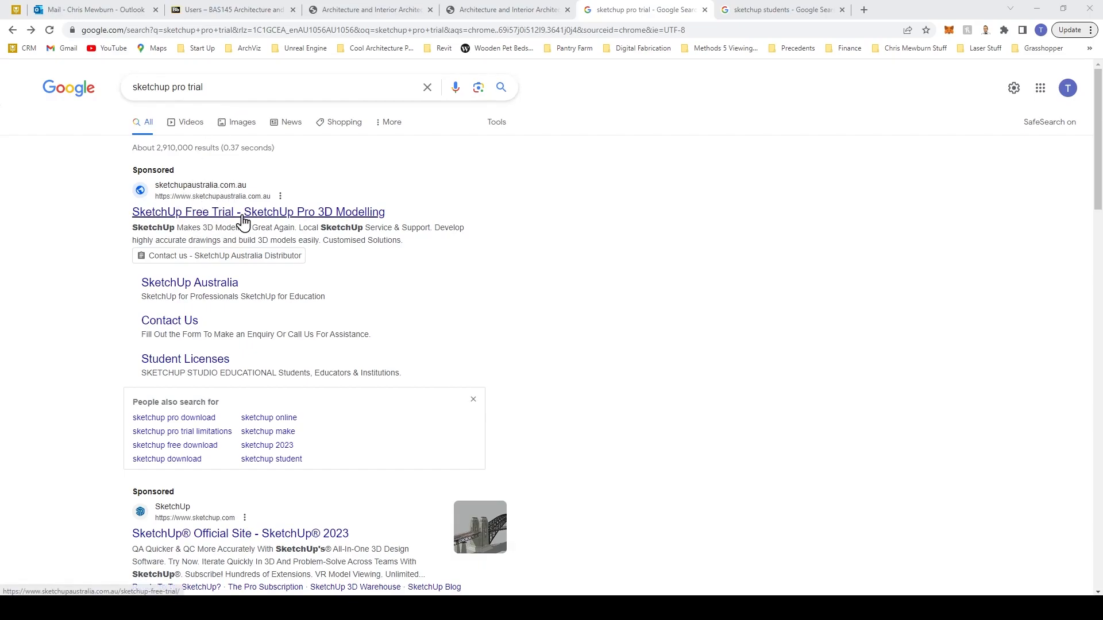
# - View the SketchUp free trial download page and the SketchUp student subscription plans from the search results
pyautogui.click(247, 213)
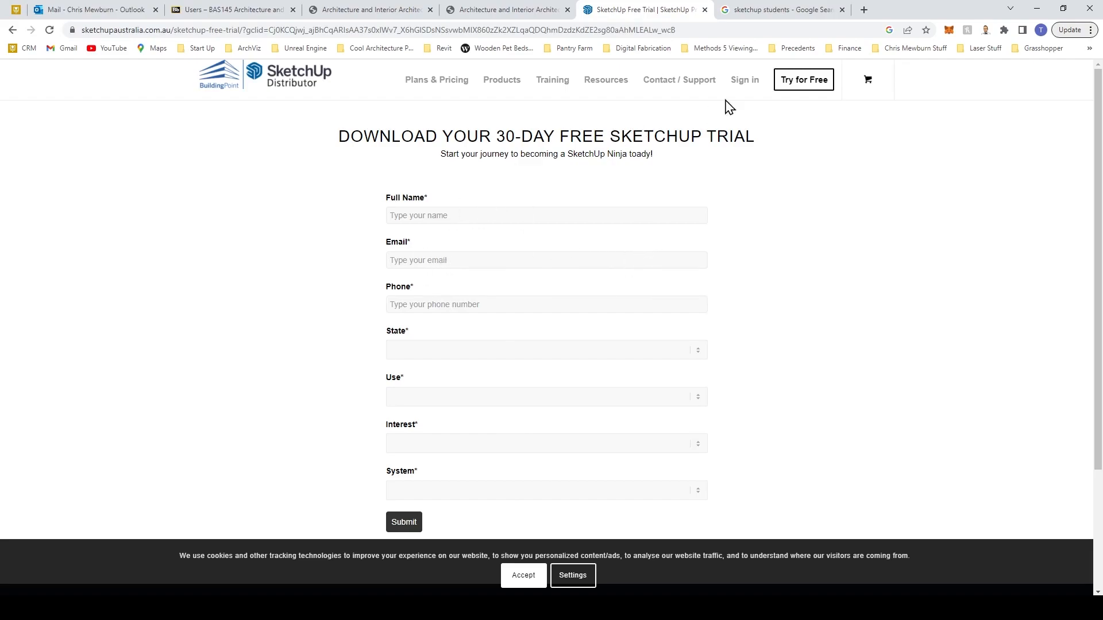
pyautogui.click(768, 17)
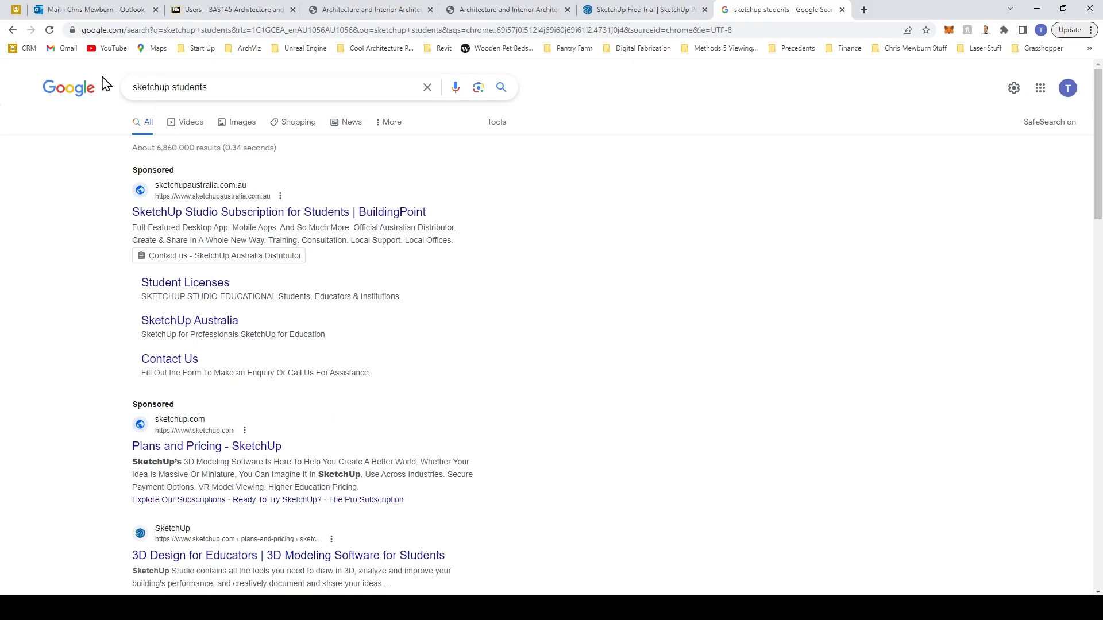
pyautogui.click(179, 213)
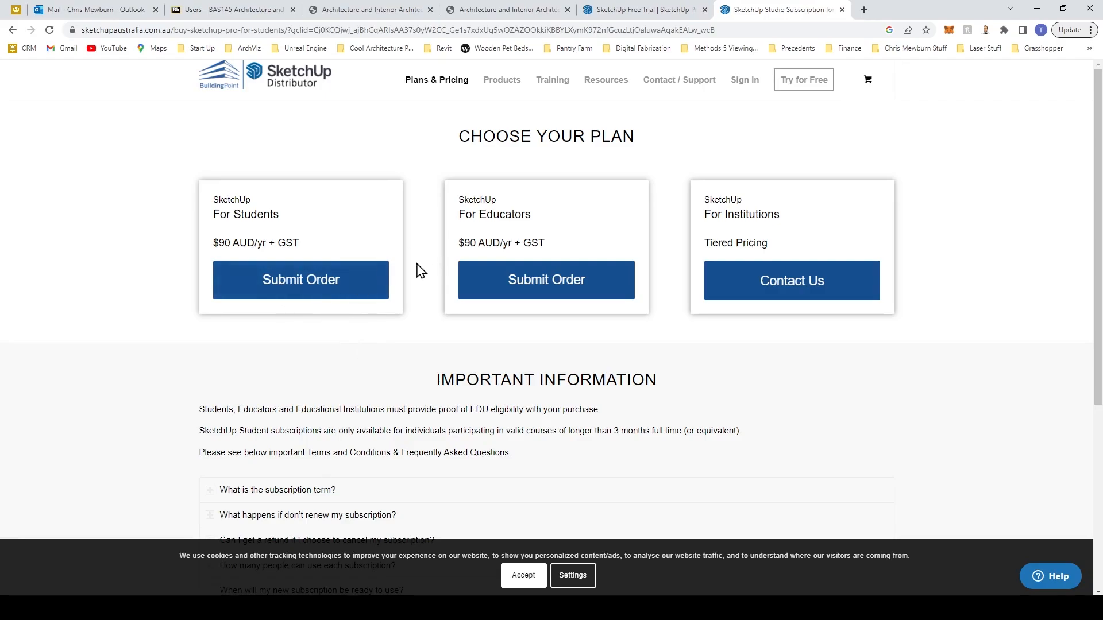
pyautogui.click(653, 13)
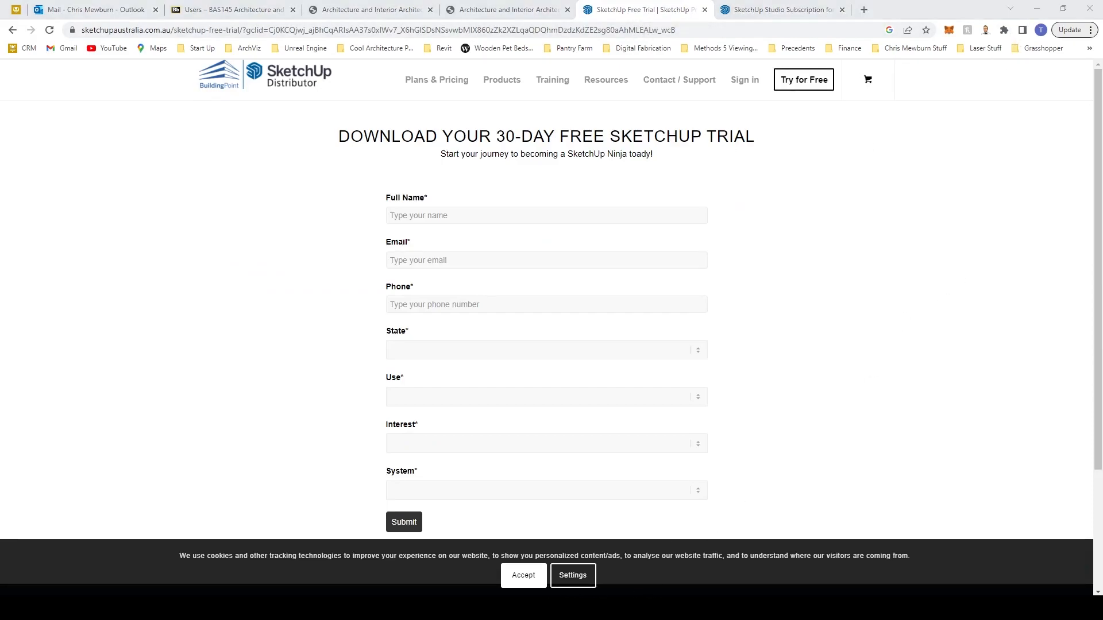
# - Switch to SketchUp, create a new model from the Architectural Millimeters template and delete the default human figure
pyautogui.click(1042, 12)
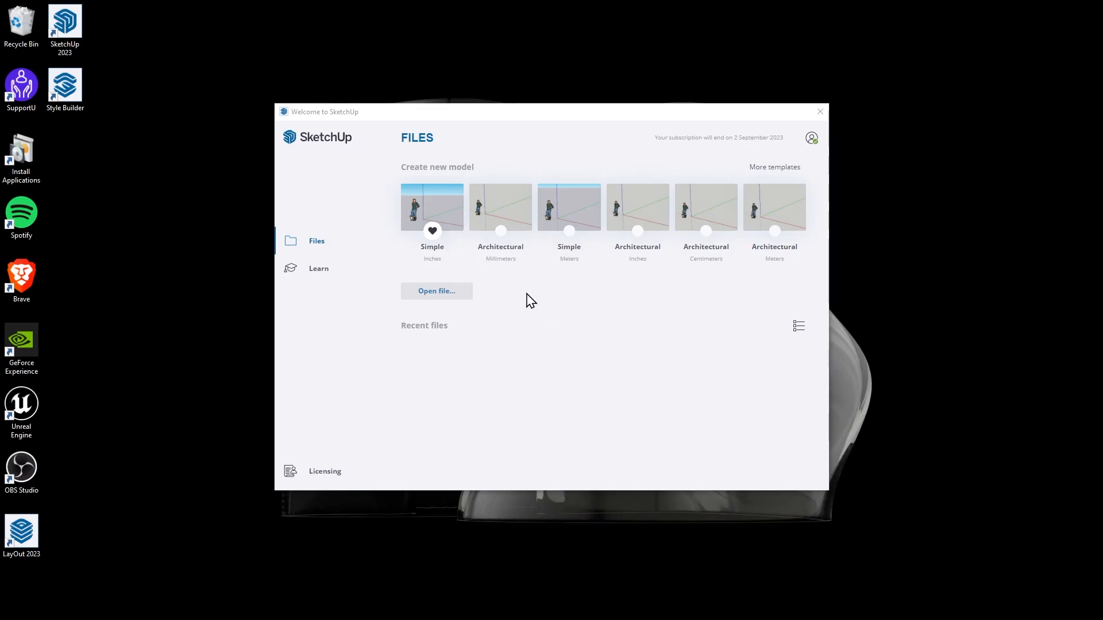
pyautogui.click(502, 206)
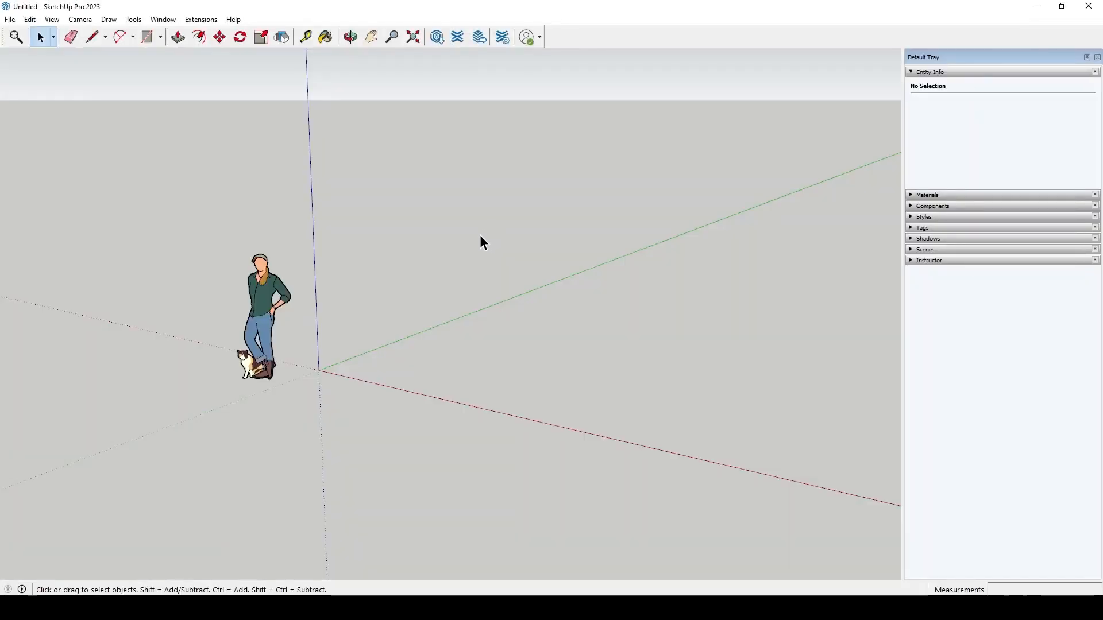
pyautogui.moveTo(388, 338)
pyautogui.mouseDown(button='middle')
pyautogui.moveTo(362, 382)
pyautogui.moveTo(539, 320)
pyautogui.moveTo(845, 328)
pyautogui.moveTo(316, 391)
pyautogui.mouseUp(button='middle')
pyautogui.moveTo(197, 210); pyautogui.dragTo(368, 459)
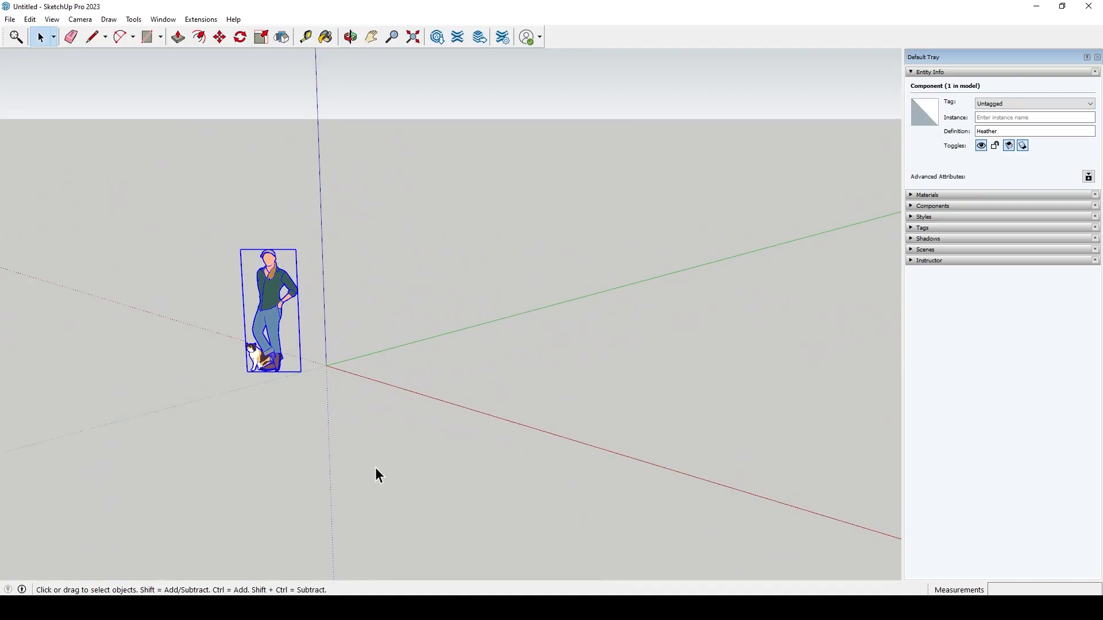
pyautogui.press('Delete')
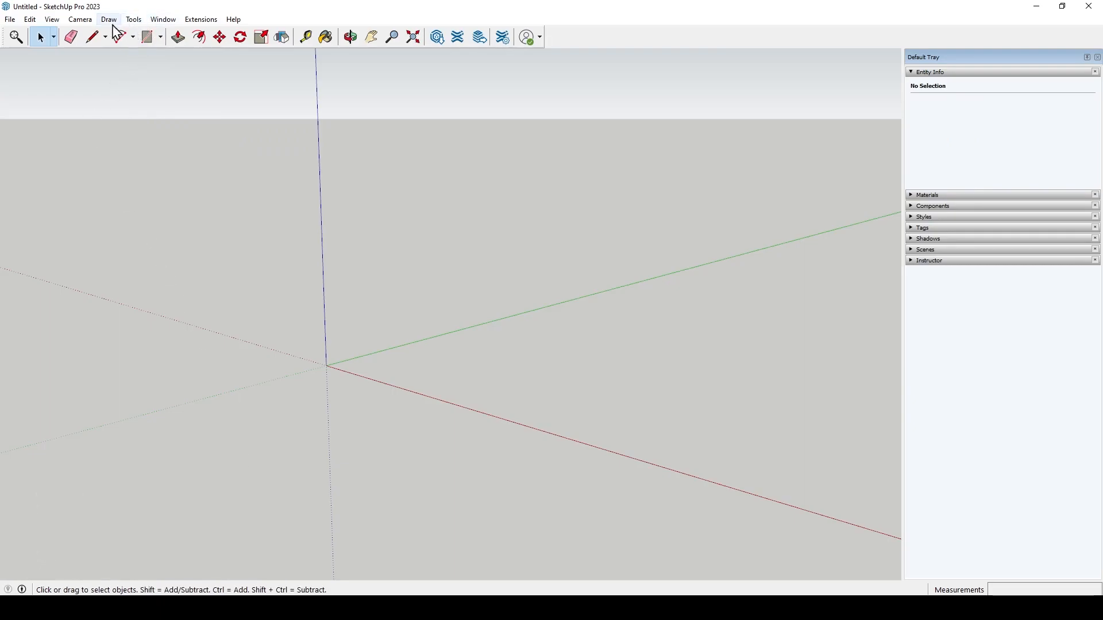
# - Replace the Getting Started toolbar with the Large Tool Set
pyautogui.click(51, 19)
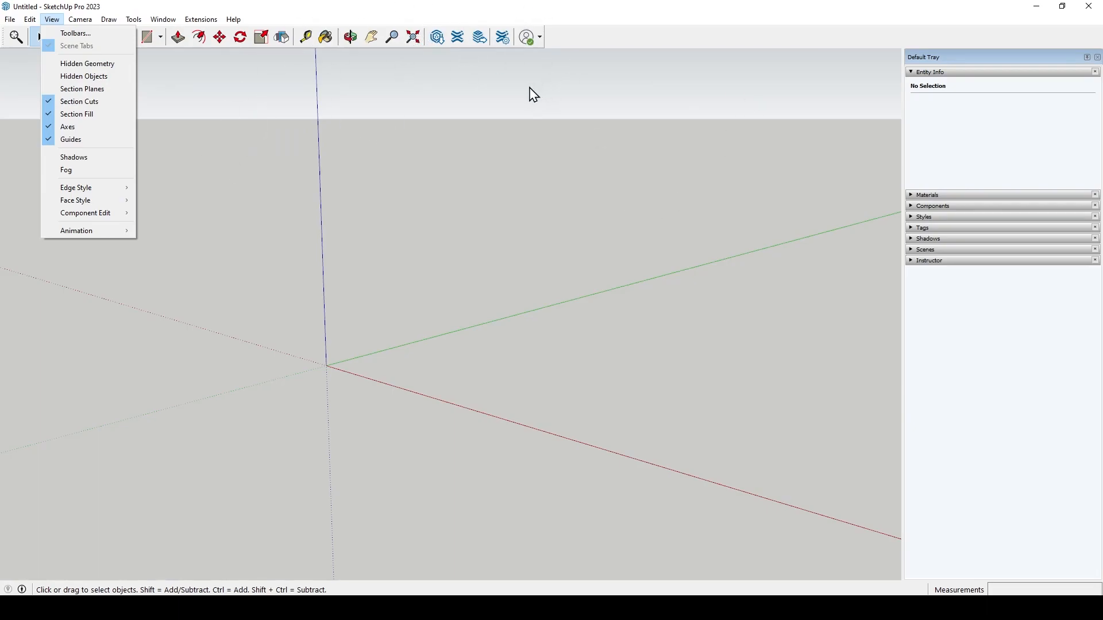
pyautogui.click(88, 36)
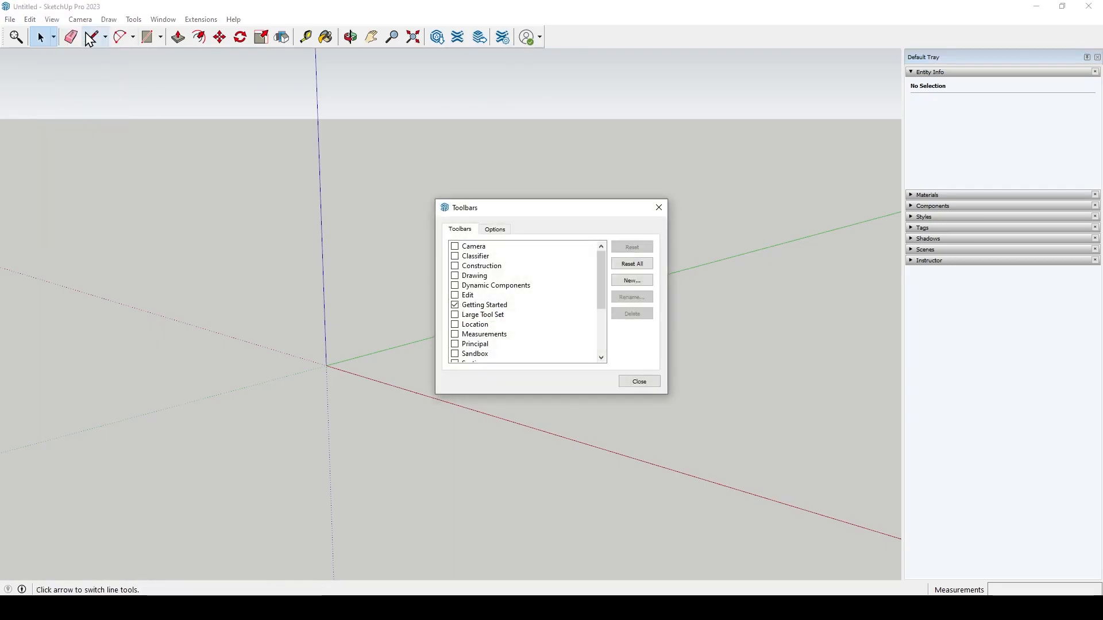
pyautogui.click(489, 308)
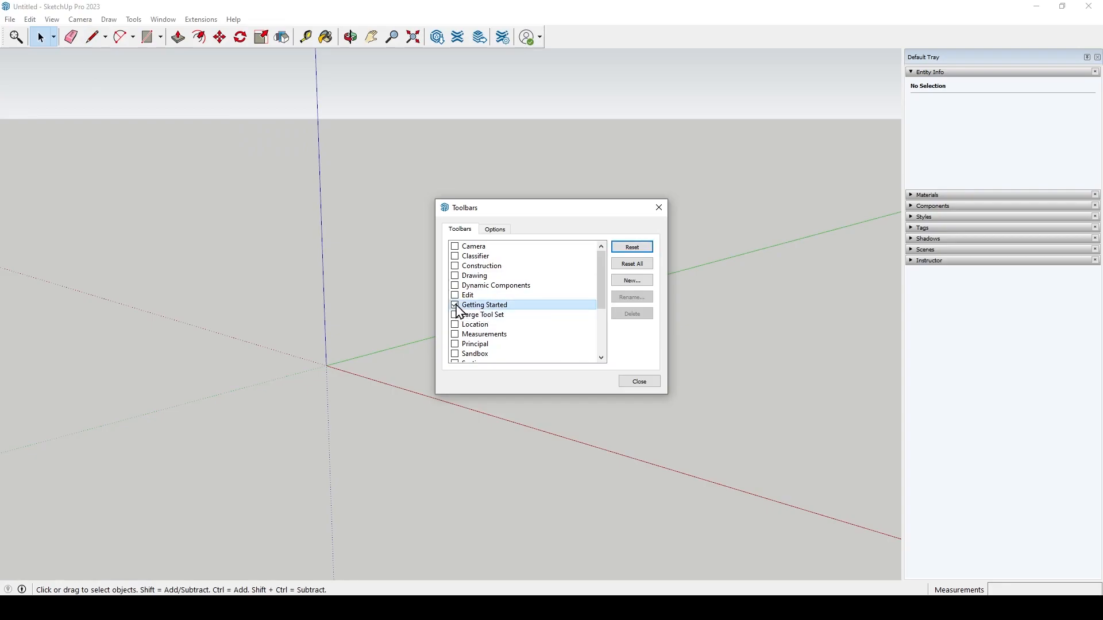
pyautogui.click(456, 305)
pyautogui.click(455, 315)
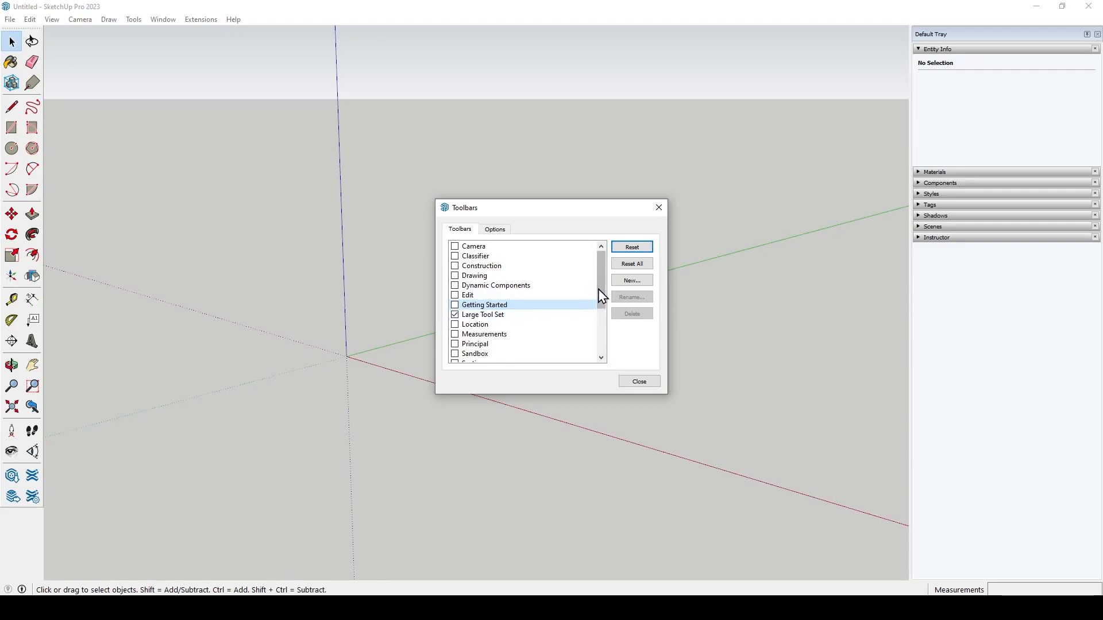
# - Enable the Measurements, Section, Shadows and Solid Tools toolbars
pyautogui.moveTo(602, 293); pyautogui.dragTo(602, 313)
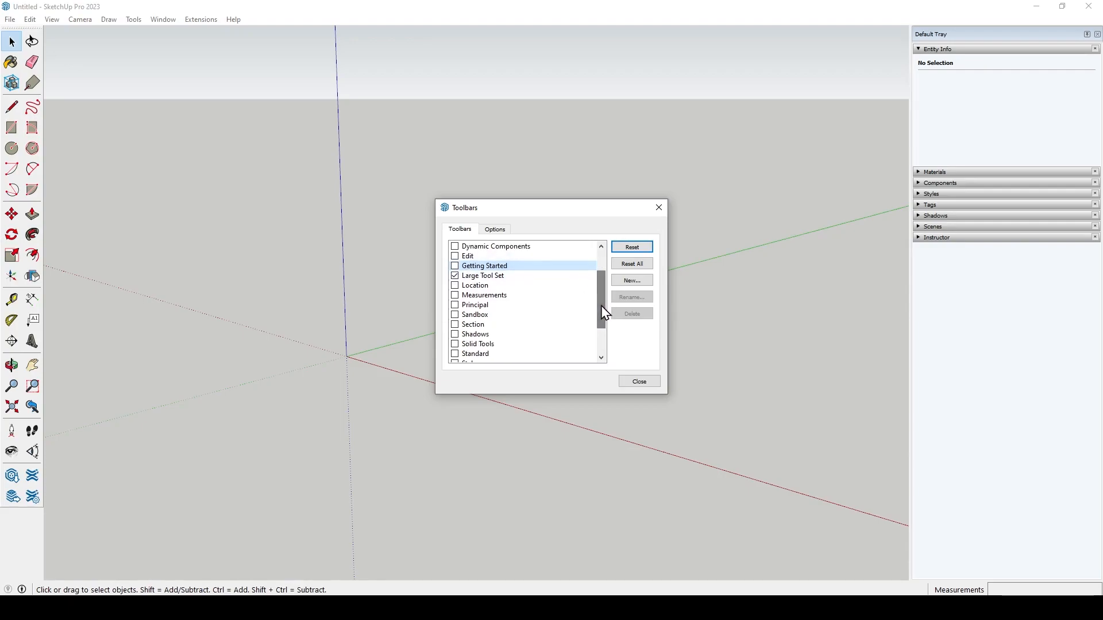
pyautogui.click(498, 298)
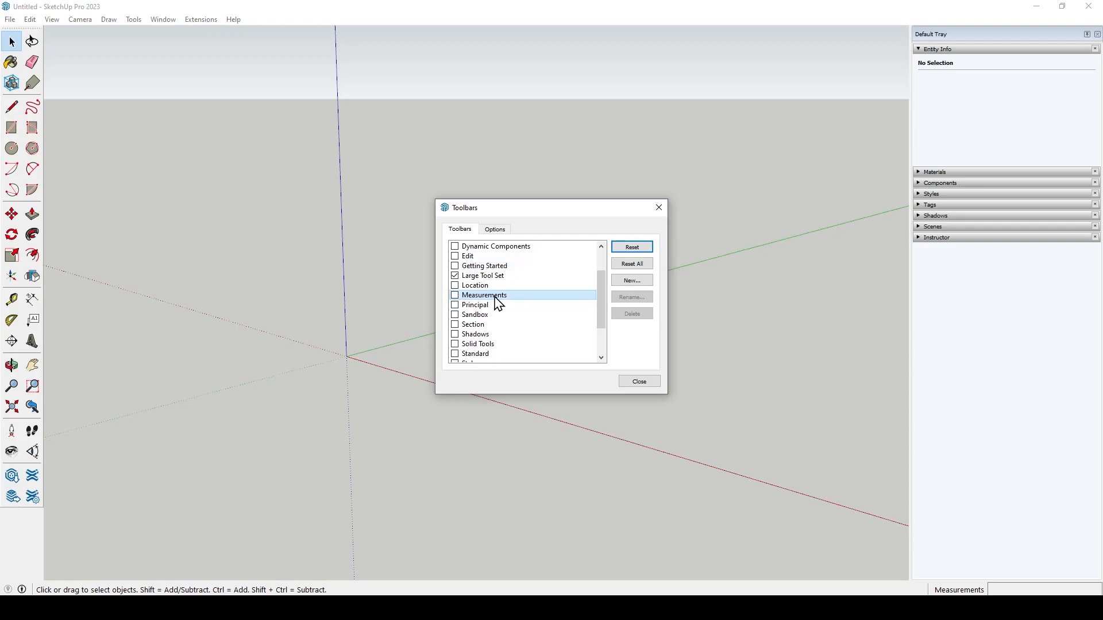
pyautogui.click(455, 296)
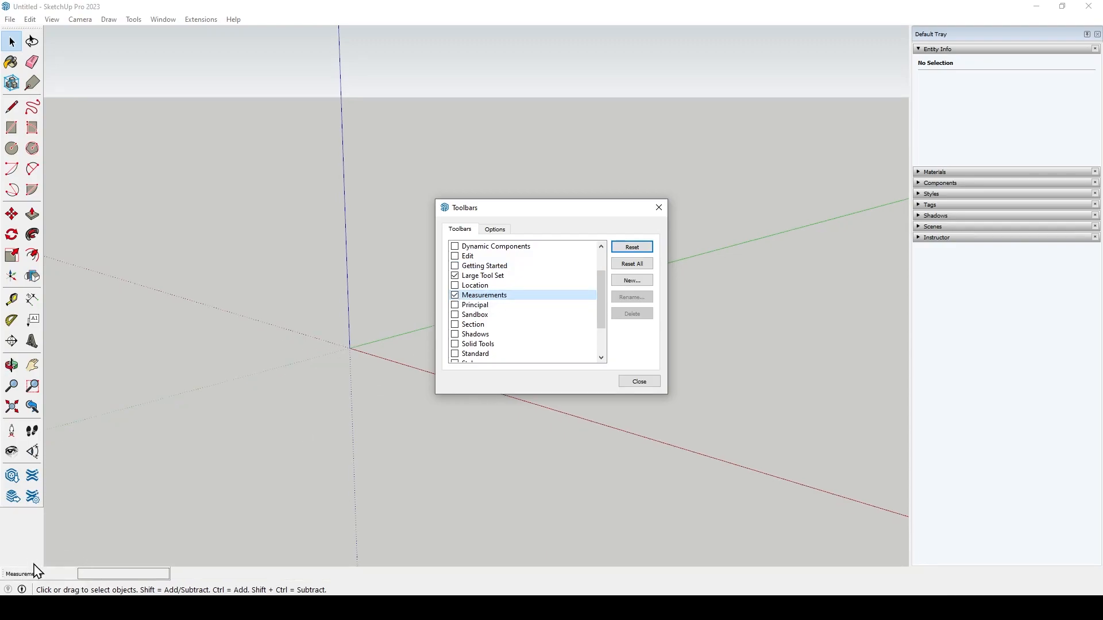
pyautogui.click(456, 325)
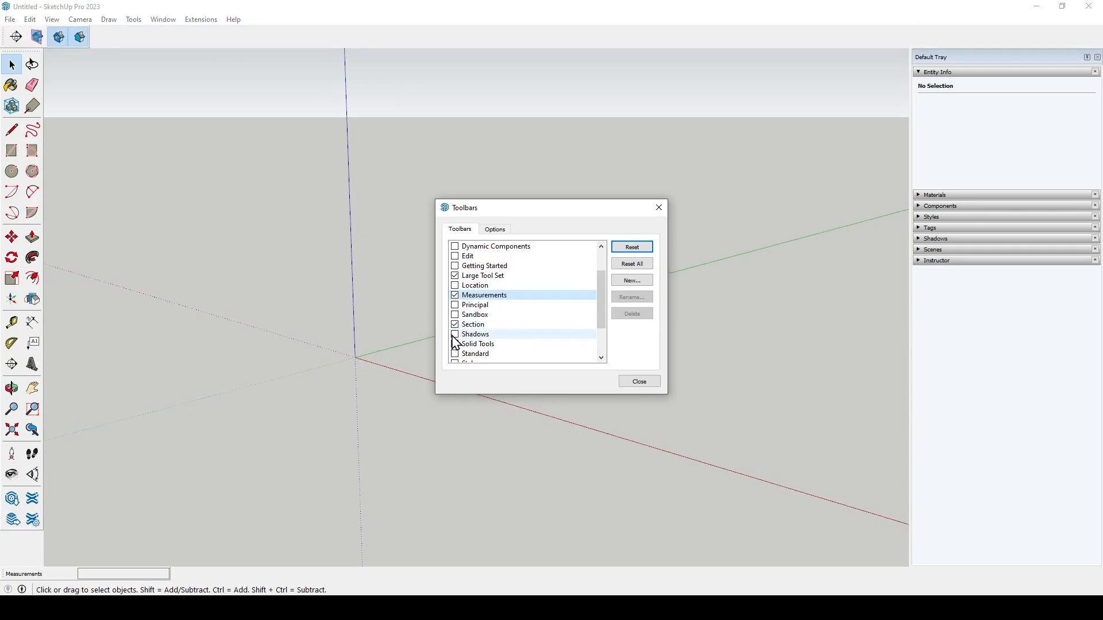
pyautogui.click(455, 334)
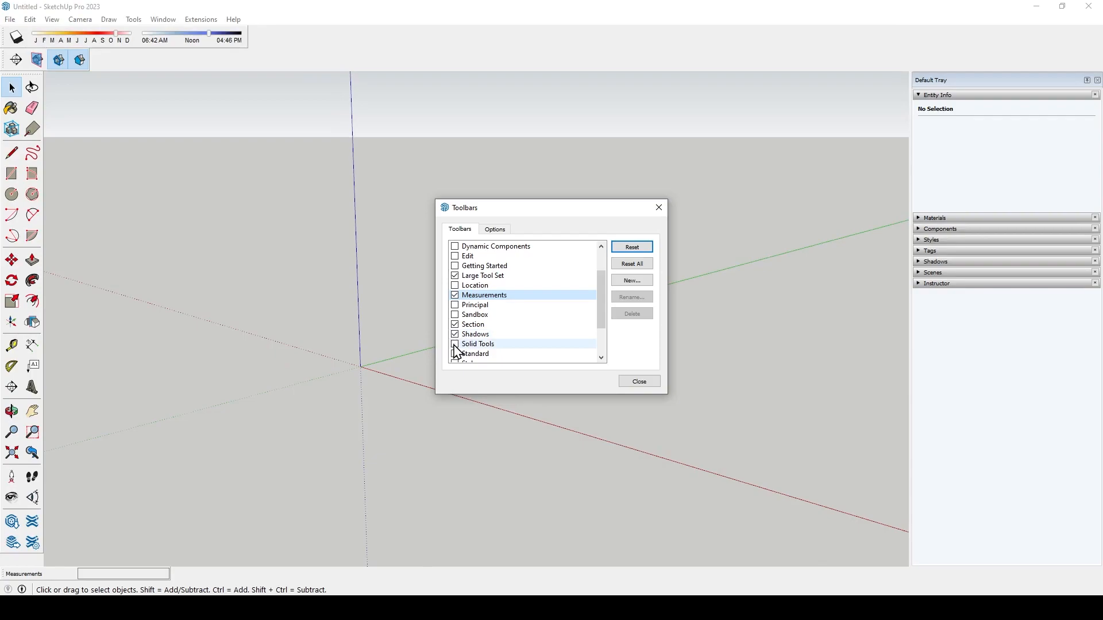
pyautogui.click(455, 344)
# - Enable the Standard, Styles, Tags and Views toolbars, and dock the Section toolbar next to the Shadows toolbar
pyautogui.scroll(-2, 457, 314)
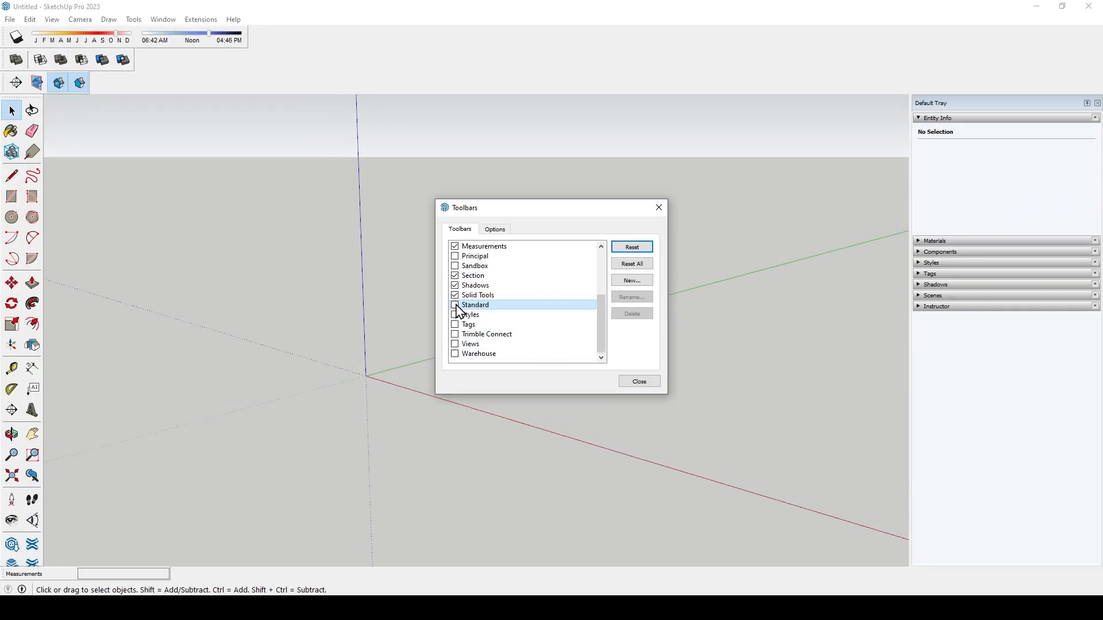
pyautogui.click(455, 305)
pyautogui.click(456, 315)
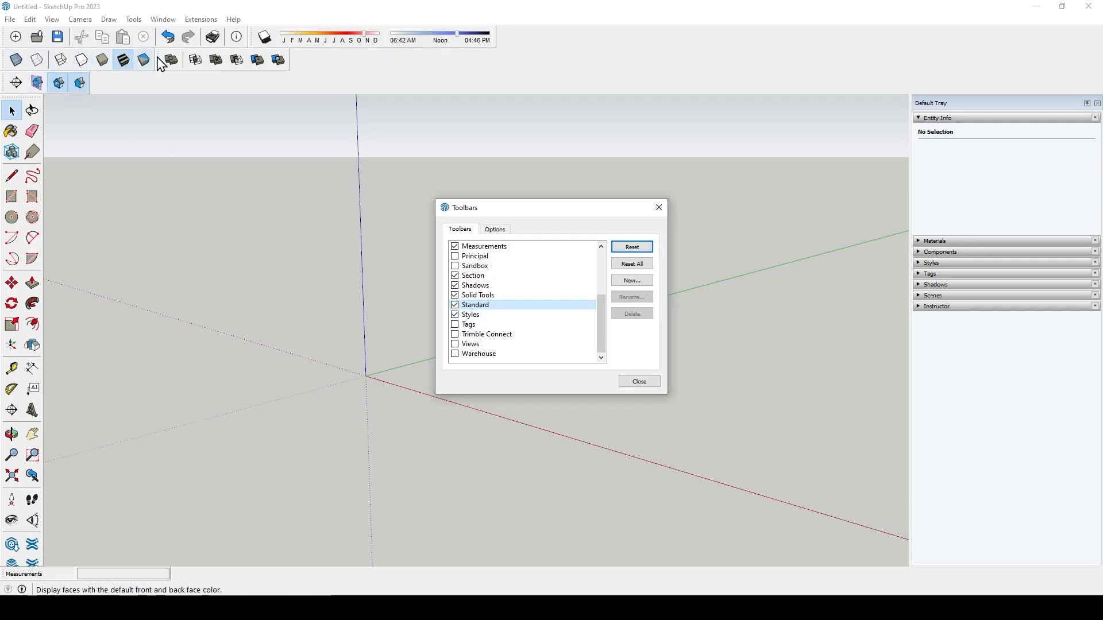
pyautogui.click(80, 84)
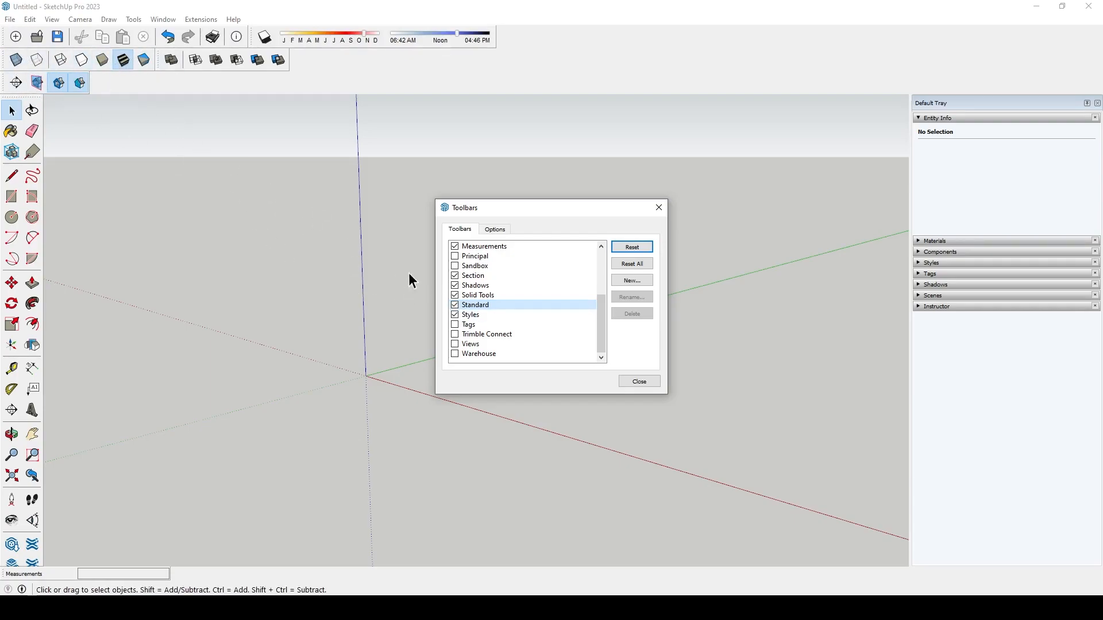
pyautogui.click(455, 325)
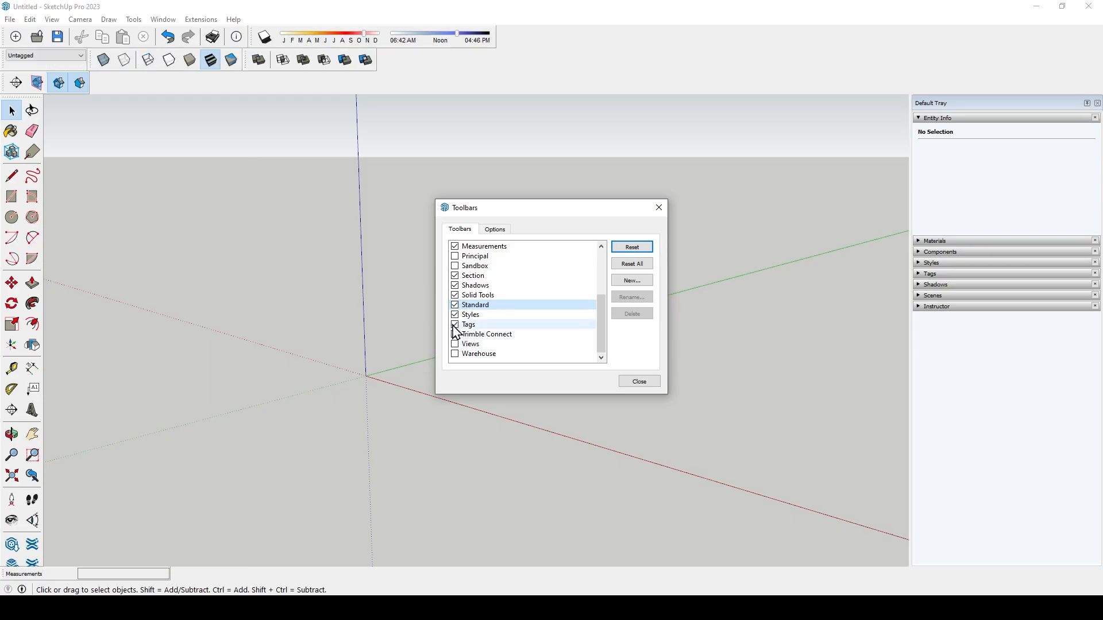
pyautogui.click(80, 56)
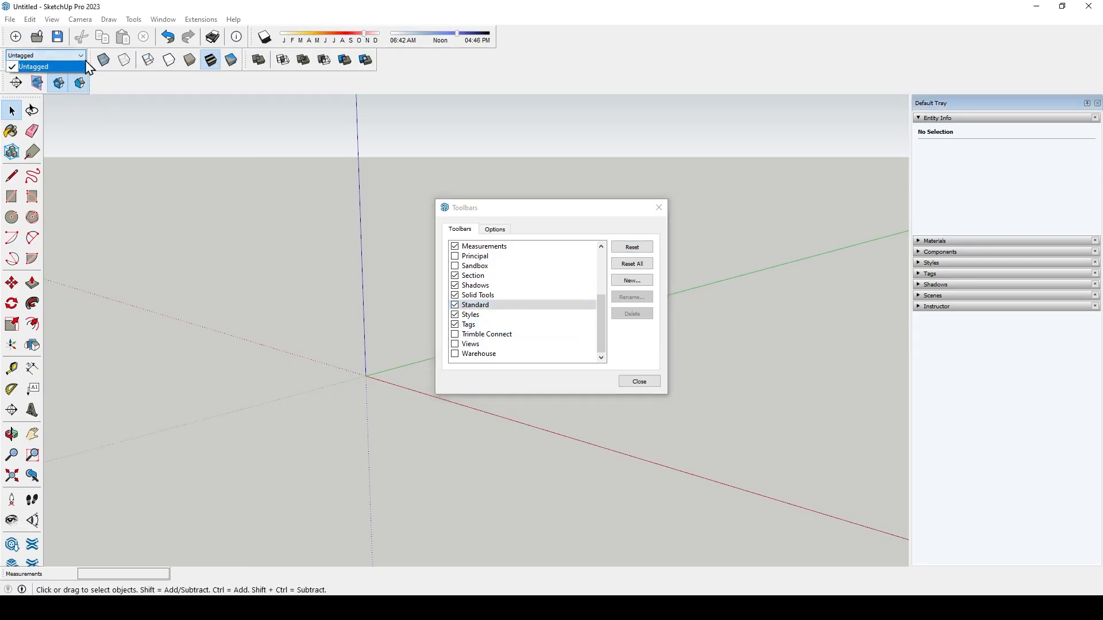
pyautogui.click(456, 346)
pyautogui.click(455, 346)
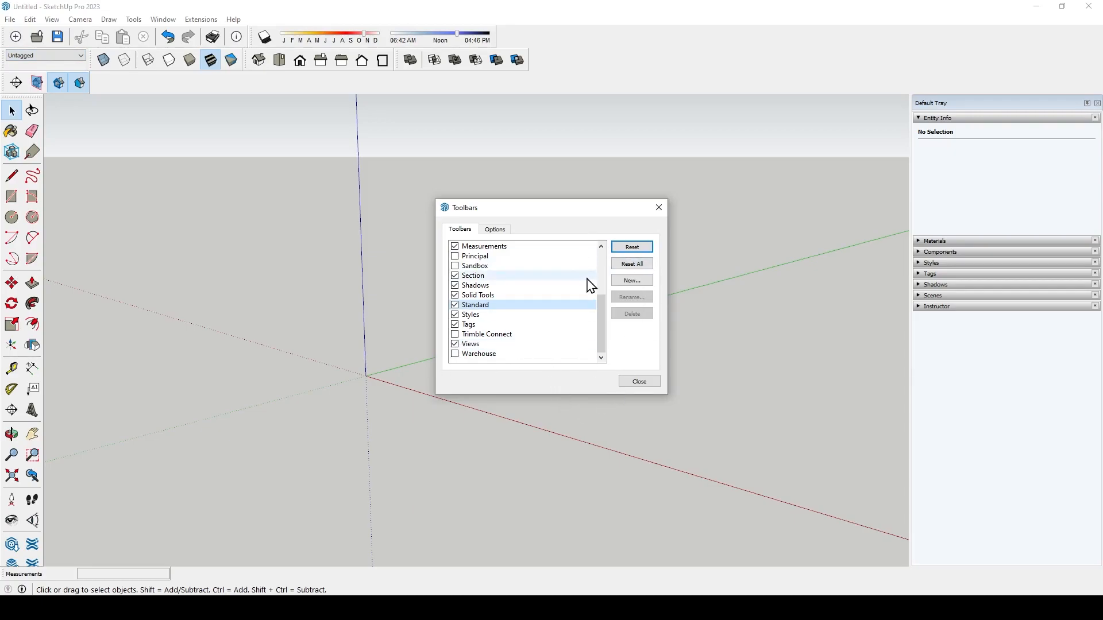
pyautogui.click(640, 382)
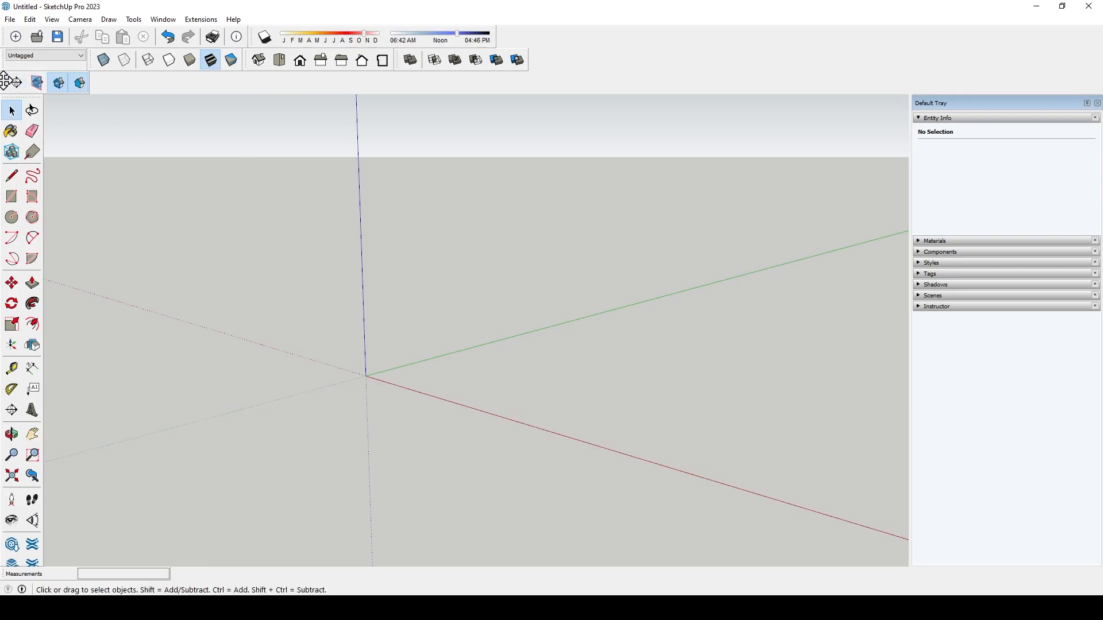
pyautogui.moveTo(7, 81); pyautogui.dragTo(499, 51)
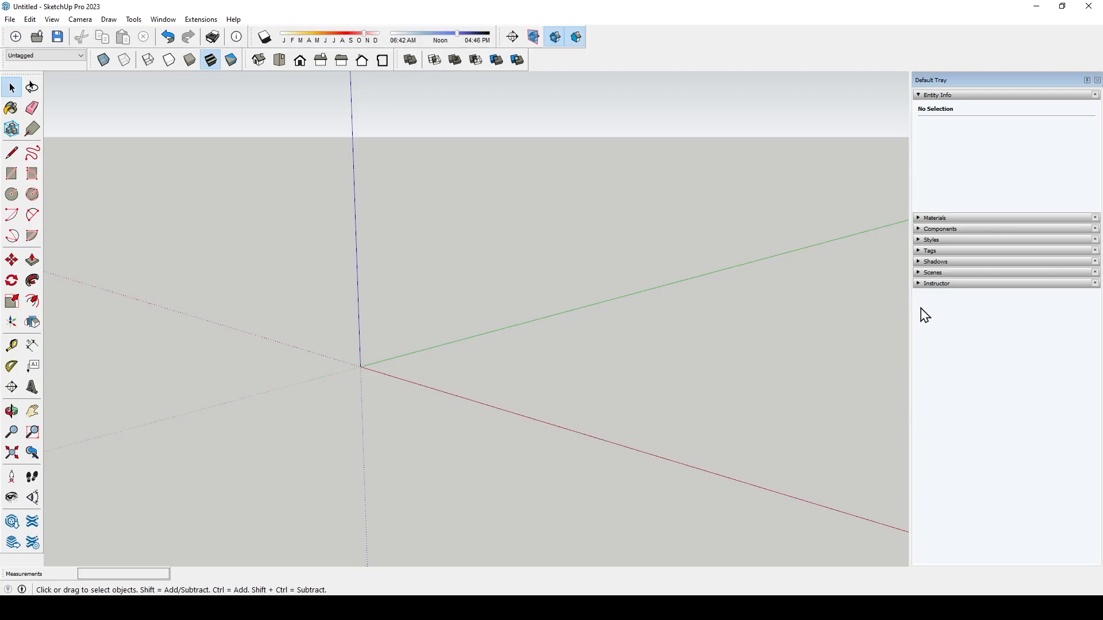
# - Expand the Instructor and examine its guidance for the Line, Rectangle and Push/Pull tools, ending with the Select tool active
pyautogui.click(923, 284)
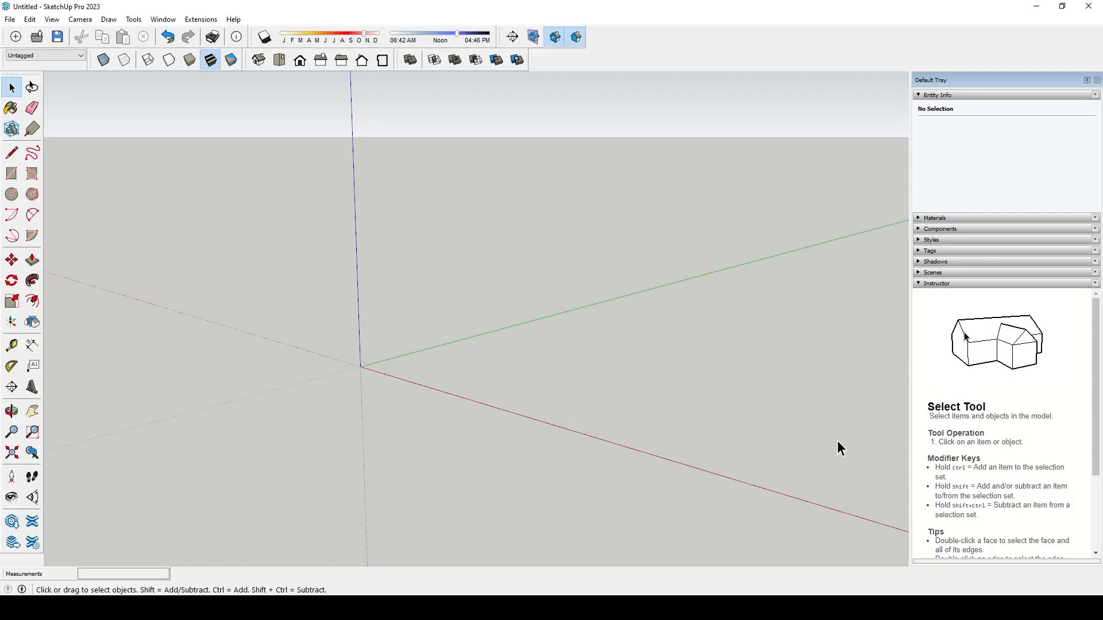
pyautogui.click(12, 153)
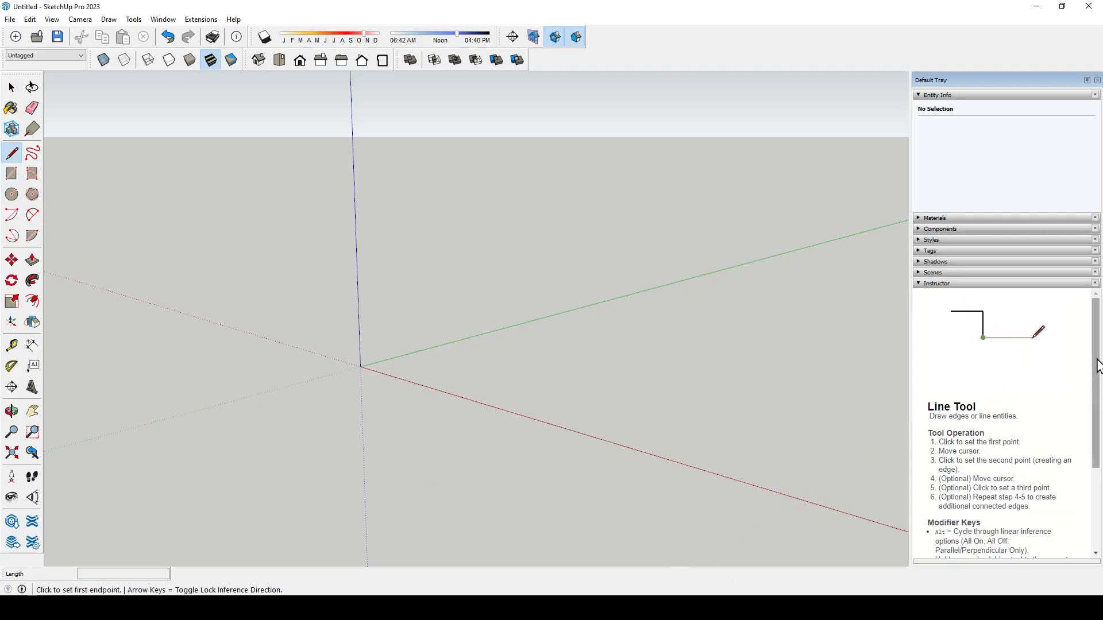
pyautogui.scroll(-4, 1097, 366)
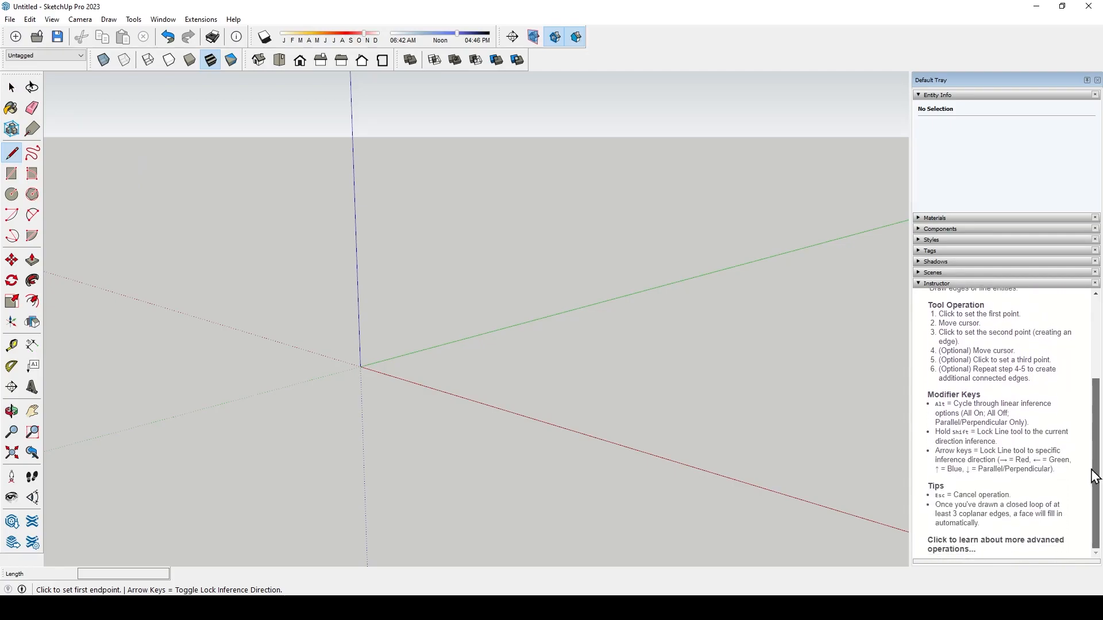
pyautogui.scroll(4, 1095, 477)
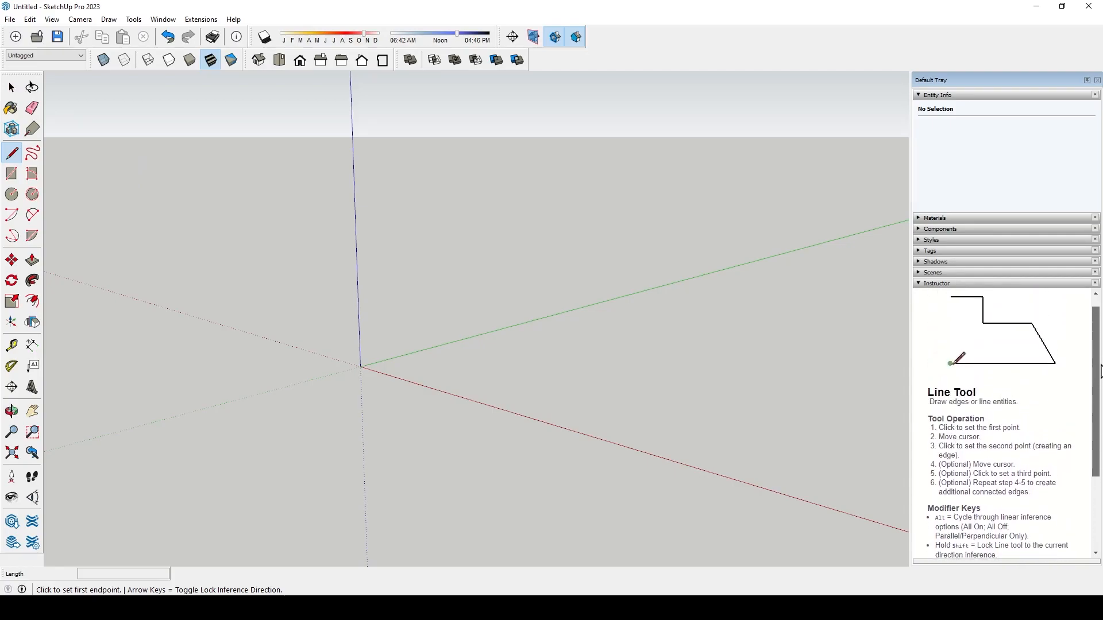
pyautogui.click(12, 174)
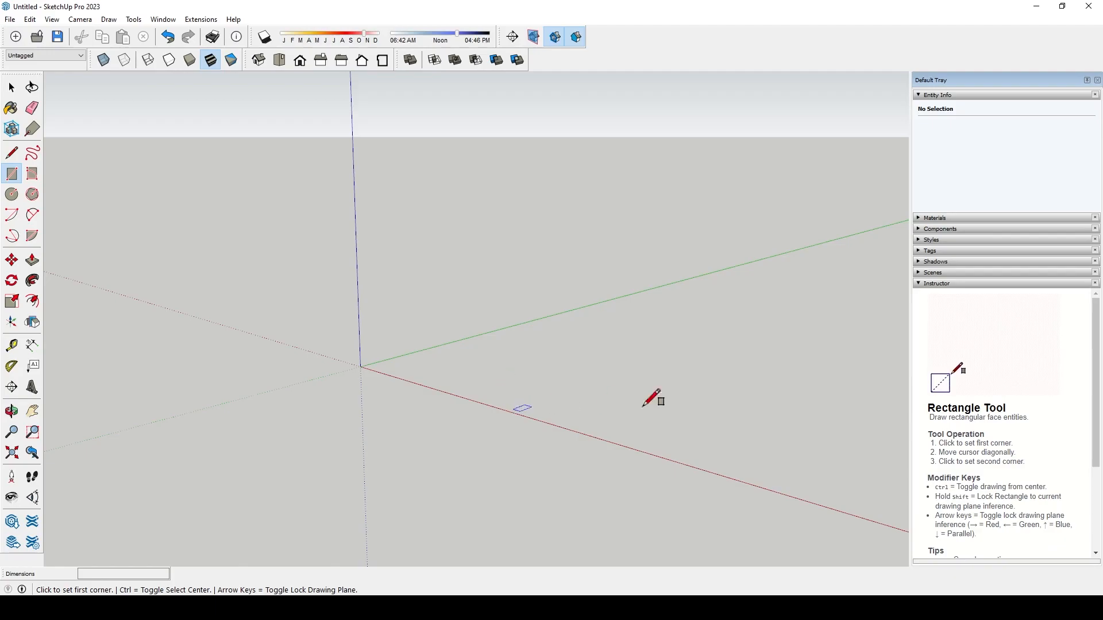
pyautogui.click(32, 260)
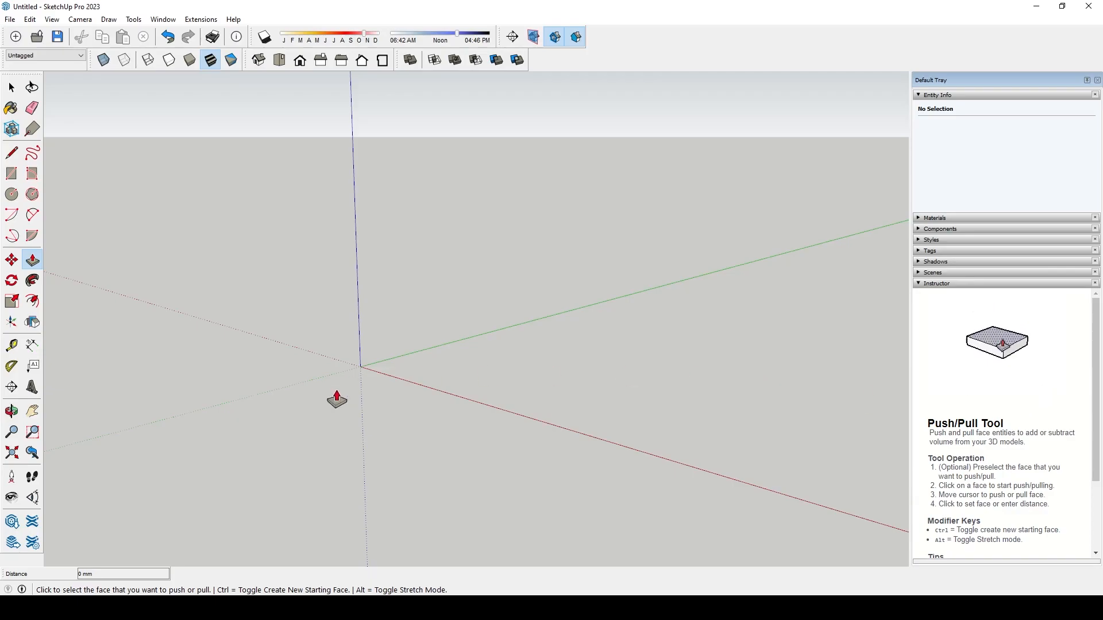
pyautogui.press('space')
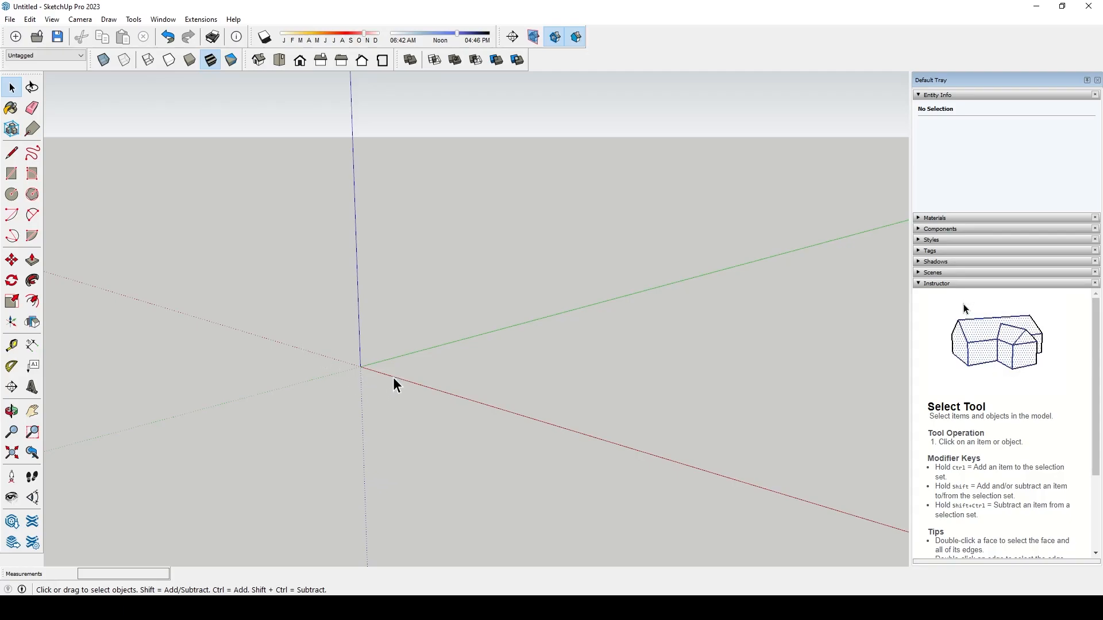
pyautogui.rightClick(419, 363)
pyautogui.click(424, 333)
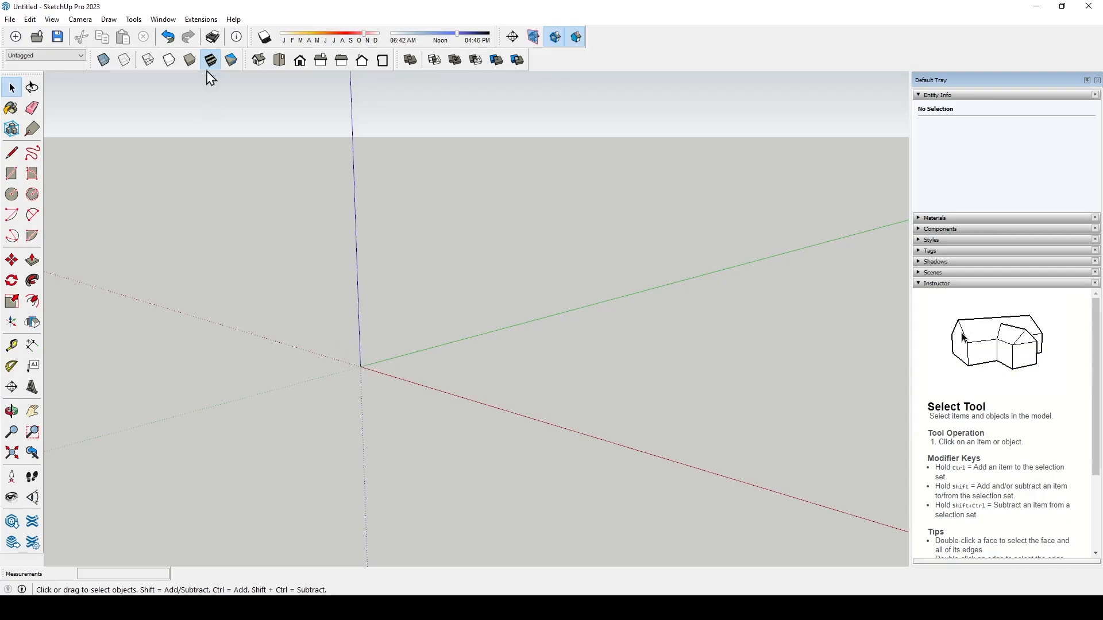
# - Assign the keyboard shortcut Ctrl+G to the Edit/Make Group function in the preferences, finding it with the filter "group"
pyautogui.click(161, 20)
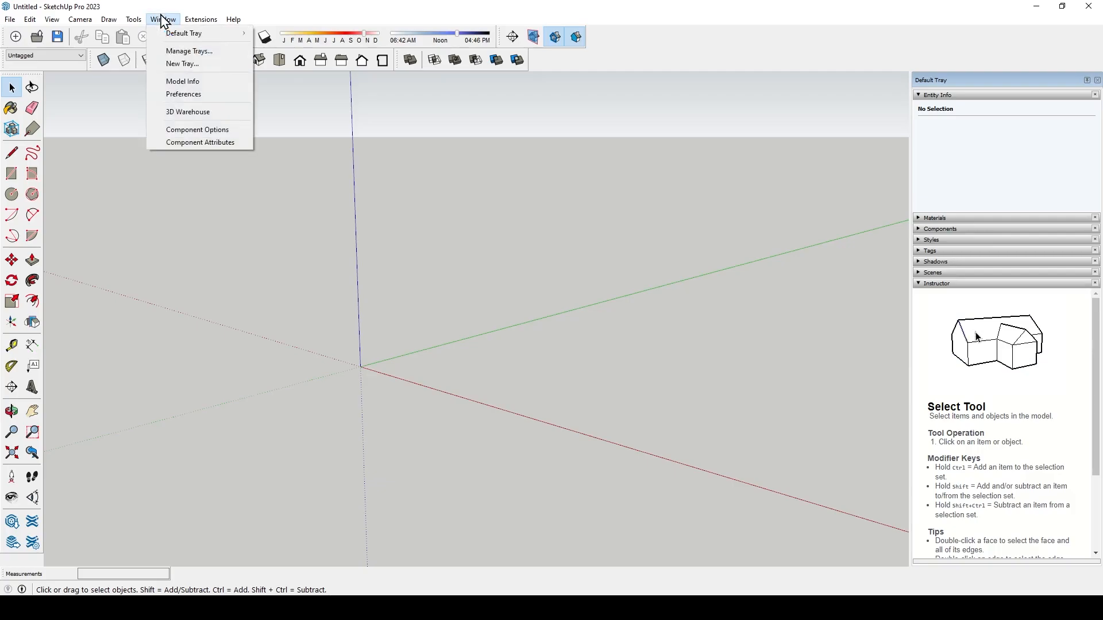
pyautogui.click(199, 94)
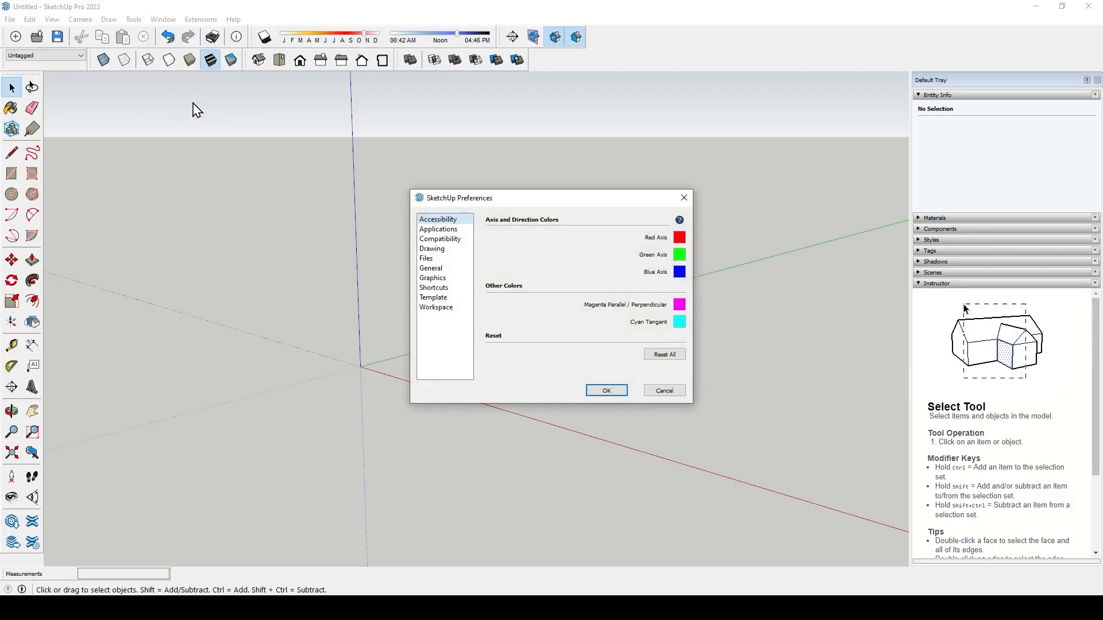
pyautogui.click(438, 288)
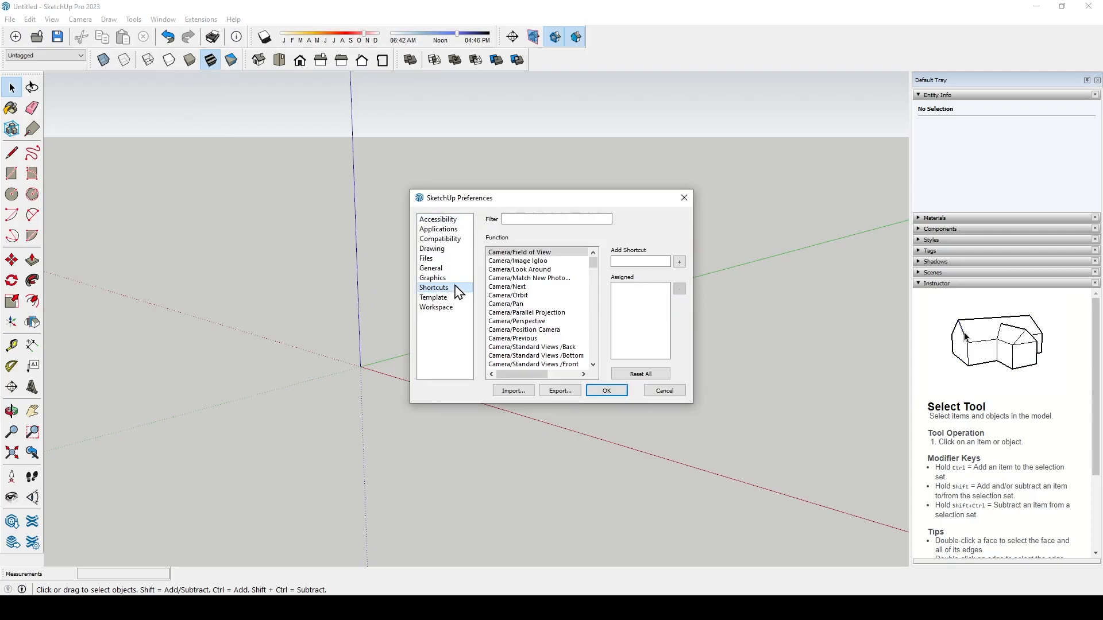
pyautogui.click(588, 219)
pyautogui.write('group')
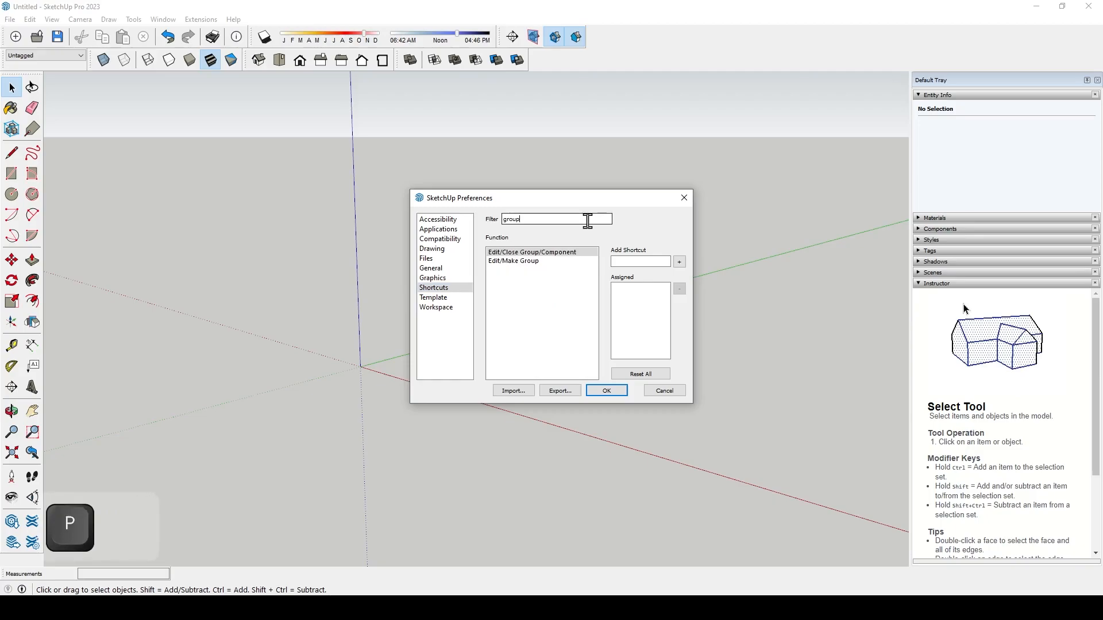
pyautogui.click(576, 262)
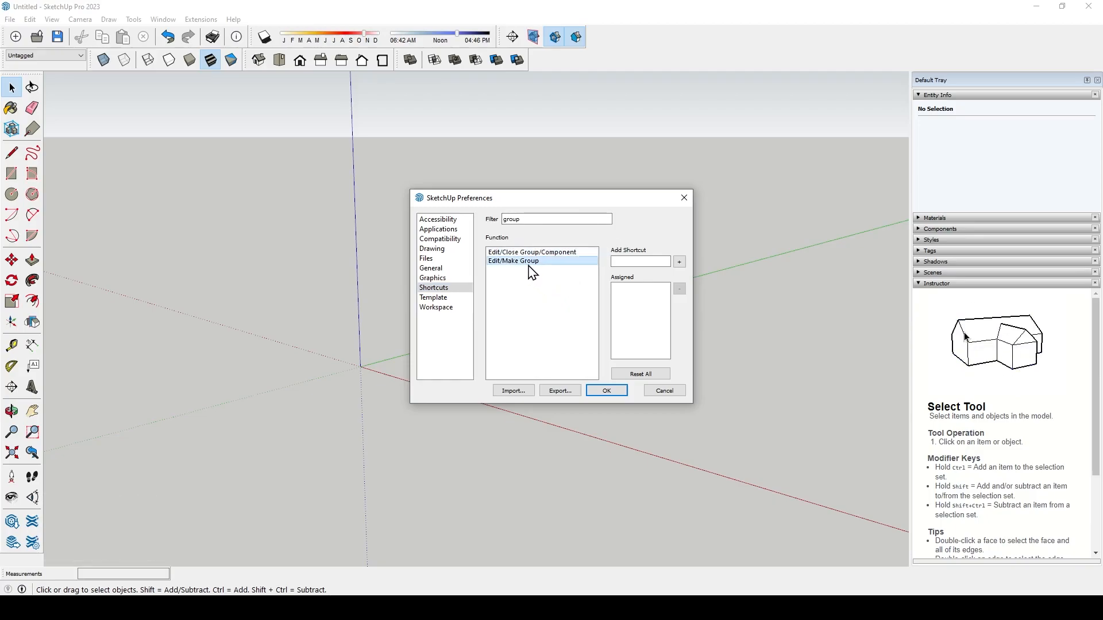
pyautogui.click(640, 260)
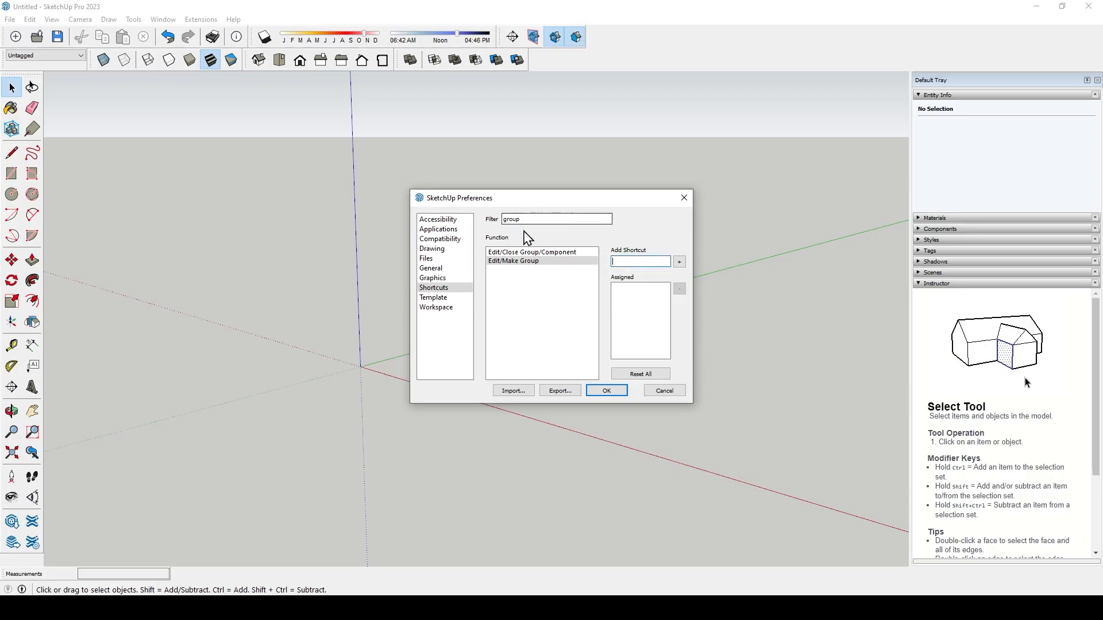
pyautogui.click(523, 261)
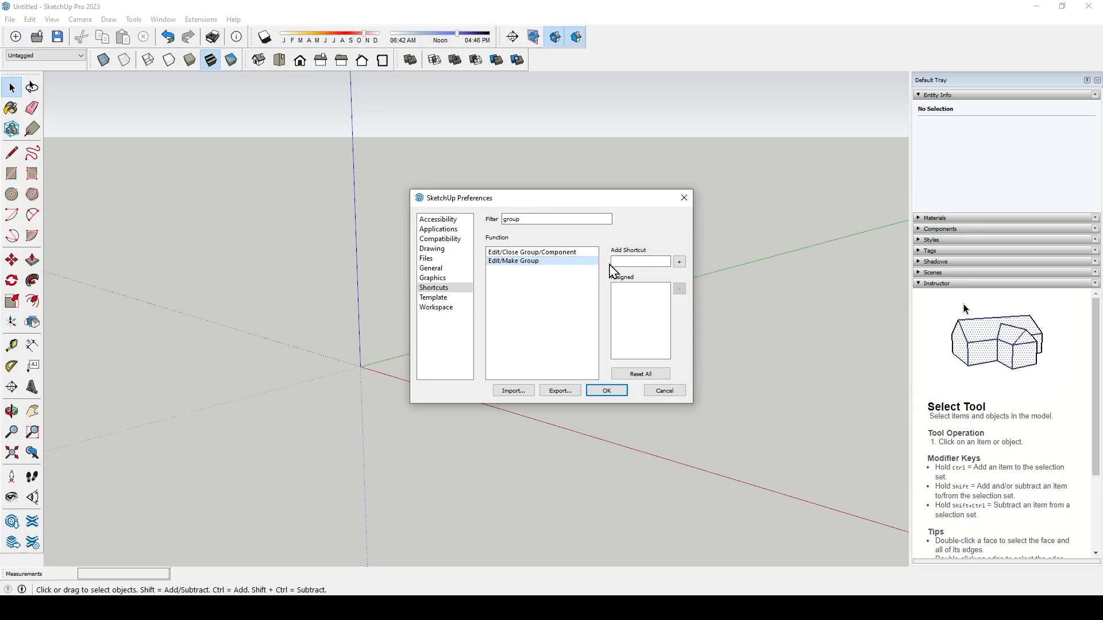
pyautogui.click(631, 262)
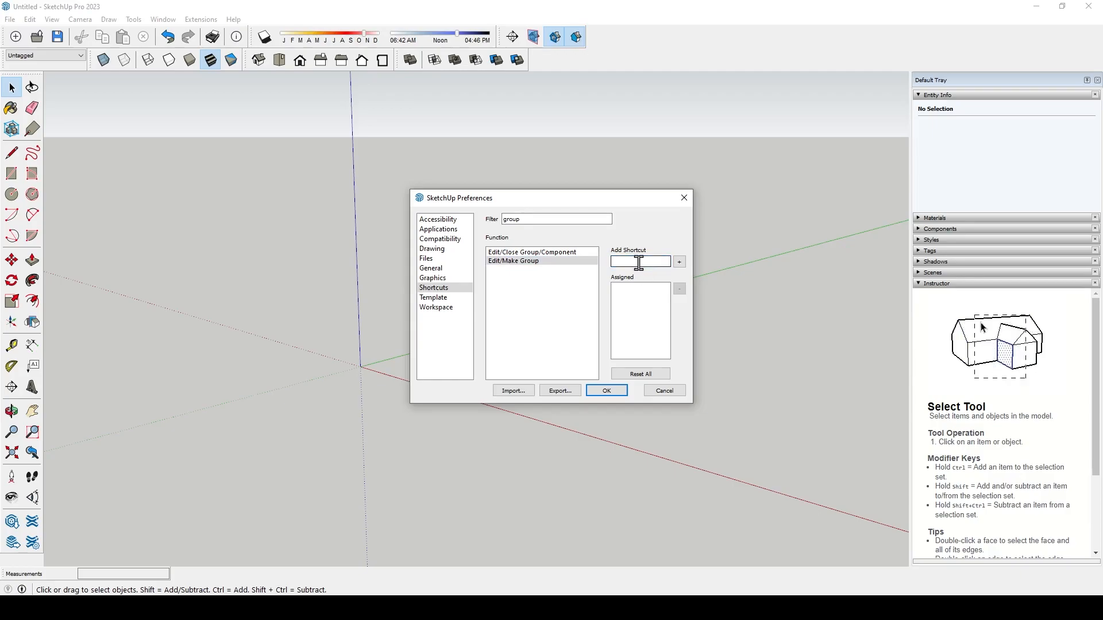
pyautogui.hotkey('ctrl', 'g')
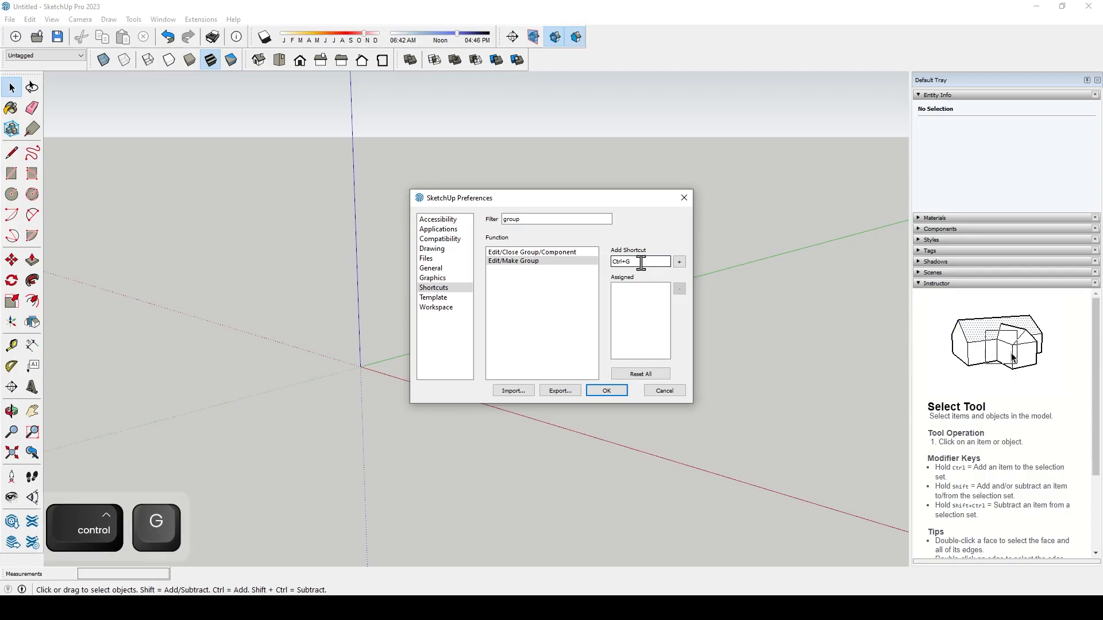
pyautogui.click(679, 263)
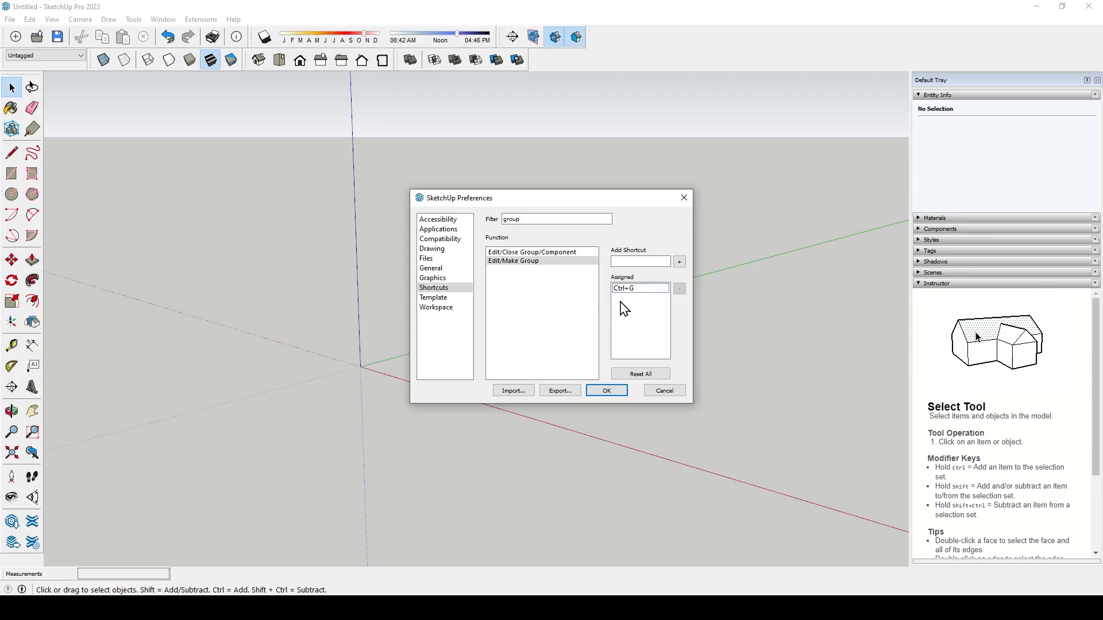
# - Filter the shortcut functions by "hide", assign the semicolon (;) to Component Edit/Hide Rest Of Model, and accept the preferences
pyautogui.click(525, 218)
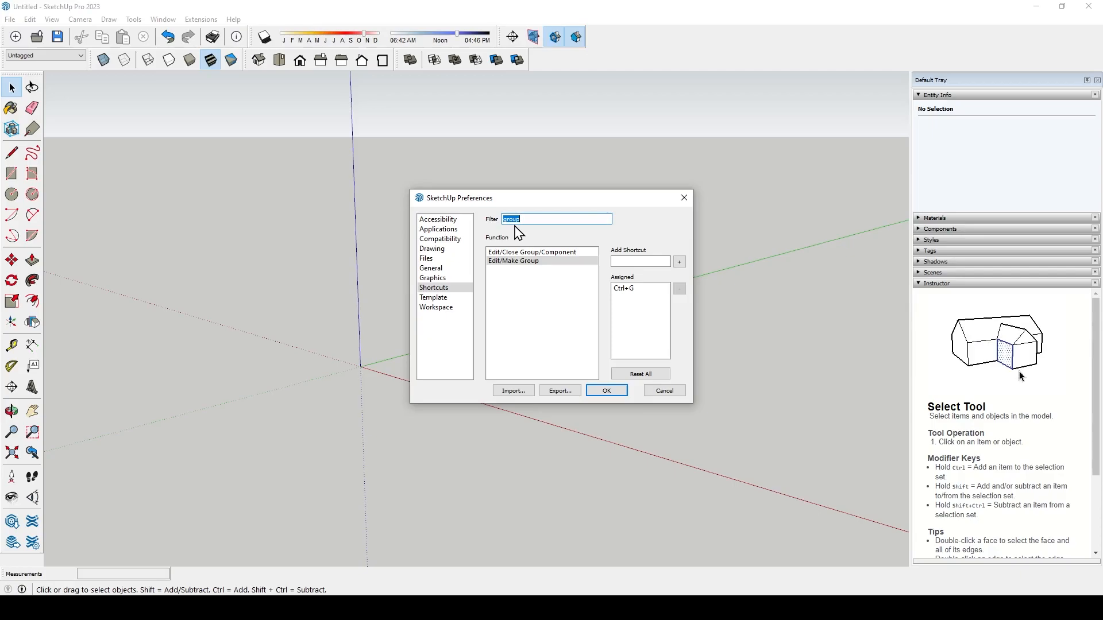
pyautogui.write('hide')
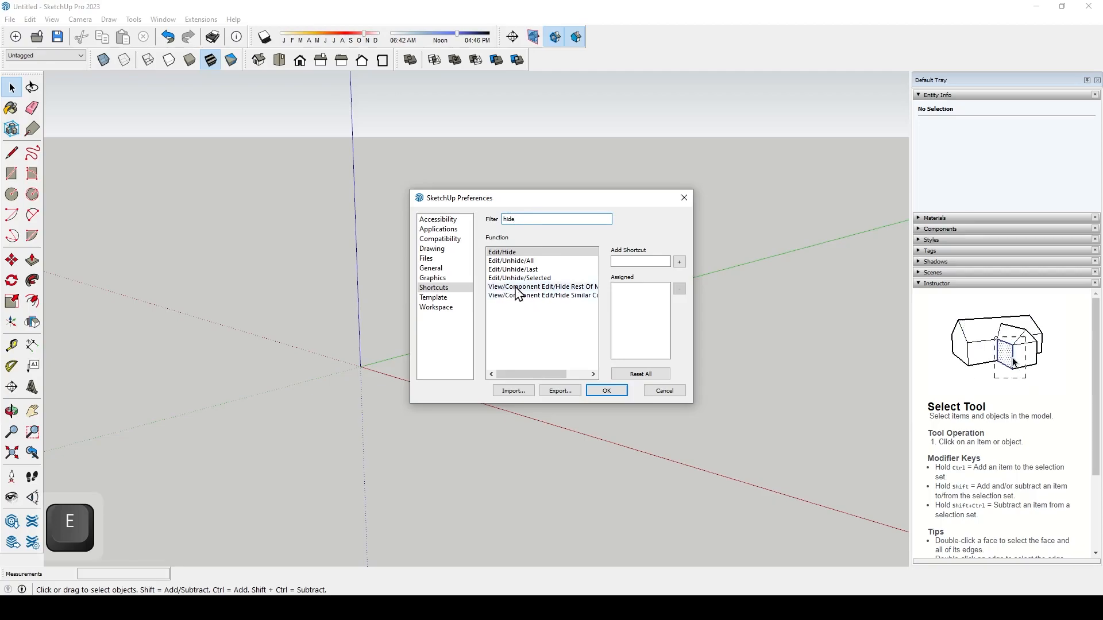
pyautogui.click(572, 287)
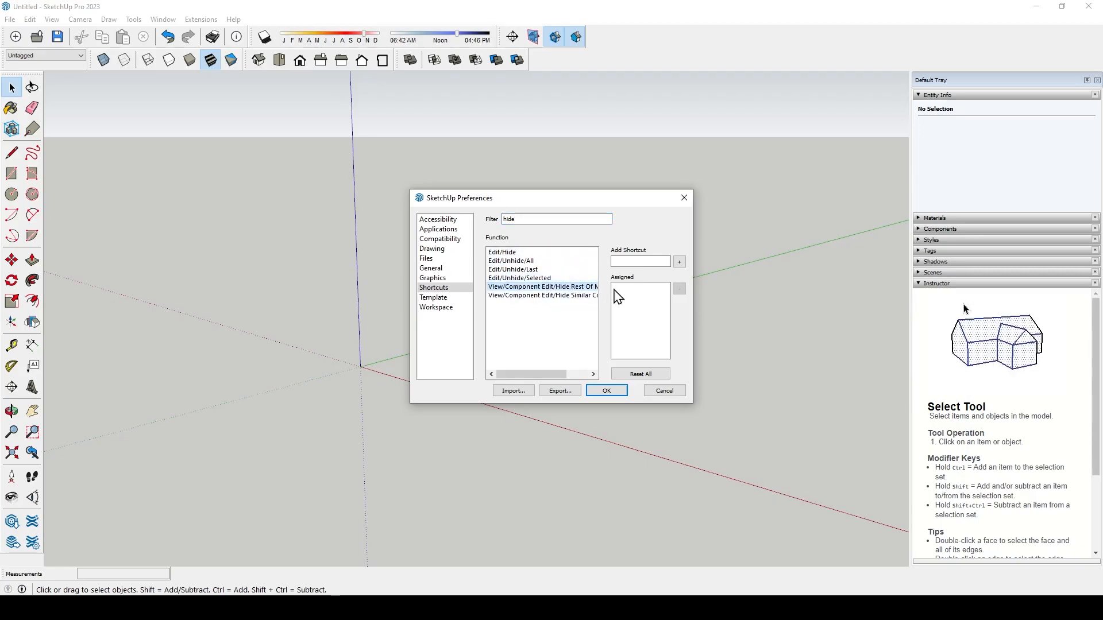
pyautogui.click(625, 262)
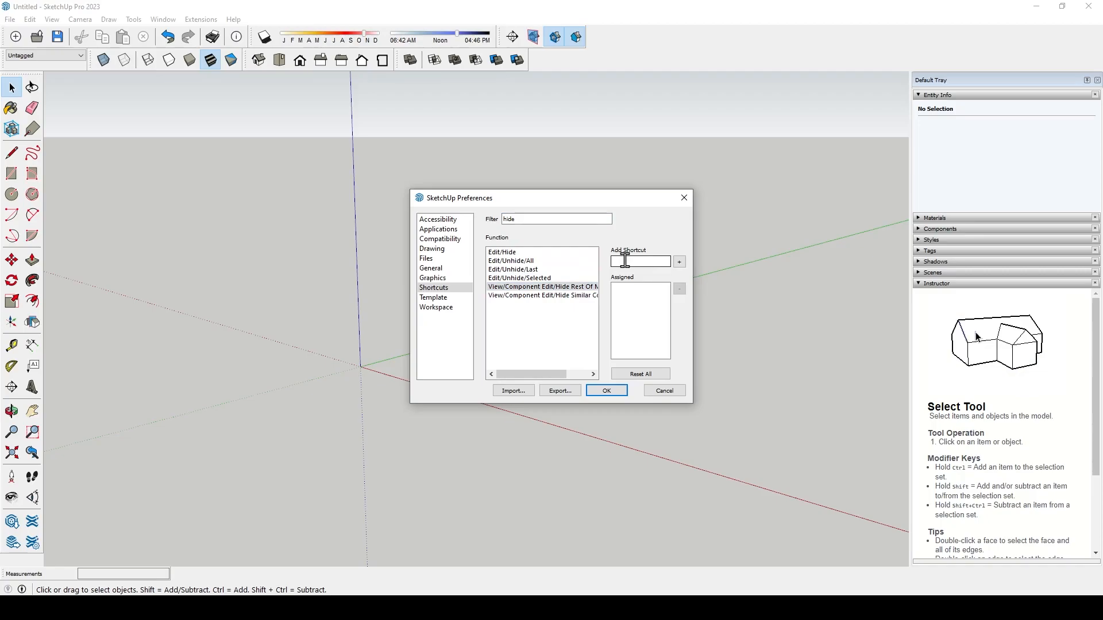
pyautogui.write(';')
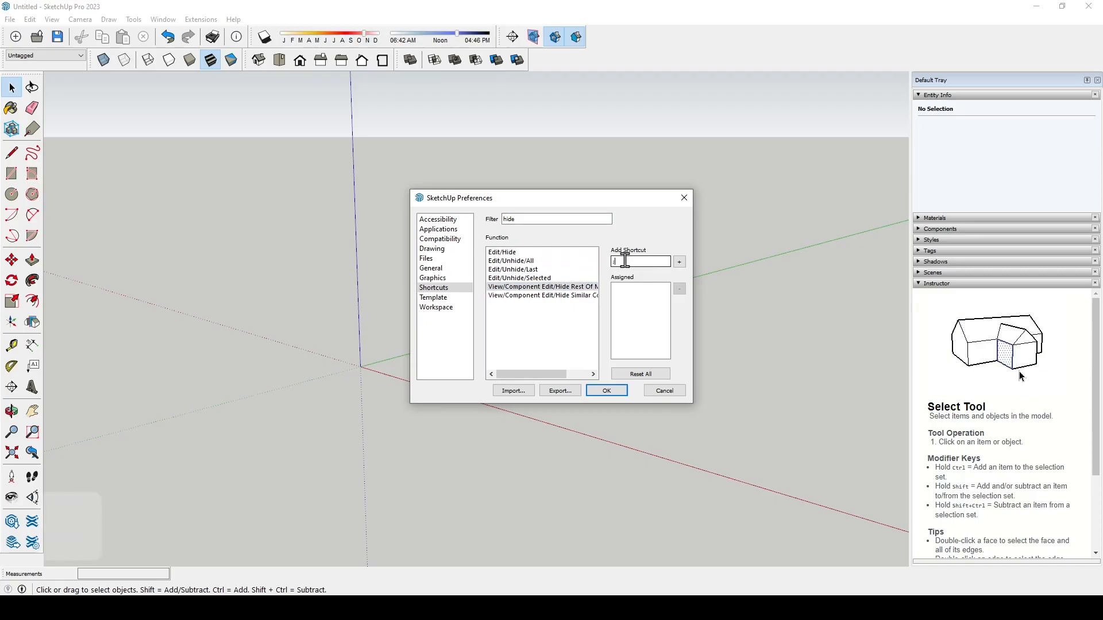
pyautogui.click(679, 264)
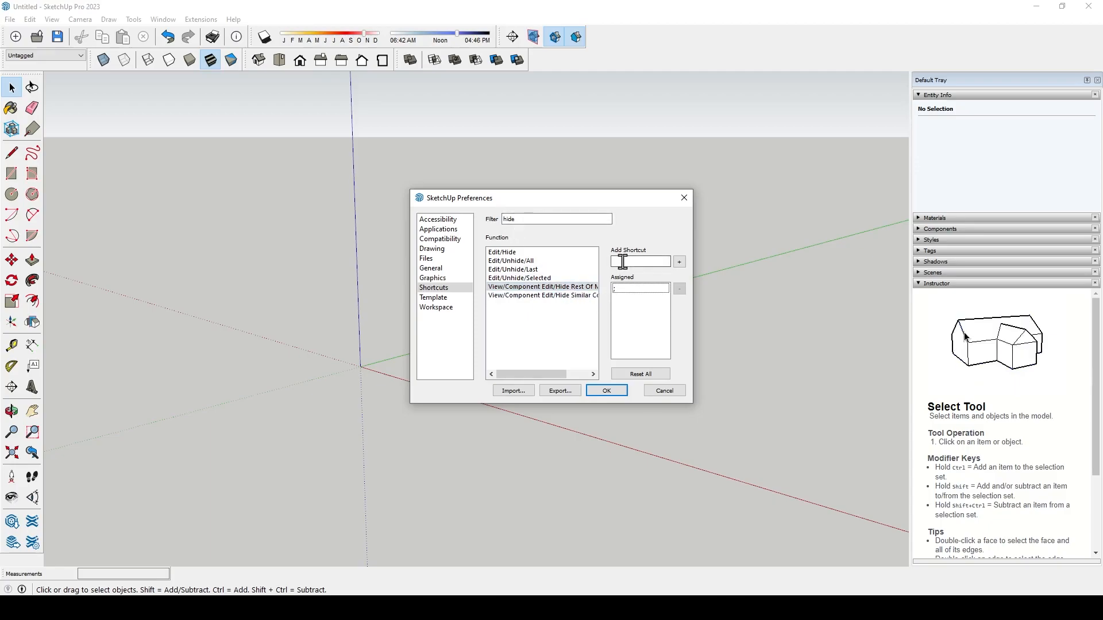
pyautogui.click(608, 391)
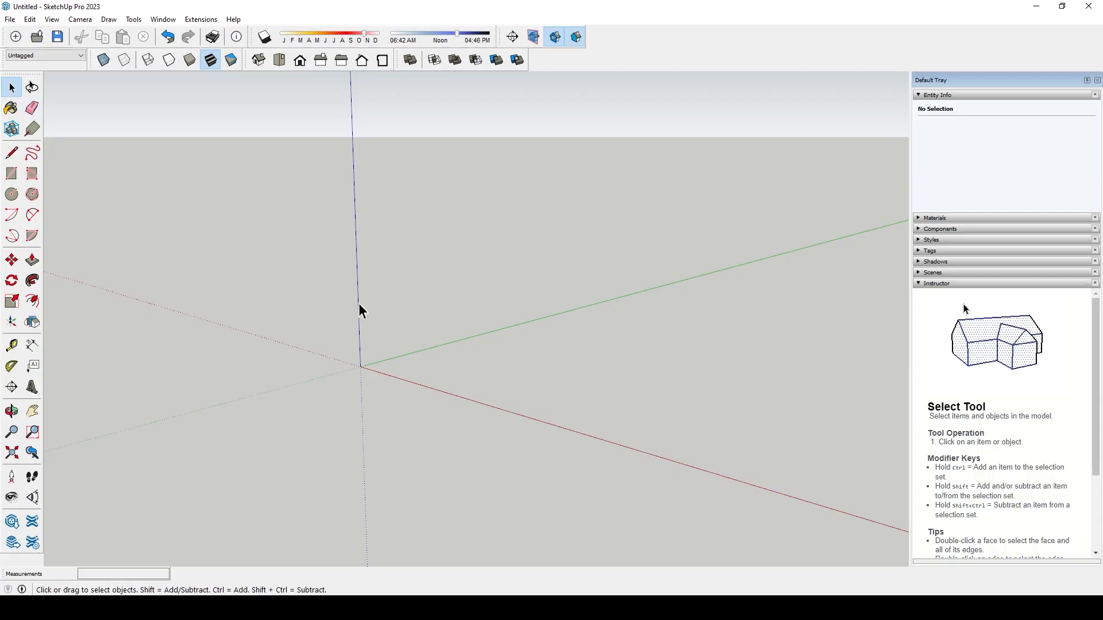
pyautogui.moveTo(292, 241)
pyautogui.mouseDown()
pyautogui.moveTo(586, 439)
pyautogui.moveTo(360, 303)
pyautogui.moveTo(303, 246)
pyautogui.mouseUp()
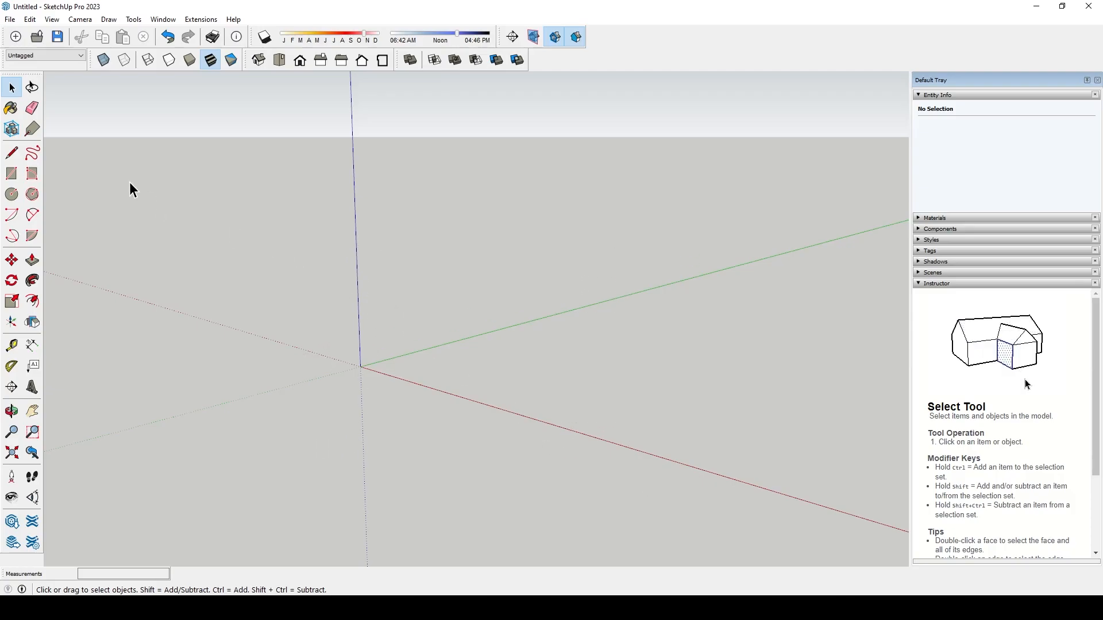
pyautogui.moveTo(271, 196); pyautogui.dragTo(575, 444)
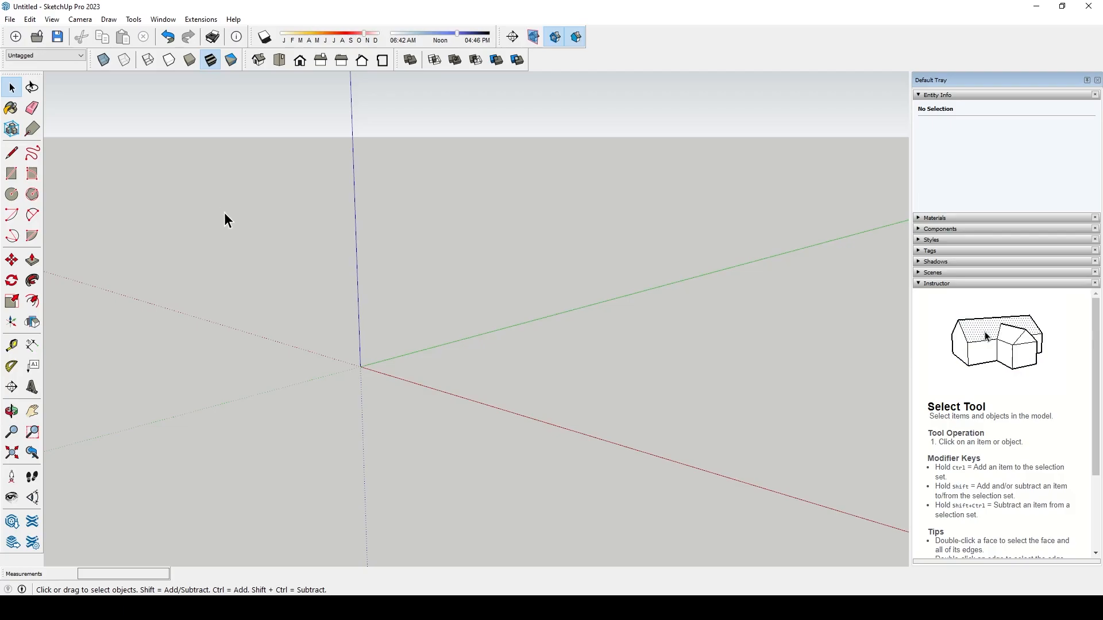
pyautogui.moveTo(224, 214); pyautogui.dragTo(566, 464)
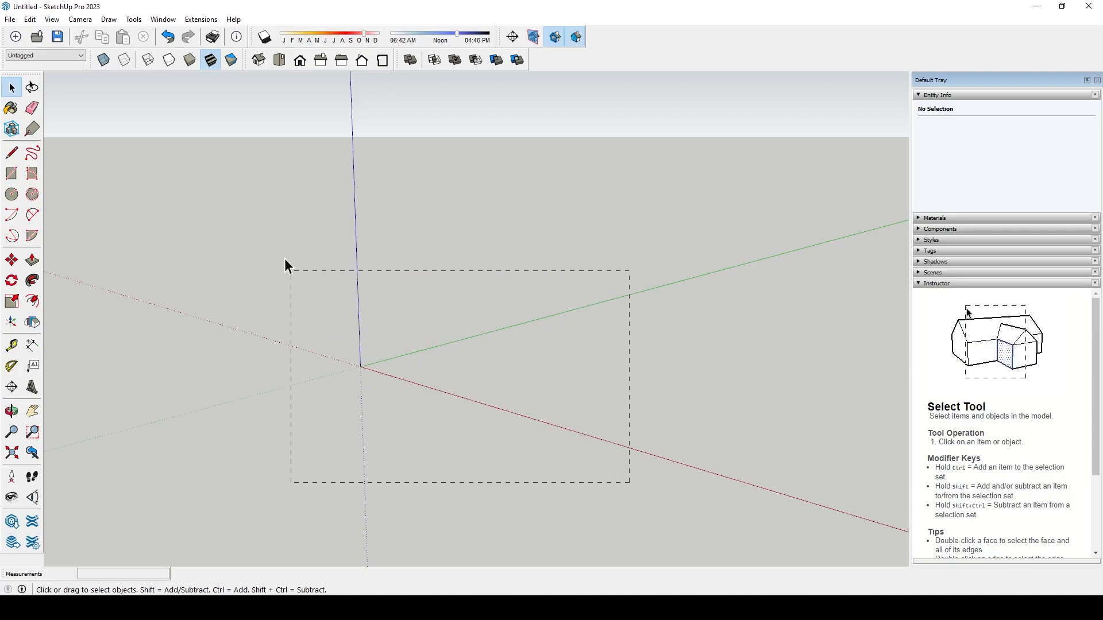
pyautogui.moveTo(288, 265); pyautogui.dragTo(271, 234)
# - Draw five freehand, overlapping rectangles around the origin with the Rectangle tool, the first about 10498 by 5467 mm
pyautogui.click(12, 178)
pyautogui.click(312, 281)
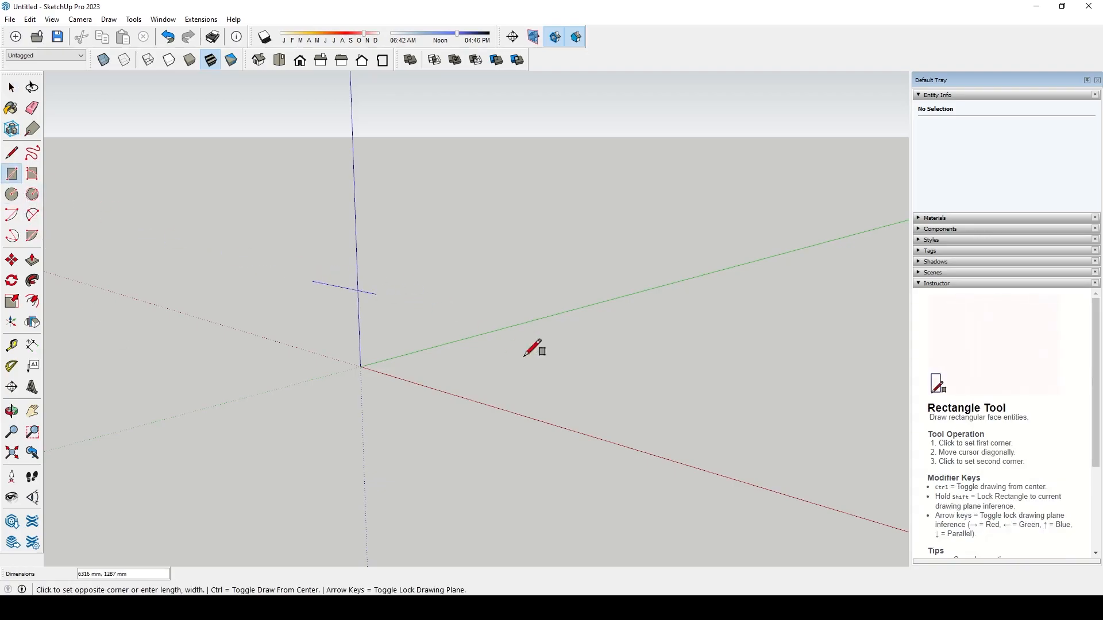
pyautogui.click(498, 491)
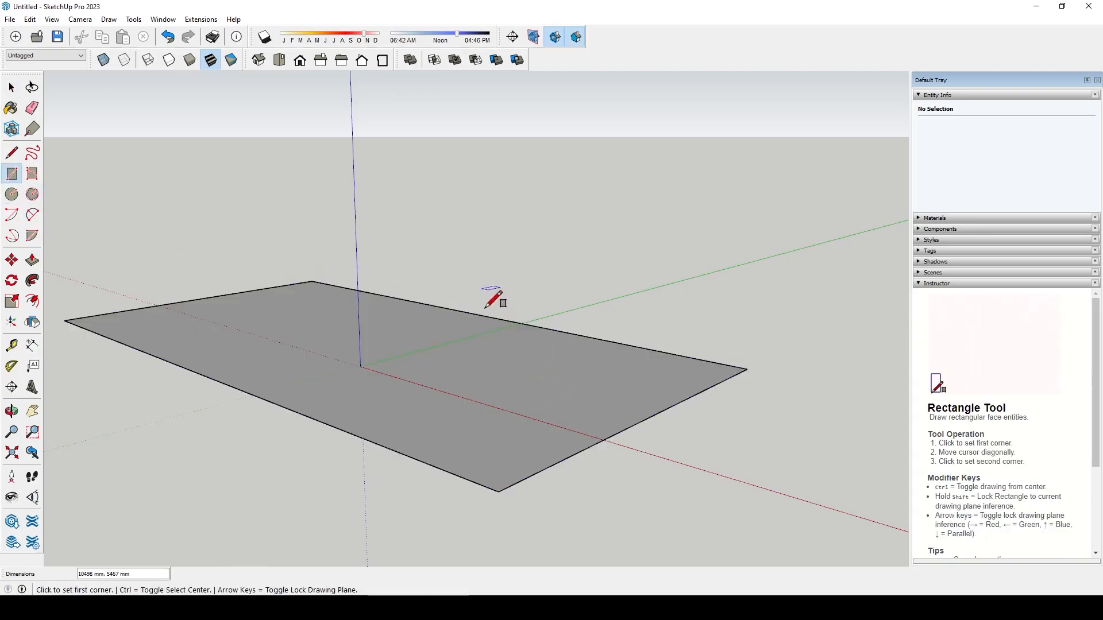
pyautogui.click(538, 280)
pyautogui.click(450, 371)
pyautogui.click(406, 300)
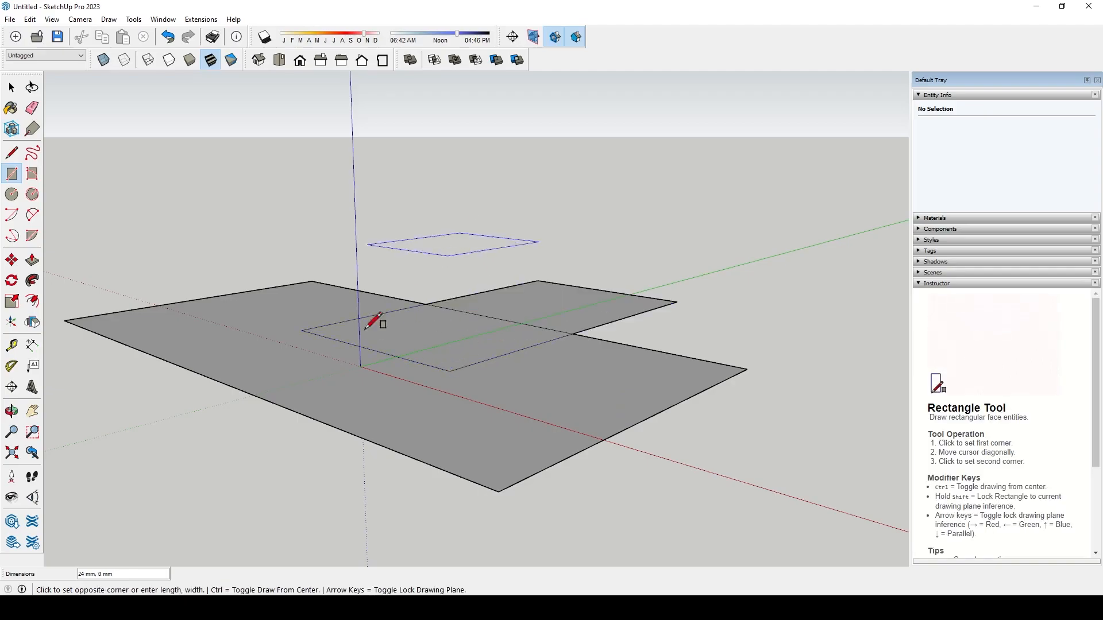
pyautogui.click(310, 332)
pyautogui.click(238, 228)
pyautogui.click(343, 272)
pyautogui.click(384, 196)
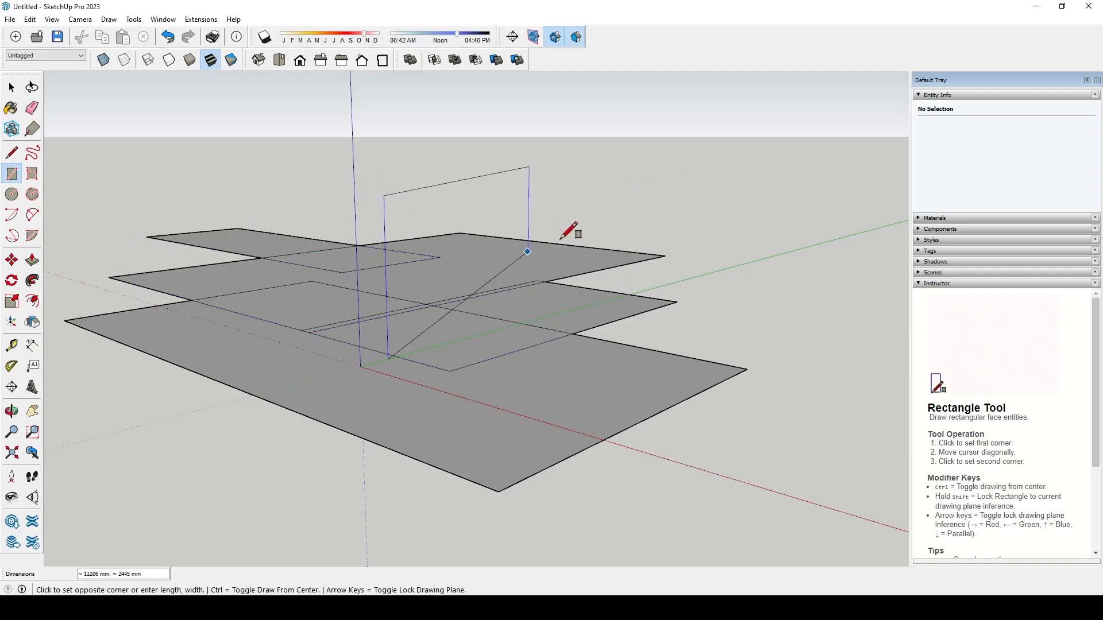
pyautogui.click(581, 237)
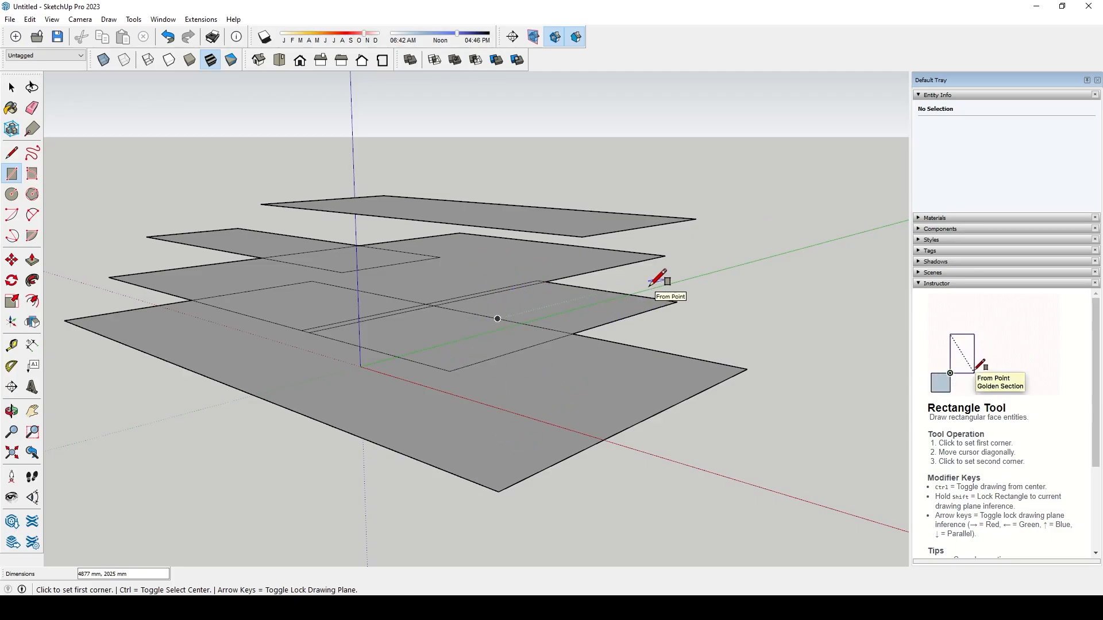
# - Try a crossing selection on the rectangles, clear it, and window-select all of the rectangles to delete them
pyautogui.press('space')
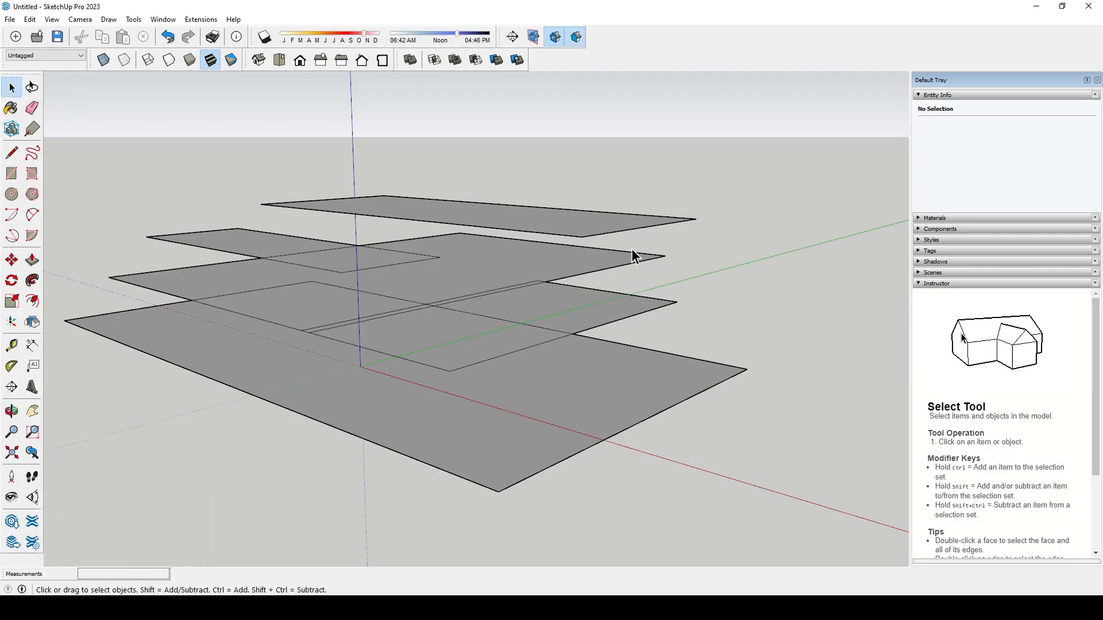
pyautogui.moveTo(297, 460); pyautogui.dragTo(294, 464)
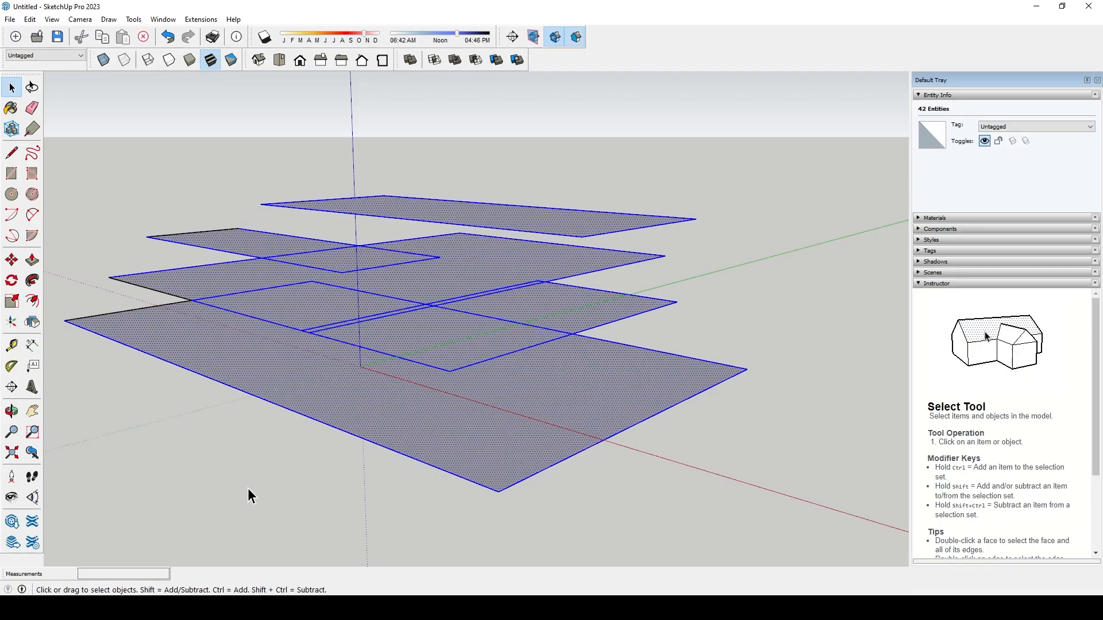
pyautogui.click(603, 165)
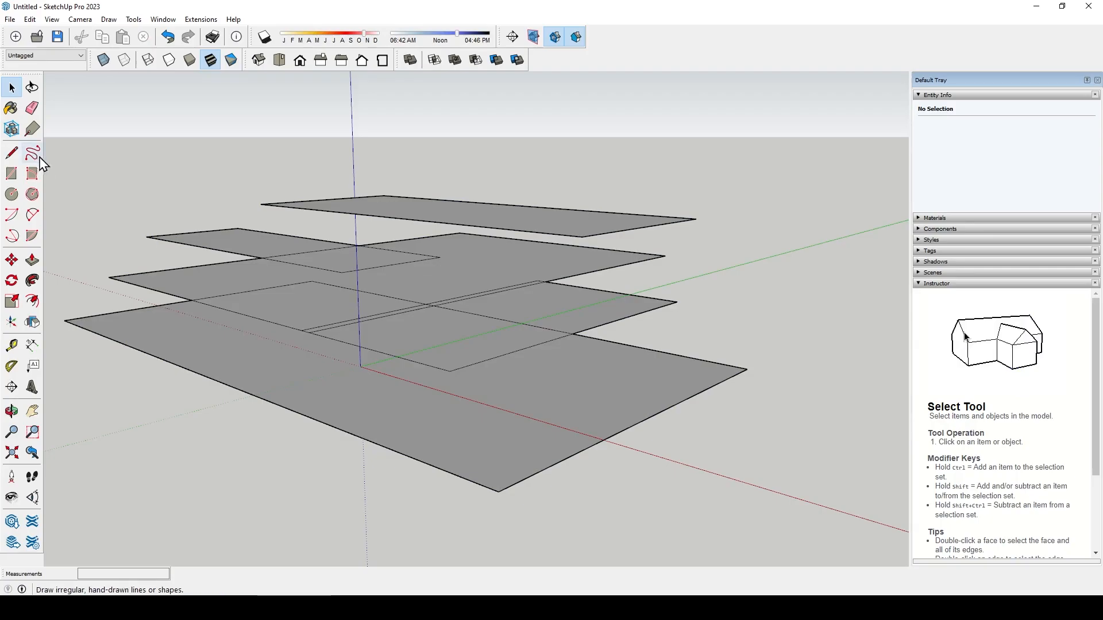
pyautogui.moveTo(48, 164); pyautogui.dragTo(756, 530)
pyautogui.press('Delete')
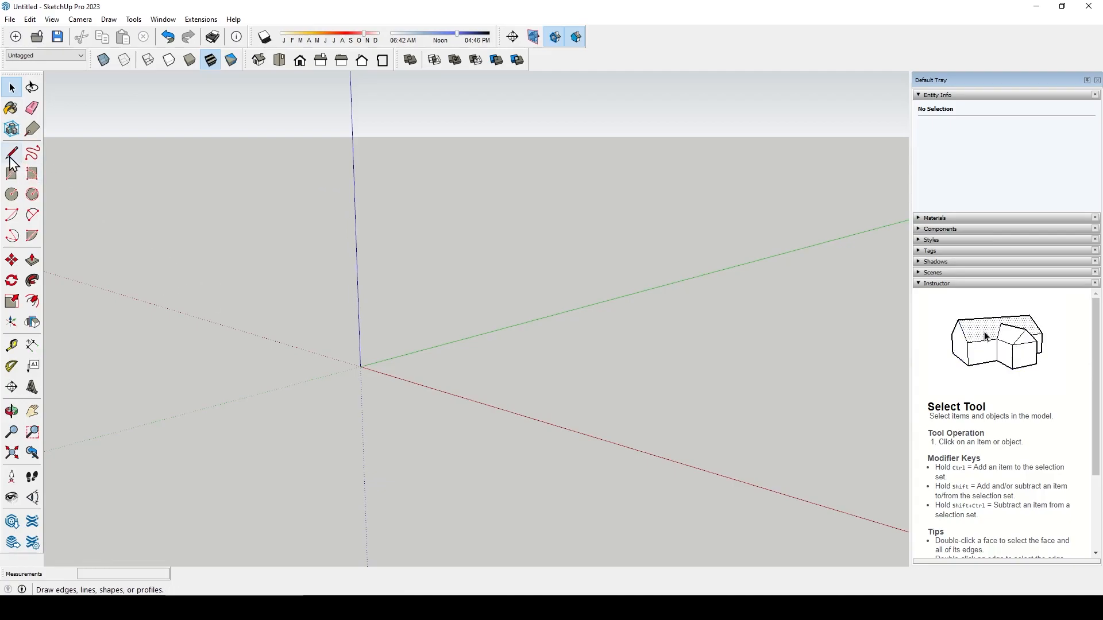
# - Draw connected lines from the origin, 5000 mm along the green axis and 7500 mm parallel to the red axis
pyautogui.press('l')
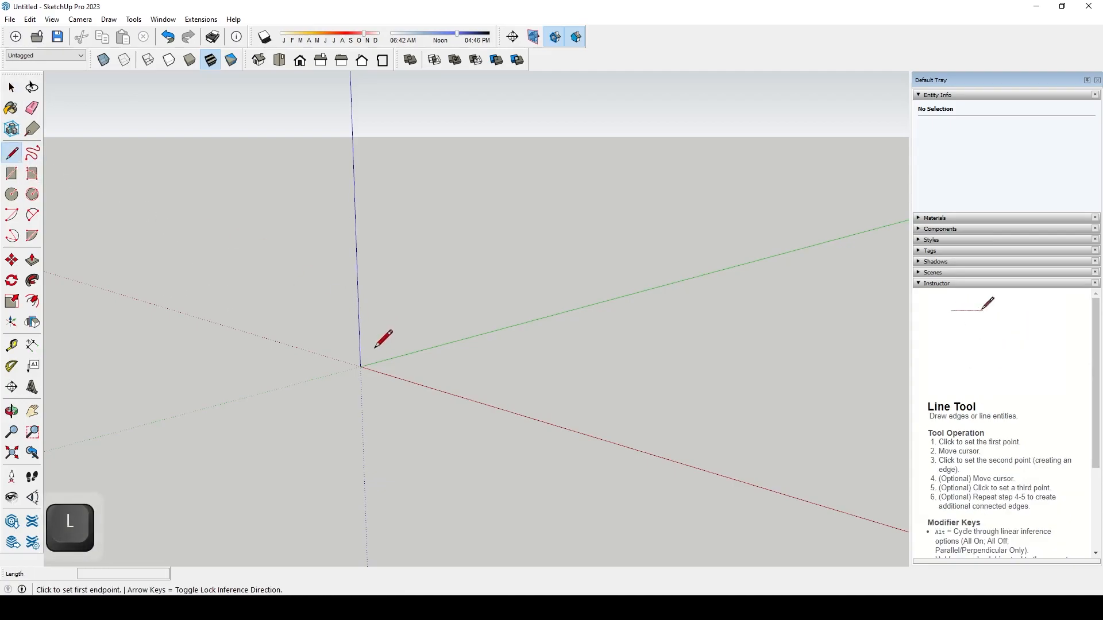
pyautogui.click(354, 373)
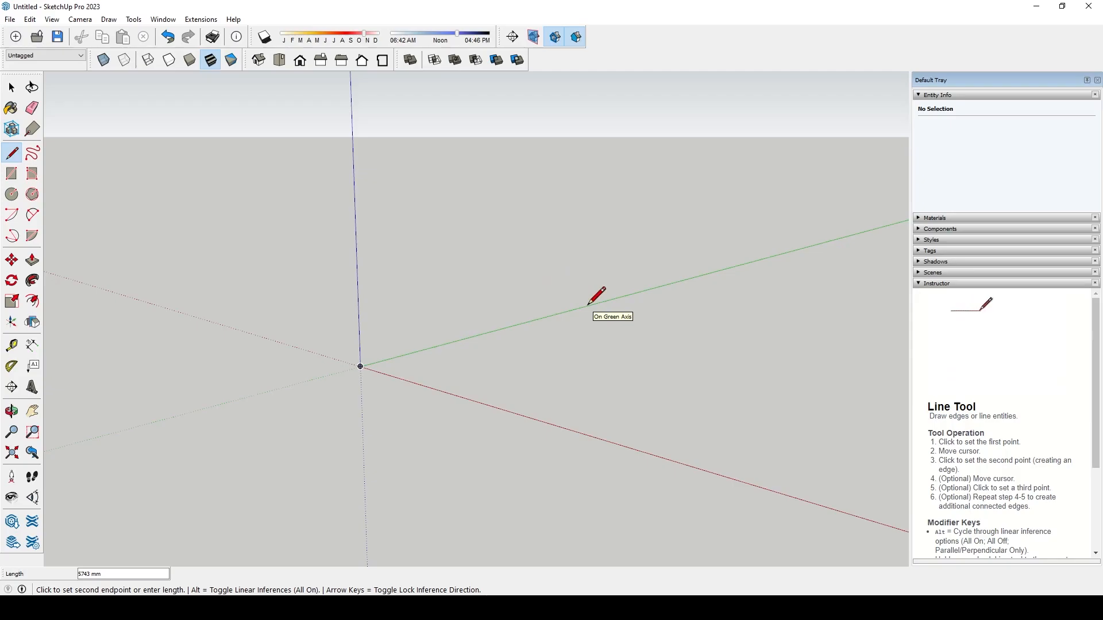
pyautogui.write('5000')
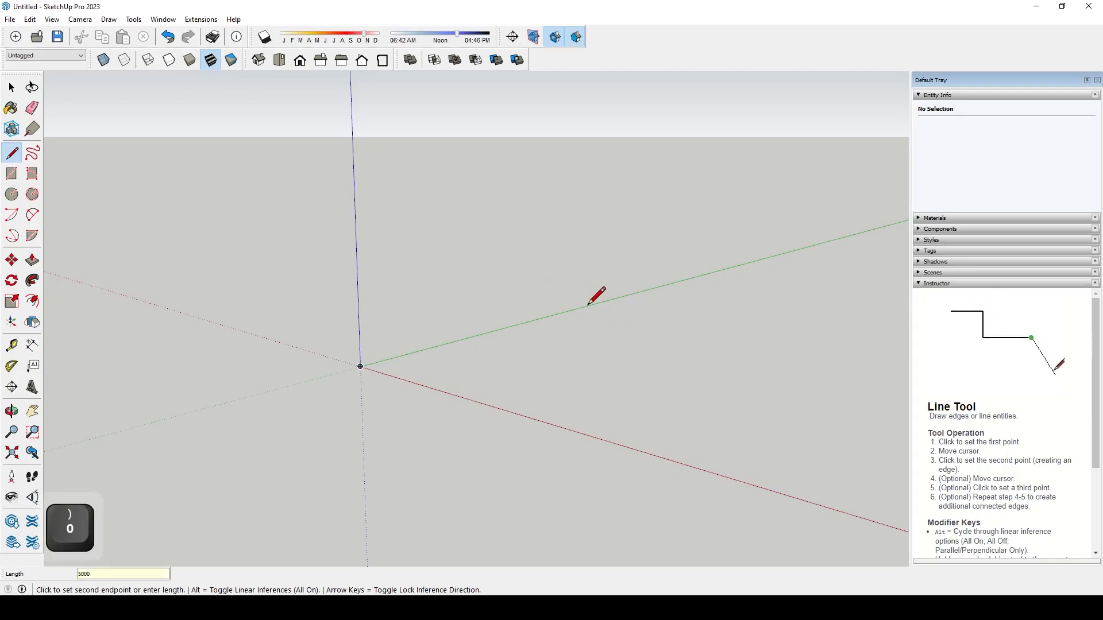
pyautogui.press('Return')
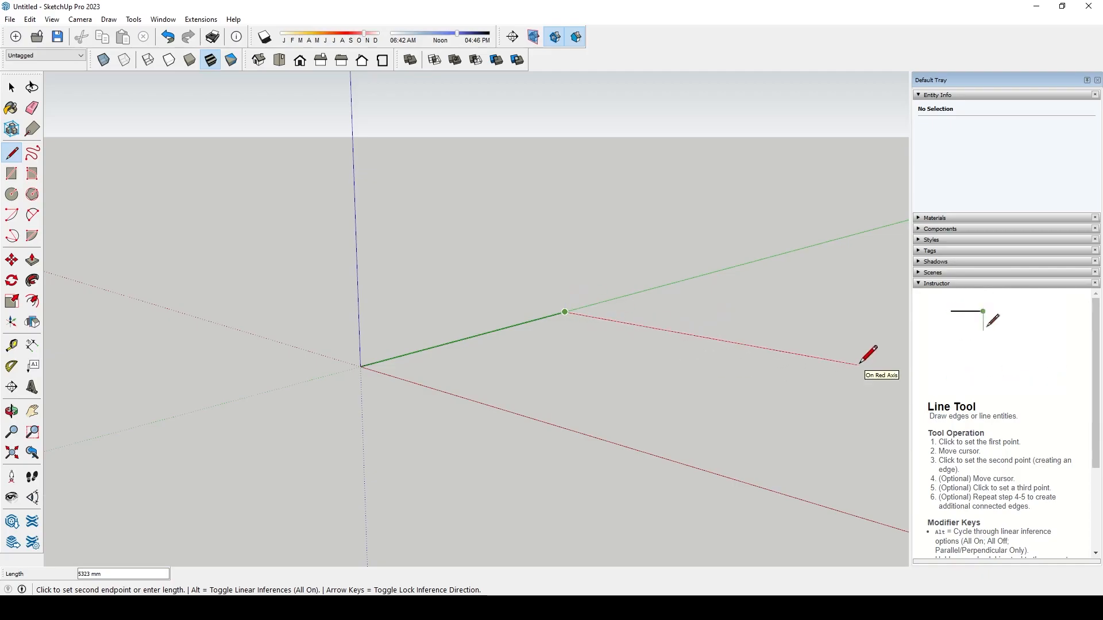
pyautogui.write('7500')
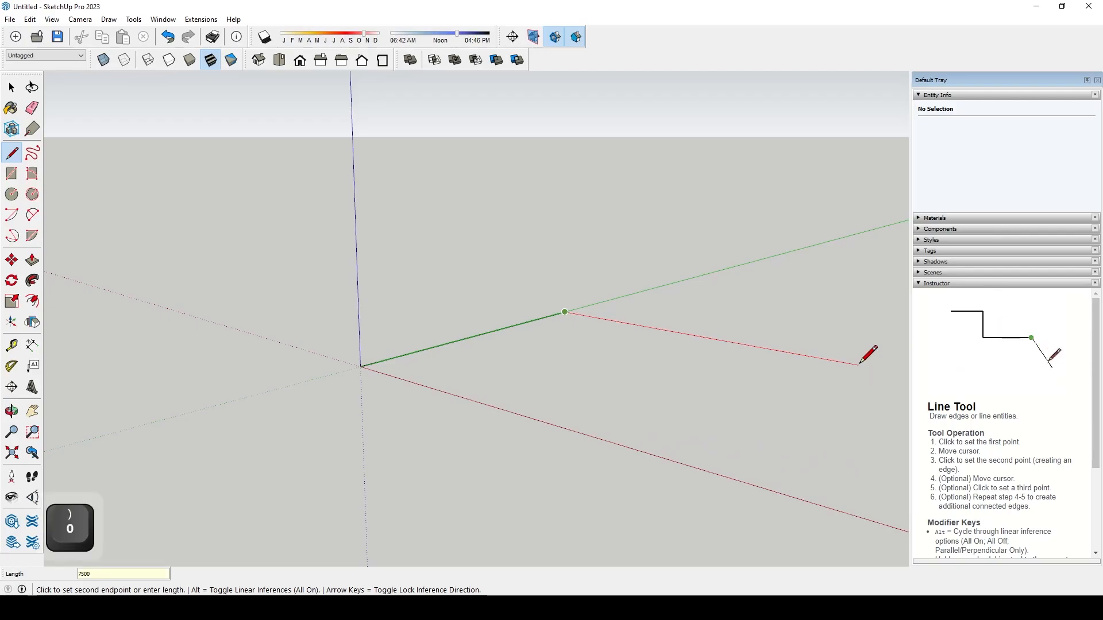
pyautogui.press('Return')
pyautogui.scroll(-3, 632, 385)
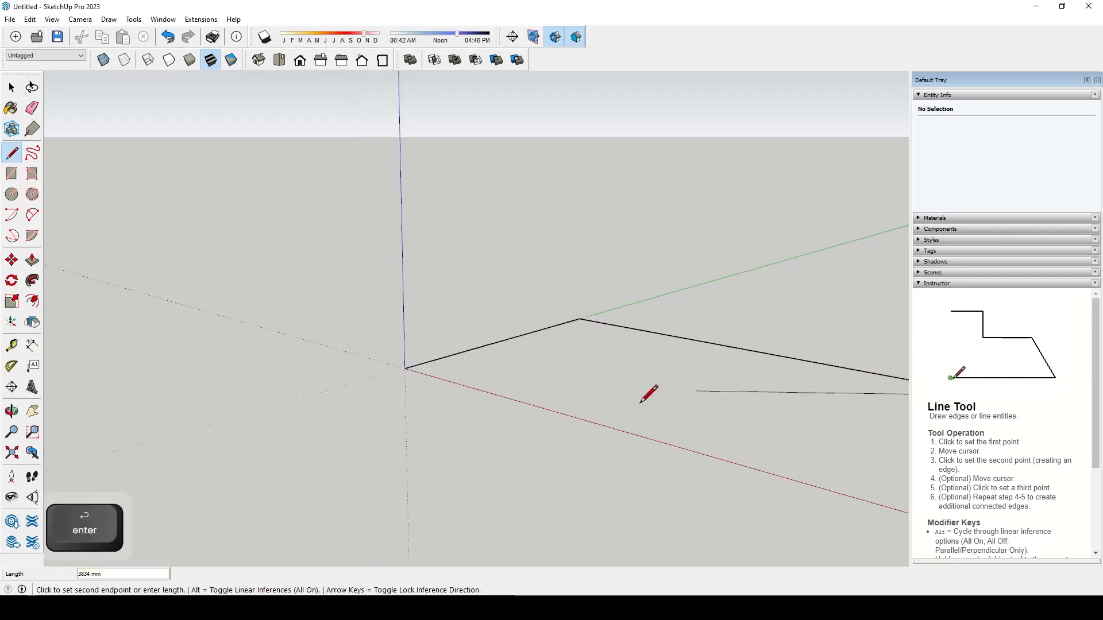
# - Close the outline with a line parallel to the green axis down to the red axis and a 7500 mm line back to the origin
pyautogui.scroll(-1, 535, 374)
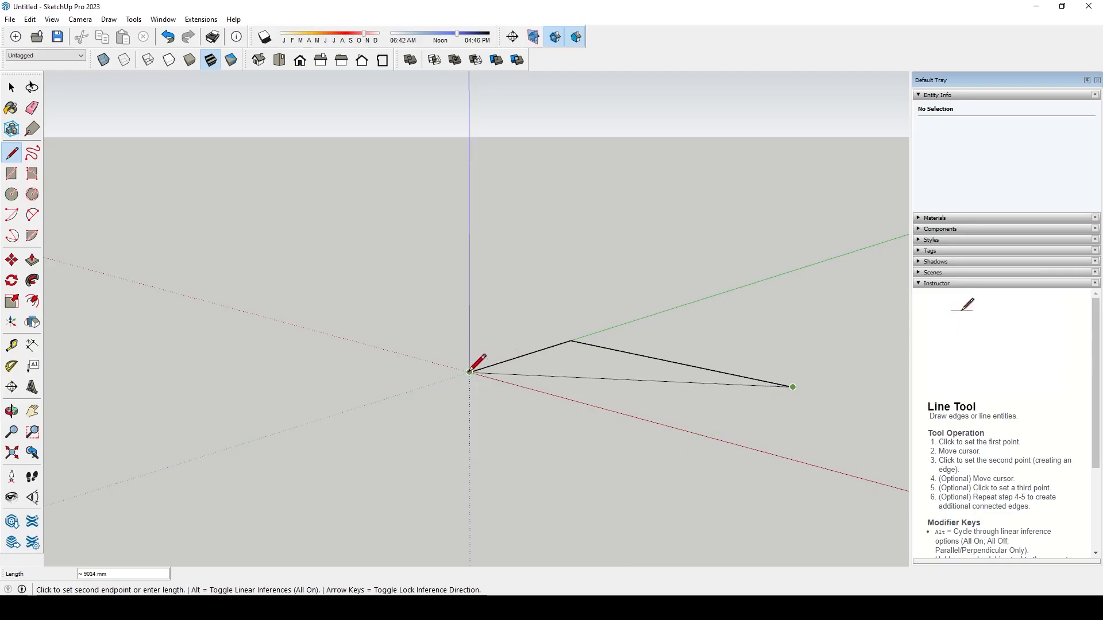
pyautogui.click(708, 437)
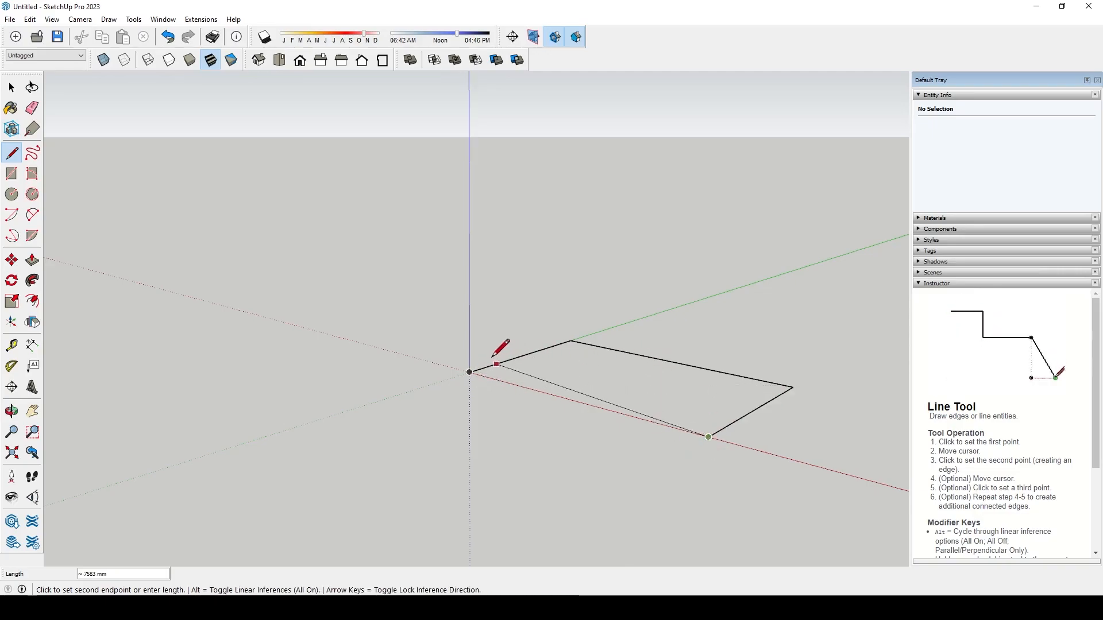
pyautogui.click(470, 372)
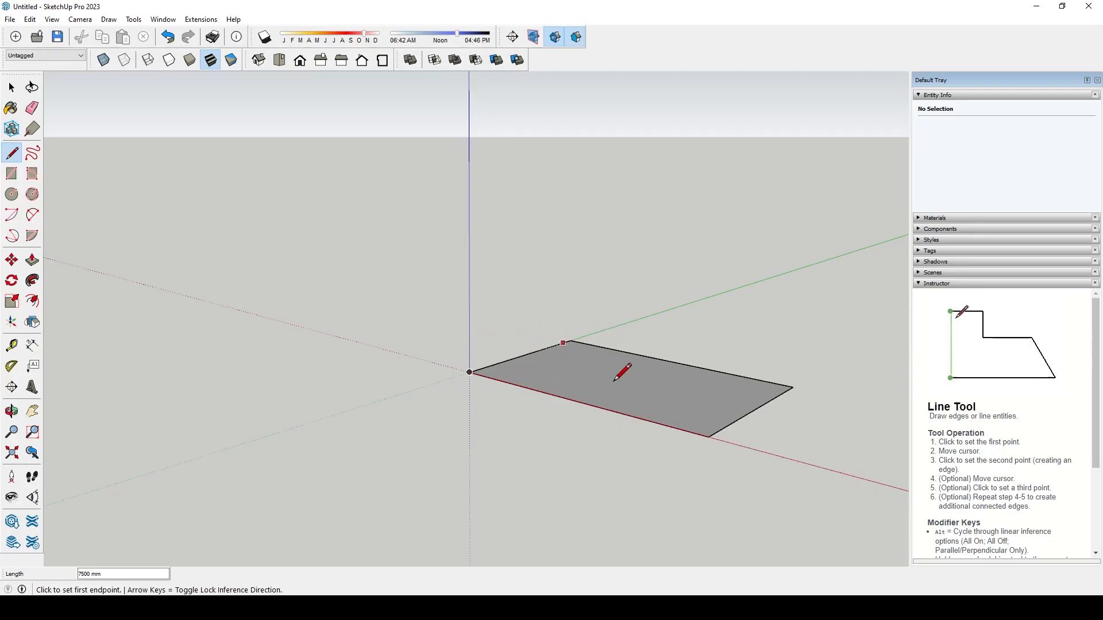
pyautogui.click(11, 87)
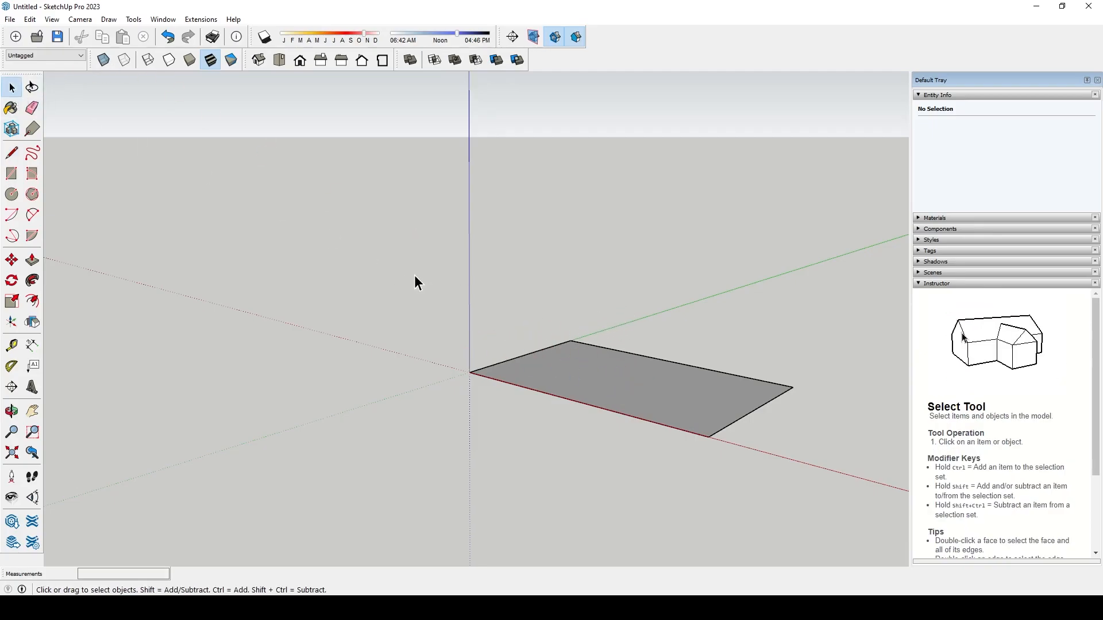
# - Select the rectangular face and Push/Pull it upward 1000 mm into a box
pyautogui.rightClick(683, 335)
pyautogui.click(657, 352)
pyautogui.press('p')
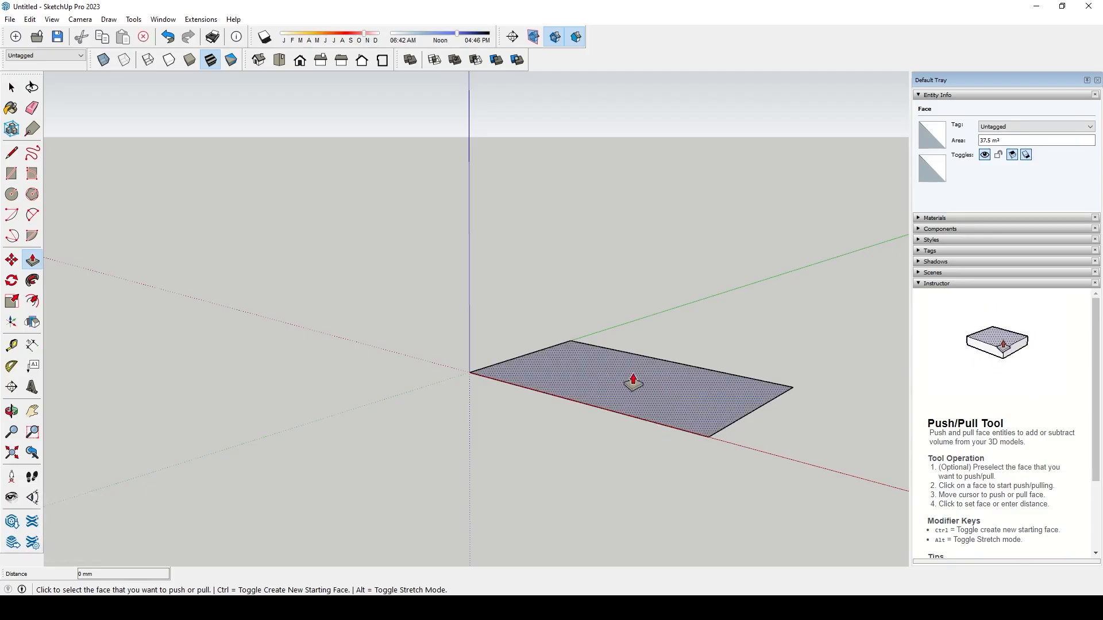
pyautogui.click(603, 380)
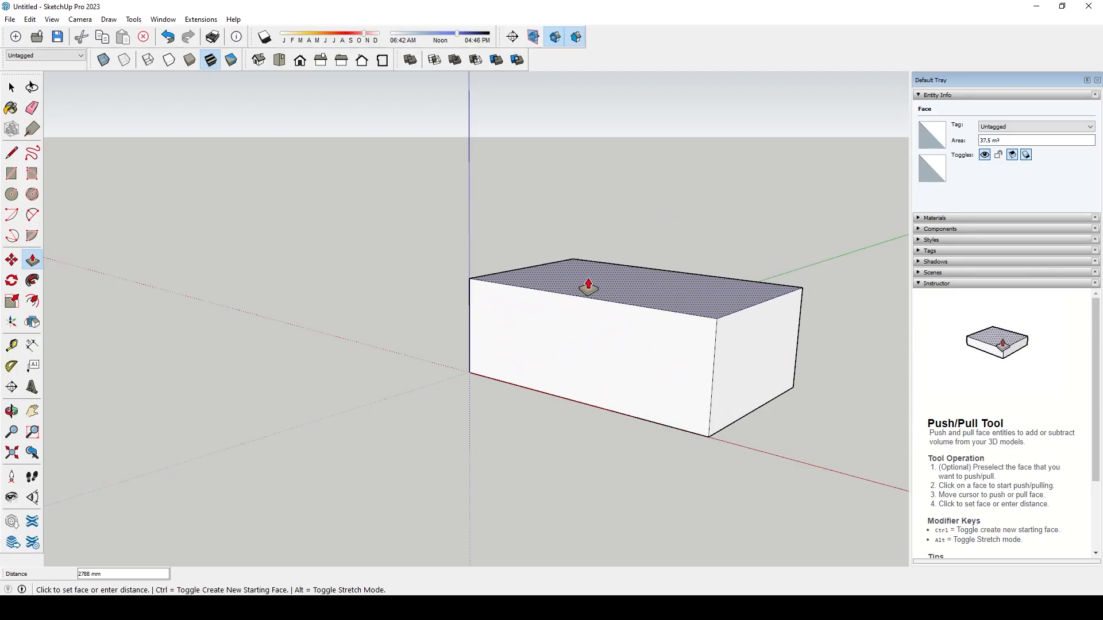
pyautogui.write('1000')
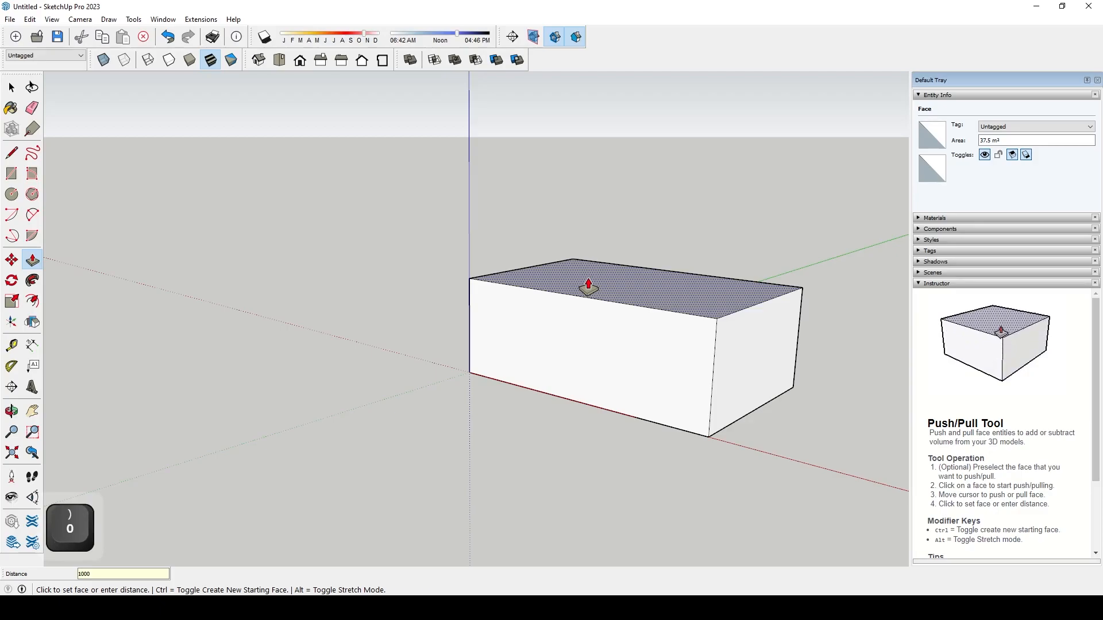
pyautogui.press('Return')
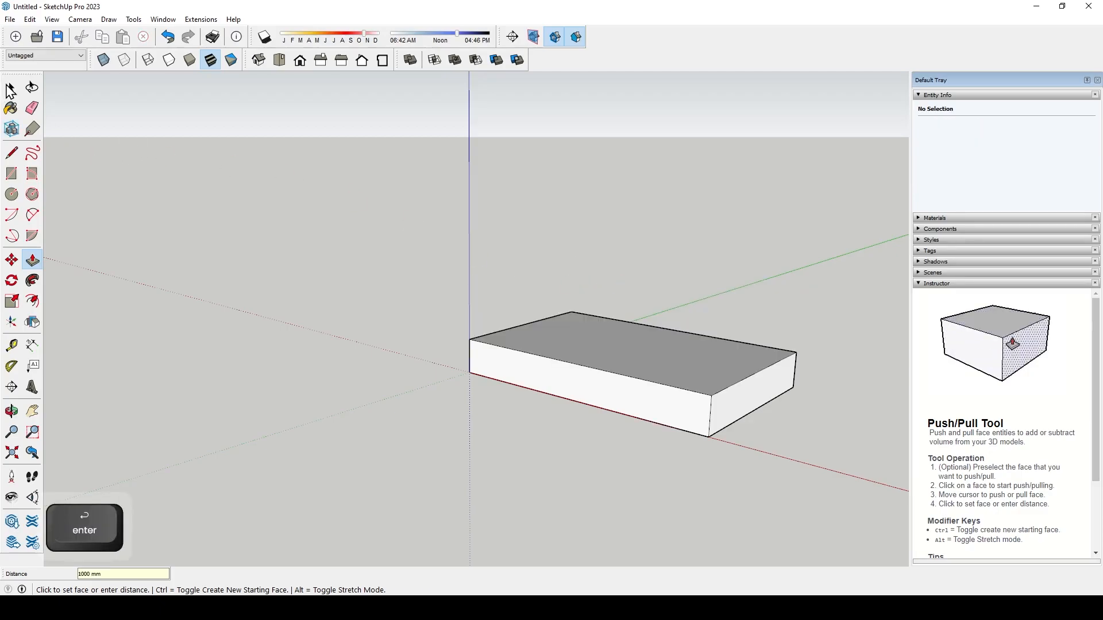
pyautogui.press('space')
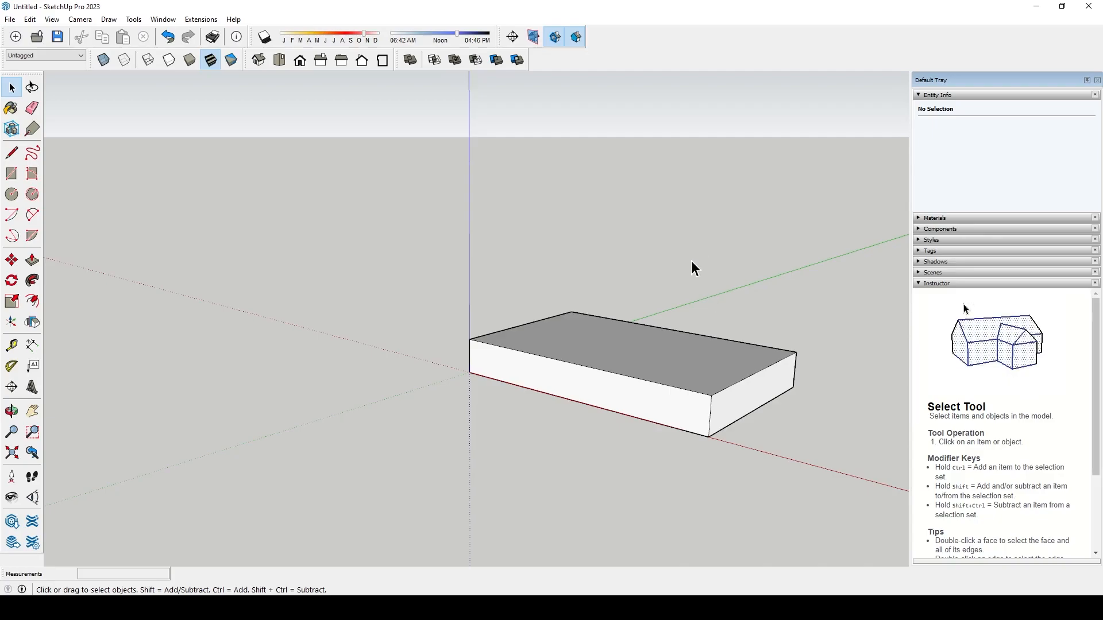
# - Measure along the box's long front top edge from the corner above the origin with the Tape Measure
pyautogui.press('o')
pyautogui.moveTo(665, 264); pyautogui.dragTo(810, 352)
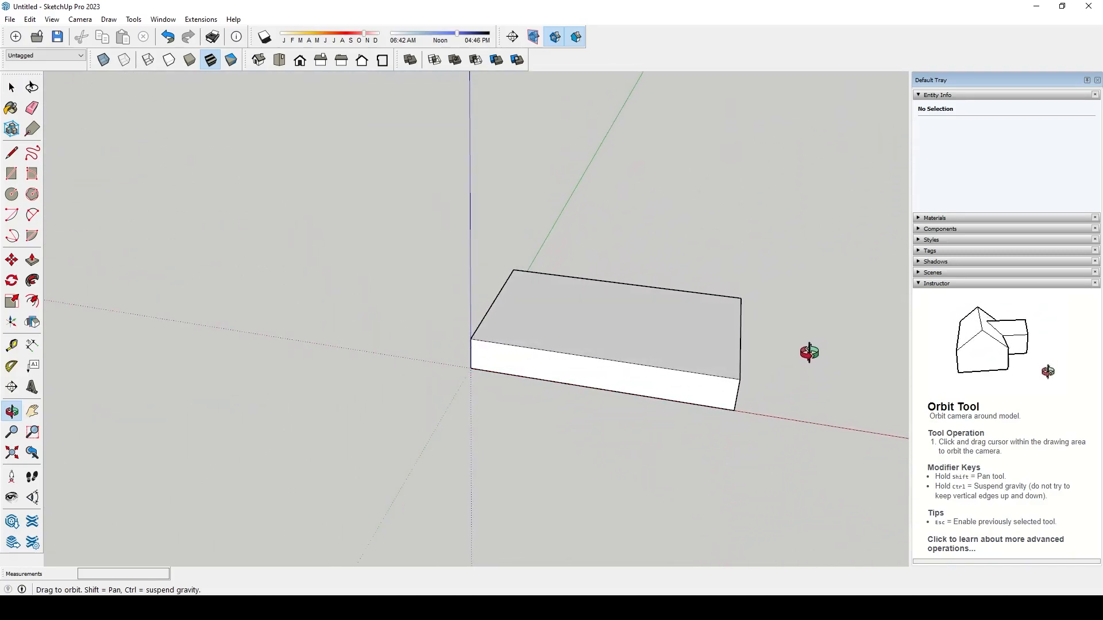
pyautogui.press('space')
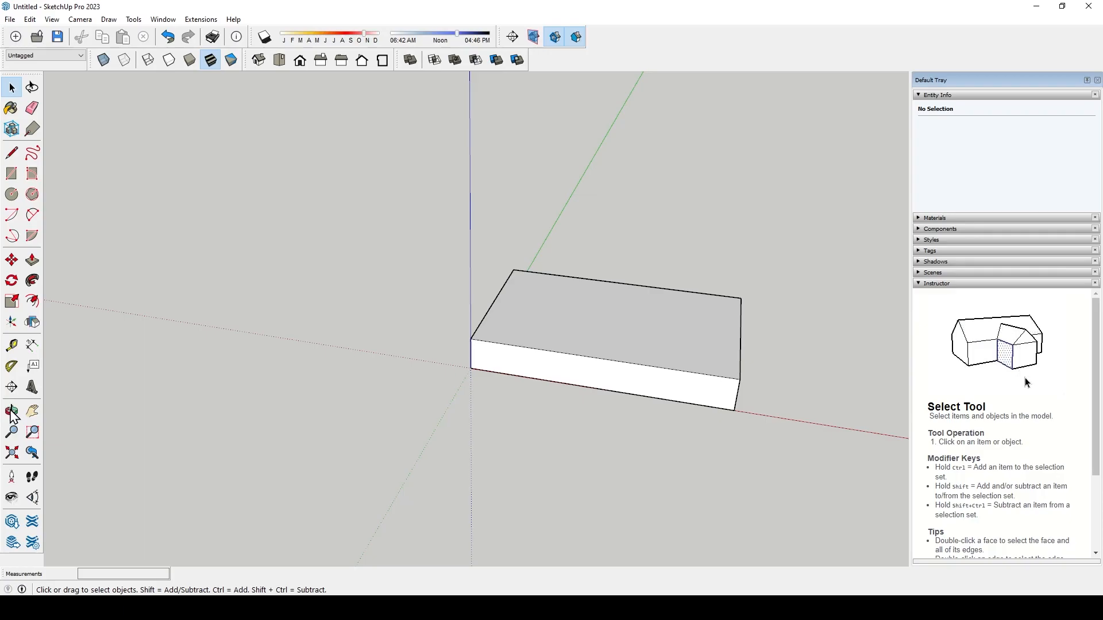
pyautogui.press('o')
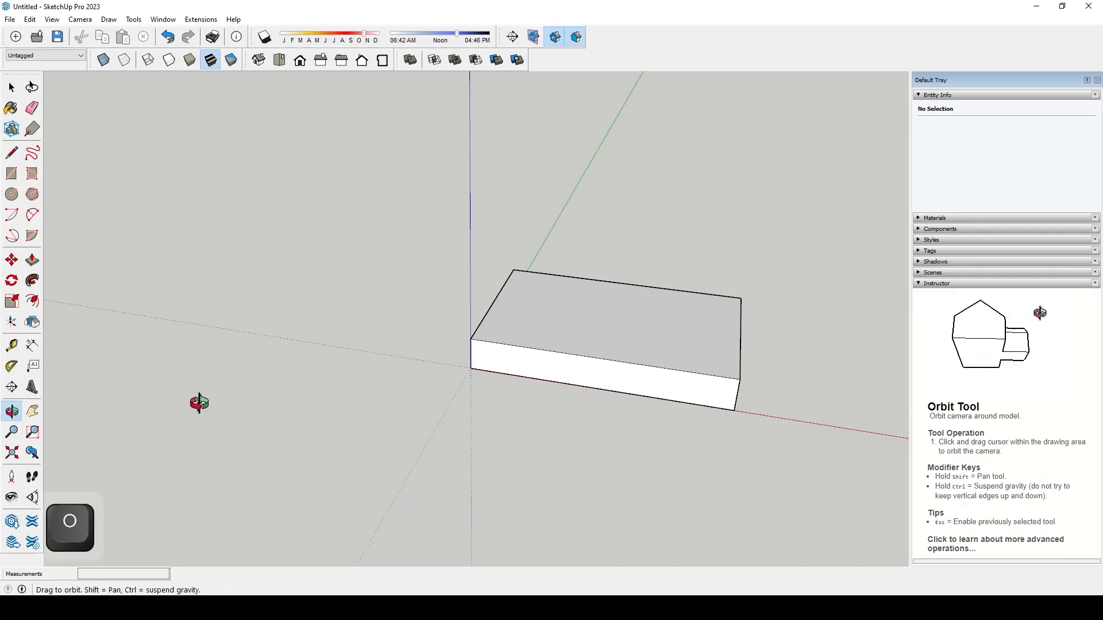
pyautogui.press('space')
pyautogui.moveTo(723, 322); pyautogui.dragTo(517, 253, button='middle')
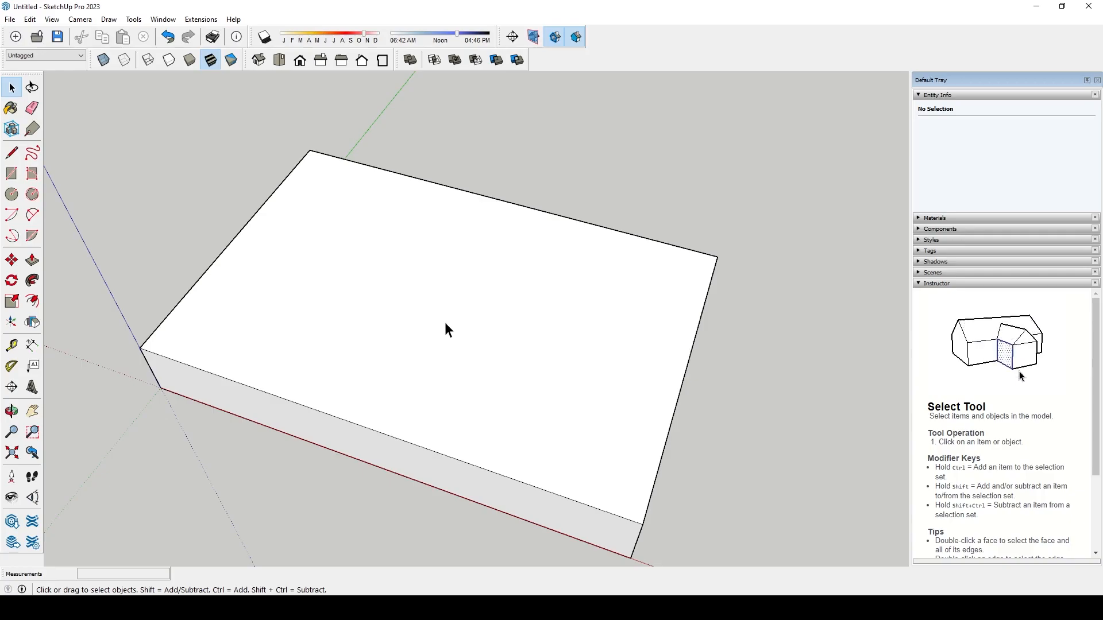
pyautogui.click(12, 347)
pyautogui.click(139, 348)
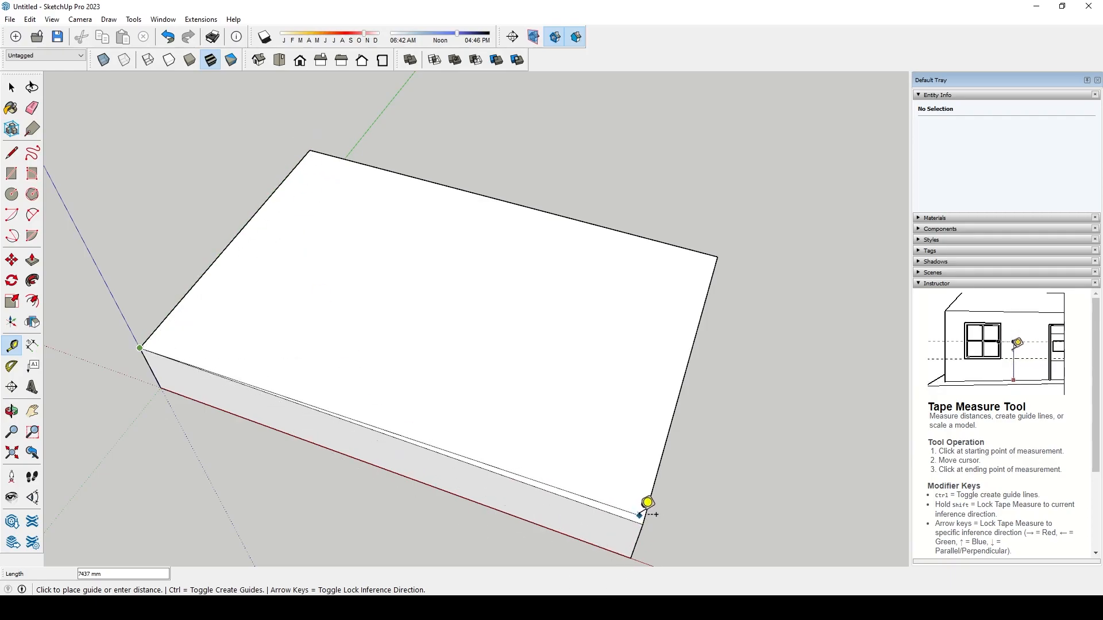
pyautogui.press('Escape')
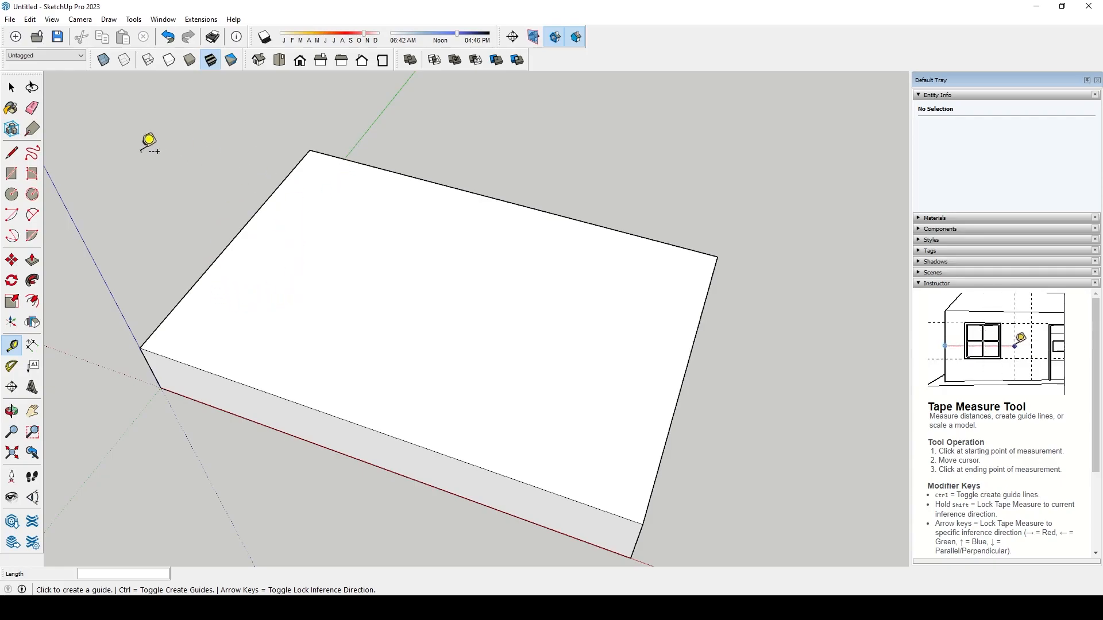
# - Place Tape Measure guides on the top face 2000 mm inward from each of its two short edges
pyautogui.click(201, 277)
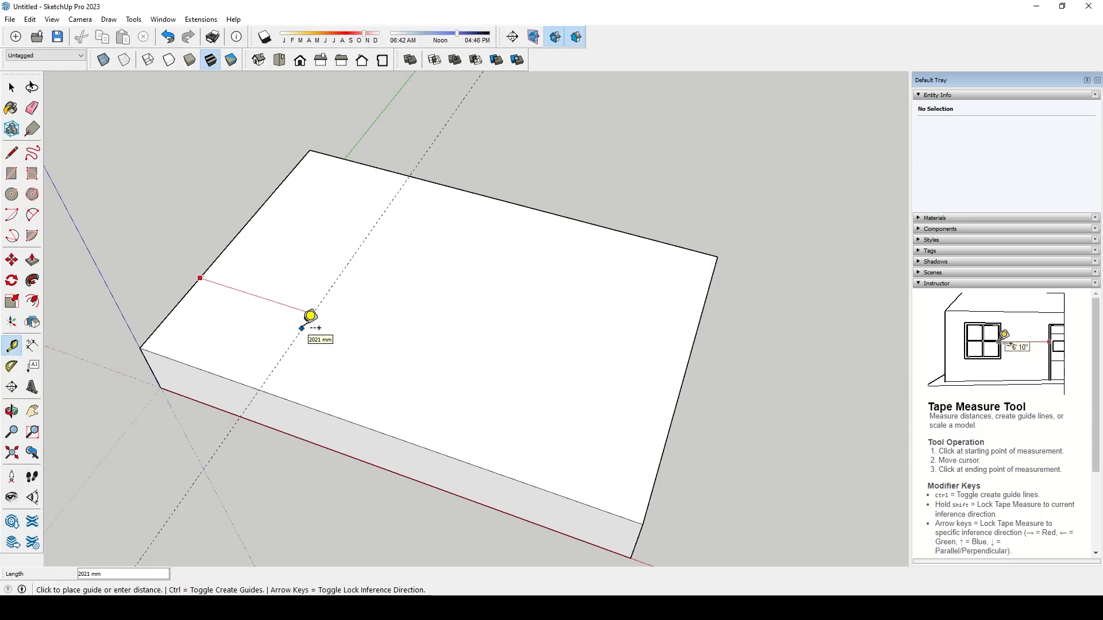
pyautogui.write('2000')
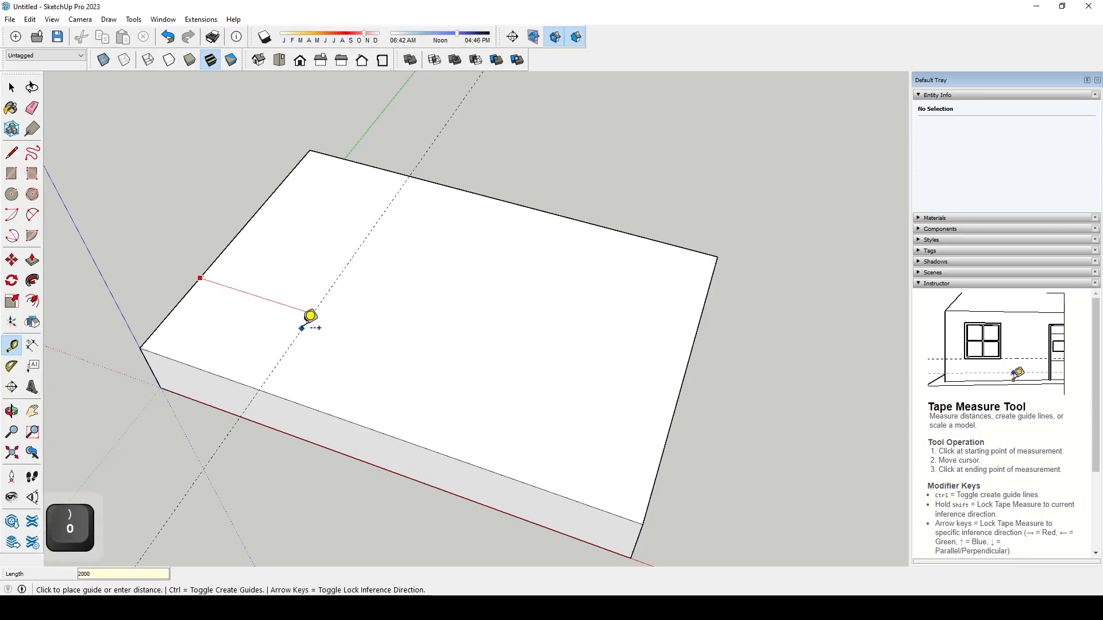
pyautogui.press('Return')
pyautogui.scroll(-1, 330, 249)
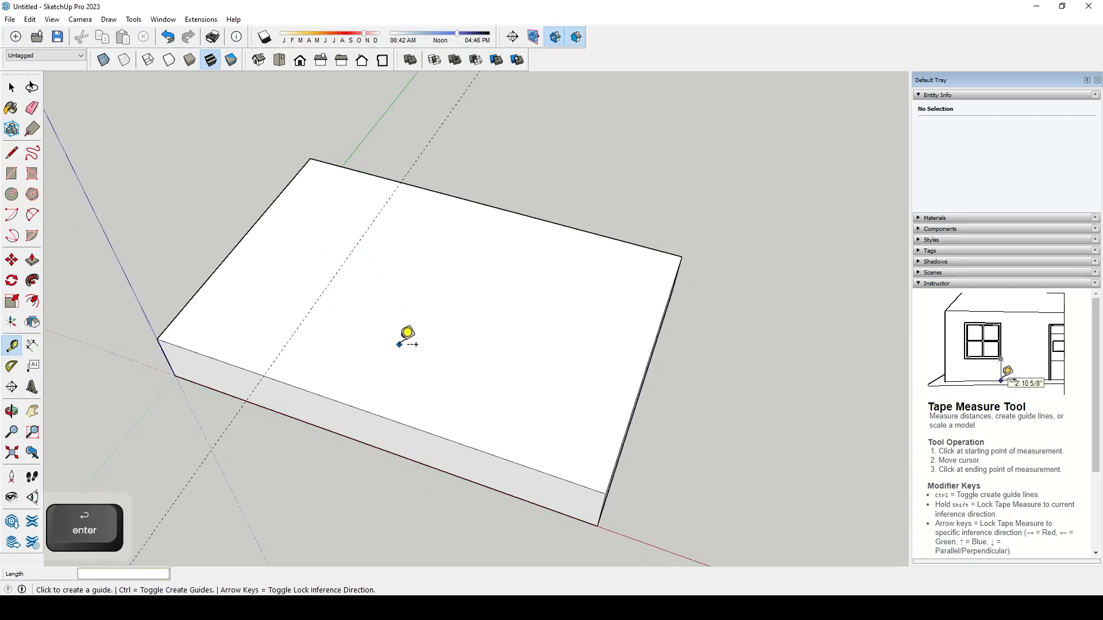
pyautogui.click(613, 469)
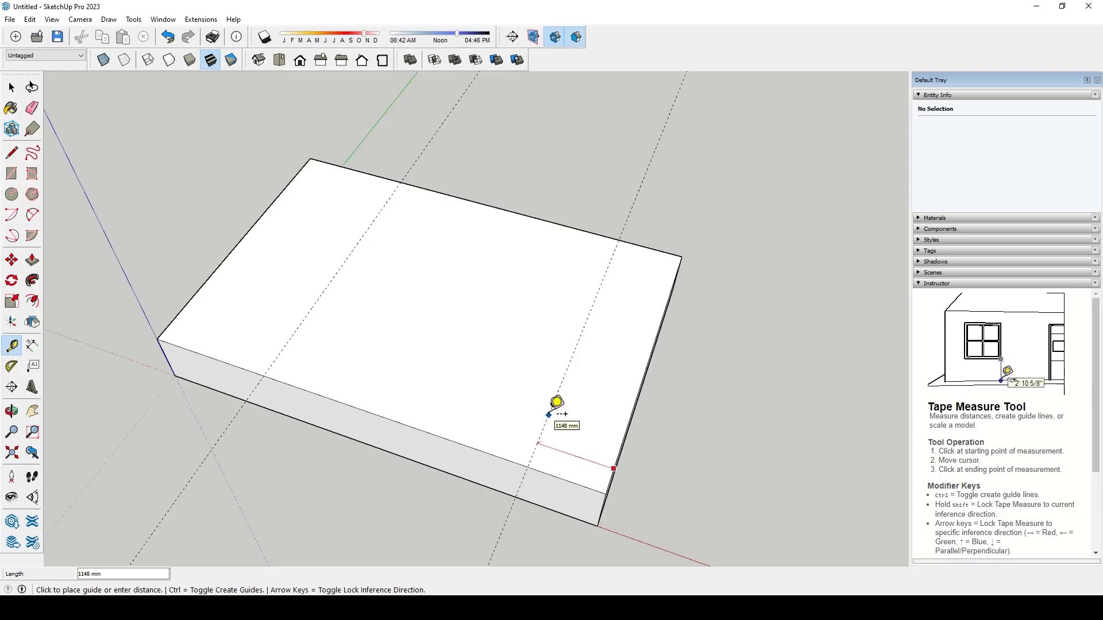
pyautogui.write('2000')
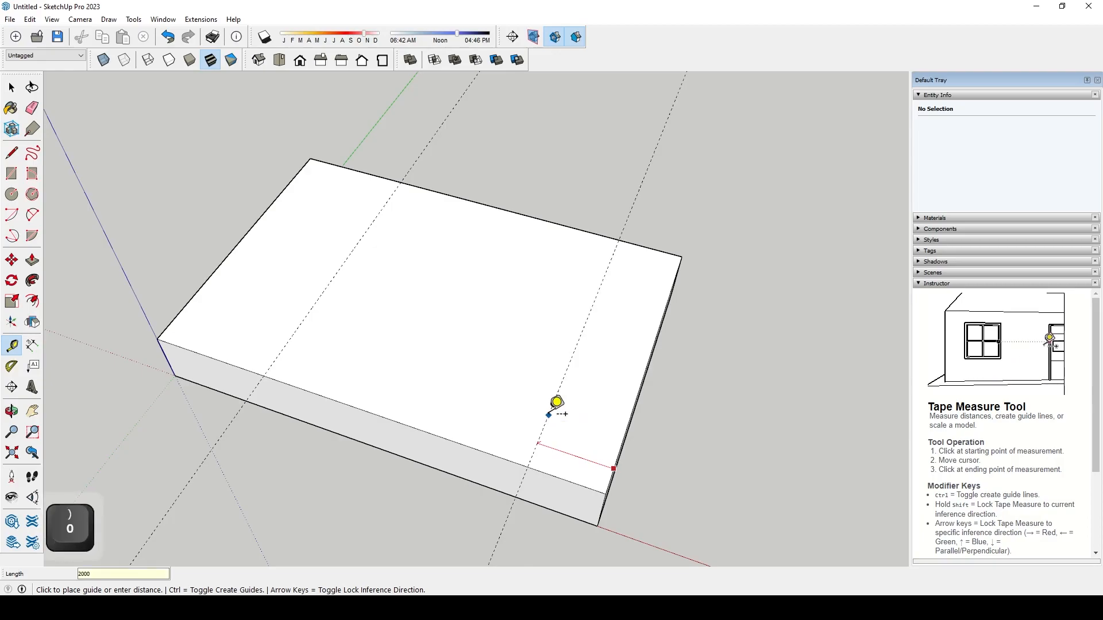
pyautogui.press('Return')
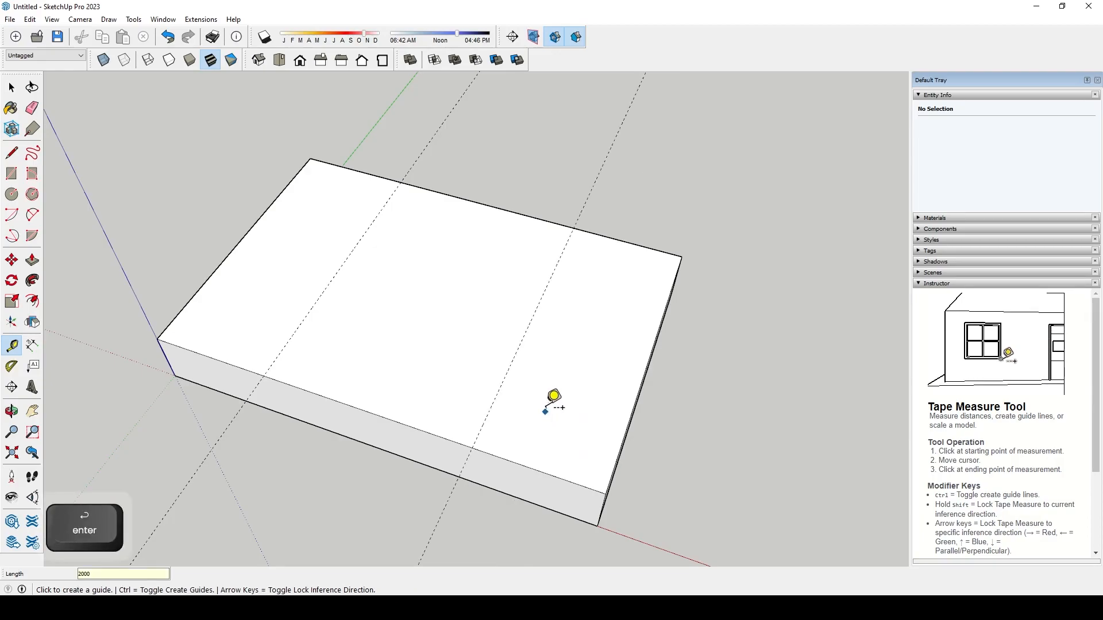
# - Place Tape Measure guides on the top face 1000 mm inward from each of its two long edges
pyautogui.click(501, 209)
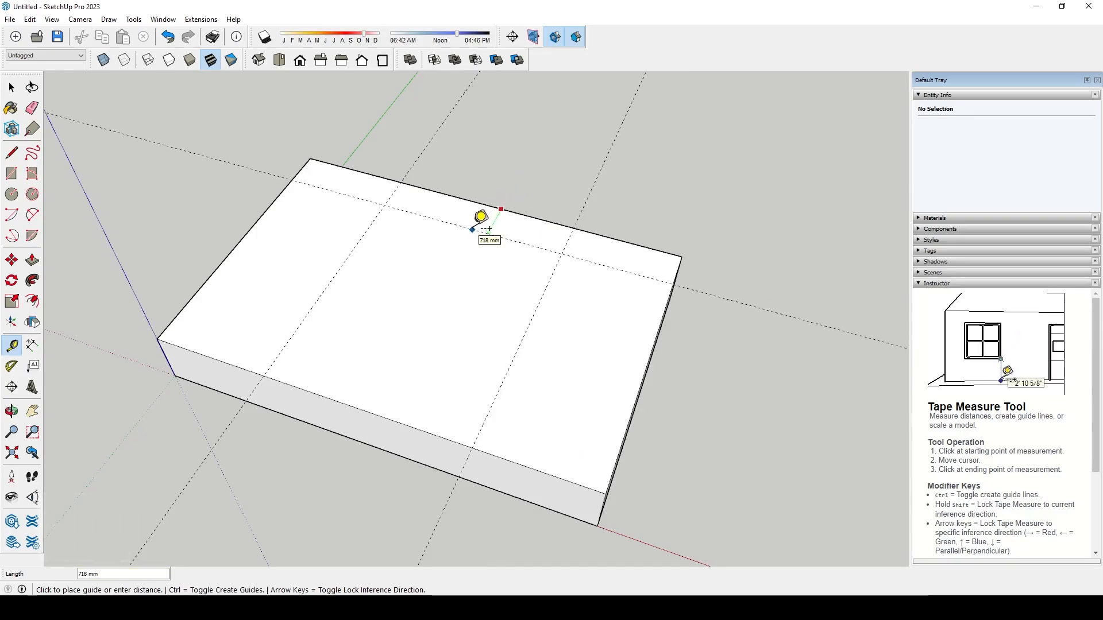
pyautogui.write('1000')
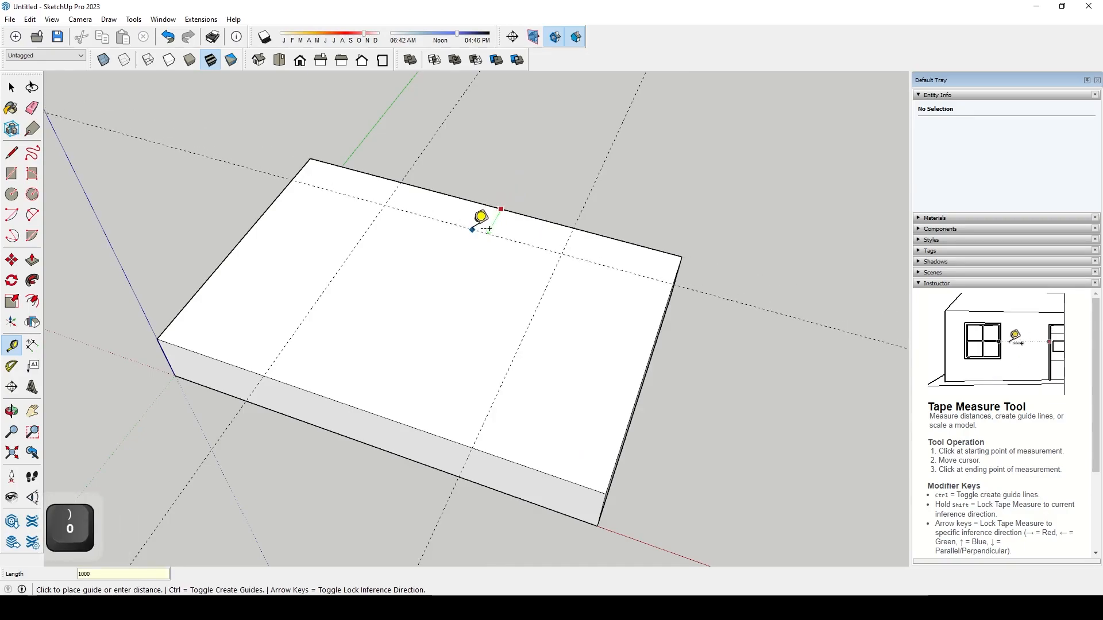
pyautogui.press('Return')
pyautogui.click(394, 419)
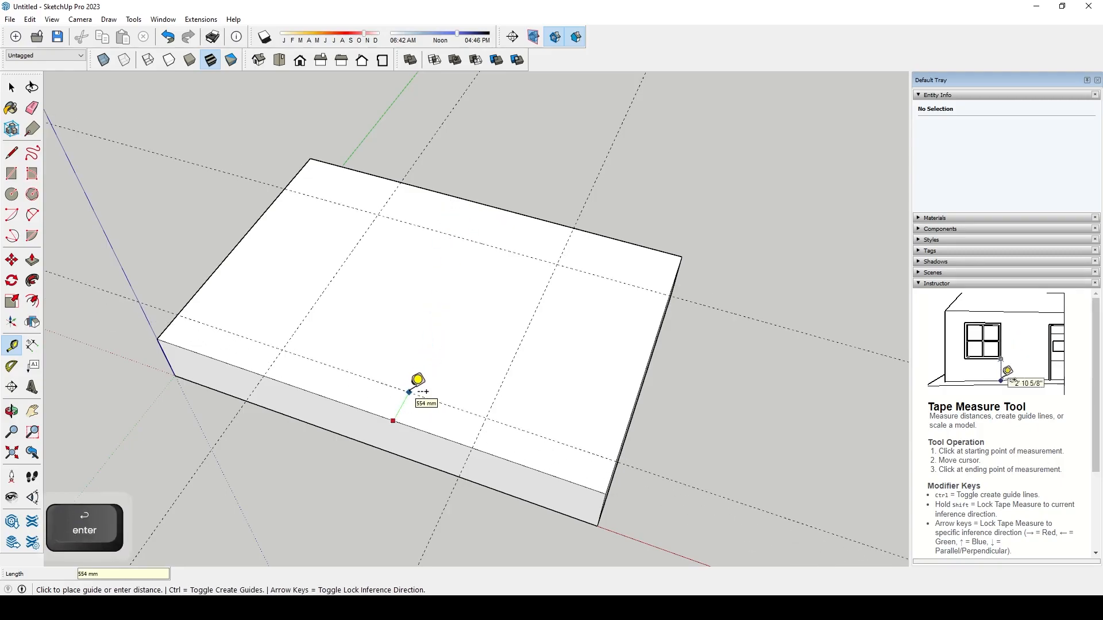
pyautogui.write('1000')
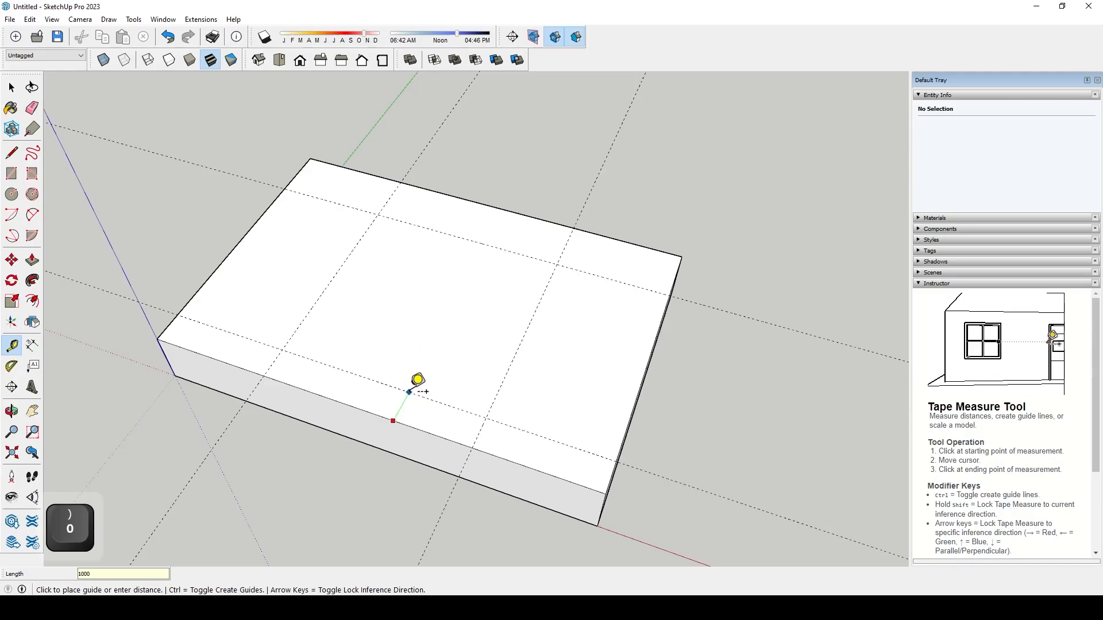
pyautogui.press('Return')
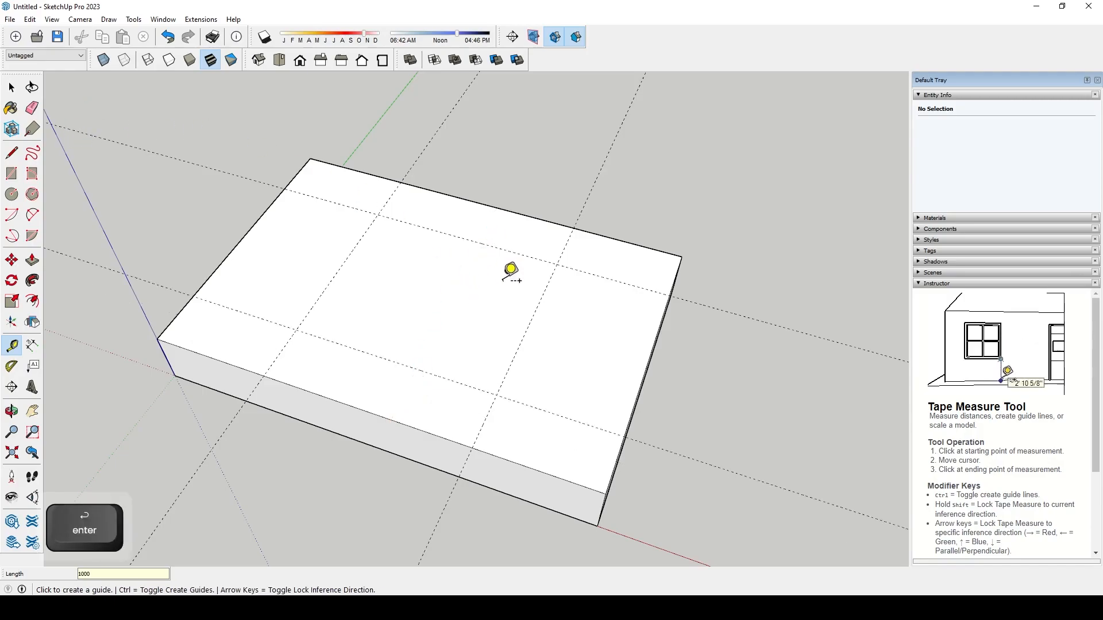
# - Draw a closed rectangle with the Line tool through the four guide intersections on the top face
pyautogui.moveTo(738, 322); pyautogui.dragTo(564, 286, button='middle')
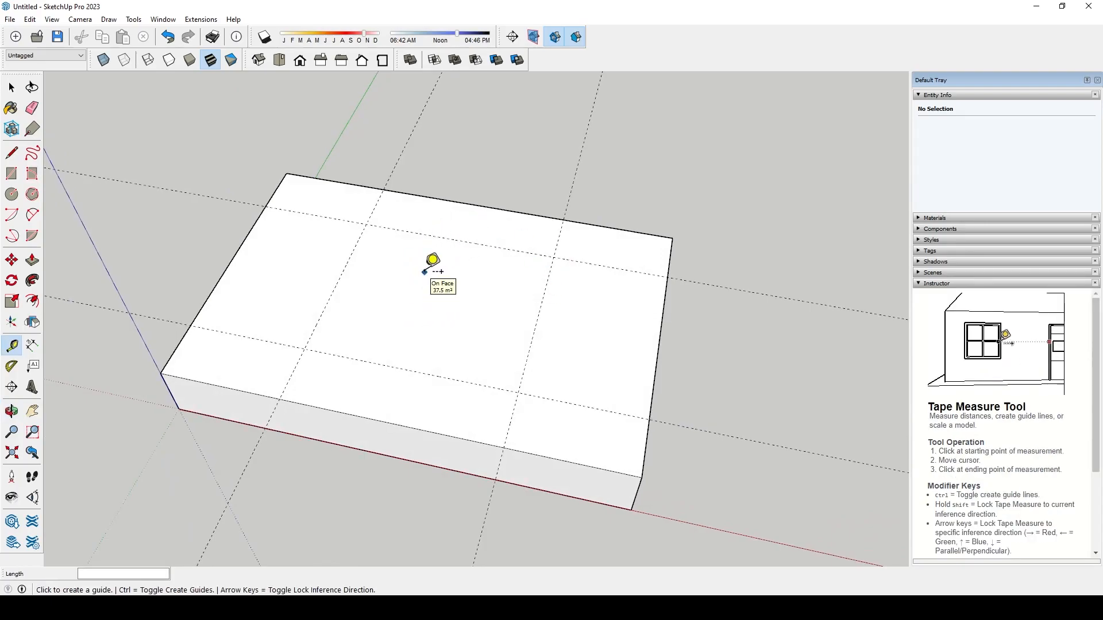
pyautogui.moveTo(445, 311); pyautogui.dragTo(493, 318, button='middle')
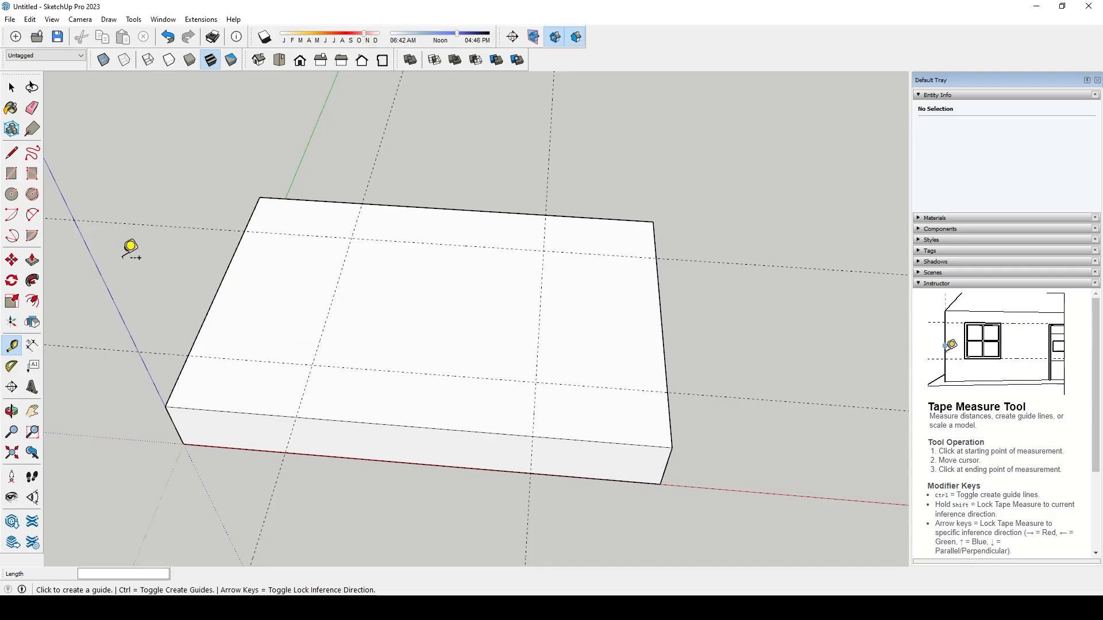
pyautogui.click(11, 154)
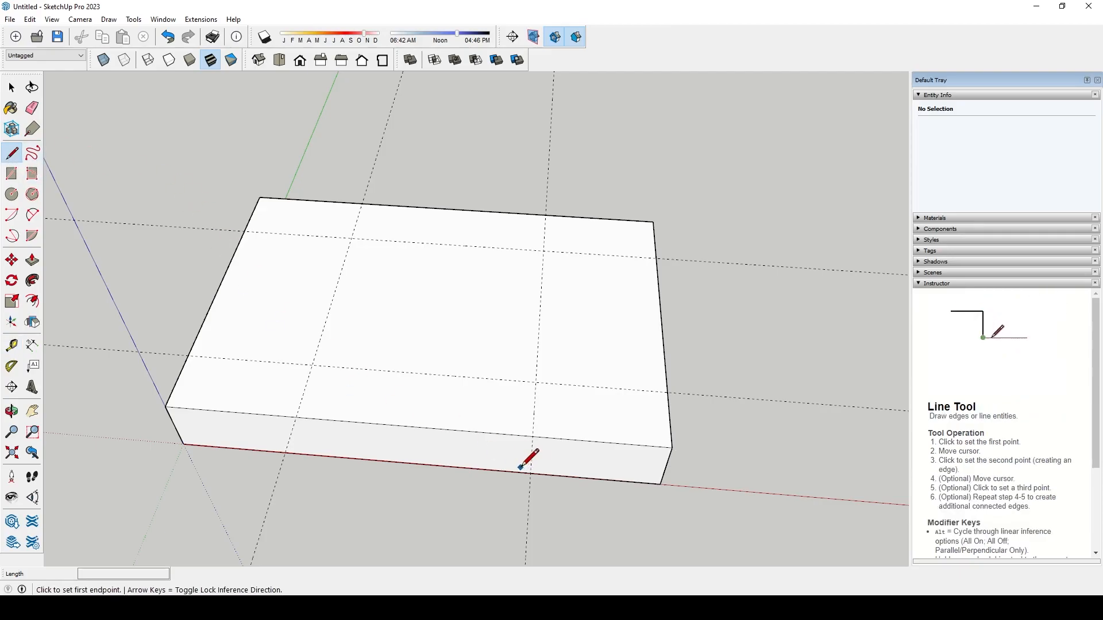
pyautogui.click(312, 365)
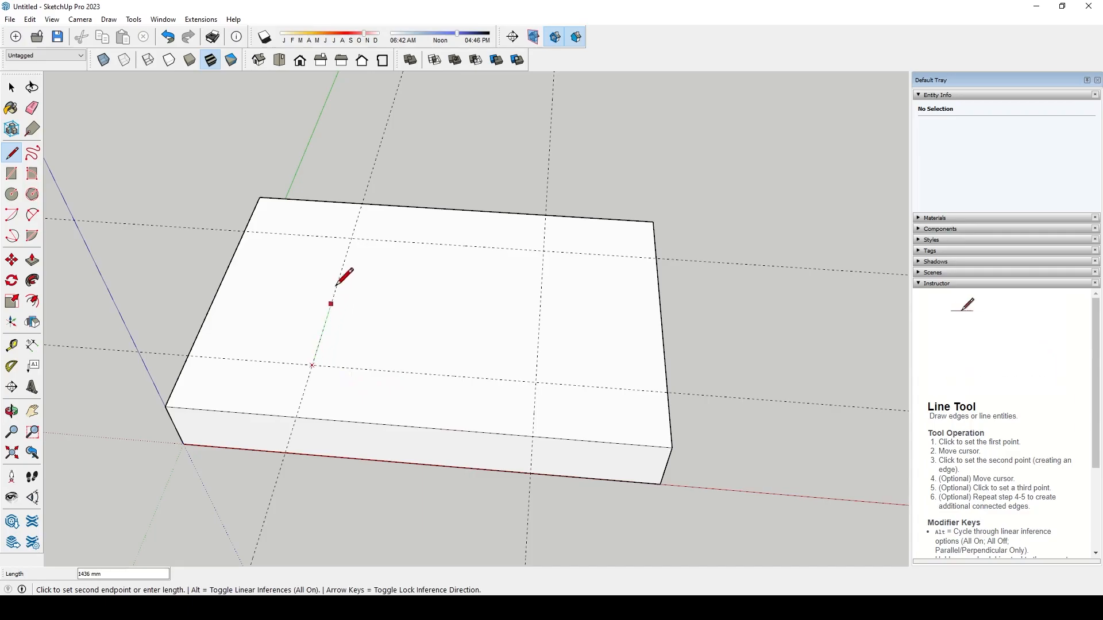
pyautogui.click(352, 237)
pyautogui.click(543, 251)
pyautogui.click(536, 382)
pyautogui.click(313, 365)
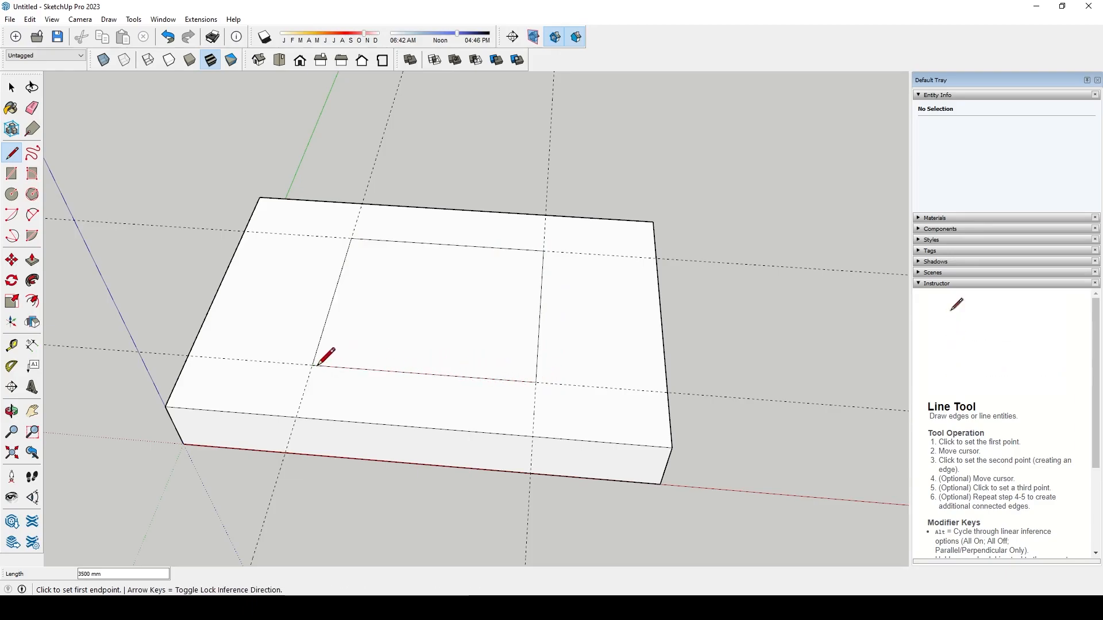
pyautogui.press('space')
# - Check the split of the top face by selecting the inner rectangle, the surrounding face, and the inner rectangle again
pyautogui.click(458, 322)
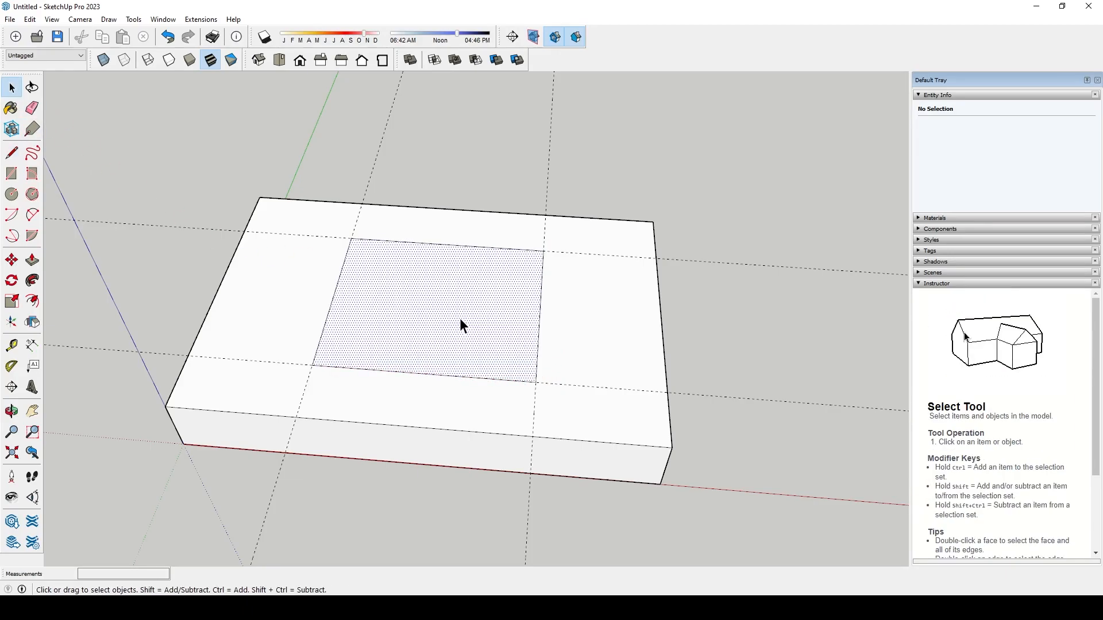
pyautogui.click(484, 163)
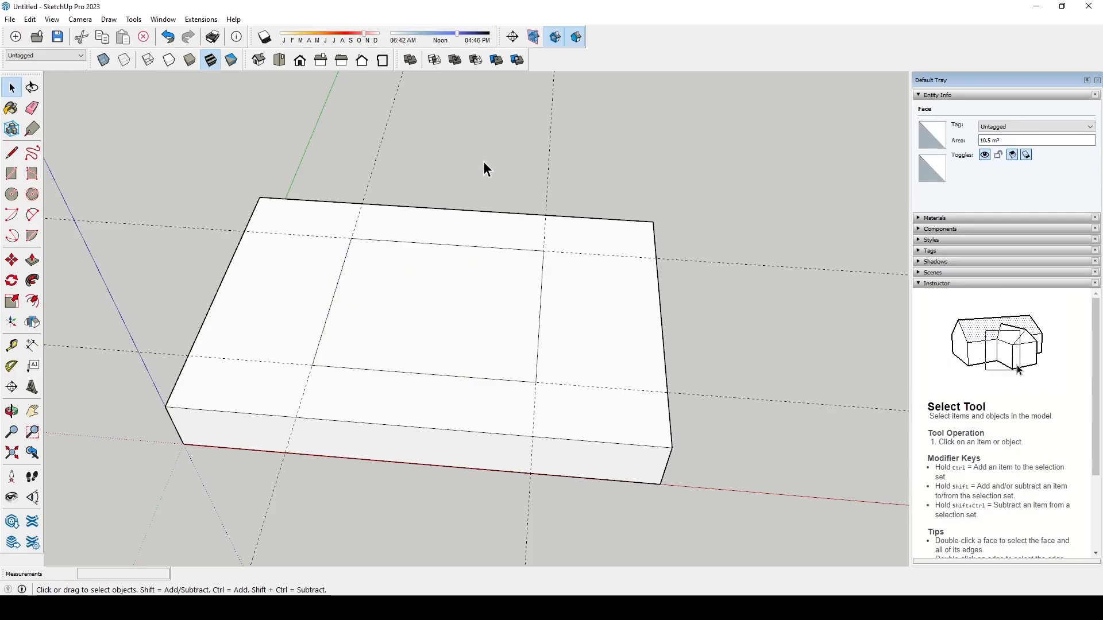
pyautogui.click(567, 343)
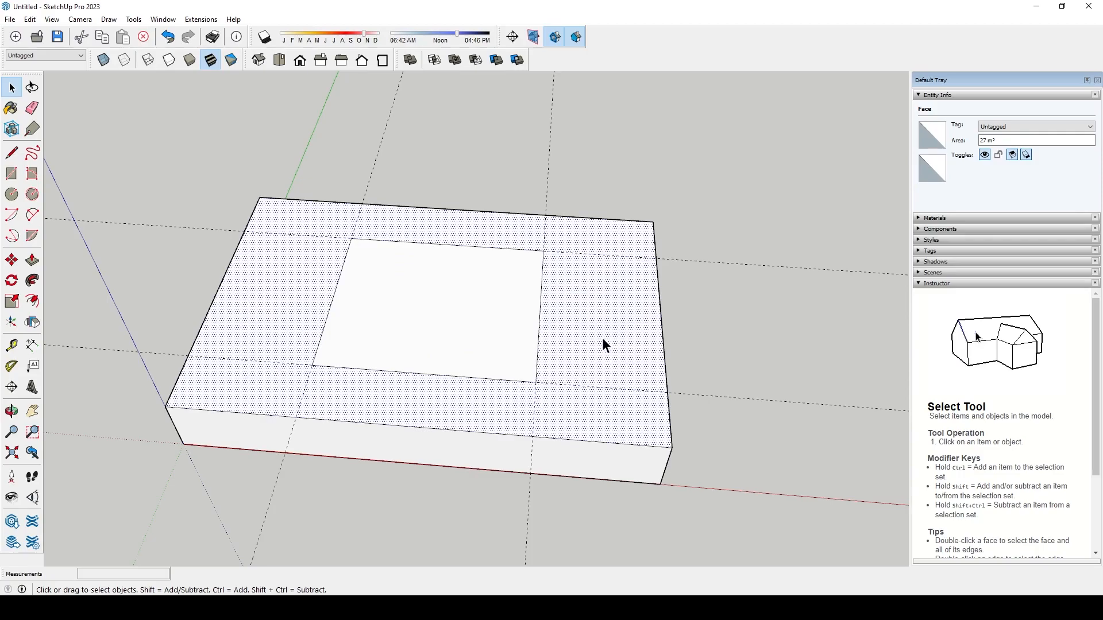
pyautogui.click(462, 315)
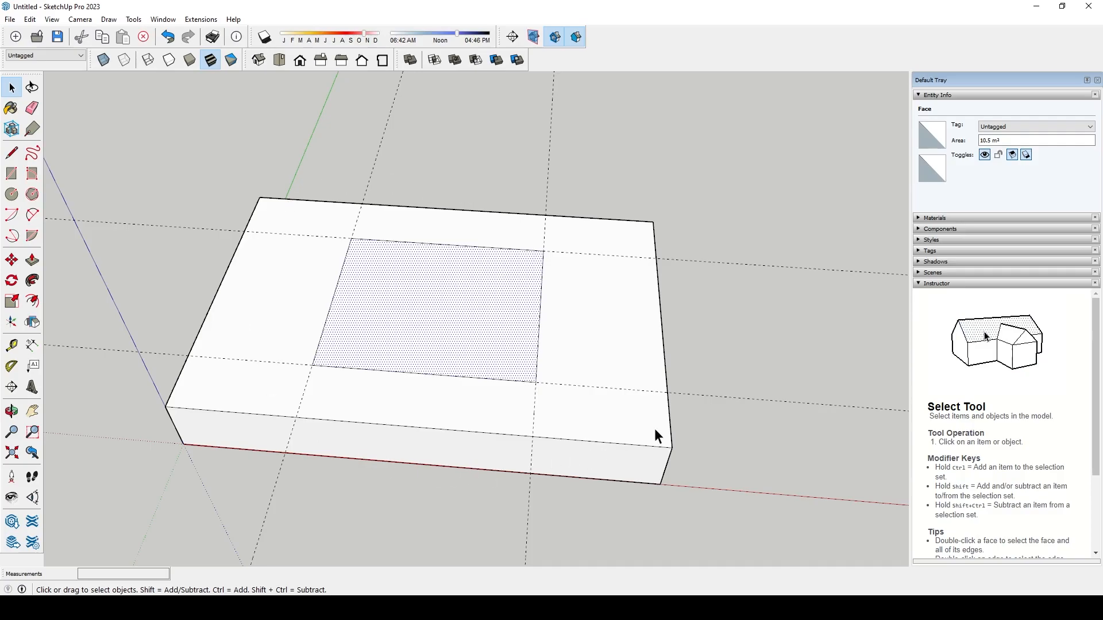
# - Push the inner rectangle 1000 mm down through the full thickness of the box to cut an opening
pyautogui.moveTo(670, 424); pyautogui.dragTo(478, 358, button='middle')
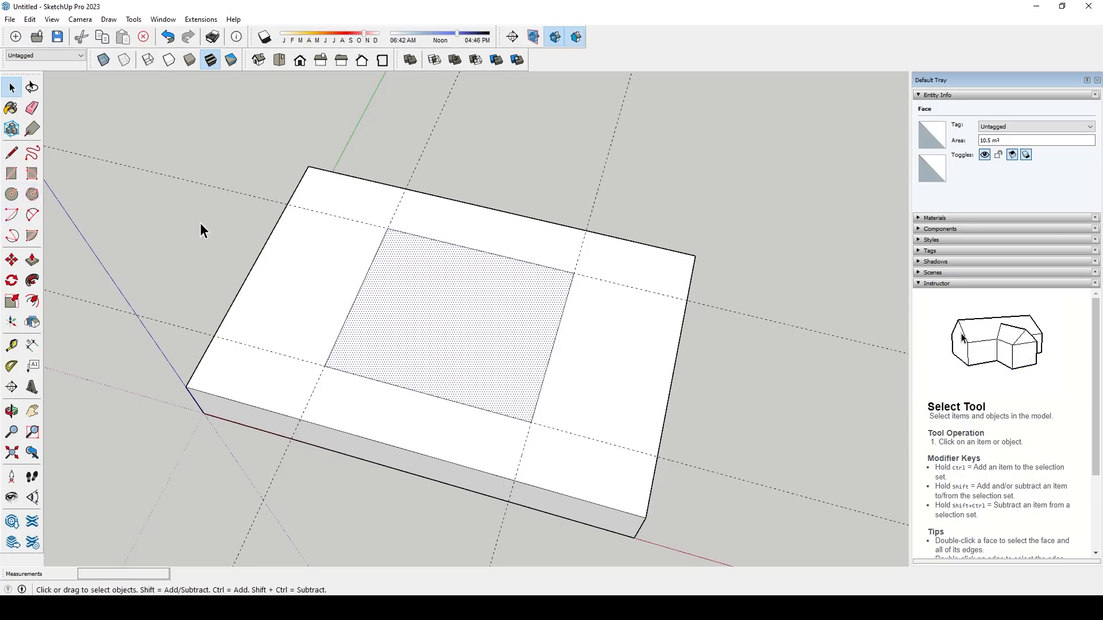
pyautogui.press('p')
pyautogui.press('p')
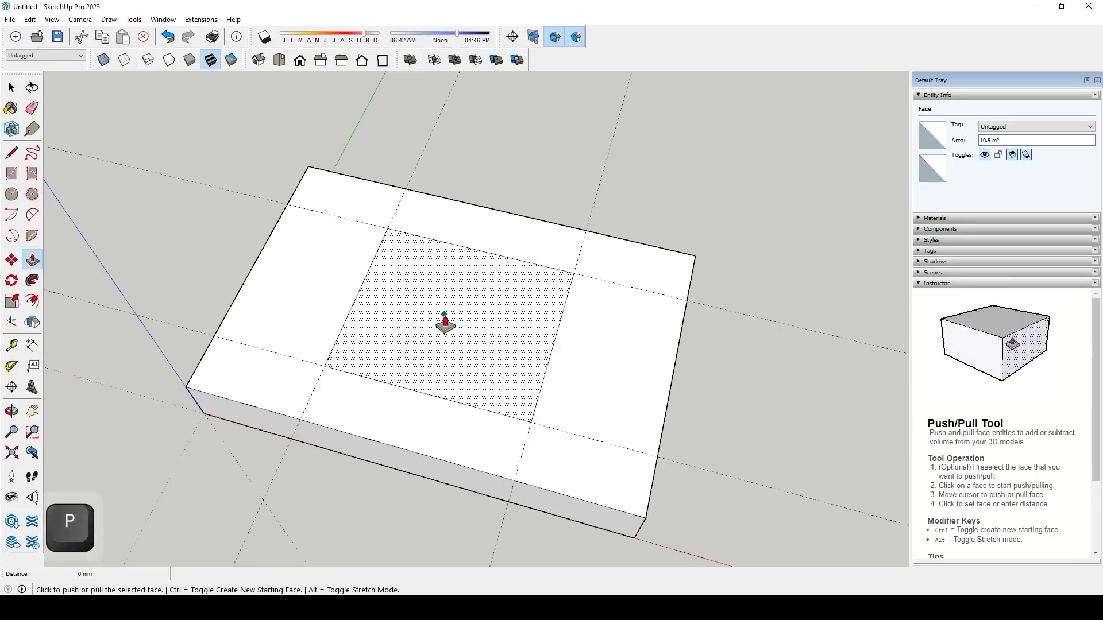
pyautogui.click(448, 322)
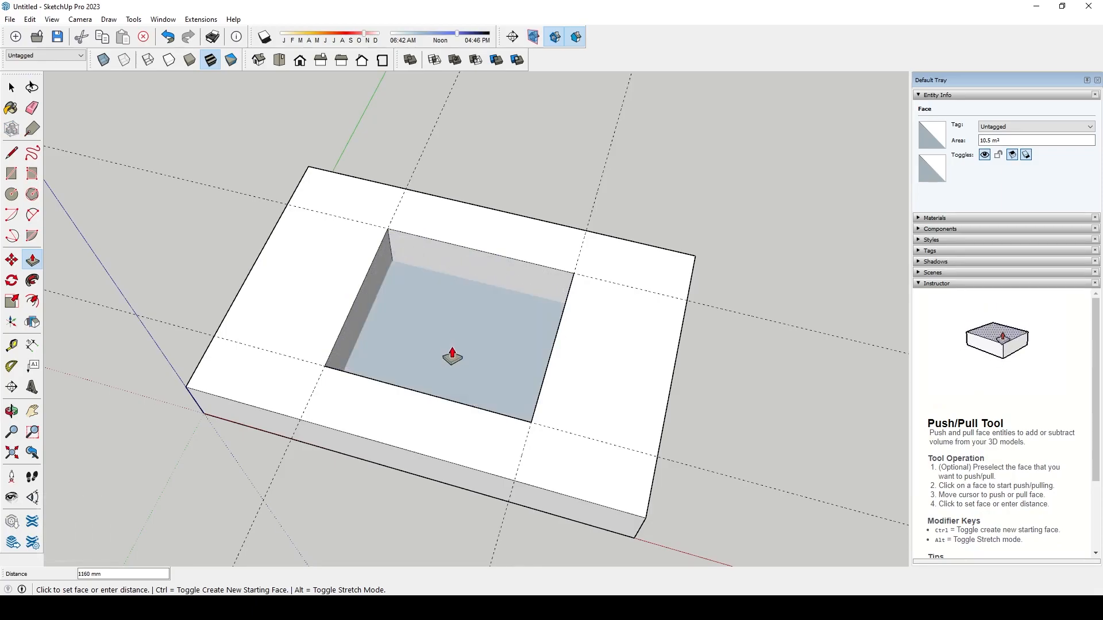
pyautogui.write('1000')
pyautogui.press('Return')
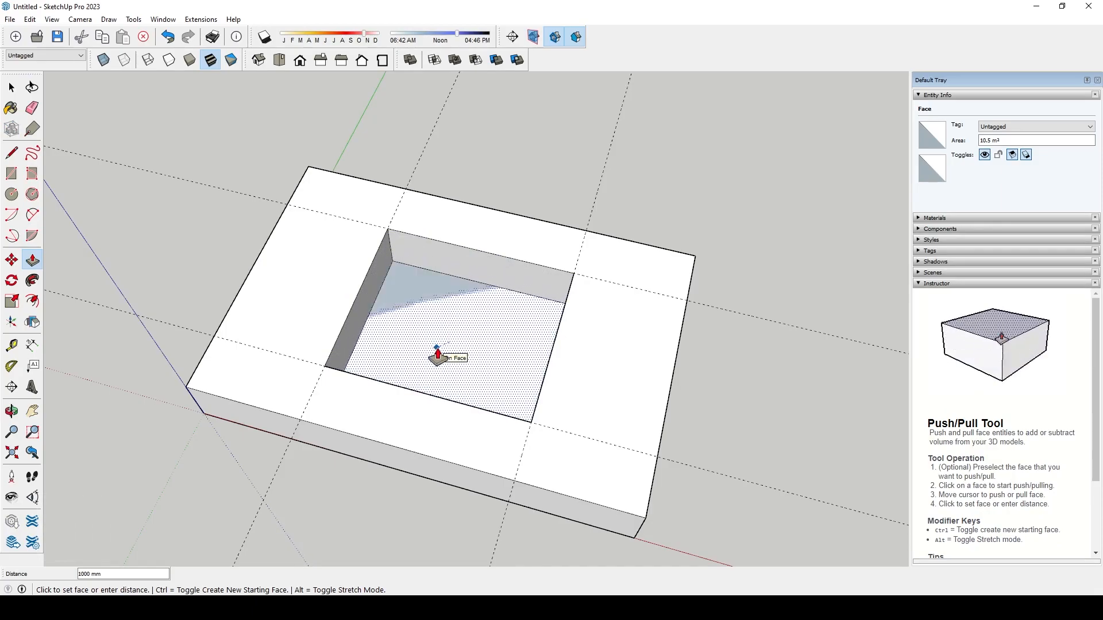
pyautogui.click(439, 355)
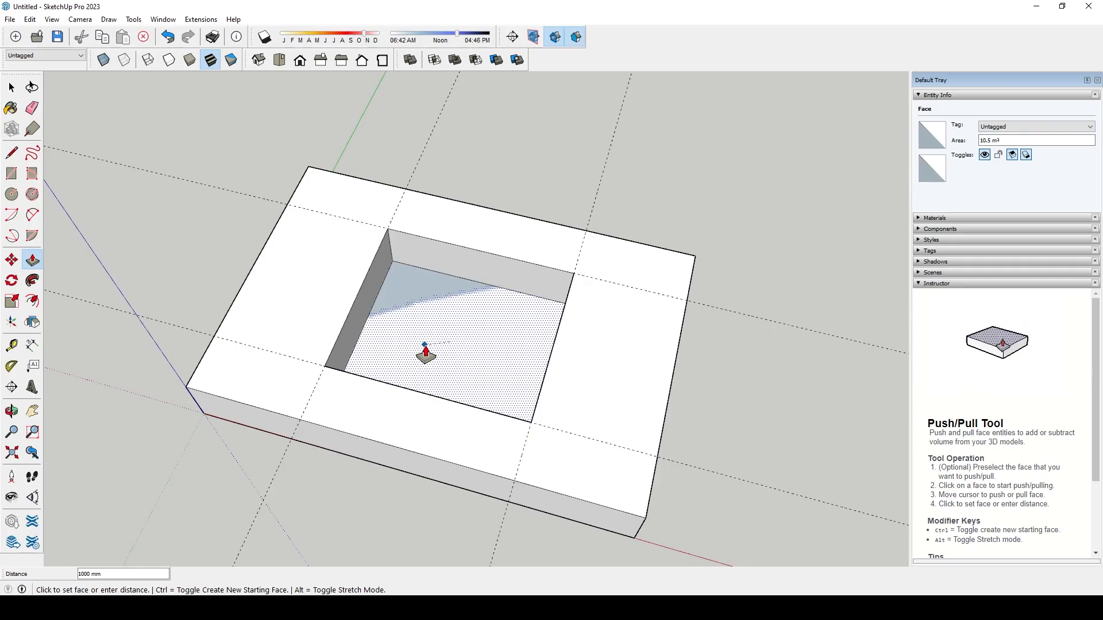
pyautogui.click(425, 351)
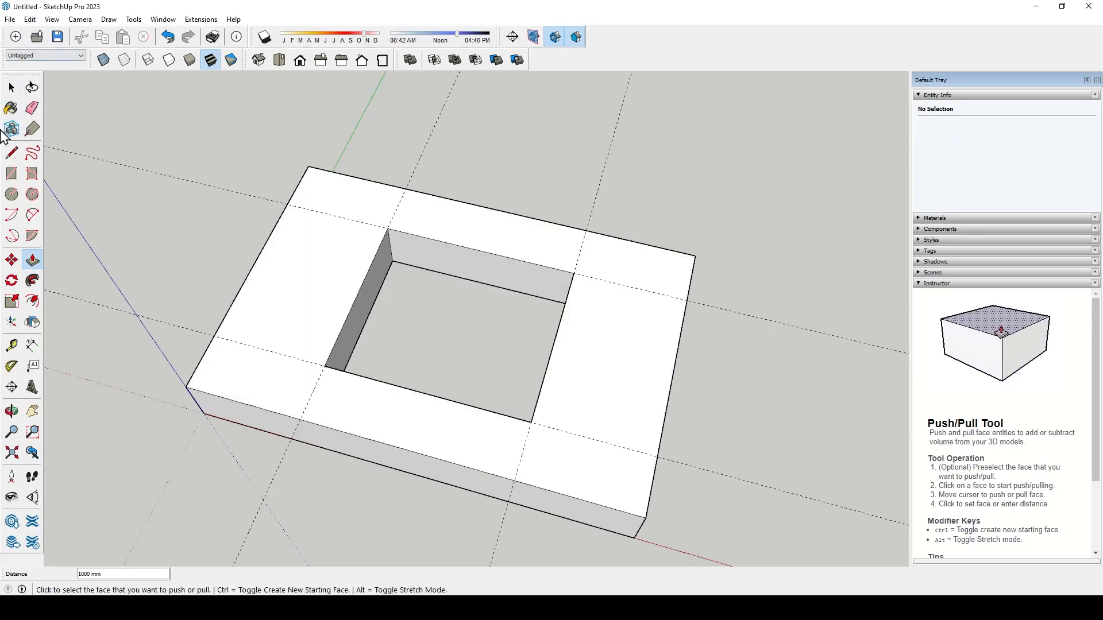
pyautogui.moveTo(622, 381); pyautogui.dragTo(575, 8, button='middle')
pyautogui.moveTo(536, 353); pyautogui.dragTo(488, 543, button='middle')
pyautogui.moveTo(467, 343); pyautogui.dragTo(707, 487, button='middle')
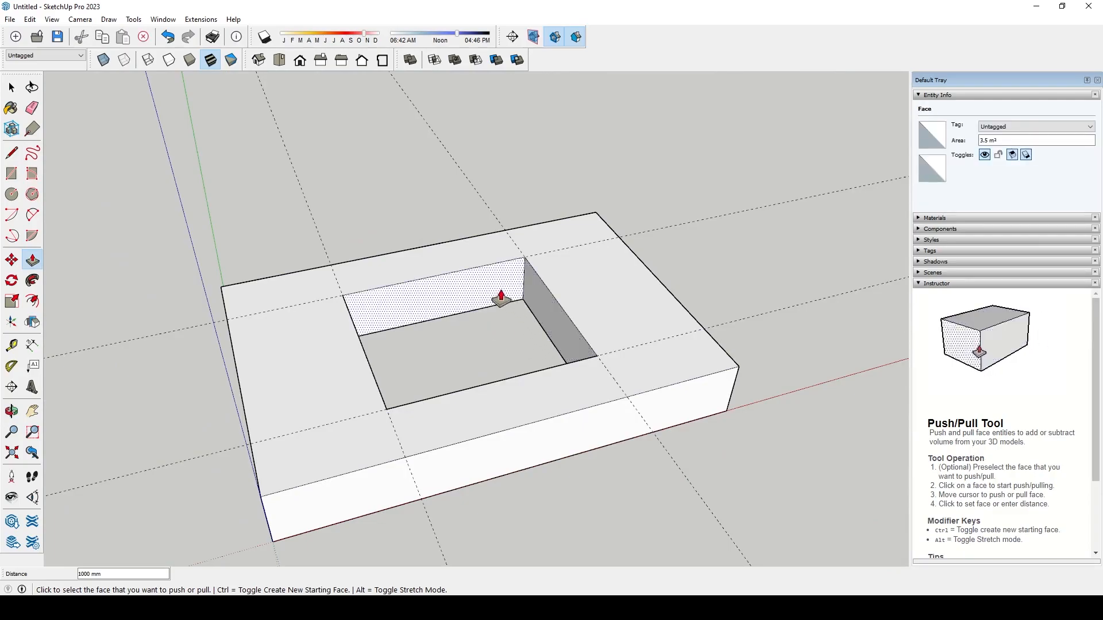
pyautogui.moveTo(492, 345); pyautogui.dragTo(460, 352, button='middle')
pyautogui.click(474, 290)
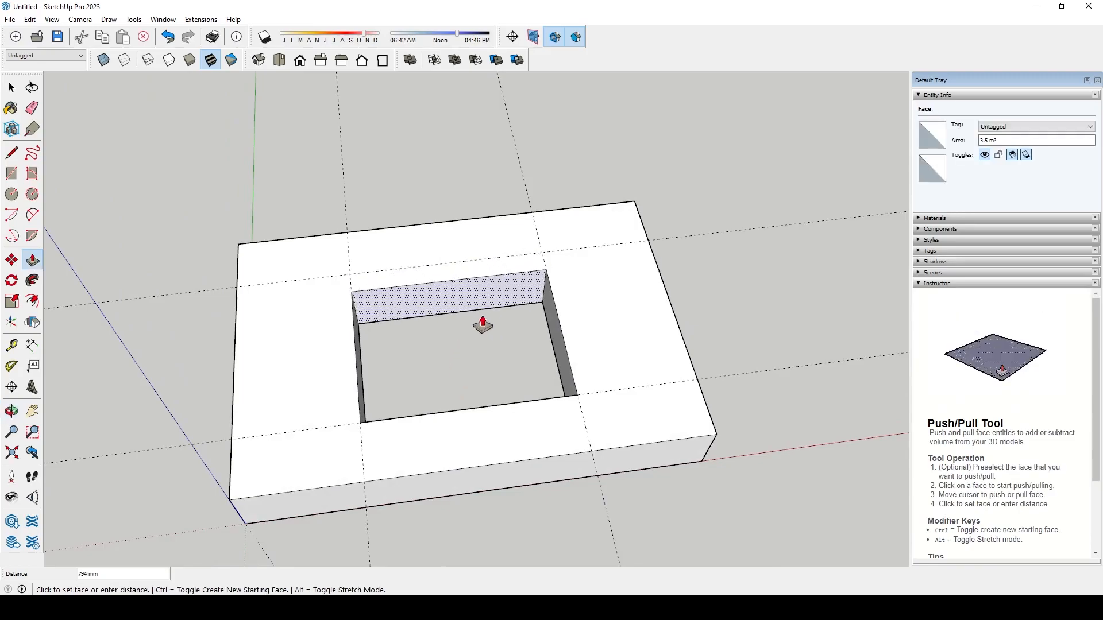
pyautogui.press('Escape')
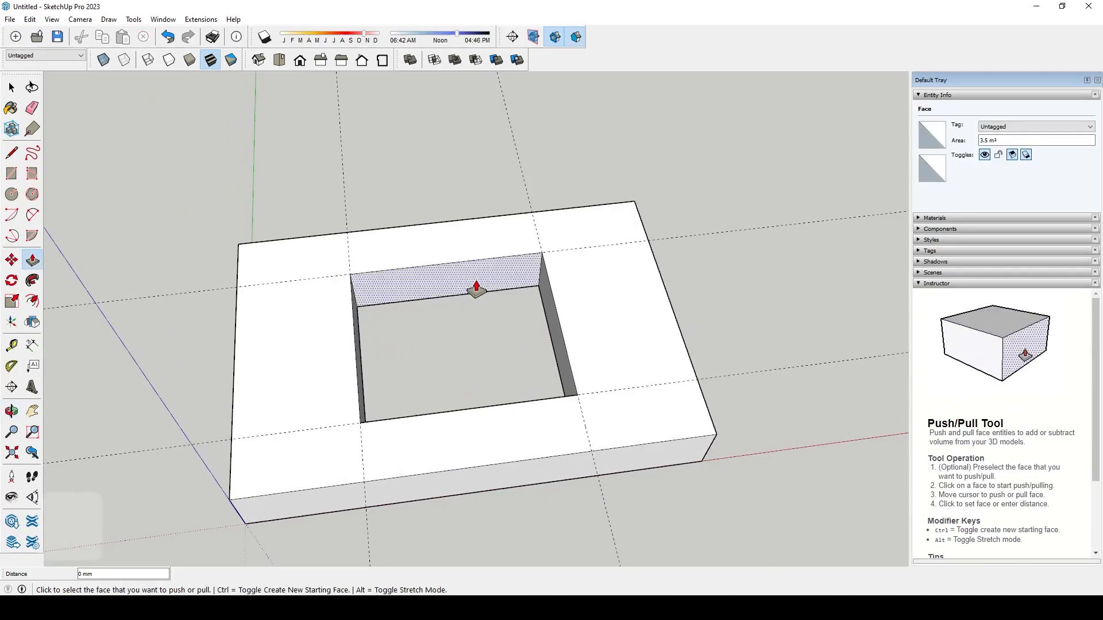
pyautogui.click(561, 354)
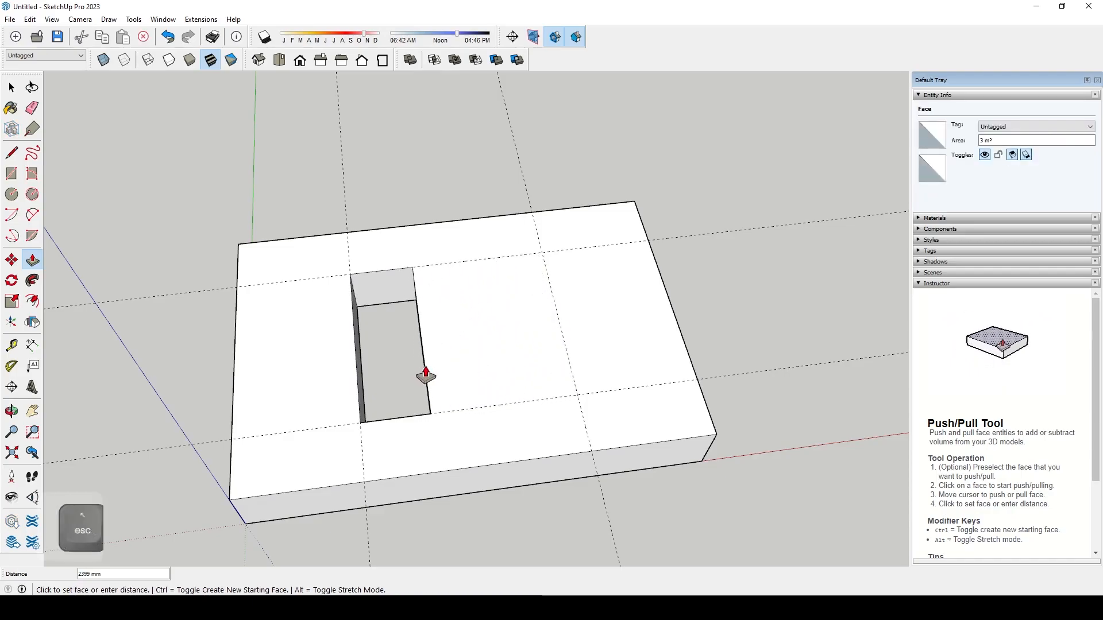
pyautogui.press('Escape')
pyautogui.press('Escape')
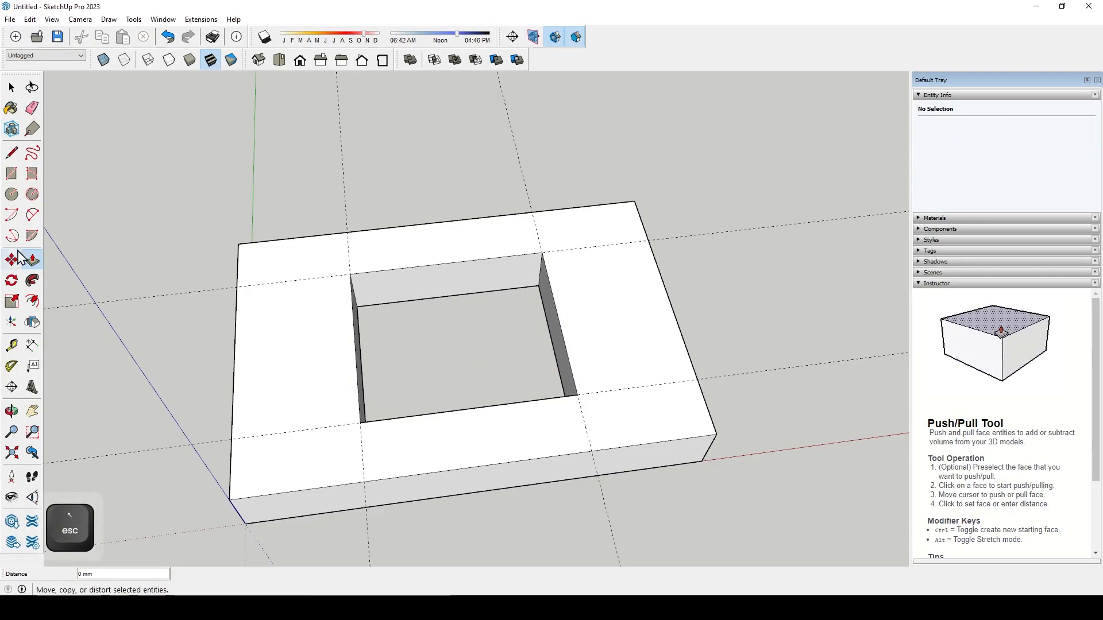
# - Place a Tape Measure guide 1000 mm into the opening, parallel to its short edge nearest the origin
pyautogui.moveTo(425, 348); pyautogui.dragTo(190, 234, button='middle')
pyautogui.click(17, 351)
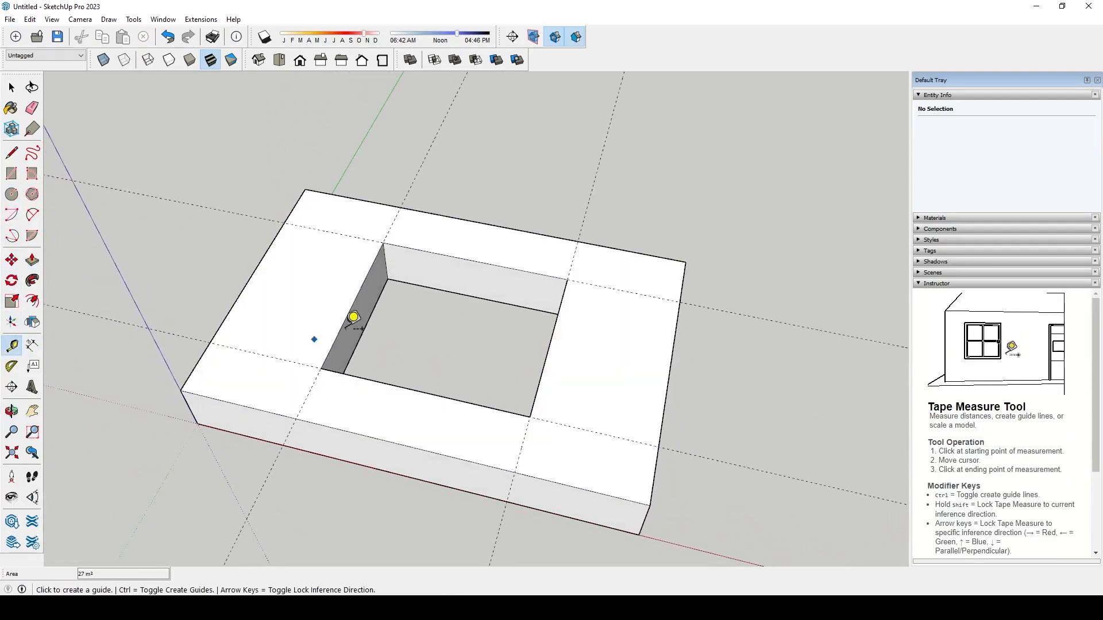
pyautogui.click(346, 316)
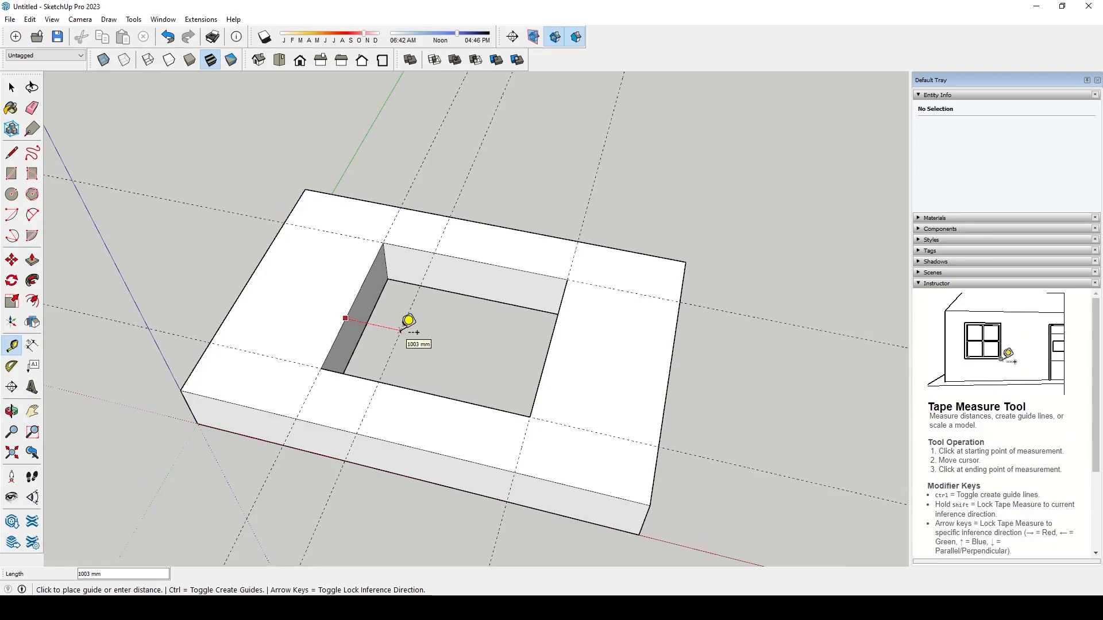
pyautogui.write('10')
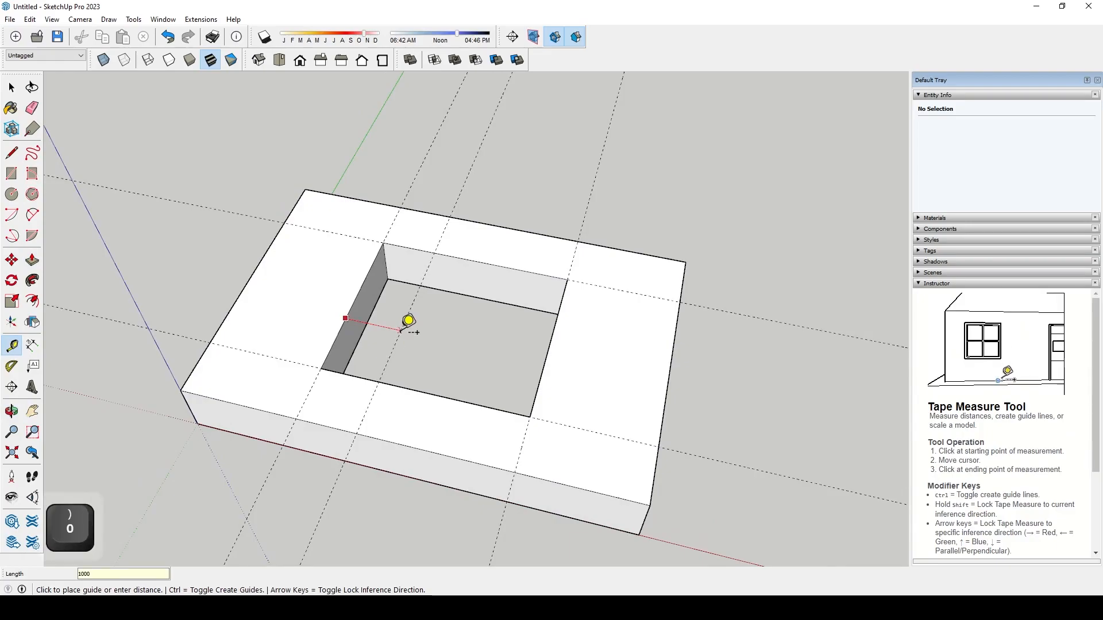
pyautogui.write('00')
pyautogui.press('Return')
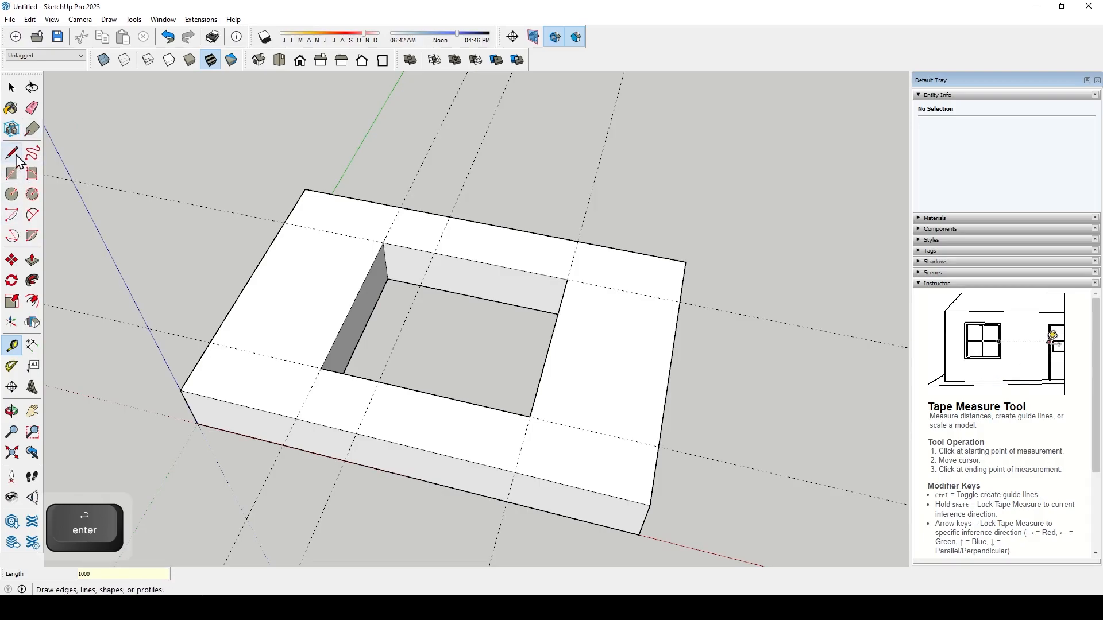
# - Push/Pull the opening's short wall nearest the origin 1000 mm inward to the new guide
pyautogui.press('p')
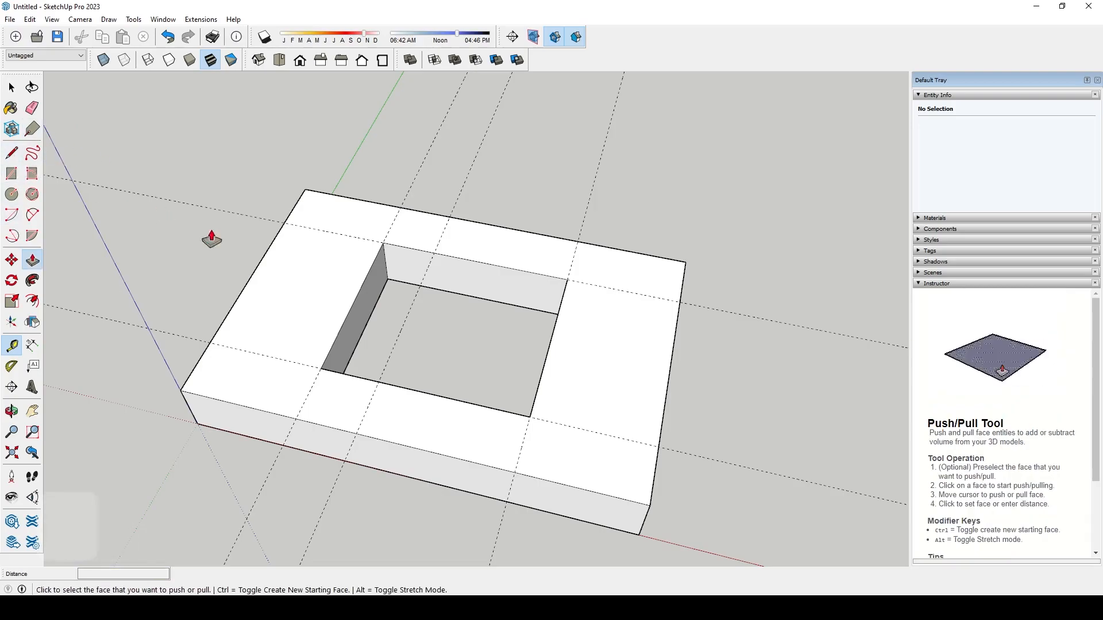
pyautogui.click(365, 315)
pyautogui.click(391, 360)
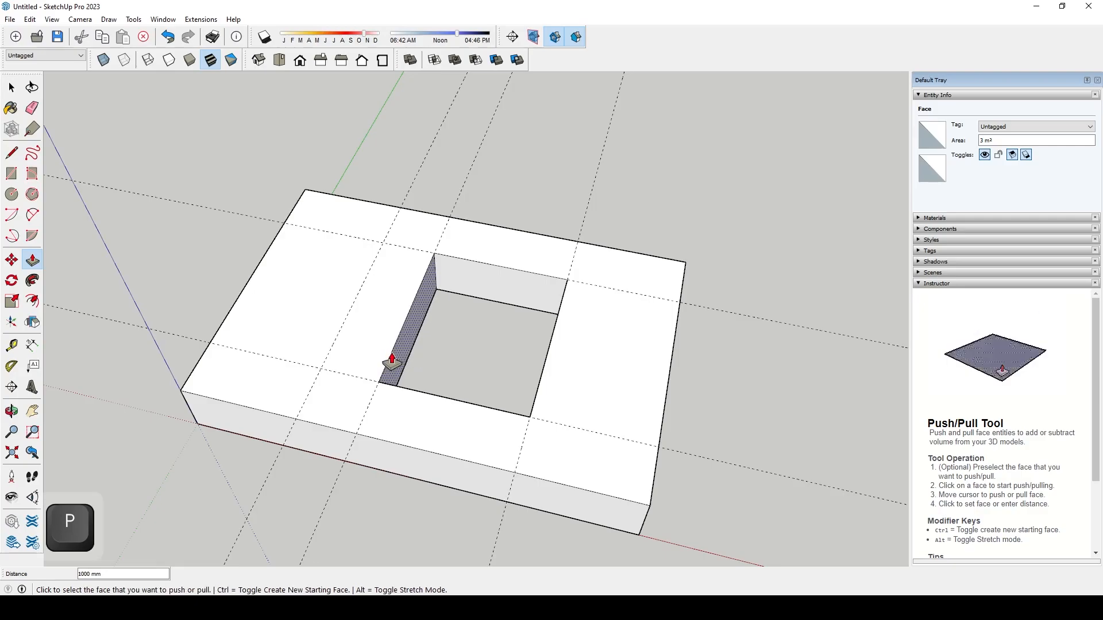
pyautogui.moveTo(482, 359); pyautogui.dragTo(494, 389, button='middle')
pyautogui.click(431, 300)
pyautogui.press('Escape')
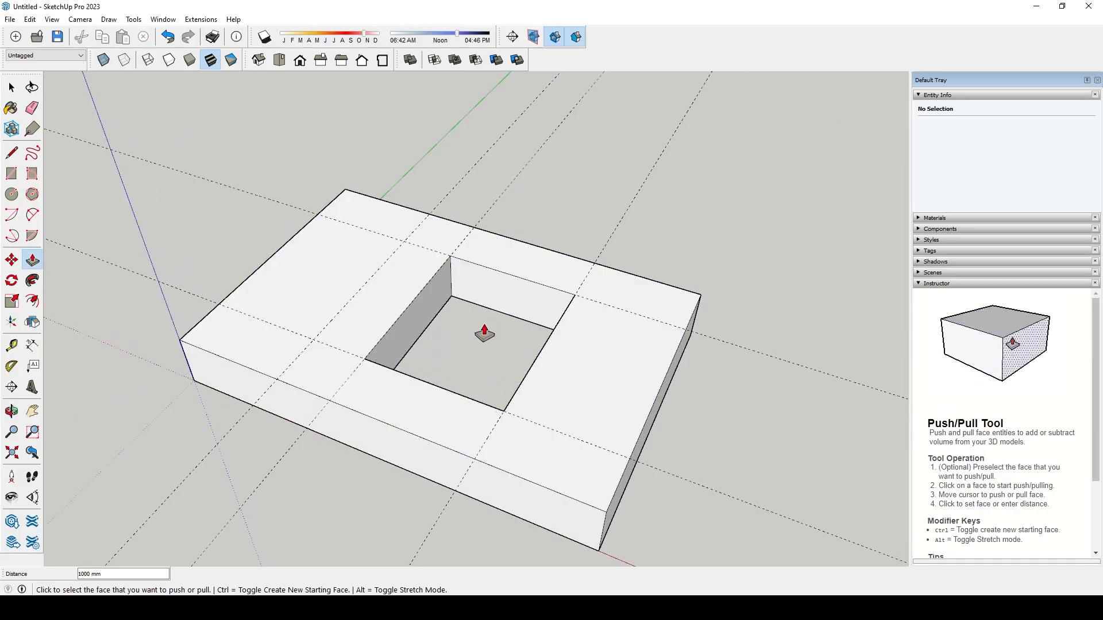
pyautogui.click(481, 264)
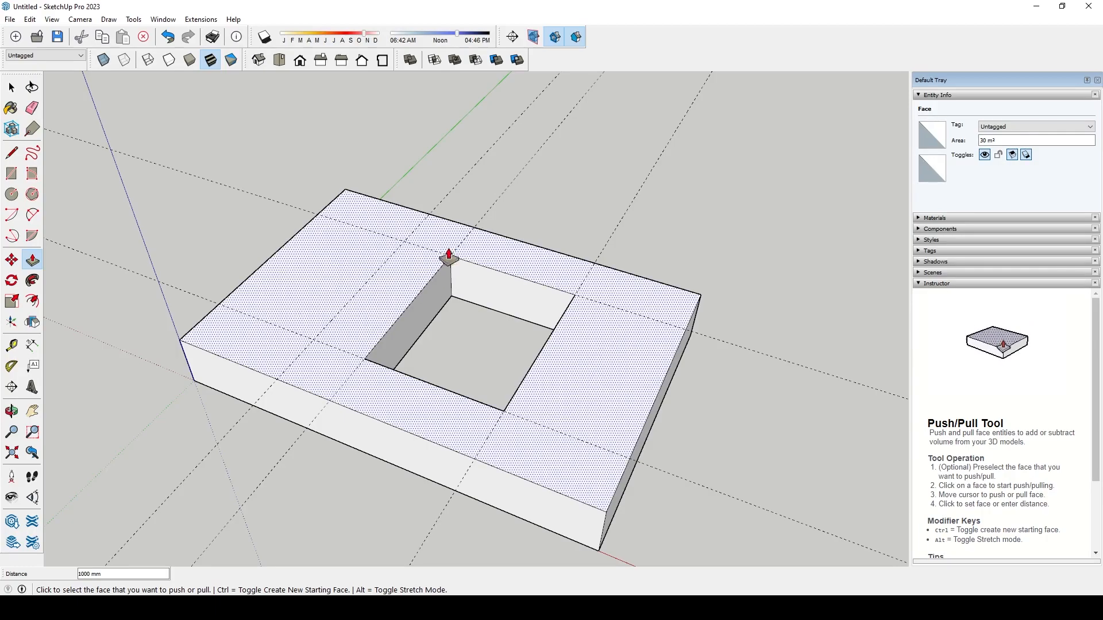
pyautogui.scroll(-1, 507, 314)
pyautogui.moveTo(475, 327); pyautogui.dragTo(409, 241, button='middle')
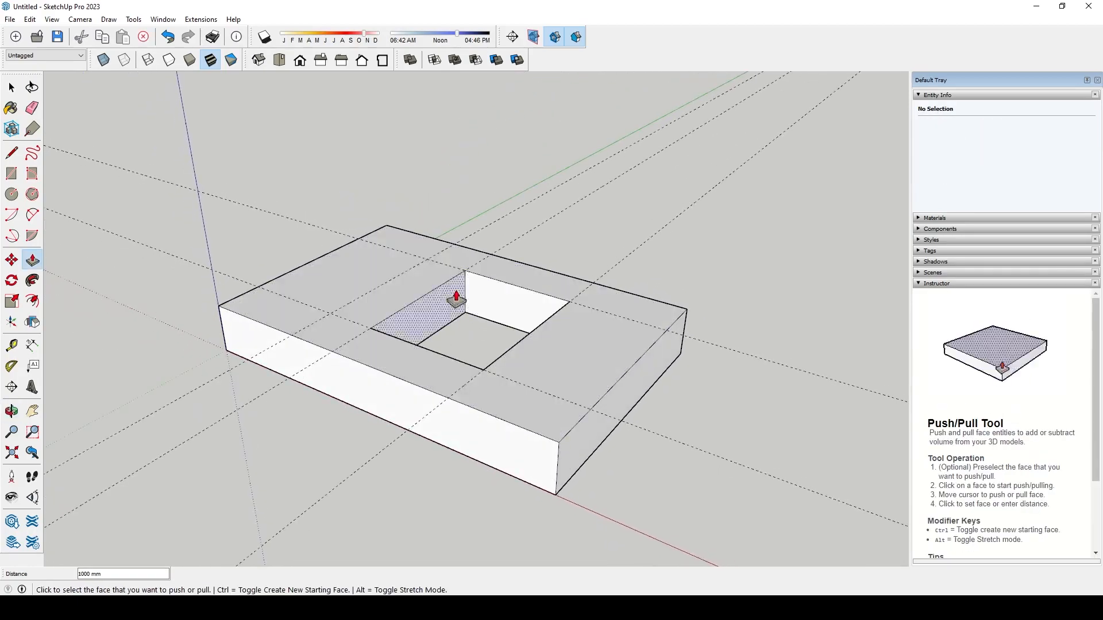
pyautogui.click(400, 313)
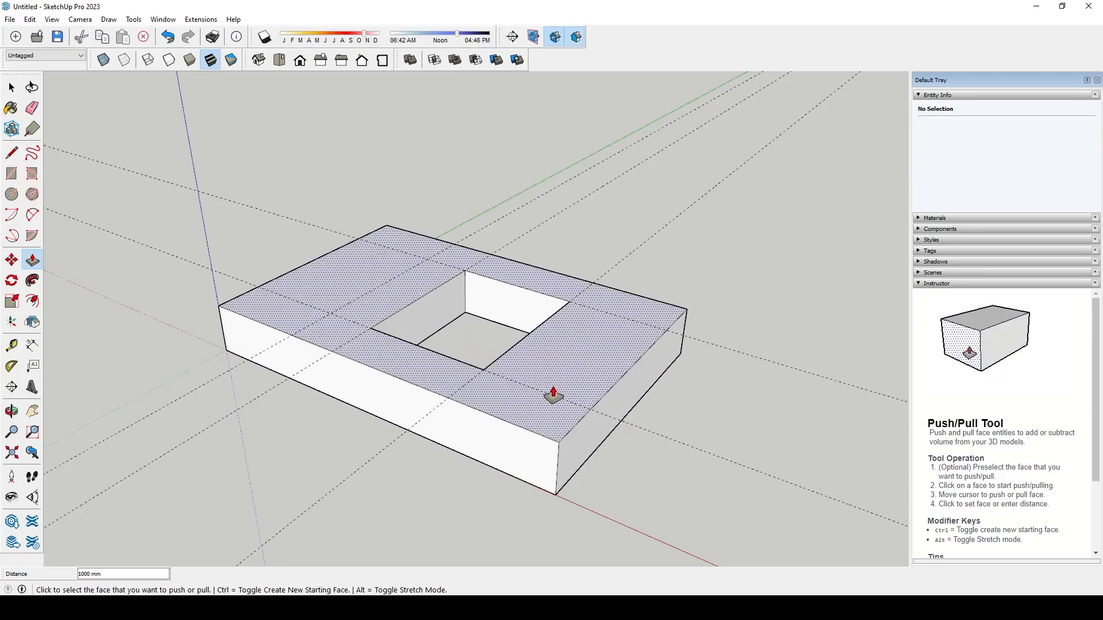
# - Select the box's long front face, short side face and top face one at a time to check that they are separate
pyautogui.click(12, 87)
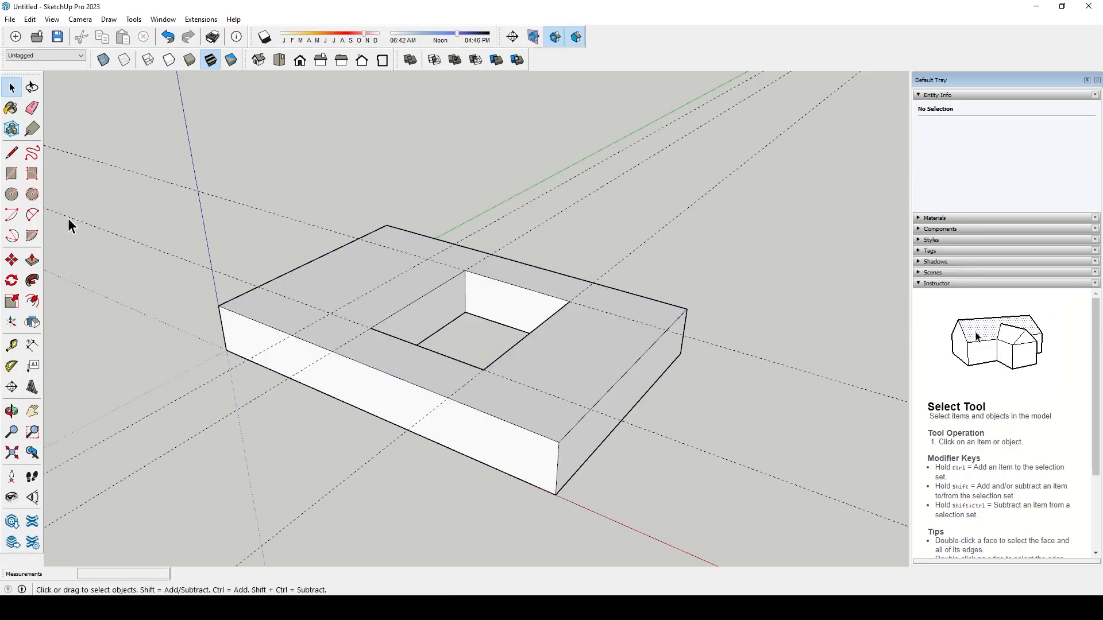
pyautogui.moveTo(538, 493); pyautogui.dragTo(486, 382, button='middle')
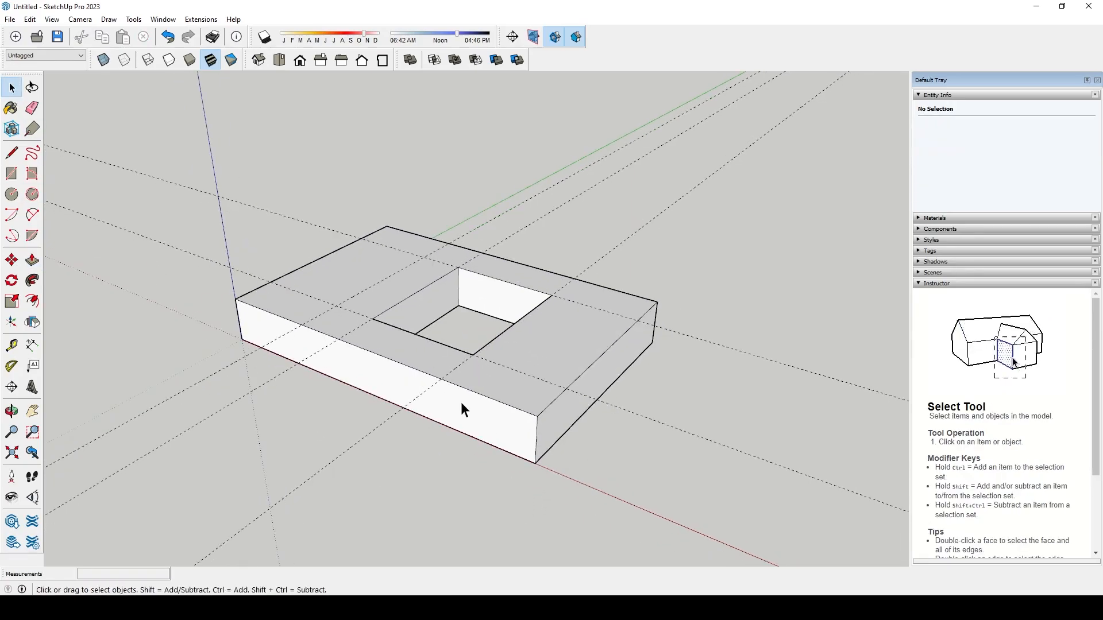
pyautogui.click(472, 412)
pyautogui.click(597, 338)
pyautogui.click(697, 370)
pyautogui.click(593, 387)
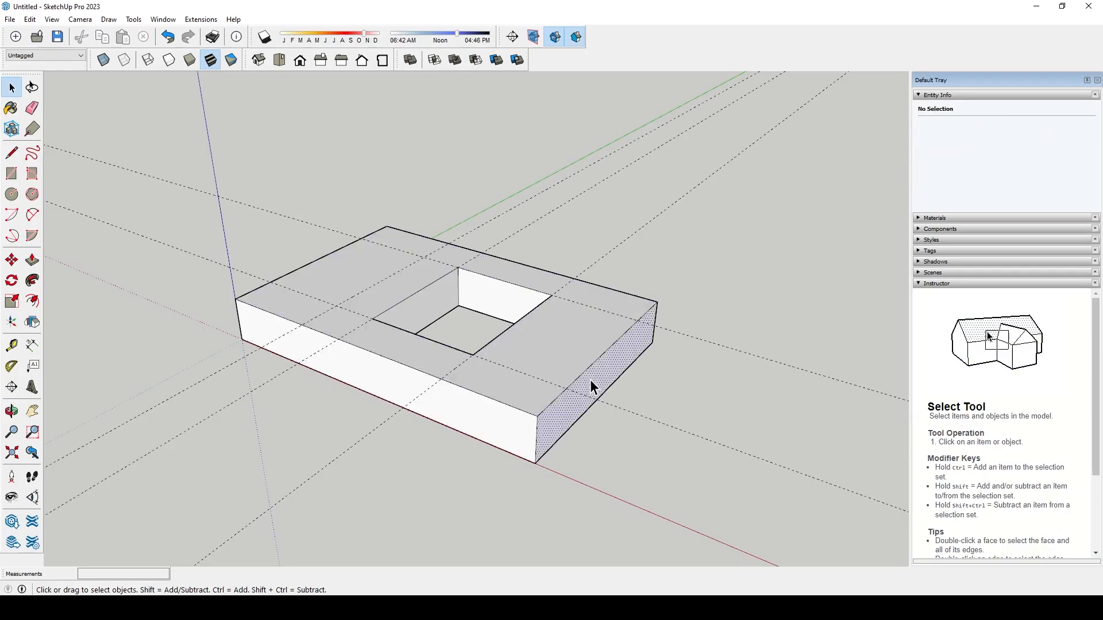
pyautogui.click(268, 287)
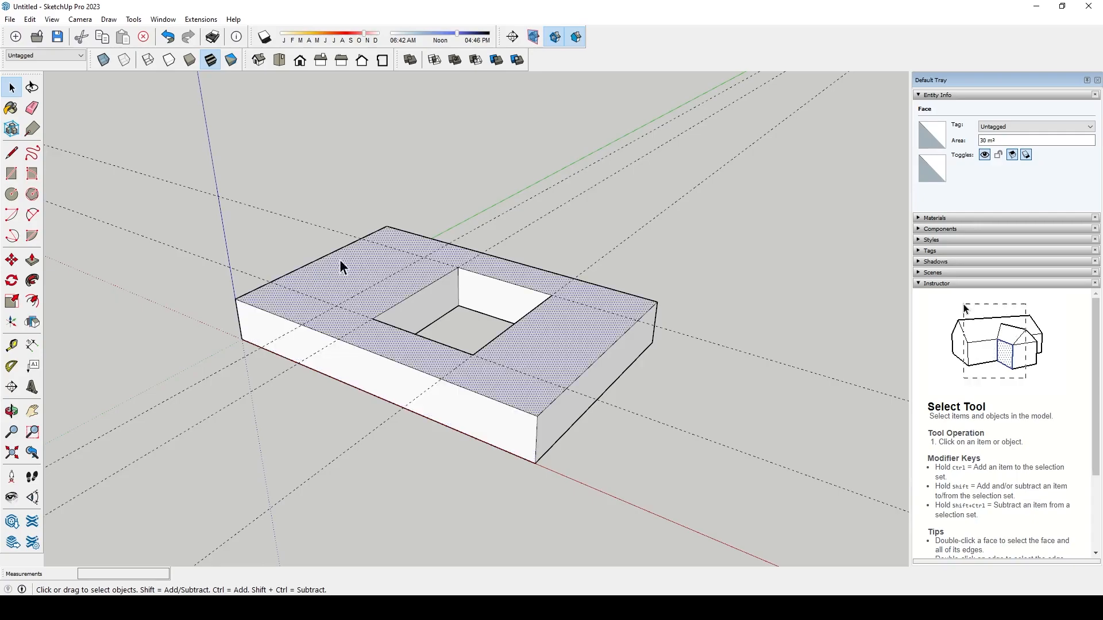
pyautogui.click(608, 371)
pyautogui.click(500, 435)
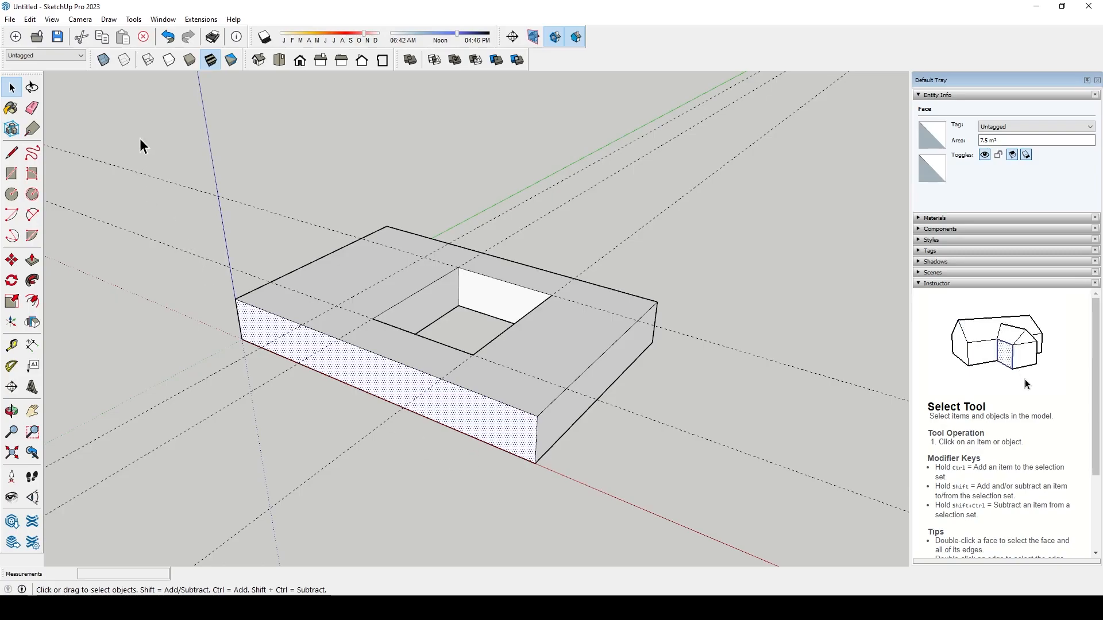
# - Compare a window selection around the box with a crossing selection that includes the guides, and clear the selection
pyautogui.moveTo(313, 310); pyautogui.dragTo(706, 499)
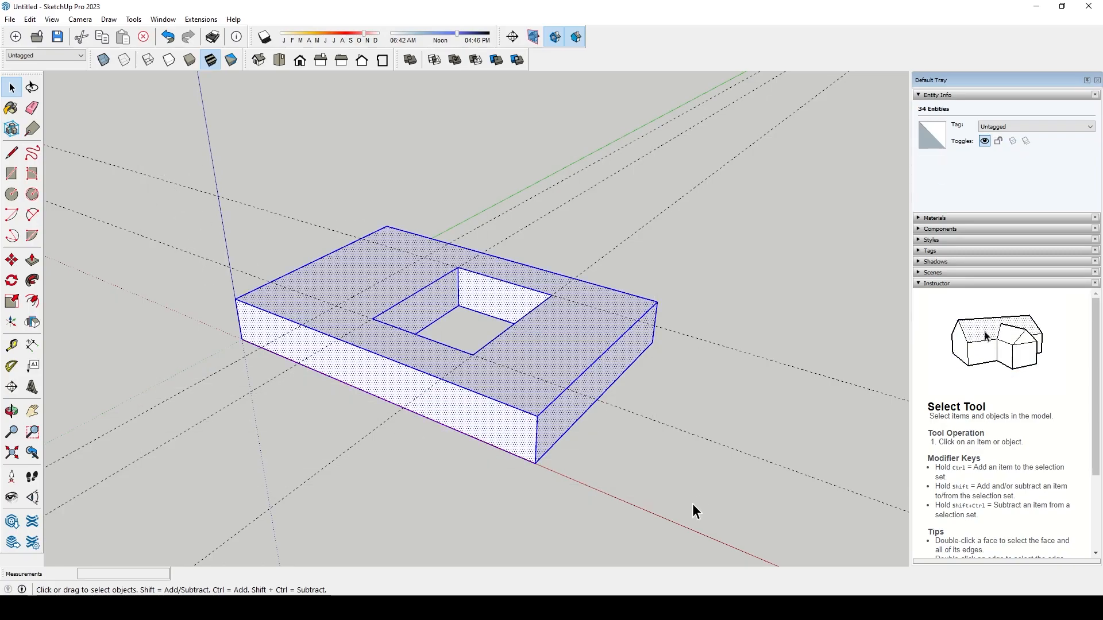
pyautogui.moveTo(789, 151); pyautogui.dragTo(366, 449)
pyautogui.moveTo(201, 494); pyautogui.dragTo(197, 494)
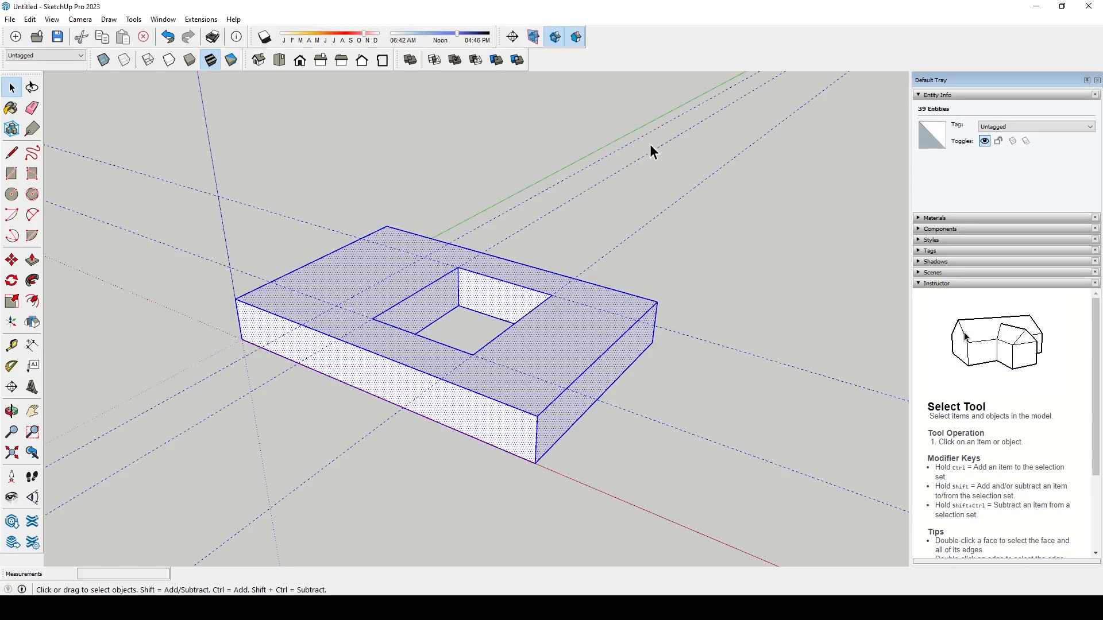
pyautogui.click(724, 266)
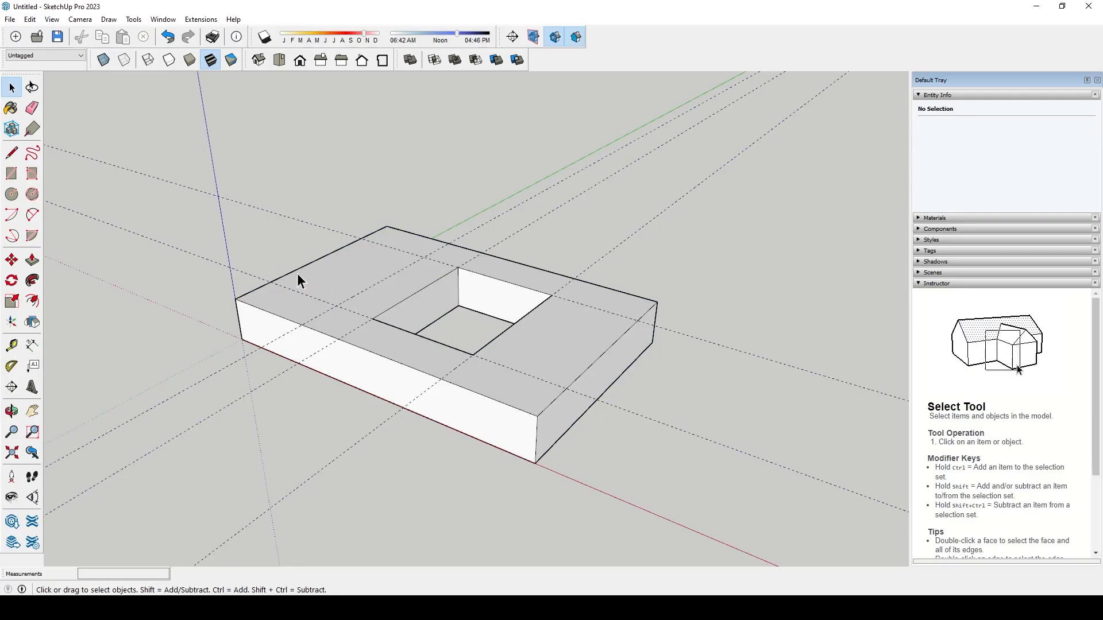
# - Window-select all faces and edges of the box without the guides and make them a group
pyautogui.moveTo(156, 153); pyautogui.dragTo(688, 498)
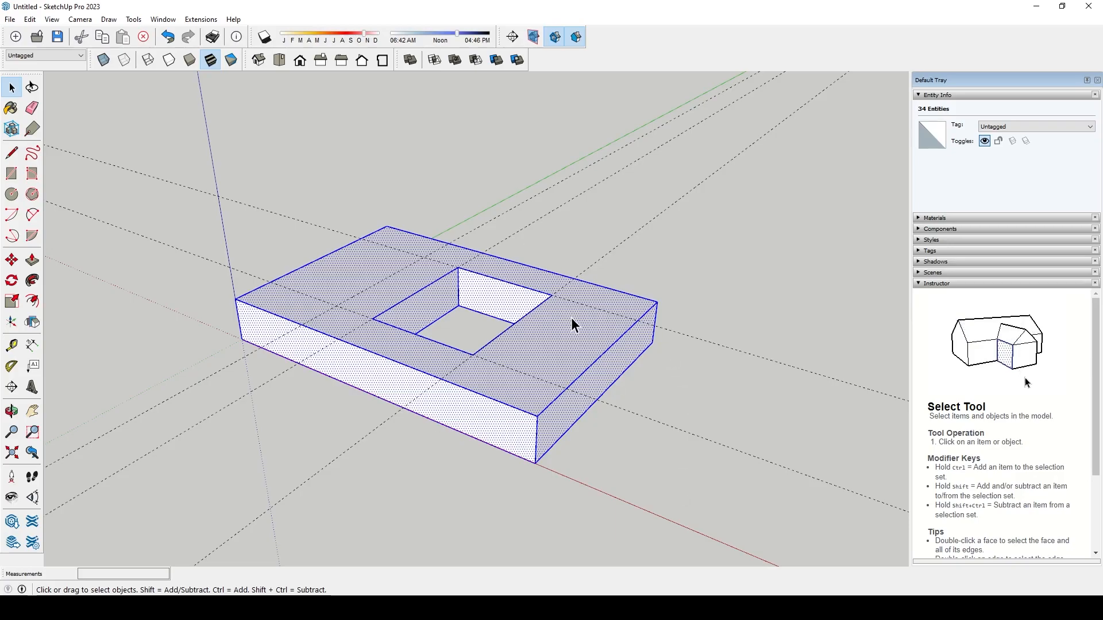
pyautogui.hotkey('ctrl', 'g')
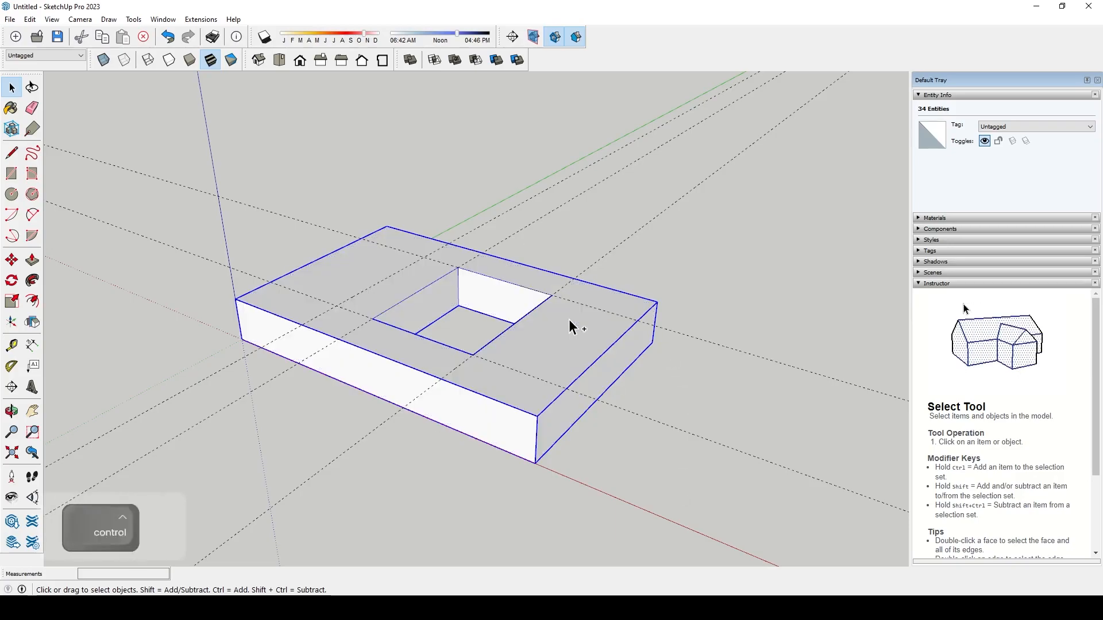
pyautogui.click(656, 256)
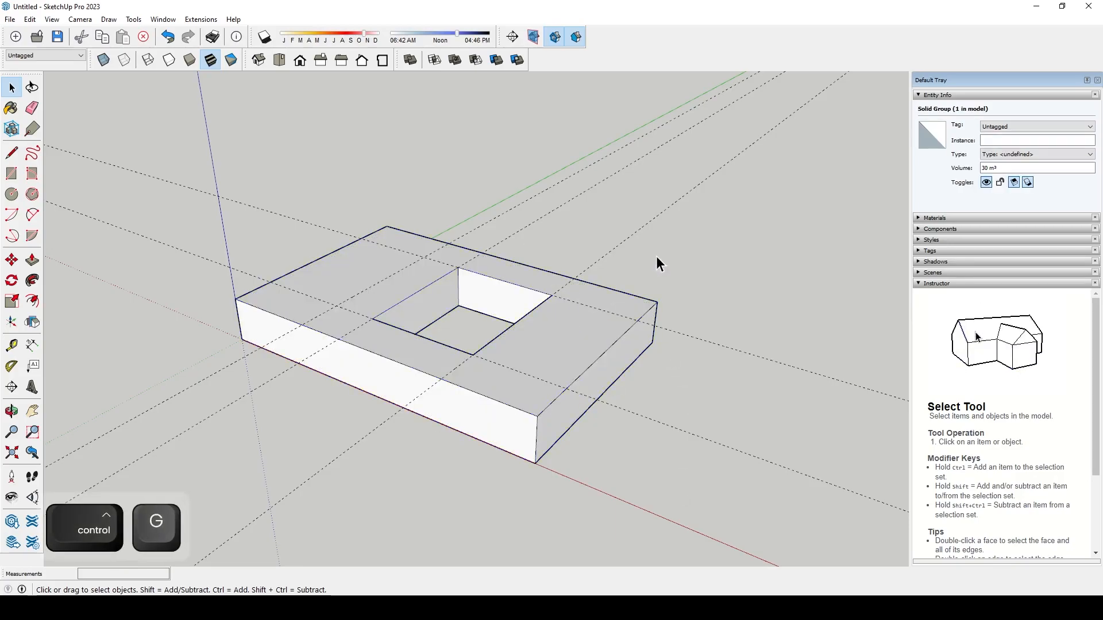
# - Check that the box is grouped by selecting and deselecting it on its different faces
pyautogui.click(595, 345)
pyautogui.click(705, 276)
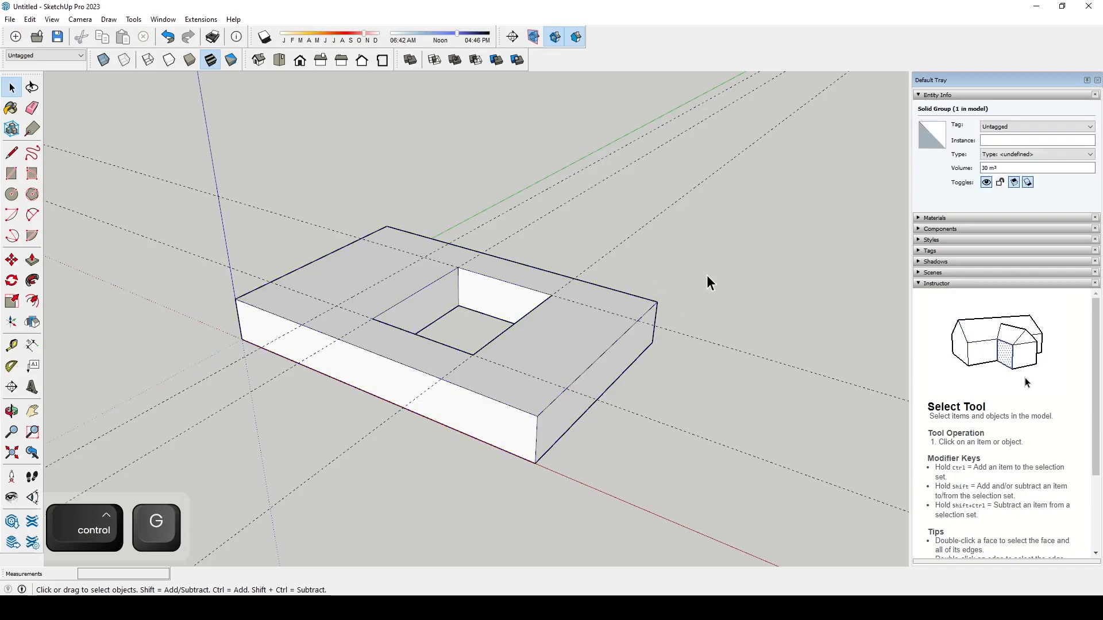
pyautogui.click(563, 341)
pyautogui.click(253, 422)
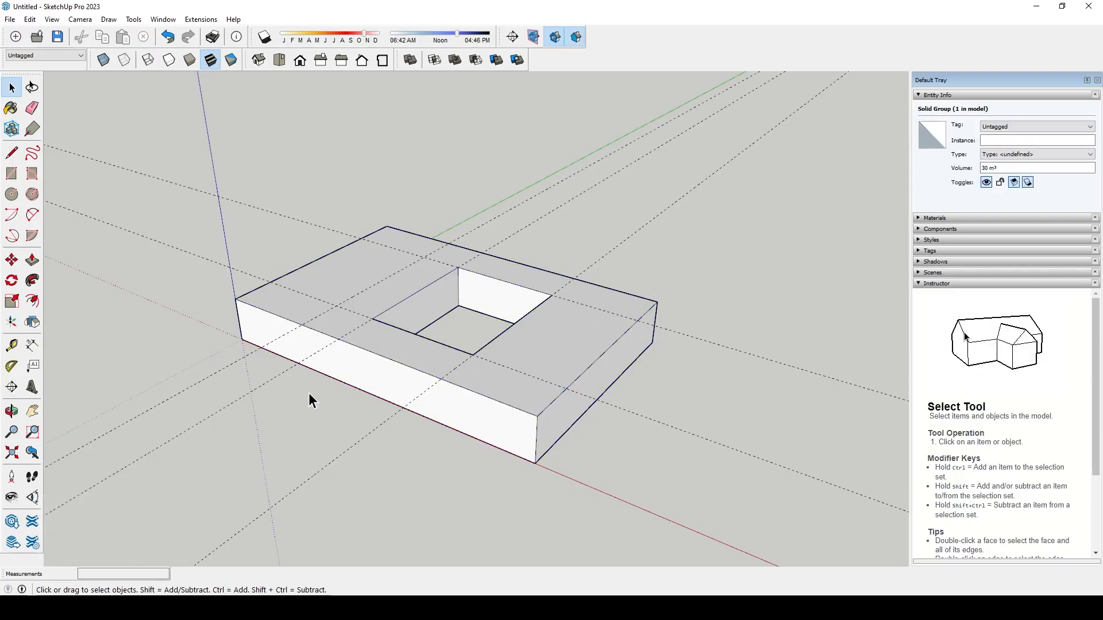
pyautogui.click(378, 374)
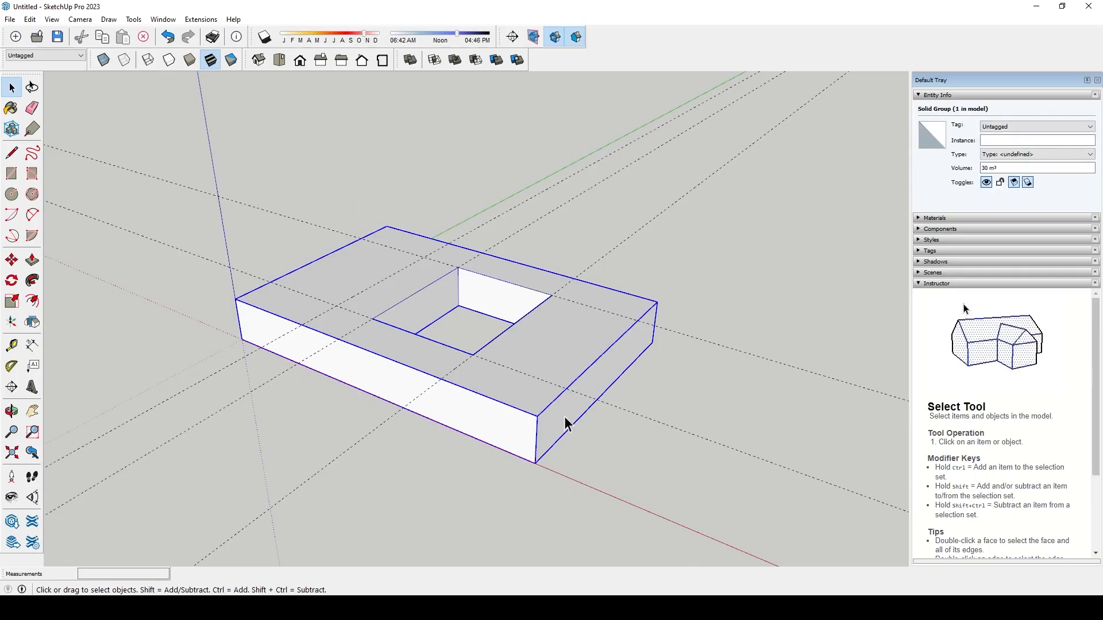
# - Move the box group by its front bottom corner to free space behind its original position, and clear the selection
pyautogui.click(664, 266)
pyautogui.click(546, 353)
pyautogui.press('m')
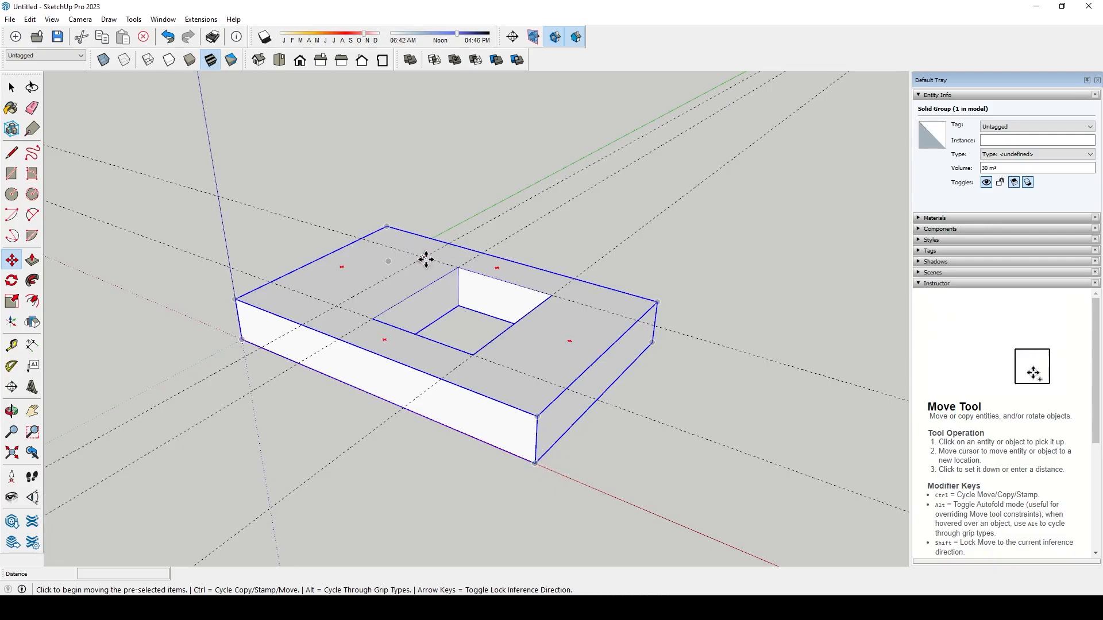
pyautogui.click(536, 463)
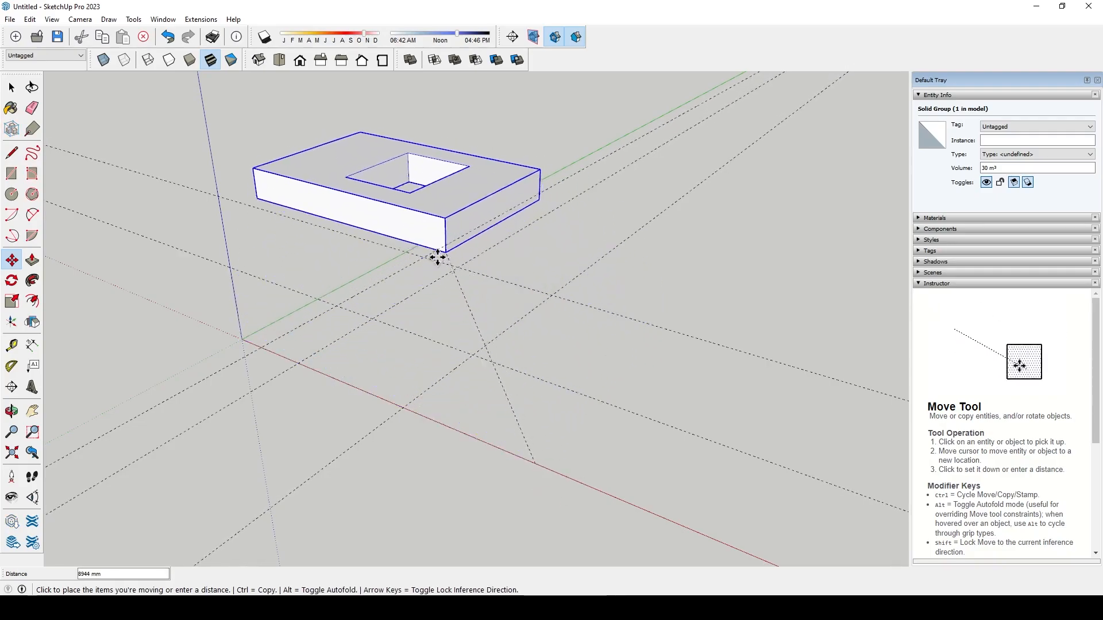
pyautogui.click(423, 258)
pyautogui.moveTo(645, 421)
pyautogui.mouseDown(button='middle')
pyautogui.moveTo(604, 342)
pyautogui.moveTo(537, 285)
pyautogui.moveTo(525, 293)
pyautogui.moveTo(555, 455)
pyautogui.mouseUp(button='middle')
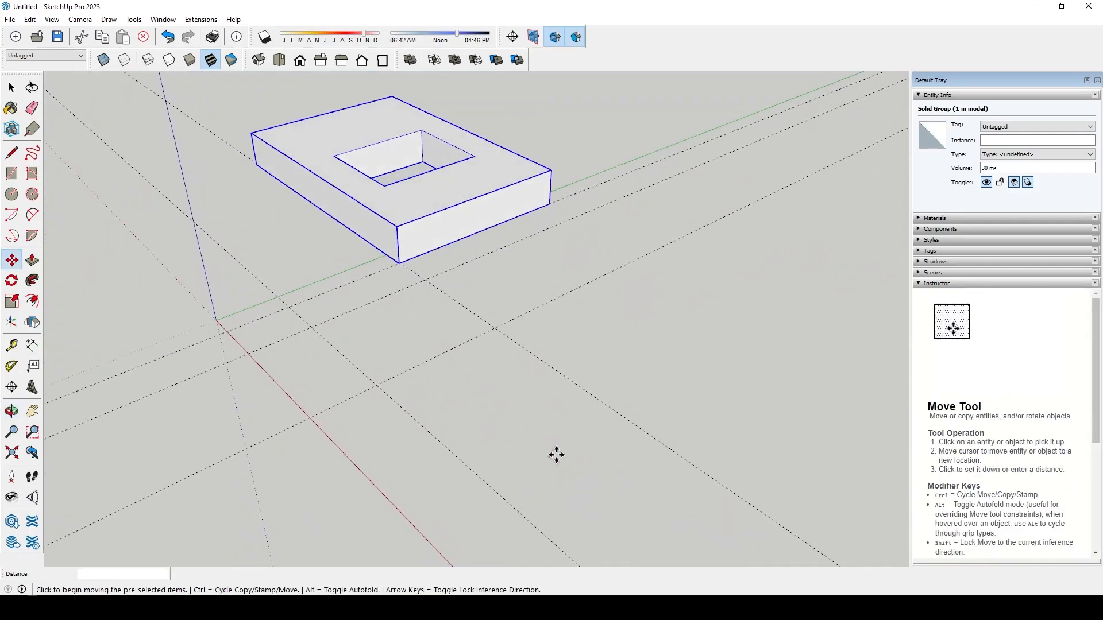
pyautogui.press('space')
pyautogui.click(434, 321)
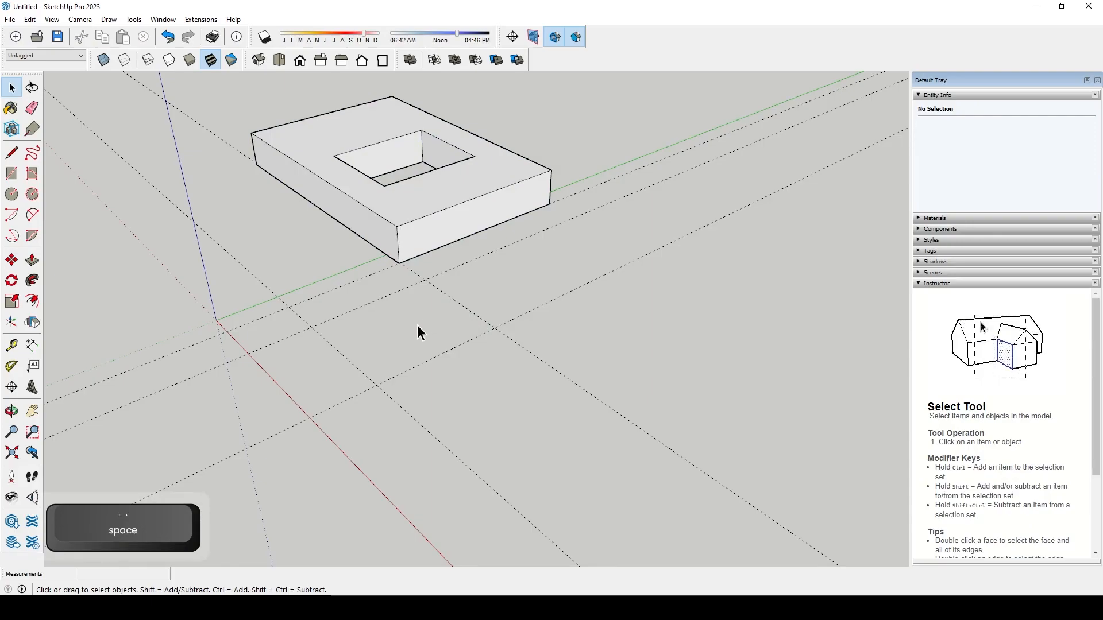
# - Copy the box group 11000 mm along the red axis, using its far bottom corner as the base point
pyautogui.click(392, 208)
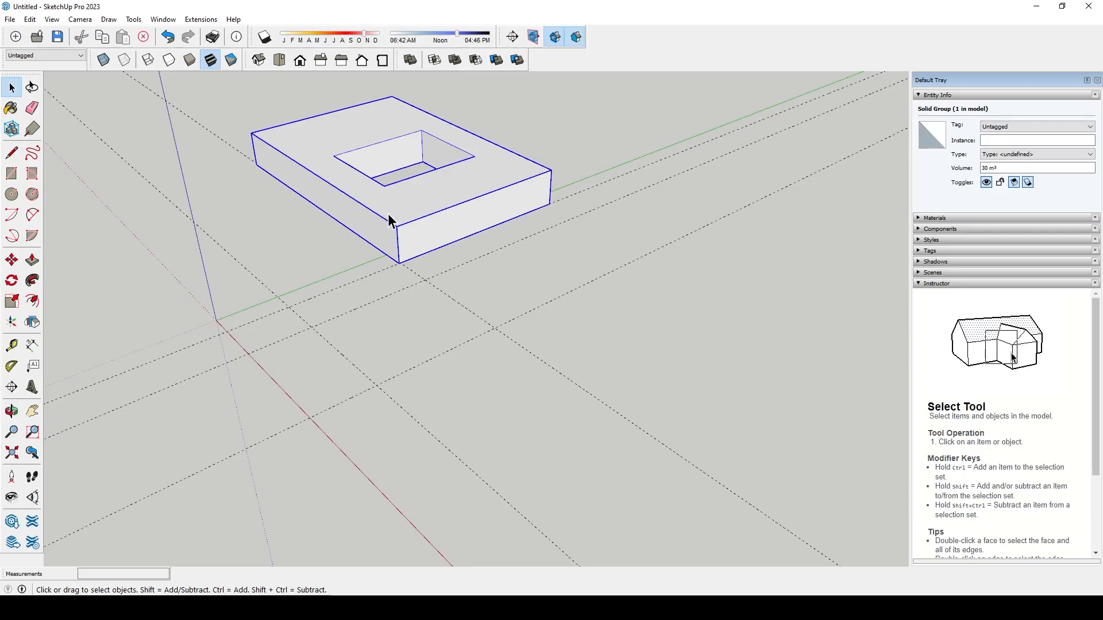
pyautogui.press('m')
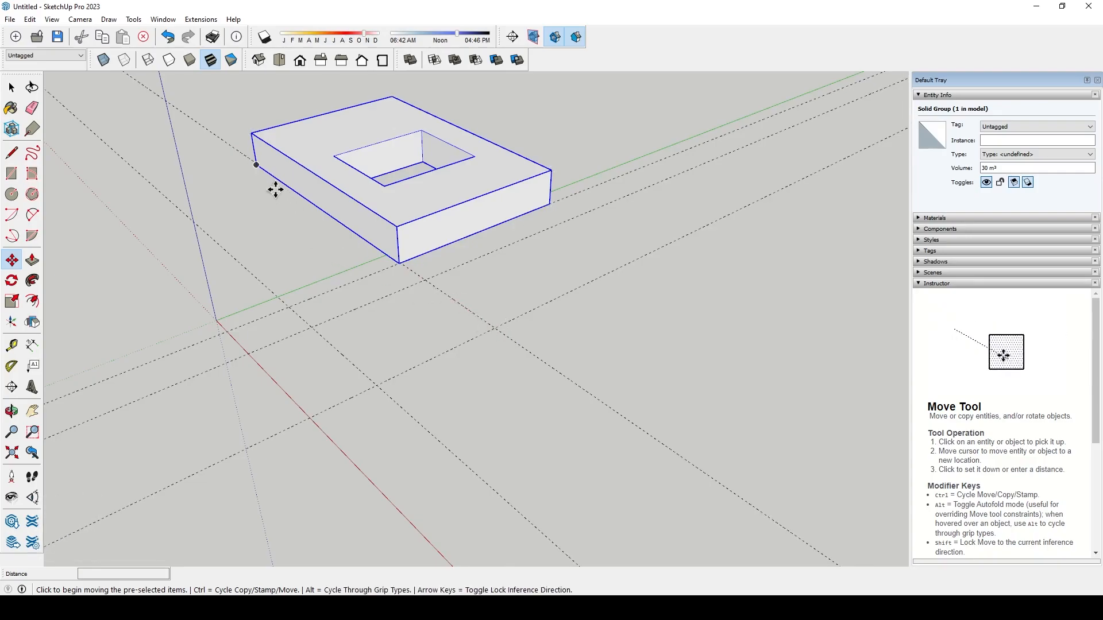
pyautogui.click(256, 166)
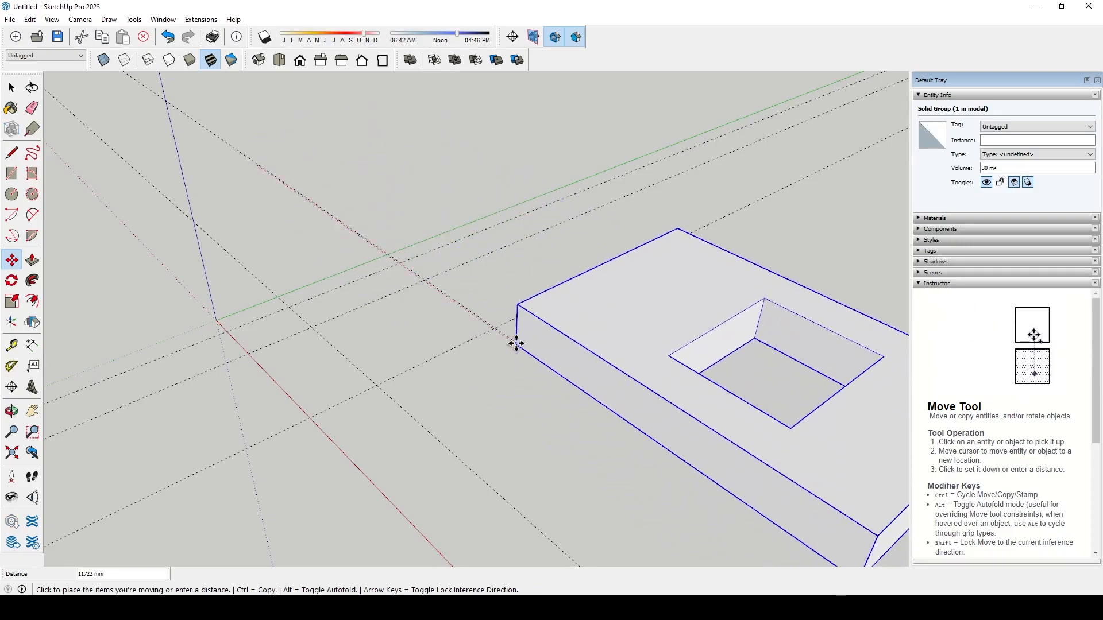
pyautogui.press('ctrl')
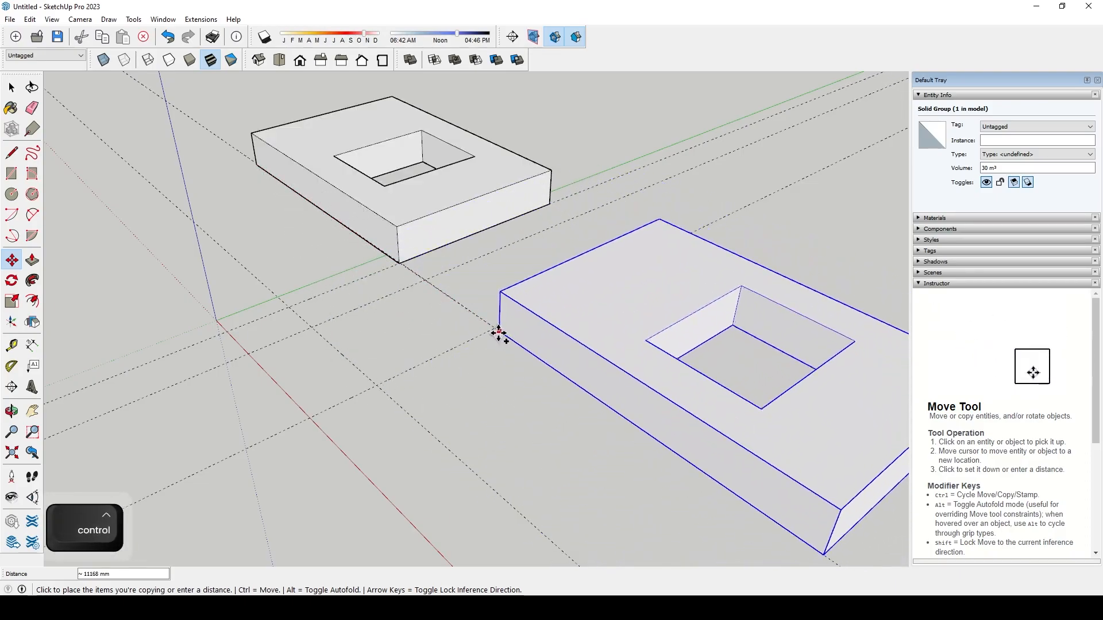
pyautogui.write('11000')
pyautogui.press('Return')
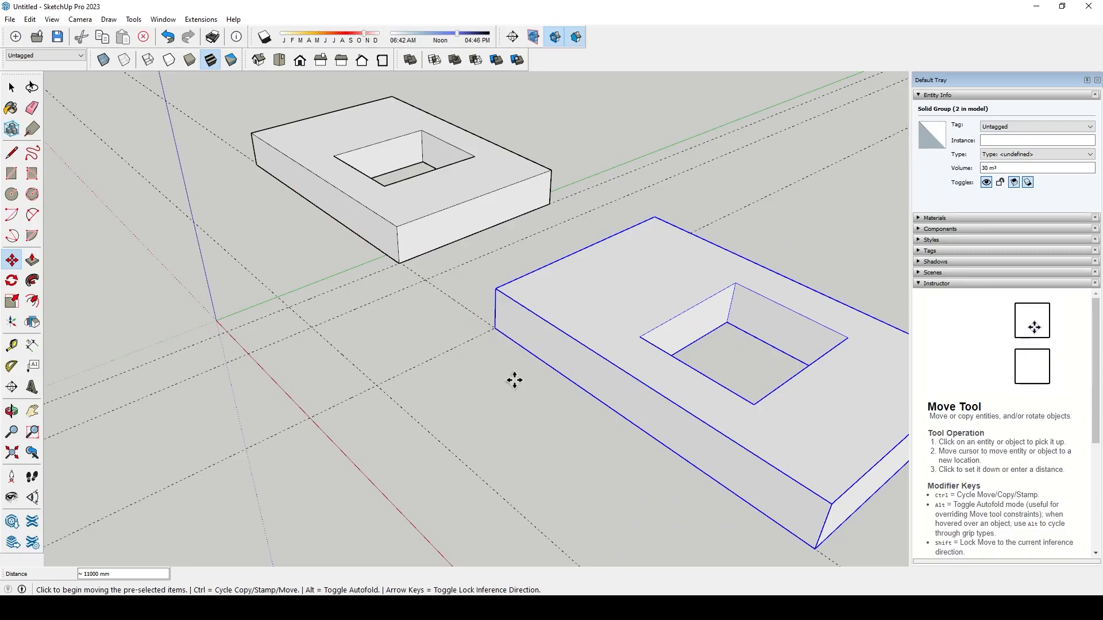
# - Copy the new box group 7000 mm along the green axis towards the front, from the same bottom corner
pyautogui.click(495, 328)
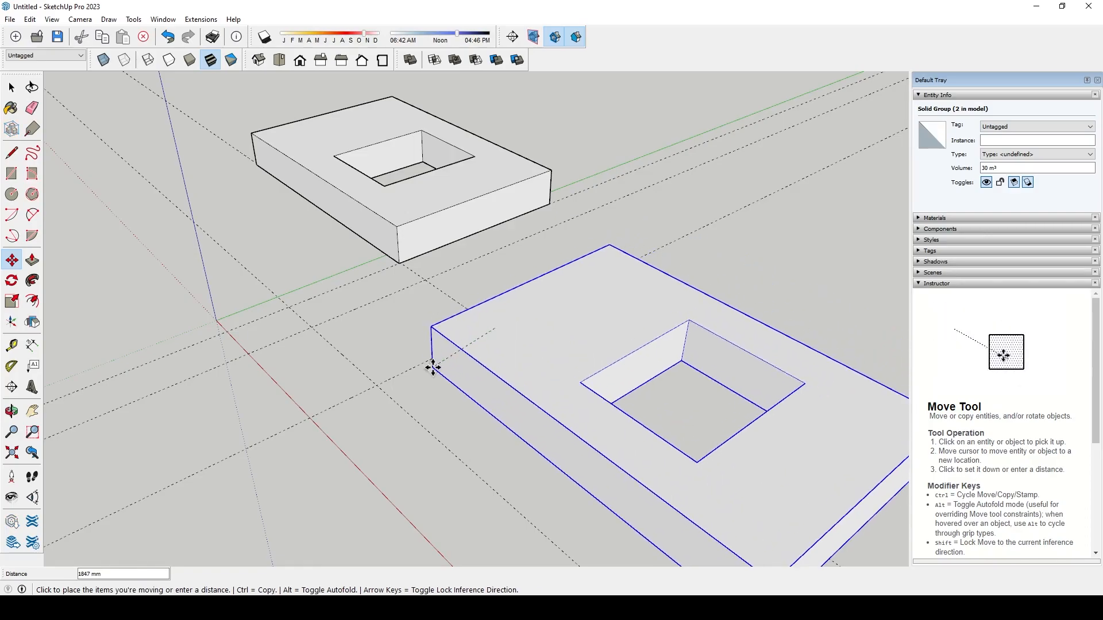
pyautogui.press('ctrl')
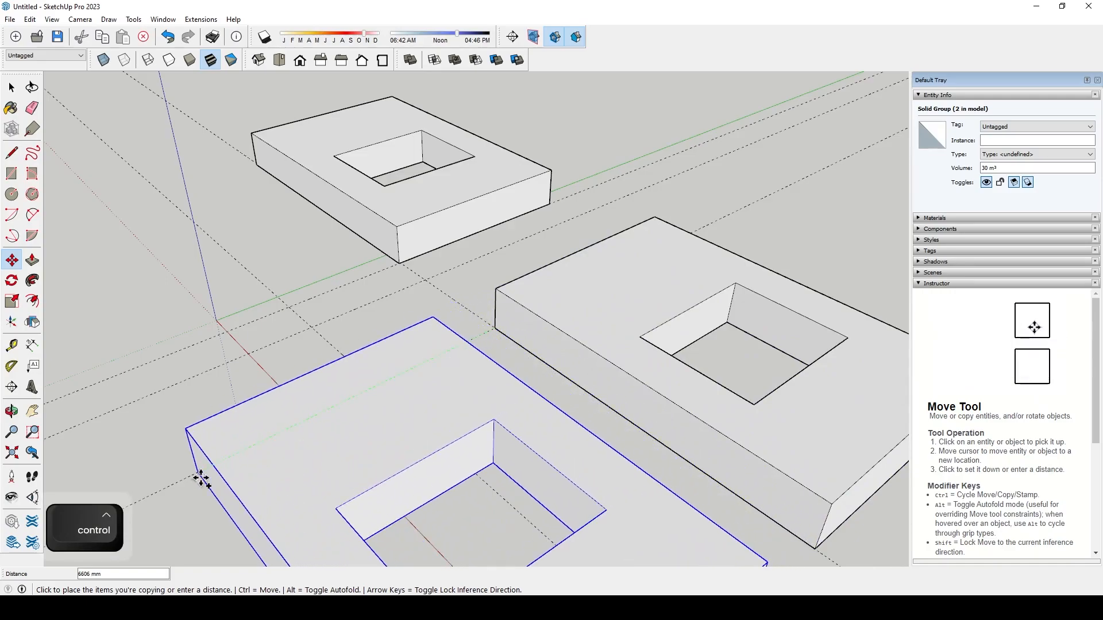
pyautogui.write('7000')
pyautogui.press('Return')
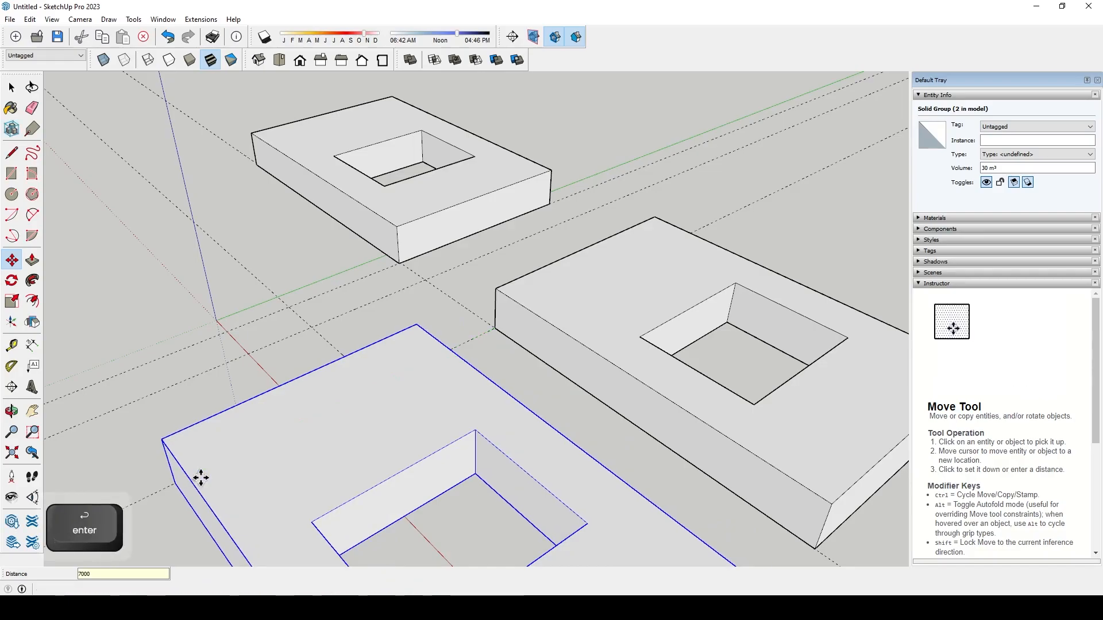
pyautogui.scroll(-10, 472, 298)
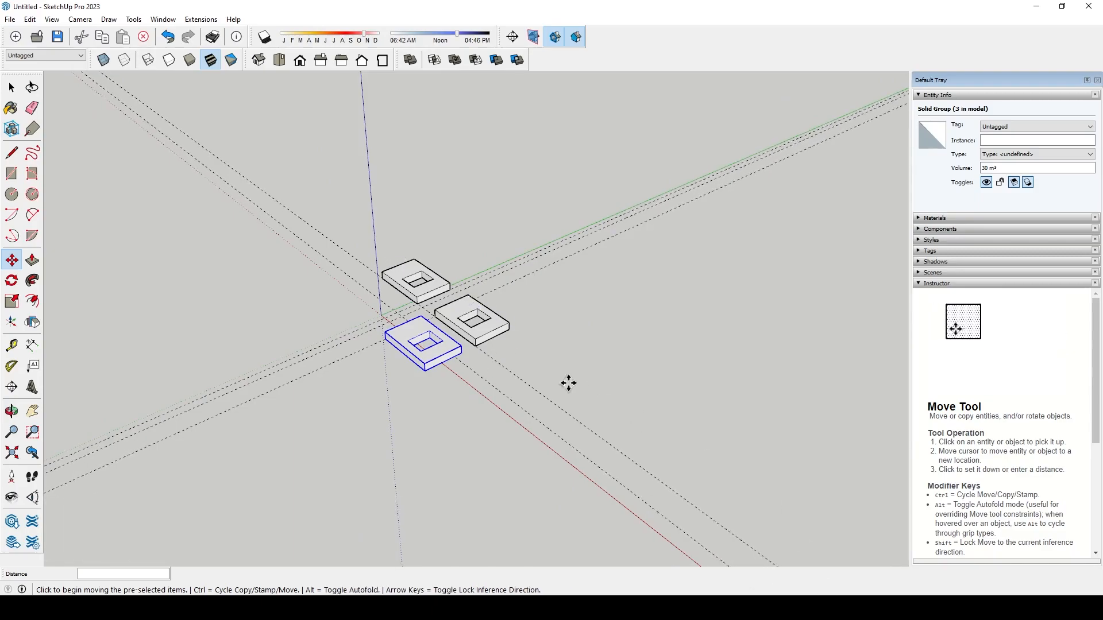
# - Try an array of three evenly spaced copies of the first copied box over about 42797 mm along the red axis, and undo it
pyautogui.press('space')
pyautogui.click(480, 342)
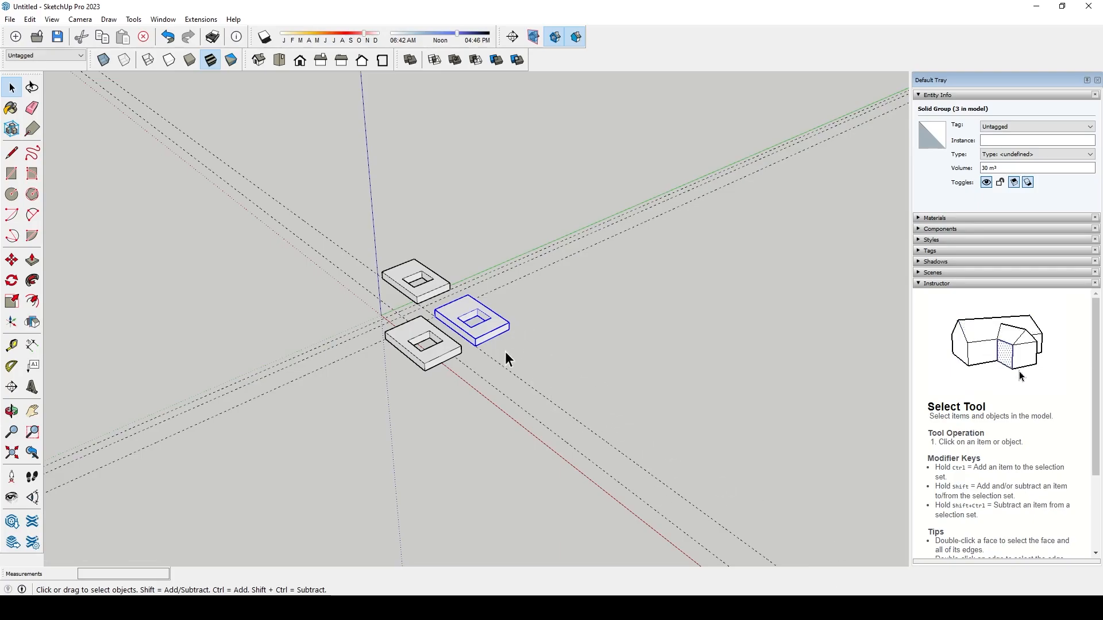
pyautogui.moveTo(622, 432); pyautogui.dragTo(615, 392, button='middle')
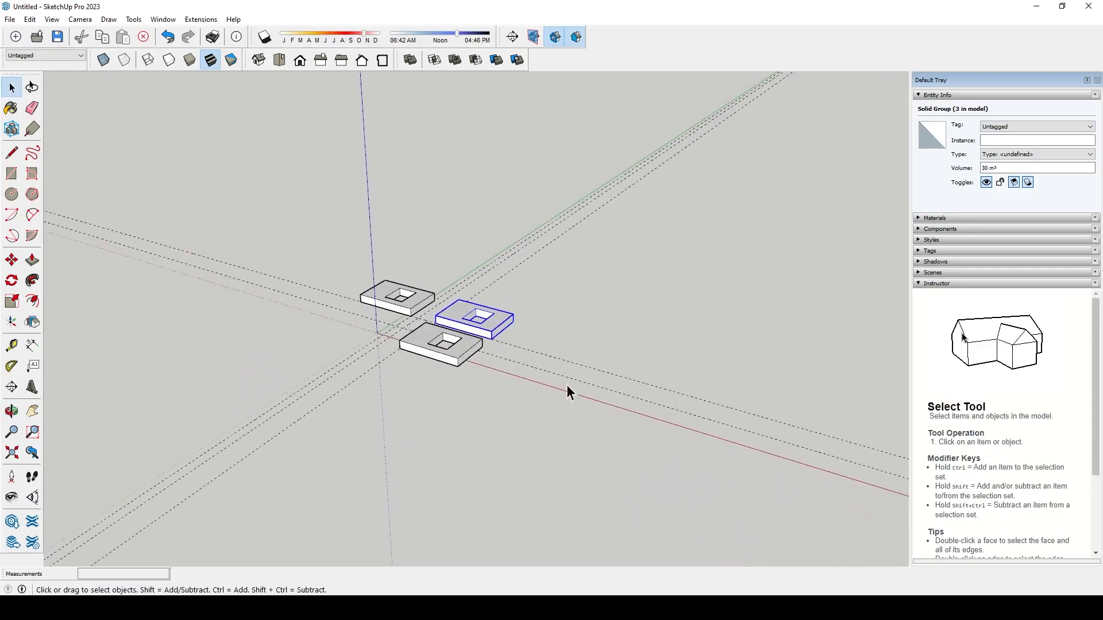
pyautogui.moveTo(505, 330); pyautogui.dragTo(542, 364, button='middle')
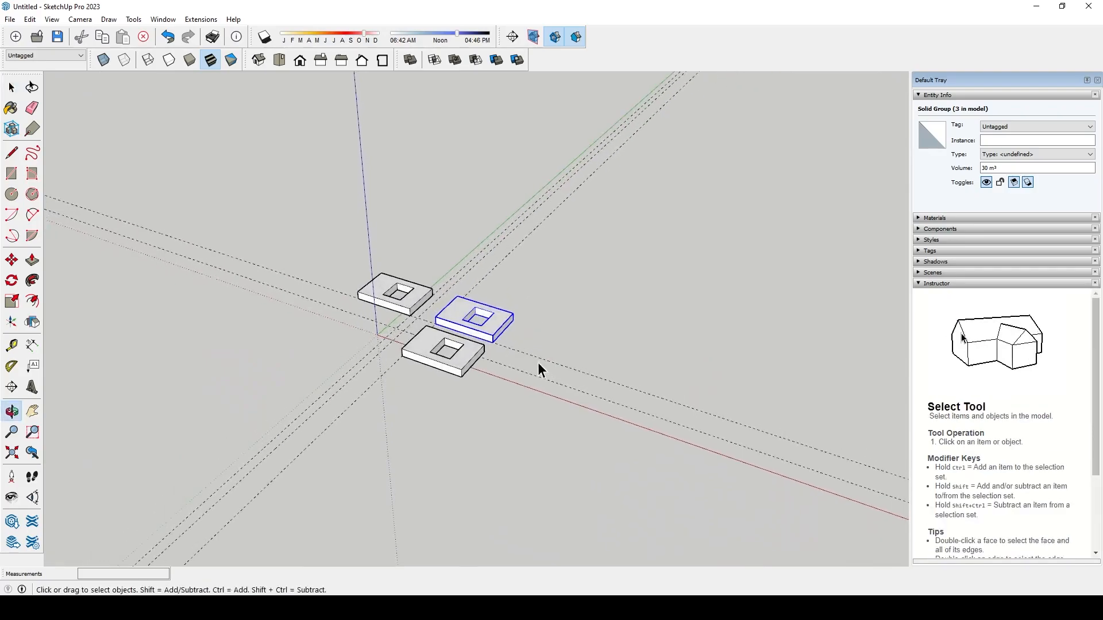
pyautogui.press('m')
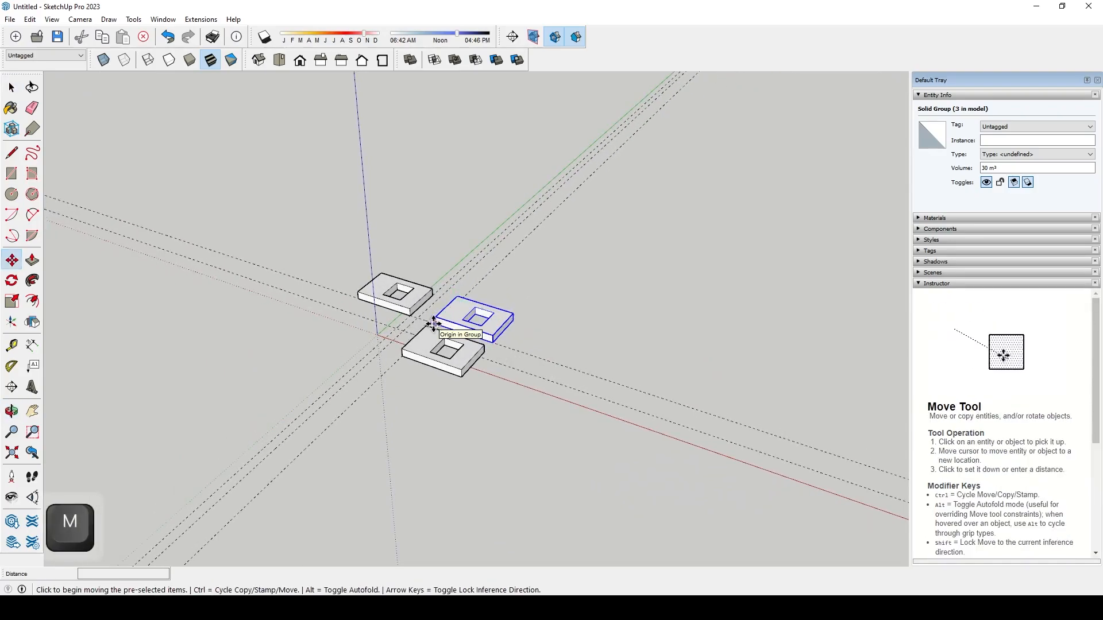
pyautogui.click(434, 325)
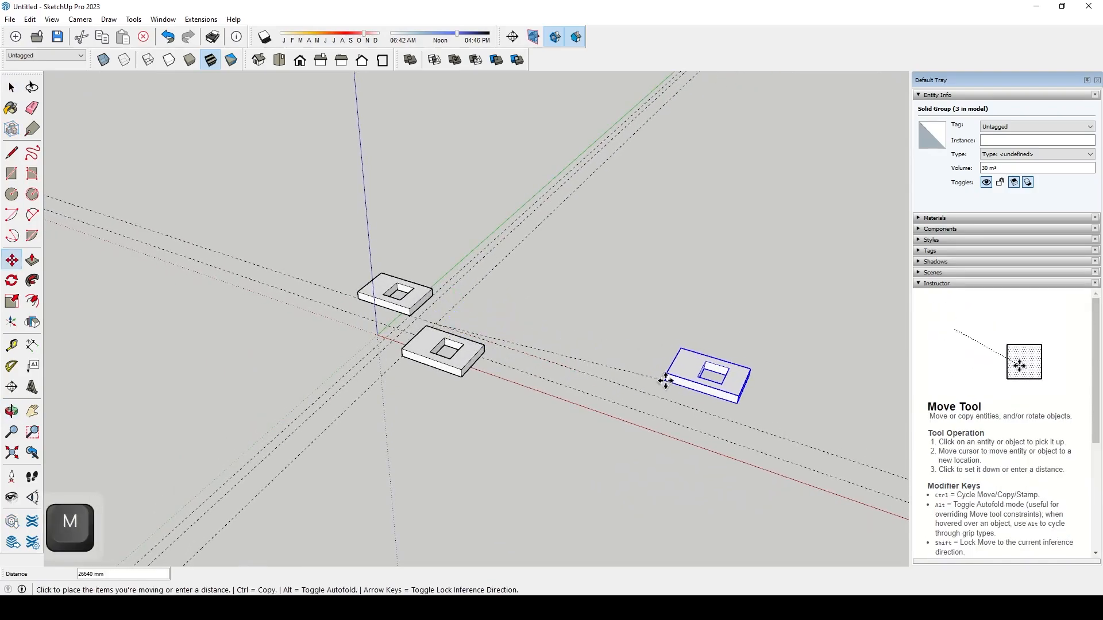
pyautogui.press('ctrl')
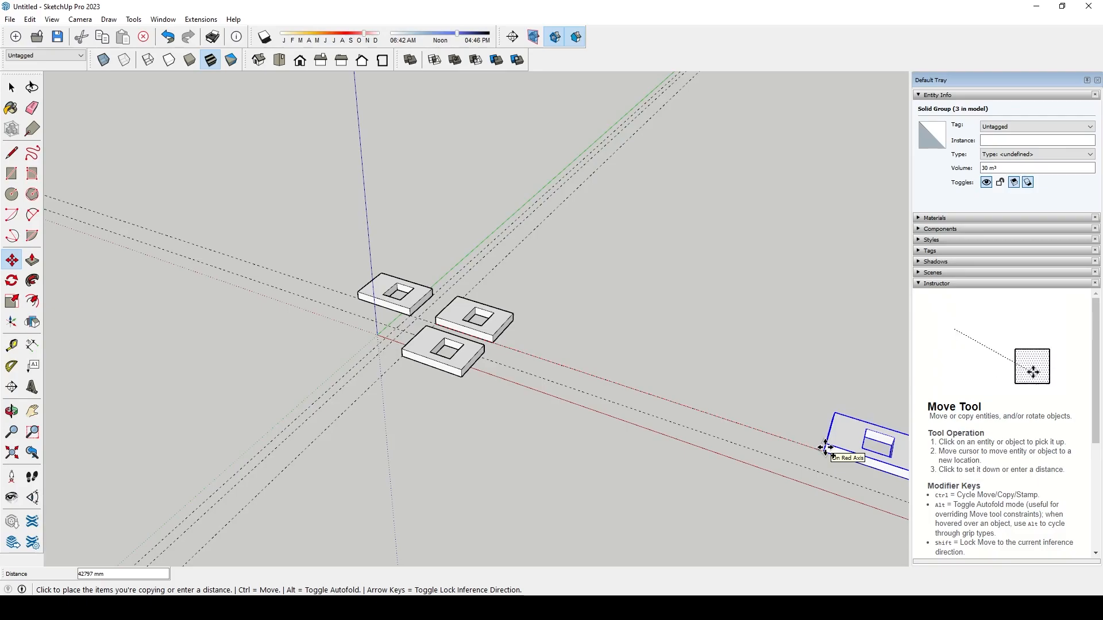
pyautogui.click(825, 447)
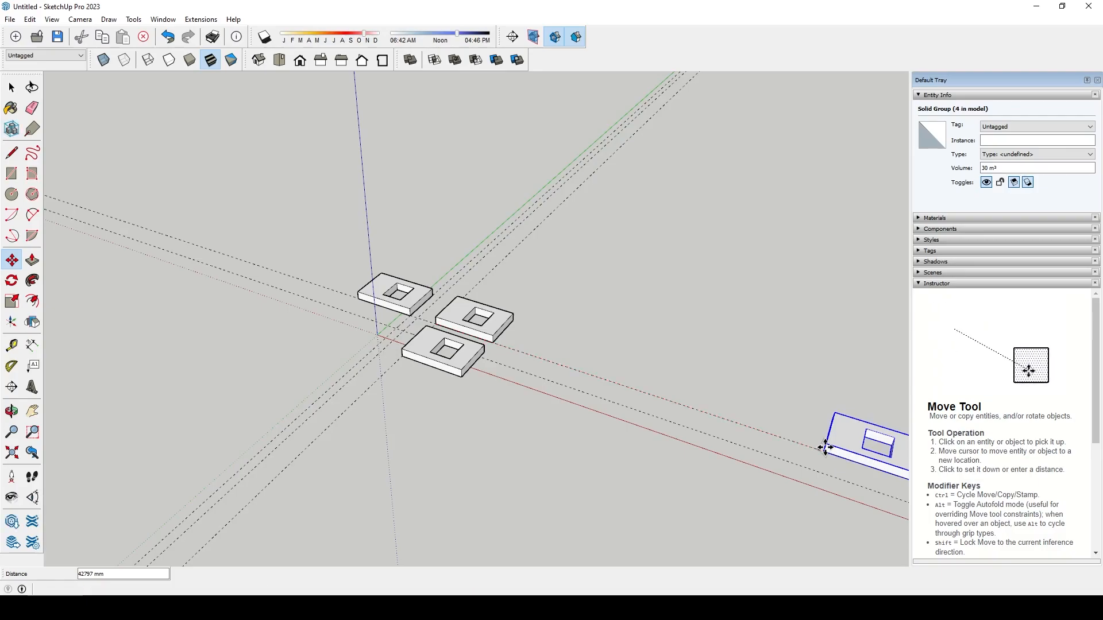
pyautogui.write('/3')
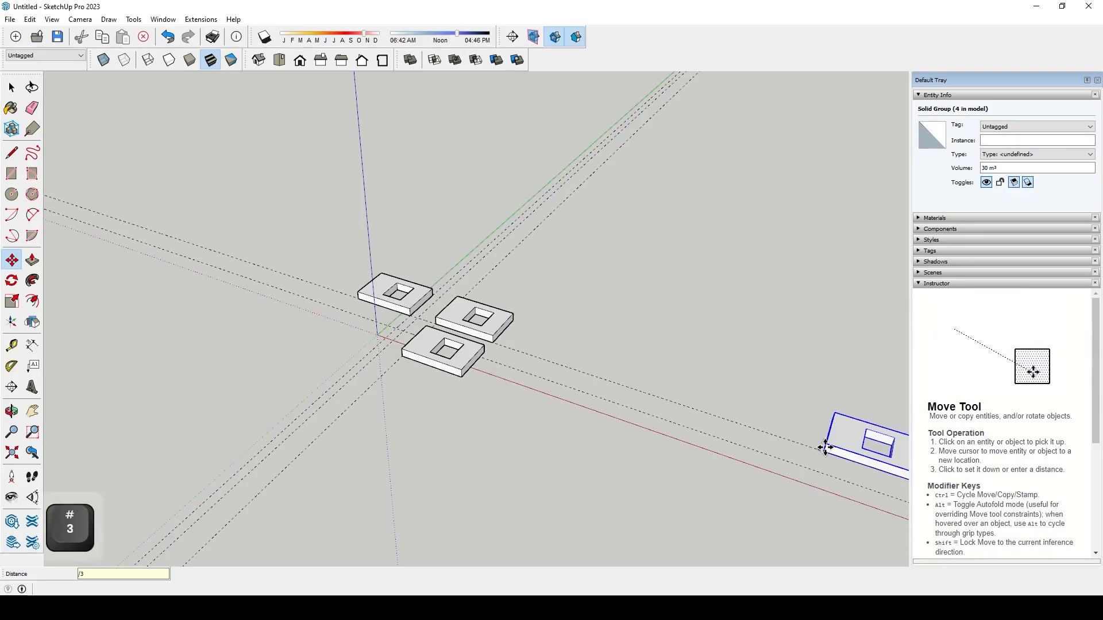
pyautogui.press('Return')
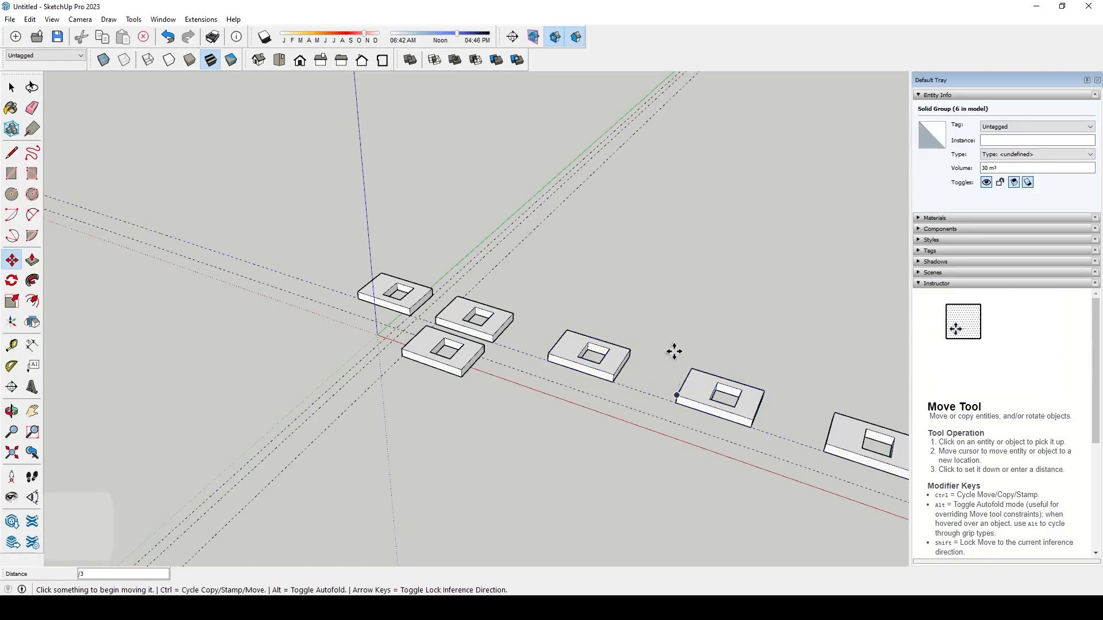
pyautogui.hotkey('ctrl', 'z')
pyautogui.hotkey('ctrl', 'z')
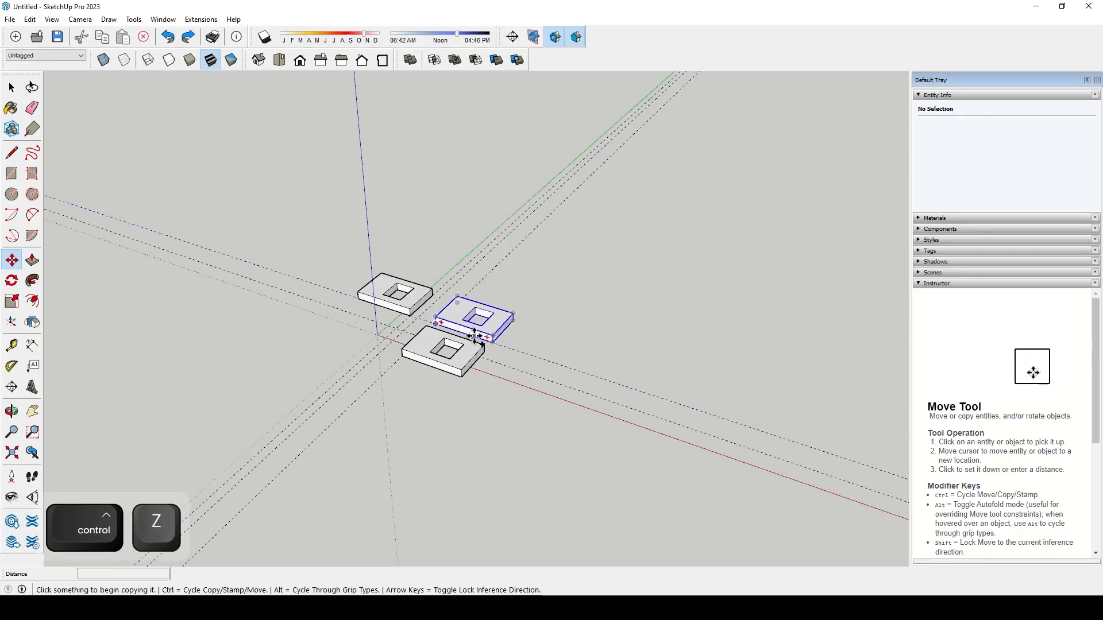
# - Copy the first copied box about 47376 mm along the red axis and divide the distance into four evenly spaced copies
pyautogui.press('m')
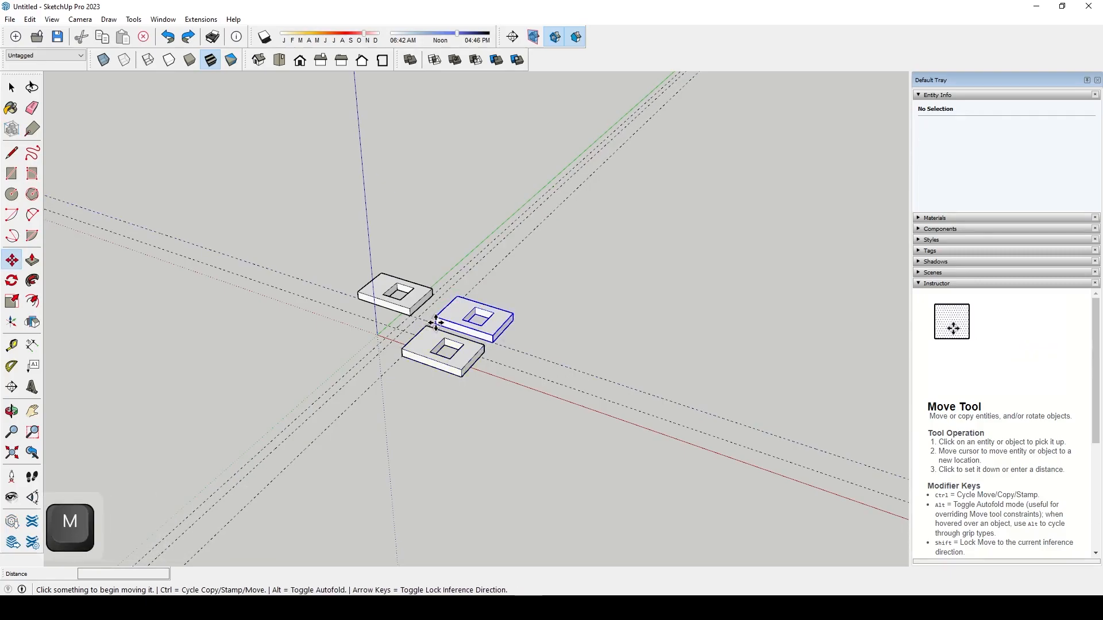
pyautogui.click(432, 325)
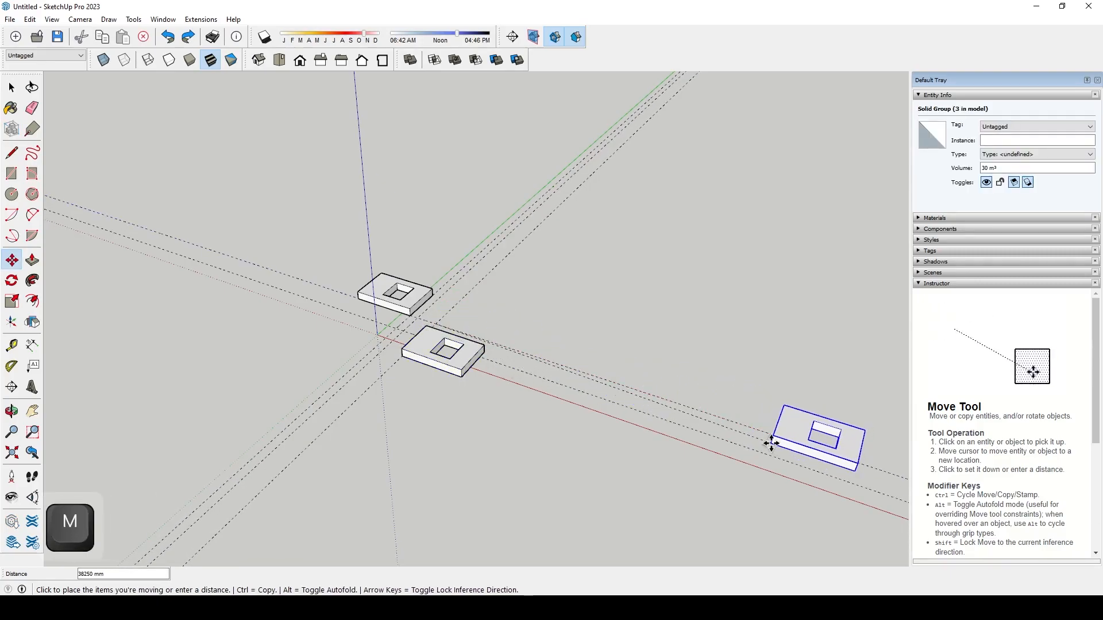
pyautogui.press('ctrl')
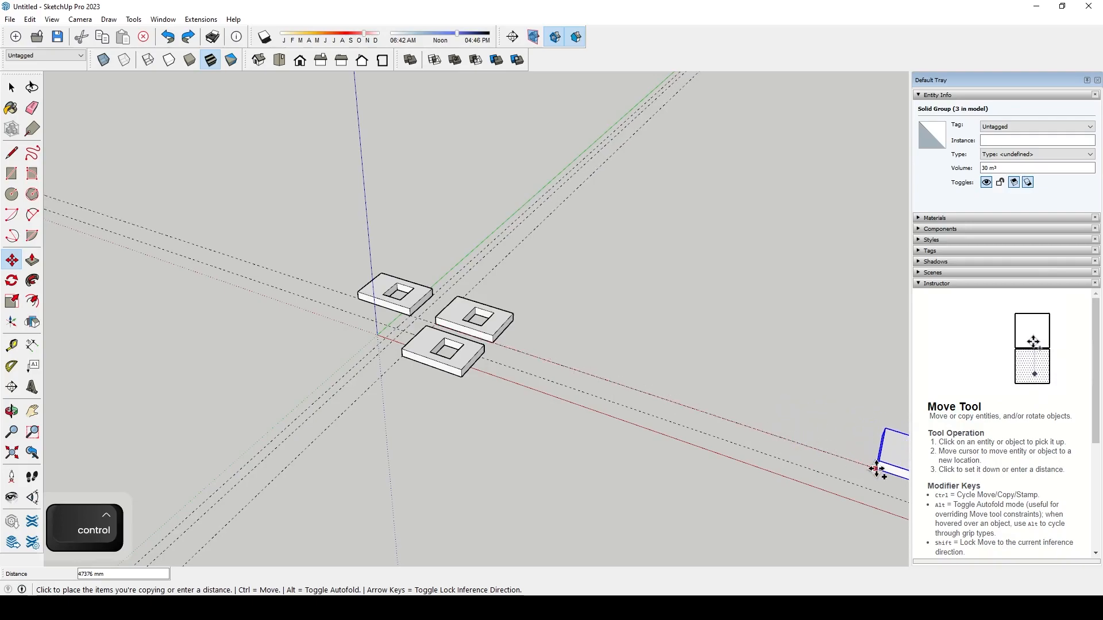
pyautogui.click(876, 470)
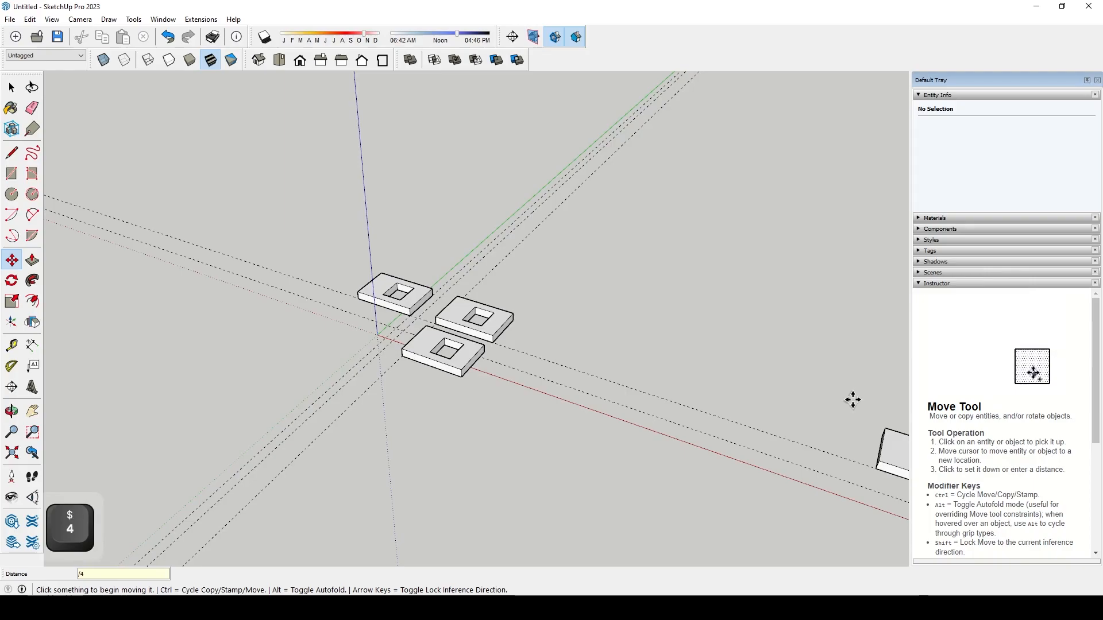
pyautogui.press('Return')
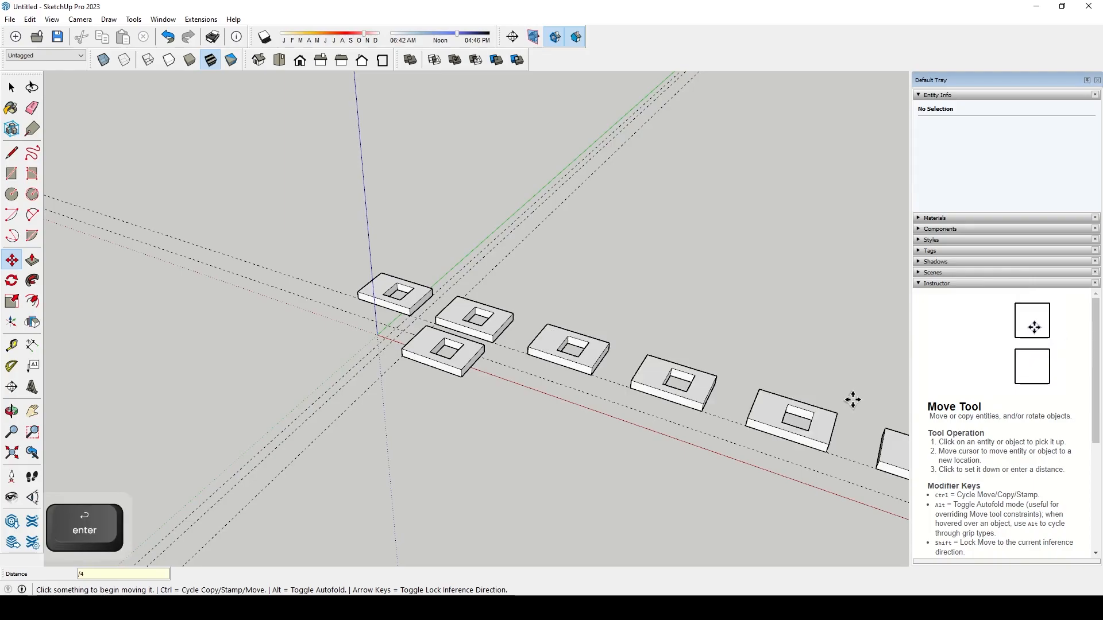
# - Select everything in the model, toggle the three boxes near the origin in and out of the selection, and clear the selection
pyautogui.scroll(-1, 512, 374)
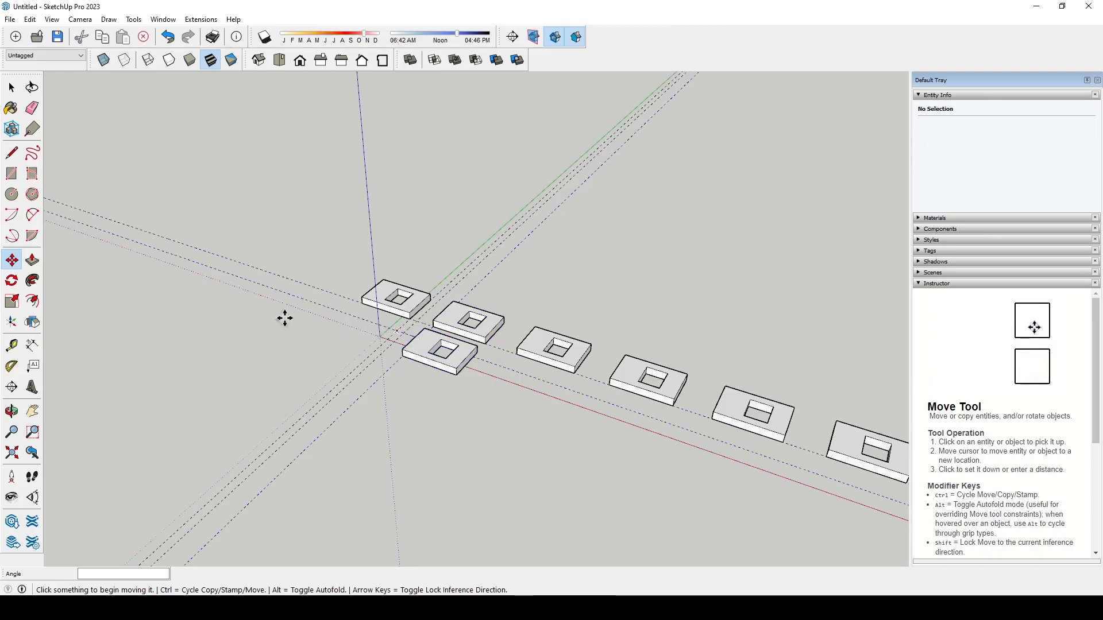
pyautogui.click(368, 394)
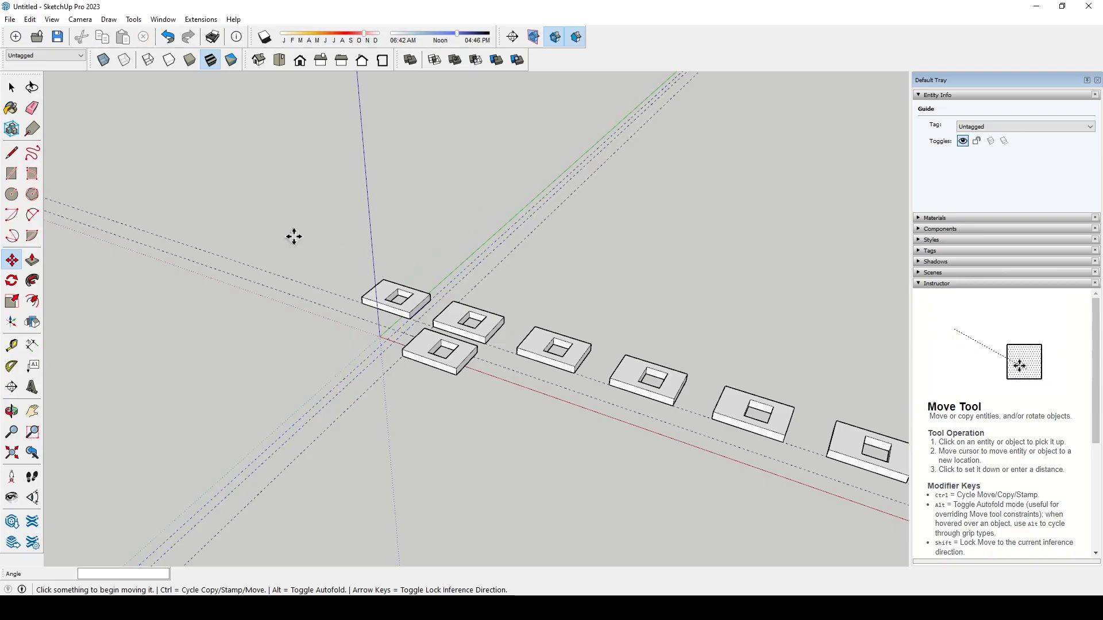
pyautogui.click(11, 87)
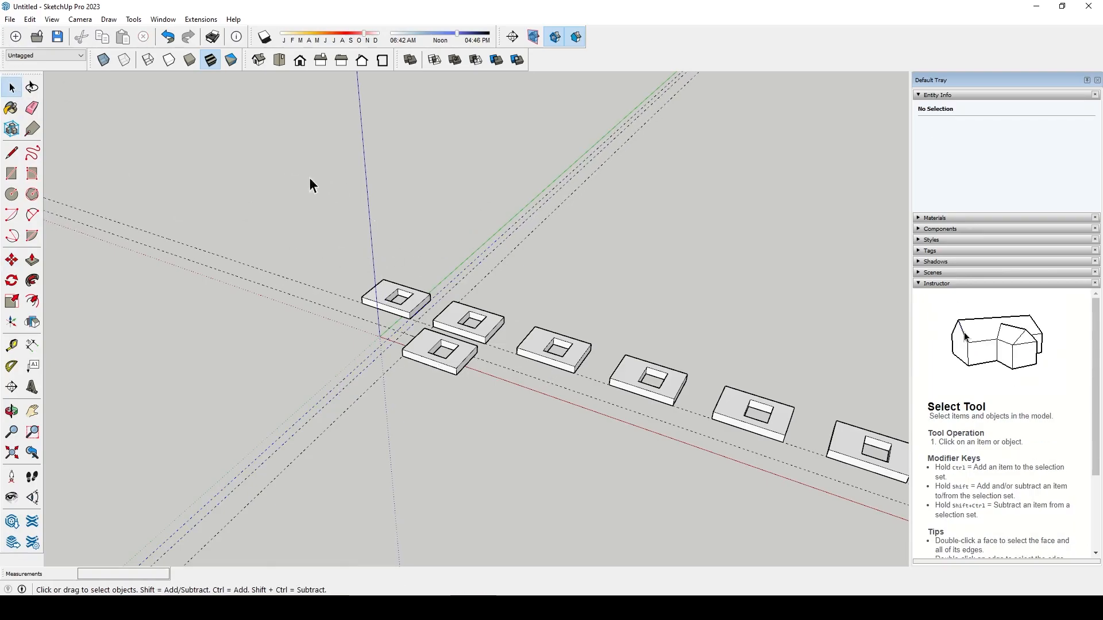
pyautogui.hotkey('ctrl', 'a')
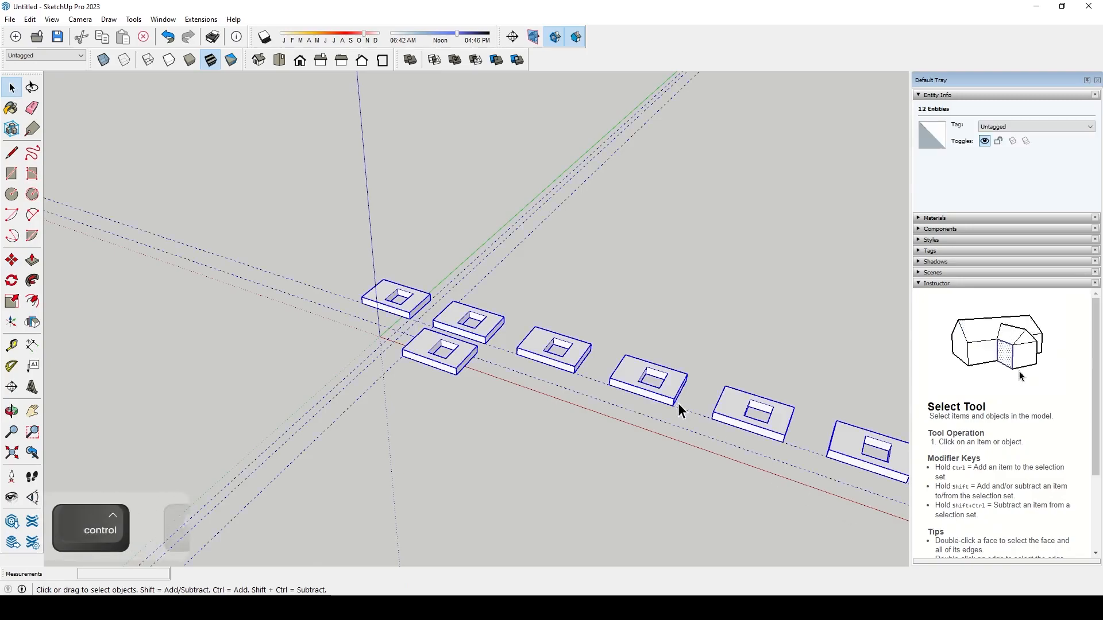
pyautogui.keyDown('shift'); pyautogui.click(400, 291); pyautogui.keyUp('shift')
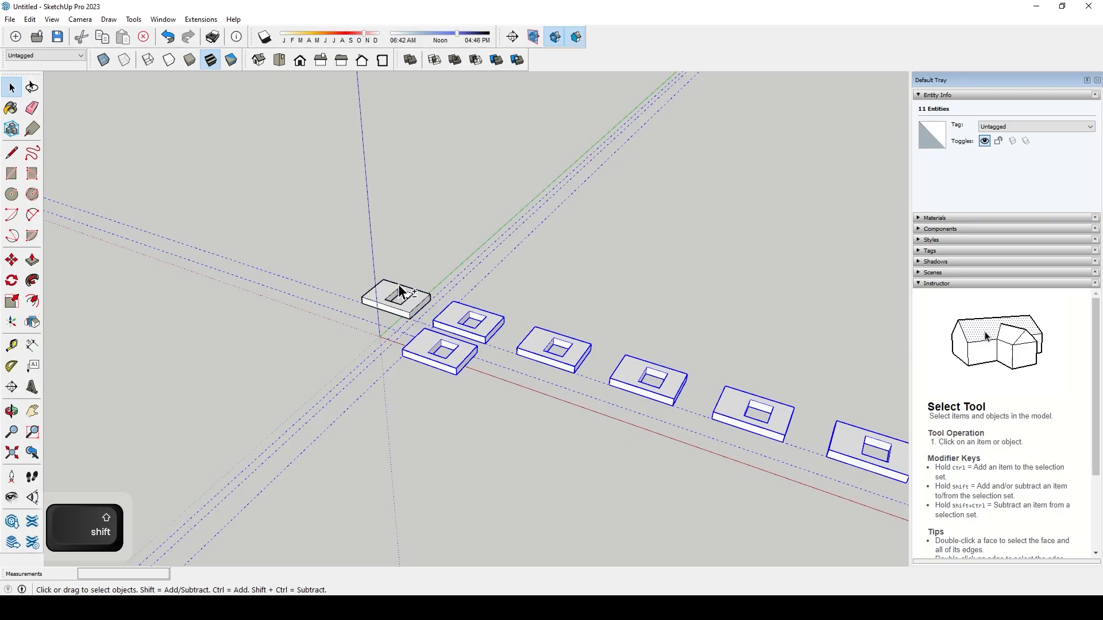
pyautogui.keyDown('shift'); pyautogui.moveTo(325, 244); pyautogui.dragTo(511, 429); pyautogui.keyUp('shift')
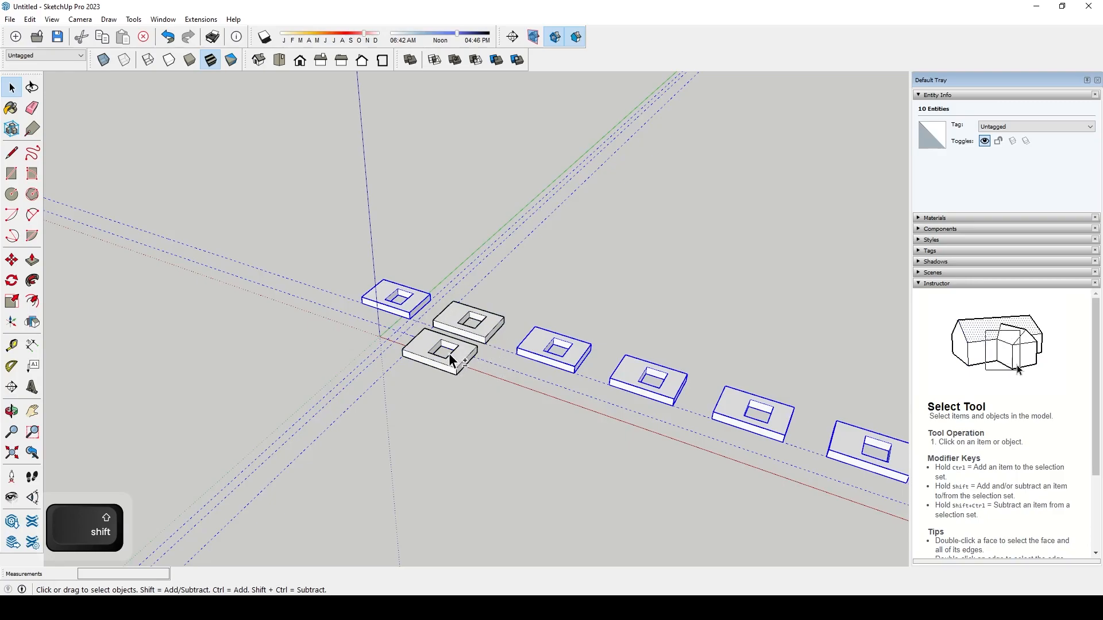
pyautogui.click(436, 204)
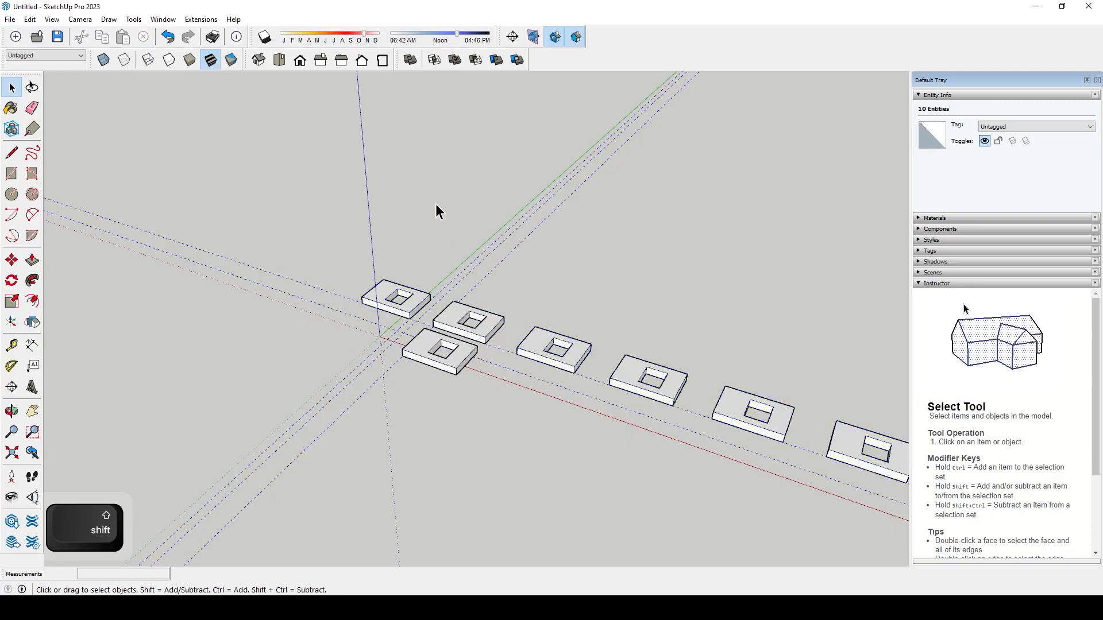
# - Delete everything in the model except the original box group on the green axis behind the origin
pyautogui.hotkey('ctrl', 'a')
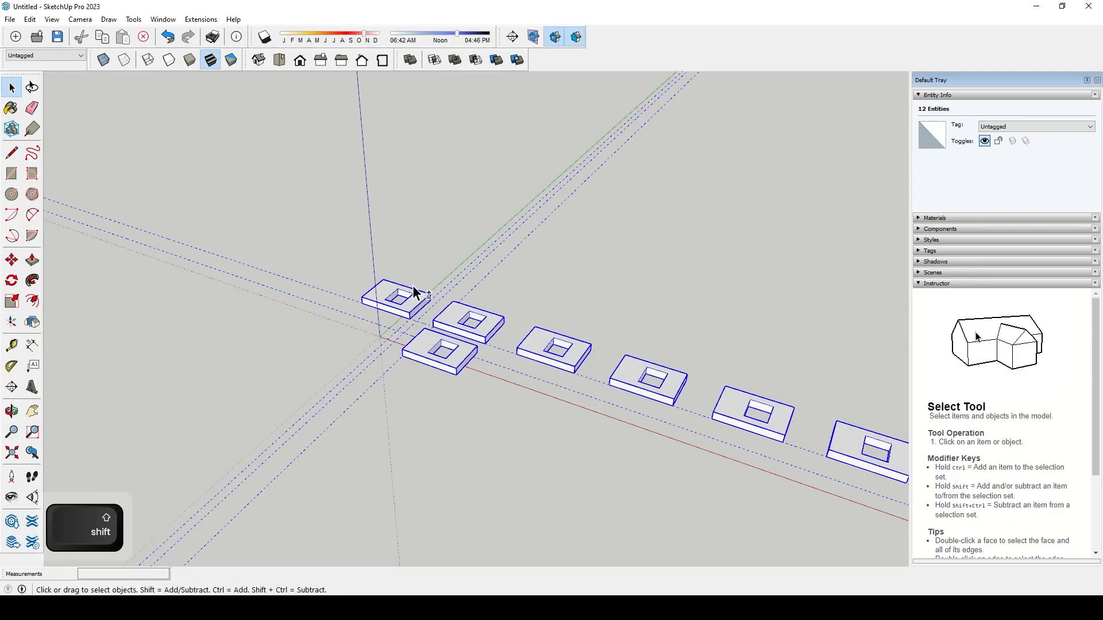
pyautogui.keyDown('shift'); pyautogui.click(411, 290); pyautogui.keyUp('shift')
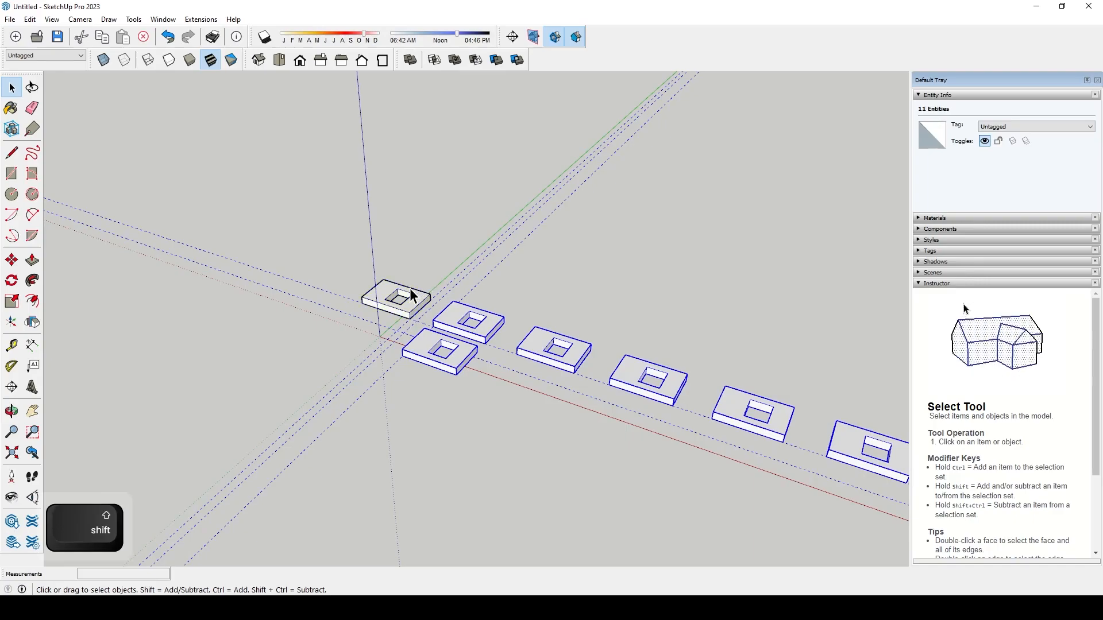
pyautogui.press('Delete')
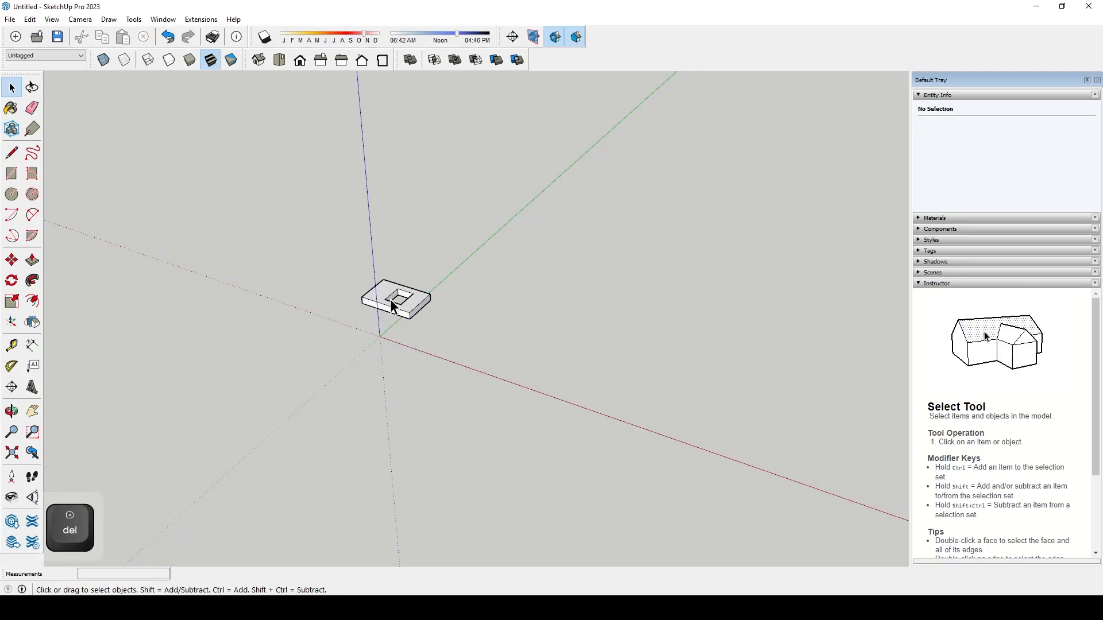
pyautogui.scroll(8, 374, 344)
pyautogui.moveTo(546, 410); pyautogui.dragTo(395, 311, button='middle')
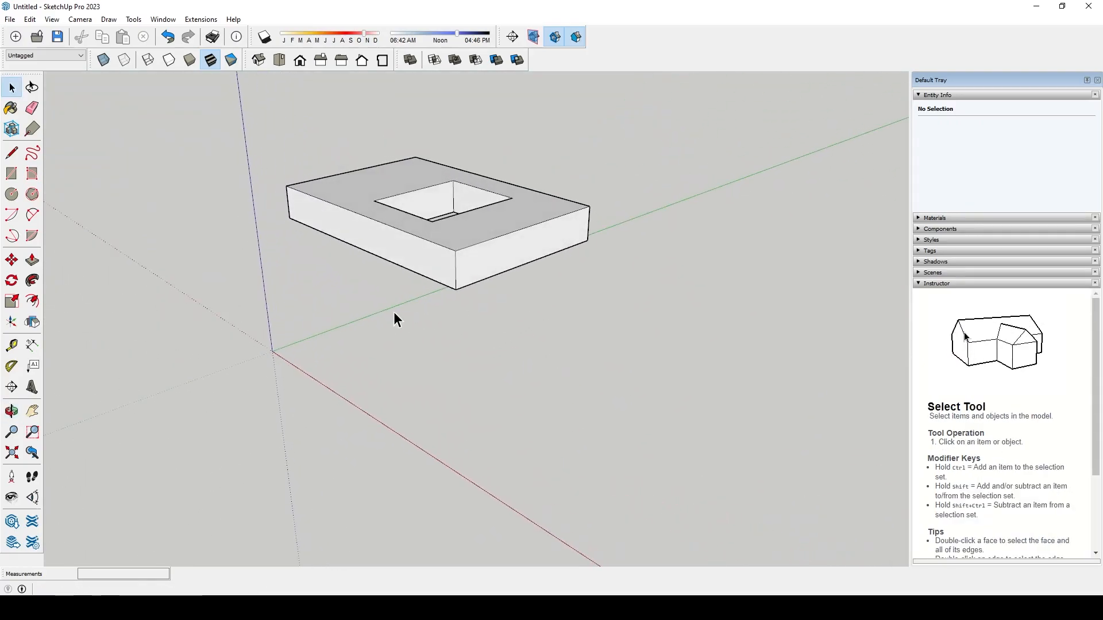
pyautogui.press('q')
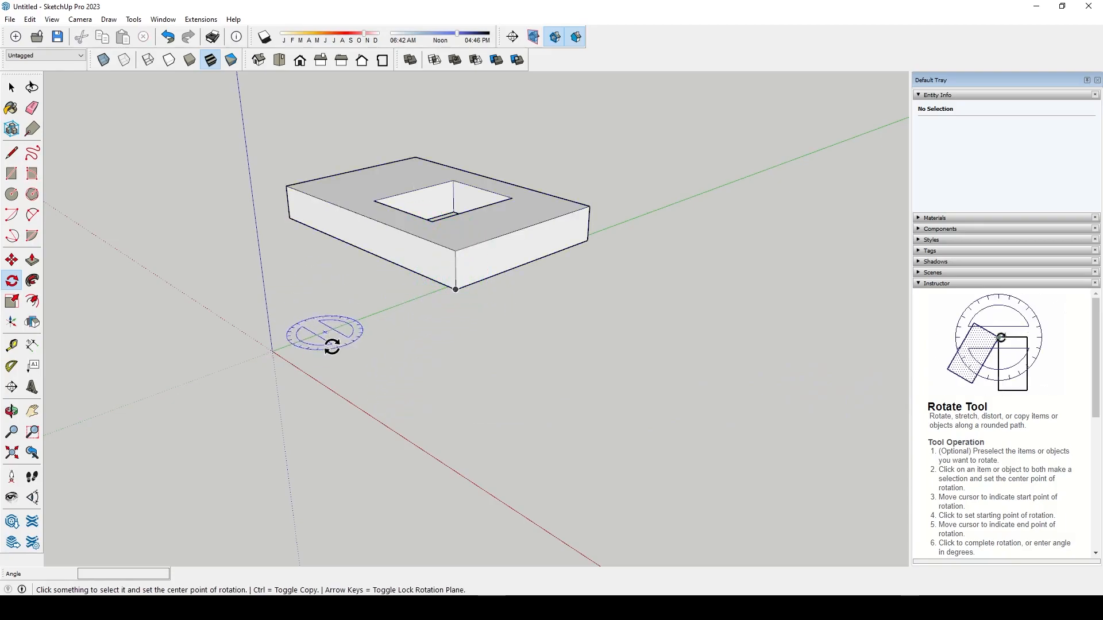
pyautogui.click(455, 251)
pyautogui.click(496, 238)
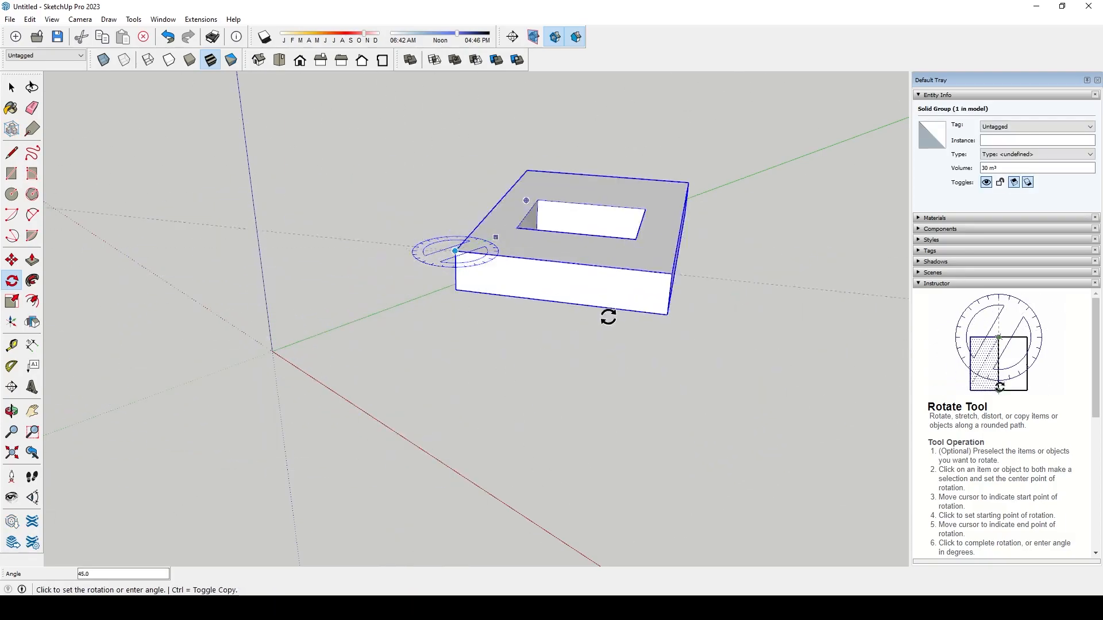
pyautogui.press('Escape')
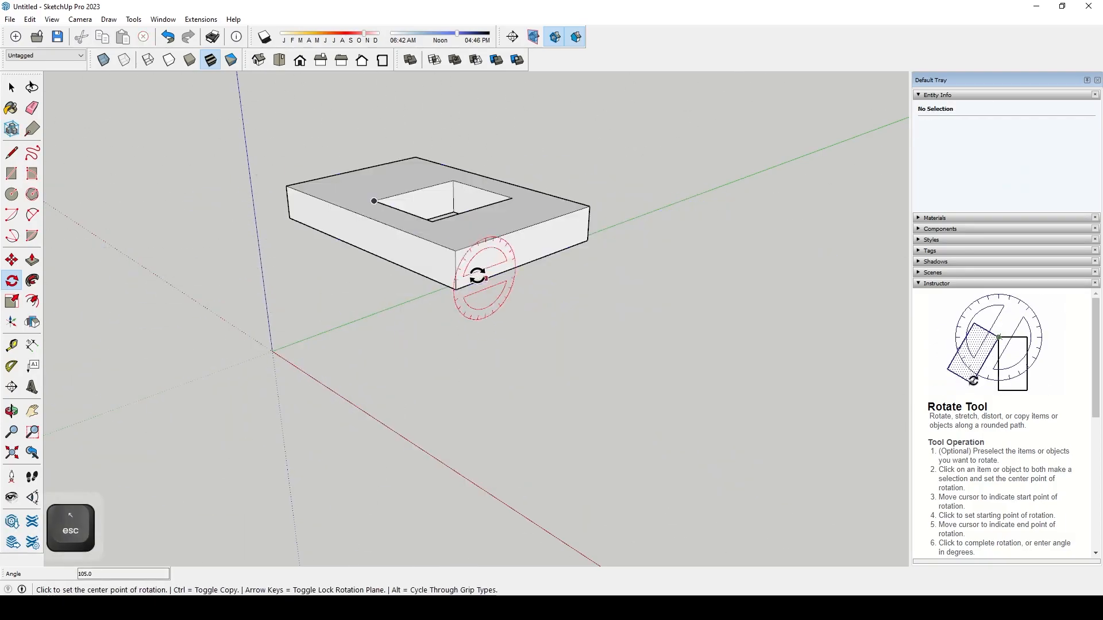
pyautogui.click(459, 288)
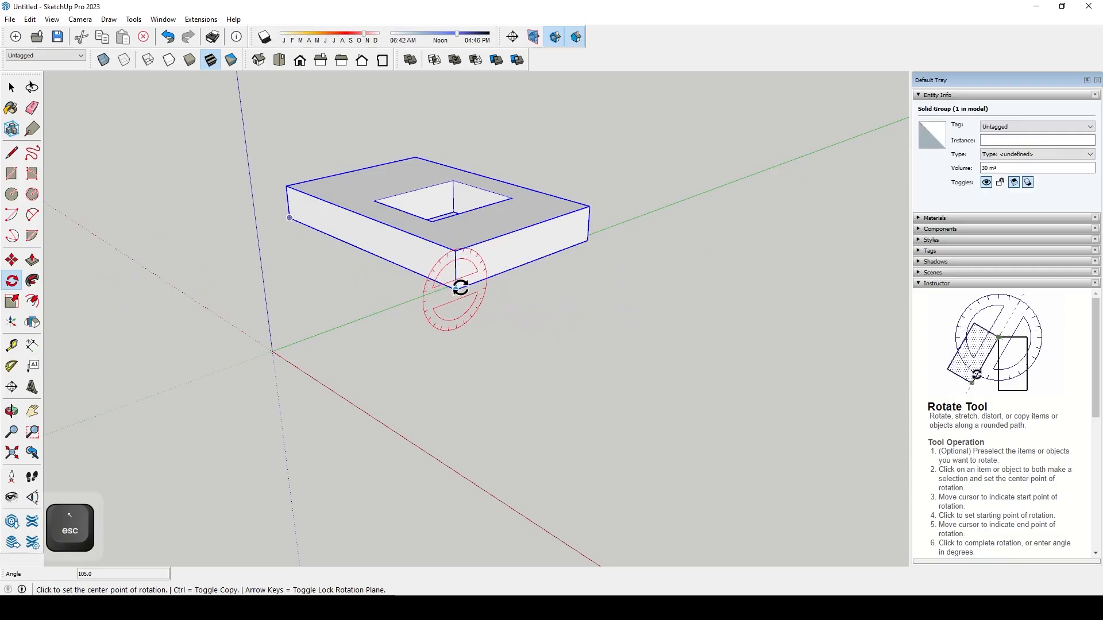
pyautogui.click(542, 263)
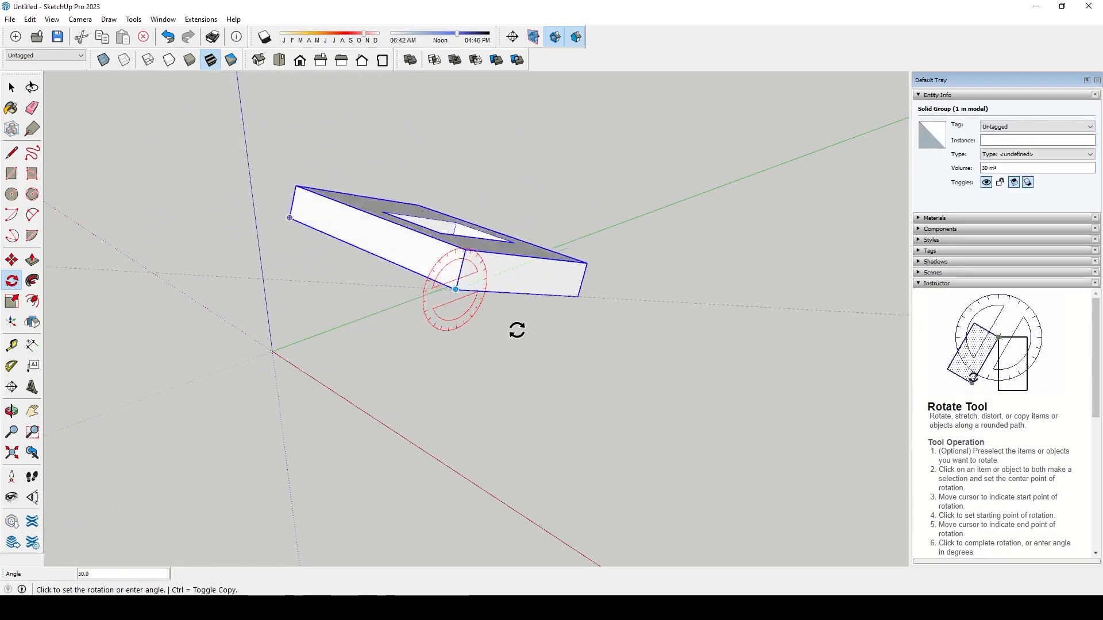
pyautogui.press('Escape')
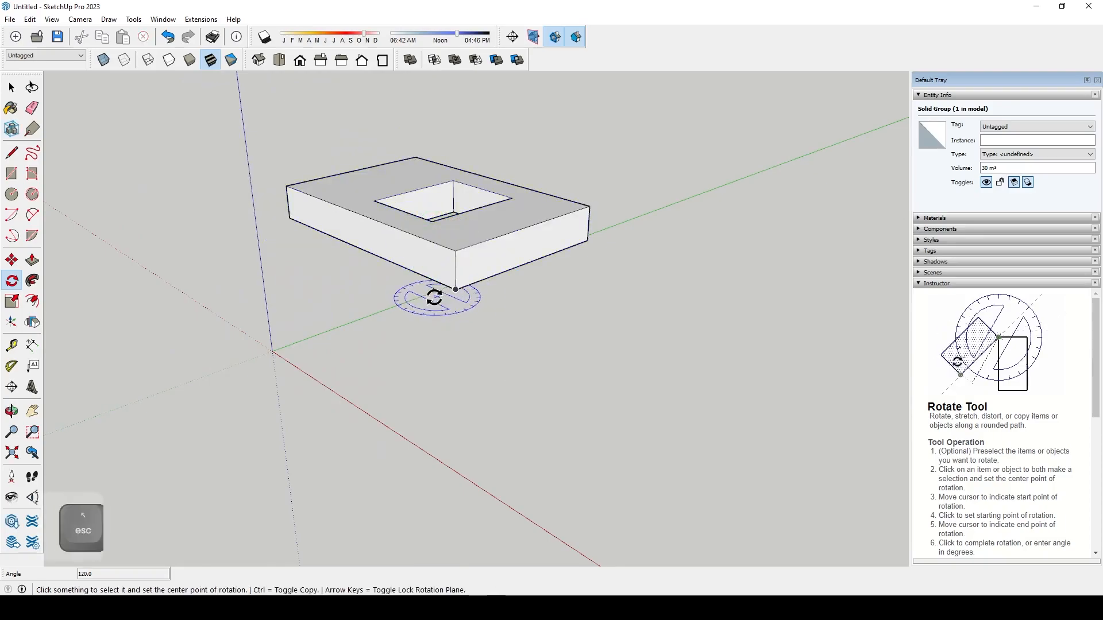
pyautogui.click(455, 288)
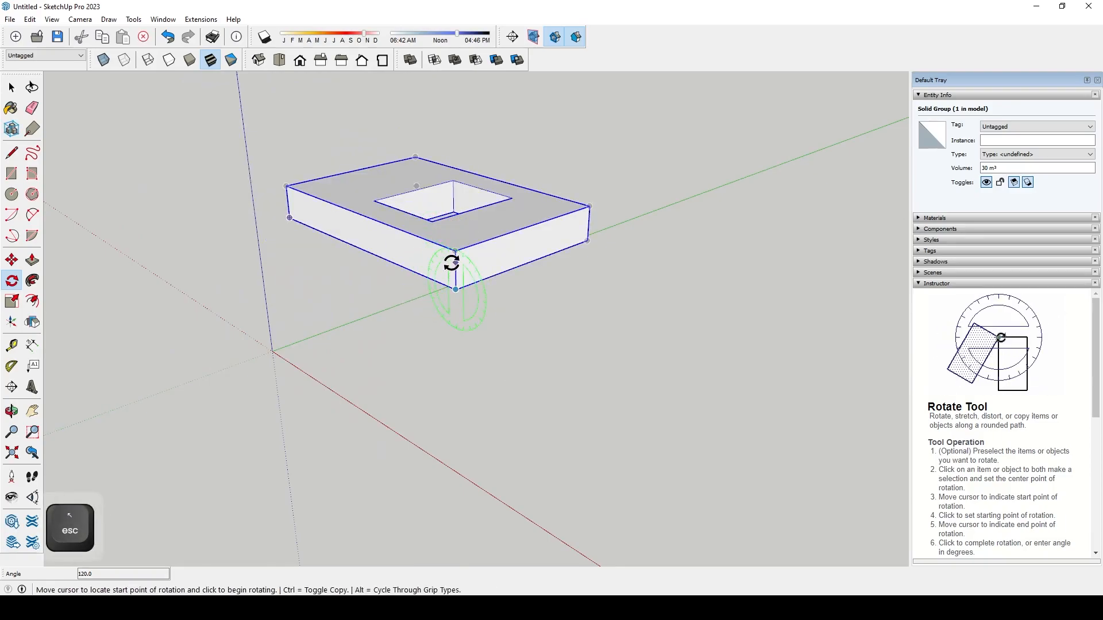
pyautogui.click(456, 262)
pyautogui.press('Escape')
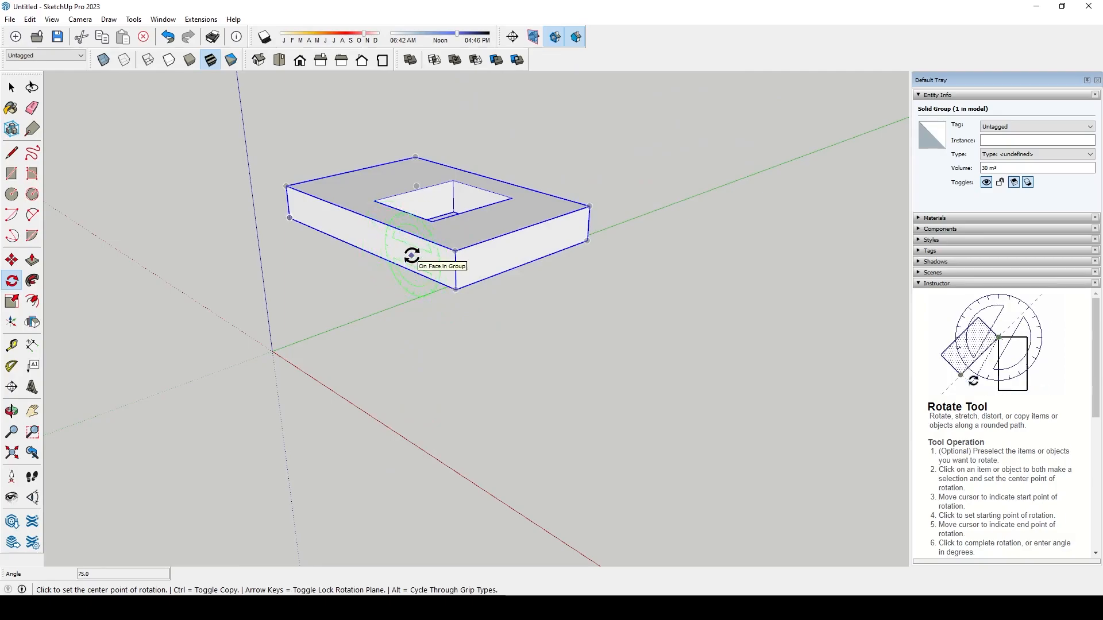
pyautogui.click(451, 286)
pyautogui.click(455, 268)
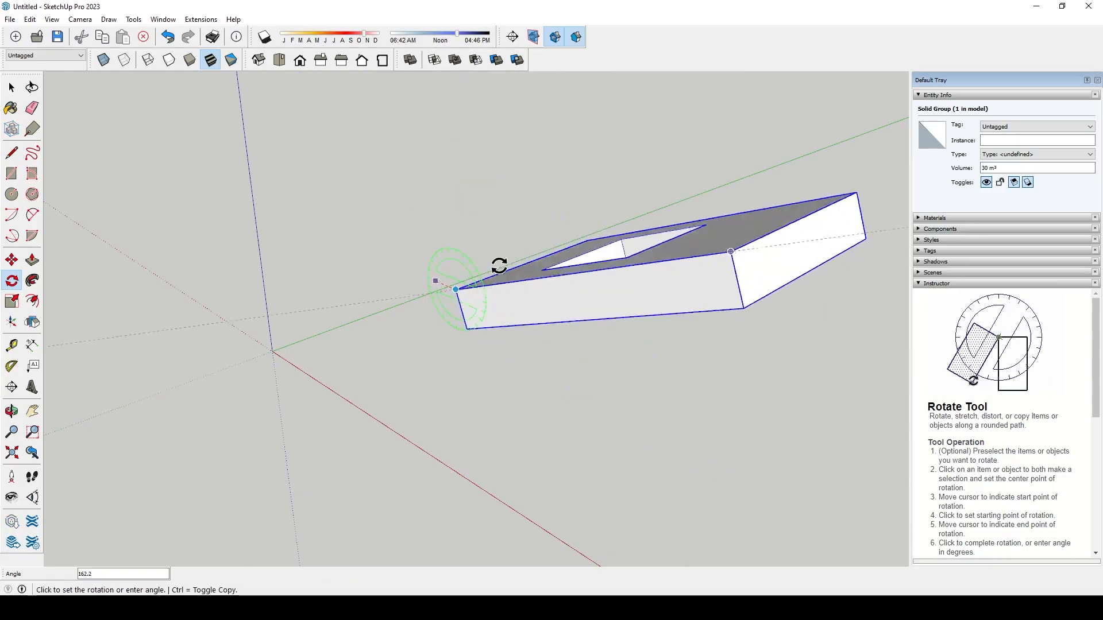
pyautogui.press('Escape')
pyautogui.press('Escape')
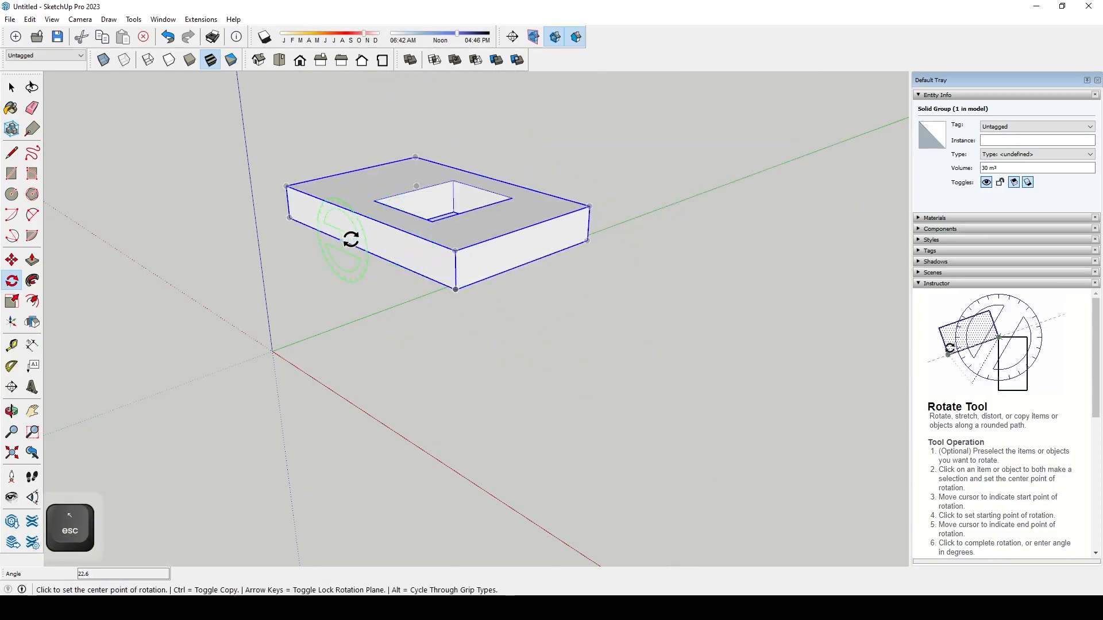
pyautogui.click(456, 289)
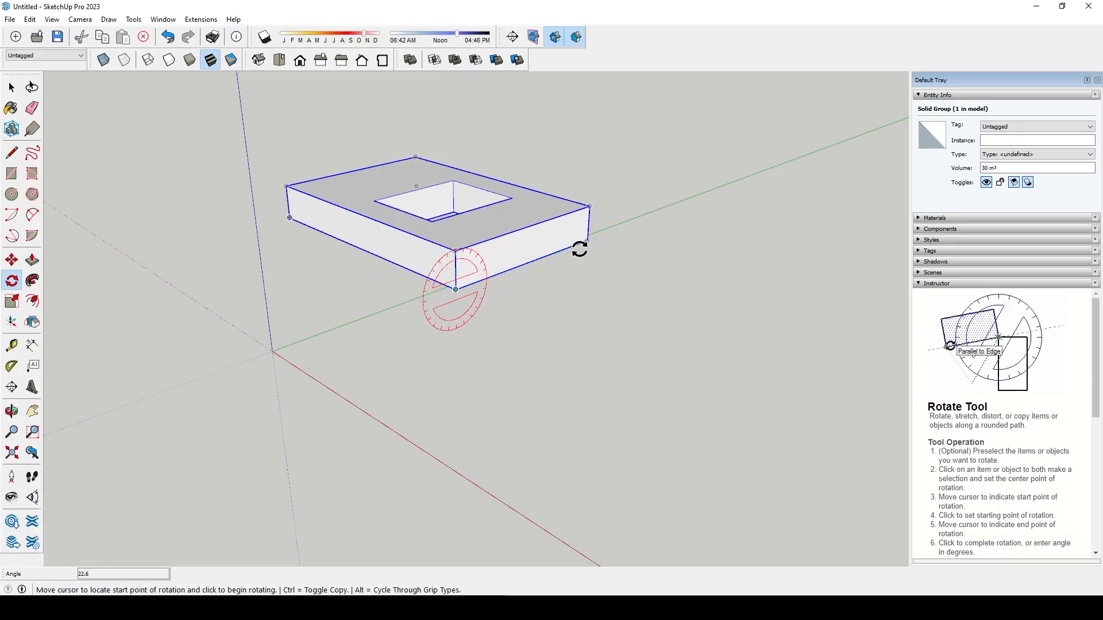
pyautogui.click(579, 248)
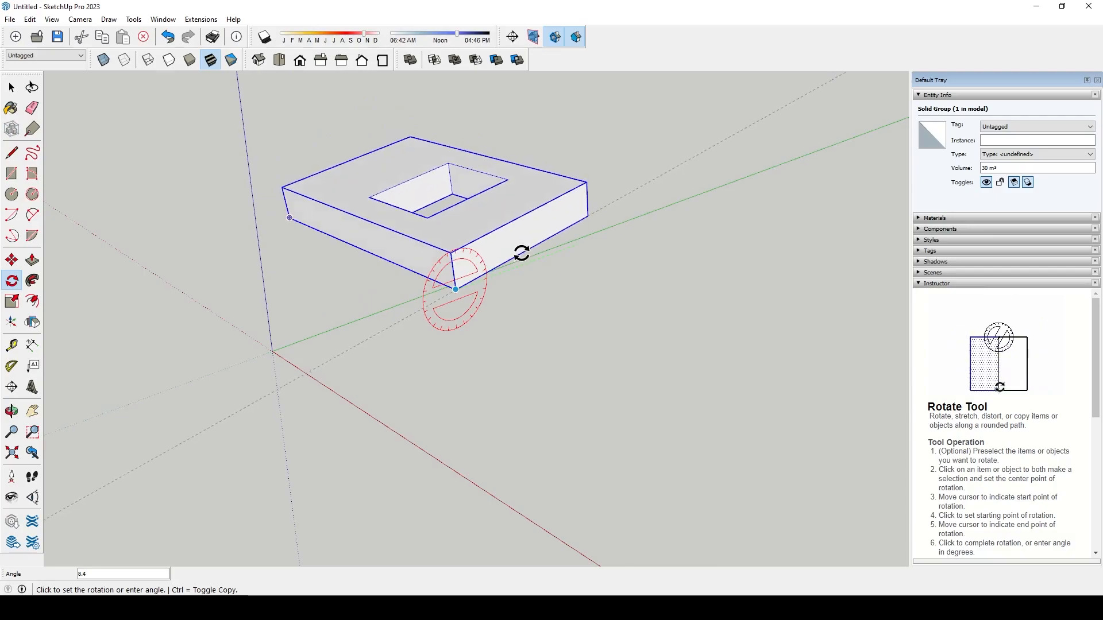
pyautogui.press('Escape')
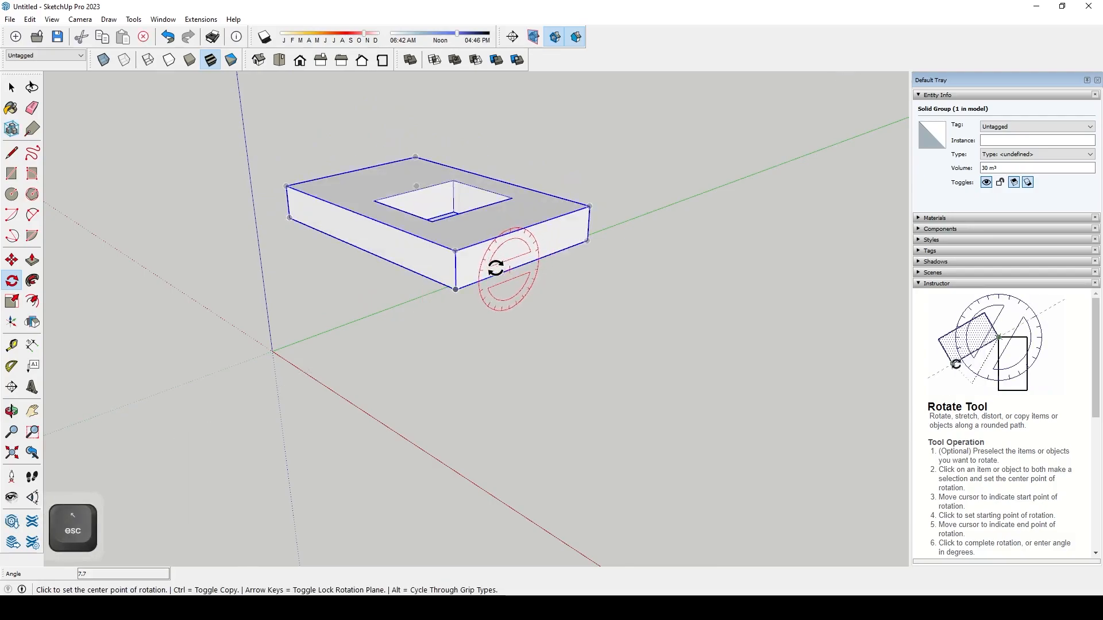
pyautogui.press('Escape')
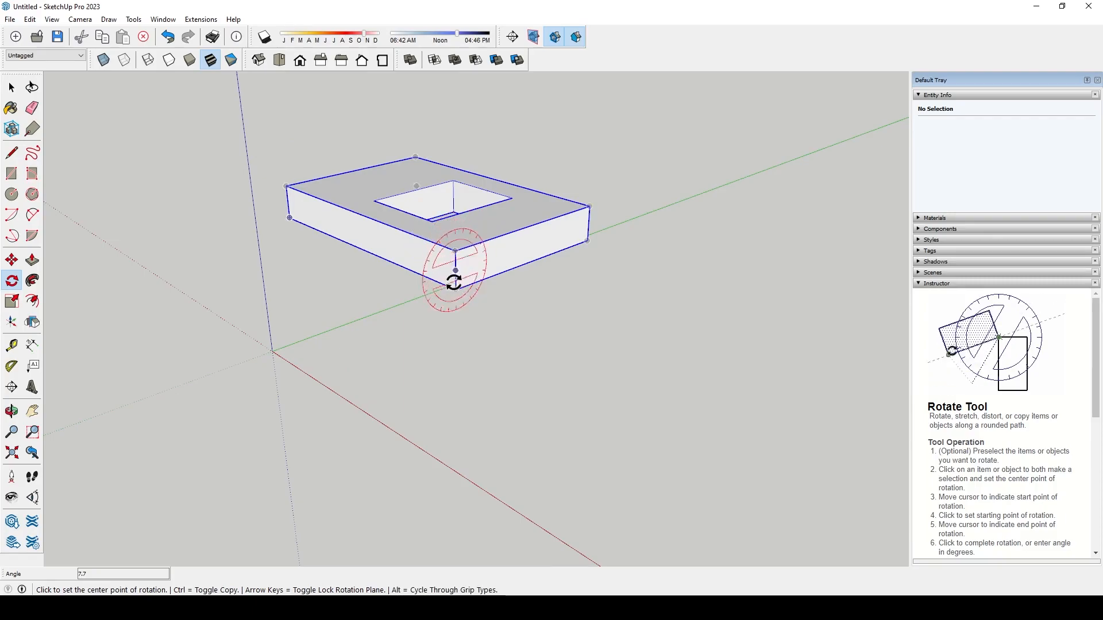
pyautogui.press('Escape')
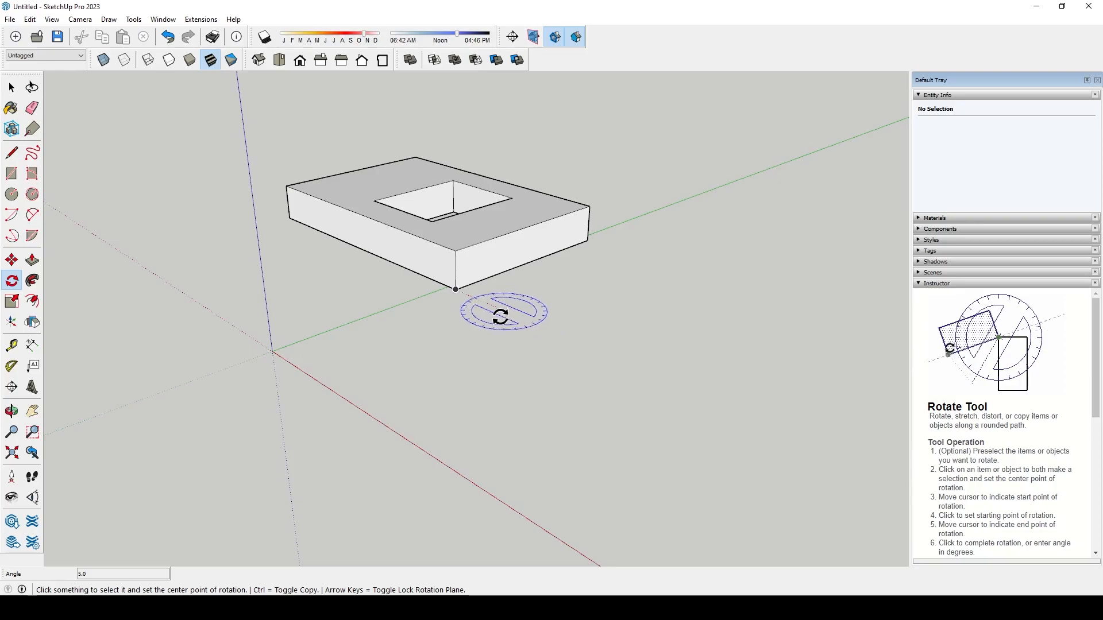
# - Try rotating the box 90° upright around the red axis from its front bottom corner, and undo the rotation
pyautogui.click(456, 290)
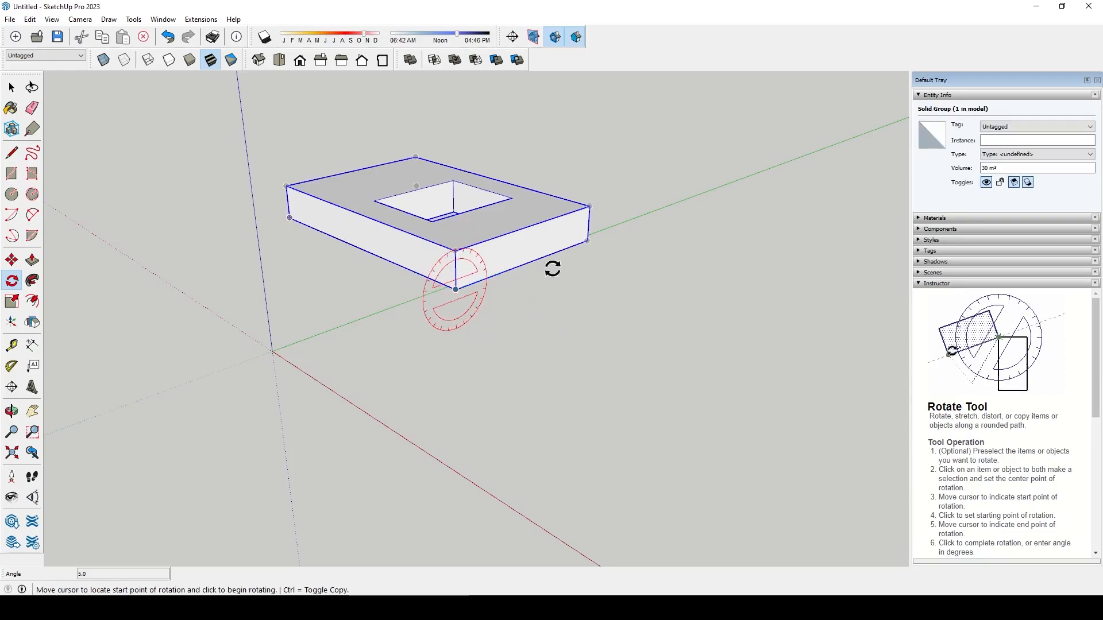
pyautogui.click(587, 240)
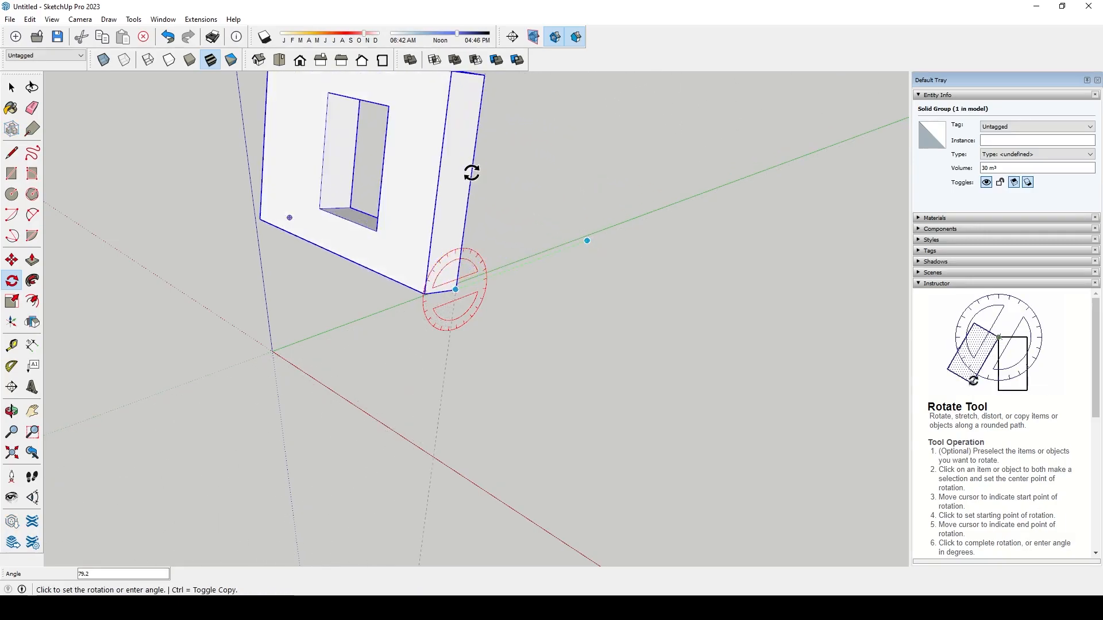
pyautogui.write('90')
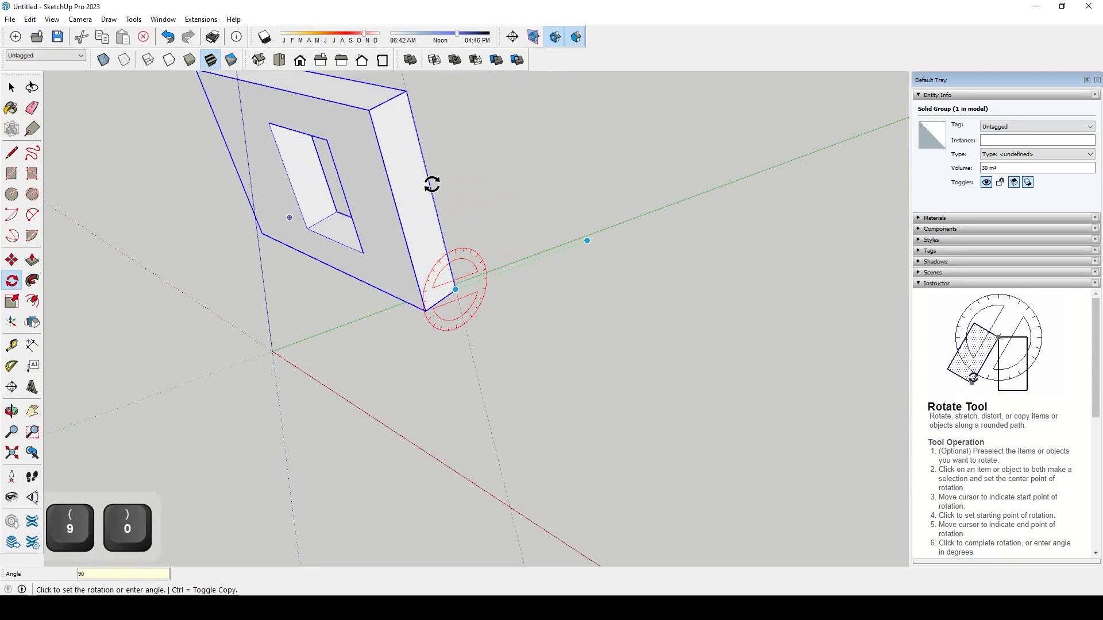
pyautogui.press('Return')
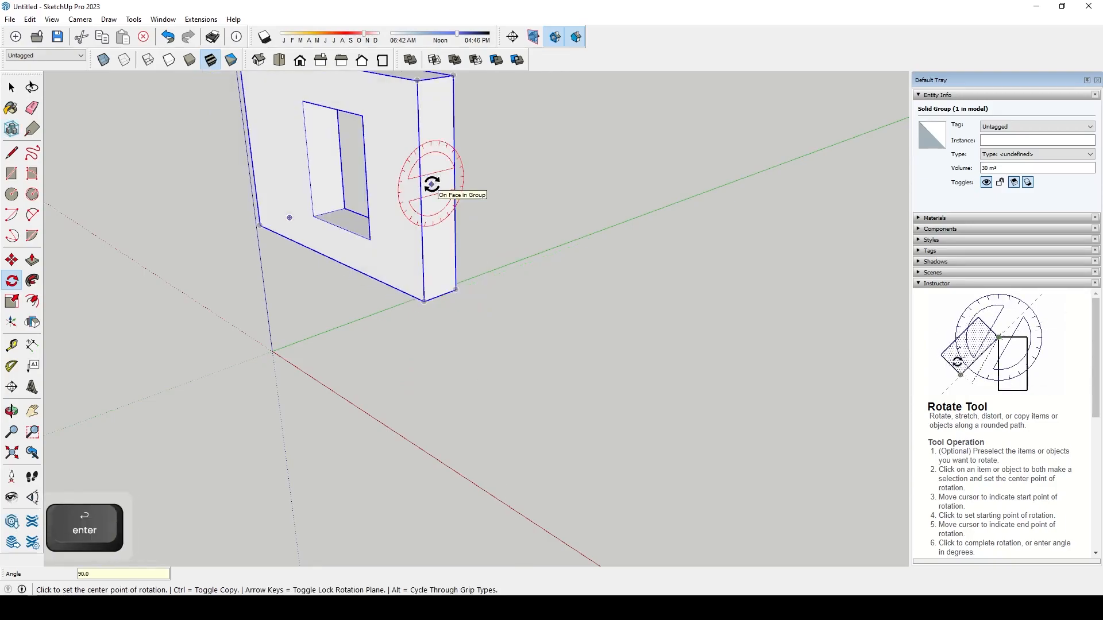
pyautogui.moveTo(432, 325); pyautogui.dragTo(635, 269, button='middle')
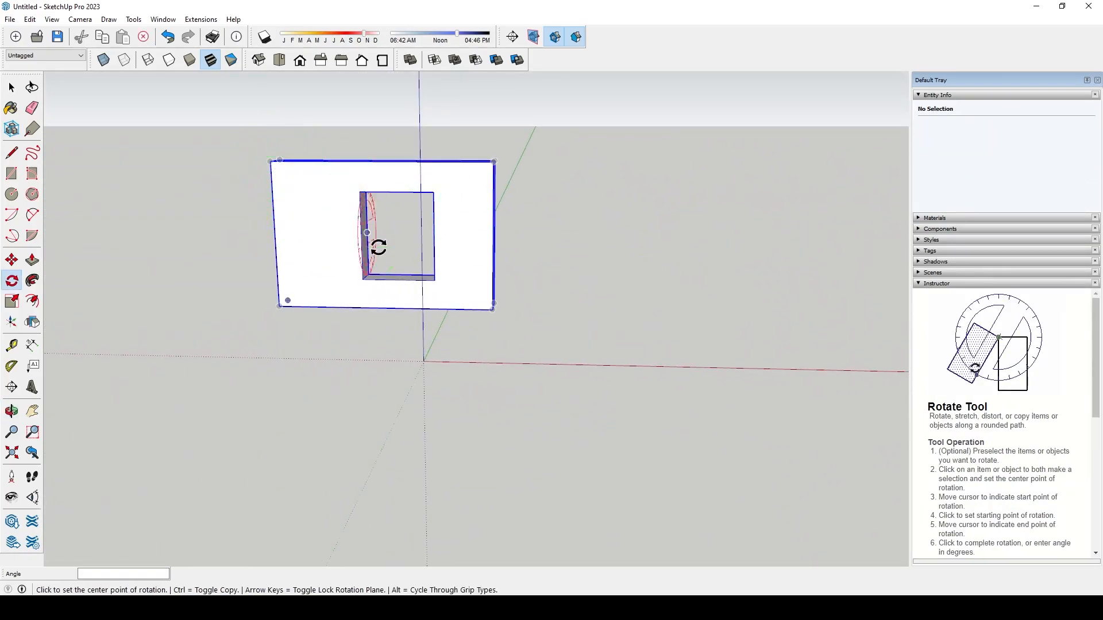
pyautogui.moveTo(478, 316); pyautogui.dragTo(189, 293, button='middle')
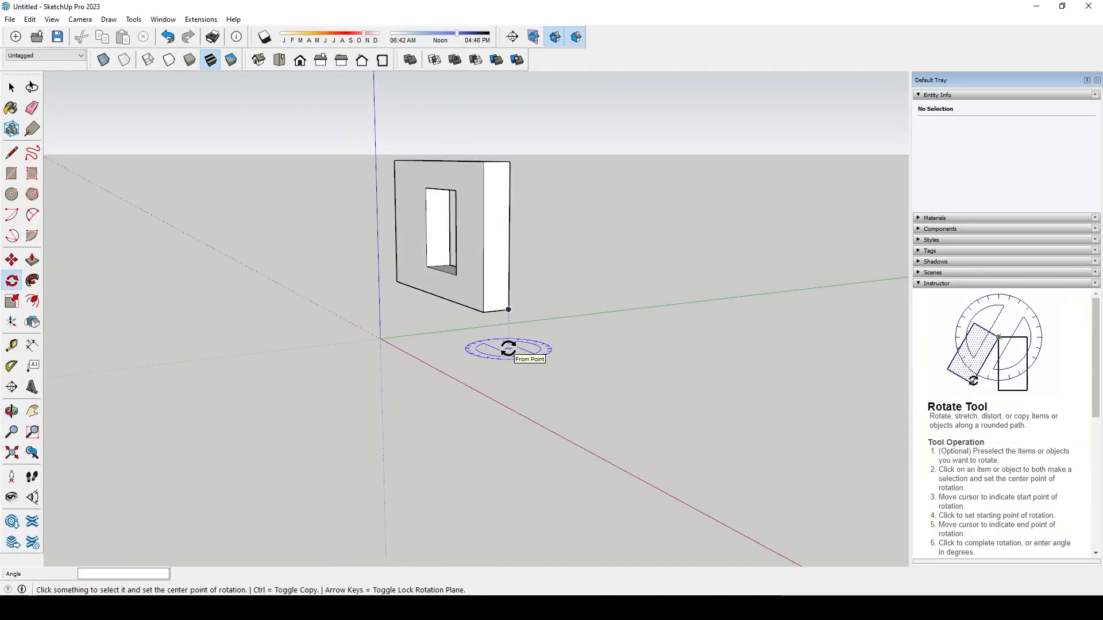
pyautogui.hotkey('ctrl', 'z')
pyautogui.hotkey('ctrl', 'z')
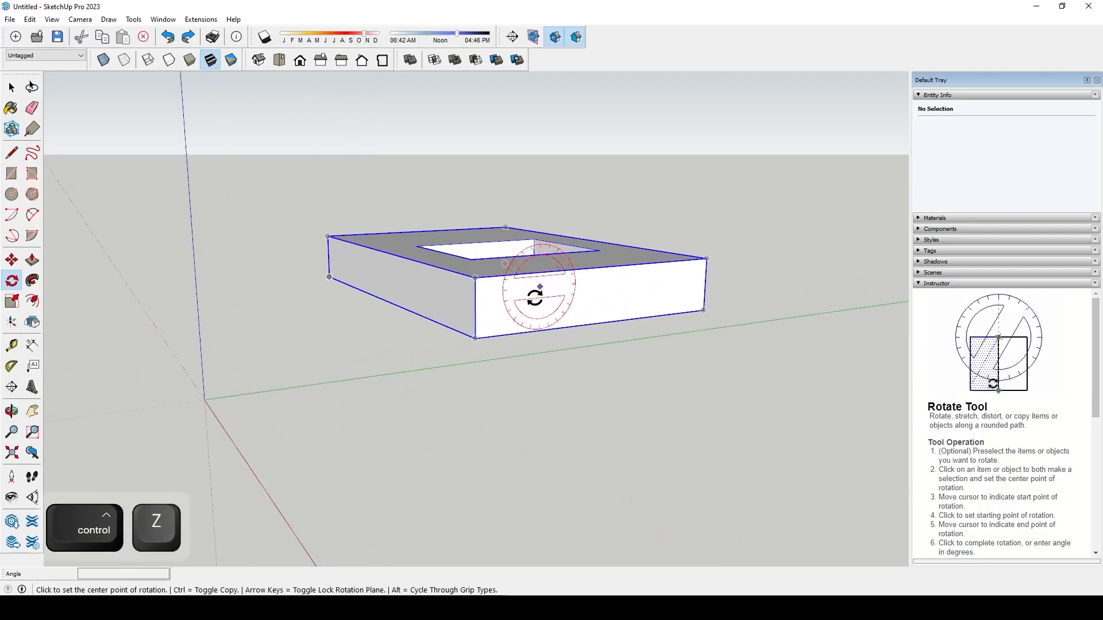
pyautogui.hotkey('ctrl', 'z')
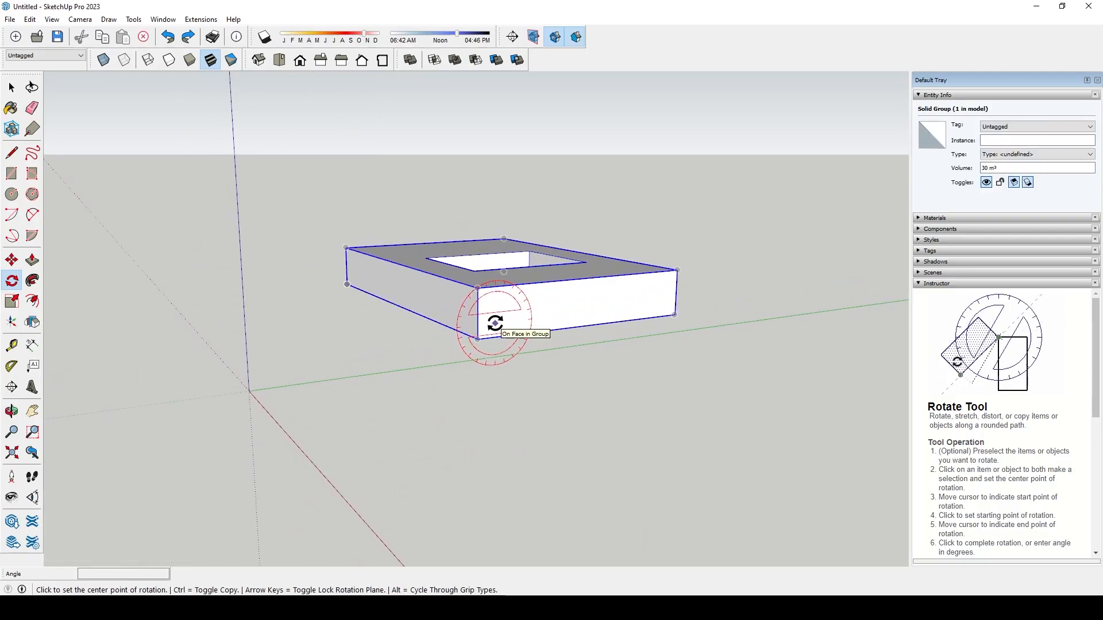
# - Make a rotated copy of the box at 90° around the red axis, pivoting on its front bottom corner
pyautogui.click(477, 339)
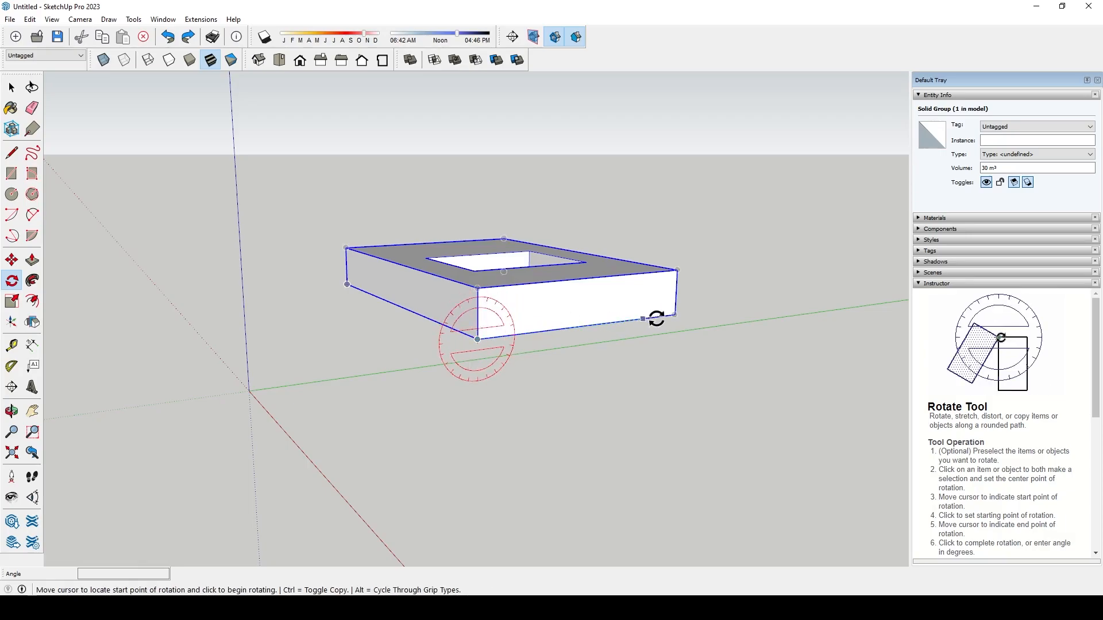
pyautogui.click(674, 317)
pyautogui.press('ctrl')
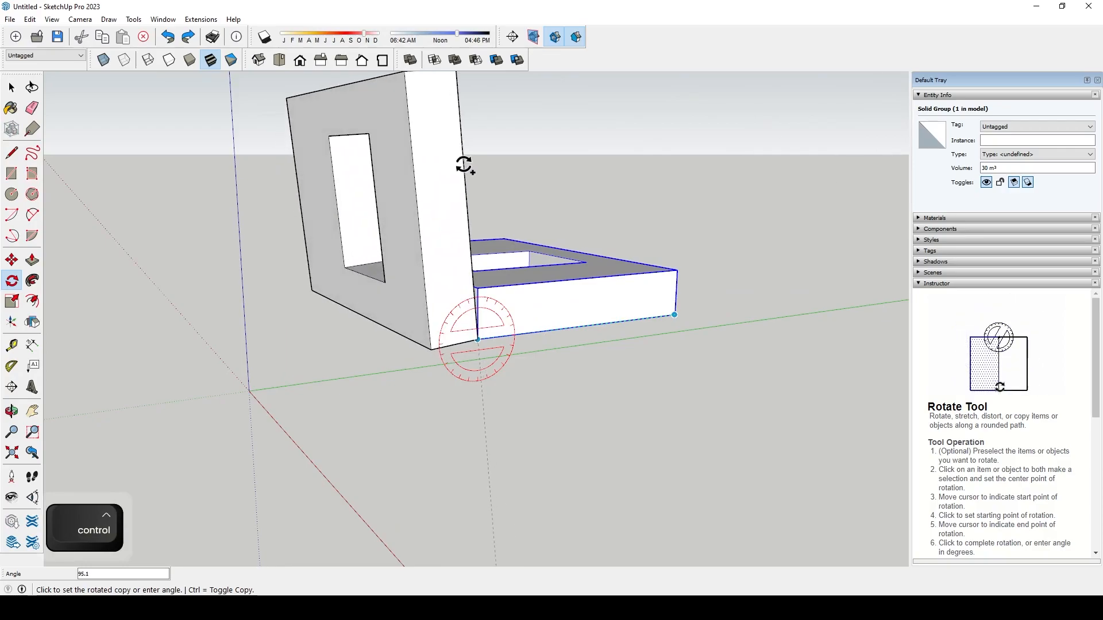
pyautogui.write('90')
pyautogui.press('Return')
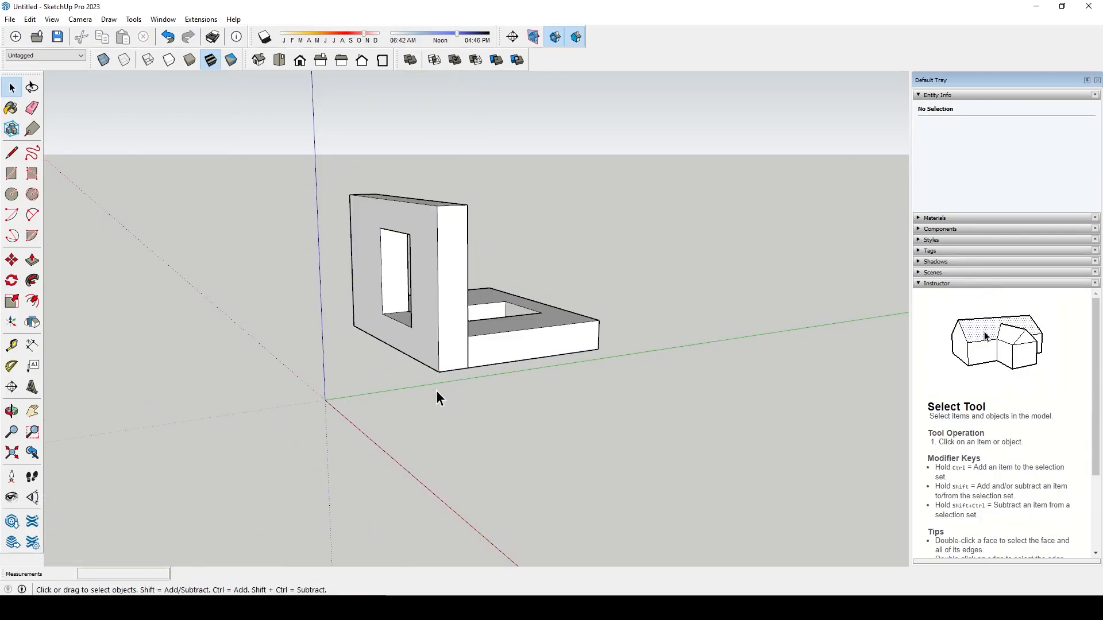
# - Try drawing a rectangle on the ground across the red axis beside the boxes, and undo it
pyautogui.moveTo(425, 412); pyautogui.dragTo(499, 402, button='middle')
pyautogui.scroll(2, 499, 402)
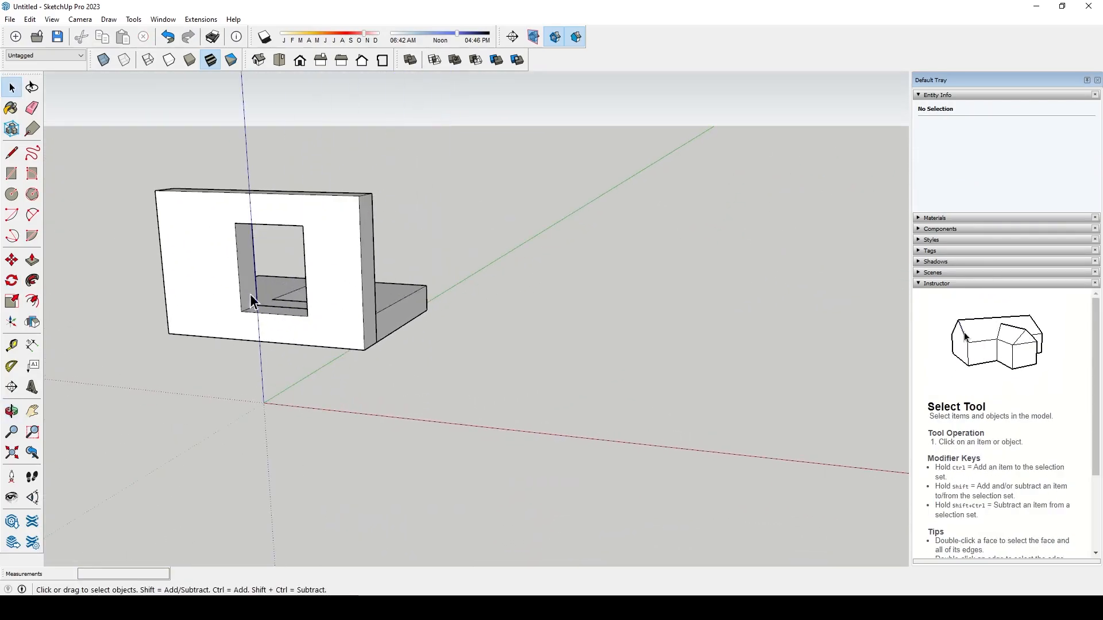
pyautogui.click(12, 176)
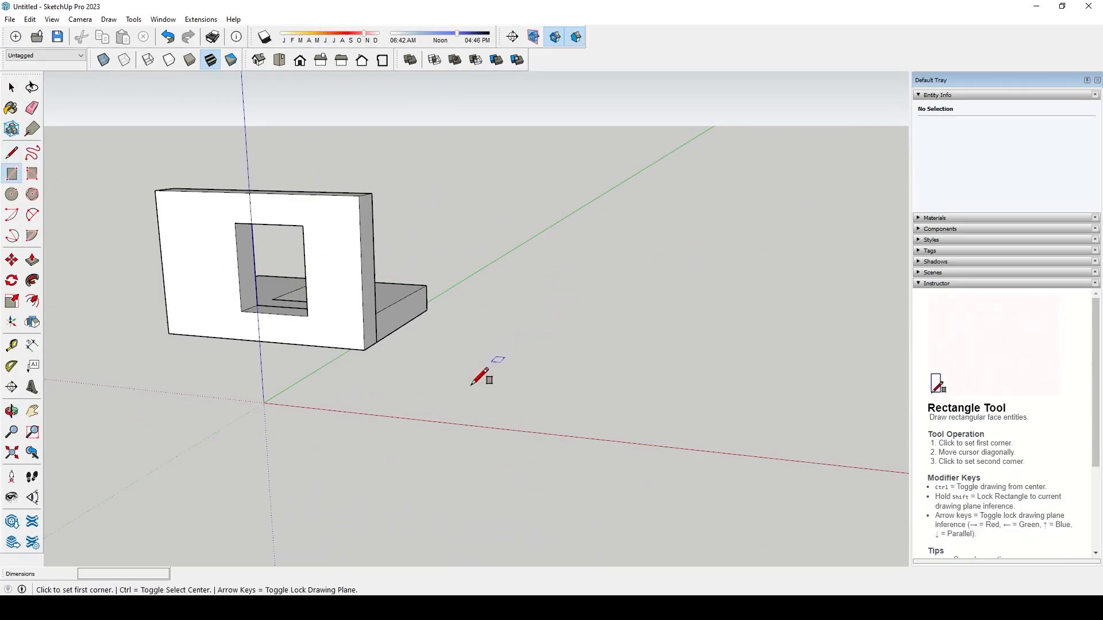
pyautogui.click(486, 353)
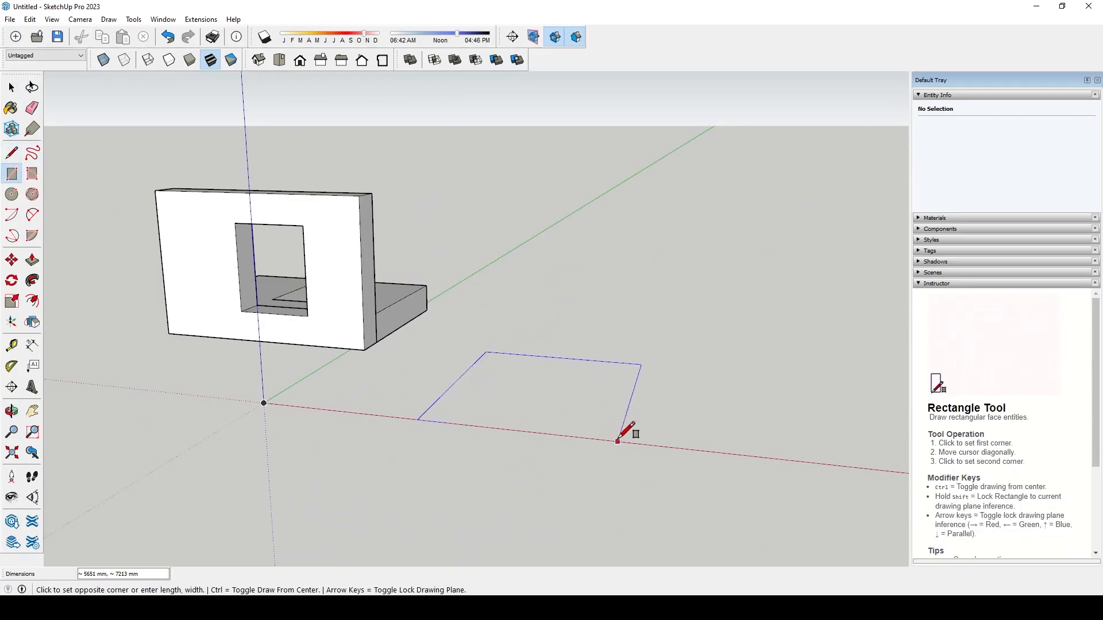
pyautogui.click(609, 472)
pyautogui.click(619, 421)
pyautogui.press('Escape')
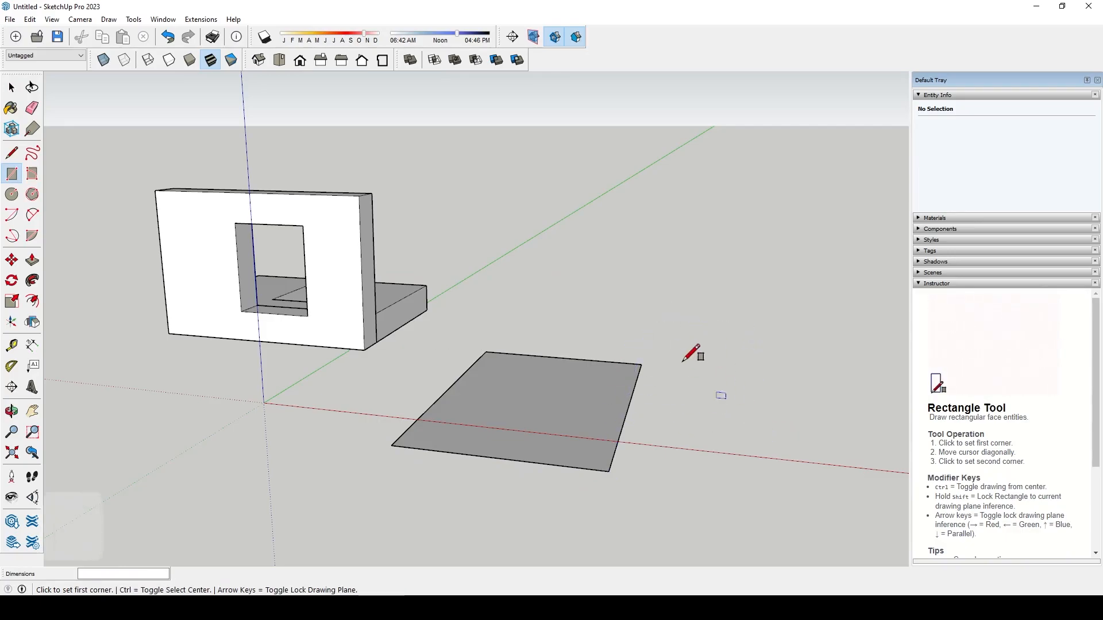
pyautogui.hotkey('ctrl', 'z')
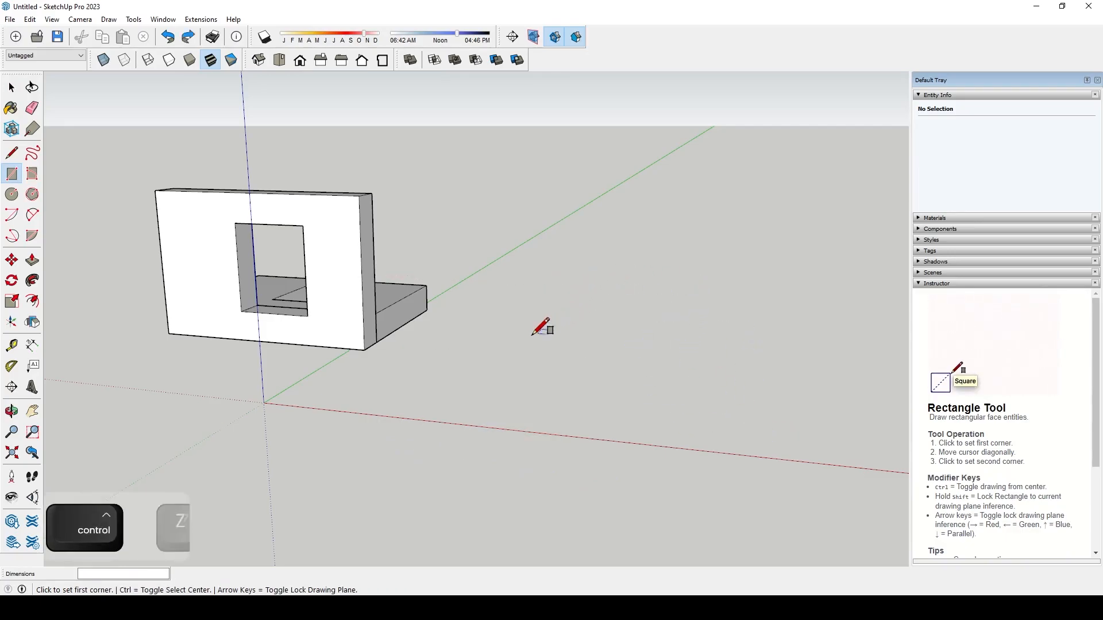
pyautogui.click(429, 419)
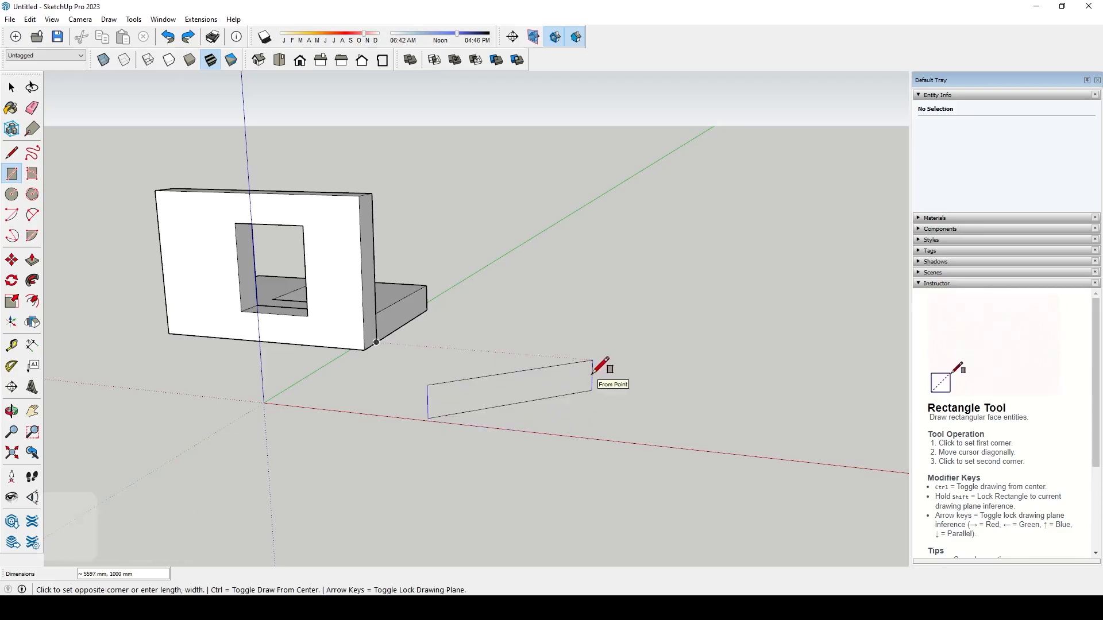
pyautogui.write('10')
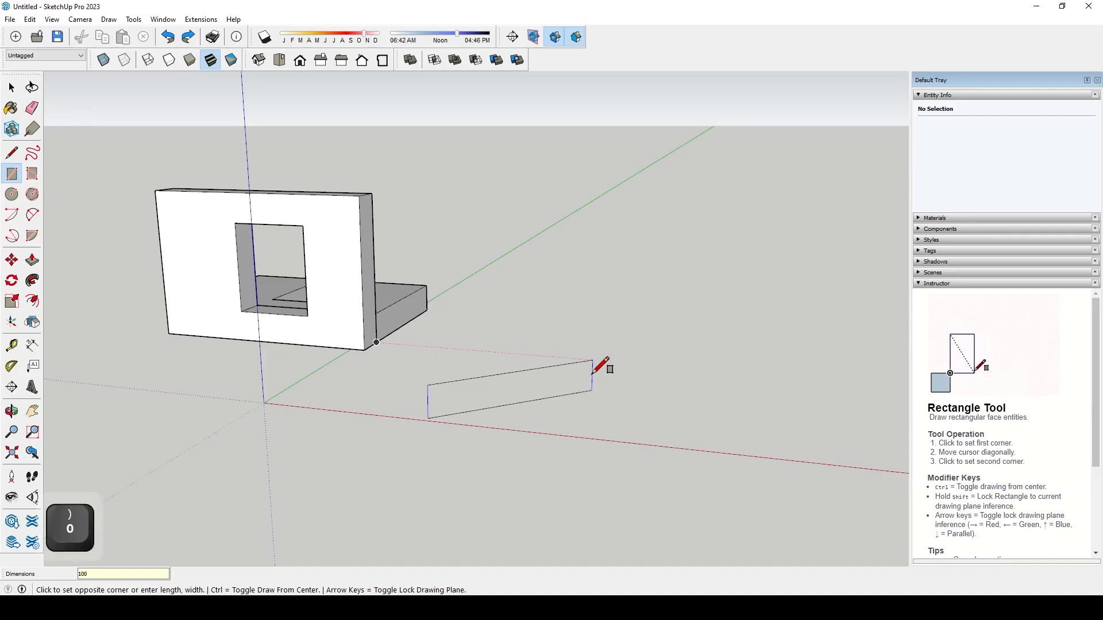
pyautogui.press('Escape')
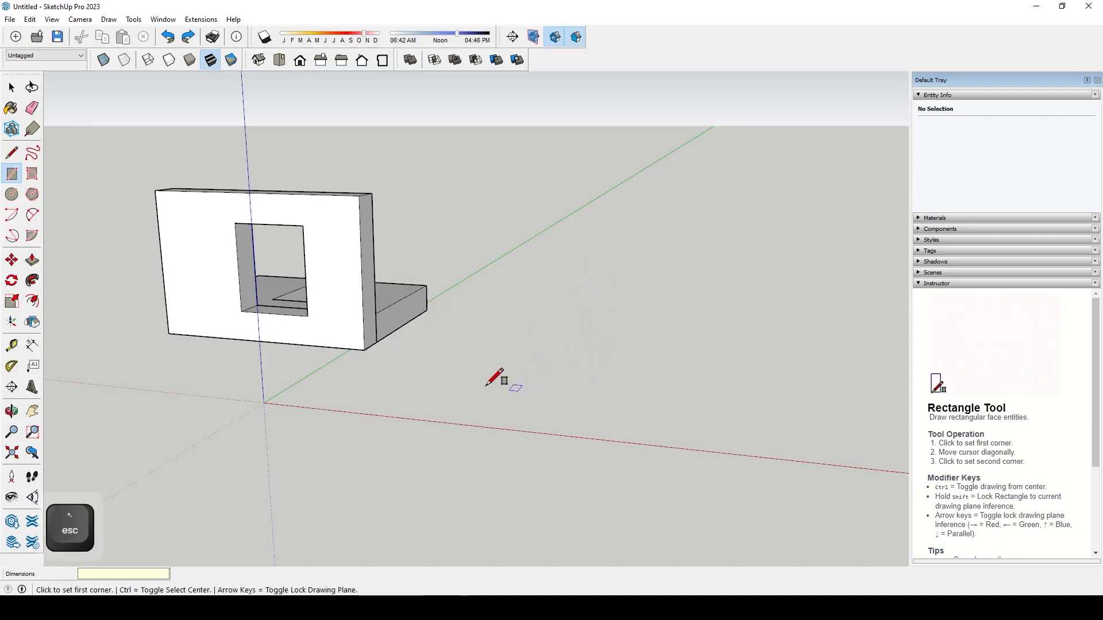
# - Try drawing an upright rectangle about 6000 by 1000 mm beside the boxes, and undo it
pyautogui.click(443, 411)
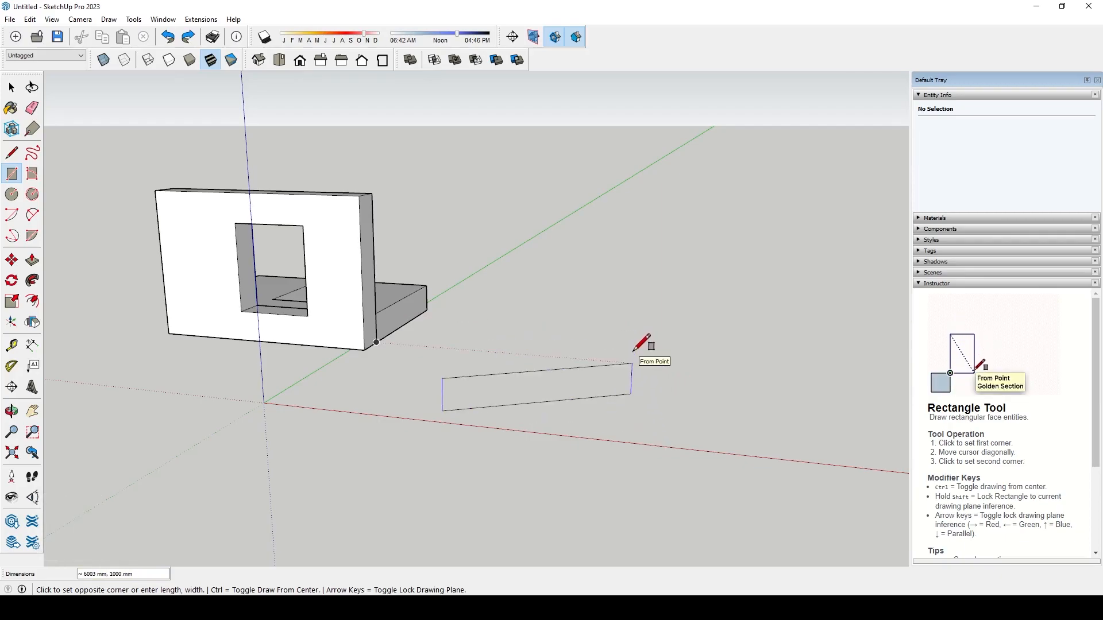
pyautogui.click(634, 349)
pyautogui.press('o')
pyautogui.moveTo(687, 360); pyautogui.dragTo(605, 394)
pyautogui.press('r')
pyautogui.hotkey('ctrl', 'z')
# - Draw a 1000 by 5000 mm rectangle on the ground beside the red axis, in front of the boxes
pyautogui.click(422, 414)
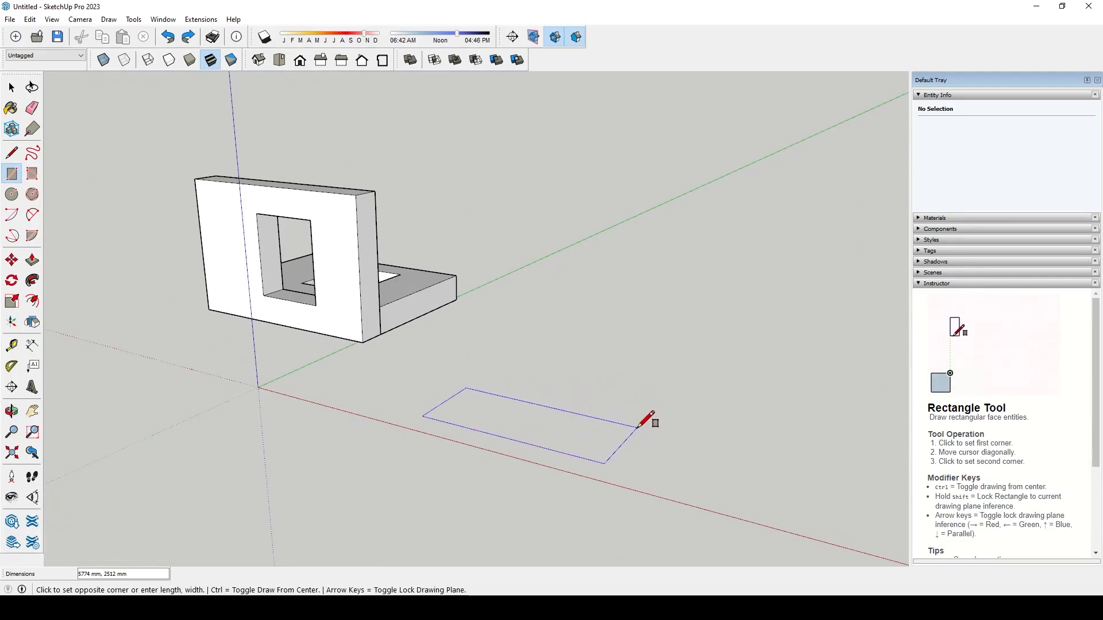
pyautogui.write('1000')
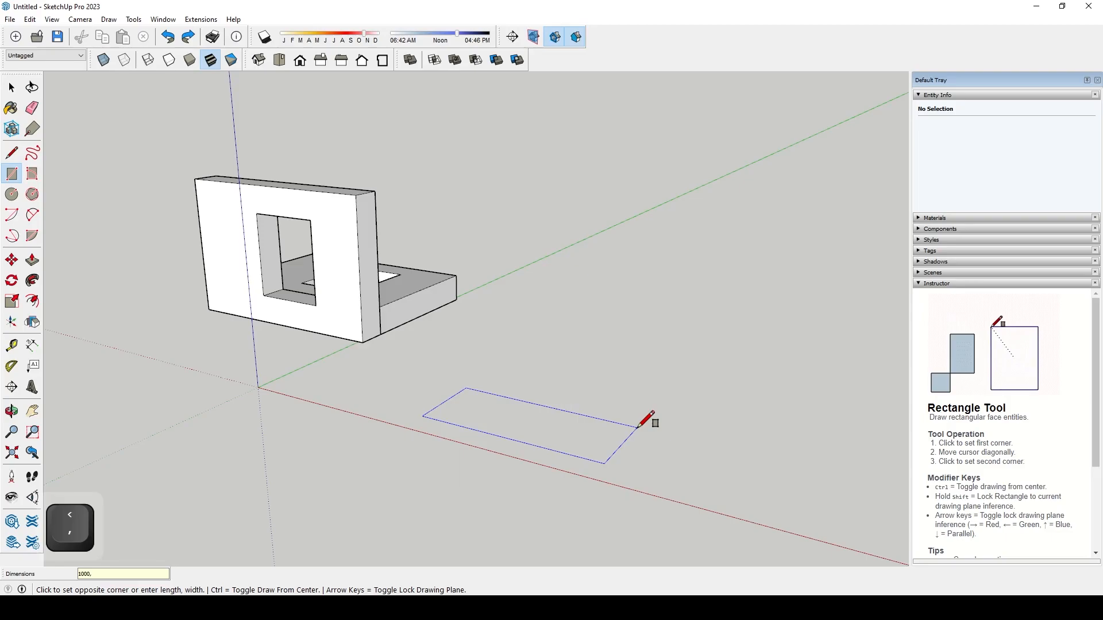
pyautogui.write(',50')
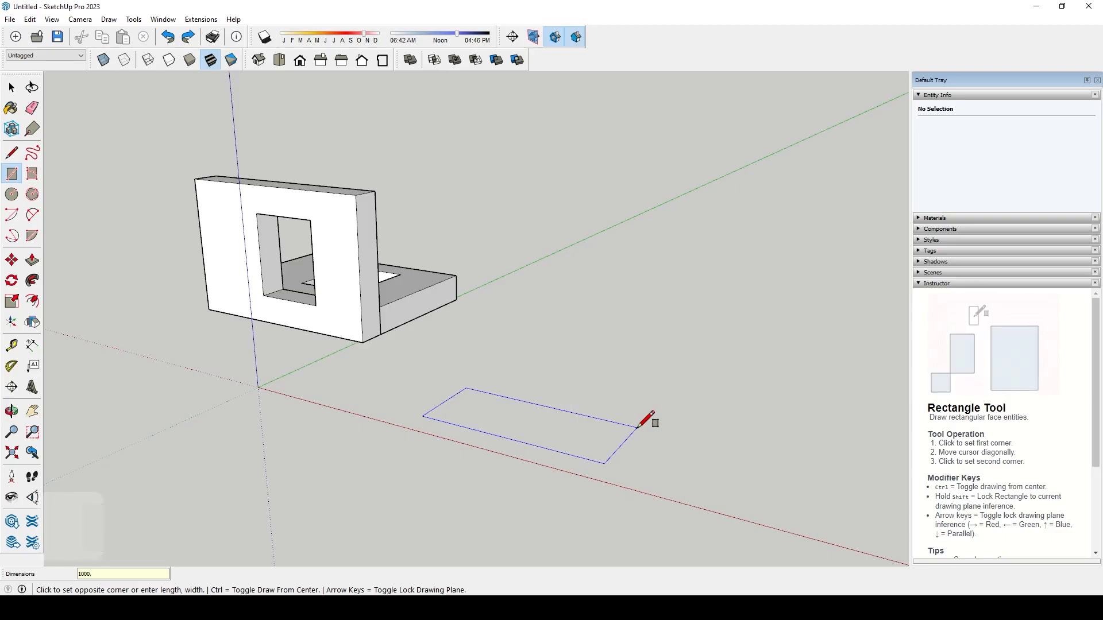
pyautogui.press('Return')
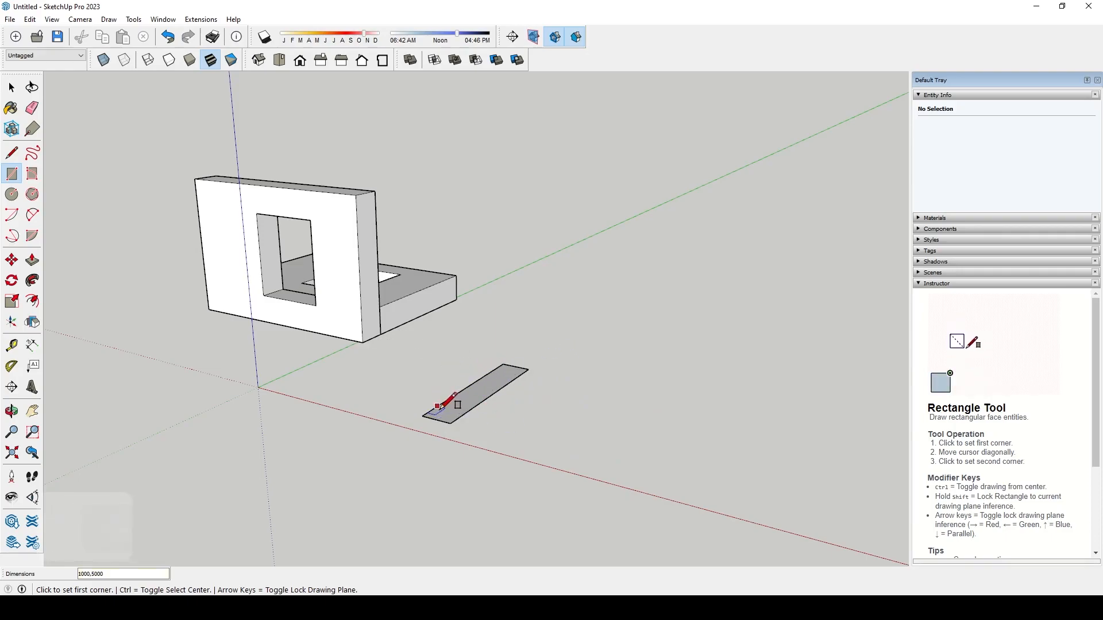
pyautogui.press('p')
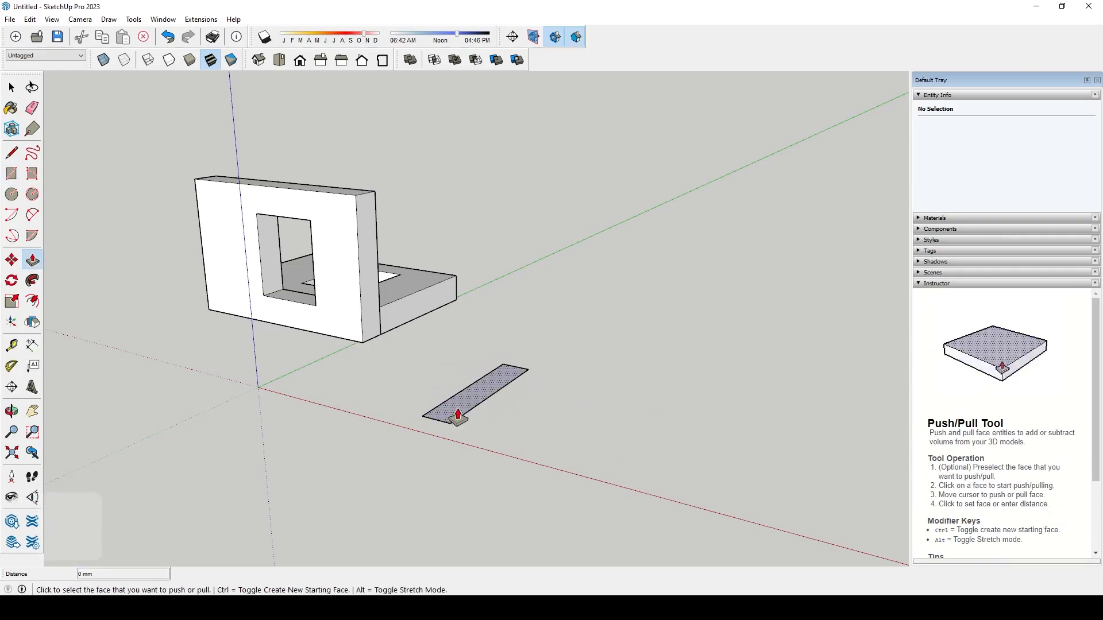
pyautogui.click(455, 412)
pyautogui.press('Escape')
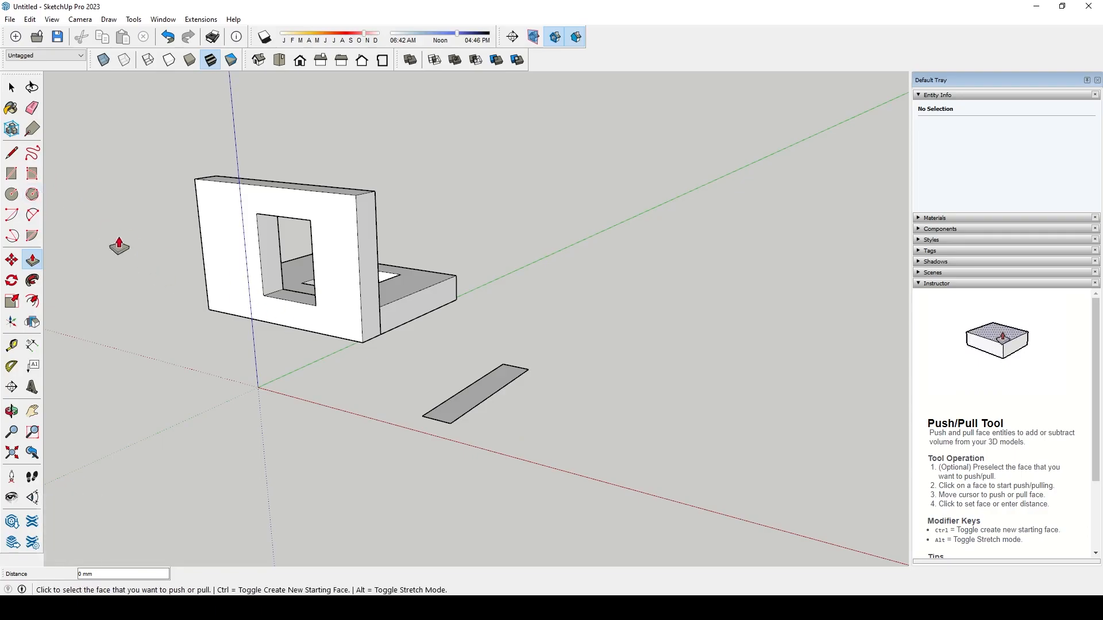
# - Draw three more ground rectangles partly overlapping the narrow one, including one about 3793 by 1749 mm and one about 2806 by 2581 mm
pyautogui.click(12, 174)
pyautogui.click(486, 347)
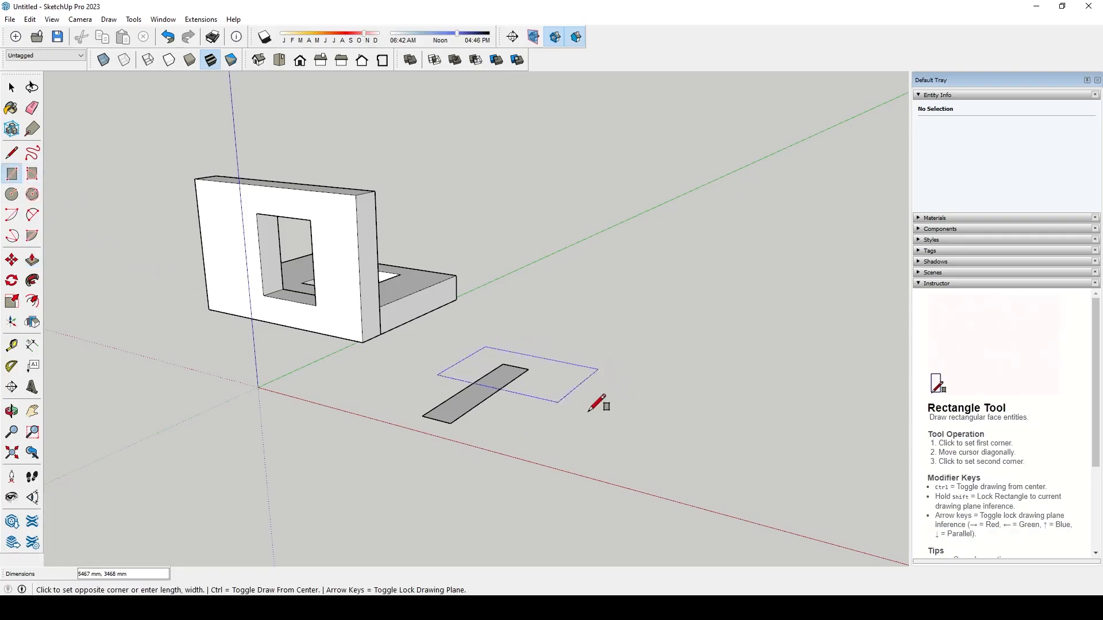
pyautogui.click(595, 409)
pyautogui.click(498, 419)
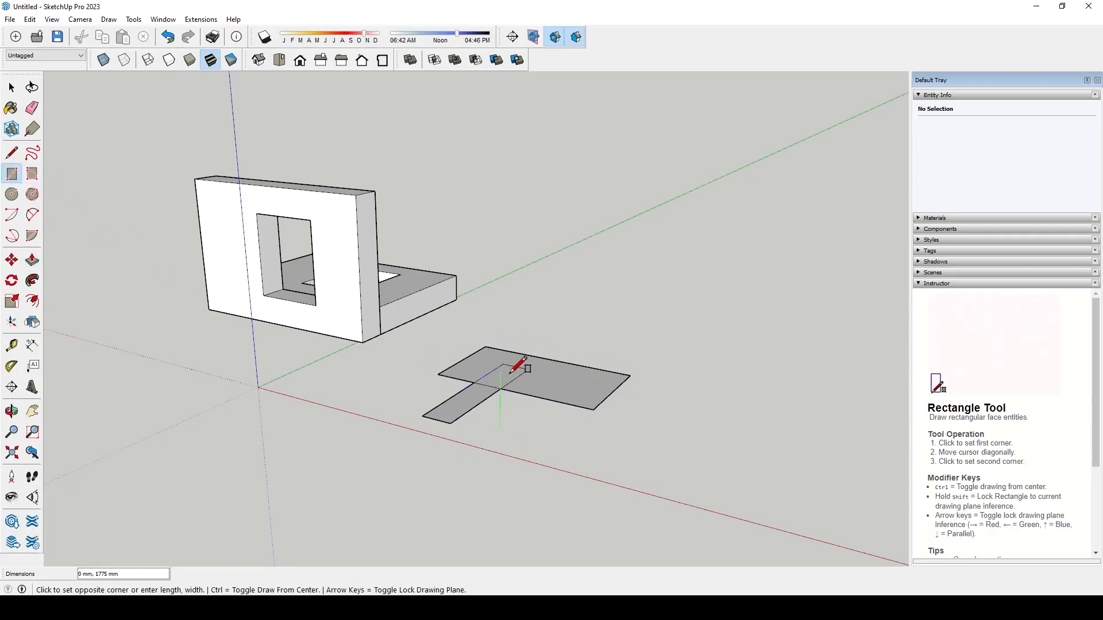
pyautogui.scroll(2, 520, 375)
pyautogui.click(518, 377)
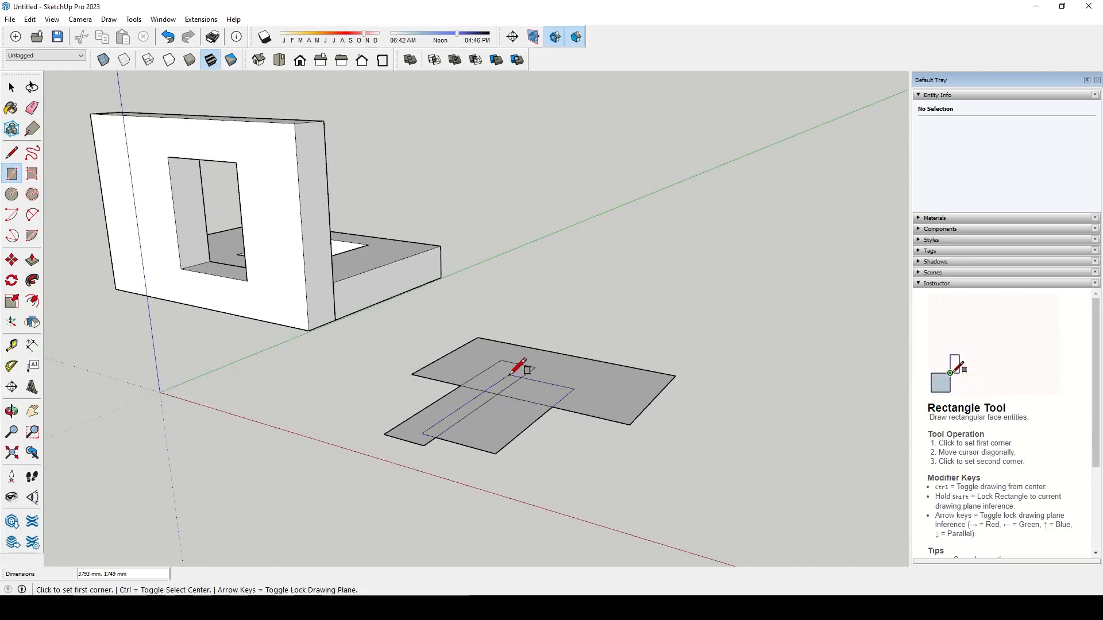
pyautogui.click(611, 468)
pyautogui.click(554, 394)
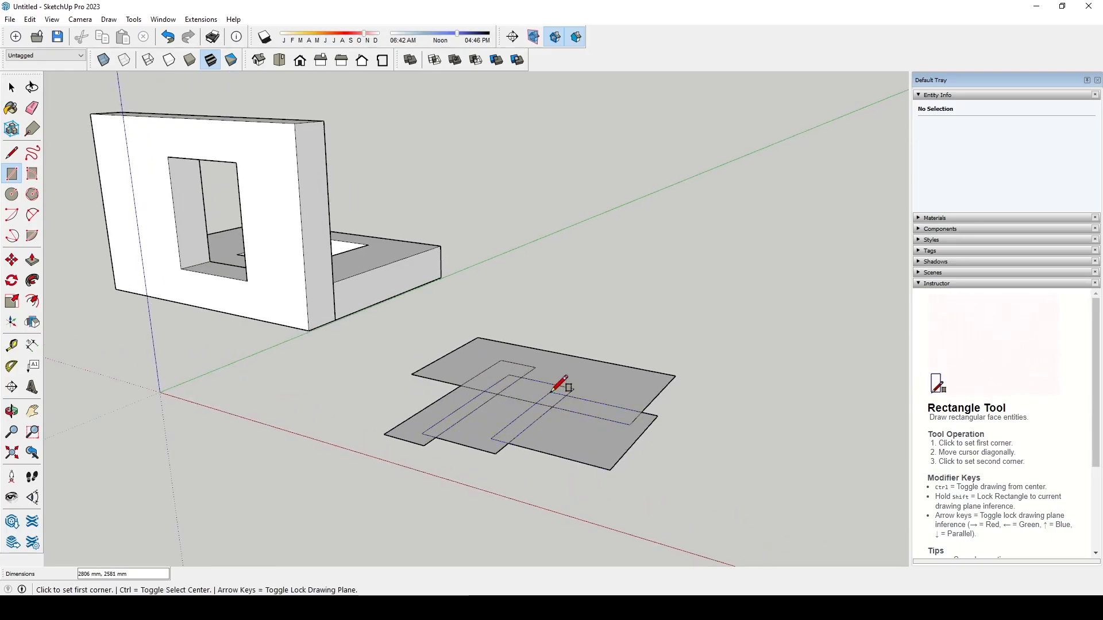
pyautogui.press('Escape')
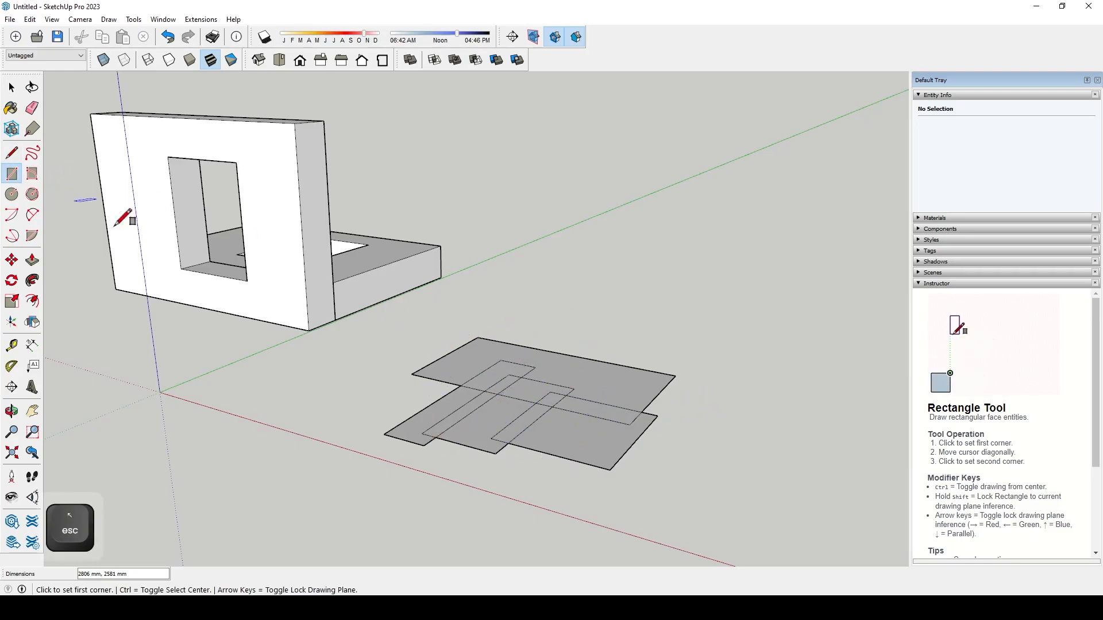
pyautogui.press('p')
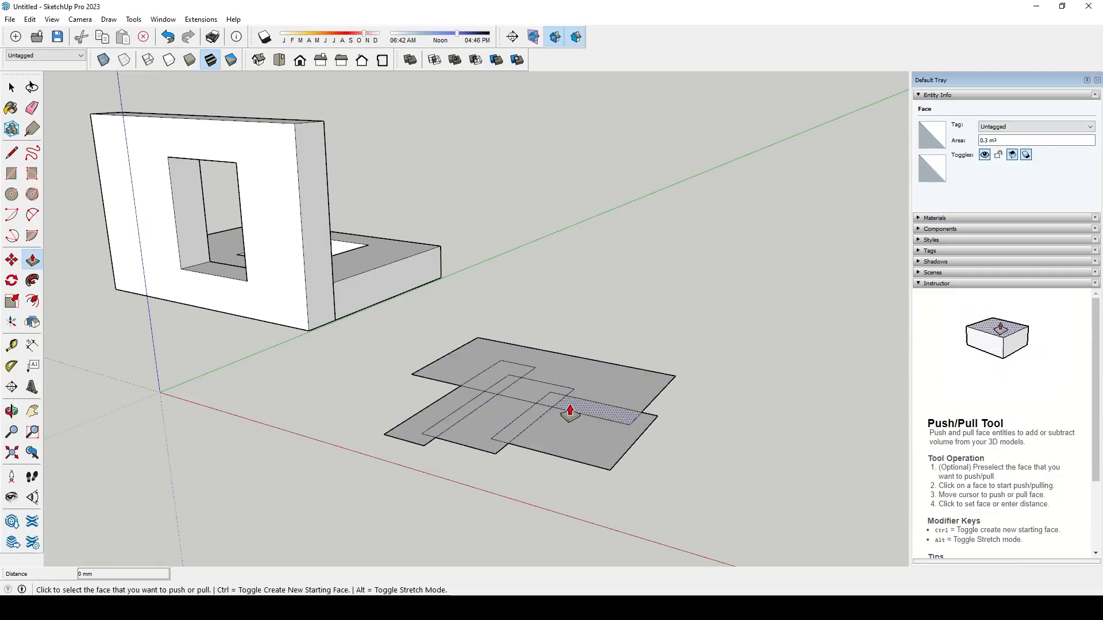
pyautogui.click(554, 401)
pyautogui.press('Escape')
pyautogui.click(513, 379)
pyautogui.press('Escape')
pyautogui.click(602, 423)
pyautogui.press('Escape')
# - Erase all the inner edges of the overlapping rectangles to merge them into one face with a stepped outline
pyautogui.moveTo(606, 322); pyautogui.dragTo(647, 440, button='middle')
pyautogui.scroll(3, 584, 418)
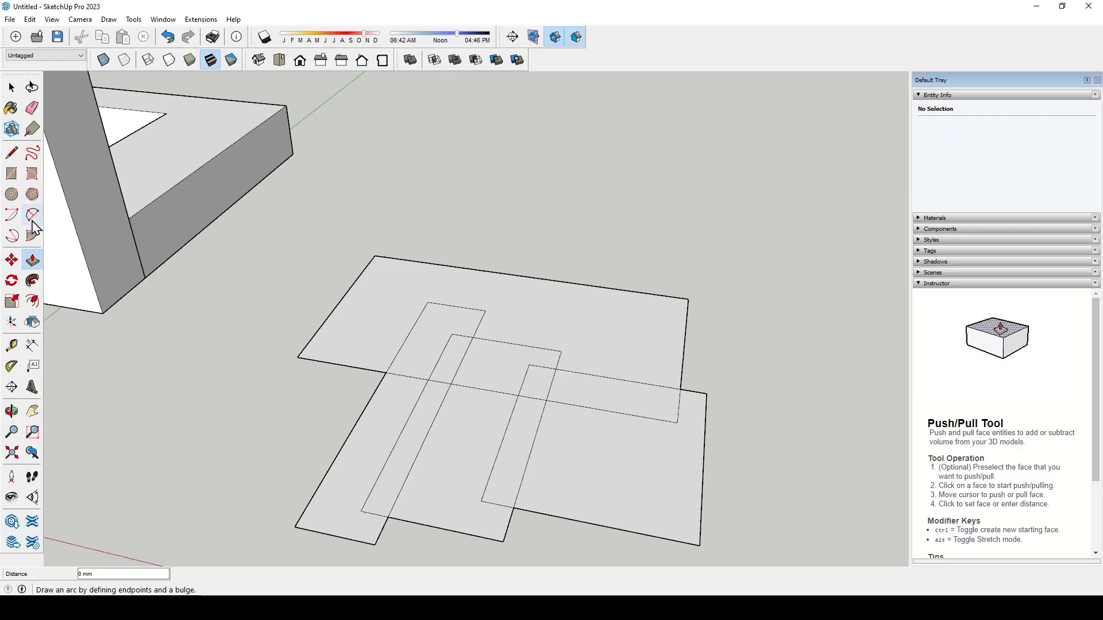
pyautogui.press('e')
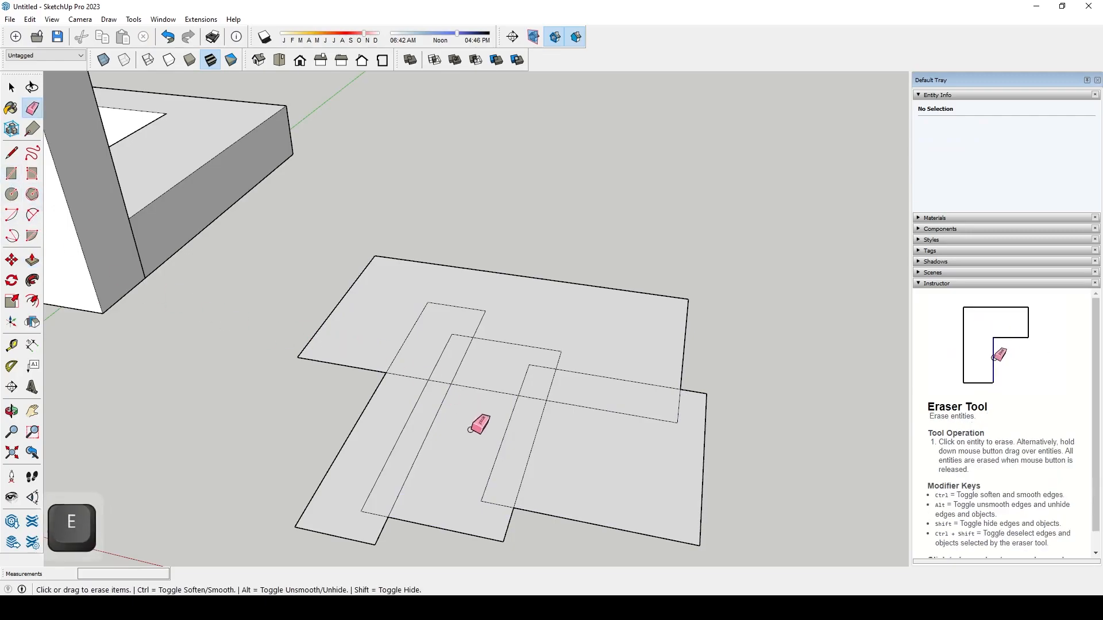
pyautogui.click(451, 383)
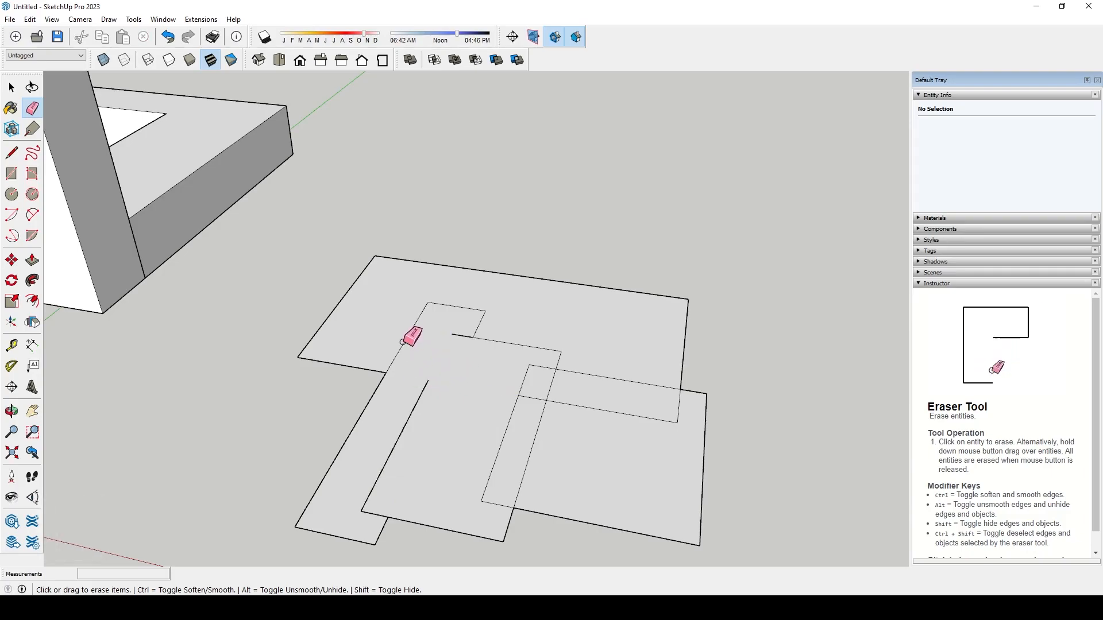
pyautogui.moveTo(537, 374)
pyautogui.mouseDown()
pyautogui.moveTo(525, 373)
pyautogui.moveTo(530, 403)
pyautogui.mouseUp()
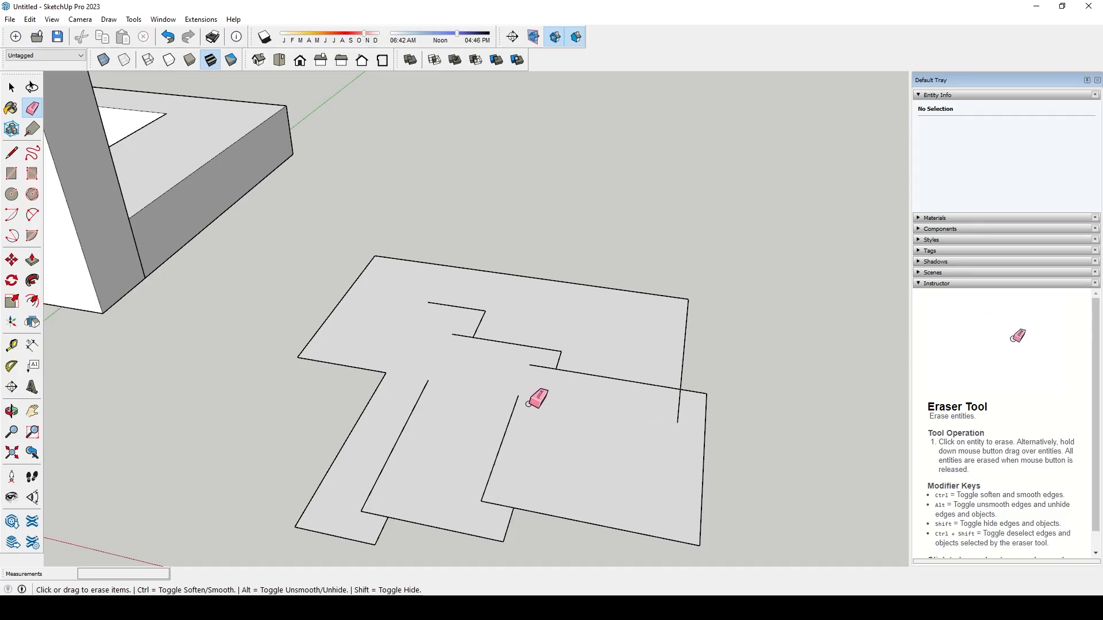
pyautogui.click(512, 412)
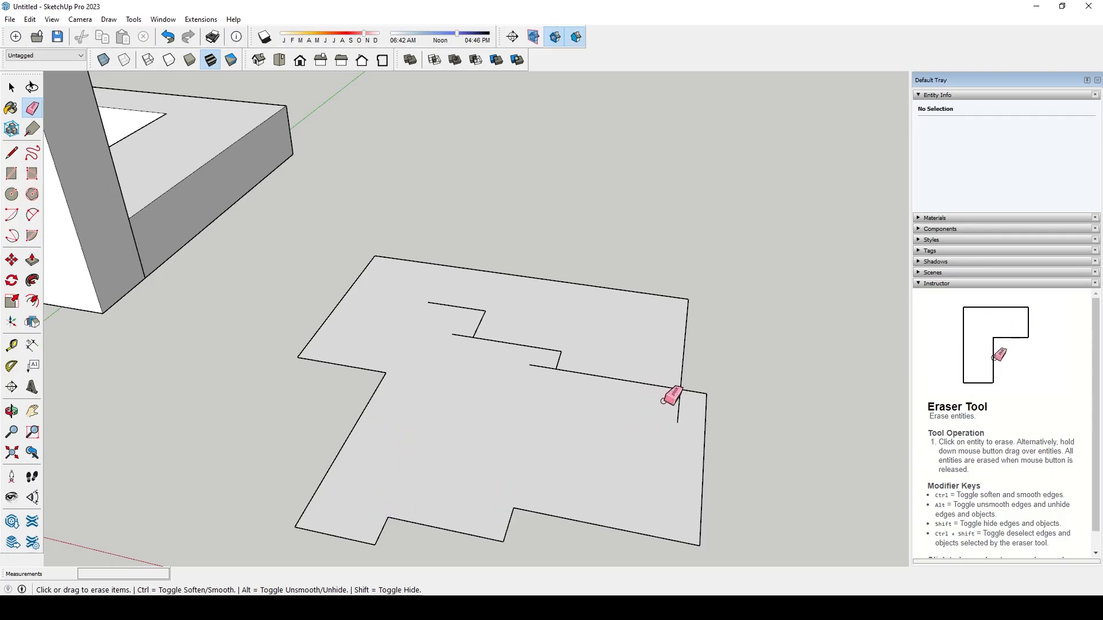
pyautogui.click(649, 384)
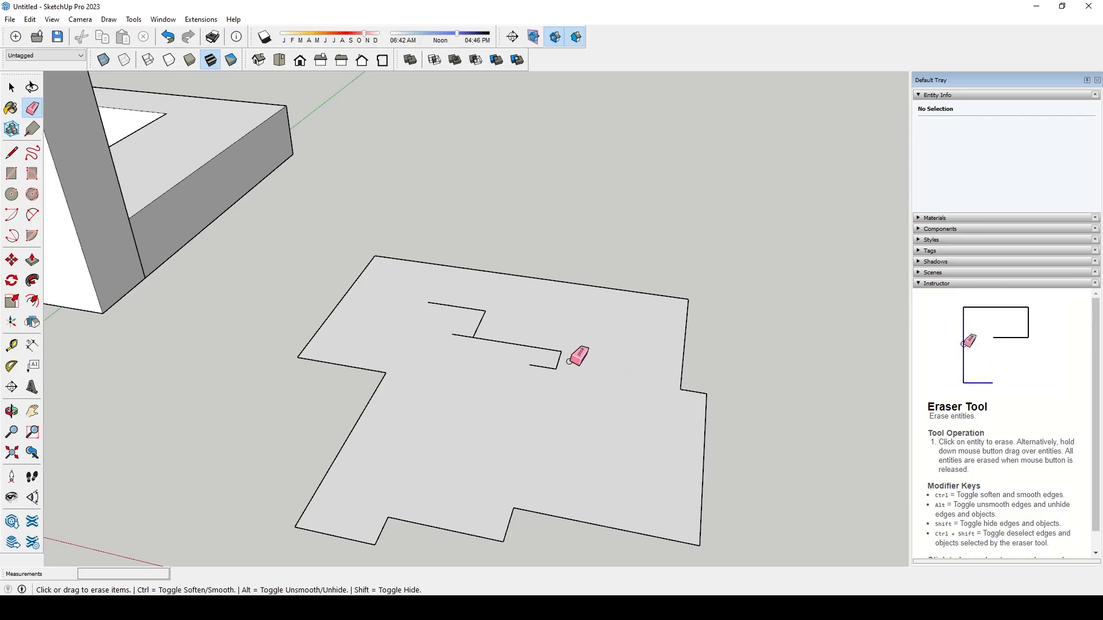
pyautogui.click(527, 346)
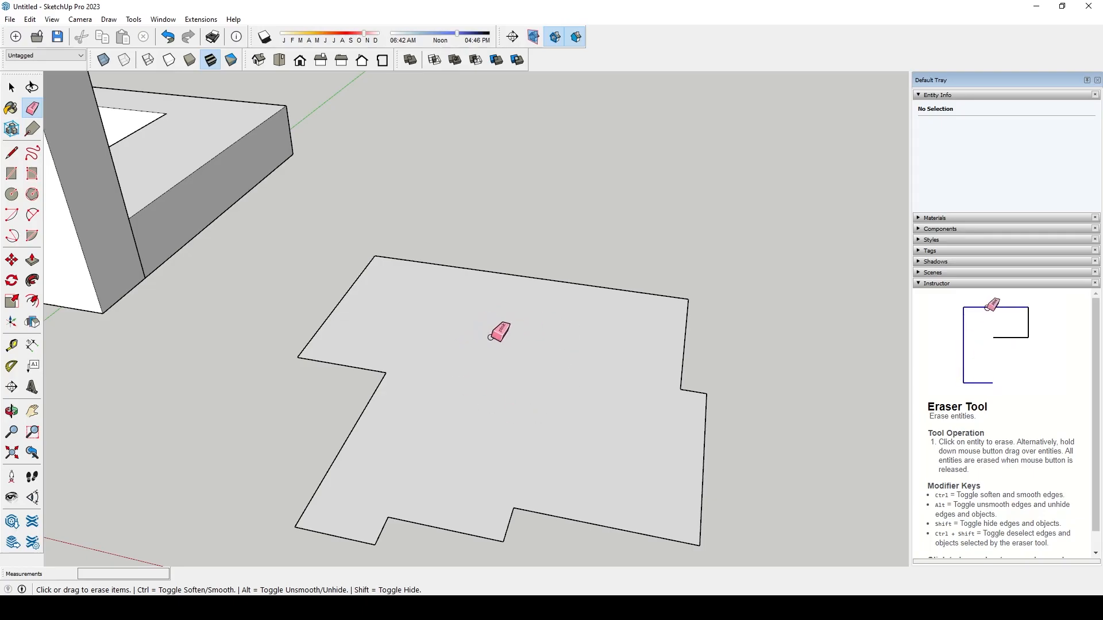
pyautogui.press('p')
pyautogui.click(514, 405)
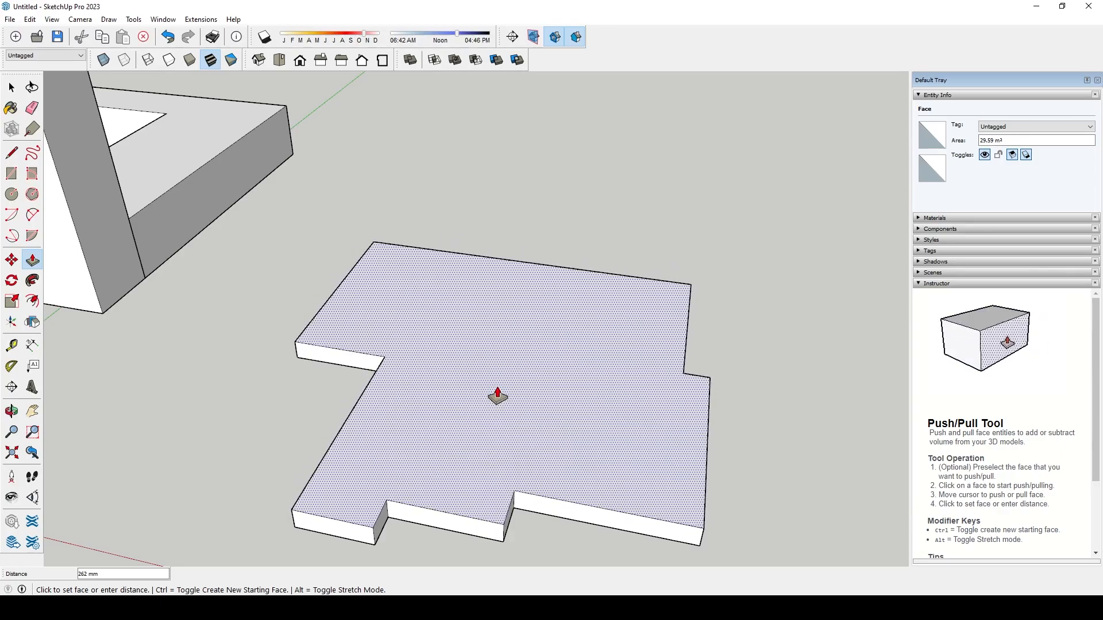
pyautogui.press('Escape')
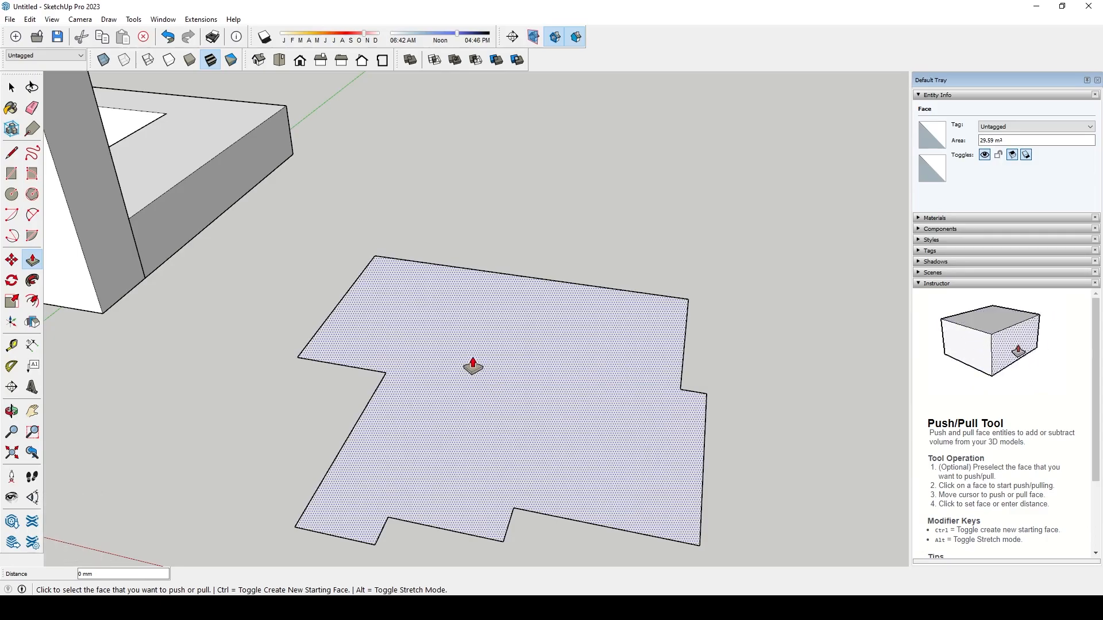
# - Offset the outline of the merged face inward by 270 mm
pyautogui.press('f')
pyautogui.click(498, 373)
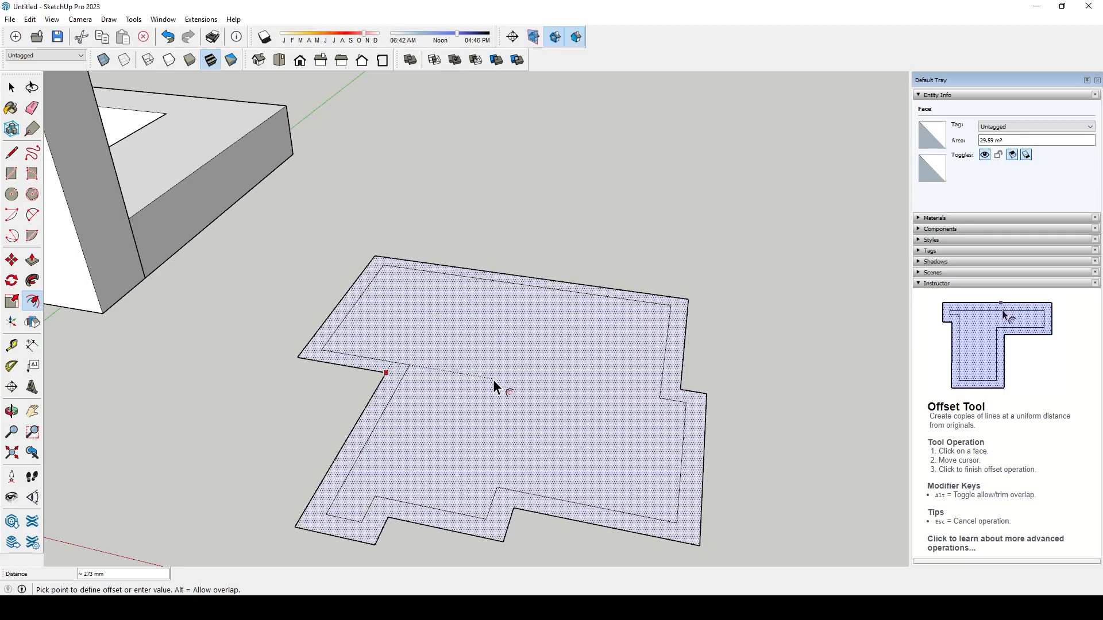
pyautogui.write('270')
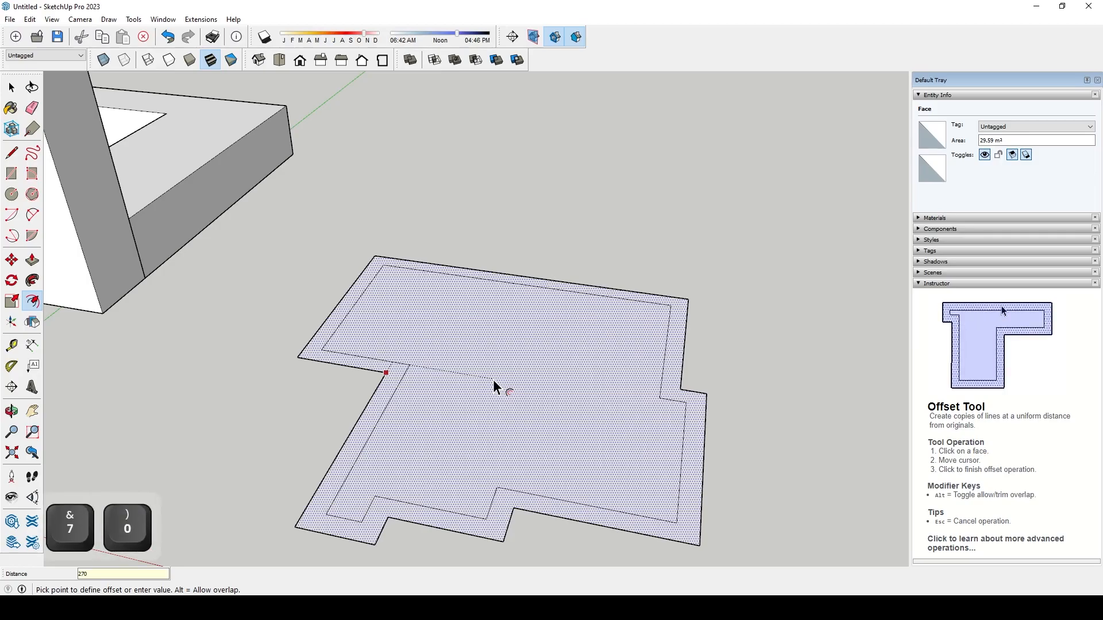
pyautogui.press('Return')
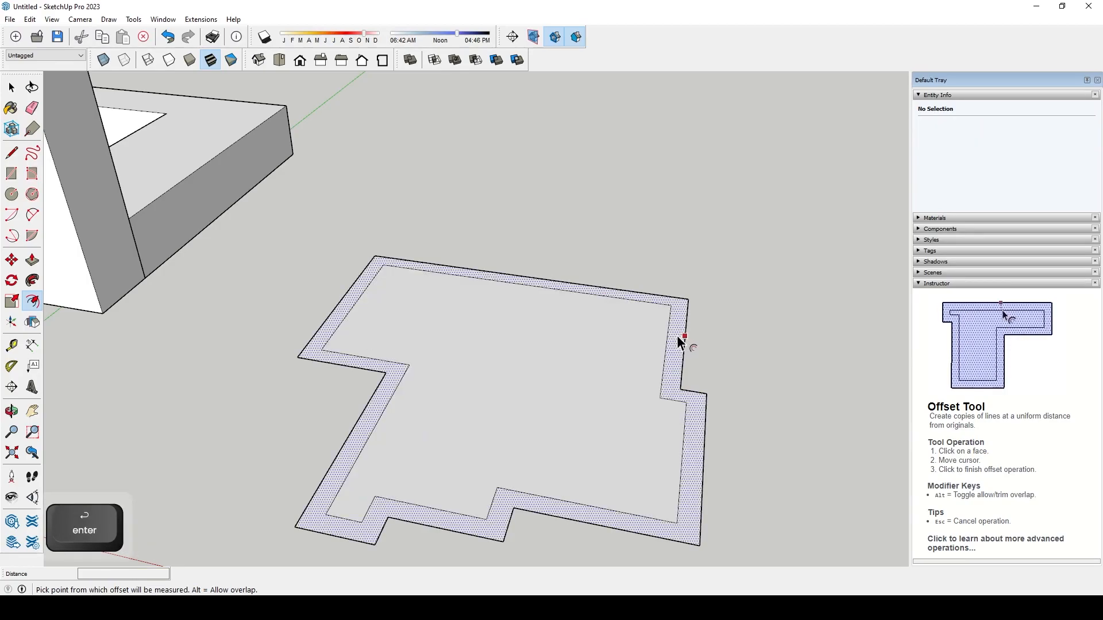
# - Try pulling the border face between the two outlines up into walls, and cancel the extrusion
pyautogui.press('p')
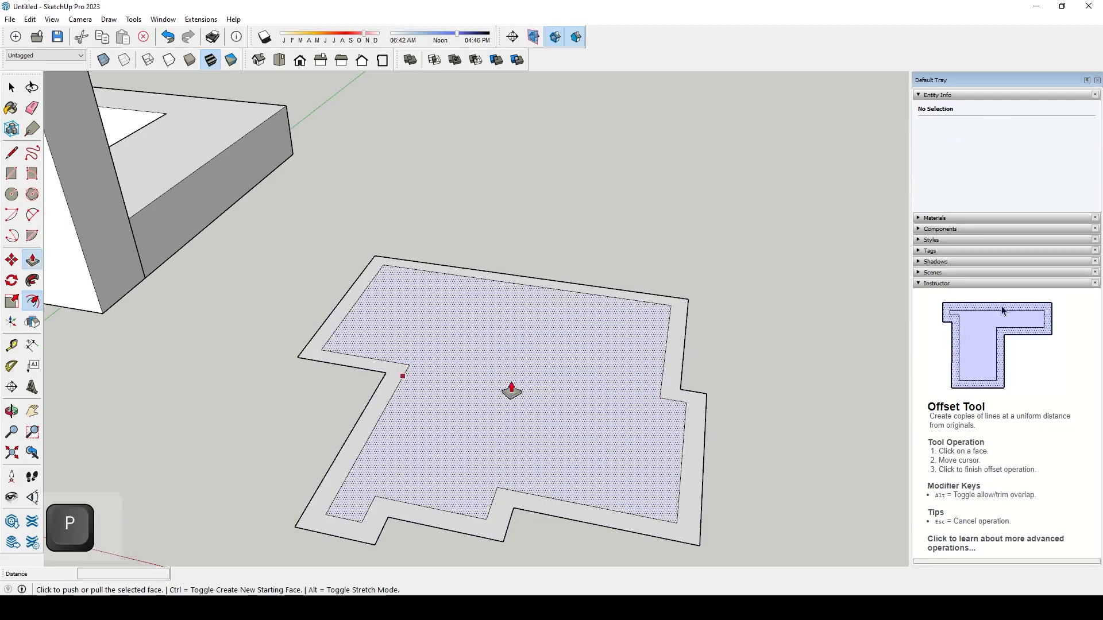
pyautogui.press('Escape')
pyautogui.click(700, 436)
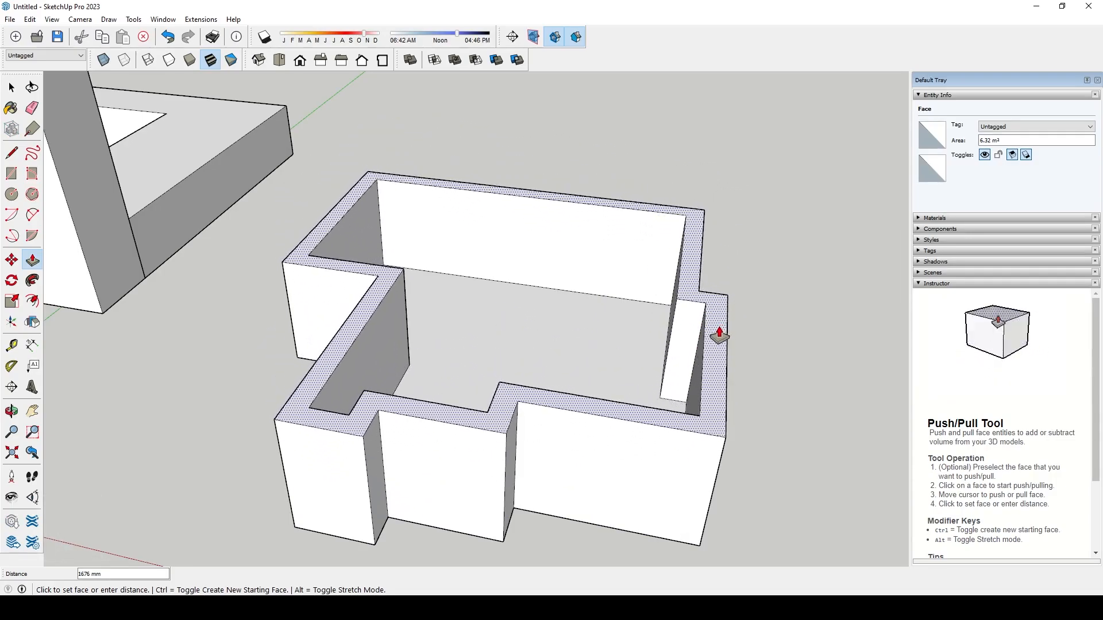
pyautogui.press('Escape')
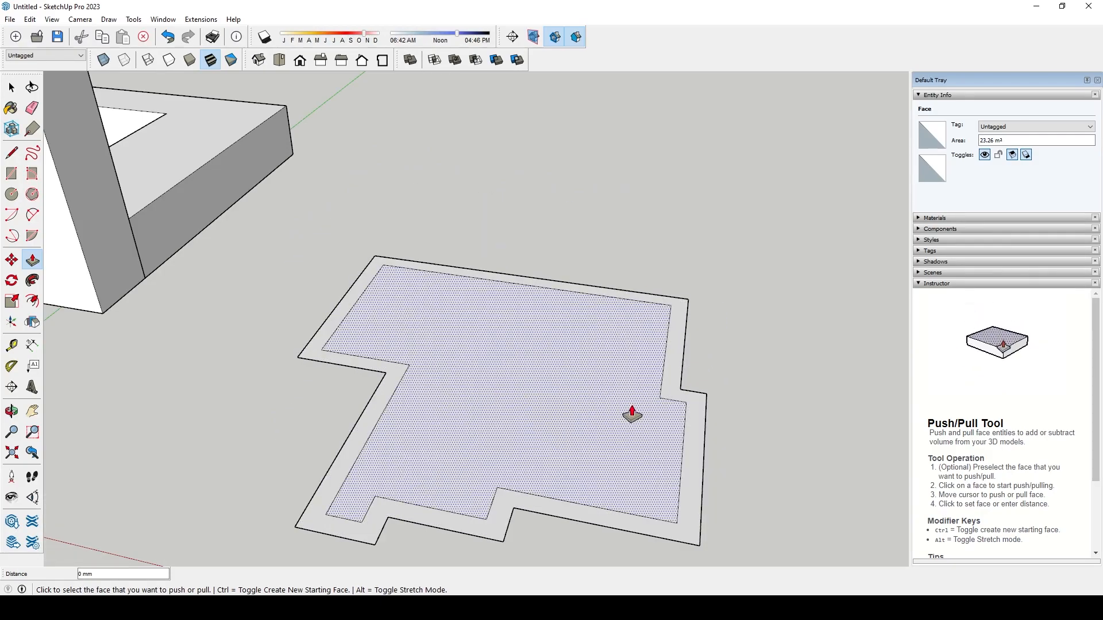
pyautogui.press('o')
pyautogui.moveTo(764, 325); pyautogui.dragTo(716, 276)
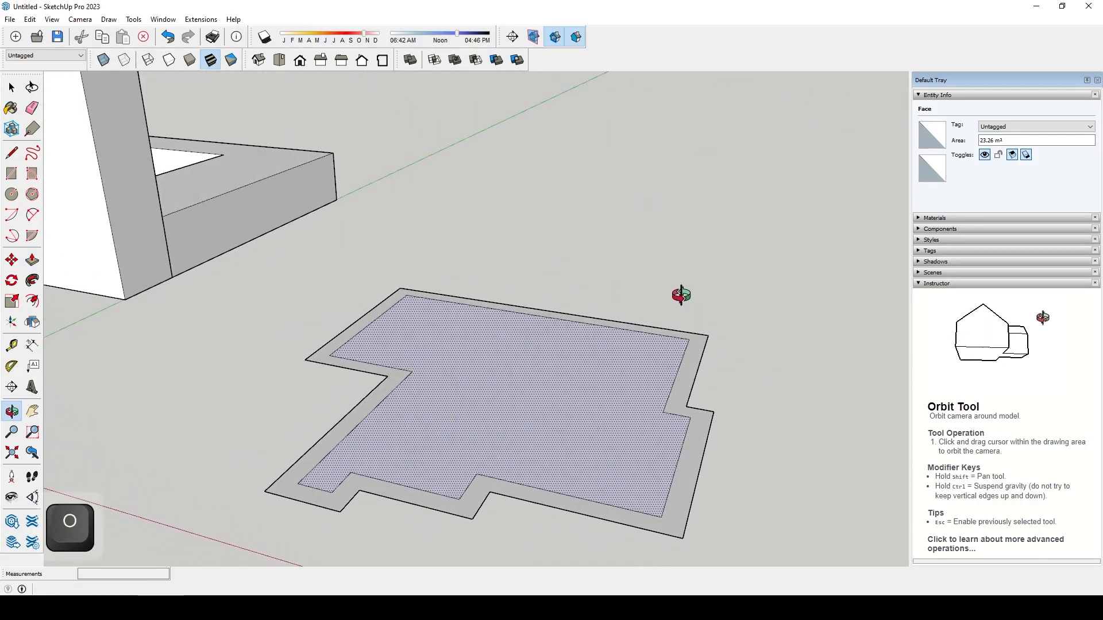
pyautogui.press('z')
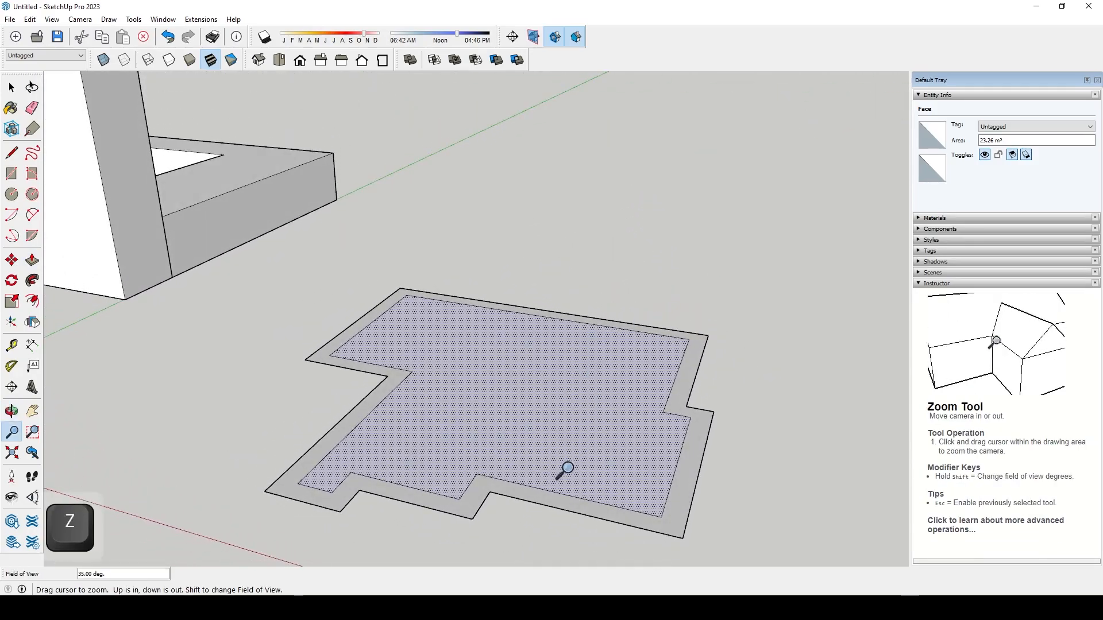
pyautogui.scroll(-4, 439, 362)
pyautogui.scroll(4, 492, 389)
pyautogui.scroll(-4, 505, 380)
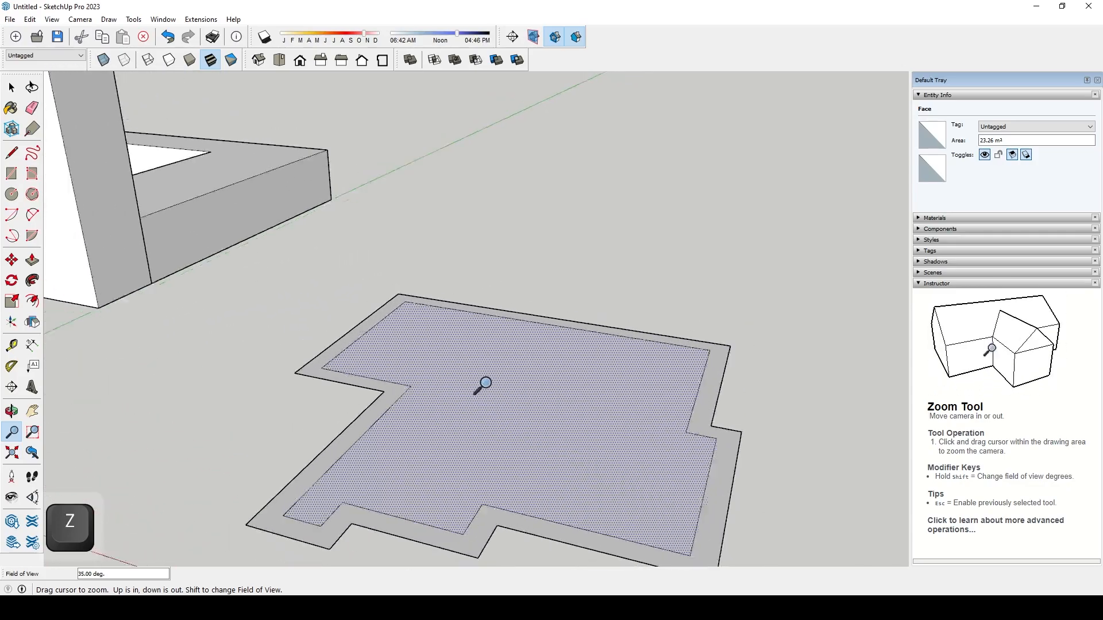
pyautogui.scroll(5, 506, 379)
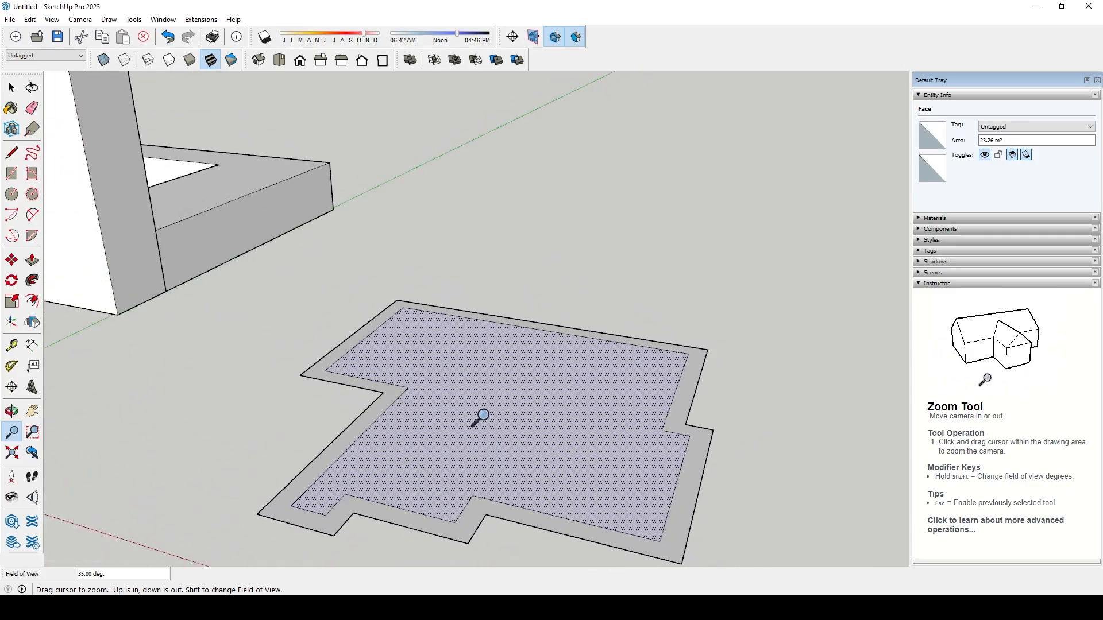
# - Zoom in with a window on the corner of the low box, and zoom back out to the offset floor outline
pyautogui.click(33, 431)
pyautogui.moveTo(300, 137); pyautogui.dragTo(377, 247)
pyautogui.press('p')
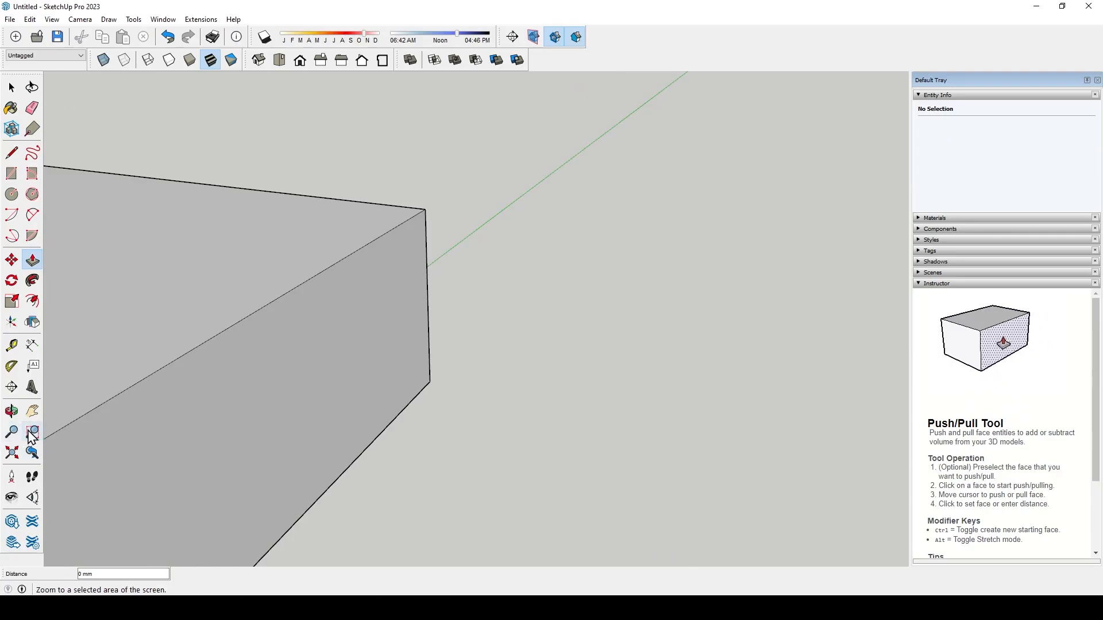
pyautogui.scroll(-8, 398, 281)
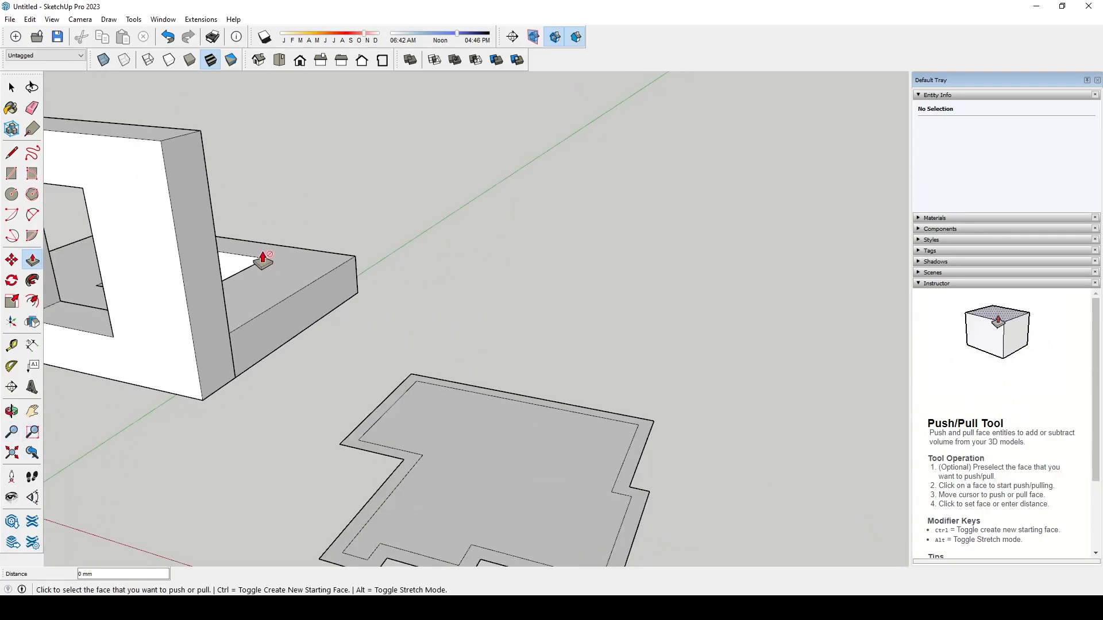
pyautogui.scroll(-3, 471, 322)
pyautogui.scroll(2, 485, 520)
pyautogui.press('space')
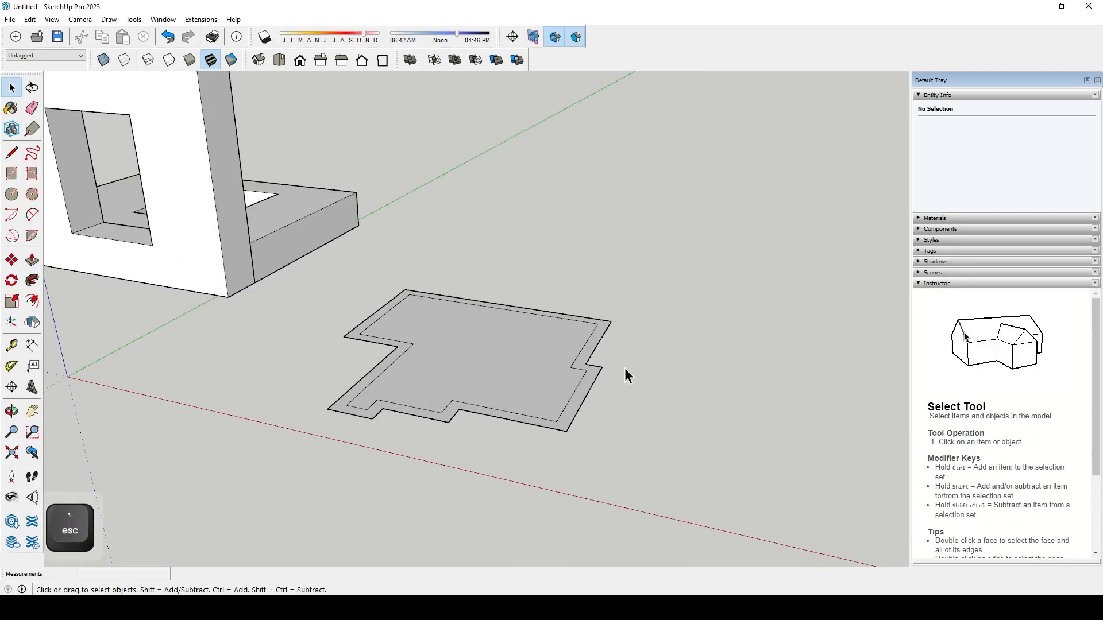
# - Draw a two-point arc with a bulge of about 1079 mm outward from the stepped outline's end edge, corner to corner
pyautogui.press('a')
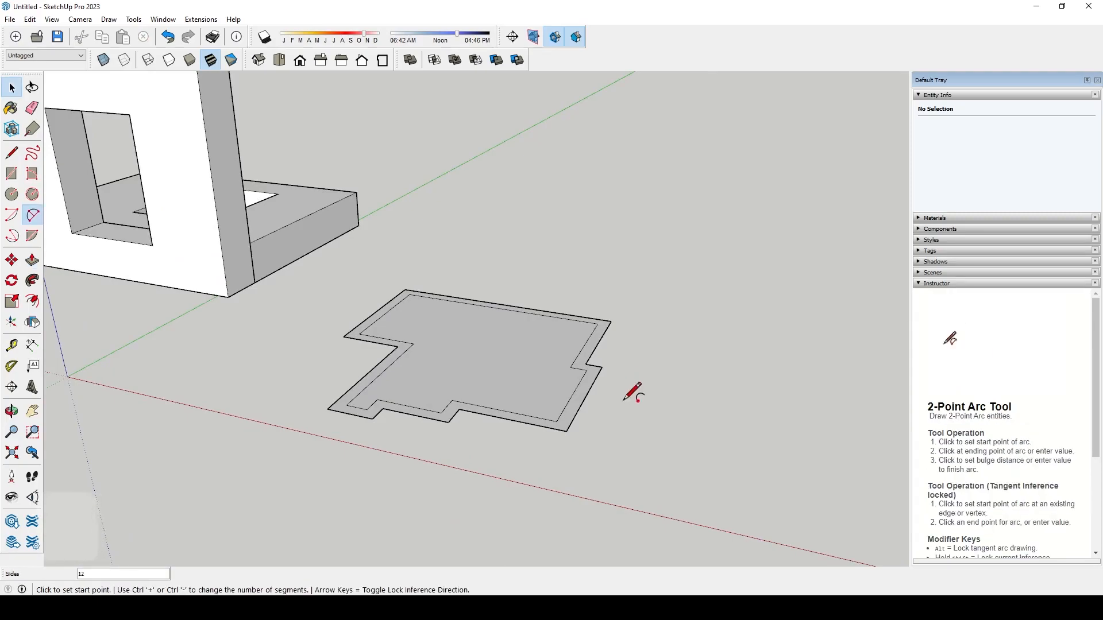
pyautogui.click(568, 431)
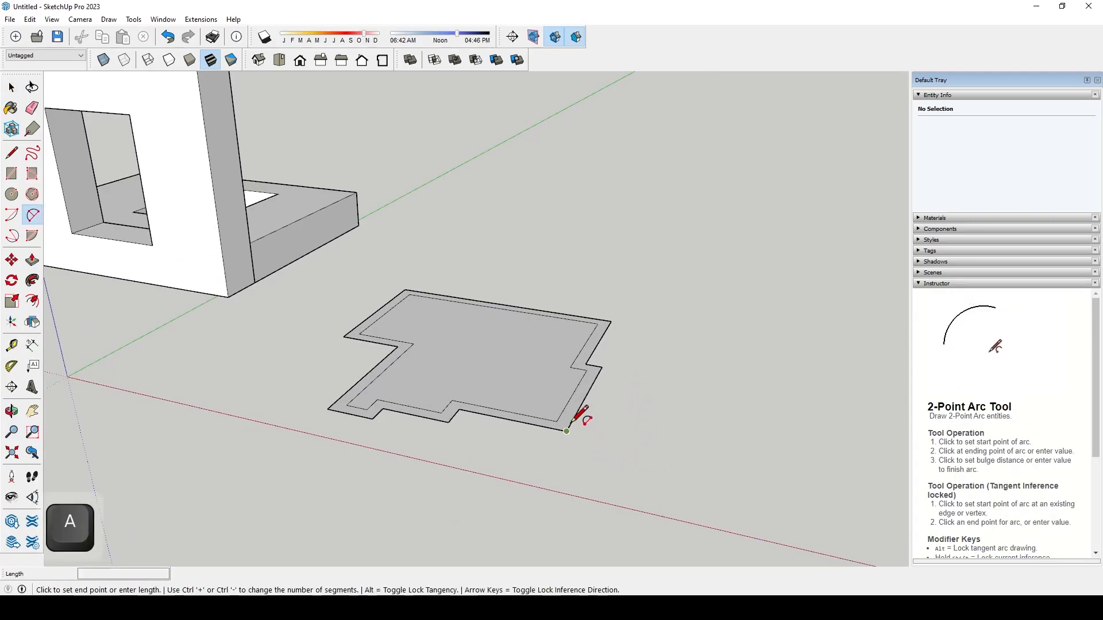
pyautogui.click(602, 367)
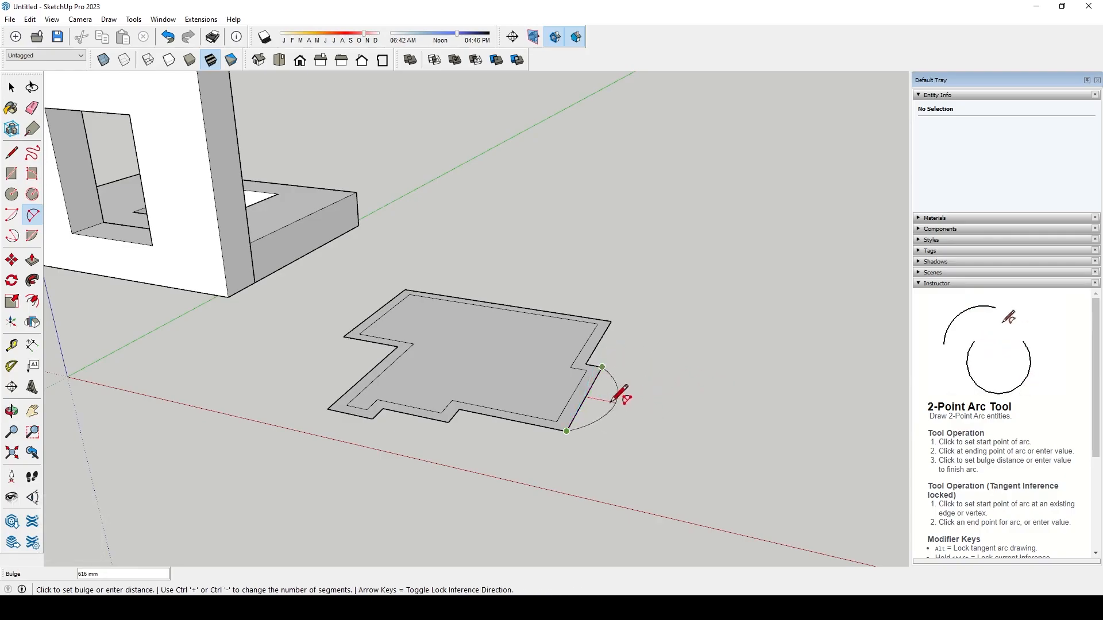
pyautogui.click(635, 410)
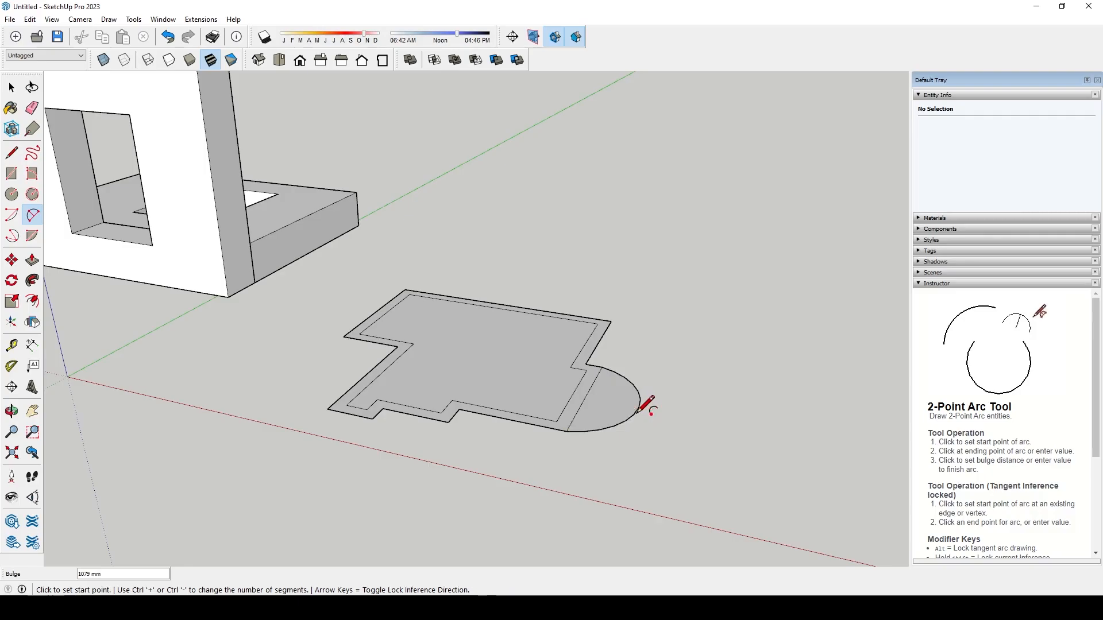
# - Examine the straight segments along the arc up close and undo the arc
pyautogui.scroll(10, 645, 426)
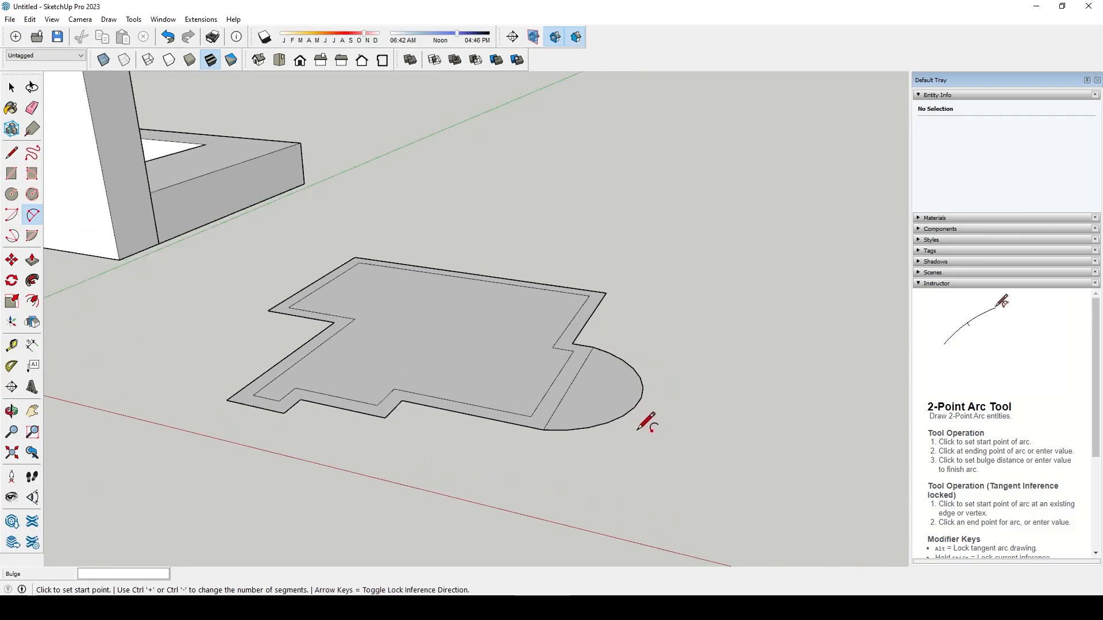
pyautogui.scroll(-5, 642, 261)
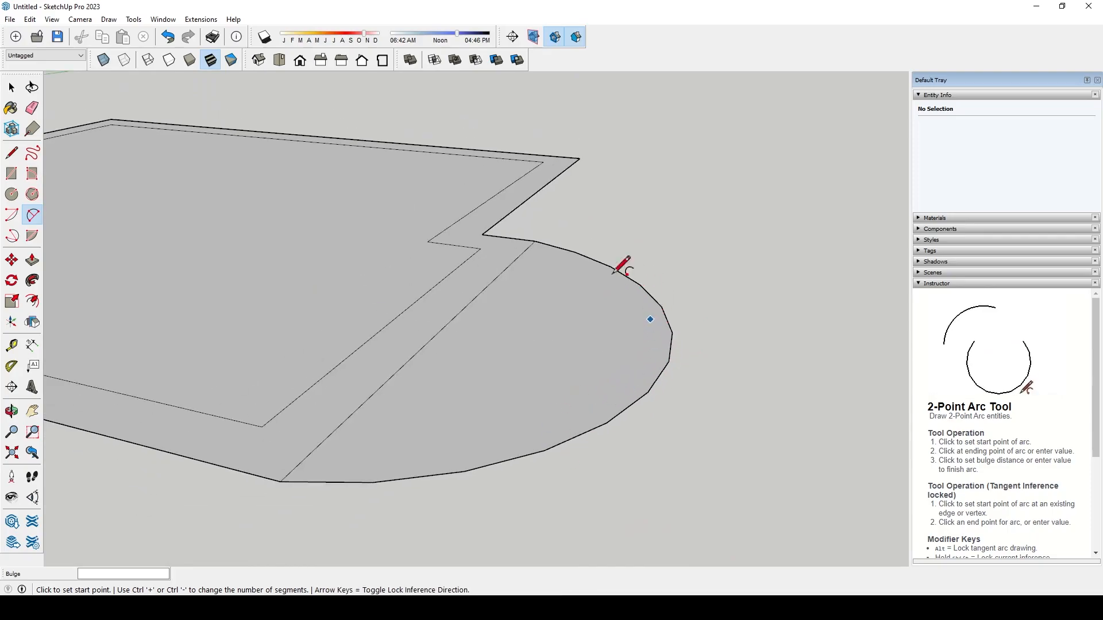
pyautogui.scroll(-3, 594, 327)
pyautogui.scroll(-3, 534, 300)
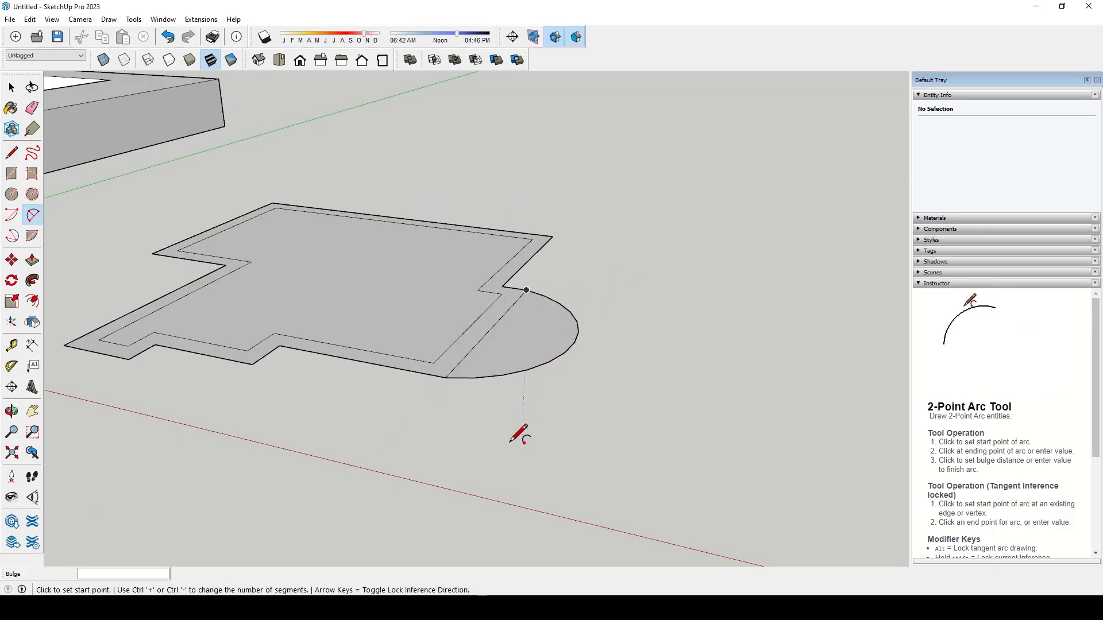
pyautogui.hotkey('ctrl', 'z')
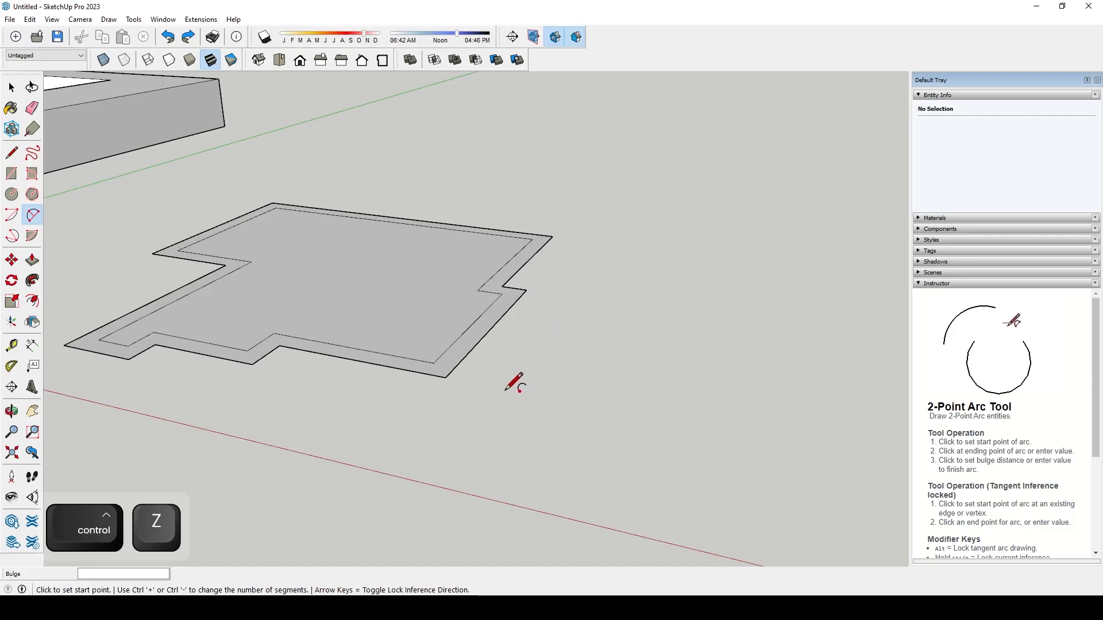
# - Set the two-point arc to 100 sides and draw it outward across the same end edge with a bulge of about 1200 mm
pyautogui.press('a')
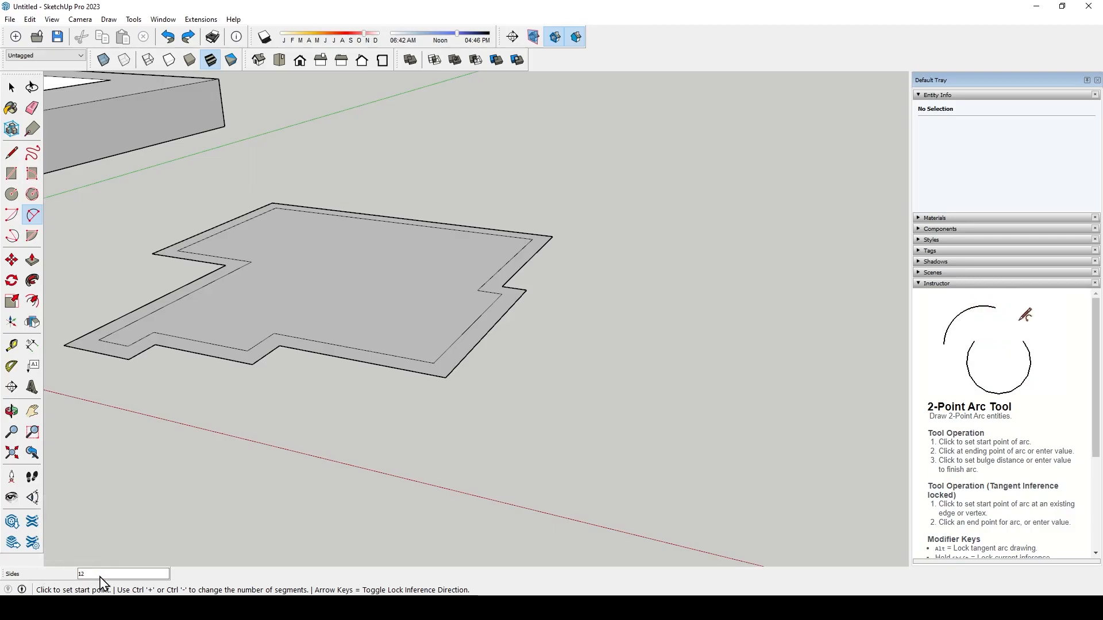
pyautogui.write('100')
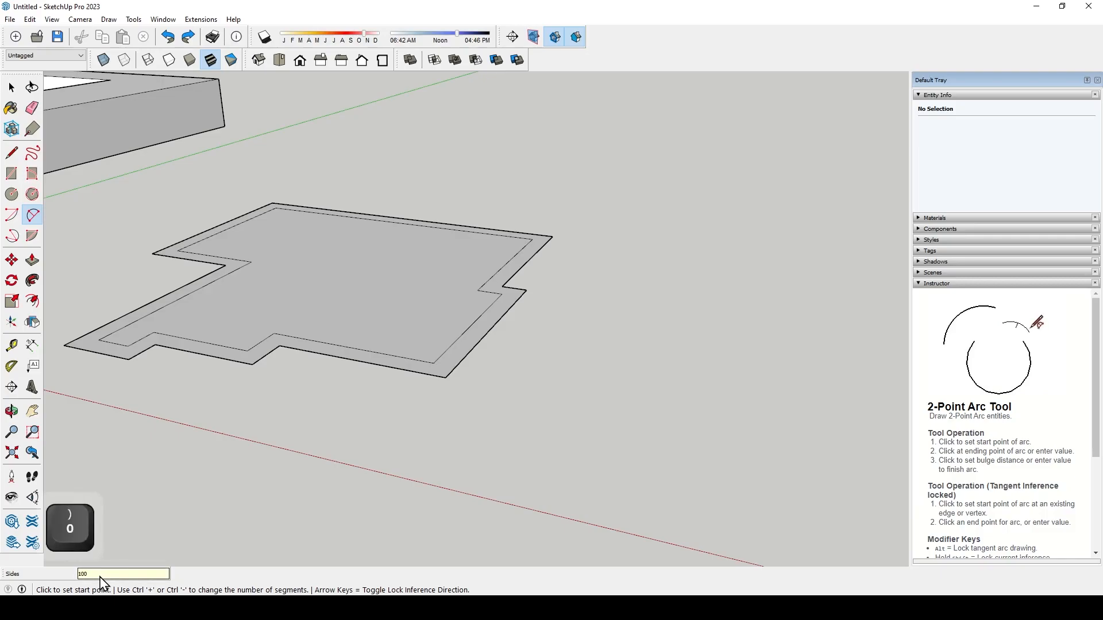
pyautogui.press('Return')
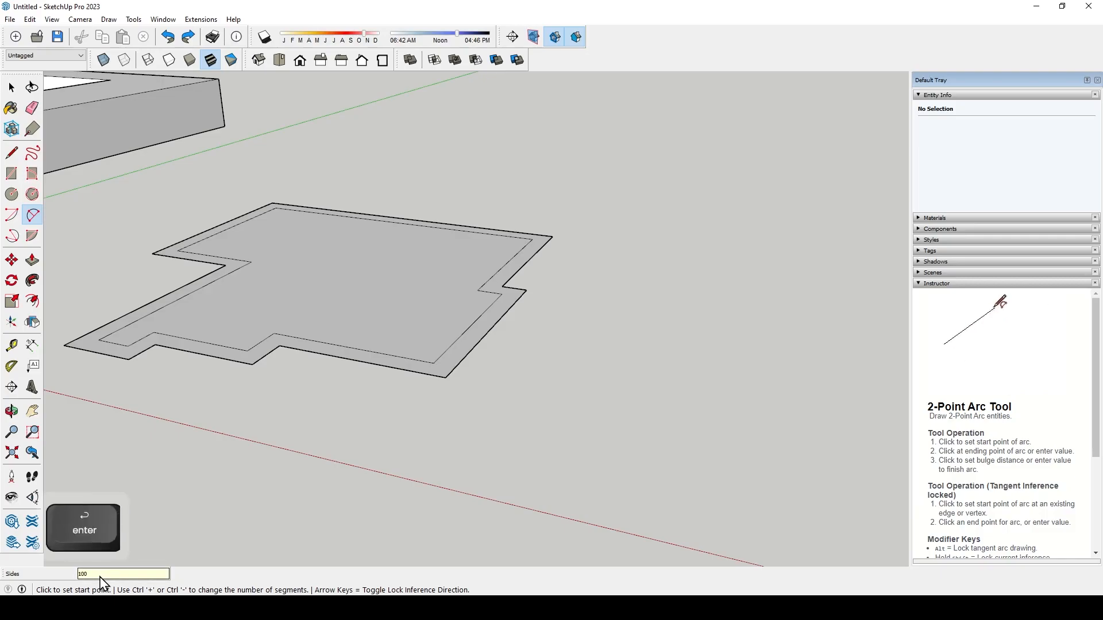
pyautogui.click(526, 290)
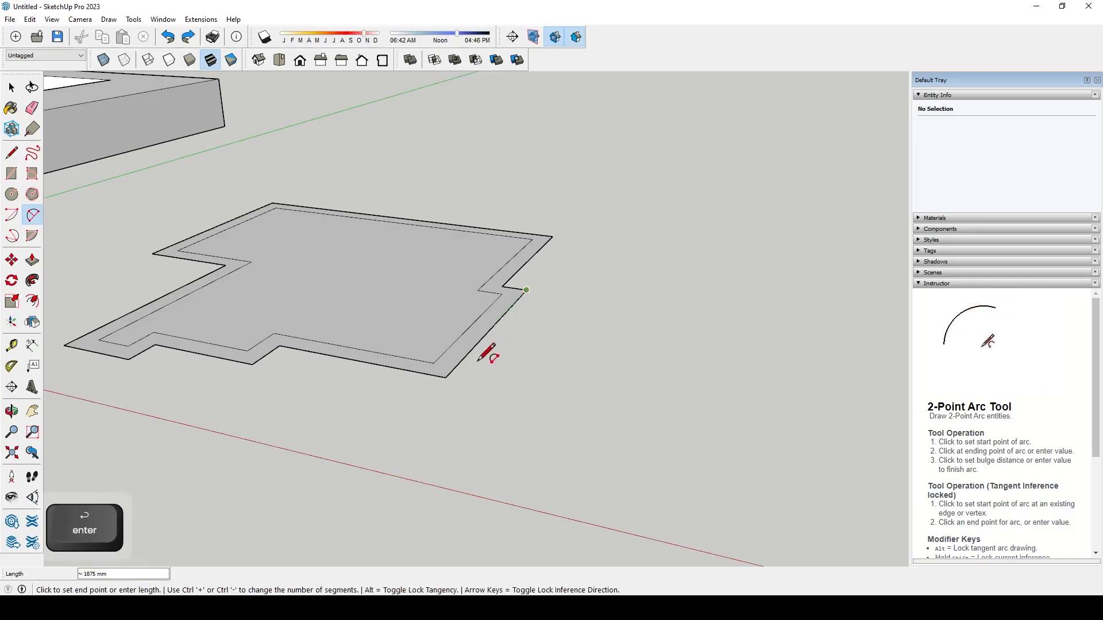
pyautogui.click(448, 378)
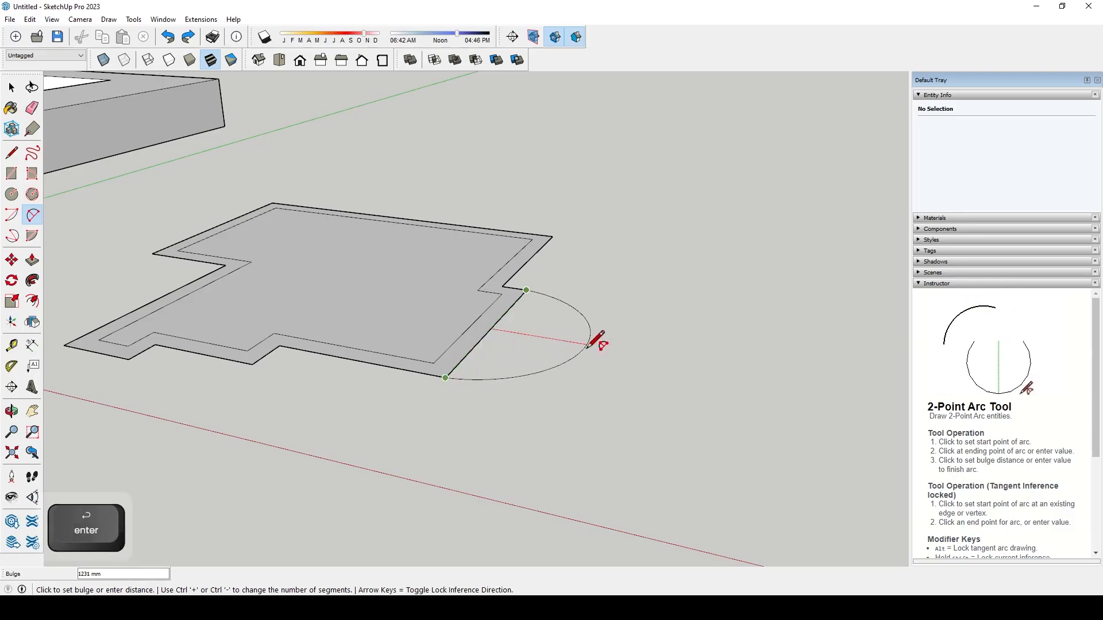
pyautogui.click(595, 337)
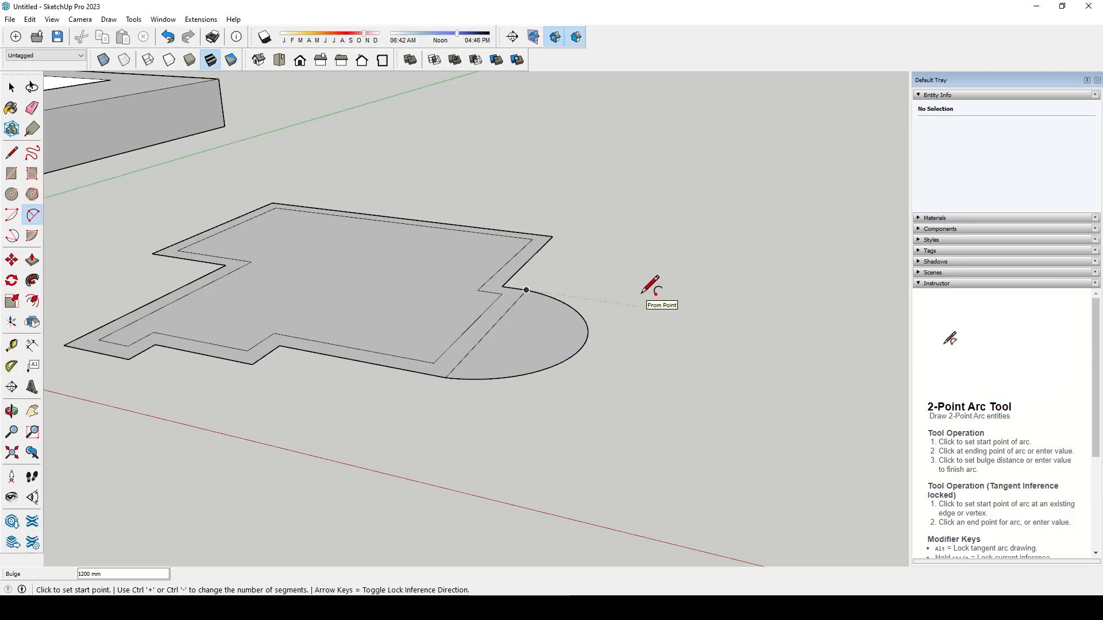
# - Draw a 24-sided circle about 9505 mm in radius on the ground beside the floor outline, and undo it
pyautogui.scroll(-1, 601, 269)
pyautogui.moveTo(593, 277); pyautogui.dragTo(681, 394, button='middle')
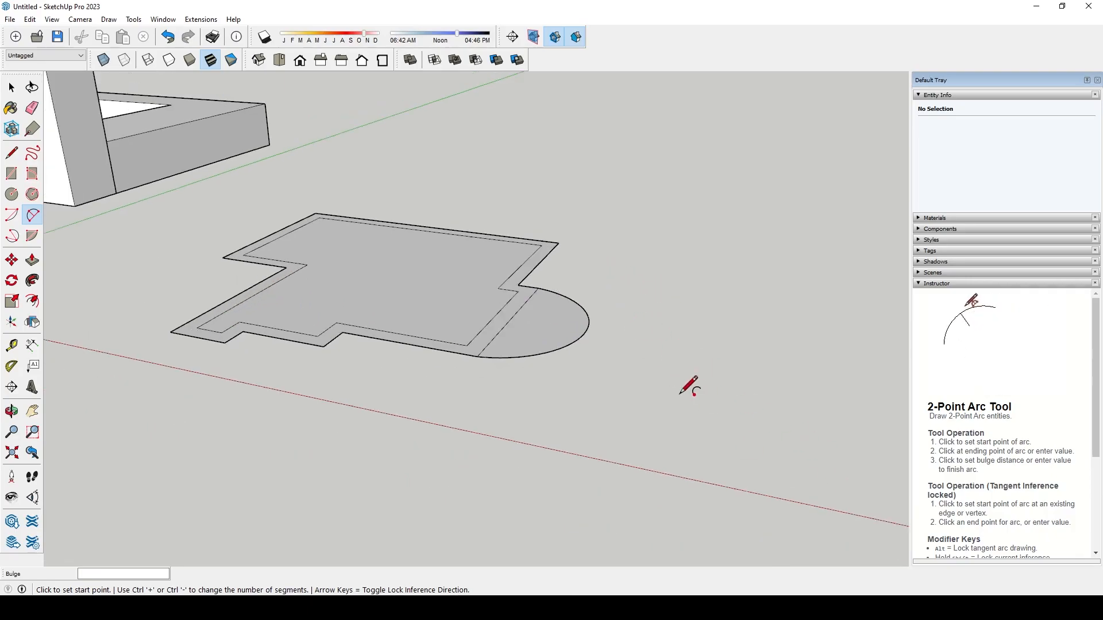
pyautogui.press('c')
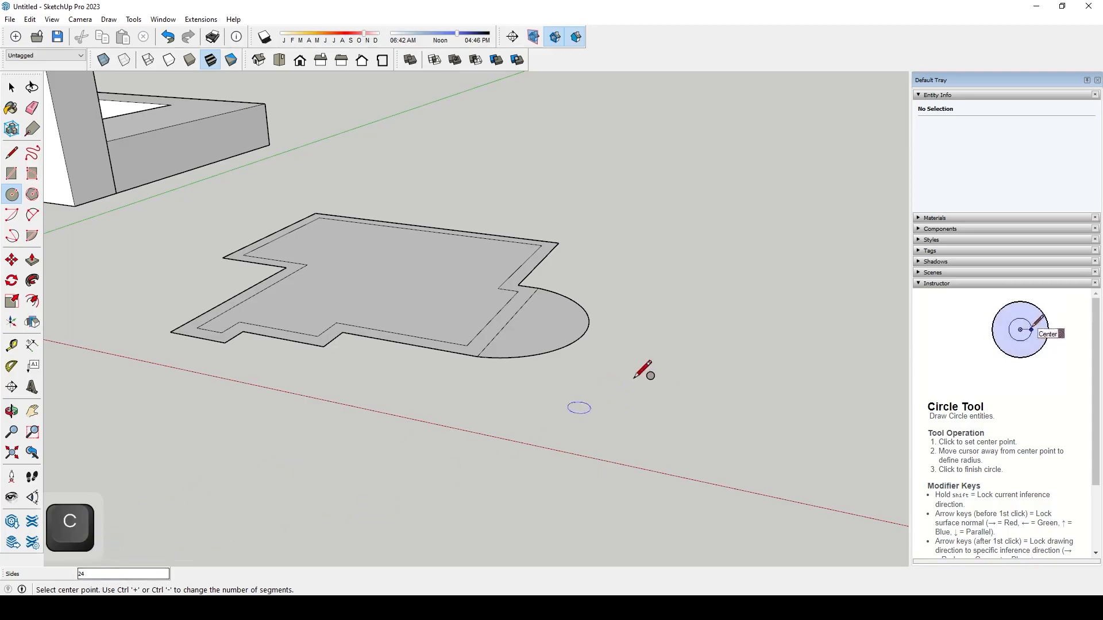
pyautogui.click(614, 402)
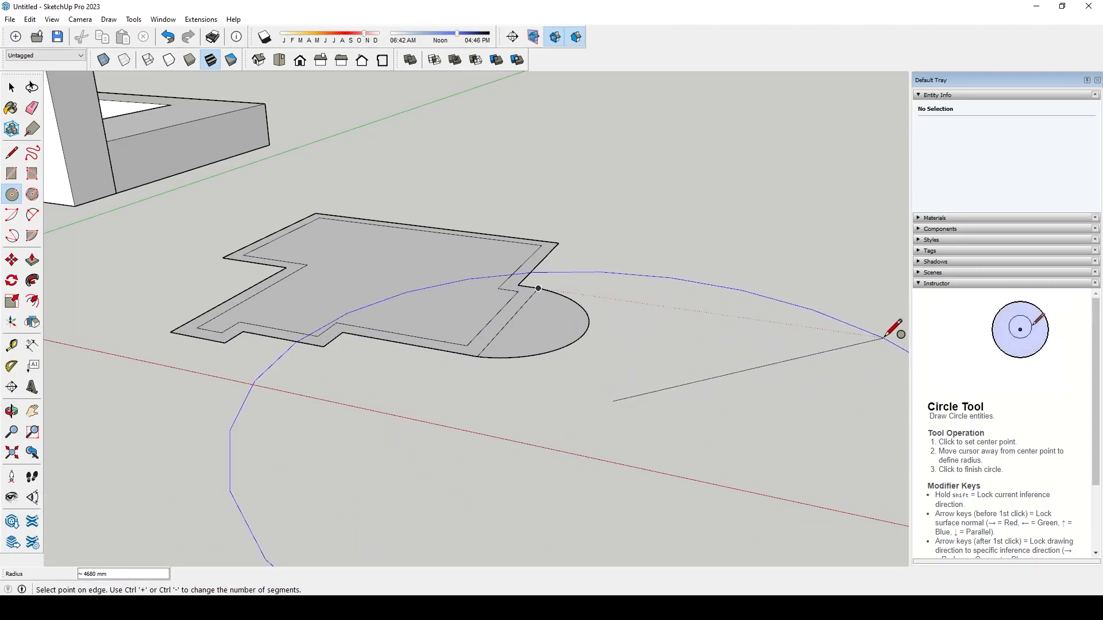
pyautogui.scroll(-4, 655, 302)
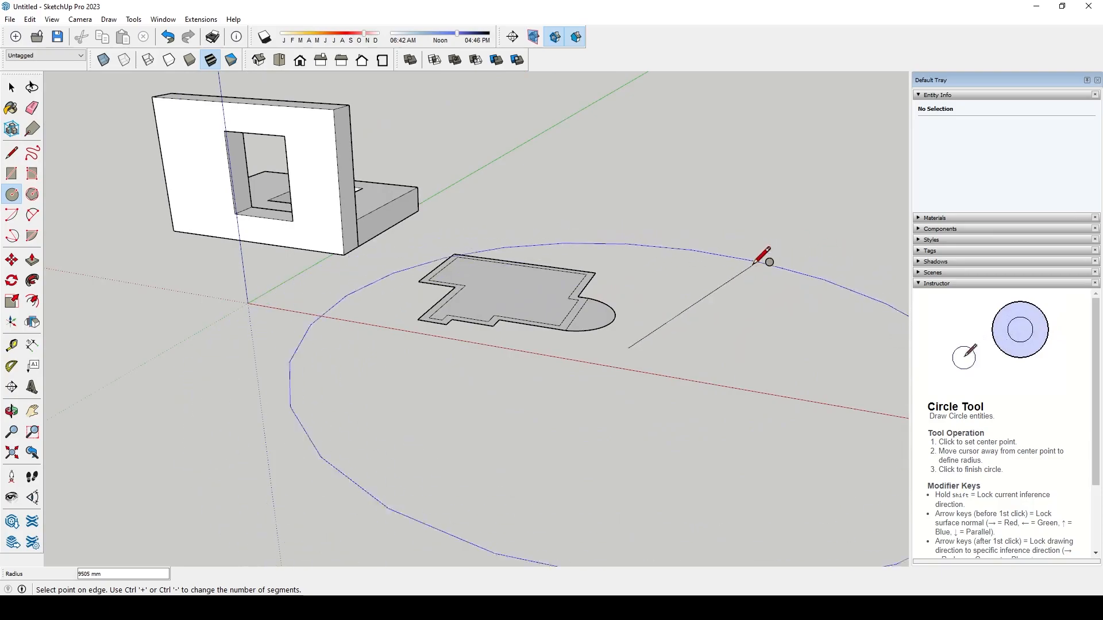
pyautogui.click(754, 265)
pyautogui.scroll(2, 388, 465)
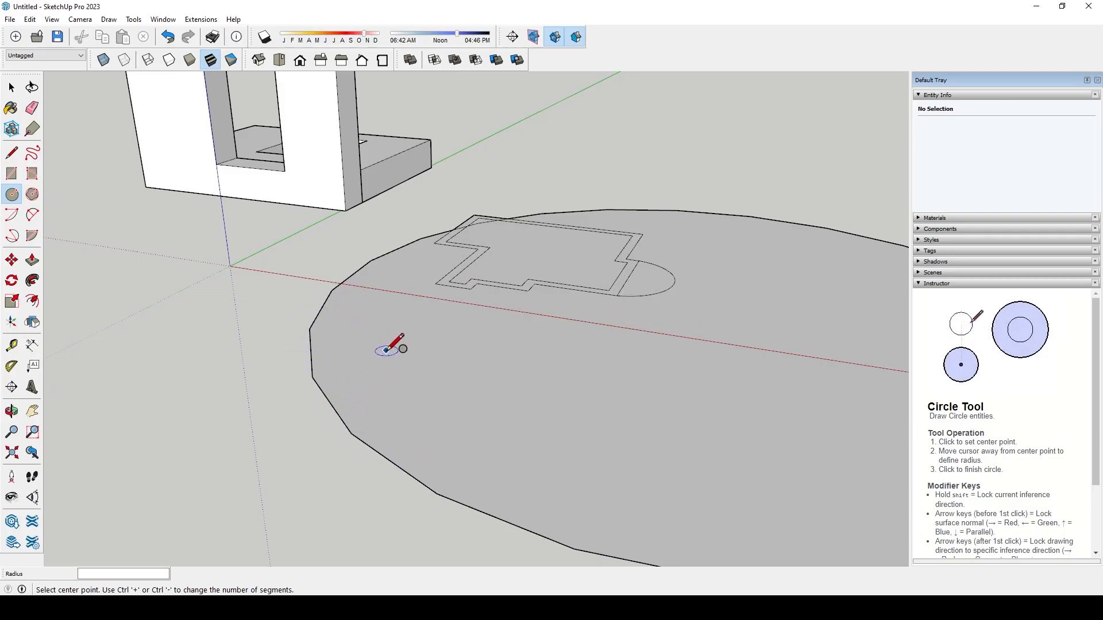
pyautogui.hotkey('ctrl', 'z')
# - Set the circle to 100 sides, draw one about 4753 mm in radius beside the floor outline, and undo it
pyautogui.press('Escape')
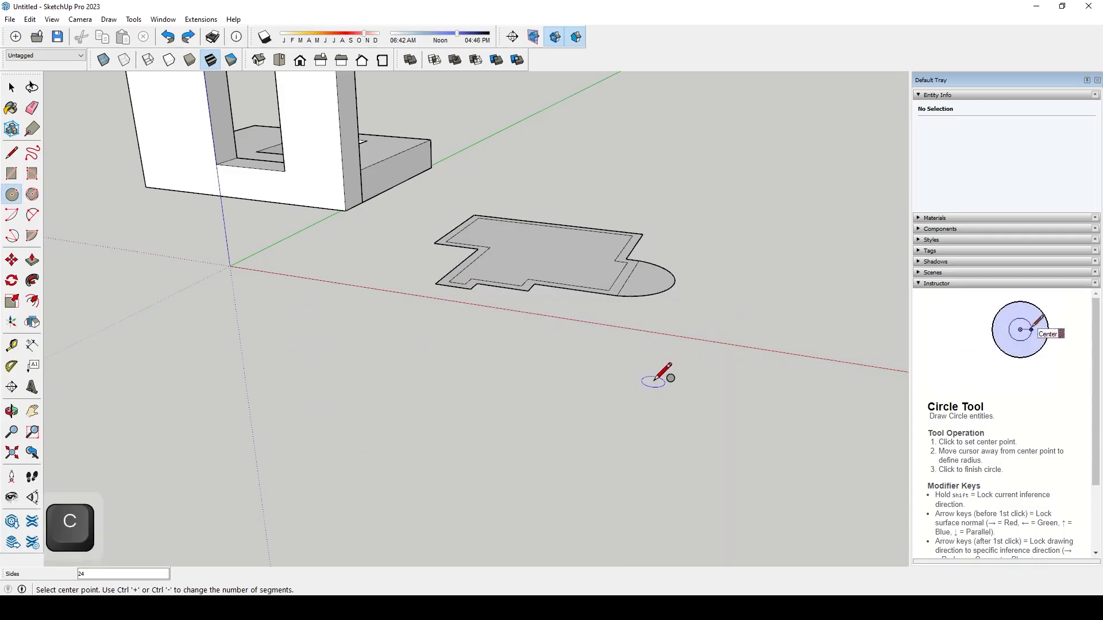
pyautogui.write('100')
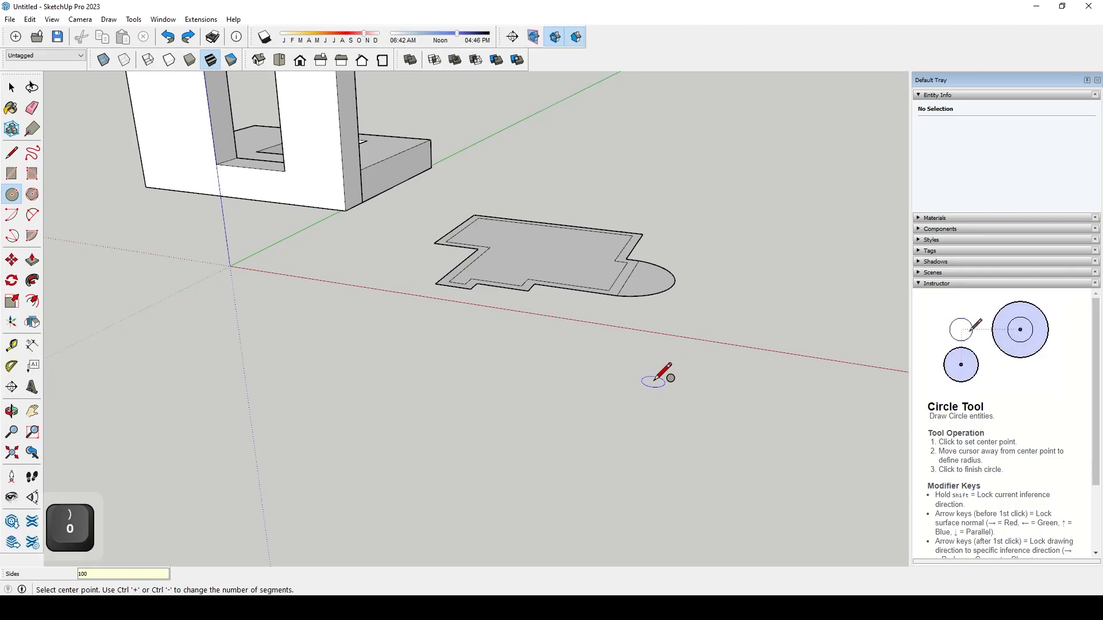
pyautogui.press('Return')
pyautogui.click(560, 388)
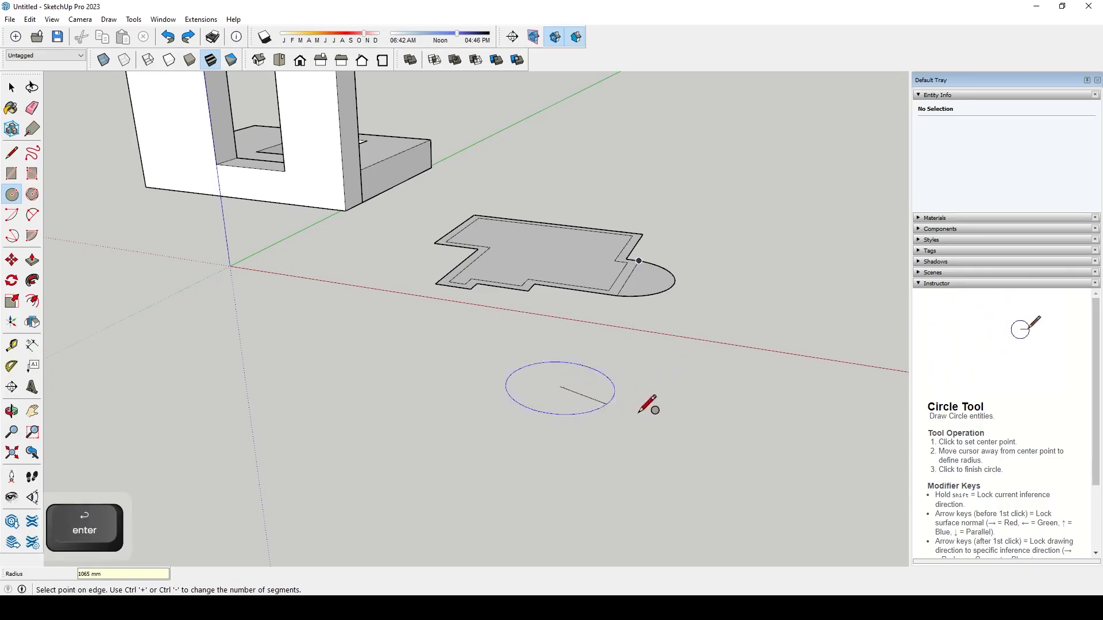
pyautogui.click(777, 502)
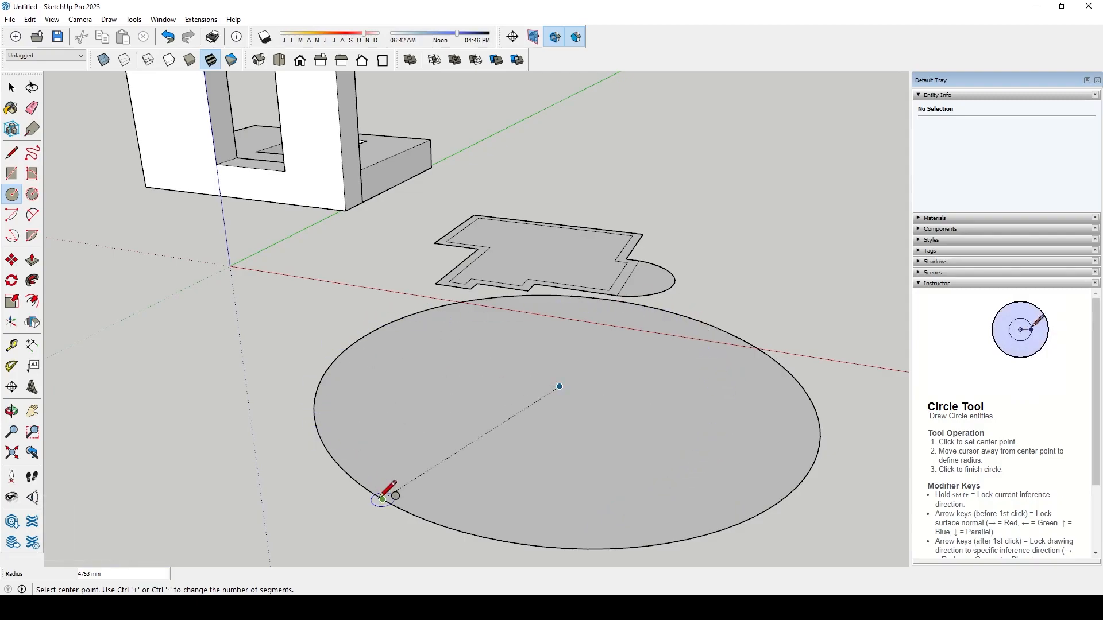
pyautogui.hotkey('ctrl', 'z')
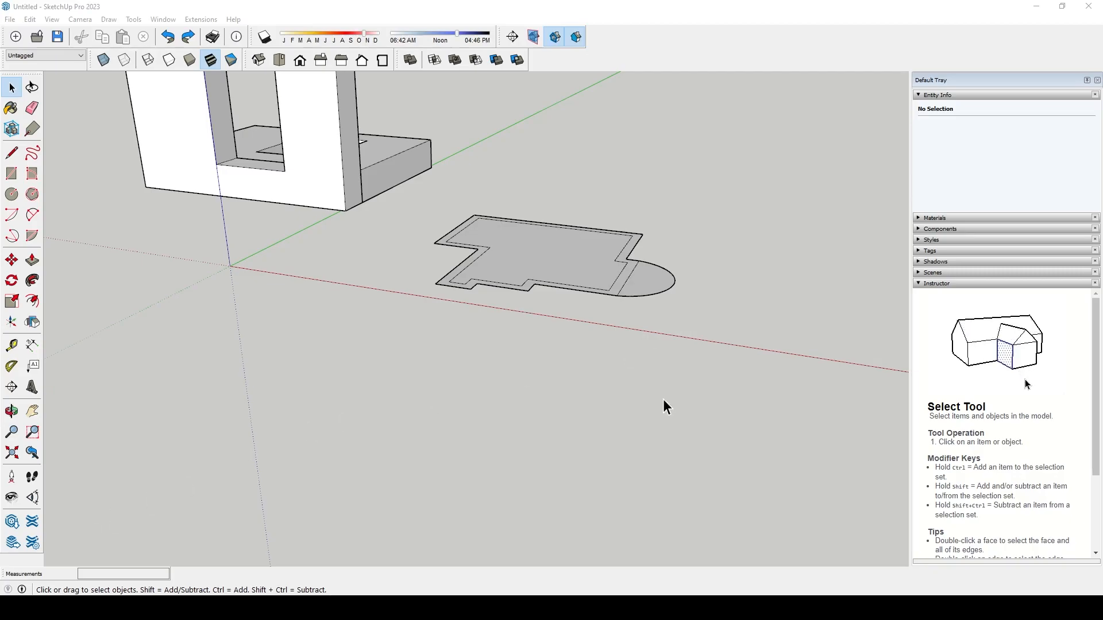
pyautogui.scroll(-3, 663, 400)
pyautogui.moveTo(539, 131); pyautogui.dragTo(537, 196, button='middle')
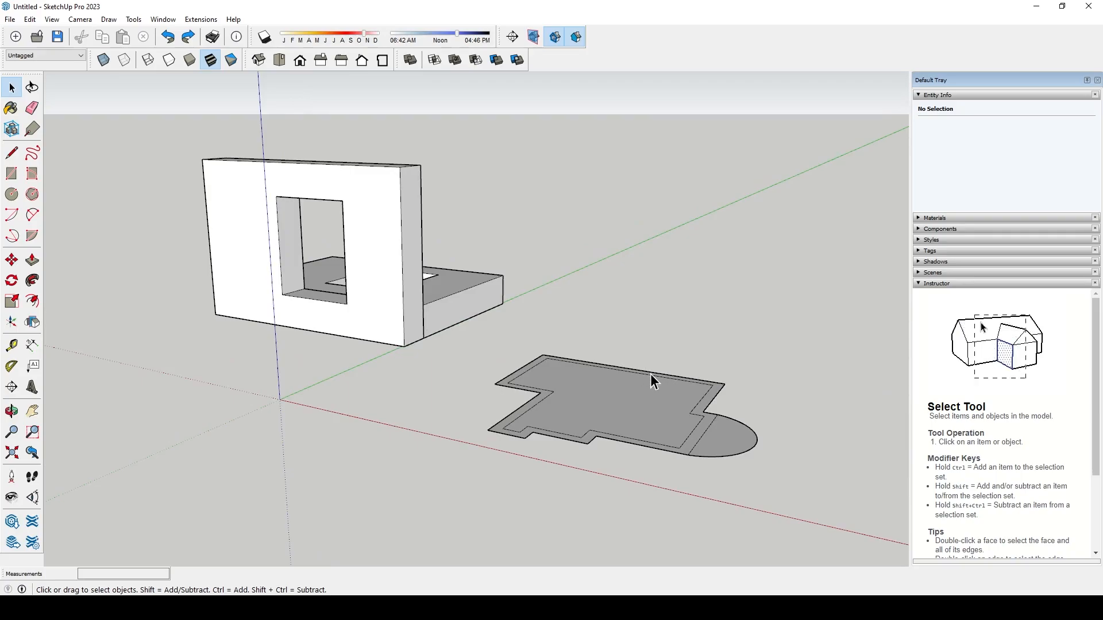
pyautogui.moveTo(603, 320); pyautogui.dragTo(670, 328, button='middle')
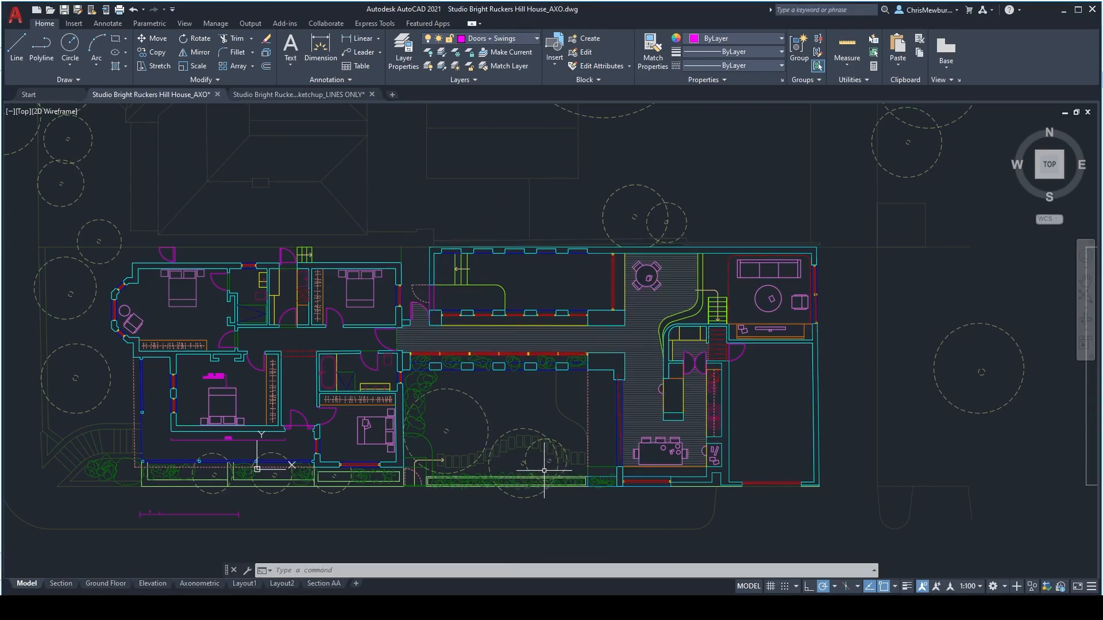
# - Look over the house plan in AutoCAD, from the whole site down to the bedrooms, furniture and planting
pyautogui.scroll(-2, 527, 428)
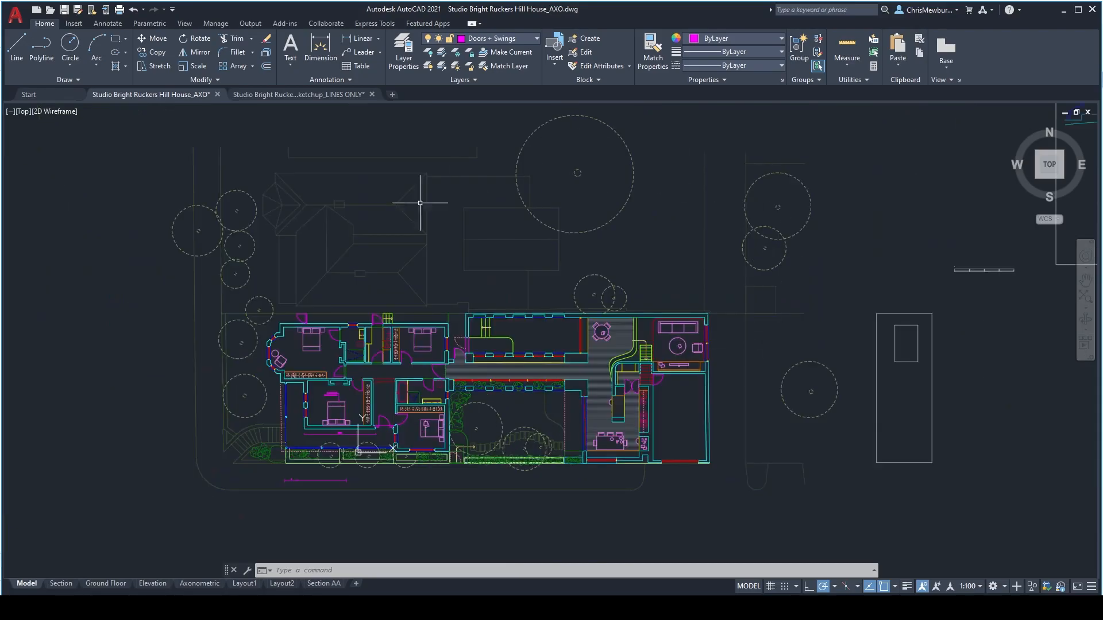
pyautogui.scroll(2, 521, 502)
pyautogui.scroll(2, 519, 501)
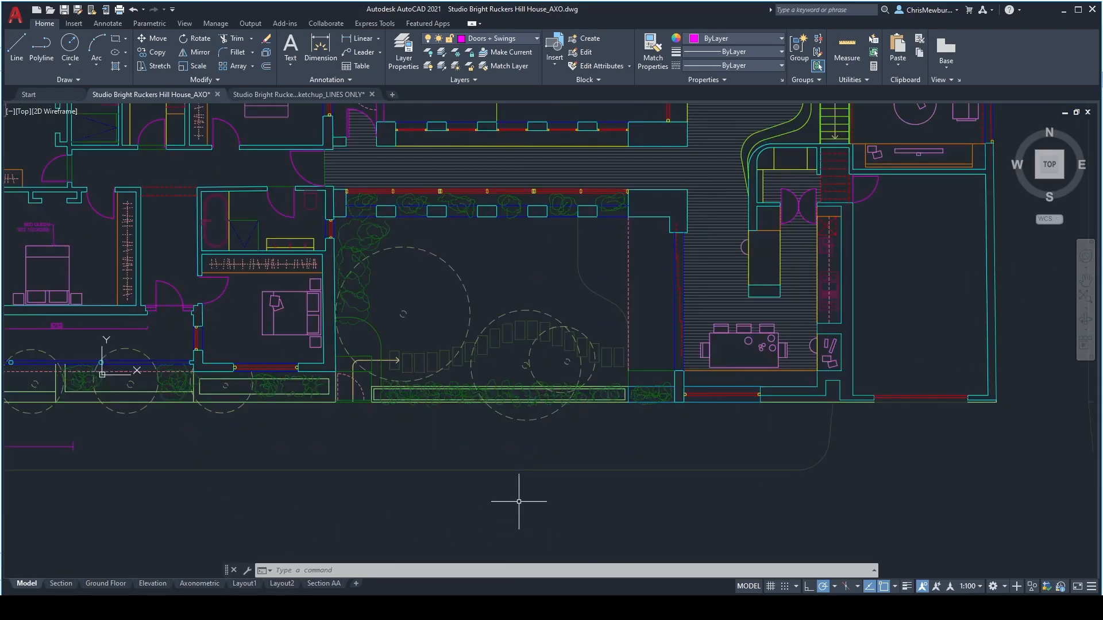
pyautogui.scroll(-2, 516, 505)
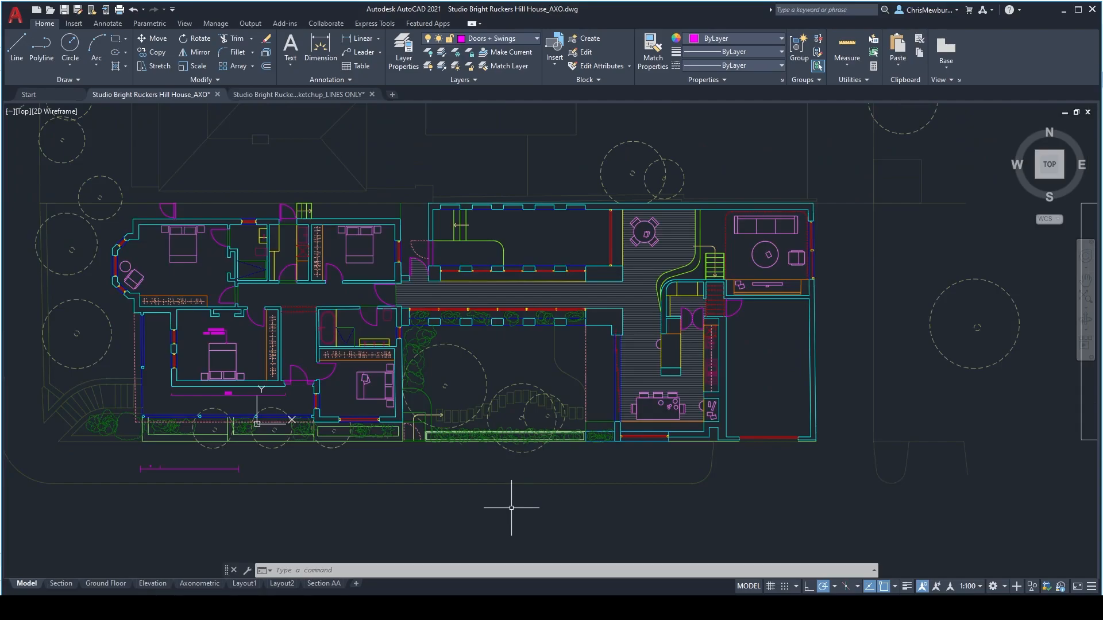
pyautogui.scroll(1, 322, 450)
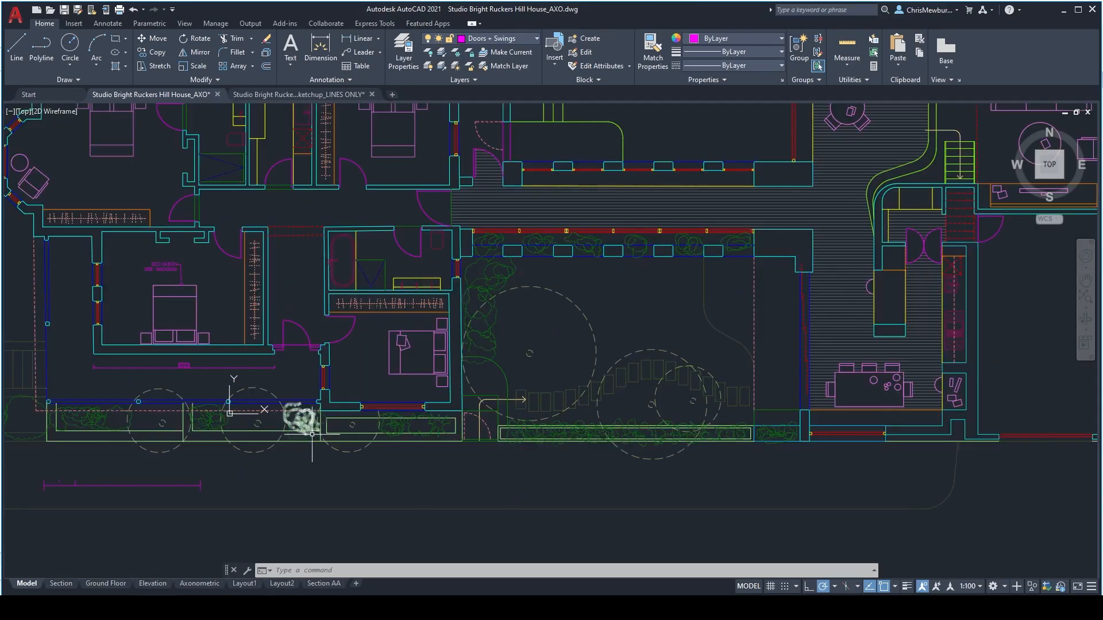
pyautogui.scroll(2, 257, 254)
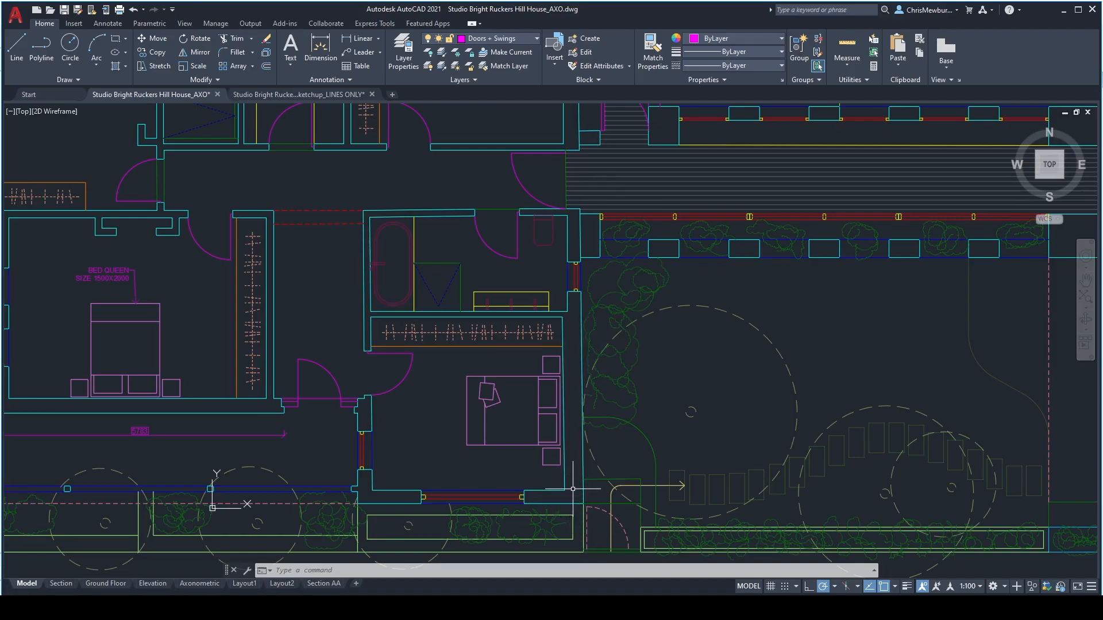
pyautogui.scroll(-2, 472, 476)
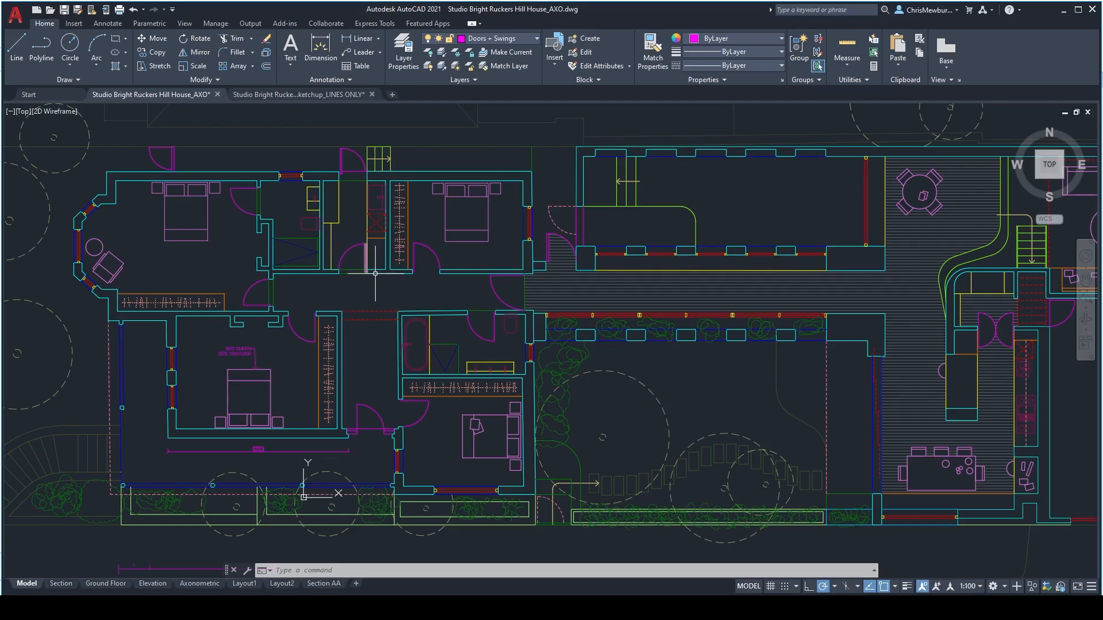
# - Switch to the Studio Bright Ruckers Hill House_Mod Sketchup_LINES ONLY drawing and look over the whole set of wall outlines
pyautogui.click(300, 95)
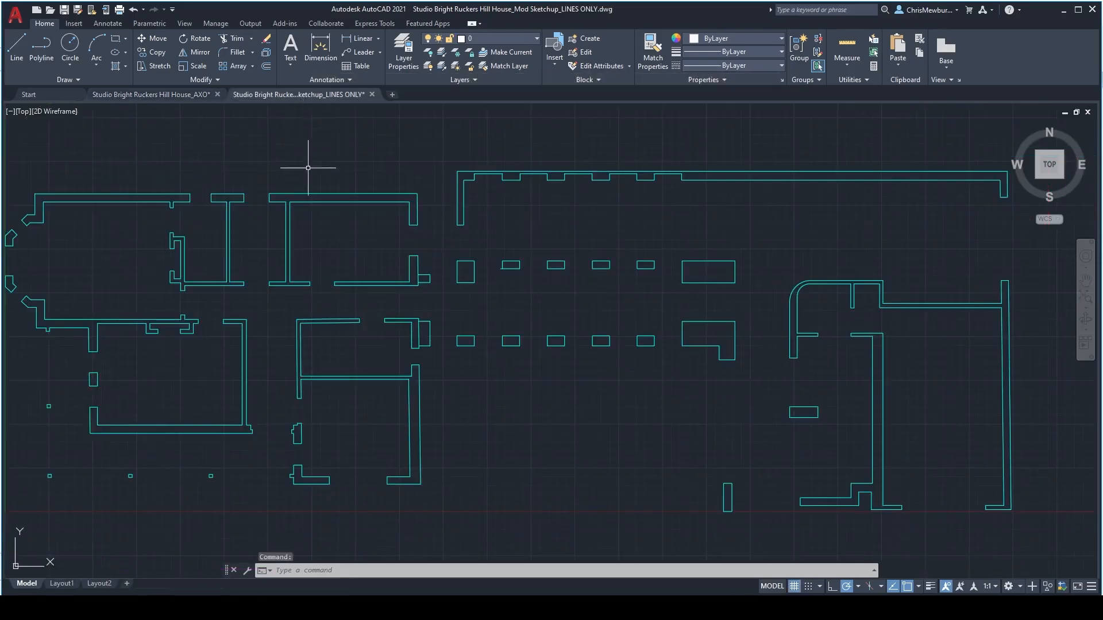
pyautogui.scroll(-2, 428, 302)
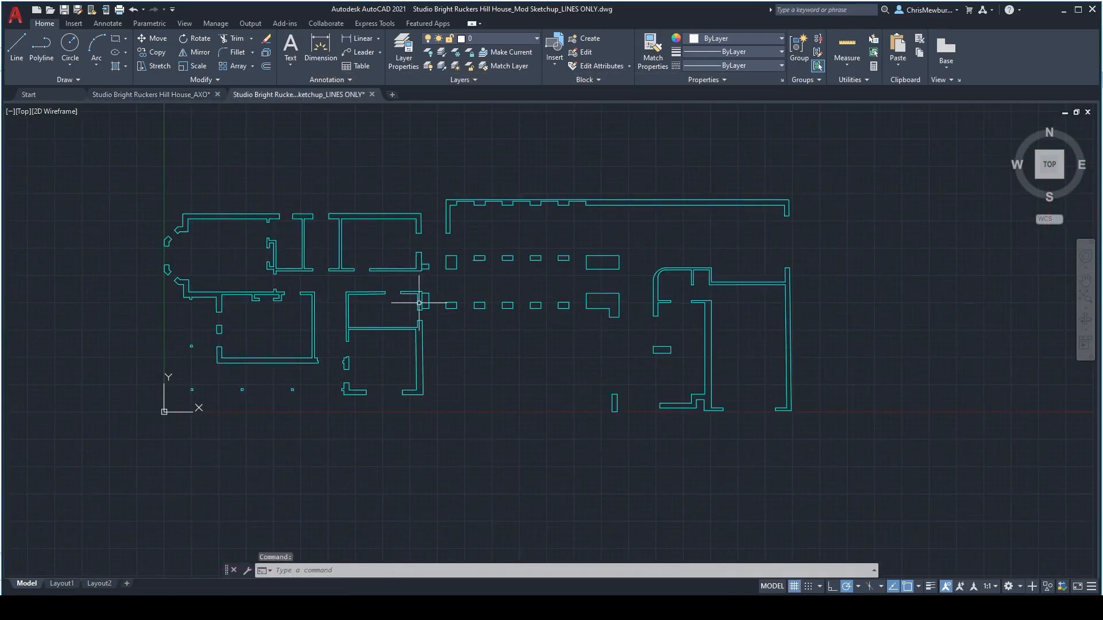
pyautogui.scroll(2, 294, 290)
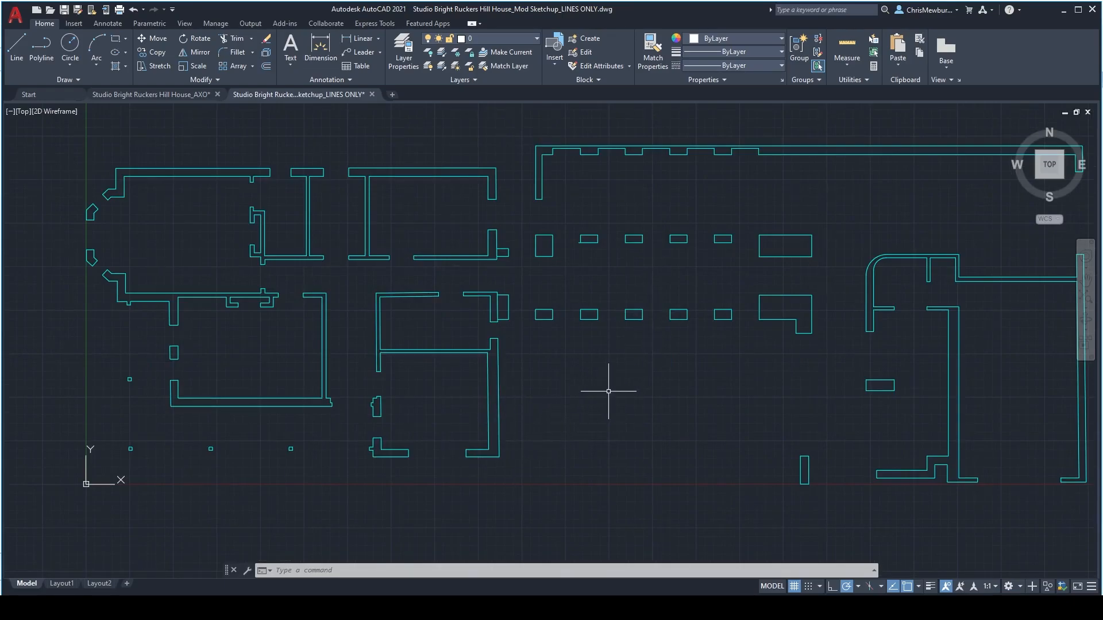
pyautogui.moveTo(607, 376); pyautogui.dragTo(568, 390, button='middle')
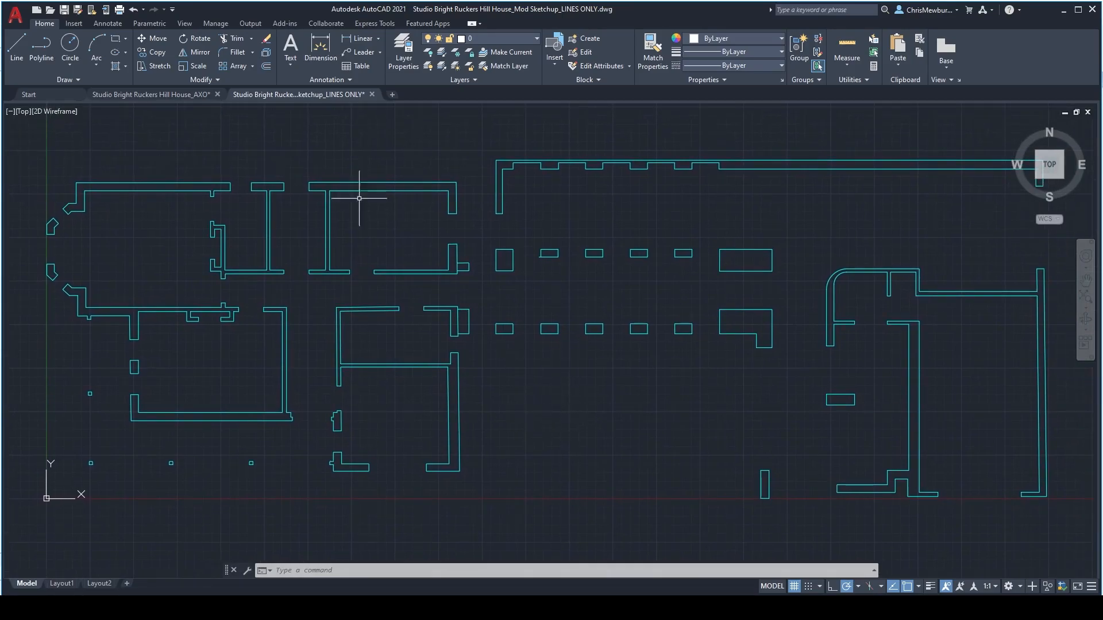
# - Return to the full AXO house plan and examine the living area, curved walls, kitchen, dining area and courtyard
pyautogui.click(189, 95)
pyautogui.moveTo(771, 379); pyautogui.dragTo(425, 374, button='middle')
pyautogui.scroll(3, 766, 264)
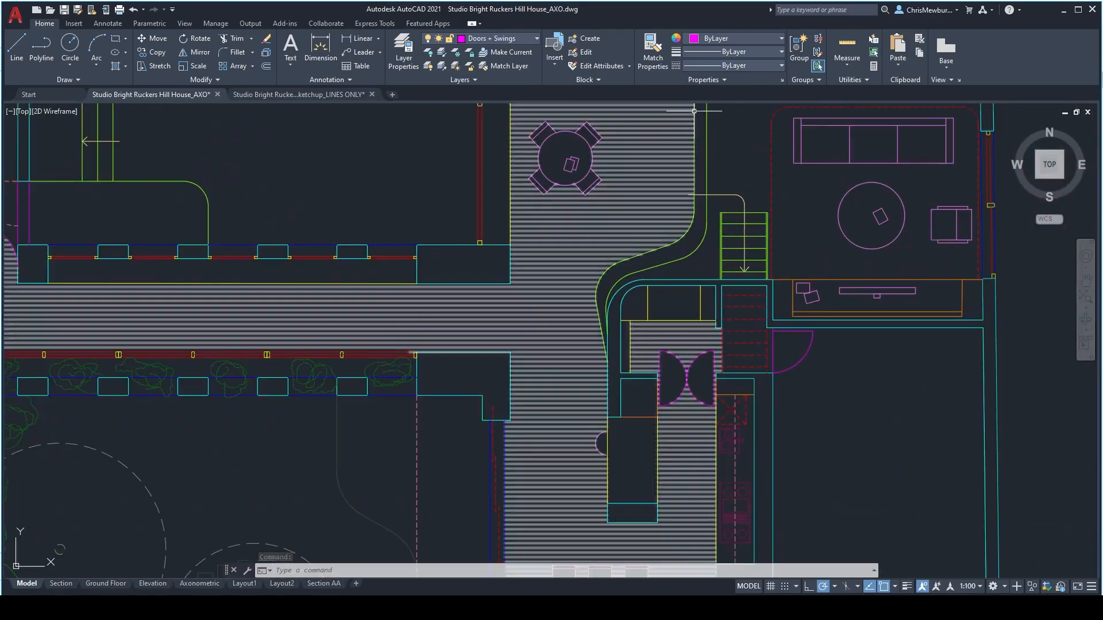
pyautogui.scroll(2, 600, 270)
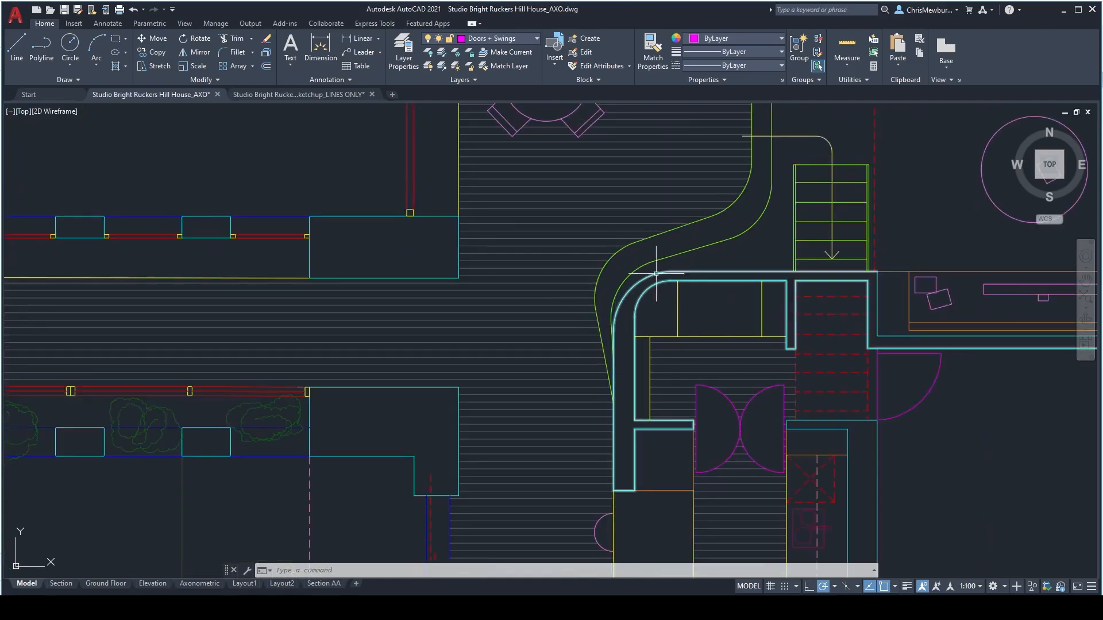
pyautogui.scroll(-2, 745, 244)
pyautogui.scroll(-2, 684, 315)
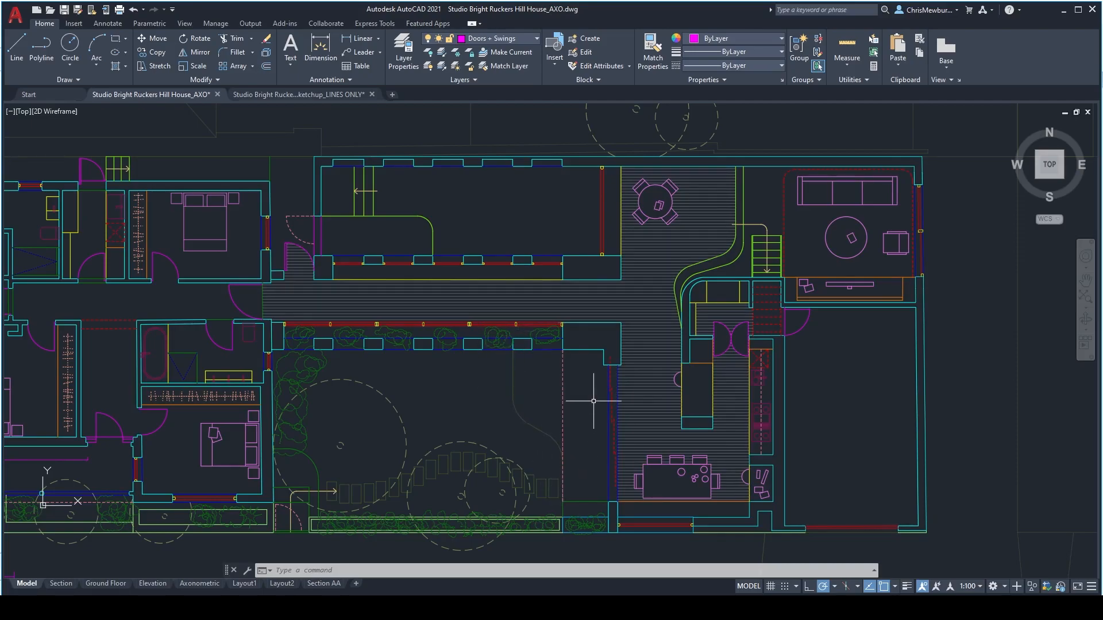
pyautogui.scroll(-5, 593, 401)
pyautogui.scroll(5, 442, 406)
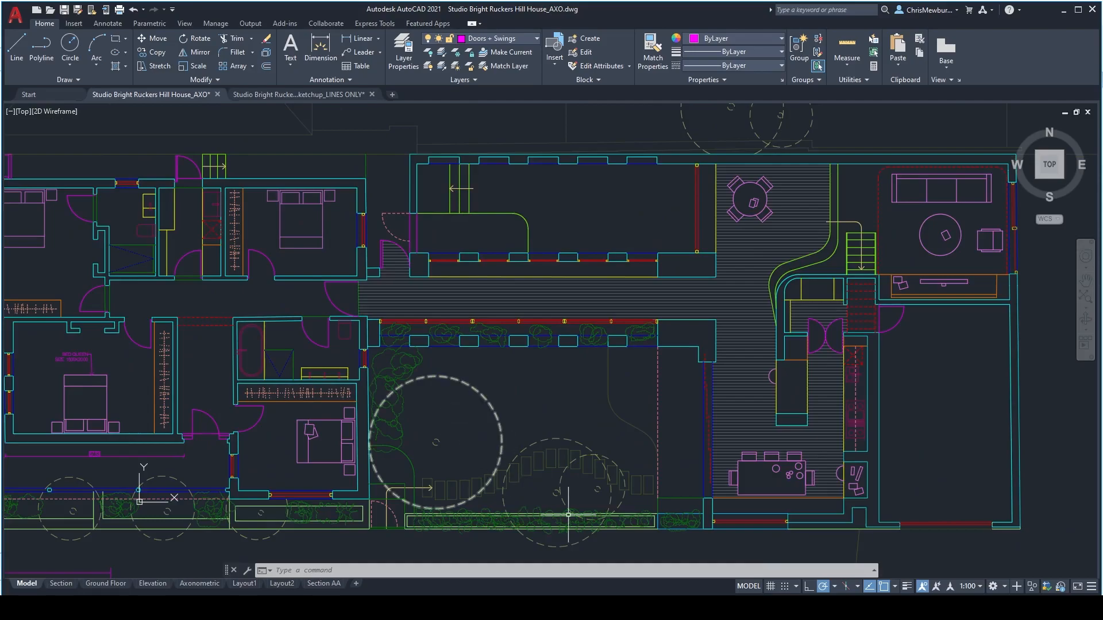
pyautogui.scroll(2, 741, 550)
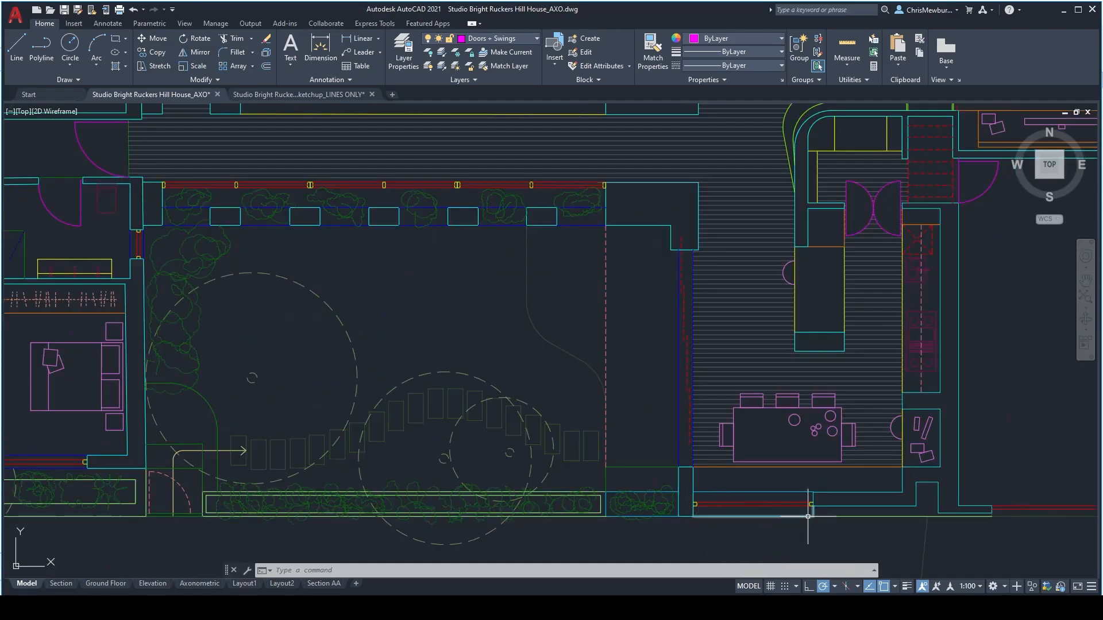
pyautogui.scroll(-2, 791, 521)
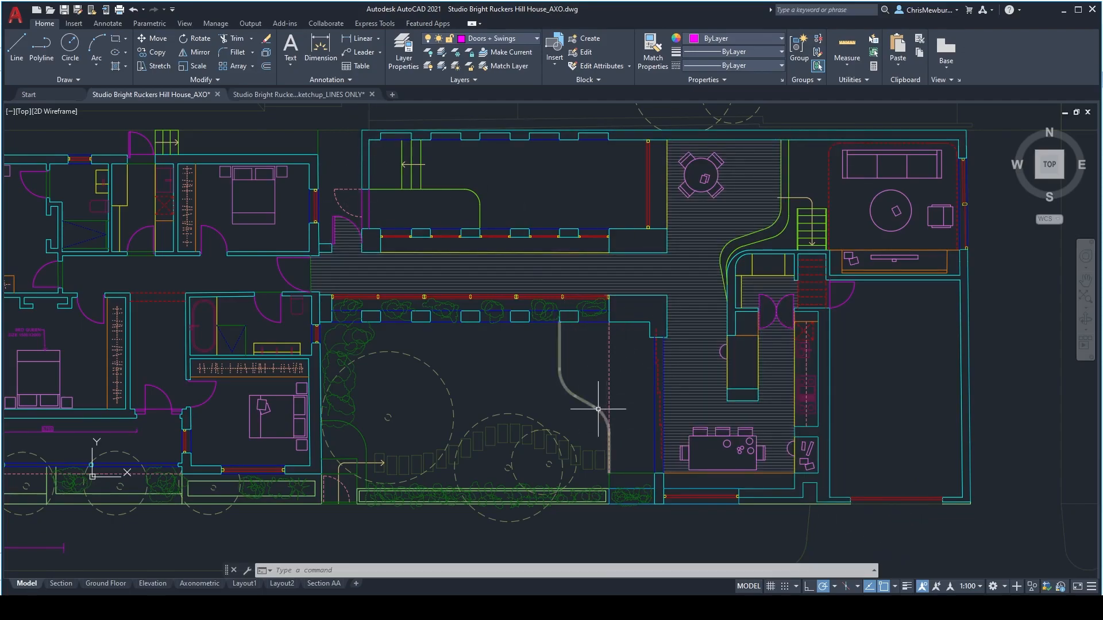
pyautogui.scroll(-3, 488, 264)
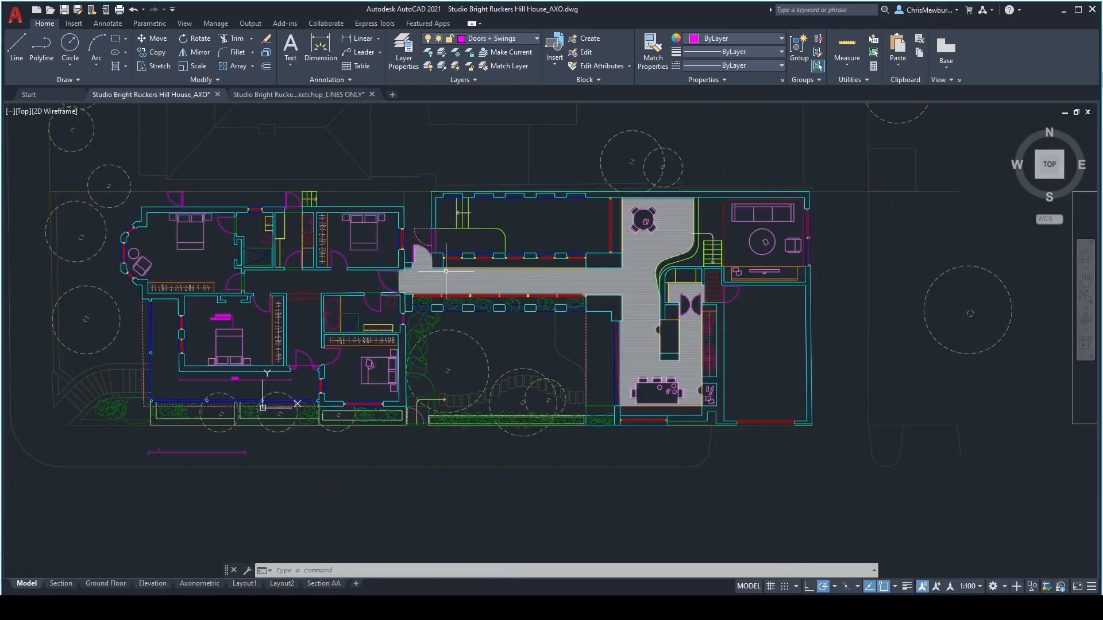
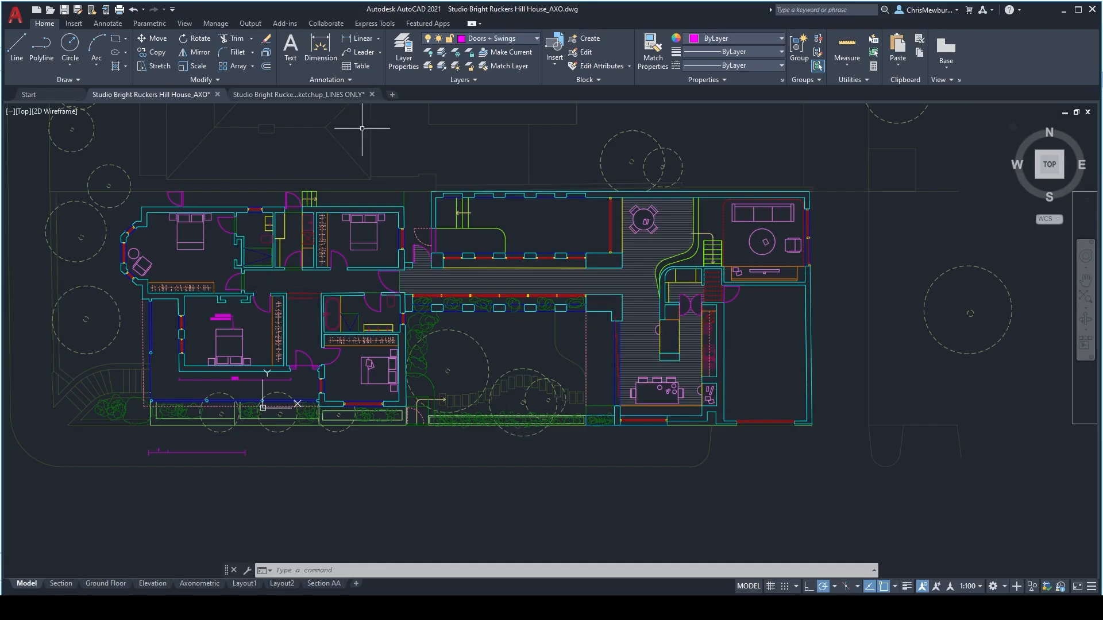
# - Go back to the LINES ONLY drawing and examine its closed wall outlines and columns against the full plan
pyautogui.click(340, 92)
pyautogui.scroll(2, 441, 258)
pyautogui.scroll(-2, 372, 321)
pyautogui.scroll(2, 373, 321)
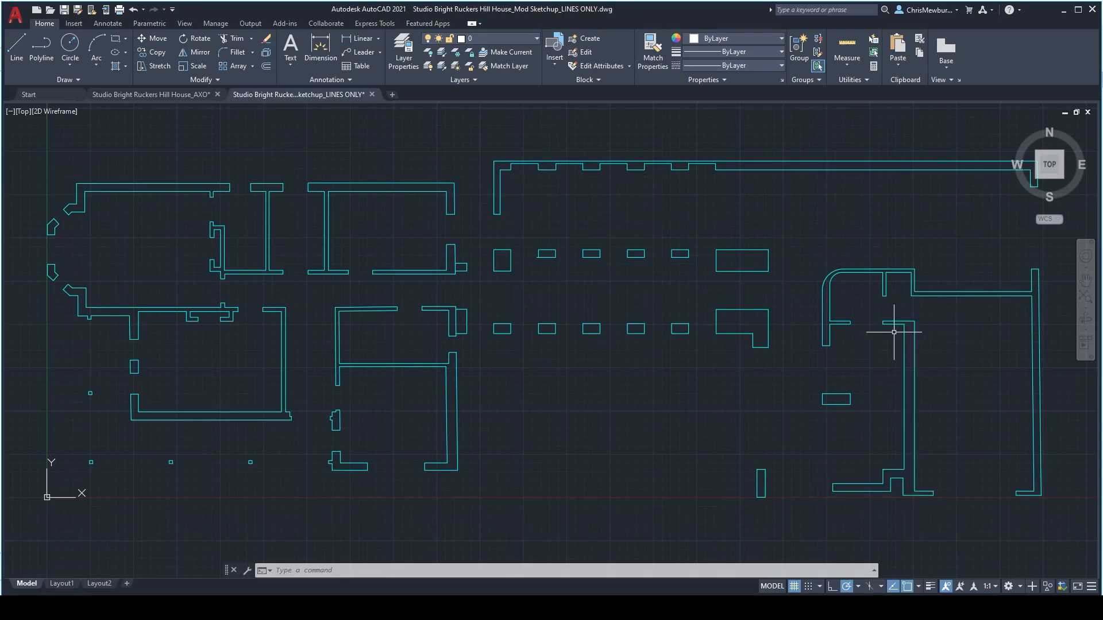
pyautogui.rightClick(840, 238)
pyautogui.click(838, 238)
pyautogui.click(17, 15)
pyautogui.click(53, 160)
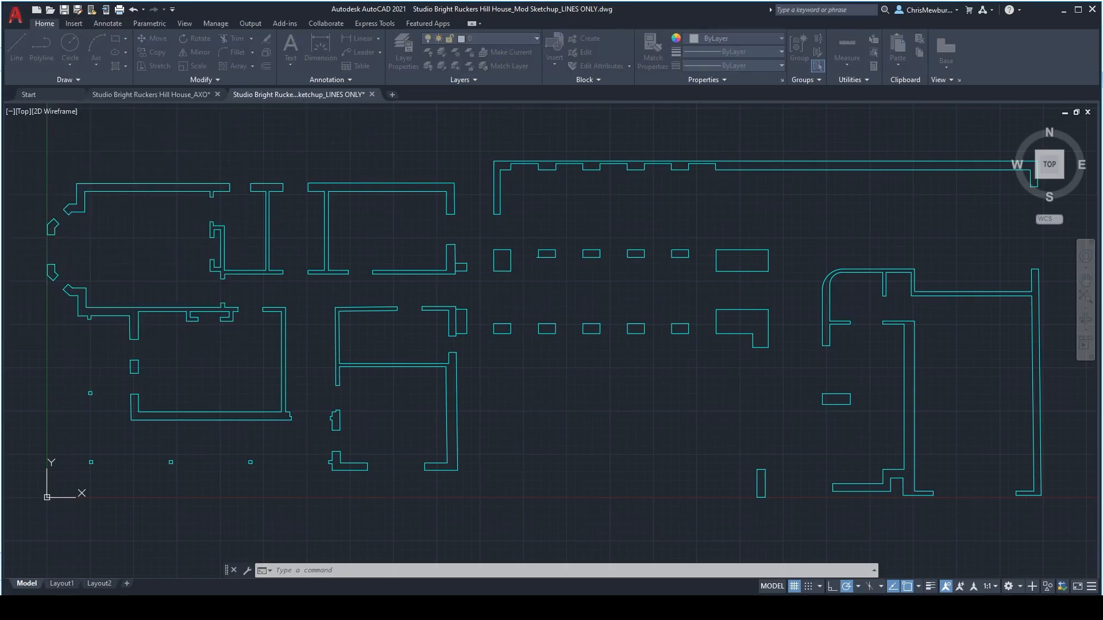
pyautogui.click(603, 412)
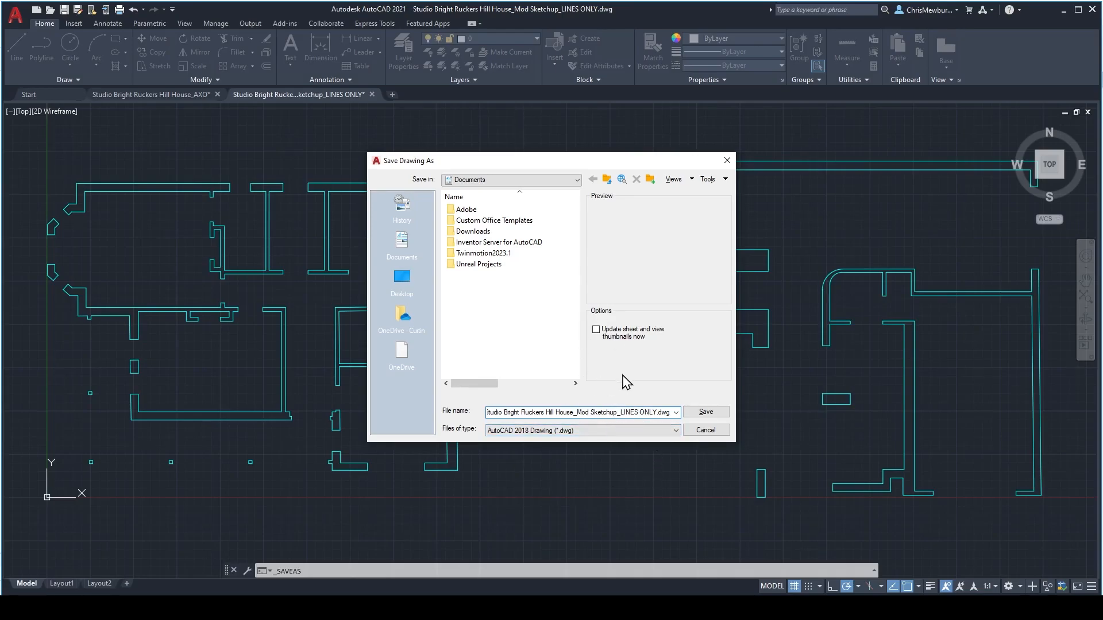
pyautogui.click(727, 160)
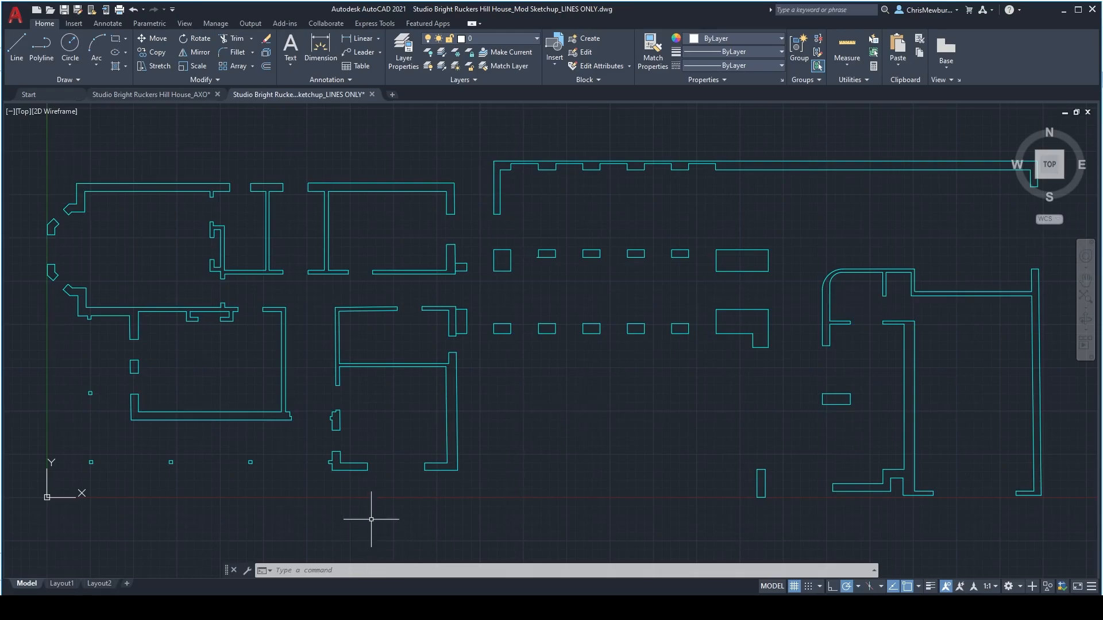
# - Save the LINES ONLY drawing under its existing name
pyautogui.click(187, 101)
pyautogui.hotkey('ctrl', 's')
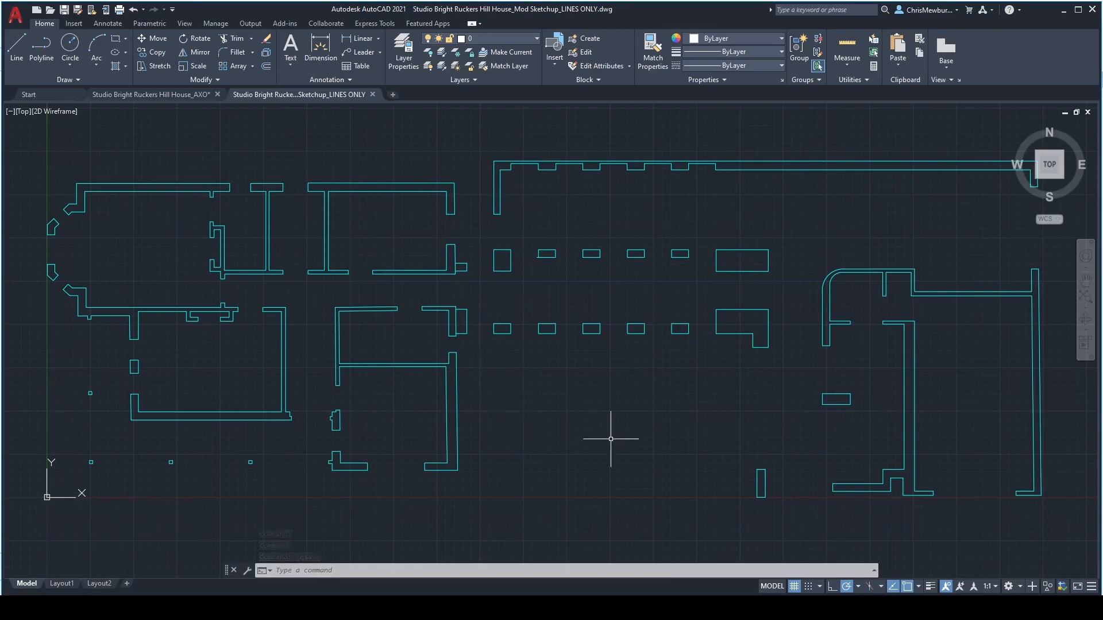
pyautogui.scroll(-2, 227, 329)
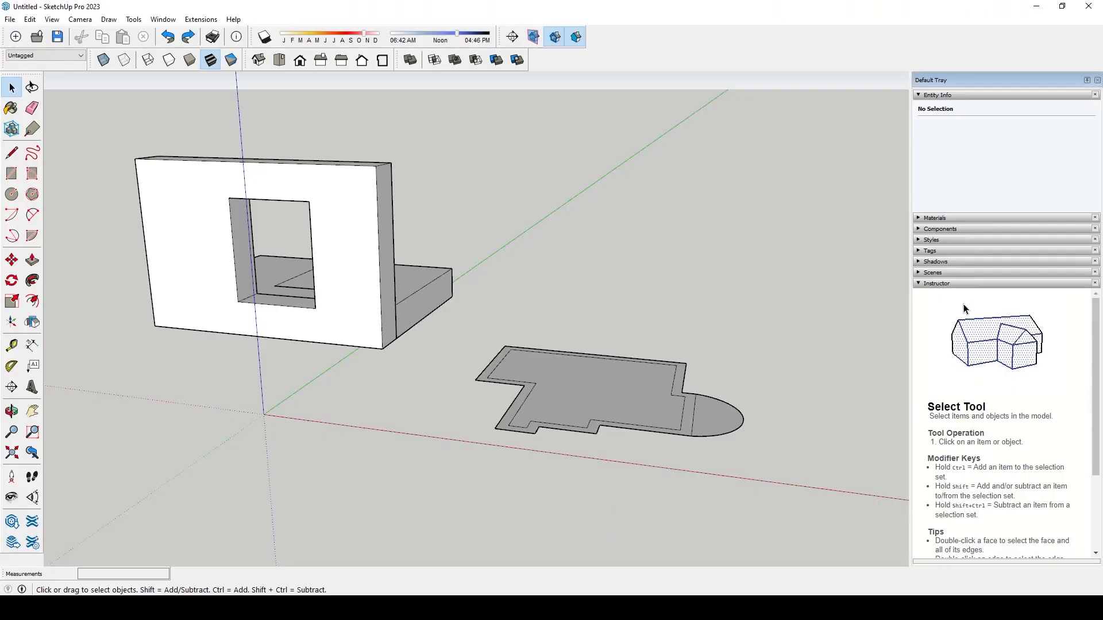
# - Switch to SketchUp and start a new model, discarding the changes to the untitled practice model
pyautogui.click(10, 19)
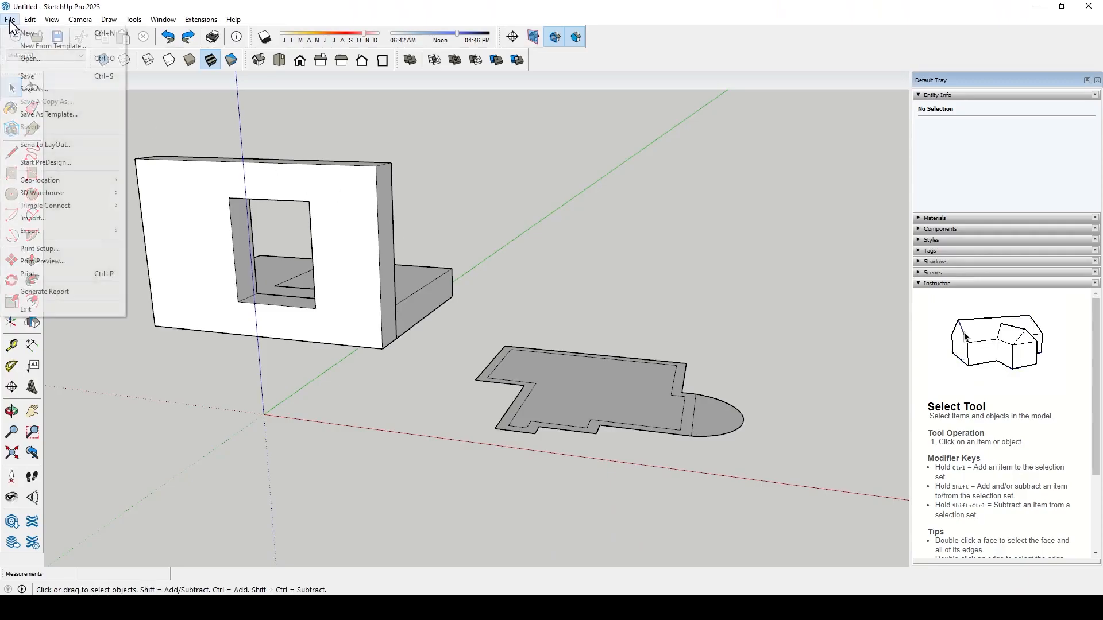
pyautogui.click(27, 33)
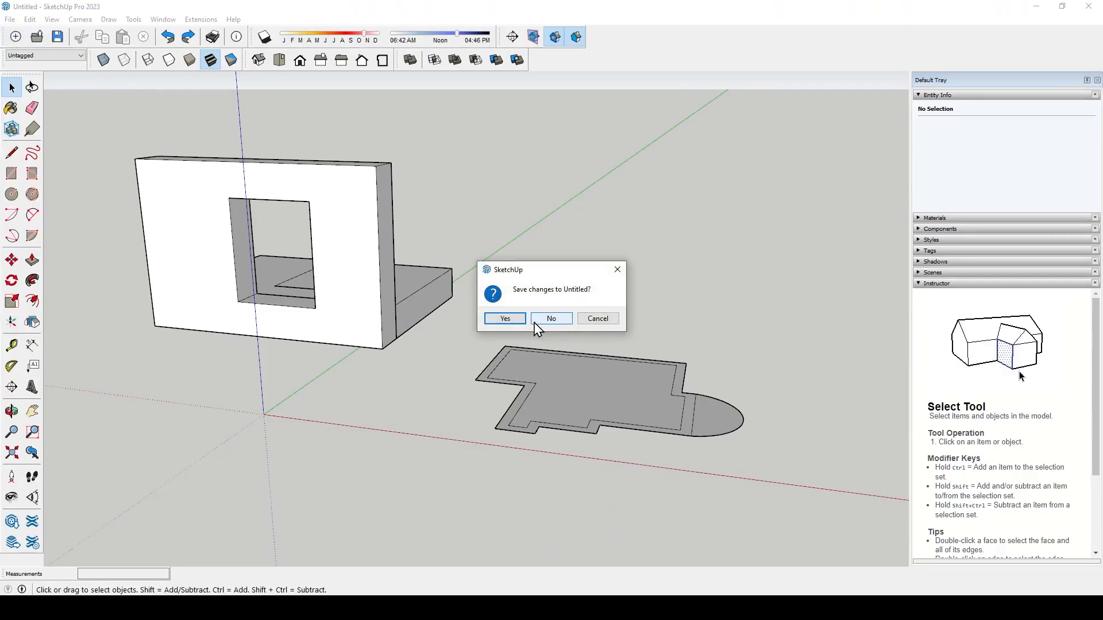
pyautogui.click(553, 319)
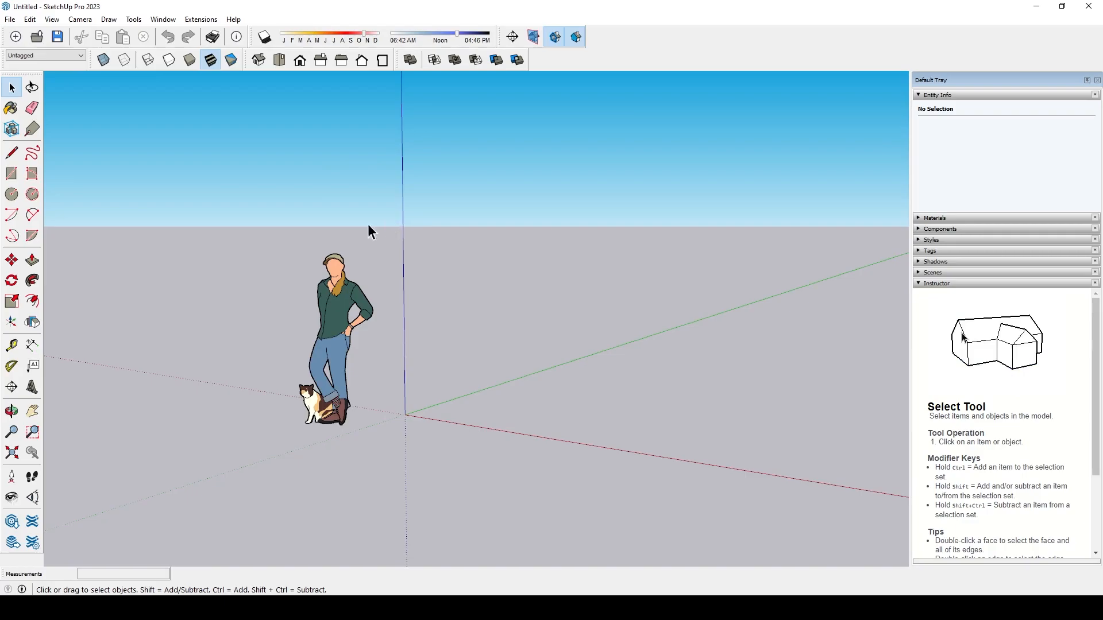
# - Start a new model from the Architectural Millimeters template and look around the empty scene
pyautogui.click(9, 19)
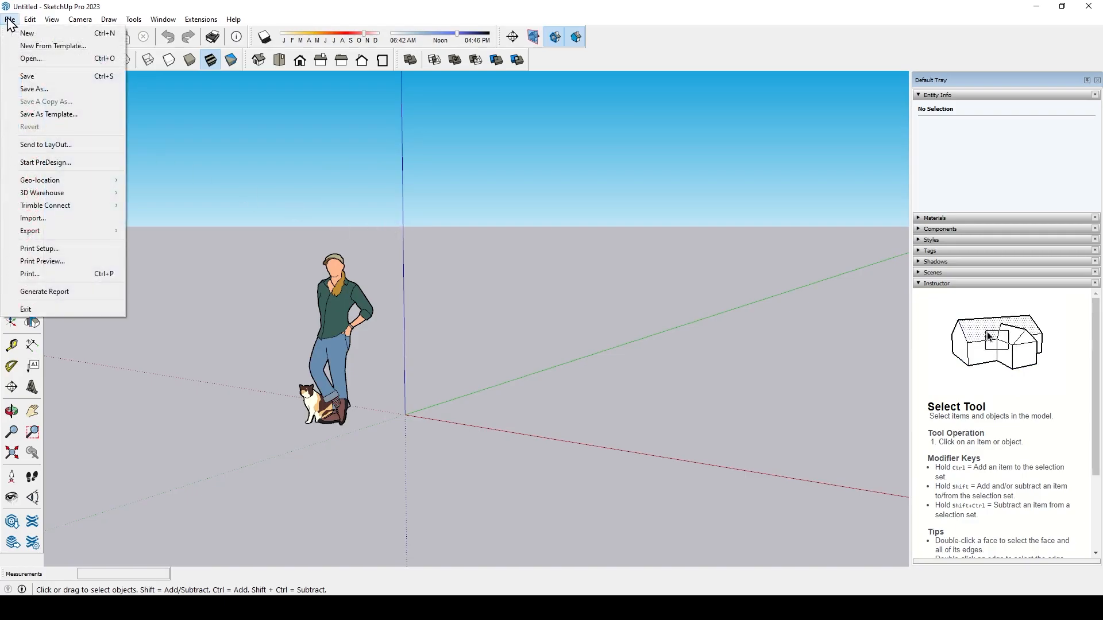
pyautogui.click(39, 46)
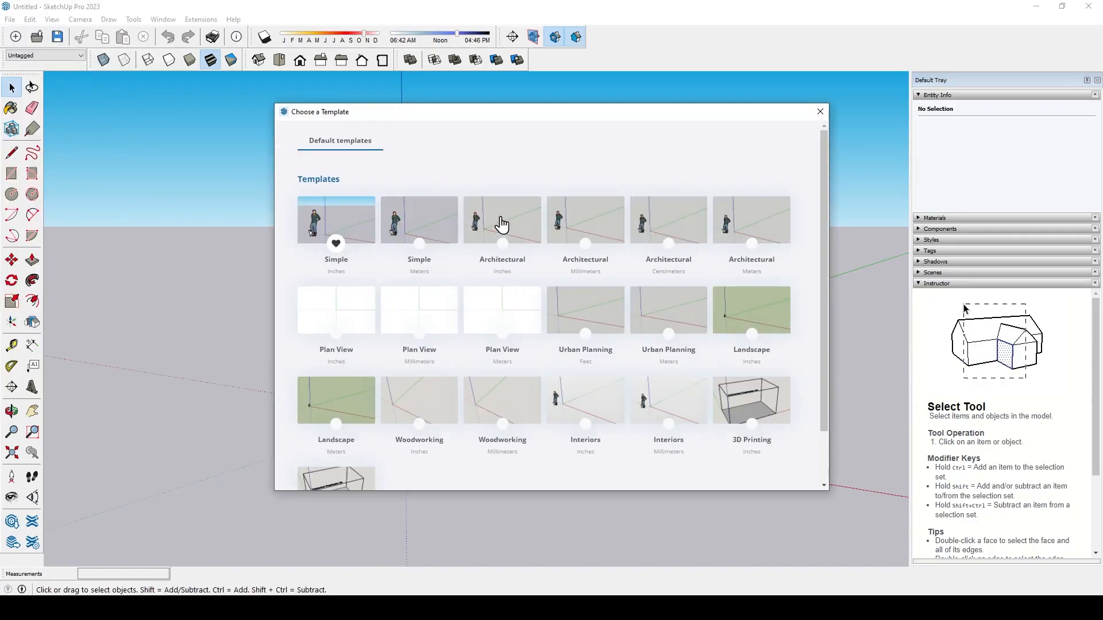
pyautogui.click(583, 217)
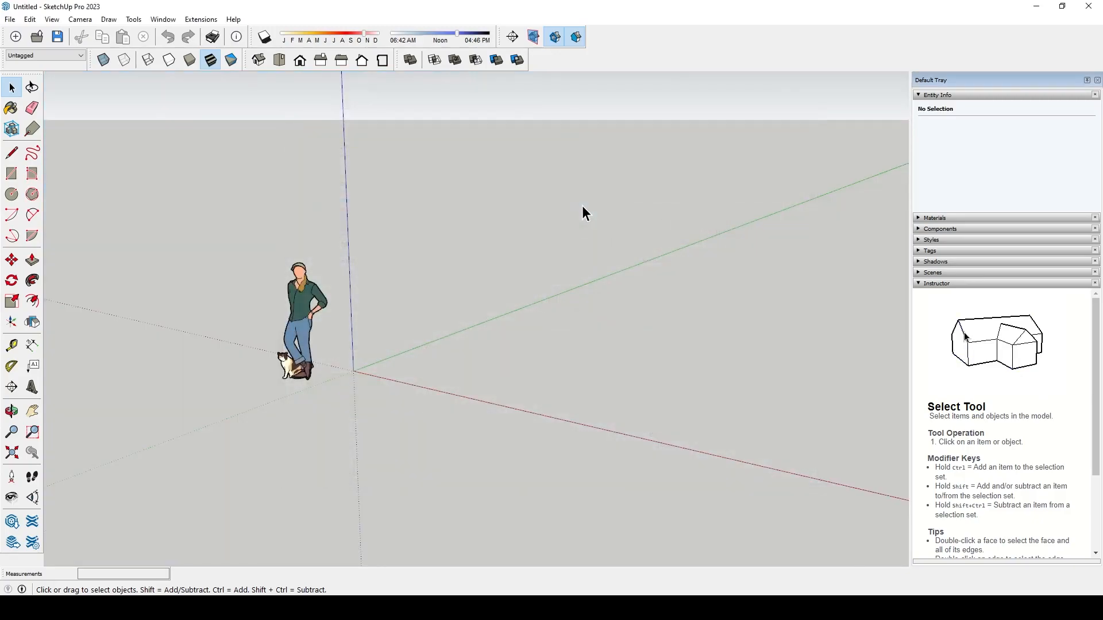
pyautogui.rightClick(460, 447)
pyautogui.press('Escape')
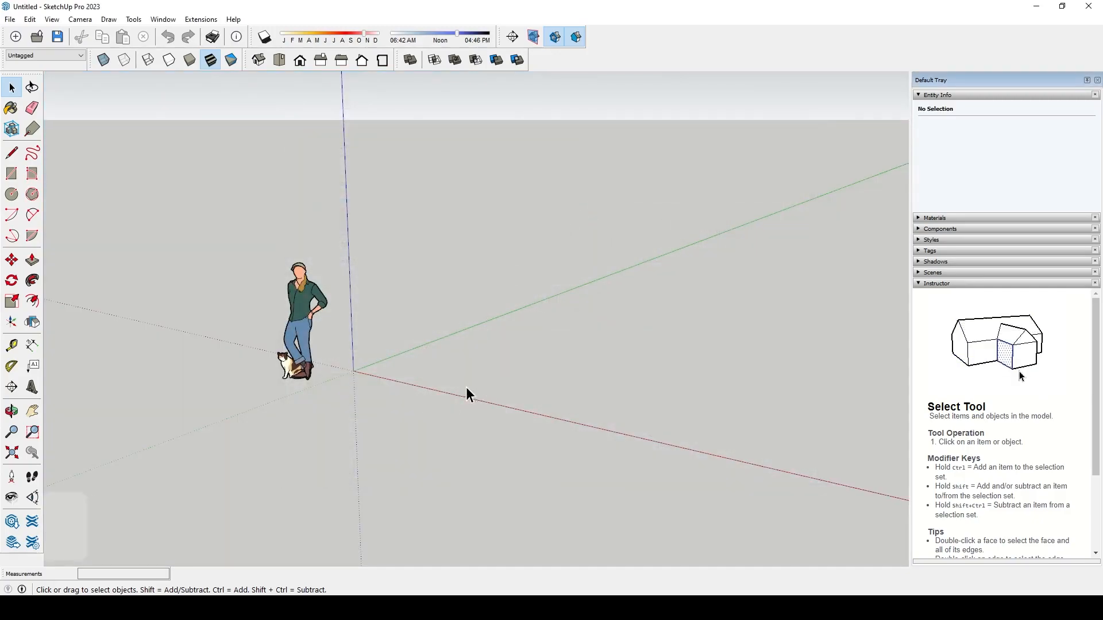
pyautogui.moveTo(556, 419); pyautogui.dragTo(535, 347, button='middle')
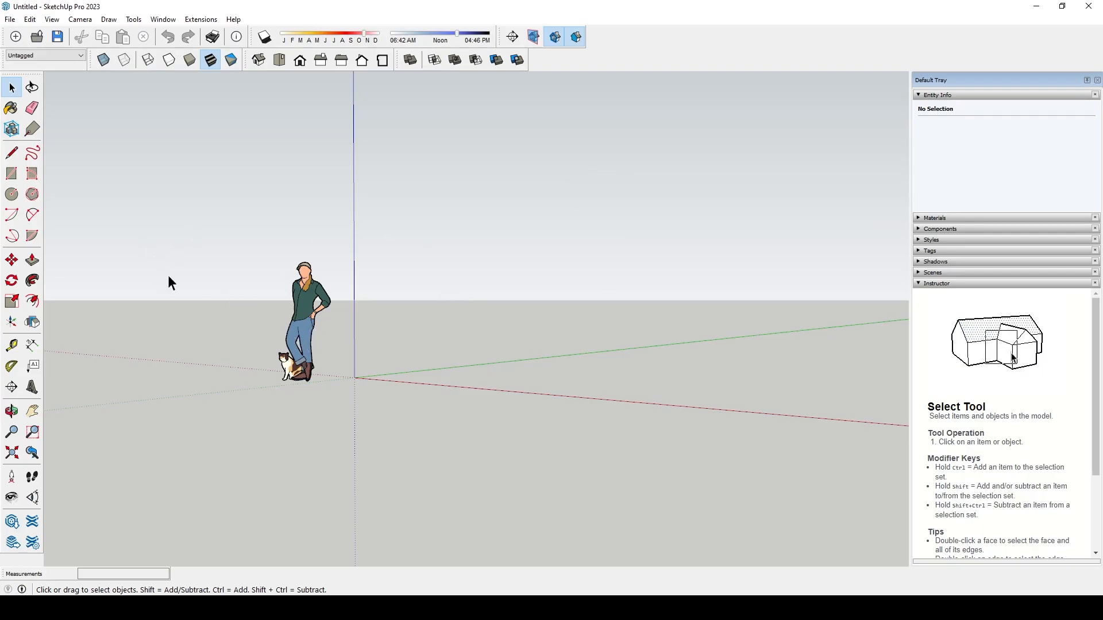
# - Create a fresh model from the Architectural Millimeters template and delete the scale figure beside the origin
pyautogui.click(10, 19)
pyautogui.click(28, 45)
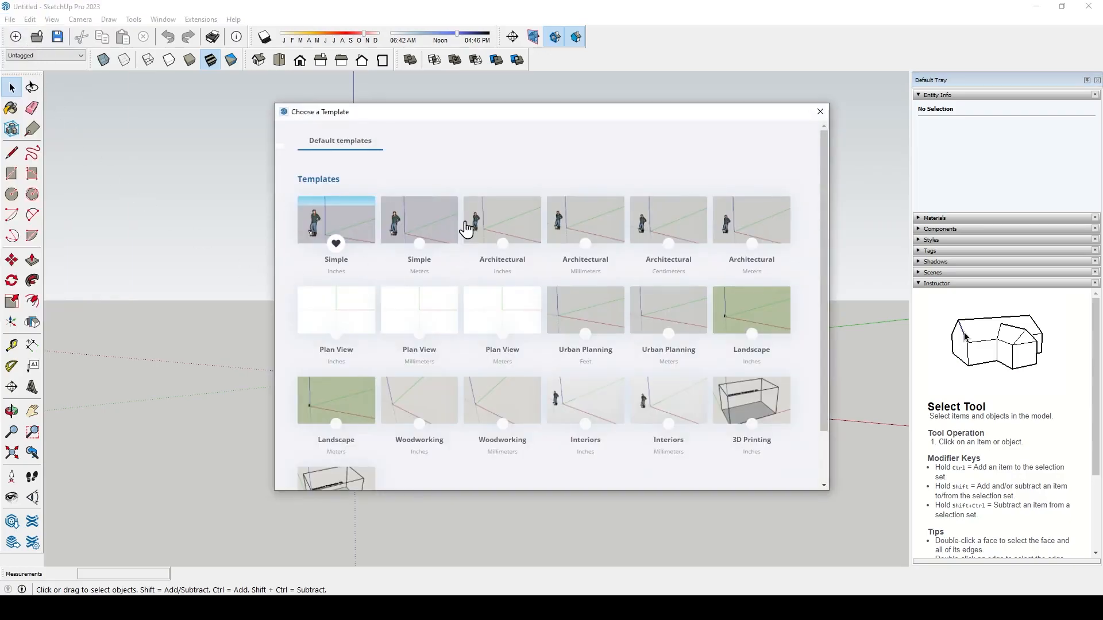
pyautogui.click(583, 223)
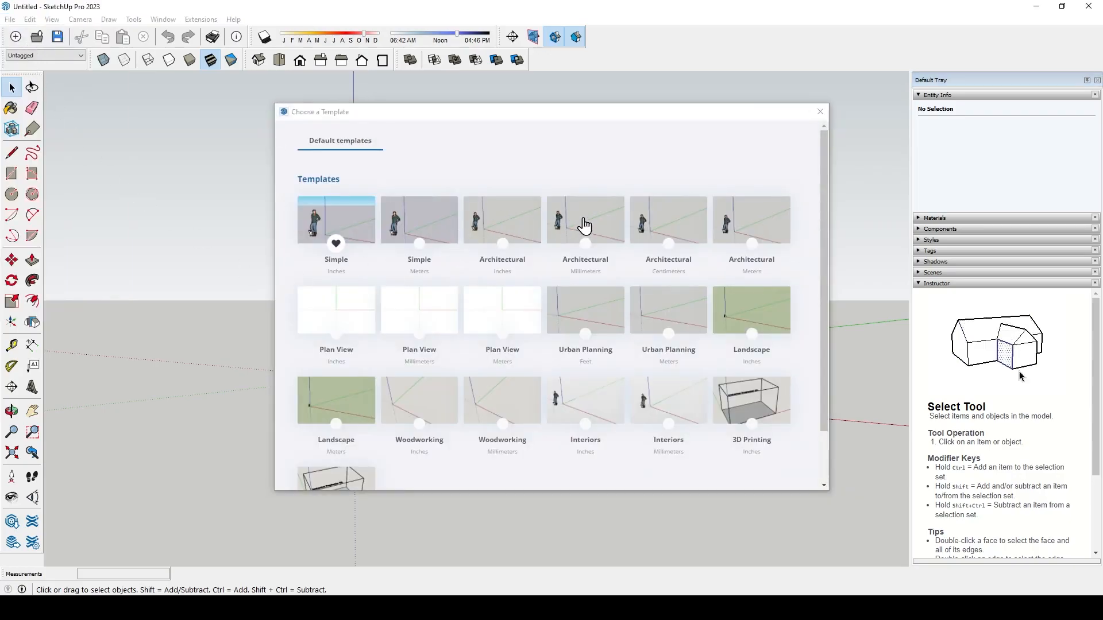
pyautogui.moveTo(412, 208); pyautogui.dragTo(179, 466)
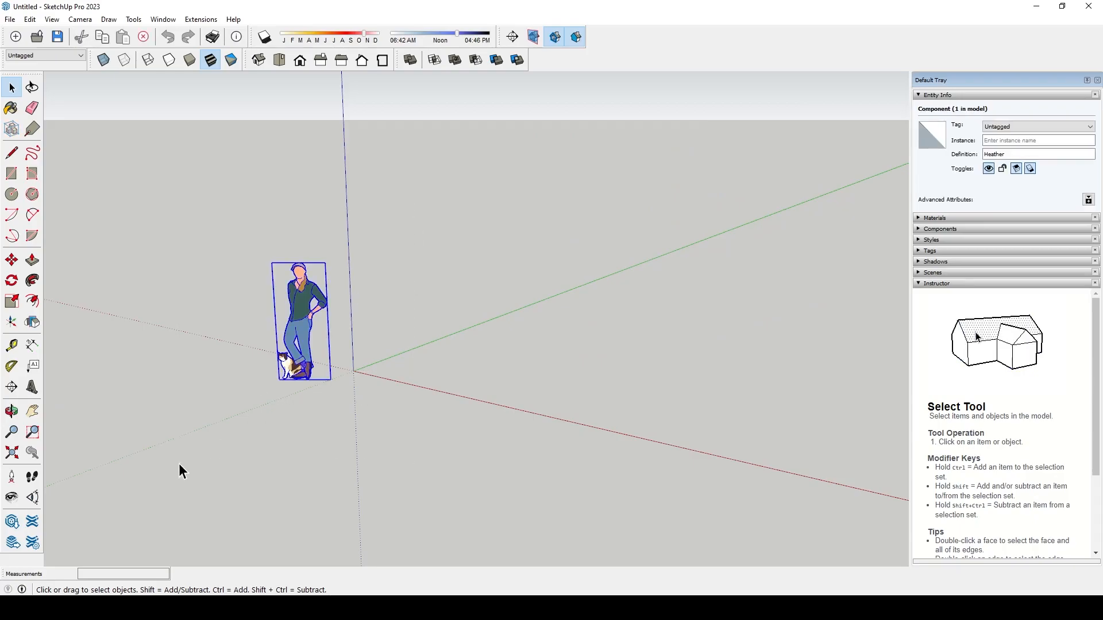
pyautogui.press('Delete')
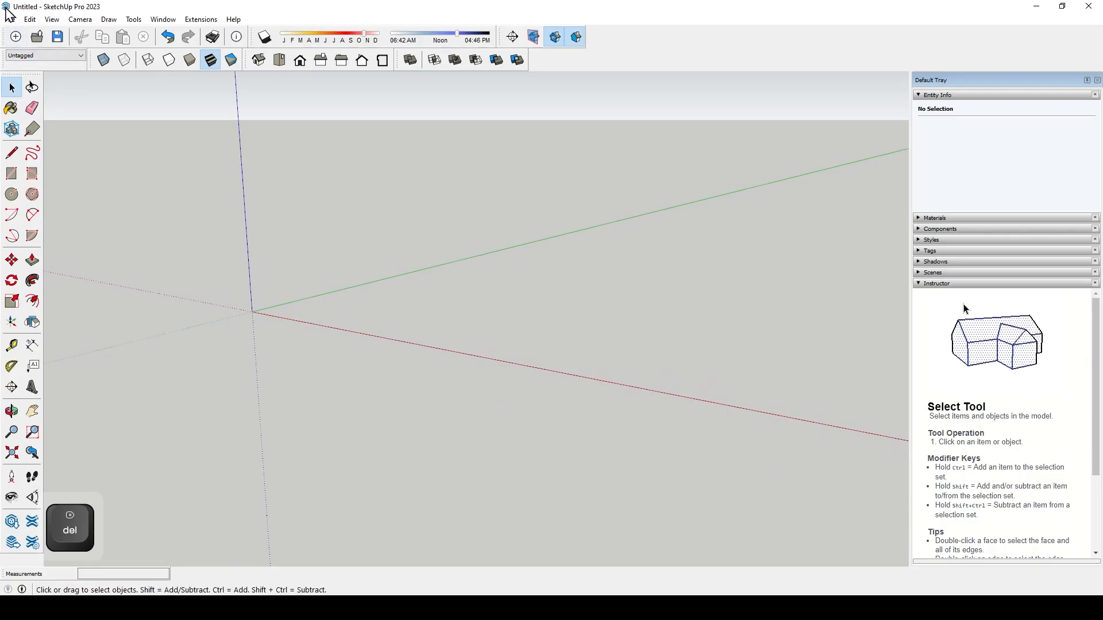
# - Import the drawing Studio Bright Ruckers Hill House_Mod Sketchup_LINES ONLY.dwg with the import units set to Millimeters
pyautogui.click(9, 19)
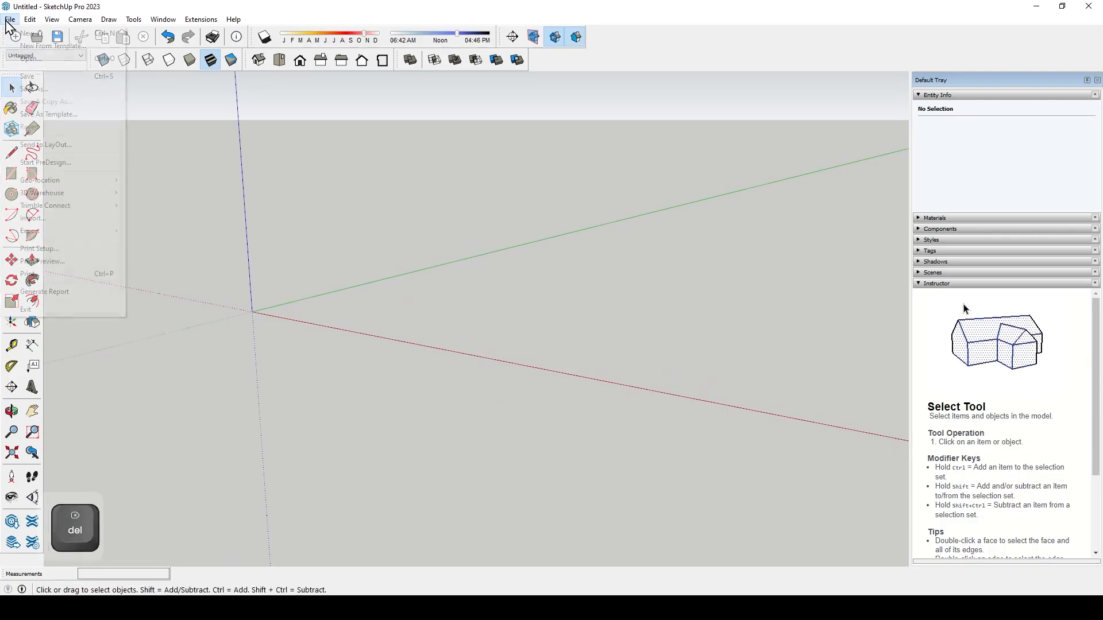
pyautogui.click(75, 221)
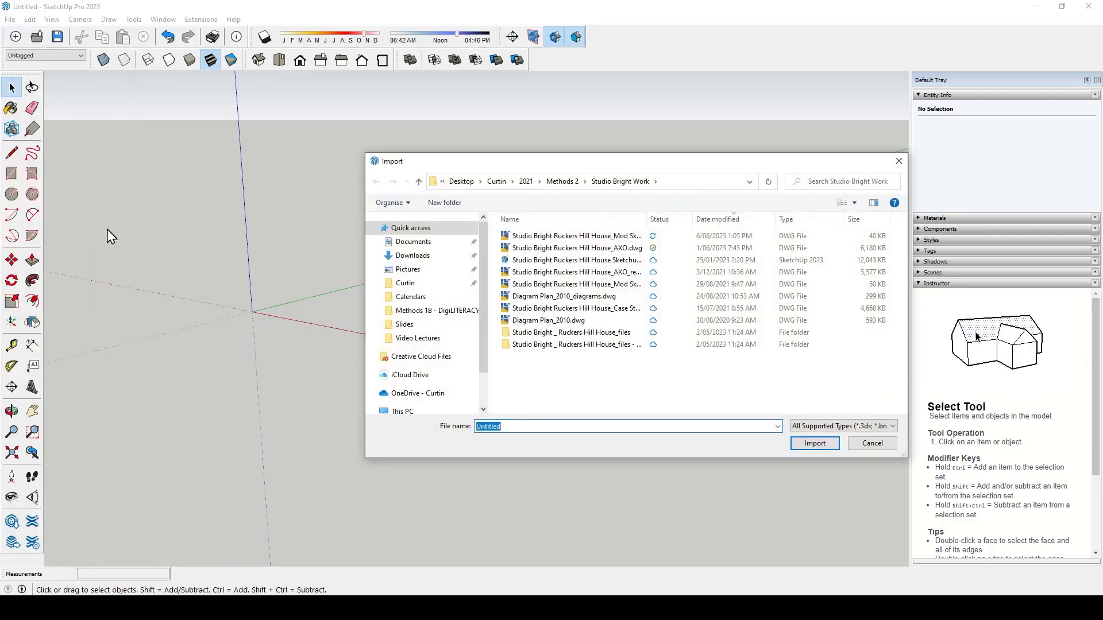
pyautogui.moveTo(646, 219); pyautogui.dragTo(697, 220)
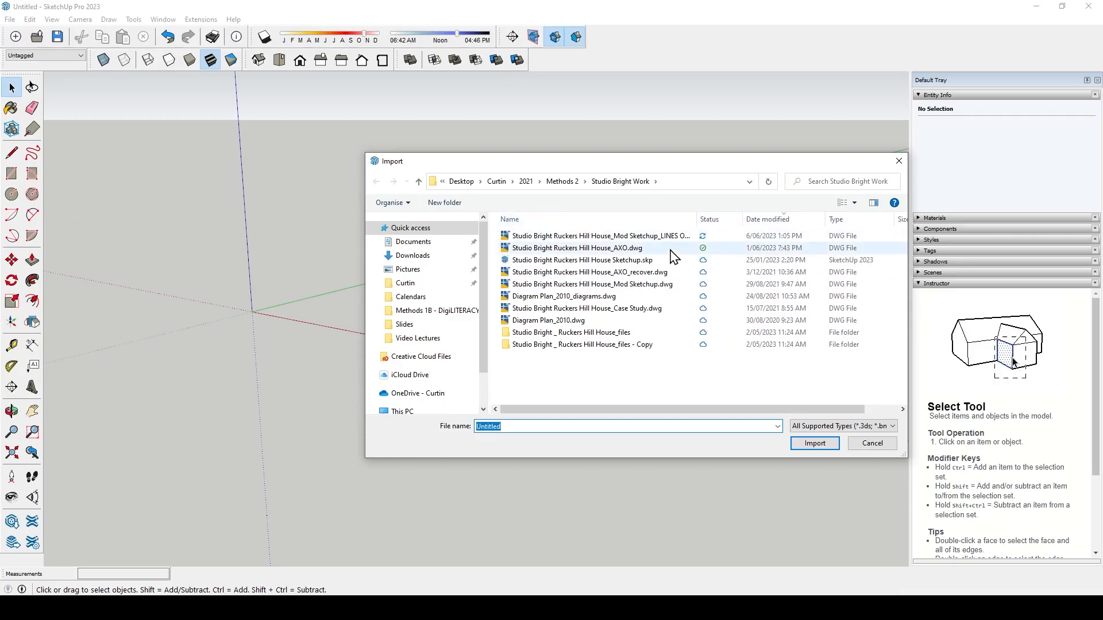
pyautogui.click(680, 237)
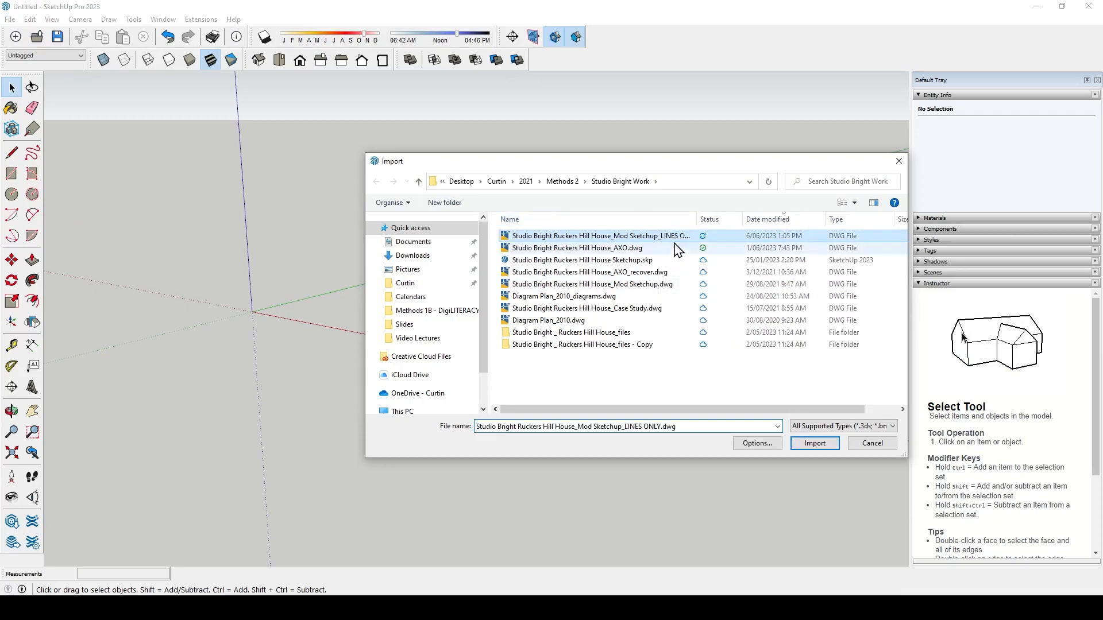
pyautogui.click(747, 447)
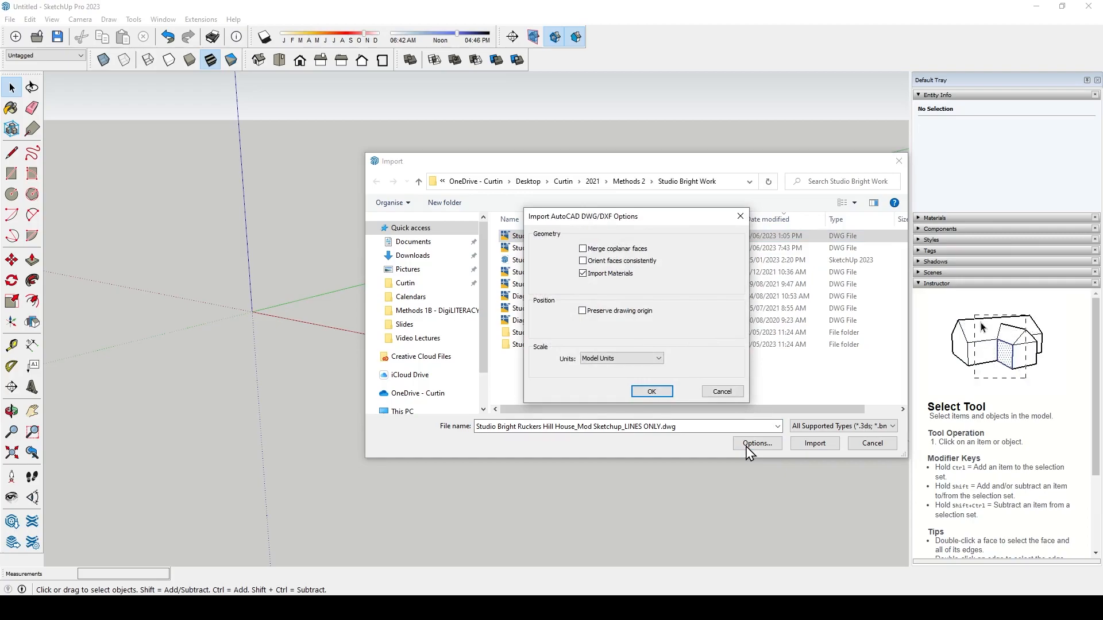
pyautogui.click(621, 359)
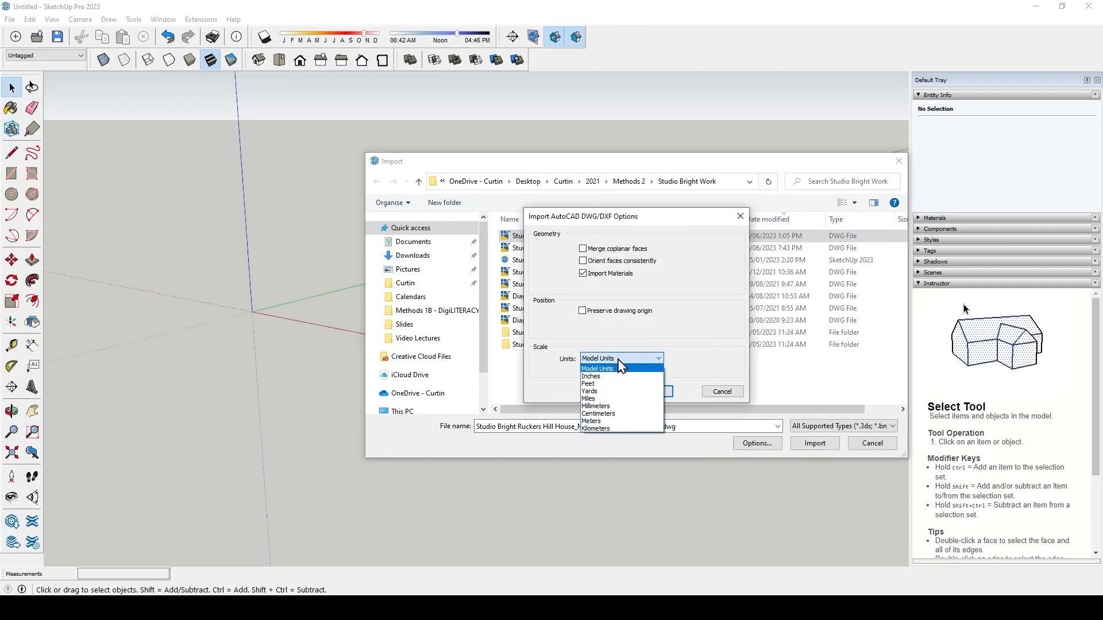
pyautogui.click(612, 406)
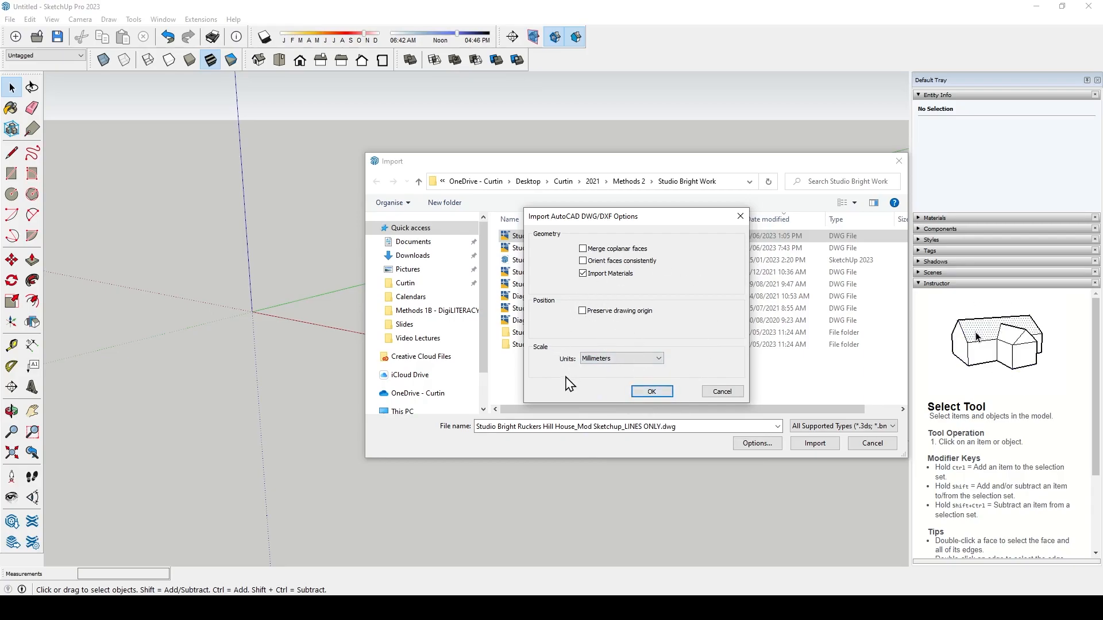
pyautogui.click(650, 392)
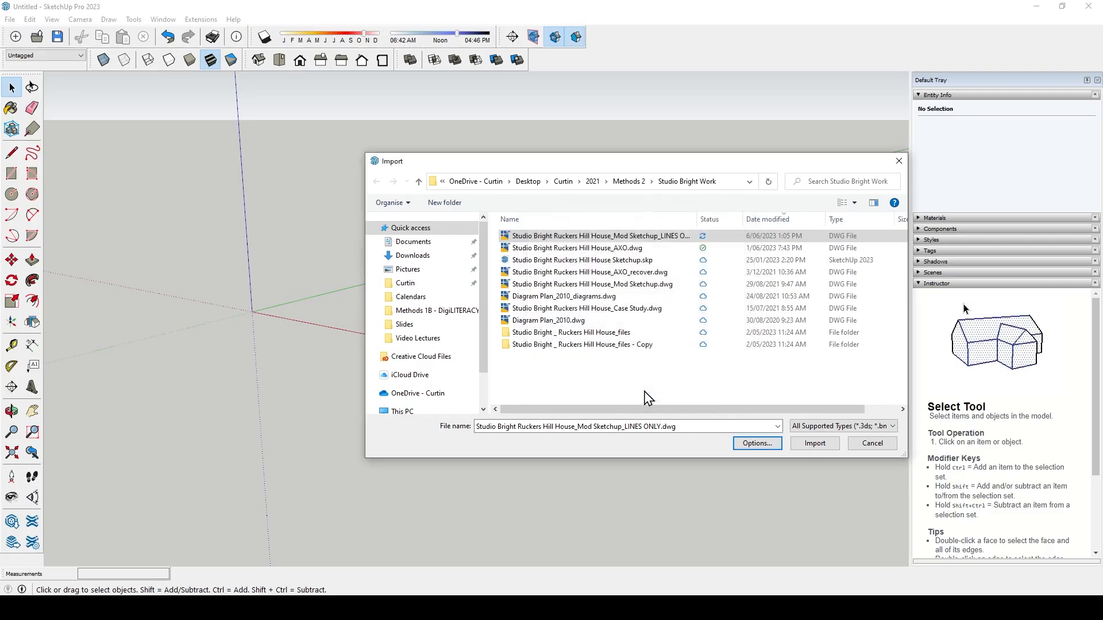
pyautogui.click(814, 444)
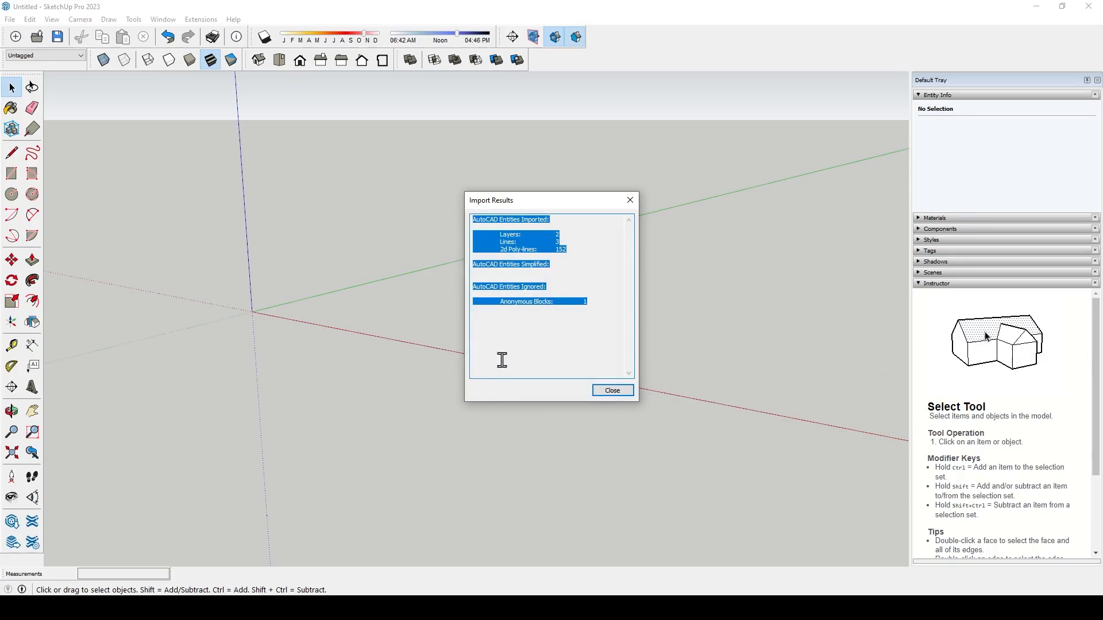
pyautogui.click(613, 390)
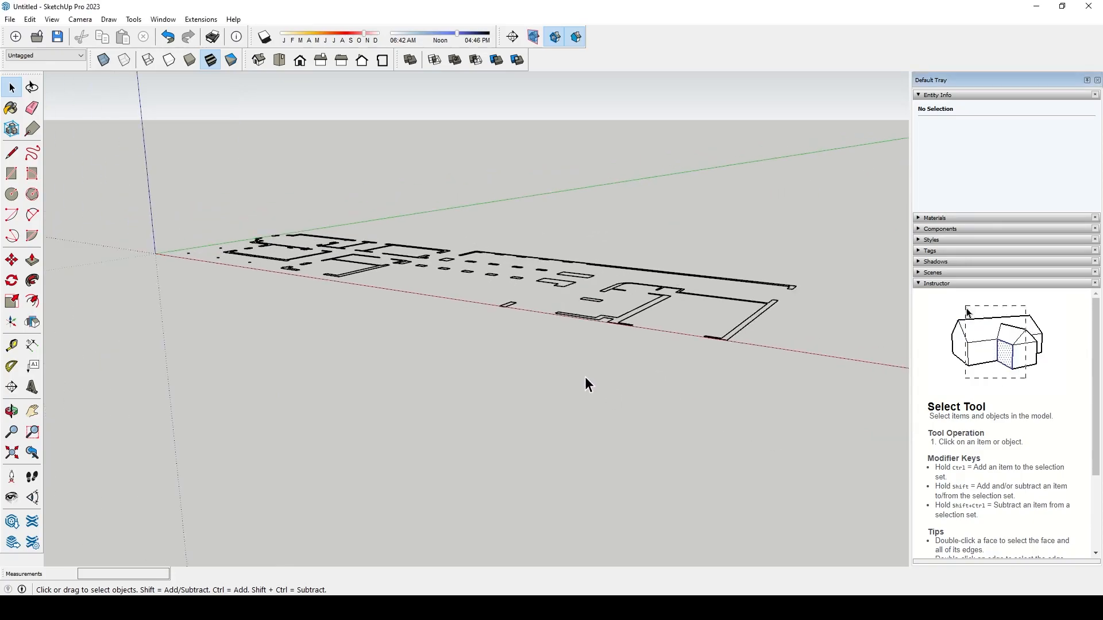
pyautogui.scroll(-4, 490, 207)
pyautogui.moveTo(525, 349)
pyautogui.mouseDown(button='middle')
pyautogui.moveTo(545, 349)
pyautogui.moveTo(514, 322)
pyautogui.moveTo(524, 381)
pyautogui.mouseUp(button='middle')
pyautogui.scroll(3, 450, 323)
pyautogui.moveTo(450, 323); pyautogui.dragTo(539, 297, button='middle')
pyautogui.click(540, 291)
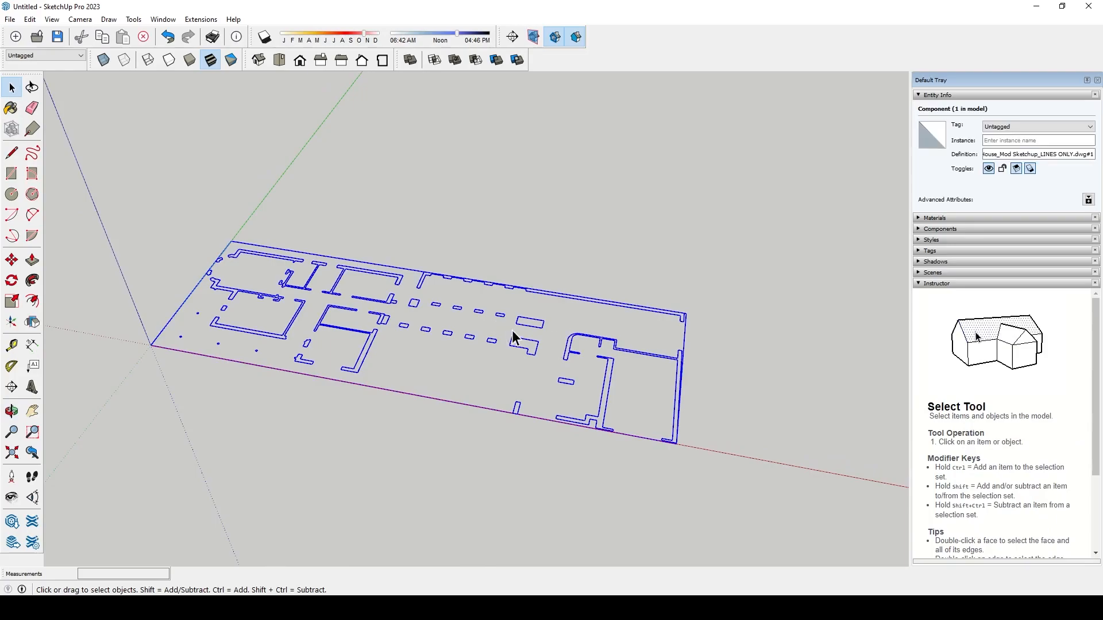
pyautogui.press('s')
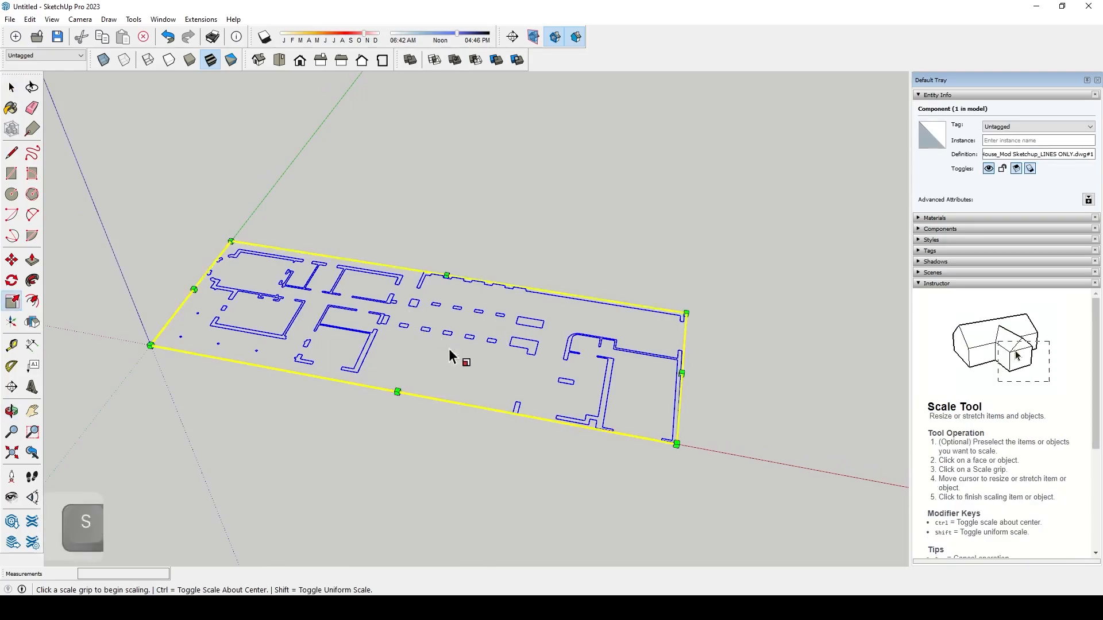
pyautogui.click(687, 314)
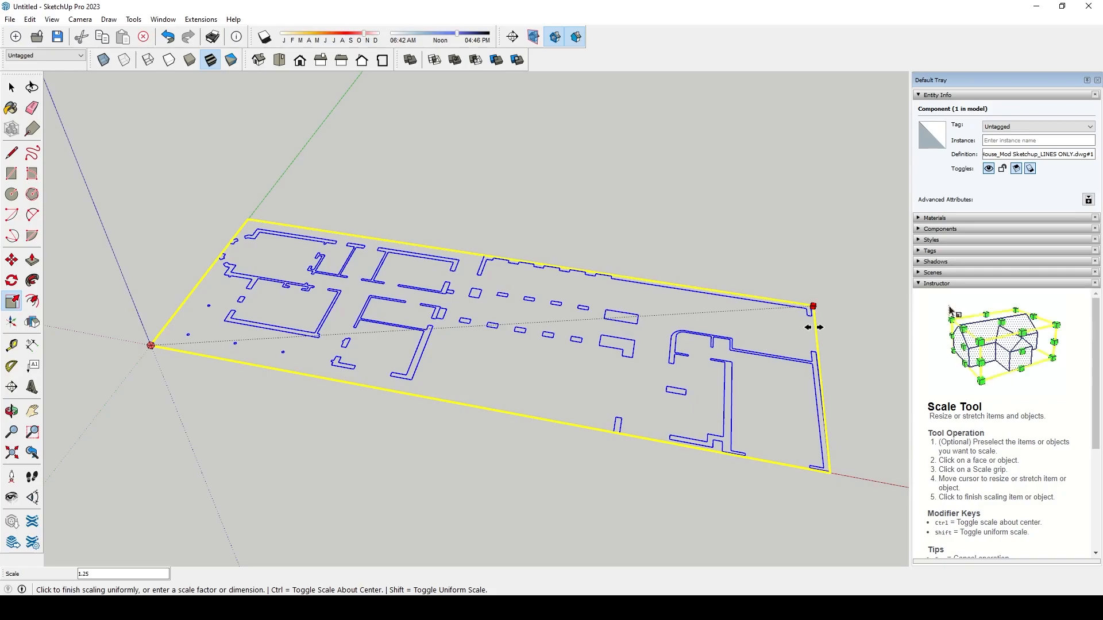
pyautogui.press('Escape')
pyautogui.press('Escape')
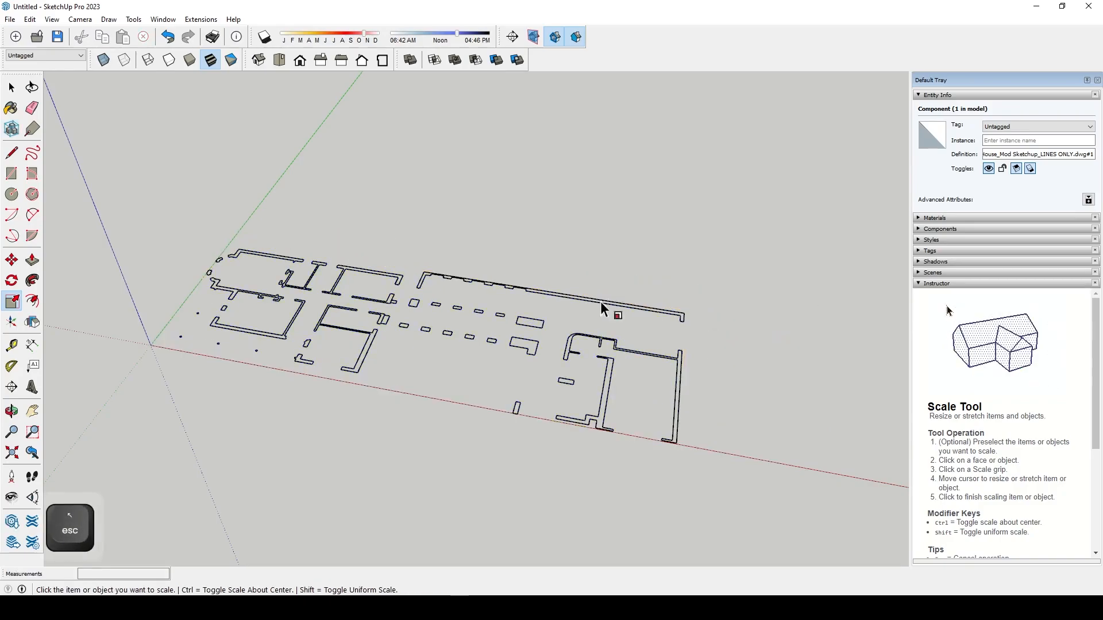
pyautogui.press('Escape')
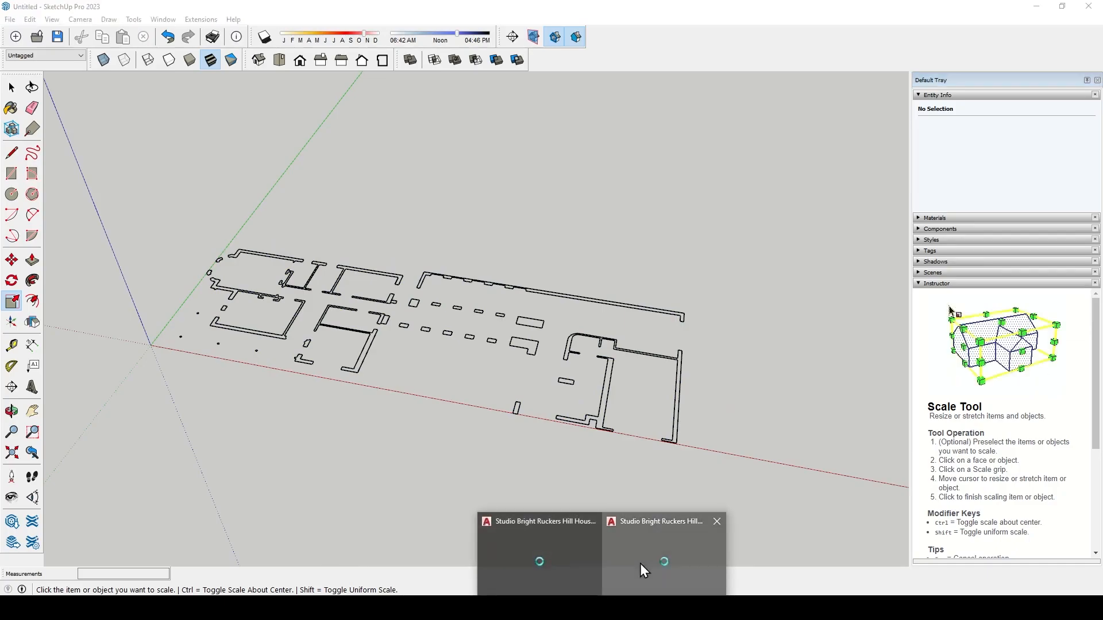
# - Switch to AutoCAD, measure the outer edge of the long upper wall with a polyline, and enter 19603 in Calculator
pyautogui.click(640, 564)
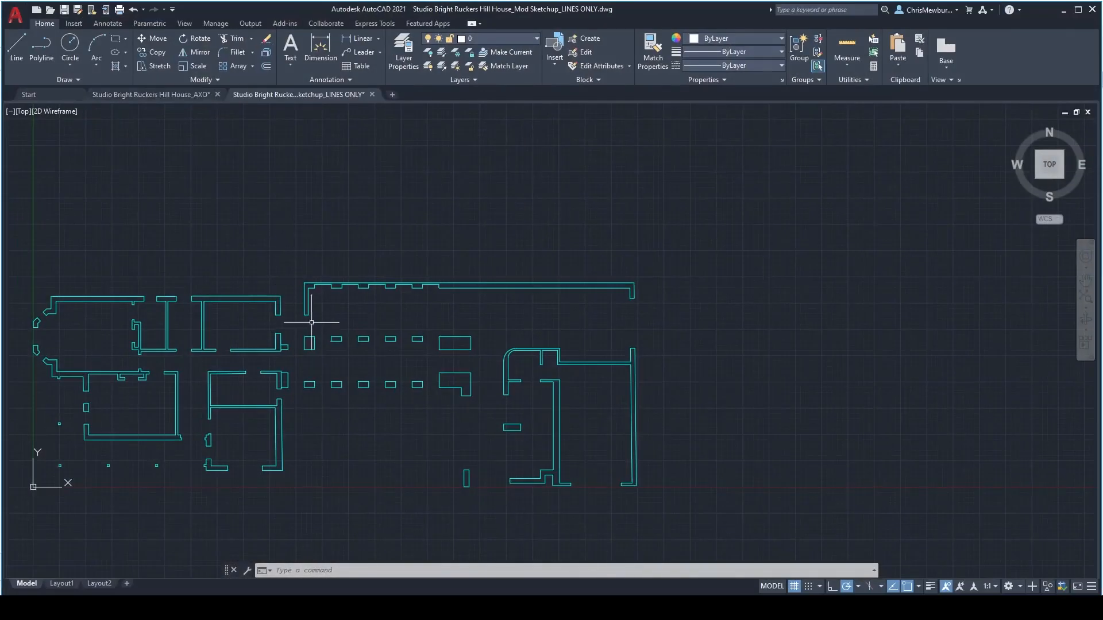
pyautogui.scroll(-2, 707, 222)
pyautogui.scroll(2, 541, 246)
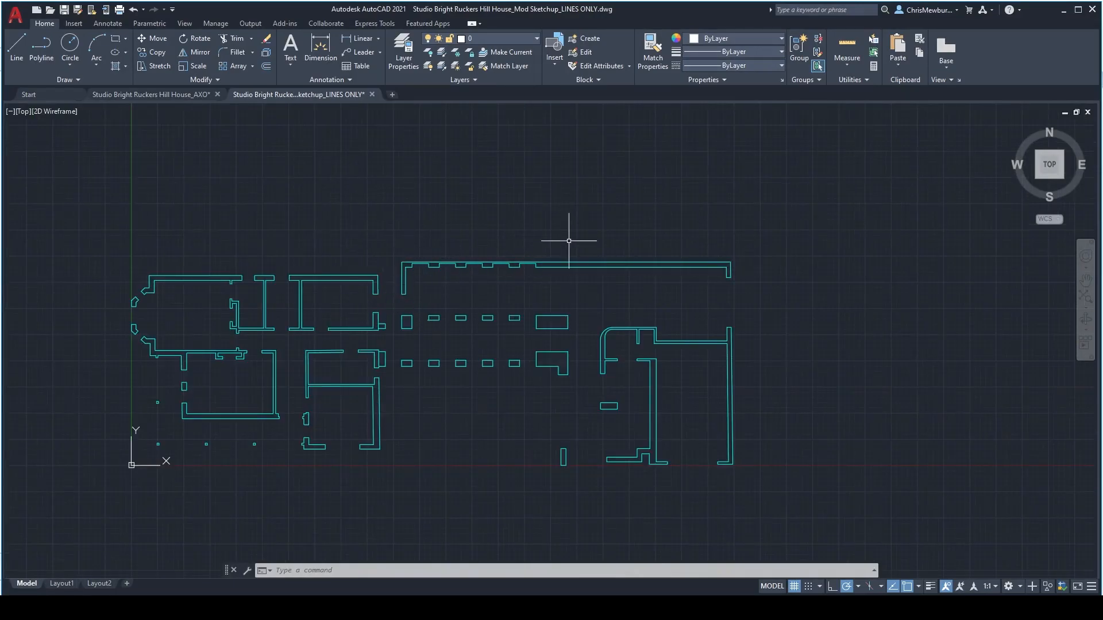
pyautogui.write('pl')
pyautogui.press('space')
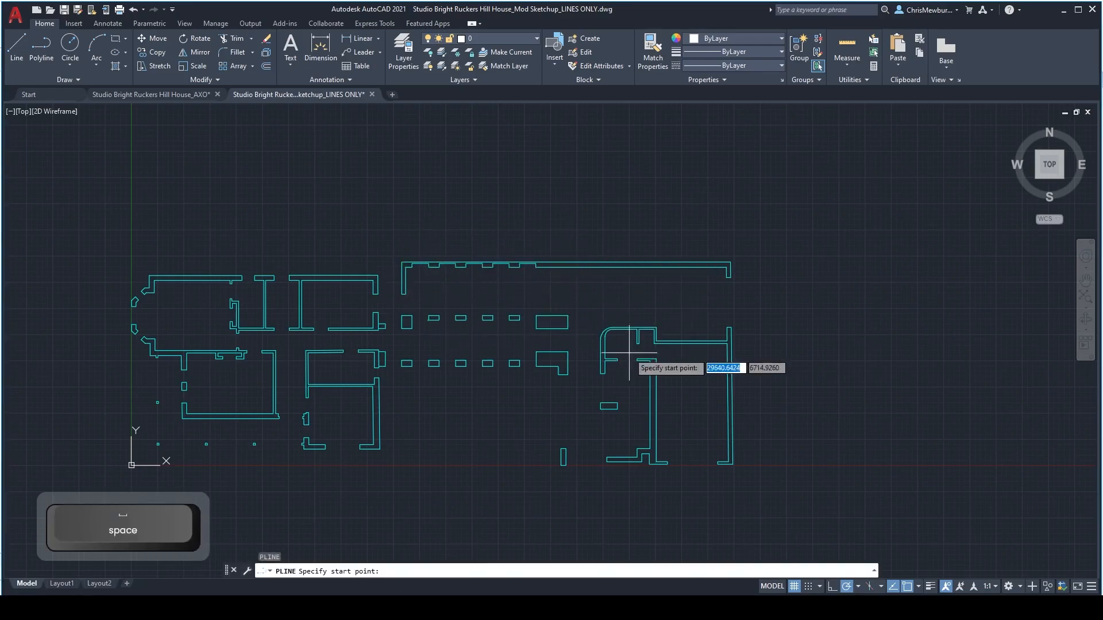
pyautogui.scroll(2, 471, 282)
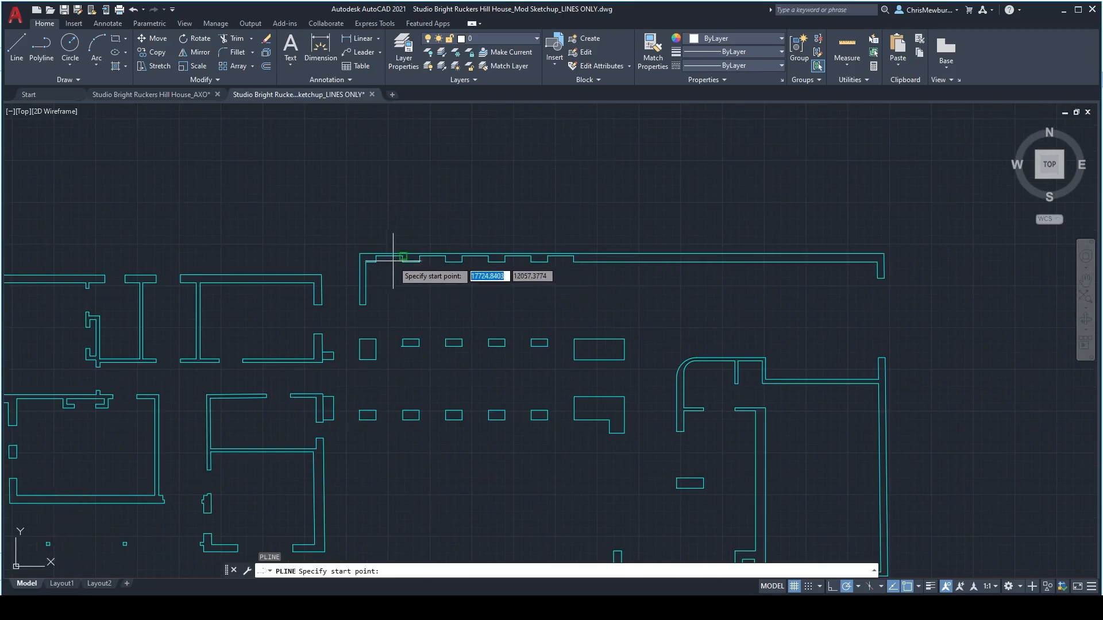
pyautogui.click(360, 252)
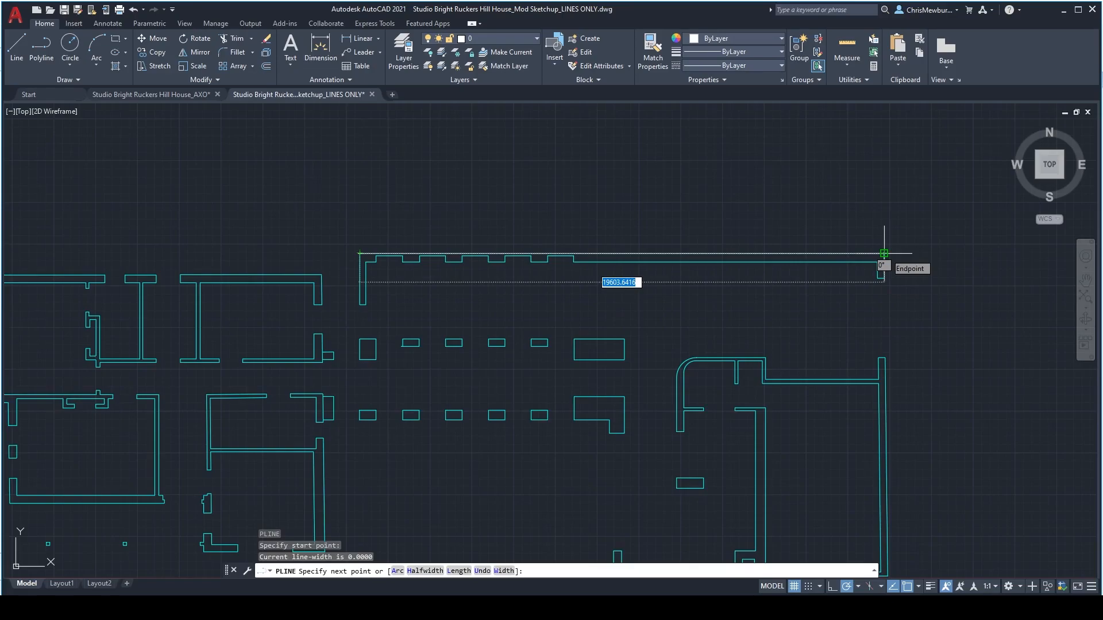
pyautogui.press('Escape')
pyautogui.hotkey('alt', 'Tab')
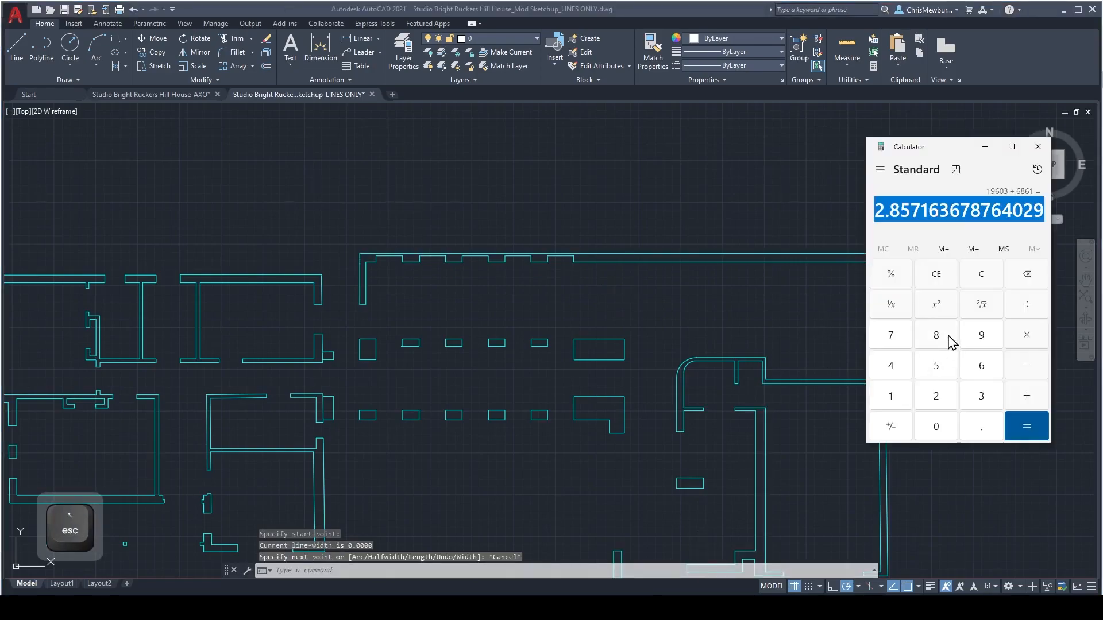
pyautogui.write('19,603')
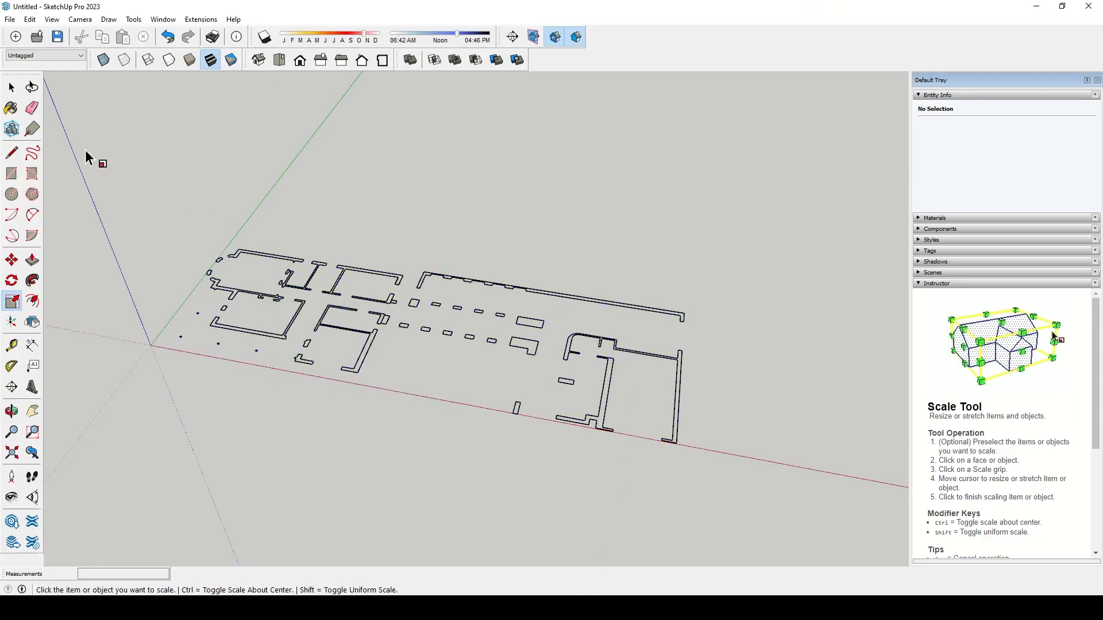
# - In SketchUp, measure the outer edge of the same long wall with the Tape Measure tool
pyautogui.click(12, 345)
pyautogui.scroll(5, 419, 253)
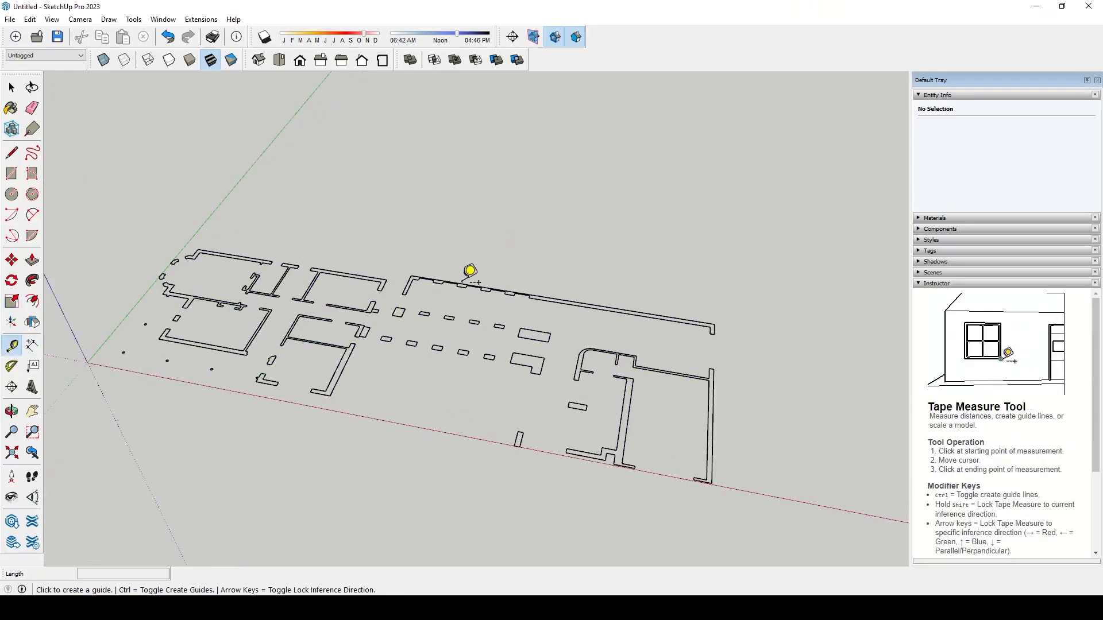
pyautogui.click(405, 270)
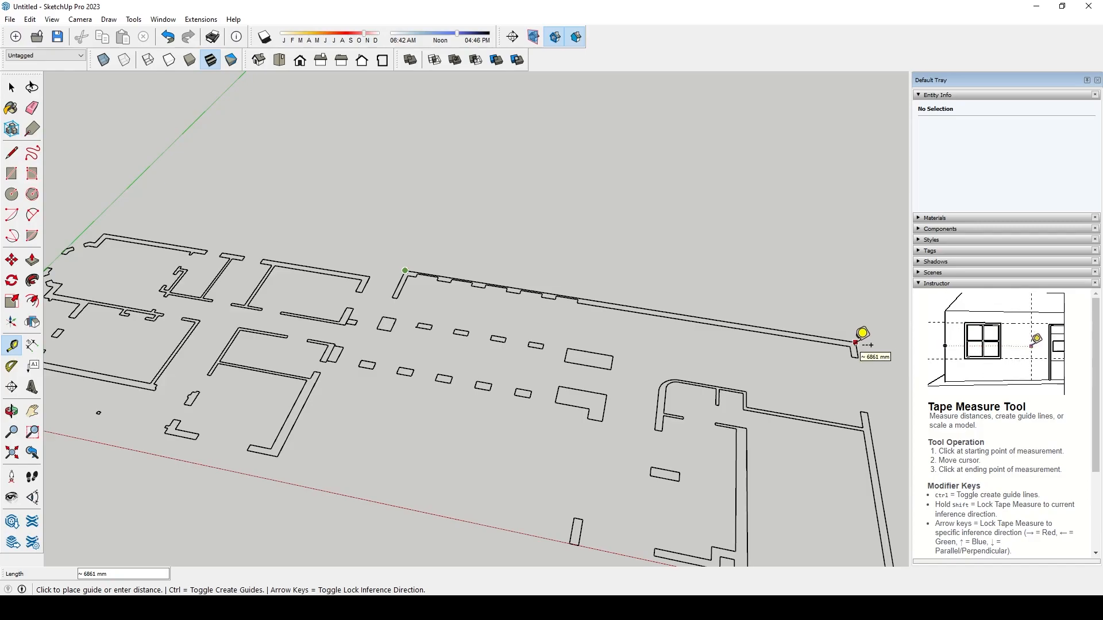
pyautogui.press('Escape')
# - Divide 19603 by 6861 in Calculator to work out the plan's scale factor
pyautogui.click(651, 606)
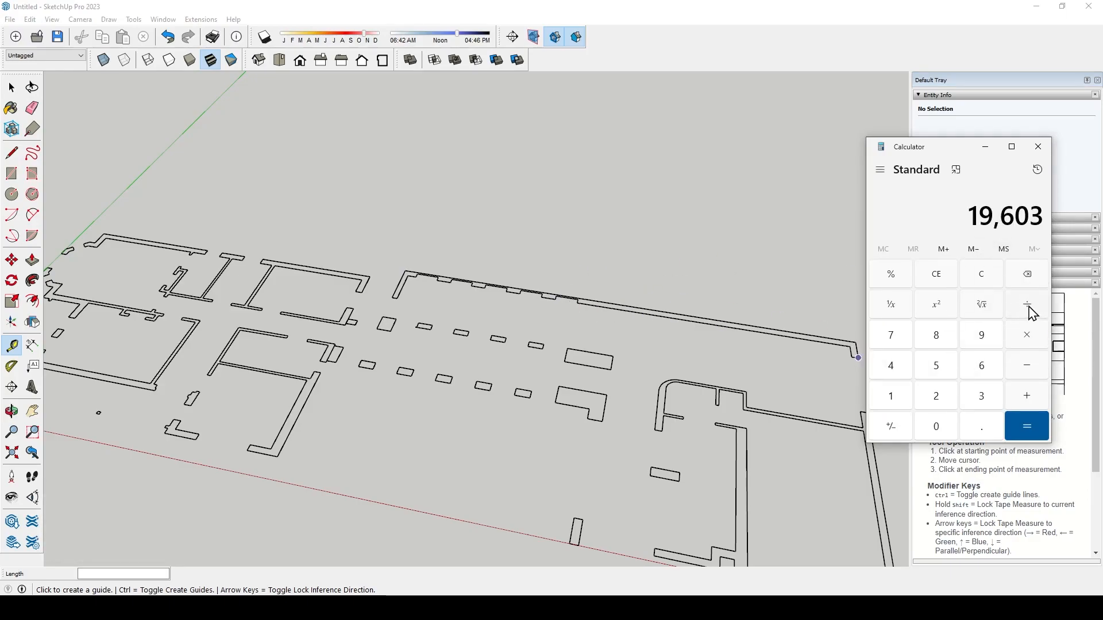
pyautogui.click(981, 367)
pyautogui.click(941, 339)
pyautogui.click(976, 368)
pyautogui.click(891, 397)
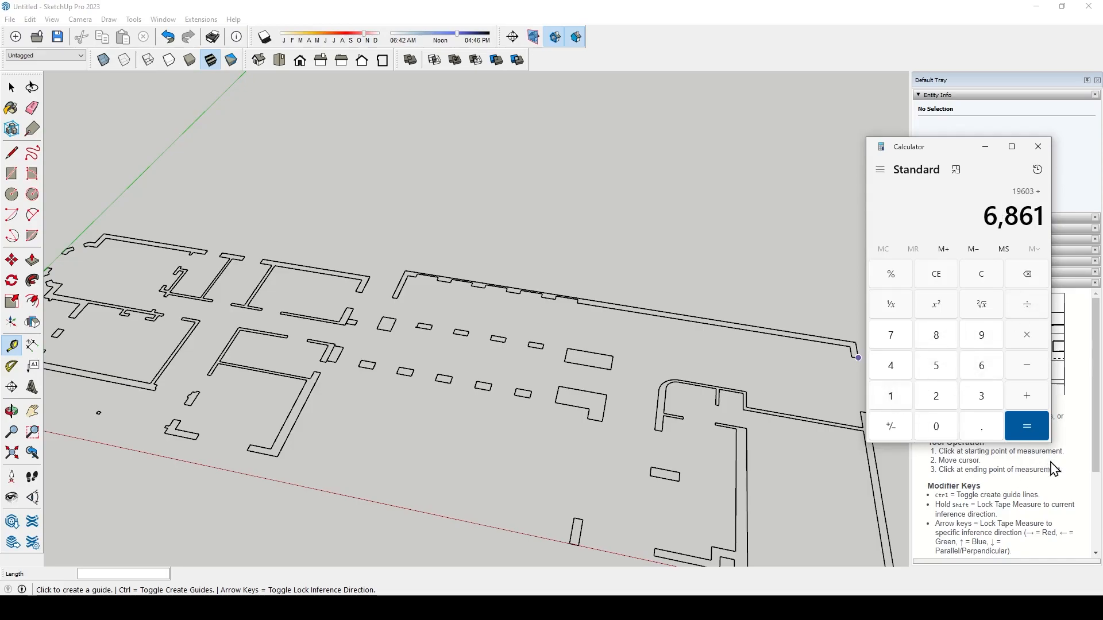
pyautogui.click(1037, 434)
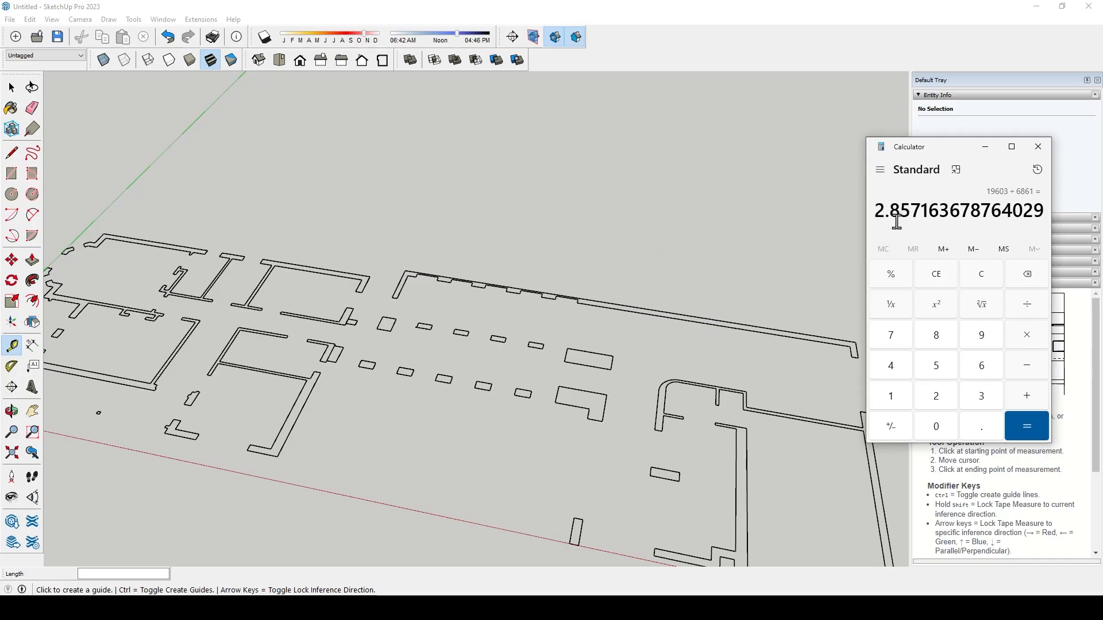
pyautogui.scroll(-3, 258, 334)
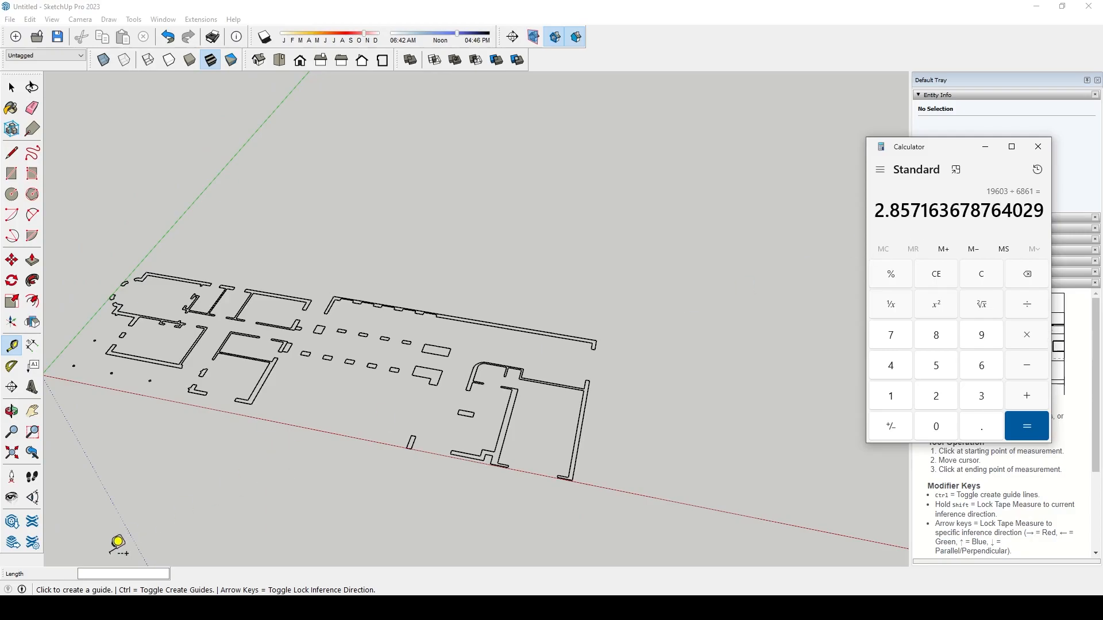
pyautogui.click(11, 88)
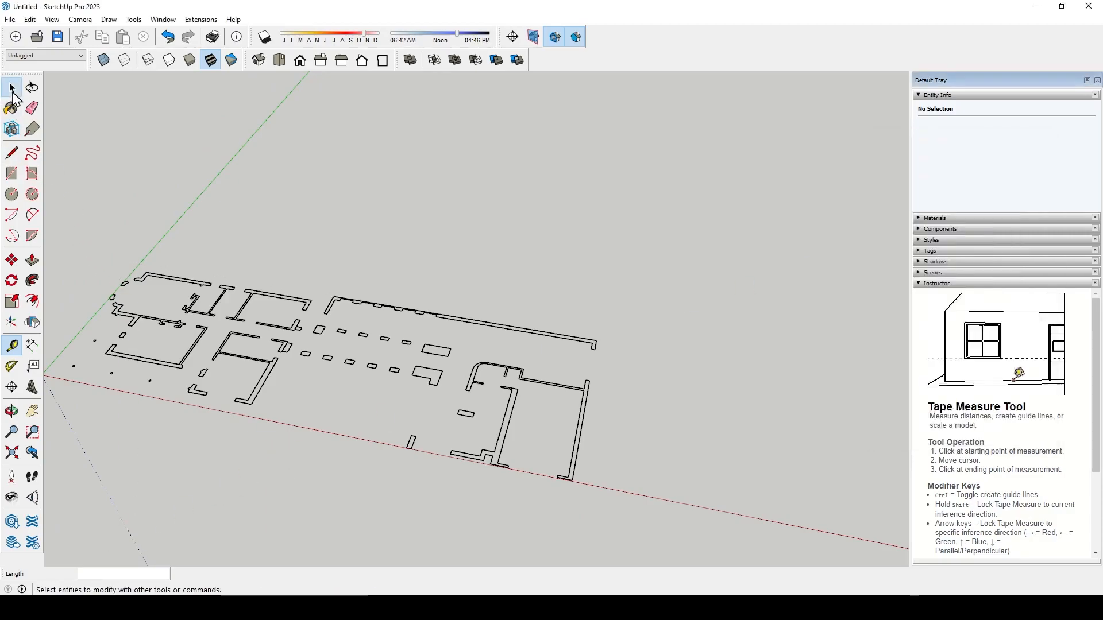
pyautogui.click(327, 363)
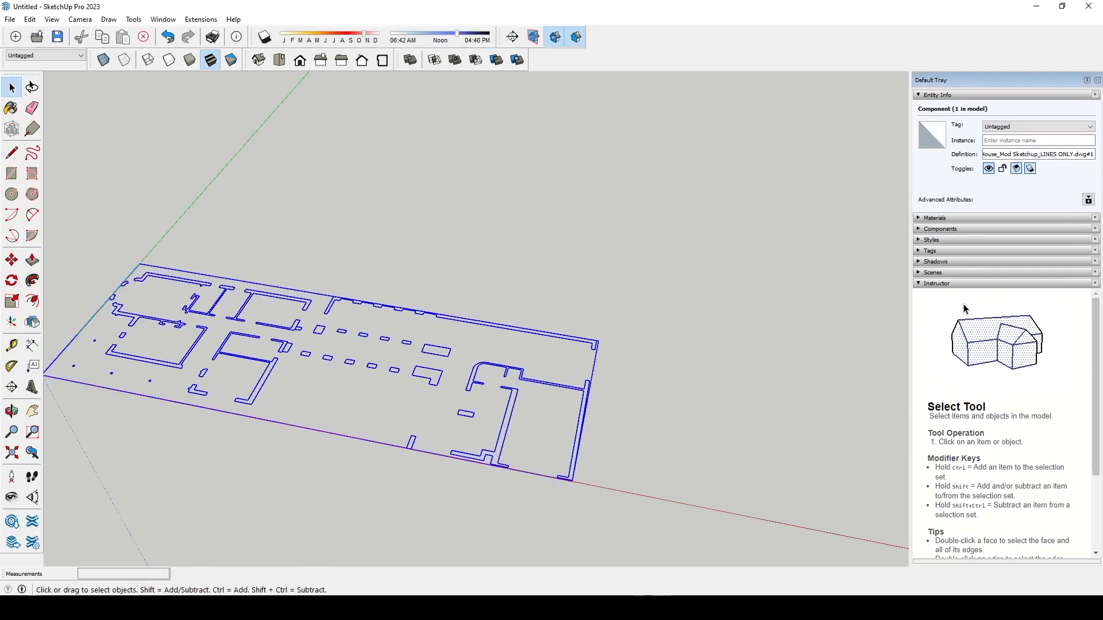
pyautogui.click(649, 570)
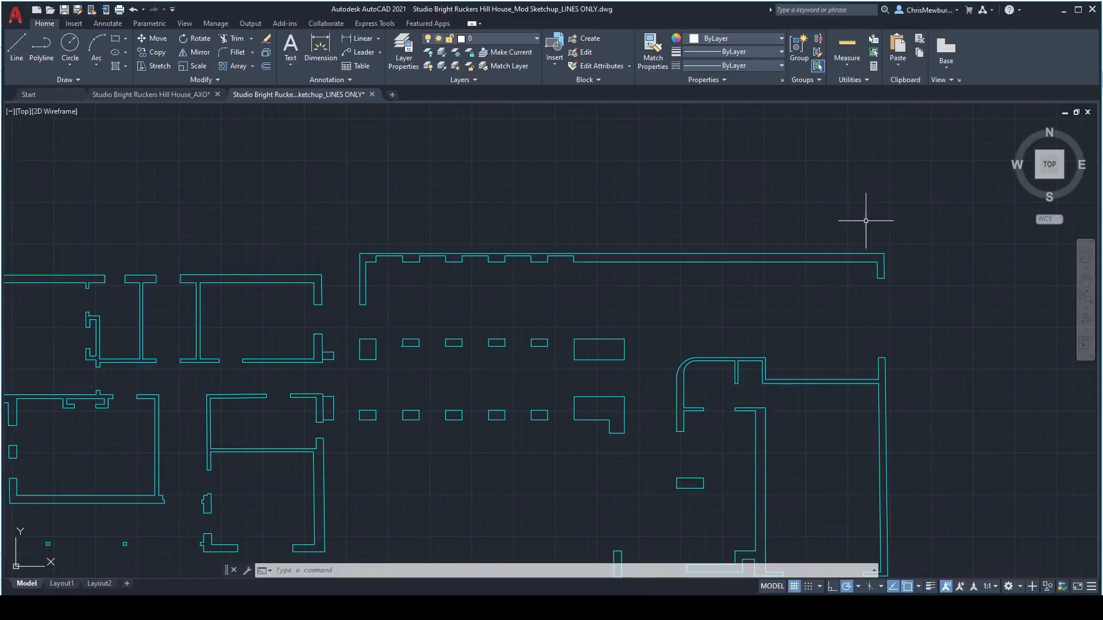
pyautogui.click(1063, 11)
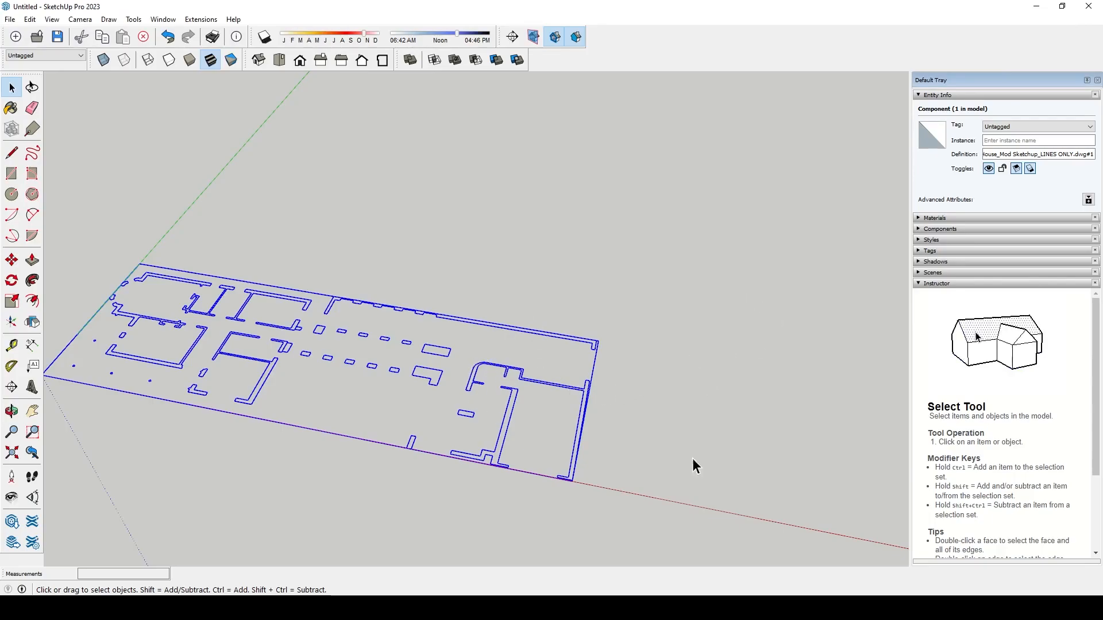
# - Check the factor in Calculator, then scale the whole imported plan uniformly by 2.8572 from its far corner grip
pyautogui.click(706, 607)
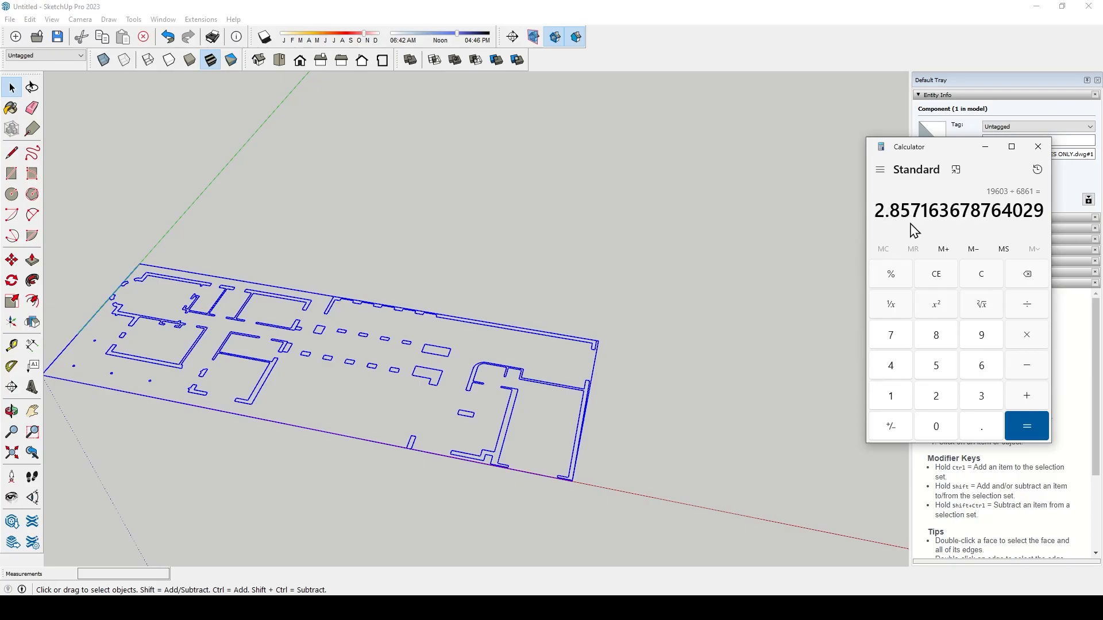
pyautogui.click(574, 273)
pyautogui.click(379, 343)
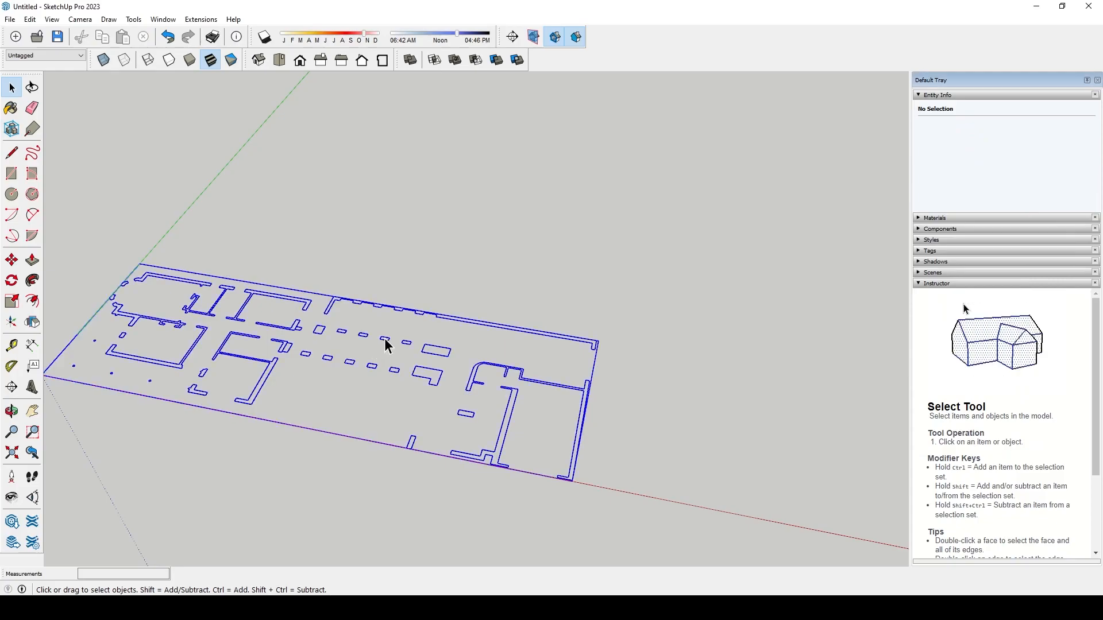
pyautogui.press('s')
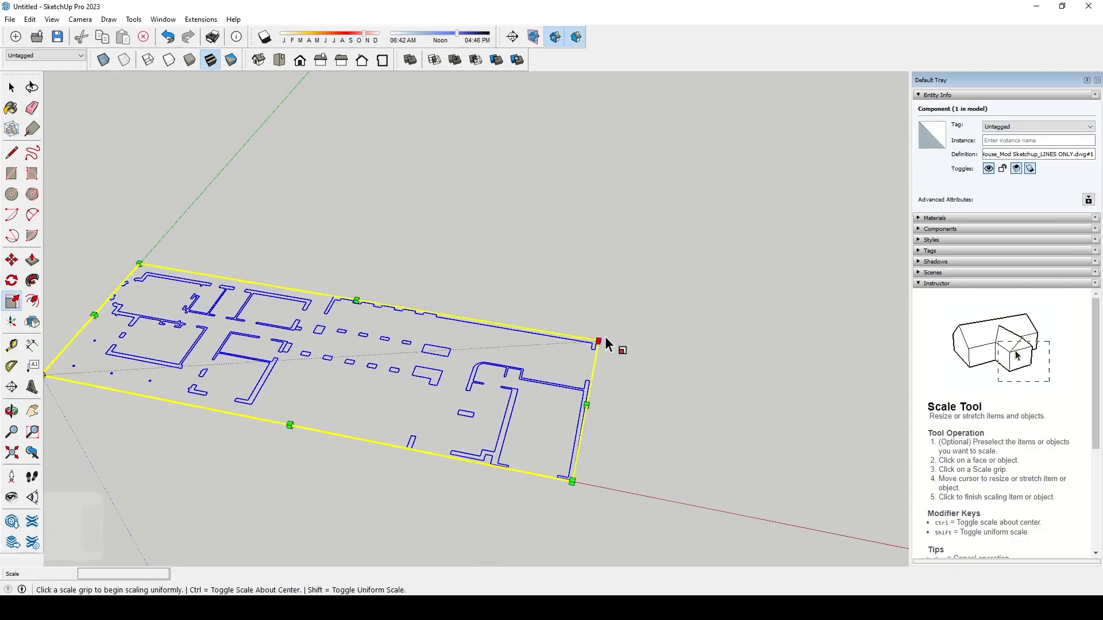
pyautogui.click(597, 342)
pyautogui.write('2.9572')
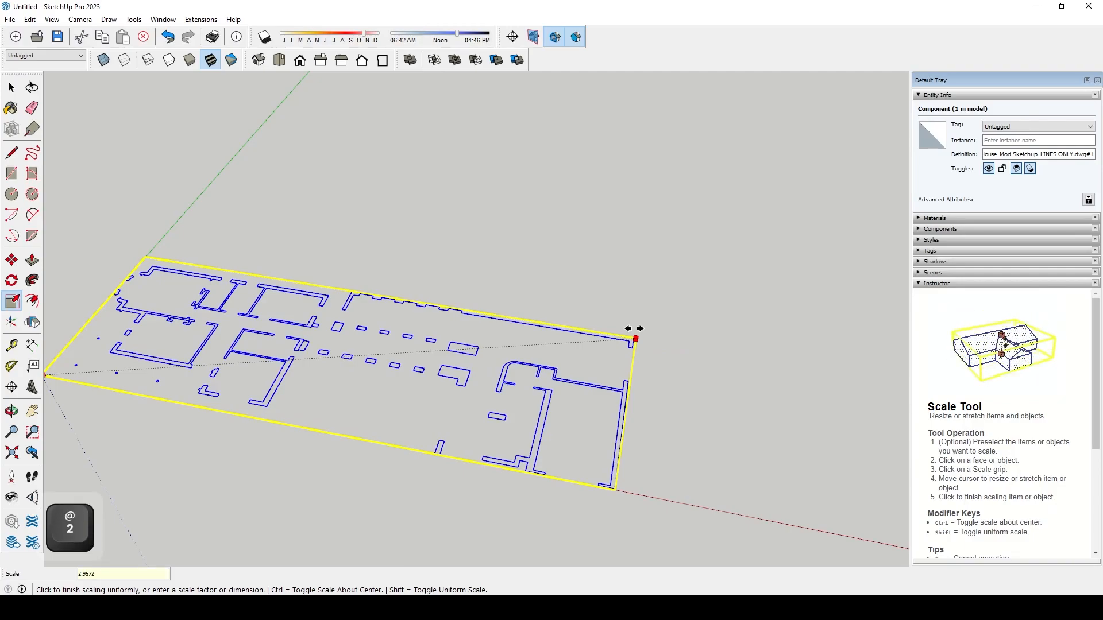
pyautogui.press('BackSpace')
pyautogui.press('BackSpace')
pyautogui.press('BackSpace')
pyautogui.press('BackSpace')
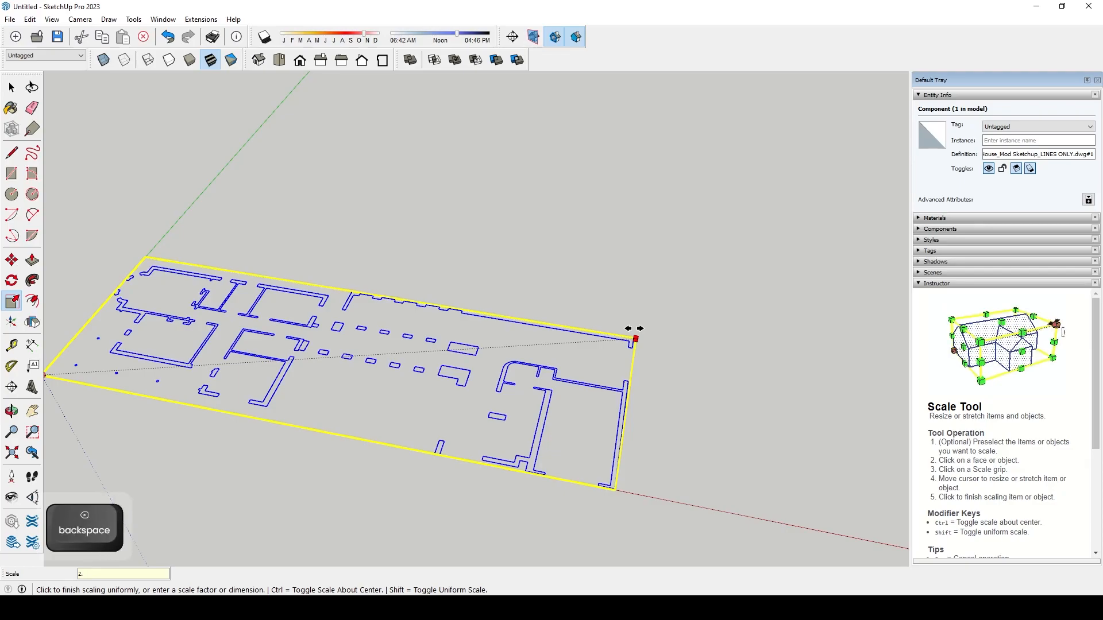
pyautogui.write('8572')
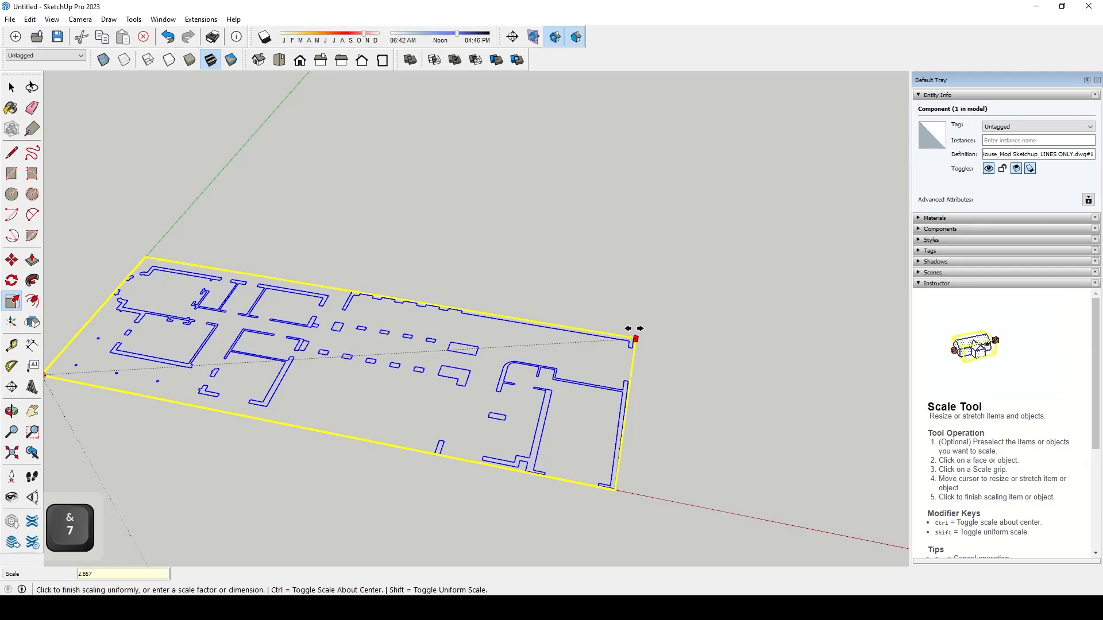
pyautogui.press('Return')
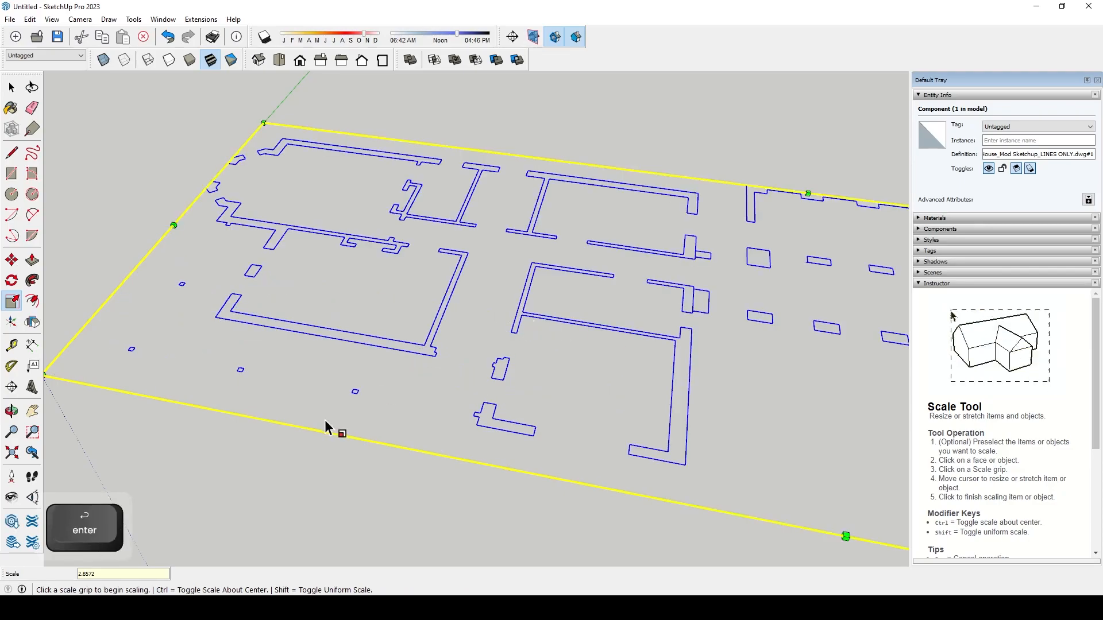
pyautogui.scroll(-2, 212, 445)
pyautogui.scroll(-2, 213, 446)
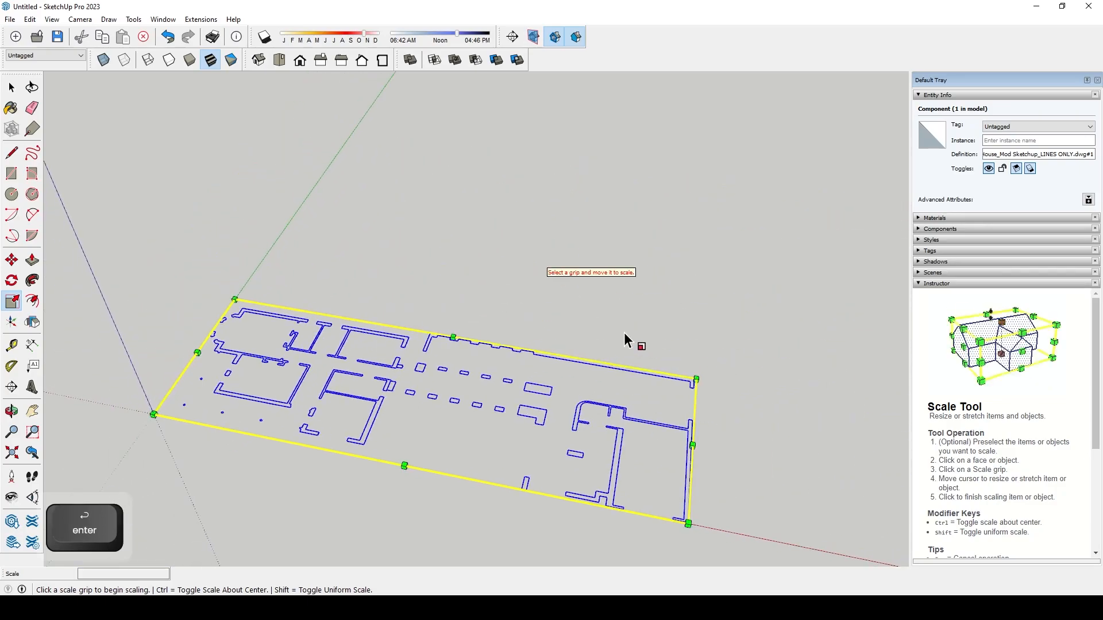
pyautogui.press('Escape')
# - Measure the outer edge of the long upper wall with the Tape Measure tool to check the scaling
pyautogui.scroll(2, 650, 365)
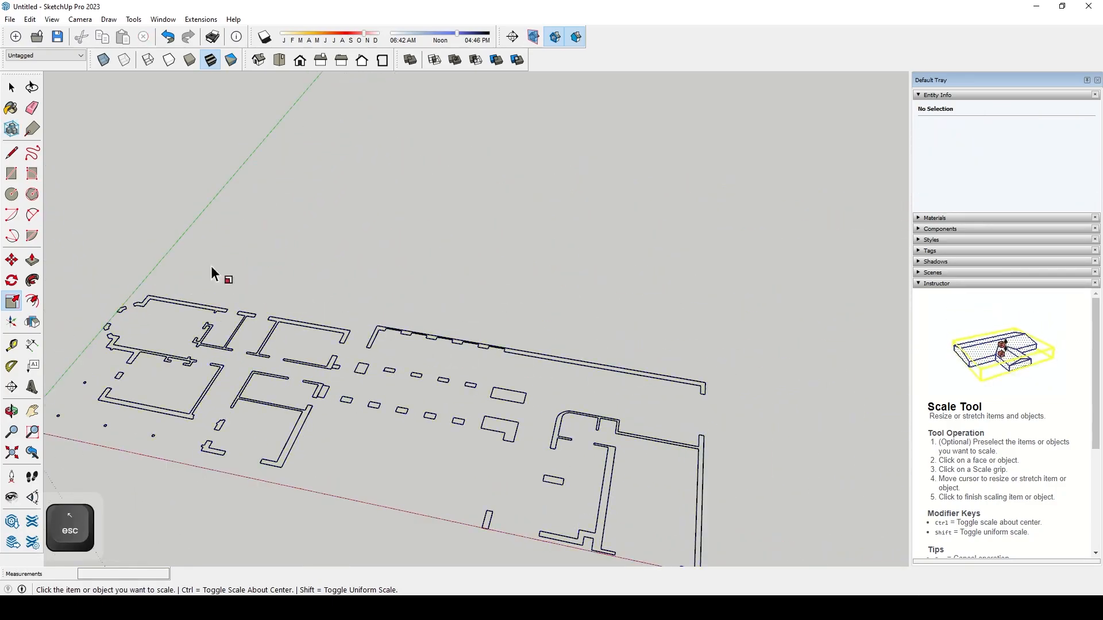
pyautogui.press('t')
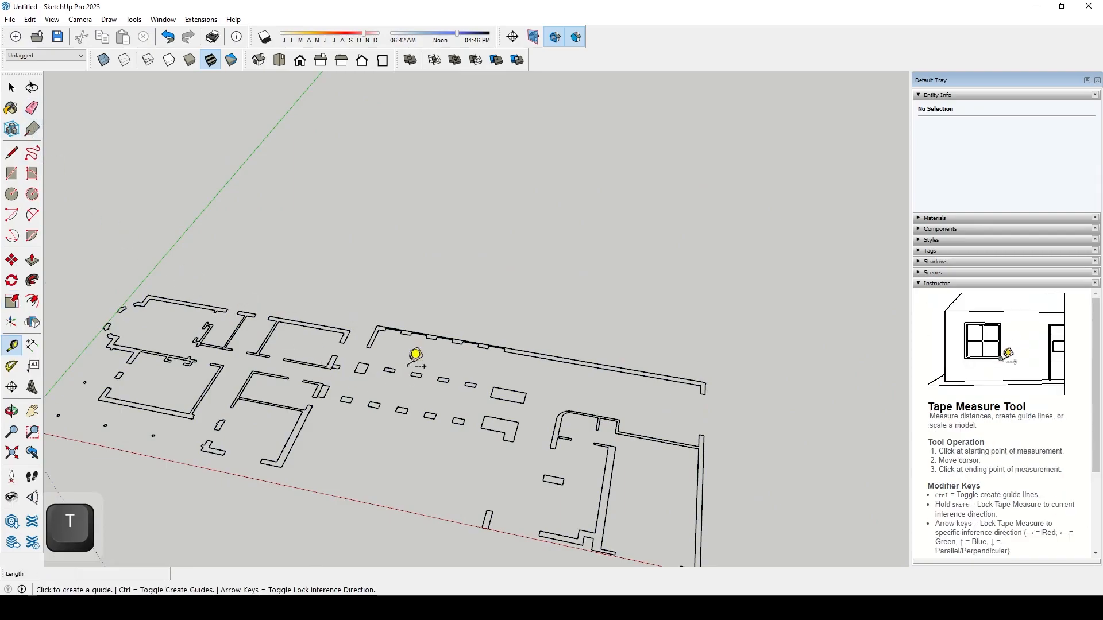
pyautogui.click(377, 326)
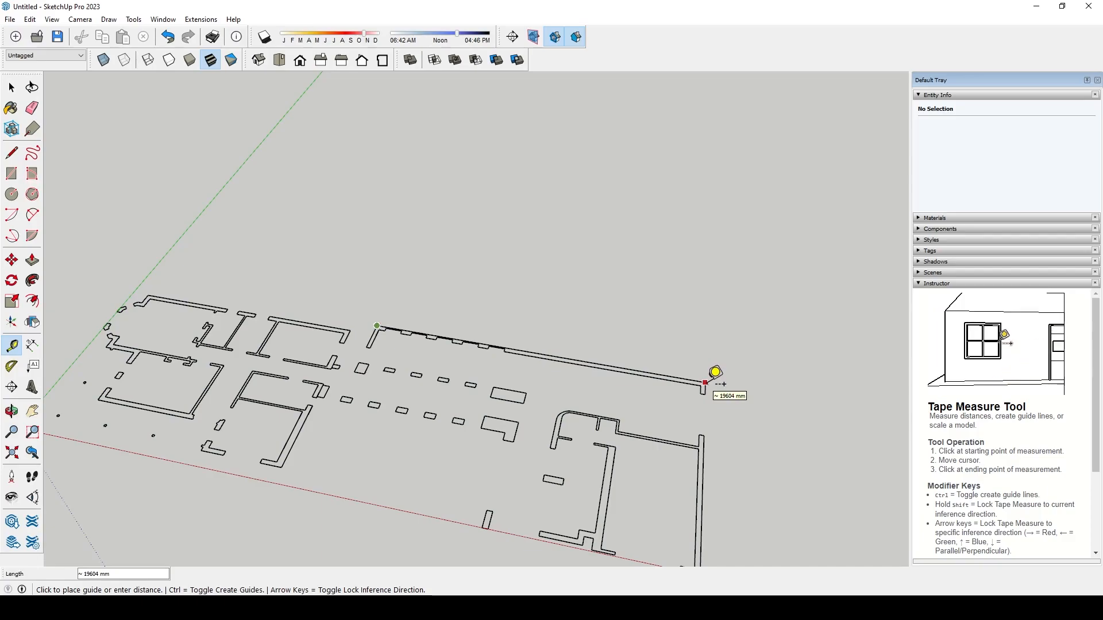
pyautogui.press('Escape')
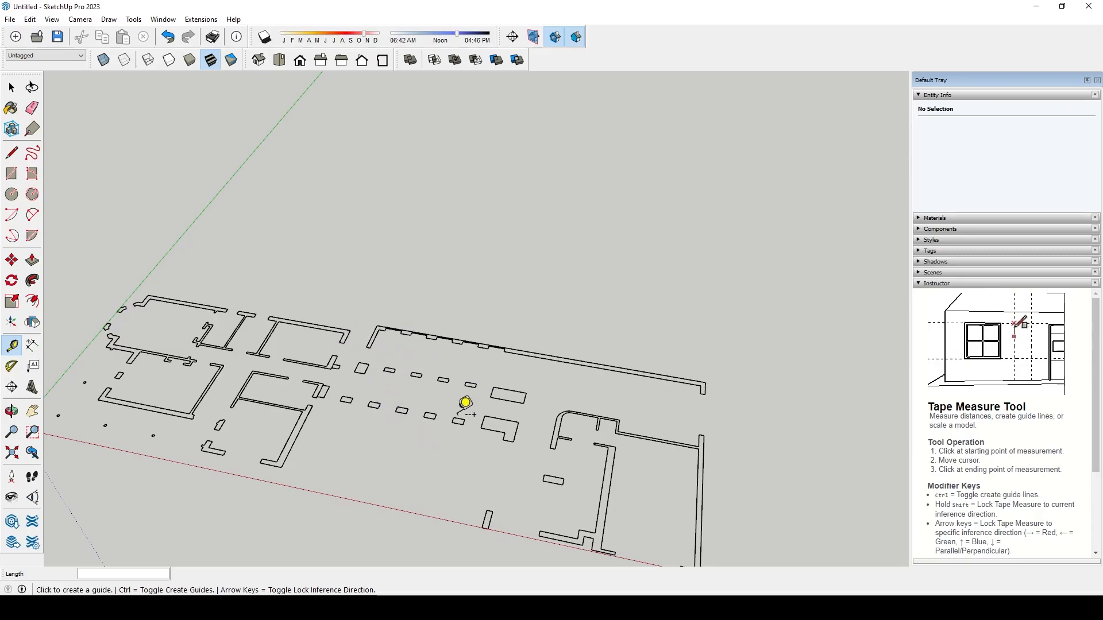
# - Explode the imported plan component into loose wall edges
pyautogui.keyDown('shift'); pyautogui.moveTo(385, 437); pyautogui.dragTo(411, 411, button='middle'); pyautogui.keyUp('shift')
pyautogui.press('space')
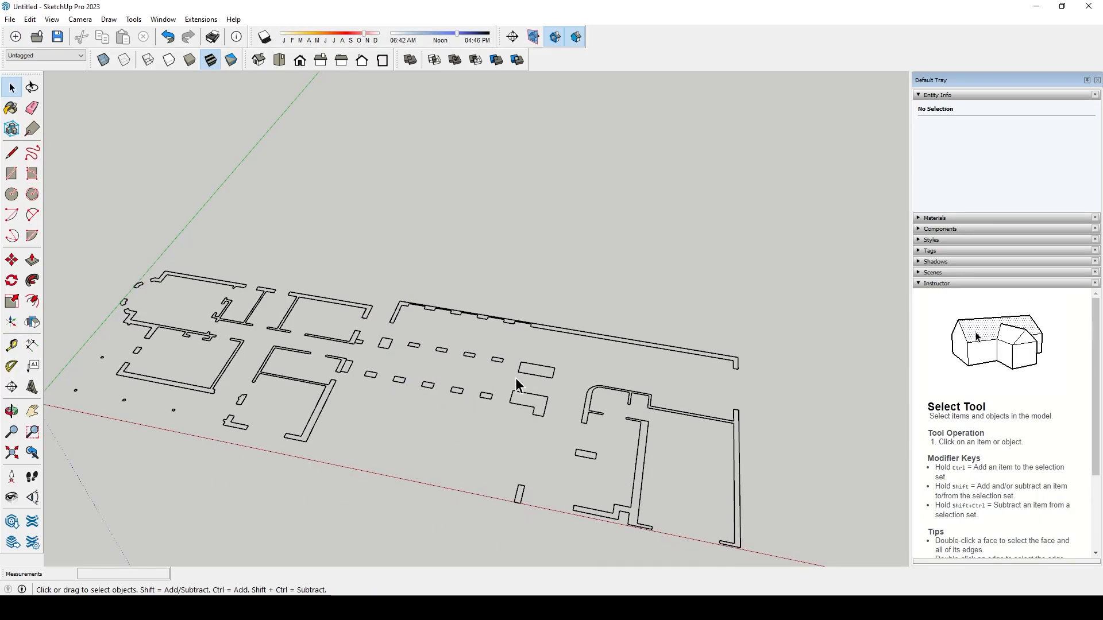
pyautogui.click(481, 395)
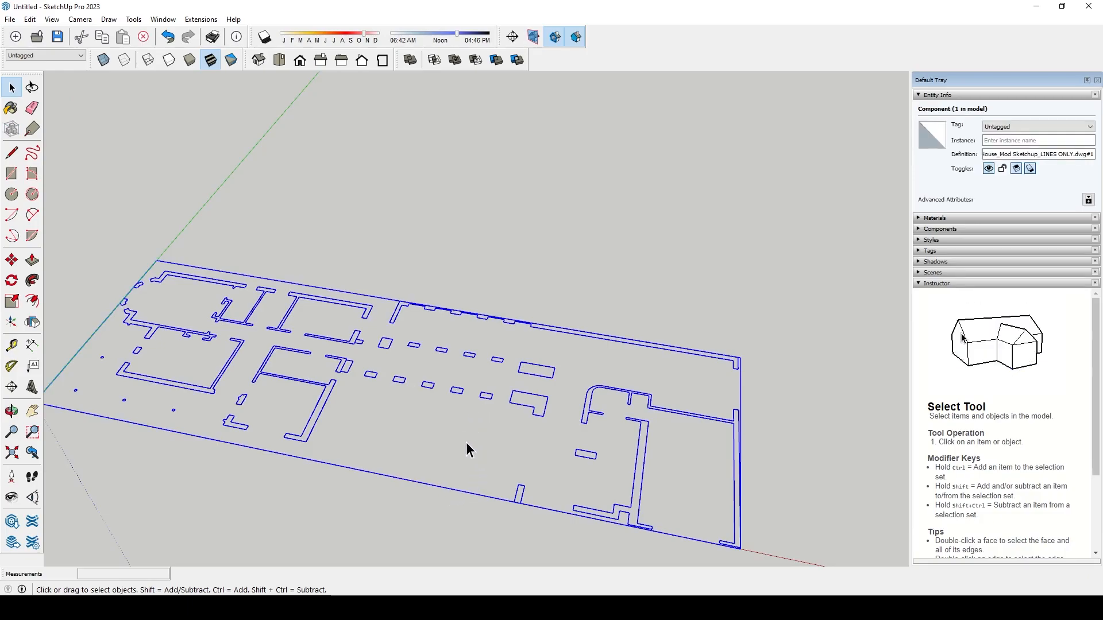
pyautogui.moveTo(435, 429); pyautogui.dragTo(515, 391, button='middle')
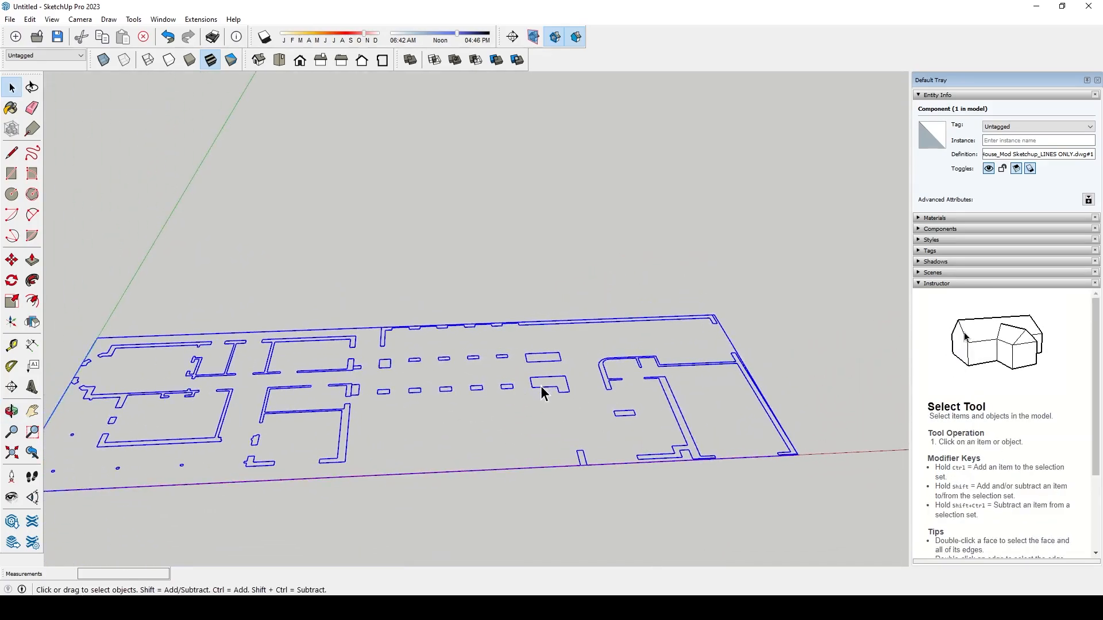
pyautogui.rightClick(540, 385)
pyautogui.click(543, 390)
pyautogui.rightClick(538, 386)
pyautogui.click(560, 395)
pyautogui.rightClick(533, 387)
pyautogui.press('Escape')
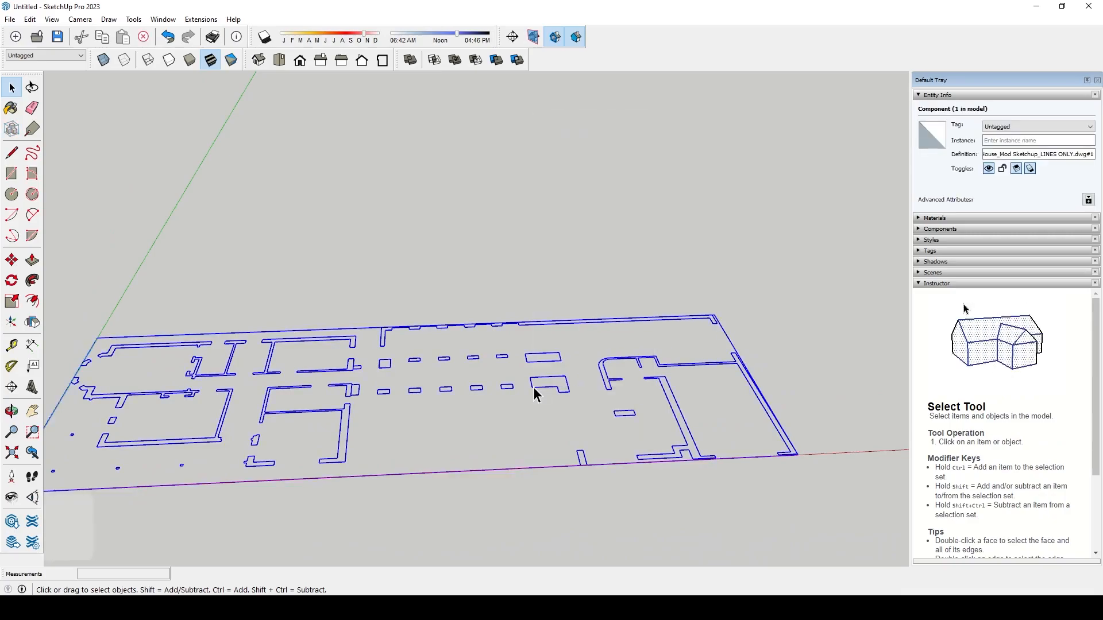
pyautogui.scroll(5, 534, 388)
pyautogui.rightClick(543, 381)
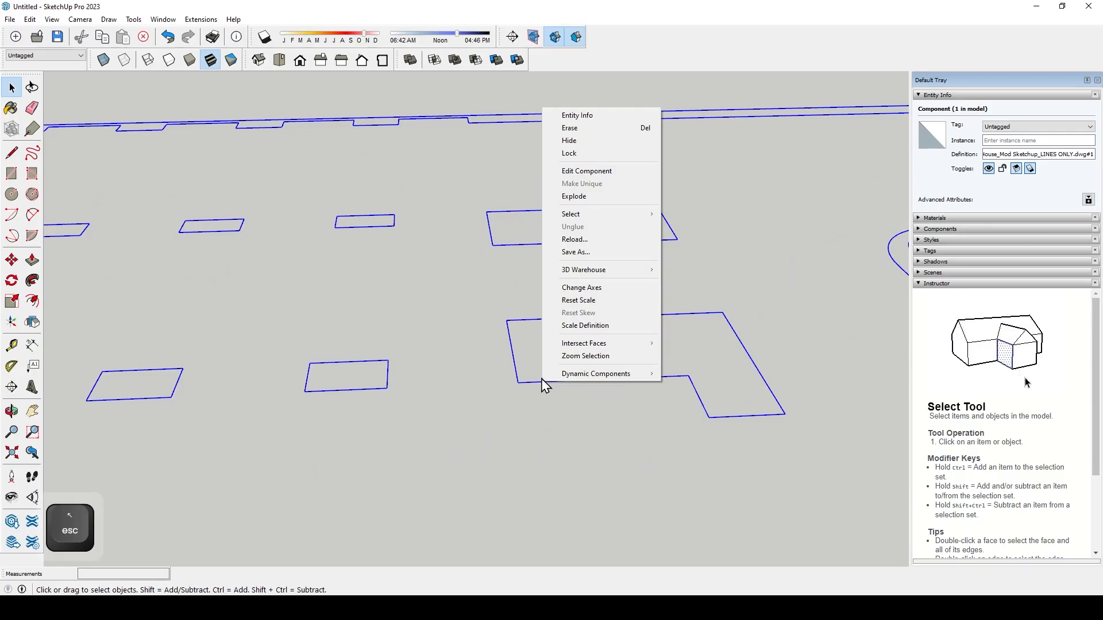
pyautogui.click(581, 197)
pyautogui.scroll(-3, 533, 373)
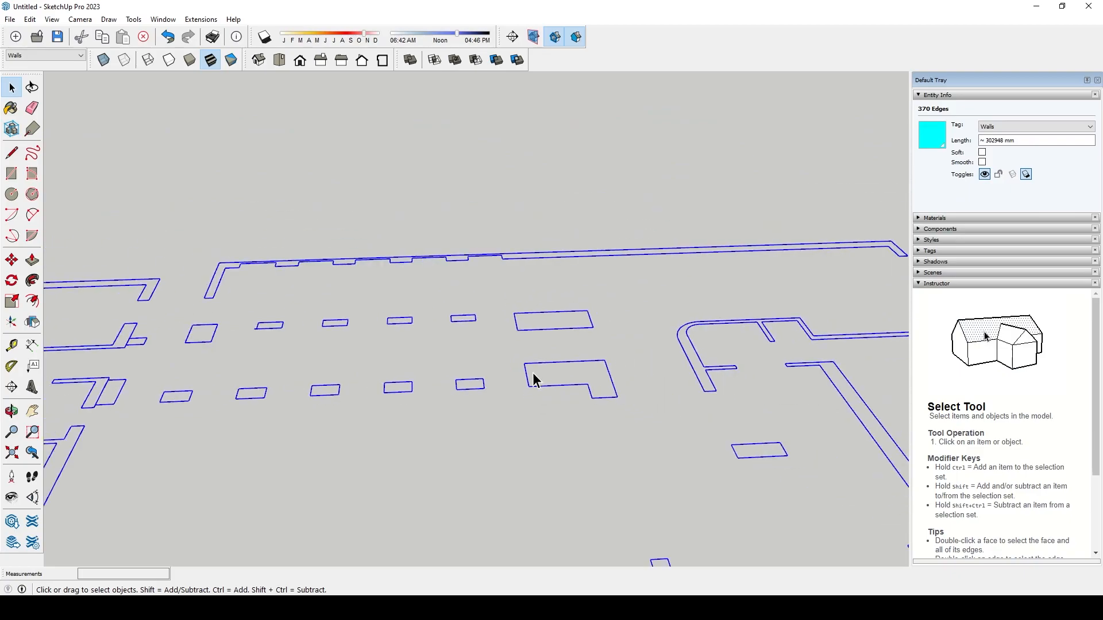
# - Select individual wall edges to check that the exploded plan's lines can be picked separately
pyautogui.click(559, 336)
pyautogui.click(543, 385)
pyautogui.click(541, 392)
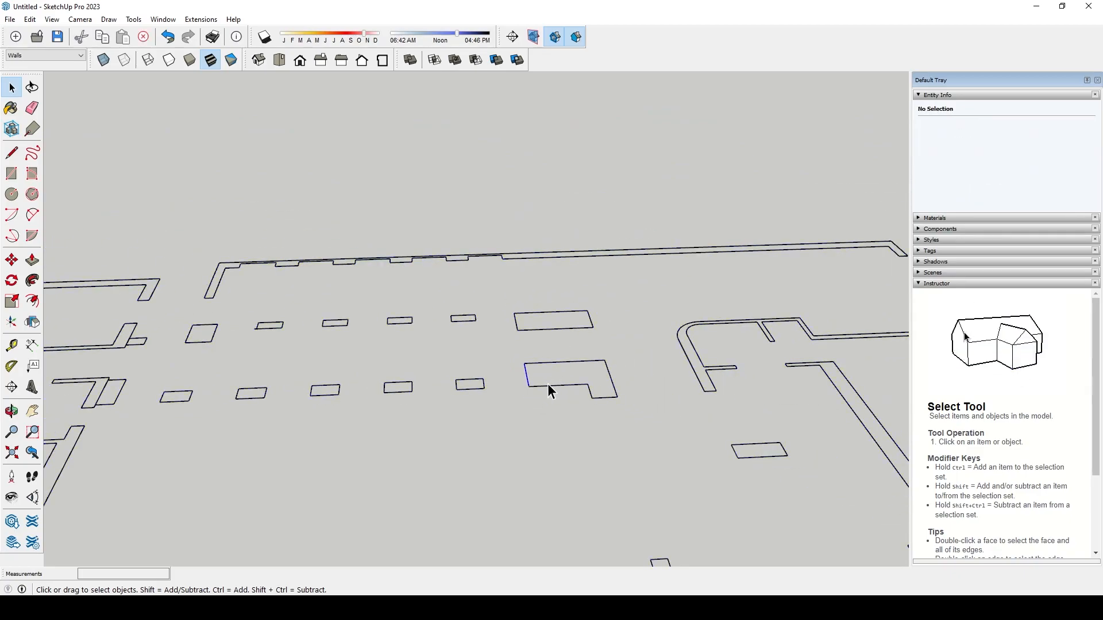
pyautogui.click(548, 385)
pyautogui.scroll(-6, 565, 363)
pyautogui.click(559, 450)
pyautogui.scroll(7, 571, 374)
pyautogui.scroll(-1, 571, 375)
pyautogui.scroll(-4, 572, 380)
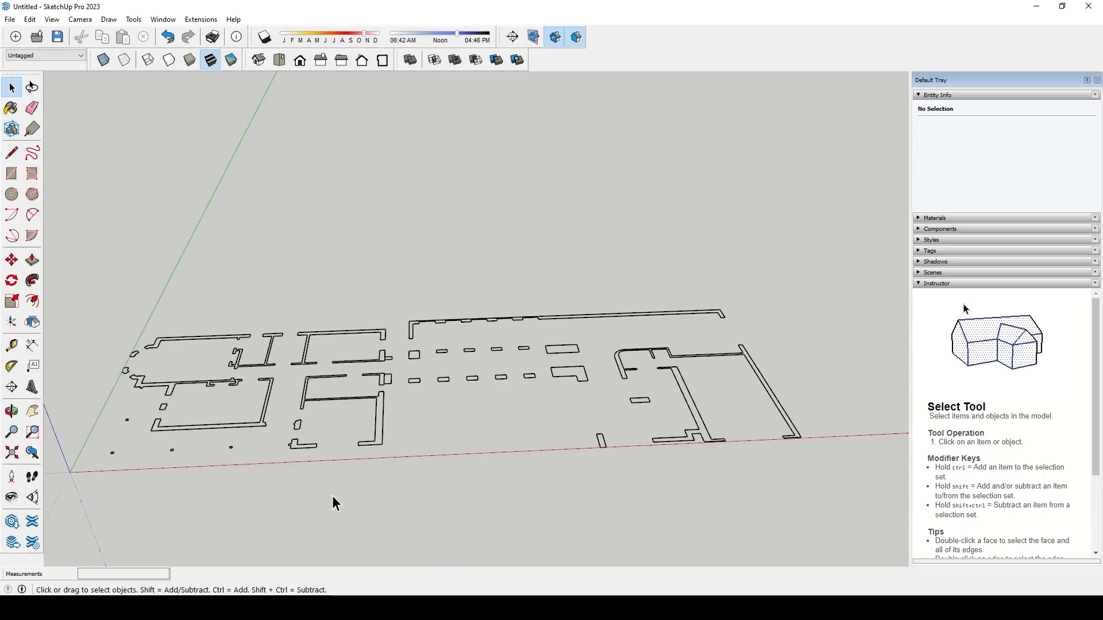
pyautogui.click(379, 428)
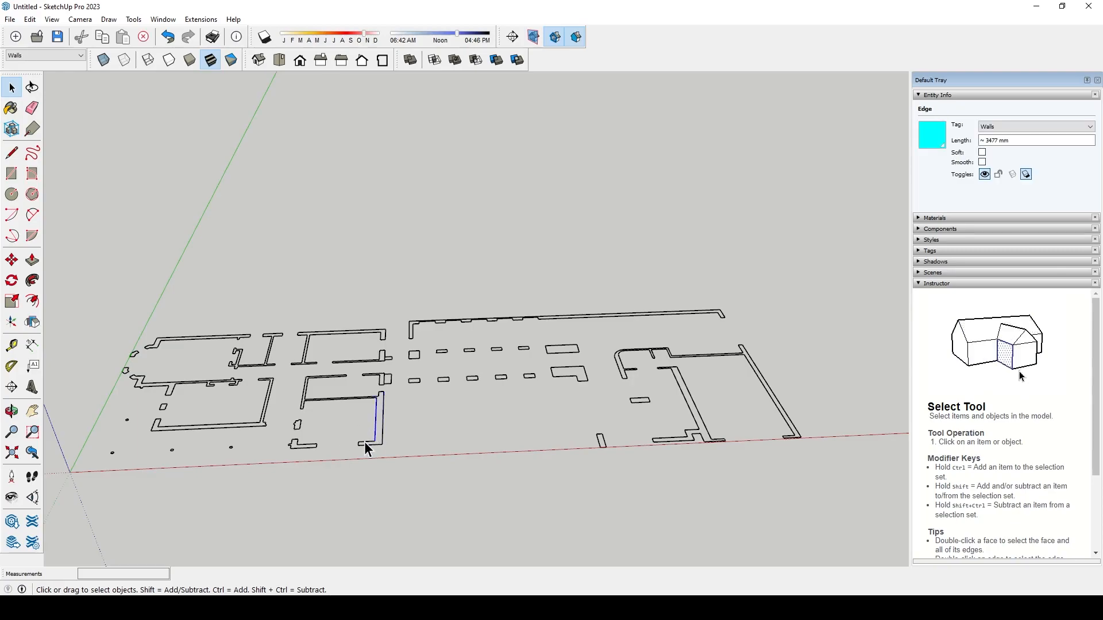
pyautogui.click(440, 450)
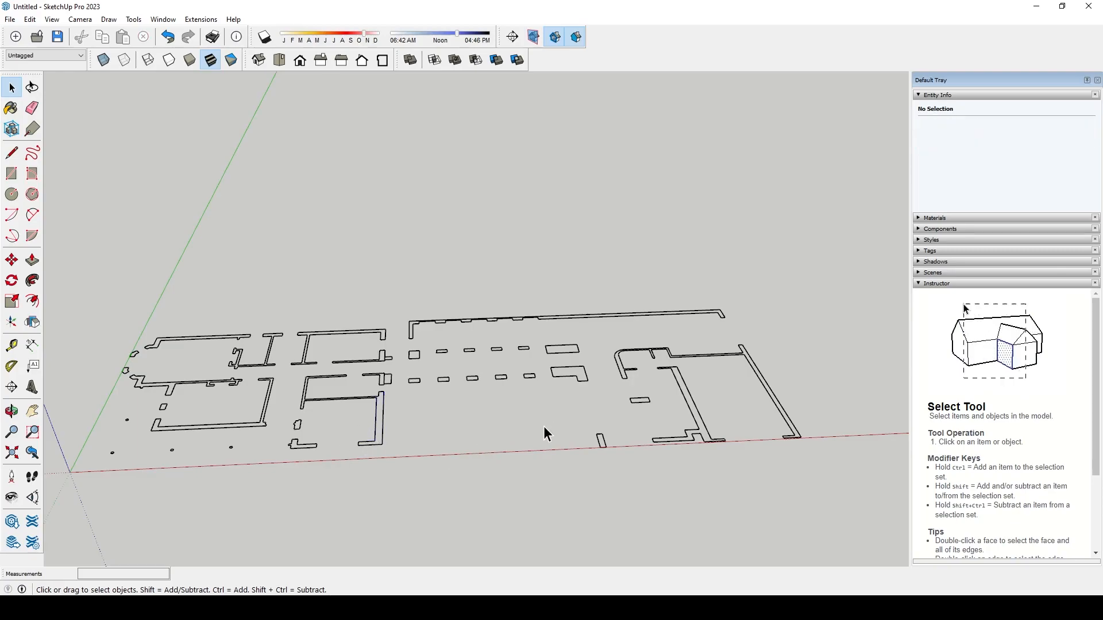
pyautogui.scroll(-2, 553, 454)
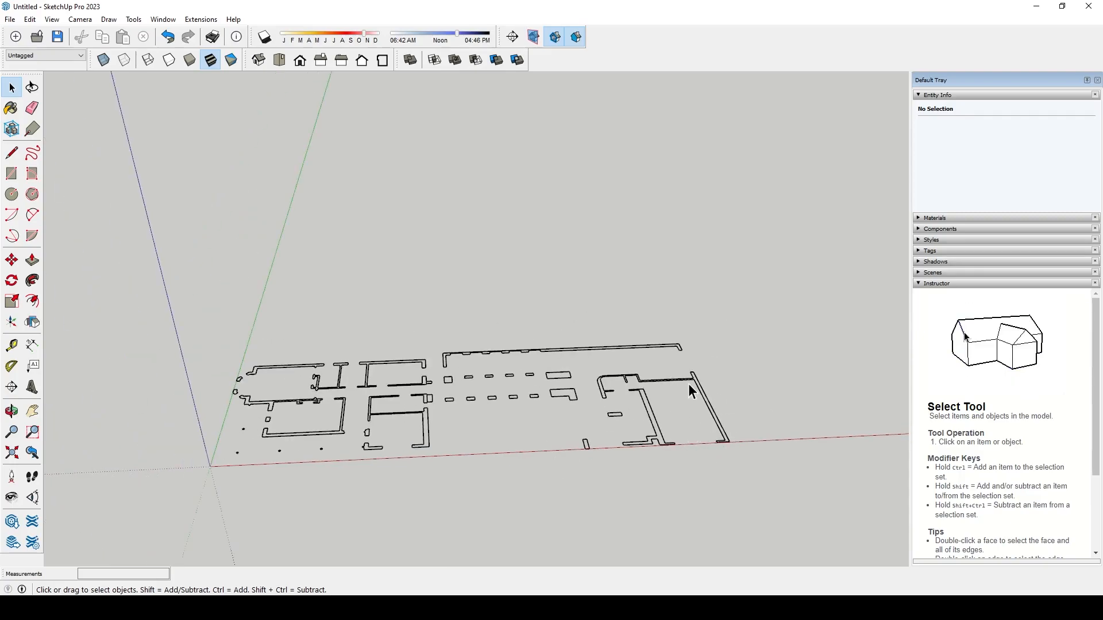
# - Erase the short end edge of the curved wall and redraw it with the Line tool to turn the wall outline into a face
pyautogui.scroll(5, 671, 412)
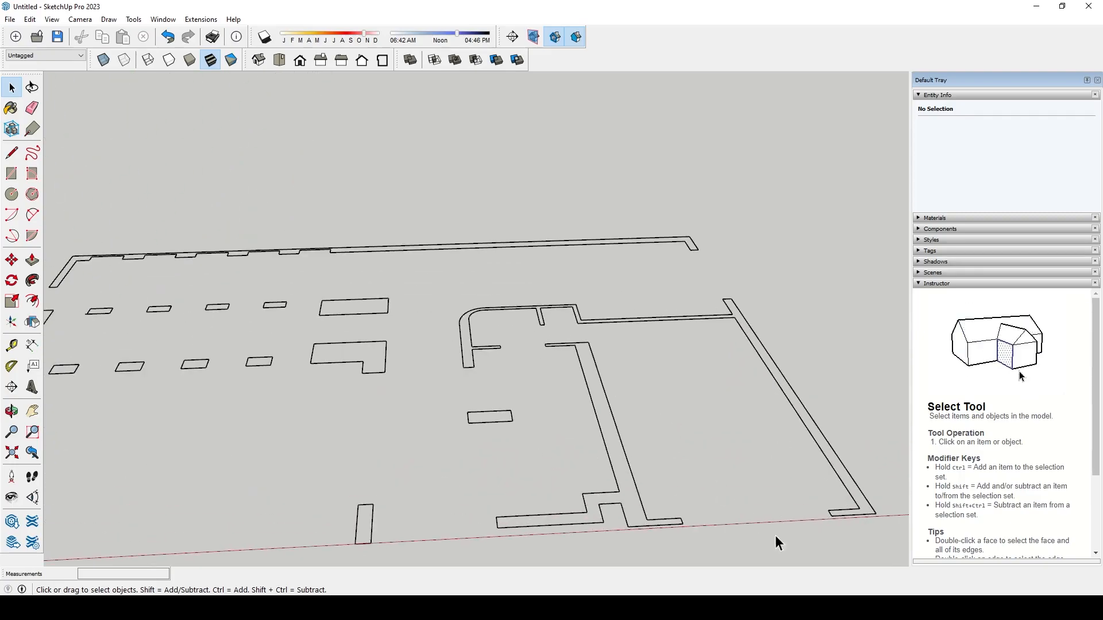
pyautogui.scroll(3, 745, 264)
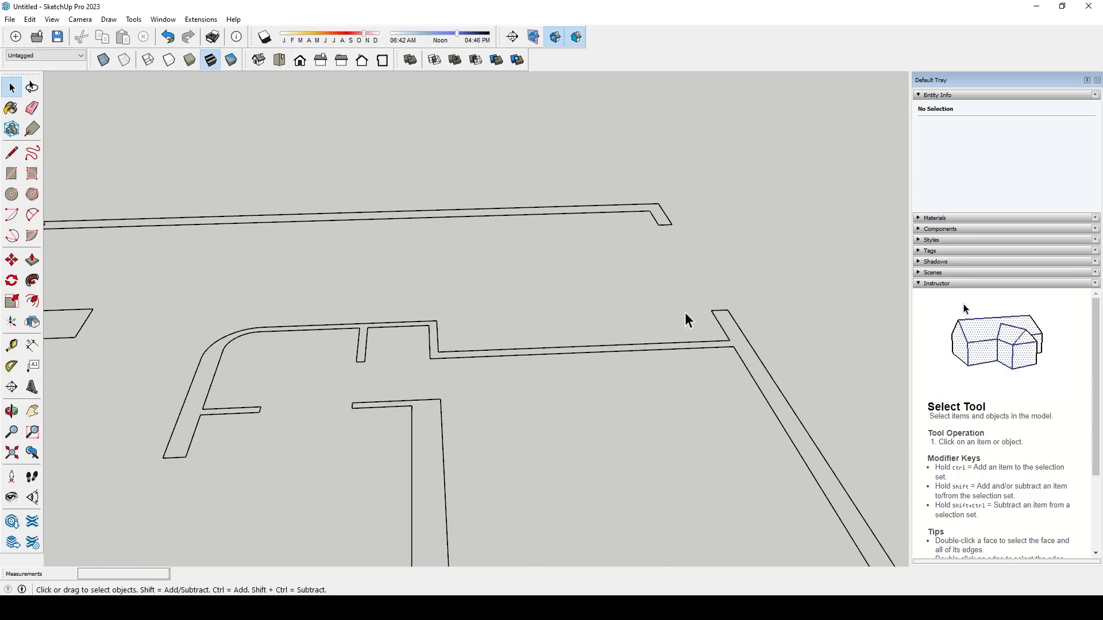
pyautogui.scroll(-3, 555, 398)
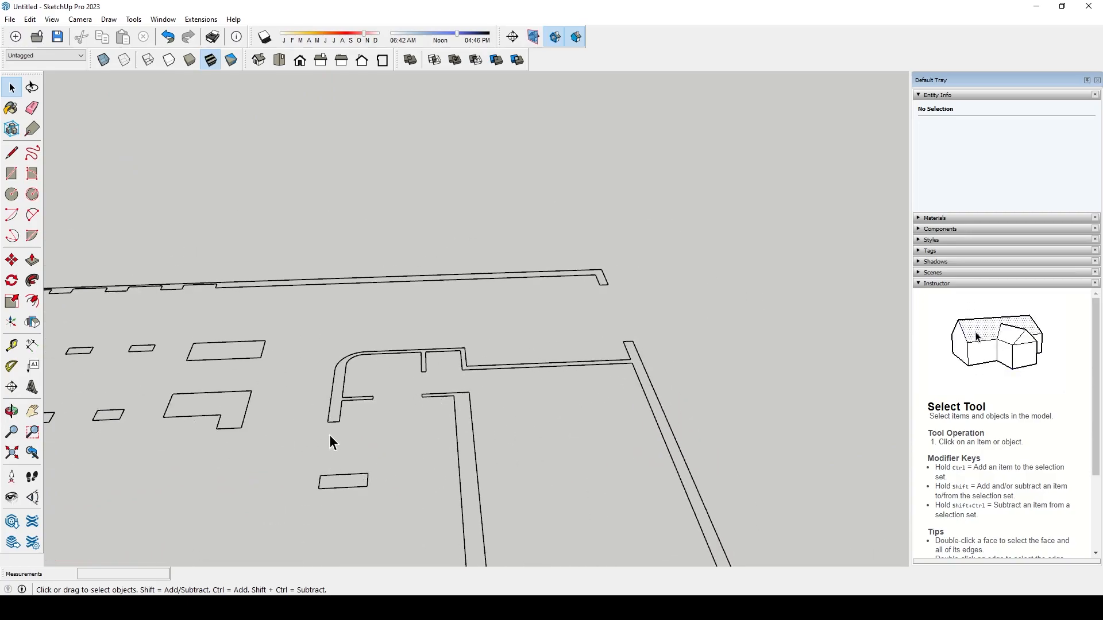
pyautogui.click(333, 422)
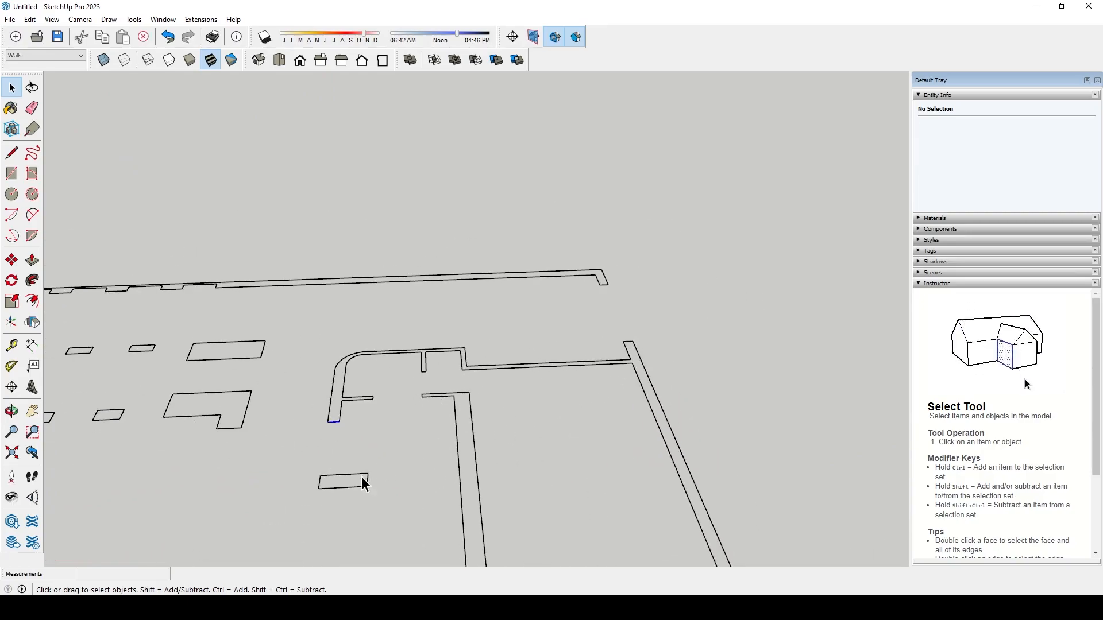
pyautogui.press('Delete')
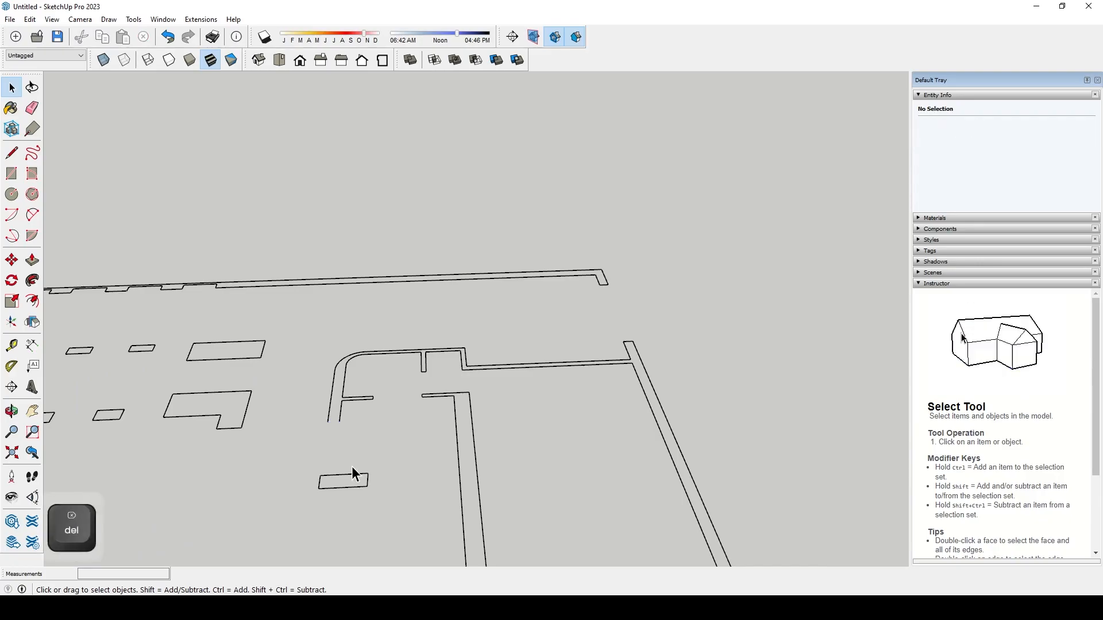
pyautogui.press('l')
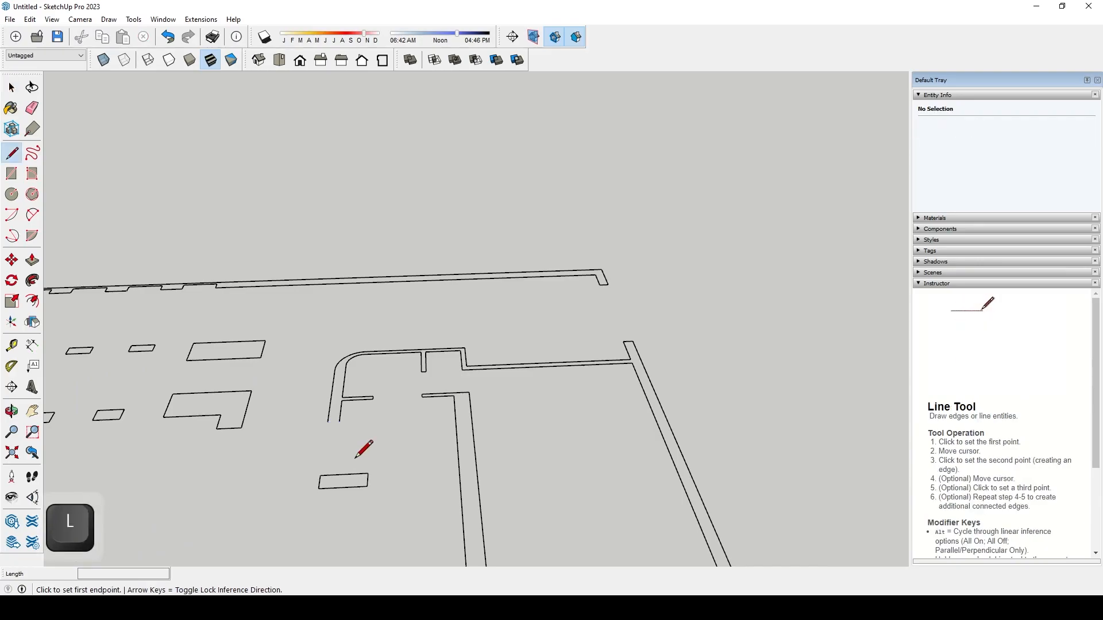
pyautogui.click(328, 422)
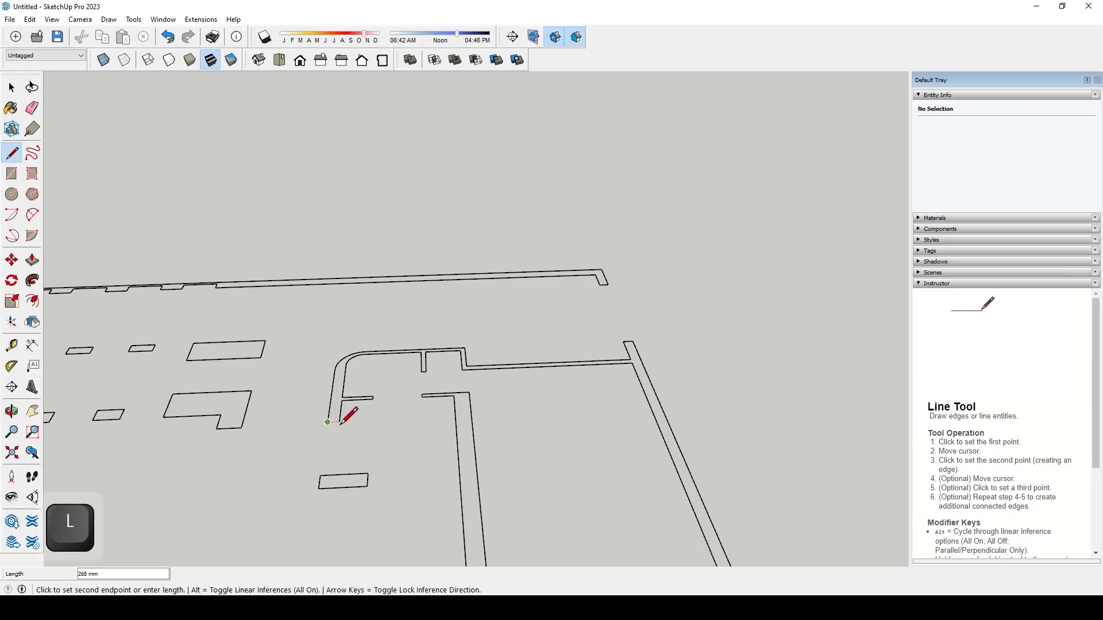
pyautogui.click(340, 422)
pyautogui.press('space')
# - Erase the long outer edge of the thick inner wall and redraw it between its endpoints to fill that wall with a face
pyautogui.moveTo(687, 288); pyautogui.dragTo(452, 540, button='middle')
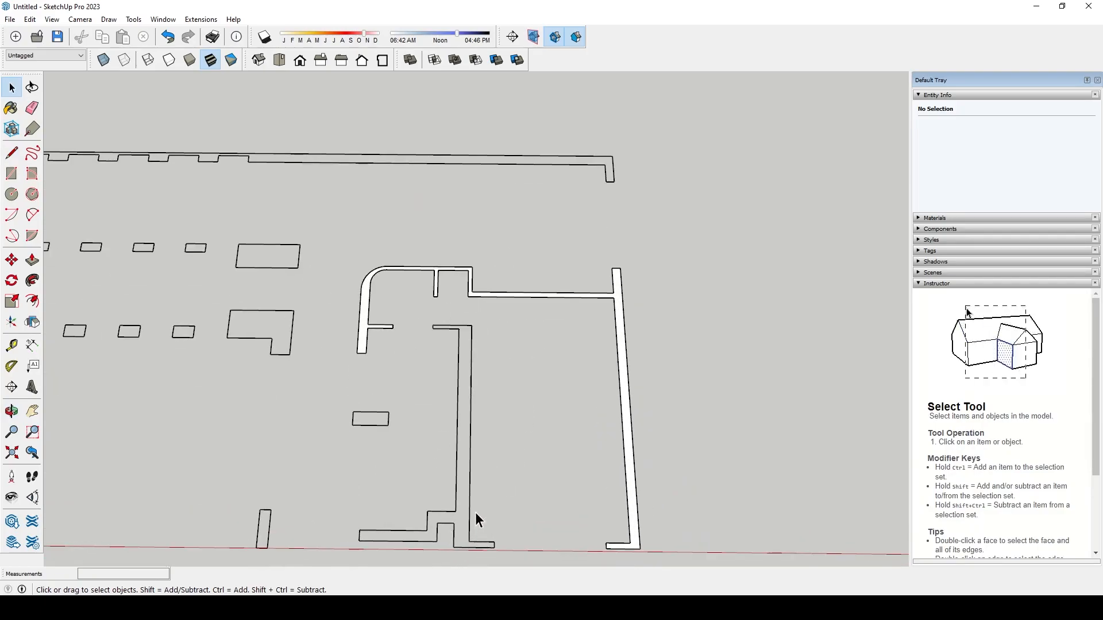
pyautogui.click(471, 480)
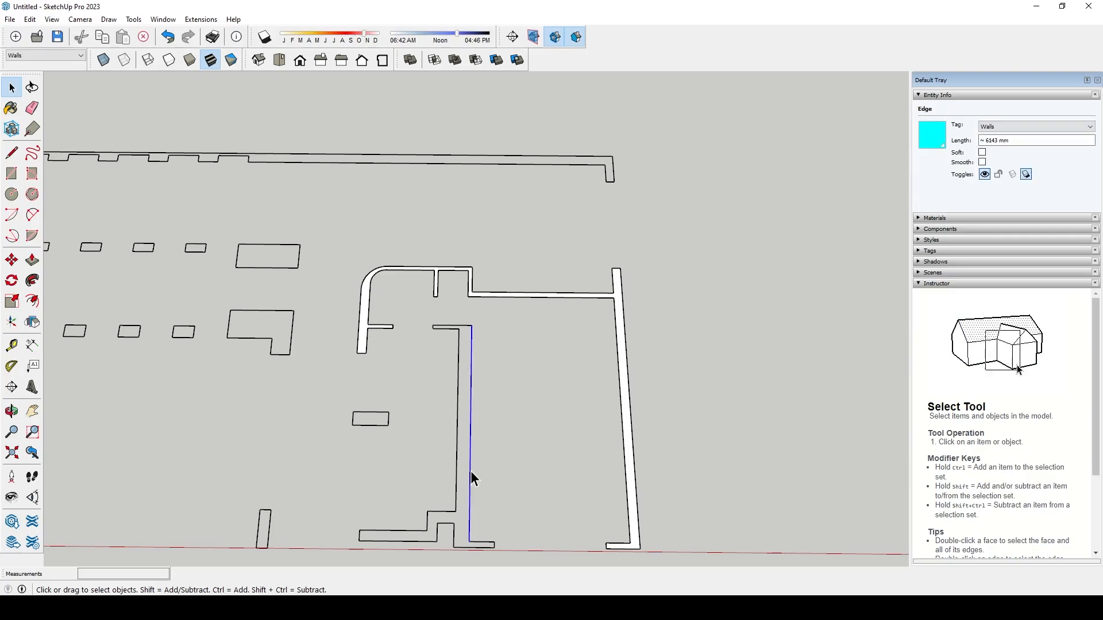
pyautogui.press('Delete')
pyautogui.press('l')
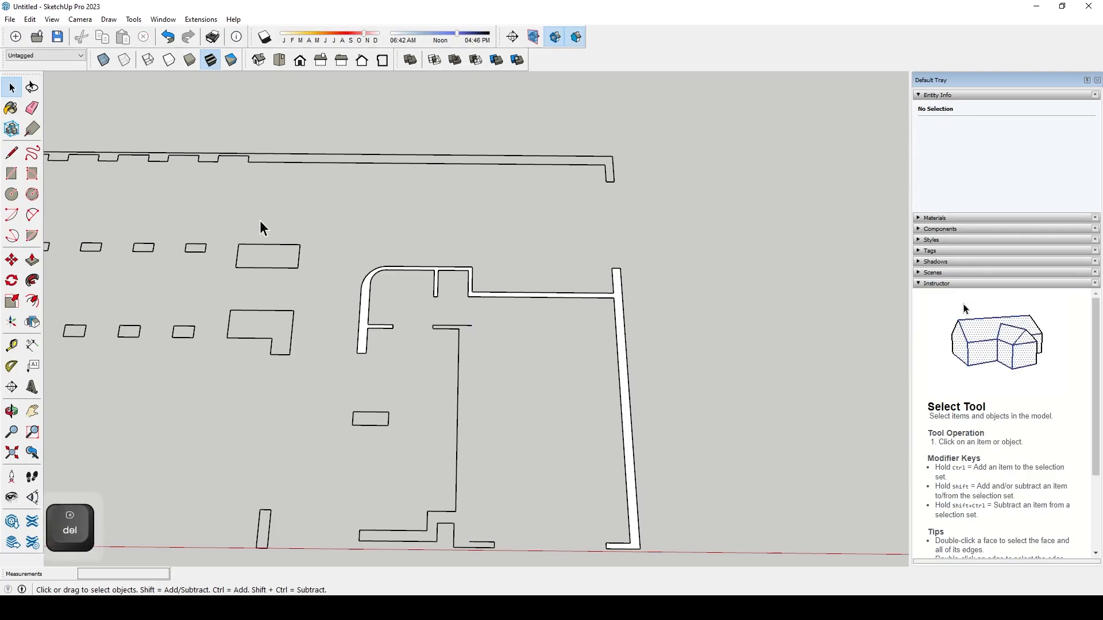
pyautogui.click(471, 326)
pyautogui.click(468, 542)
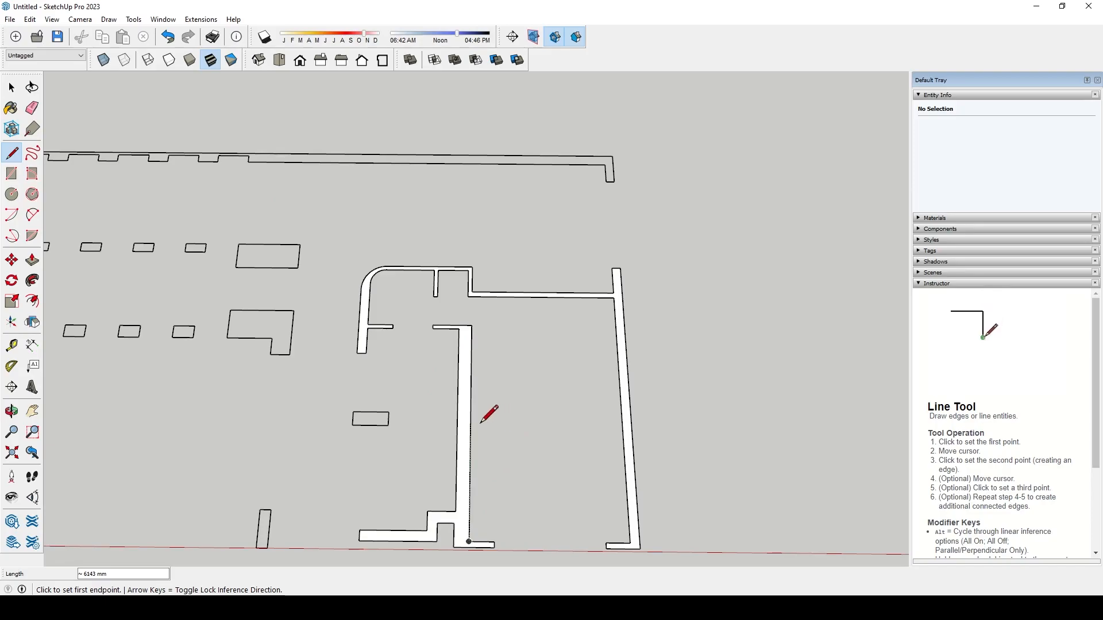
pyautogui.press('space')
pyautogui.moveTo(564, 436); pyautogui.dragTo(405, 400, button='middle')
pyautogui.scroll(2, 413, 400)
pyautogui.press('p')
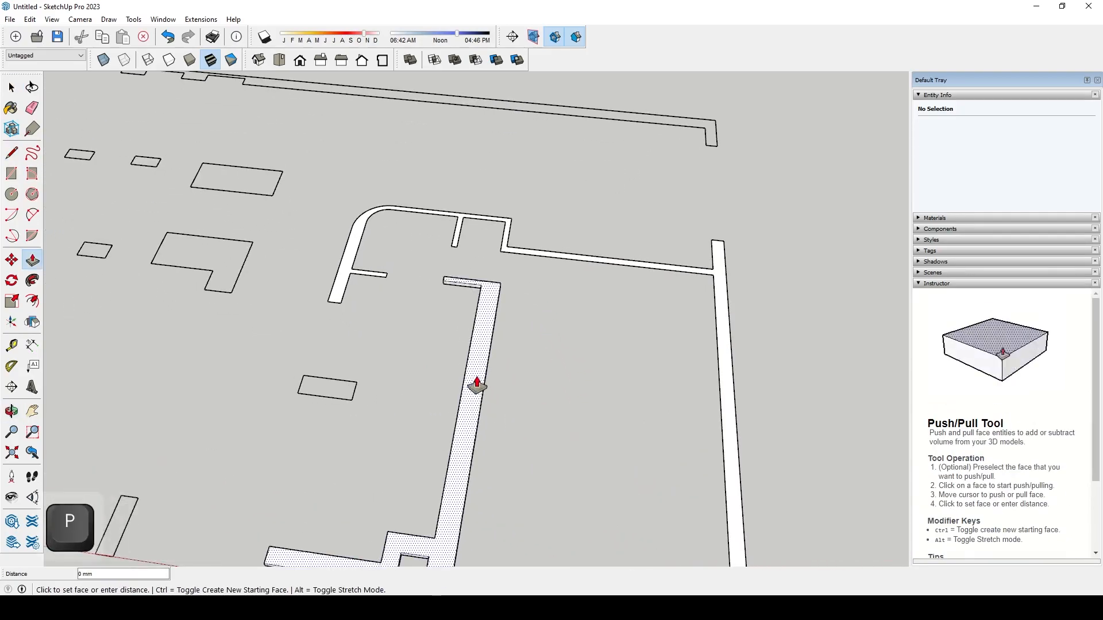
pyautogui.press('Escape')
pyautogui.scroll(-4, 529, 386)
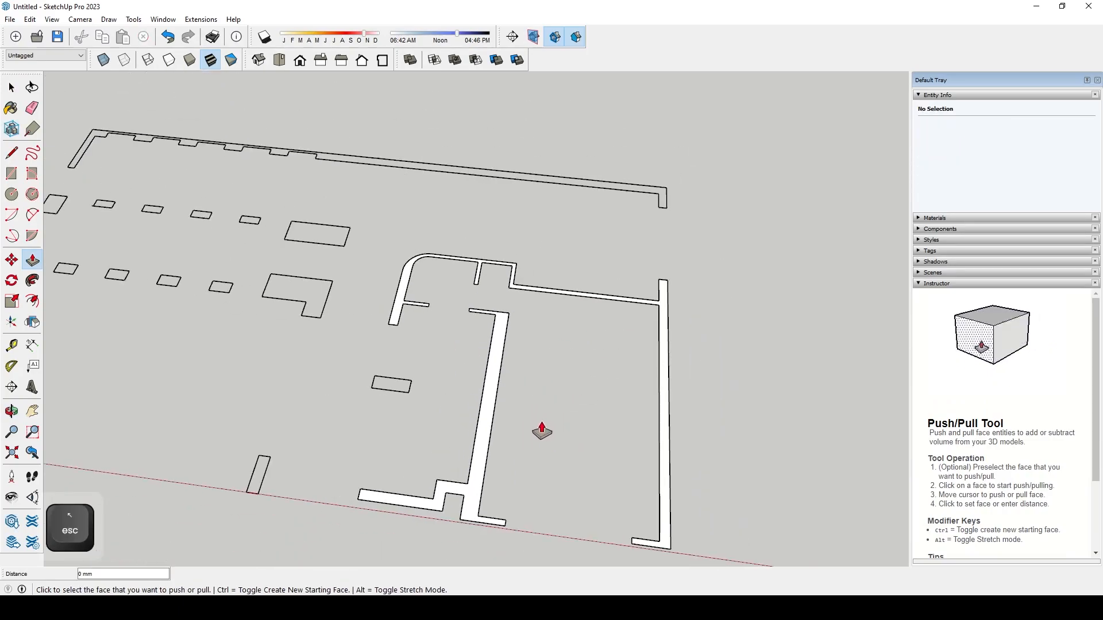
# - Undo the erasing and redrawing of the thick inner wall's long outer edge
pyautogui.press('space')
pyautogui.moveTo(542, 432); pyautogui.dragTo(688, 313, button='middle')
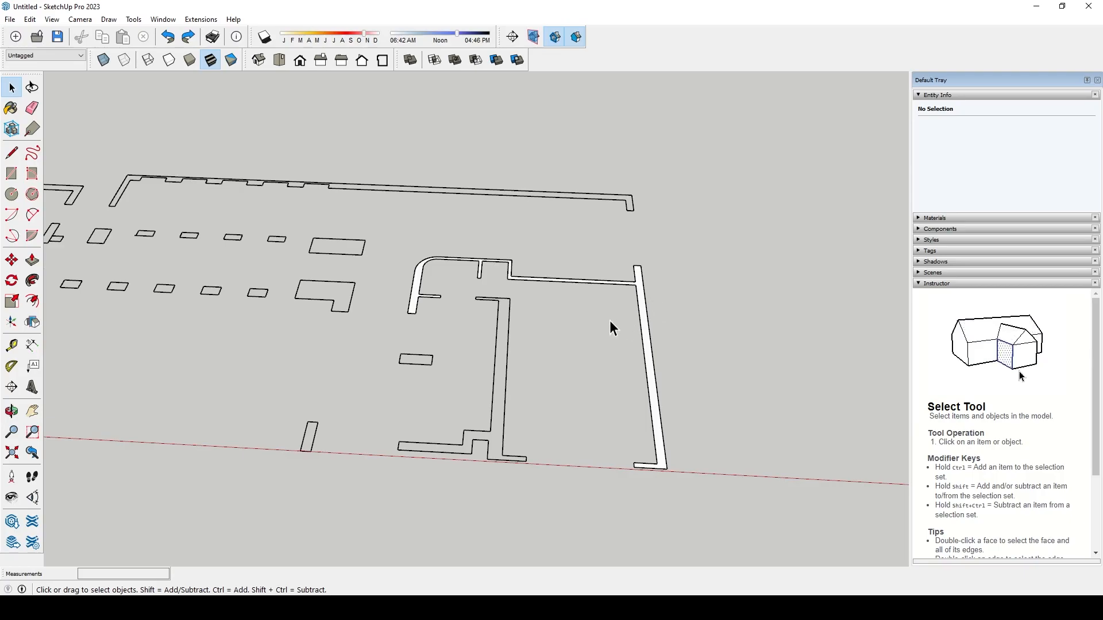
pyautogui.moveTo(620, 339); pyautogui.dragTo(458, 342, button='middle')
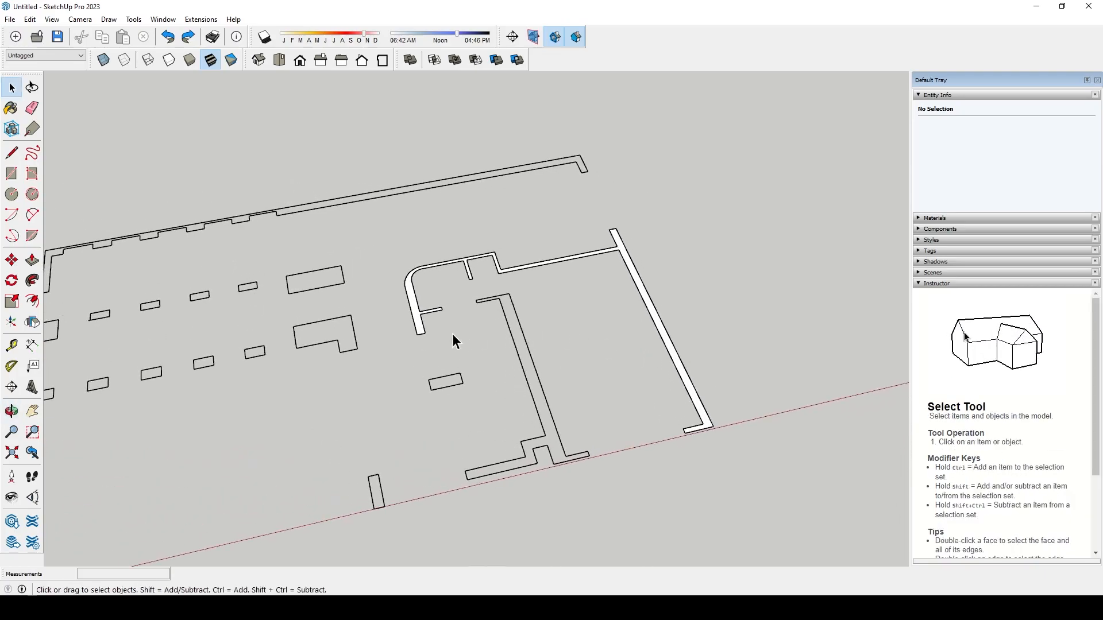
pyautogui.moveTo(630, 300); pyautogui.dragTo(591, 301, button='middle')
pyautogui.press('p')
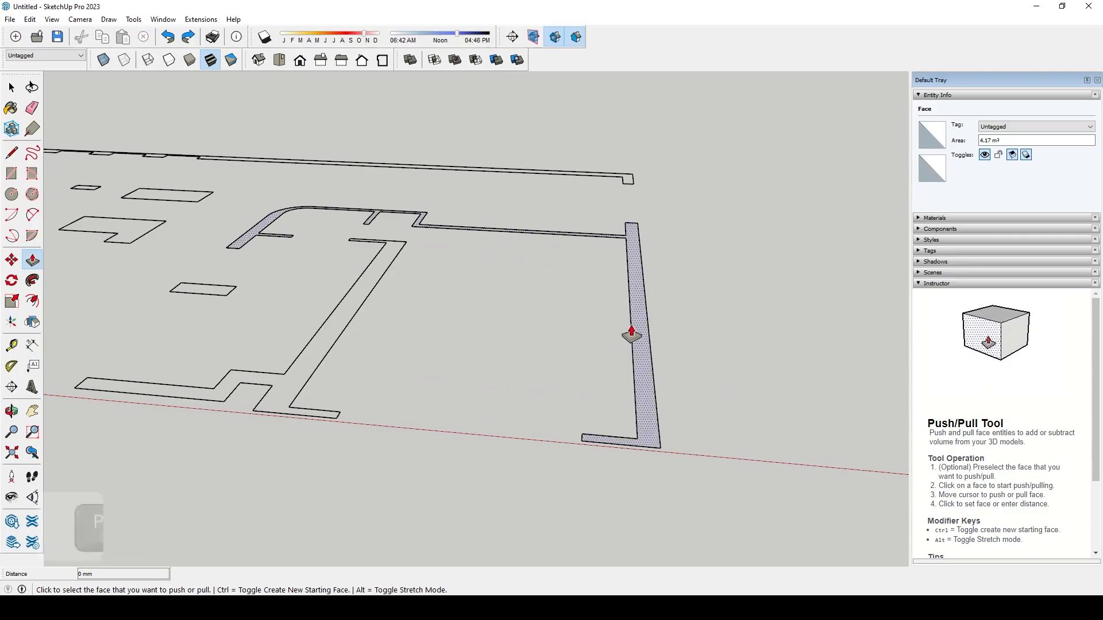
pyautogui.press('space')
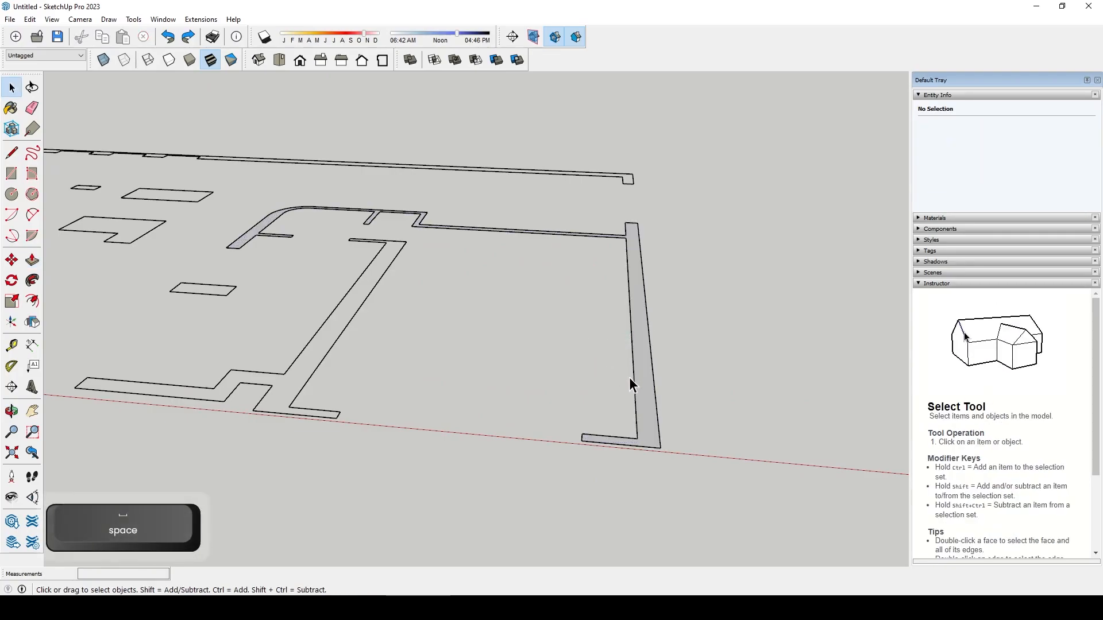
pyautogui.moveTo(542, 318); pyautogui.dragTo(583, 295, button='middle')
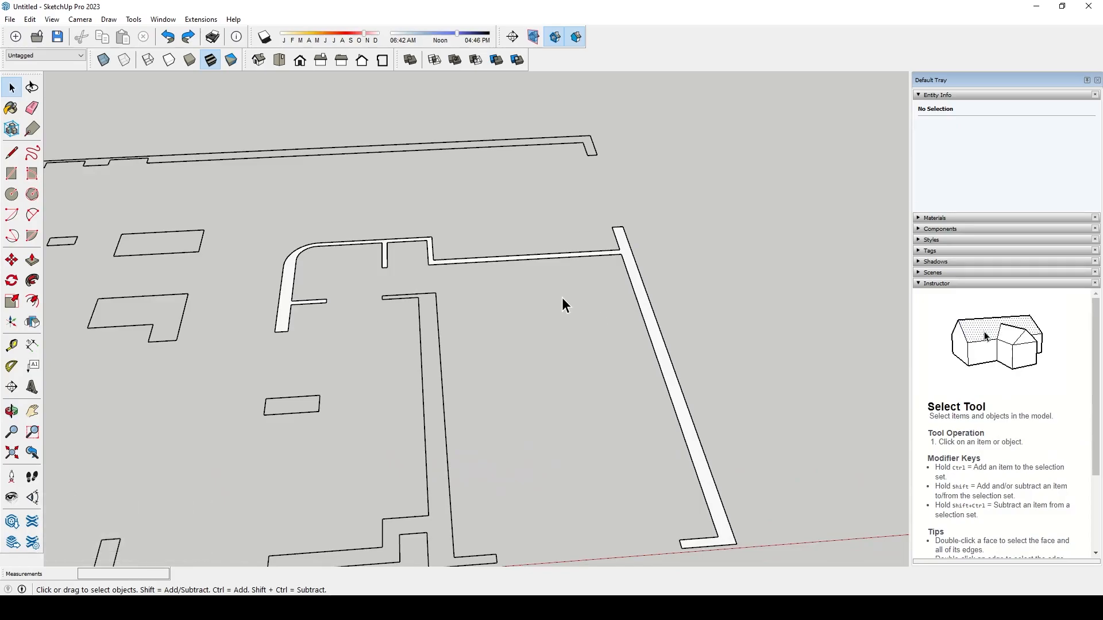
pyautogui.scroll(-3, 559, 298)
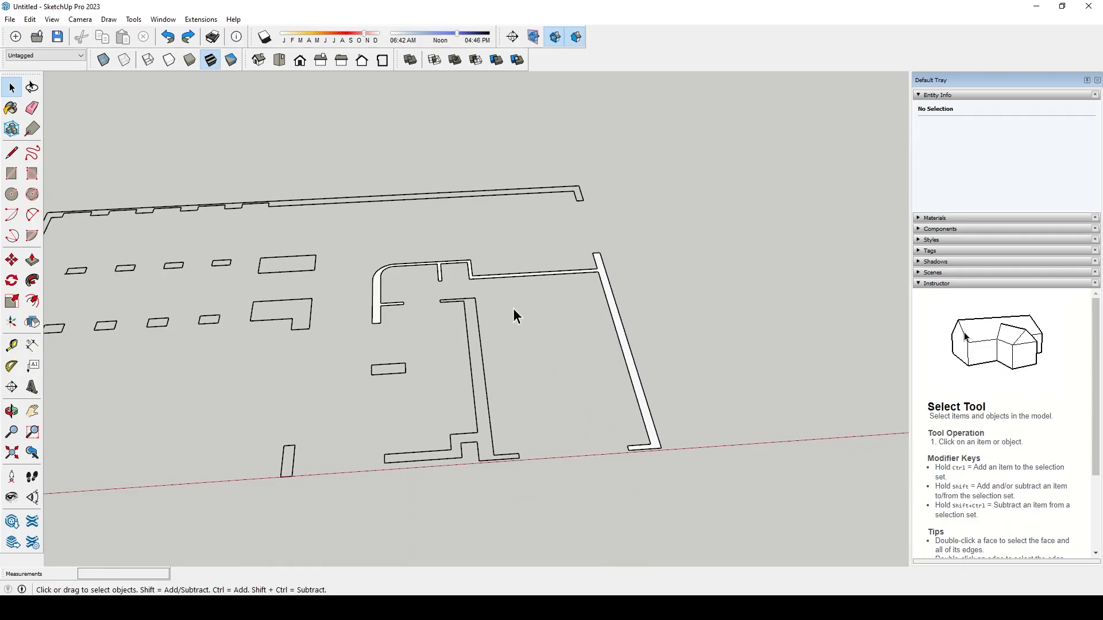
pyautogui.scroll(2, 508, 308)
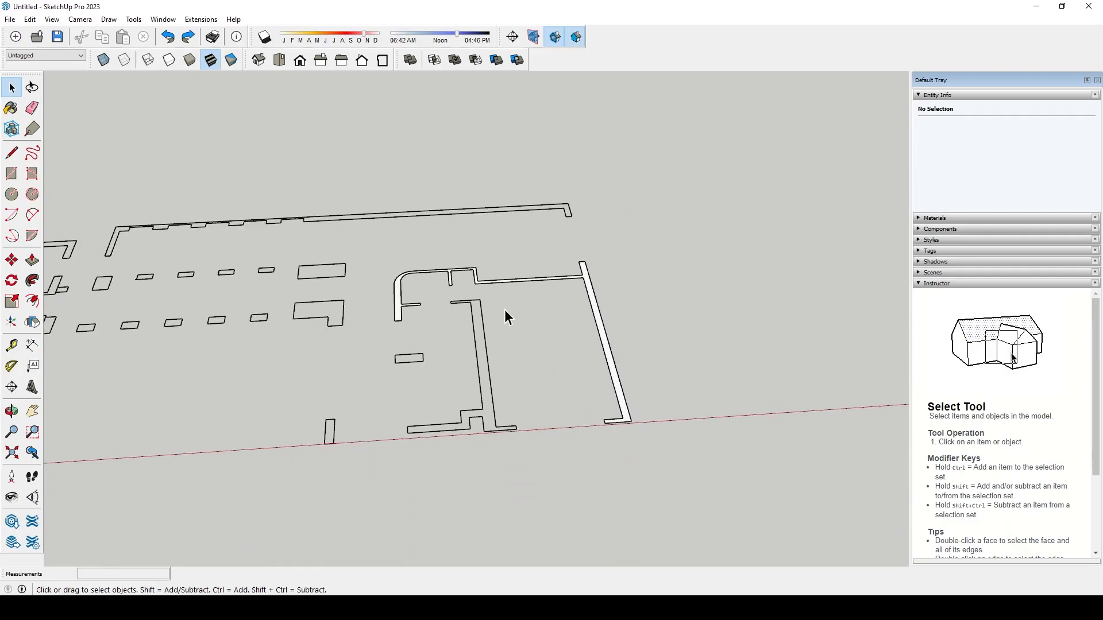
# - Window-select the curved wall together with the nearby inner walls and remove the thick inner wall's long outer edge from the selection
pyautogui.moveTo(514, 303); pyautogui.dragTo(554, 318, button='middle')
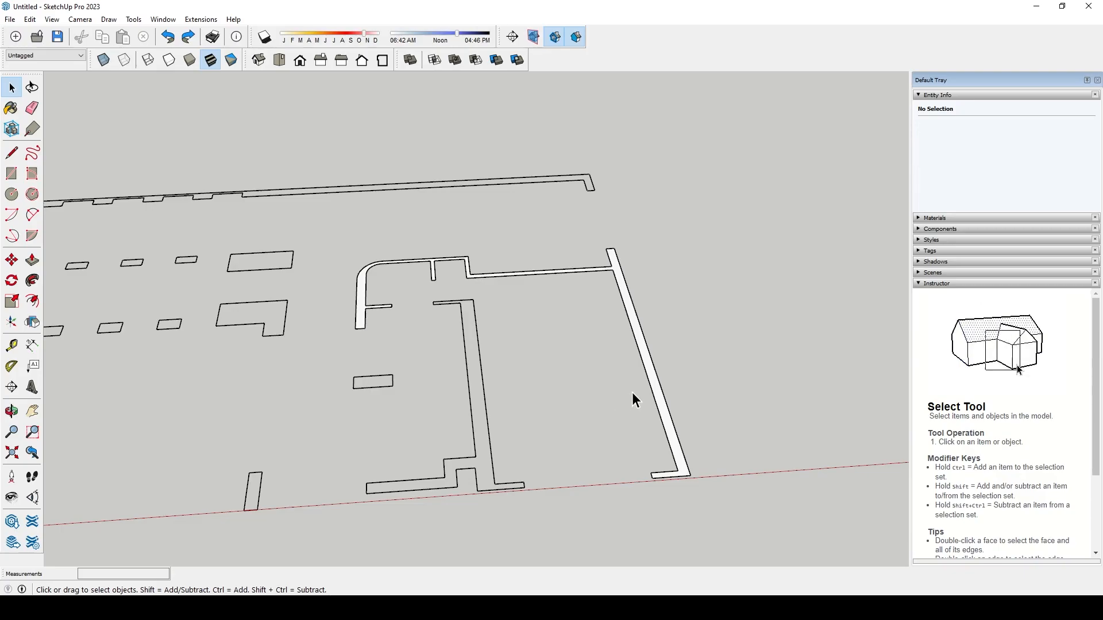
pyautogui.scroll(1, 596, 401)
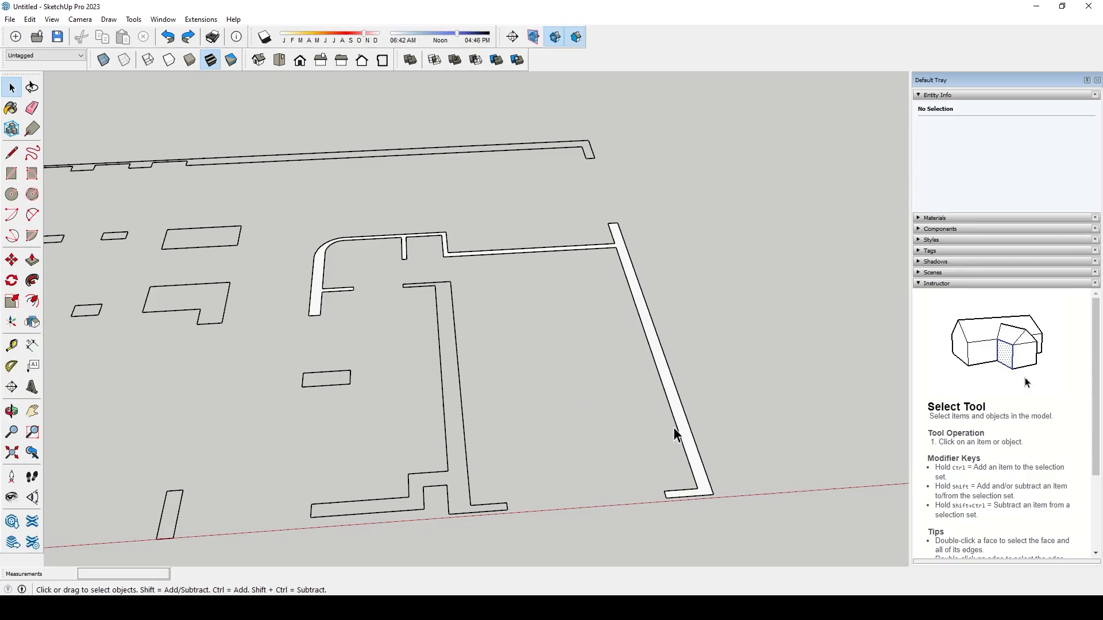
pyautogui.moveTo(284, 195); pyautogui.dragTo(747, 536)
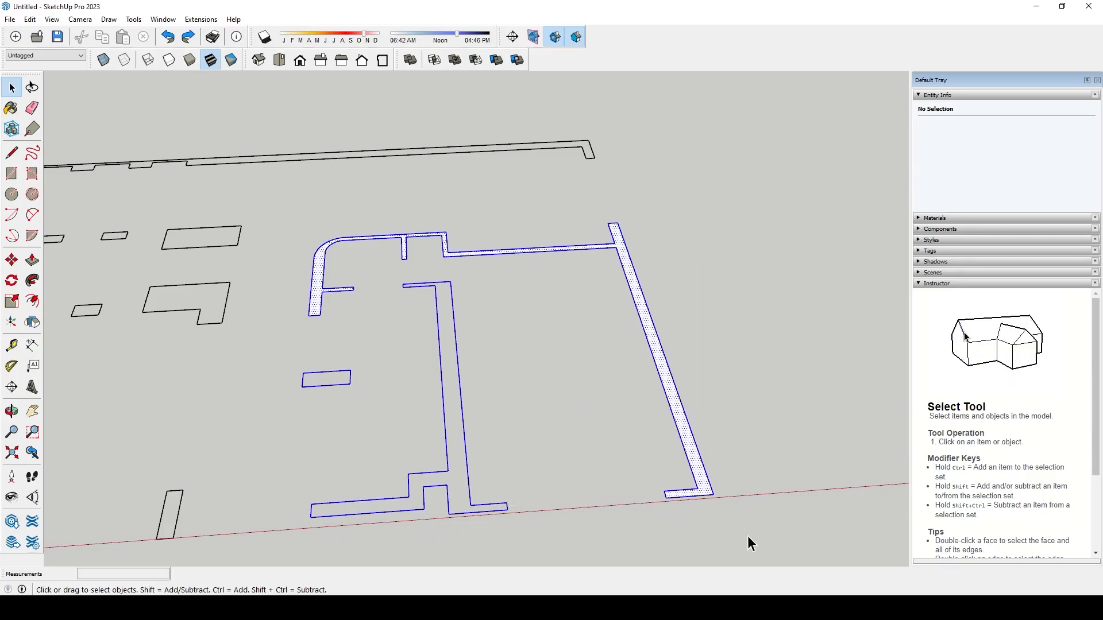
pyautogui.keyDown('shift'); pyautogui.click(457, 373); pyautogui.keyUp('shift')
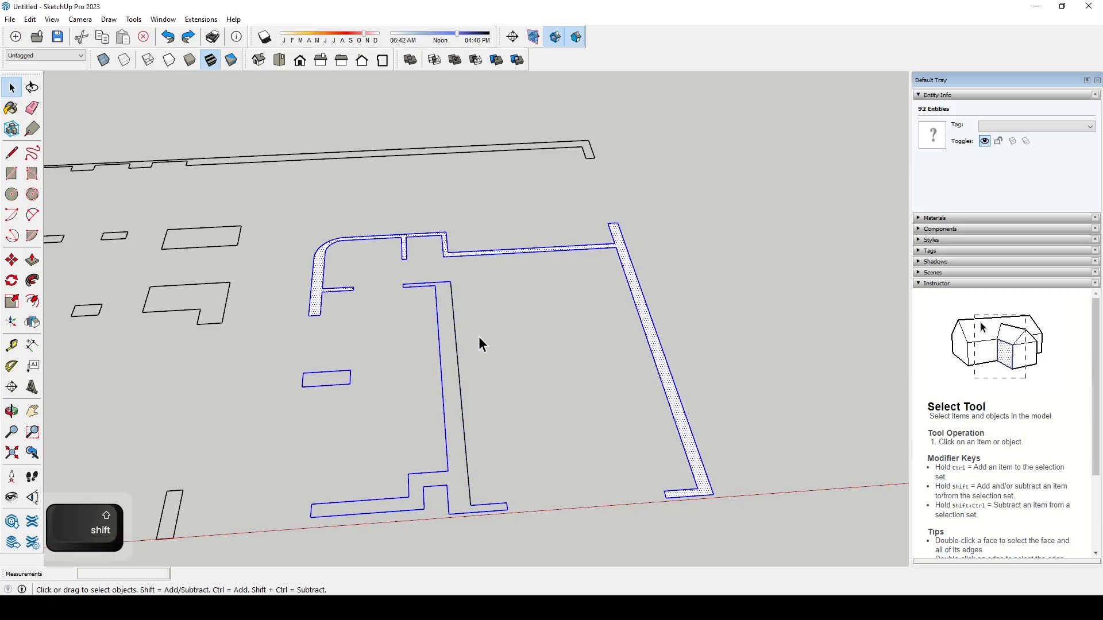
pyautogui.press('Escape')
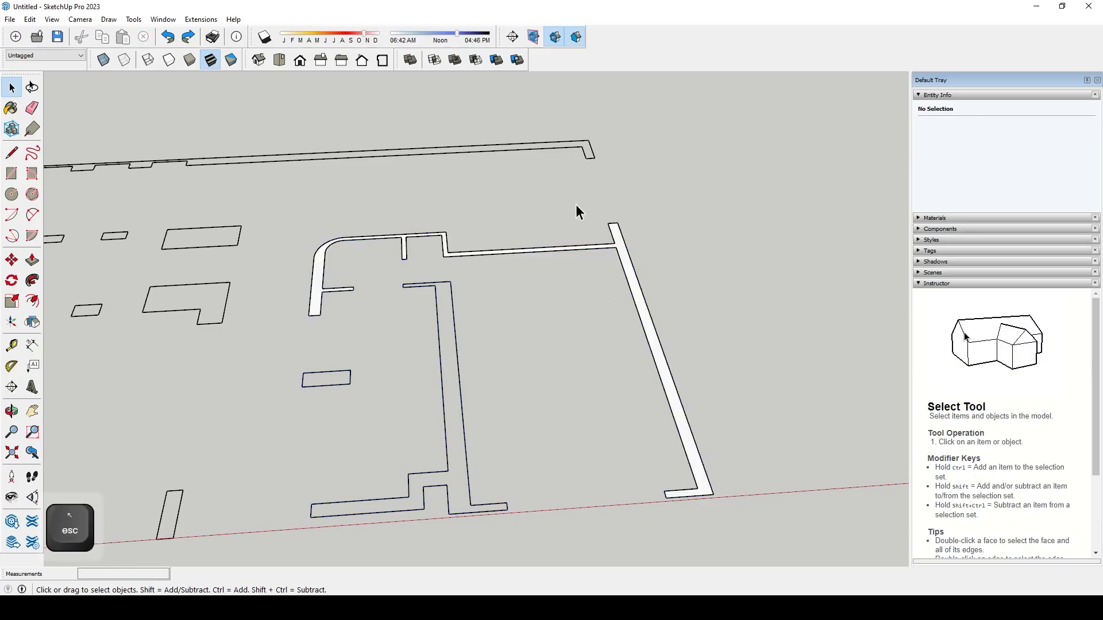
# - Group the curved wall's face with all its connected edges and undo the grouping
pyautogui.moveTo(741, 396); pyautogui.dragTo(631, 416, button='middle')
pyautogui.scroll(3, 641, 397)
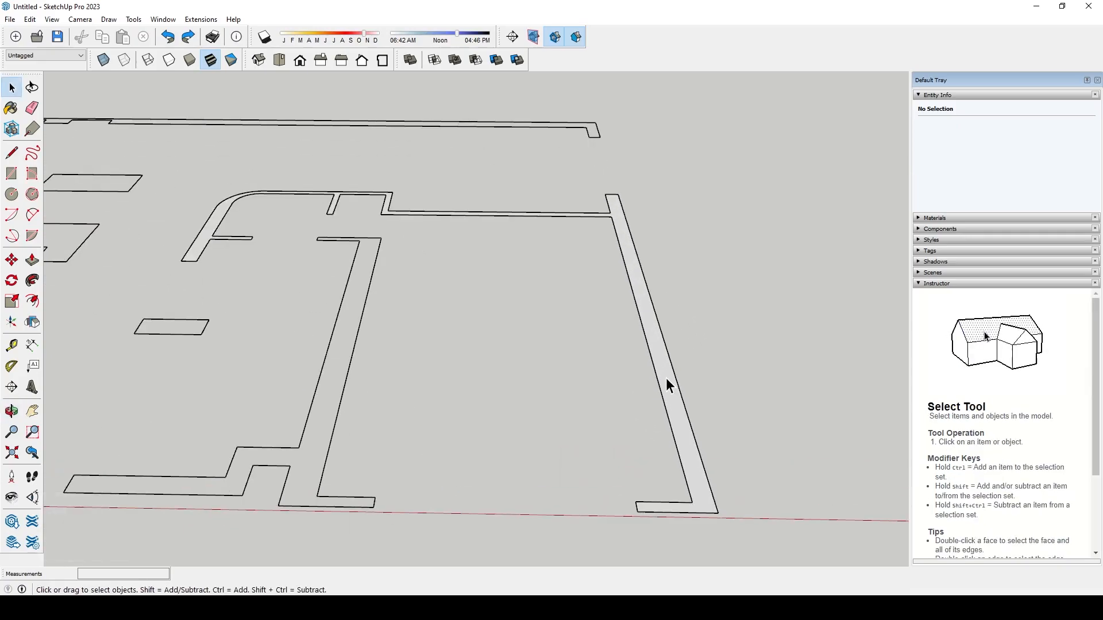
pyautogui.tripleClick(666, 378)
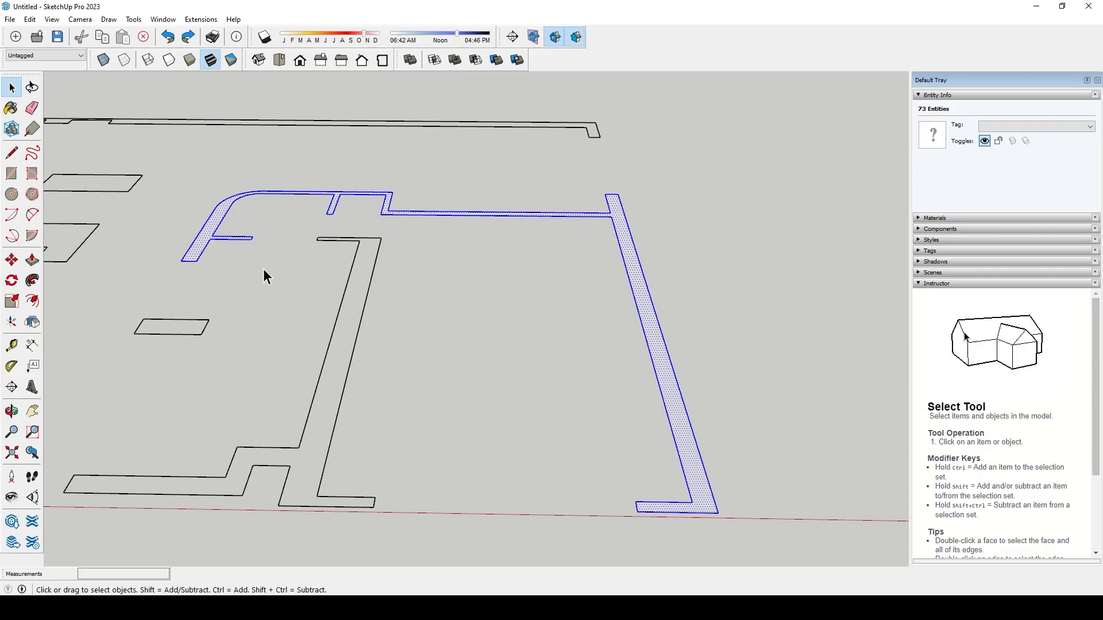
pyautogui.hotkey('ctrl', 'g')
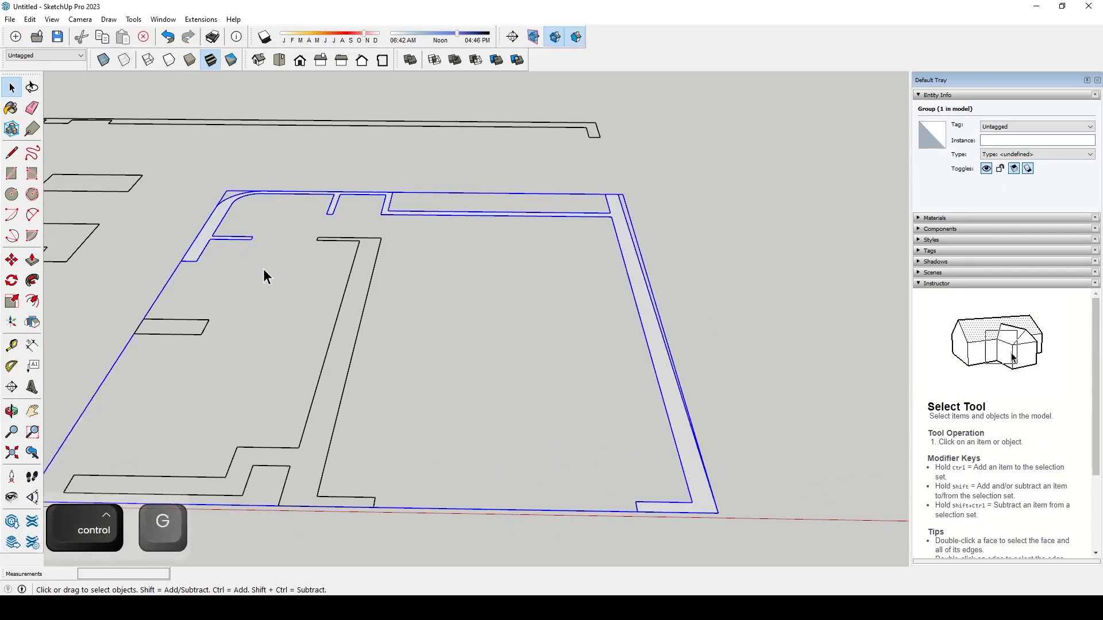
pyautogui.hotkey('ctrl', 'z')
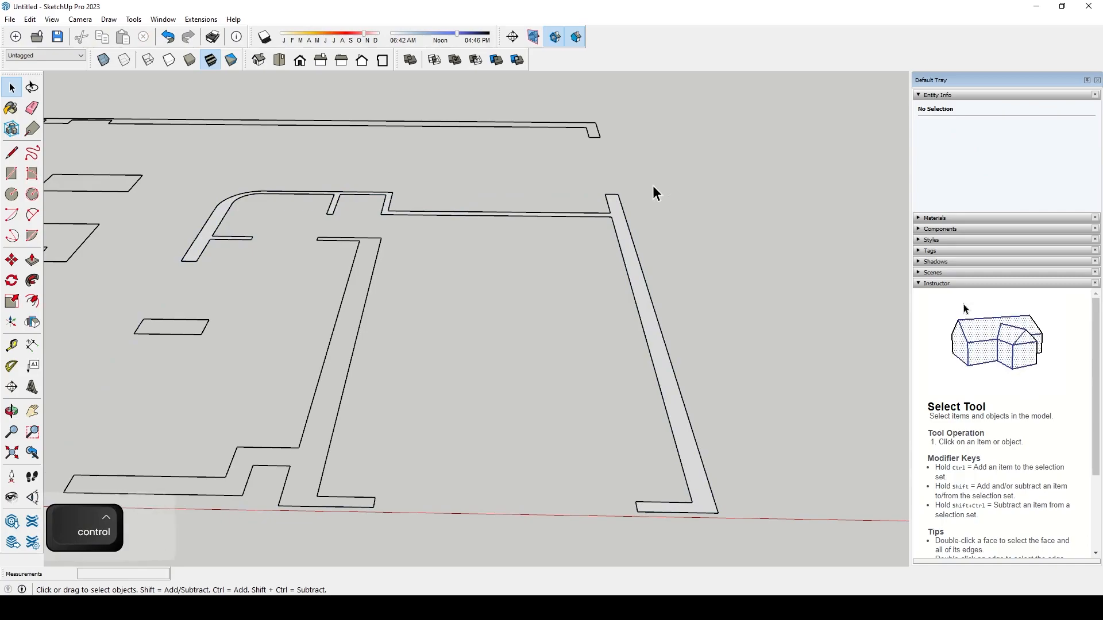
# - Select the curved outer wall's face together with its edges and make them a group
pyautogui.click(667, 380)
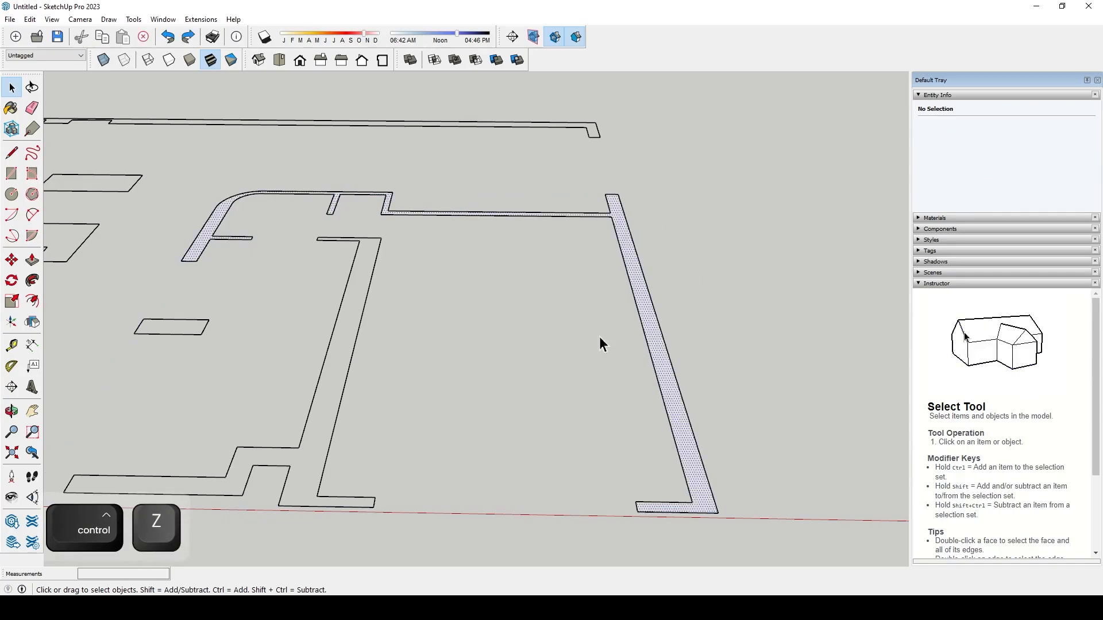
pyautogui.tripleClick(666, 385)
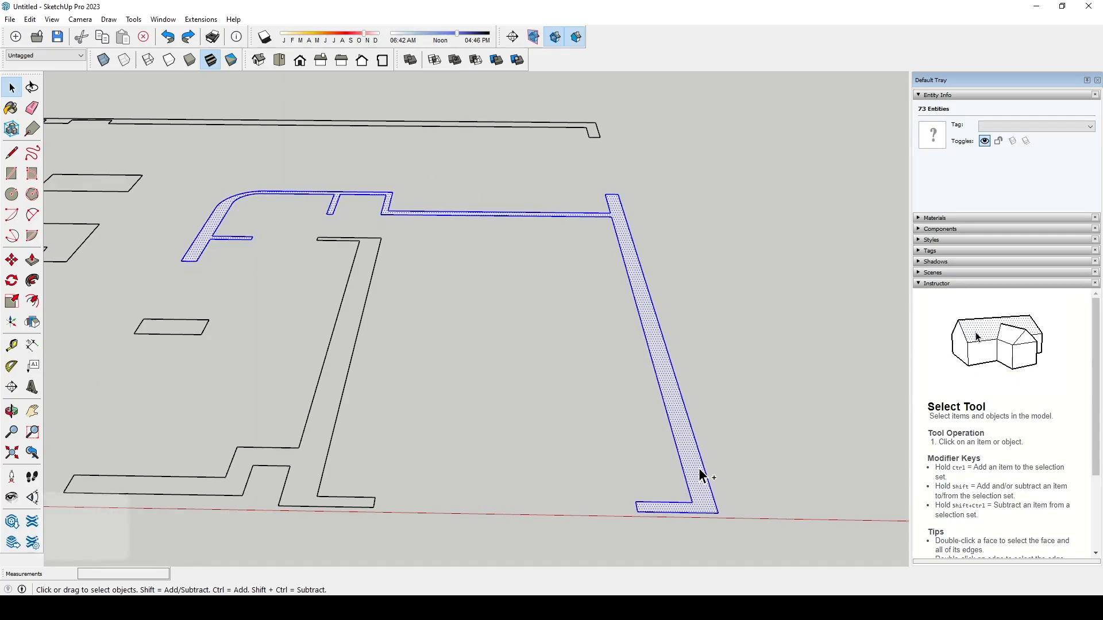
pyautogui.hotkey('ctrl', 'g')
pyautogui.click(613, 392)
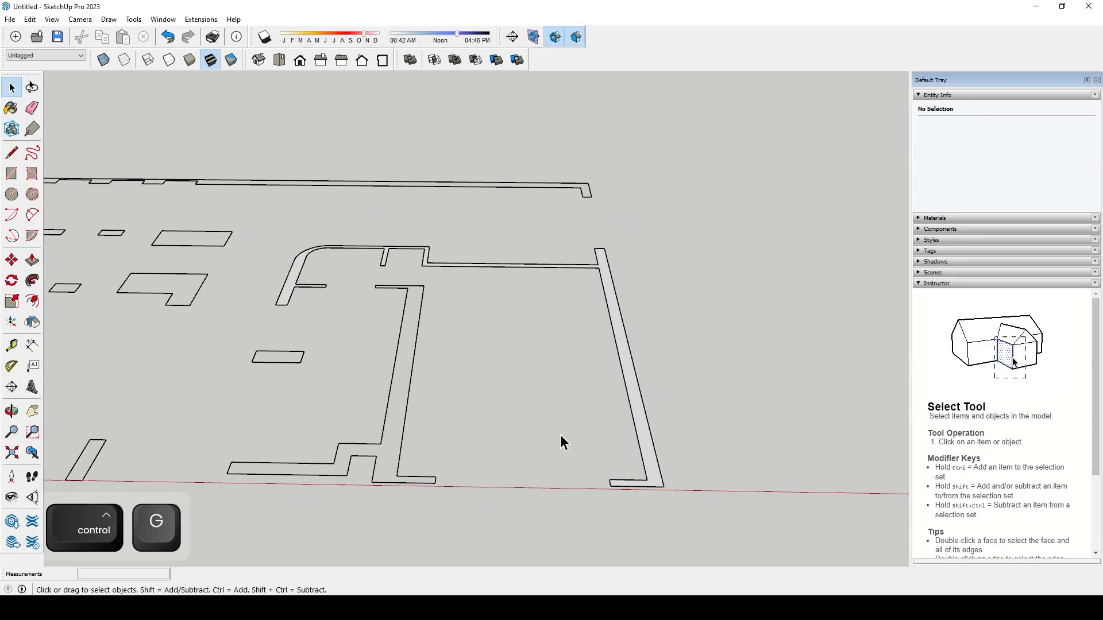
# - Open the curved outer wall group, extrude its face upward 3000 mm with Push/Pull, and leave the group
pyautogui.moveTo(508, 412); pyautogui.dragTo(608, 402, button='middle')
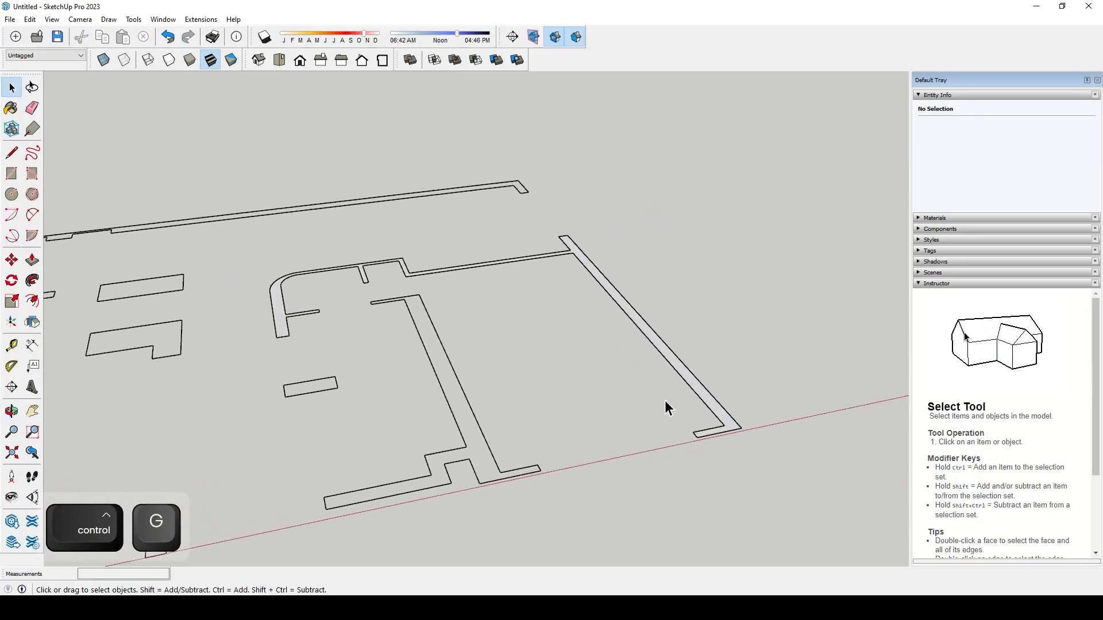
pyautogui.doubleClick(684, 373)
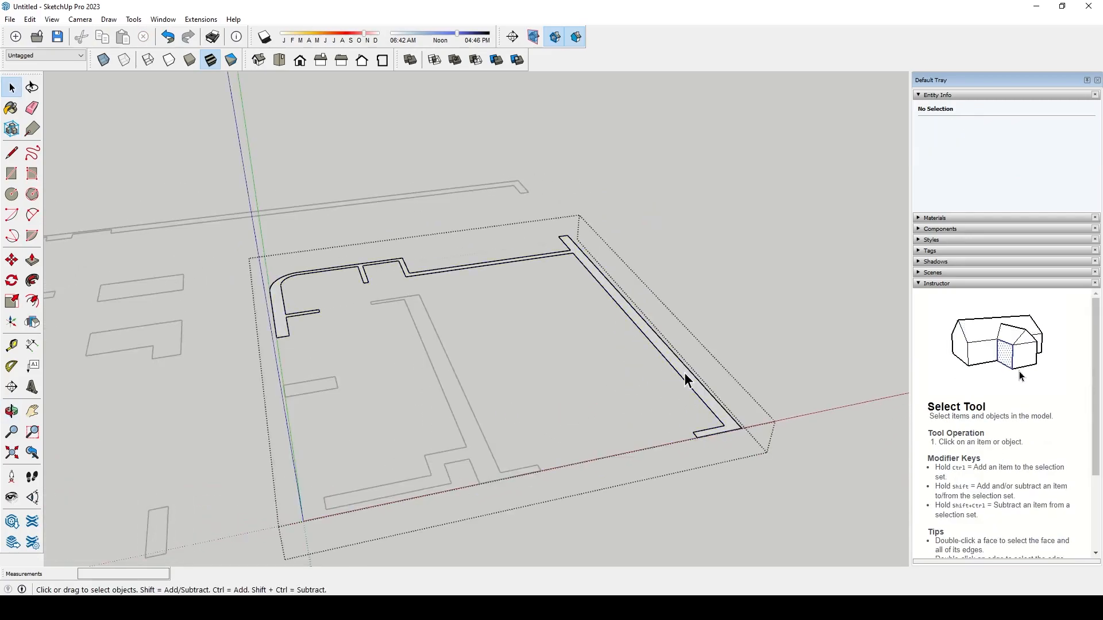
pyautogui.click(684, 374)
pyautogui.press('p')
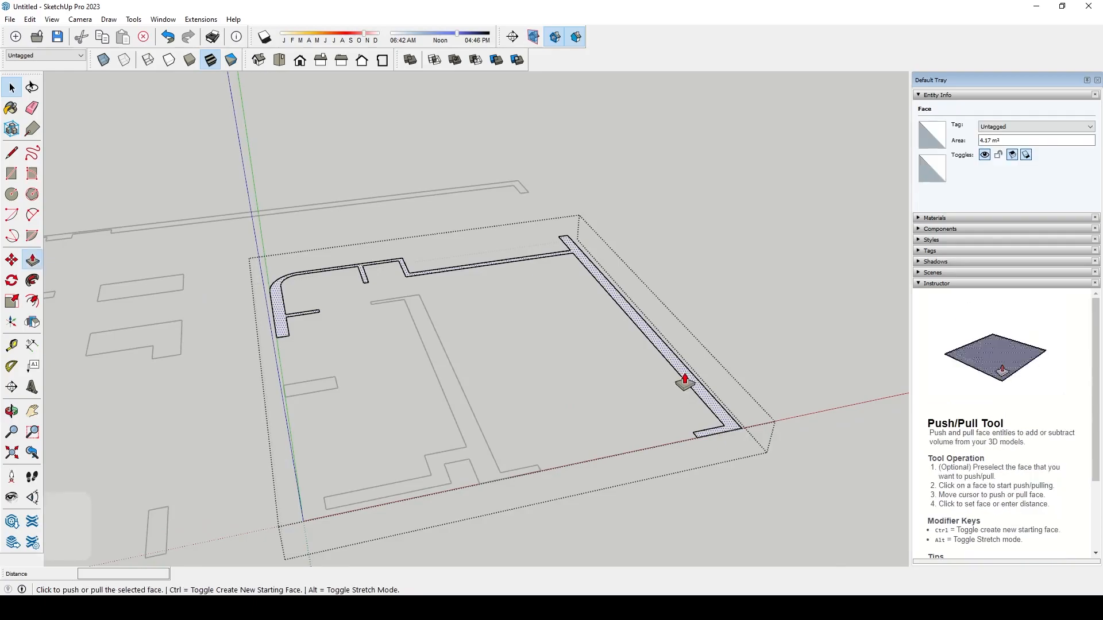
pyautogui.click(684, 374)
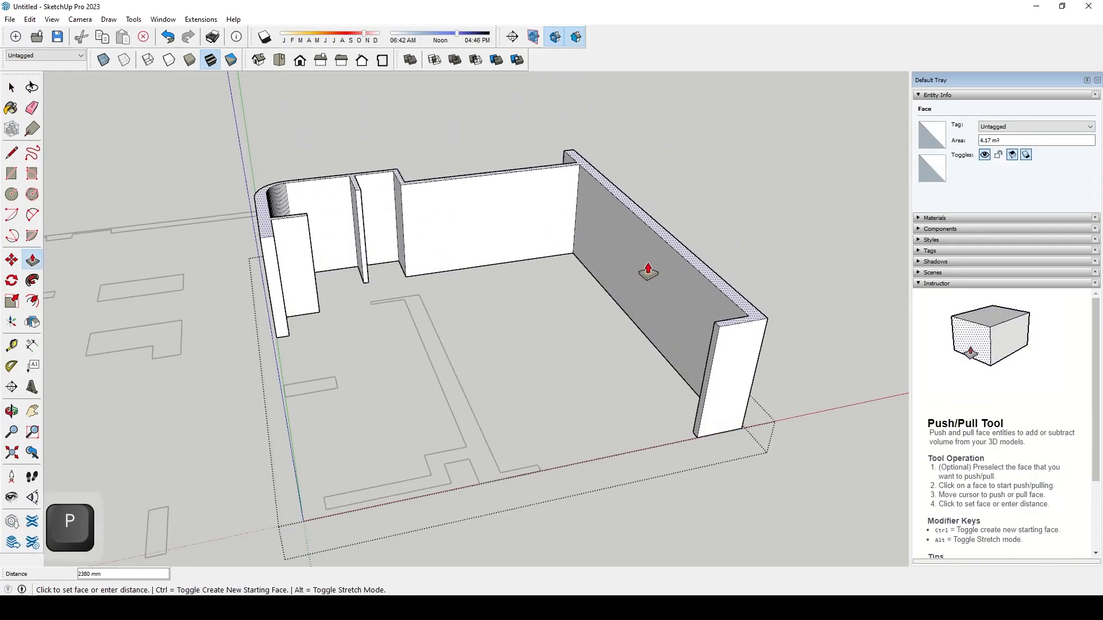
pyautogui.write('3000')
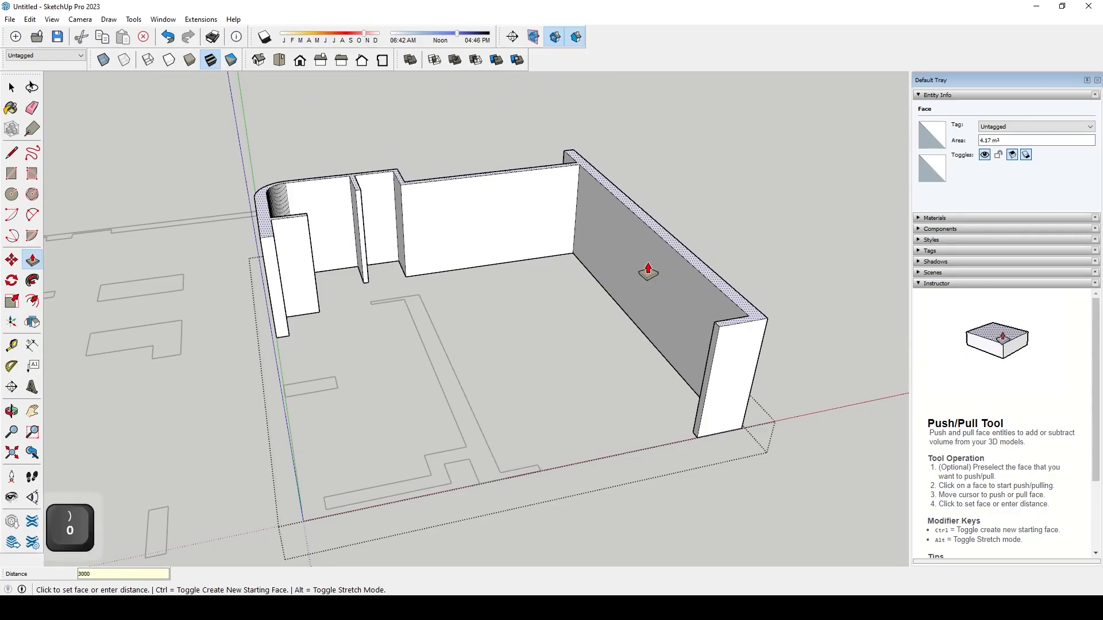
pyautogui.press('Return')
pyautogui.click(12, 89)
# - Delete the short inner edge of the inner wall's notch and redraw it between the open endpoints to form the wall face
pyautogui.moveTo(828, 185); pyautogui.dragTo(216, 229, button='middle')
pyautogui.press('o')
pyautogui.moveTo(217, 229); pyautogui.dragTo(482, 226)
pyautogui.moveTo(483, 225); pyautogui.dragTo(845, 299, button='middle')
pyautogui.moveTo(574, 284); pyautogui.dragTo(639, 389, button='middle')
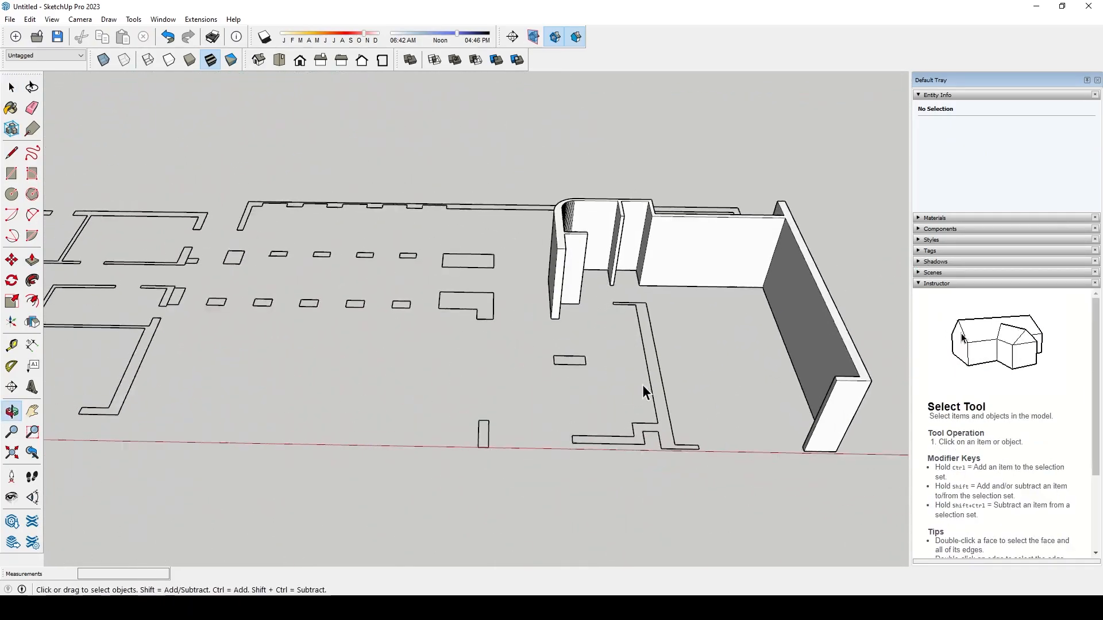
pyautogui.scroll(1, 664, 398)
pyautogui.scroll(1, 664, 404)
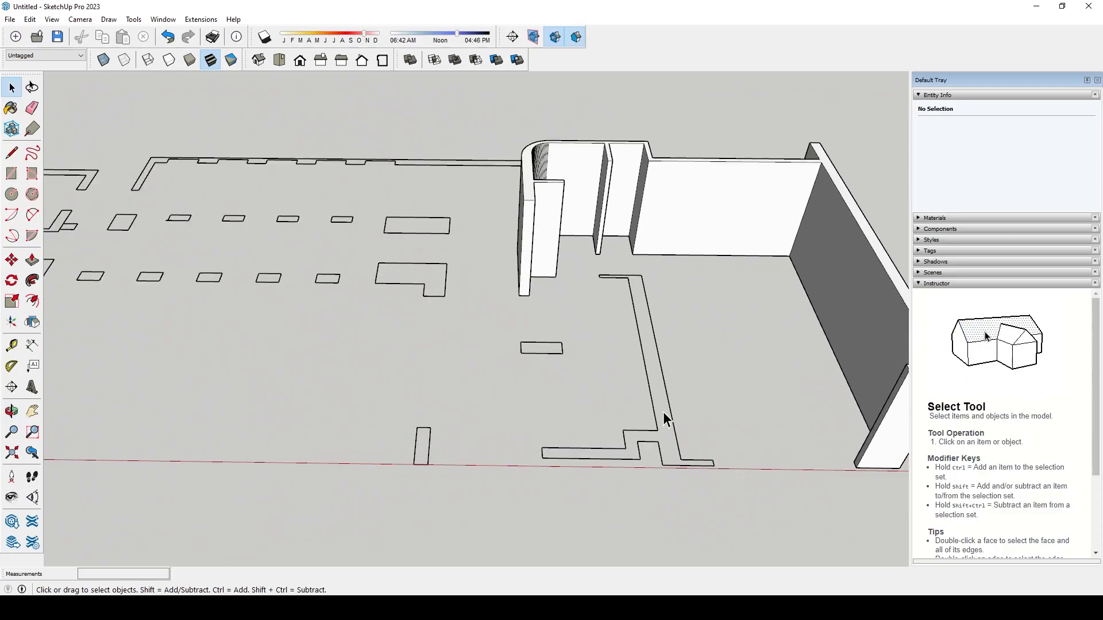
pyautogui.click(648, 444)
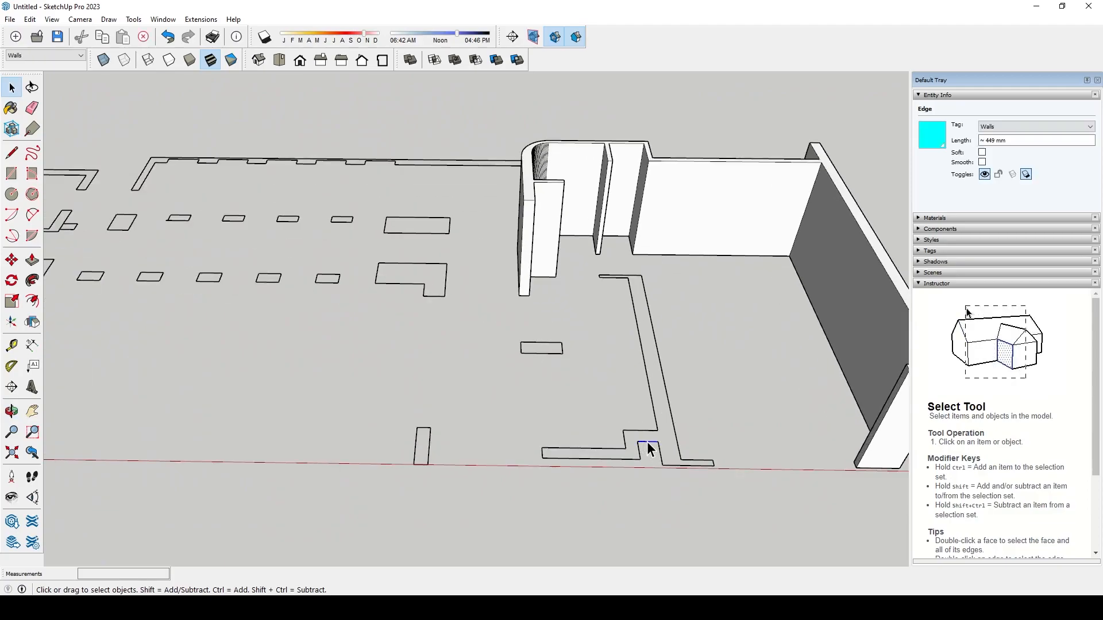
pyautogui.press('Delete')
pyautogui.press('l')
pyautogui.click(639, 443)
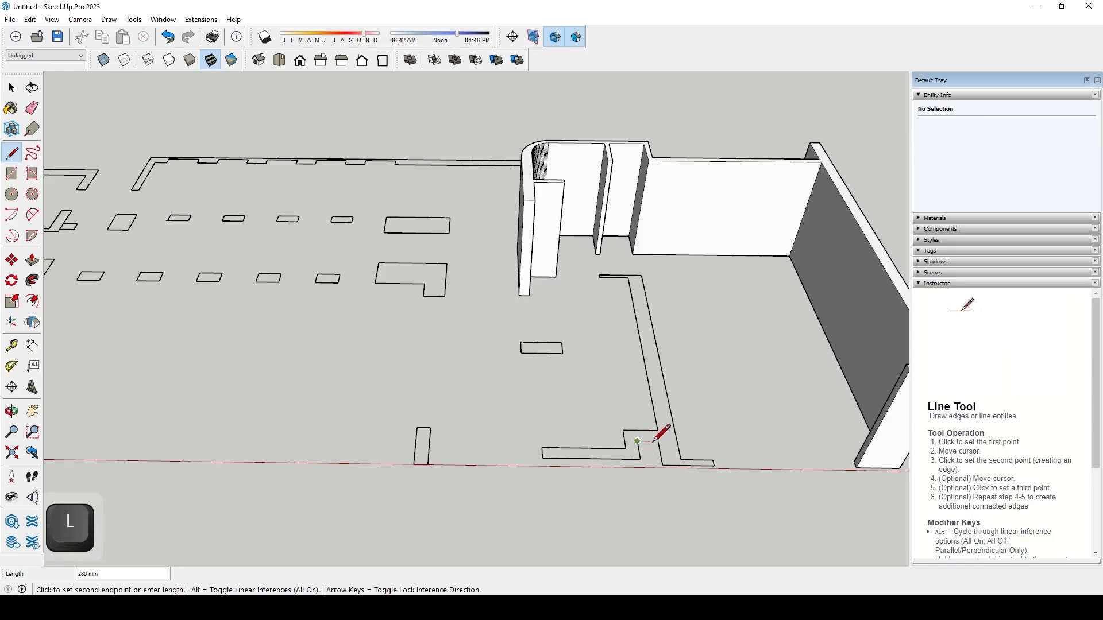
pyautogui.click(658, 442)
pyautogui.press('space')
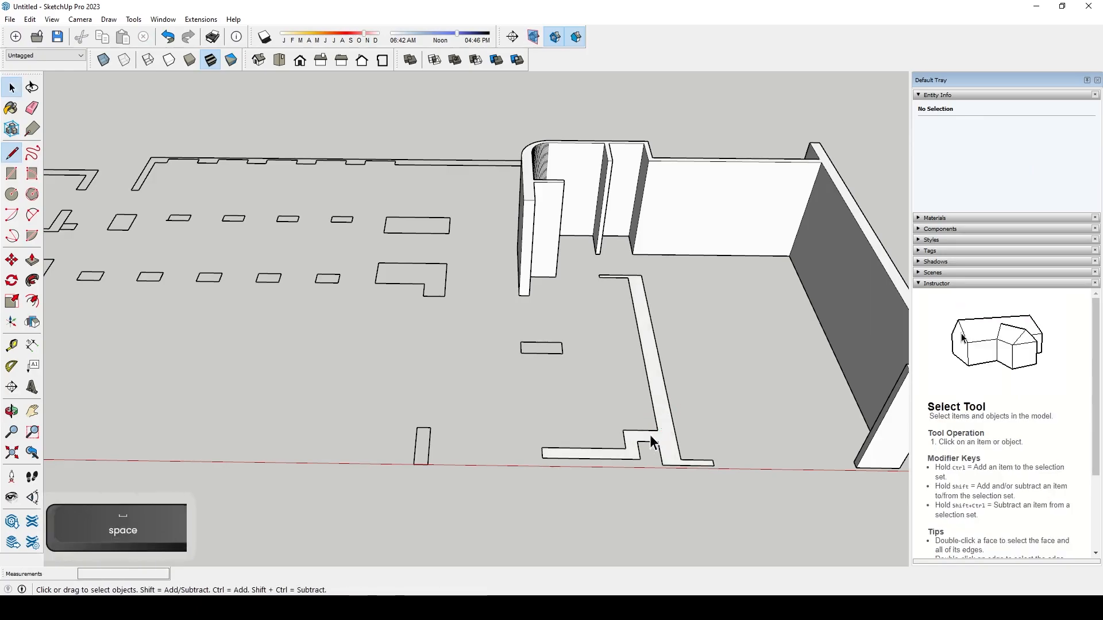
# - Group the notched inner wall's face with its edges, extrude it 3000 mm inside the group, and leave the group
pyautogui.doubleClick(663, 429)
pyautogui.hotkey('ctrl', 'g')
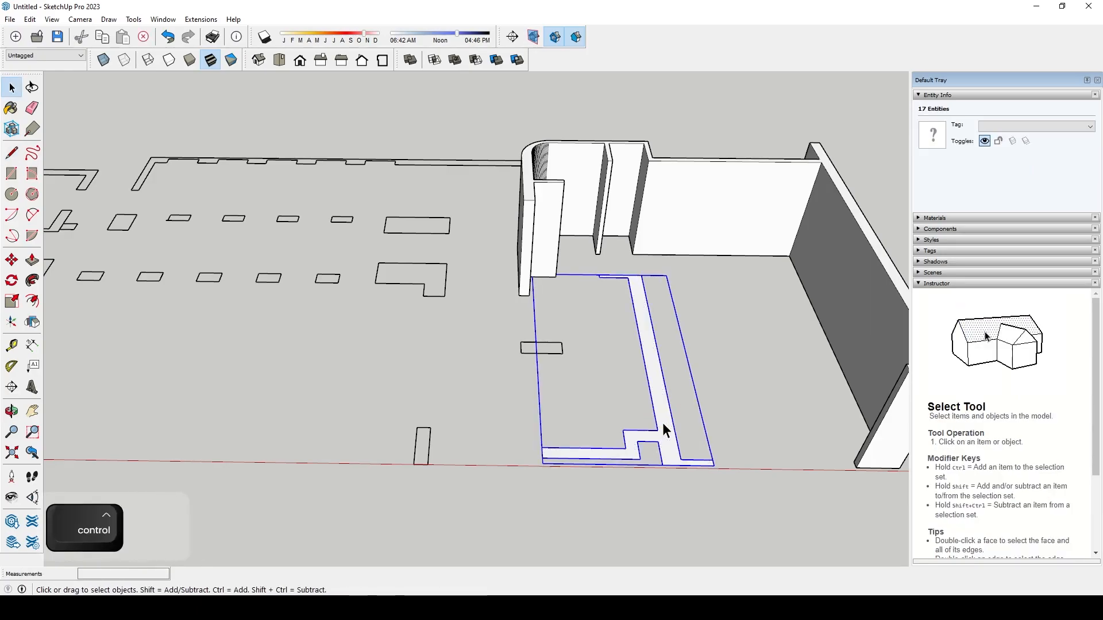
pyautogui.doubleClick(659, 418)
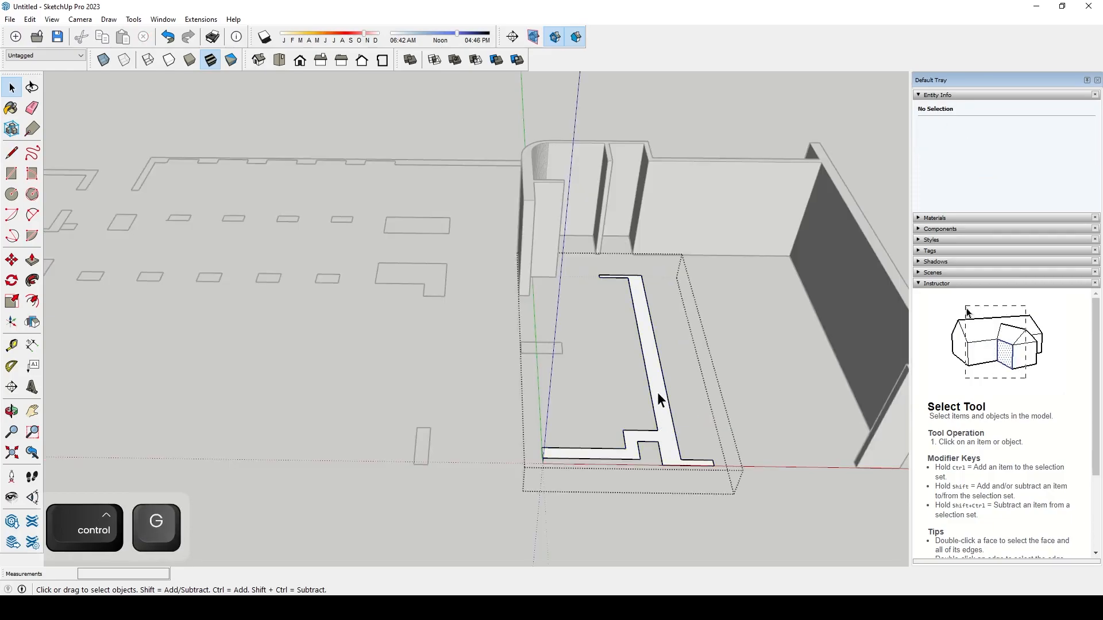
pyautogui.press('p')
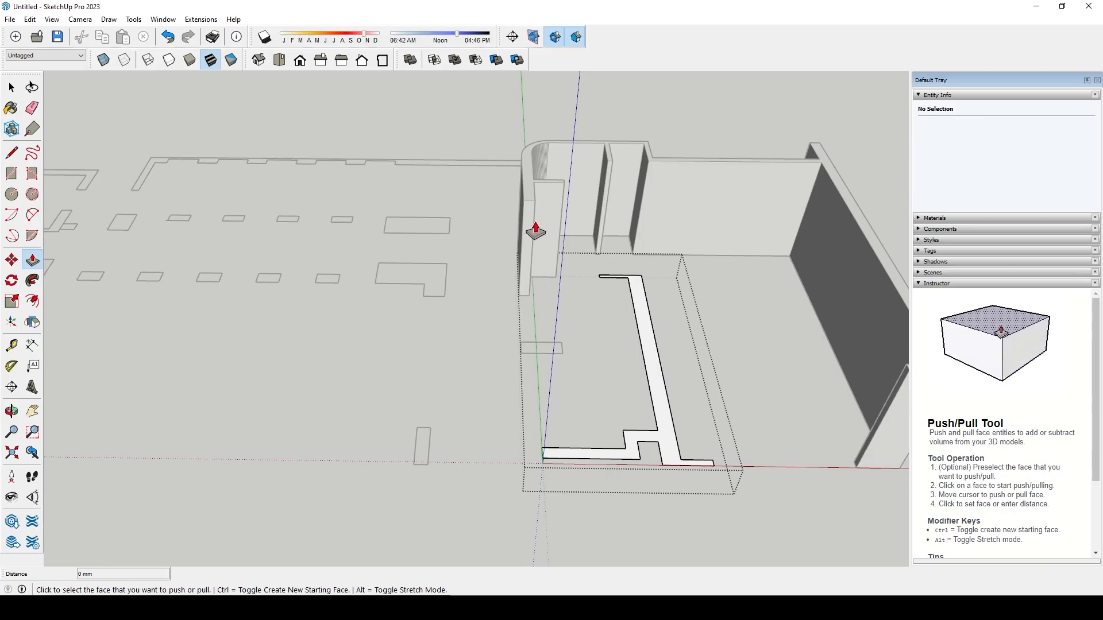
pyautogui.click(649, 348)
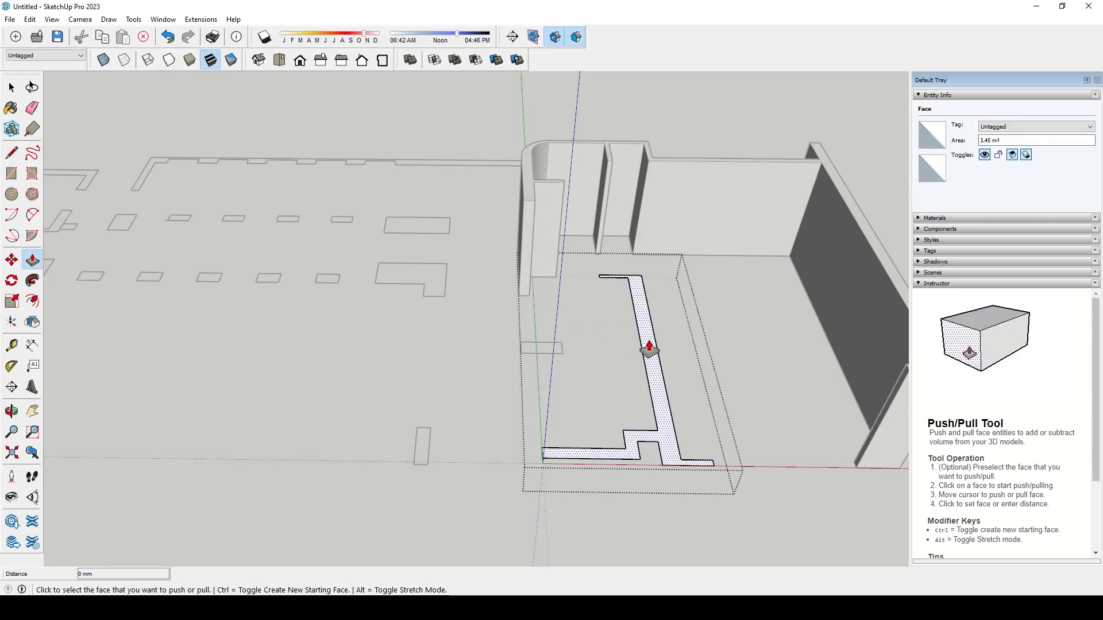
pyautogui.write('3000')
pyautogui.press('Return')
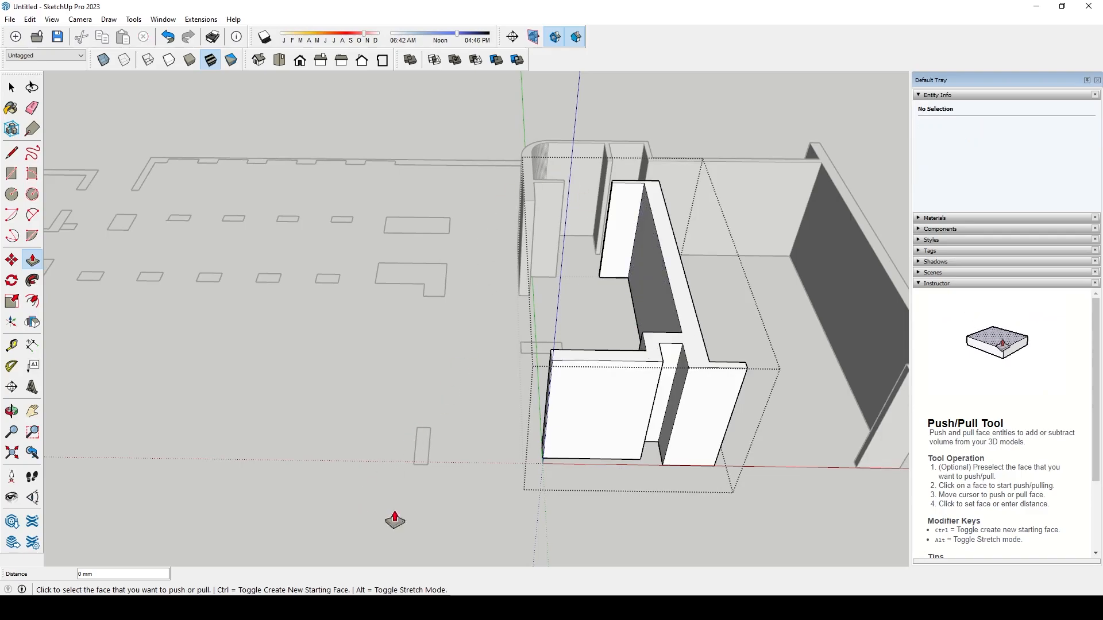
pyautogui.click(11, 88)
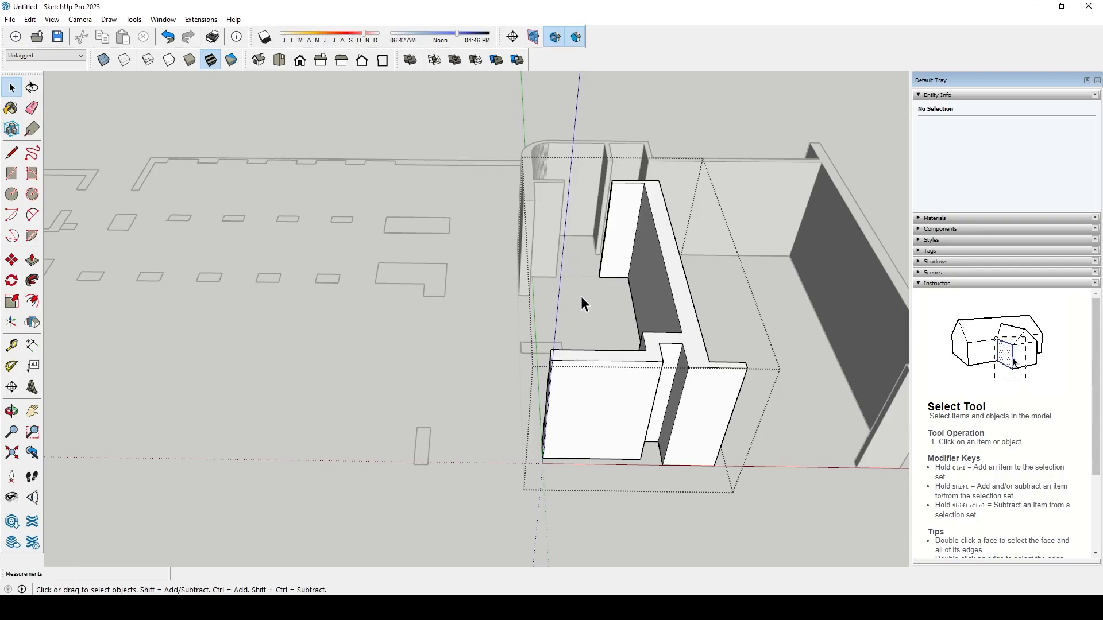
pyautogui.press('Escape')
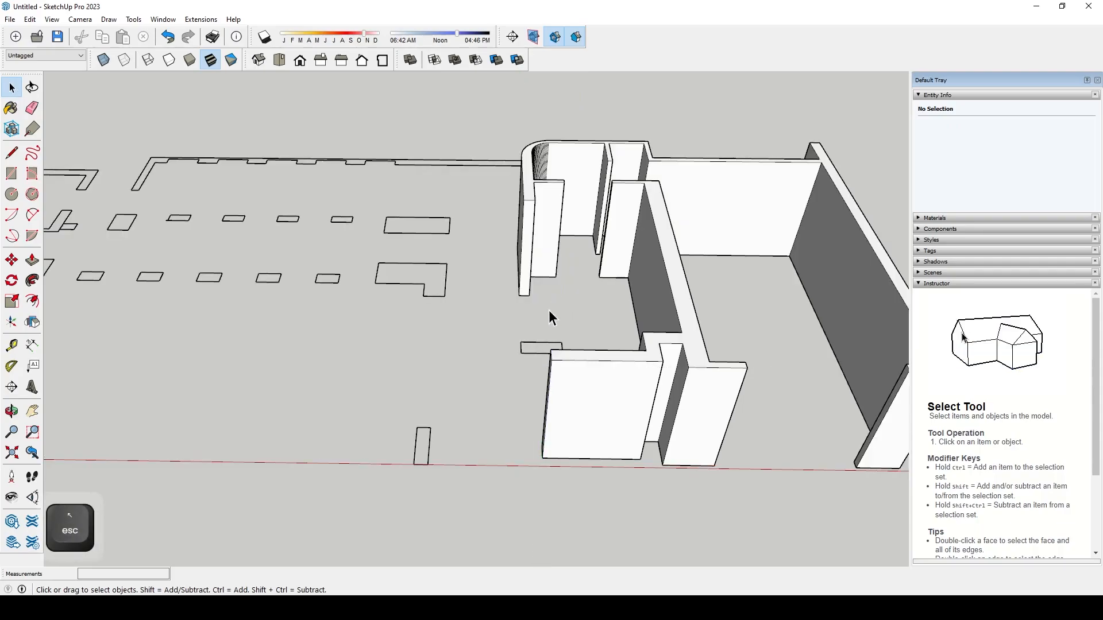
# - Delete the end edge of the long back wall with the pilasters and redraw it between the open endpoints to form a face
pyautogui.press('o')
pyautogui.moveTo(509, 299); pyautogui.dragTo(619, 270)
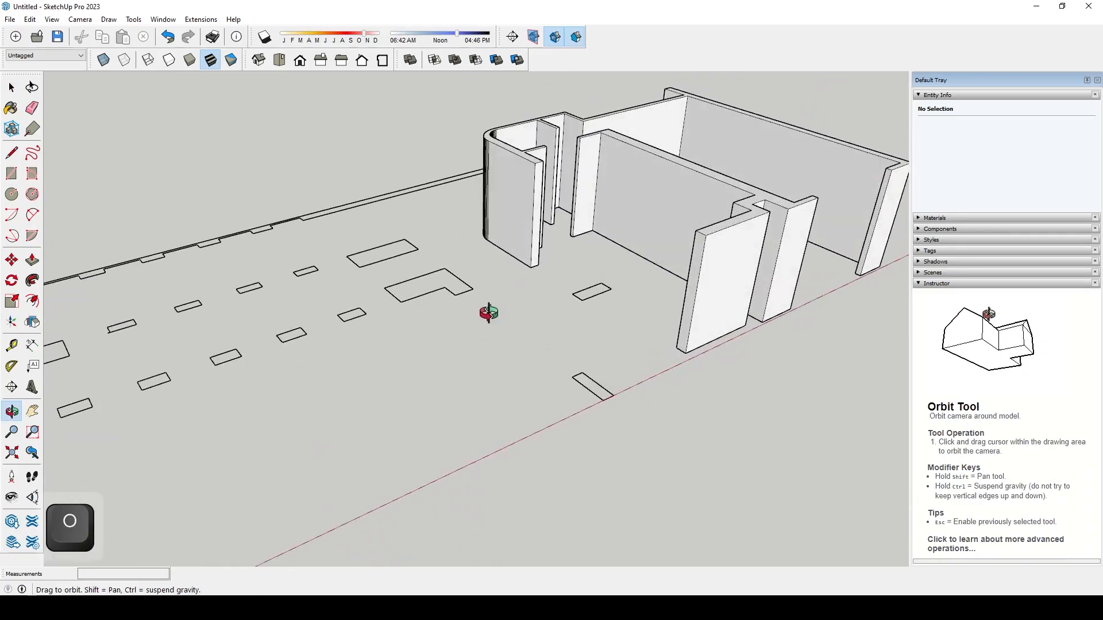
pyautogui.scroll(-2, 475, 307)
pyautogui.scroll(-1, 591, 261)
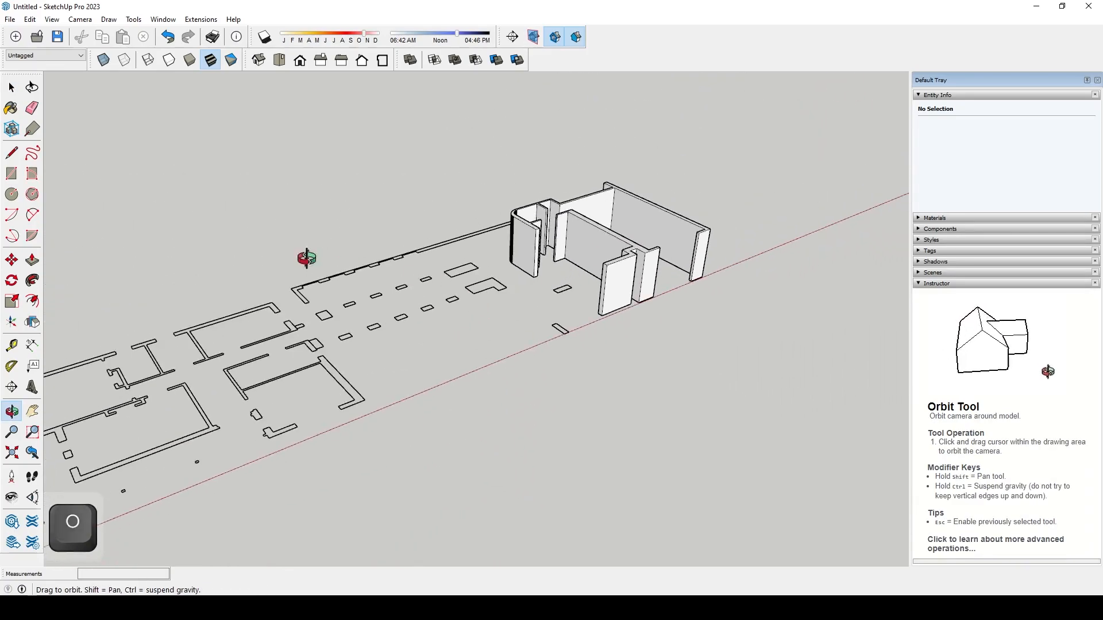
pyautogui.scroll(6, 333, 259)
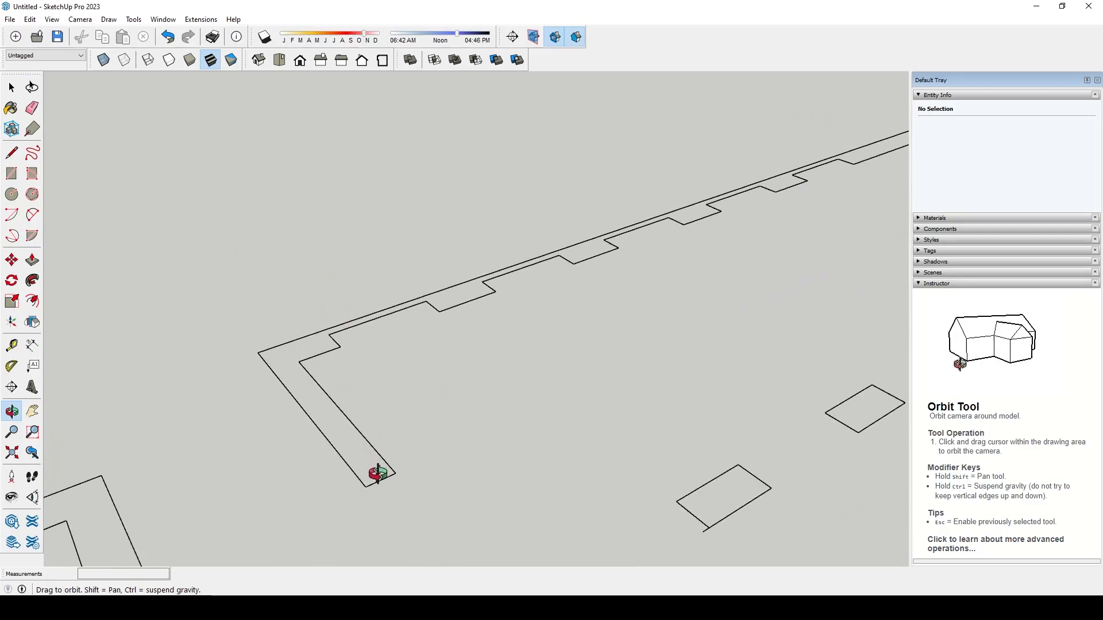
pyautogui.press('space')
pyautogui.click(377, 481)
pyautogui.press('Delete')
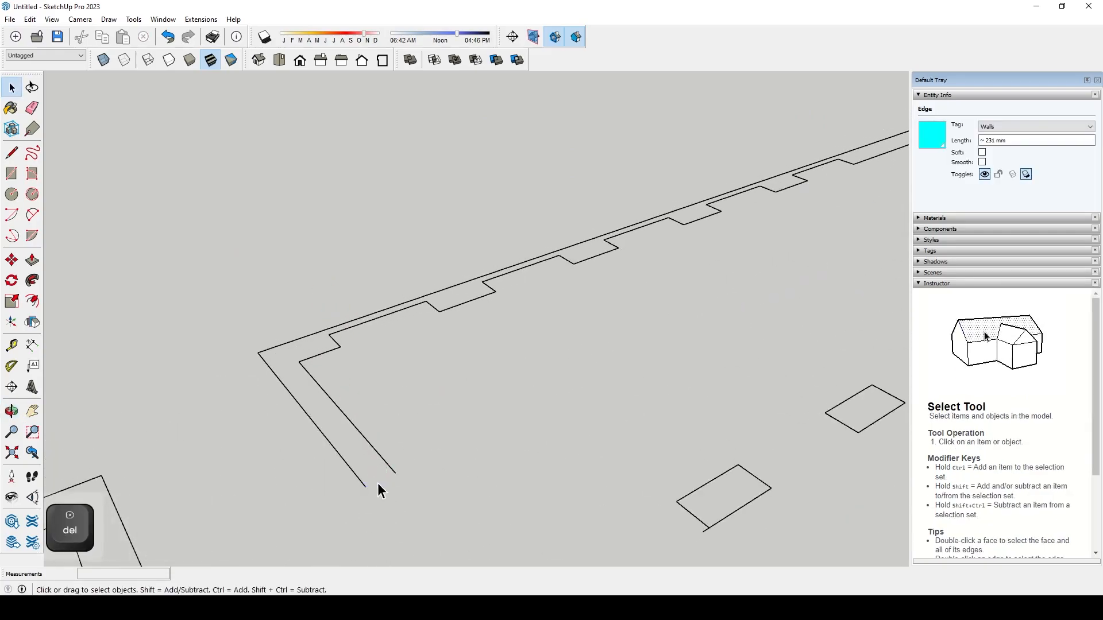
pyautogui.press('l')
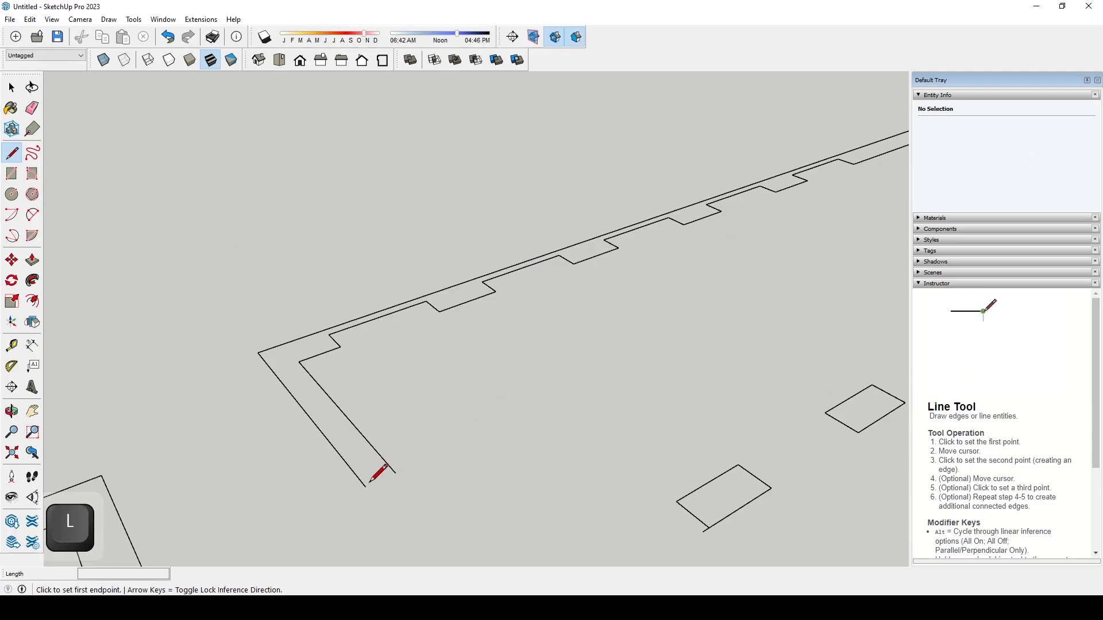
pyautogui.click(366, 487)
pyautogui.click(395, 472)
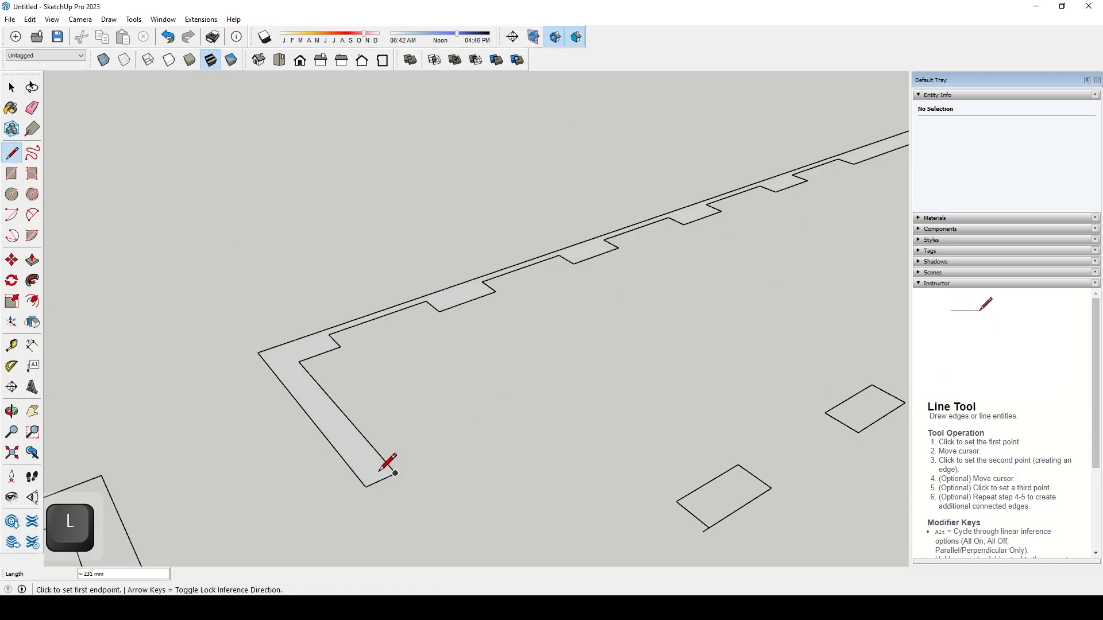
pyautogui.press('space')
# - Group the long back wall's face with its edges, extrude it inside the group by the previous distance, and leave the group
pyautogui.doubleClick(363, 456)
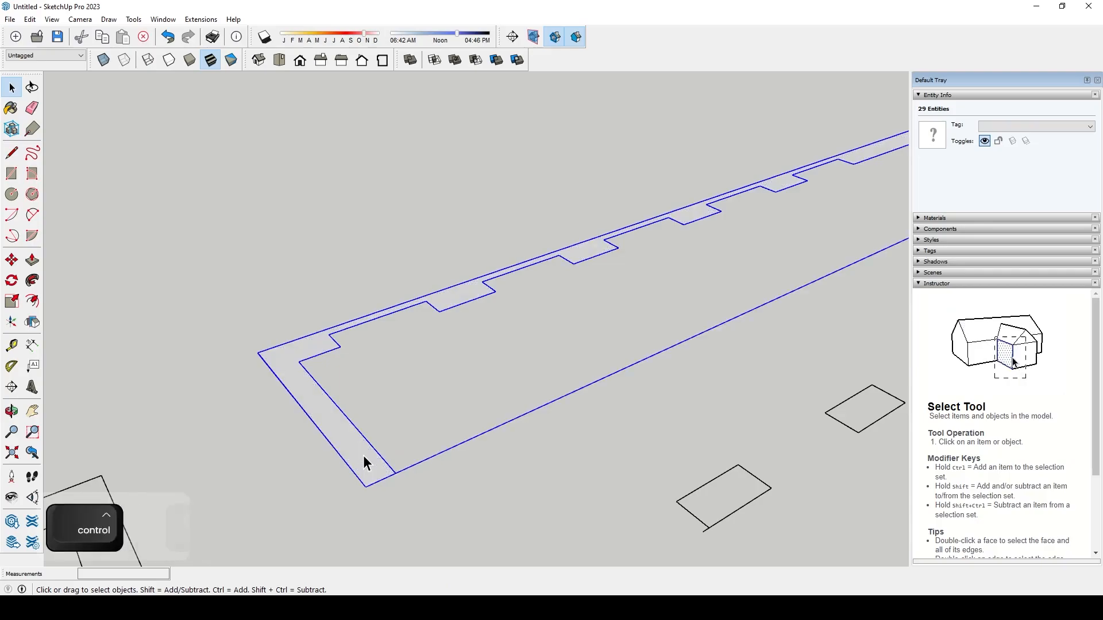
pyautogui.hotkey('ctrl', 'g')
pyautogui.doubleClick(363, 456)
pyautogui.press('p')
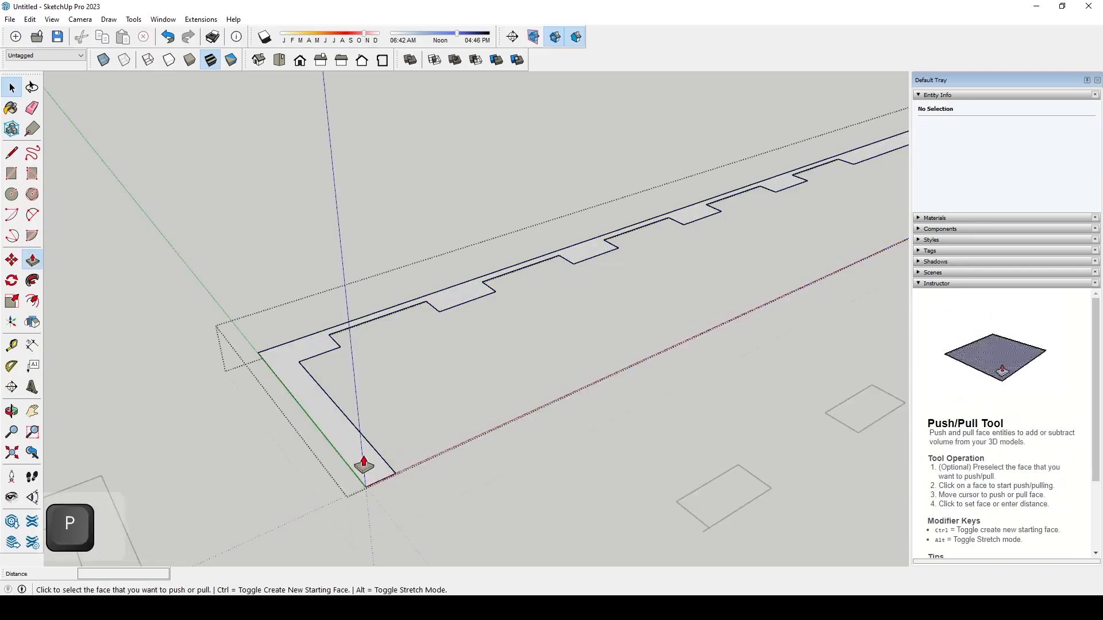
pyautogui.click(356, 458)
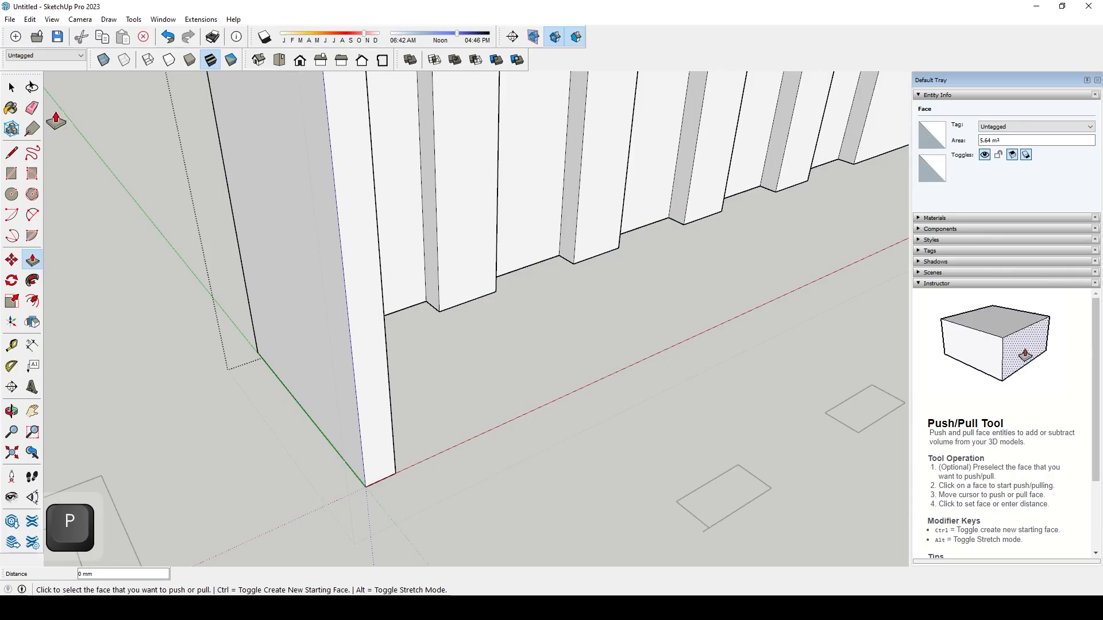
pyautogui.click(11, 87)
pyautogui.press('Escape')
# - Delete the short end edge of the L-shaped outline near the curved wall and redraw it to form a face
pyautogui.scroll(-10, 408, 422)
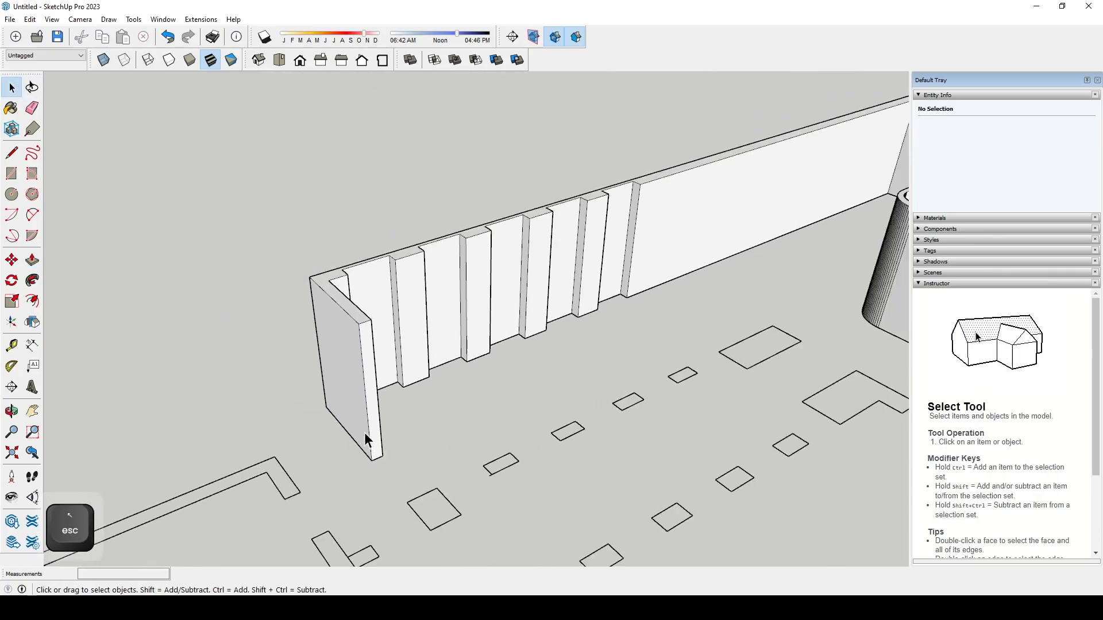
pyautogui.scroll(2, 599, 300)
pyautogui.scroll(5, 646, 360)
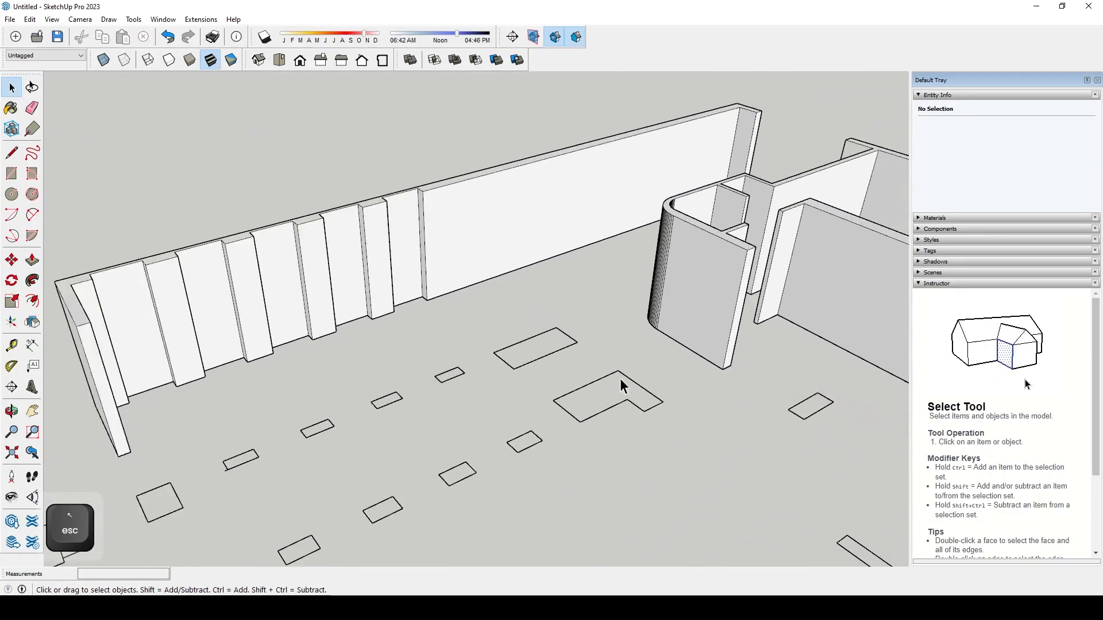
pyautogui.click(542, 419)
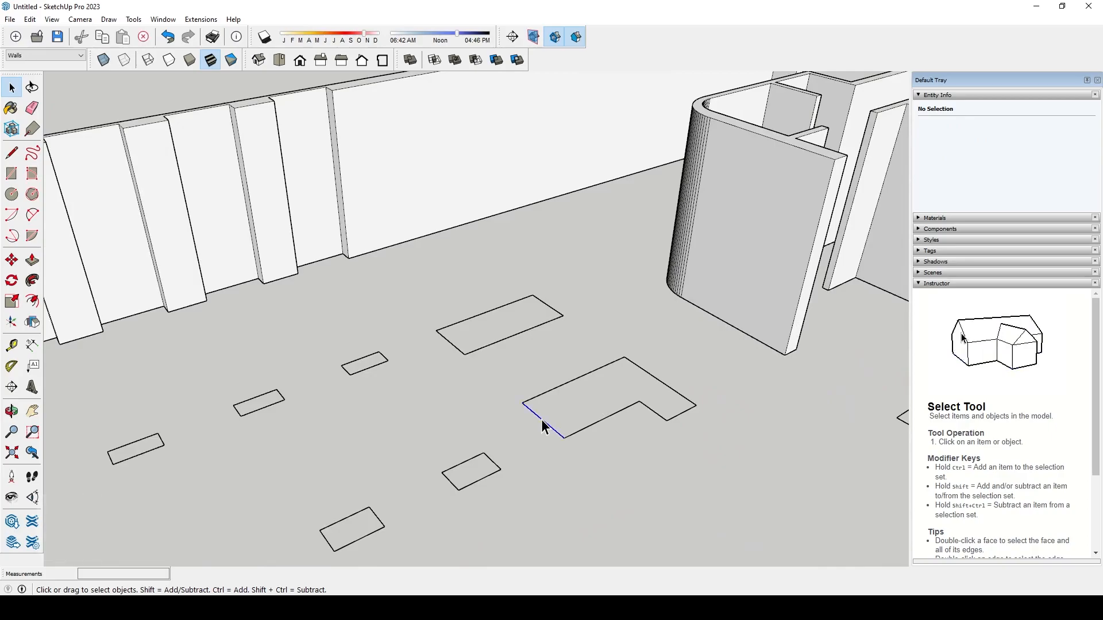
pyautogui.press('Delete')
pyautogui.press('p')
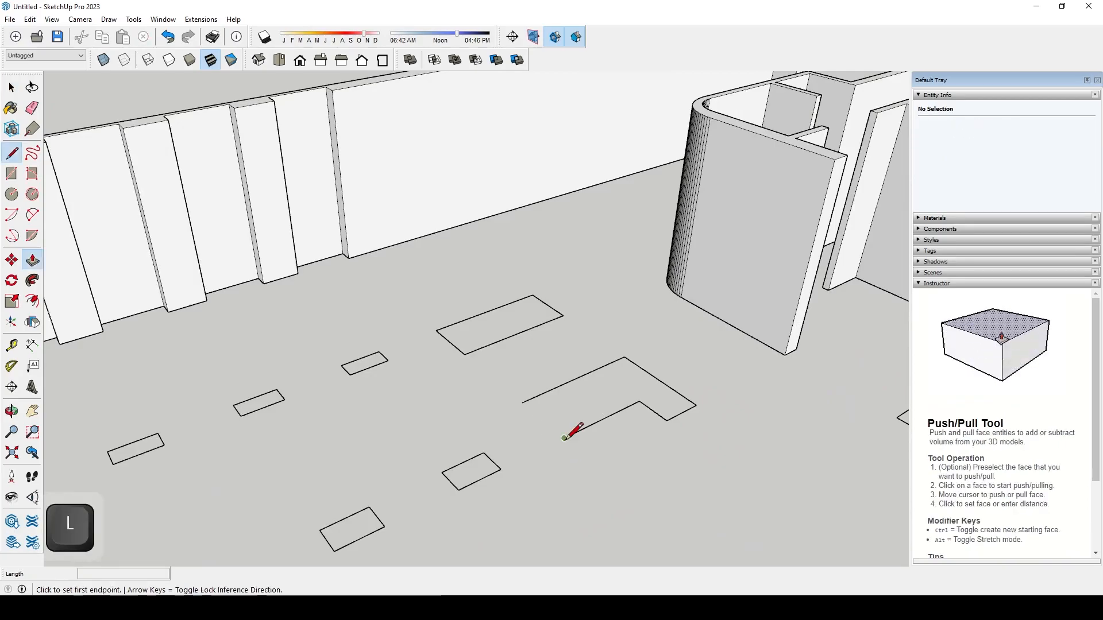
pyautogui.press('l')
pyautogui.click(564, 438)
pyautogui.click(522, 402)
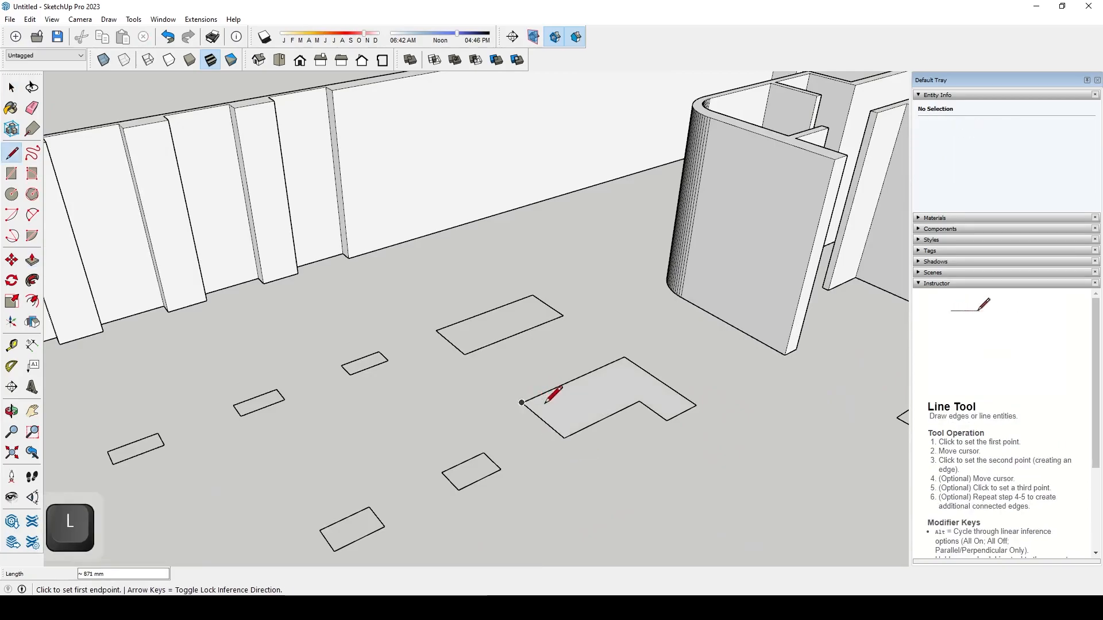
pyautogui.press('space')
# - Group the L-shaped face near the curved wall with its edges, extrude it inside the group by the previous distance, and leave the group
pyautogui.doubleClick(583, 410)
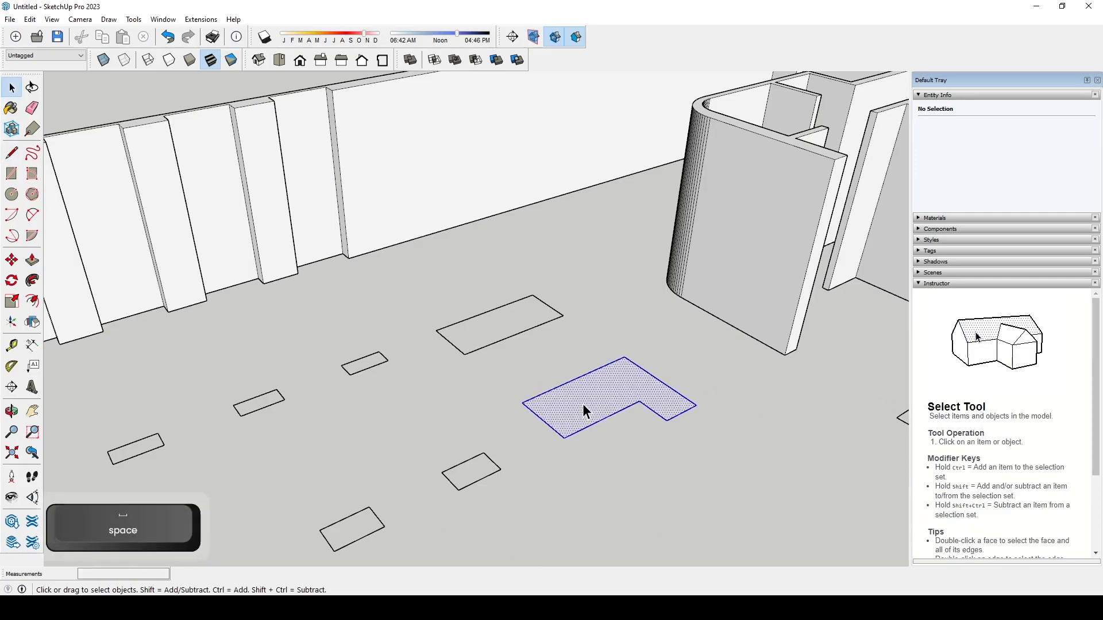
pyautogui.hotkey('ctrl', 'g')
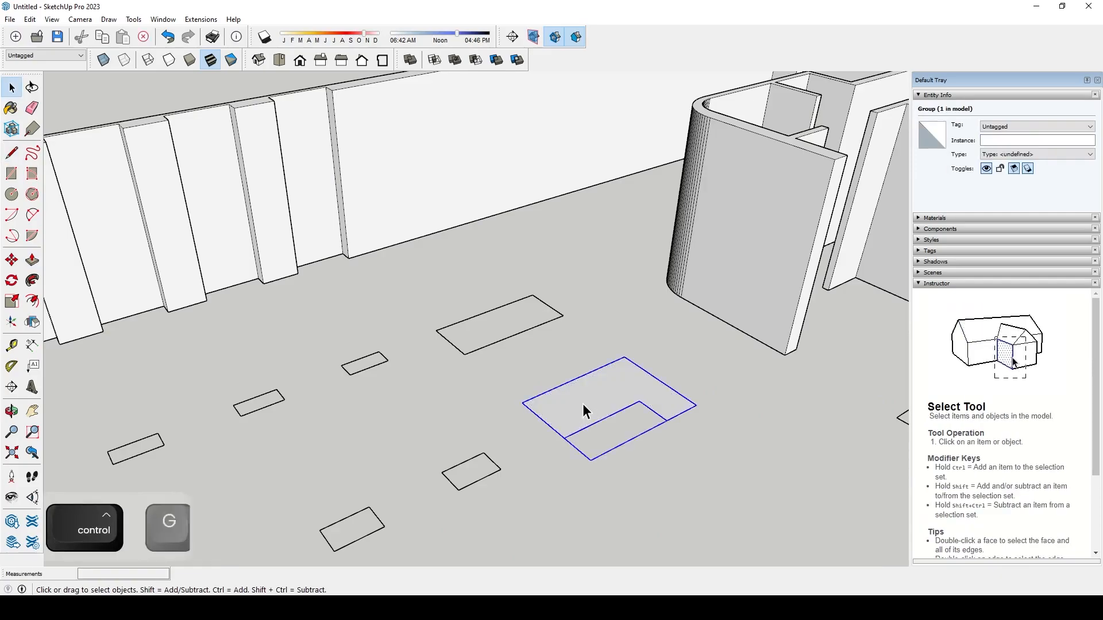
pyautogui.doubleClick(584, 410)
pyautogui.press('p')
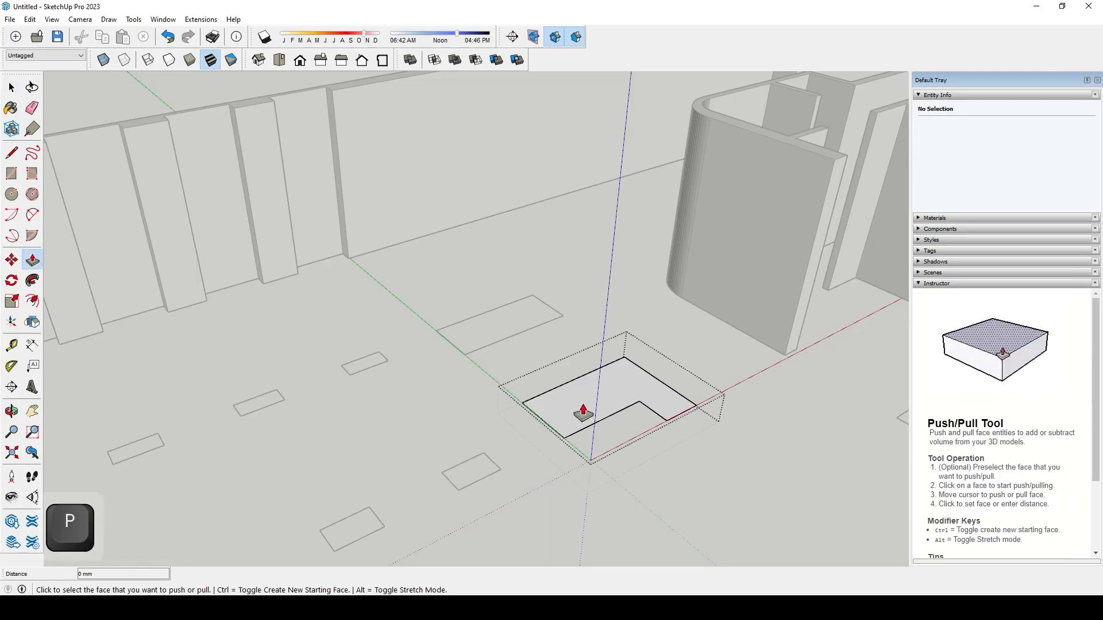
pyautogui.doubleClick(583, 412)
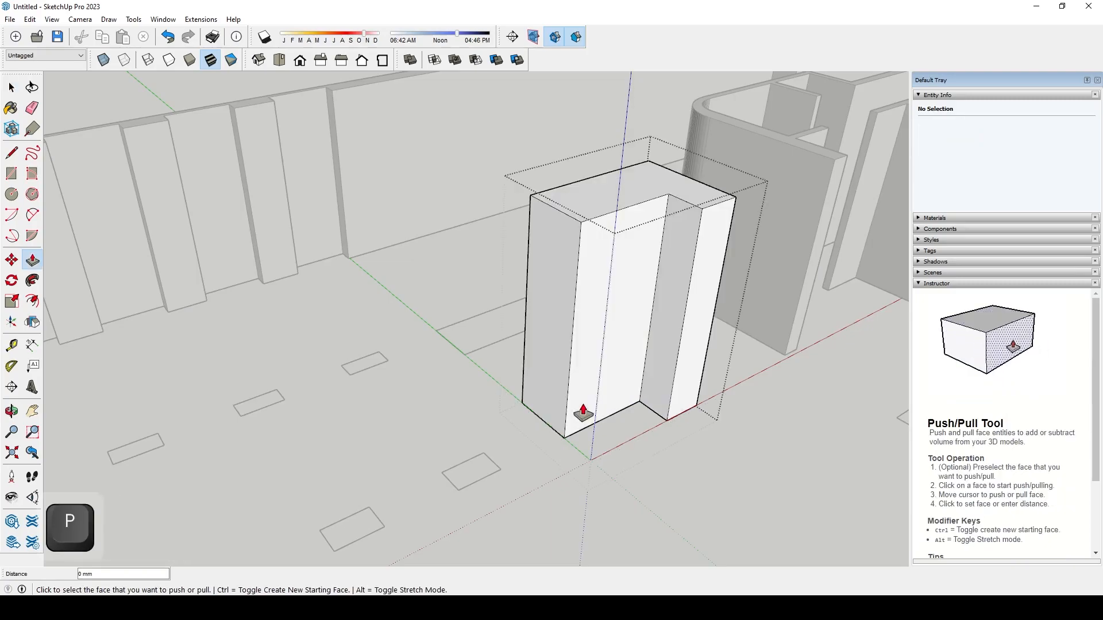
pyautogui.press('space')
pyautogui.click(494, 400)
# - Try to form a face by deleting the short end edge of the thick outer wall's return and redrawing it between the open endpoints
pyautogui.scroll(-6, 490, 398)
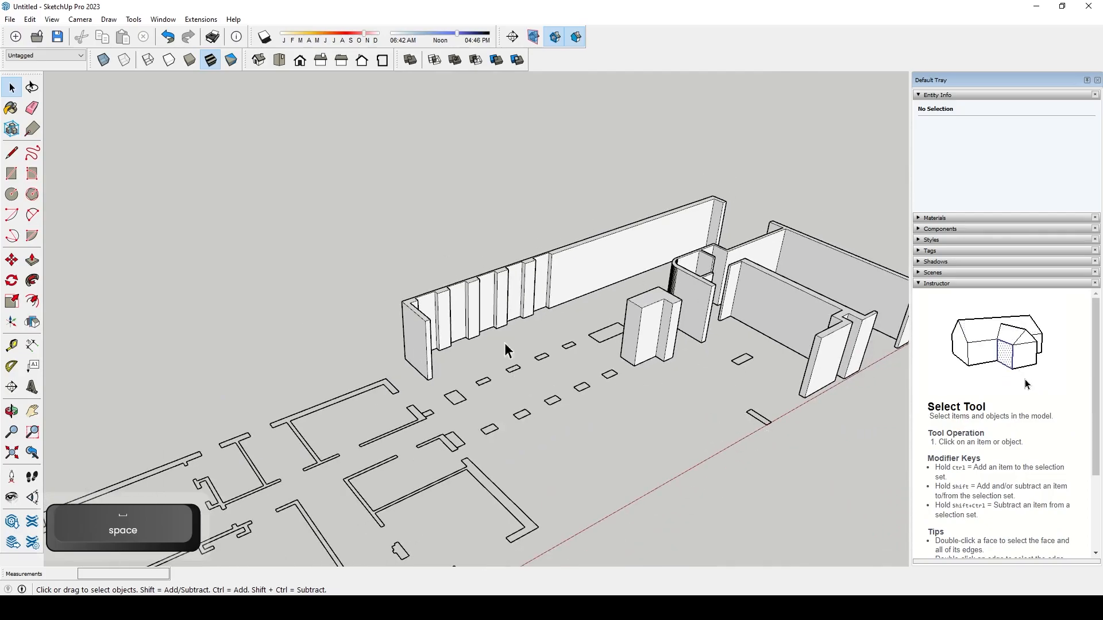
pyautogui.scroll(-2, 598, 439)
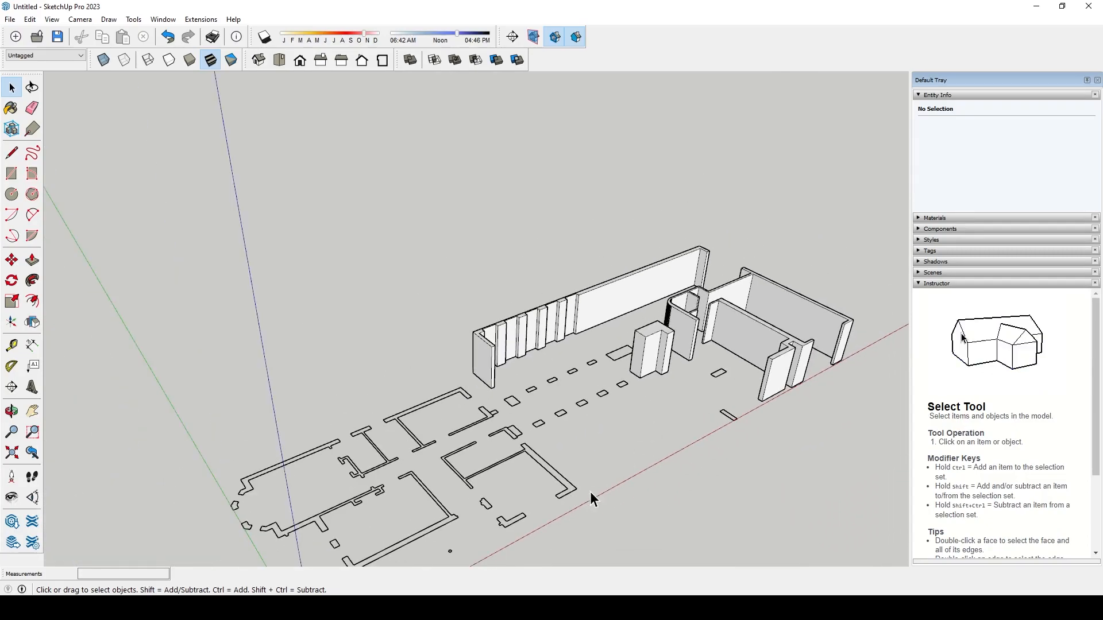
pyautogui.moveTo(542, 428); pyautogui.dragTo(413, 535, button='middle')
pyautogui.scroll(10, 412, 529)
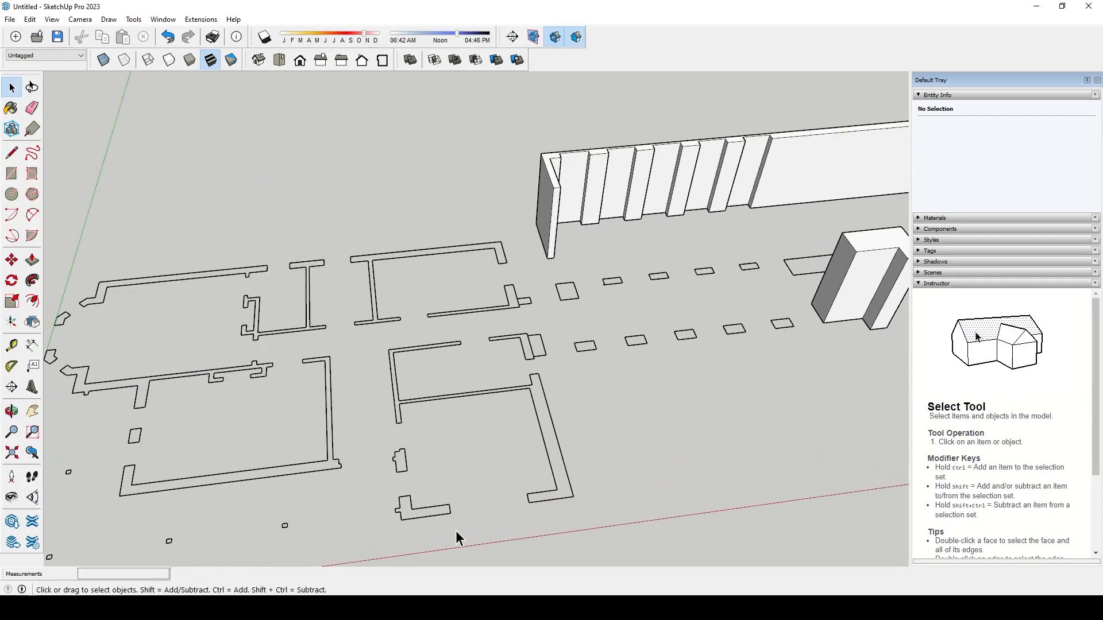
pyautogui.scroll(3, 569, 488)
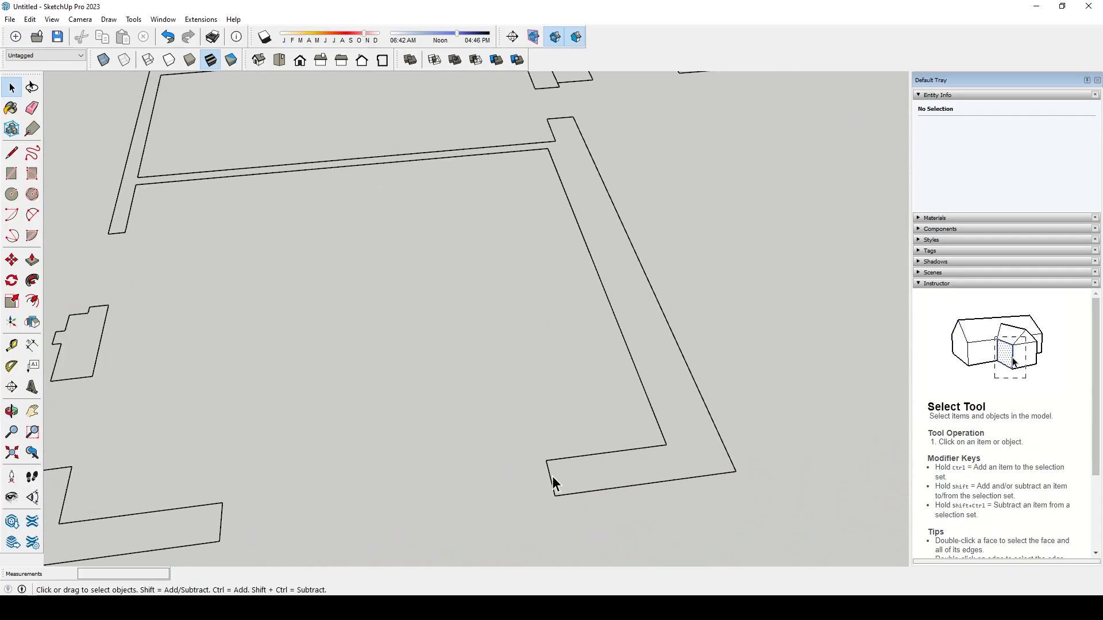
pyautogui.click(549, 473)
pyautogui.press('Delete')
pyautogui.scroll(2, 540, 500)
pyautogui.press('l')
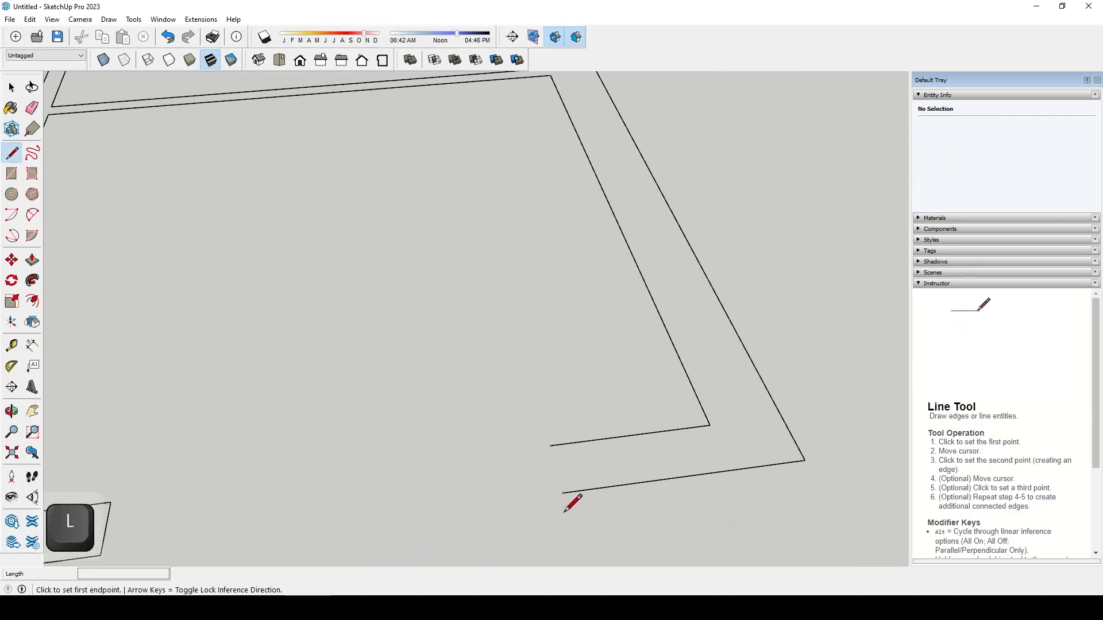
pyautogui.click(562, 493)
pyautogui.scroll(5, 566, 450)
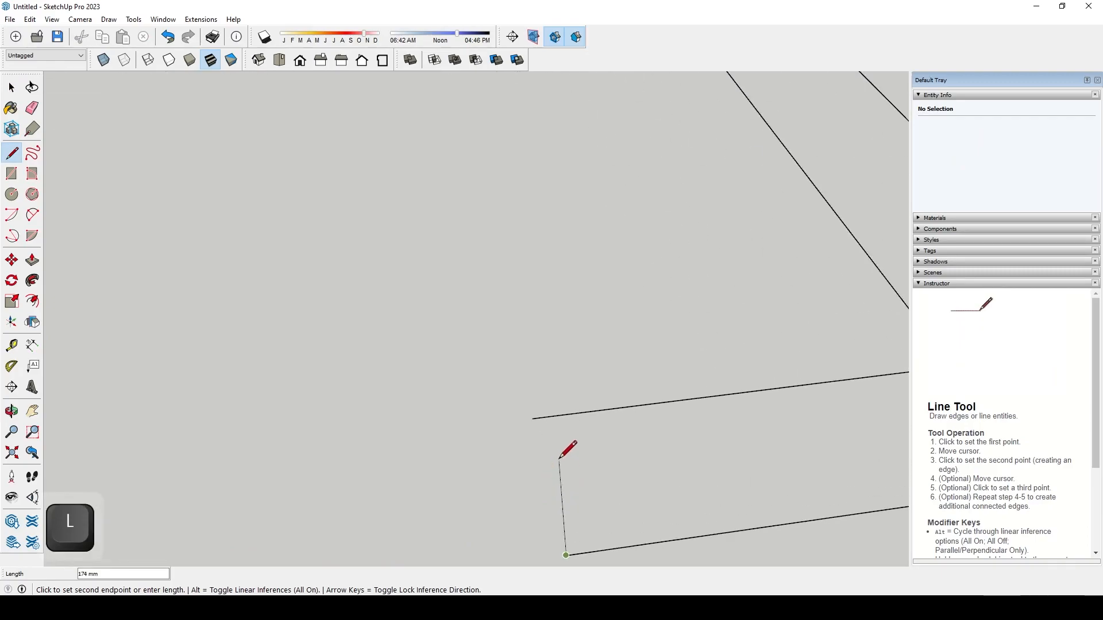
pyautogui.click(521, 362)
pyautogui.press('space')
pyautogui.scroll(-8, 473, 508)
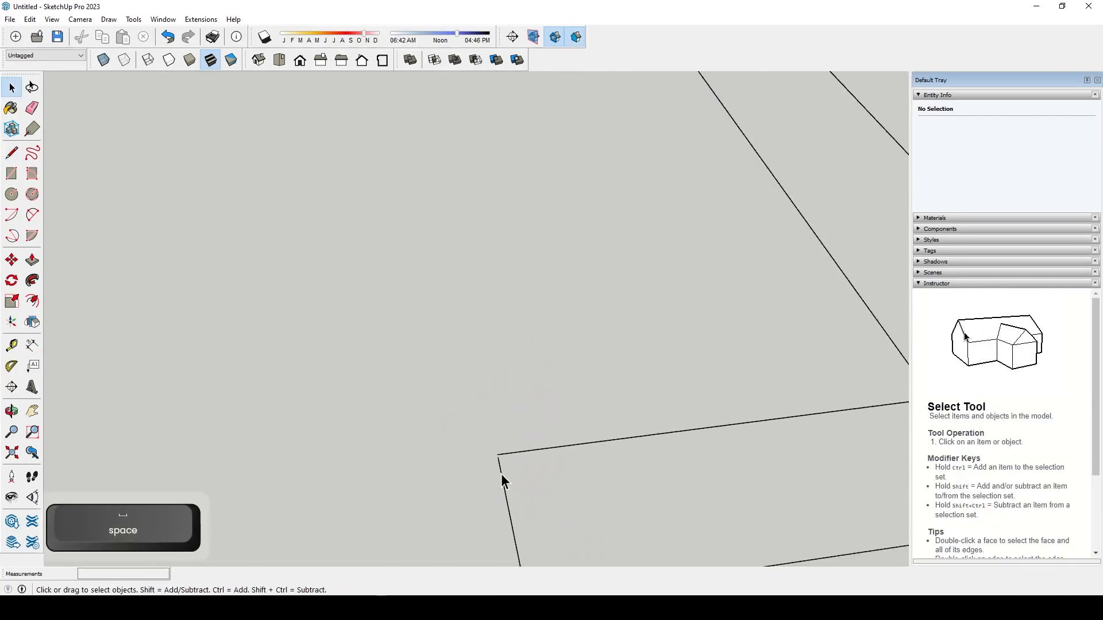
pyautogui.scroll(-2, 606, 444)
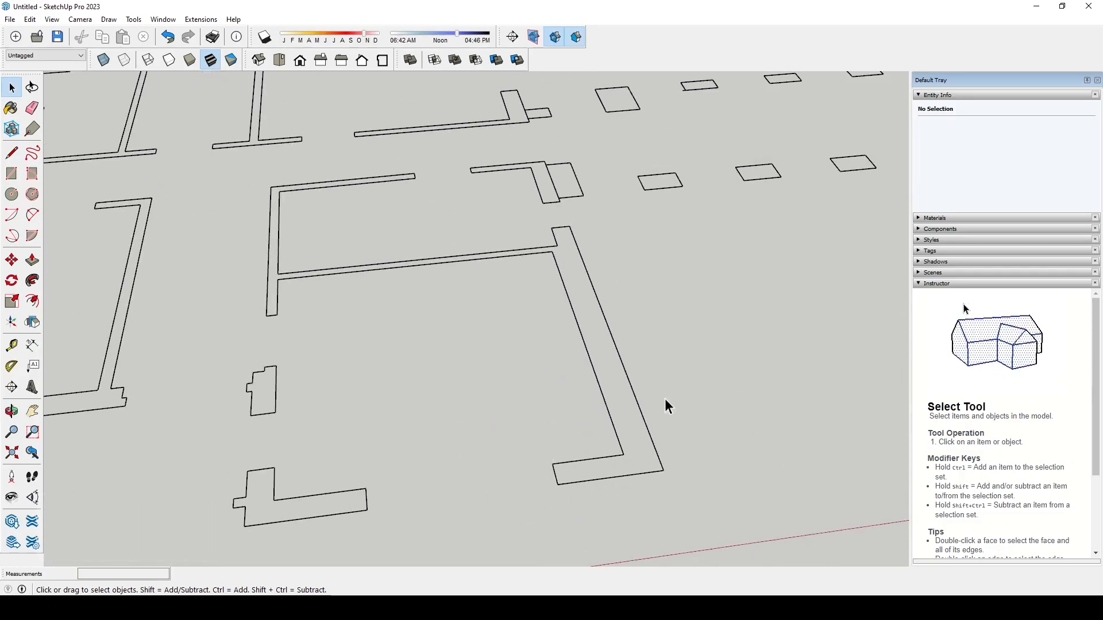
# - Delete the long partition edge facing the larger room and redraw it between the two open corners
pyautogui.click(379, 272)
pyautogui.press('l')
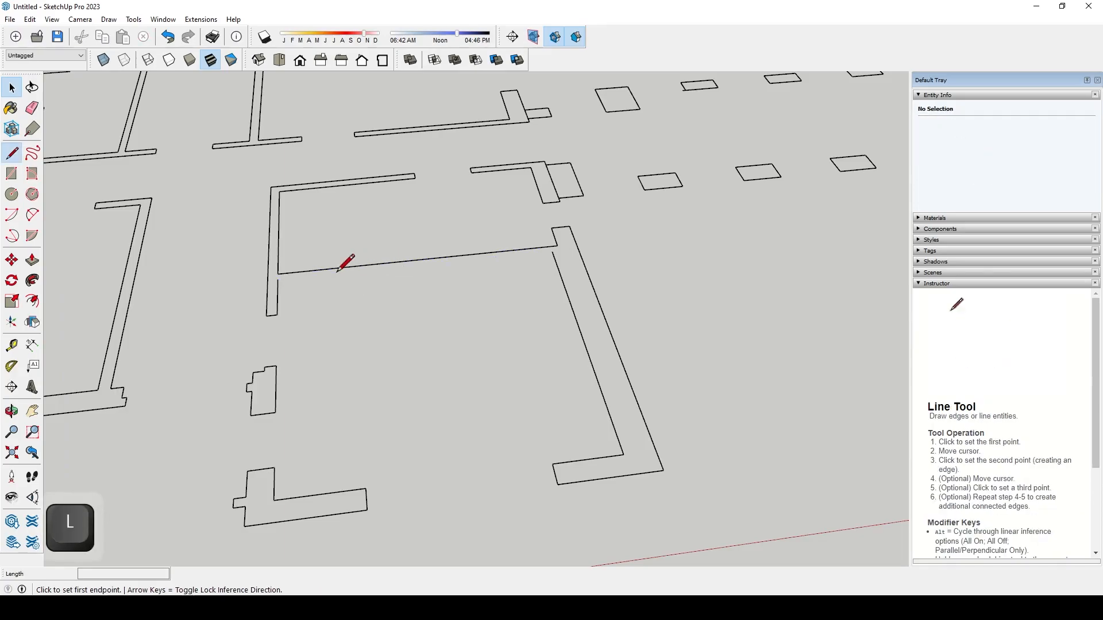
pyautogui.click(277, 280)
pyautogui.click(552, 252)
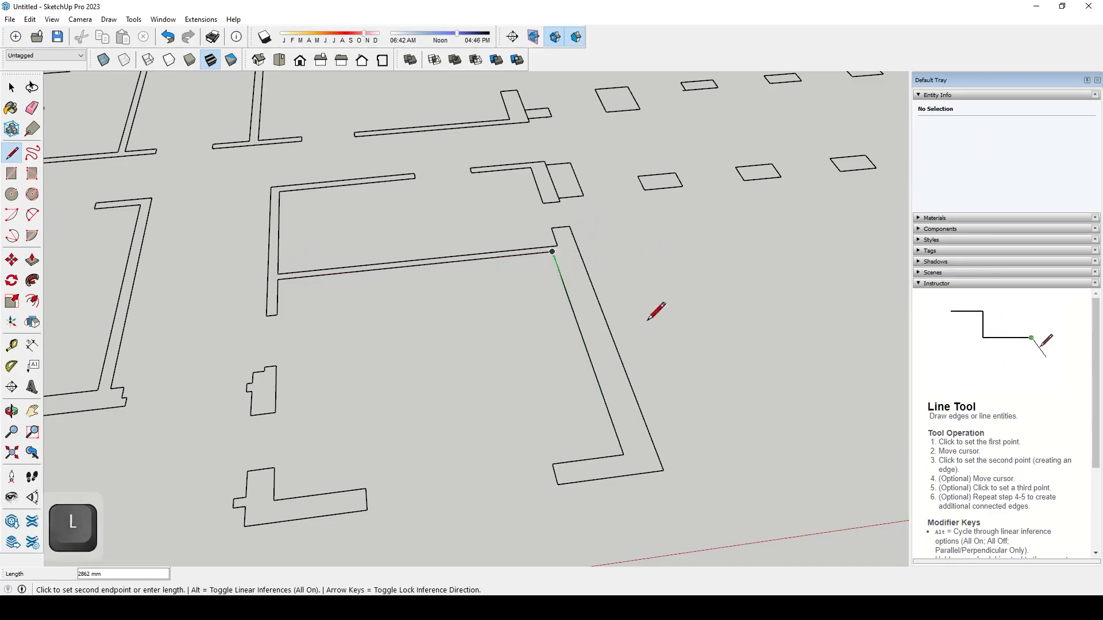
pyautogui.press('space')
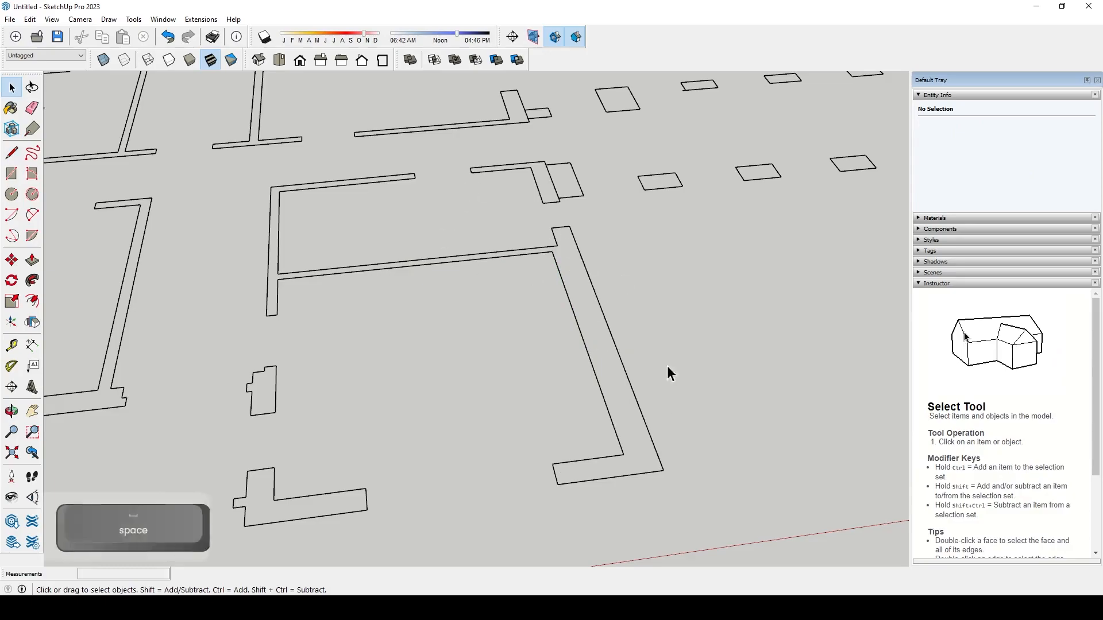
# - Draw dividing lines across the thin wall's corner and across both ends of the long partition to form separate faces
pyautogui.moveTo(622, 312); pyautogui.dragTo(670, 333, button='middle')
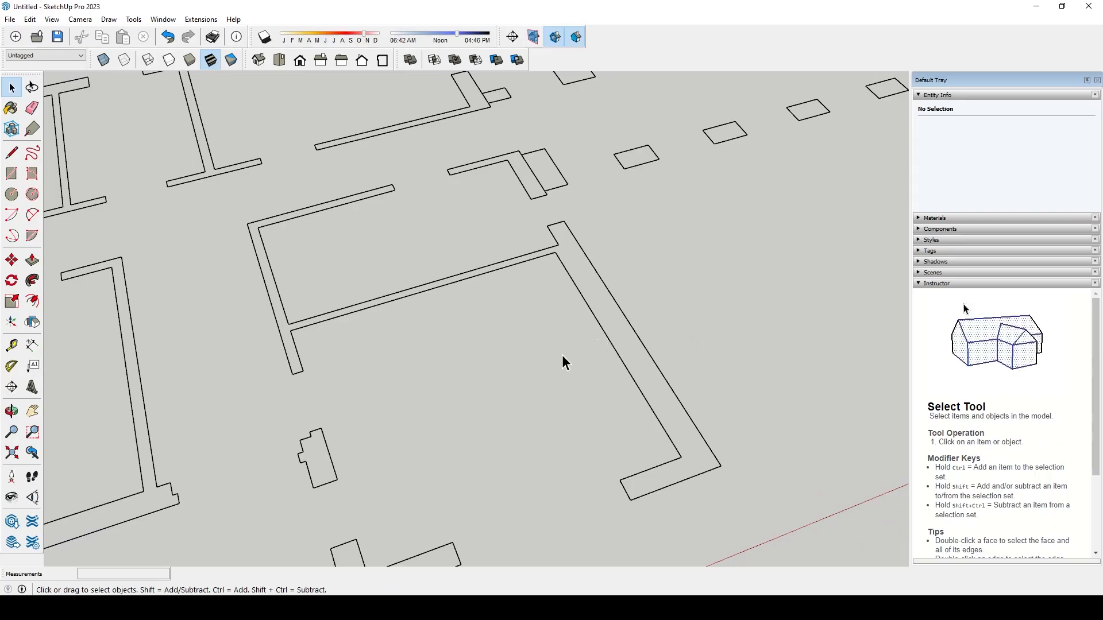
pyautogui.press('l')
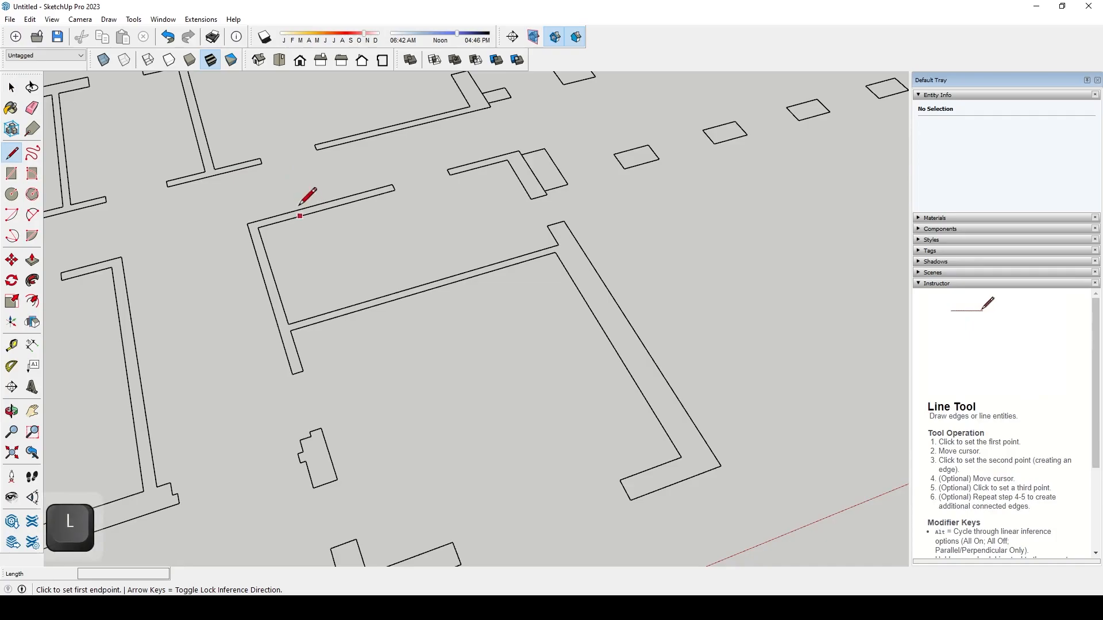
pyautogui.scroll(3, 402, 192)
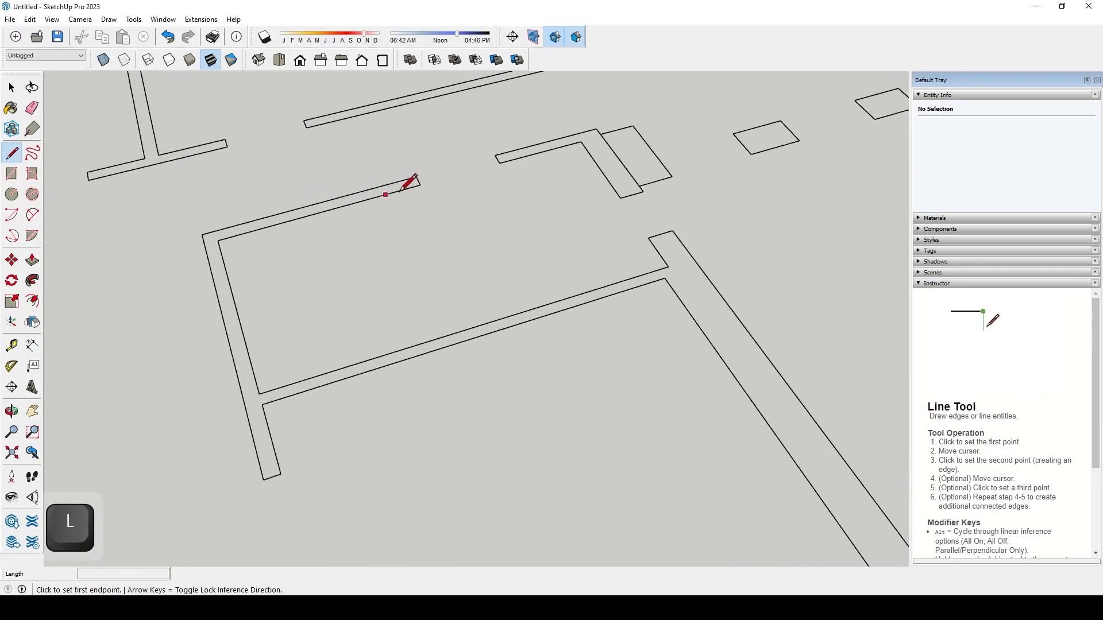
pyautogui.click(218, 240)
pyautogui.click(202, 234)
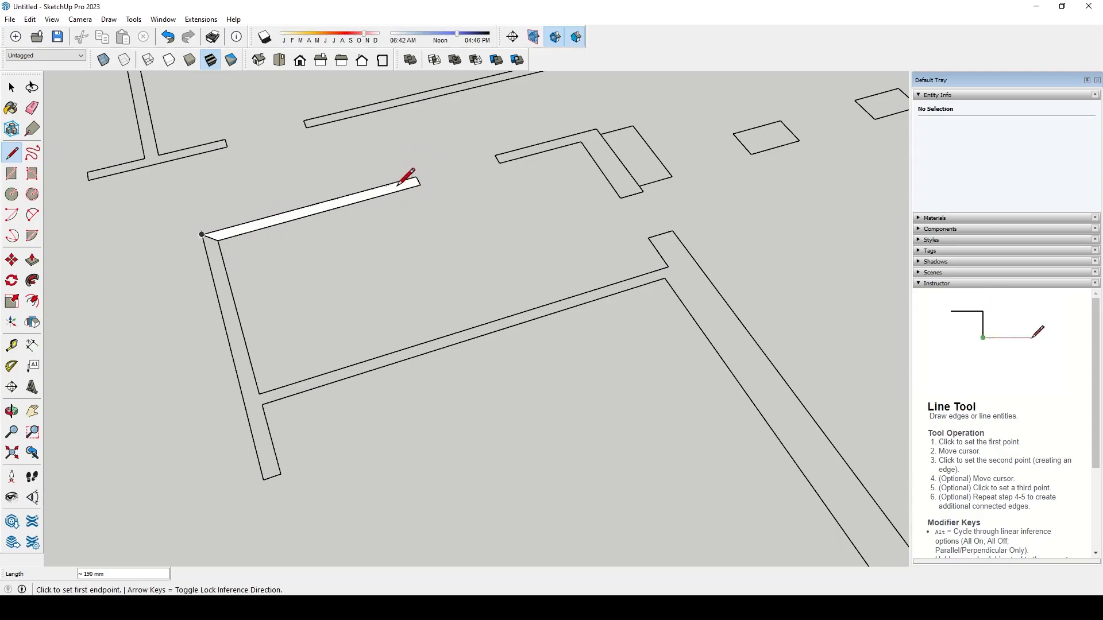
pyautogui.click(260, 394)
pyautogui.click(262, 403)
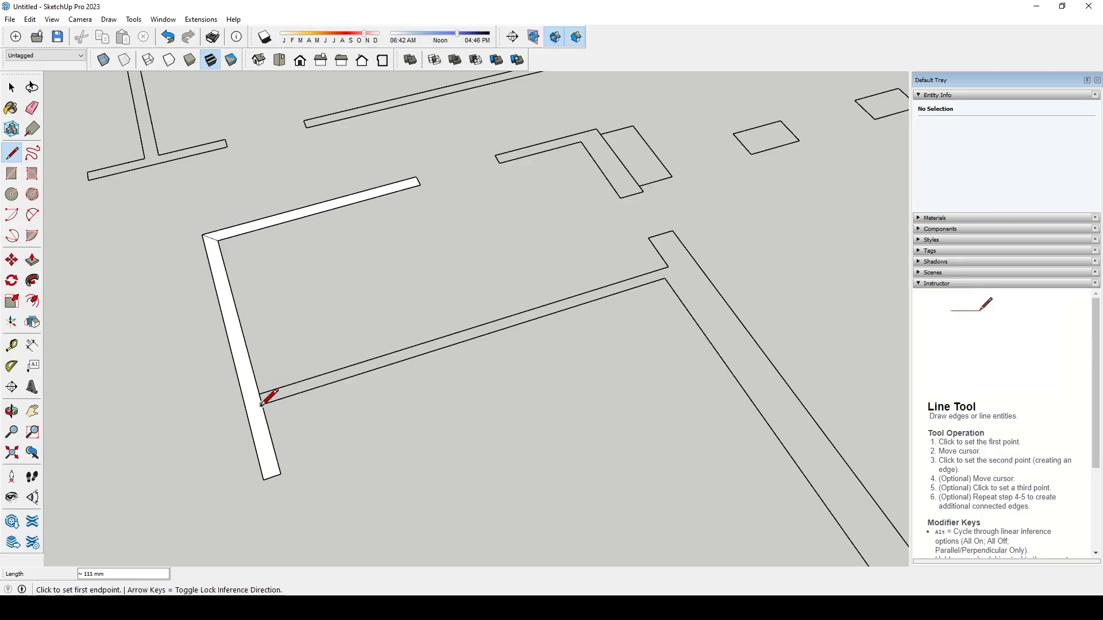
pyautogui.click(665, 278)
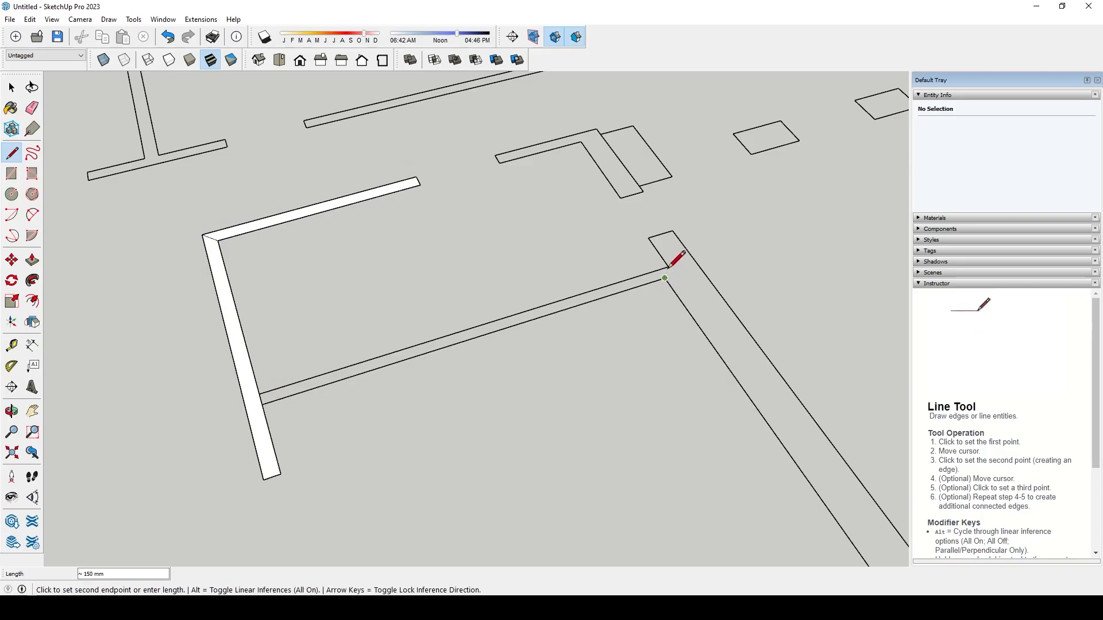
pyautogui.click(668, 266)
# - Split the thick outer wall into faces with lines from its outer corner to the partition junction and to the inner corner
pyautogui.scroll(-2, 421, 252)
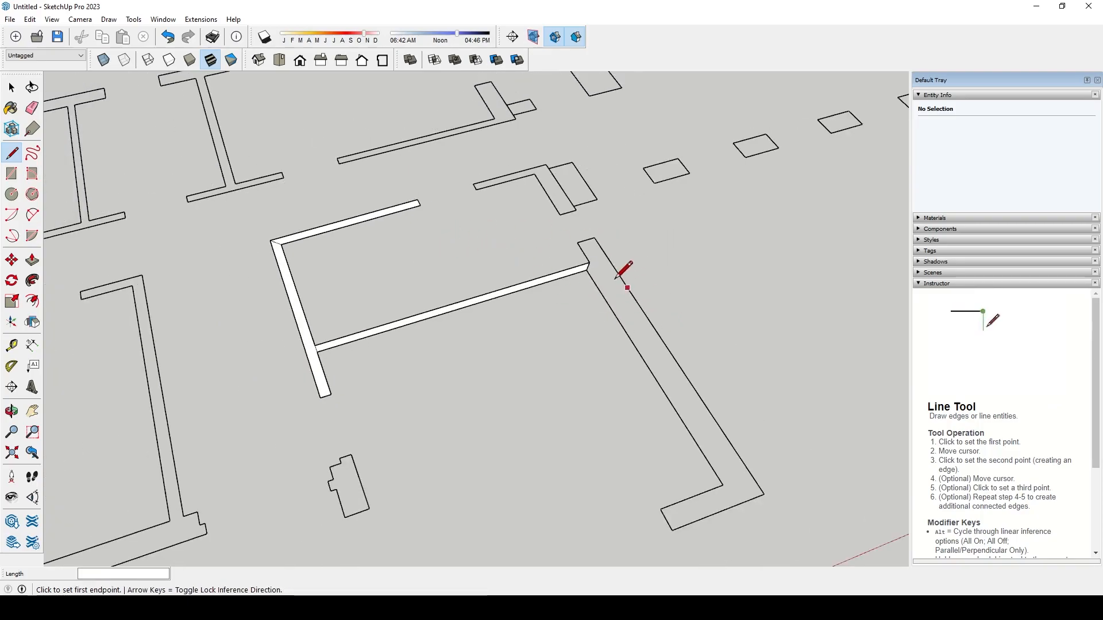
pyautogui.click(587, 269)
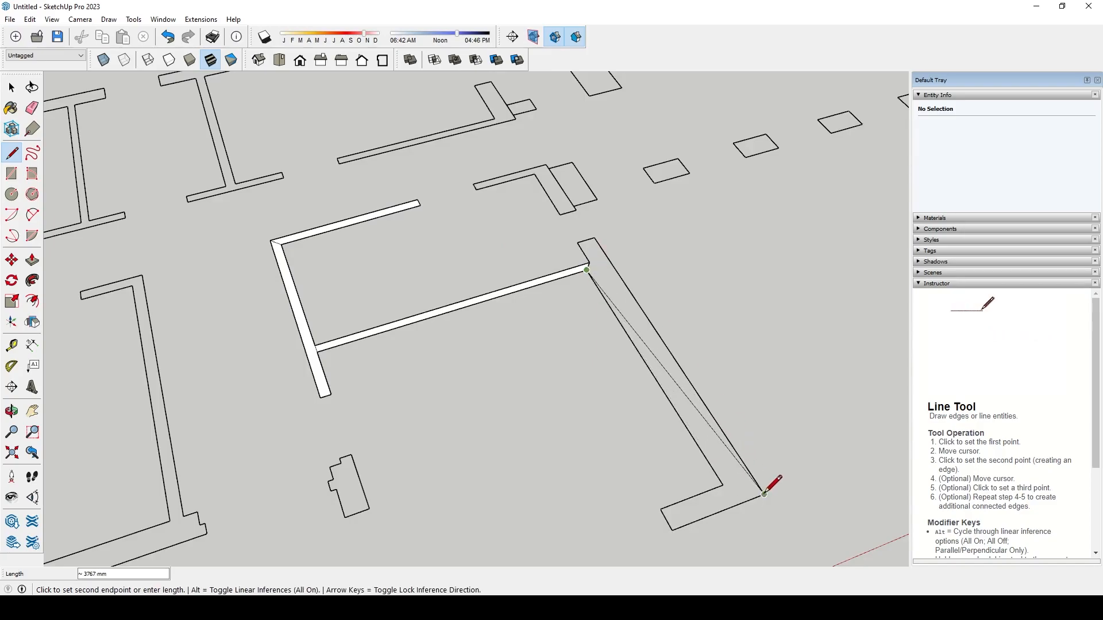
pyautogui.click(764, 494)
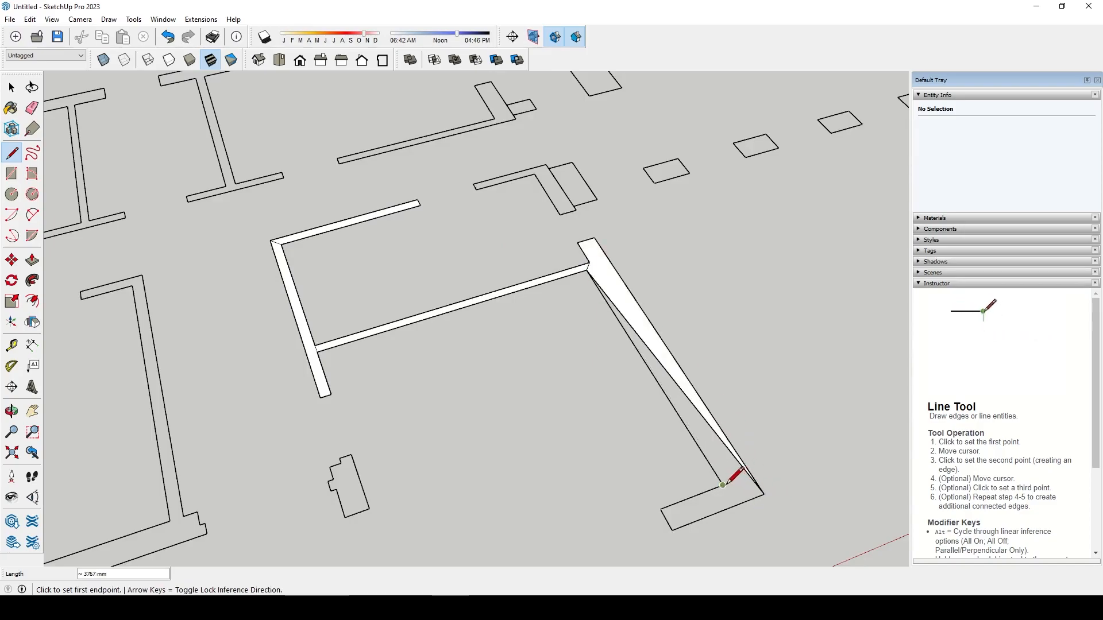
pyautogui.click(764, 496)
pyautogui.click(764, 494)
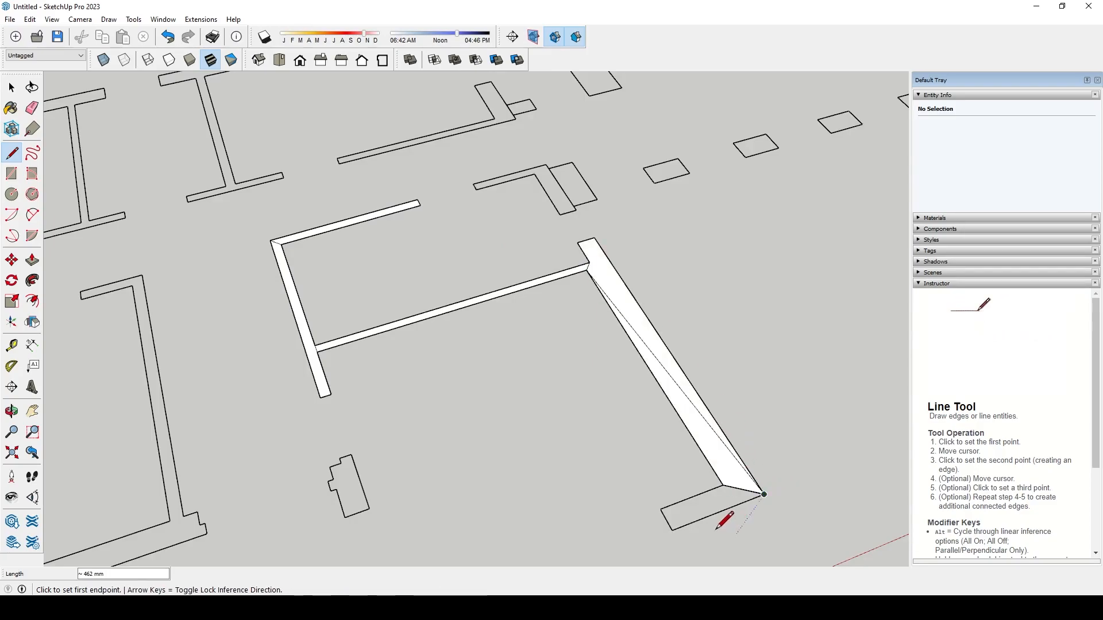
# - Divide the thick wall's short return with a diagonal from the outer end corner to the inner corner and a line from the other end corner
pyautogui.scroll(7, 681, 521)
pyautogui.click(653, 528)
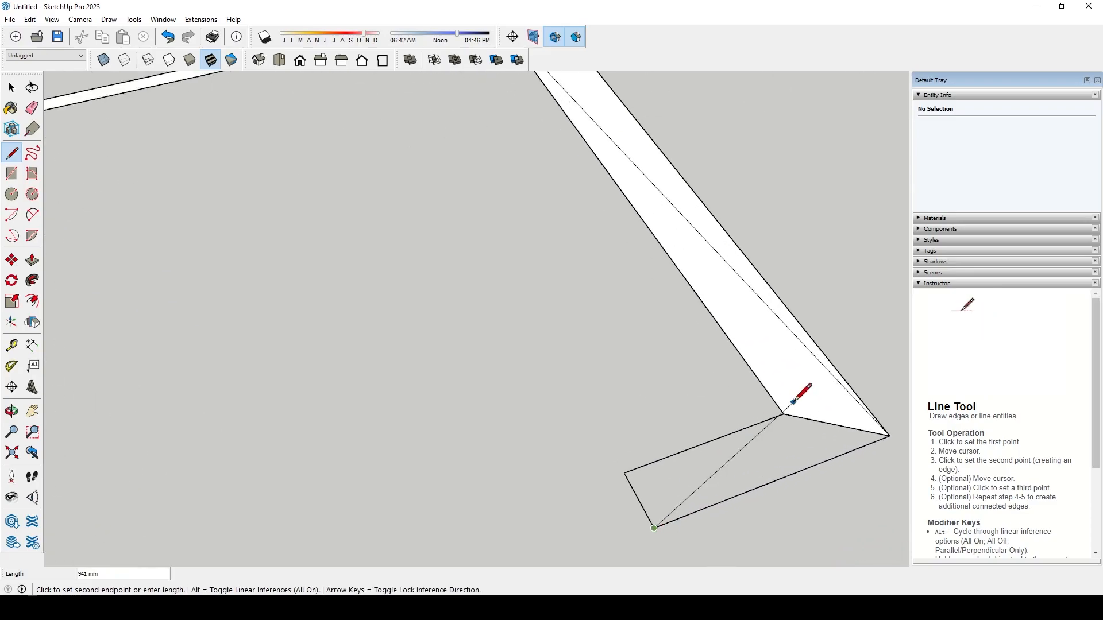
pyautogui.click(783, 414)
pyautogui.scroll(2, 653, 511)
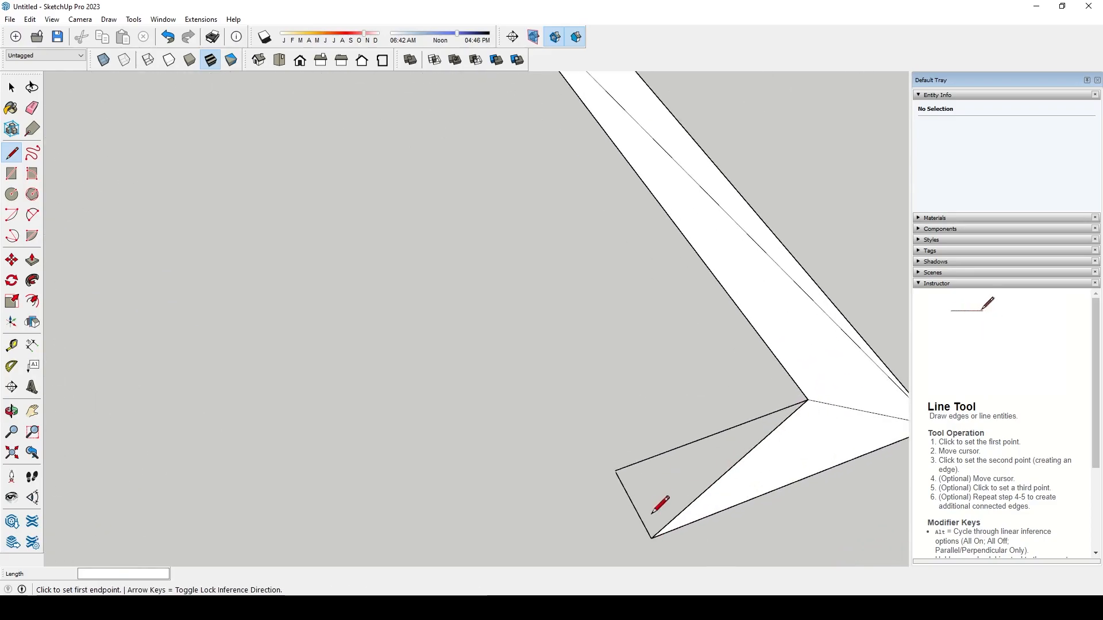
pyautogui.click(614, 471)
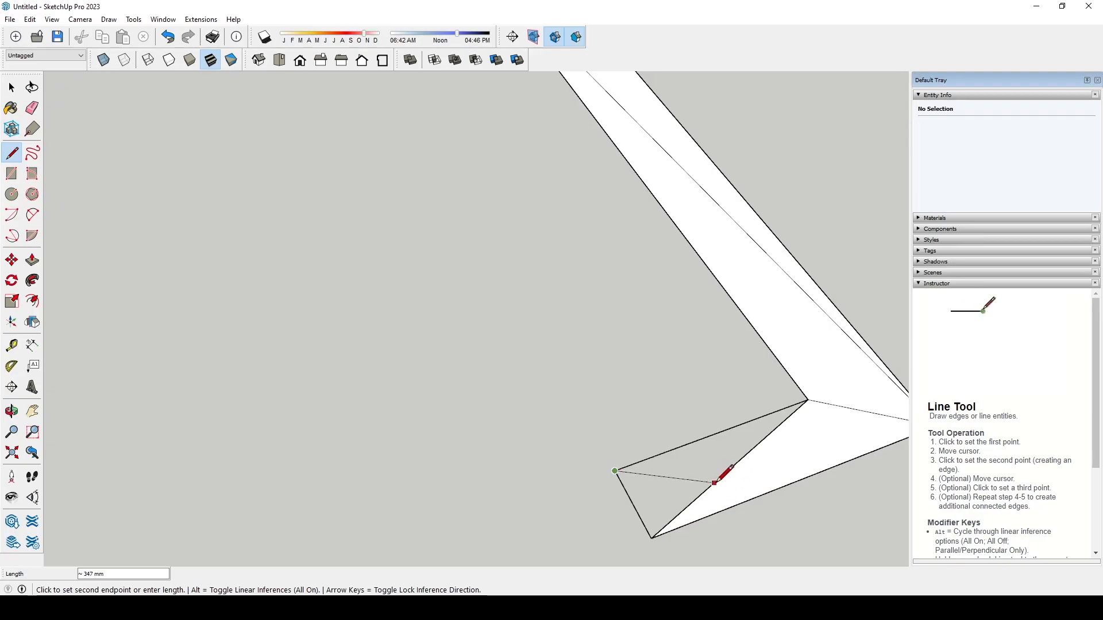
pyautogui.click(714, 483)
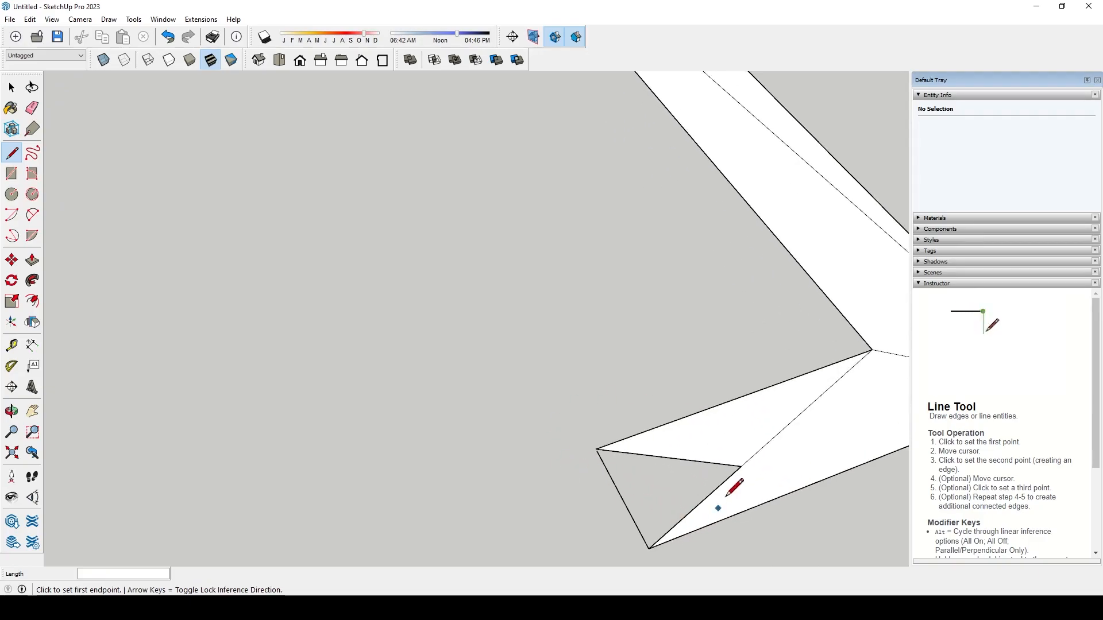
# - Delete the misaligned end edge of the thick wall's short return and redraw it between the two end corners to fill the last face
pyautogui.scroll(6, 635, 447)
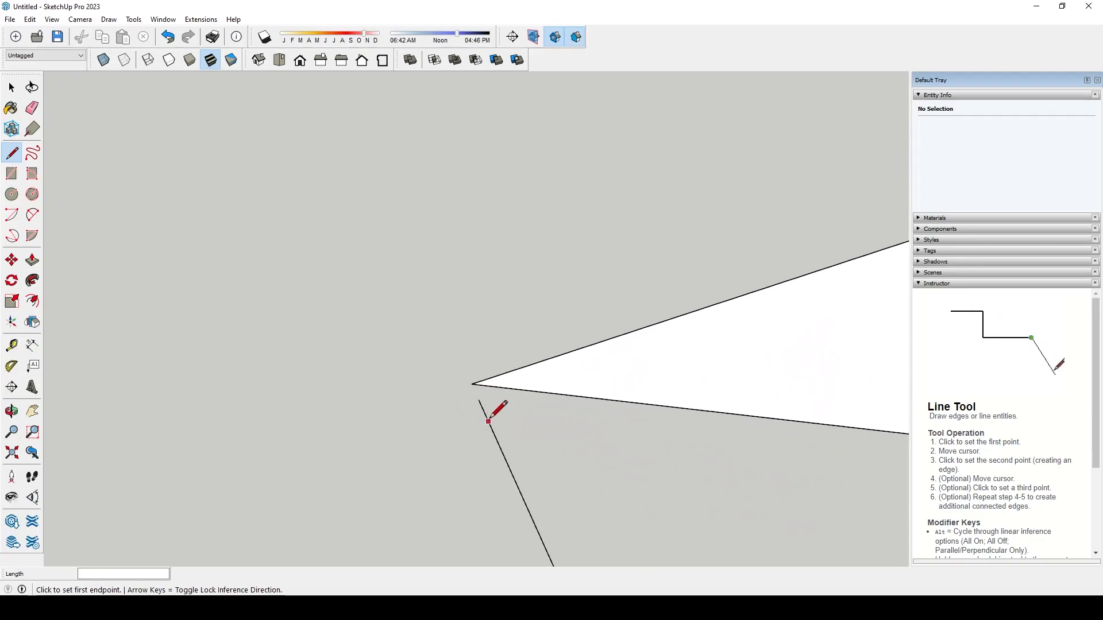
pyautogui.press('space')
pyautogui.click(486, 413)
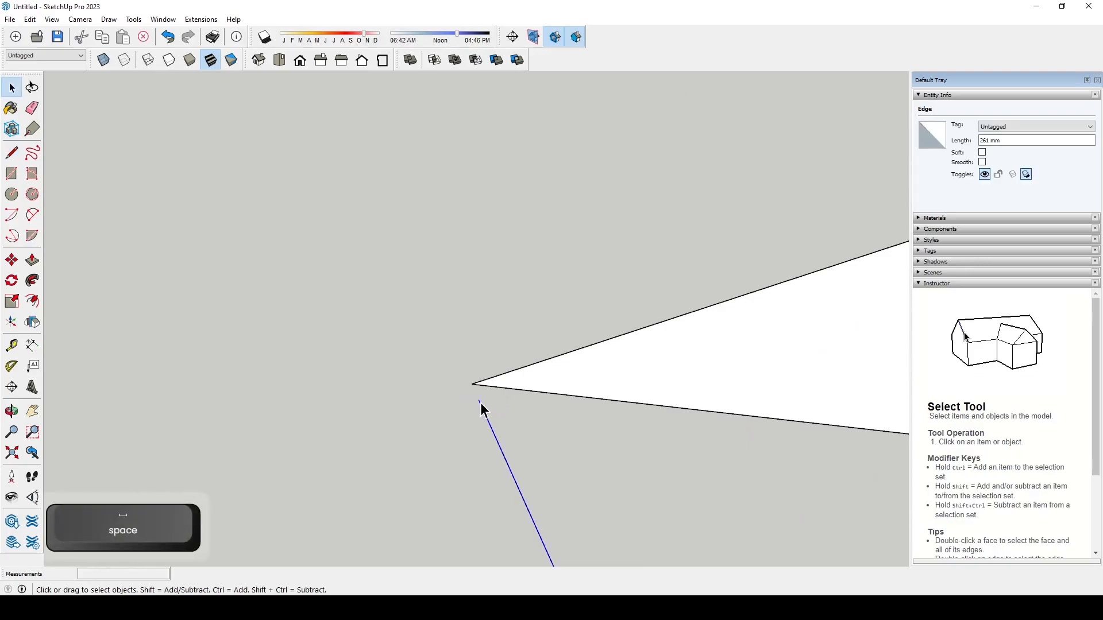
pyautogui.scroll(-2, 485, 408)
pyautogui.scroll(-2, 432, 356)
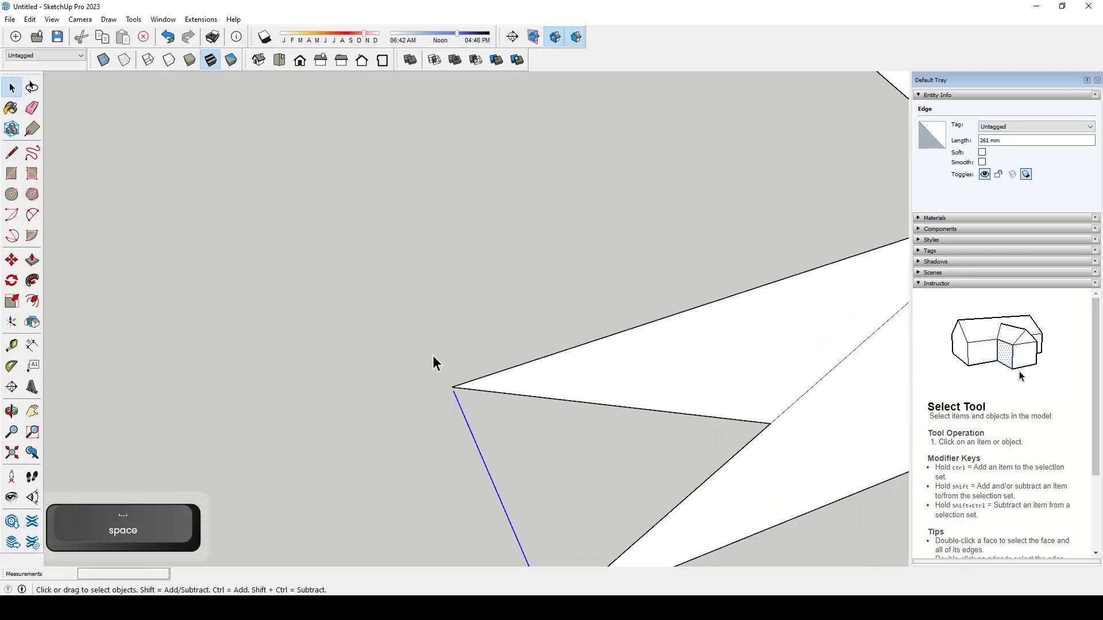
pyautogui.press('Delete')
pyautogui.press('l')
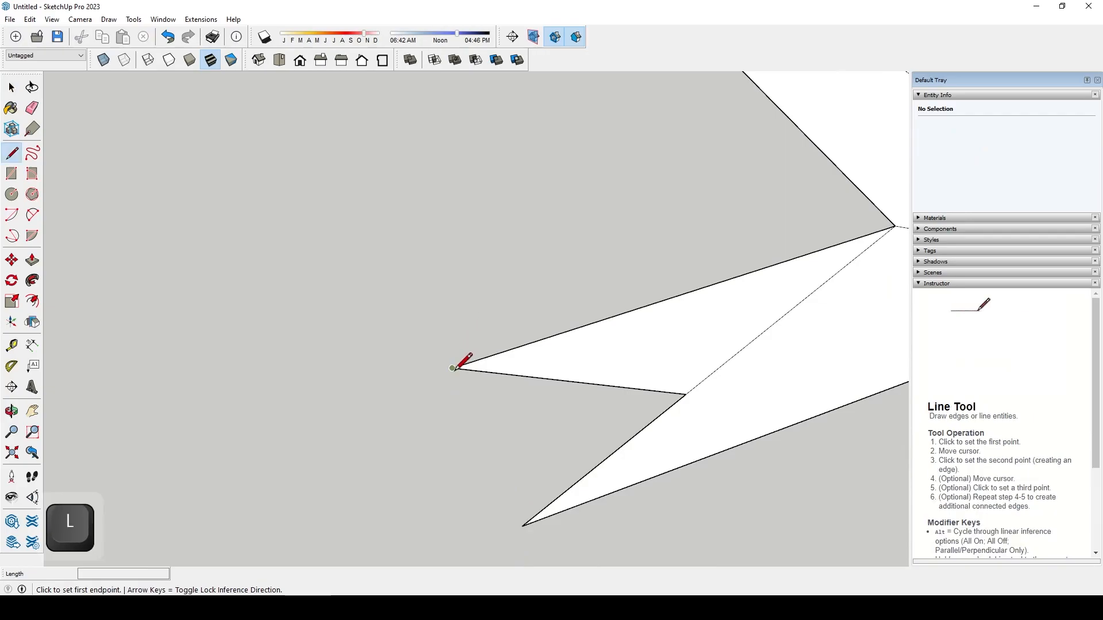
pyautogui.click(452, 368)
pyautogui.click(522, 526)
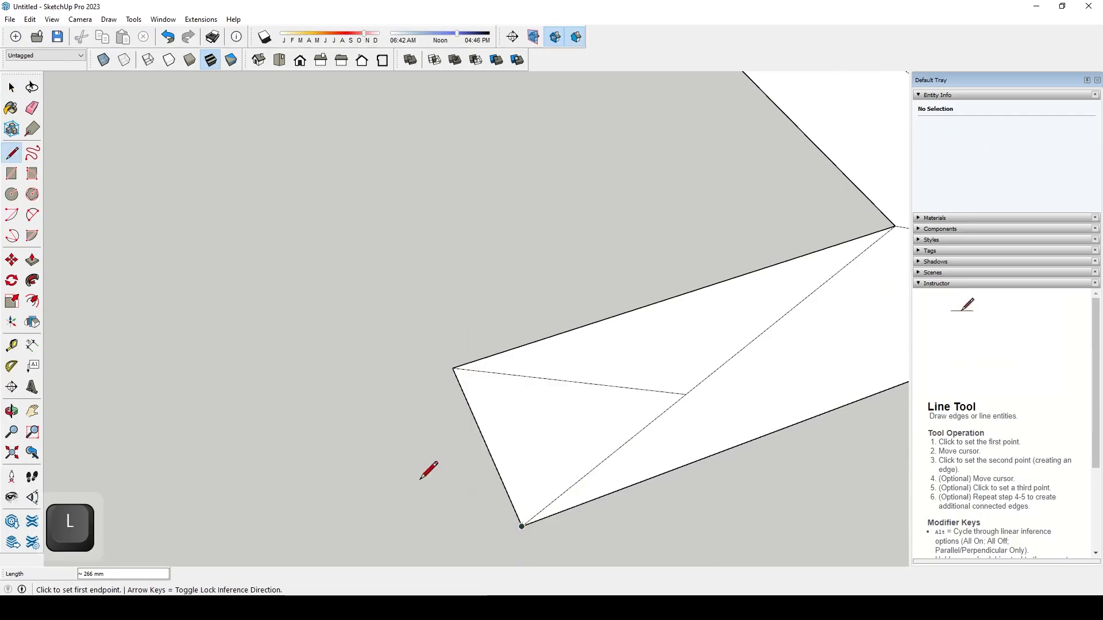
pyautogui.moveTo(443, 472); pyautogui.dragTo(494, 461, button='middle')
pyautogui.click(11, 87)
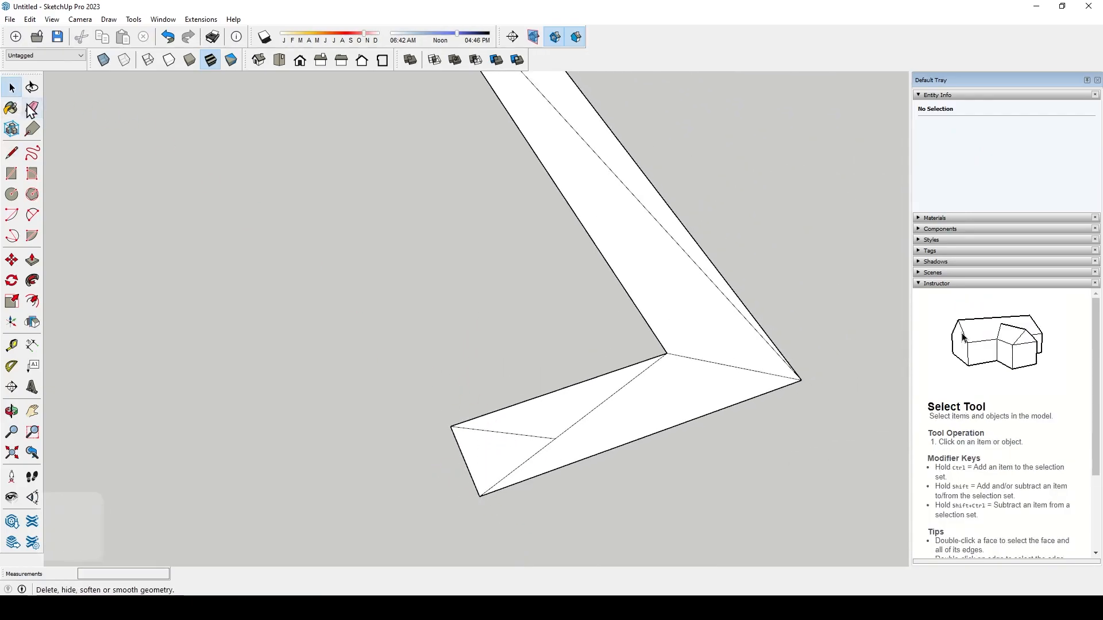
# - Erase the dividing lines across the thick outer wall's short return, outer corner and long section
pyautogui.click(32, 108)
pyautogui.click(563, 434)
pyautogui.click(538, 436)
pyautogui.click(549, 446)
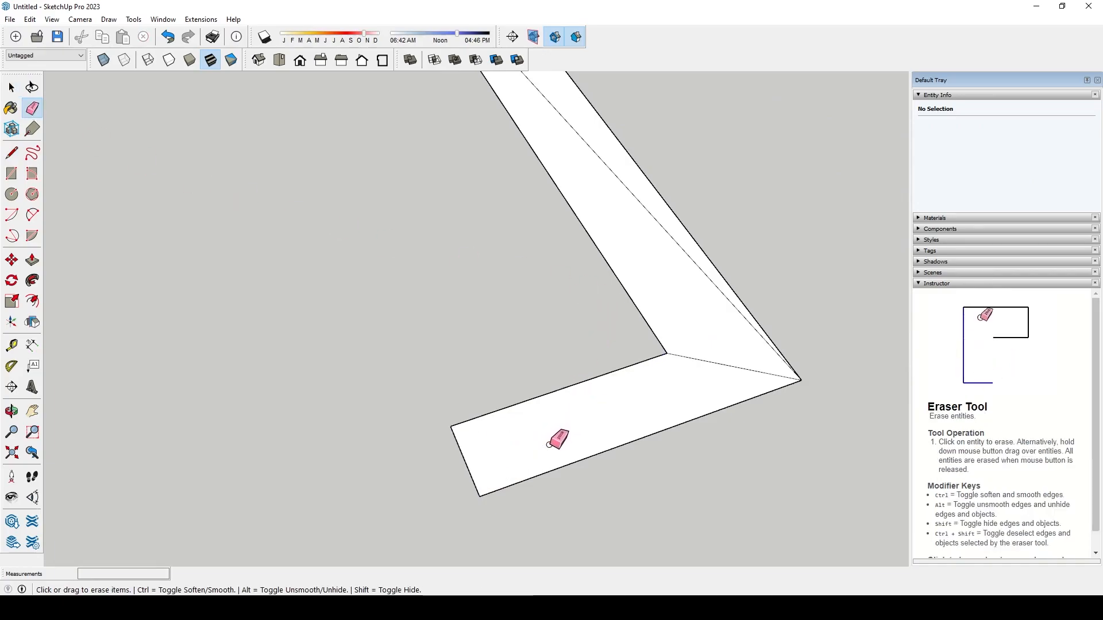
pyautogui.click(717, 361)
pyautogui.click(727, 297)
pyautogui.scroll(-5, 741, 333)
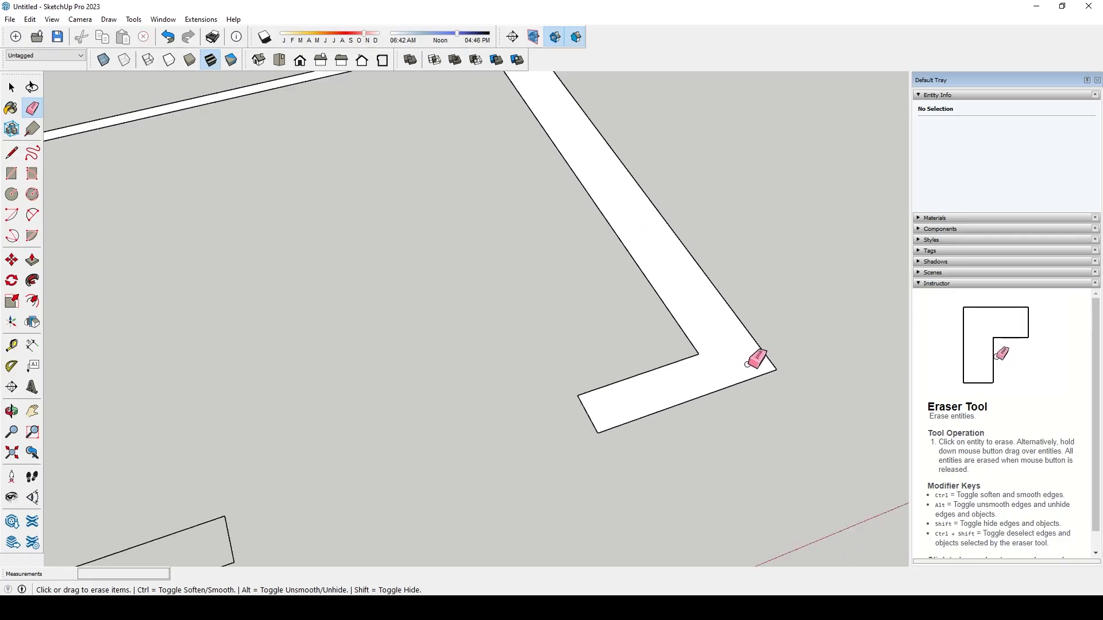
# - Erase the remaining dividing lines at both partition junctions and the thin wall's corner to merge the walls into one face
pyautogui.scroll(5, 619, 222)
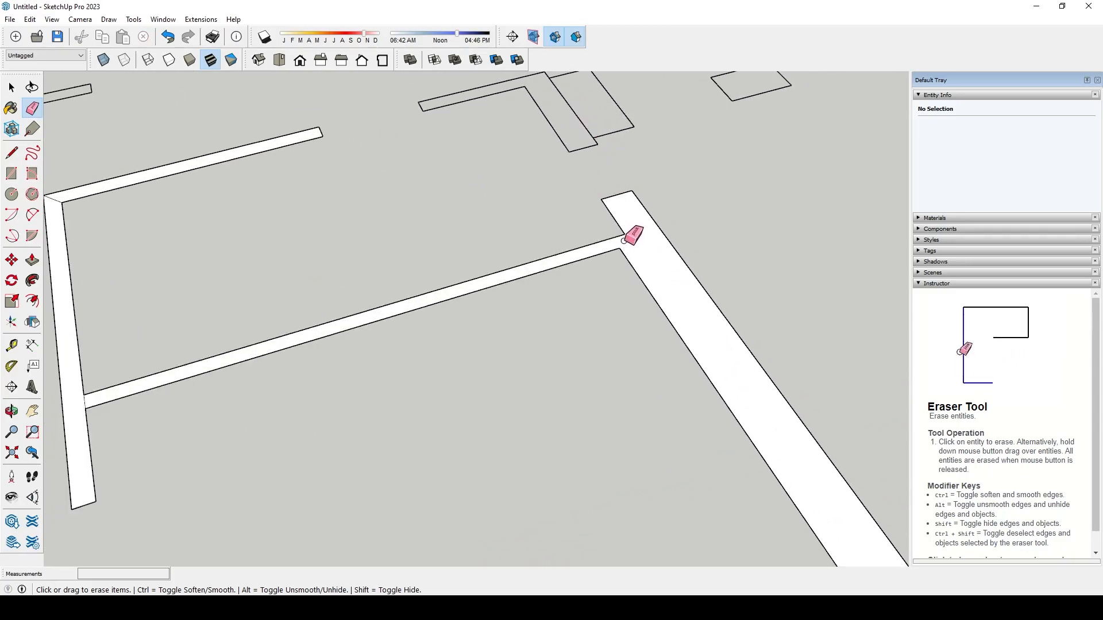
pyautogui.scroll(-3, 624, 241)
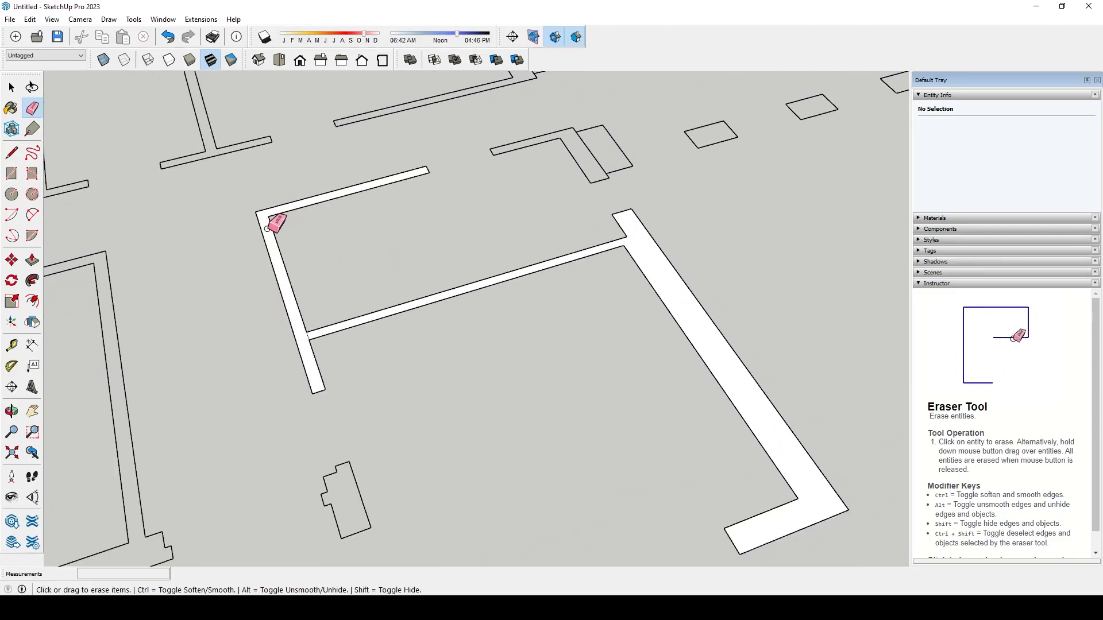
pyautogui.scroll(3, 298, 328)
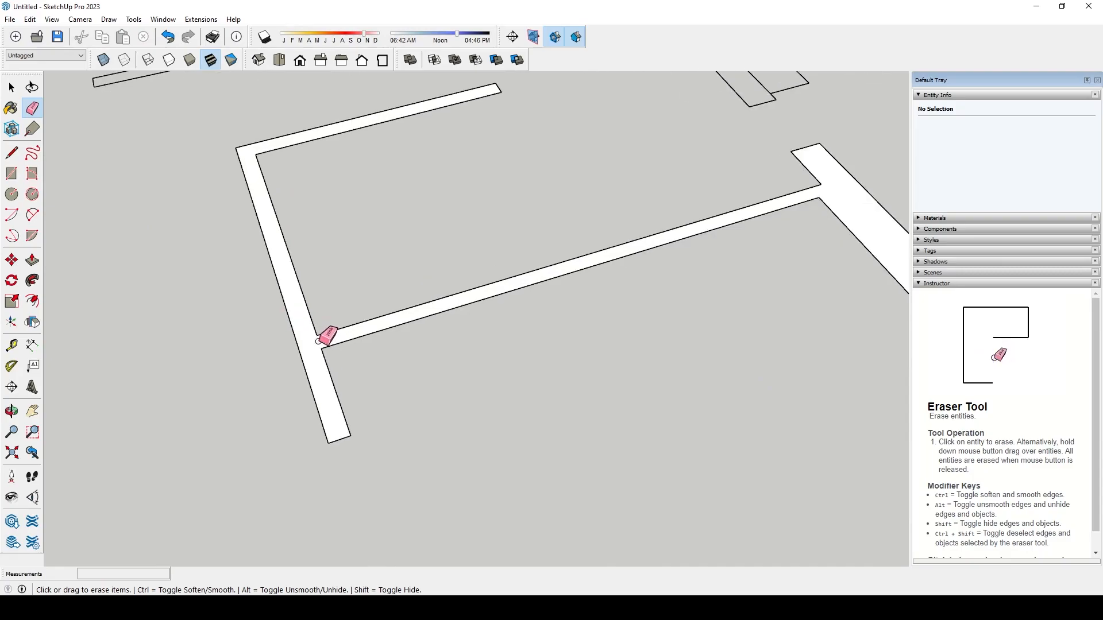
# - Group the merged wall face with its edges and extrude it inside the group by the previously used wall height
pyautogui.press('p')
pyautogui.scroll(-3, 320, 347)
pyautogui.press('space')
pyautogui.doubleClick(667, 299)
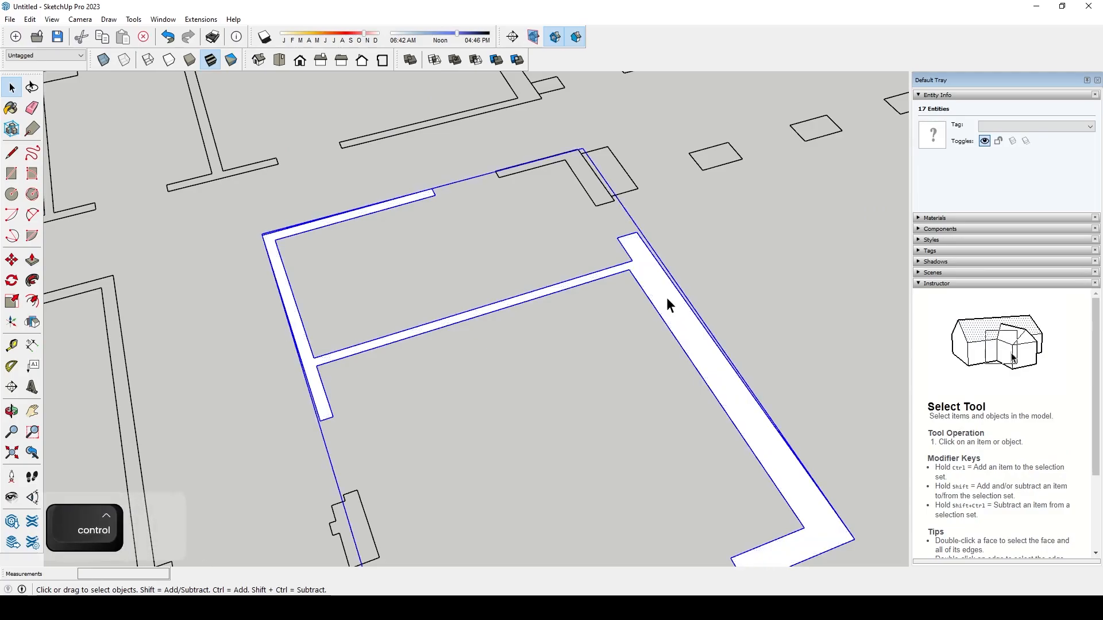
pyautogui.hotkey('ctrl', 'g')
pyautogui.press('p')
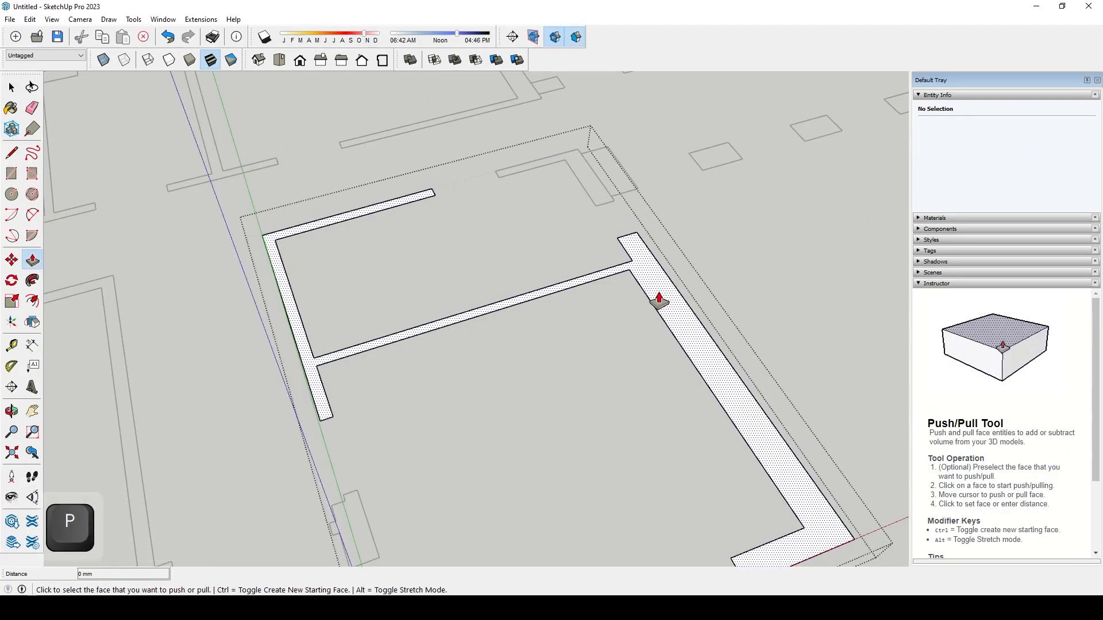
pyautogui.doubleClick(666, 305)
pyautogui.press('space')
pyautogui.scroll(-10, 477, 400)
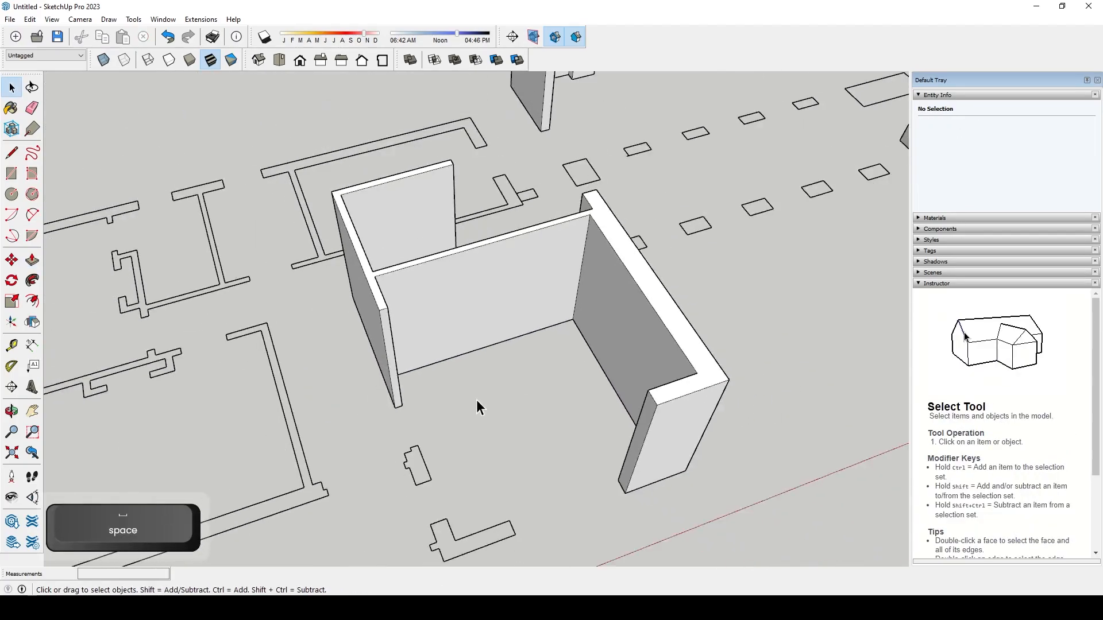
# - Inspect the extruded walls and the remaining flat outlines around the L-shaped block and curved wall
pyautogui.scroll(3, 318, 443)
pyautogui.scroll(2, 318, 443)
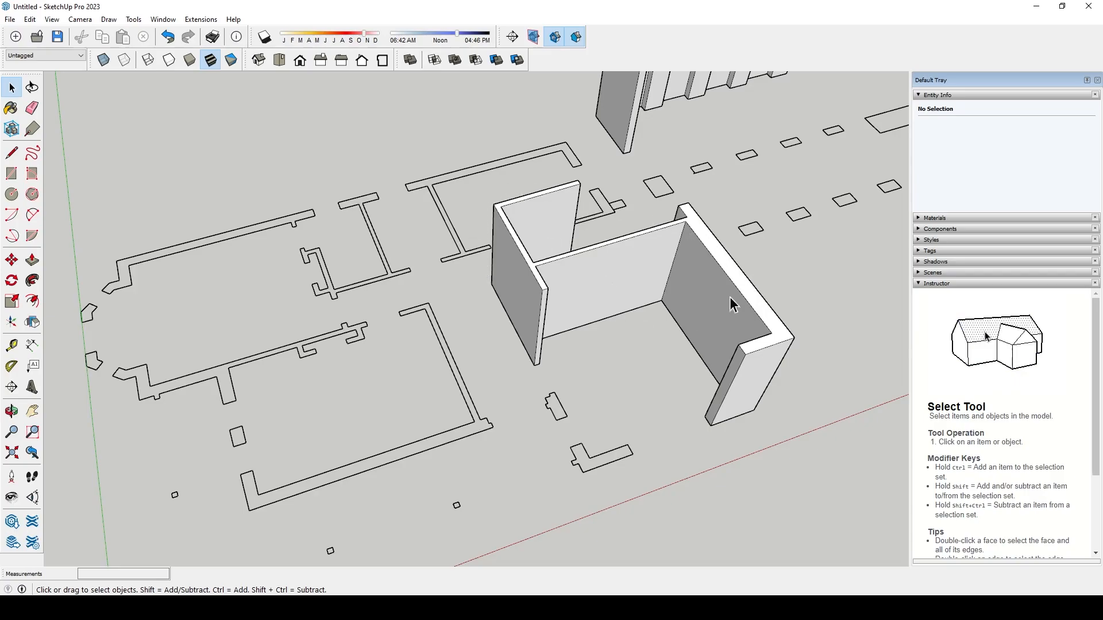
pyautogui.scroll(-10, 395, 305)
pyautogui.moveTo(569, 436); pyautogui.dragTo(775, 360, button='middle')
pyautogui.scroll(5, 632, 259)
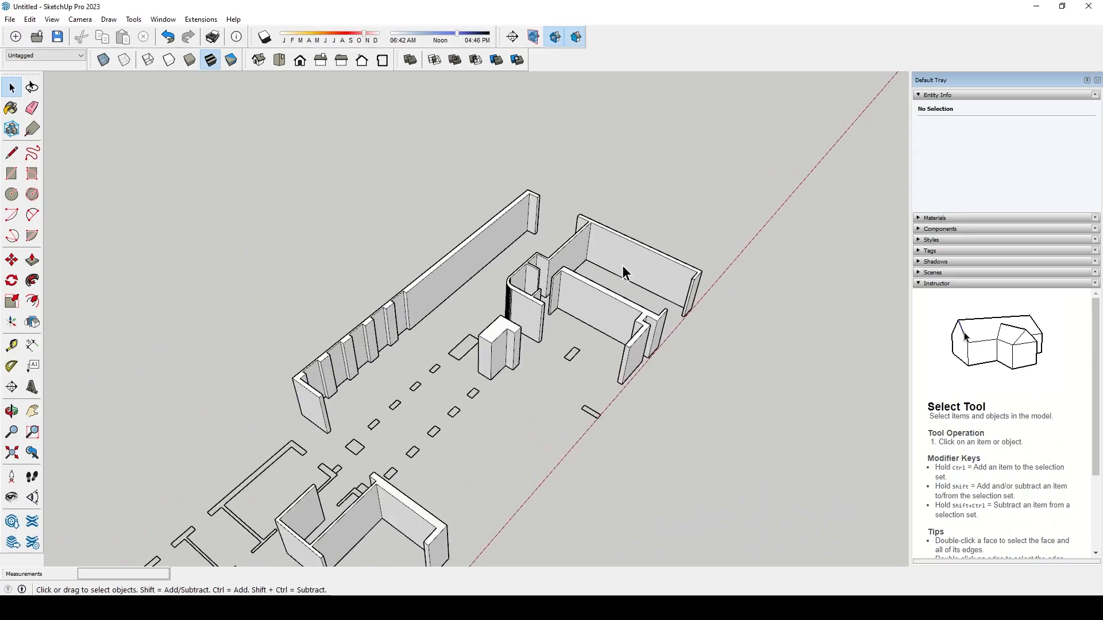
pyautogui.scroll(8, 568, 334)
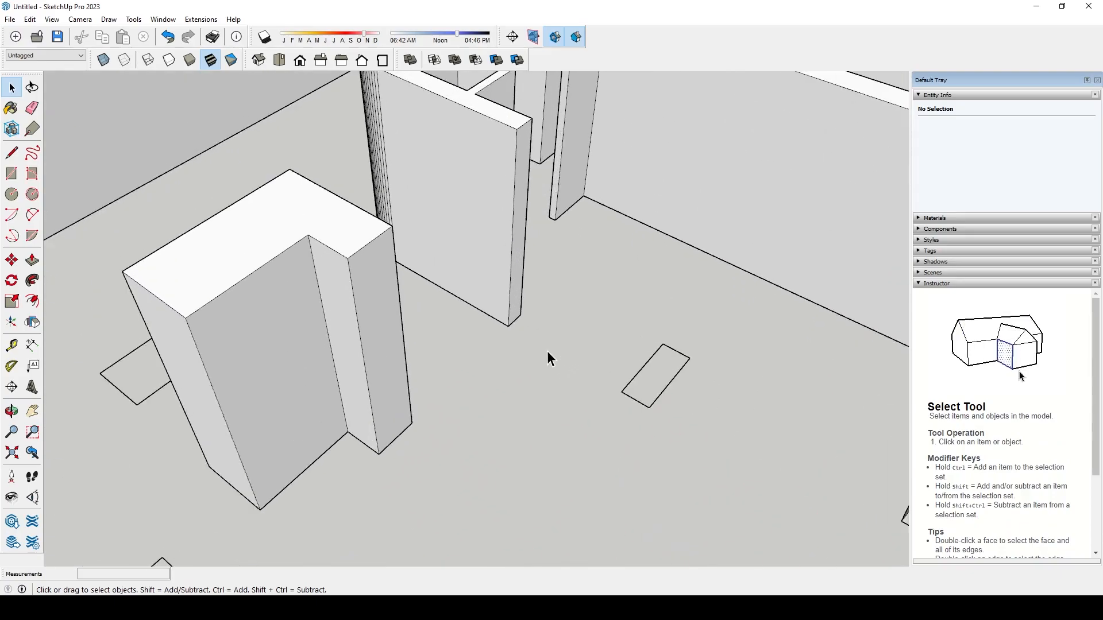
pyautogui.scroll(-8, 580, 437)
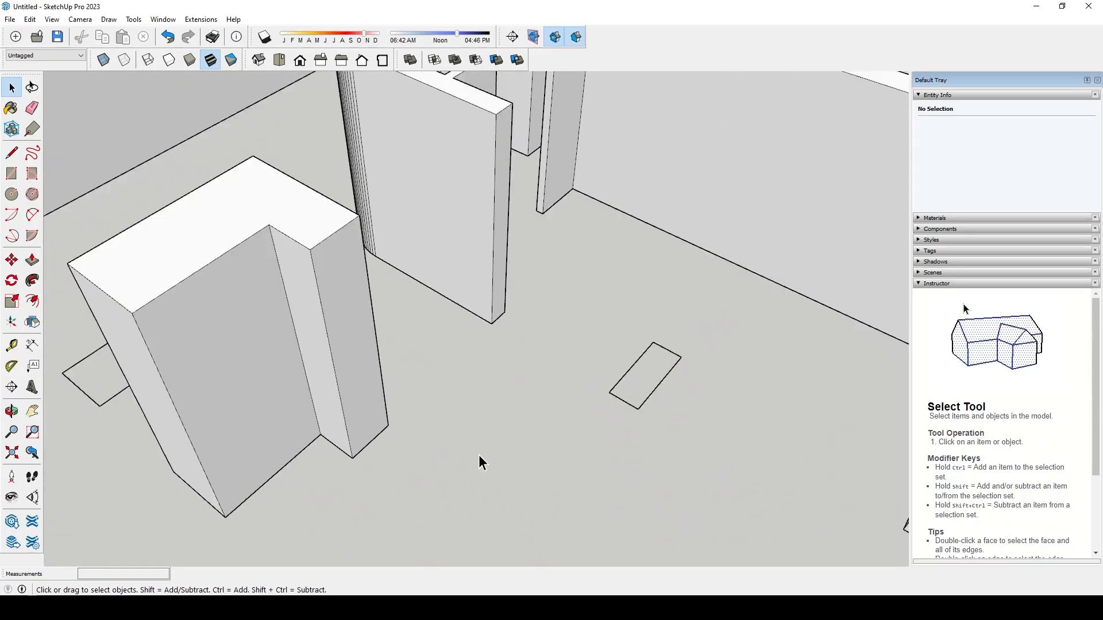
pyautogui.moveTo(533, 387); pyautogui.dragTo(522, 184, button='middle')
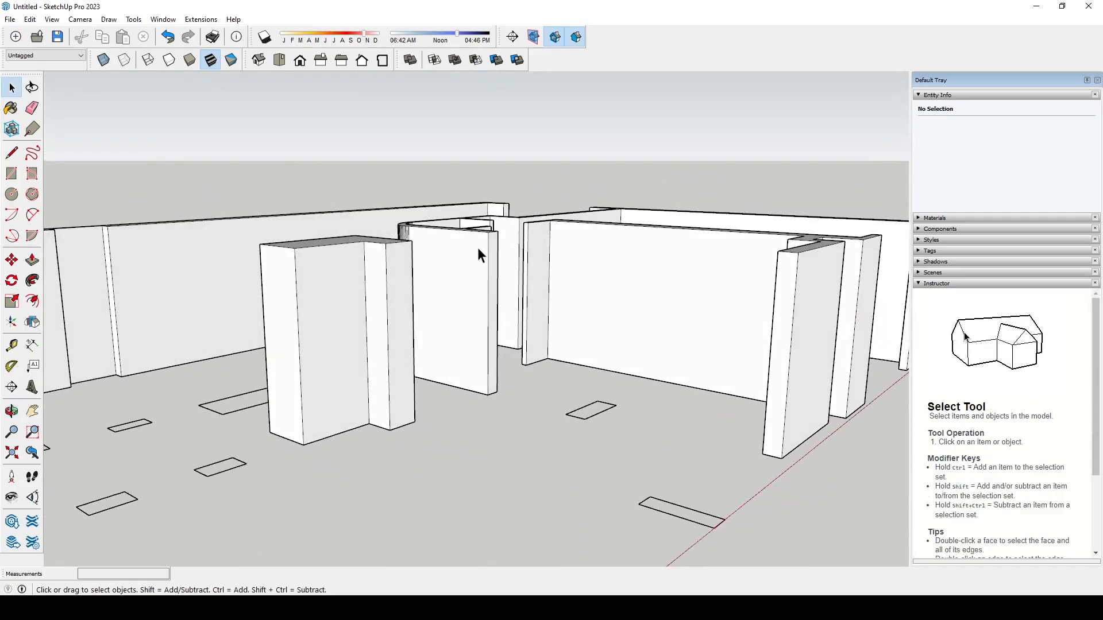
pyautogui.moveTo(564, 377); pyautogui.dragTo(581, 467, button='middle')
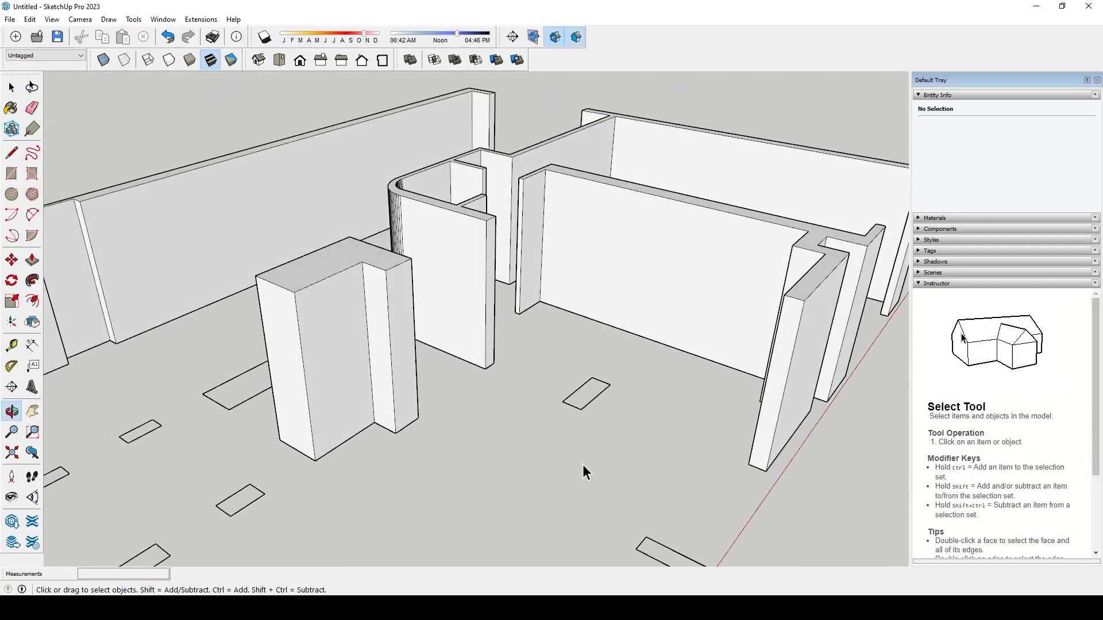
# - Delete a short end edge of the small rectangle beside the curved wall and redraw it to create a face
pyautogui.scroll(4, 574, 402)
pyautogui.click(565, 412)
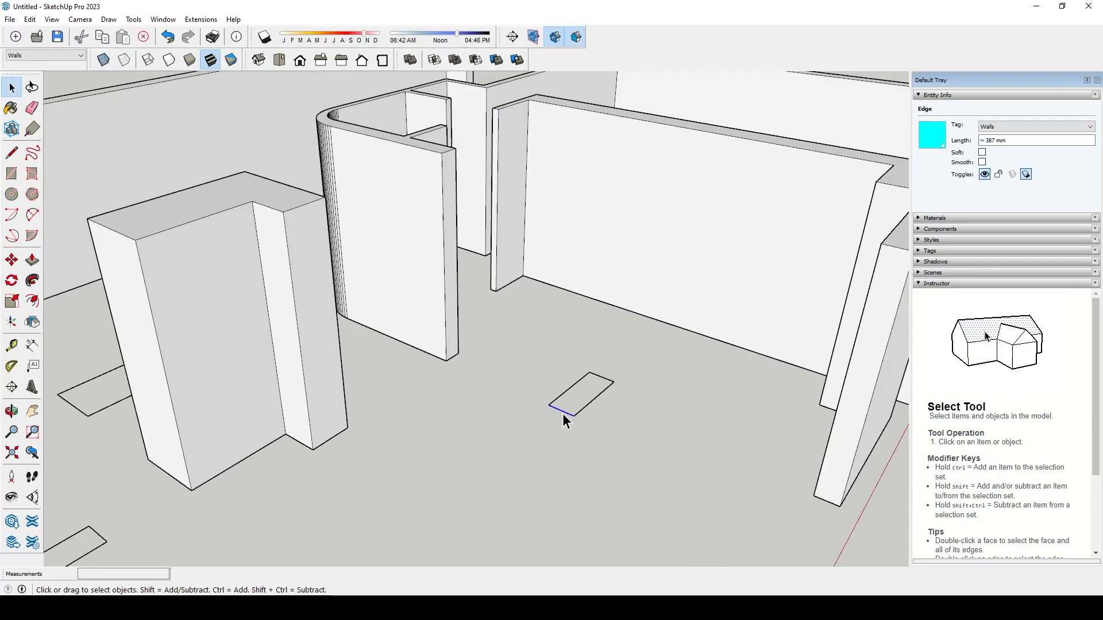
pyautogui.press('l')
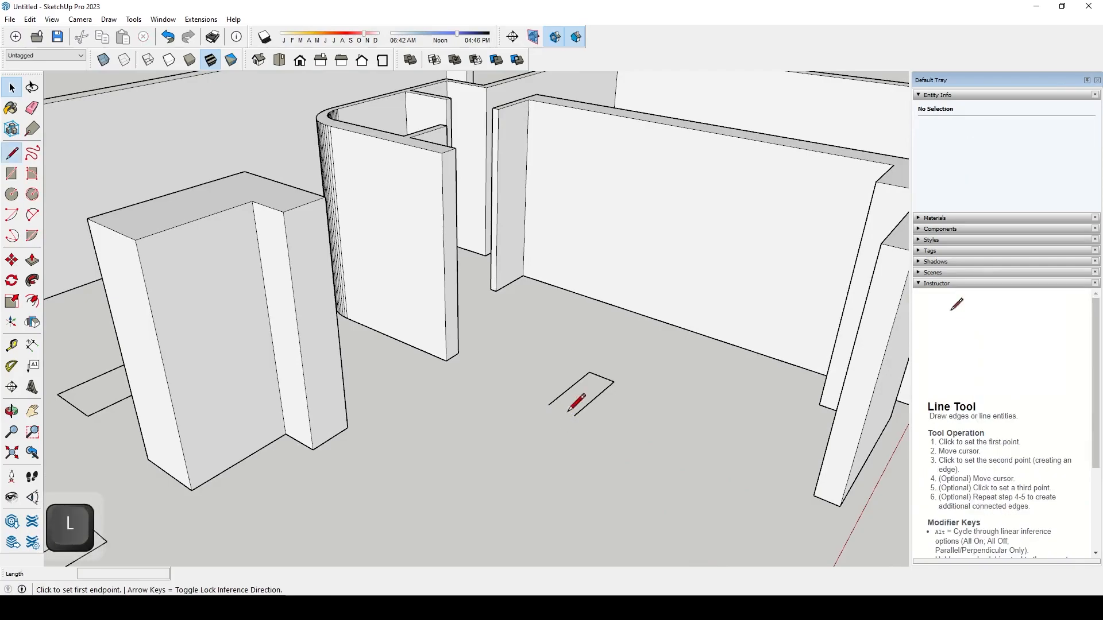
pyautogui.click(574, 416)
pyautogui.click(549, 405)
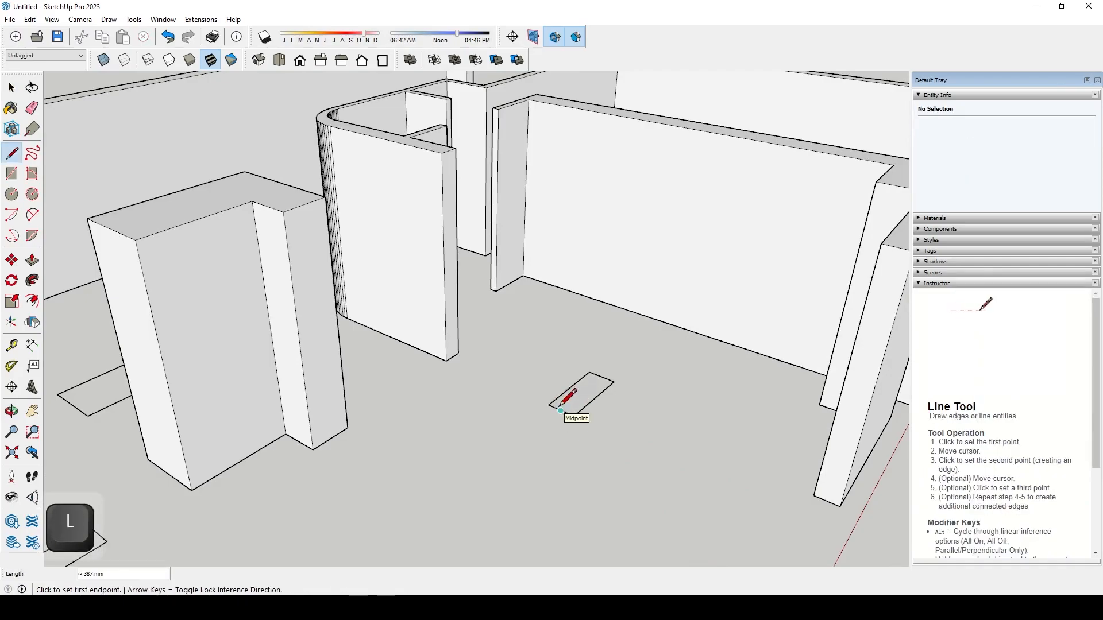
# - Group the small rectangle's face and edges, and extrude it into a column using the previous wall height
pyautogui.press('space')
pyautogui.doubleClick(569, 402)
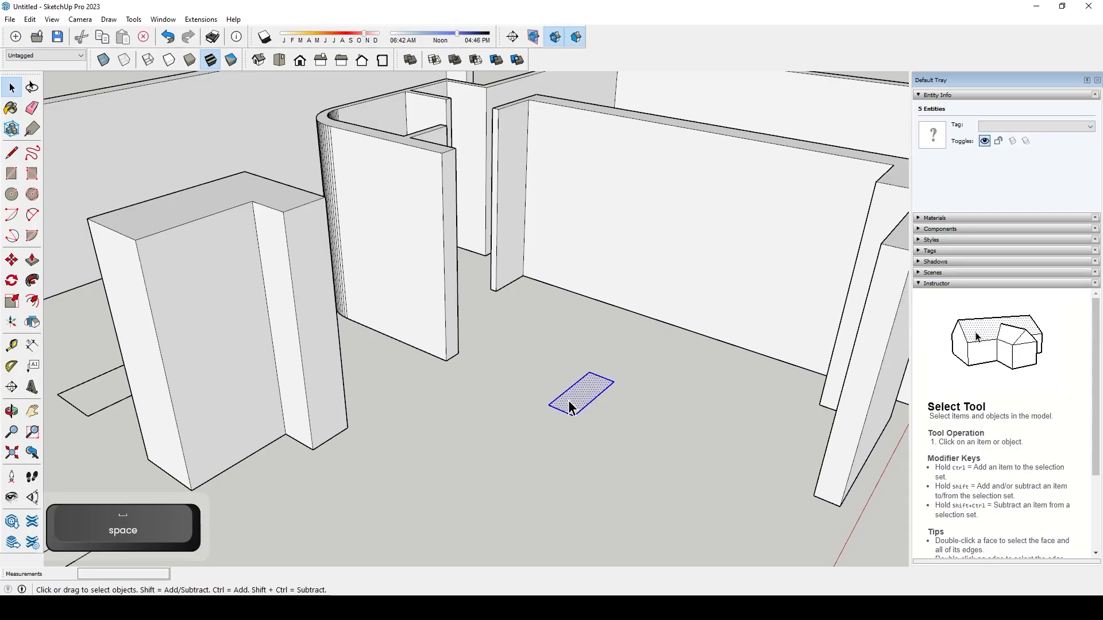
pyautogui.hotkey('ctrl', 'g')
pyautogui.doubleClick(570, 407)
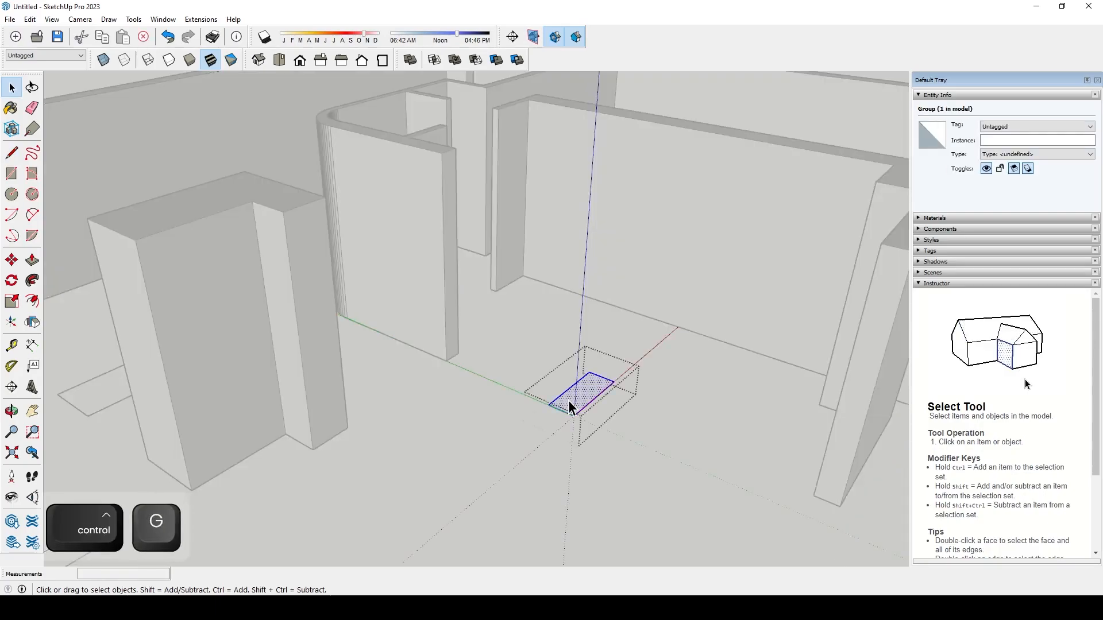
pyautogui.press('p')
pyautogui.doubleClick(570, 407)
pyautogui.press('space')
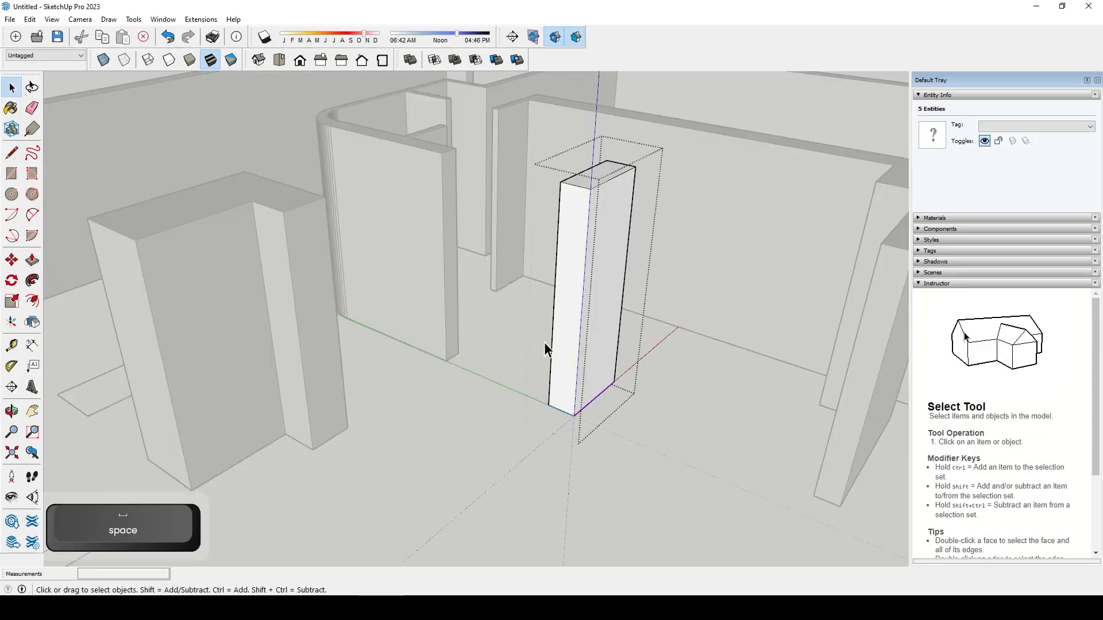
pyautogui.scroll(-6, 540, 342)
pyautogui.click(535, 506)
# - Switch to AutoCAD, examine the kitchen area in the Ground Floor layout of Studio Bright Ruckers Hill House_AXO.dwg, and return to SketchUp
pyautogui.moveTo(536, 505); pyautogui.dragTo(728, 399, button='middle')
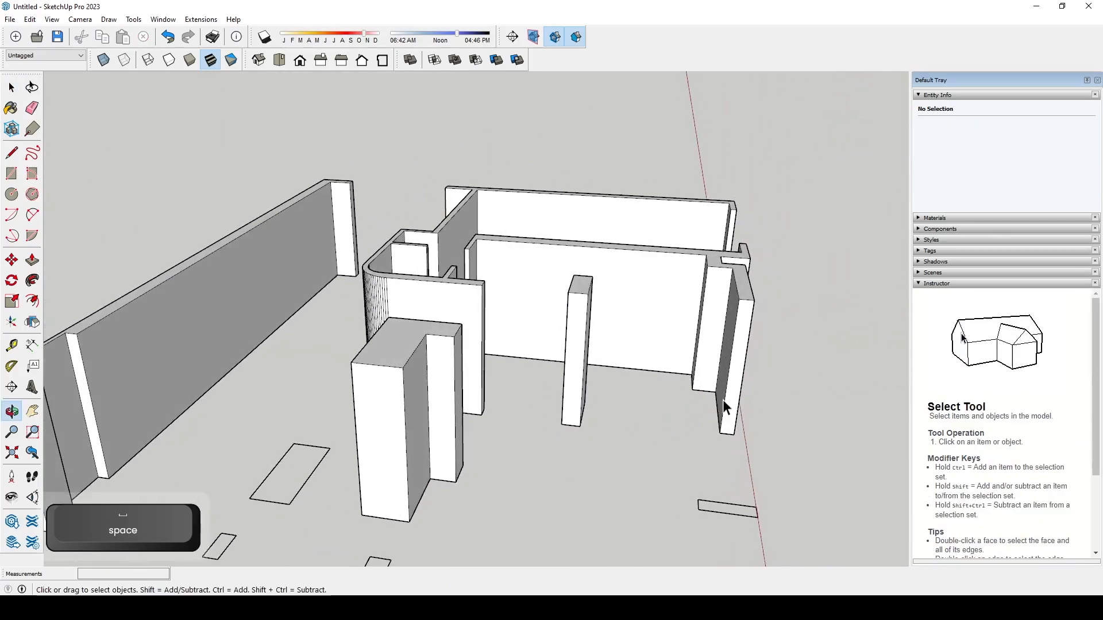
pyautogui.scroll(5, 521, 396)
pyautogui.moveTo(522, 397); pyautogui.dragTo(520, 352, button='middle')
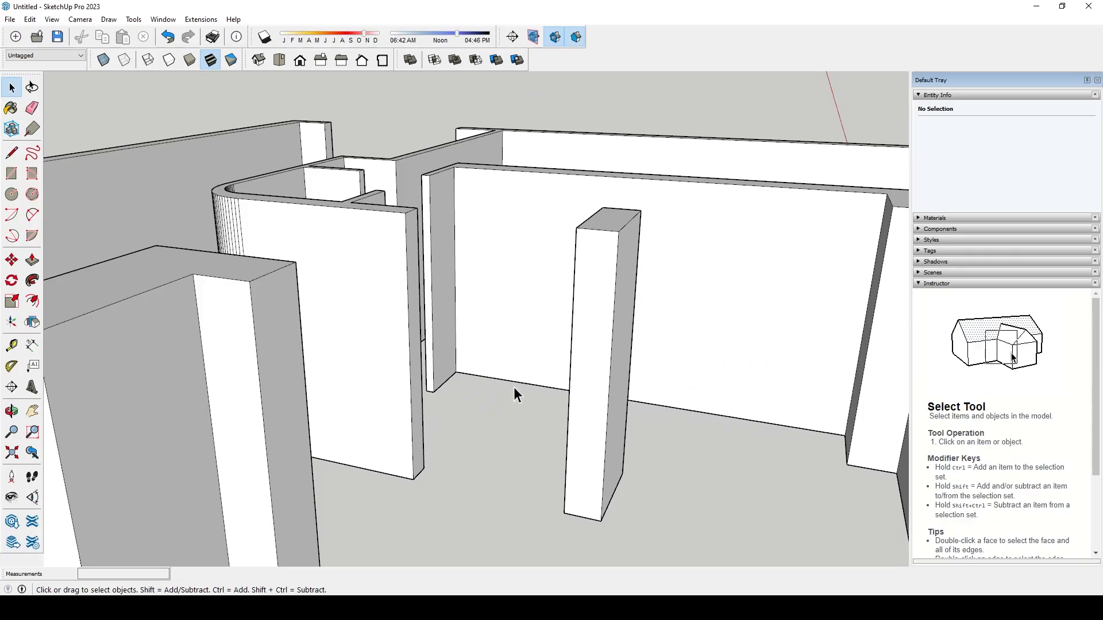
pyautogui.moveTo(419, 431); pyautogui.dragTo(408, 557, button='middle')
pyautogui.moveTo(628, 557)
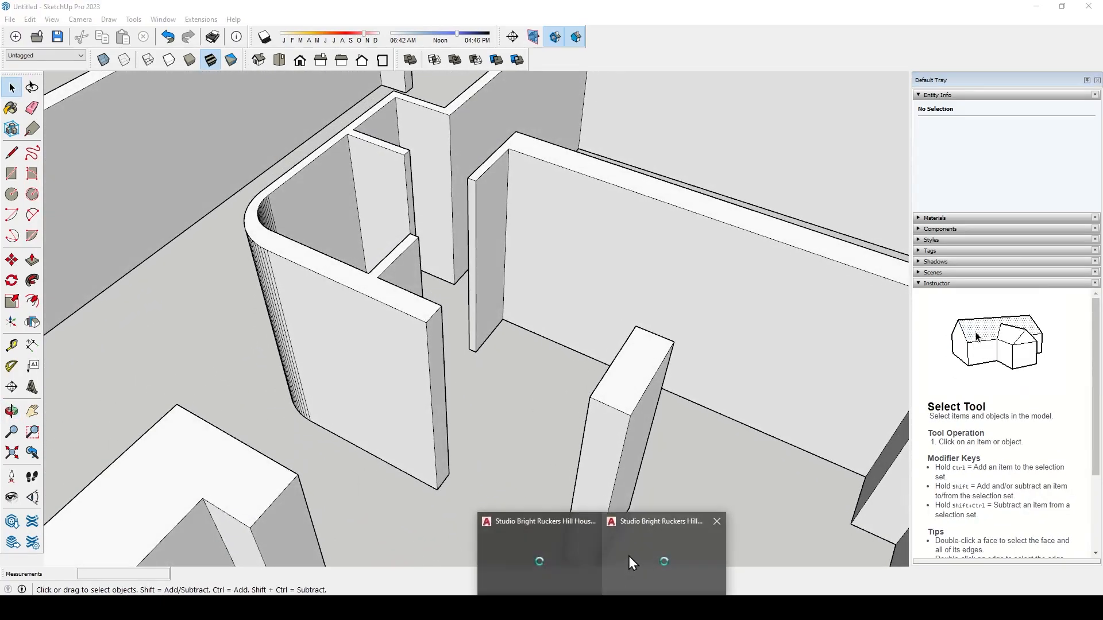
pyautogui.click(556, 569)
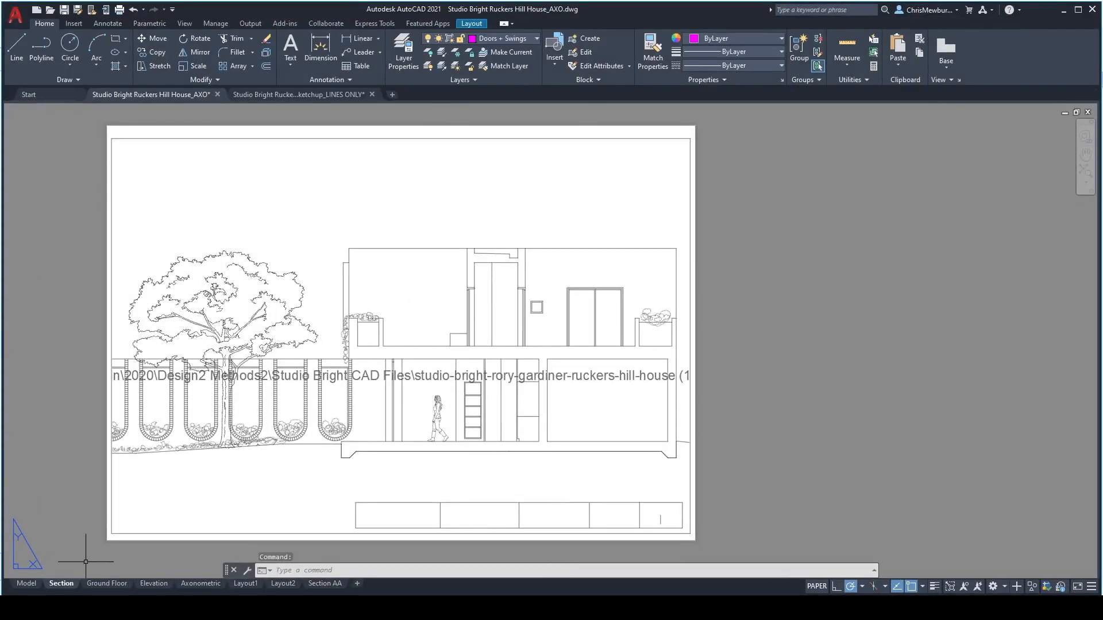
pyautogui.click(99, 583)
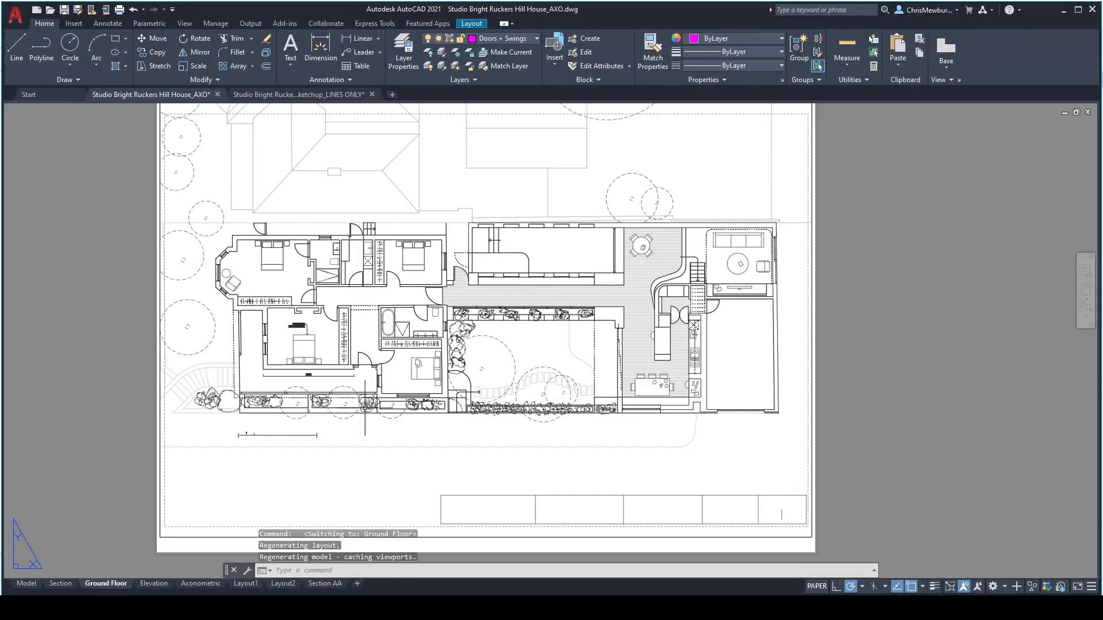
pyautogui.scroll(6, 628, 323)
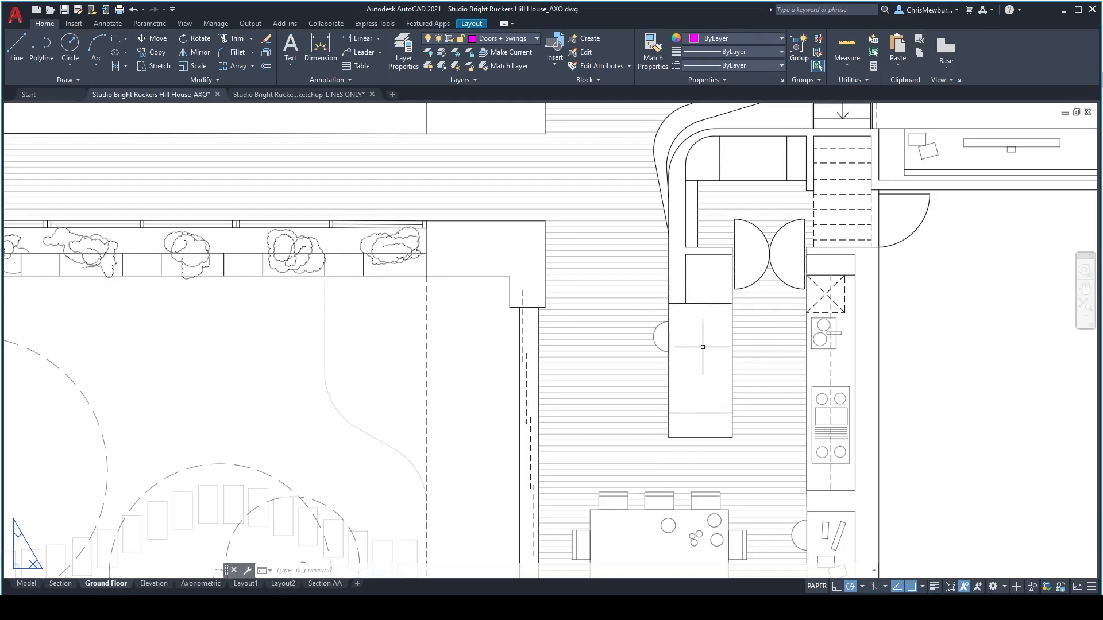
pyautogui.click(1064, 12)
# - Place a Tape Measure guide along the column's short base edge, in line with the end of the curved wall
pyautogui.scroll(-3, 478, 378)
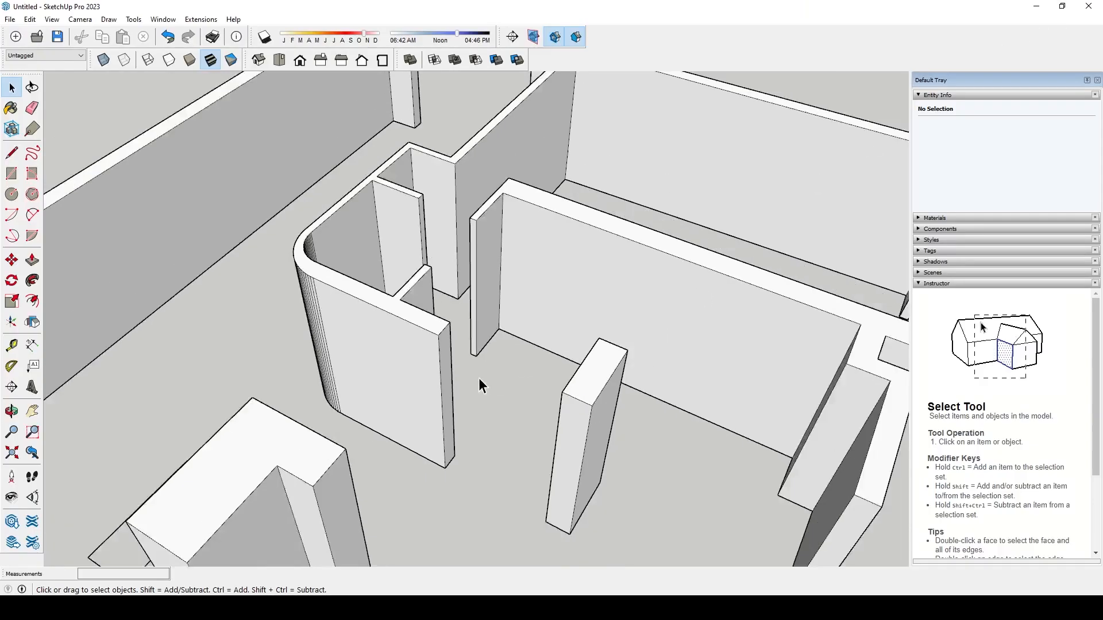
pyautogui.moveTo(468, 377); pyautogui.dragTo(522, 346, button='middle')
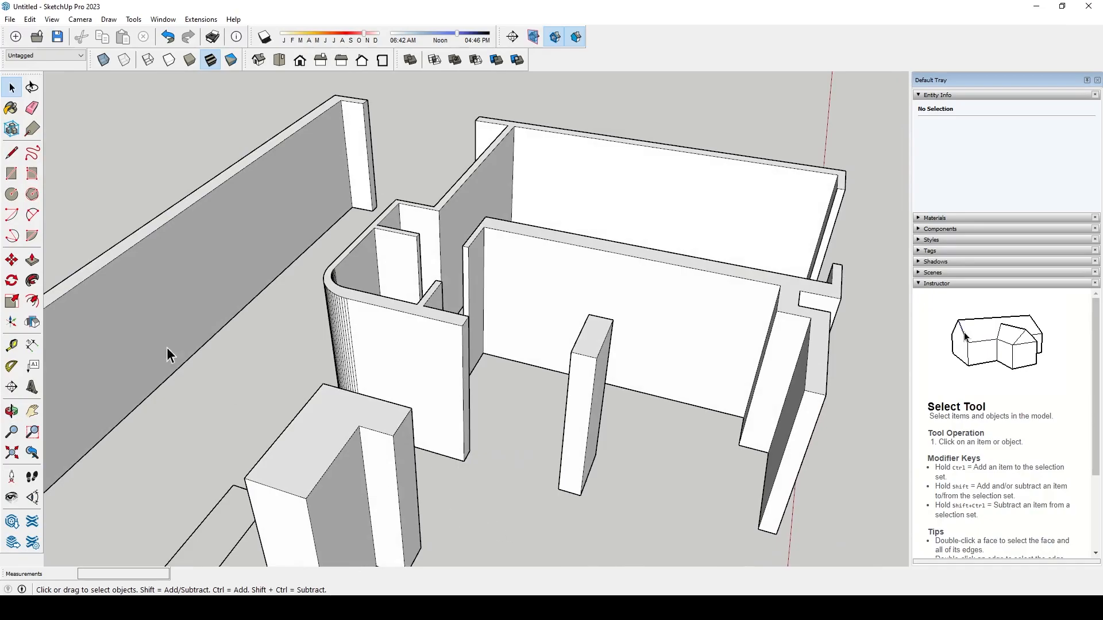
pyautogui.click(12, 346)
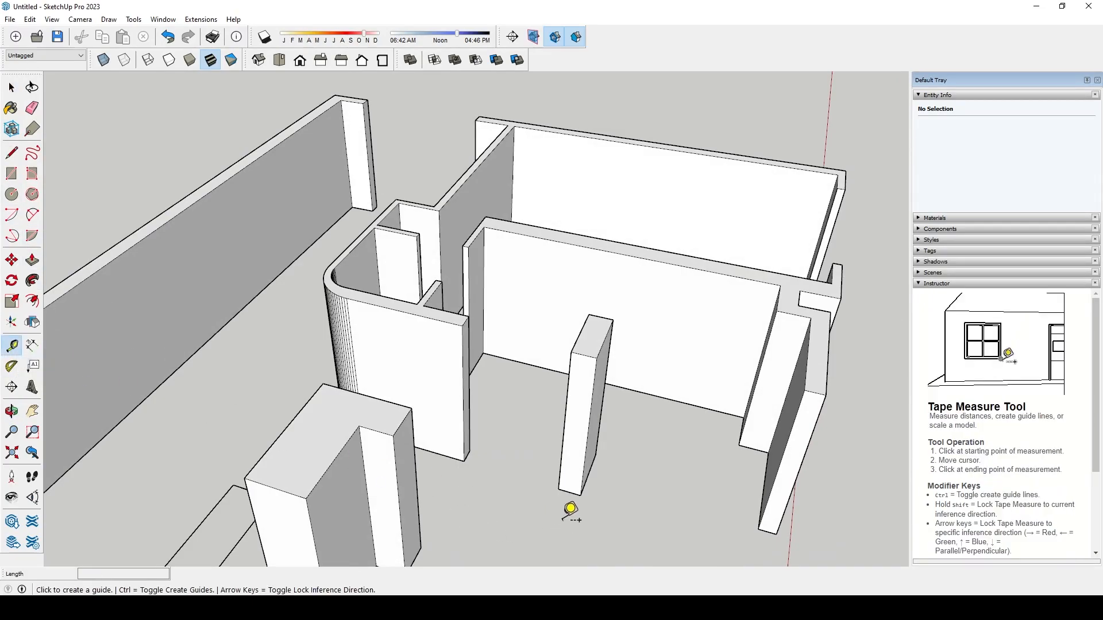
pyautogui.scroll(5, 570, 509)
pyautogui.click(574, 477)
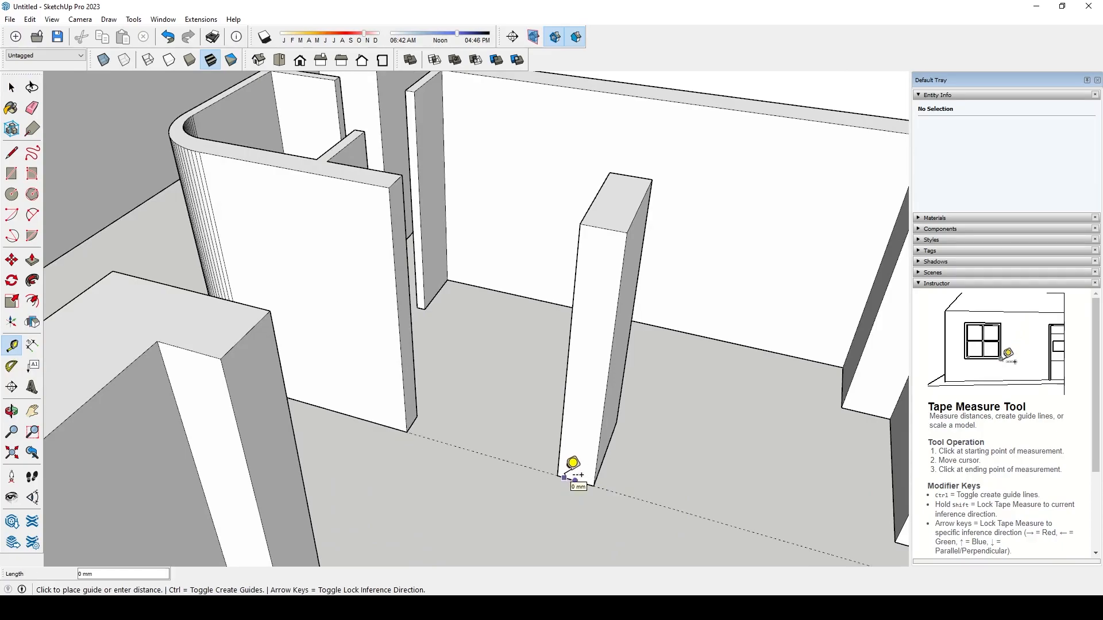
pyautogui.press('Escape')
pyautogui.scroll(5, 586, 485)
pyautogui.click(587, 471)
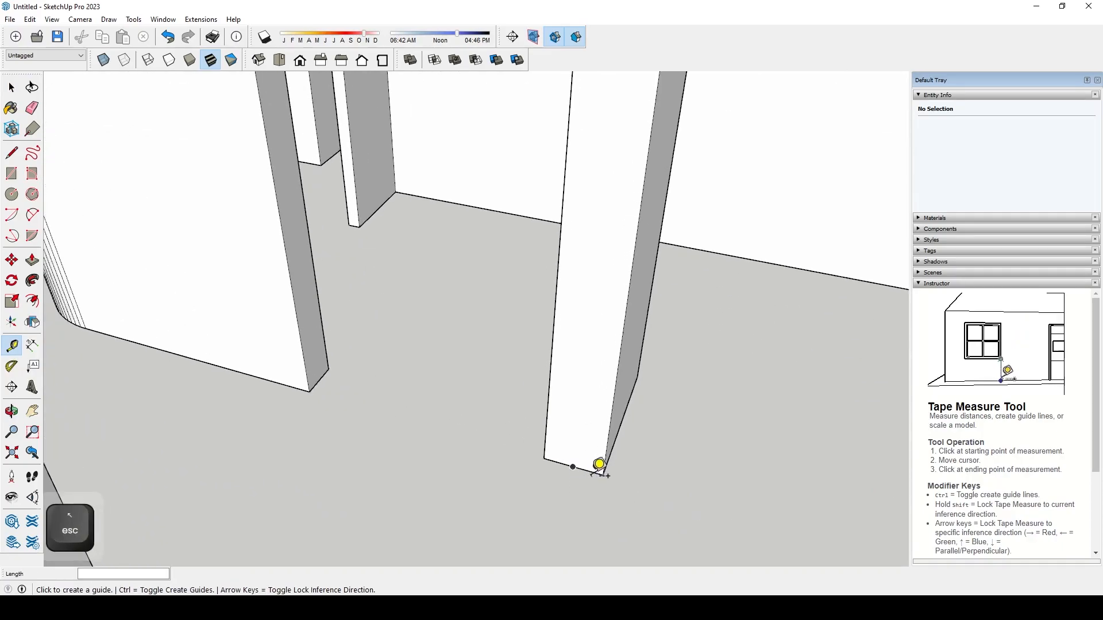
pyautogui.click(562, 462)
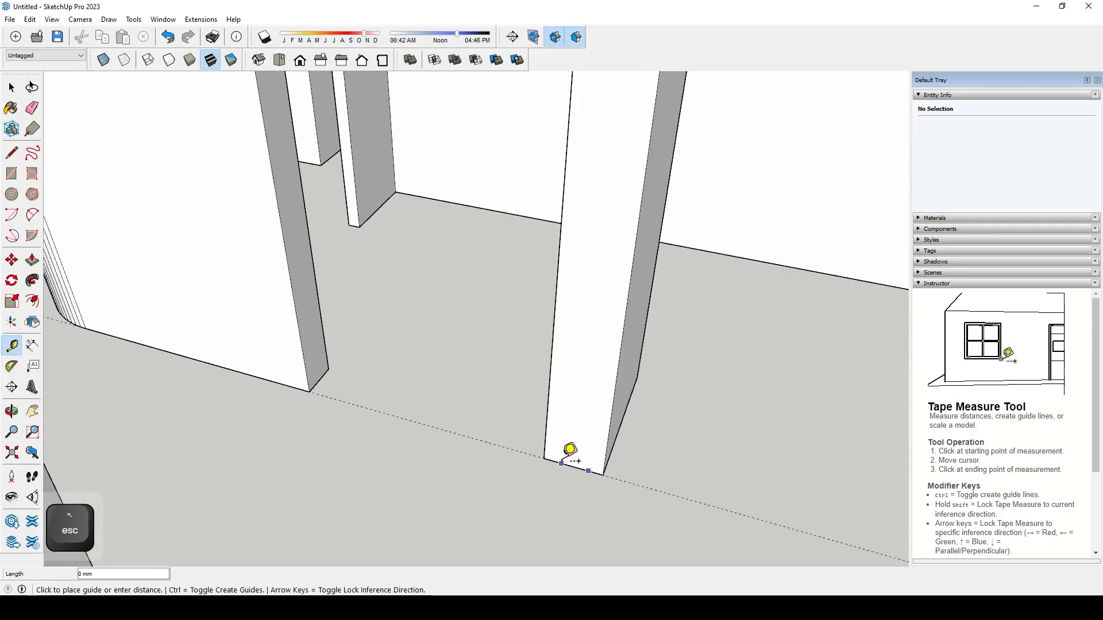
# - Add guide lines along the column's other base edges and the facing wall's base edge to frame the space between them
pyautogui.scroll(-5, 566, 449)
pyautogui.moveTo(500, 394); pyautogui.dragTo(645, 502, button='middle')
pyautogui.scroll(5, 594, 401)
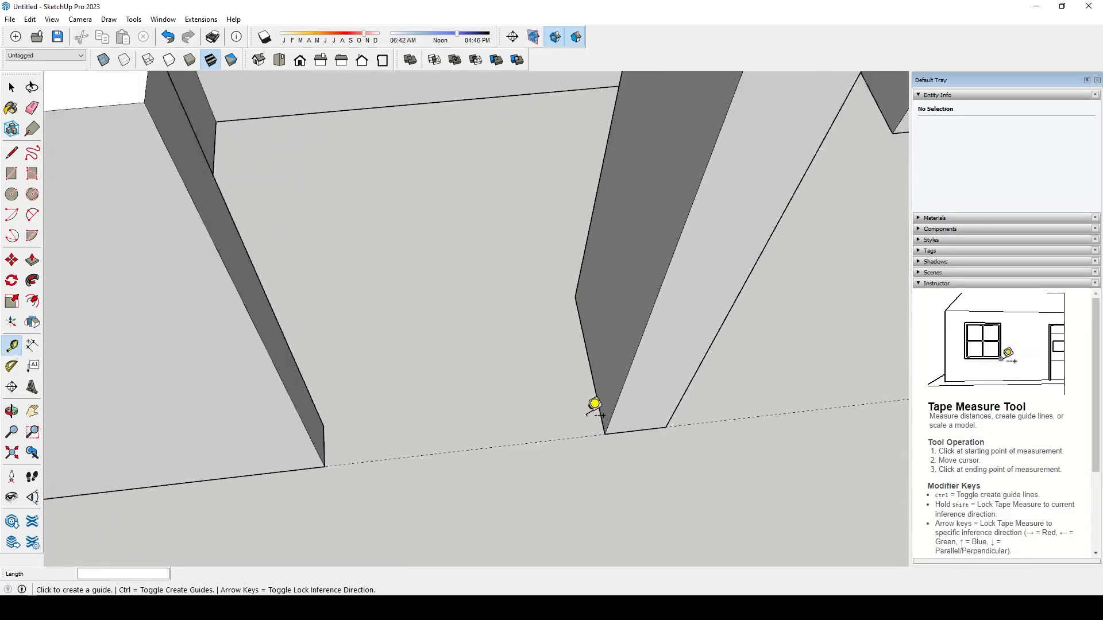
pyautogui.click(594, 365)
pyautogui.click(597, 338)
pyautogui.moveTo(597, 338); pyautogui.dragTo(288, 385, button='middle')
pyautogui.click(442, 458)
pyautogui.click(453, 444)
pyautogui.moveTo(552, 289); pyautogui.dragTo(406, 290, button='middle')
pyautogui.click(539, 197)
pyautogui.moveTo(534, 184); pyautogui.dragTo(362, 356, button='middle')
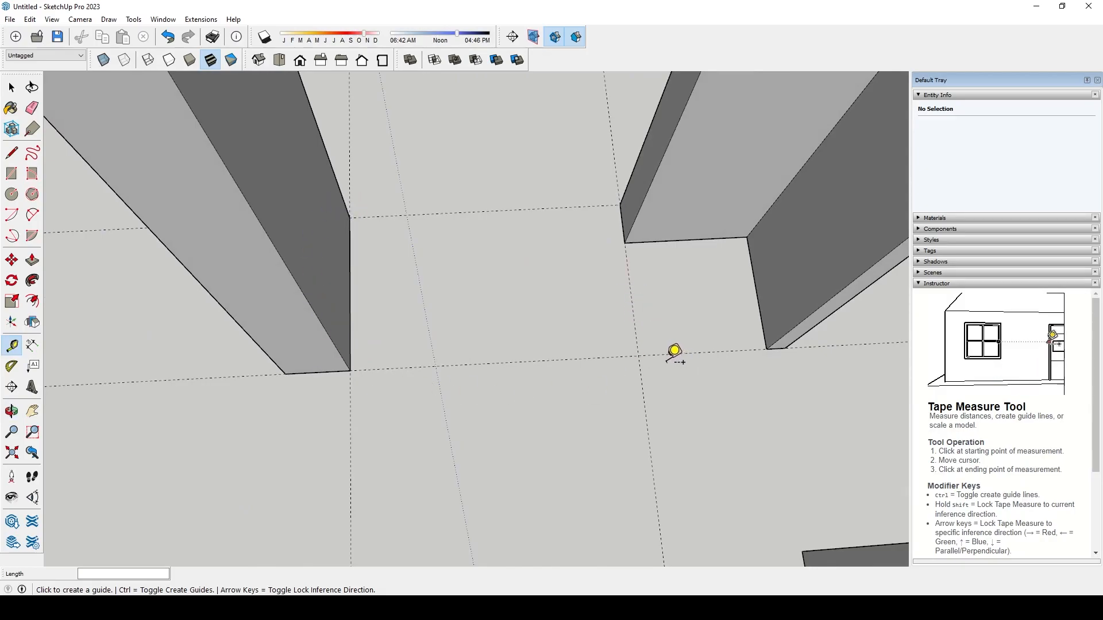
# - Draw a rectangle of about 1734 by 1008 mm between the column and the facing wall along the guide lines, and group it
pyautogui.press('r')
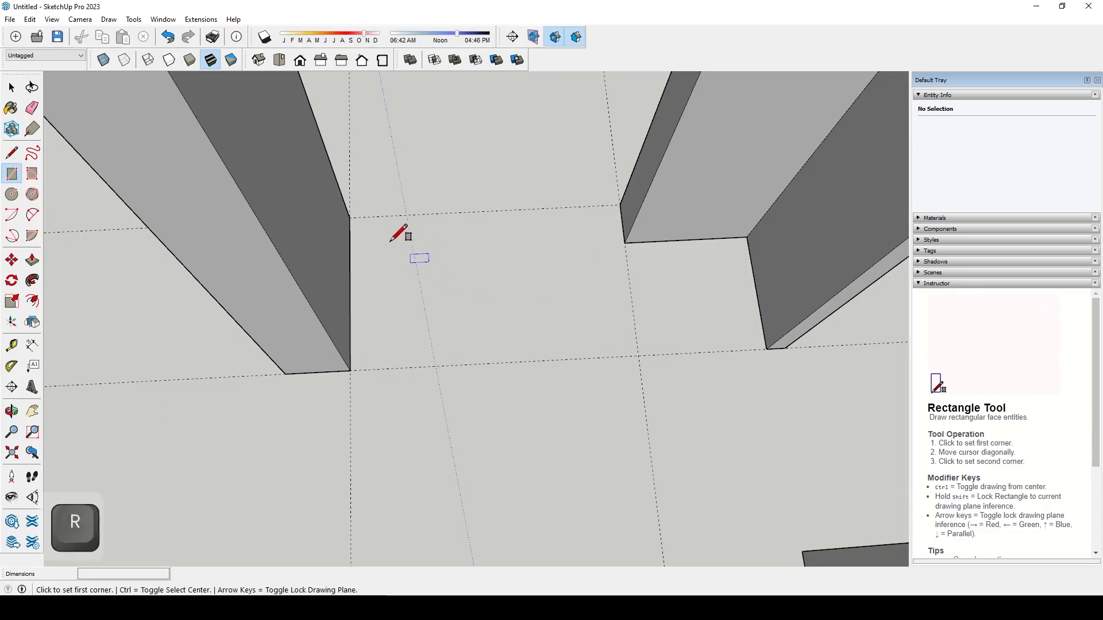
pyautogui.click(350, 218)
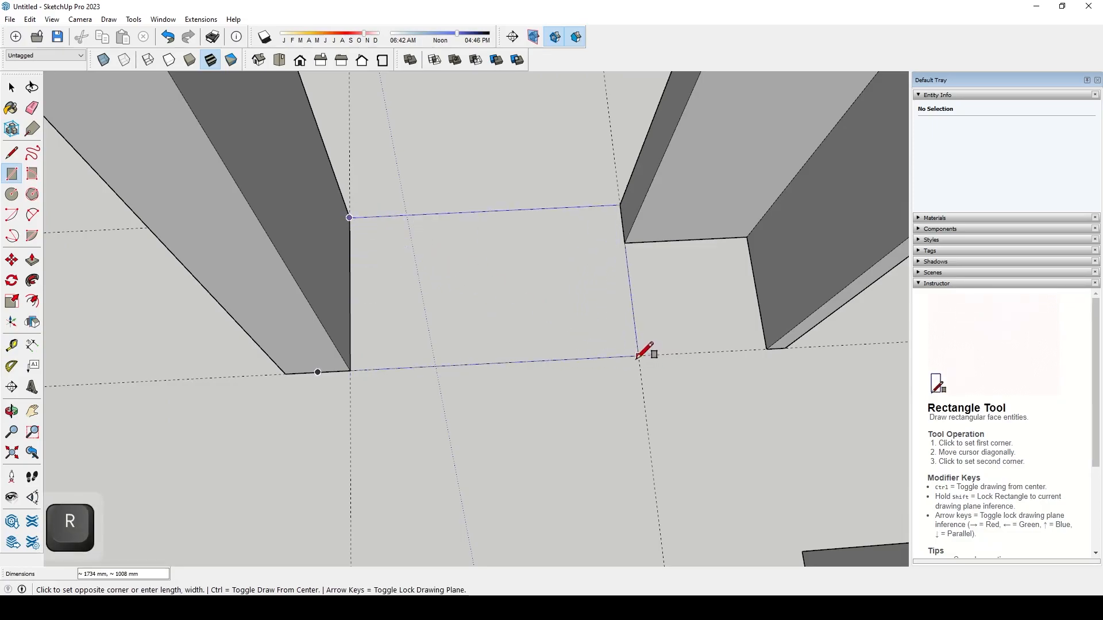
pyautogui.click(638, 356)
pyautogui.press('space')
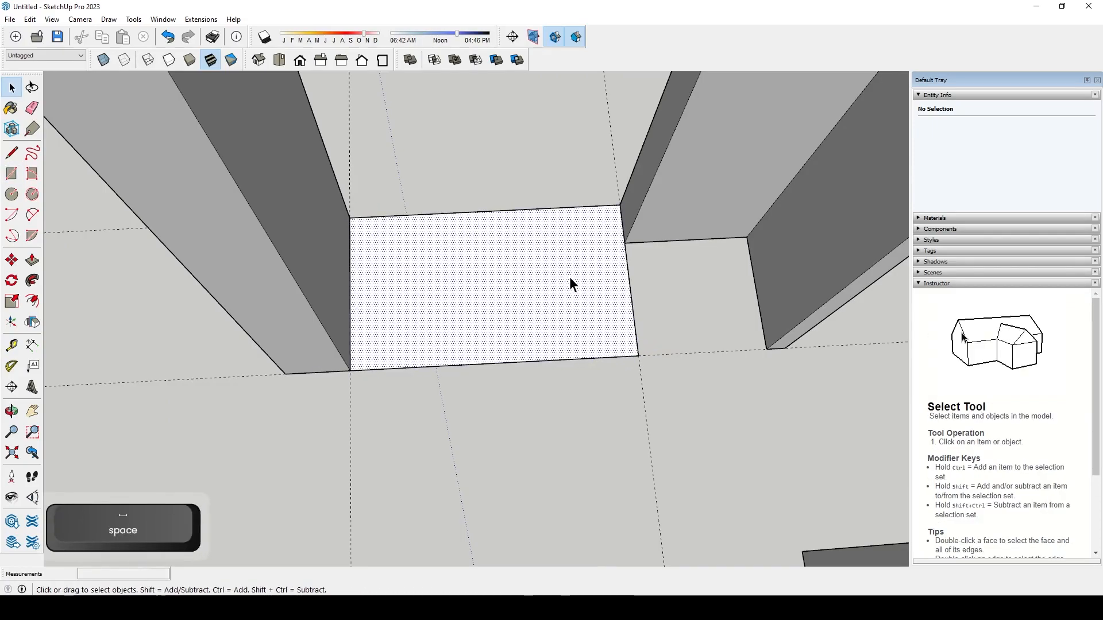
pyautogui.doubleClick(570, 277)
pyautogui.hotkey('ctrl', 'g')
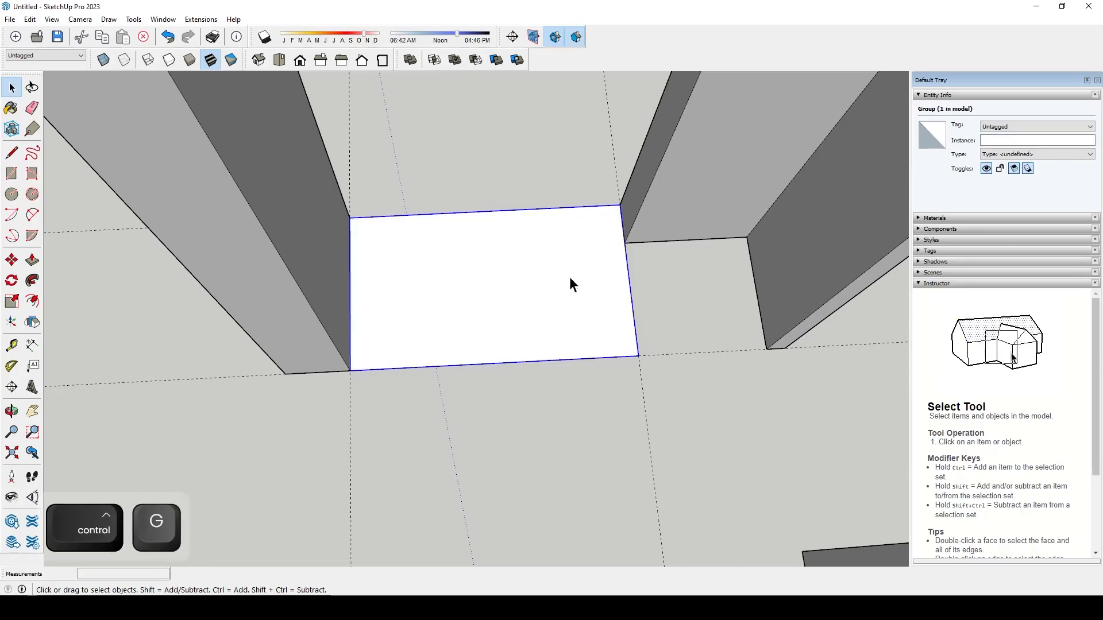
# - Extrude the rectangle inside its group 900 mm upward into a block, and leave the group
pyautogui.doubleClick(520, 303)
pyautogui.press('p')
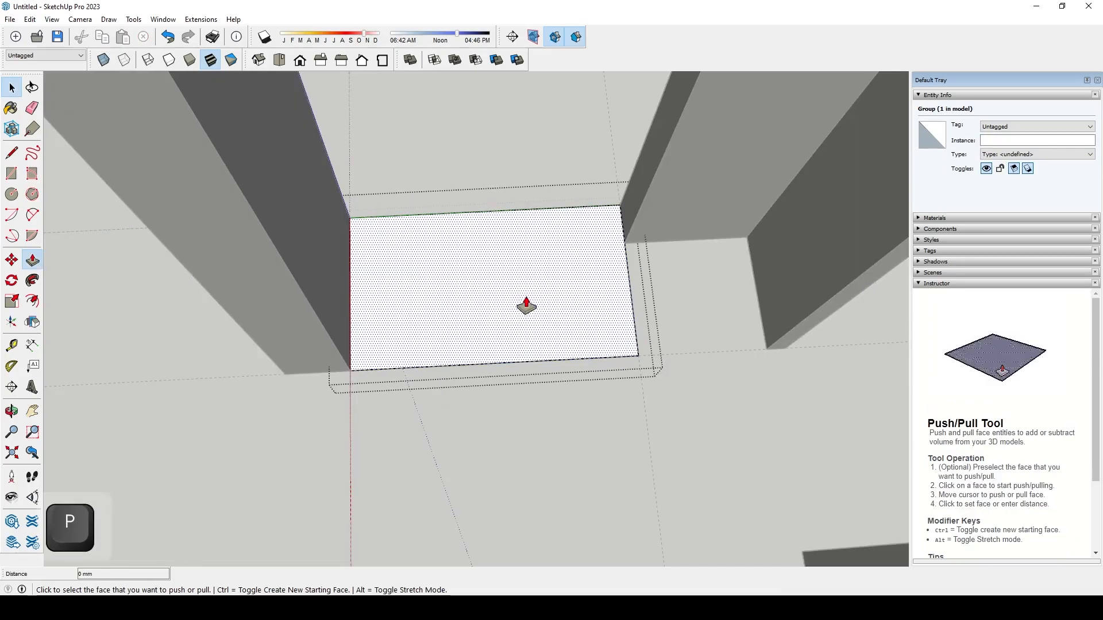
pyautogui.click(525, 304)
pyautogui.write('900')
pyautogui.press('Return')
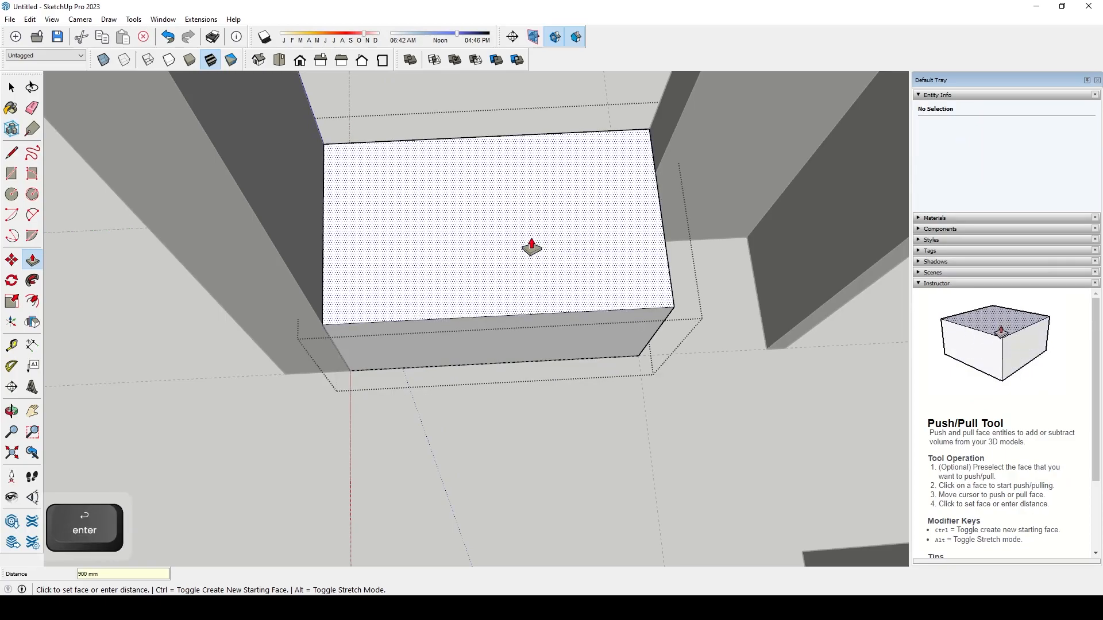
pyautogui.press('Escape')
# - Draw a second rectangle filling the recess between the block and the short projecting wall, and group it
pyautogui.moveTo(496, 248); pyautogui.dragTo(412, 337, button='middle')
pyautogui.scroll(-3, 419, 322)
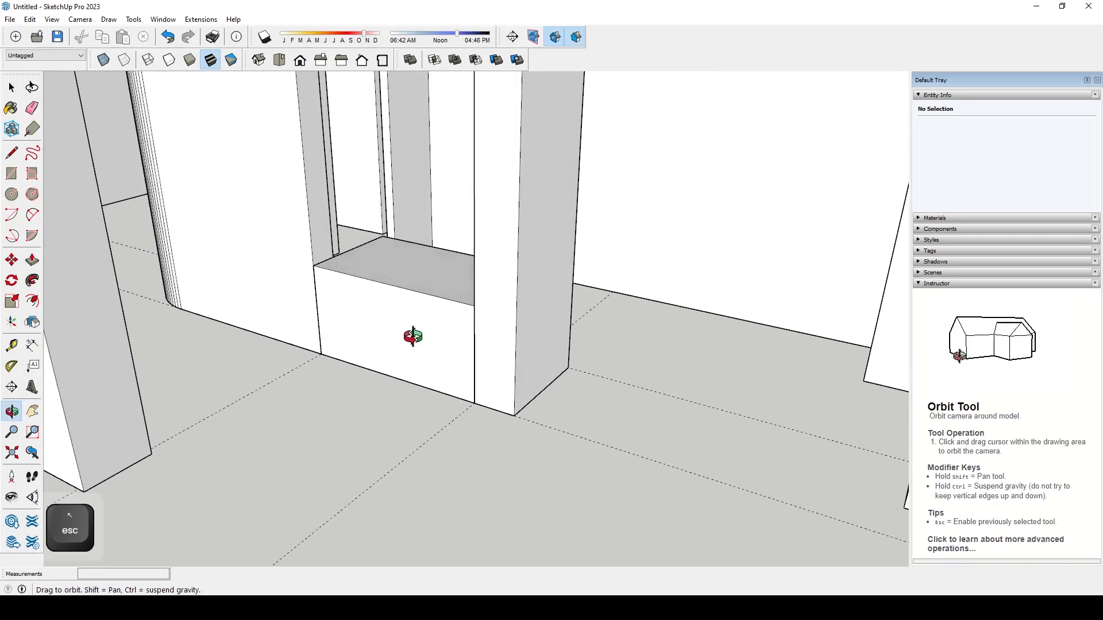
pyautogui.moveTo(574, 327); pyautogui.dragTo(556, 264, button='middle')
pyautogui.moveTo(562, 213); pyautogui.dragTo(500, 271, button='middle')
pyautogui.press('r')
pyautogui.click(433, 370)
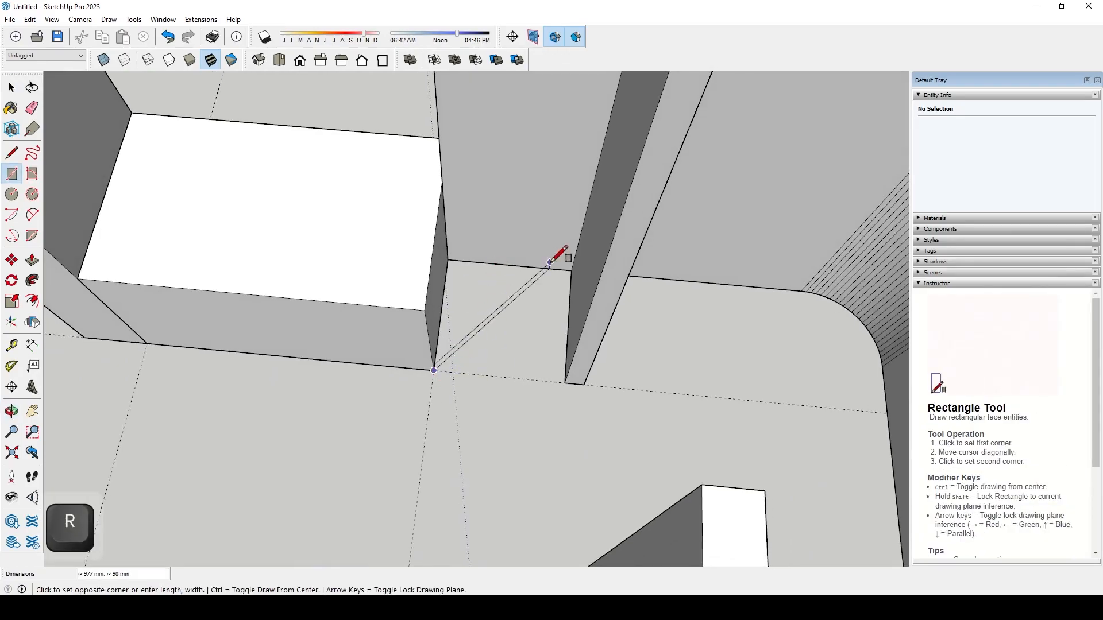
pyautogui.click(570, 270)
pyautogui.press('space')
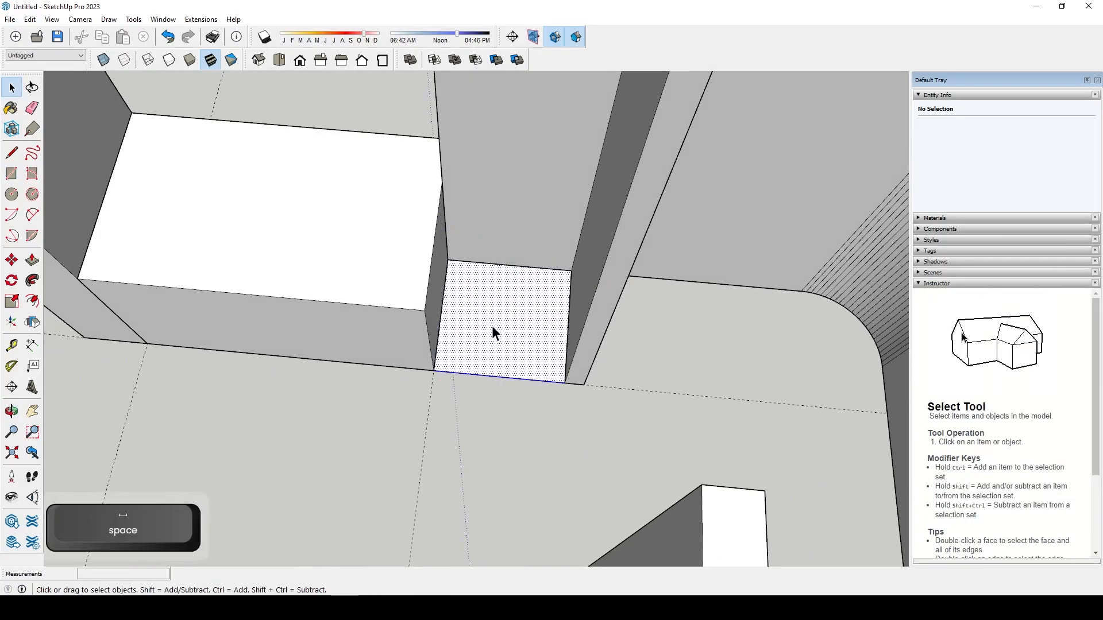
pyautogui.click(489, 320)
pyautogui.hotkey('ctrl', 'g')
# - Extrude the recess rectangle upward to the same height as the adjoining block, and leave the group
pyautogui.press('p')
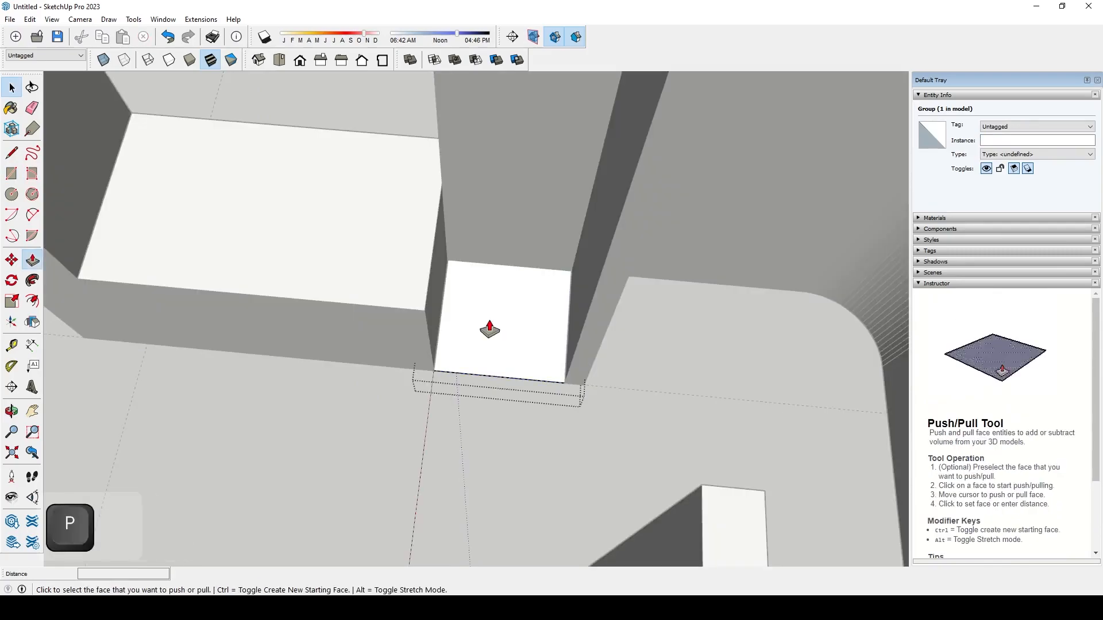
pyautogui.click(490, 321)
pyautogui.click(488, 325)
pyautogui.press('space')
pyautogui.press('Escape')
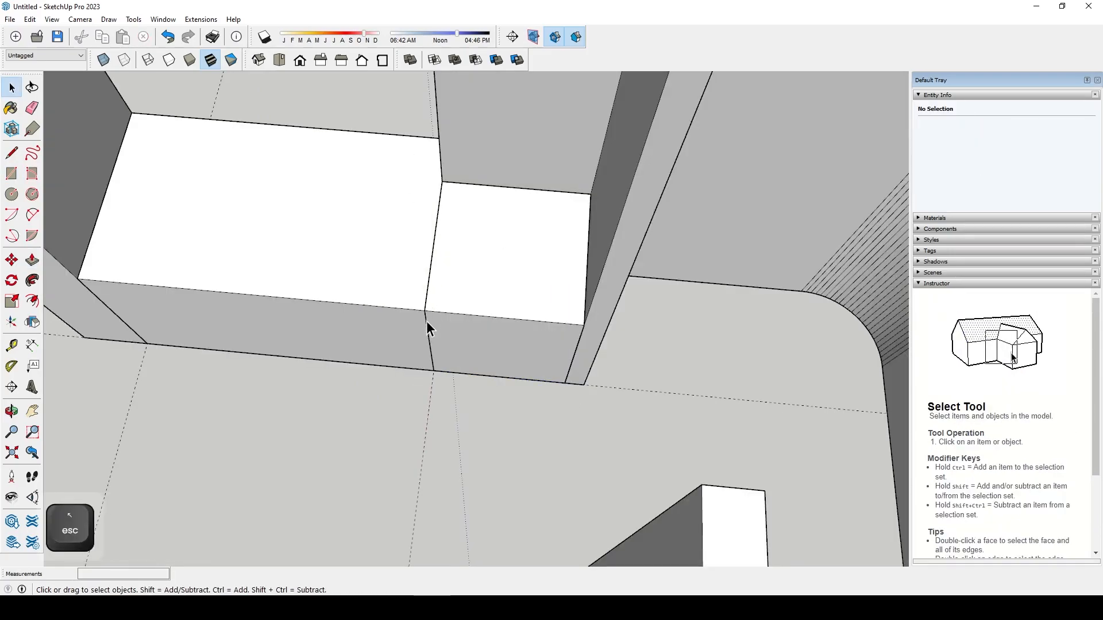
# - Delete the separate small block that fills the recess next to the main block
pyautogui.moveTo(454, 216); pyautogui.dragTo(440, 358, button='middle')
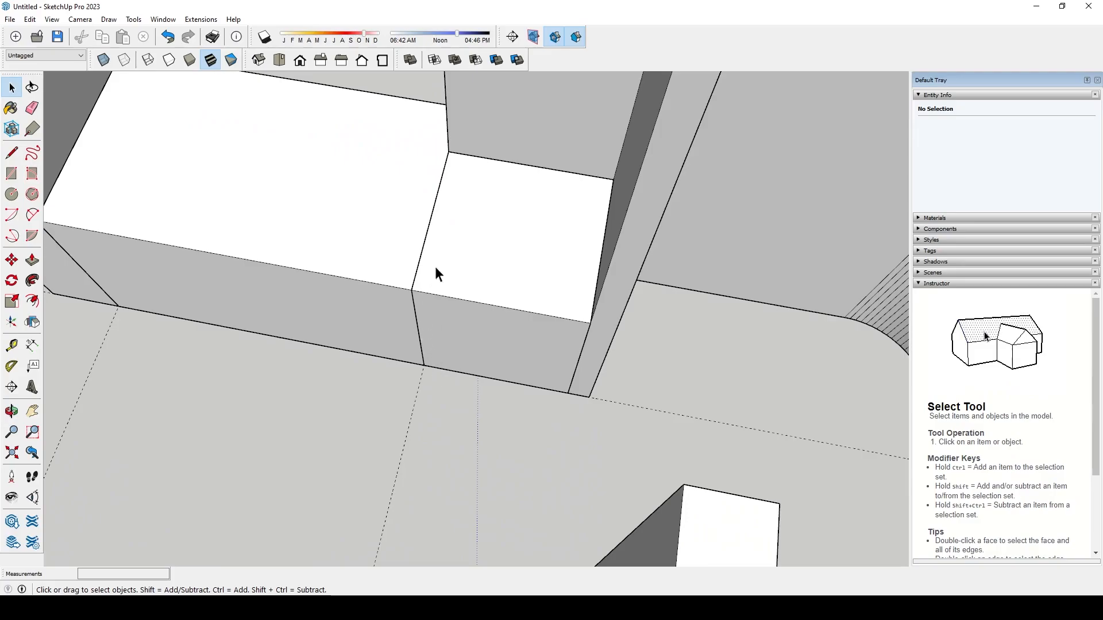
pyautogui.hotkey('ctrl', 'z')
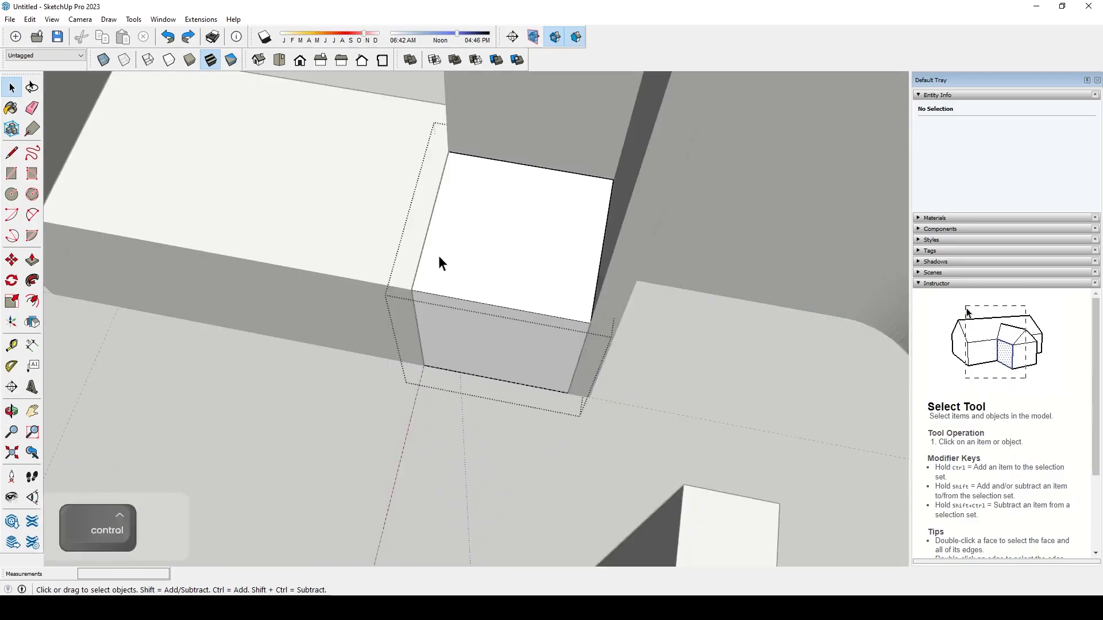
pyautogui.press('Escape')
pyautogui.click(442, 256)
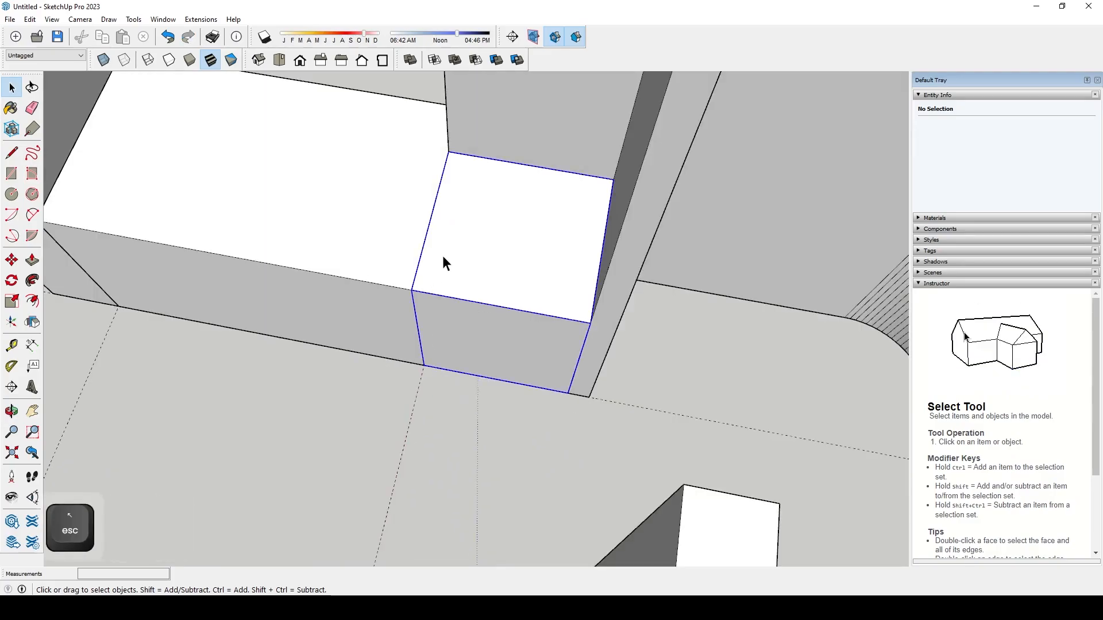
pyautogui.press('Delete')
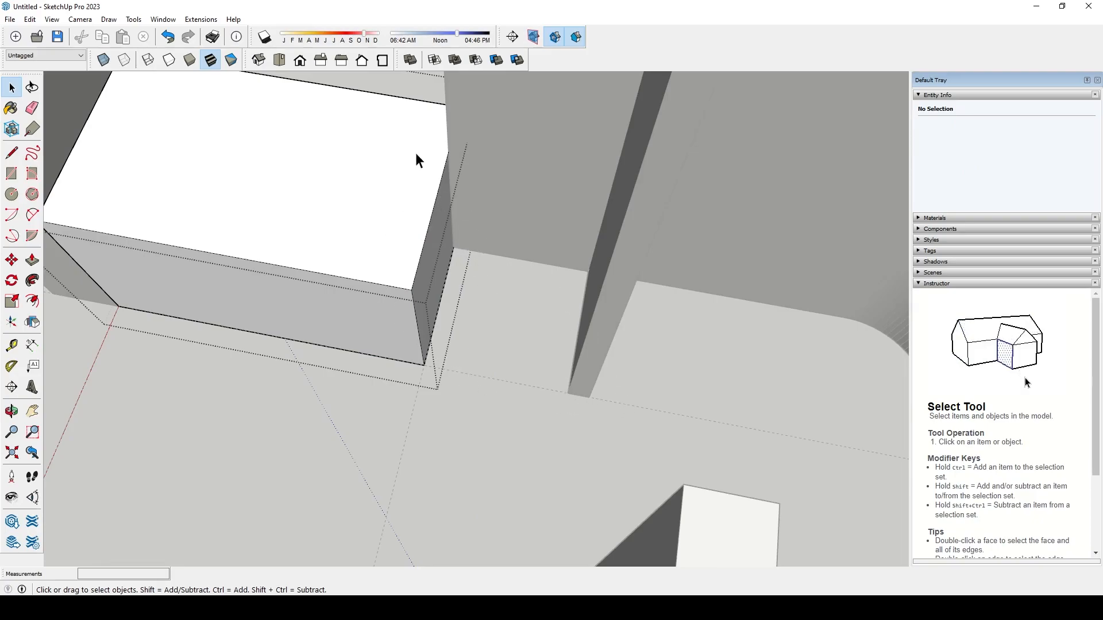
# - Examine the main block inside its group with the rest of the model alternately hidden and shown
pyautogui.scroll(-2, 615, 386)
pyautogui.moveTo(548, 320); pyautogui.dragTo(485, 197, button='middle')
pyautogui.scroll(2, 481, 307)
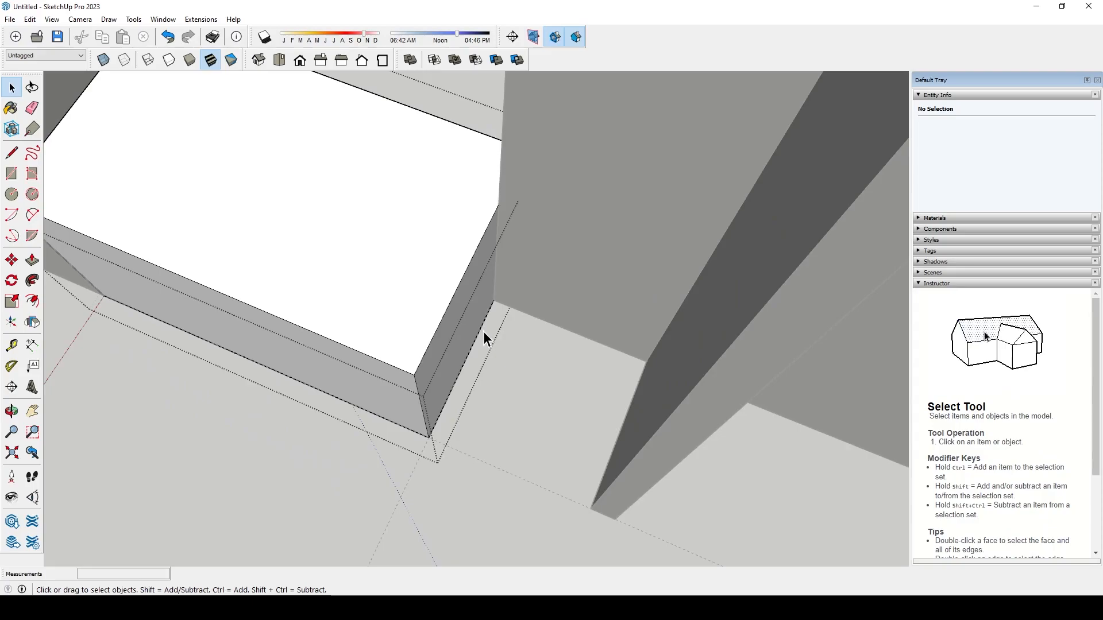
pyautogui.moveTo(484, 332); pyautogui.dragTo(450, 292, button='middle')
pyautogui.scroll(-5, 507, 401)
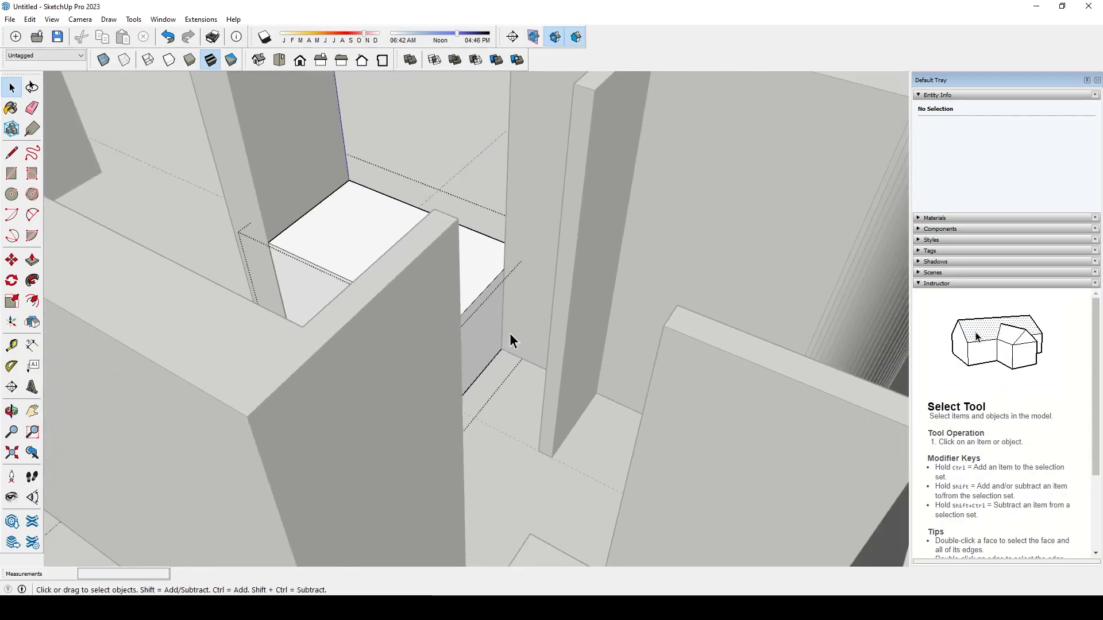
pyautogui.scroll(2, 405, 238)
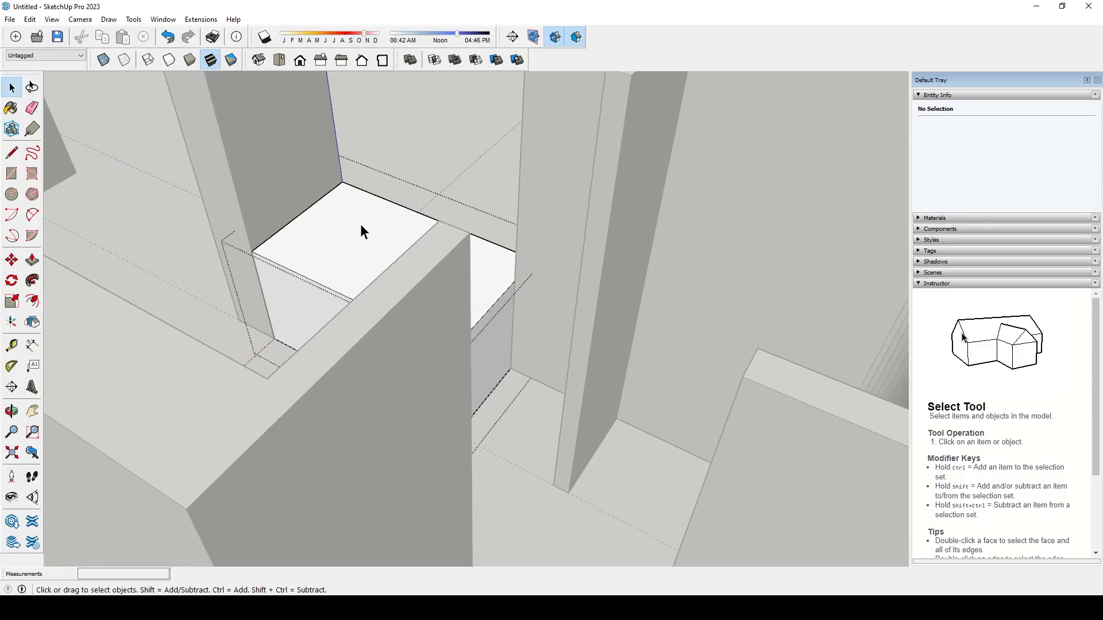
pyautogui.press(';')
pyautogui.press(';')
pyautogui.press(';')
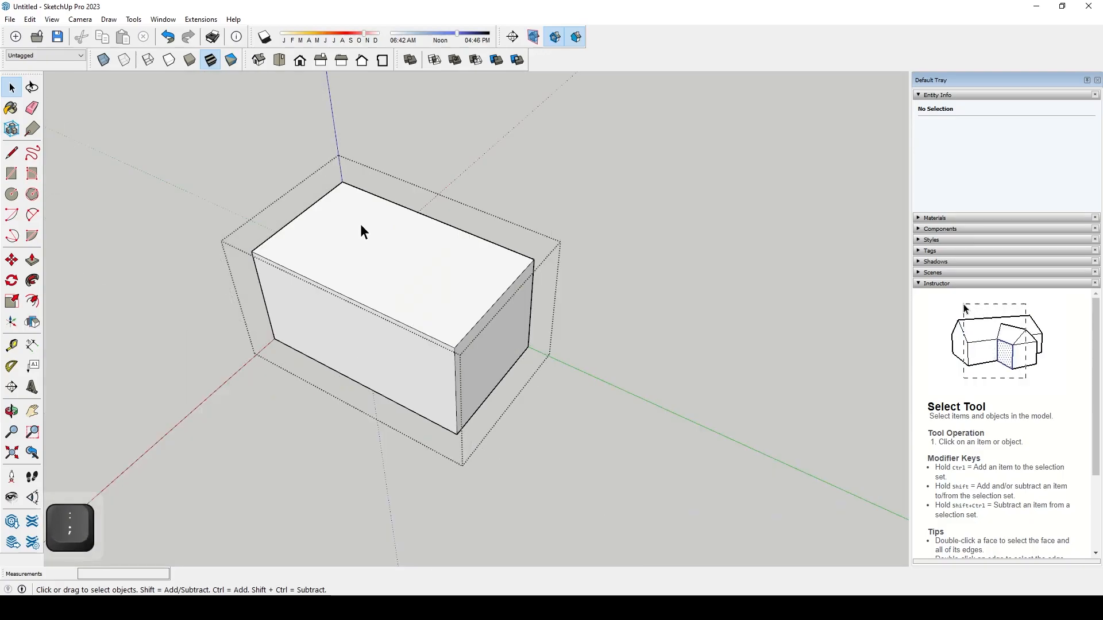
pyautogui.press(';')
pyautogui.press(';')
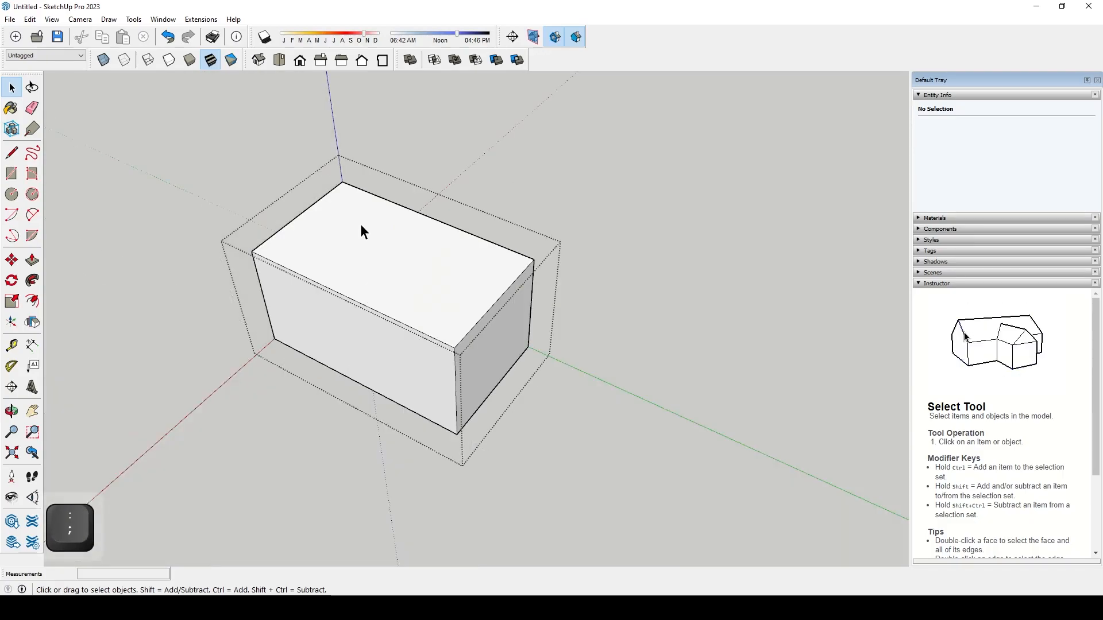
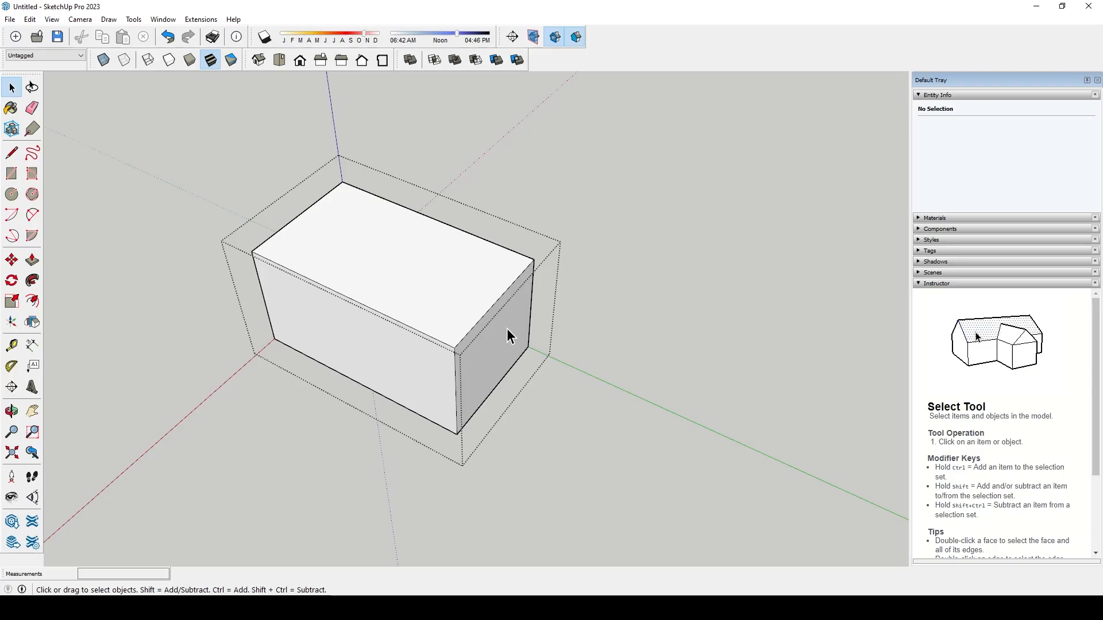
pyautogui.press(';')
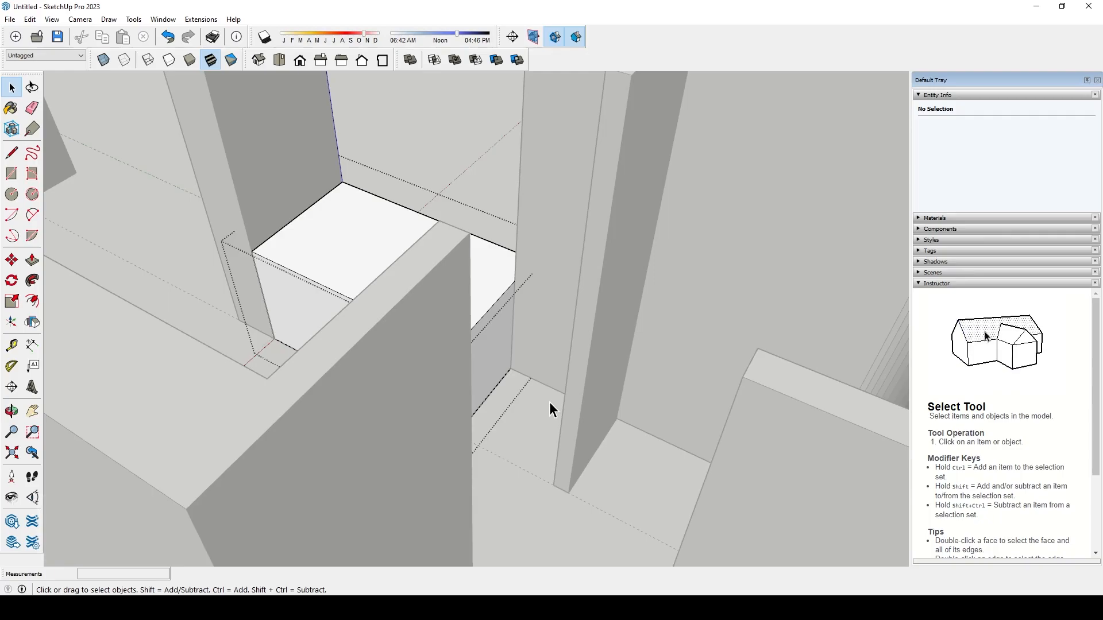
# - Place a vertical guide at the wall corner touching the block, hide the rest of the model, and split the block's end face along the guide
pyautogui.press('t')
pyautogui.click(510, 332)
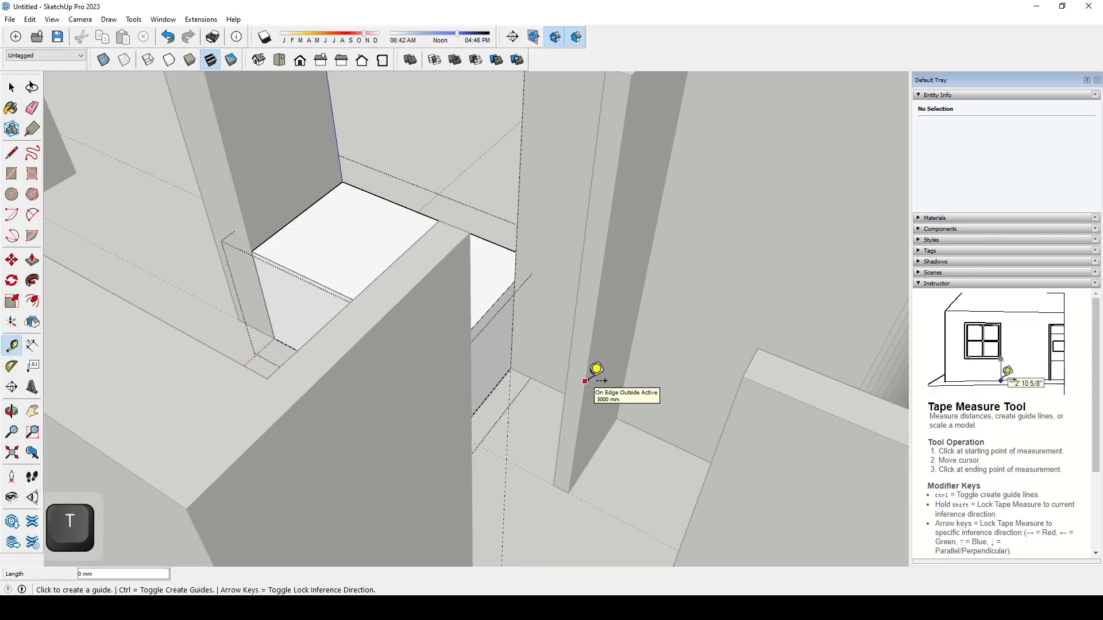
pyautogui.press(';')
pyautogui.moveTo(612, 340); pyautogui.dragTo(552, 386, button='middle')
pyautogui.moveTo(590, 425); pyautogui.dragTo(571, 350, button='middle')
pyautogui.press('l')
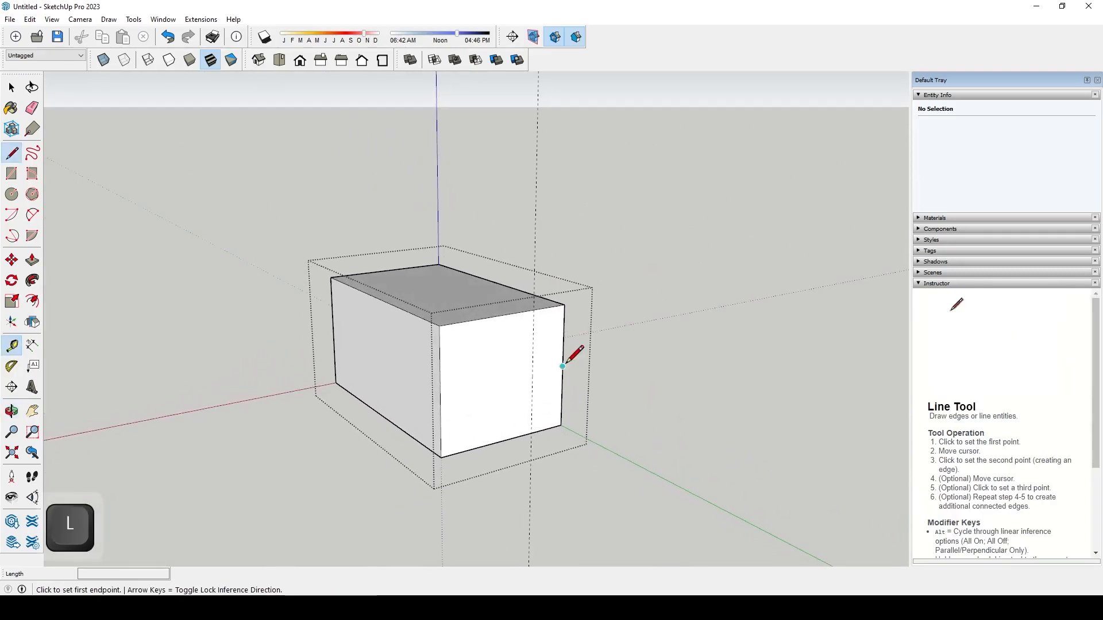
pyautogui.click(531, 434)
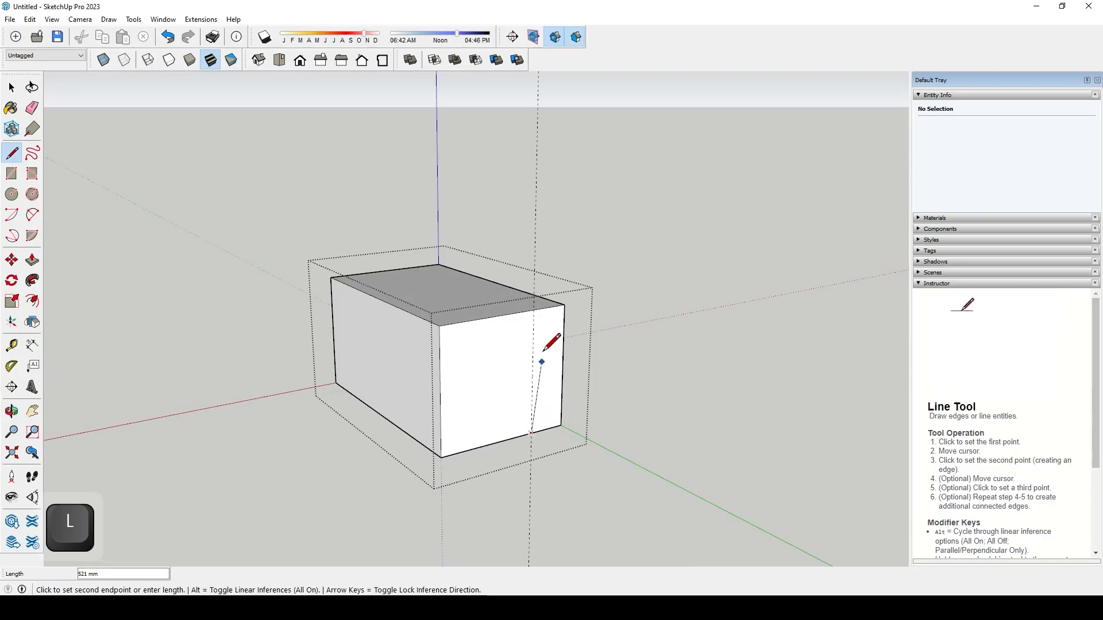
pyautogui.click(534, 309)
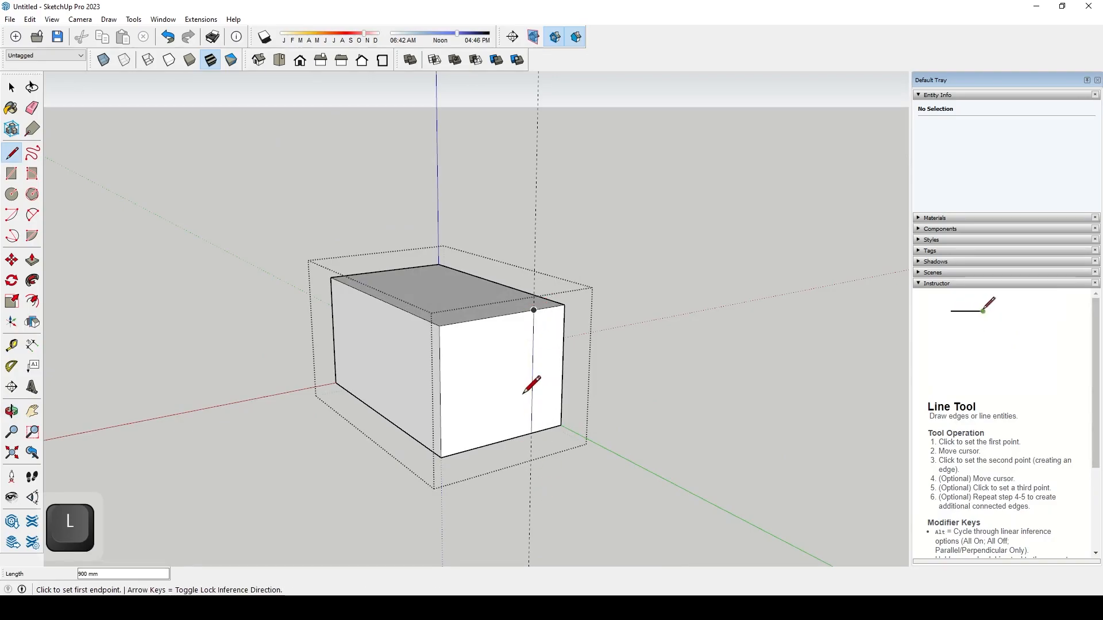
# - Push/pull the larger part of the block's end face about 777 mm to the short projecting wall, with the surrounding model shown, and leave the group
pyautogui.press('space')
pyautogui.press('p')
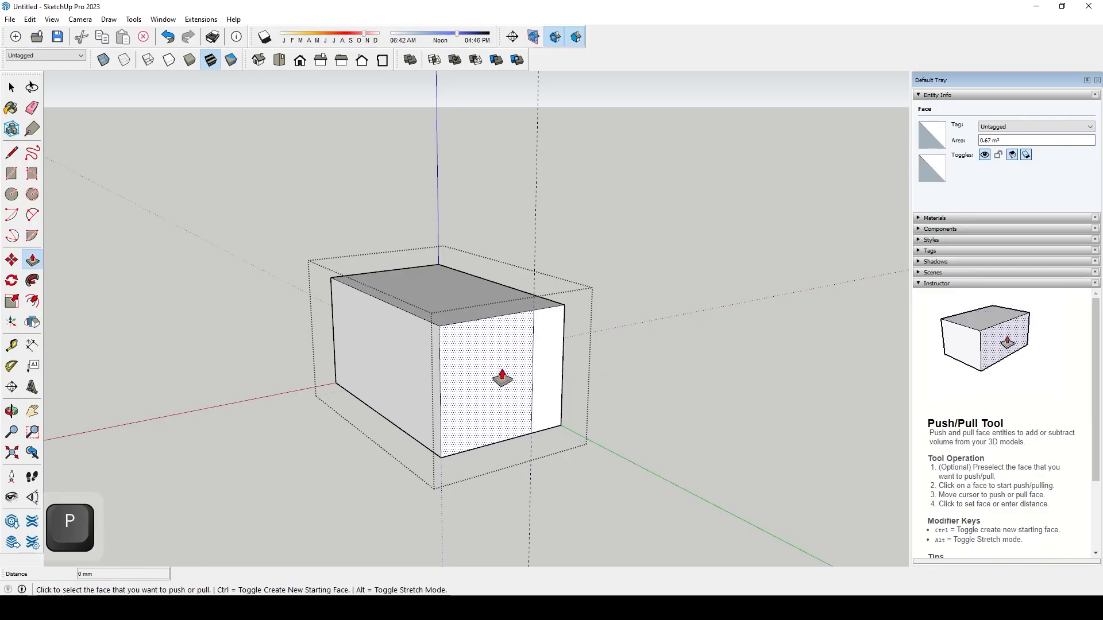
pyautogui.click(502, 378)
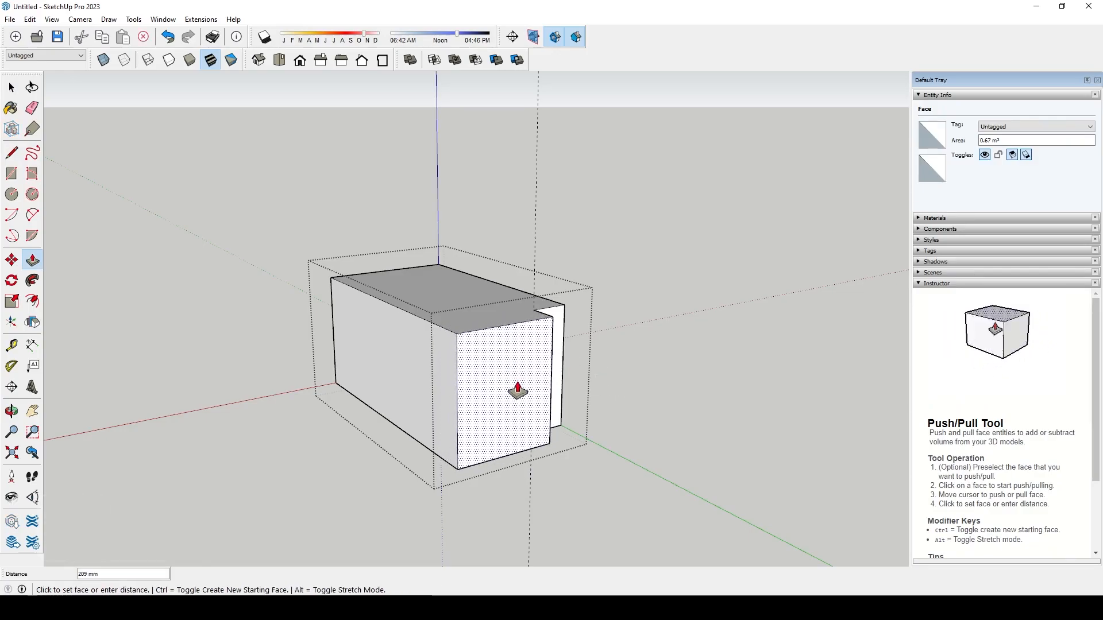
pyautogui.scroll(6, 518, 391)
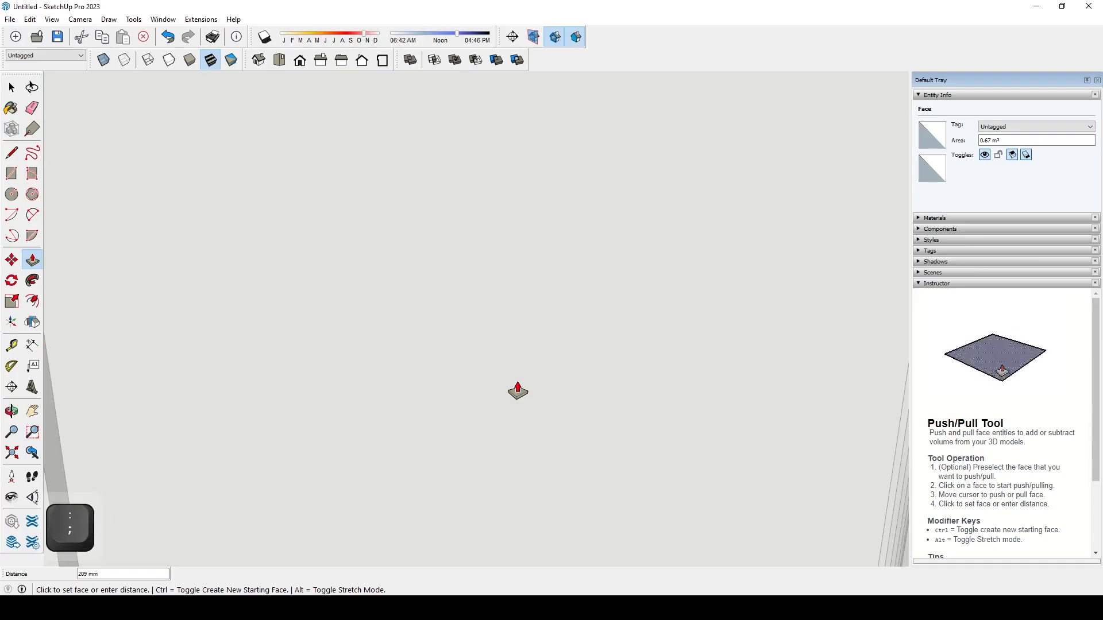
pyautogui.scroll(-5, 513, 391)
pyautogui.moveTo(460, 370); pyautogui.dragTo(621, 493, button='middle')
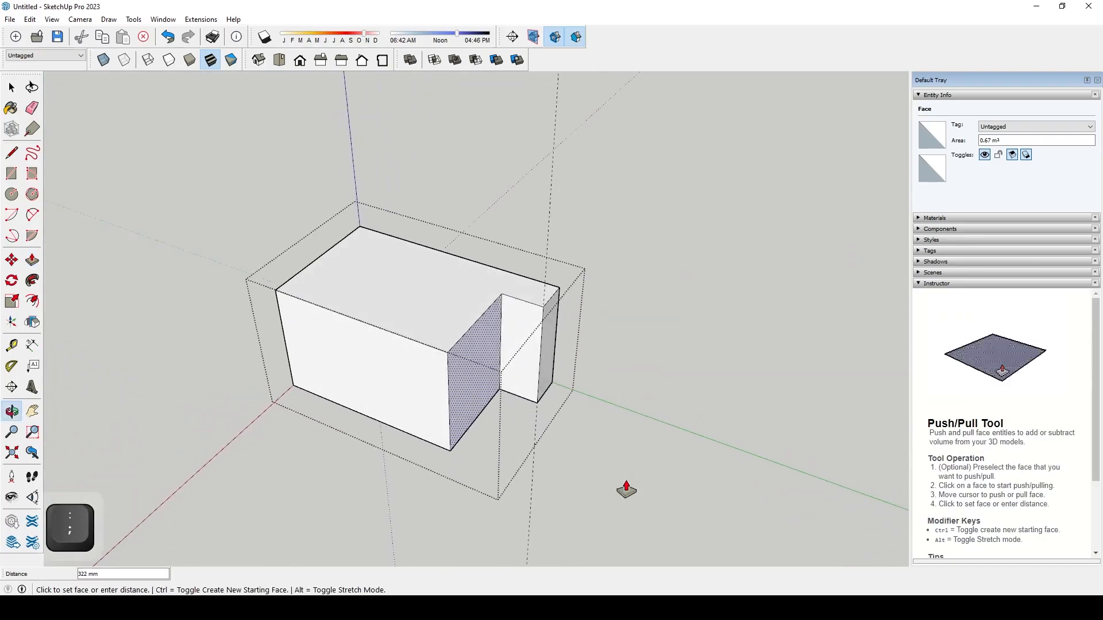
pyautogui.scroll(5, 625, 489)
pyautogui.scroll(-3, 580, 457)
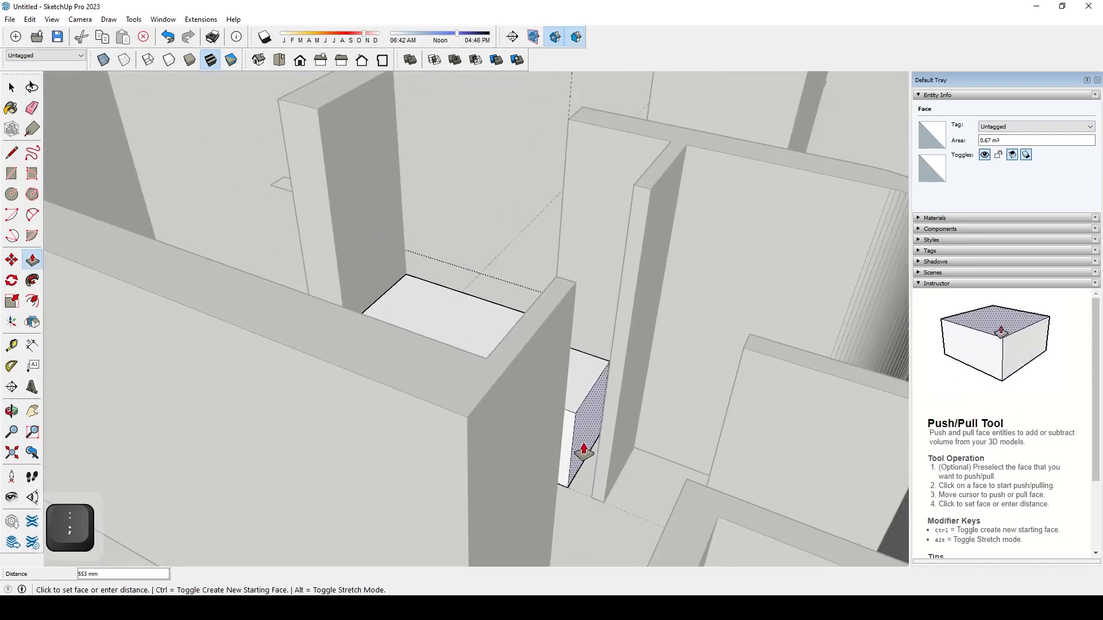
pyautogui.click(594, 506)
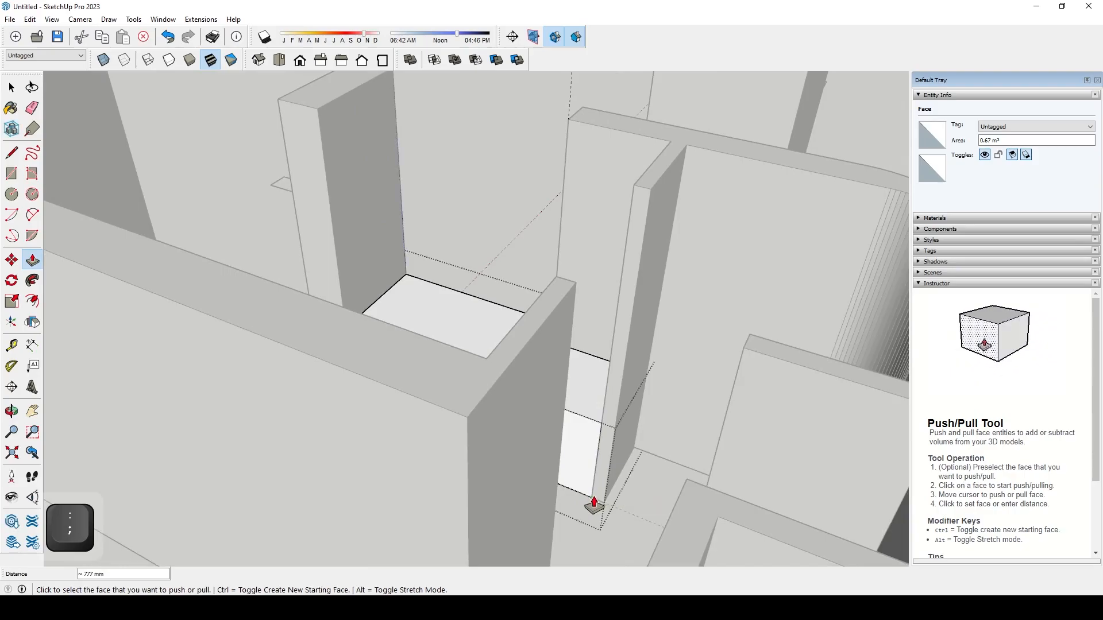
pyautogui.press('space')
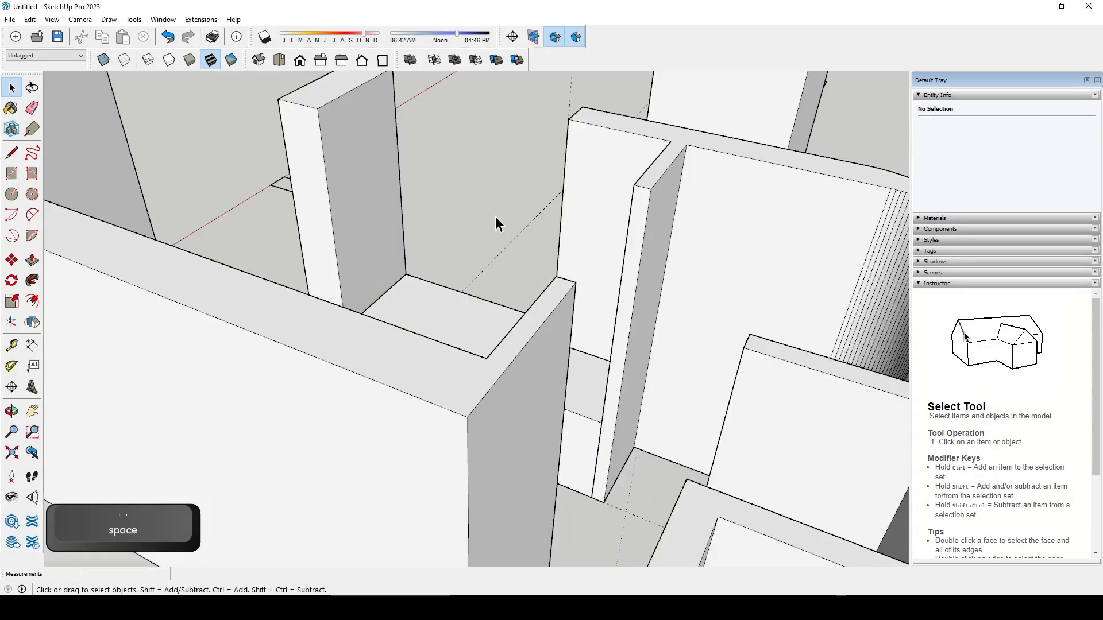
# - Select the L-shaped block group and examine from several angles how it fits between the column and the walls
pyautogui.moveTo(495, 216); pyautogui.dragTo(508, 365, button='middle')
pyautogui.click(492, 467)
pyautogui.moveTo(492, 467); pyautogui.dragTo(710, 368, button='middle')
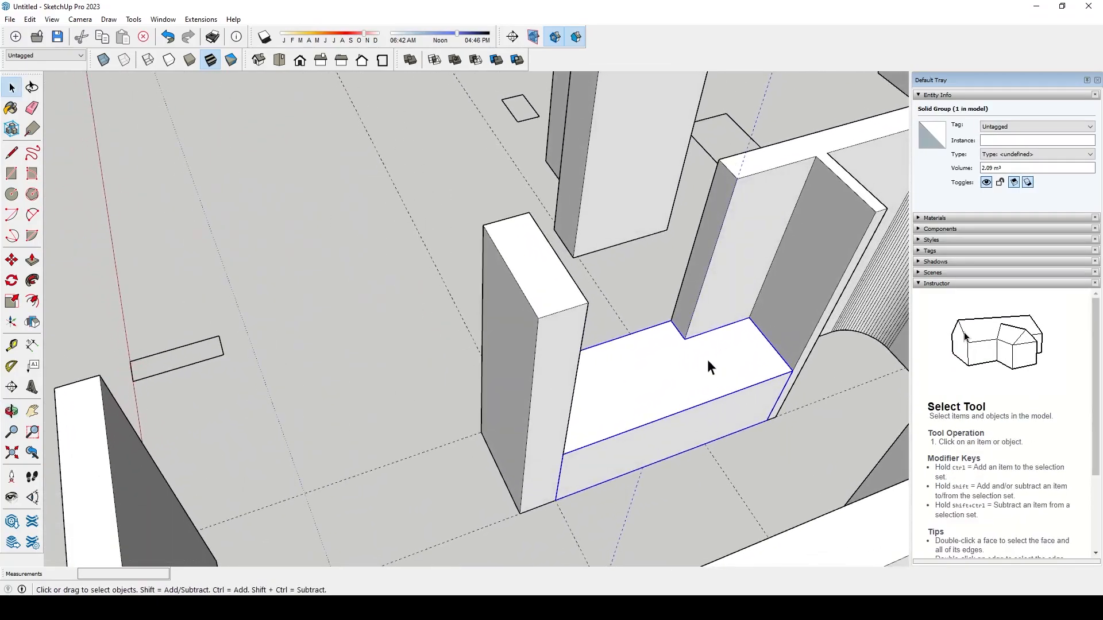
pyautogui.moveTo(713, 424); pyautogui.dragTo(598, 370, button='middle')
pyautogui.scroll(3, 603, 359)
pyautogui.moveTo(574, 490); pyautogui.dragTo(802, 253, button='middle')
pyautogui.scroll(4, 783, 337)
pyautogui.scroll(-3, 764, 353)
pyautogui.moveTo(670, 344); pyautogui.dragTo(697, 370, button='middle')
pyautogui.scroll(3, 692, 402)
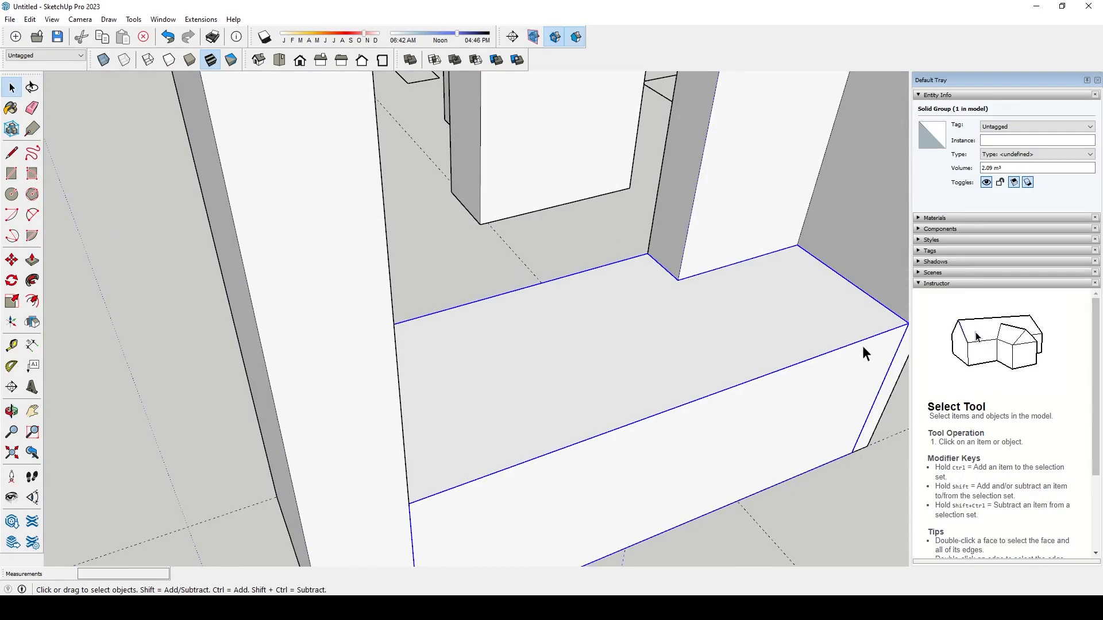
# - Open the L-shaped block's group for editing with the rest of the model hidden, showing its long front face
pyautogui.moveTo(795, 439); pyautogui.dragTo(834, 405, button='middle')
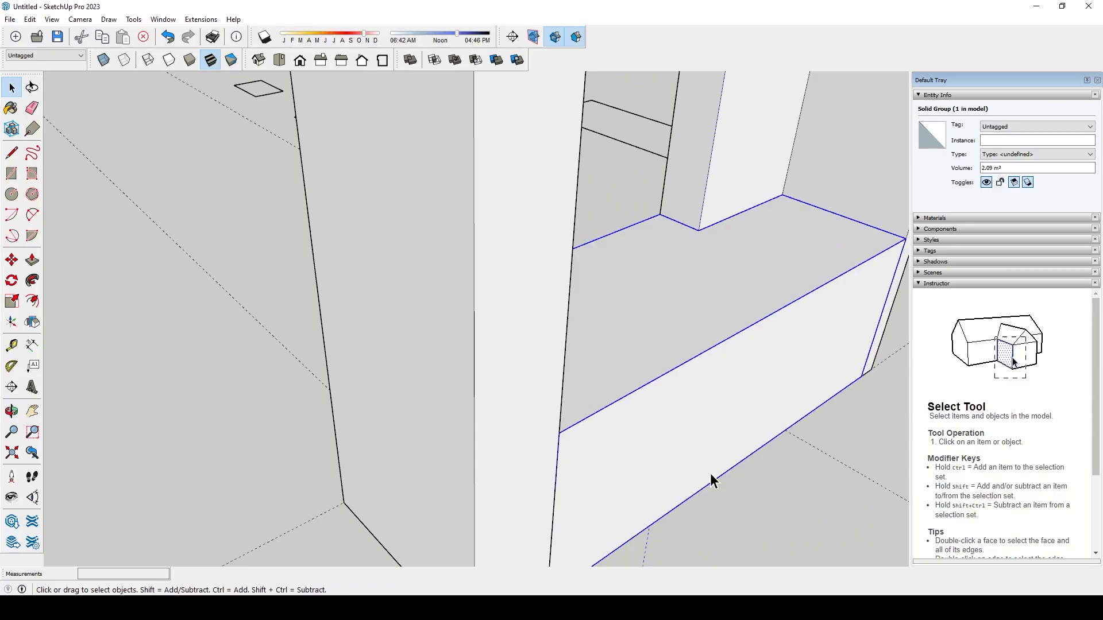
pyautogui.moveTo(755, 396); pyautogui.dragTo(719, 408, button='middle')
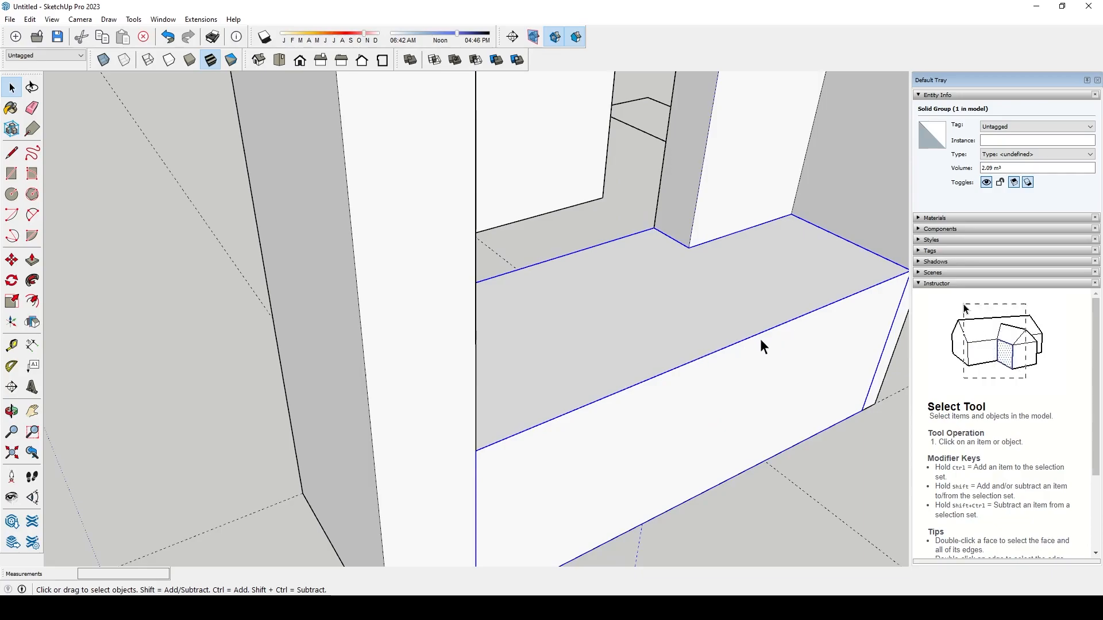
pyautogui.doubleClick(692, 414)
pyautogui.moveTo(691, 415); pyautogui.dragTo(678, 405, button='middle')
pyautogui.scroll(-5, 683, 426)
pyautogui.press('space')
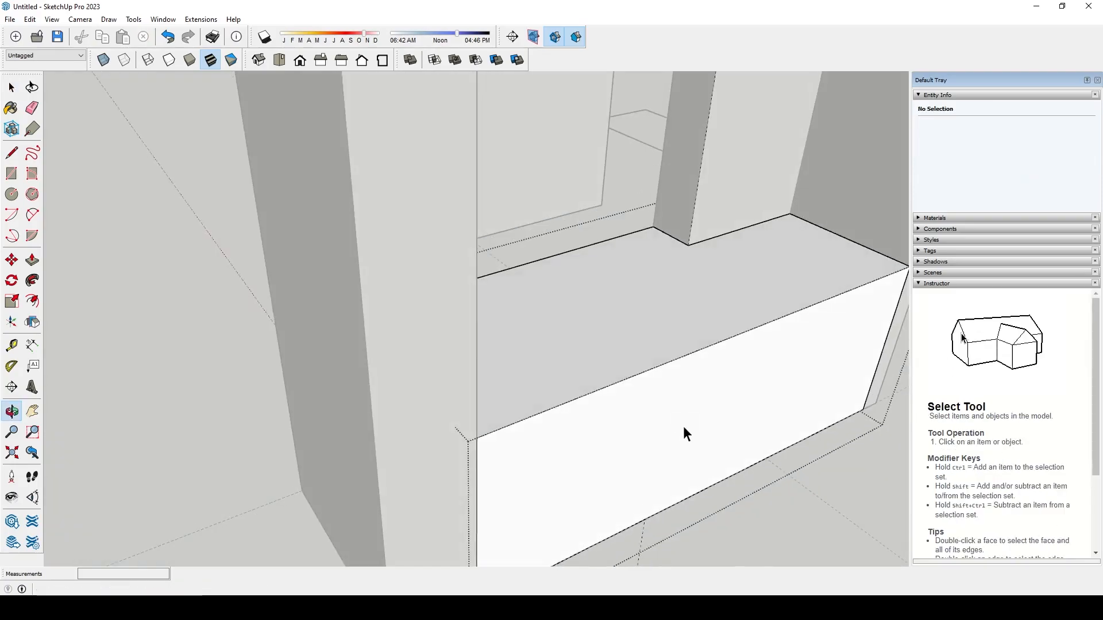
pyautogui.press('o')
pyautogui.moveTo(684, 370); pyautogui.dragTo(729, 328)
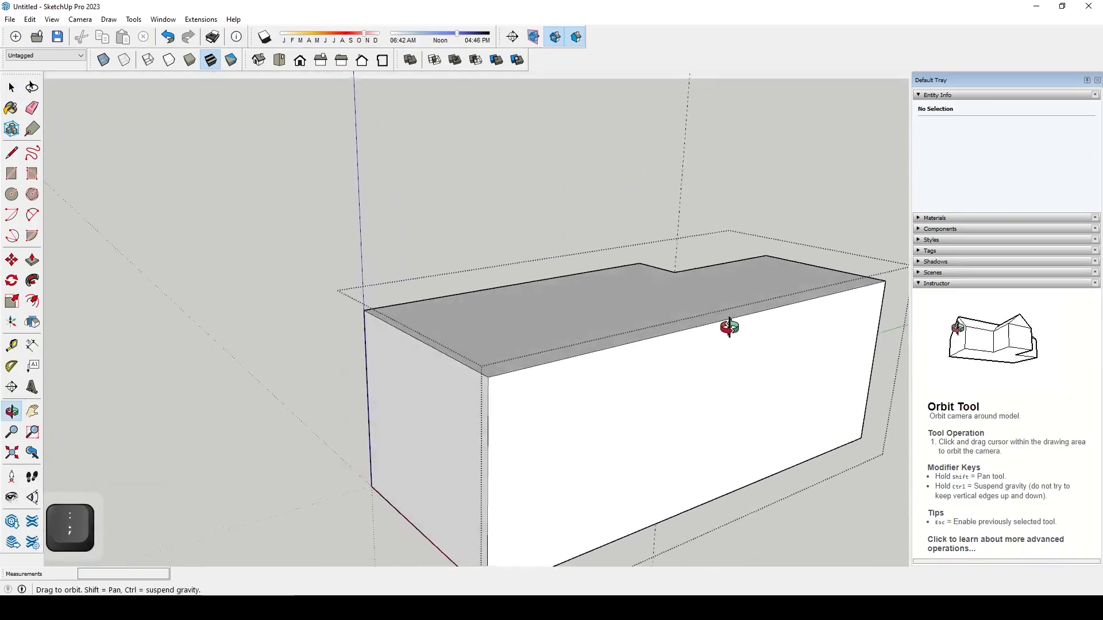
pyautogui.press('space')
pyautogui.scroll(-5, 529, 324)
pyautogui.scroll(5, 718, 350)
pyautogui.moveTo(718, 349); pyautogui.dragTo(730, 315, button='middle')
pyautogui.scroll(-5, 746, 327)
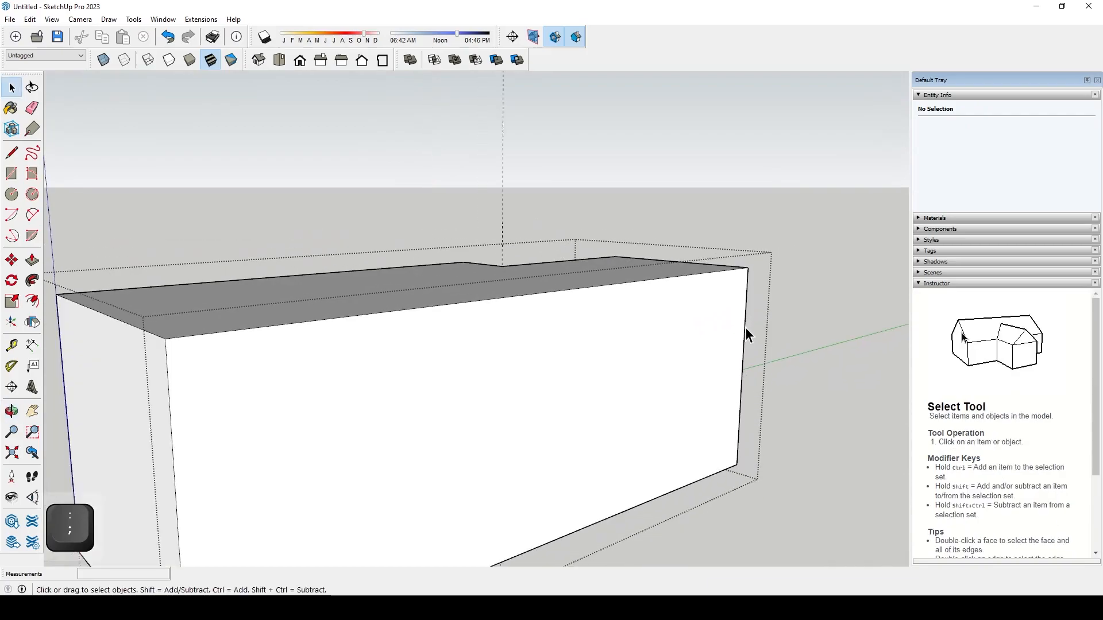
pyautogui.scroll(2, 740, 328)
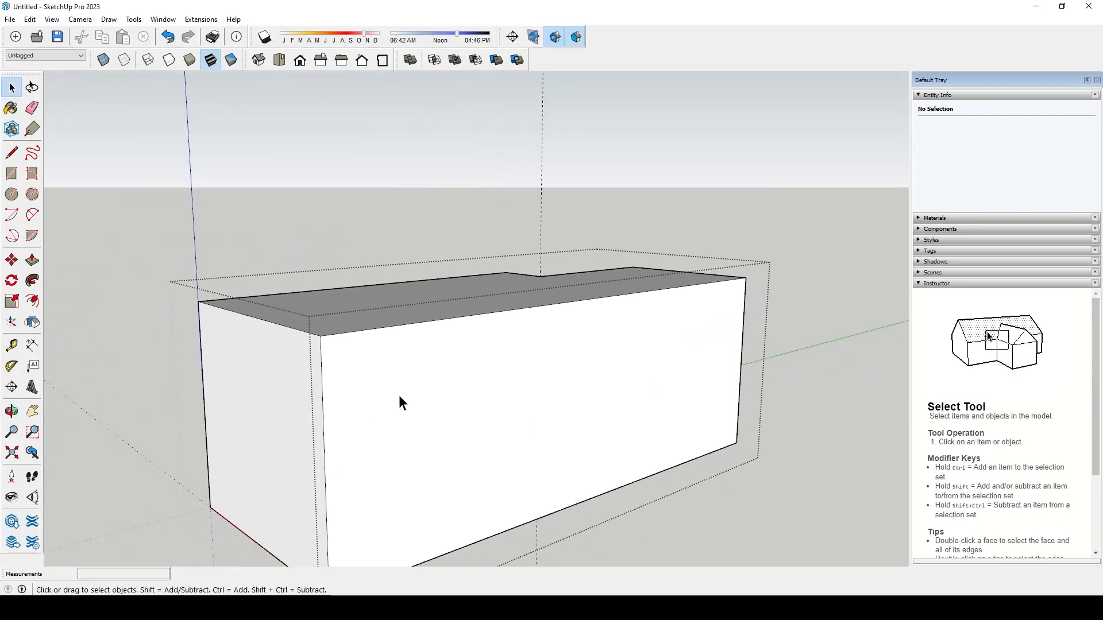
# - Place a guide 40 mm below the top edge of the long front face and another 10 mm below that guide
pyautogui.press('t')
pyautogui.click(466, 316)
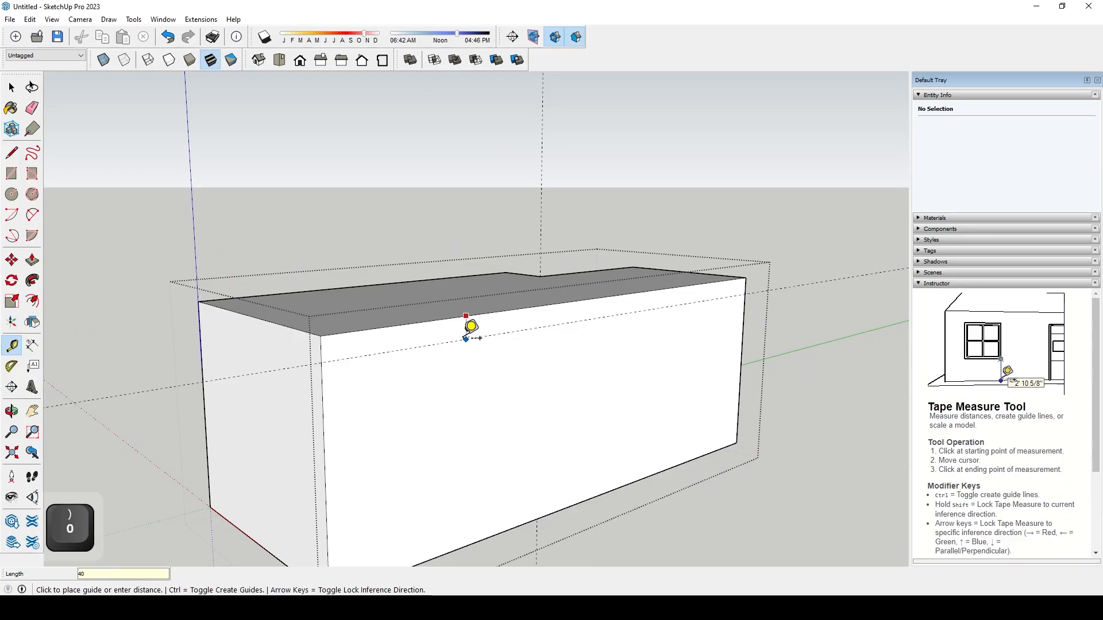
pyautogui.press('Return')
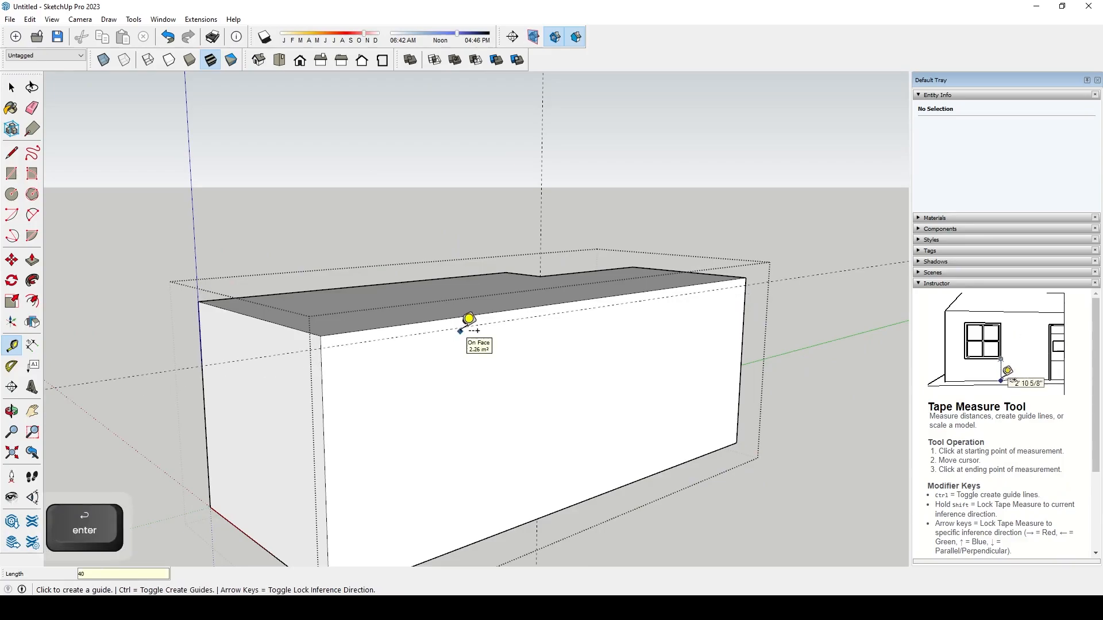
pyautogui.click(460, 327)
pyautogui.write('10')
pyautogui.press('Return')
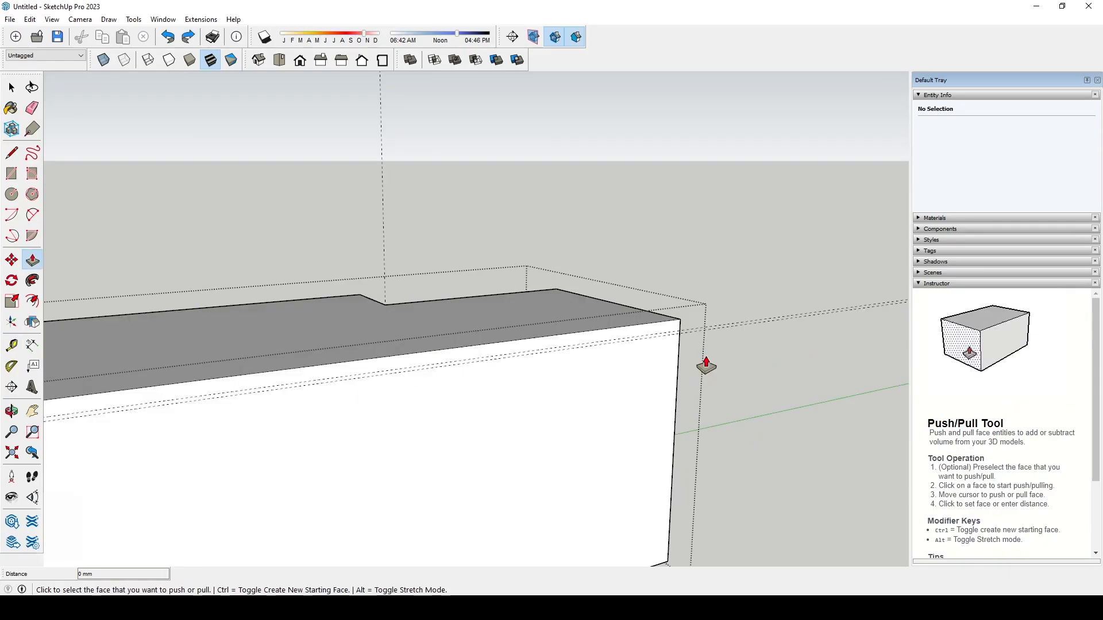
# - Undo the last edit and draw a 10 mm high rectangle between the two guides across the block's full front face
pyautogui.scroll(-2, 825, 372)
pyautogui.hotkey('ctrl', 'z')
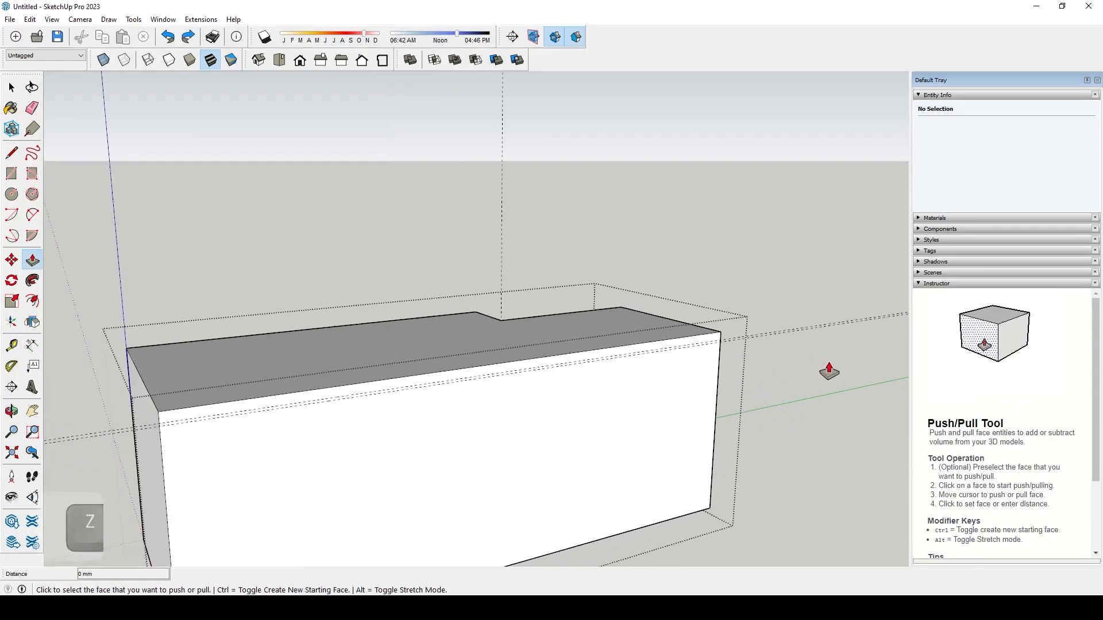
pyautogui.press('r')
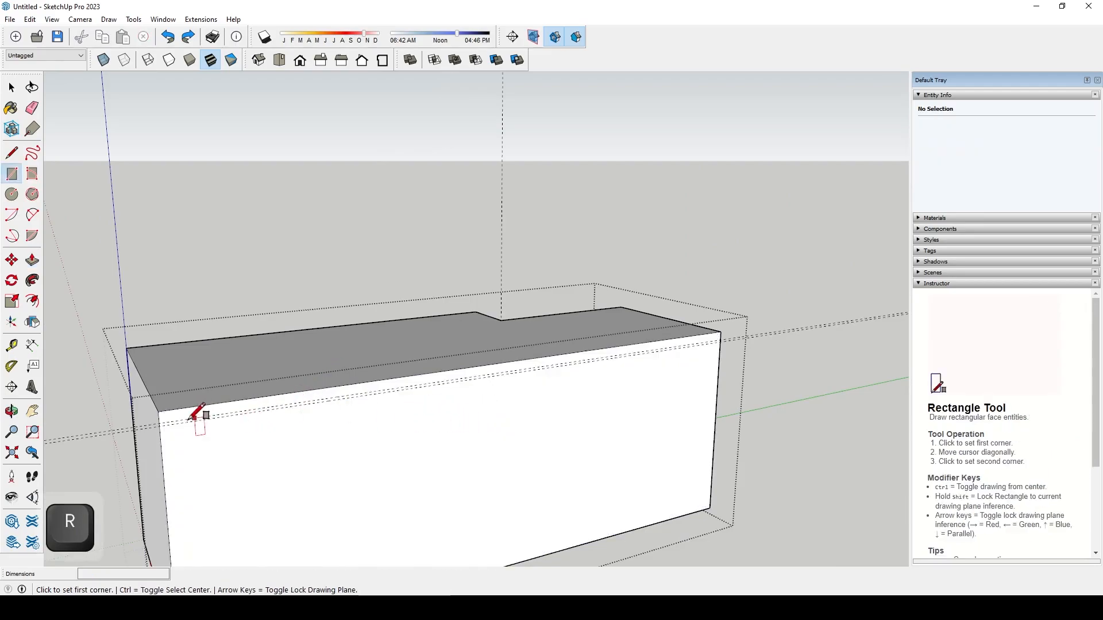
pyautogui.click(160, 427)
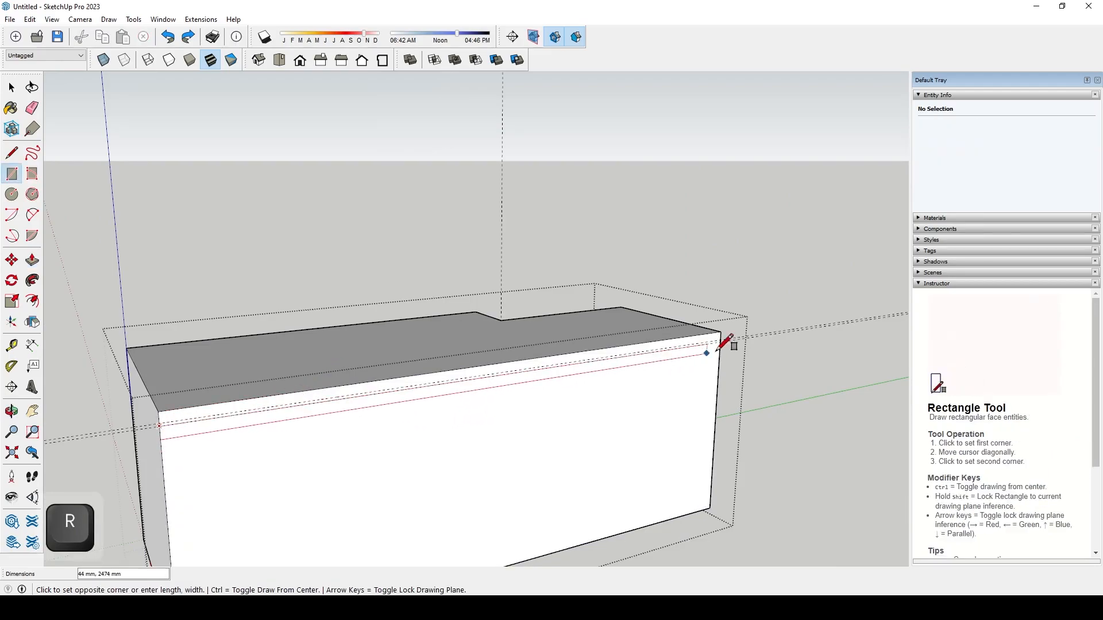
pyautogui.scroll(3, 718, 333)
pyautogui.click(717, 325)
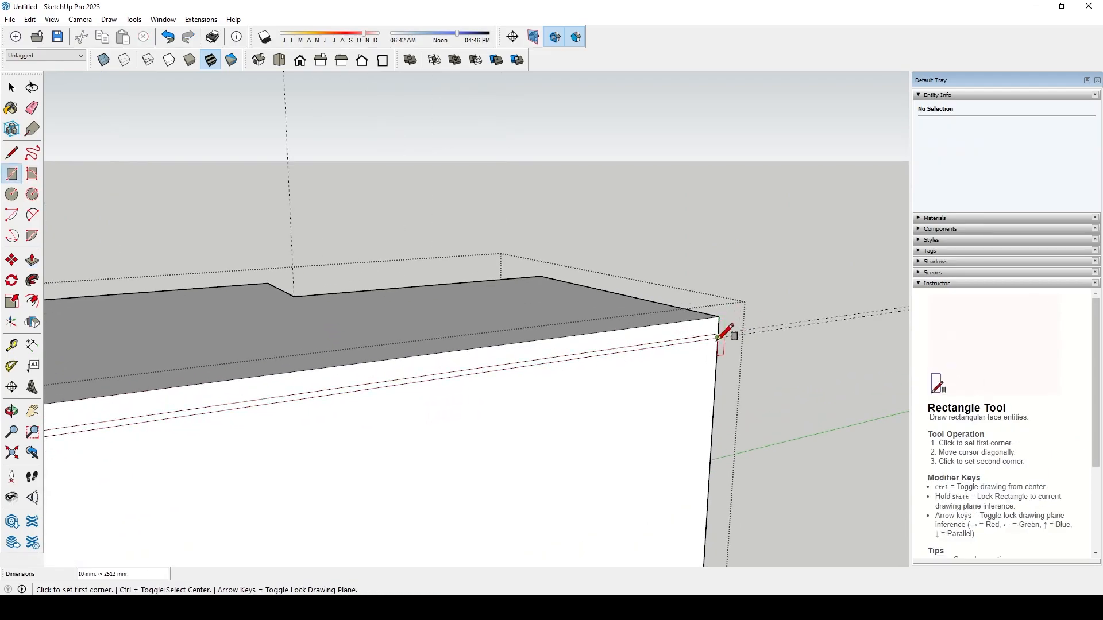
# - Push the strip below the countertop edge 20 mm inward to form a narrow groove
pyautogui.press('p')
pyautogui.click(698, 351)
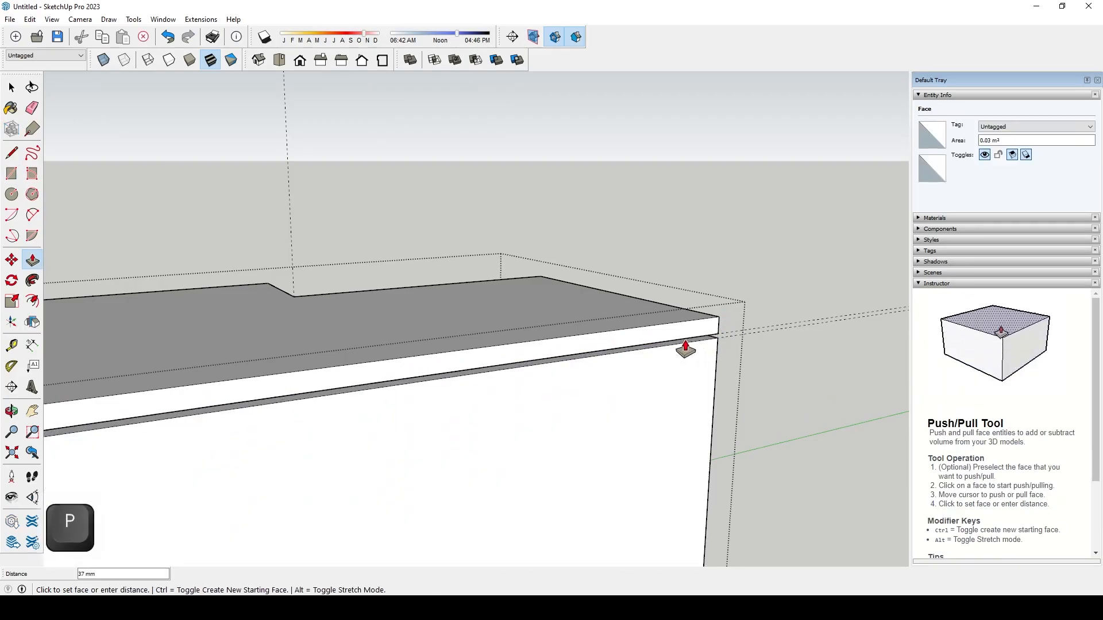
pyautogui.write('20')
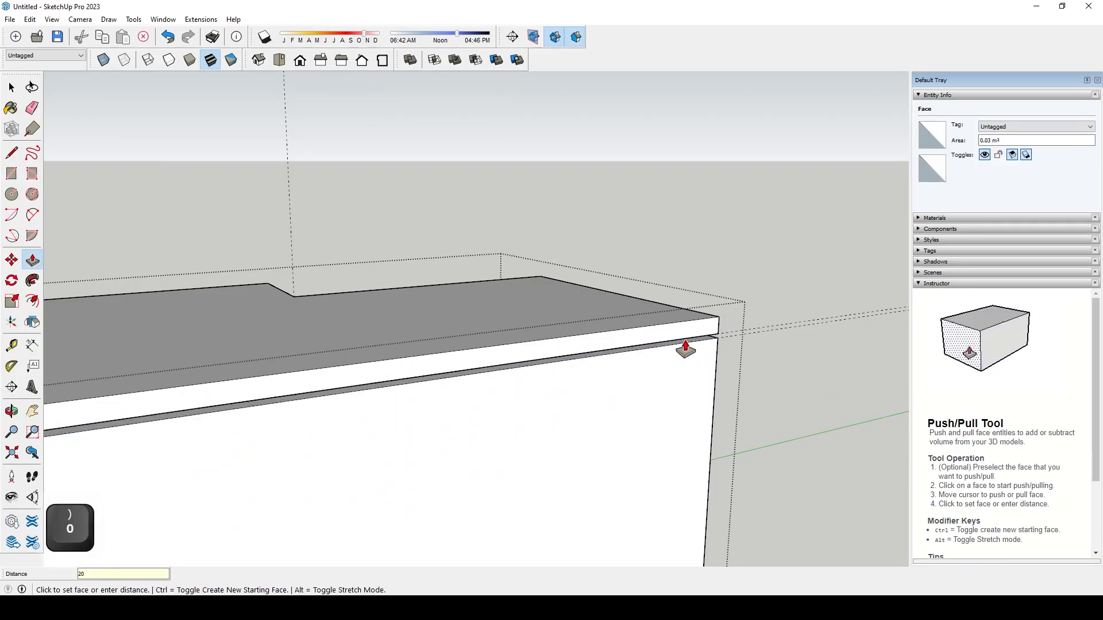
pyautogui.press('Return')
pyautogui.scroll(-5, 687, 346)
pyautogui.moveTo(563, 377); pyautogui.dragTo(540, 332, button='middle')
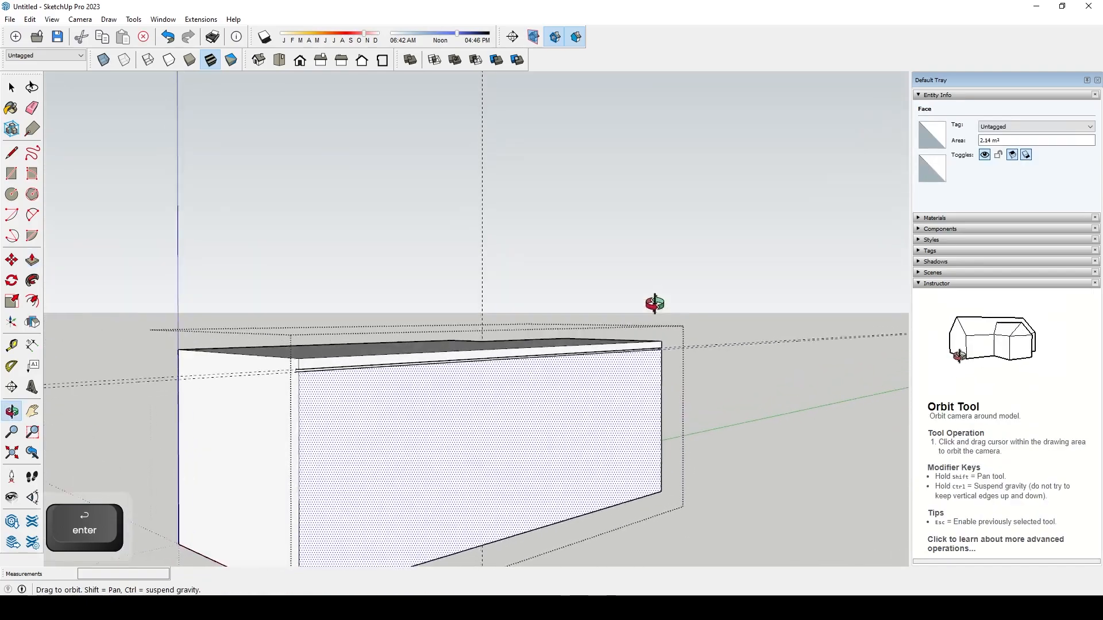
pyautogui.moveTo(564, 460); pyautogui.dragTo(497, 478, button='middle')
pyautogui.scroll(-3, 491, 478)
pyautogui.scroll(2, 488, 478)
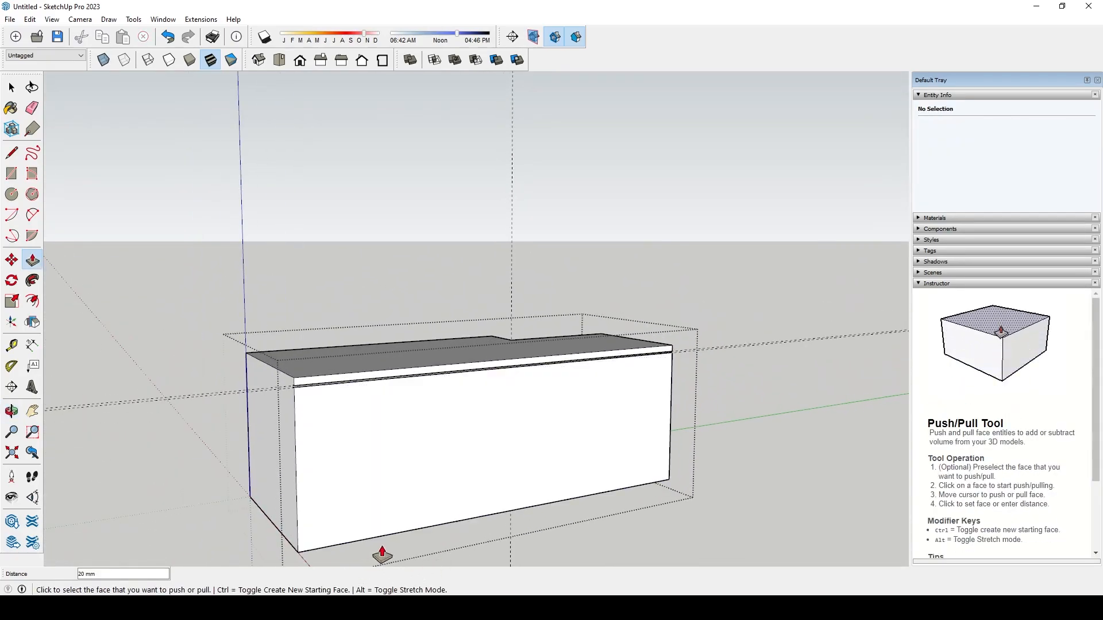
# - Place a guide 100 mm above the front face's bottom edge and draw a line along it across the whole face
pyautogui.press('t')
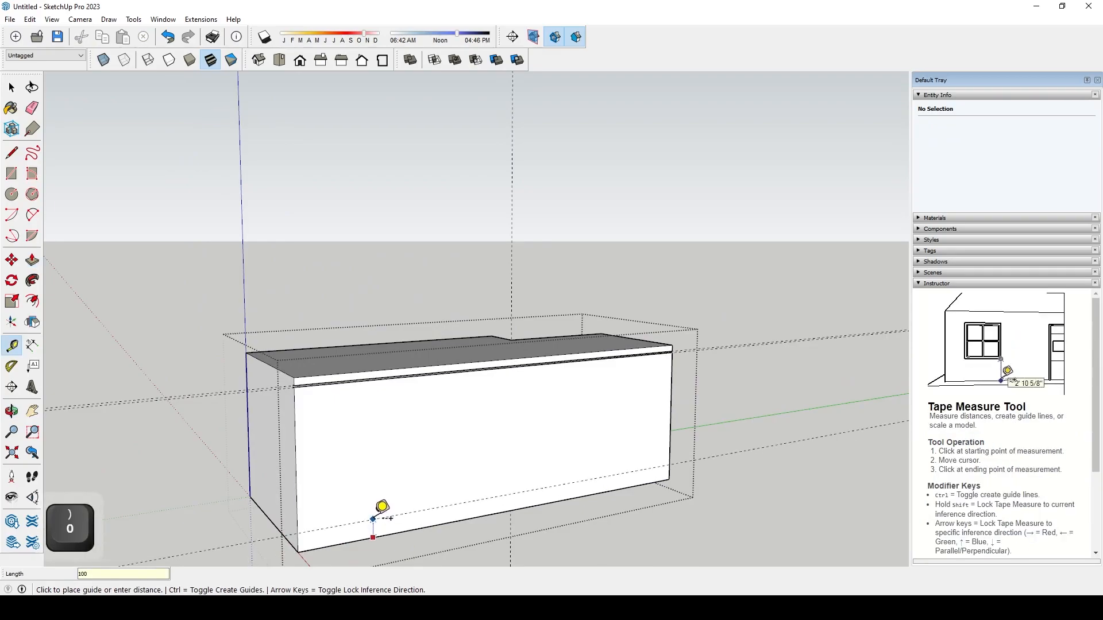
pyautogui.press('Return')
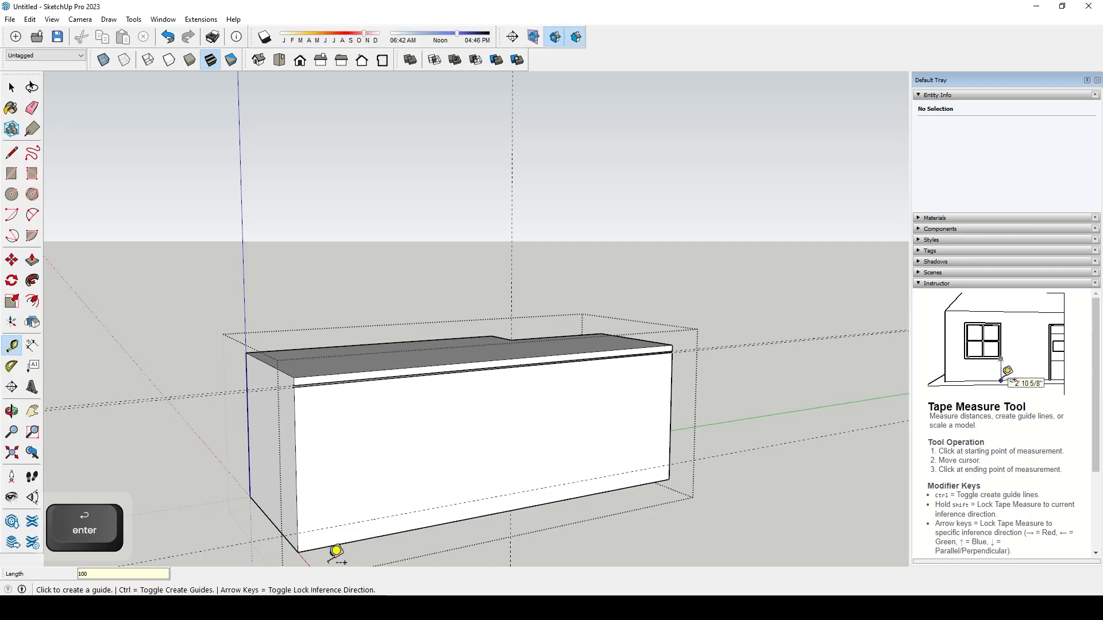
pyautogui.press('l')
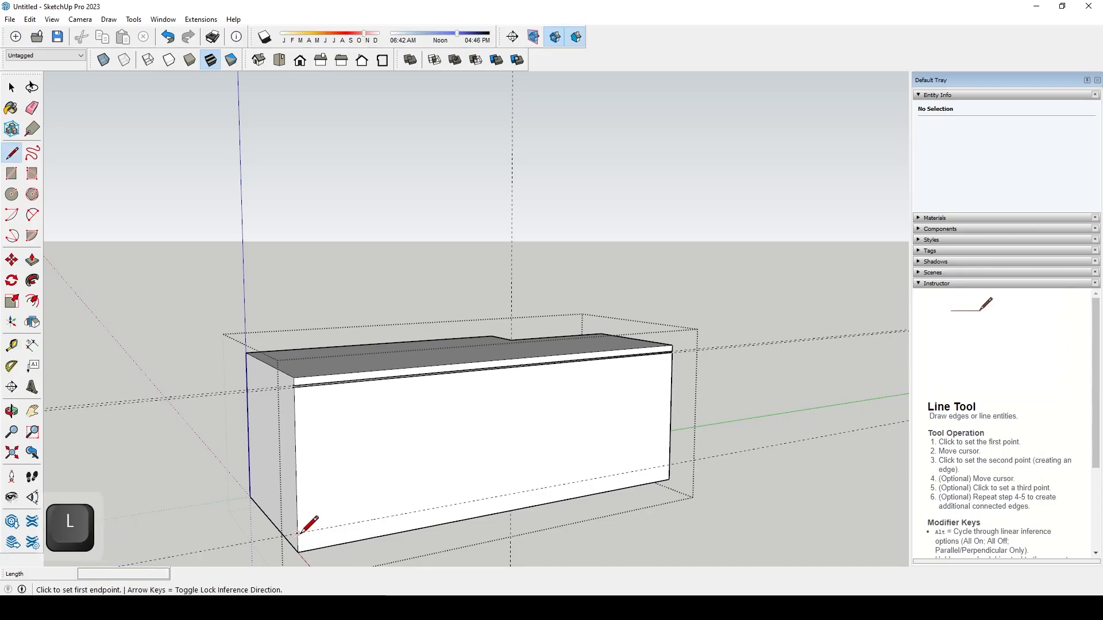
pyautogui.click(297, 534)
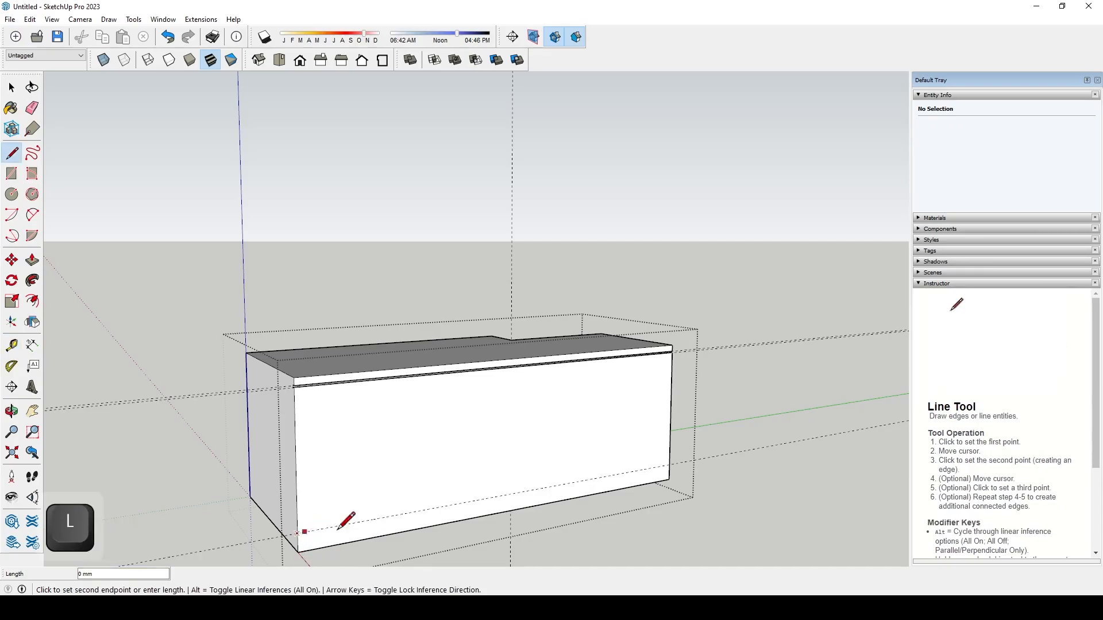
pyautogui.click(670, 464)
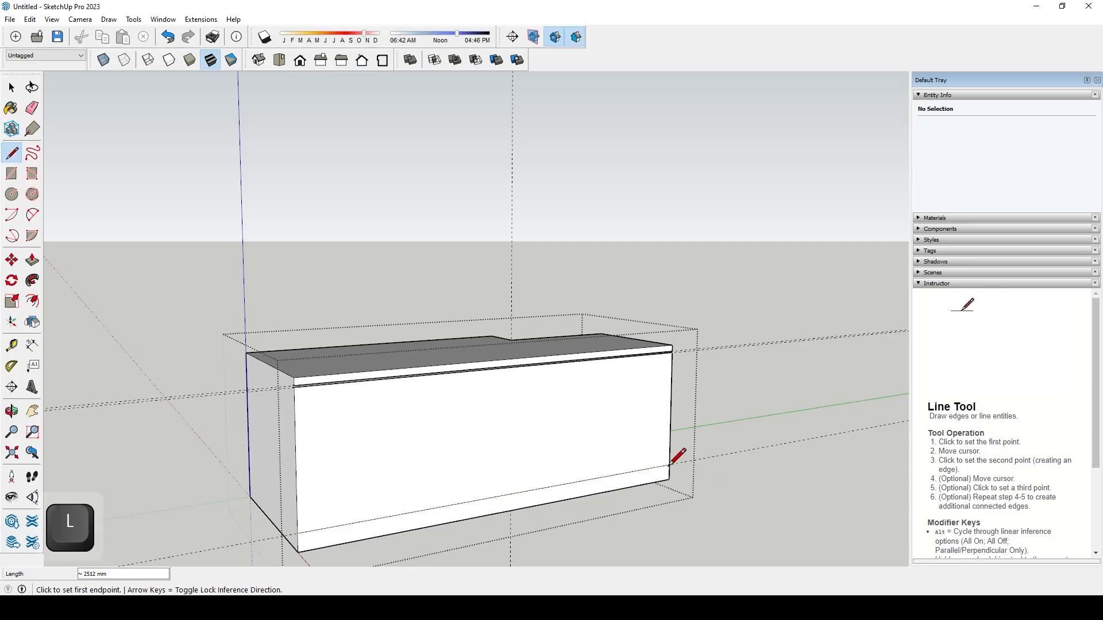
# - Push the 100 mm bottom strip of the front face 20 mm inward as a toe kick
pyautogui.press('p')
pyautogui.click(548, 505)
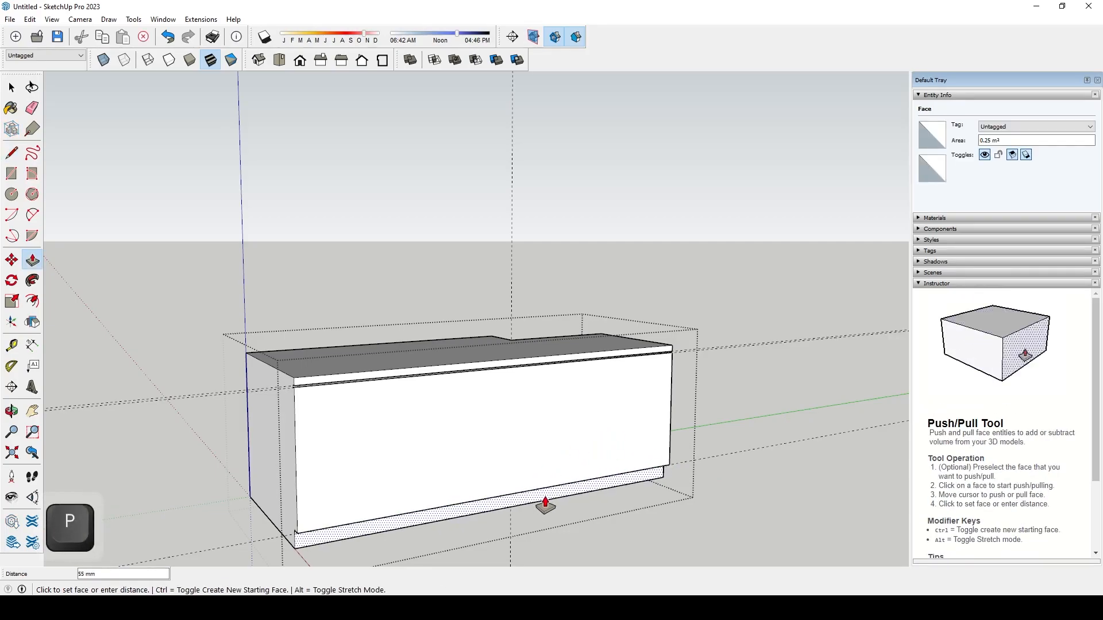
pyautogui.write('20')
pyautogui.press('Return')
pyautogui.moveTo(546, 505); pyautogui.dragTo(430, 507, button='middle')
pyautogui.scroll(2, 448, 474)
pyautogui.scroll(-2, 448, 472)
pyautogui.moveTo(522, 462); pyautogui.dragTo(454, 460, button='middle')
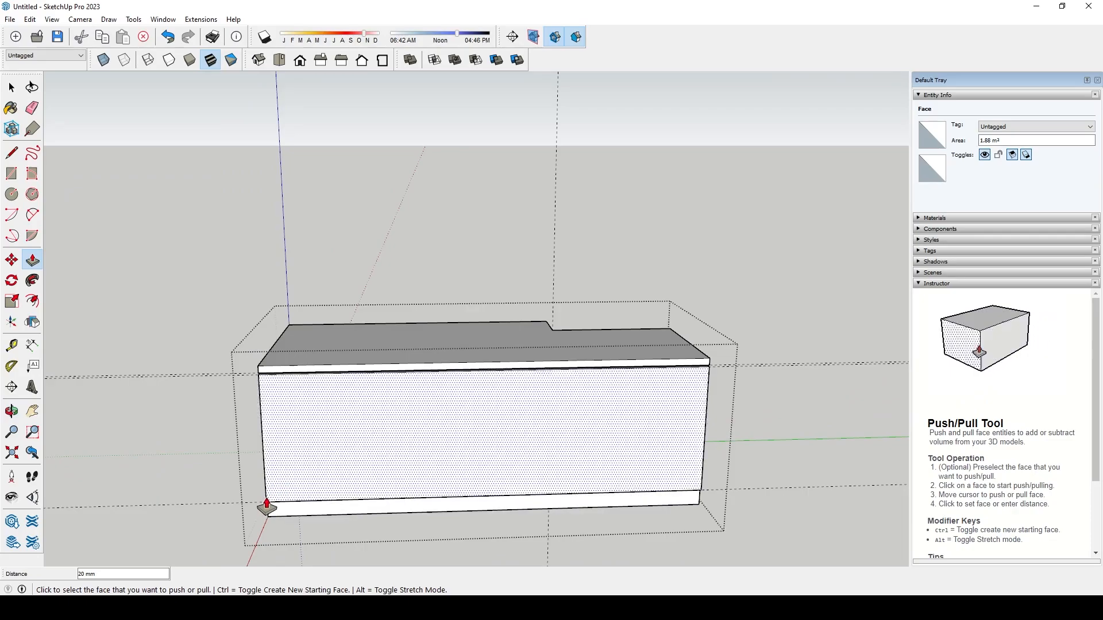
# - Draw a 750 mm vertical line along the end edge of the front panel, from the toe kick up to the groove
pyautogui.click(701, 463)
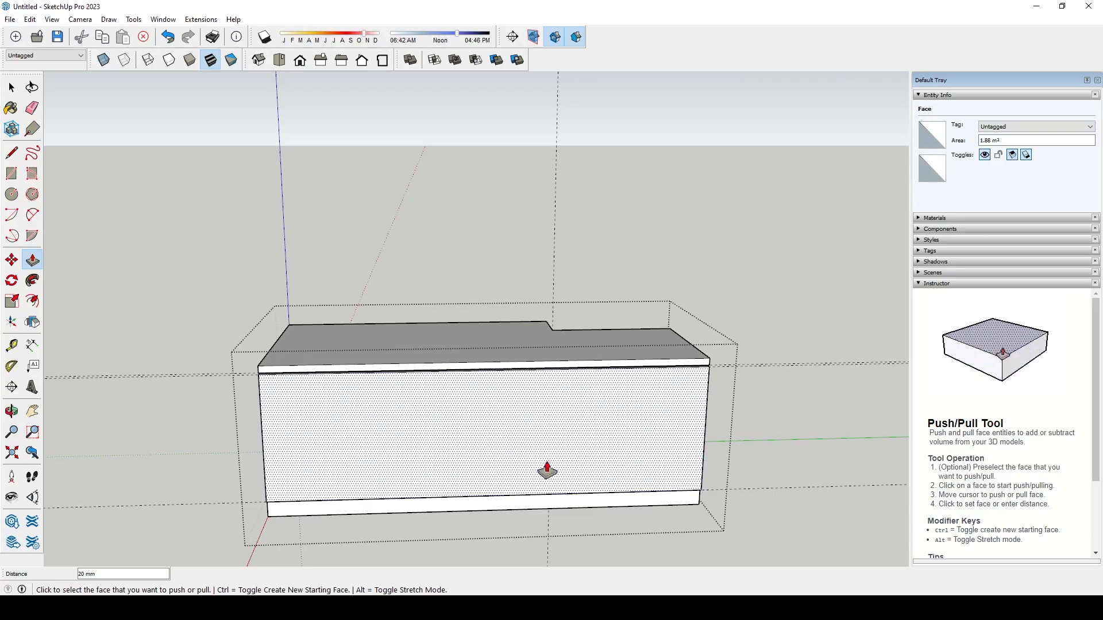
pyautogui.click(12, 153)
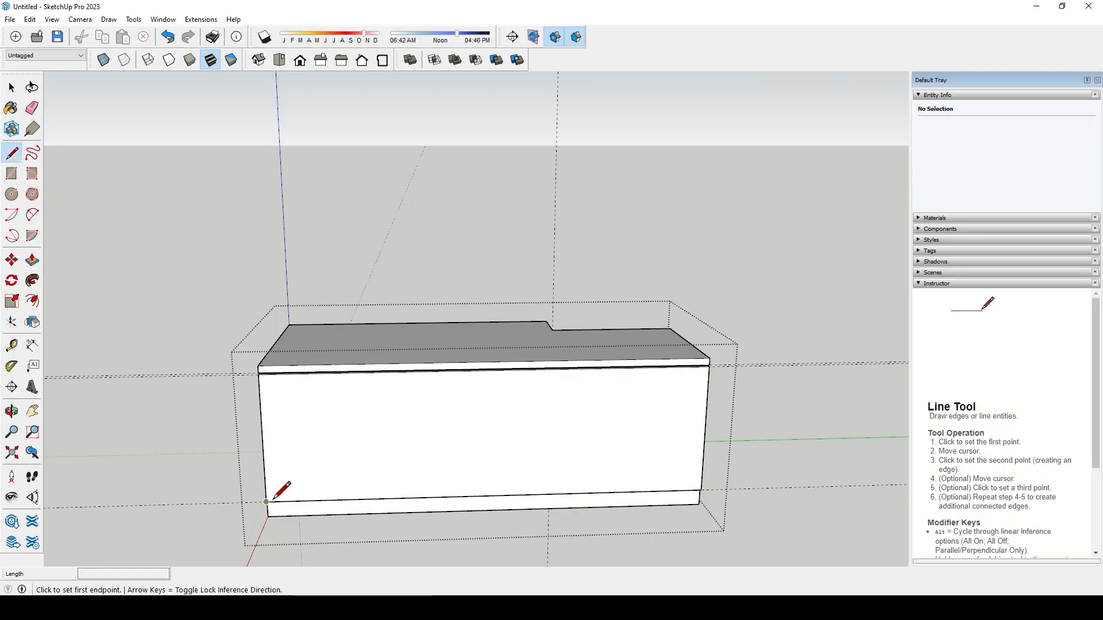
pyautogui.click(273, 499)
pyautogui.click(262, 377)
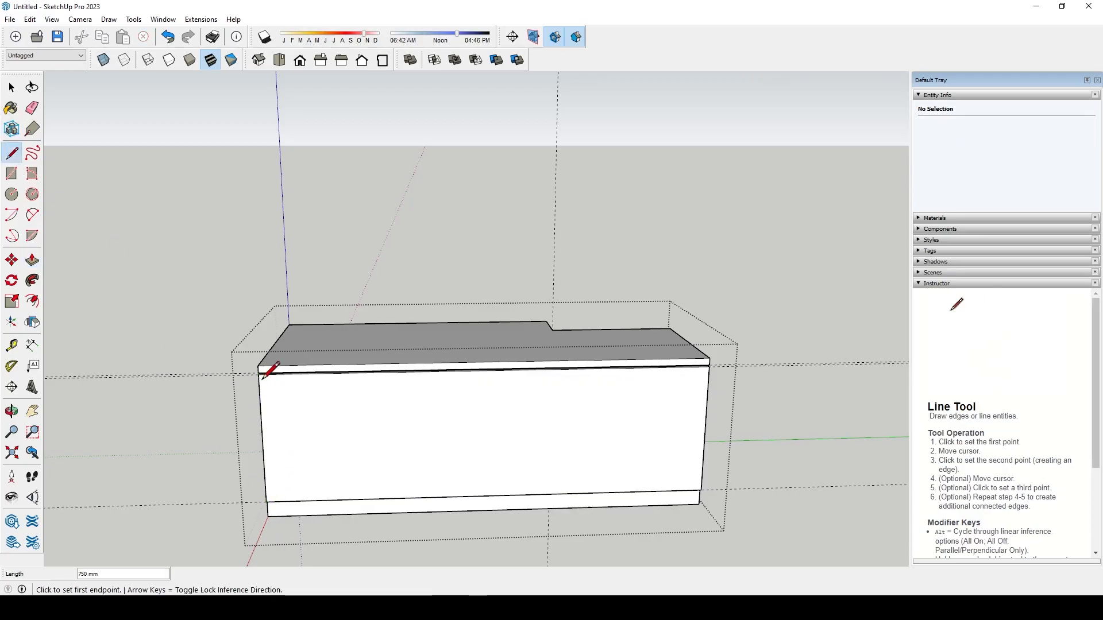
# - Copy the front panel's vertical end edge to its opposite end and divide the distance with /5 into five equal door panels
pyautogui.press('space')
pyautogui.click(262, 411)
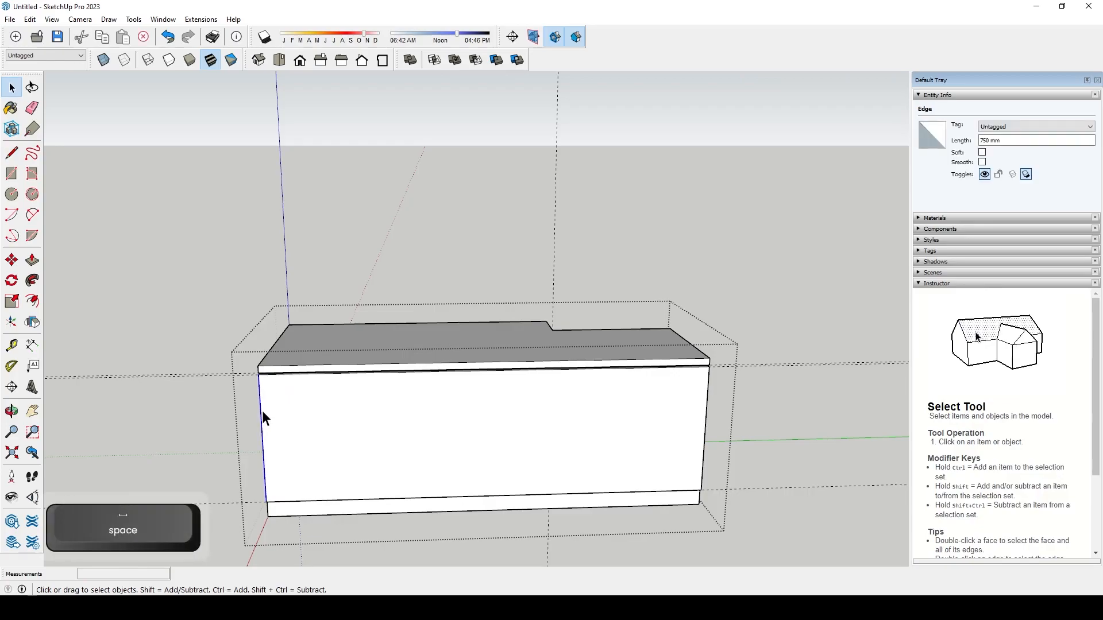
pyautogui.press('m')
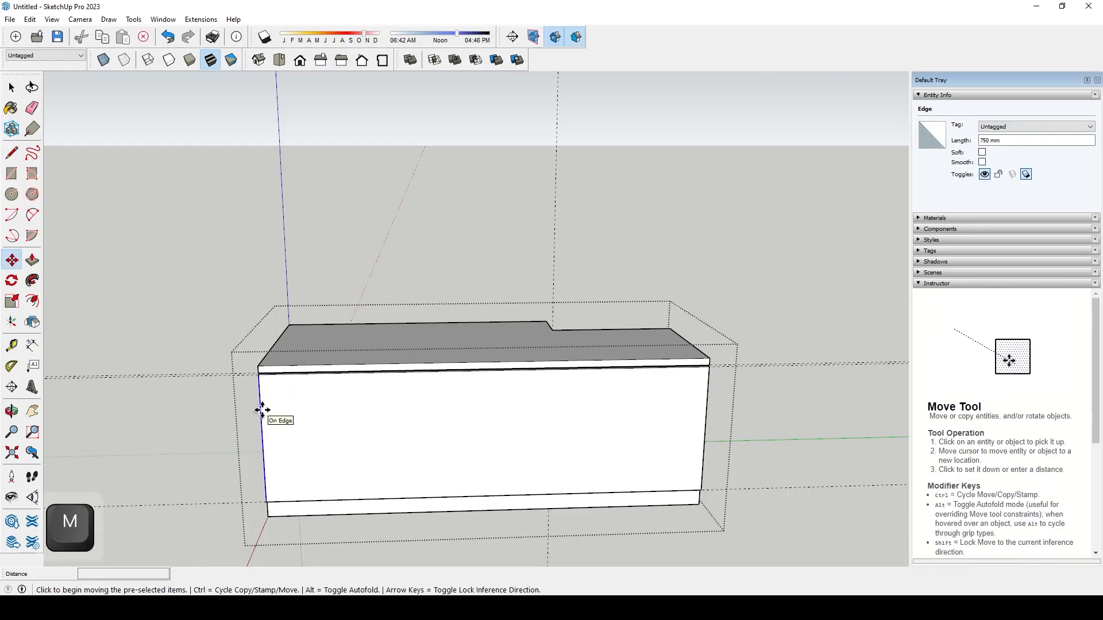
pyautogui.press('ctrl')
pyautogui.click(270, 501)
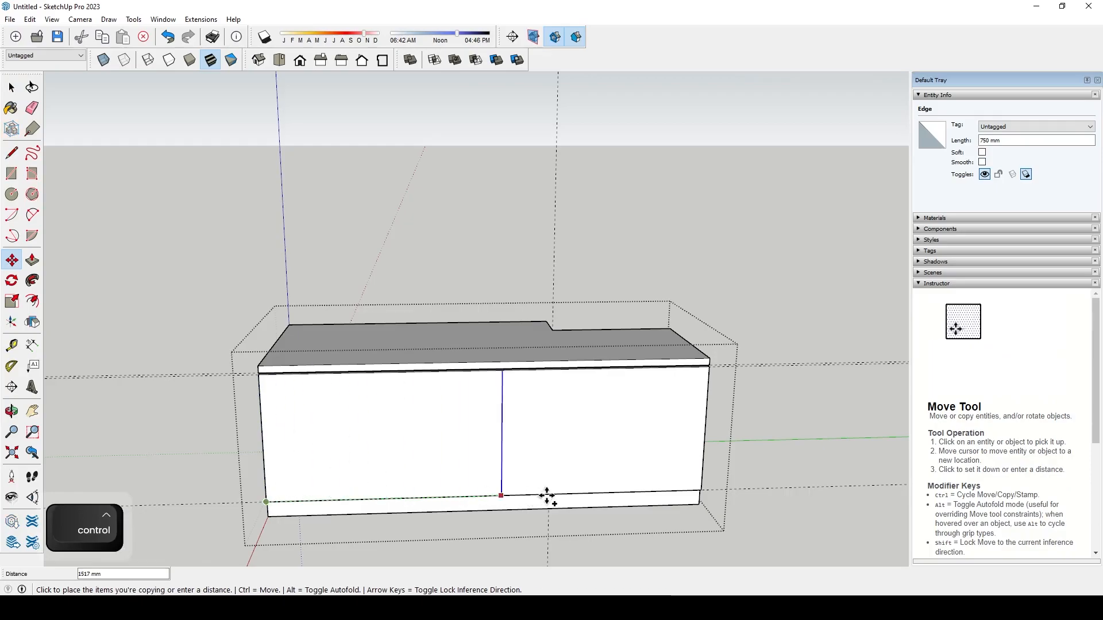
pyautogui.click(702, 493)
pyautogui.write('/')
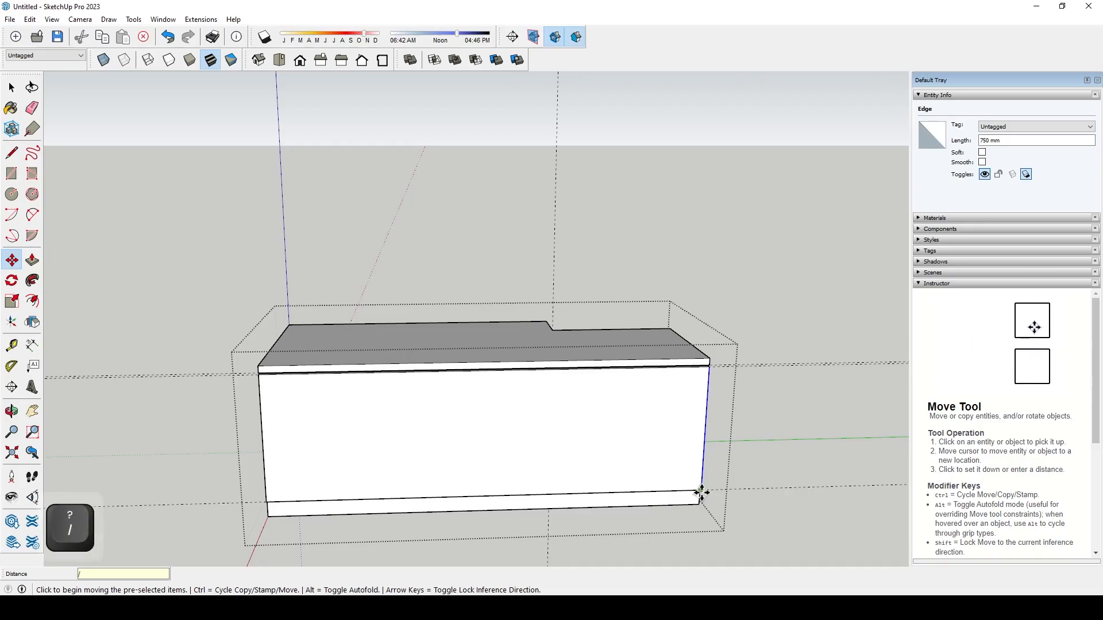
pyautogui.write('5')
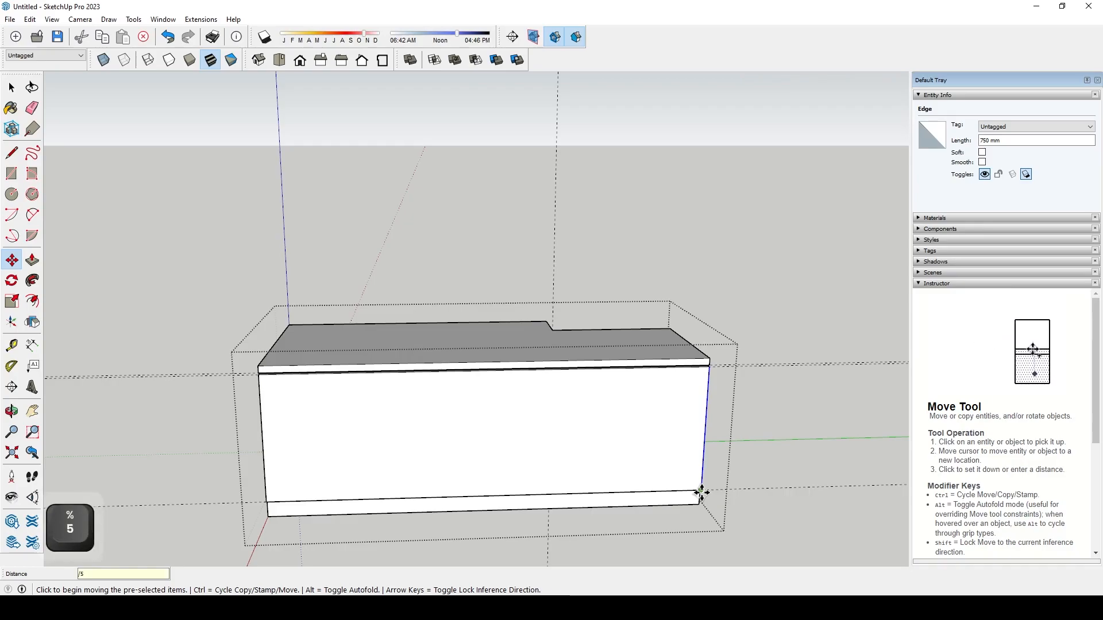
pyautogui.press('Return')
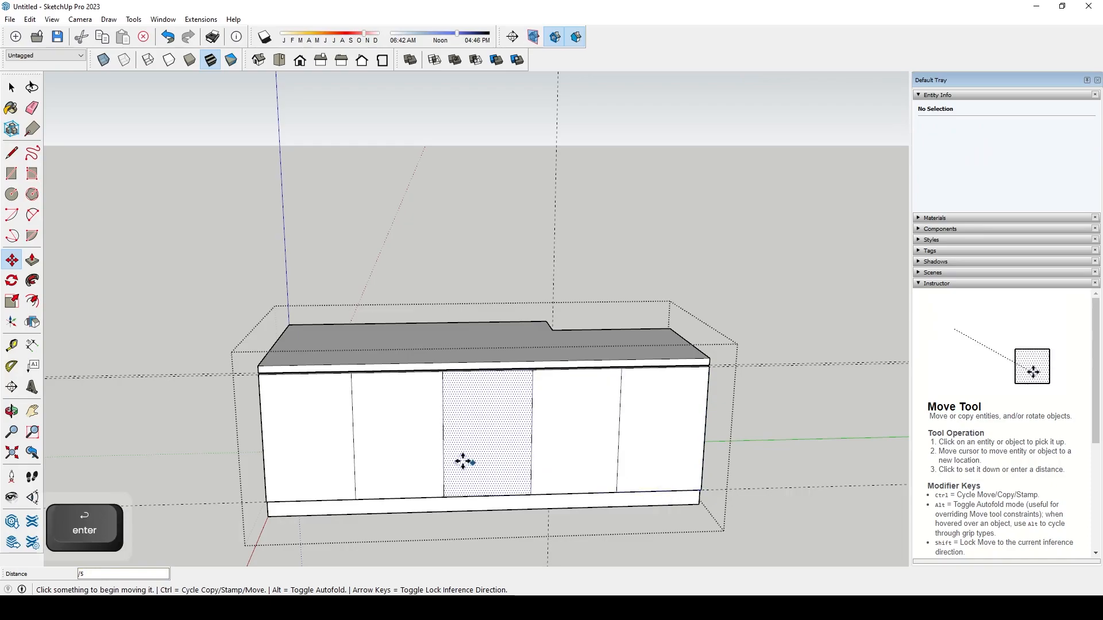
# - Copy the four vertical dividing lines on the kitchen front 5 mm sideways to outline narrow gaps between the doors
pyautogui.press('space')
pyautogui.click(353, 438)
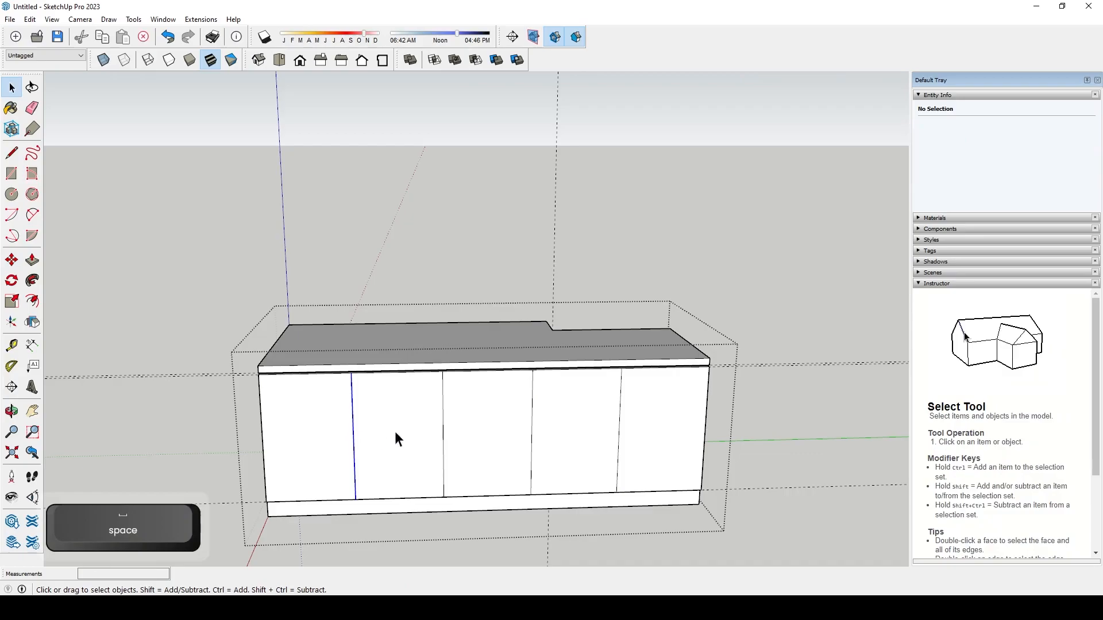
pyautogui.keyDown('shift'); pyautogui.click(443, 425); pyautogui.keyUp('shift')
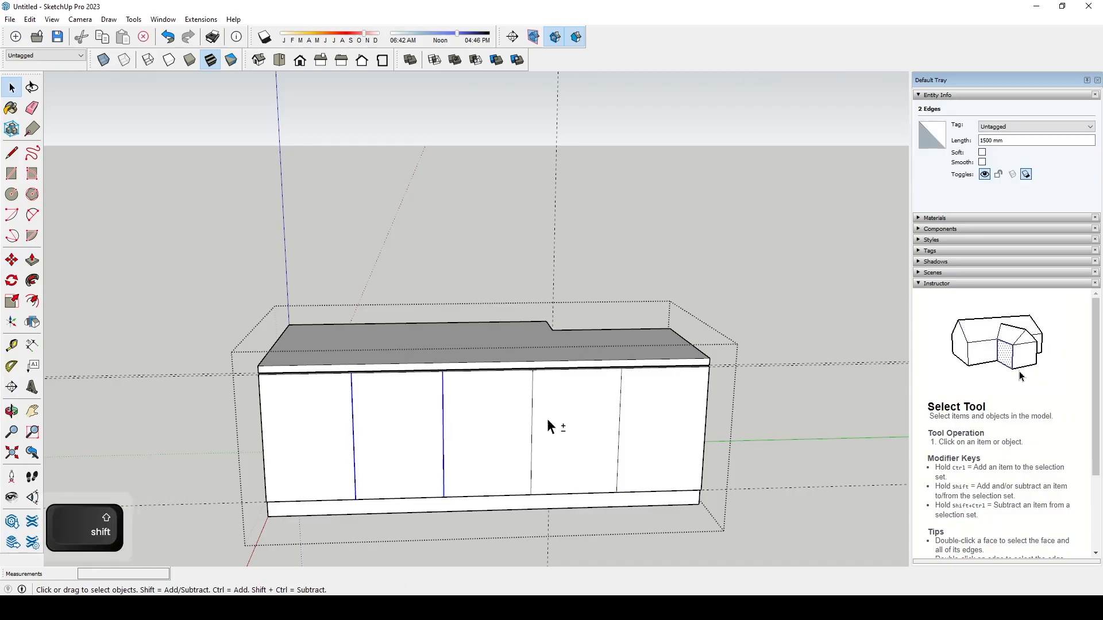
pyautogui.keyDown('shift'); pyautogui.click(620, 409); pyautogui.keyUp('shift')
pyautogui.press('m')
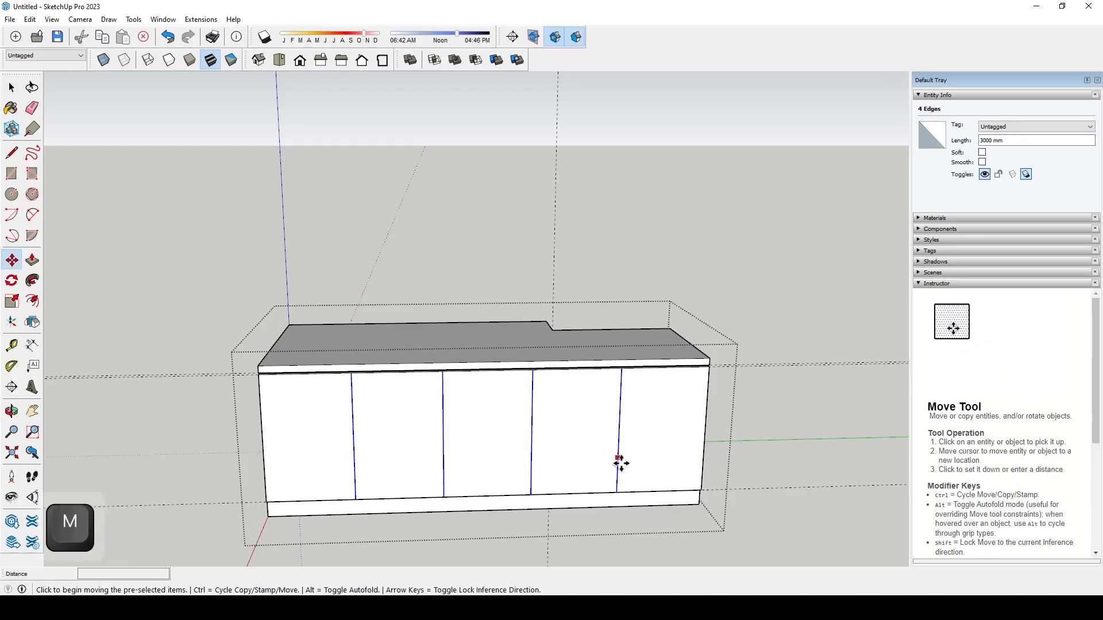
pyautogui.click(618, 492)
pyautogui.press('ctrl')
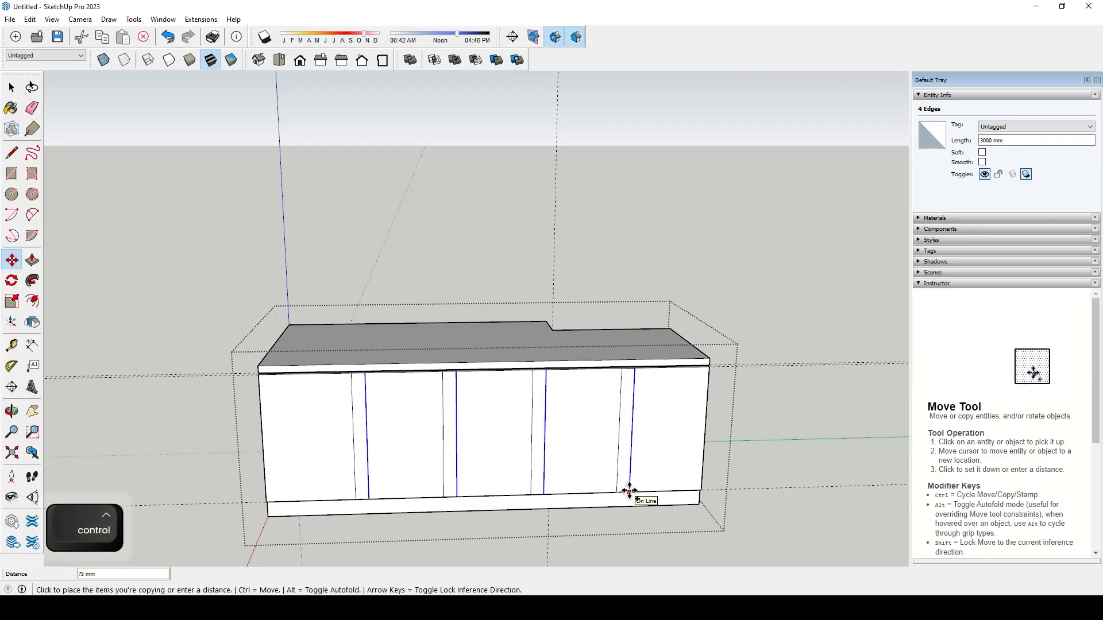
pyautogui.write('65')
pyautogui.press('BackSpace')
pyautogui.press('BackSpace')
pyautogui.write('5')
pyautogui.press('Return')
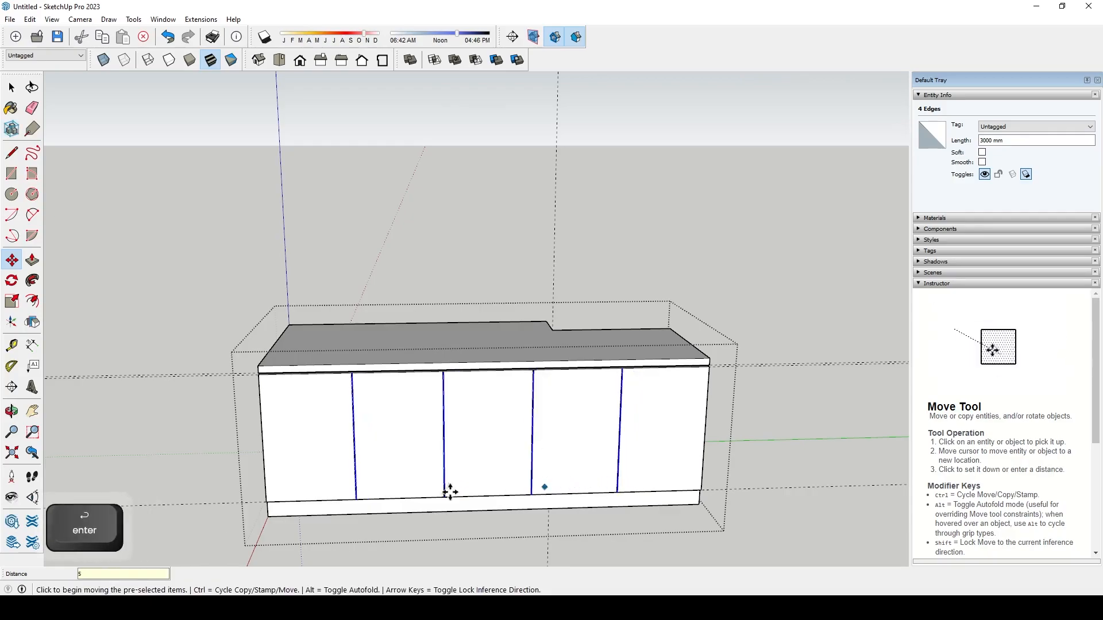
# - Push the four 5 mm strips between the door panels 20 mm inward and leave the kitchen group
pyautogui.scroll(5, 362, 450)
pyautogui.scroll(4, 359, 291)
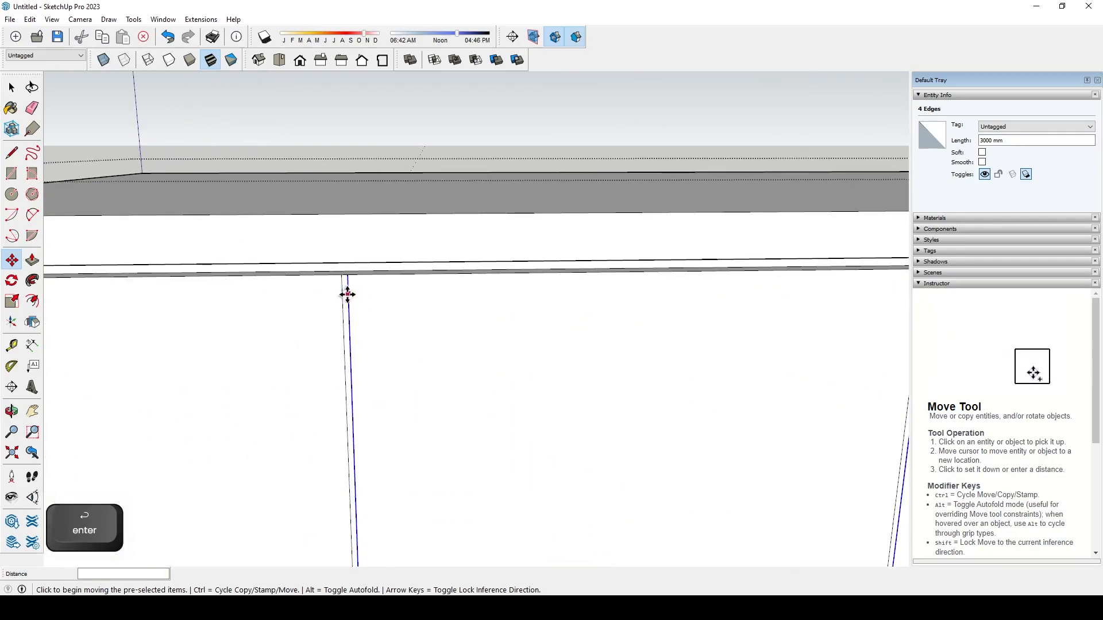
pyautogui.press('Escape')
pyautogui.press('p')
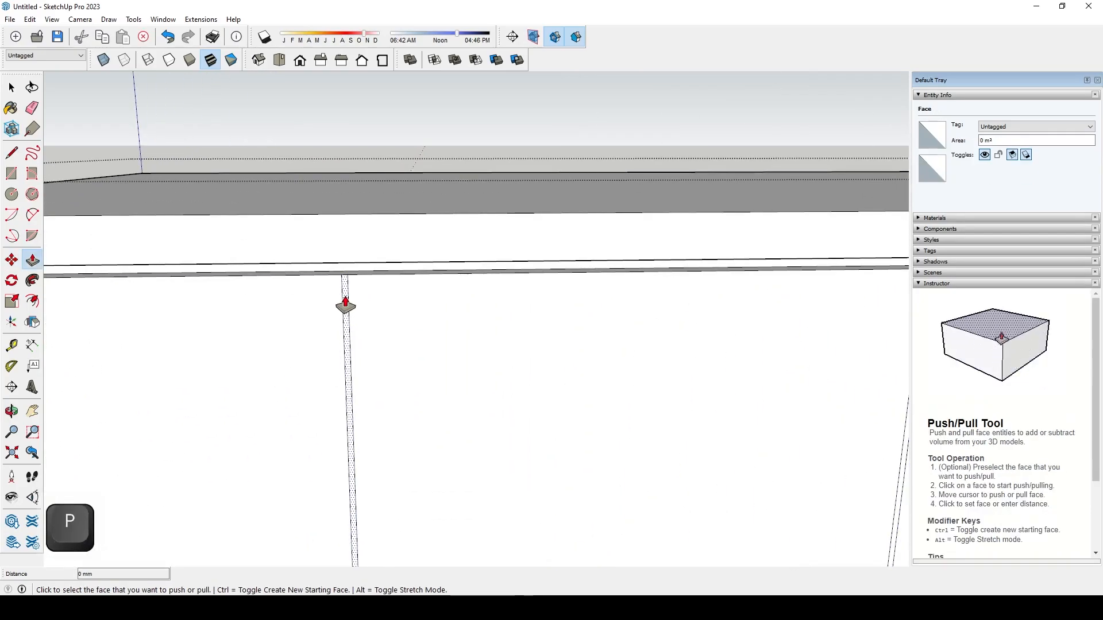
pyautogui.scroll(-2, 301, 341)
pyautogui.scroll(5, 569, 303)
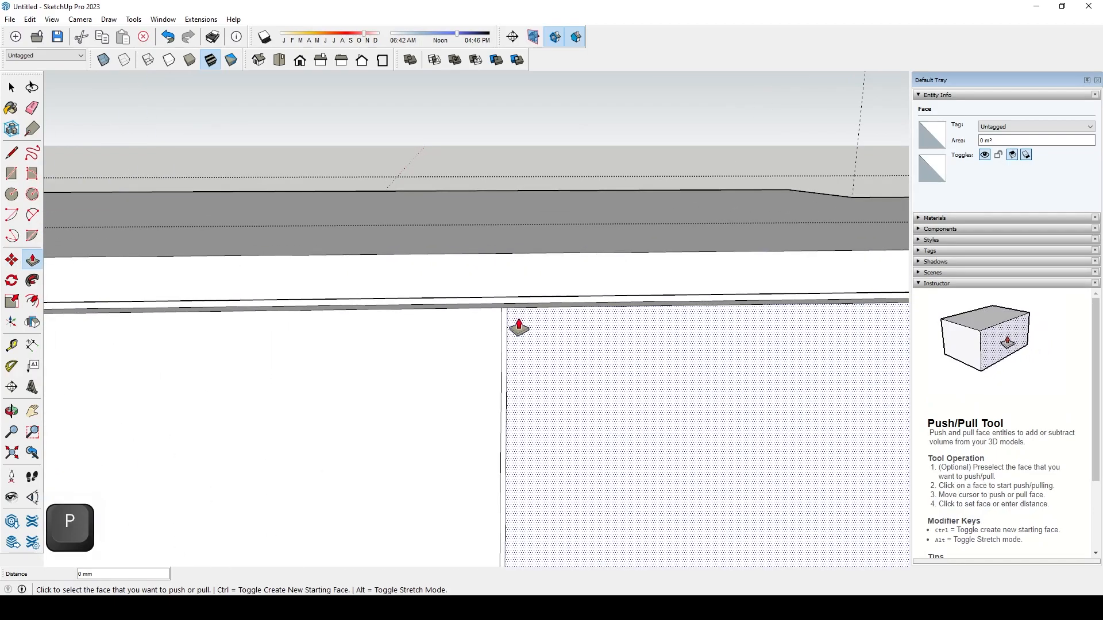
pyautogui.scroll(-3, 339, 364)
pyautogui.scroll(3, 601, 352)
pyautogui.scroll(-3, 357, 350)
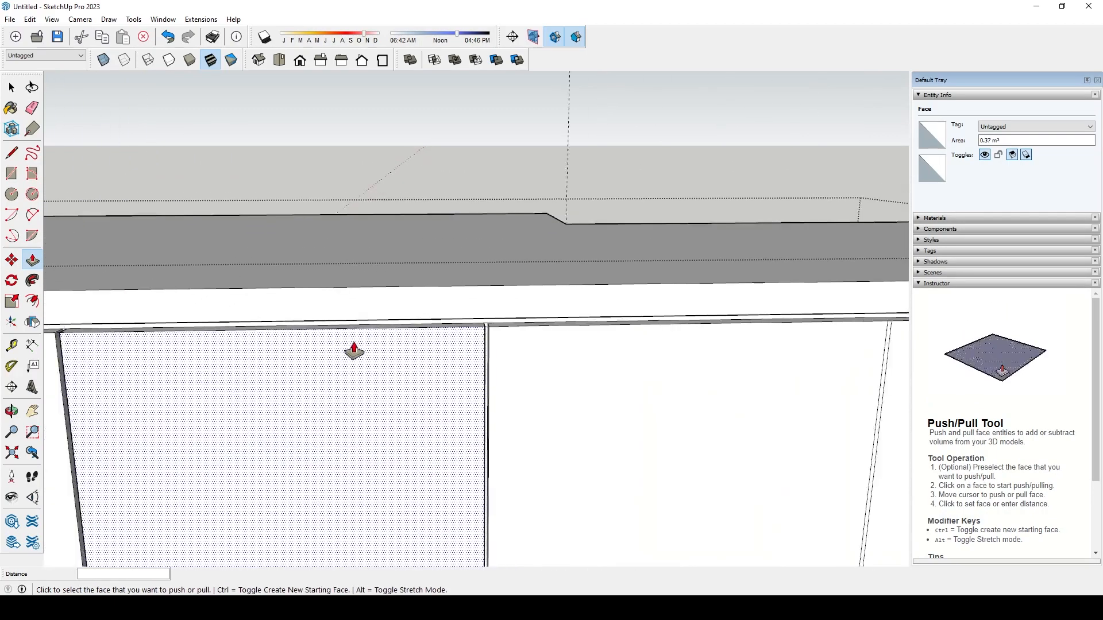
pyautogui.scroll(3, 572, 350)
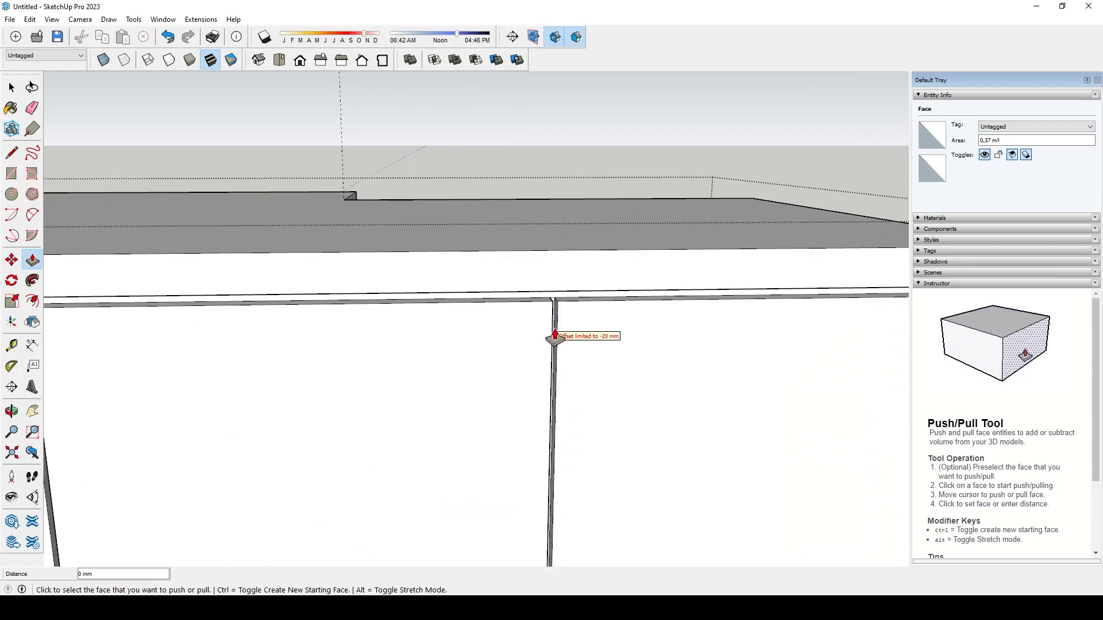
pyautogui.scroll(-4, 557, 344)
pyautogui.press('space')
pyautogui.scroll(-5, 626, 264)
pyautogui.moveTo(632, 278); pyautogui.dragTo(660, 299, button='middle')
pyautogui.scroll(4, 615, 402)
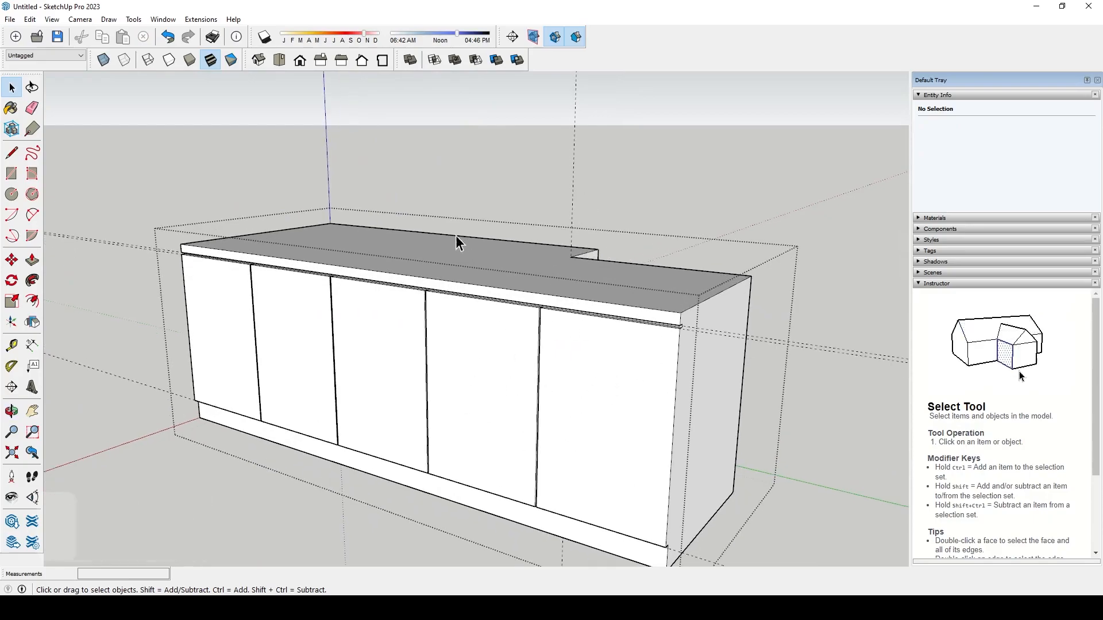
pyautogui.moveTo(418, 458); pyautogui.dragTo(589, 421, button='middle')
pyautogui.scroll(5, 390, 418)
pyautogui.press('Escape')
# - Examine the kitchen block between its walls and the remaining flat outlines across the floor plan
pyautogui.scroll(-2, 458, 499)
pyautogui.scroll(-3, 590, 427)
pyautogui.moveTo(481, 403); pyautogui.dragTo(669, 440, button='middle')
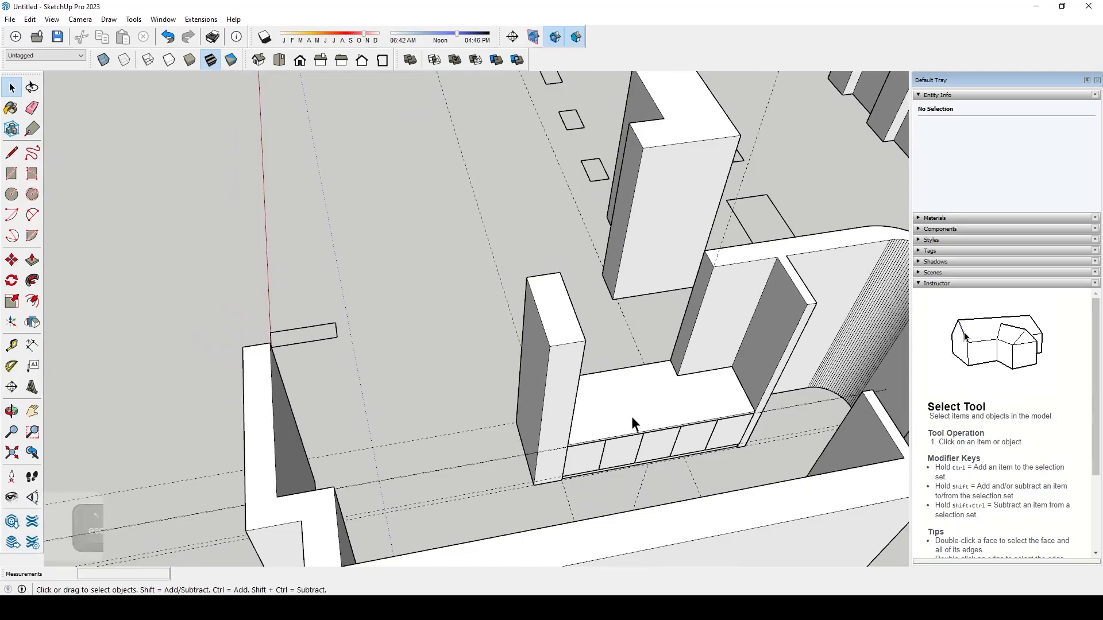
pyautogui.scroll(3, 716, 470)
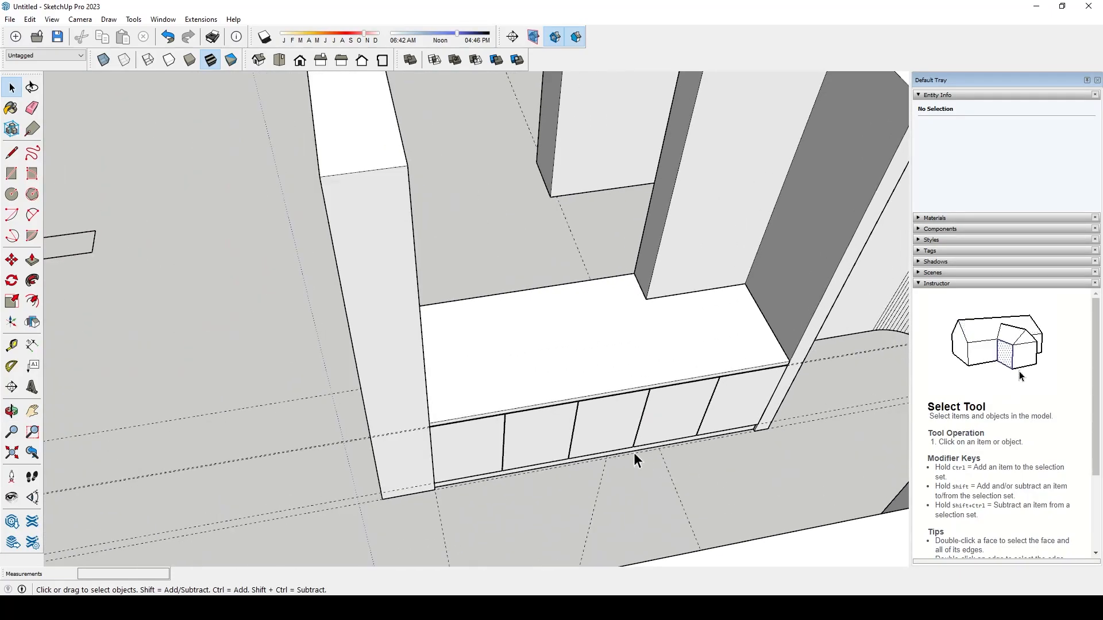
pyautogui.scroll(3, 676, 446)
pyautogui.moveTo(632, 448); pyautogui.dragTo(347, 365, button='middle')
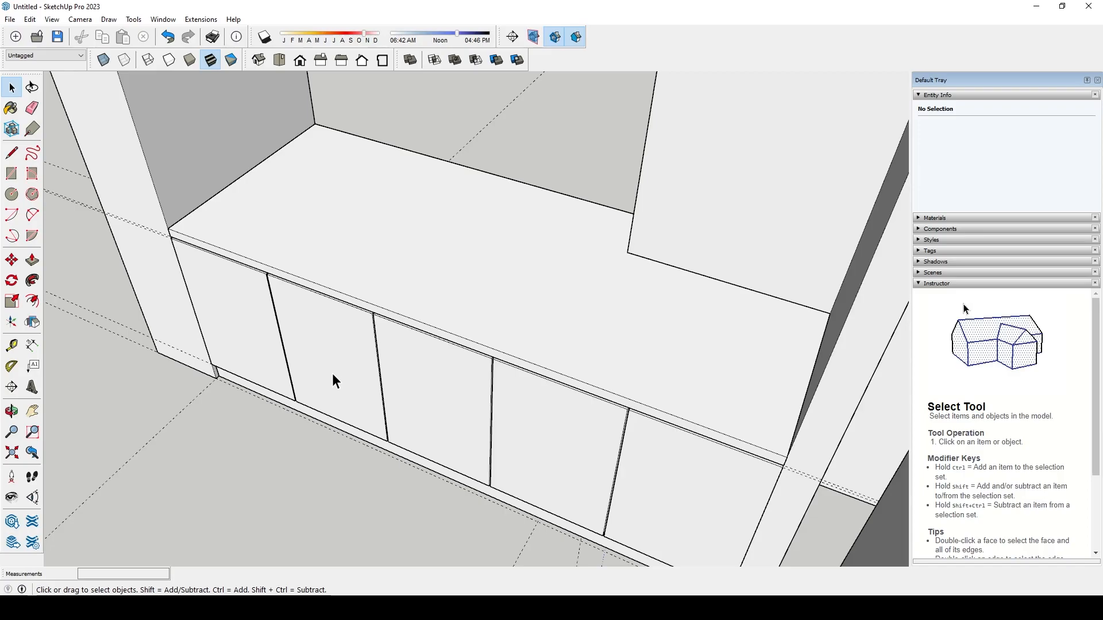
pyautogui.moveTo(331, 381); pyautogui.dragTo(495, 447, button='middle')
pyautogui.scroll(-8, 392, 457)
pyautogui.moveTo(370, 455); pyautogui.dragTo(715, 425, button='middle')
pyautogui.scroll(-5, 392, 461)
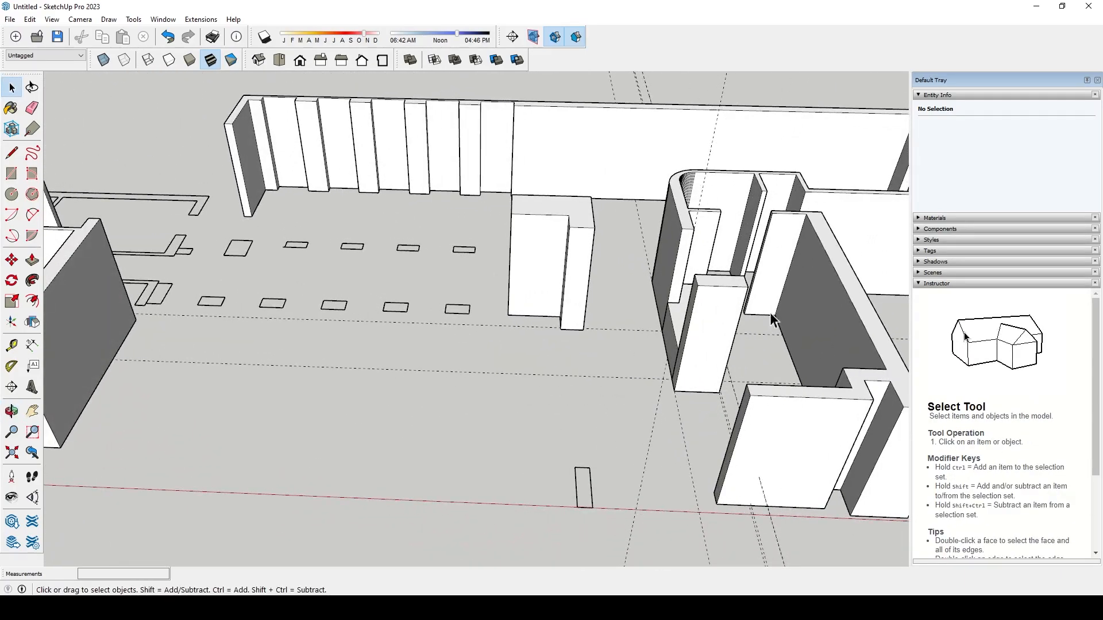
pyautogui.moveTo(441, 349); pyautogui.dragTo(335, 439, button='middle')
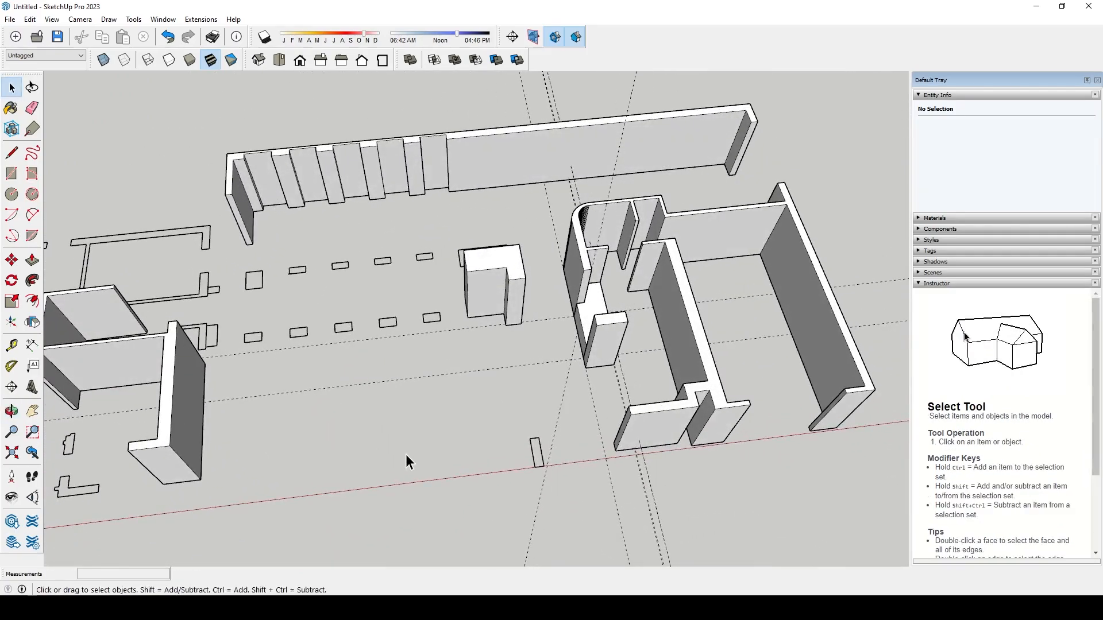
pyautogui.scroll(-3, 498, 467)
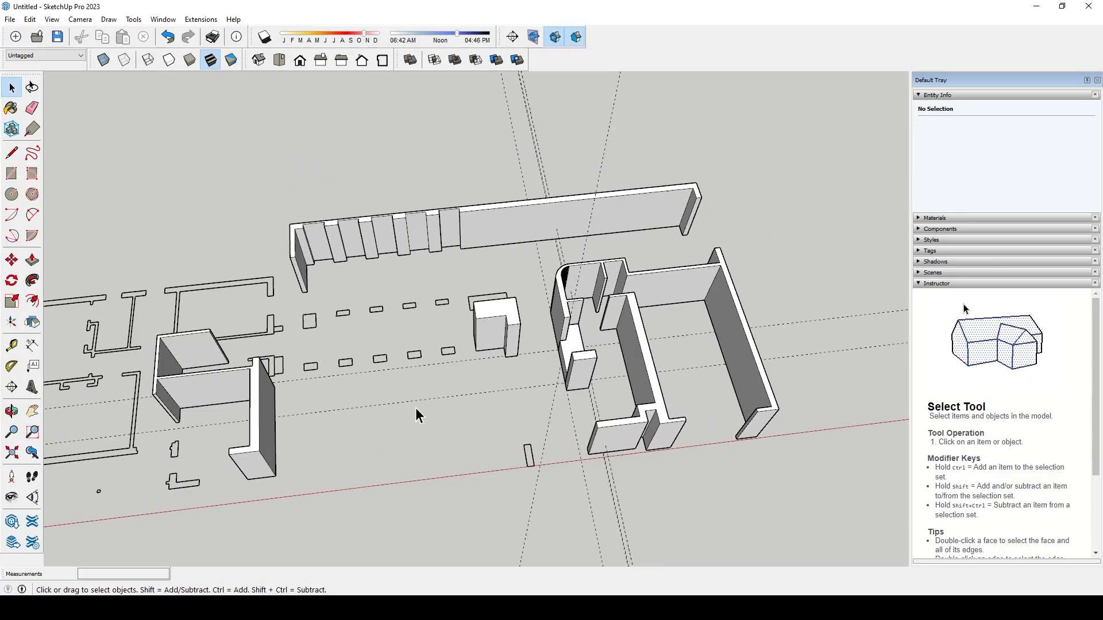
pyautogui.scroll(-1, 402, 408)
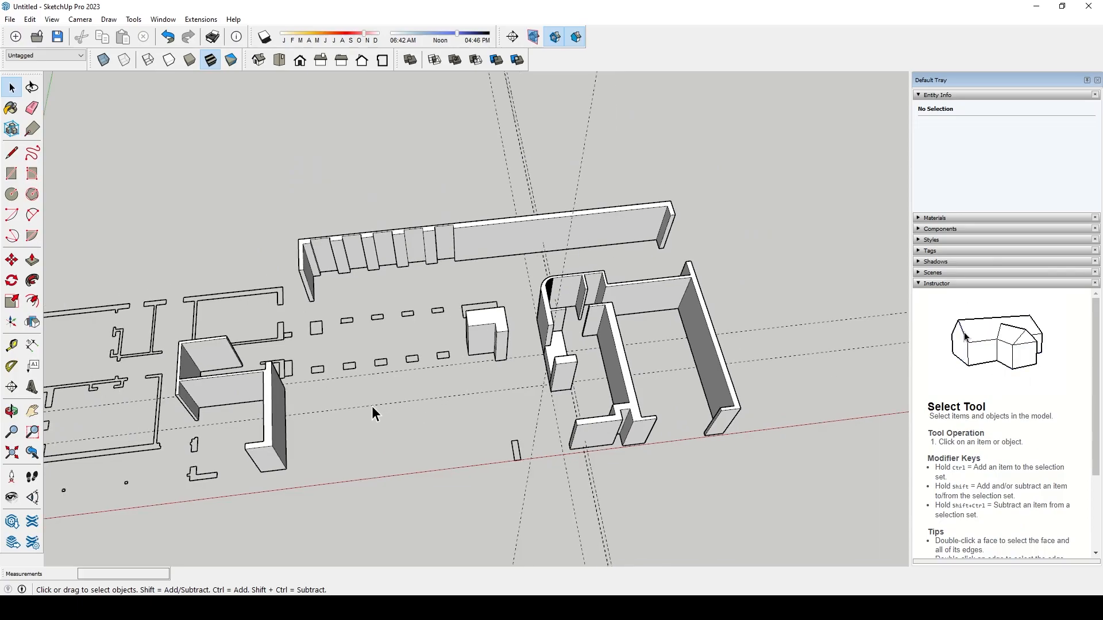
# - Delete the short end edge of the front-row column outline nearest the L-shaped block and redraw it to close a face
pyautogui.scroll(4, 367, 333)
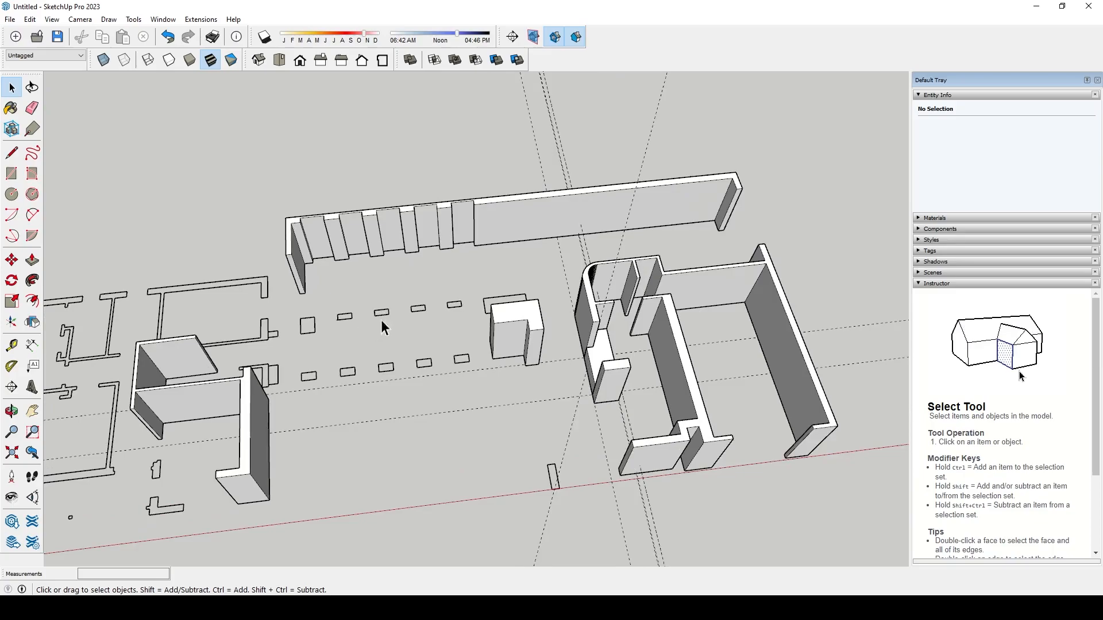
pyautogui.moveTo(497, 379); pyautogui.dragTo(482, 309, button='middle')
pyautogui.scroll(2, 481, 309)
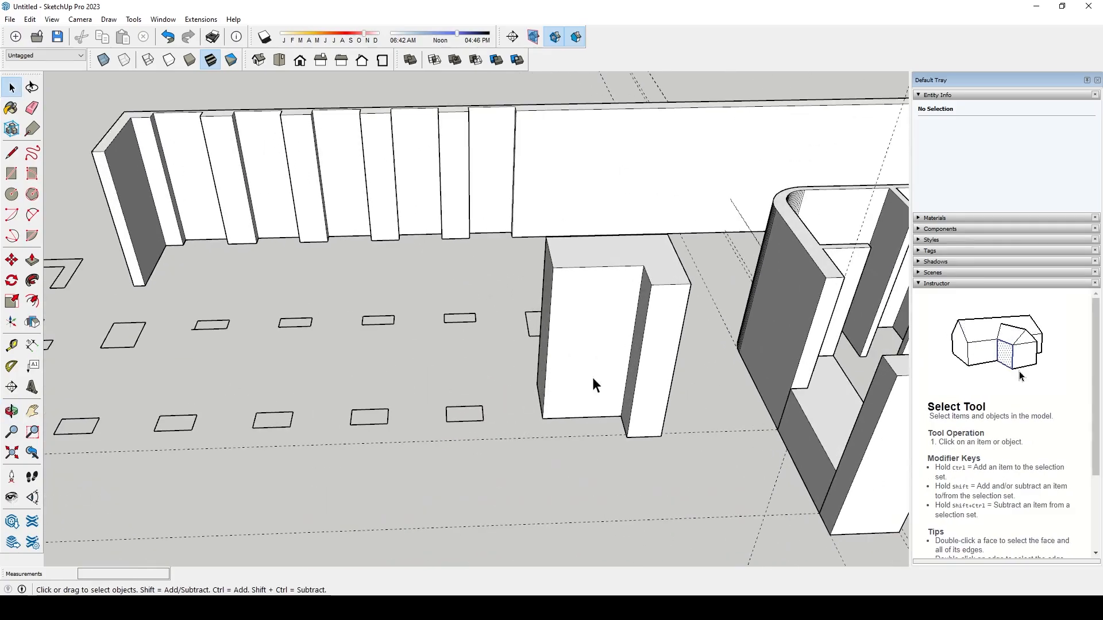
pyautogui.scroll(-2, 579, 384)
pyautogui.scroll(3, 557, 383)
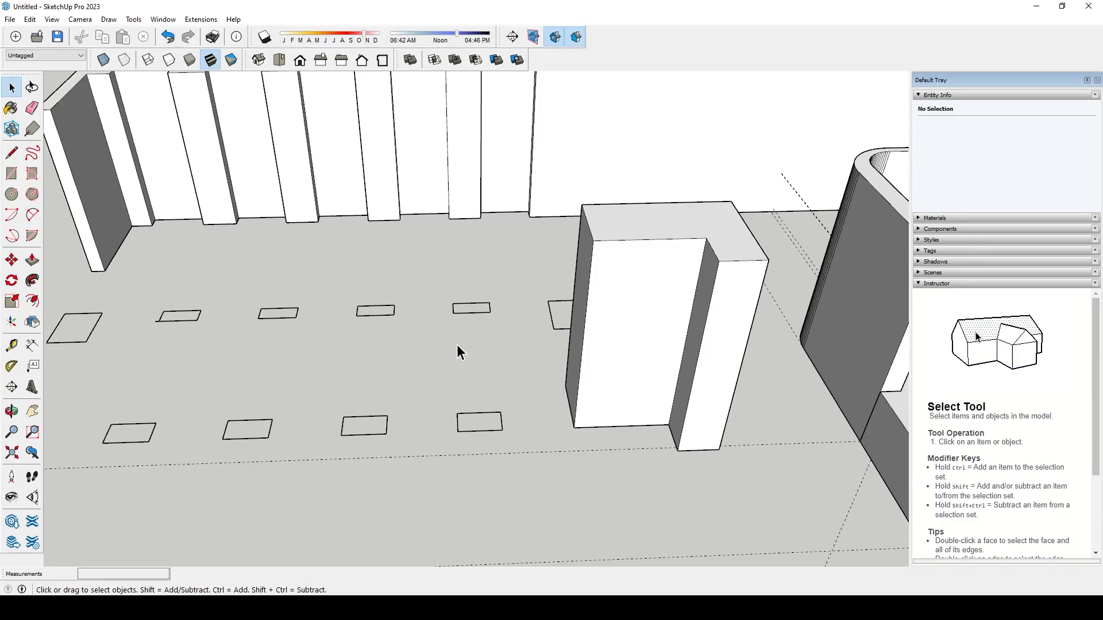
pyautogui.click(503, 425)
pyautogui.press('Delete')
pyautogui.press('l')
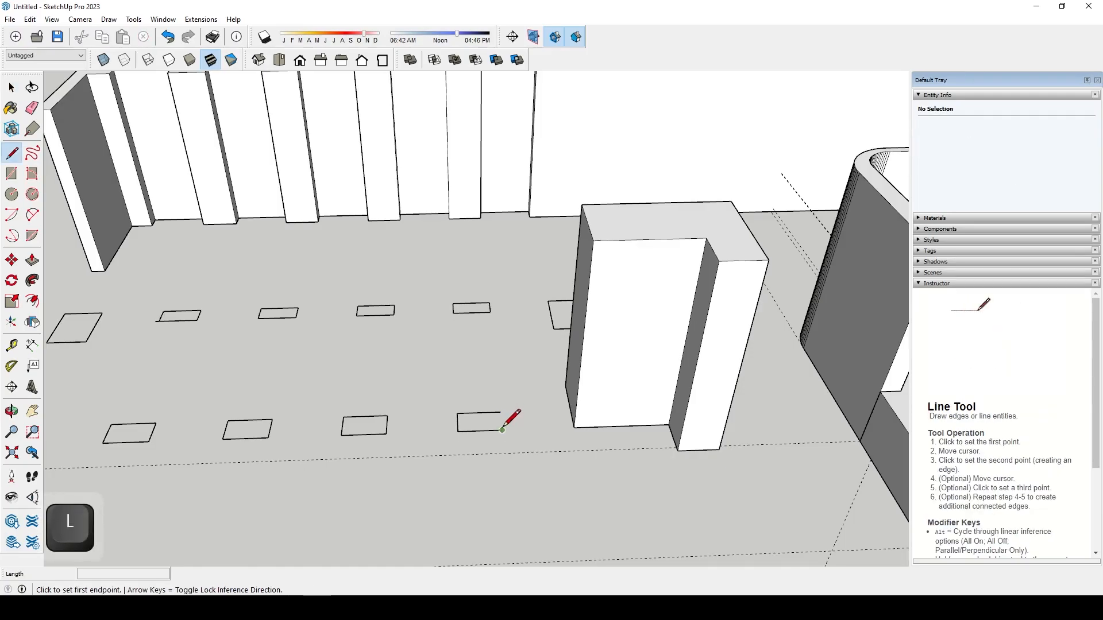
pyautogui.click(502, 430)
pyautogui.click(501, 412)
pyautogui.press('space')
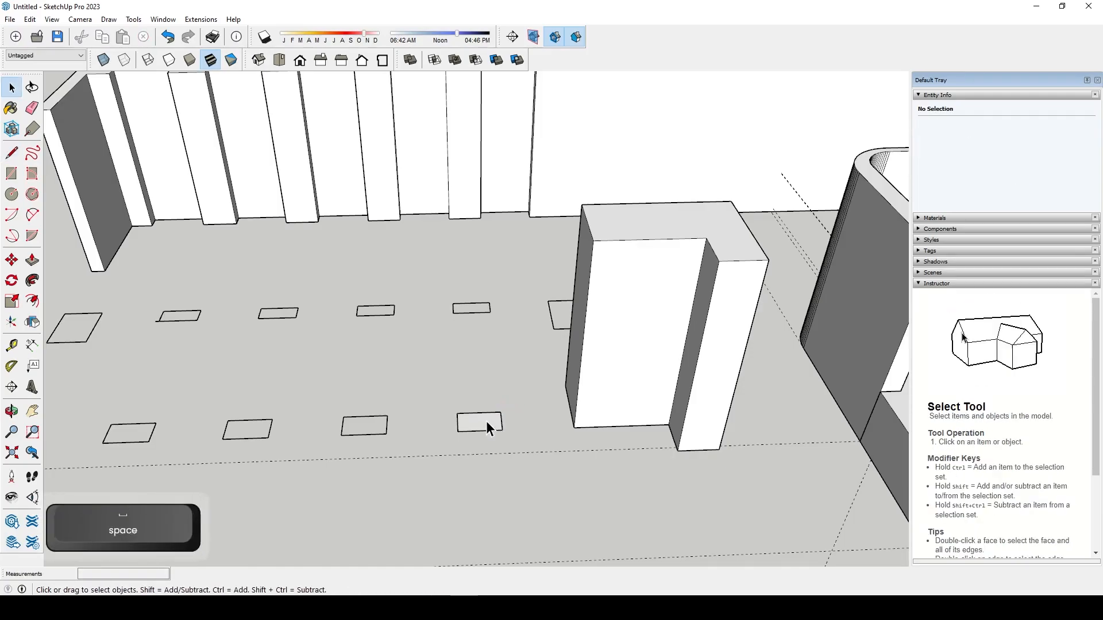
pyautogui.doubleClick(486, 422)
pyautogui.press('p')
pyautogui.click(487, 422)
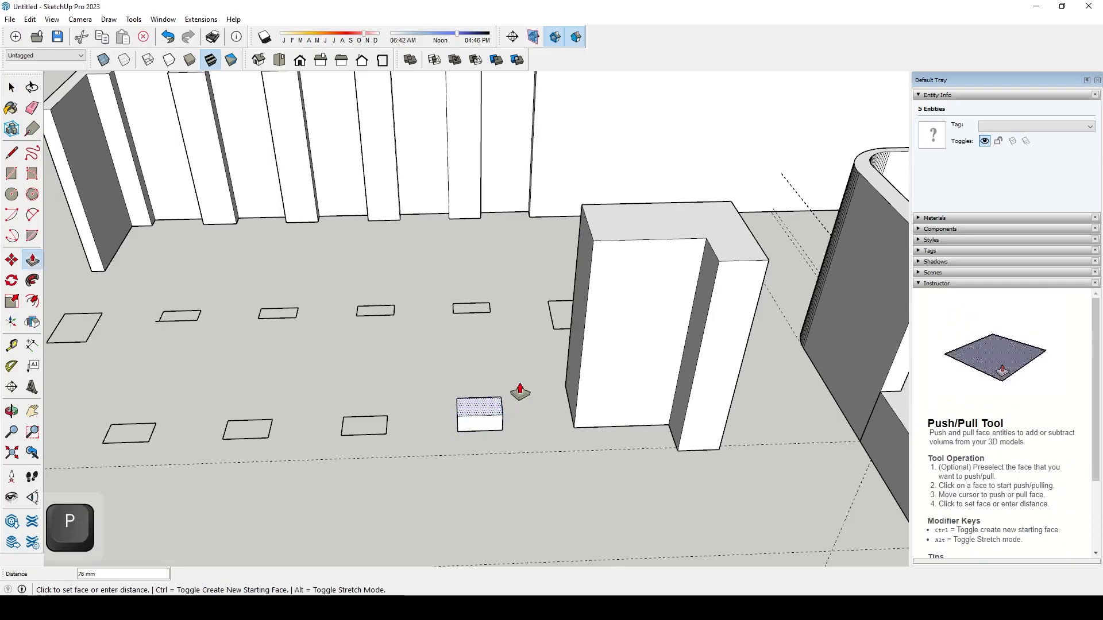
pyautogui.press('Escape')
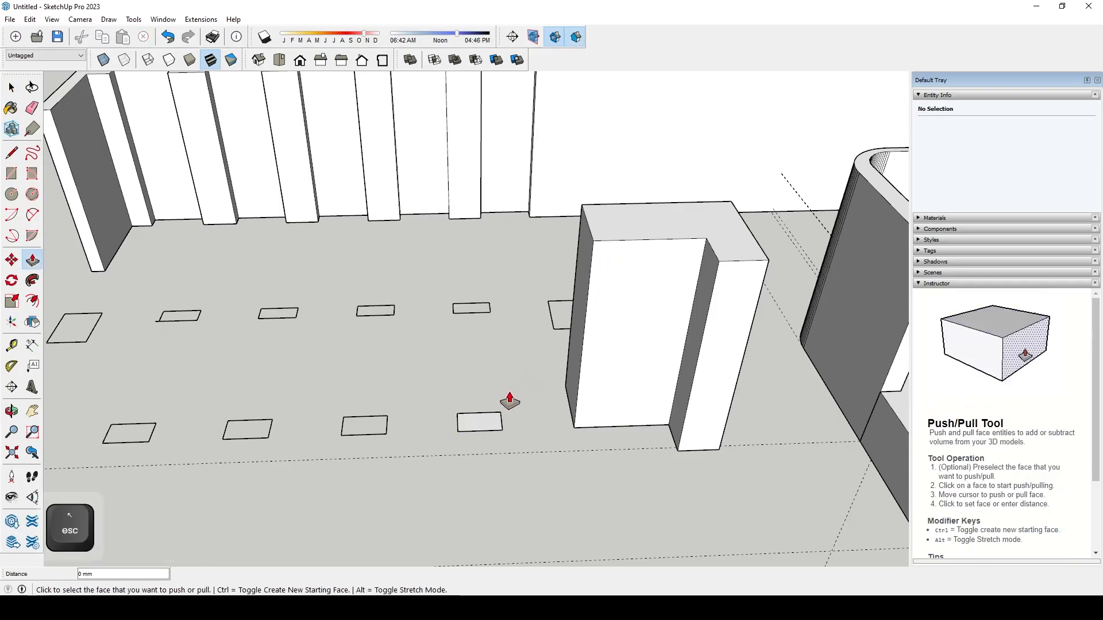
# - Group the closed column outline and pull its face up to the height of the adjacent L-shaped block
pyautogui.press('space')
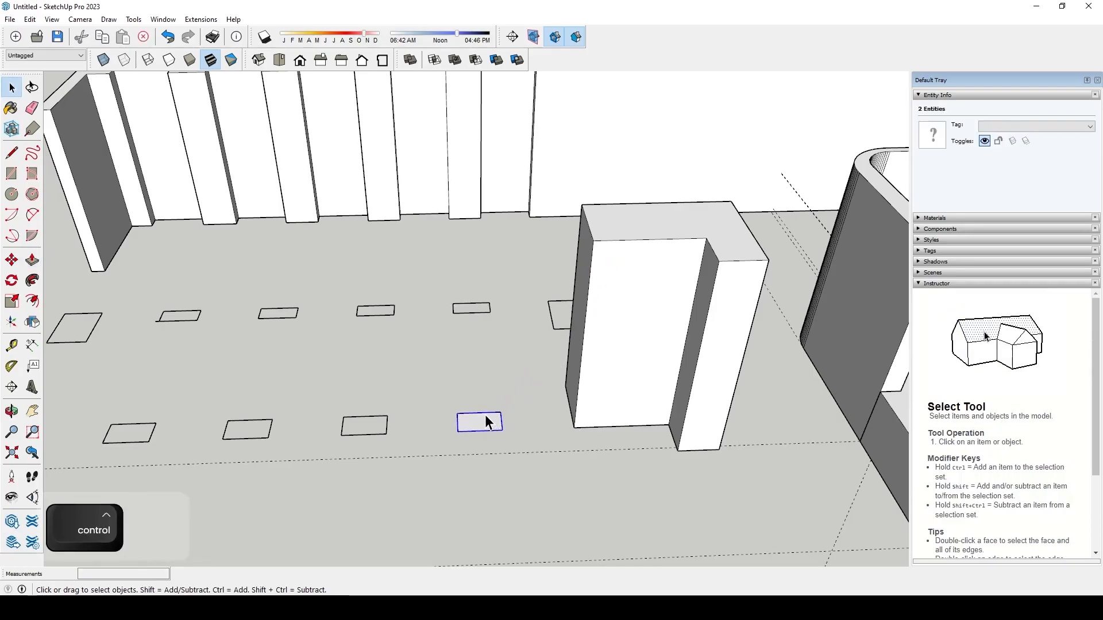
pyautogui.hotkey('ctrl', 'g')
pyautogui.doubleClick(480, 422)
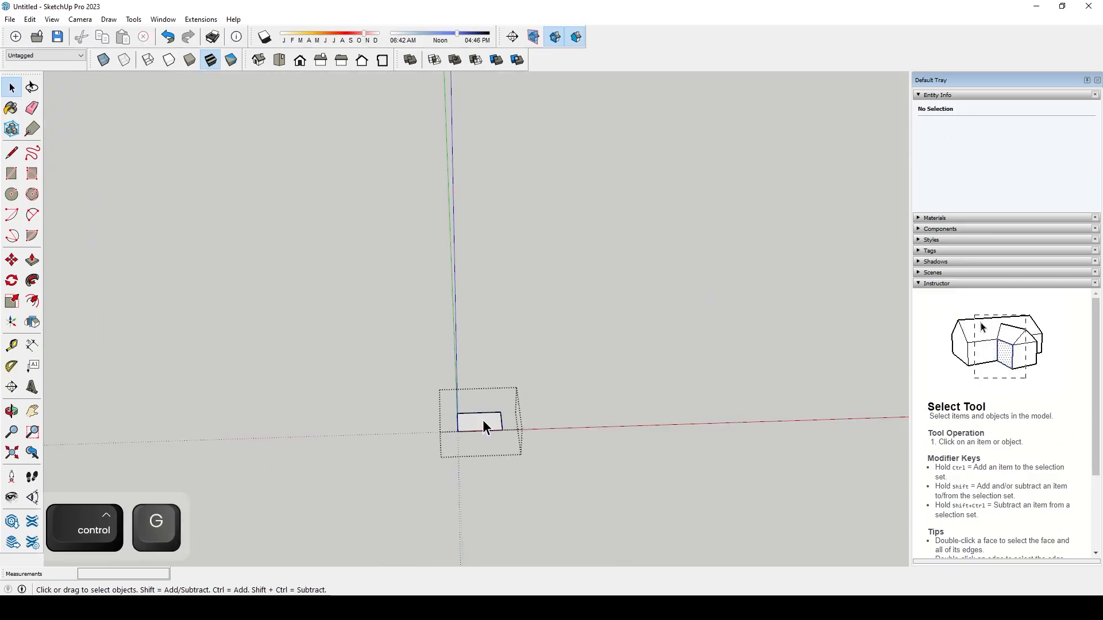
pyautogui.press('p')
pyautogui.click(495, 432)
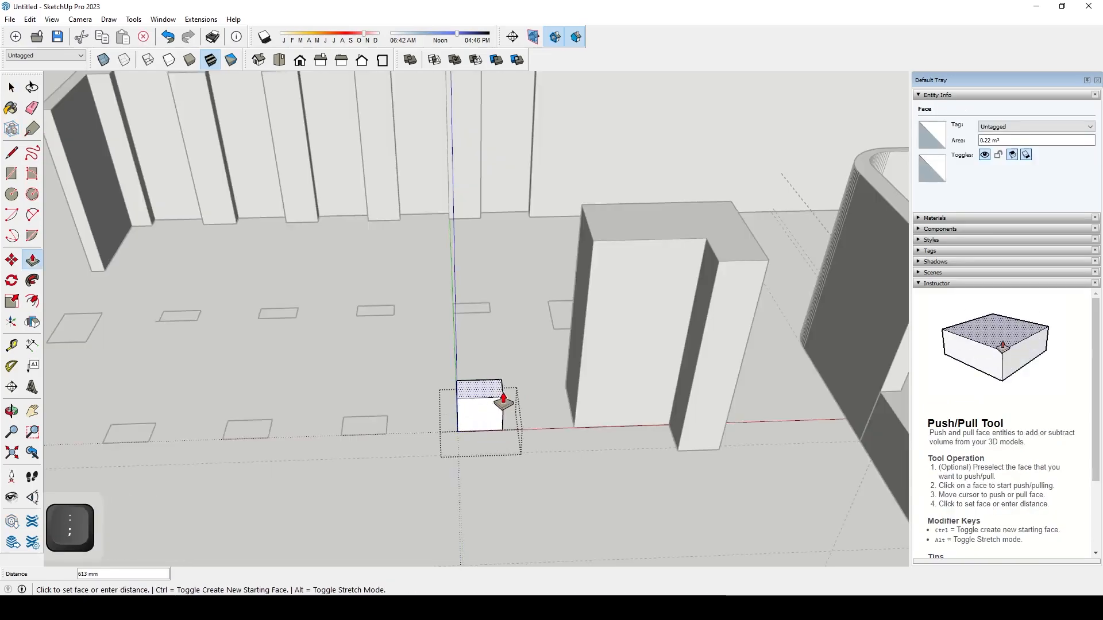
pyautogui.click(595, 241)
pyautogui.press('space')
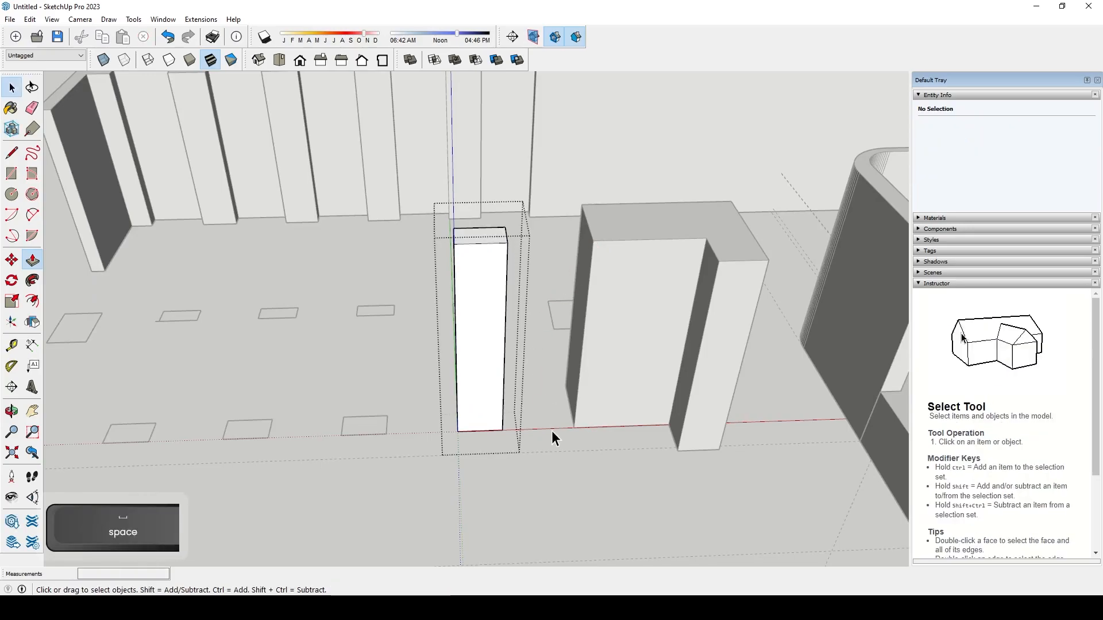
pyautogui.click(546, 403)
pyautogui.moveTo(546, 402); pyautogui.dragTo(421, 437, button='middle')
pyautogui.scroll(4, 488, 344)
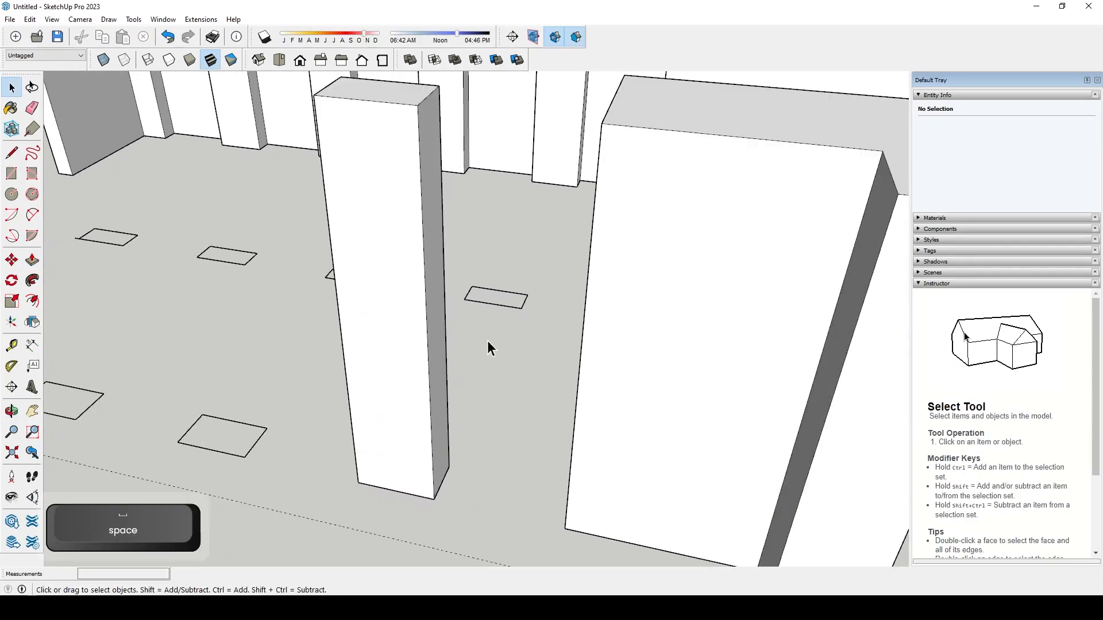
pyautogui.scroll(-4, 436, 480)
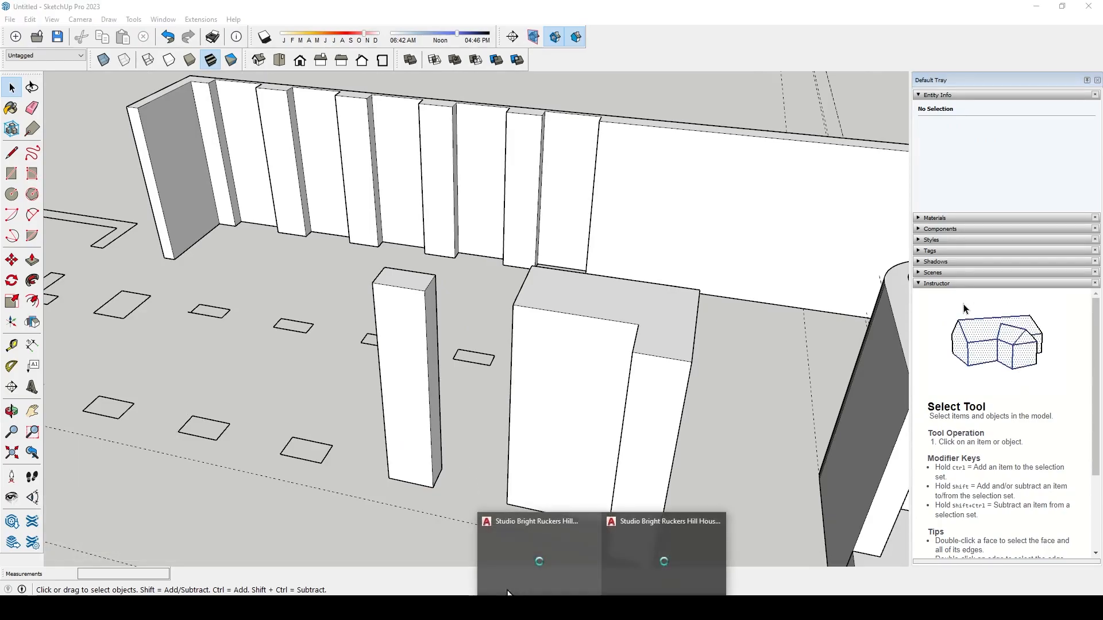
# - Switch to the Ruckers Hill House drawing in AutoCAD and inspect the plan in model space
pyautogui.click(522, 566)
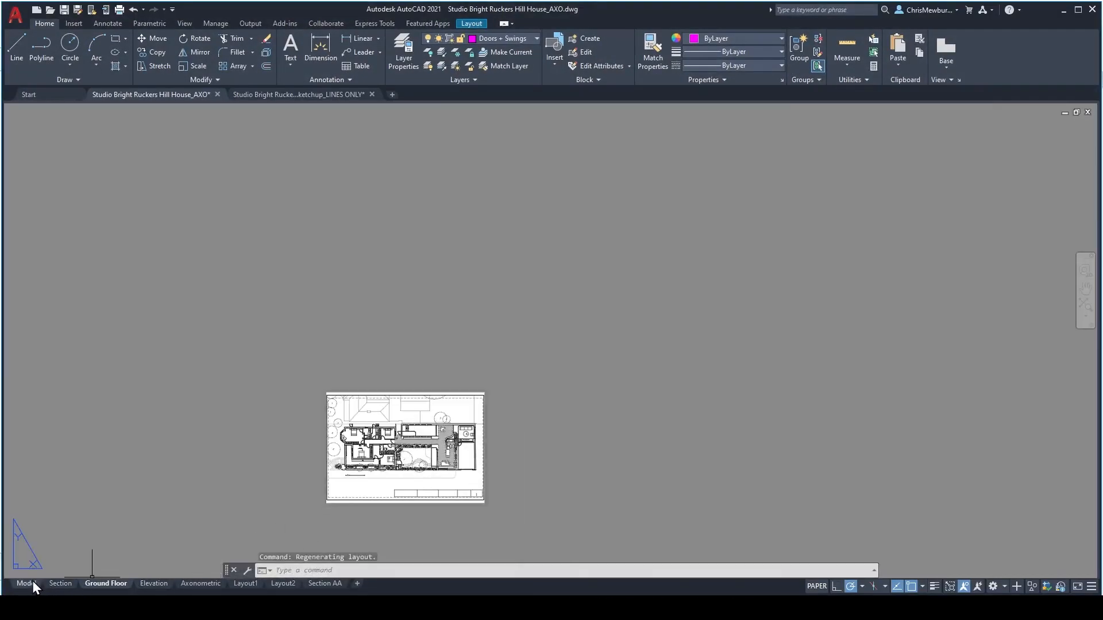
pyautogui.click(26, 583)
pyautogui.scroll(-5, 278, 454)
pyautogui.scroll(4, 285, 411)
pyautogui.scroll(10, 286, 411)
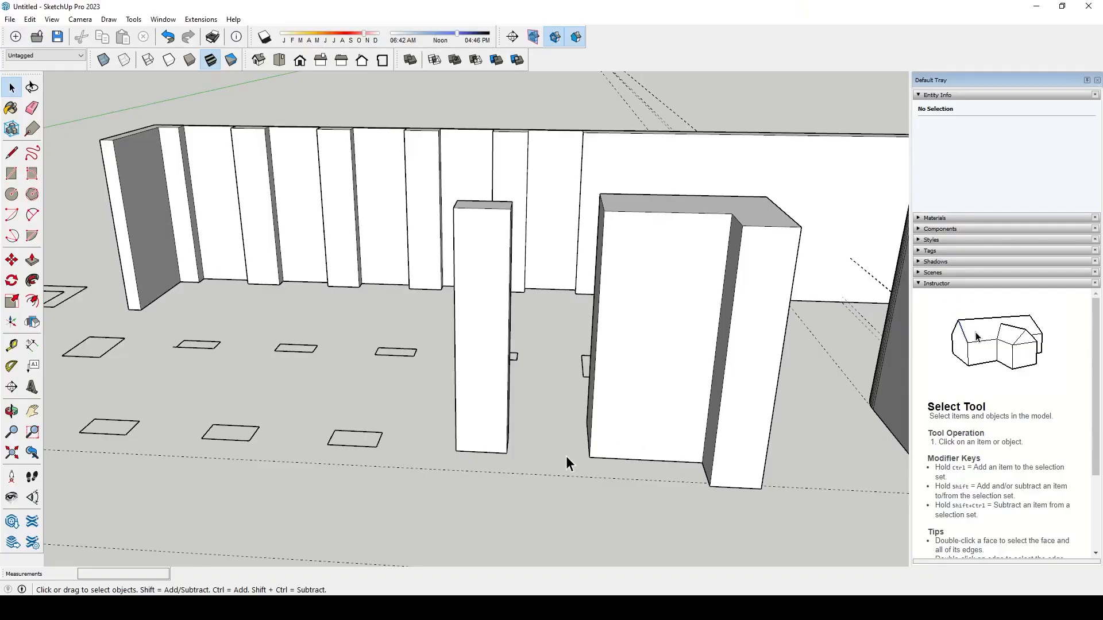
# - Place a horizontal guide line just above the base edge of the L-shaped block's front face
pyautogui.scroll(2, 566, 456)
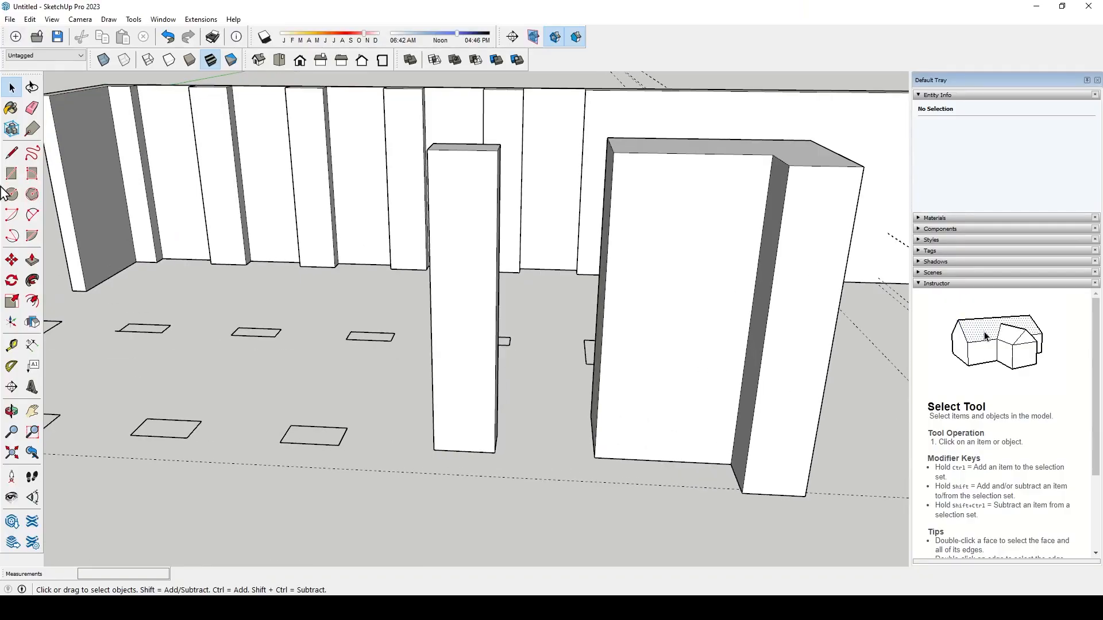
pyautogui.click(12, 345)
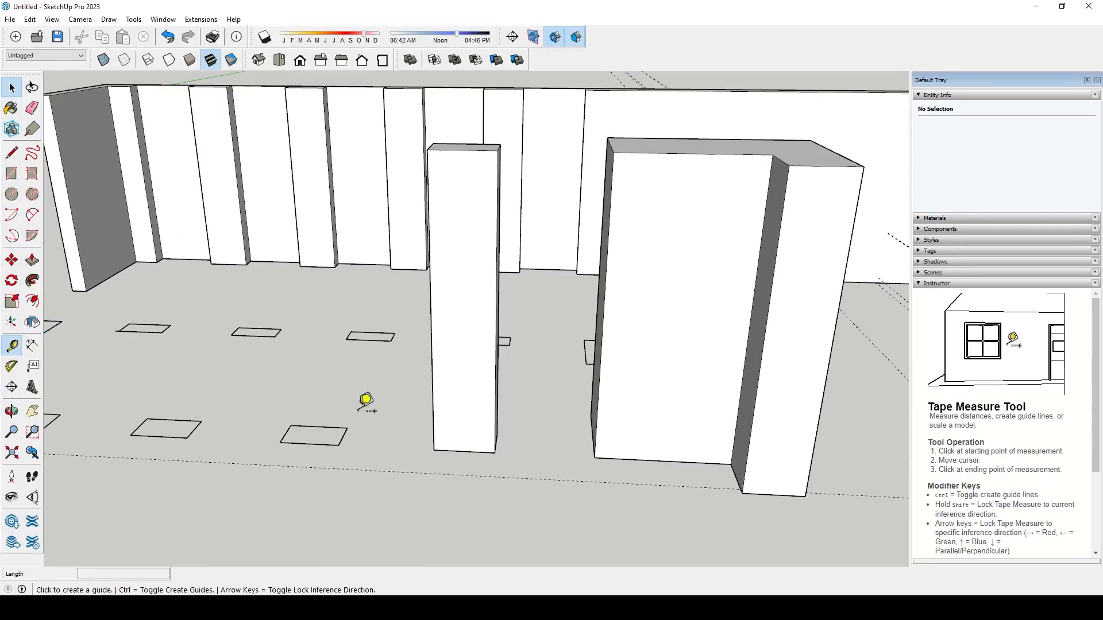
pyautogui.click(609, 458)
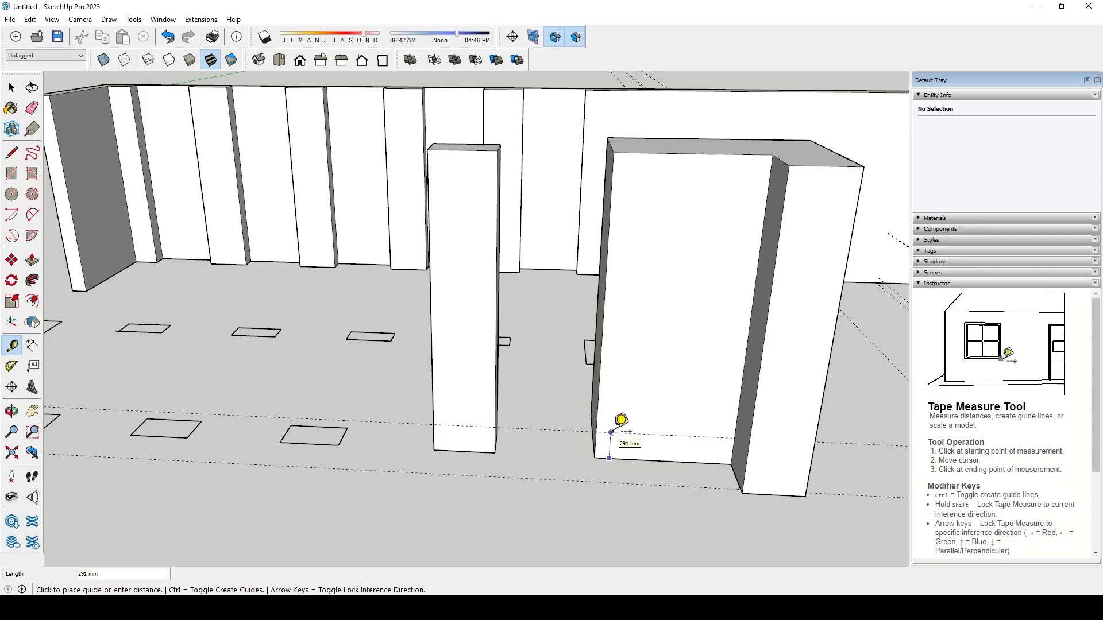
pyautogui.moveTo(610, 432); pyautogui.dragTo(613, 405, button='middle')
pyautogui.click(613, 404)
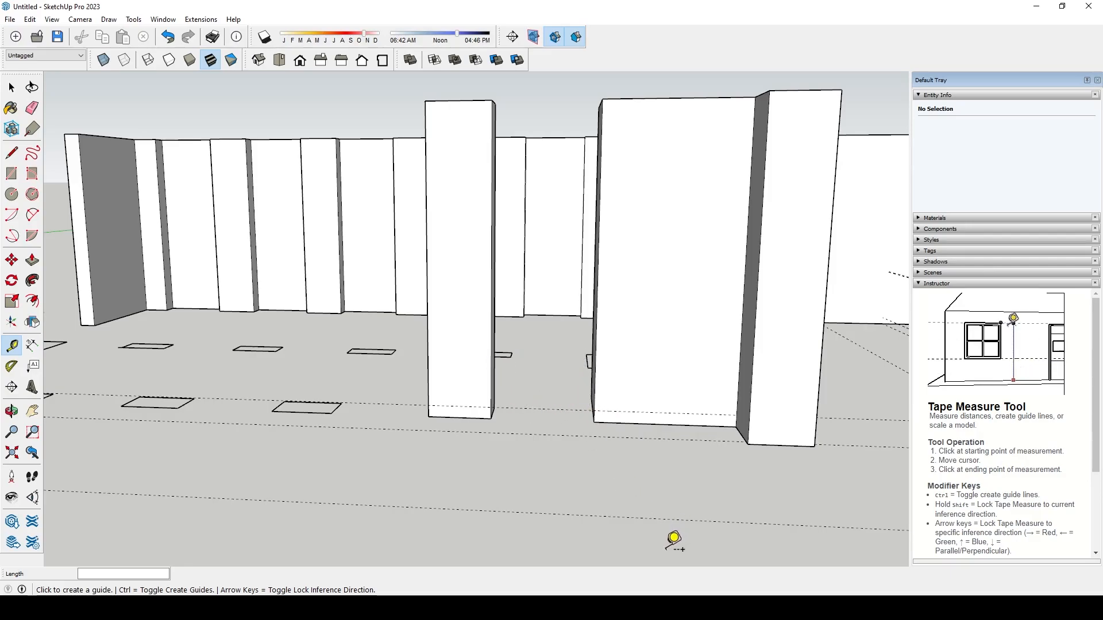
# - Switch to the Ruckers Hill House drawing in AutoCAD and draw a short horizontal polyline from the lowest point of the arch nearest the slab
pyautogui.click(567, 552)
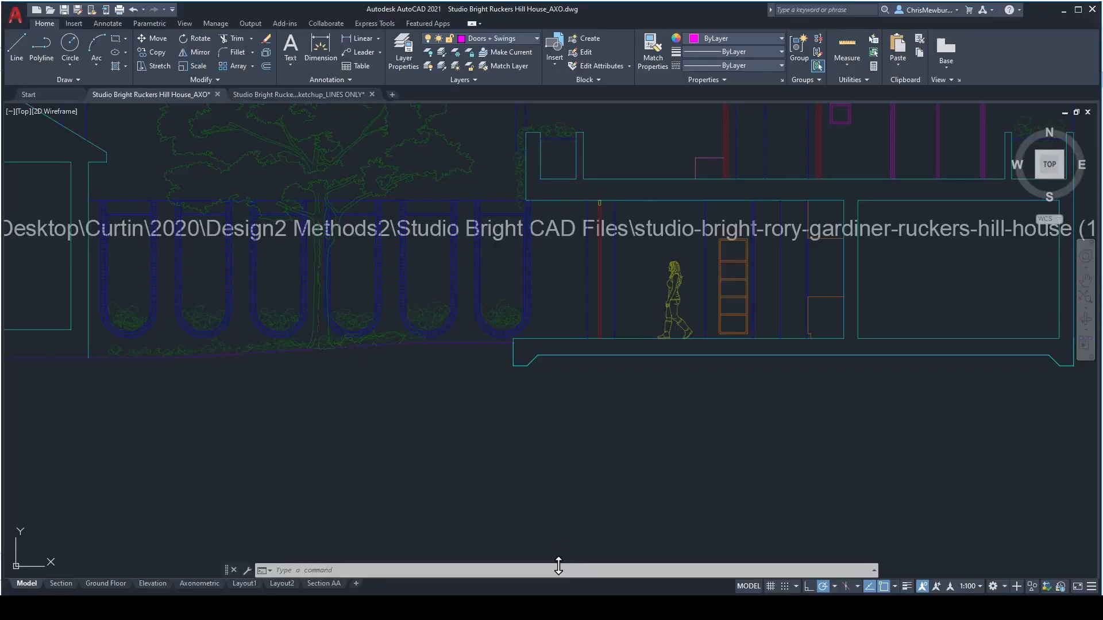
pyautogui.scroll(5, 480, 292)
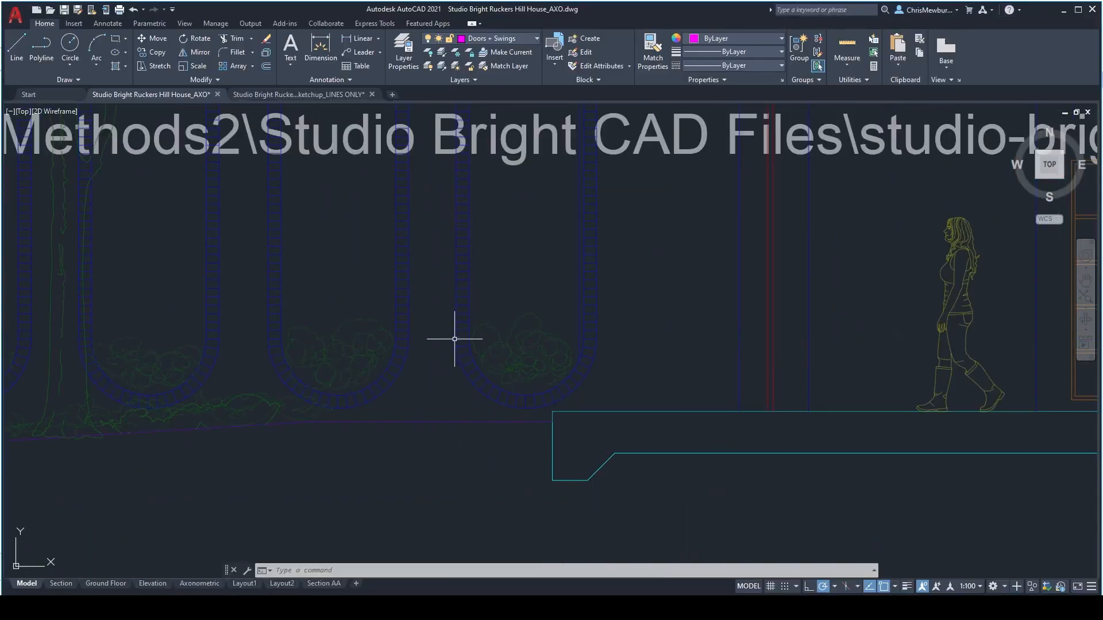
pyautogui.write('pl')
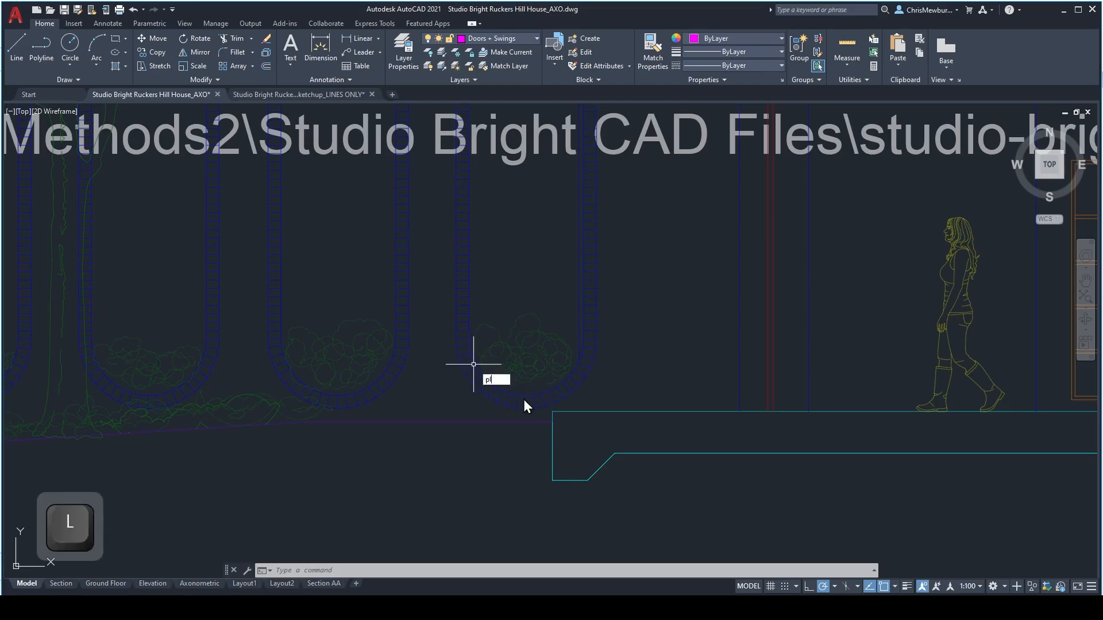
pyautogui.press('space')
pyautogui.click(525, 408)
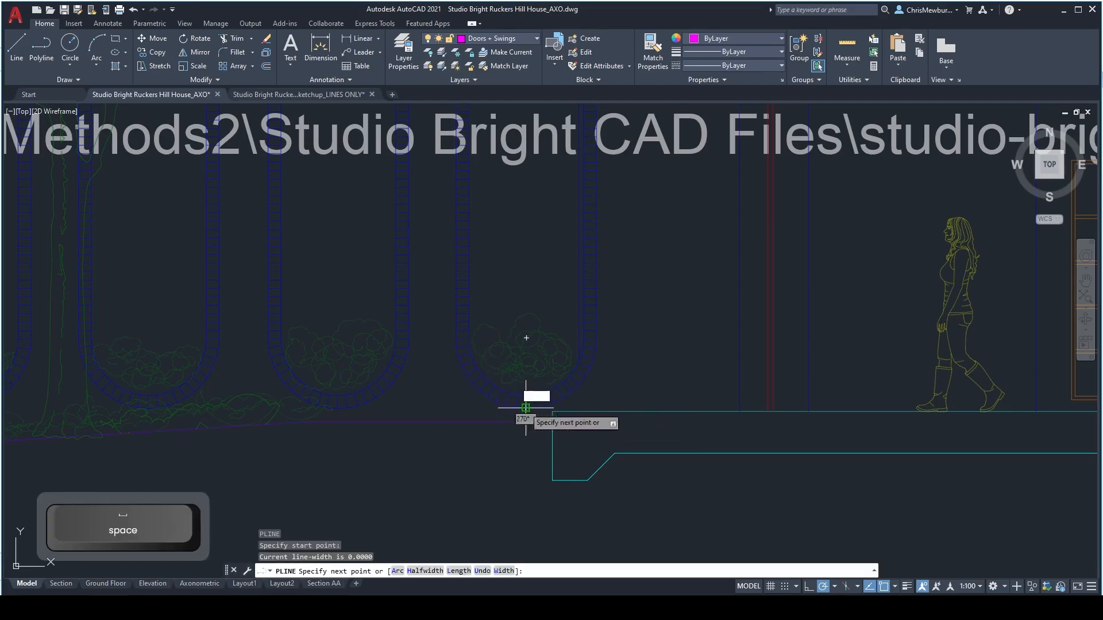
pyautogui.click(420, 408)
pyautogui.press('space')
pyautogui.press('space')
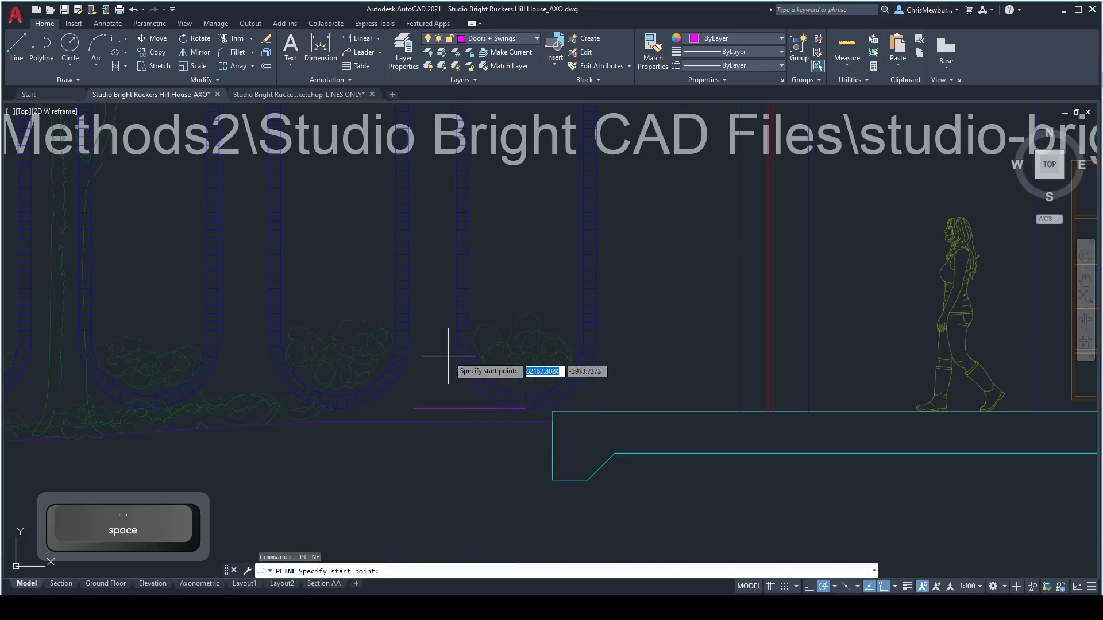
# - Measure the vertical distance from the end of that arch's straight side down to the horizontal polyline, then cancel the line
pyautogui.scroll(5, 452, 335)
pyautogui.scroll(3, 453, 335)
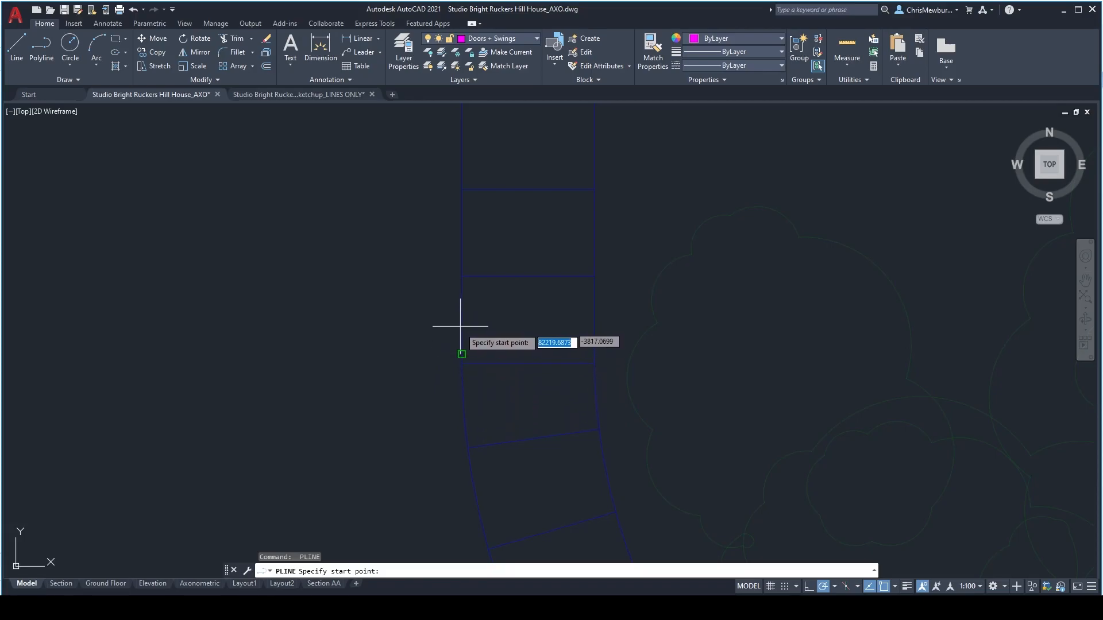
pyautogui.click(461, 354)
pyautogui.scroll(-5, 471, 322)
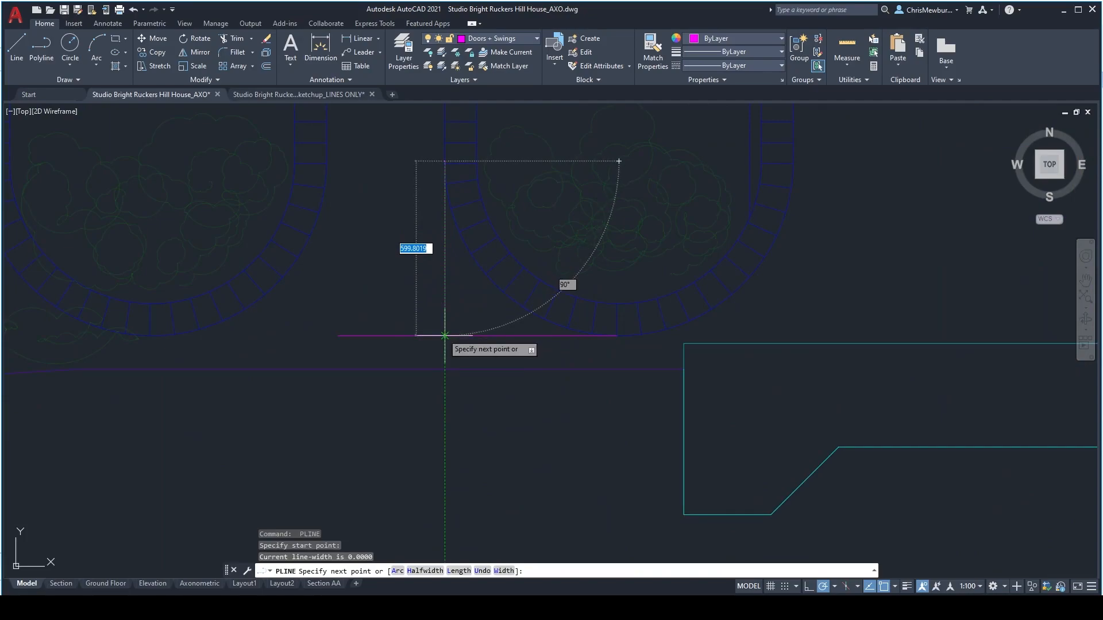
pyautogui.press('Escape')
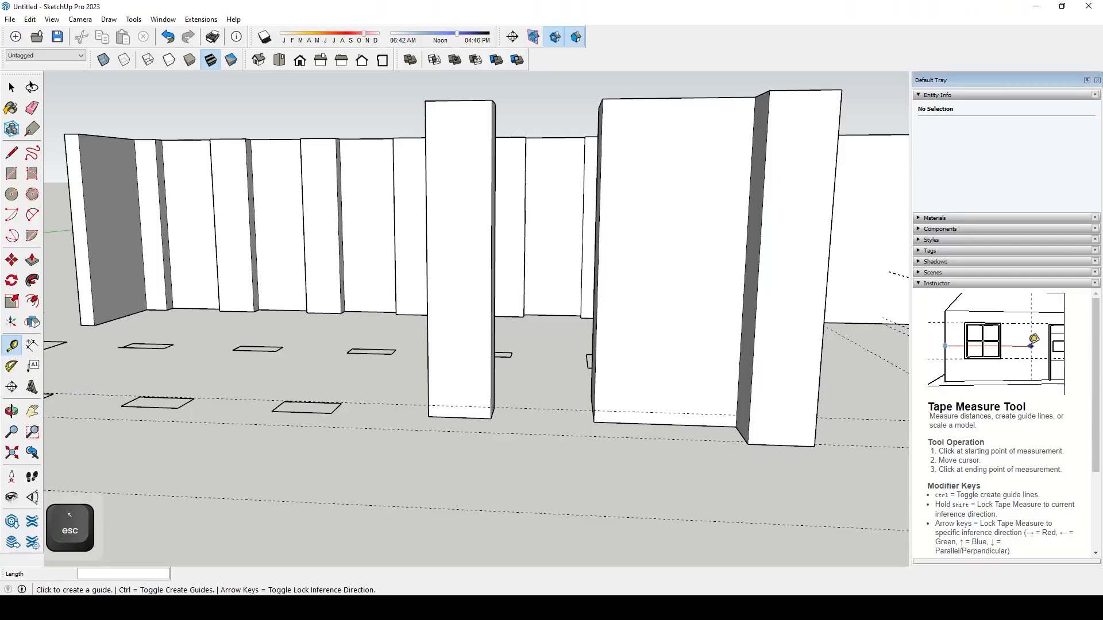
# - Return to SketchUp and place a second horizontal guide above the base guide, at the height where the arch curve starts
pyautogui.scroll(2, 520, 368)
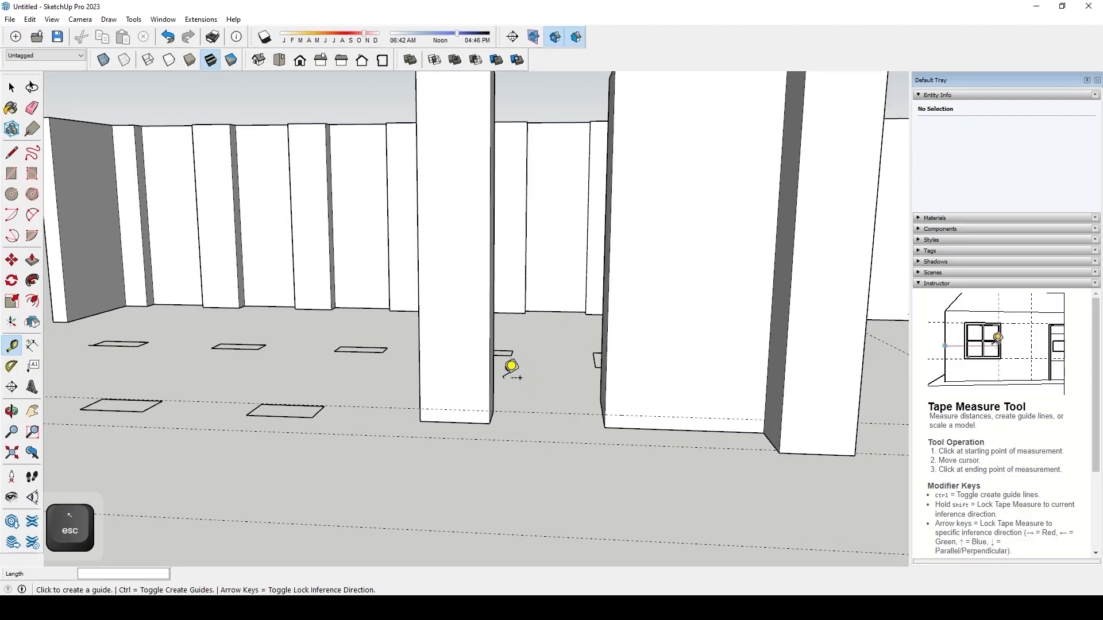
pyautogui.click(465, 409)
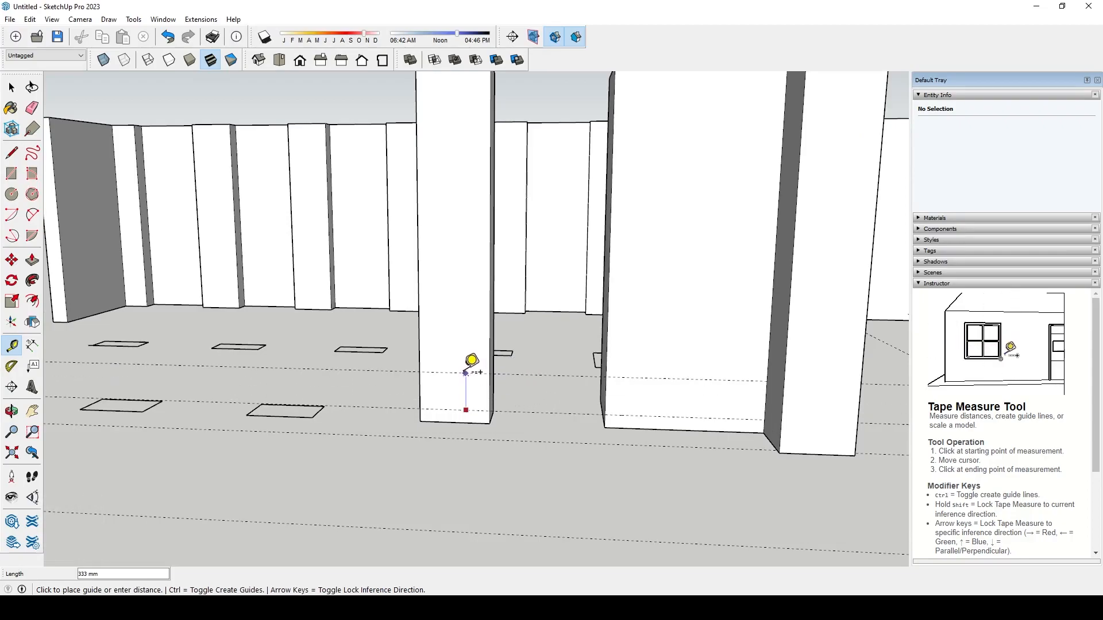
pyautogui.hotkey('ctrl', 'z')
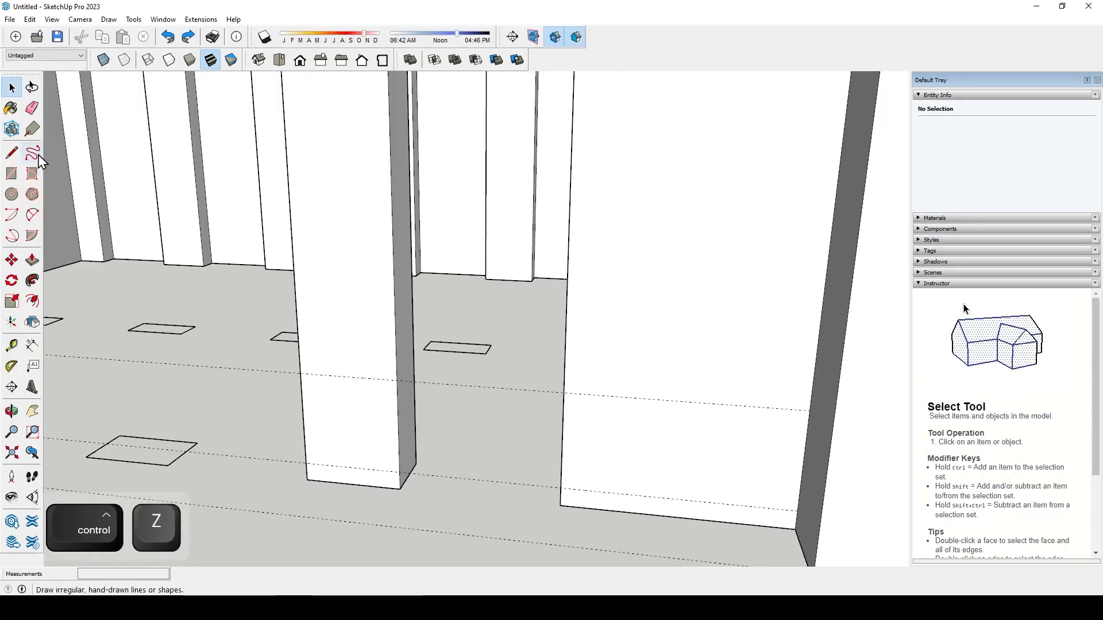
# - Draw a downward half-circle two-point arc between the column and the L-shaped block, ending on the upper guide
pyautogui.click(32, 215)
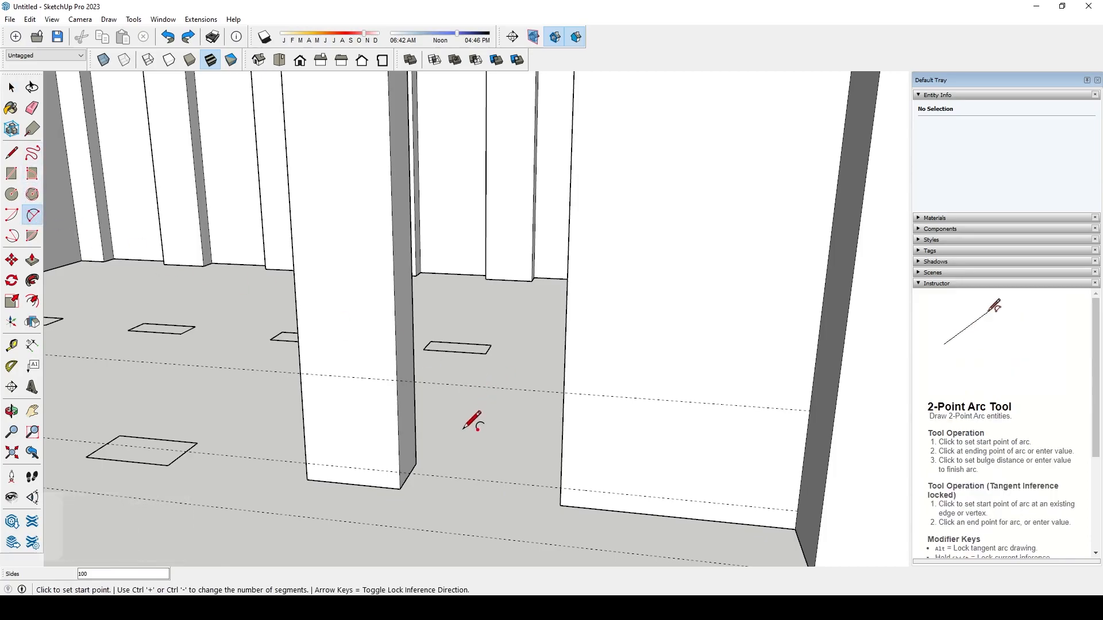
pyautogui.click(397, 380)
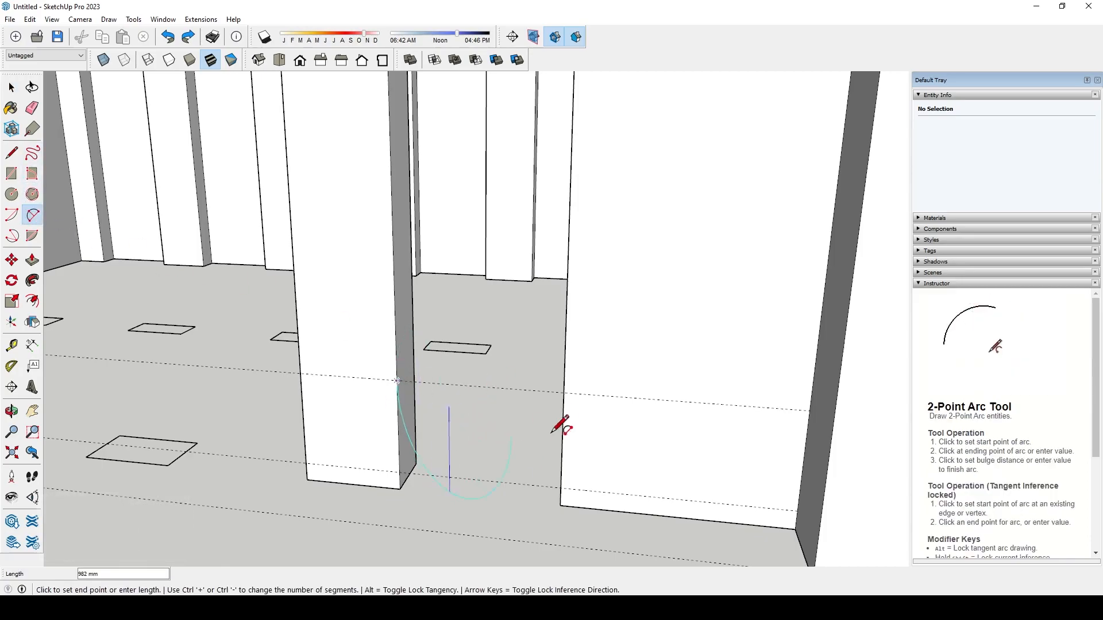
pyautogui.click(564, 393)
pyautogui.moveTo(517, 435); pyautogui.dragTo(547, 434, button='middle')
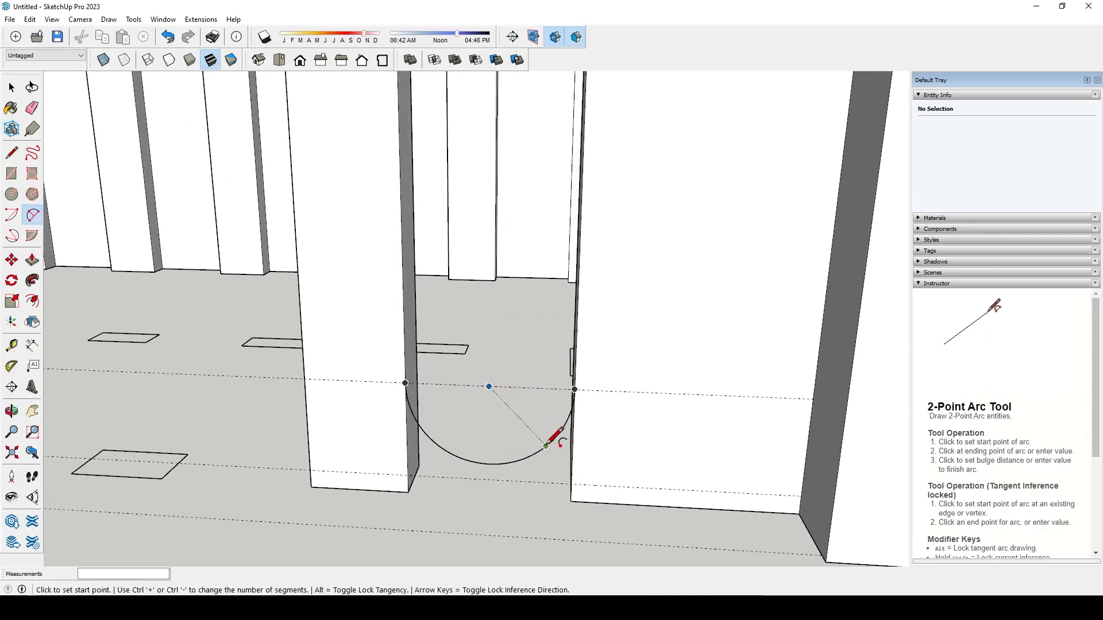
# - Draw lines from the arc's ends down to the base to close the face below the curve, and group it
pyautogui.press('l')
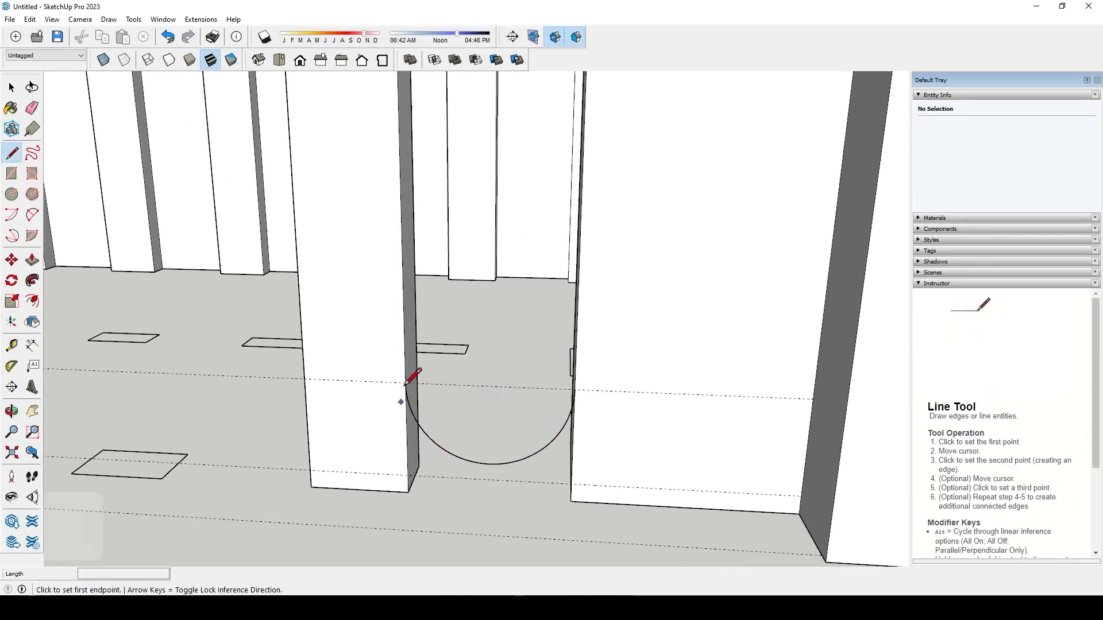
pyautogui.click(406, 383)
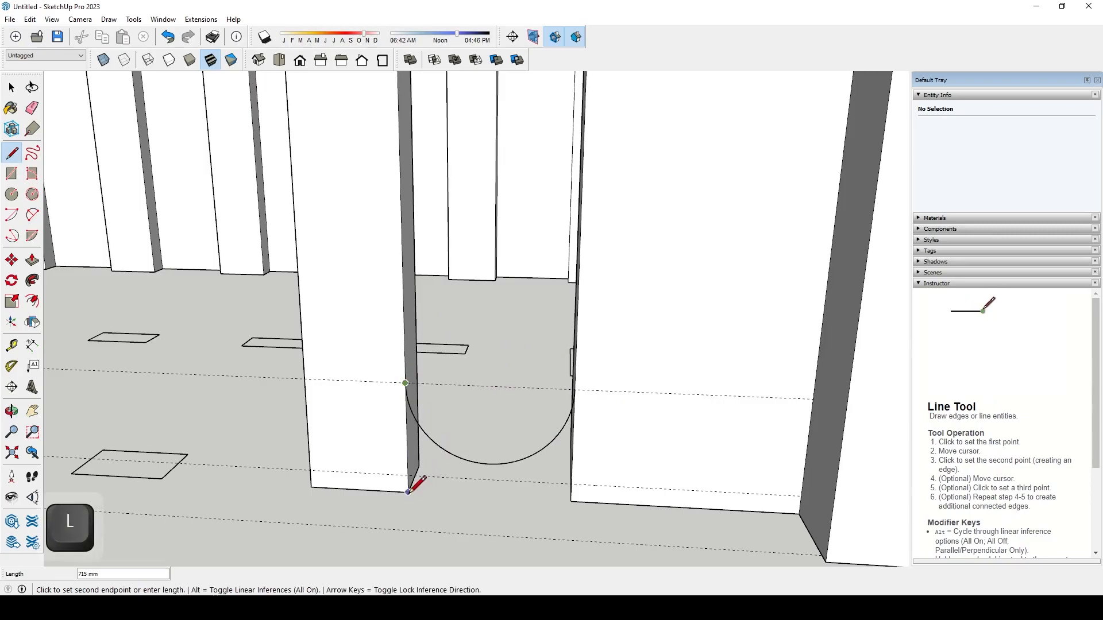
pyautogui.click(574, 390)
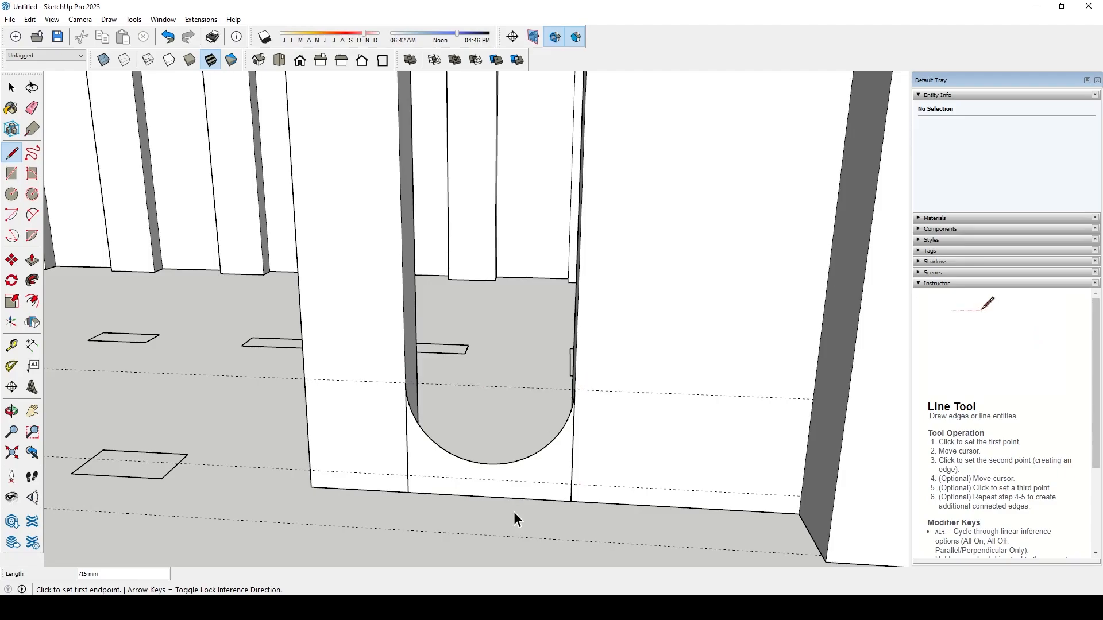
pyautogui.press('space')
pyautogui.click(547, 462)
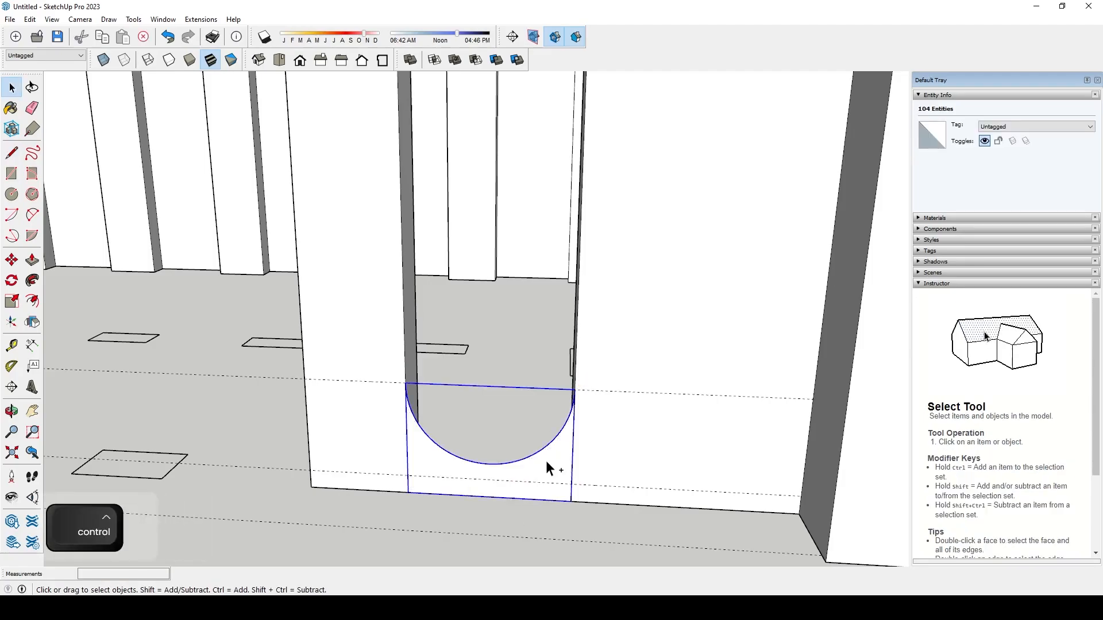
pyautogui.hotkey('ctrl', 'g')
# - Push/pull the curved face inside its group back to the column's depth and leave the group
pyautogui.press('p')
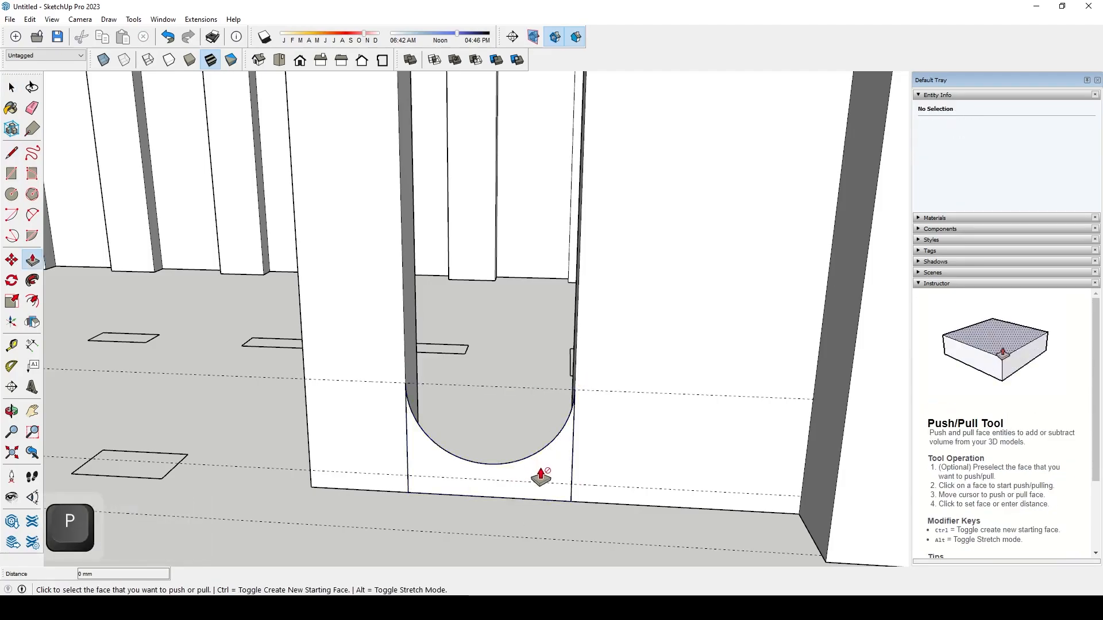
pyautogui.press('space')
pyautogui.doubleClick(541, 467)
pyautogui.press('p')
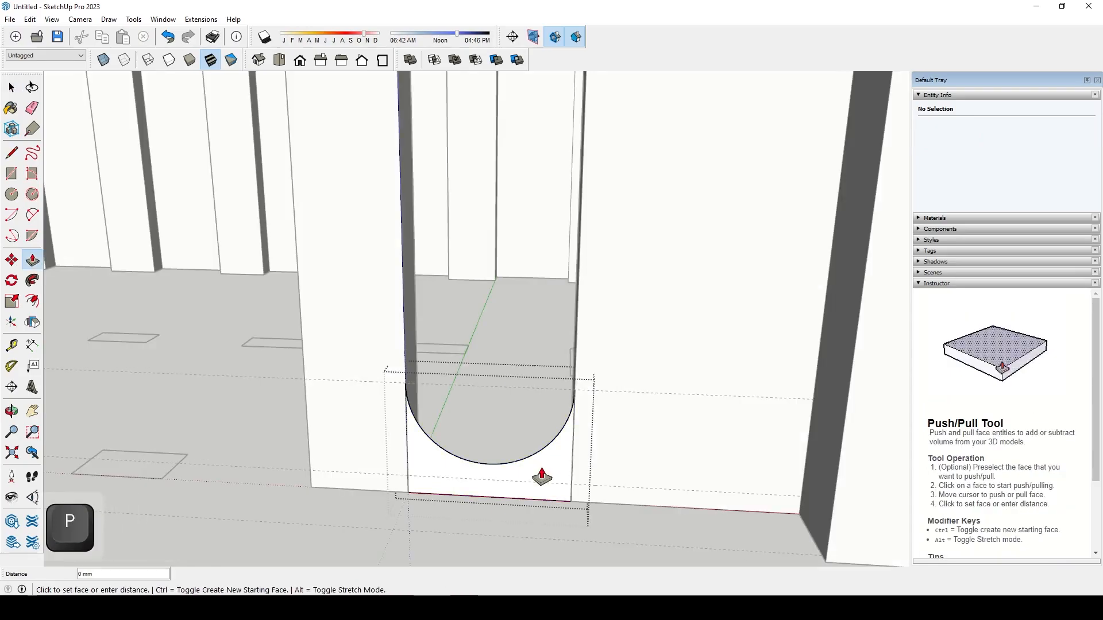
pyautogui.click(537, 470)
pyautogui.moveTo(423, 362); pyautogui.dragTo(389, 470, button='middle')
pyautogui.click(352, 374)
pyautogui.press('space')
pyautogui.press('Escape')
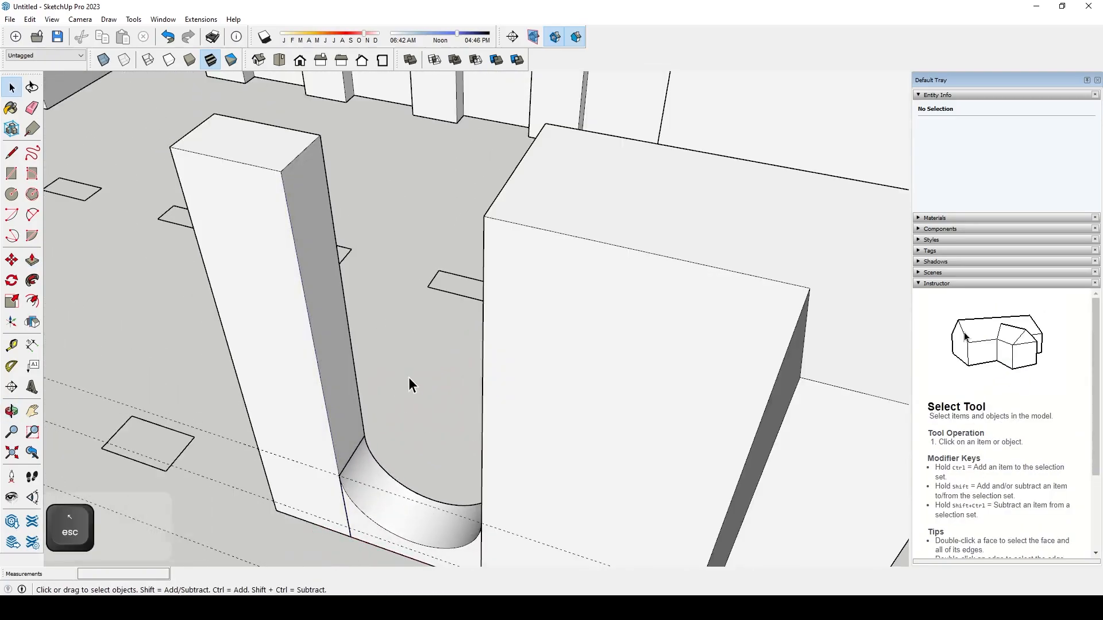
# - Copy the column and curved infill groups together onto the next front-row outline, about 1594 mm away
pyautogui.scroll(-3, 557, 404)
pyautogui.moveTo(557, 405); pyautogui.dragTo(639, 395, button='middle')
pyautogui.scroll(-2, 639, 395)
pyautogui.click(567, 447)
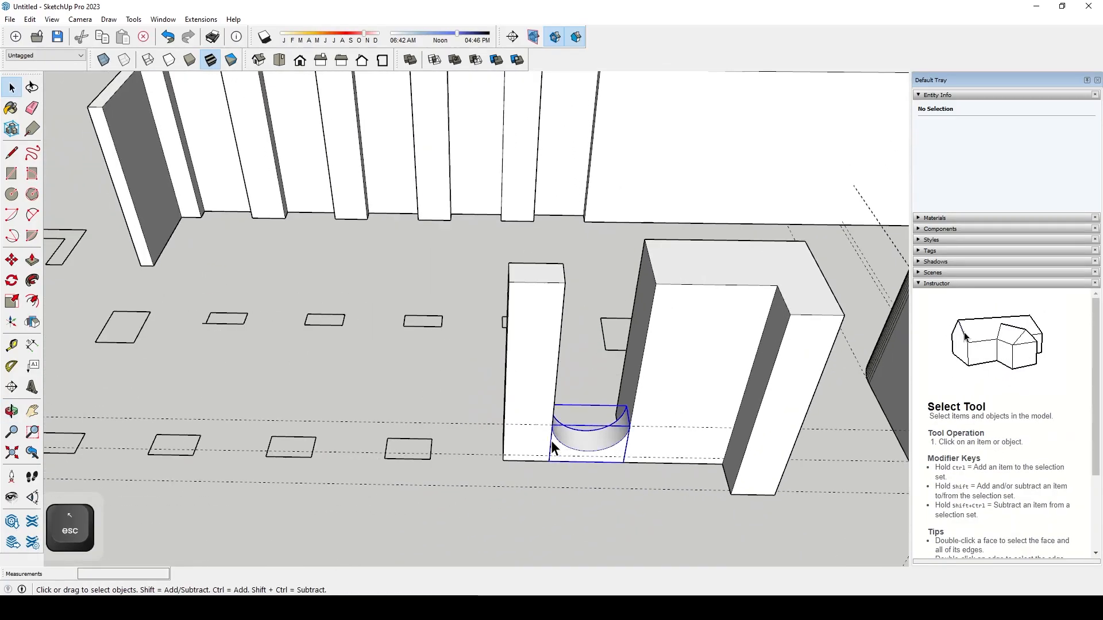
pyautogui.keyDown('ctrl'); pyautogui.click(527, 366); pyautogui.keyUp('ctrl')
pyautogui.moveTo(547, 408); pyautogui.dragTo(570, 478, button='middle')
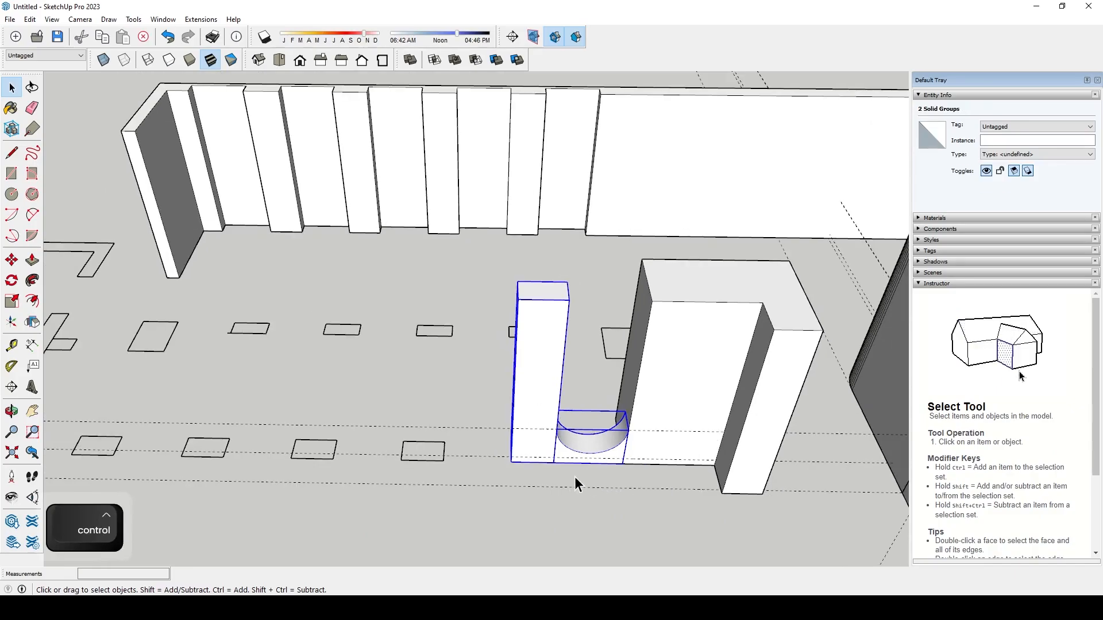
pyautogui.press('m')
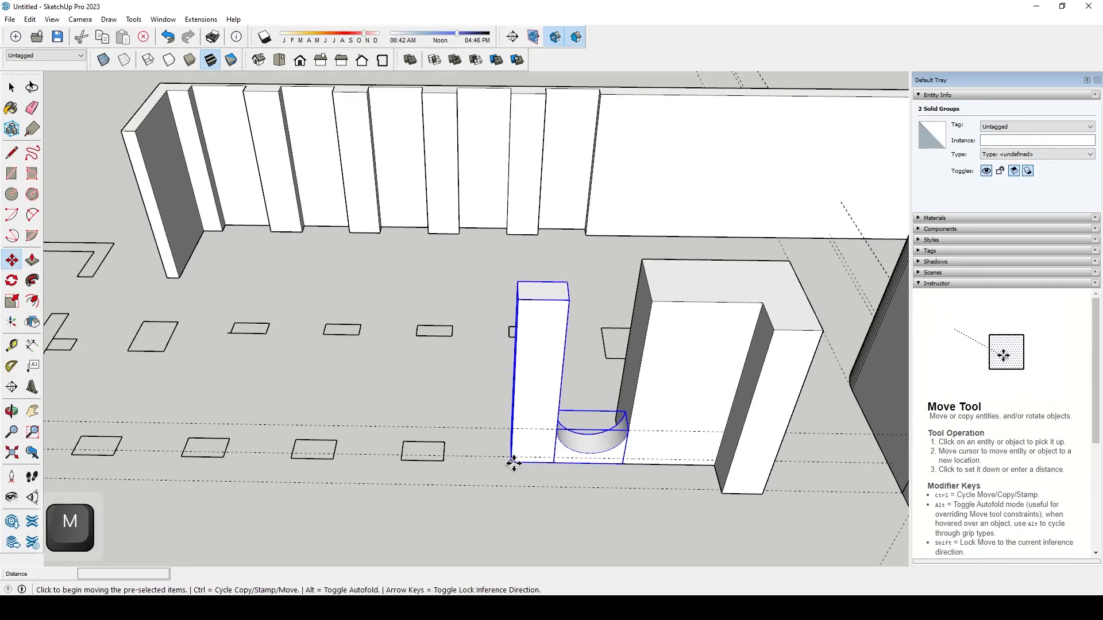
pyautogui.press('alt')
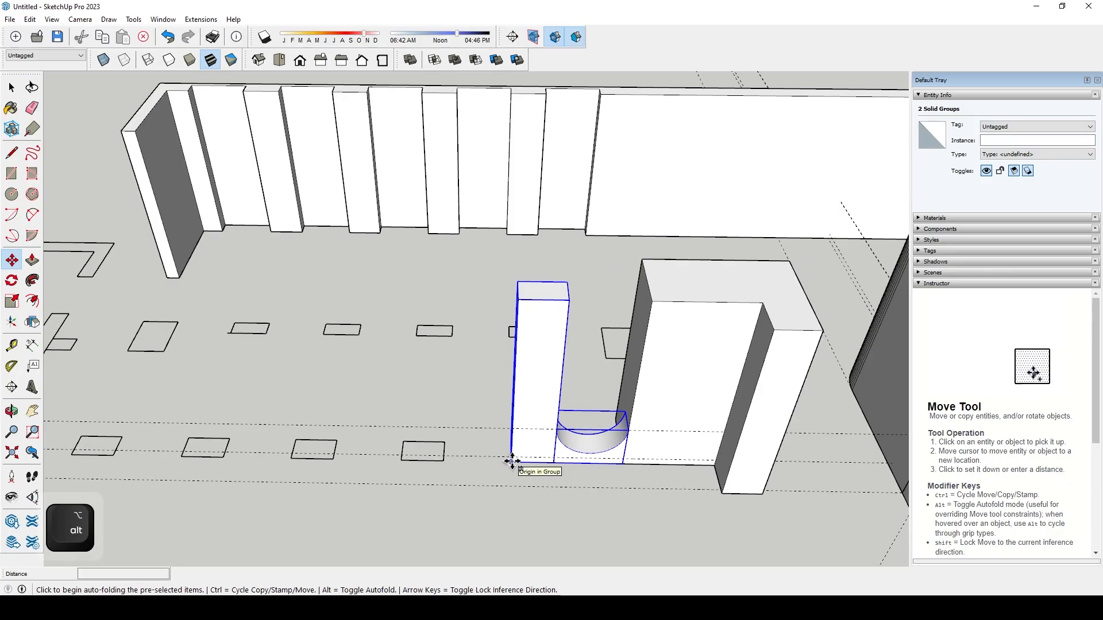
pyautogui.press('ctrl')
pyautogui.click(512, 461)
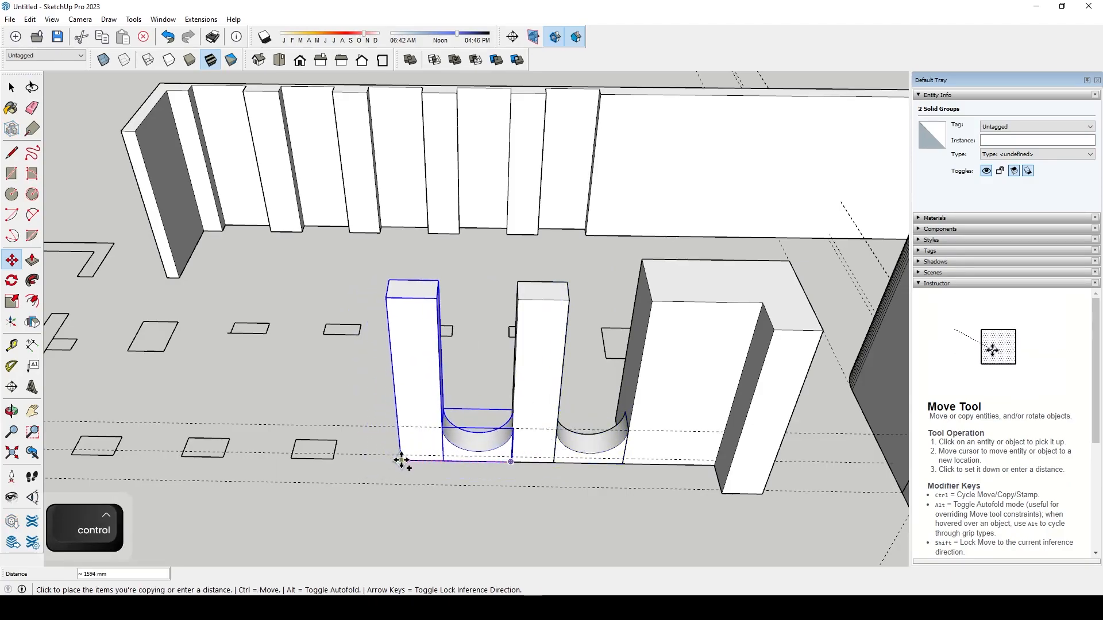
pyautogui.click(401, 459)
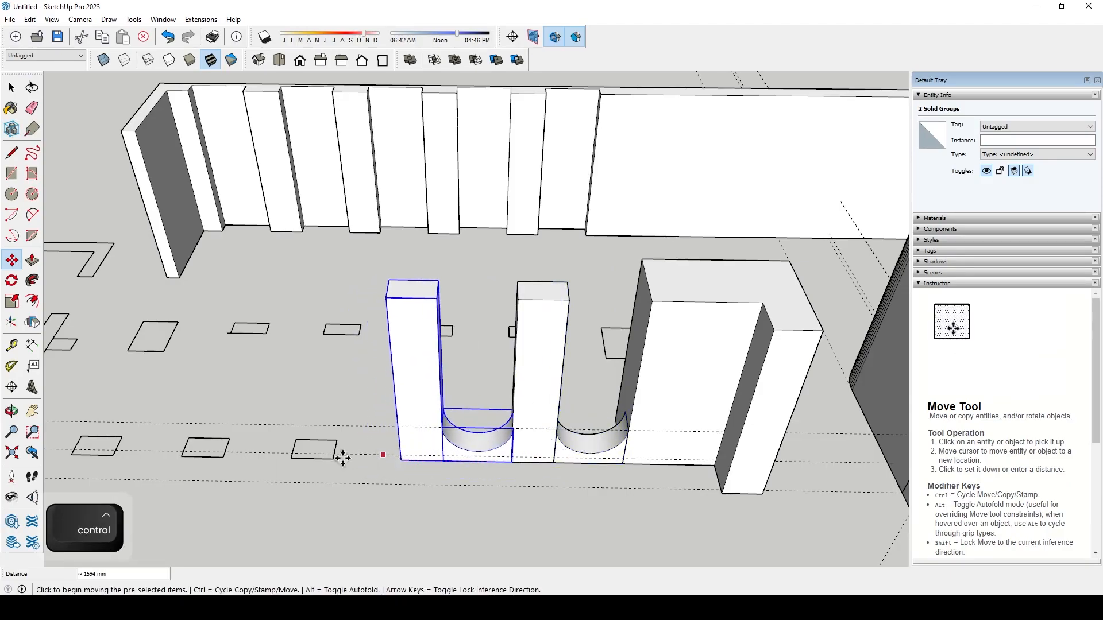
# - Repeat the column and curved infill copy three more times along the remaining front-row outlines
pyautogui.click(401, 460)
pyautogui.click(296, 457)
pyautogui.click(295, 457)
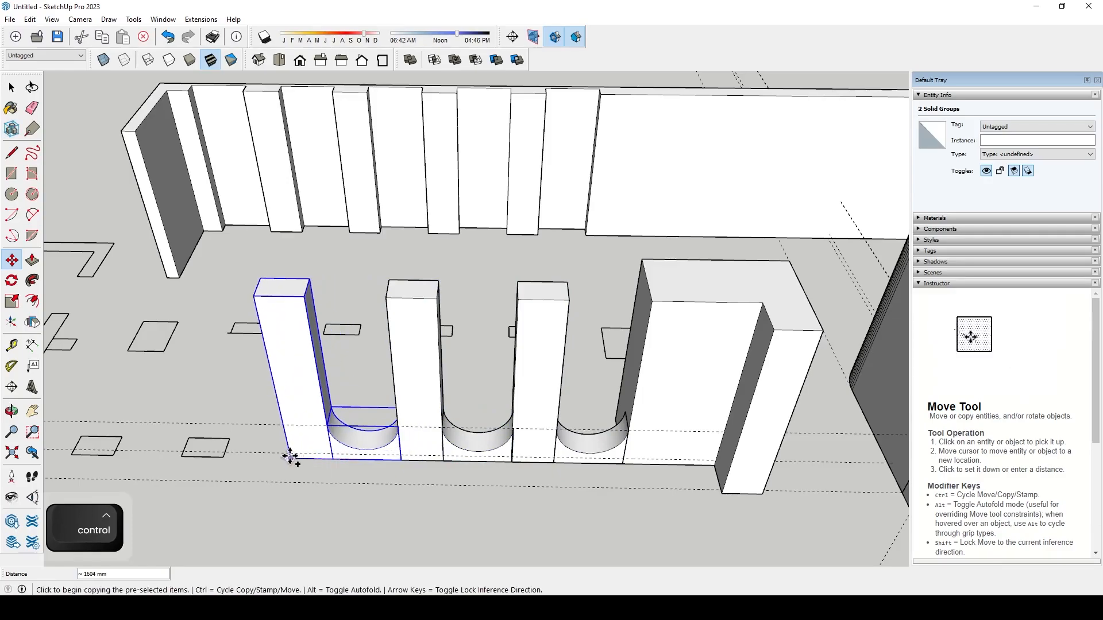
pyautogui.click(182, 455)
pyautogui.click(182, 454)
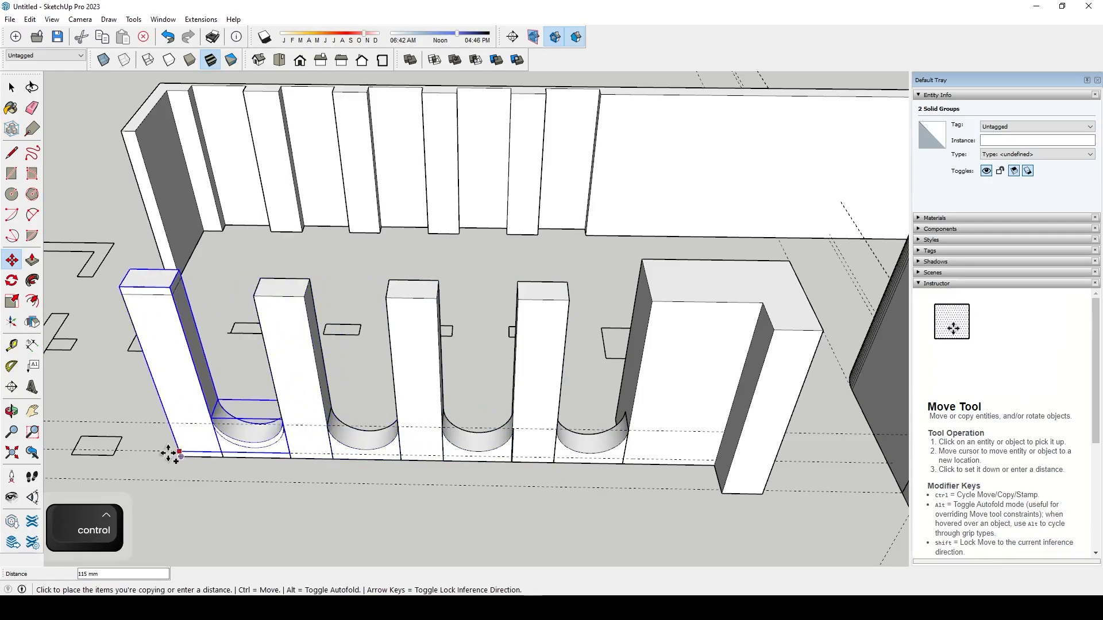
pyautogui.click(69, 455)
pyautogui.scroll(-3, 409, 418)
pyautogui.scroll(3, 261, 425)
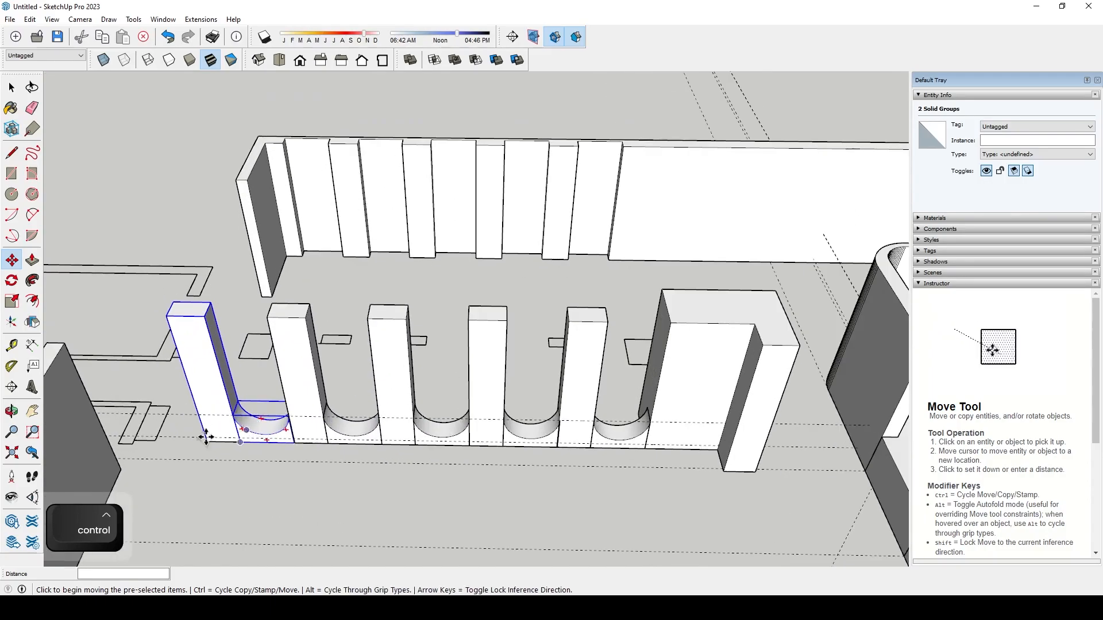
pyautogui.press('Escape')
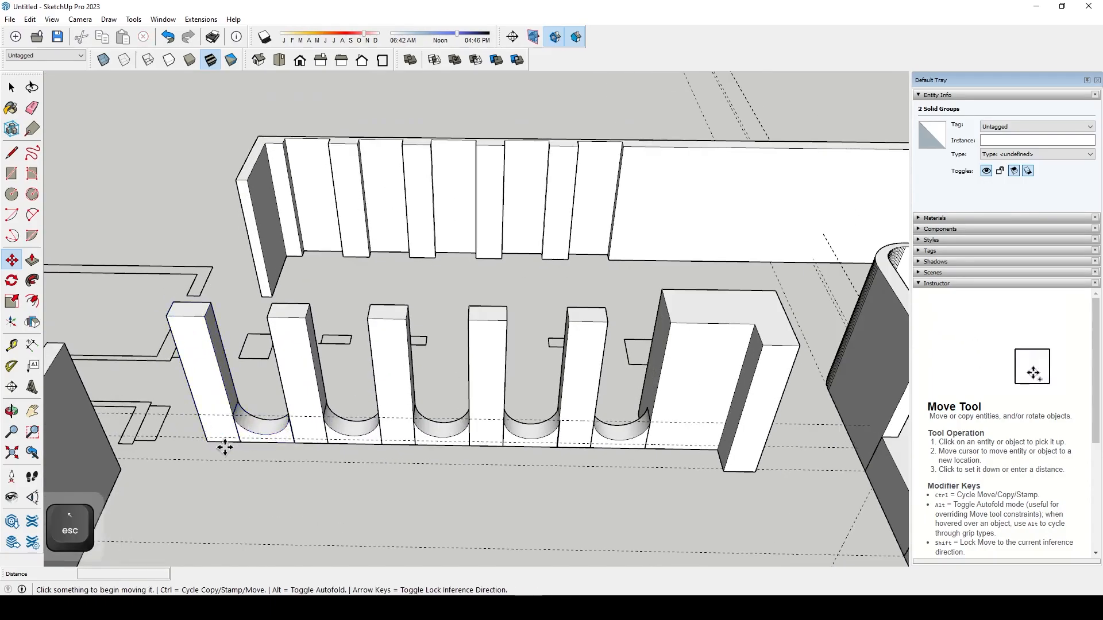
pyautogui.click(208, 442)
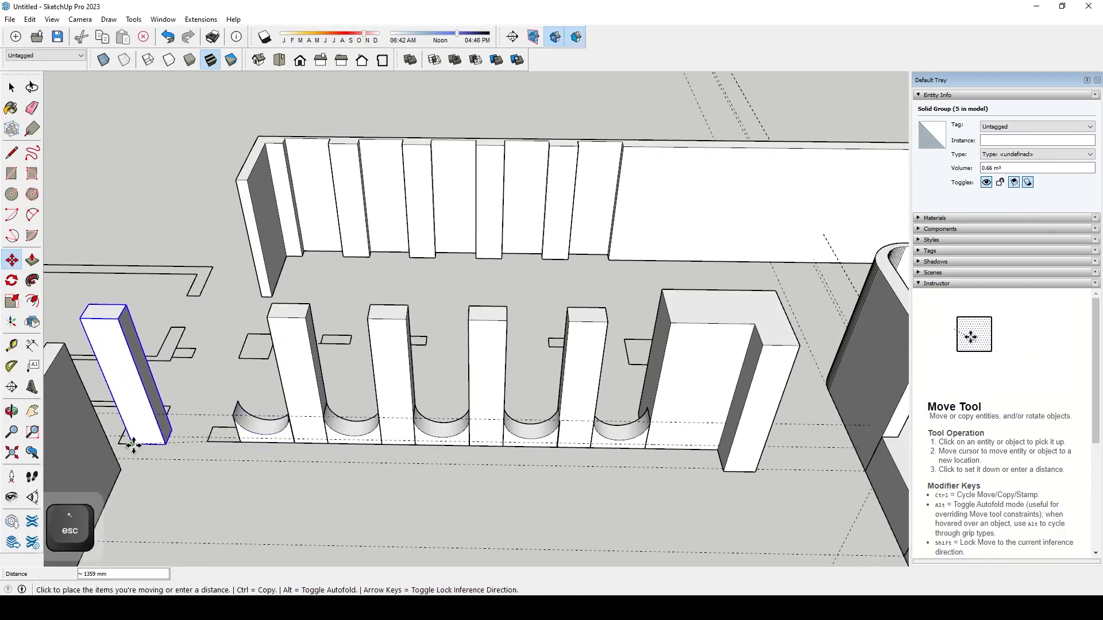
pyautogui.click(207, 441)
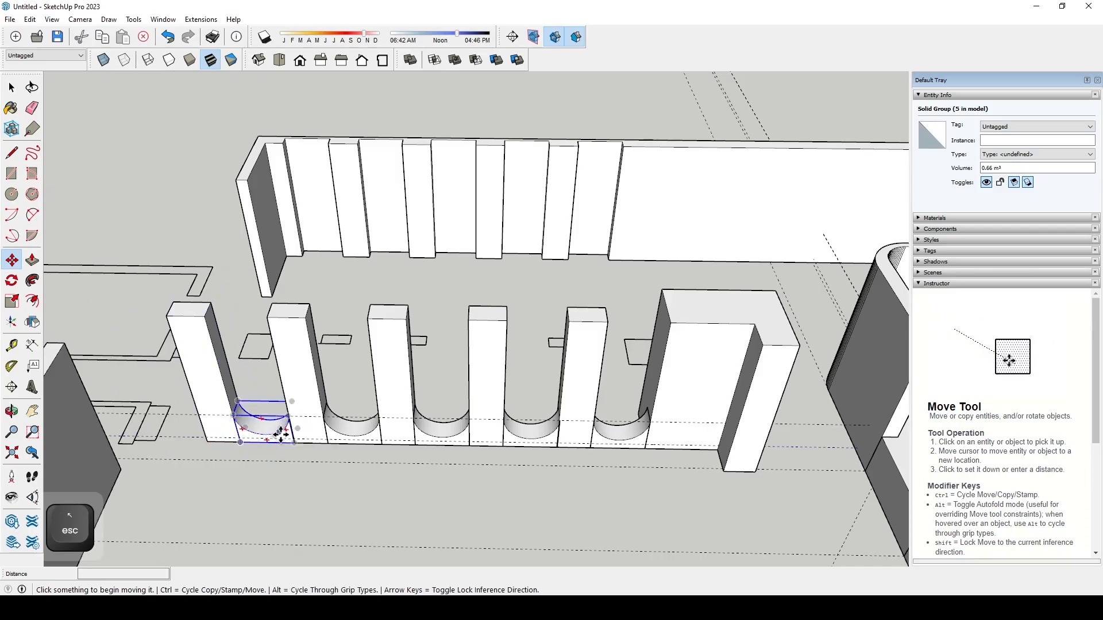
pyautogui.click(281, 435)
pyautogui.press('Escape')
pyautogui.press('space')
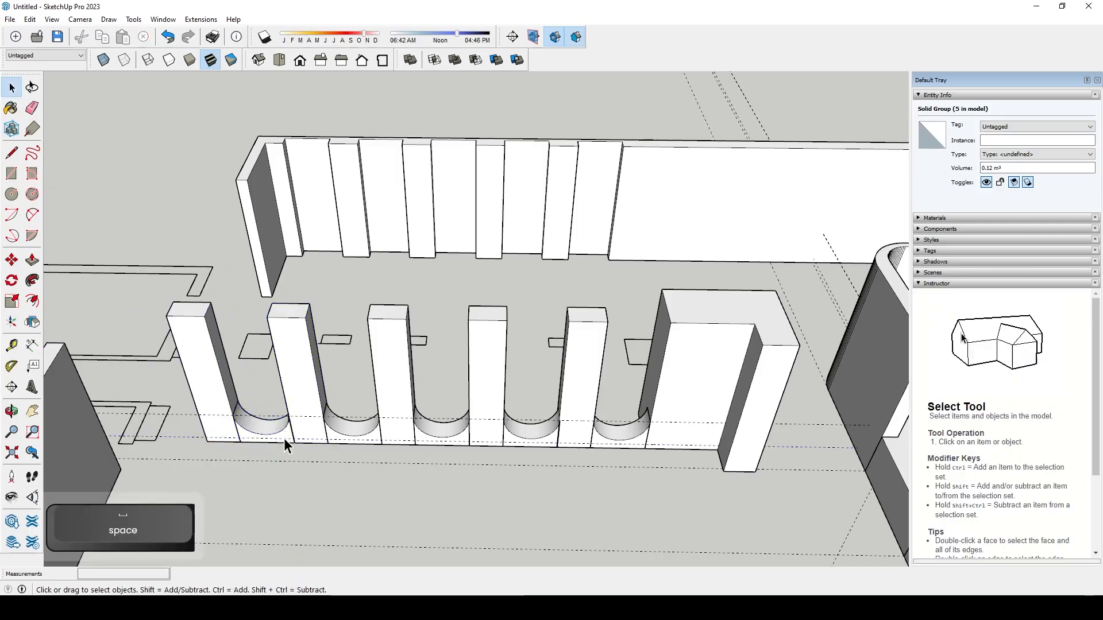
# - Copy the end curved infill group to the outer side of the last front-row column, with its corner on the column's base corner
pyautogui.click(290, 442)
pyautogui.press('m')
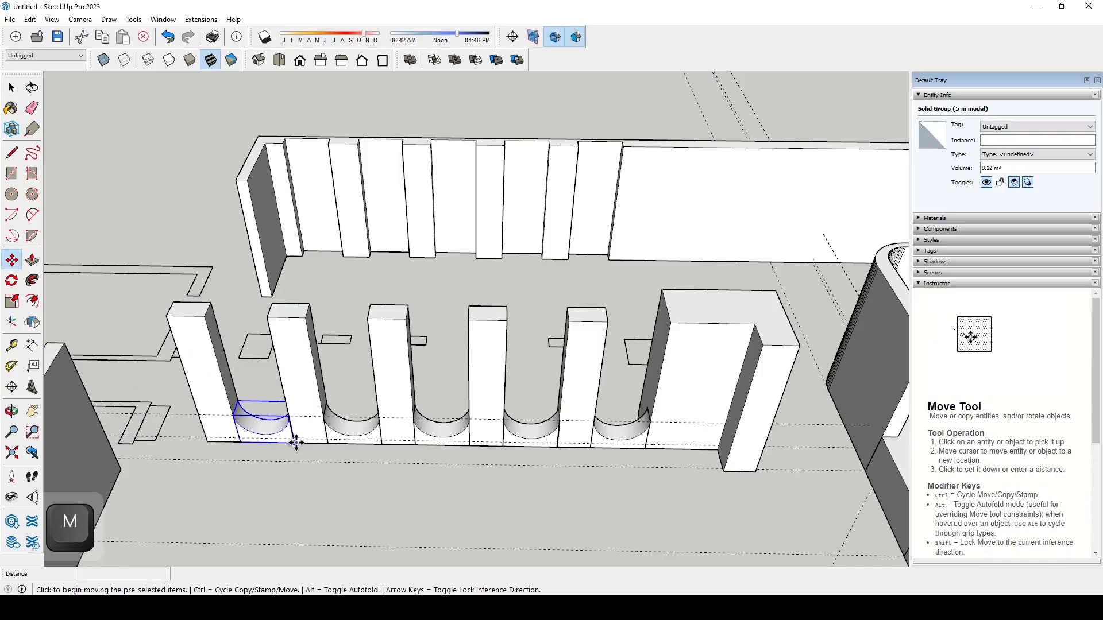
pyautogui.press('ctrl')
pyautogui.click(295, 443)
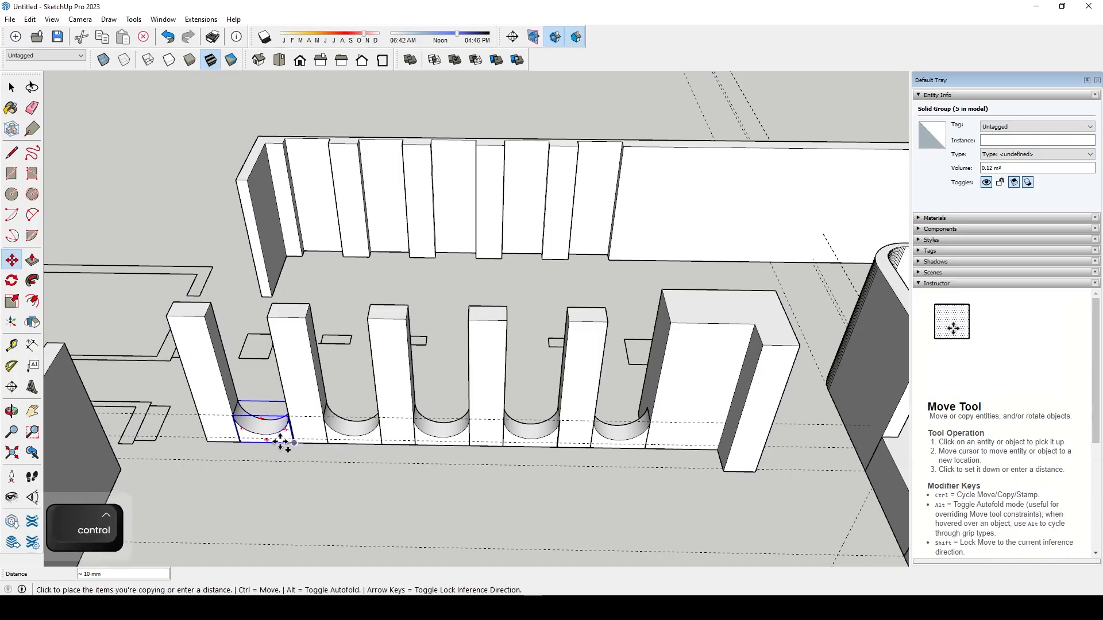
pyautogui.click(210, 446)
pyautogui.press('Escape')
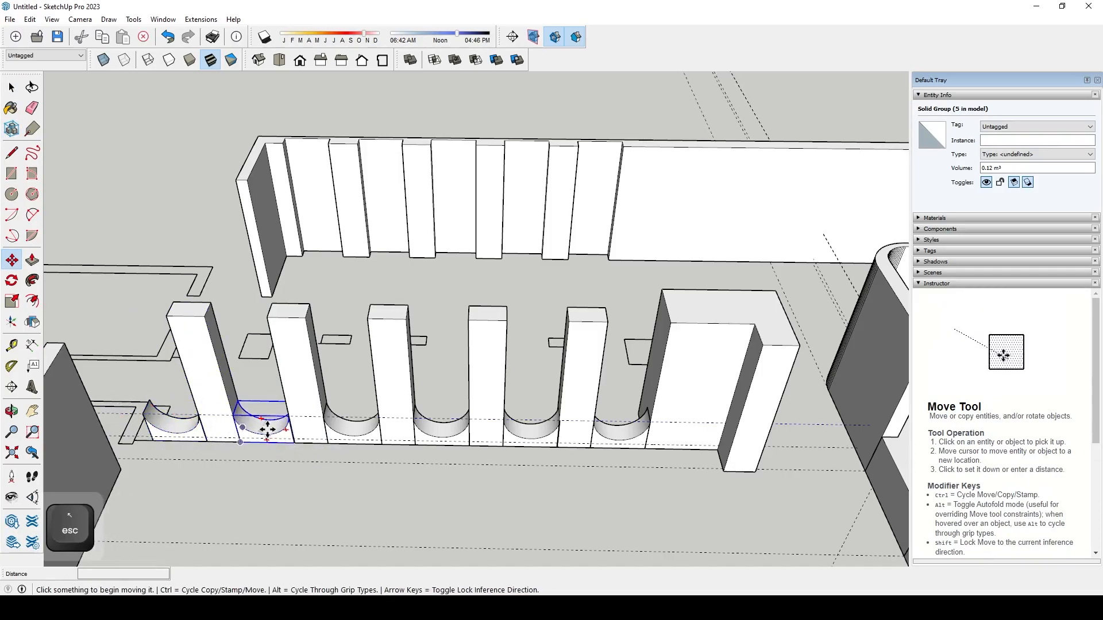
pyautogui.press('space')
pyautogui.click(639, 457)
# - Examine the column row, curved infills and surrounding walls from several angles, along with the floor plan outlines that are still flat
pyautogui.moveTo(640, 458); pyautogui.dragTo(468, 269, button='middle')
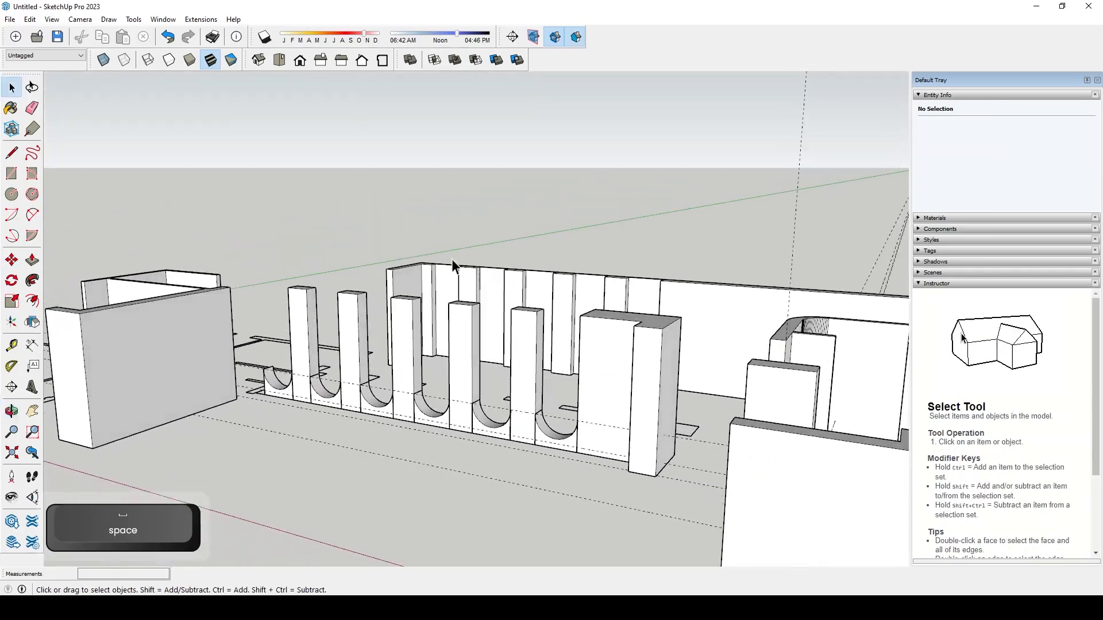
pyautogui.moveTo(507, 335); pyautogui.dragTo(735, 375, button='middle')
pyautogui.scroll(-2, 566, 237)
pyautogui.scroll(3, 579, 266)
pyautogui.scroll(-3, 578, 265)
pyautogui.scroll(2, 571, 264)
pyautogui.scroll(-1, 735, 375)
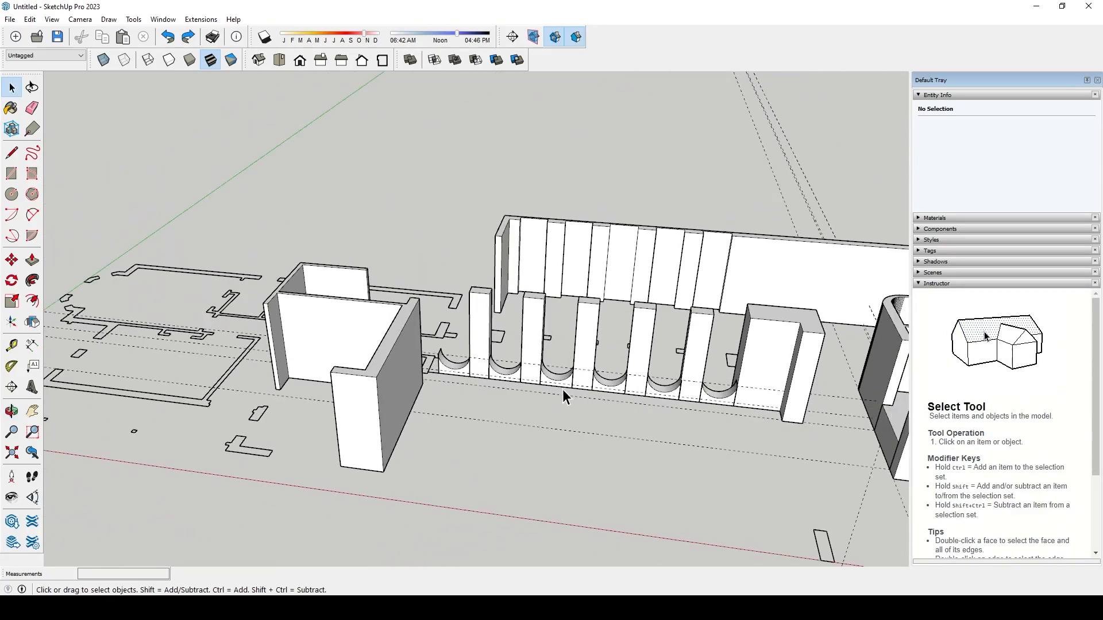
pyautogui.moveTo(390, 458); pyautogui.dragTo(527, 452, button='middle')
pyautogui.moveTo(527, 452); pyautogui.dragTo(520, 457)
pyautogui.scroll(-3, 414, 473)
pyautogui.scroll(4, 678, 460)
pyautogui.moveTo(690, 463); pyautogui.dragTo(793, 468, button='middle')
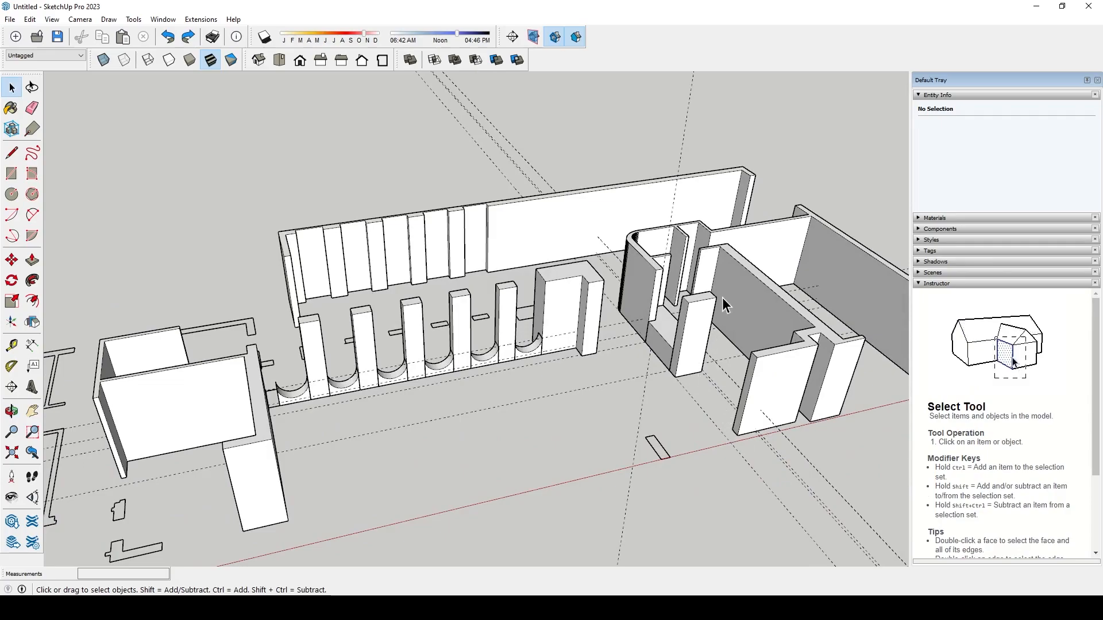
pyautogui.scroll(-2, 774, 354)
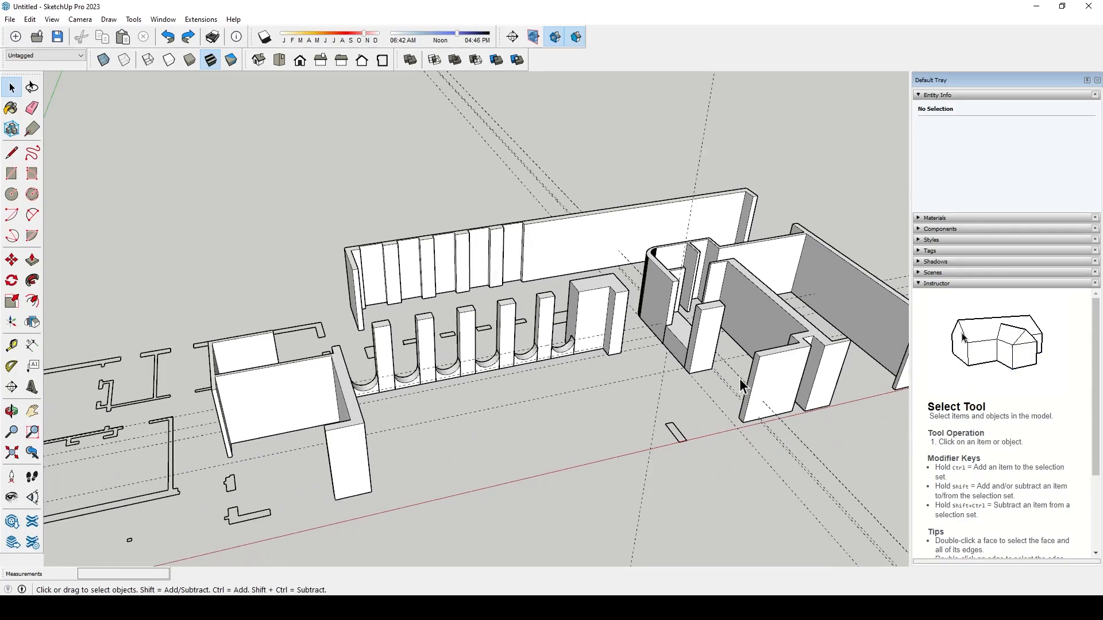
pyautogui.scroll(-1, 658, 466)
pyautogui.scroll(2, 384, 495)
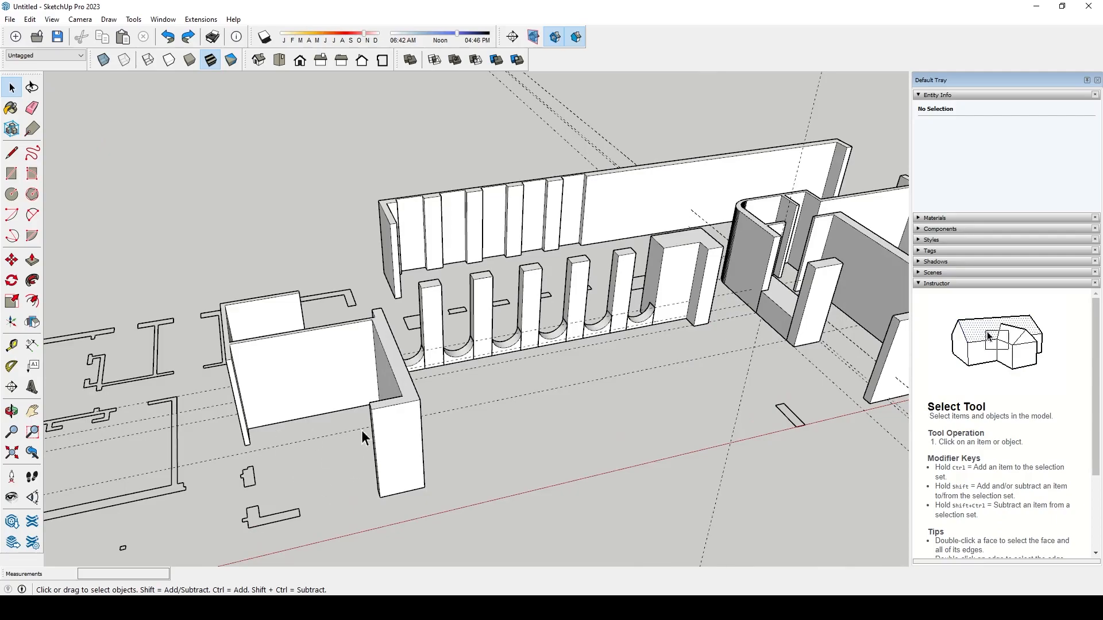
# - Delete the short end edge of the L-shaped outline near the small room and redraw it to close the face
pyautogui.moveTo(406, 425); pyautogui.dragTo(346, 403, button='middle')
pyautogui.scroll(-2, 453, 419)
pyautogui.scroll(3, 275, 438)
pyautogui.scroll(2, 344, 393)
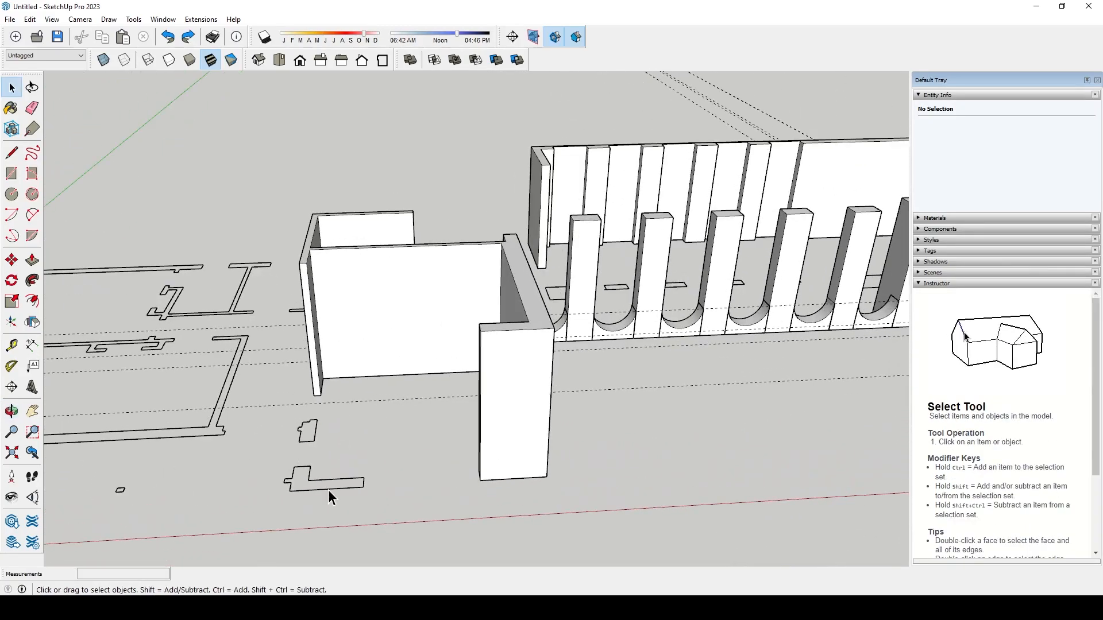
pyautogui.click(356, 317)
pyautogui.click(368, 419)
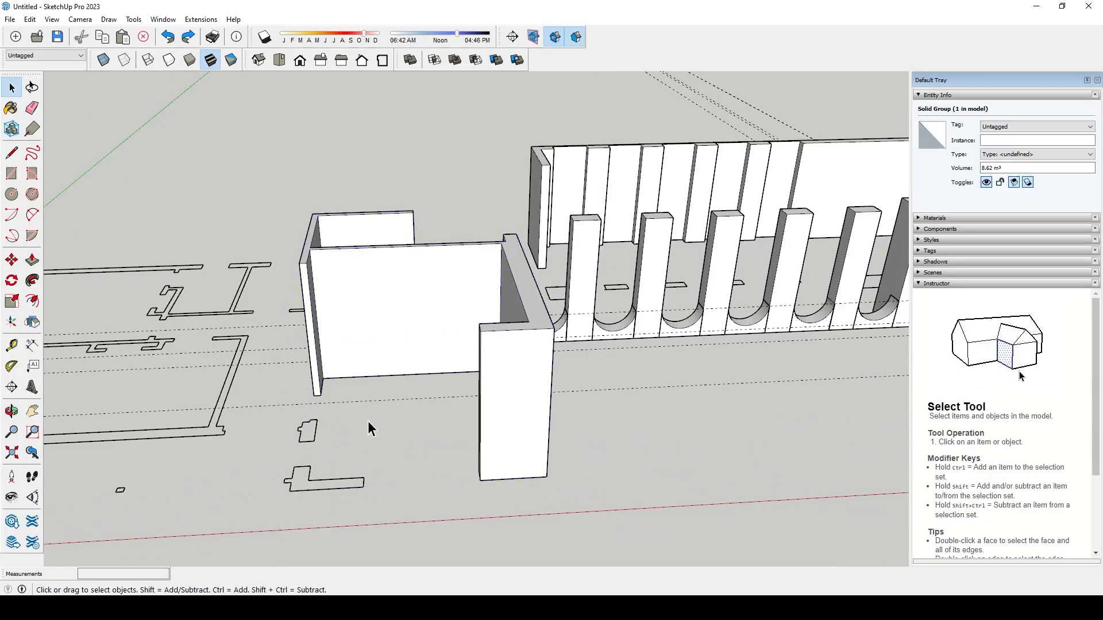
pyautogui.click(366, 484)
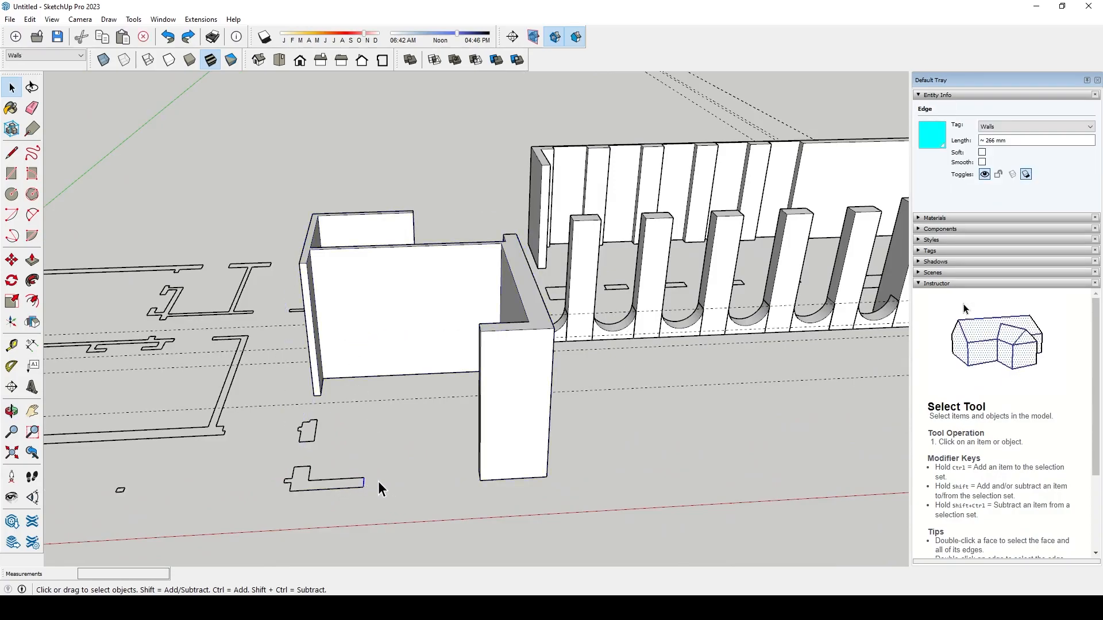
pyautogui.press('Delete')
pyautogui.press('l')
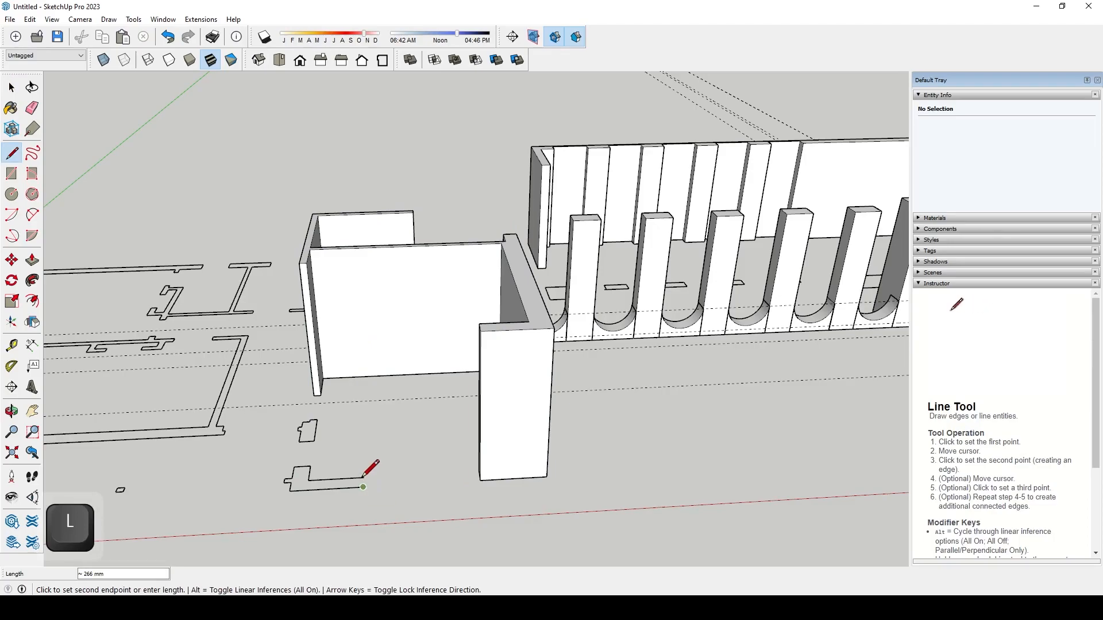
# - Group the L-shaped face and push/pull it up to the height of the neighbouring wall, leaving the group
pyautogui.press('space')
pyautogui.doubleClick(340, 487)
pyautogui.hotkey('ctrl', 'g')
pyautogui.press('p')
pyautogui.click(327, 484)
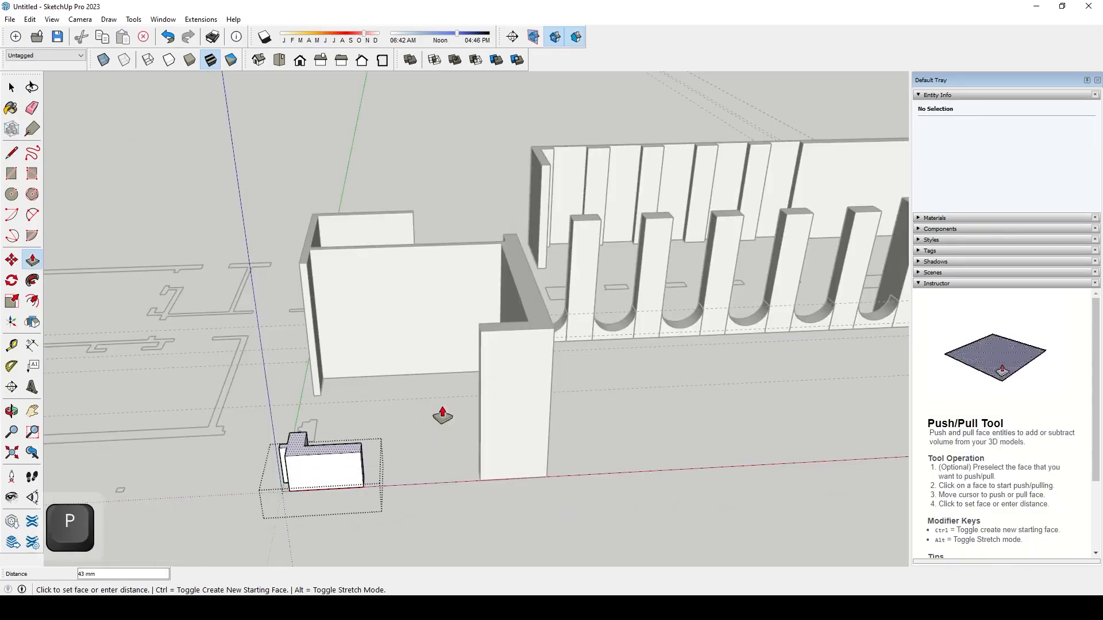
pyautogui.click(483, 337)
pyautogui.press('Escape')
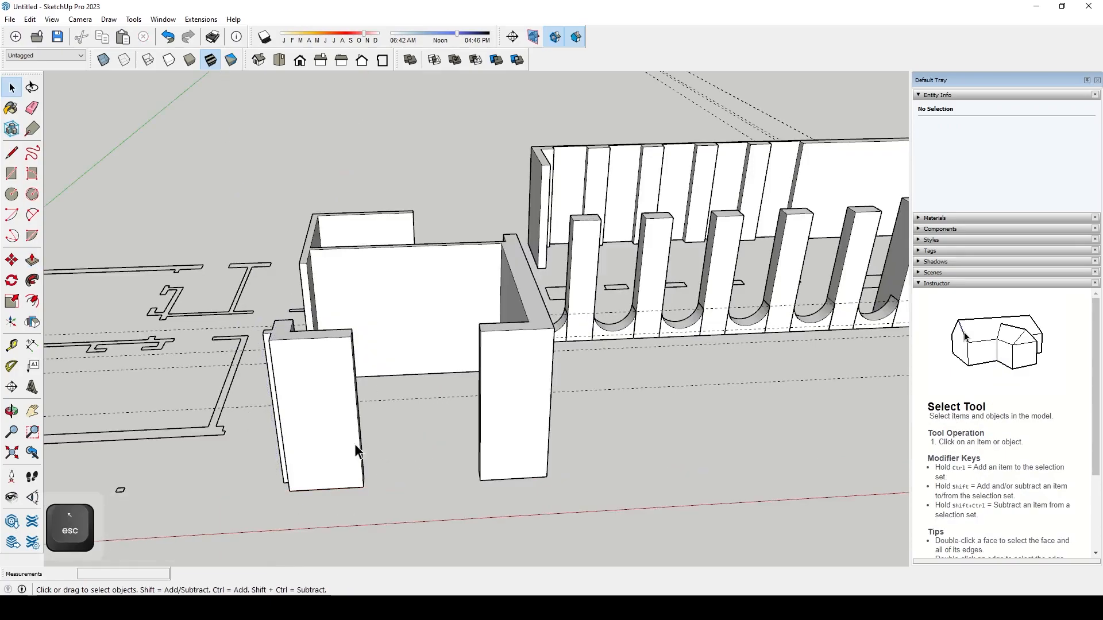
# - Try to extend the L-shaped wall group's end face about 2061 mm to the neighbouring wall
pyautogui.click(323, 432)
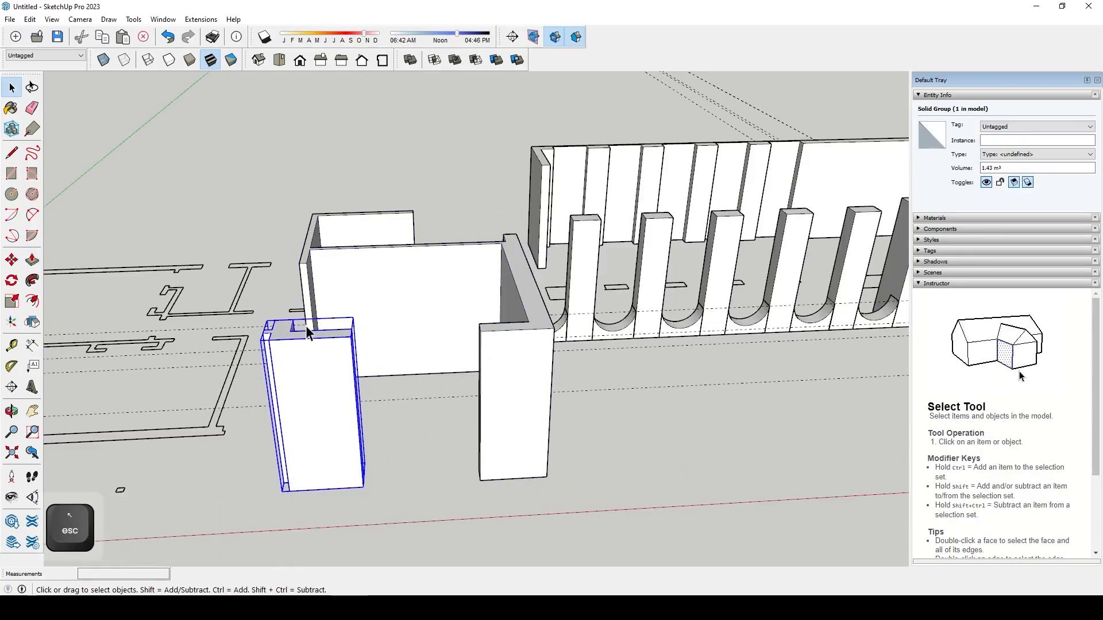
pyautogui.moveTo(381, 433); pyautogui.dragTo(256, 406, button='middle')
pyautogui.doubleClick(263, 430)
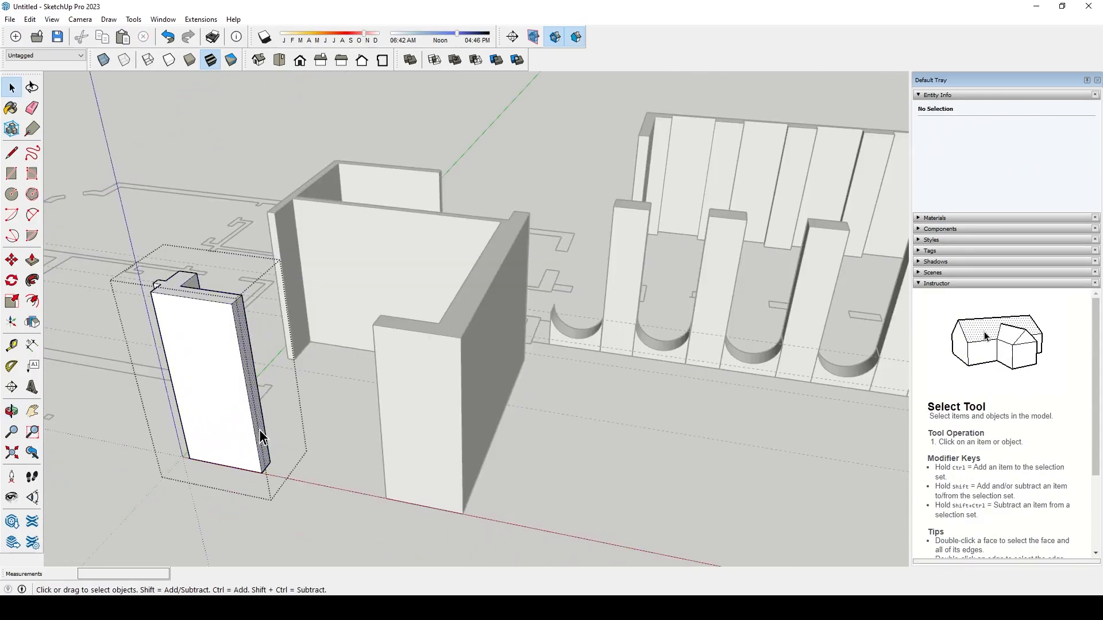
pyautogui.press('p')
pyautogui.click(258, 438)
pyautogui.click(370, 338)
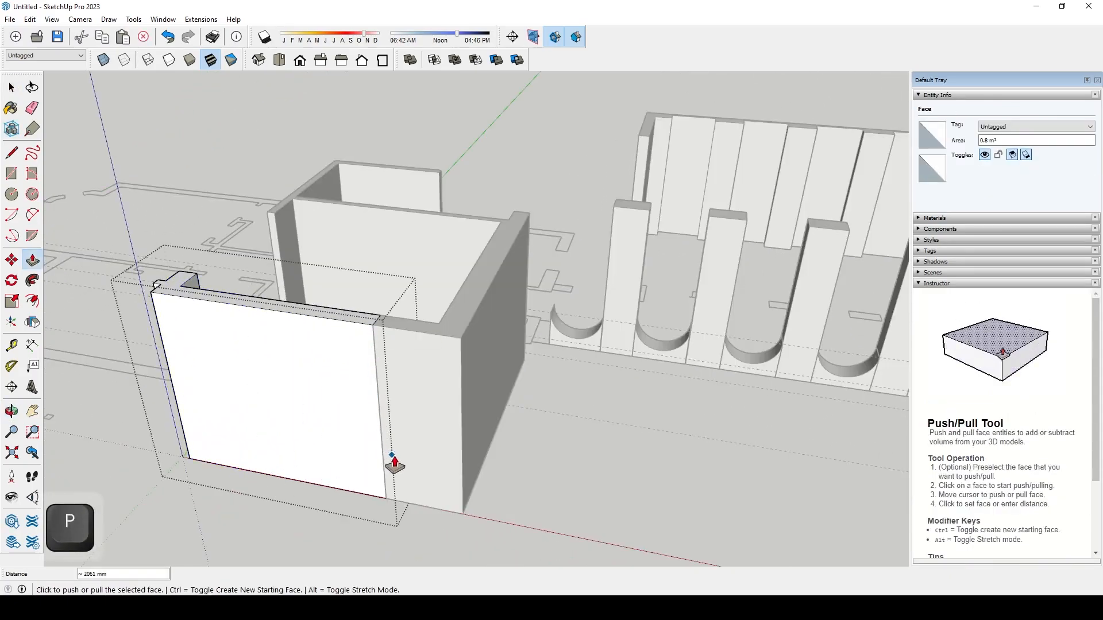
pyautogui.press('Escape')
pyautogui.press('space')
pyautogui.click(517, 458)
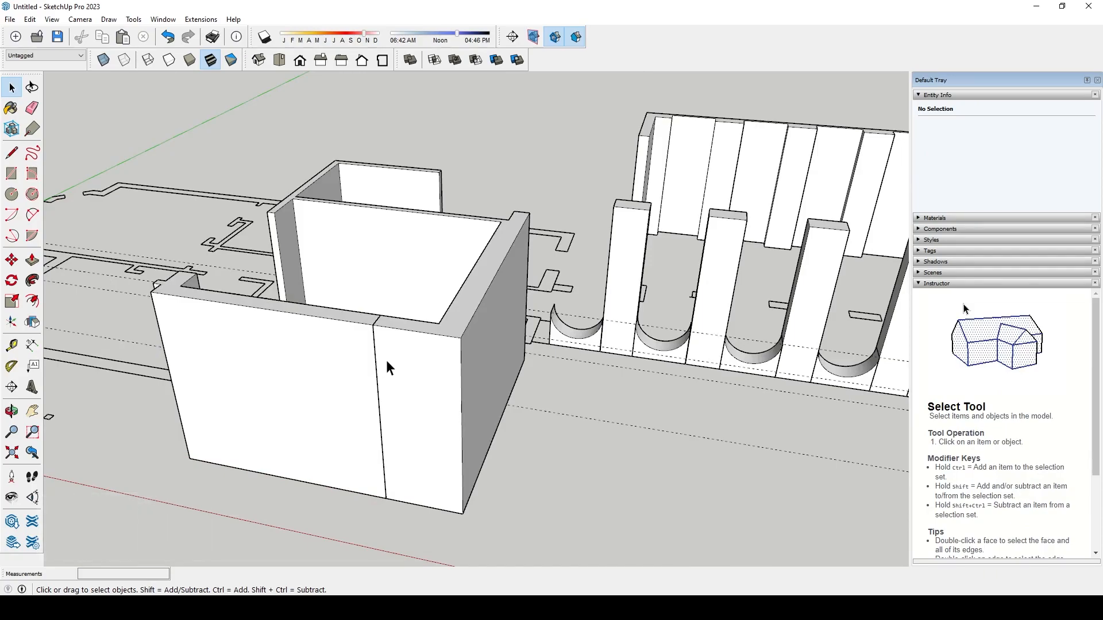
# - Undo the extension of the L-shaped wall toward the neighbouring wall
pyautogui.hotkey('ctrl', 'z')
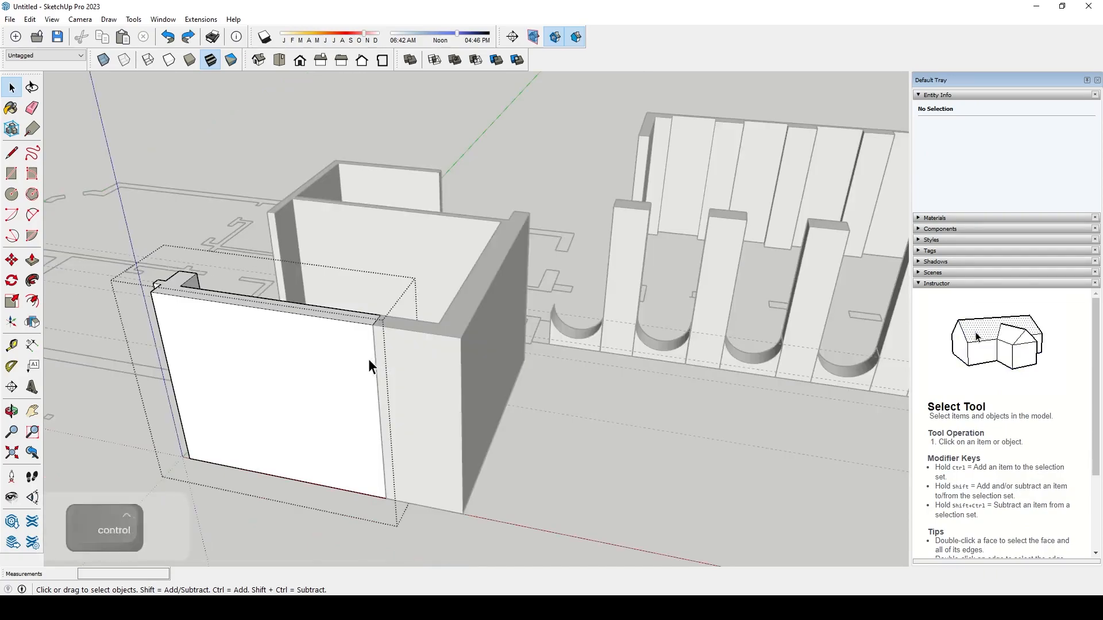
pyautogui.hotkey('ctrl', 'z')
pyautogui.hotkey('ctrl', 'z')
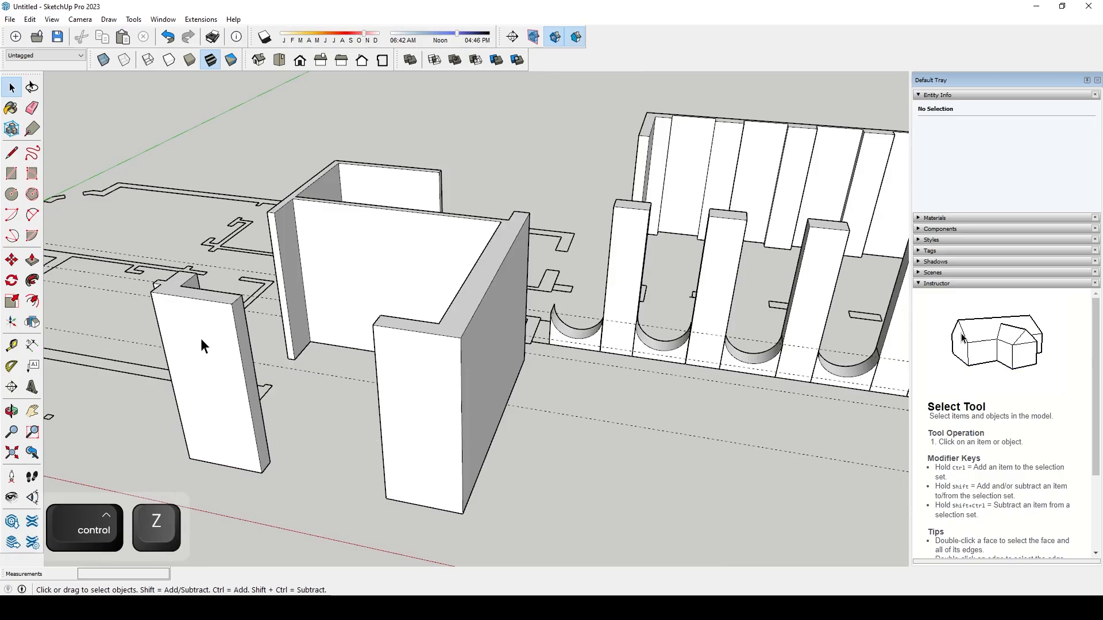
# - Cut all the geometry of the L-shaped wall from inside its group
pyautogui.click(437, 252)
pyautogui.click(561, 442)
pyautogui.scroll(-3, 497, 352)
pyautogui.scroll(3, 496, 346)
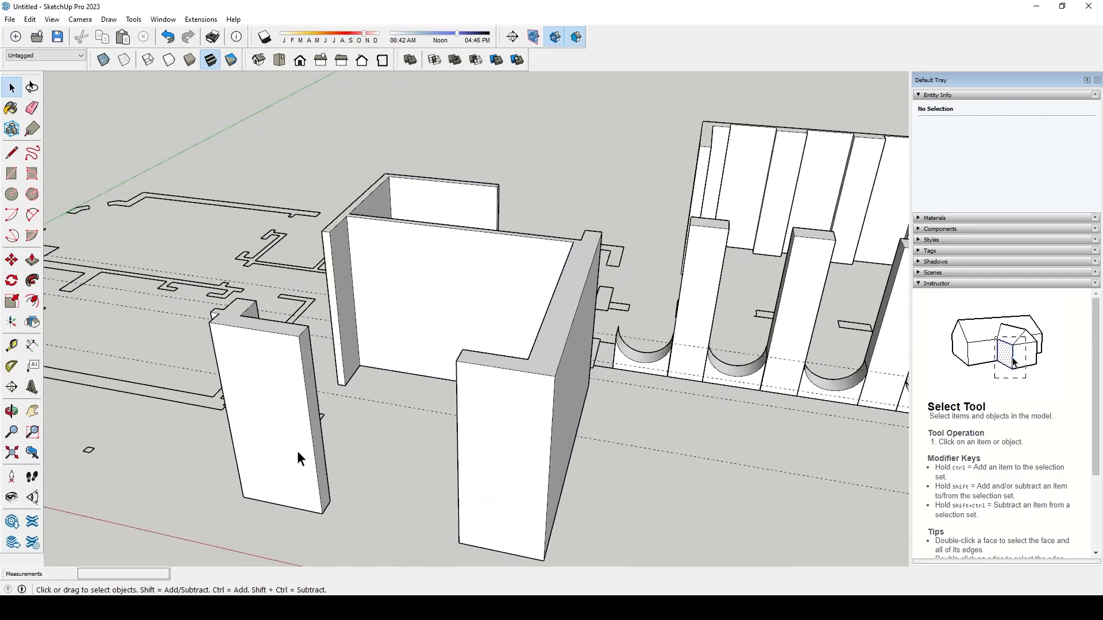
pyautogui.click(289, 485)
pyautogui.doubleClick(290, 485)
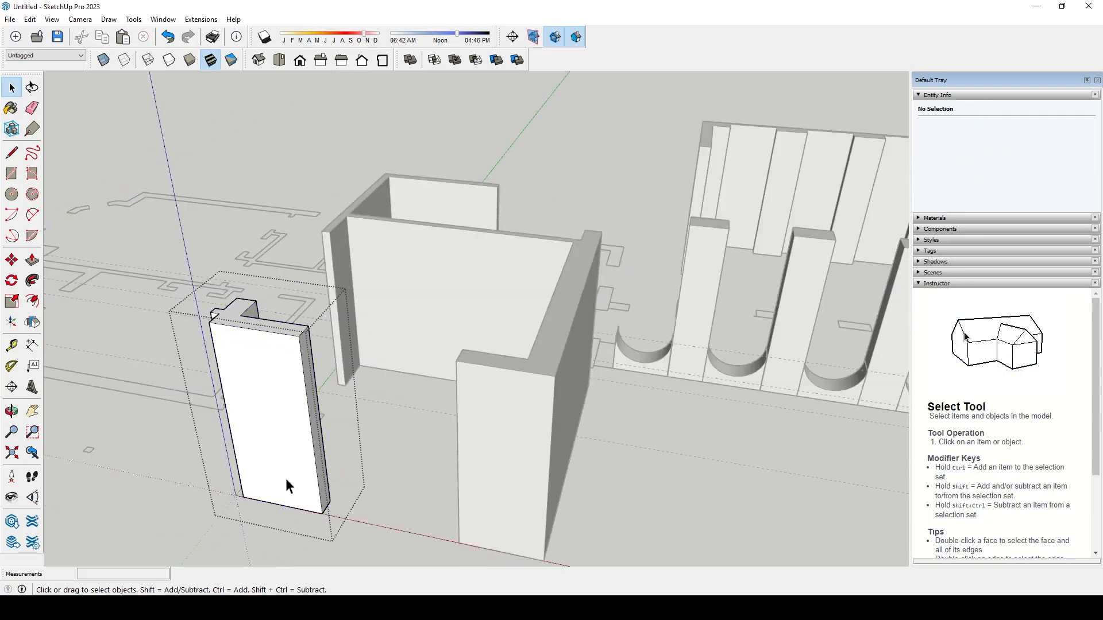
pyautogui.tripleClick(282, 468)
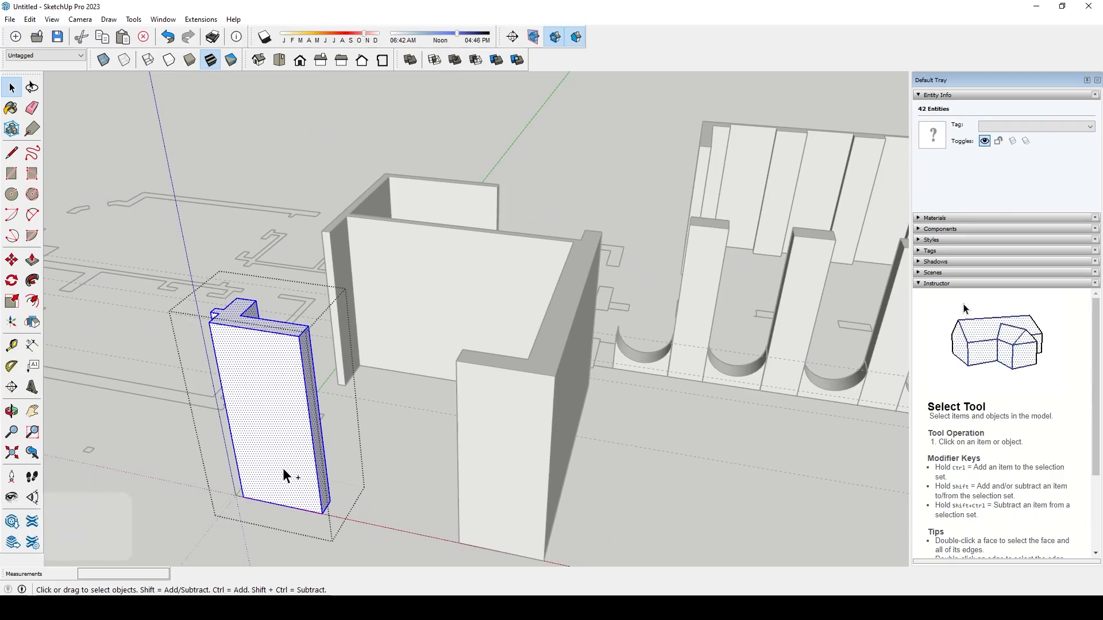
pyautogui.hotkey('ctrl', 'x')
pyautogui.hotkey('ctrl', 'x')
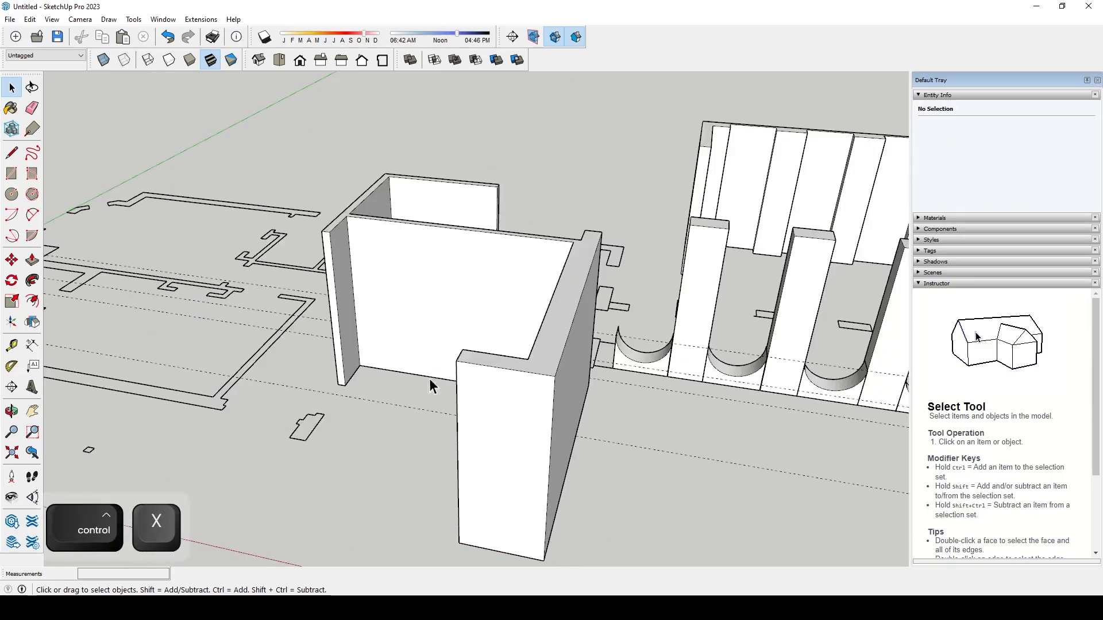
# - Open the neighbouring room's wall group and paste the cut L-shaped wall in place inside it
pyautogui.doubleClick(504, 389)
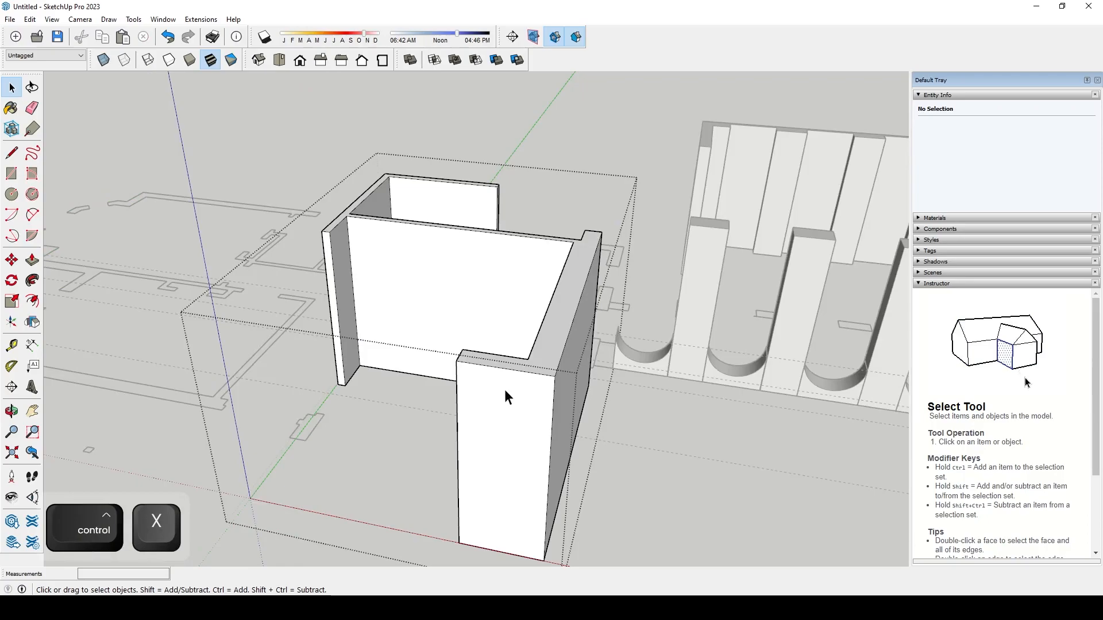
pyautogui.click(30, 19)
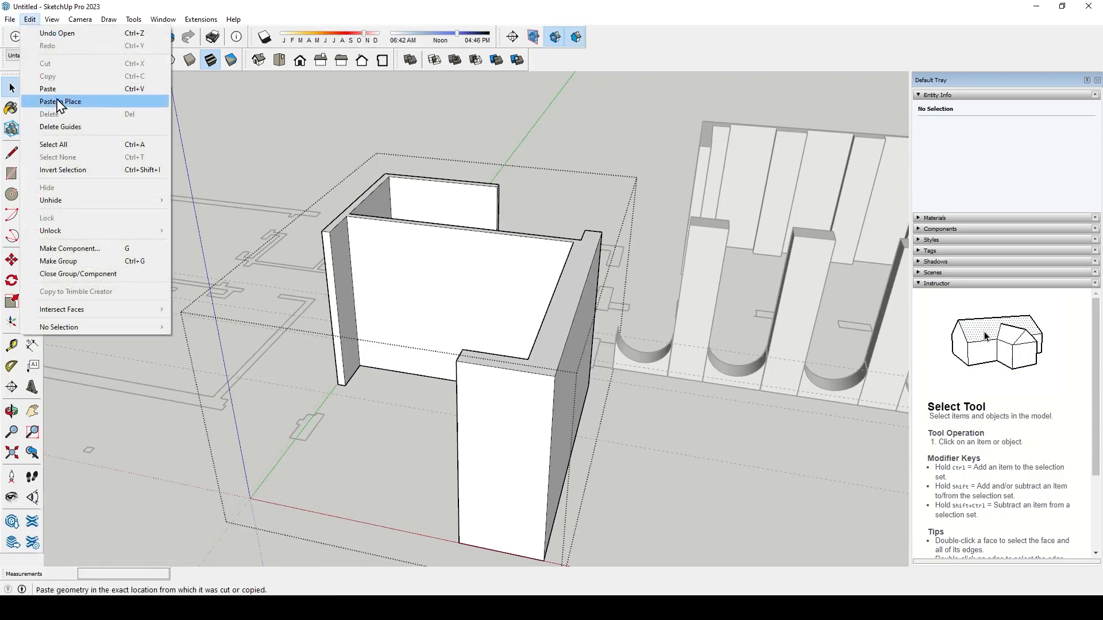
pyautogui.click(56, 101)
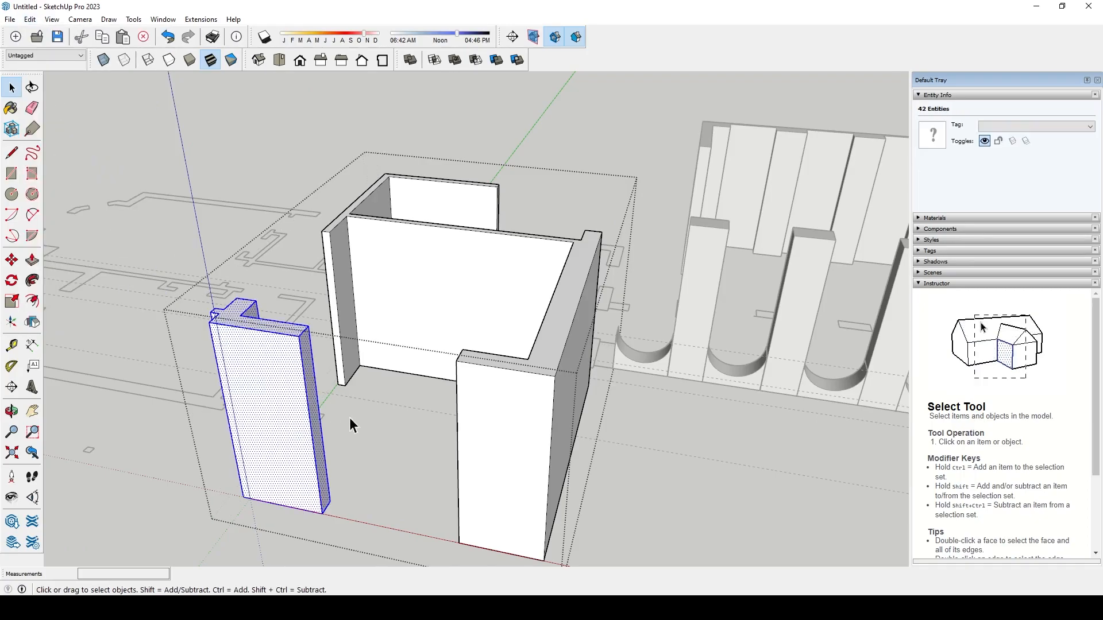
pyautogui.click(515, 423)
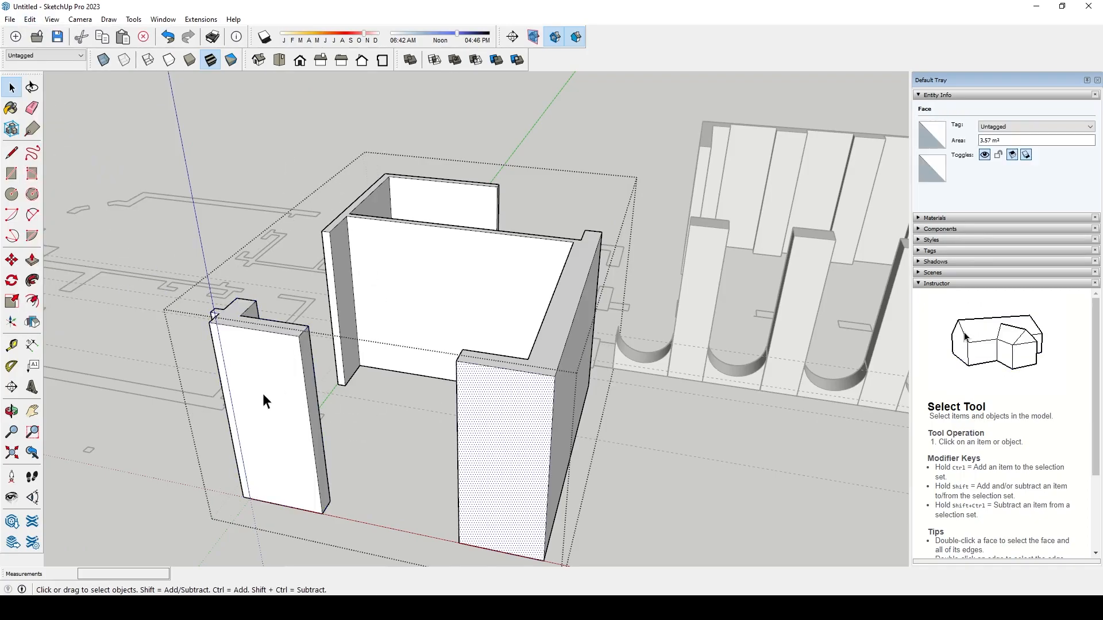
pyautogui.click(414, 275)
pyautogui.click(286, 363)
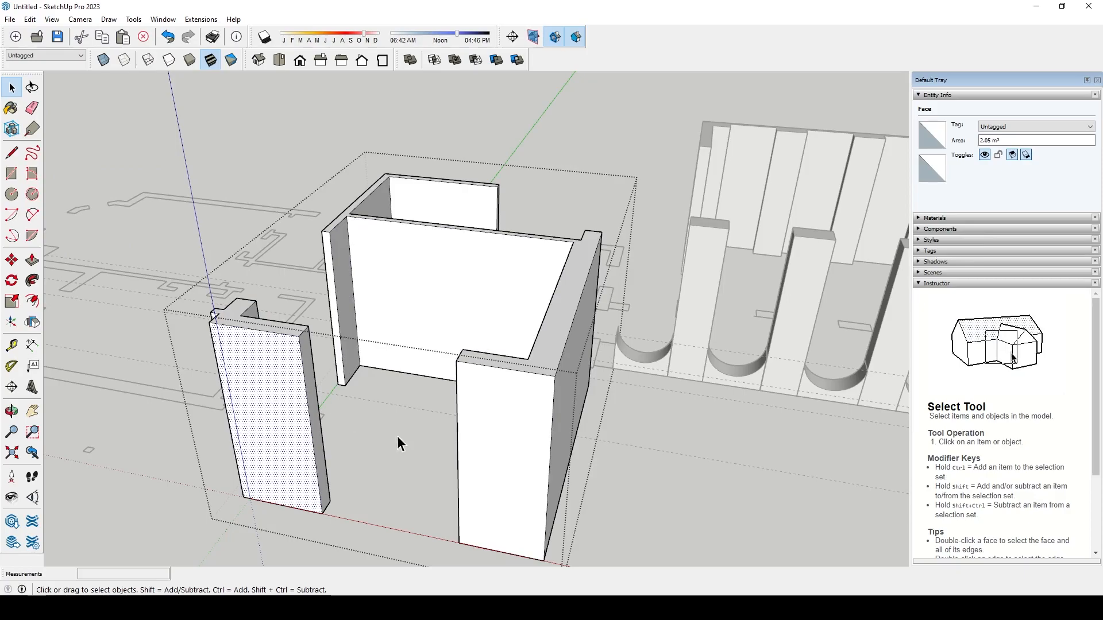
# - Push/pull the pasted wall's end face about 2061 mm until it meets the neighbouring wall within the same group
pyautogui.press('p')
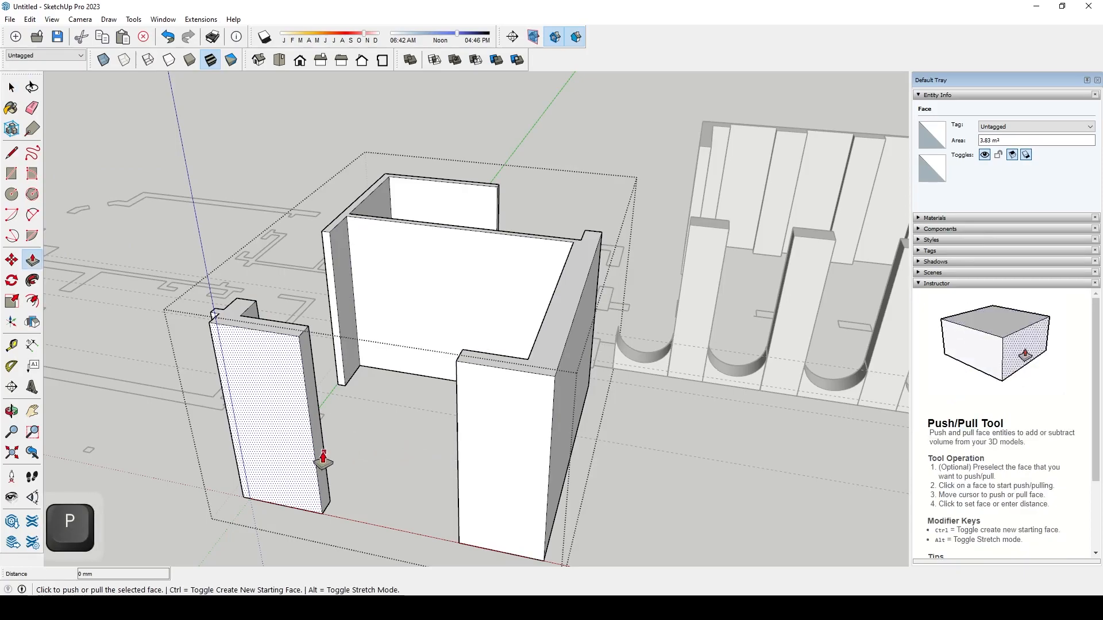
pyautogui.press('space')
pyautogui.press('p')
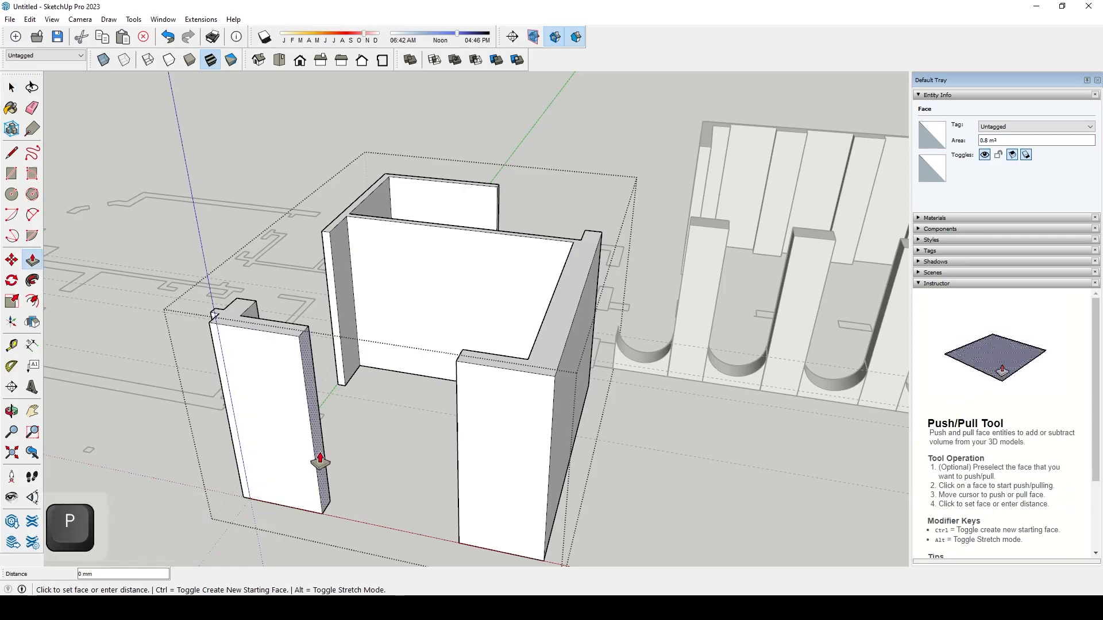
pyautogui.click(319, 456)
pyautogui.click(450, 377)
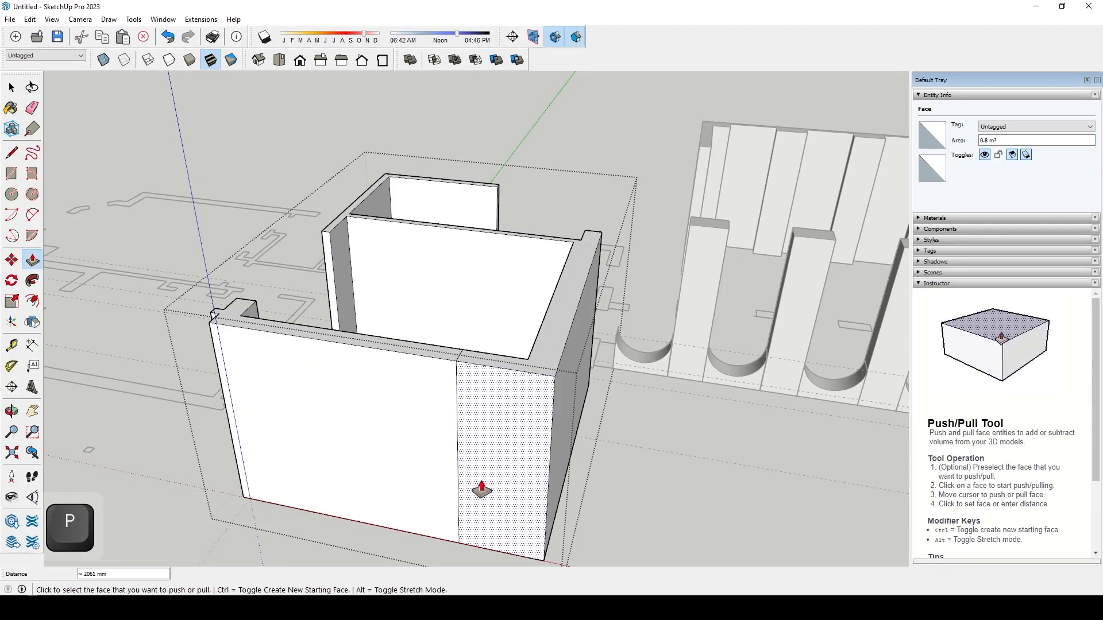
# - Erase the seam edges left on the extended front wall where its two pieces join
pyautogui.press('space')
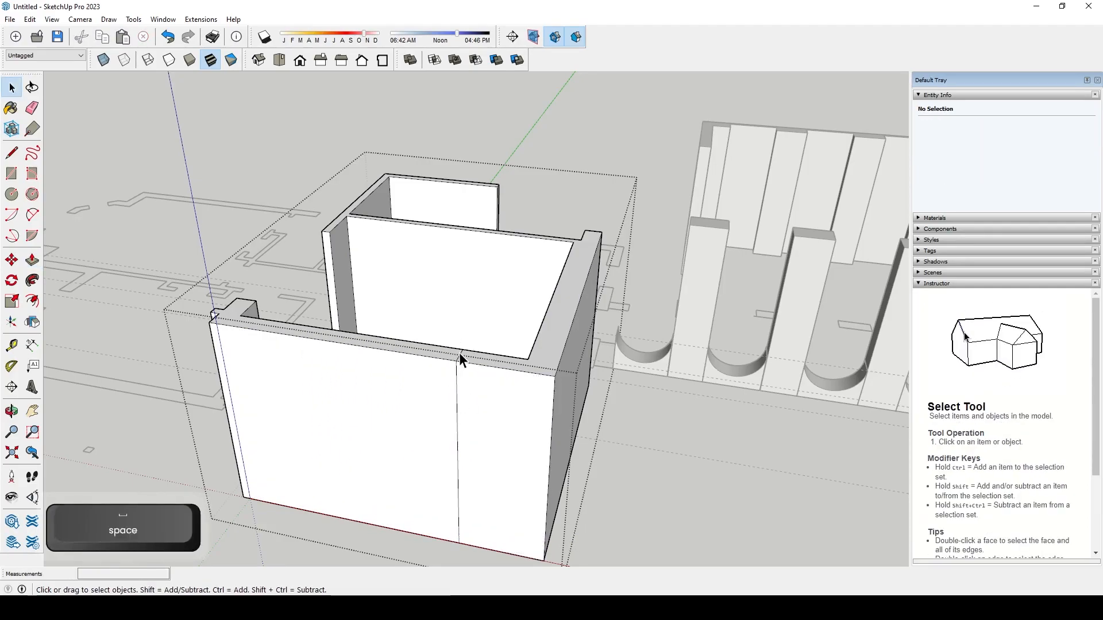
pyautogui.scroll(1, 459, 356)
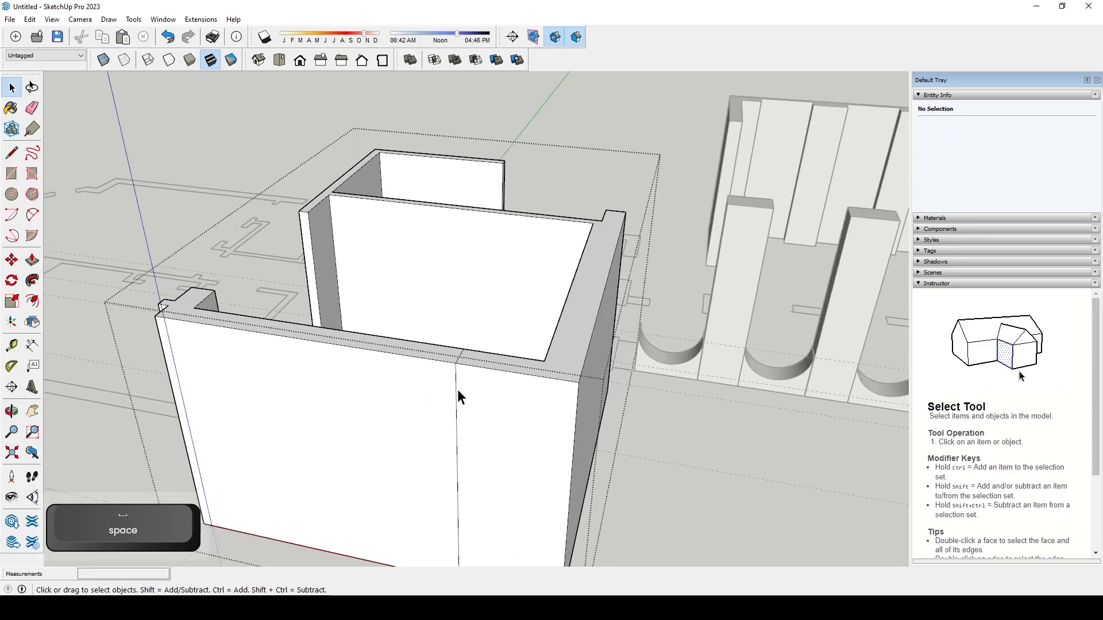
pyautogui.press('e')
pyautogui.click(455, 389)
pyautogui.moveTo(471, 353)
pyautogui.mouseDown(button='middle')
pyautogui.moveTo(438, 185)
pyautogui.moveTo(448, 100)
pyautogui.mouseUp(button='middle')
pyautogui.scroll(2, 395, 132)
pyautogui.moveTo(396, 224)
pyautogui.mouseDown(button='middle')
pyautogui.moveTo(734, 295)
pyautogui.moveTo(816, 405)
pyautogui.mouseUp(button='middle')
pyautogui.moveTo(698, 235); pyautogui.dragTo(752, 317, button='middle')
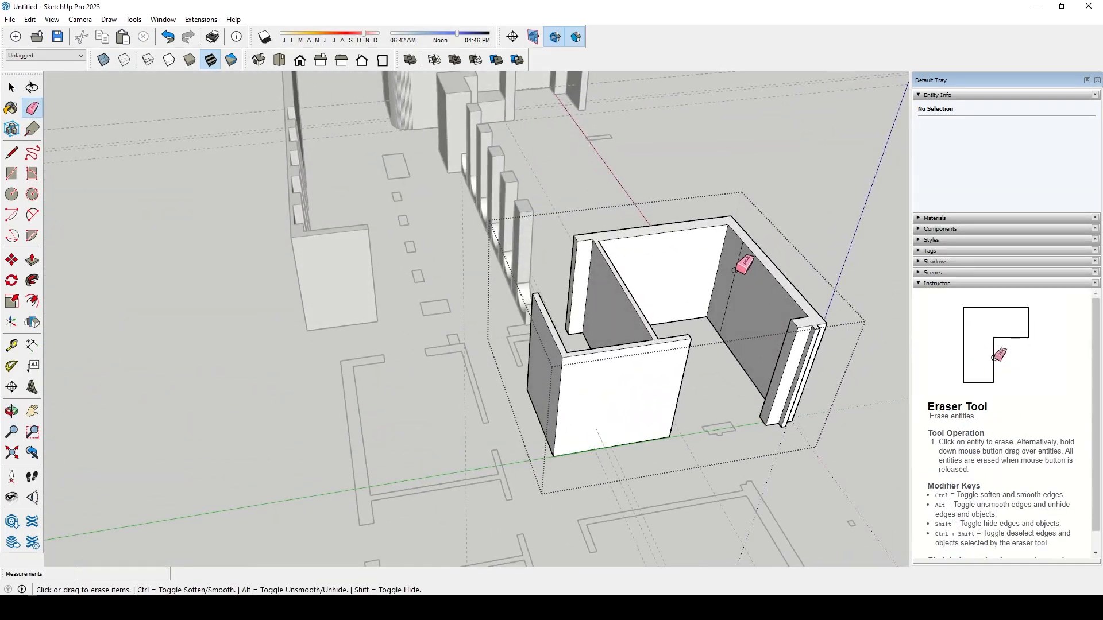
pyautogui.moveTo(740, 271)
pyautogui.mouseDown(button='middle')
pyautogui.moveTo(485, 275)
pyautogui.moveTo(247, 305)
pyautogui.moveTo(300, 312)
pyautogui.mouseUp(button='middle')
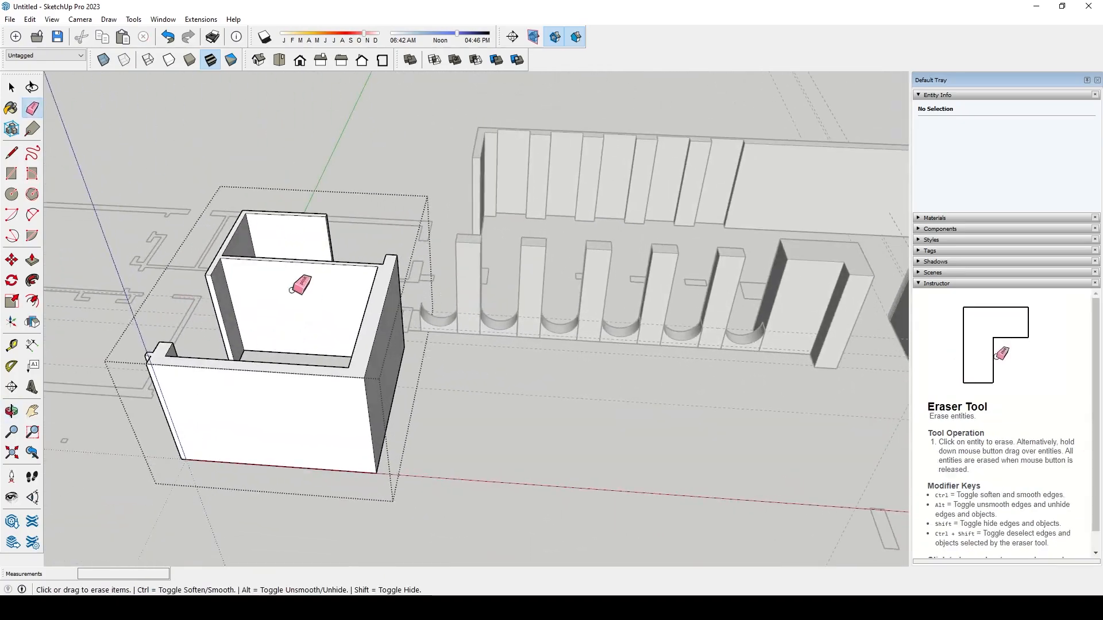
pyautogui.scroll(3, 401, 362)
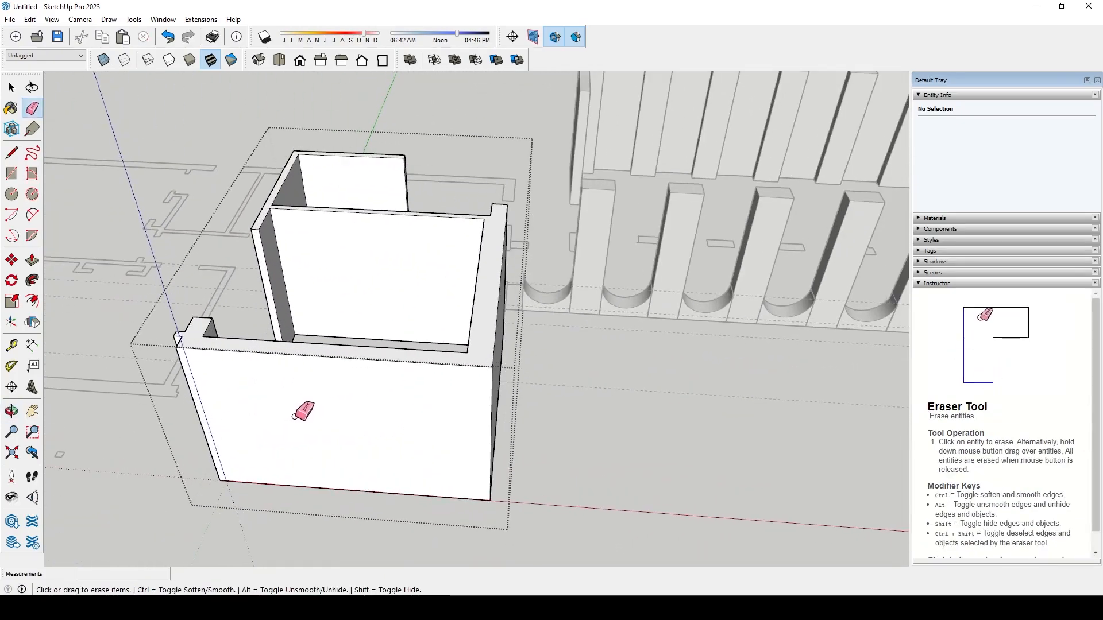
pyautogui.press('Escape')
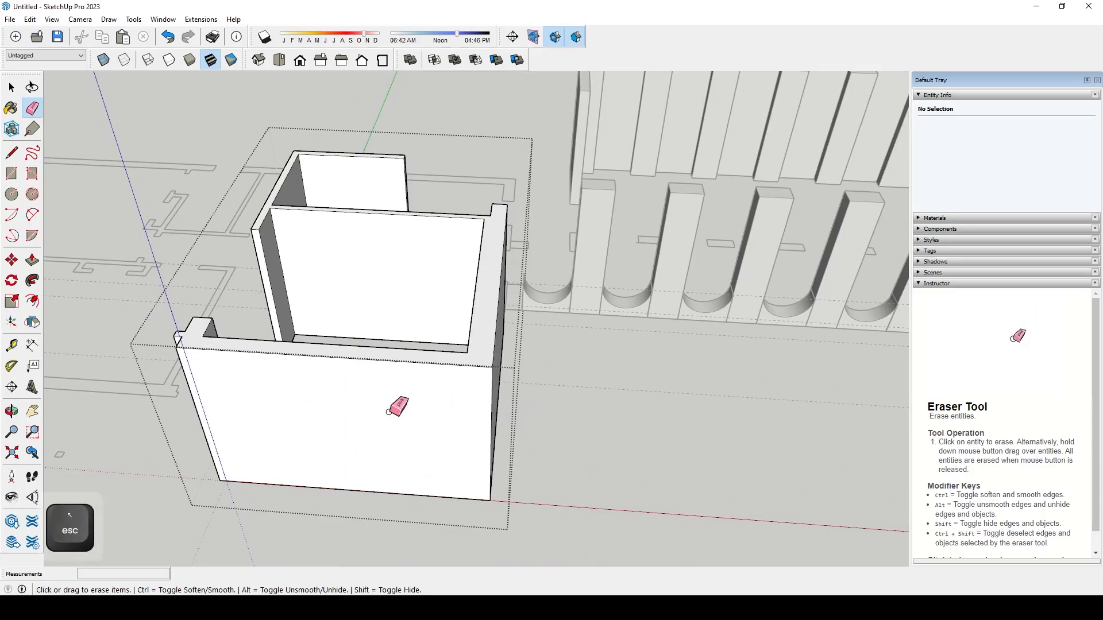
# - Undo the seam removal and the front wall's extension, back to the open gap between the two wall pieces
pyautogui.hotkey('ctrl', 'z')
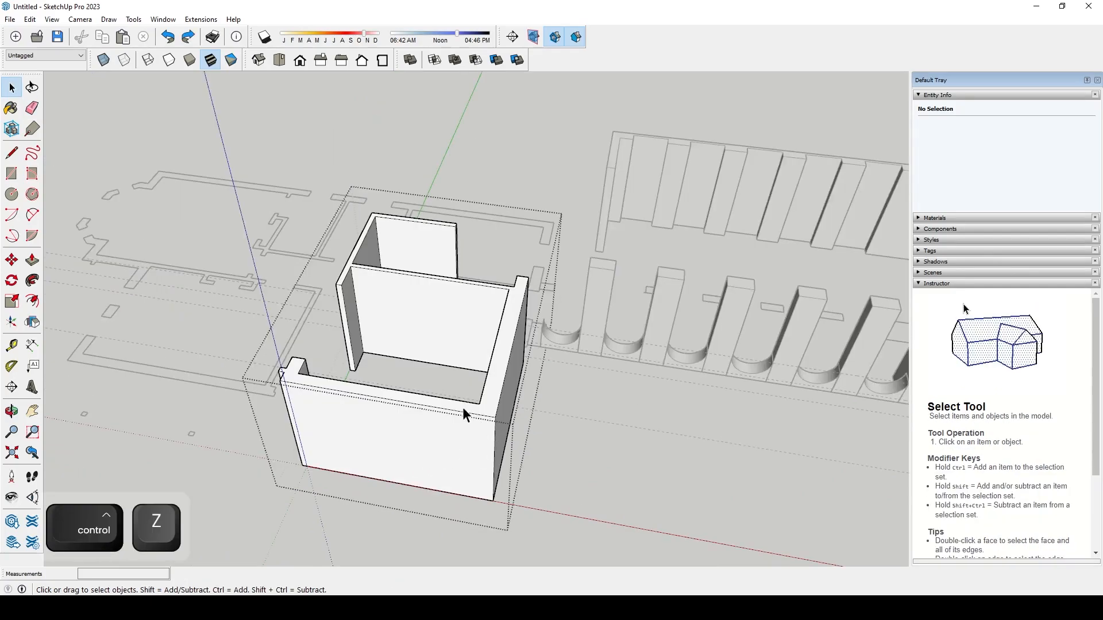
pyautogui.click(670, 476)
pyautogui.moveTo(457, 425); pyautogui.dragTo(385, 433, button='middle')
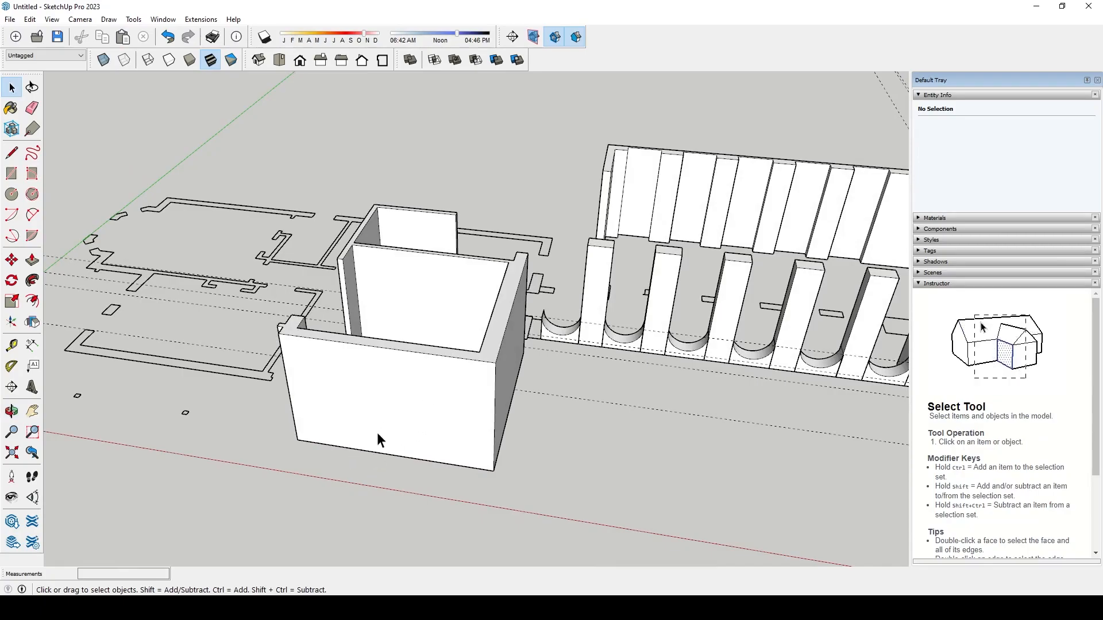
pyautogui.hotkey('ctrl', 'z')
pyautogui.hotkey('ctrl', 'z')
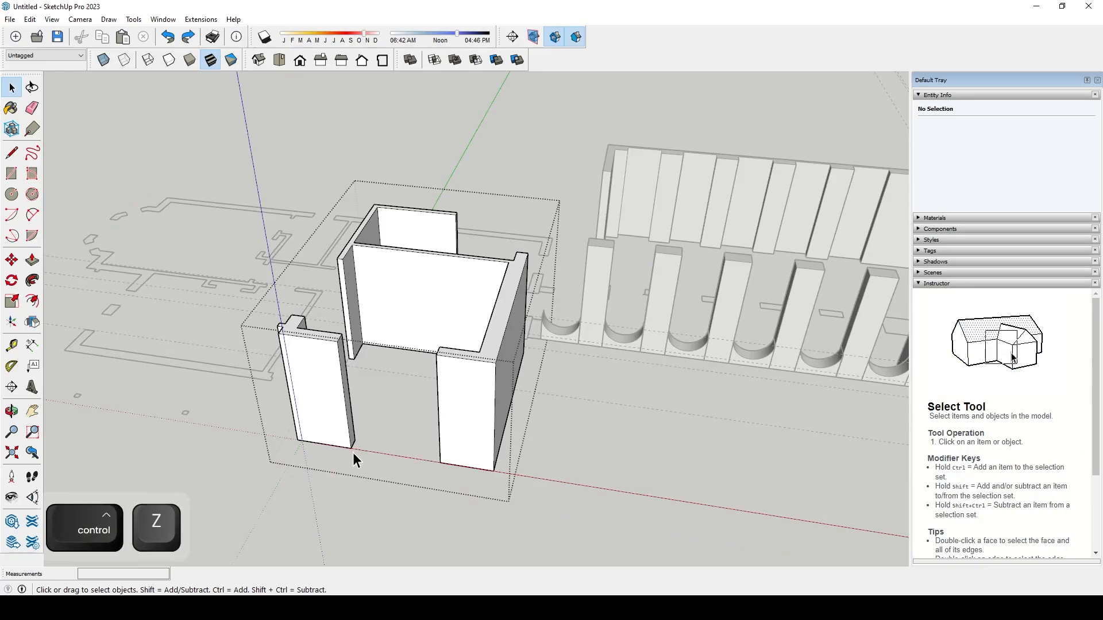
# - Place guide lines with the Tape Measure along the floor at both sides of the front wall's open gap
pyautogui.press('t')
pyautogui.scroll(2, 352, 451)
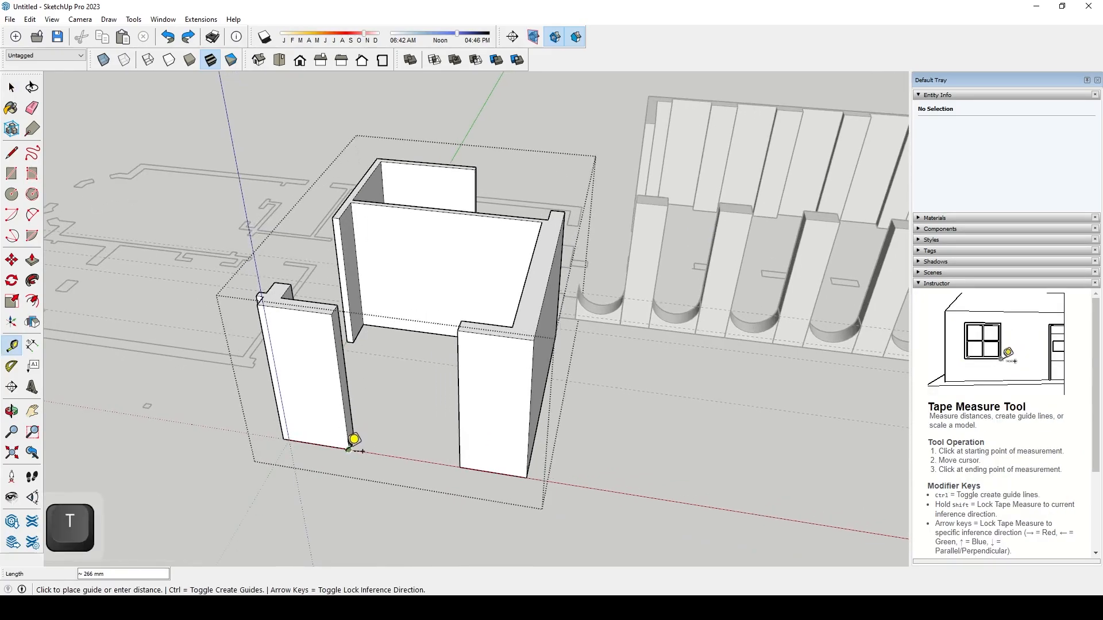
pyautogui.press('Escape')
pyautogui.scroll(5, 359, 442)
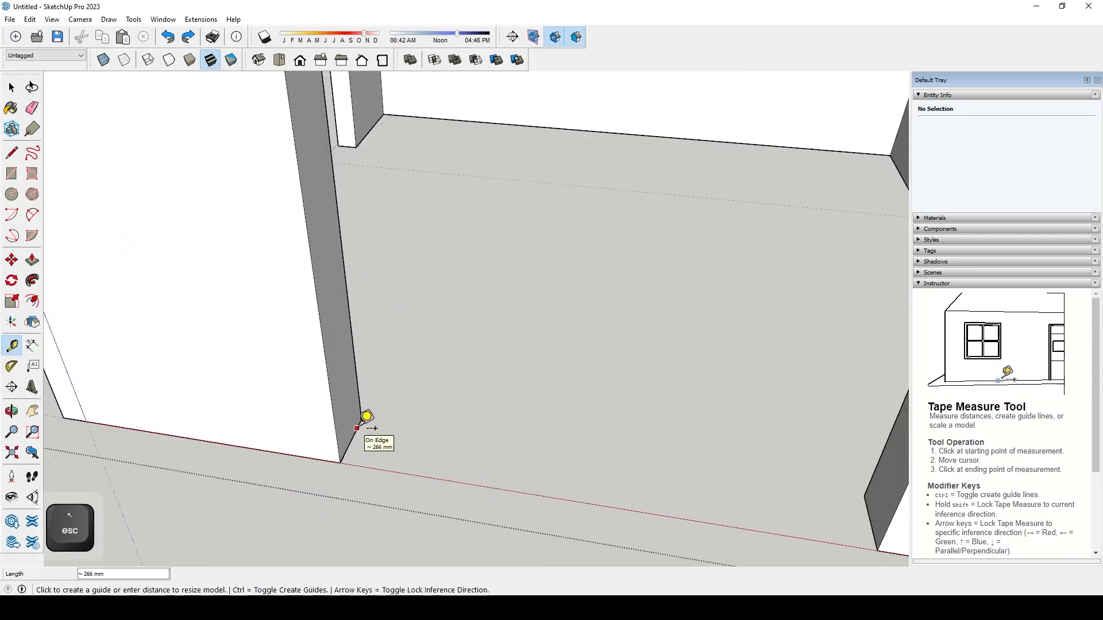
pyautogui.scroll(-5, 357, 405)
pyautogui.moveTo(450, 417); pyautogui.dragTo(871, 415, button='middle')
pyautogui.click(796, 442)
pyautogui.click(791, 432)
pyautogui.scroll(-3, 642, 357)
pyautogui.moveTo(642, 383); pyautogui.dragTo(633, 349, button='middle')
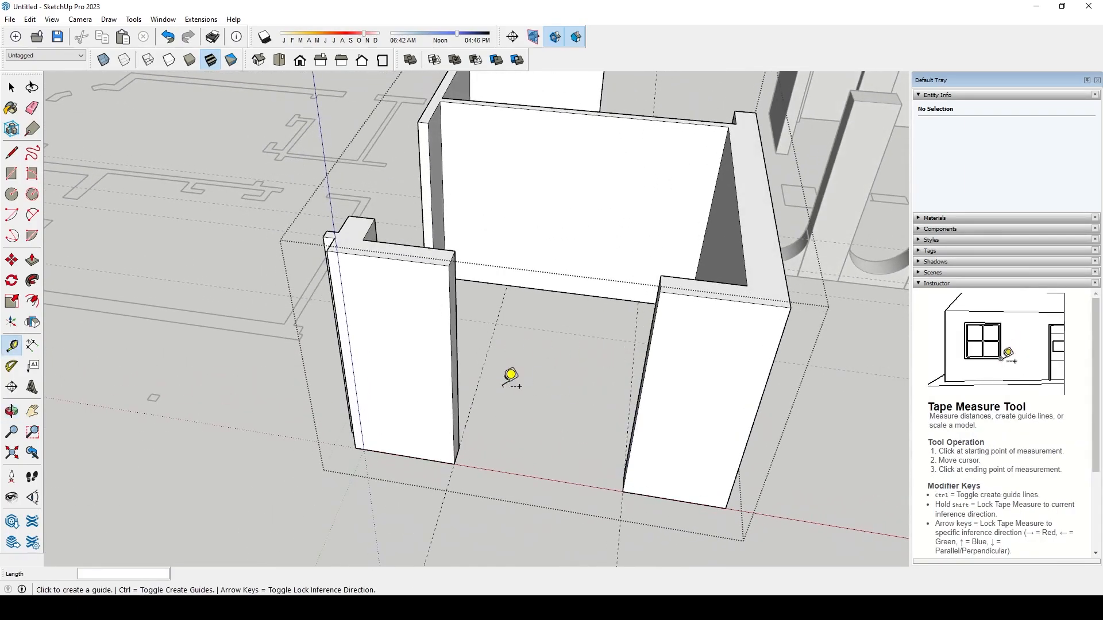
# - Push/pull the front wall's end face about 2061 mm across the gap and delete the leftover seam edges
pyautogui.press('space')
pyautogui.click(454, 335)
pyautogui.press('p')
pyautogui.click(657, 299)
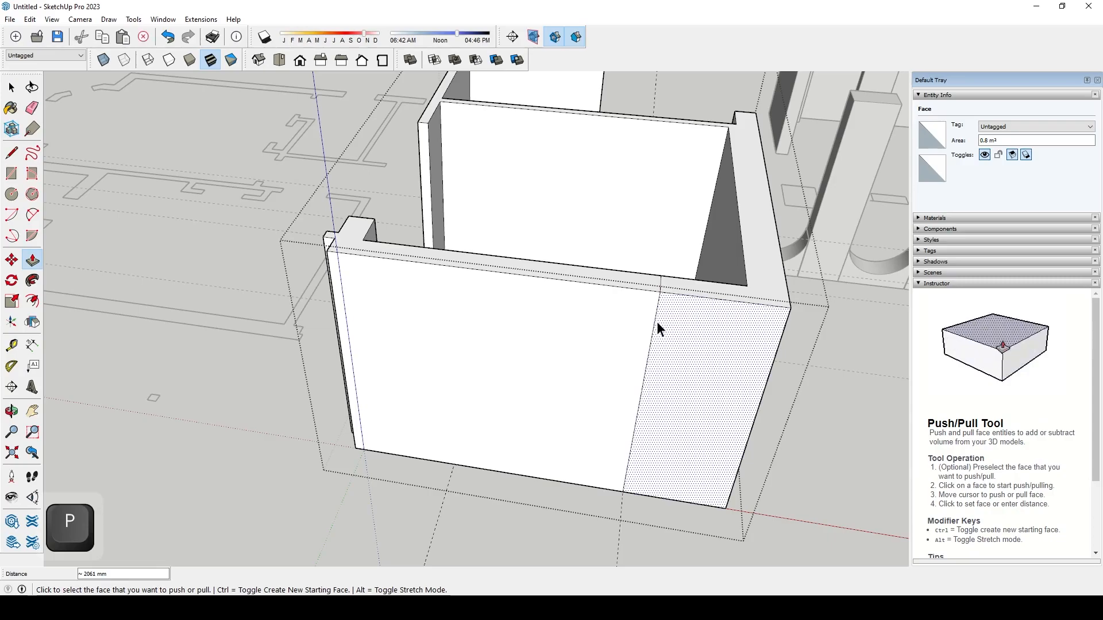
pyautogui.press('space')
pyautogui.click(654, 318)
pyautogui.press('Delete')
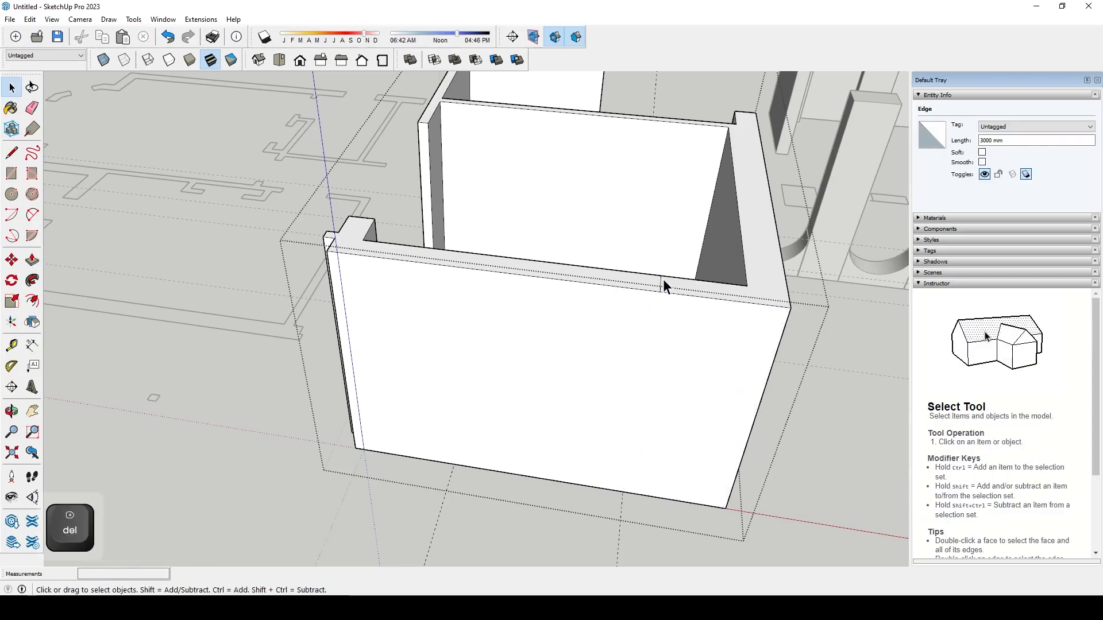
pyautogui.moveTo(667, 281); pyautogui.dragTo(569, 443, button='middle')
pyautogui.press('Delete')
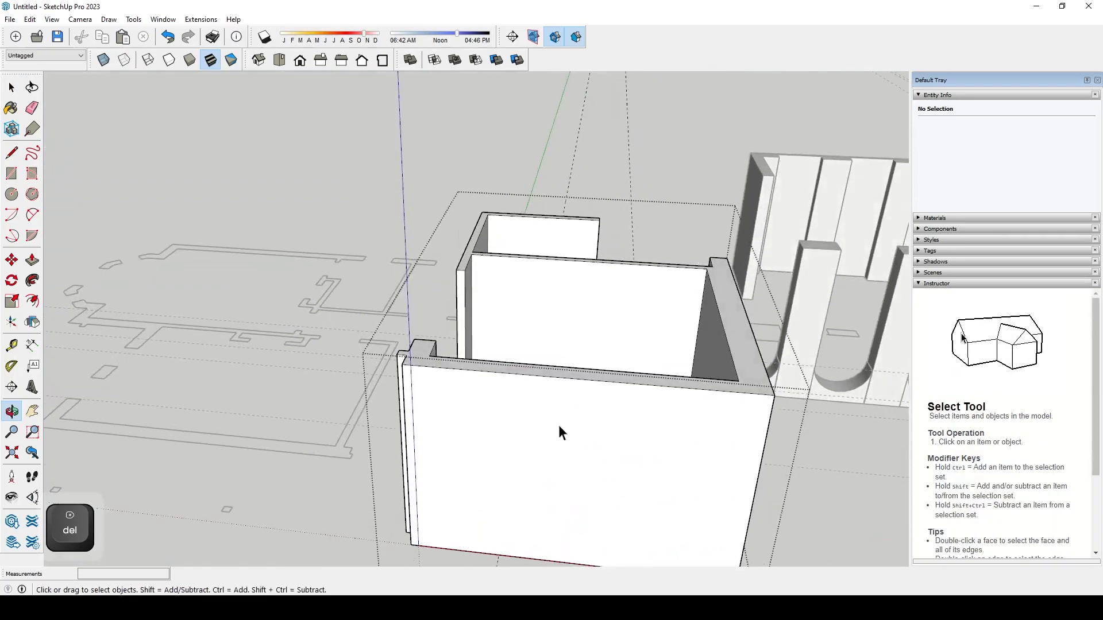
# - Place vertical guides on the front wall's outer face, in line with the floor guides marking the former gap
pyautogui.scroll(-3, 572, 445)
pyautogui.scroll(2, 579, 480)
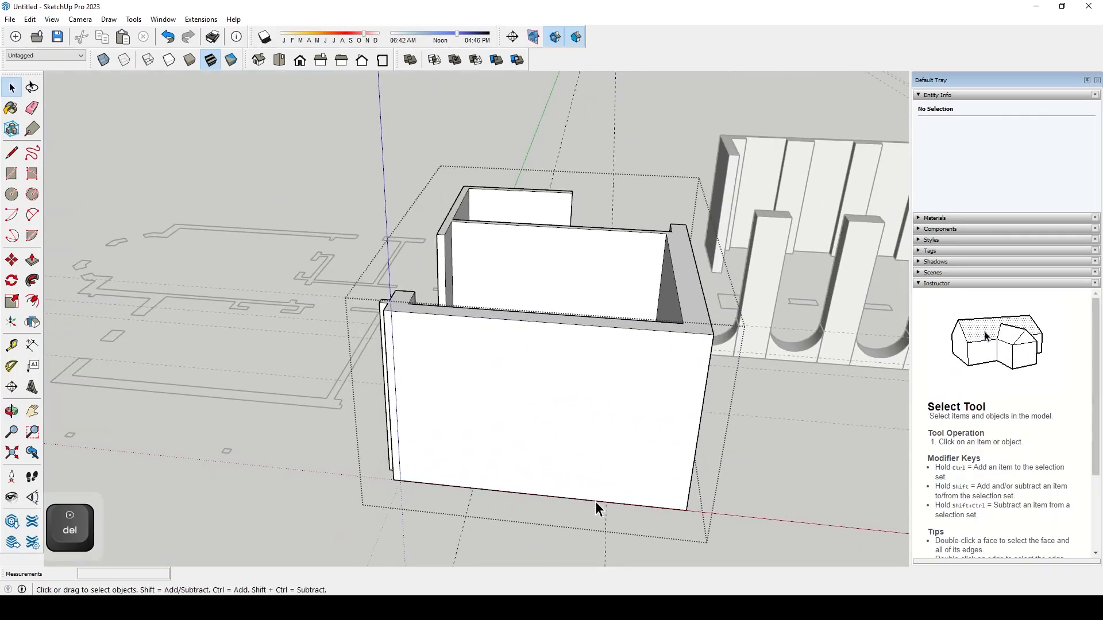
pyautogui.press('t')
pyautogui.scroll(3, 632, 492)
pyautogui.click(706, 496)
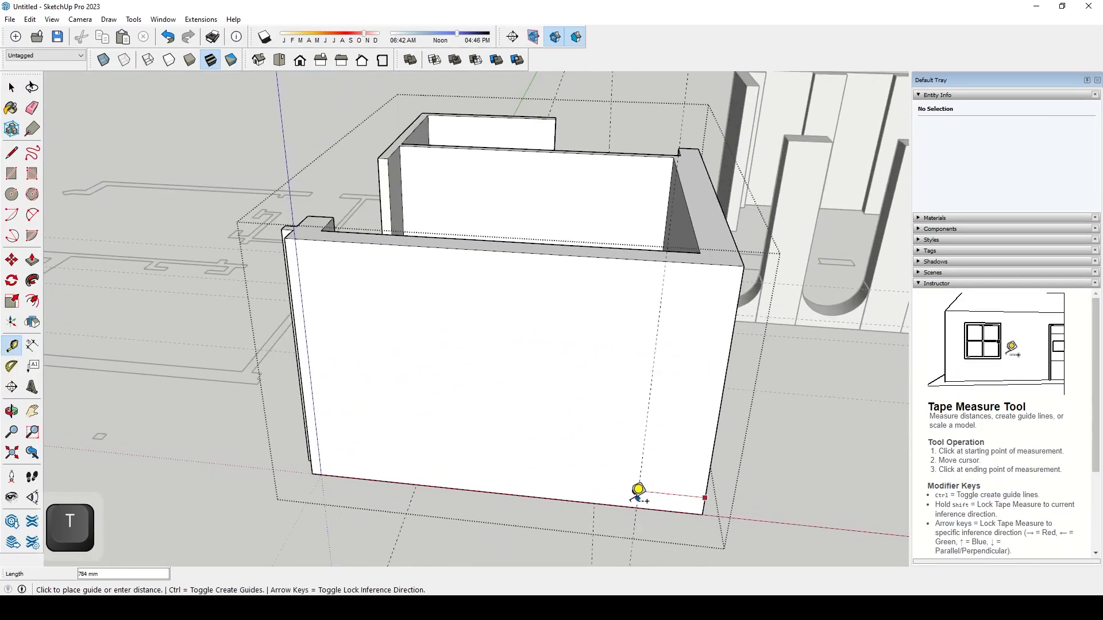
pyautogui.click(602, 492)
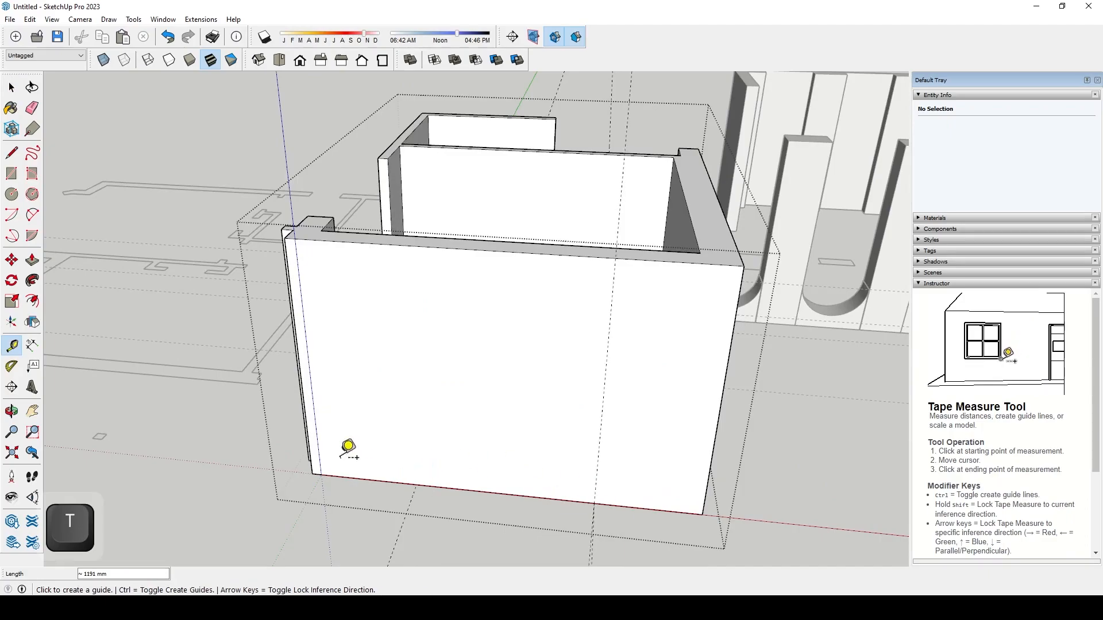
pyautogui.click(322, 447)
pyautogui.hotkey('ctrl', 'z')
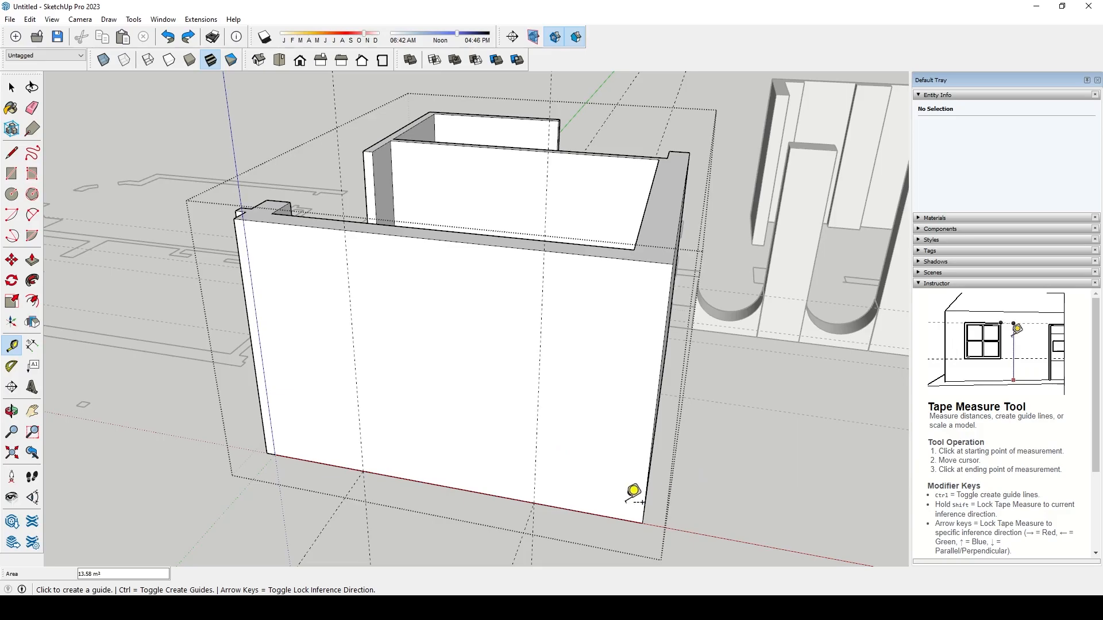
# - Place a horizontal guide 1100 mm above the front wall's base edge and a second one 1200 mm above the first
pyautogui.moveTo(742, 464); pyautogui.dragTo(531, 335, button='middle')
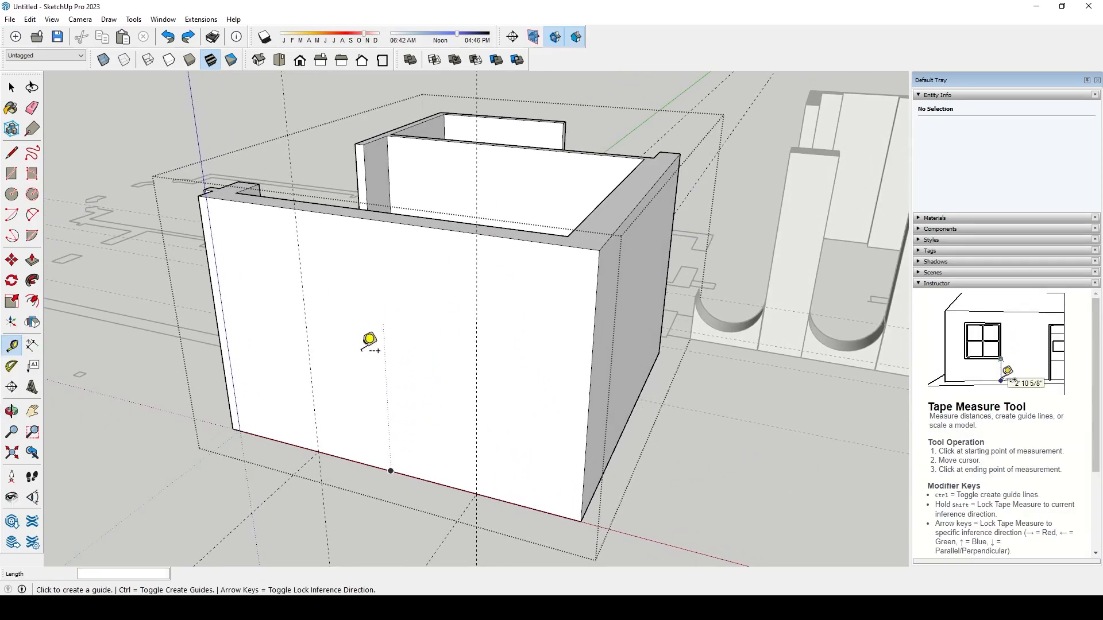
pyautogui.click(380, 468)
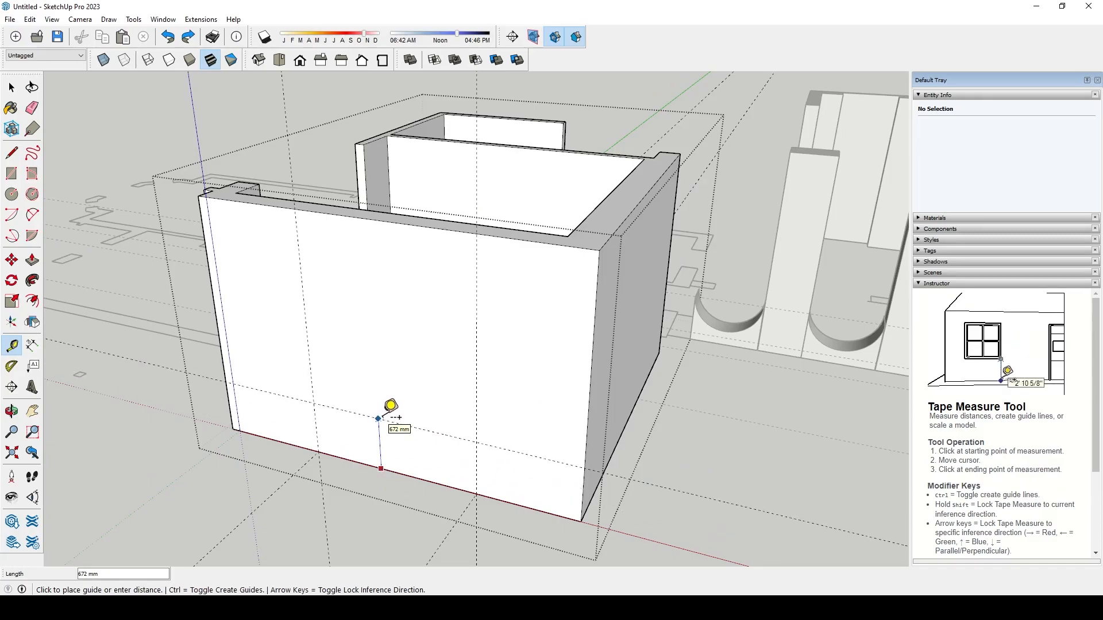
pyautogui.write('1100')
pyautogui.press('Return')
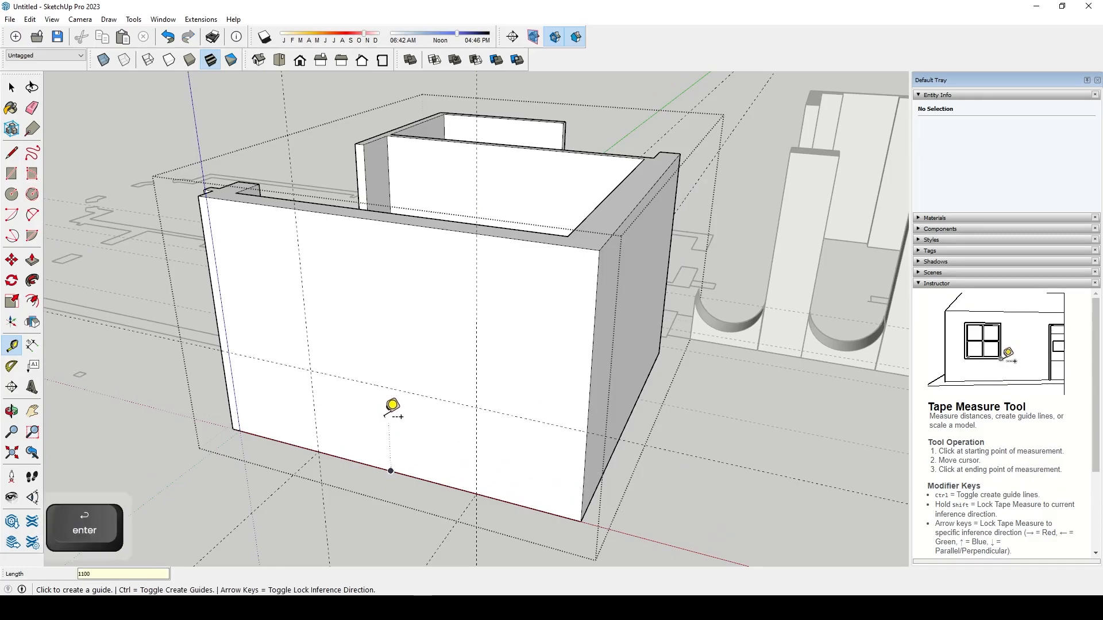
pyautogui.click(386, 388)
pyautogui.press('Escape')
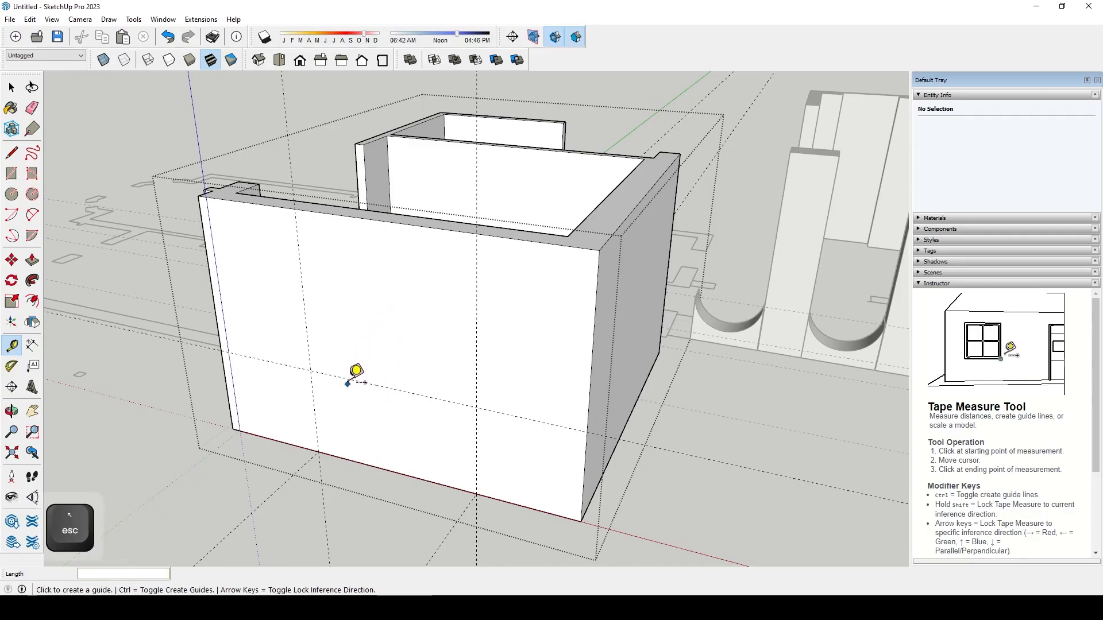
pyautogui.click(348, 378)
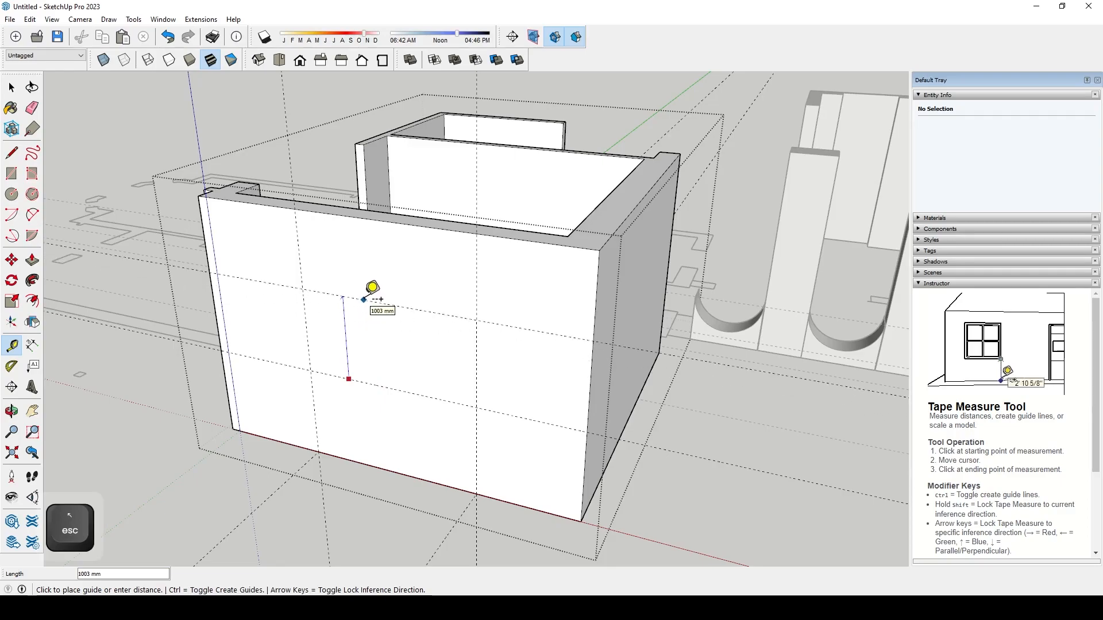
pyautogui.press('Return')
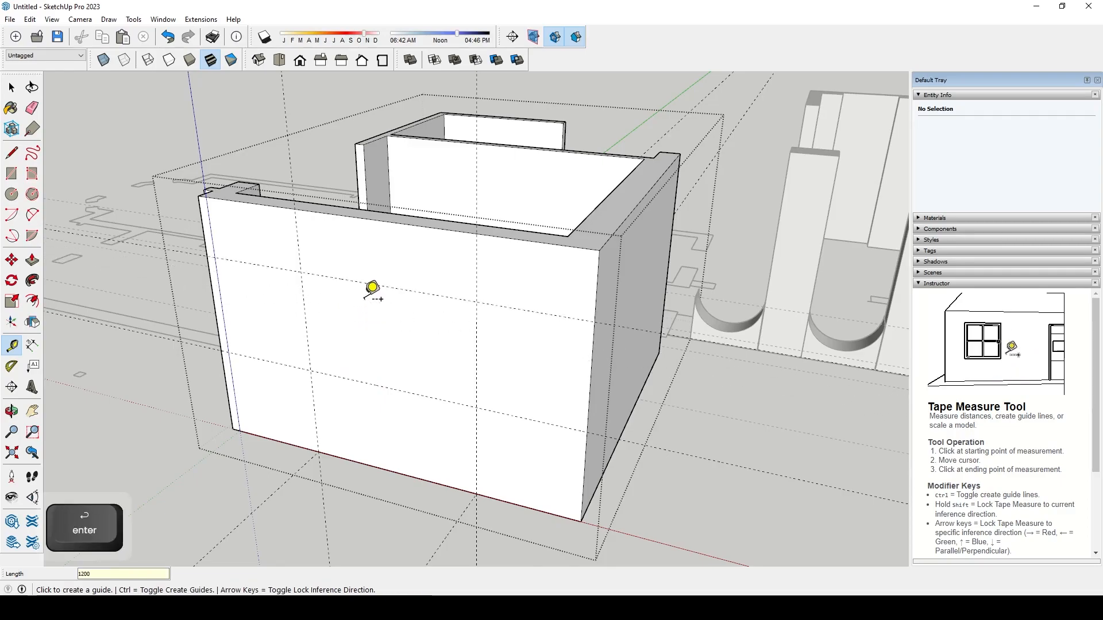
# - Draw the window rectangle on the front wall's outer face between the four guide intersections
pyautogui.moveTo(398, 289); pyautogui.dragTo(379, 237, button='middle')
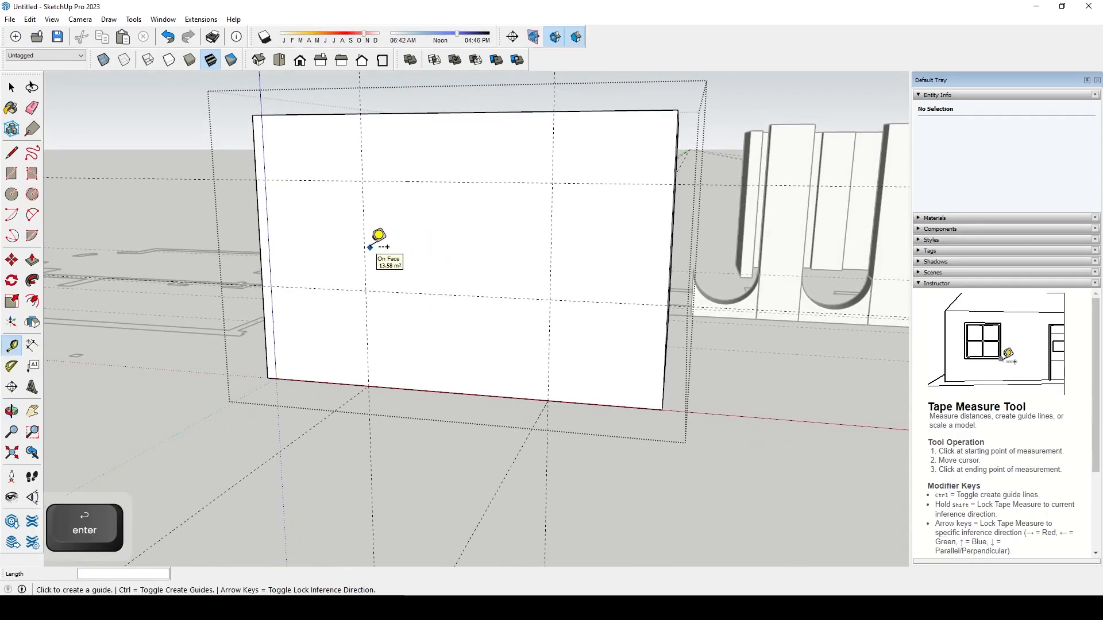
pyautogui.press('r')
pyautogui.click(362, 180)
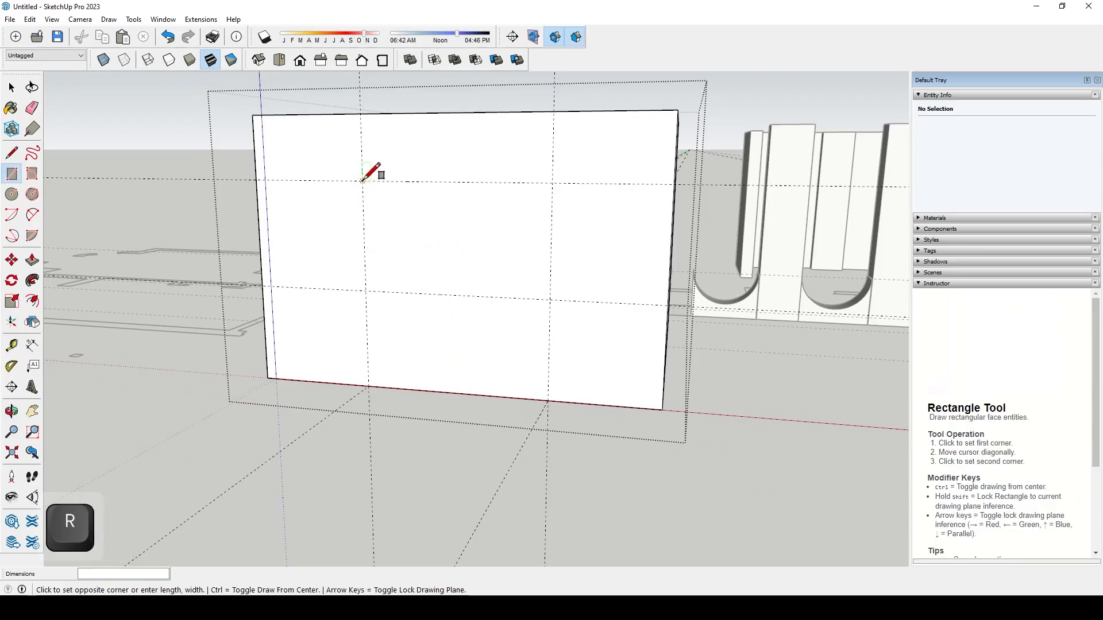
pyautogui.click(550, 298)
# - Push/pull the window rectangle about 266 mm through the wall's thickness to cut the opening
pyautogui.moveTo(550, 299); pyautogui.dragTo(522, 387, button='middle')
pyautogui.press('p')
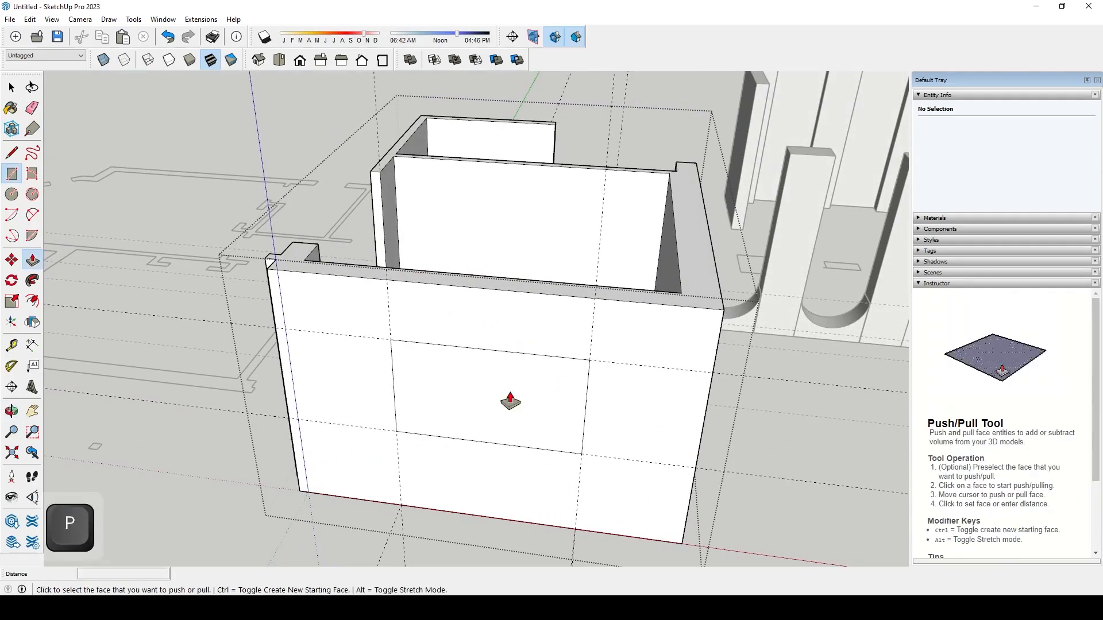
pyautogui.click(497, 400)
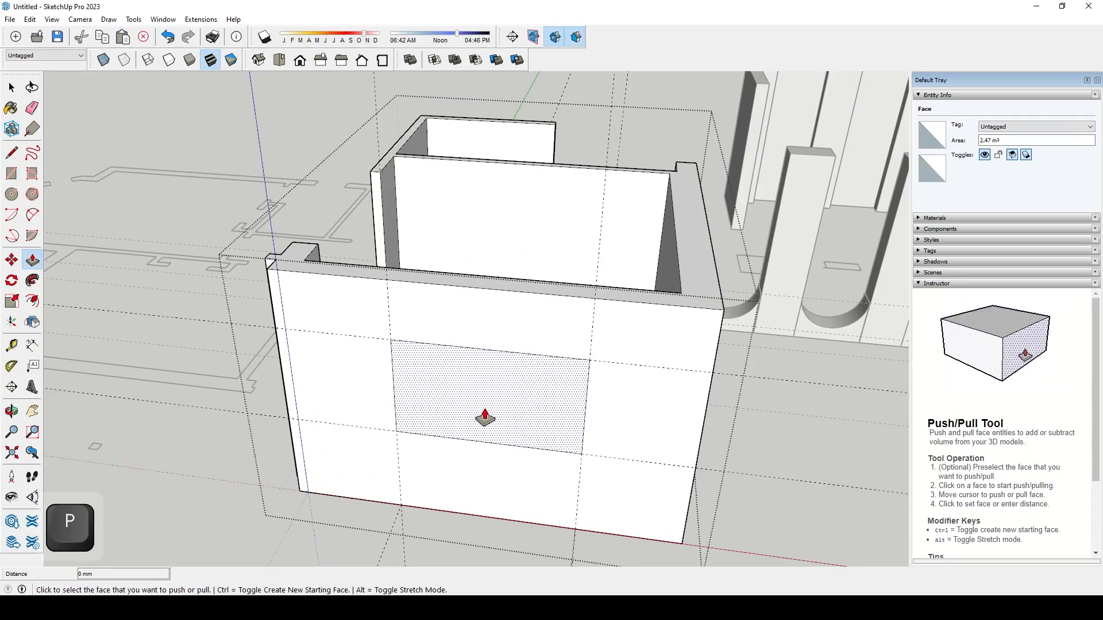
pyautogui.click(485, 420)
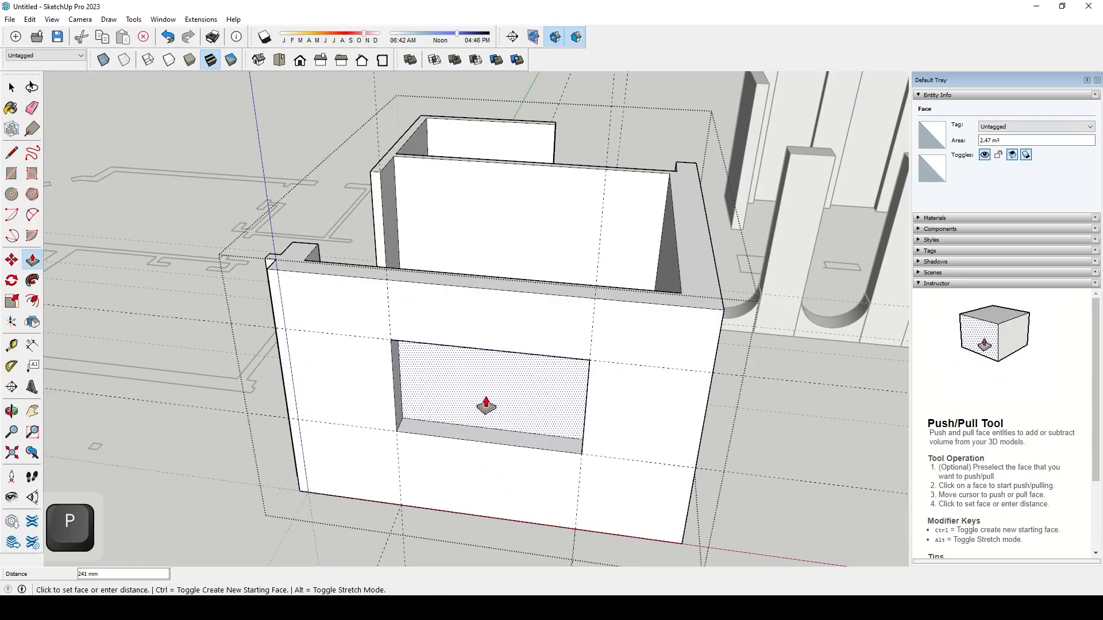
pyautogui.click(487, 406)
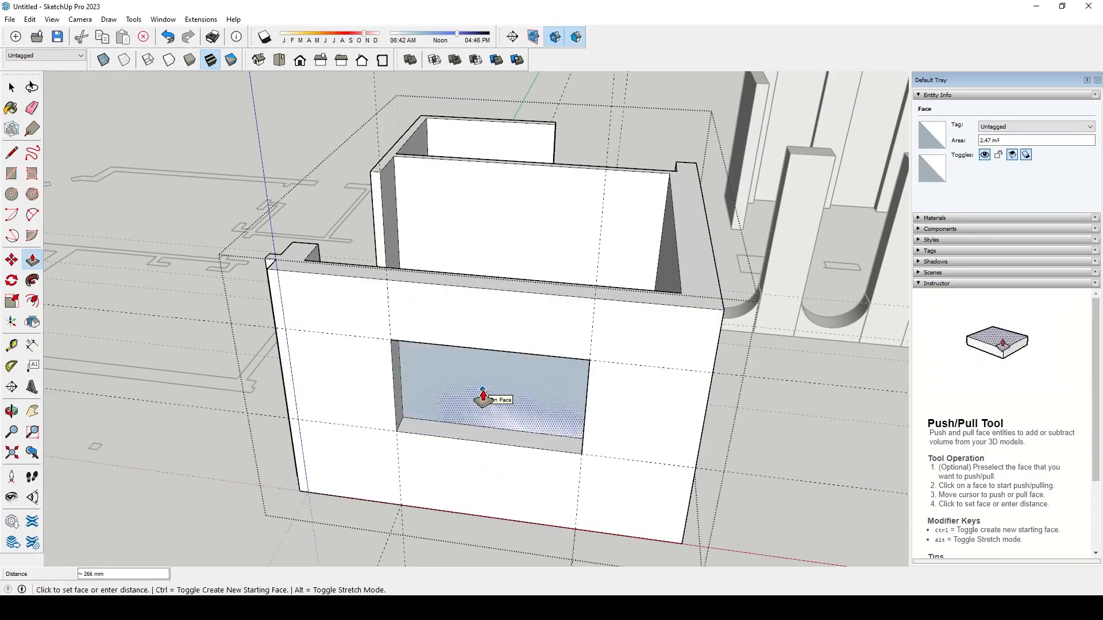
pyautogui.click(482, 396)
pyautogui.moveTo(483, 397); pyautogui.dragTo(801, 394, button='middle')
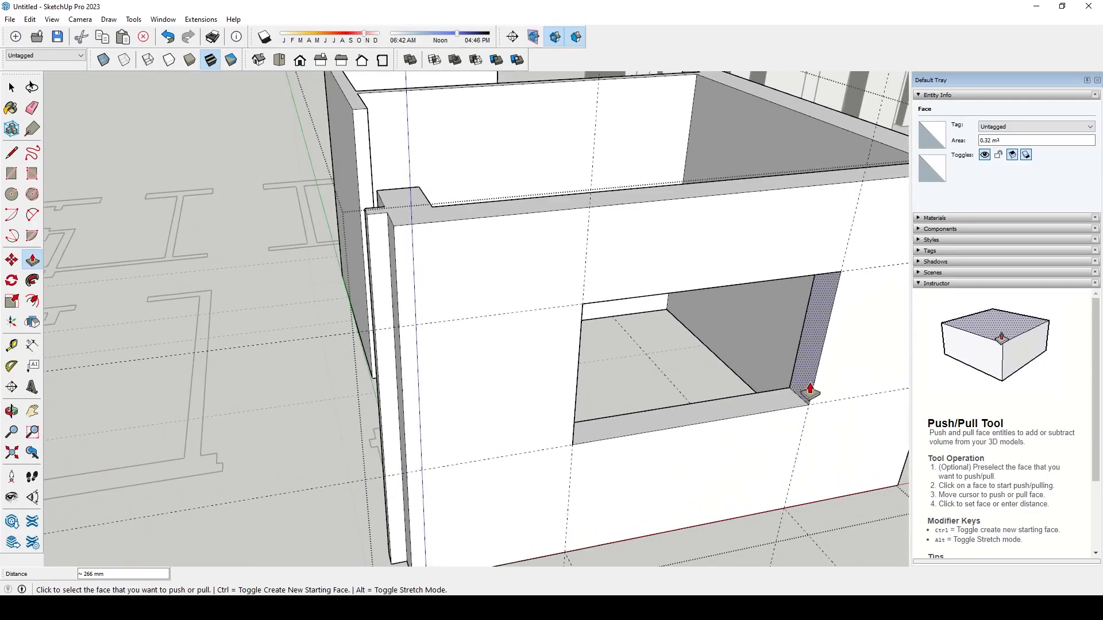
pyautogui.moveTo(798, 316); pyautogui.dragTo(425, 359, button='middle')
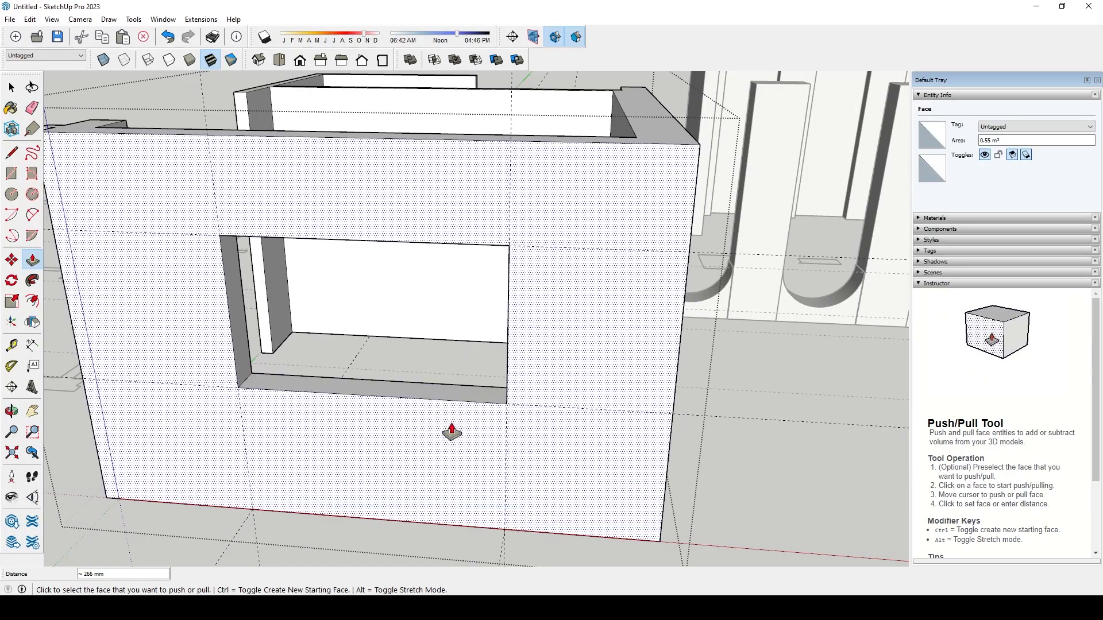
# - Switch to AutoCAD to examine the window frame layout in the elevation drawing, and return to SketchUp
pyautogui.moveTo(529, 608)
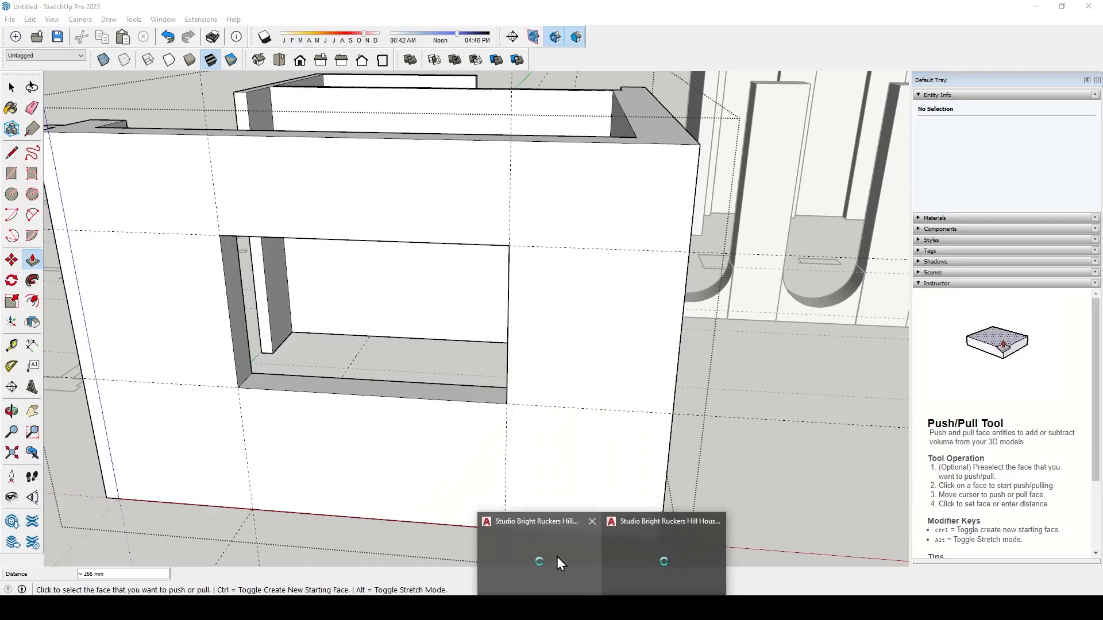
pyautogui.click(535, 545)
pyautogui.scroll(2, 467, 436)
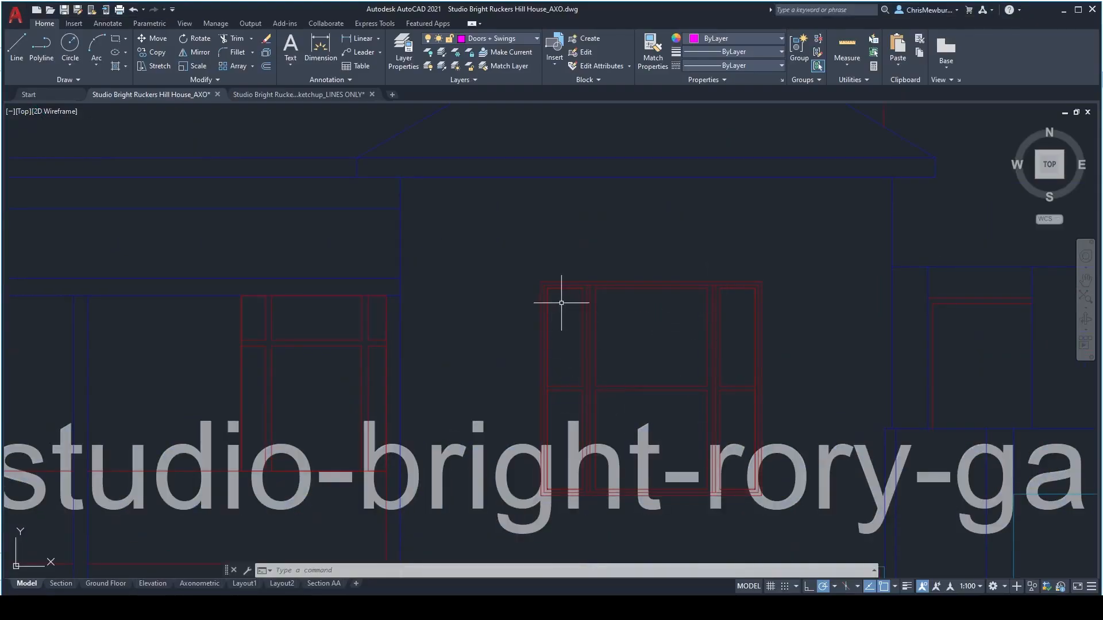
pyautogui.click(534, 608)
pyautogui.scroll(1, 535, 537)
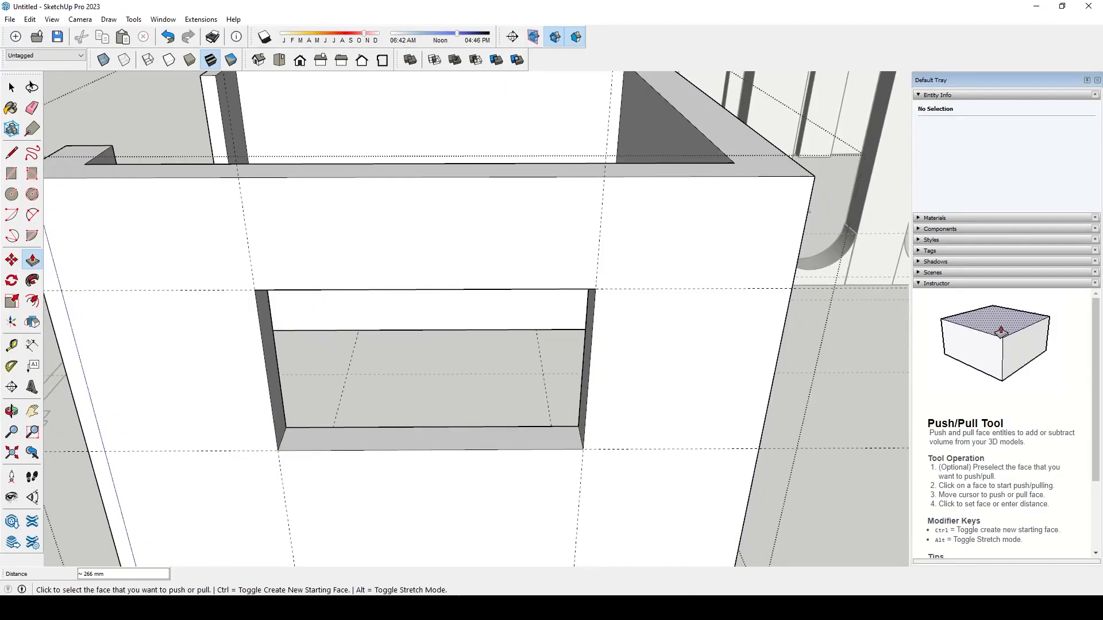
pyautogui.click(551, 567)
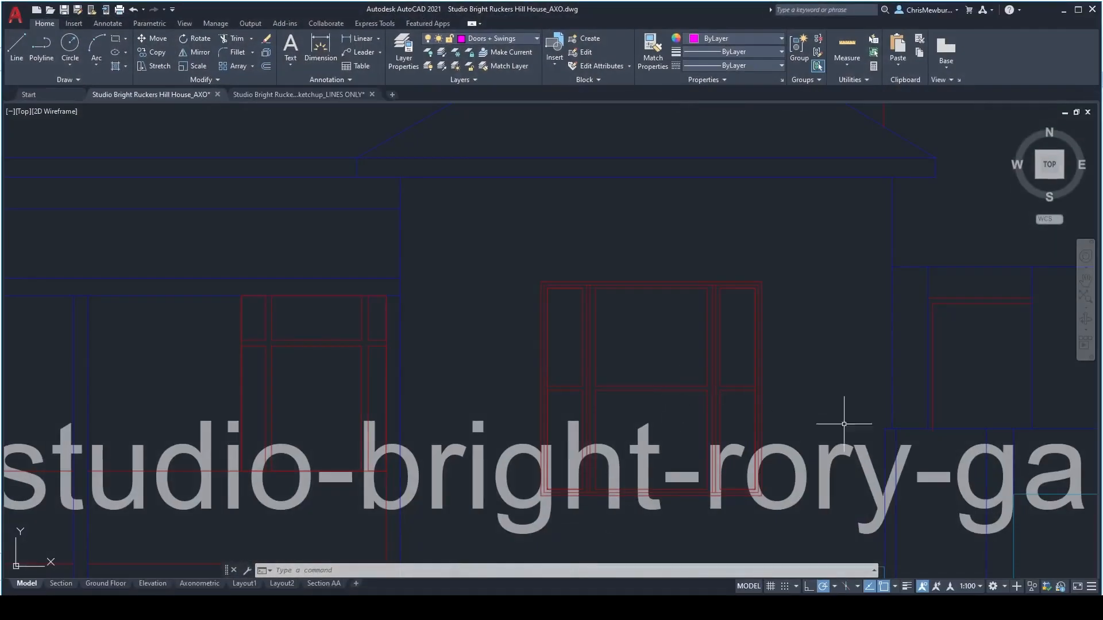
pyautogui.moveTo(560, 608)
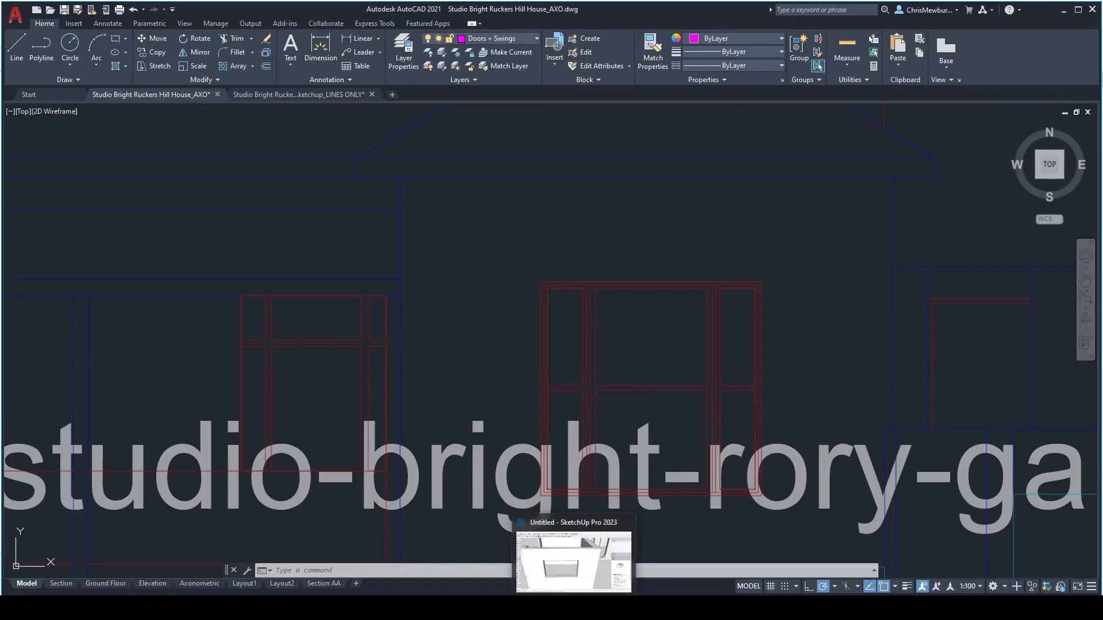
pyautogui.click(560, 563)
# - Place a guide along the middle of the window opening's sill, about 133 mm in from its outer edge
pyautogui.moveTo(303, 401); pyautogui.dragTo(345, 454, button='middle')
pyautogui.scroll(-3, 526, 488)
pyautogui.moveTo(483, 379); pyautogui.dragTo(448, 322, button='middle')
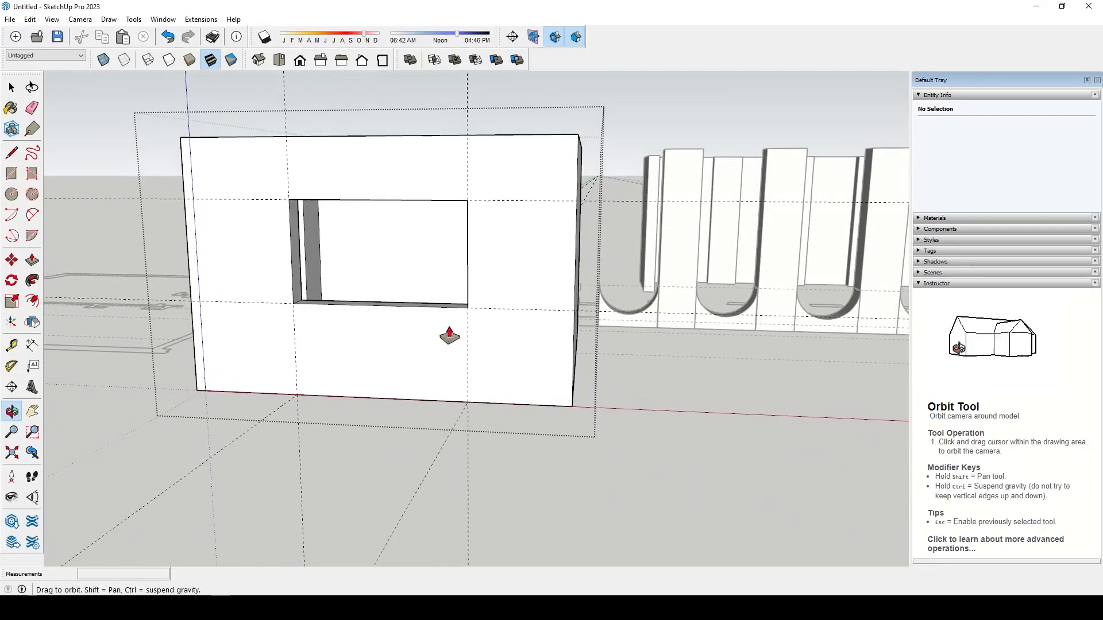
pyautogui.scroll(5, 345, 177)
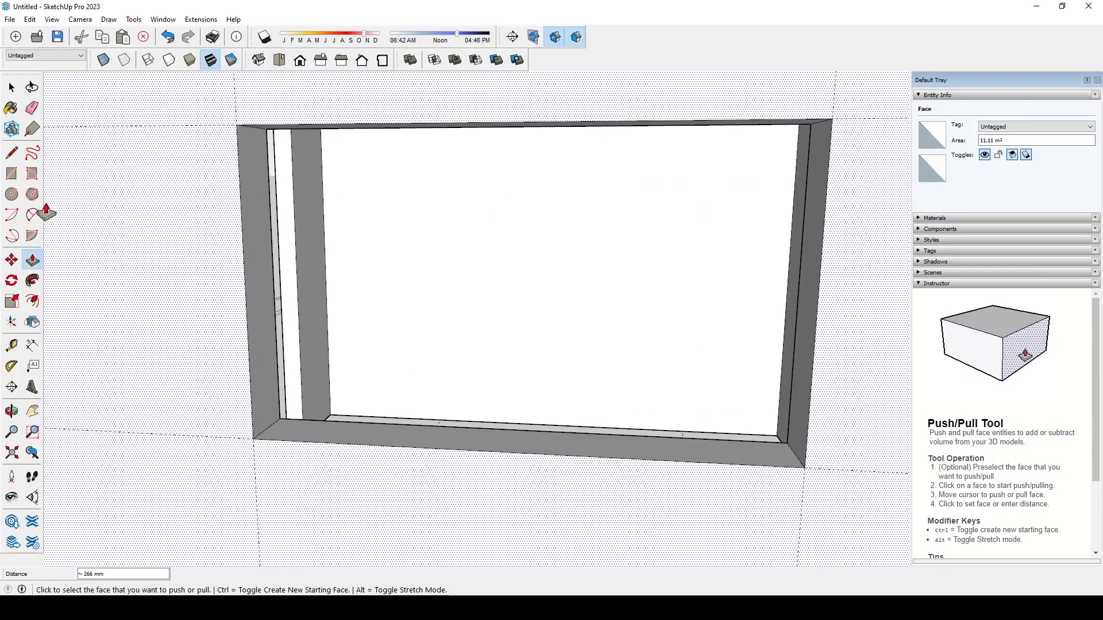
pyautogui.click(12, 347)
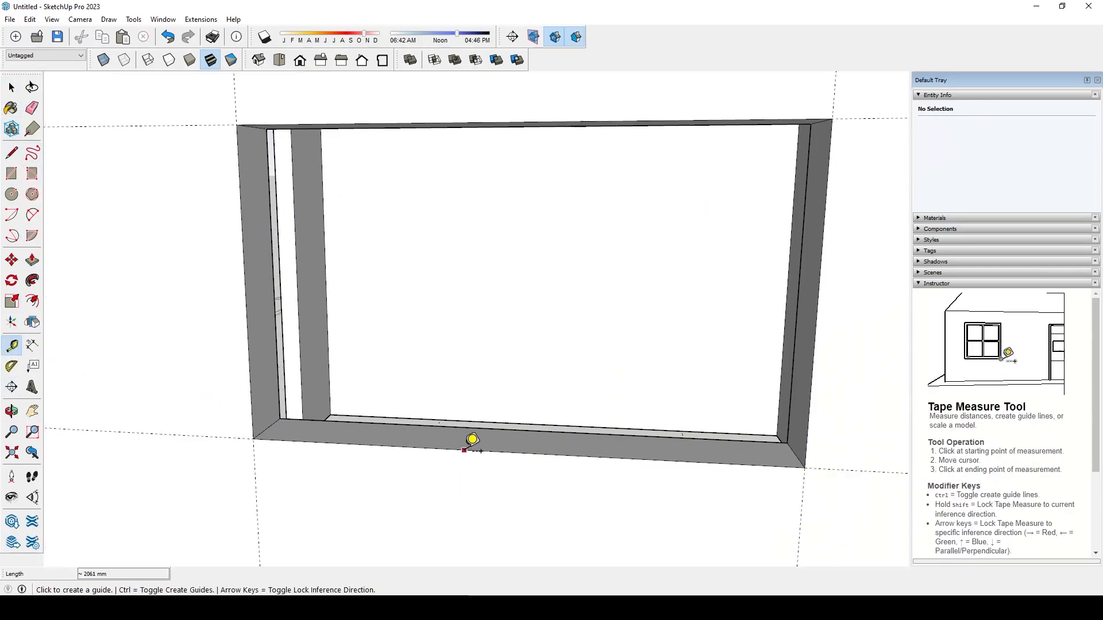
pyautogui.moveTo(451, 445); pyautogui.dragTo(428, 513, button='middle')
pyautogui.click(261, 513)
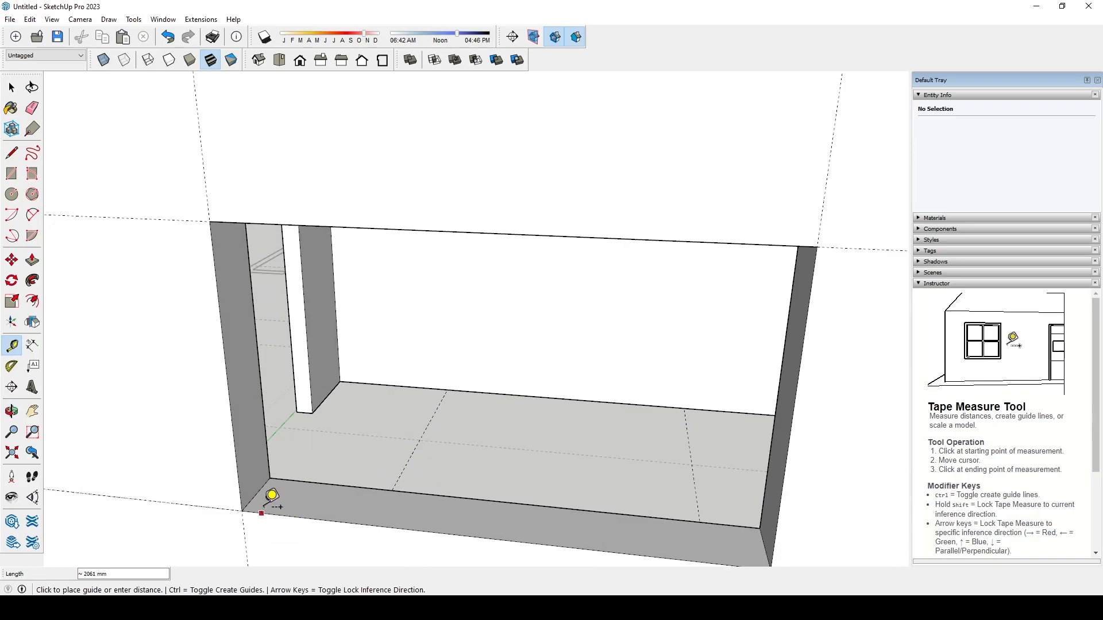
pyautogui.click(266, 479)
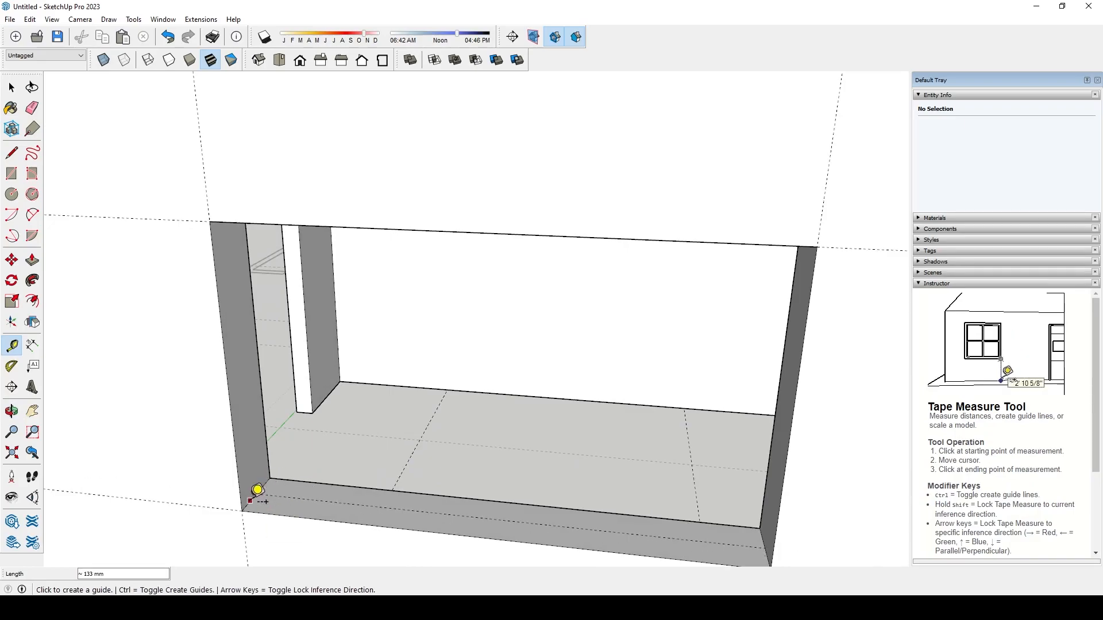
# - Place vertical guides on both side faces of the window opening at mid wall thickness, about 133 mm from the outer edge
pyautogui.click(238, 477)
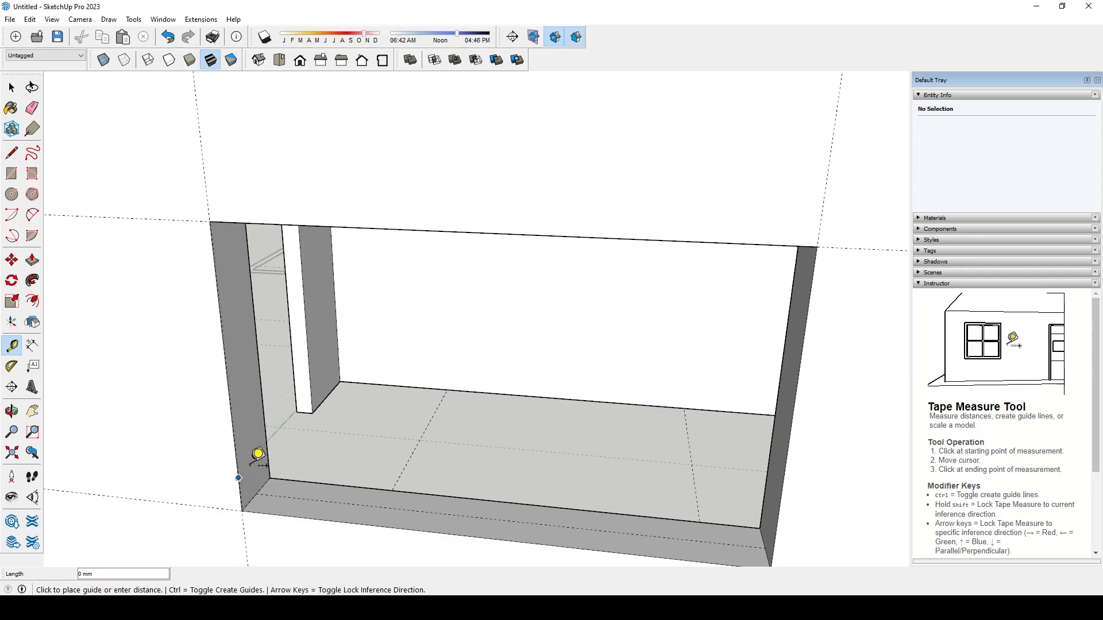
pyautogui.click(256, 494)
pyautogui.moveTo(310, 489); pyautogui.dragTo(413, 488, button='middle')
pyautogui.scroll(-5, 334, 494)
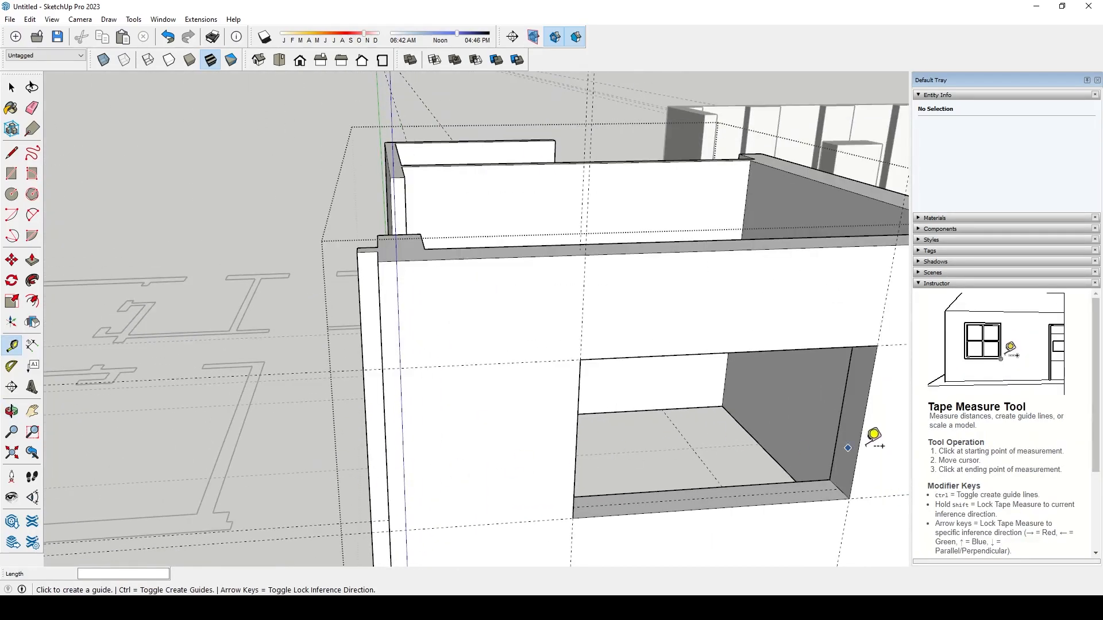
pyautogui.scroll(2, 885, 464)
pyautogui.click(840, 494)
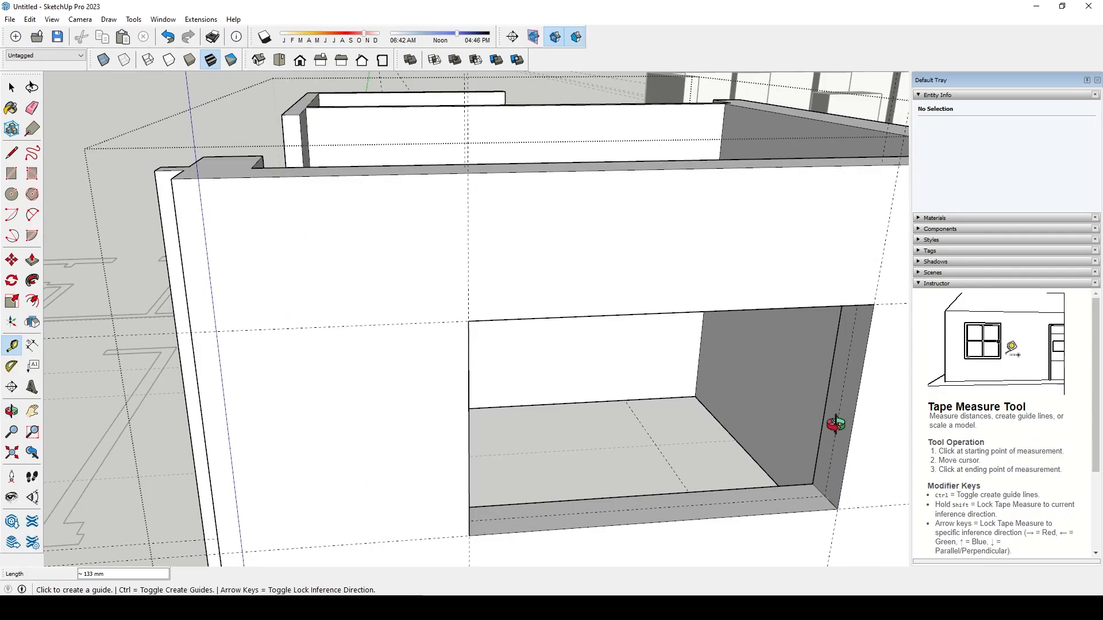
# - Draw a rectangle filling the window opening at mid wall thickness, between opposite corners set by the guides
pyautogui.scroll(-5, 804, 424)
pyautogui.moveTo(803, 445); pyautogui.dragTo(767, 405, button='middle')
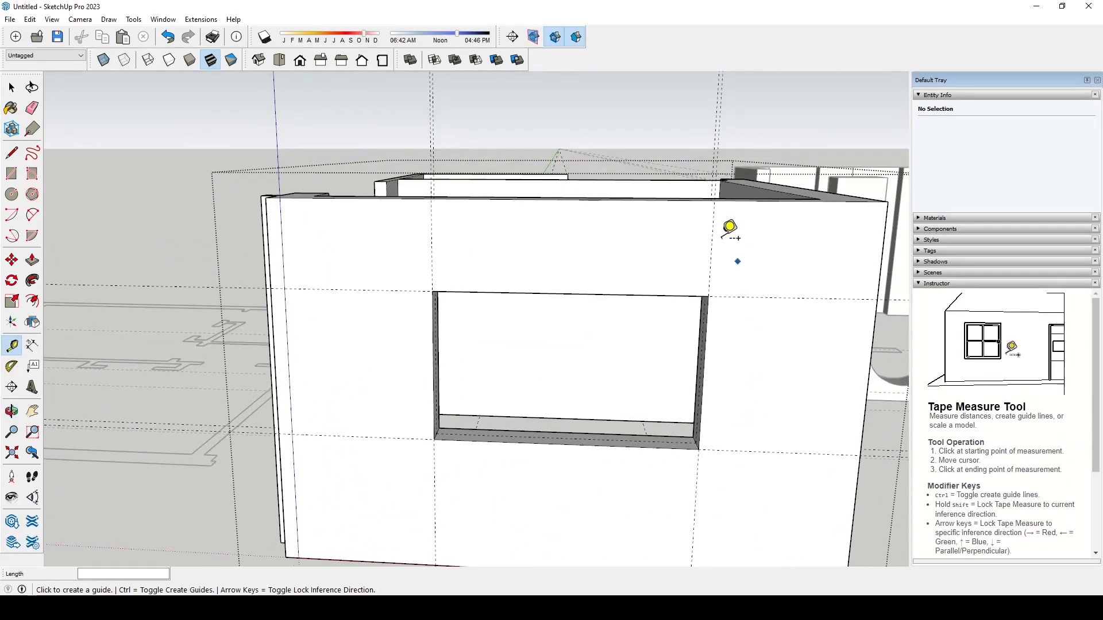
pyautogui.scroll(2, 728, 229)
pyautogui.click(12, 175)
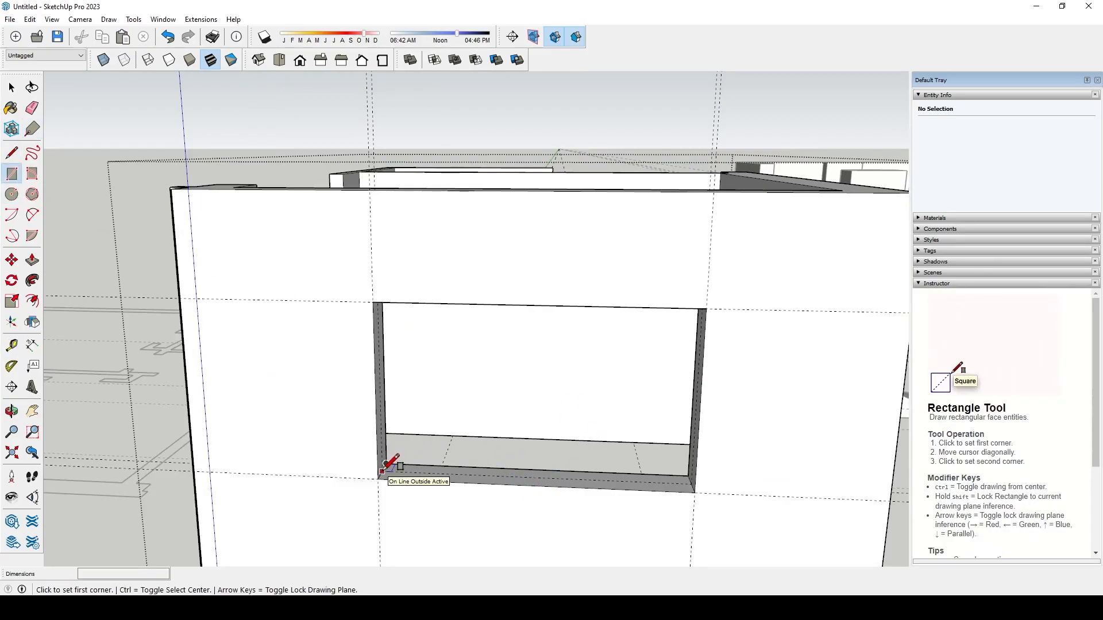
pyautogui.scroll(4, 383, 464)
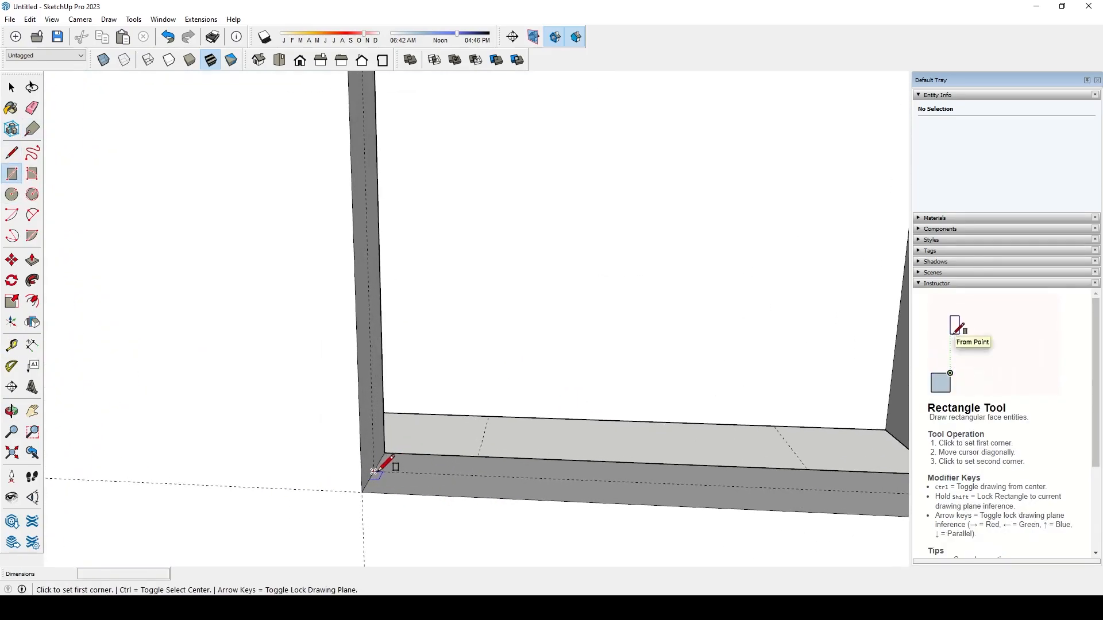
pyautogui.click(380, 471)
pyautogui.scroll(-3, 394, 475)
pyautogui.moveTo(453, 441); pyautogui.dragTo(726, 280, button='middle')
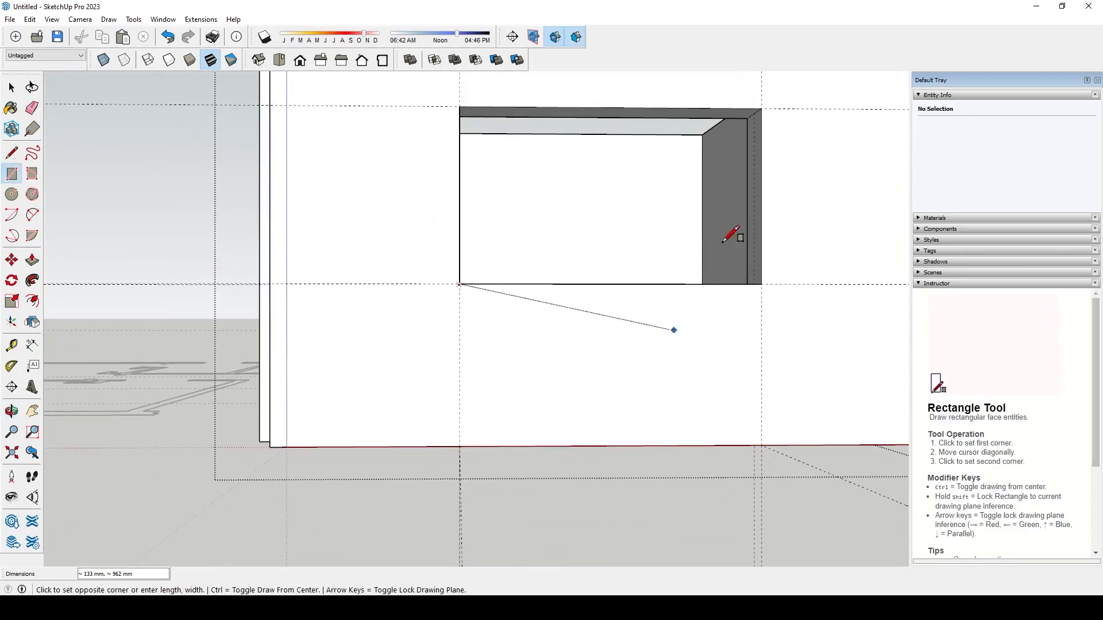
pyautogui.click(764, 106)
# - Offset the window rectangle's outline 40 mm inward to form the frame border
pyautogui.moveTo(741, 173); pyautogui.dragTo(653, 347, button='middle')
pyautogui.moveTo(542, 441); pyautogui.dragTo(297, 488, button='middle')
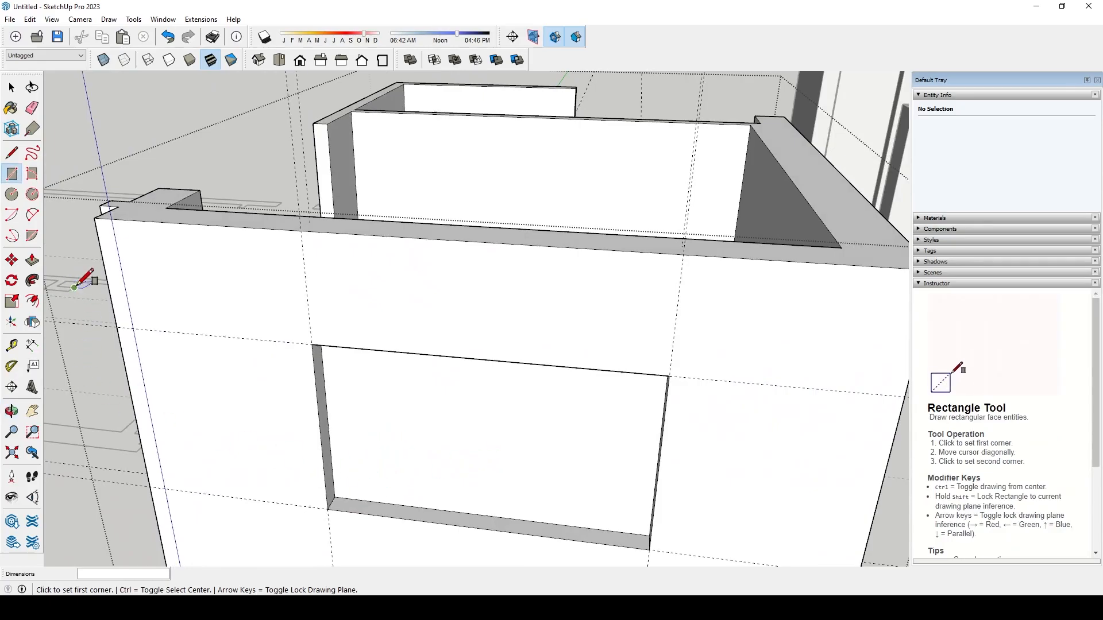
pyautogui.click(32, 301)
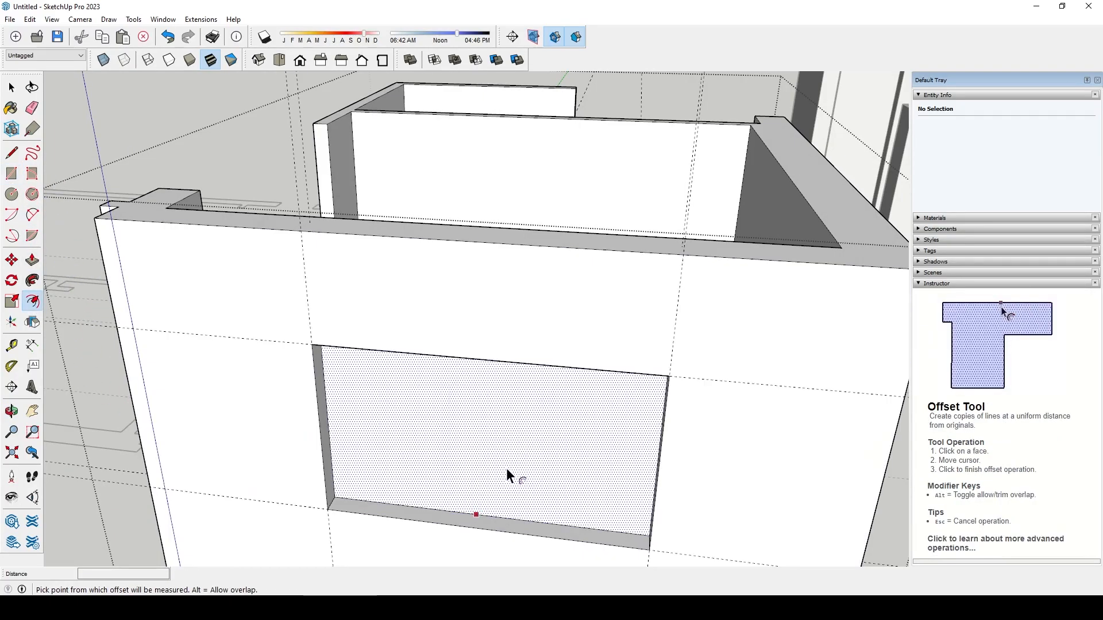
pyautogui.click(513, 467)
pyautogui.write('400')
pyautogui.press('BackSpace')
pyautogui.press('Return')
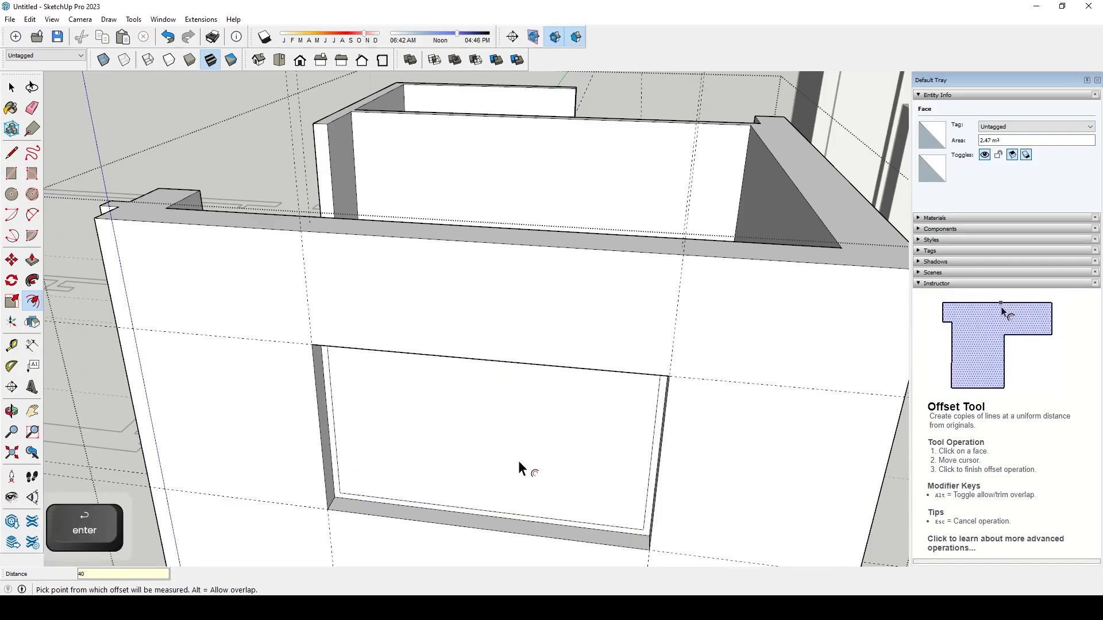
# - Push/pull the frame border 50 mm toward the outside of the wall
pyautogui.press('p')
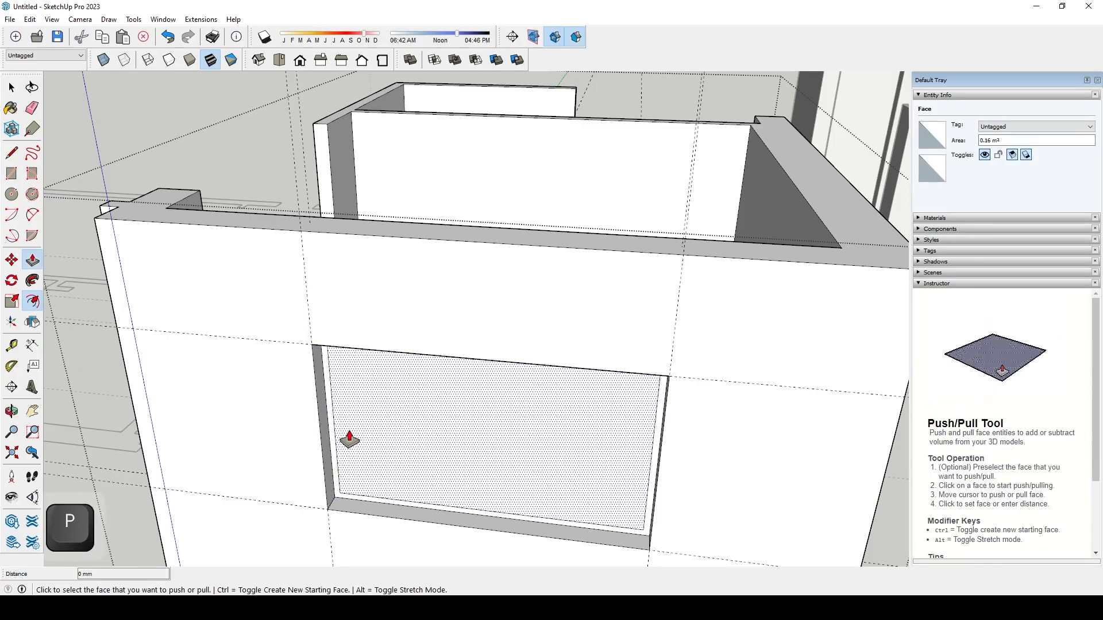
pyautogui.click(327, 450)
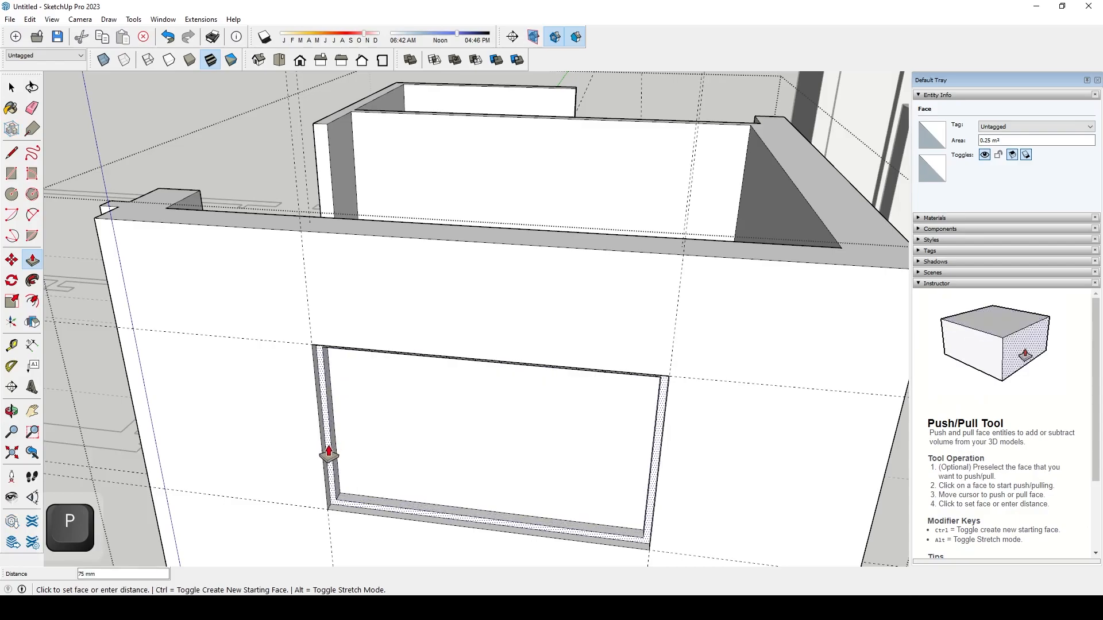
pyautogui.write('50')
pyautogui.press('Return')
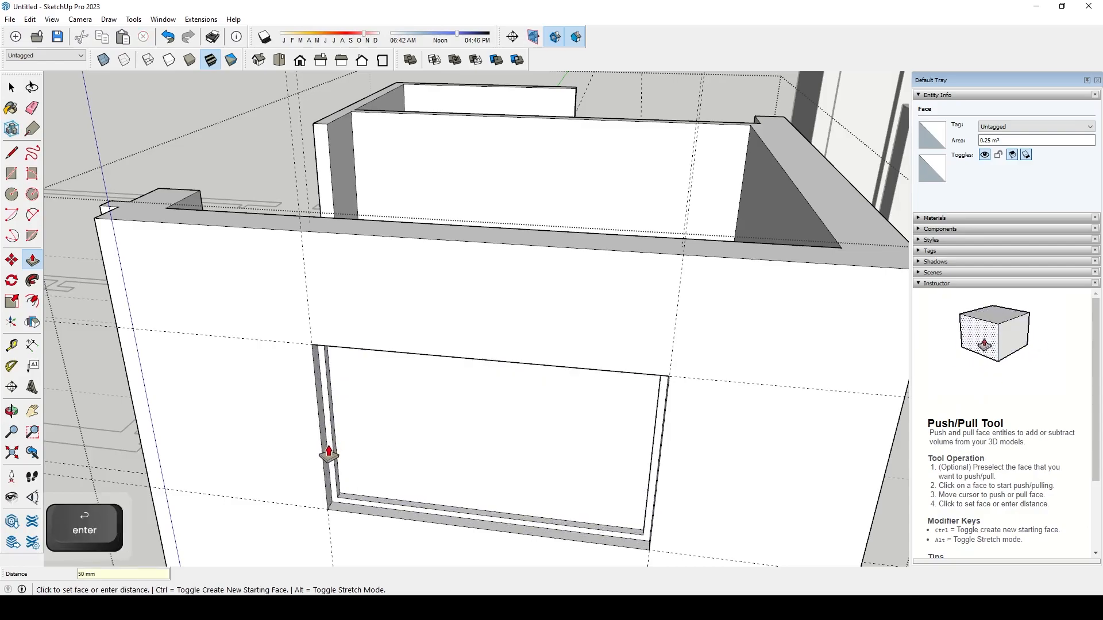
# - Select the glass pane face inside the window frame
pyautogui.press('space')
pyautogui.click(401, 463)
pyautogui.scroll(5, 348, 525)
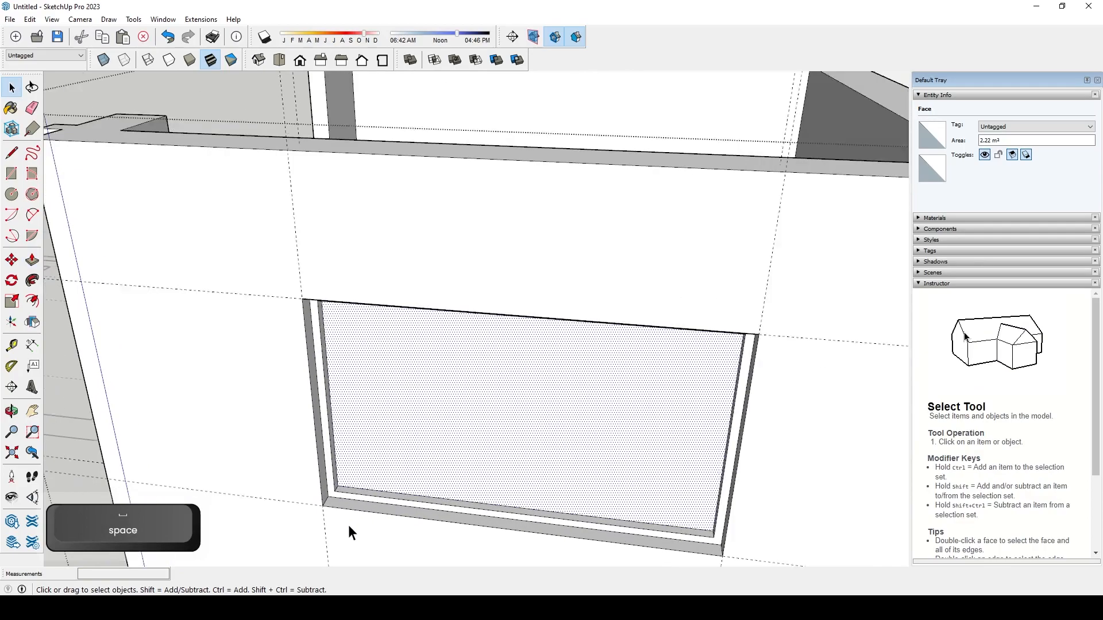
# - Try to move the selected glass pane outward from its lower corner, and undo the move
pyautogui.press('m')
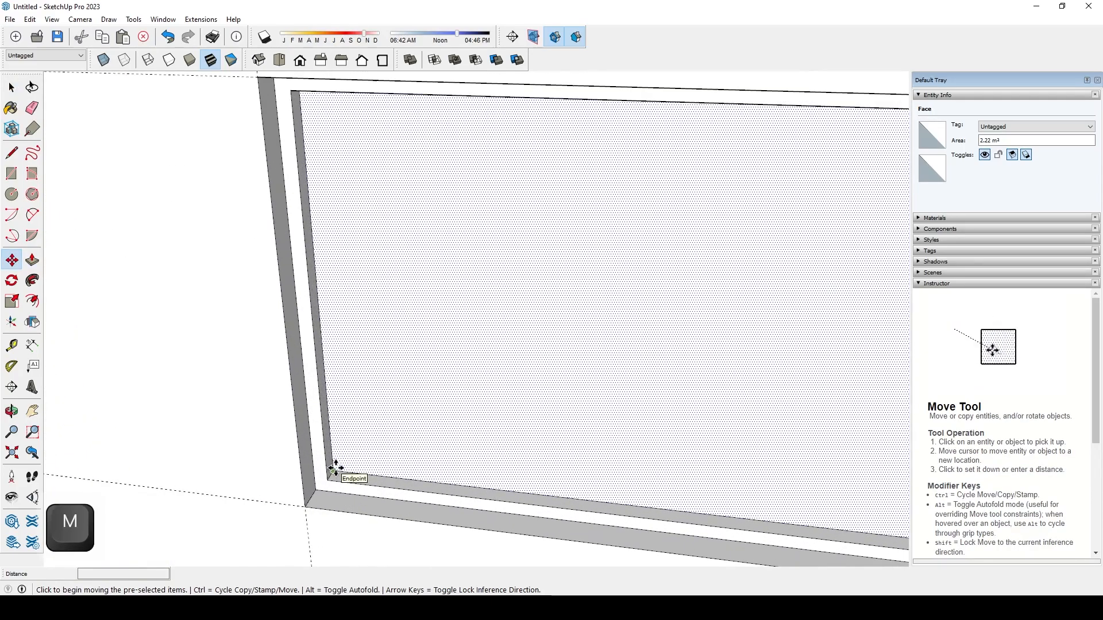
pyautogui.click(336, 469)
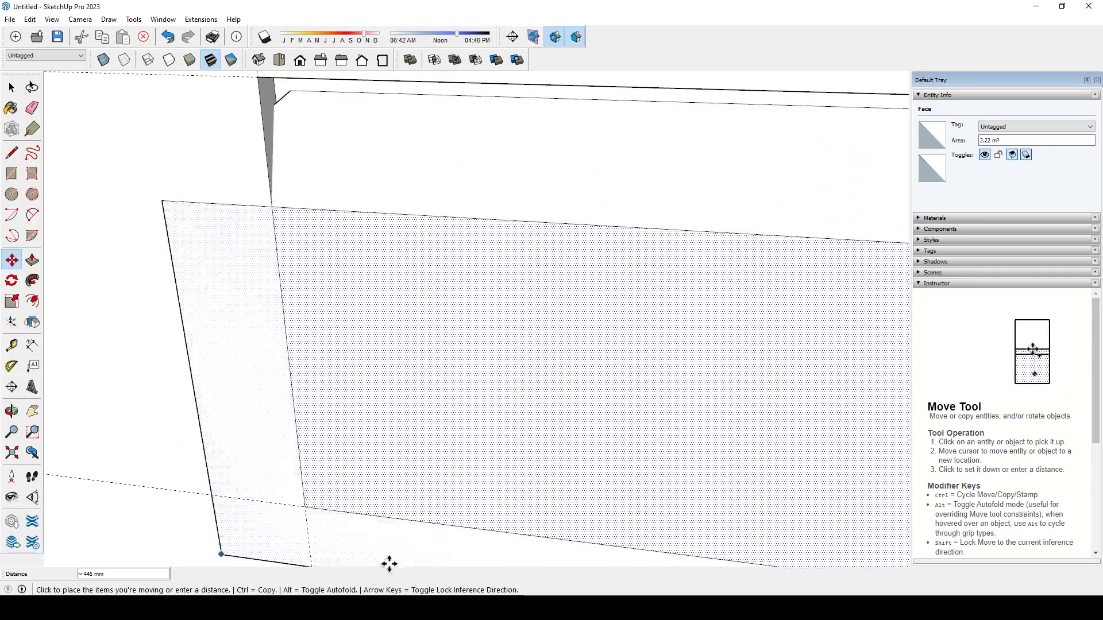
pyautogui.scroll(-3, 349, 500)
pyautogui.click(355, 557)
pyautogui.moveTo(308, 473); pyautogui.dragTo(242, 477, button='middle')
pyautogui.hotkey('ctrl', 'z')
# - Copy the selected glass pane from its lower corner to the midpoint of the frame's depth
pyautogui.scroll(3, 239, 450)
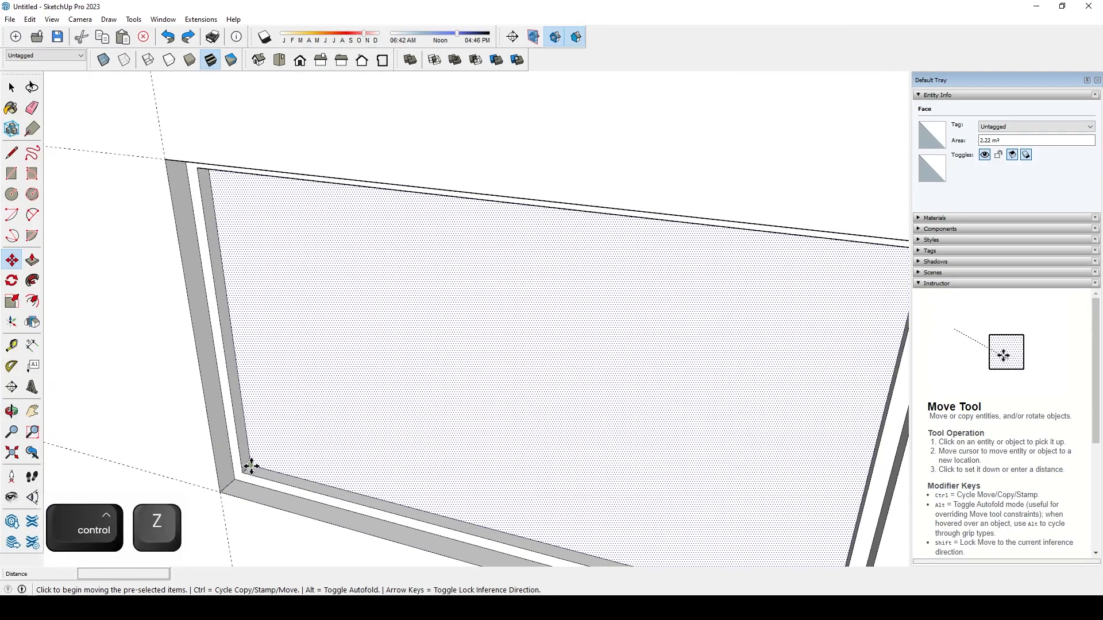
pyautogui.press('ctrl')
pyautogui.click(253, 464)
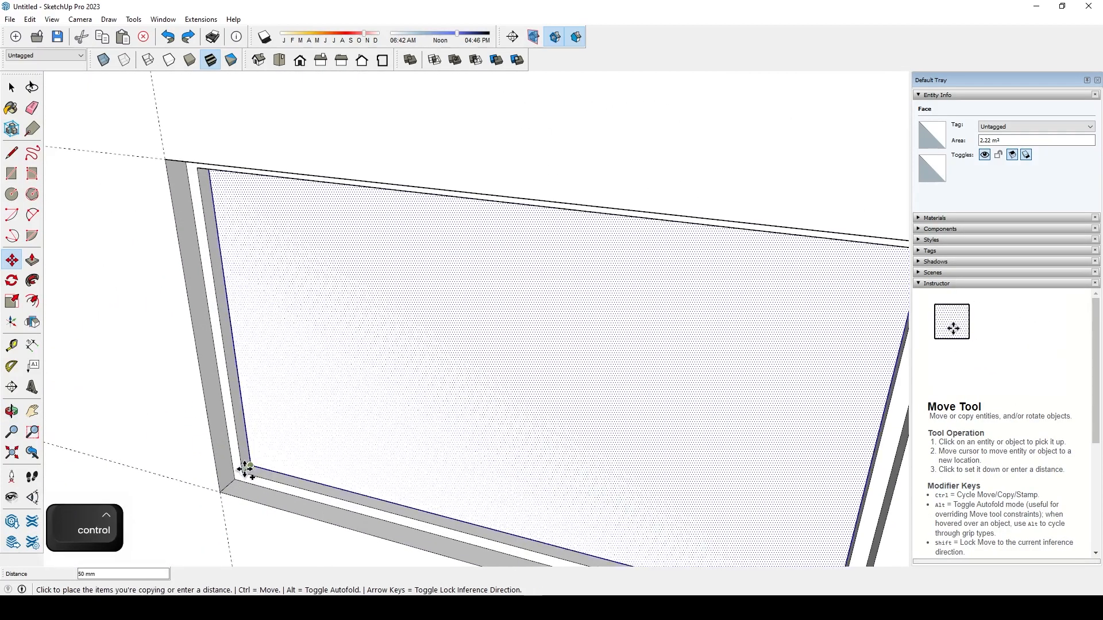
pyautogui.scroll(3, 251, 466)
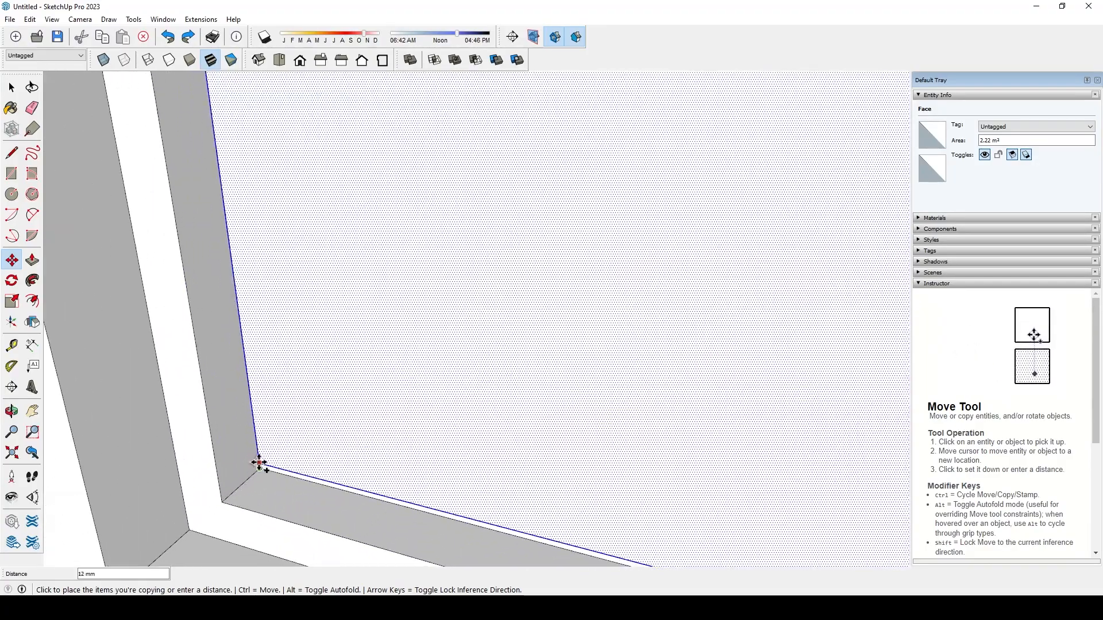
pyautogui.click(239, 485)
pyautogui.scroll(-2, 221, 463)
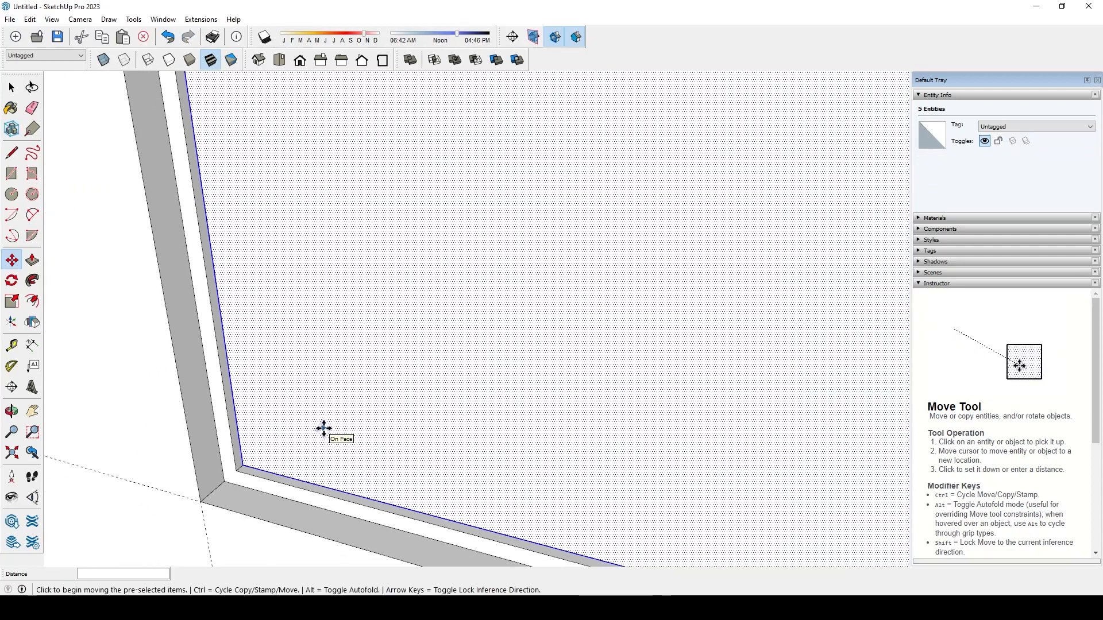
# - Delete the original glass pane face on the room side of the frame
pyautogui.press('space')
pyautogui.scroll(-5, 272, 446)
pyautogui.moveTo(272, 446); pyautogui.dragTo(257, 391, button='middle')
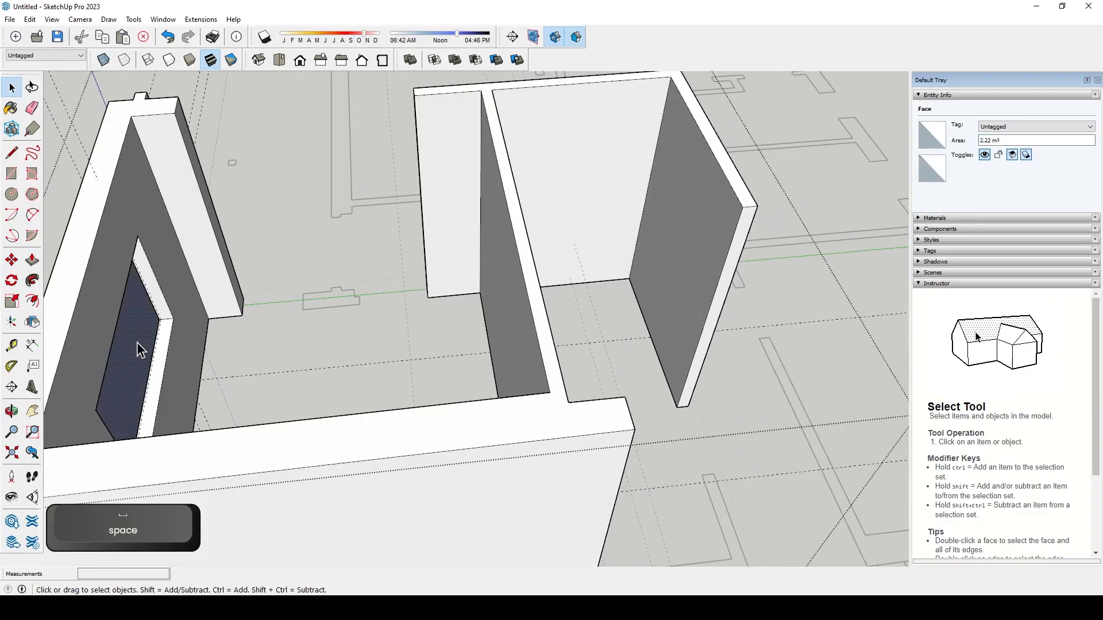
pyautogui.press('Delete')
# - Finish editing the wall group and clear the selection, with the finished front window in view
pyautogui.moveTo(98, 343); pyautogui.dragTo(357, 439, button='middle')
pyautogui.click(357, 439)
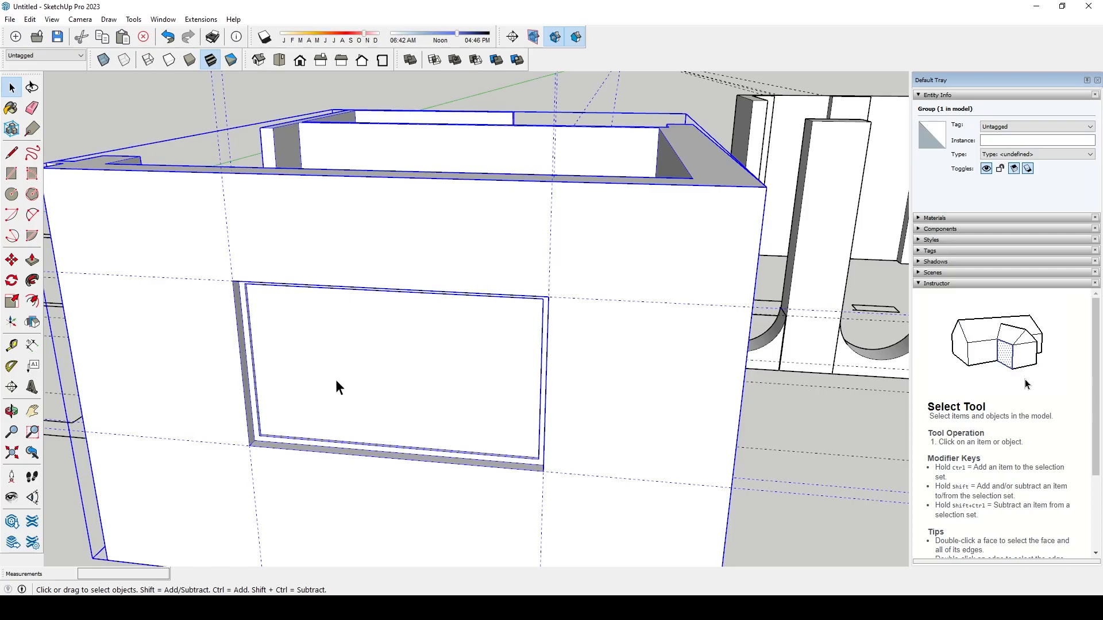
pyautogui.hotkey('ctrl', 't')
pyautogui.moveTo(243, 245); pyautogui.dragTo(357, 330, button='middle')
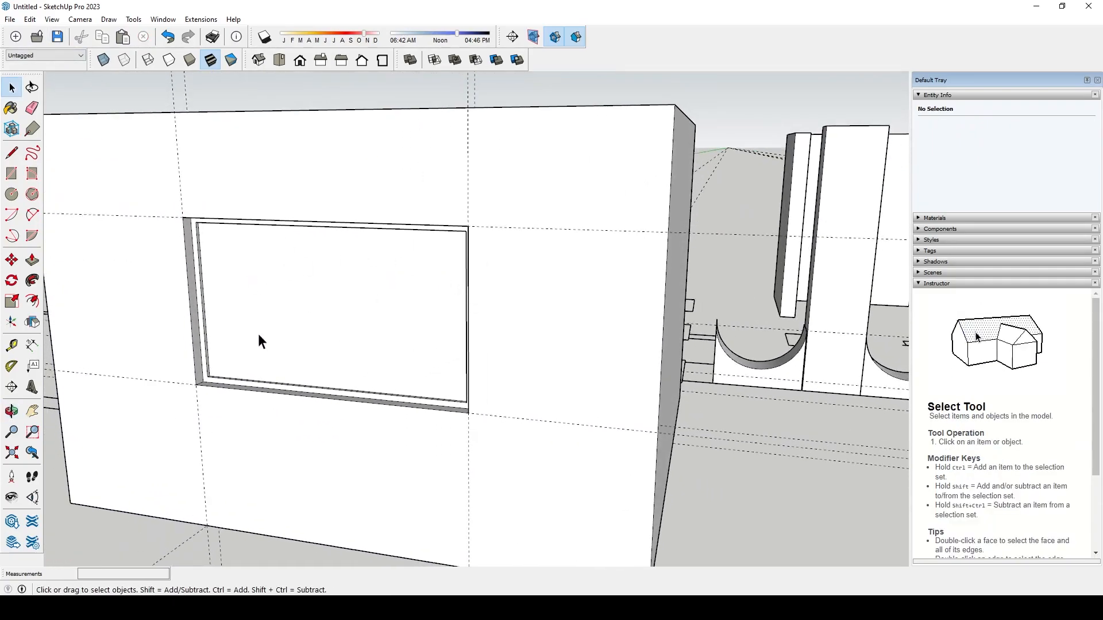
pyautogui.moveTo(416, 366); pyautogui.dragTo(521, 465, button='middle')
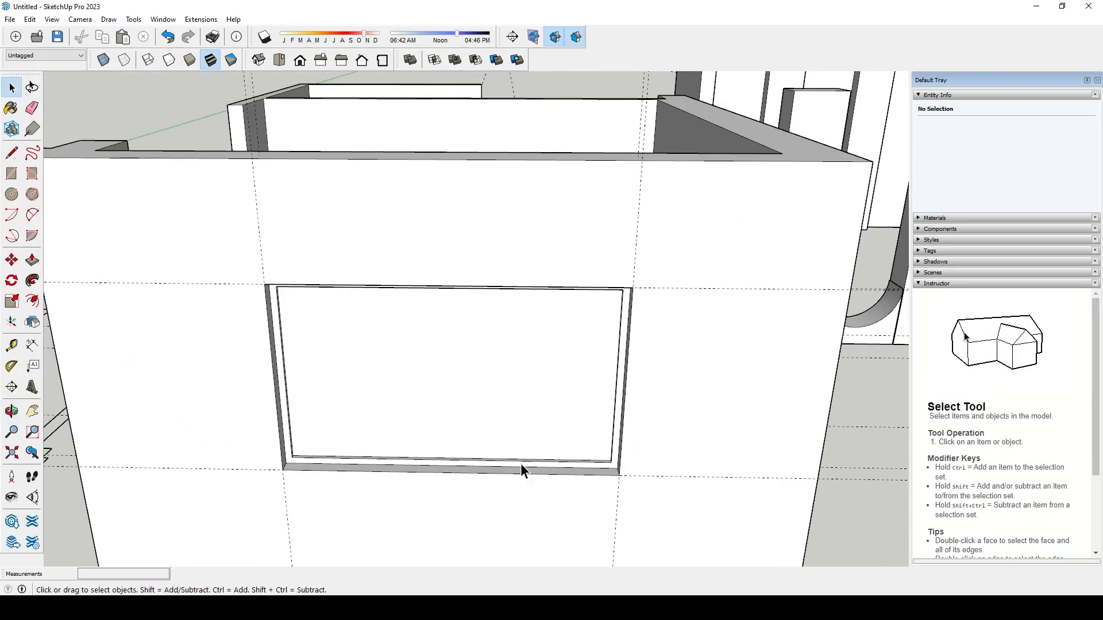
pyautogui.scroll(2, 449, 255)
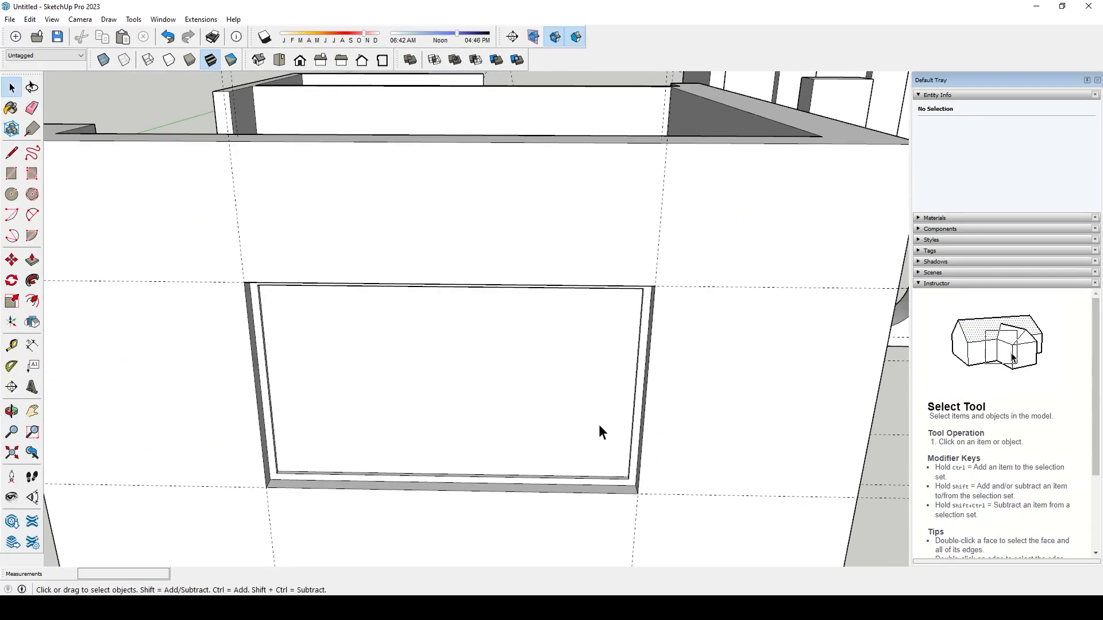
# - Examine the finished front window's frame edges and faces by selecting them, then the group they belong to
pyautogui.moveTo(601, 439); pyautogui.dragTo(593, 394, button='middle')
pyautogui.scroll(3, 609, 434)
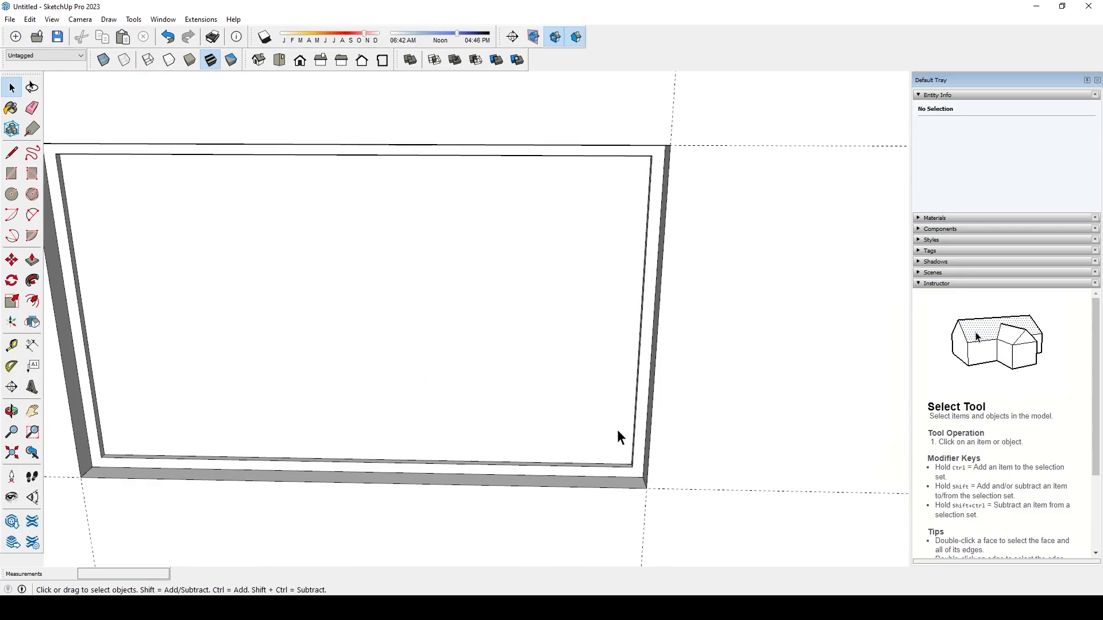
pyautogui.click(640, 431)
pyautogui.click(639, 426)
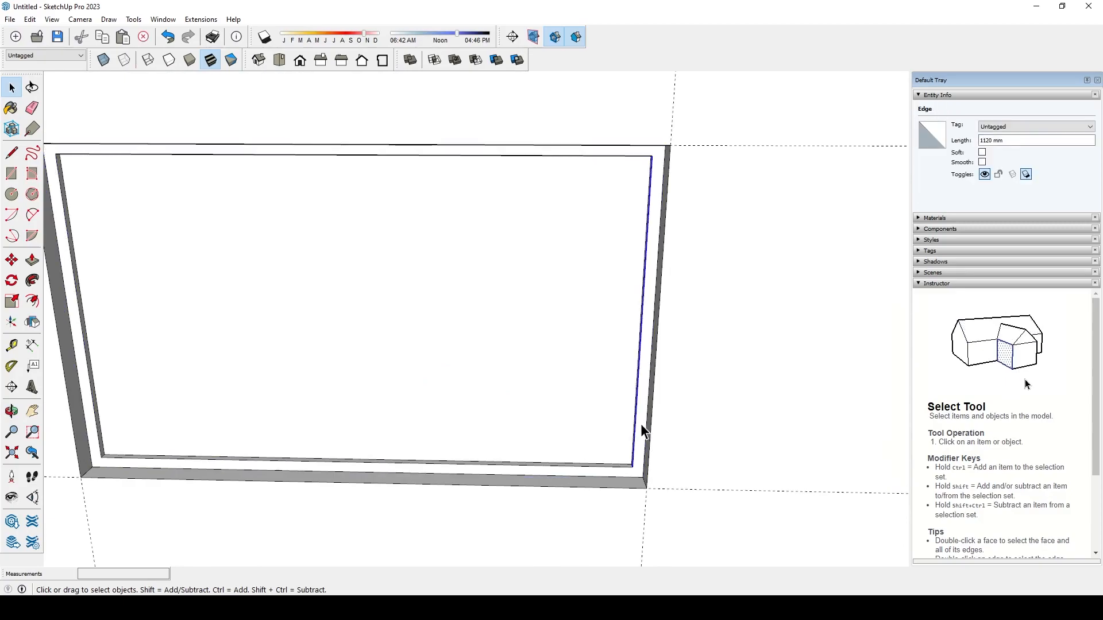
pyautogui.scroll(2, 639, 425)
pyautogui.doubleClick(639, 431)
pyautogui.scroll(-3, 632, 442)
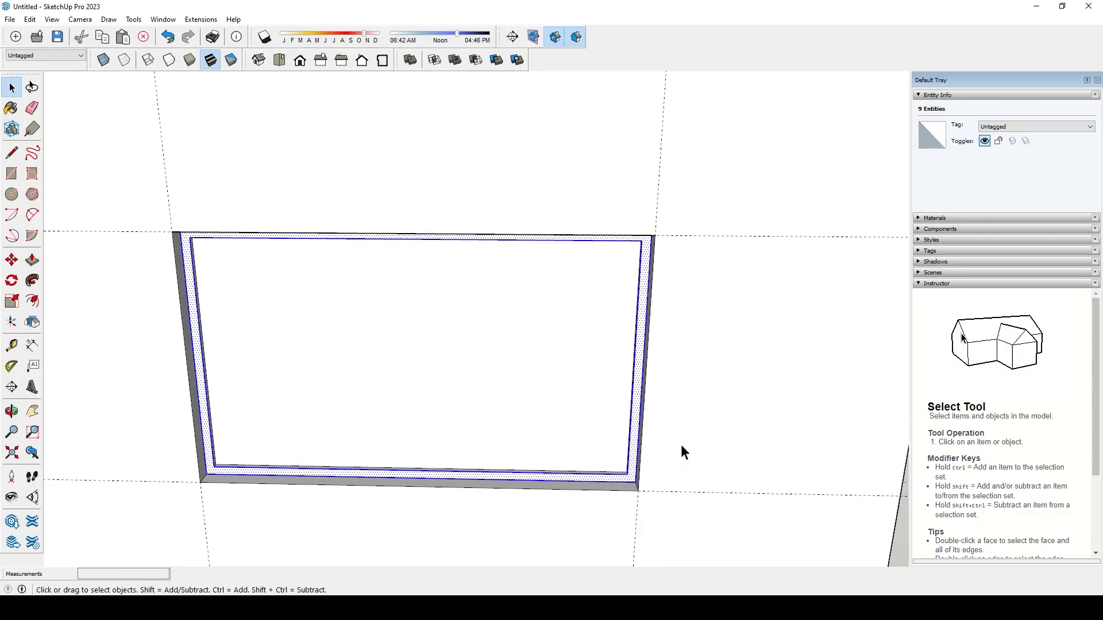
pyautogui.moveTo(677, 443); pyautogui.dragTo(760, 469, button='middle')
pyautogui.scroll(4, 739, 447)
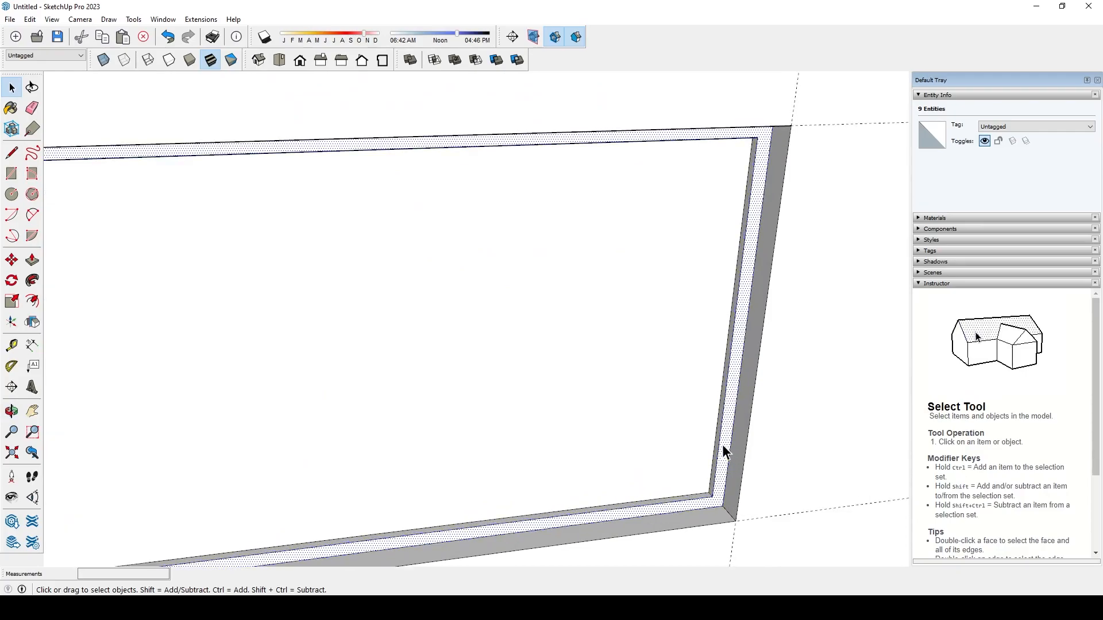
pyautogui.tripleClick(722, 444)
pyautogui.scroll(-5, 661, 482)
pyautogui.scroll(5, 695, 453)
pyautogui.press('Escape')
pyautogui.click(692, 452)
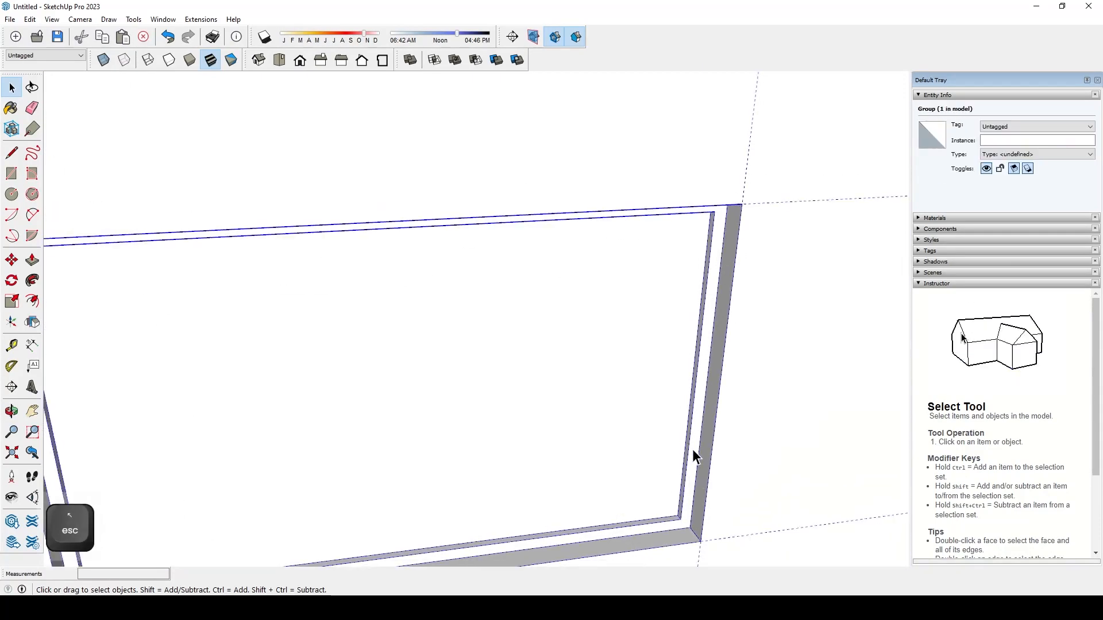
pyautogui.scroll(2, 693, 454)
pyautogui.click(684, 443)
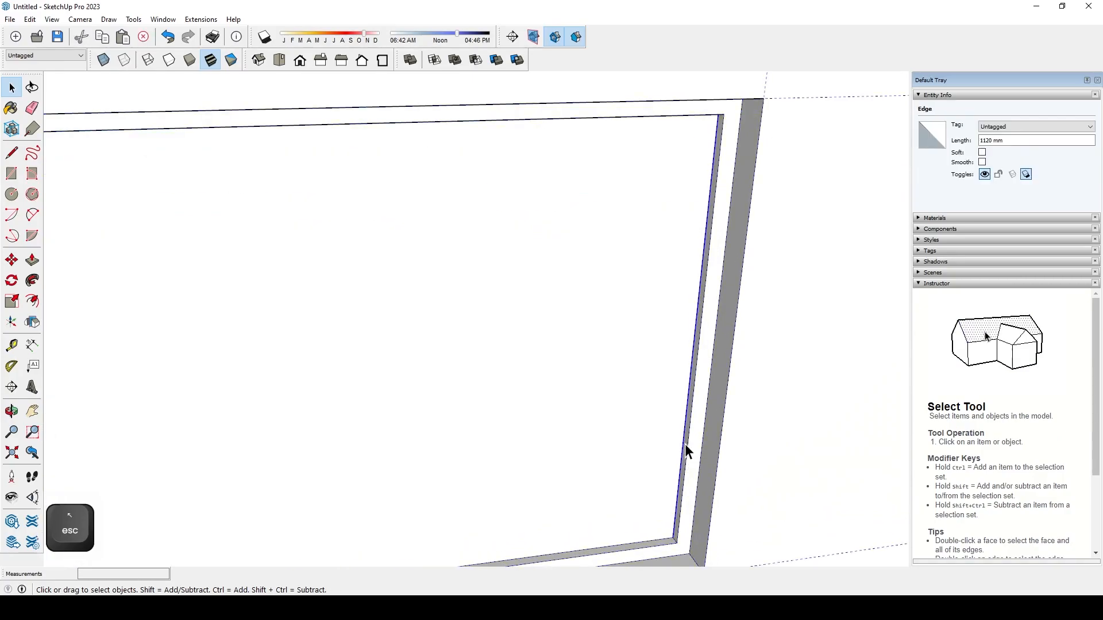
pyautogui.click(685, 449)
pyautogui.press('p')
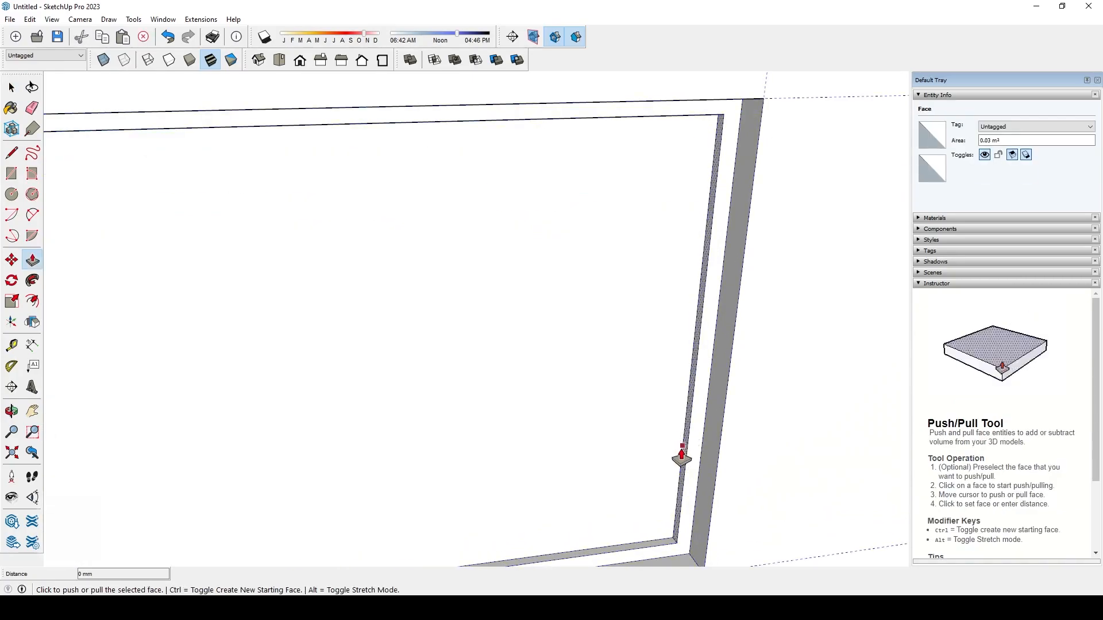
pyautogui.click(682, 451)
pyautogui.scroll(-2, 647, 437)
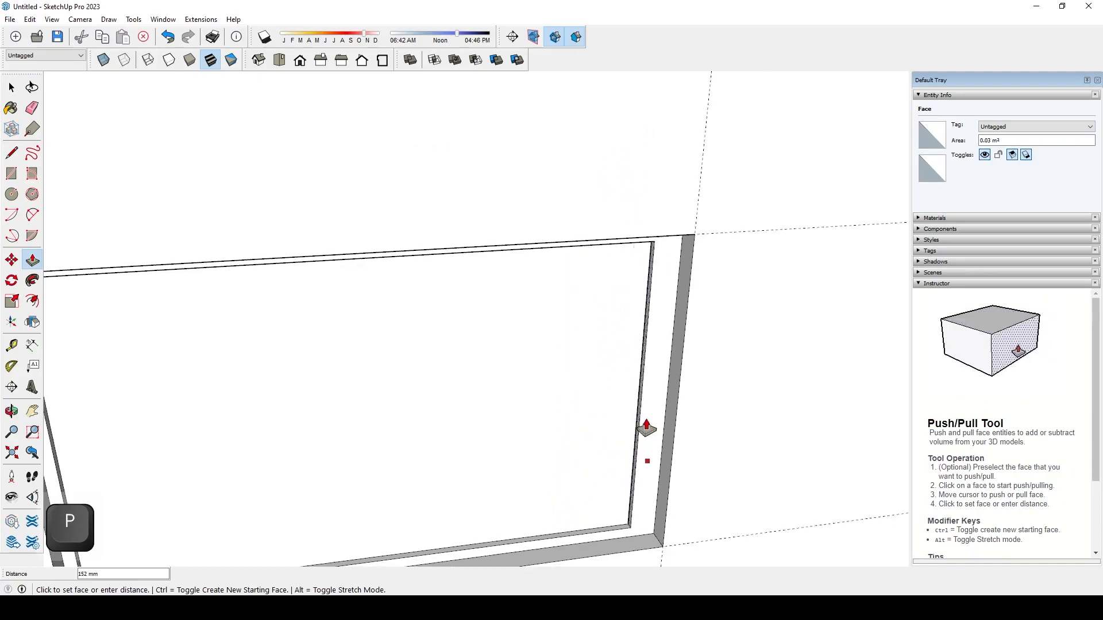
pyautogui.press('Escape')
pyautogui.scroll(-3, 664, 453)
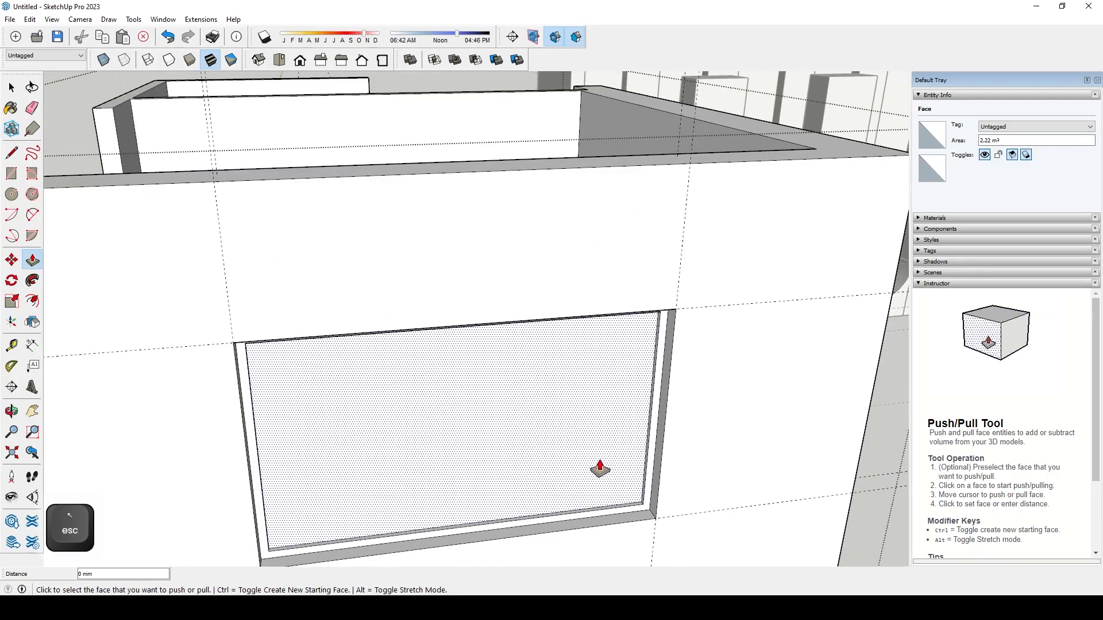
pyautogui.press('space')
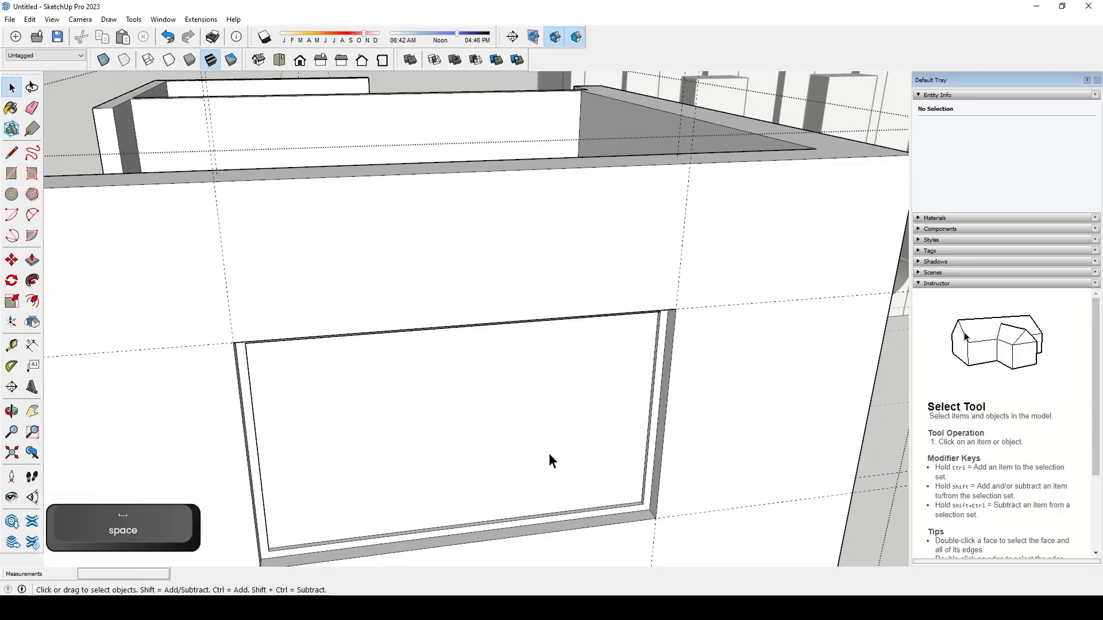
# - Undo the front window's frame and glass construction, back to the empty wall opening
pyautogui.moveTo(553, 454); pyautogui.dragTo(495, 469, button='middle')
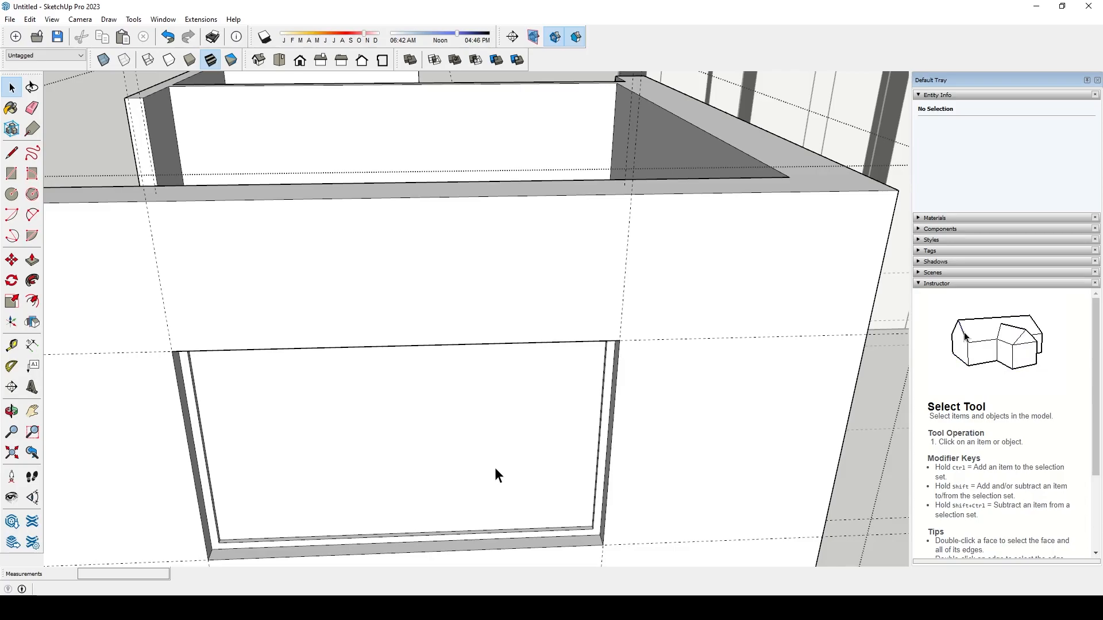
pyautogui.hotkey('ctrl', 'z')
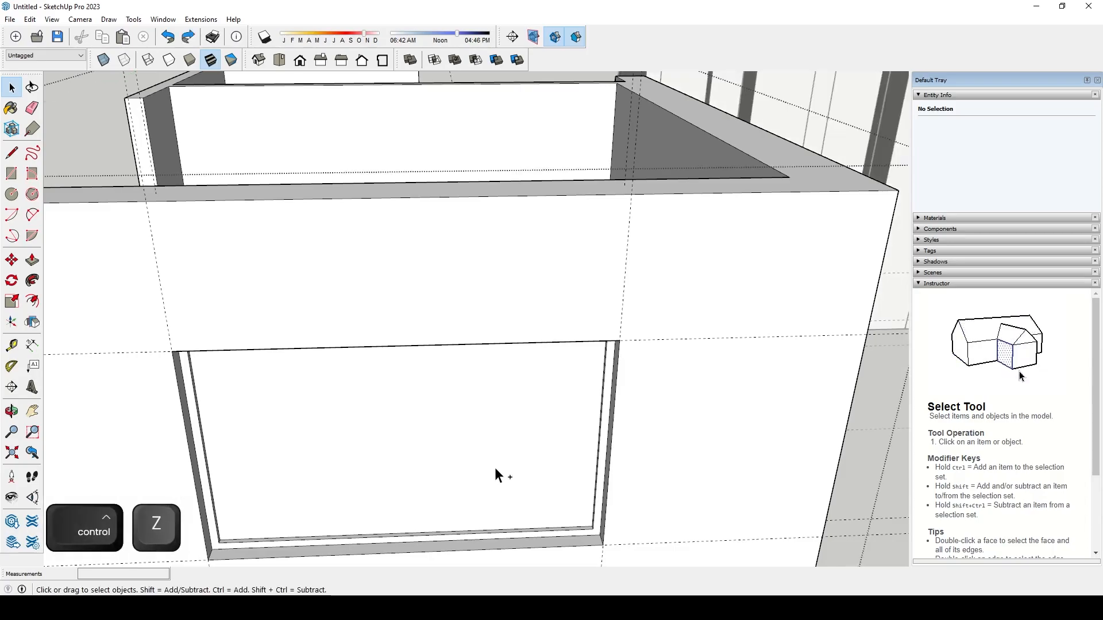
pyautogui.hotkey('ctrl', 'z')
pyautogui.hotkey('ctrl', 'z')
pyautogui.hotkey('ctrl', 'z')
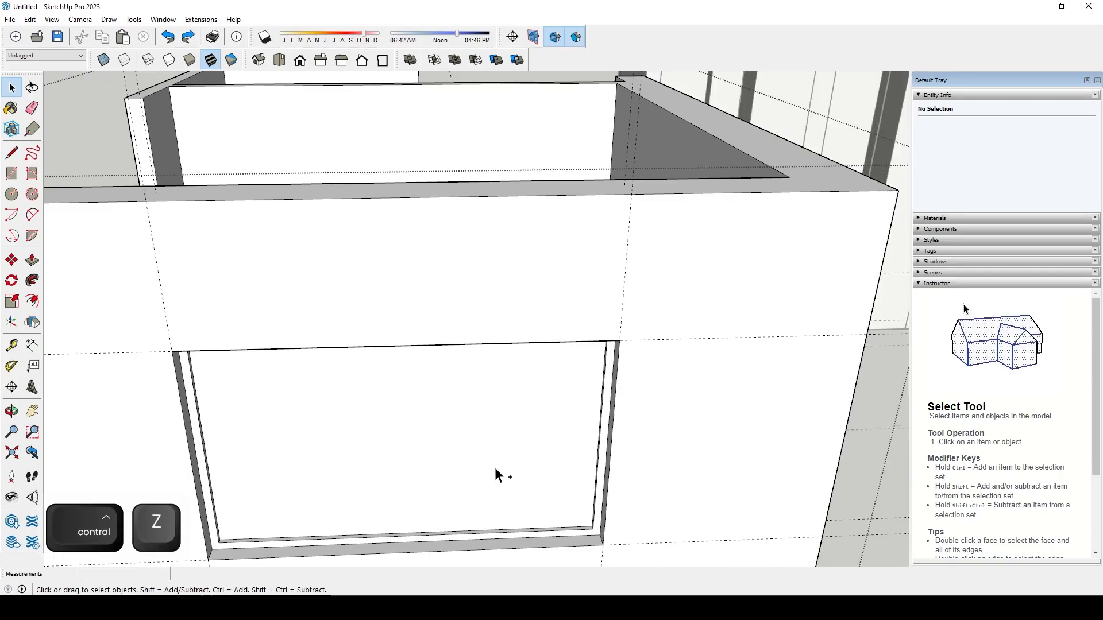
pyautogui.hotkey('ctrl', 'z')
pyautogui.hotkey('ctrl', 'z')
pyautogui.hotkey('ctrl', 'z')
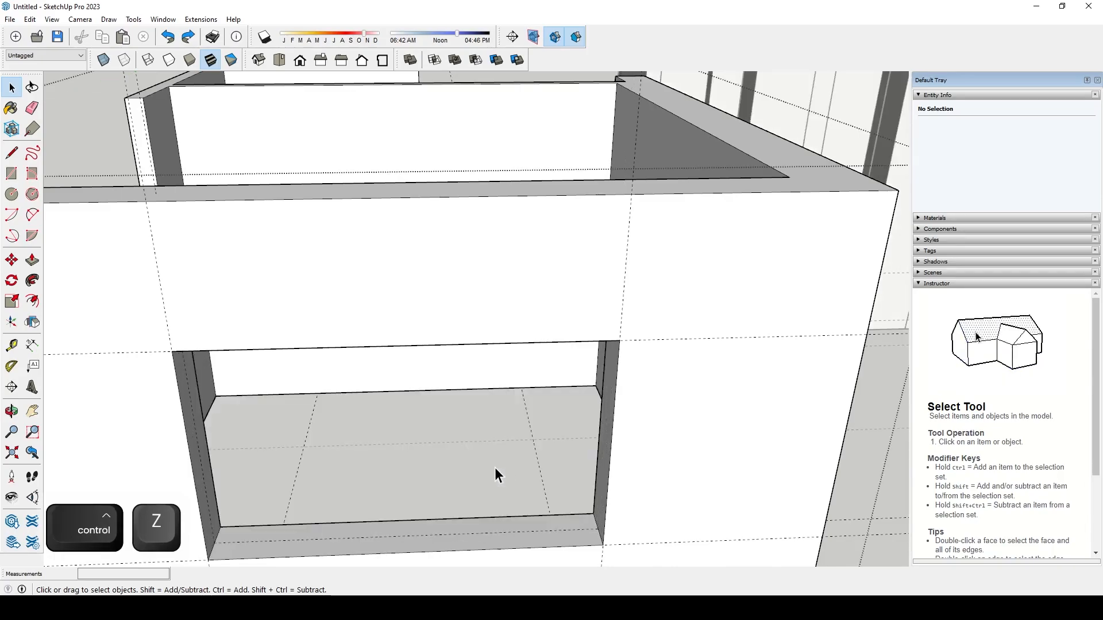
# - Redo the guide lines that mark the frame's depth inside the front window opening
pyautogui.press('Escape')
pyautogui.scroll(-5, 504, 388)
pyautogui.moveTo(507, 393); pyautogui.dragTo(224, 389, button='middle')
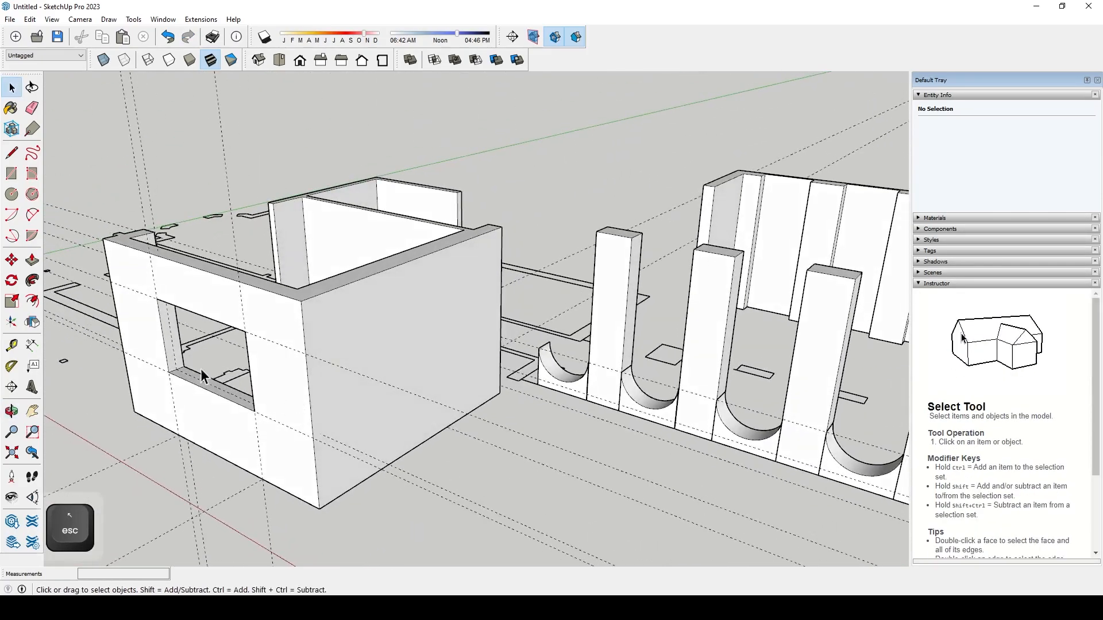
pyautogui.scroll(5, 179, 345)
pyautogui.moveTo(193, 354); pyautogui.dragTo(424, 354, button='middle')
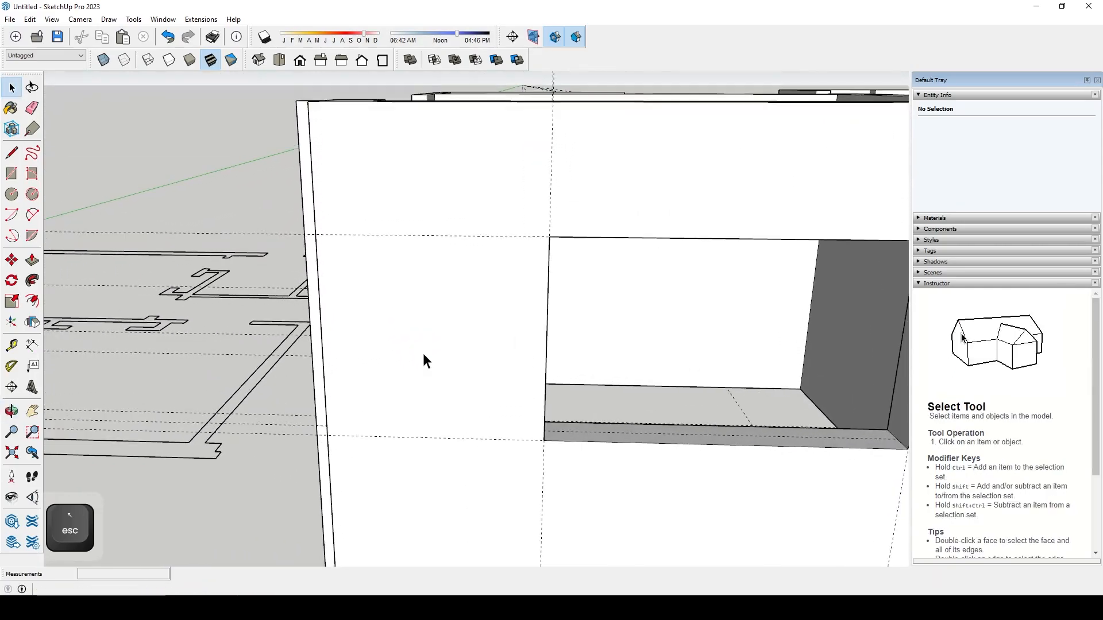
pyautogui.hotkey('ctrl', 'y')
pyautogui.scroll(-4, 418, 353)
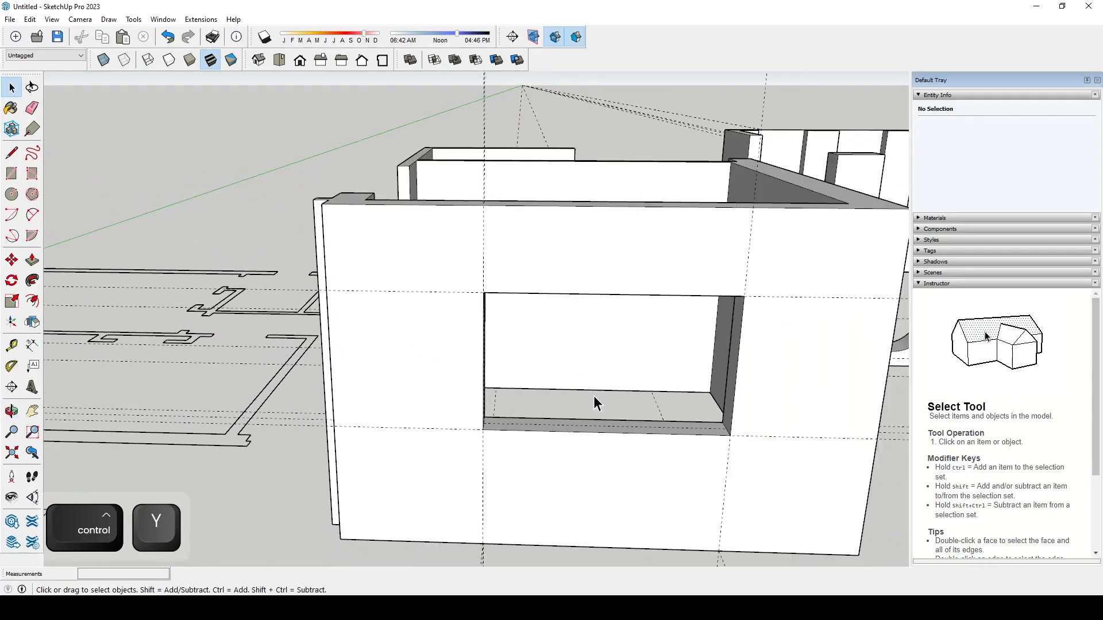
pyautogui.moveTo(583, 398); pyautogui.dragTo(876, 368, button='middle')
pyautogui.scroll(-4, 862, 369)
pyautogui.scroll(5, 687, 391)
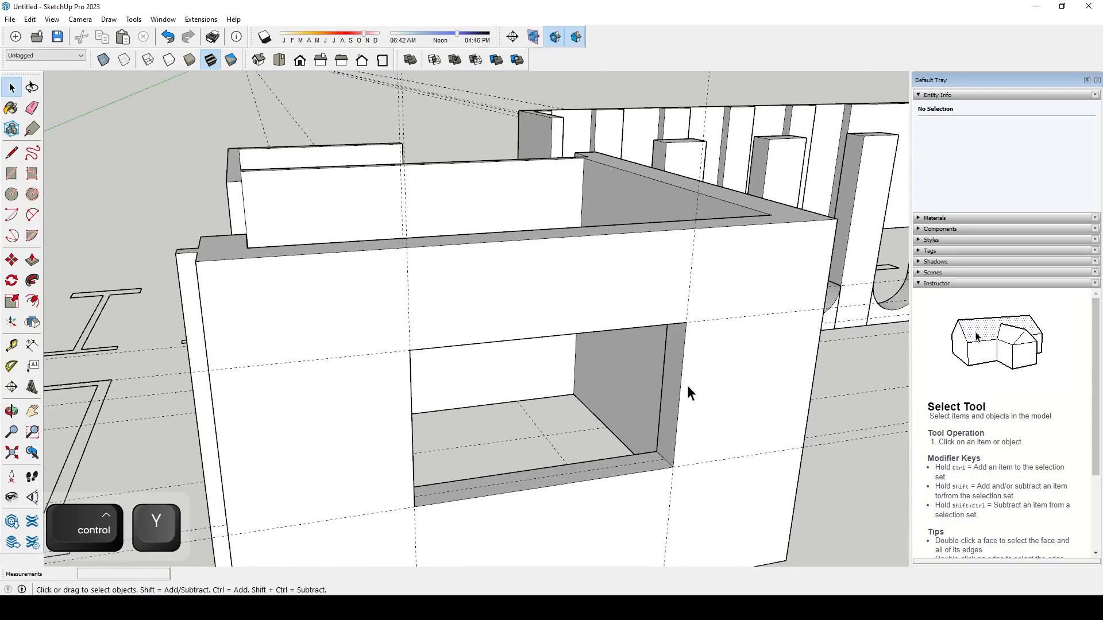
pyautogui.hotkey('ctrl', 'y')
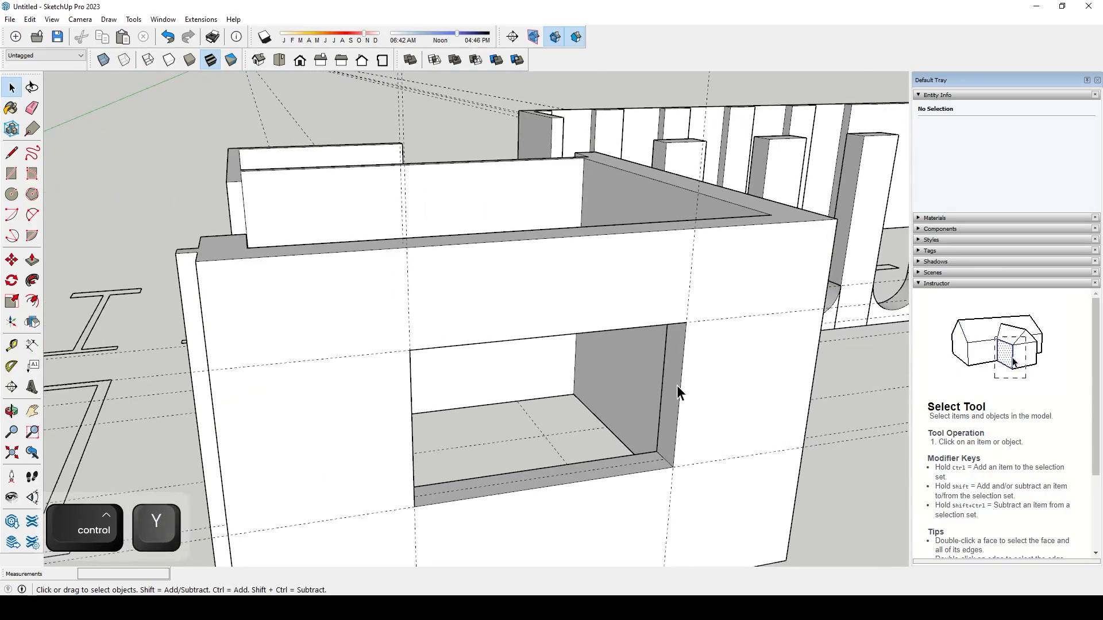
pyautogui.scroll(2, 666, 475)
pyautogui.press('t')
pyautogui.click(678, 435)
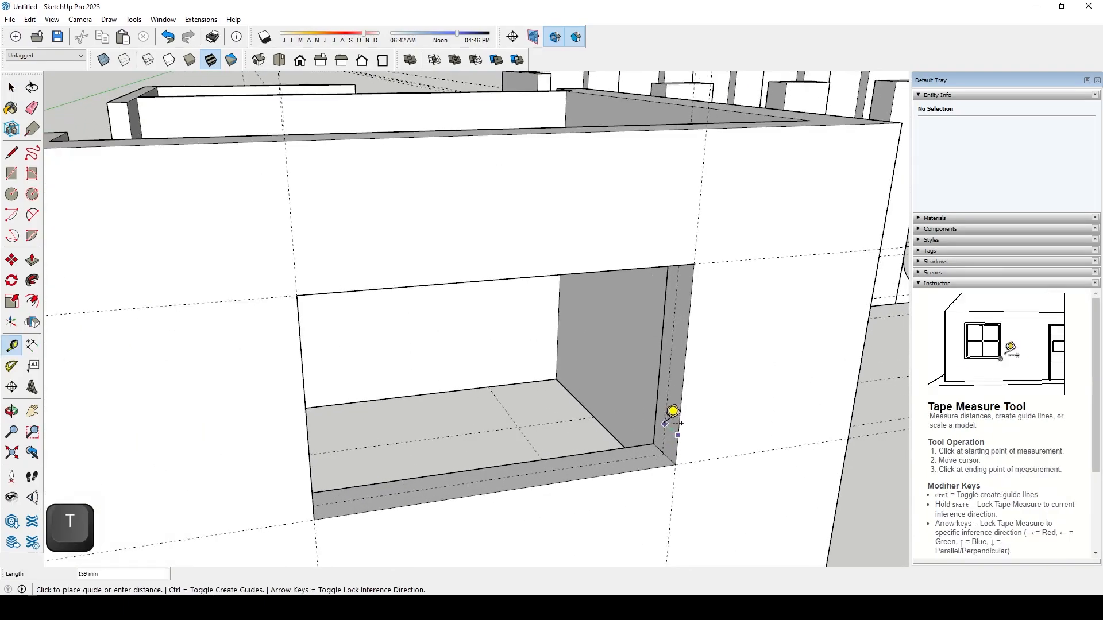
pyautogui.moveTo(675, 419); pyautogui.dragTo(489, 412, button='middle')
pyautogui.scroll(-3, 621, 423)
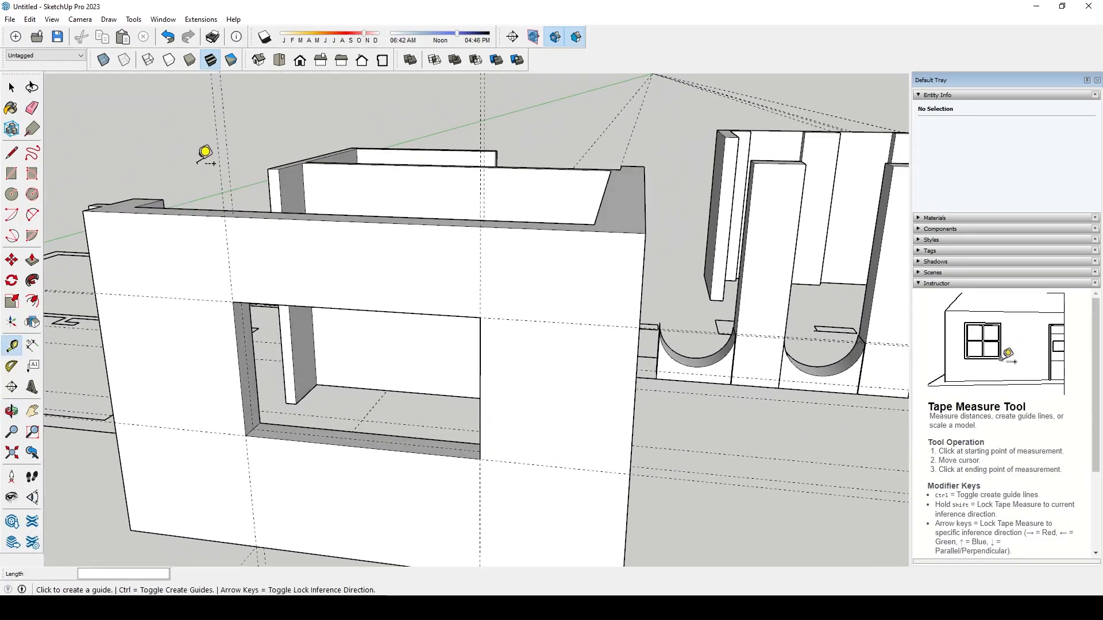
pyautogui.press('space')
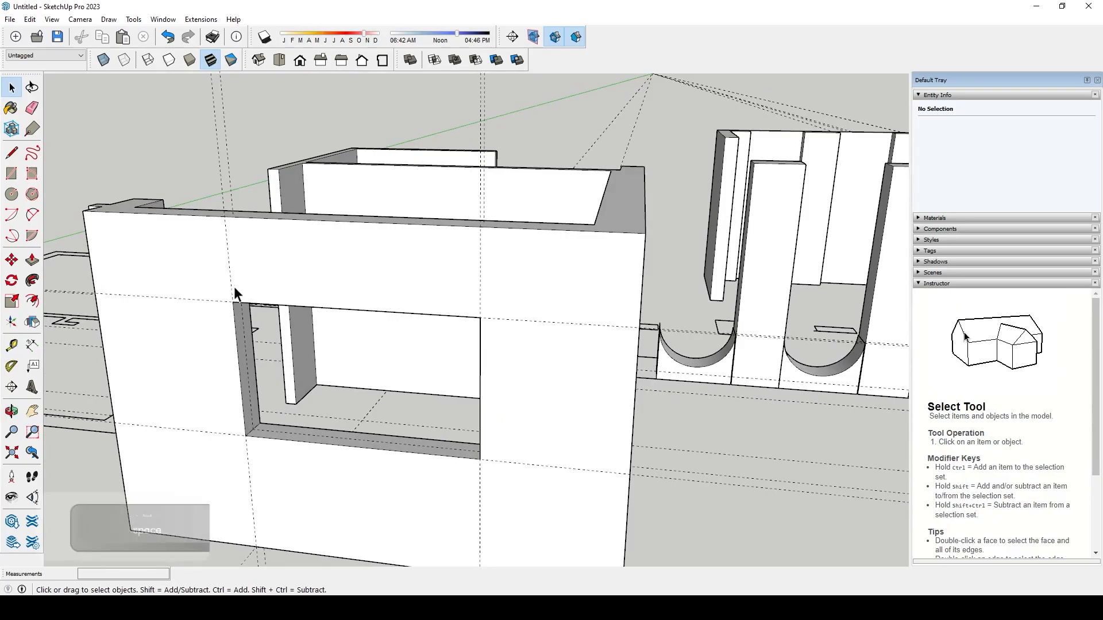
pyautogui.press('Escape')
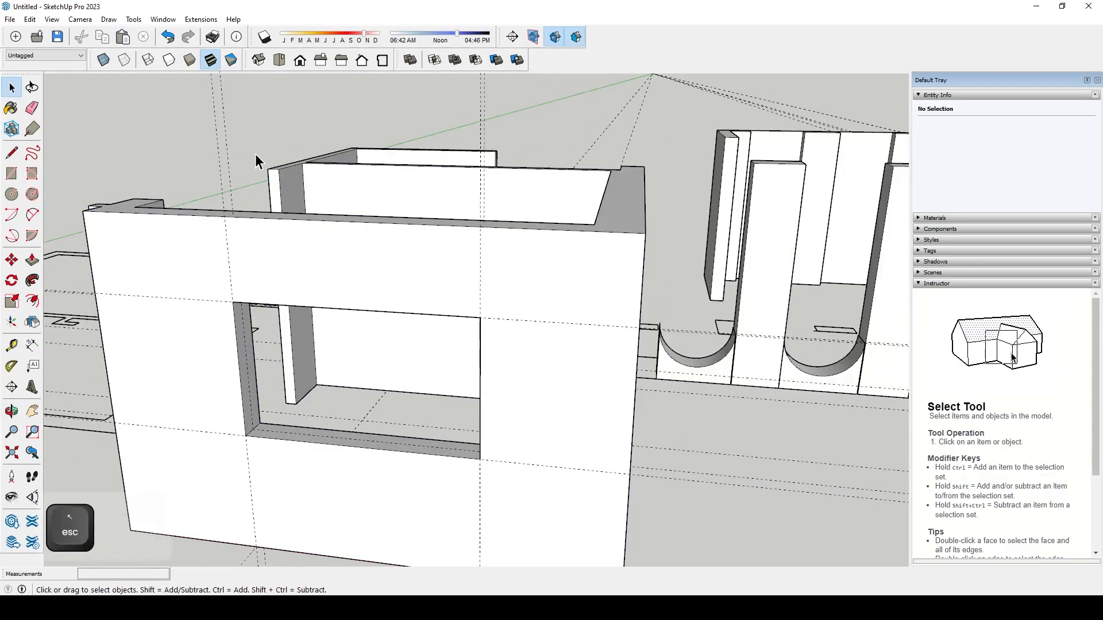
# - Draw a rectangle filling the front window opening, from the lower corner on the depth guides to the opposite upper corner
pyautogui.moveTo(277, 447)
pyautogui.mouseDown(button='middle')
pyautogui.moveTo(320, 451)
pyautogui.moveTo(294, 439)
pyautogui.mouseUp(button='middle')
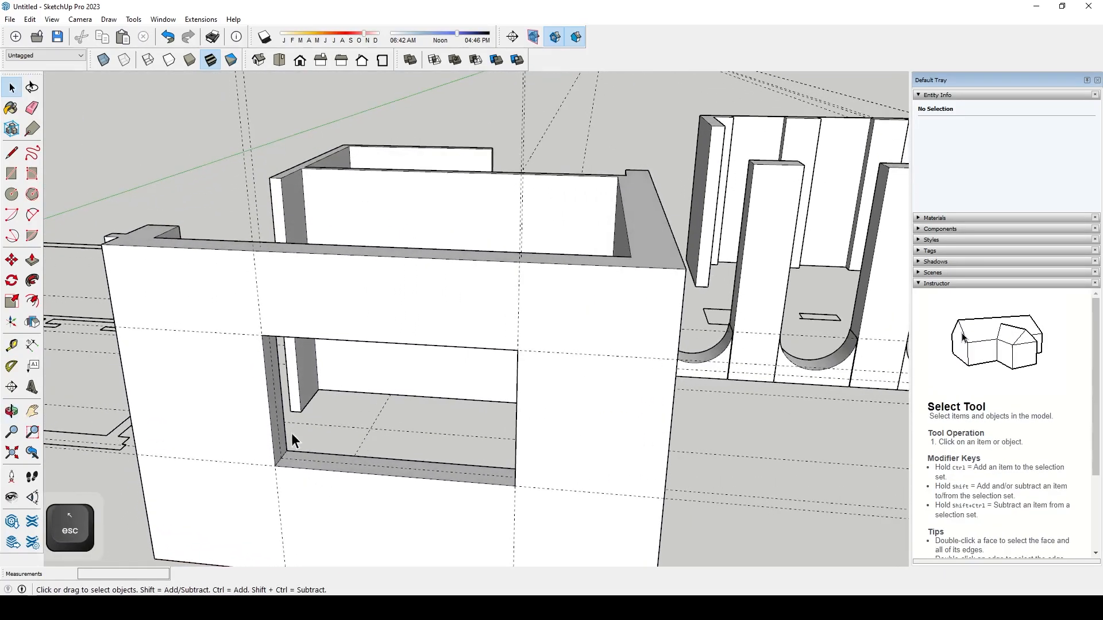
pyautogui.scroll(3, 250, 425)
pyautogui.click(11, 174)
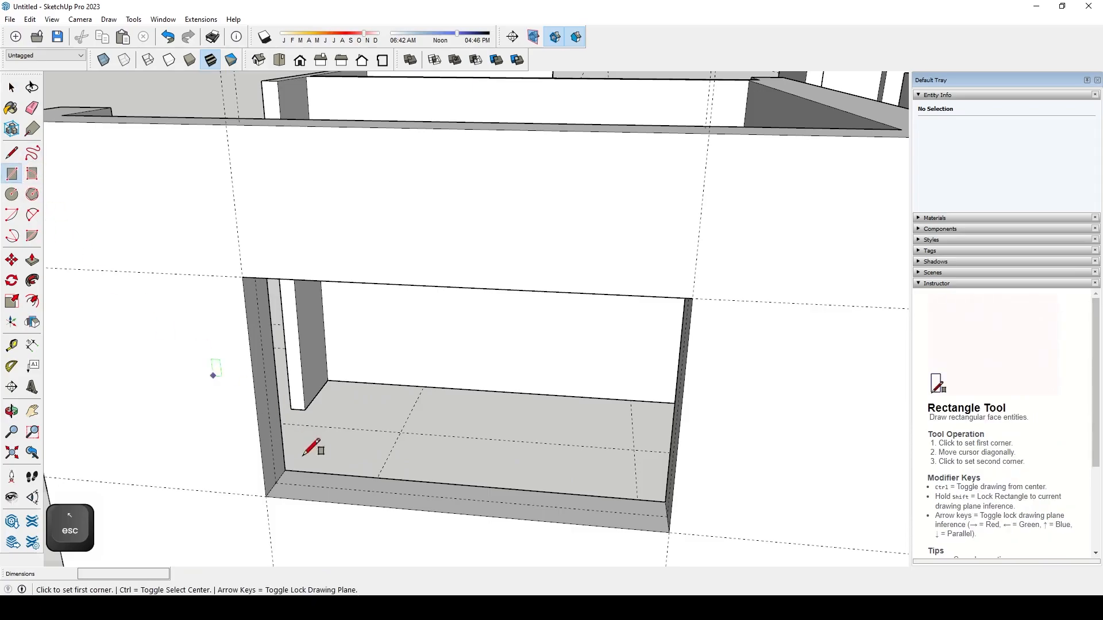
pyautogui.click(275, 482)
pyautogui.press('Escape')
pyautogui.click(276, 481)
pyautogui.scroll(-3, 388, 505)
pyautogui.moveTo(422, 501); pyautogui.dragTo(641, 410, button='middle')
pyautogui.scroll(3, 765, 278)
pyautogui.moveTo(754, 336); pyautogui.dragTo(588, 351, button='middle')
pyautogui.scroll(1, 749, 217)
pyautogui.click(757, 132)
# - Group the new window rectangle's face together with its edges
pyautogui.press('space')
pyautogui.doubleClick(425, 295)
pyautogui.hotkey('ctrl', 'g')
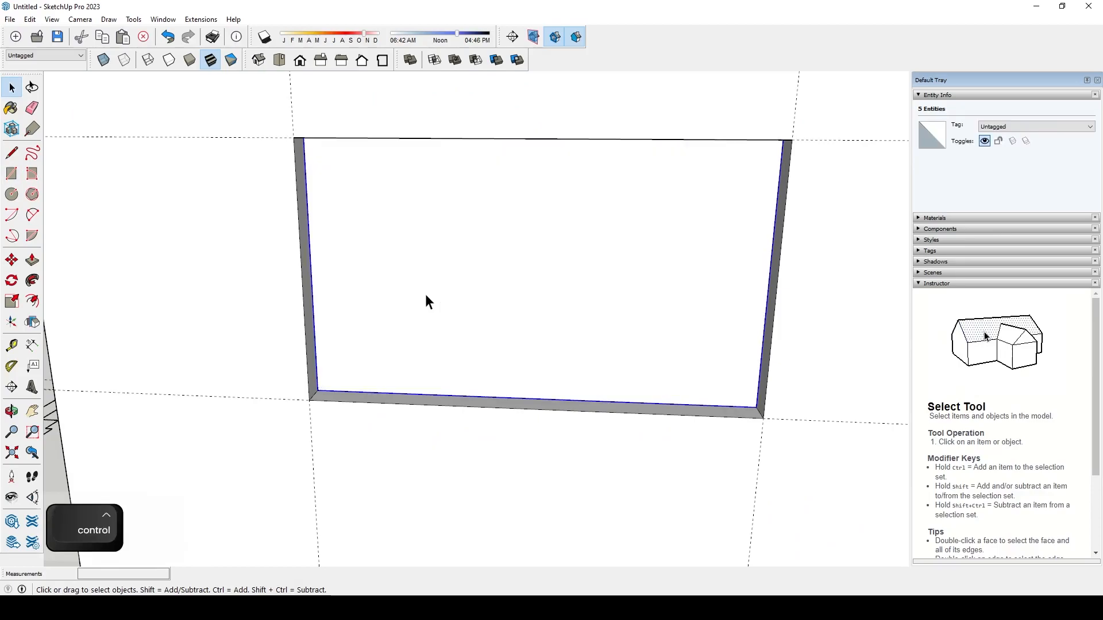
# - Open the window group for editing and offset its face outline inward by 40 mm
pyautogui.scroll(-3, 398, 377)
pyautogui.moveTo(448, 298); pyautogui.dragTo(389, 359, button='middle')
pyautogui.doubleClick(381, 357)
pyautogui.click(356, 367)
pyautogui.press('f')
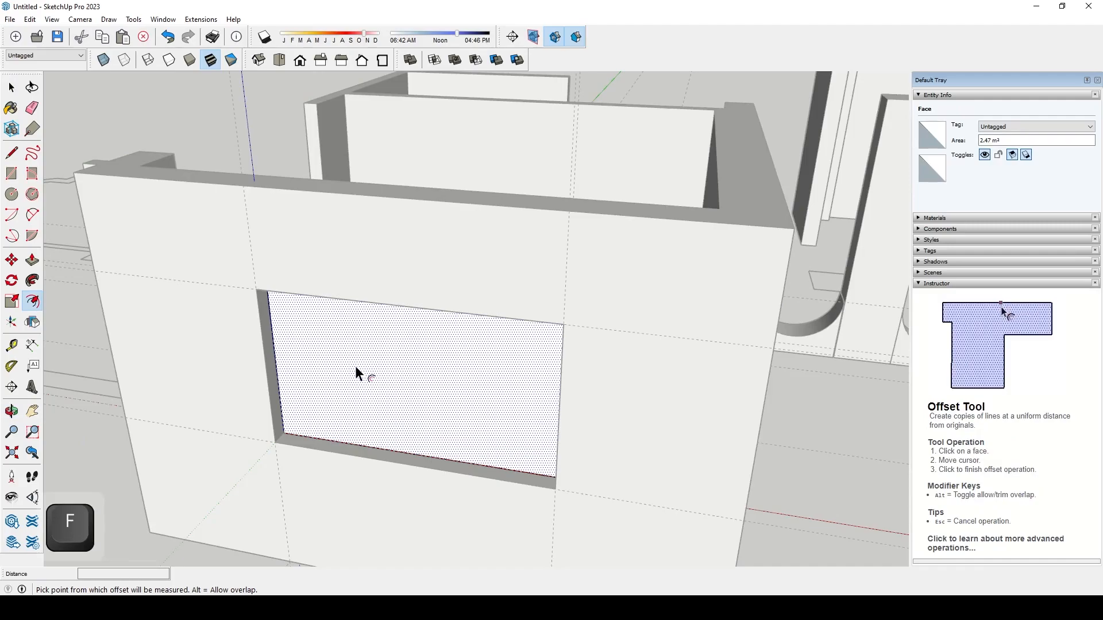
pyautogui.click(355, 366)
pyautogui.write('40')
pyautogui.press('Return')
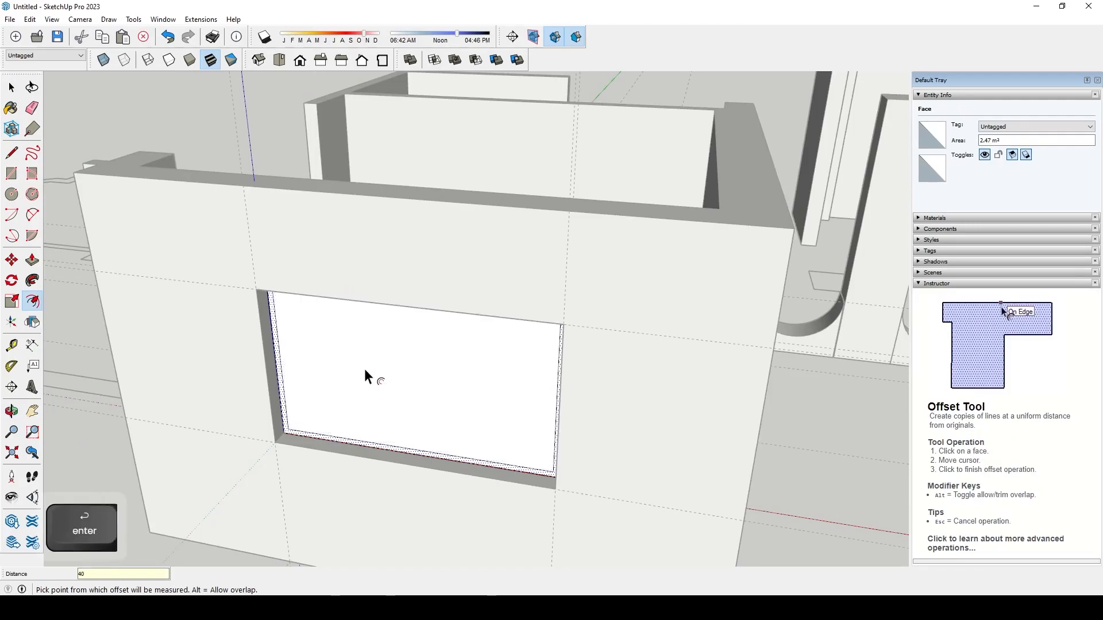
# - Push/Pull the frame border face outward by 50 mm
pyautogui.press('p')
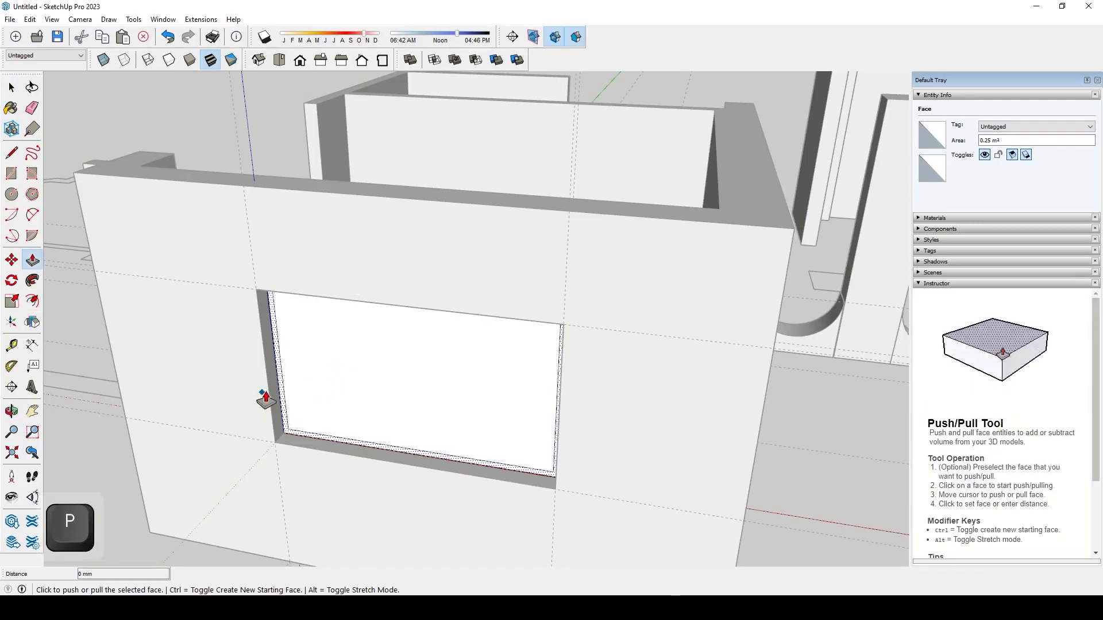
pyautogui.click(279, 392)
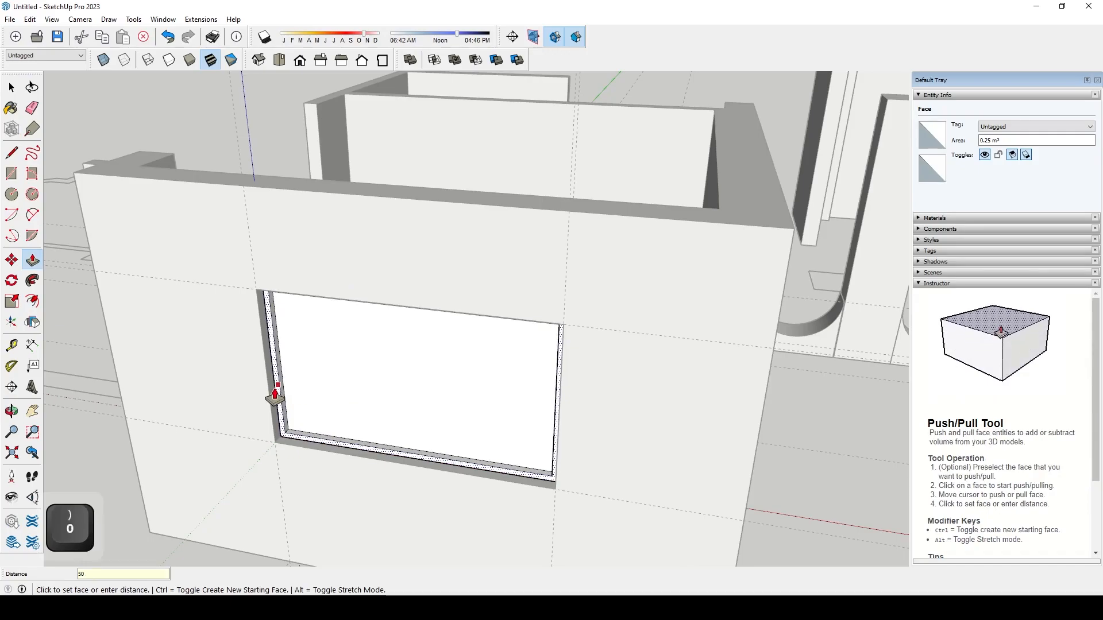
pyautogui.press('Return')
# - Copy the inner glass face from its lower corner to the midpoint of the frame's depth
pyautogui.scroll(6, 288, 436)
pyautogui.press('space')
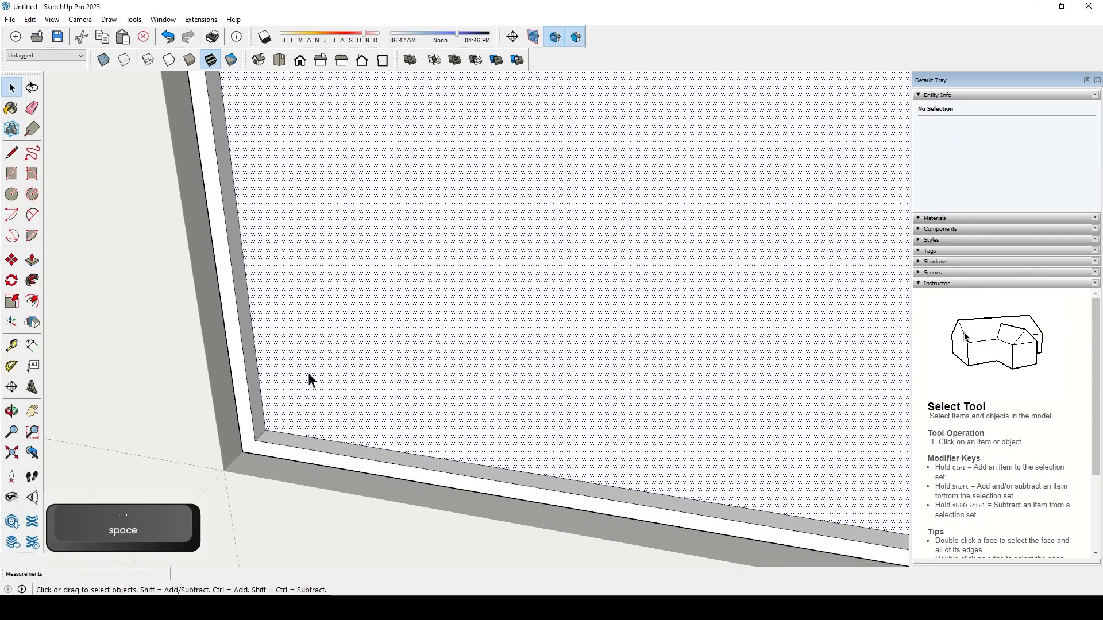
pyautogui.click(296, 397)
pyautogui.press('m')
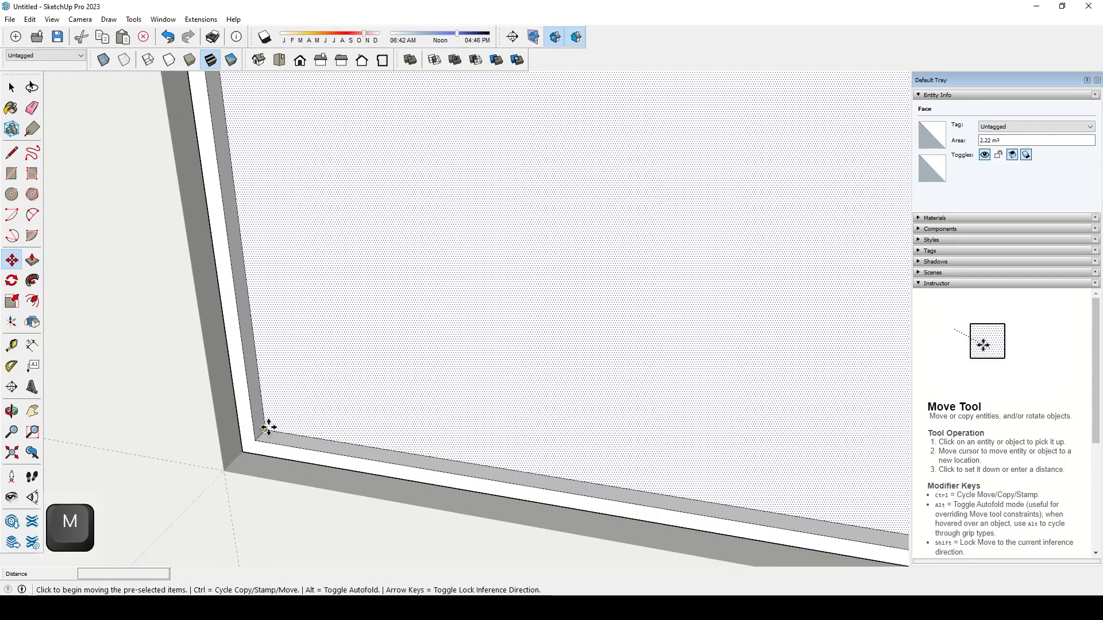
pyautogui.press('ctrl')
pyautogui.click(260, 432)
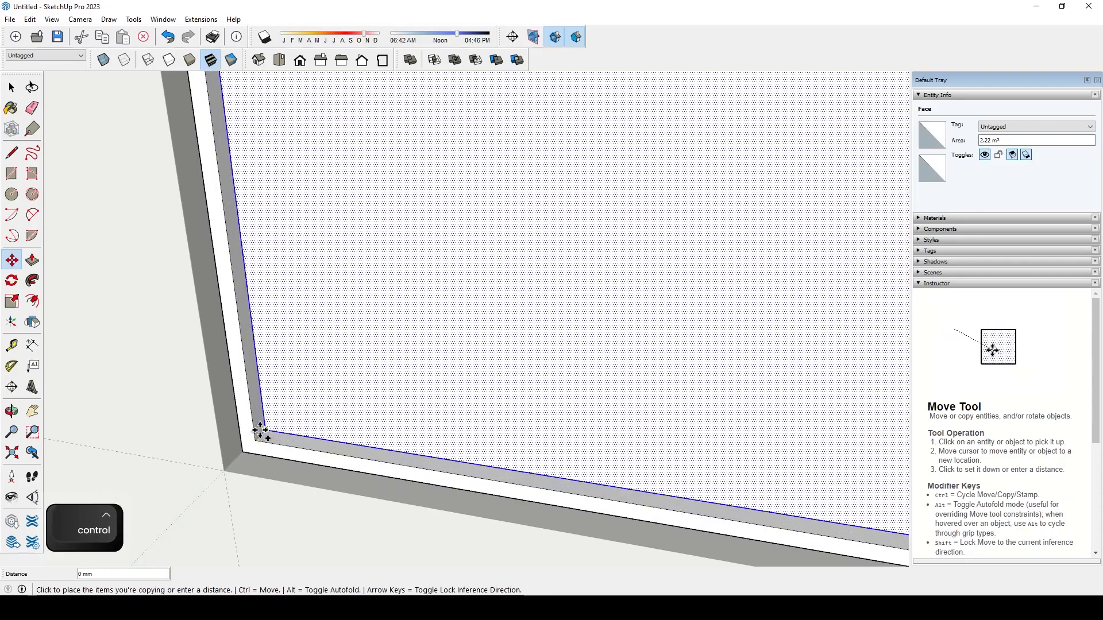
pyautogui.scroll(2, 262, 435)
pyautogui.click(258, 436)
# - Delete the original glass face on the room side of the window group's frame
pyautogui.scroll(-5, 387, 416)
pyautogui.moveTo(597, 316); pyautogui.dragTo(320, 333, button='middle')
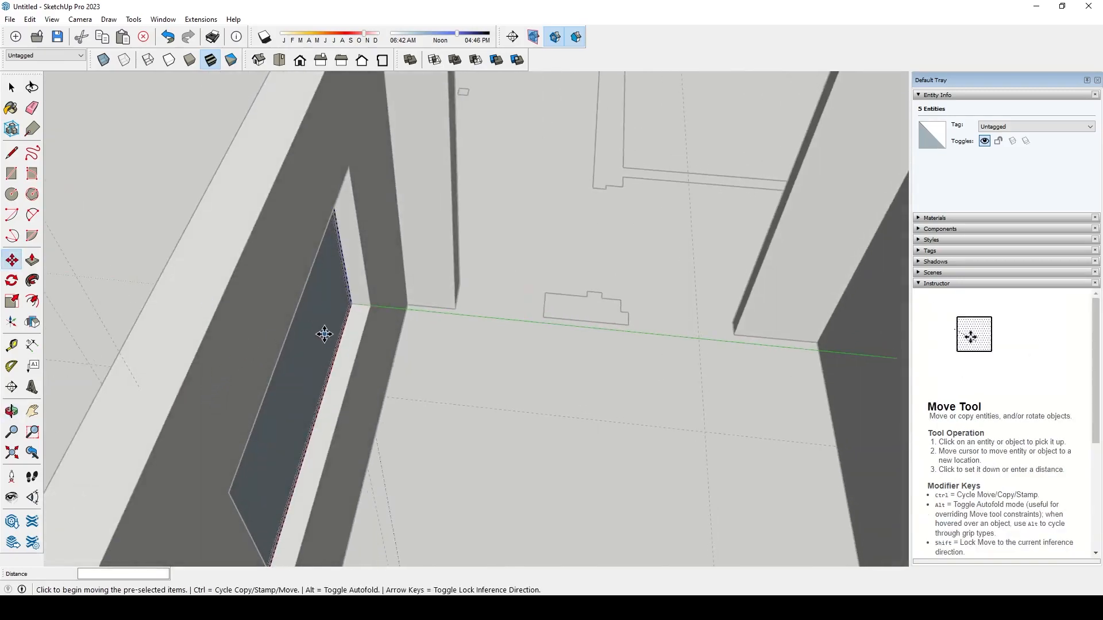
pyautogui.press('space')
pyautogui.press('Delete')
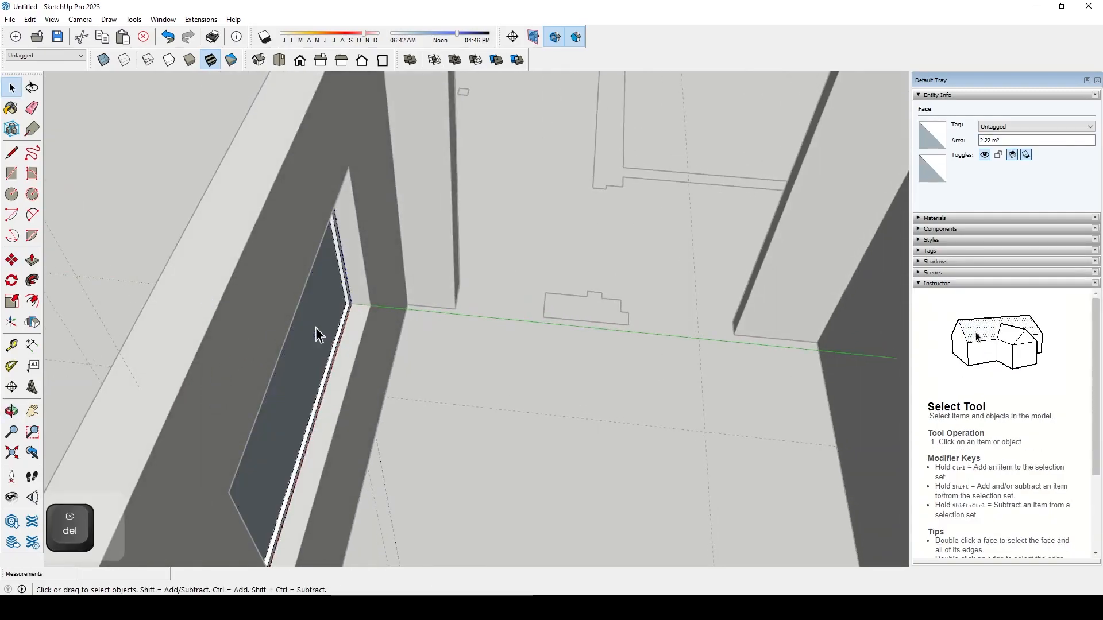
# - Leave the window group and inspect how its frame and glass sit in the wall opening from both sides
pyautogui.moveTo(315, 327); pyautogui.dragTo(383, 459, button='middle')
pyautogui.press('Escape')
pyautogui.scroll(8, 591, 395)
pyautogui.click(574, 422)
pyautogui.moveTo(573, 423); pyautogui.dragTo(576, 320, button='middle')
pyautogui.scroll(3, 535, 195)
pyautogui.moveTo(534, 194); pyautogui.dragTo(478, 420, button='middle')
pyautogui.scroll(-1, 478, 419)
pyautogui.scroll(2, 610, 397)
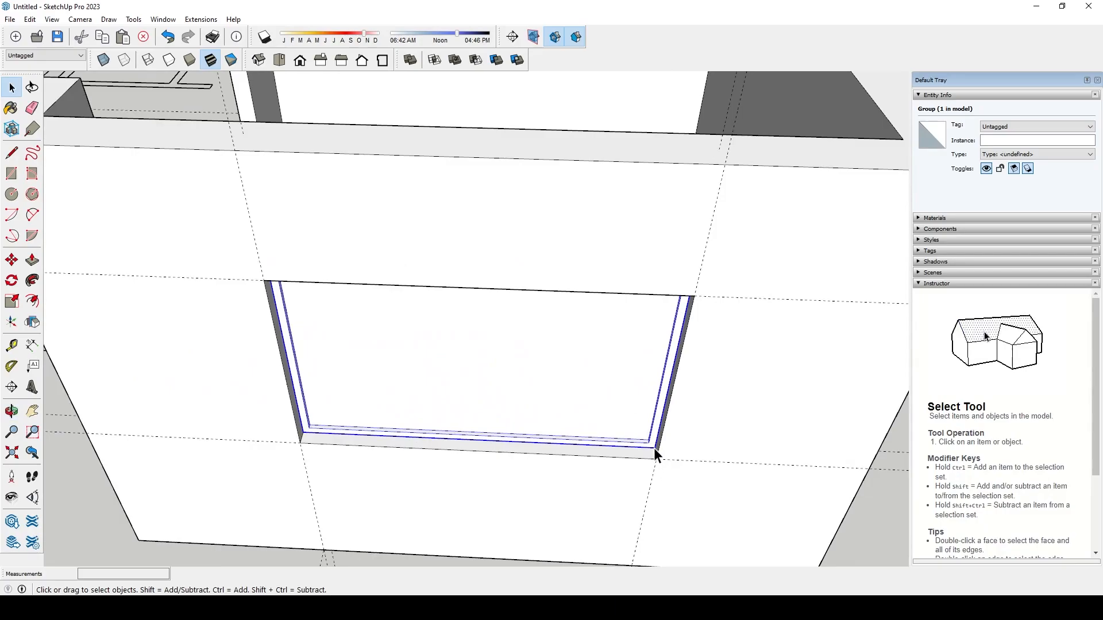
# - Open the window group for editing and hide the rest of the model
pyautogui.moveTo(449, 435); pyautogui.dragTo(447, 344, button='middle')
pyautogui.press('space')
pyautogui.press('Escape')
pyautogui.doubleClick(355, 266)
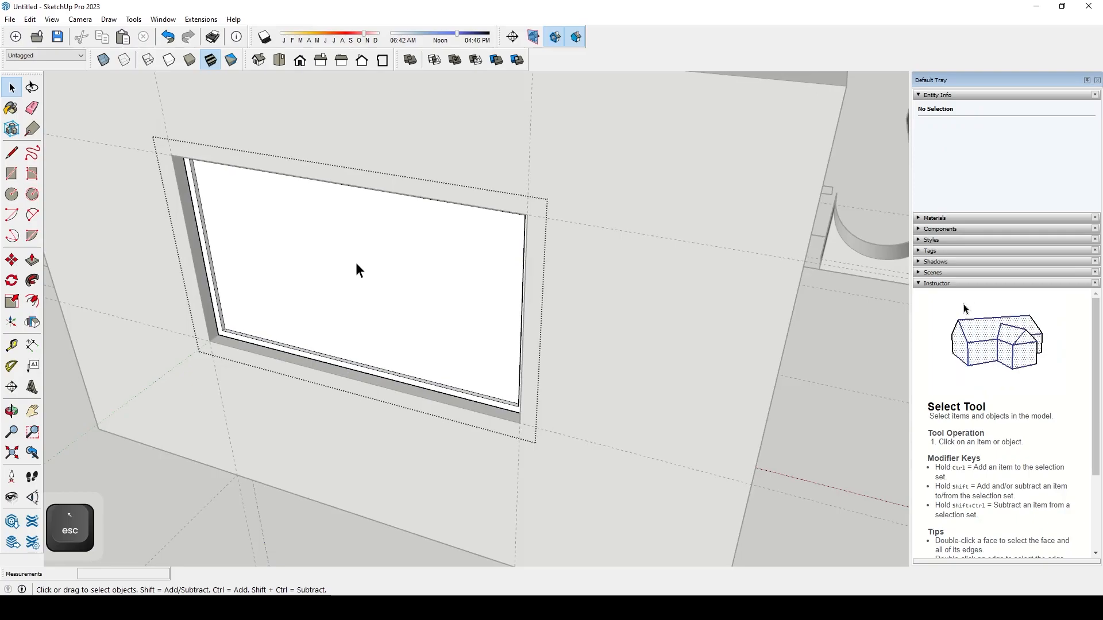
pyautogui.press(';')
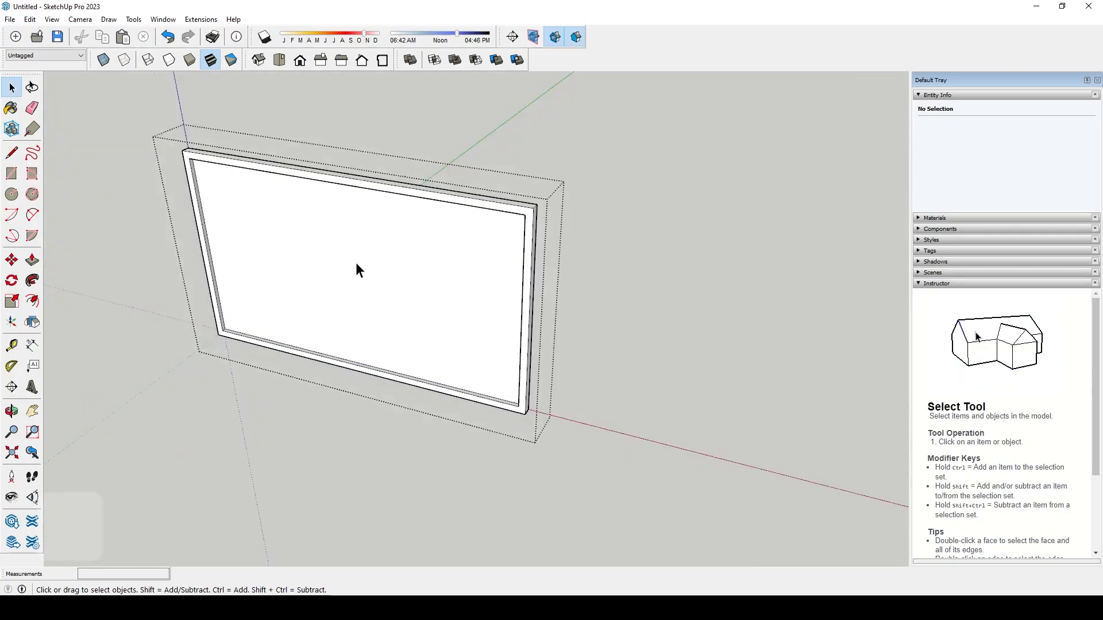
# - Scale all of the window group's geometry to 0.50 of its width along the red axis
pyautogui.press('ctrl')
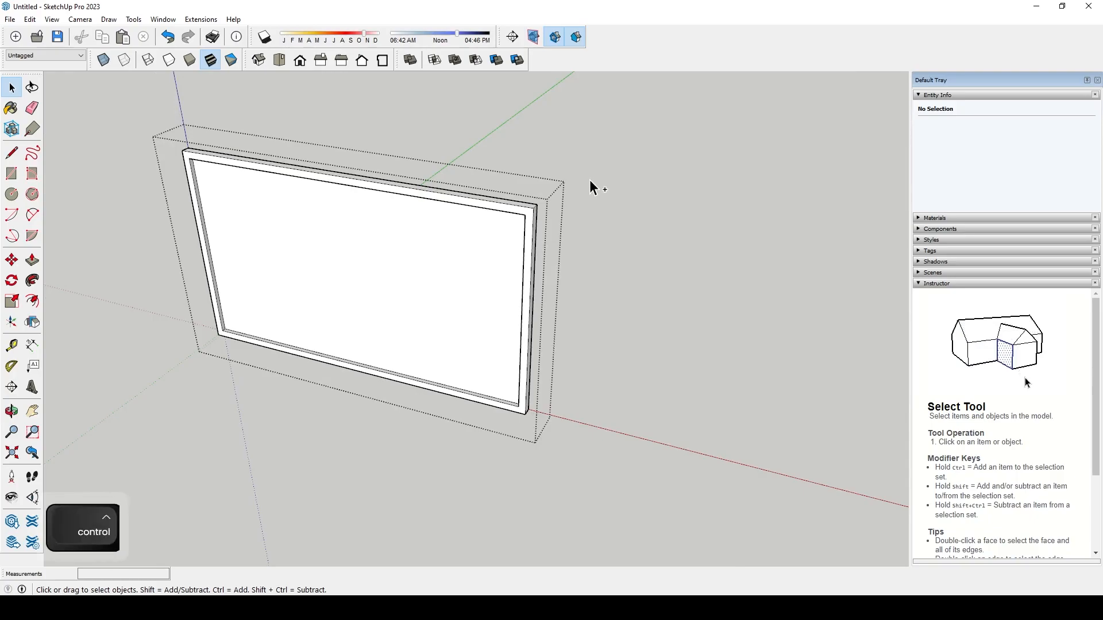
pyautogui.hotkey('ctrl', 'a')
pyautogui.press('s')
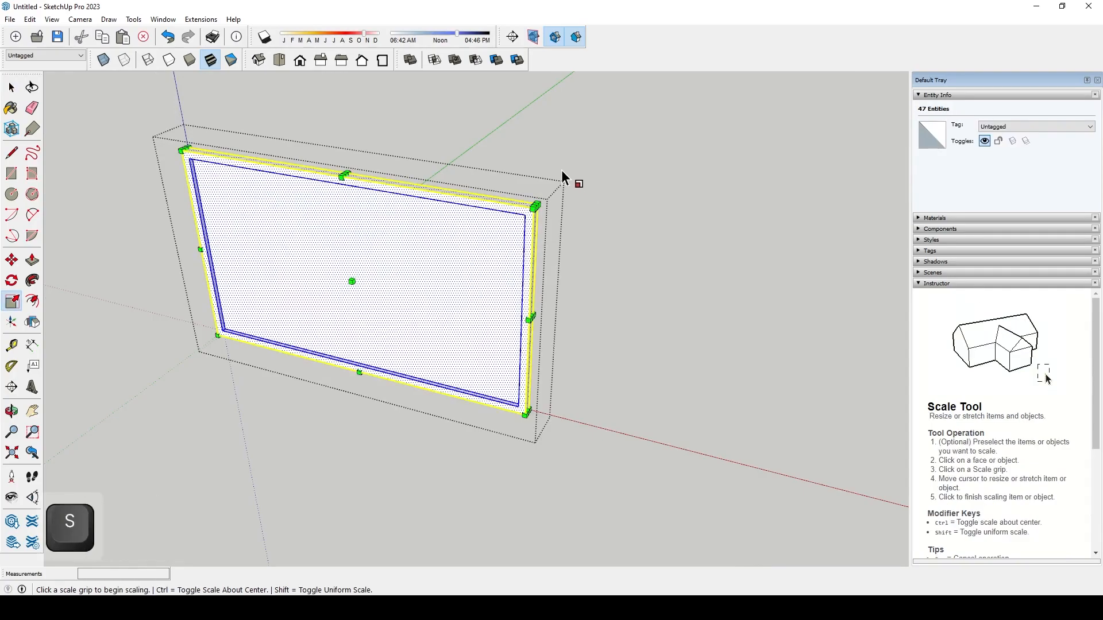
pyautogui.scroll(8, 528, 363)
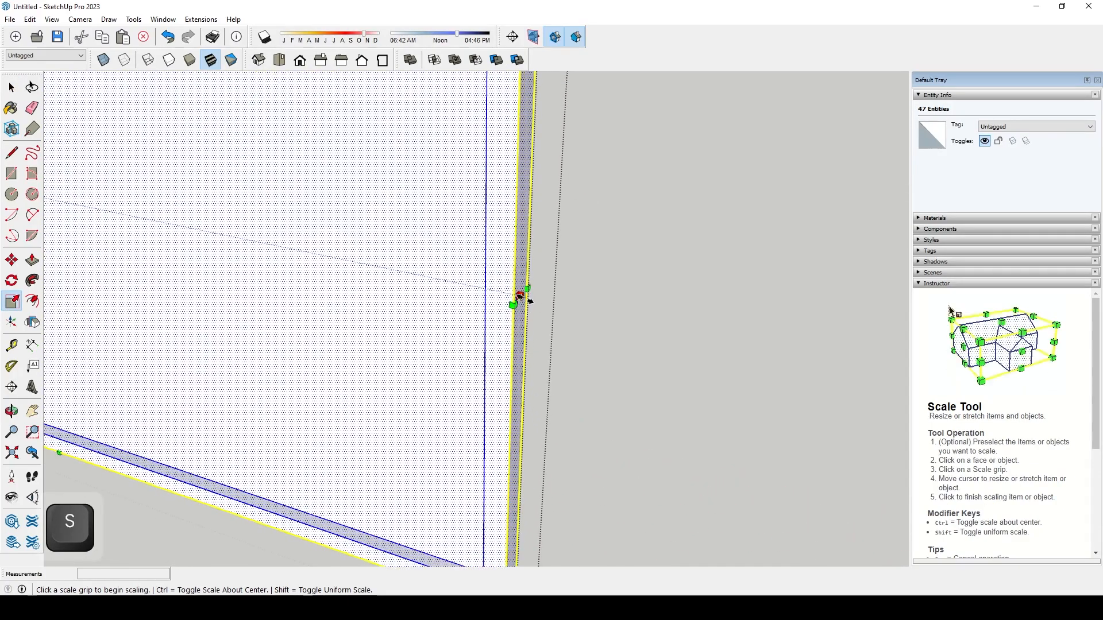
pyautogui.click(520, 296)
pyautogui.scroll(-8, 522, 296)
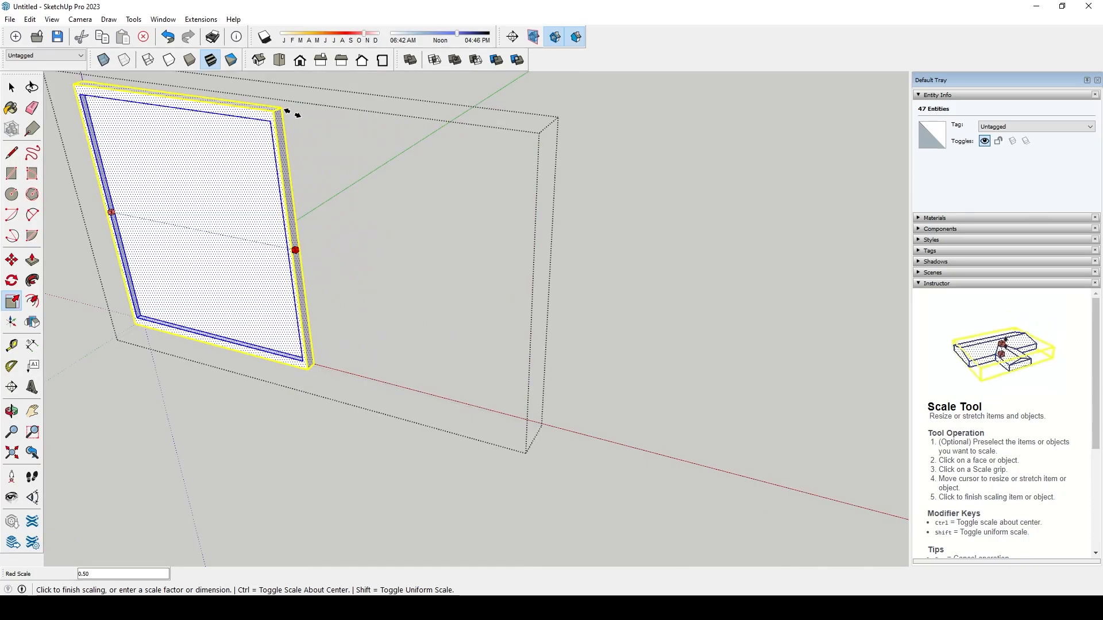
pyautogui.click(292, 112)
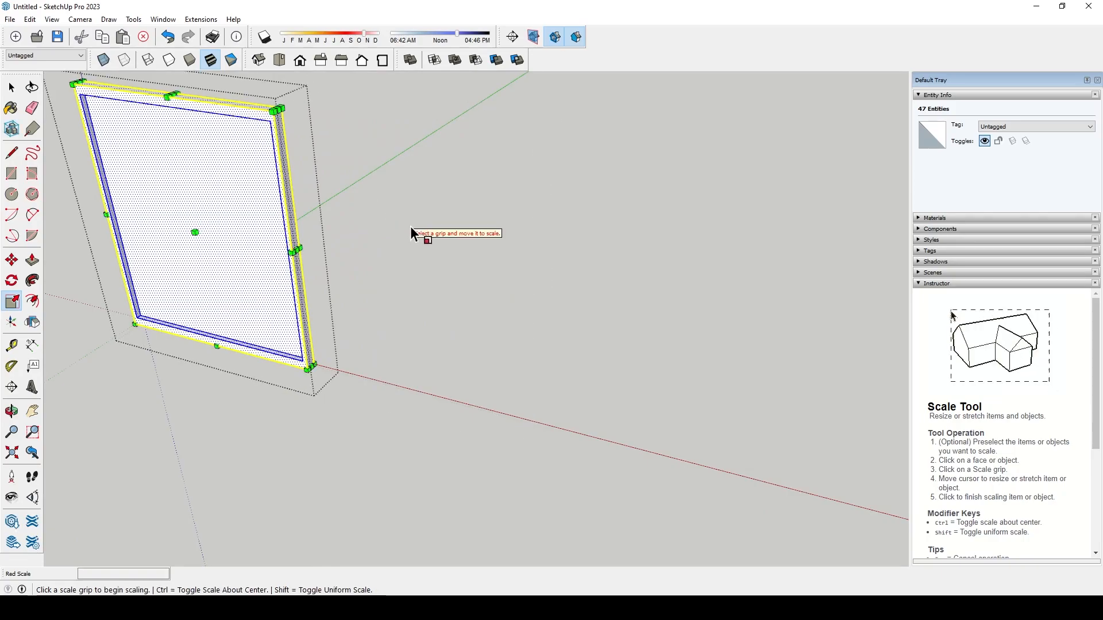
pyautogui.press('Escape')
pyautogui.press('space')
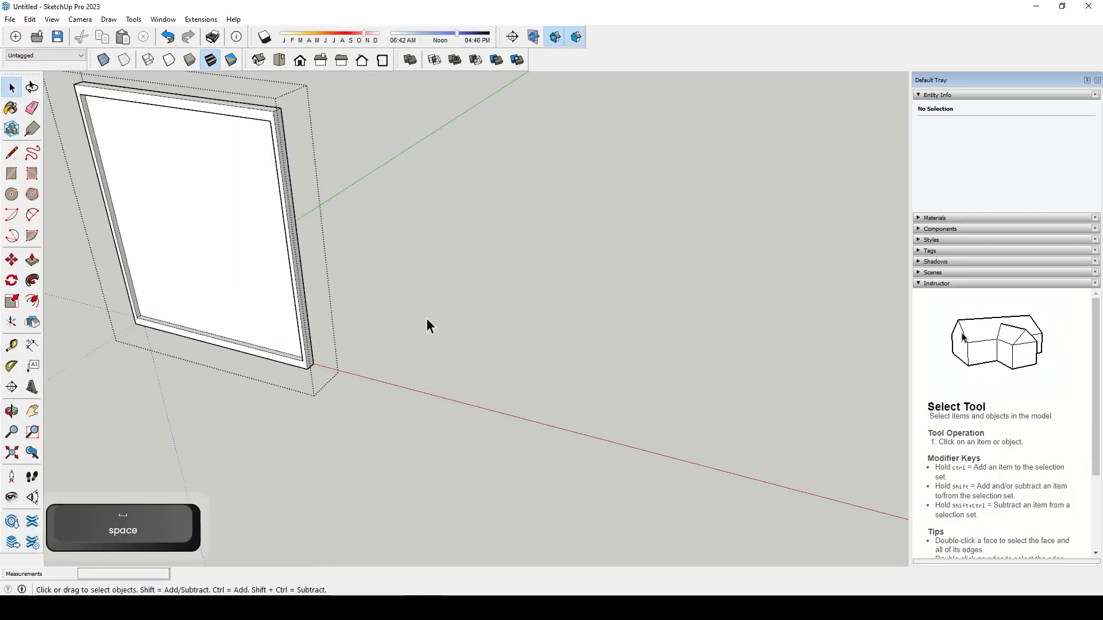
# - Show the rest of the model again and close the window group
pyautogui.press(';')
pyautogui.scroll(-5, 426, 319)
pyautogui.moveTo(239, 364); pyautogui.dragTo(414, 364, button='middle')
pyautogui.press('Escape')
pyautogui.scroll(6, 308, 197)
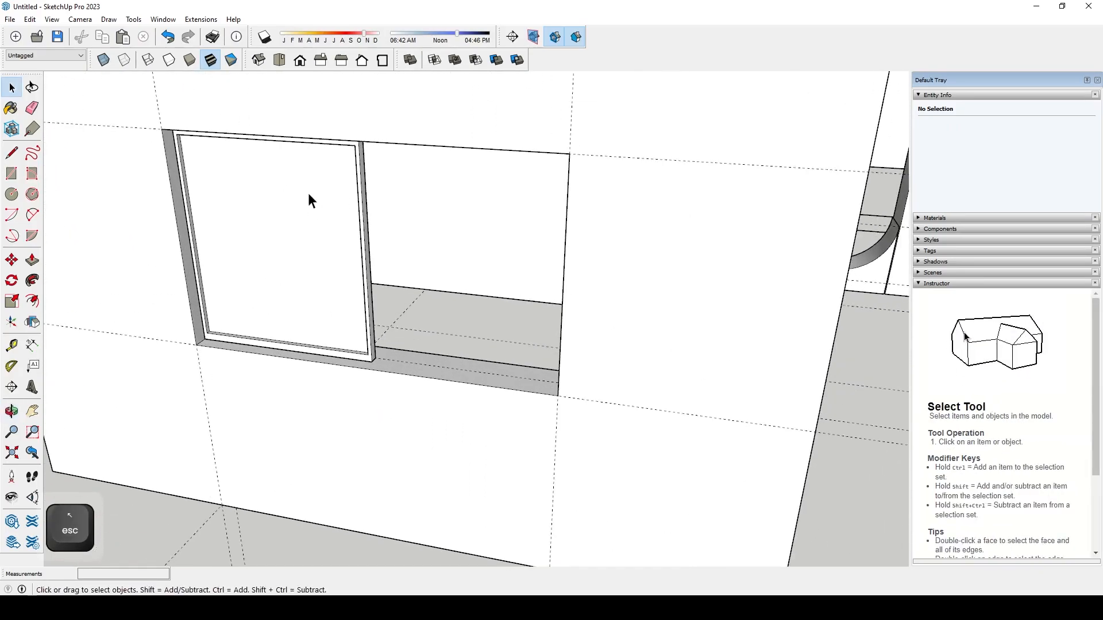
# - Copy the half-width window group from its front lower corner to the rear lower corner at its opposite end, filling the opening's other half
pyautogui.scroll(2, 311, 402)
pyautogui.click(325, 417)
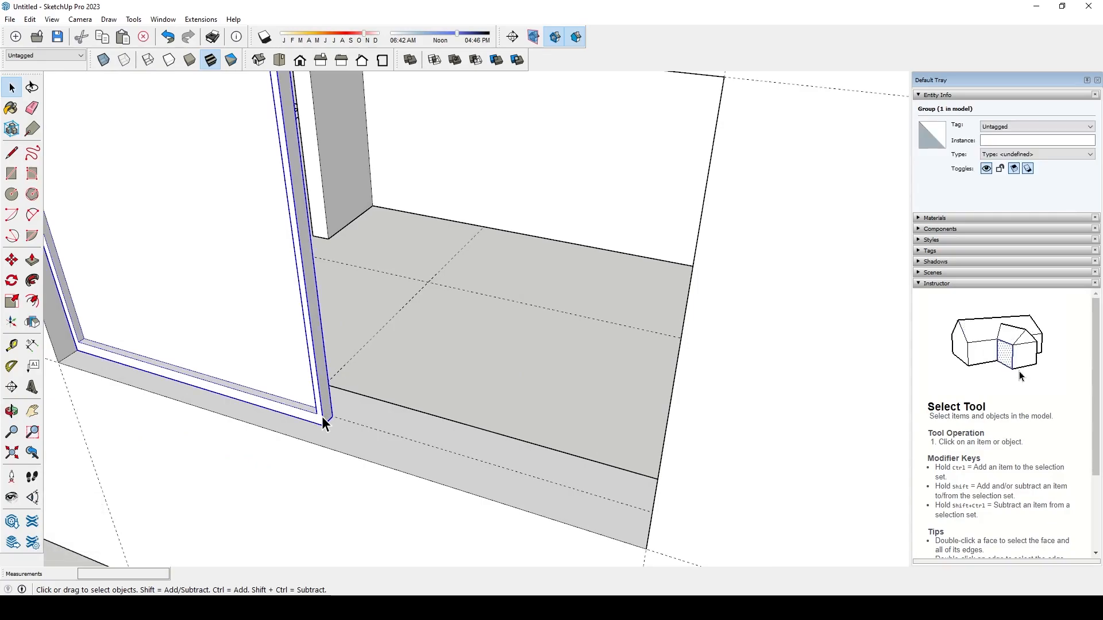
pyautogui.press('m')
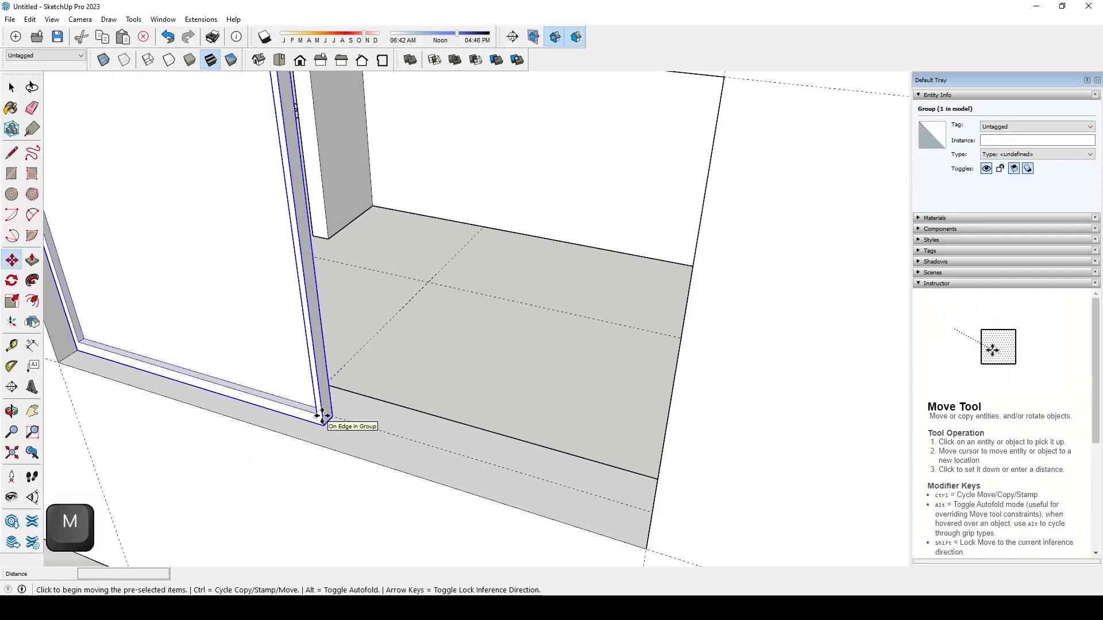
pyautogui.press('ctrl')
pyautogui.click(77, 349)
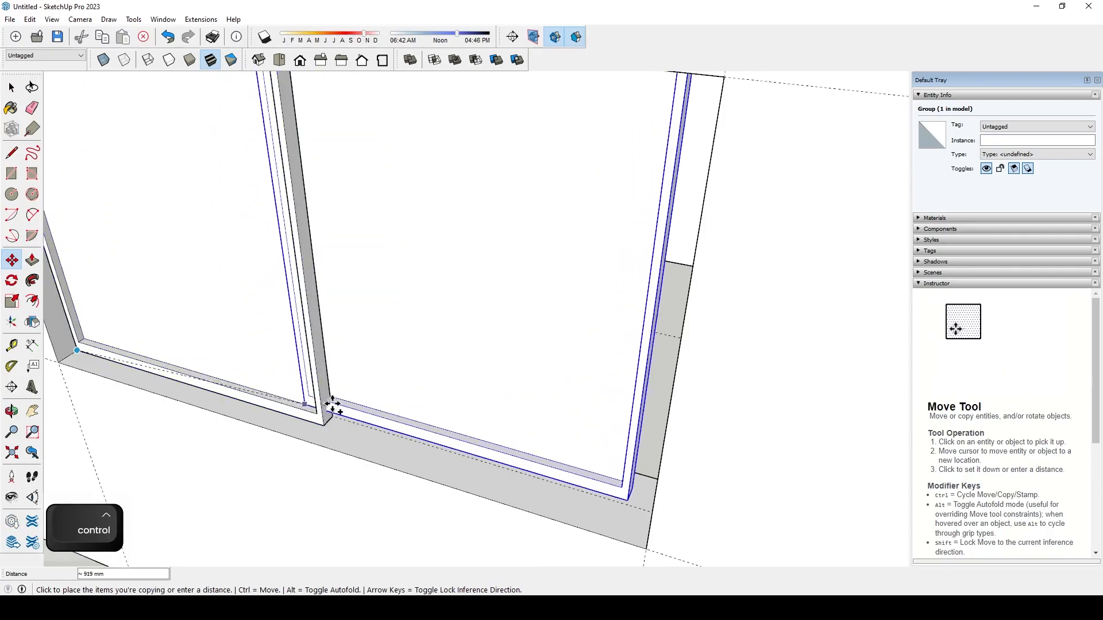
pyautogui.click(332, 415)
pyautogui.scroll(-3, 421, 446)
pyautogui.moveTo(421, 446); pyautogui.dragTo(493, 443, button='middle')
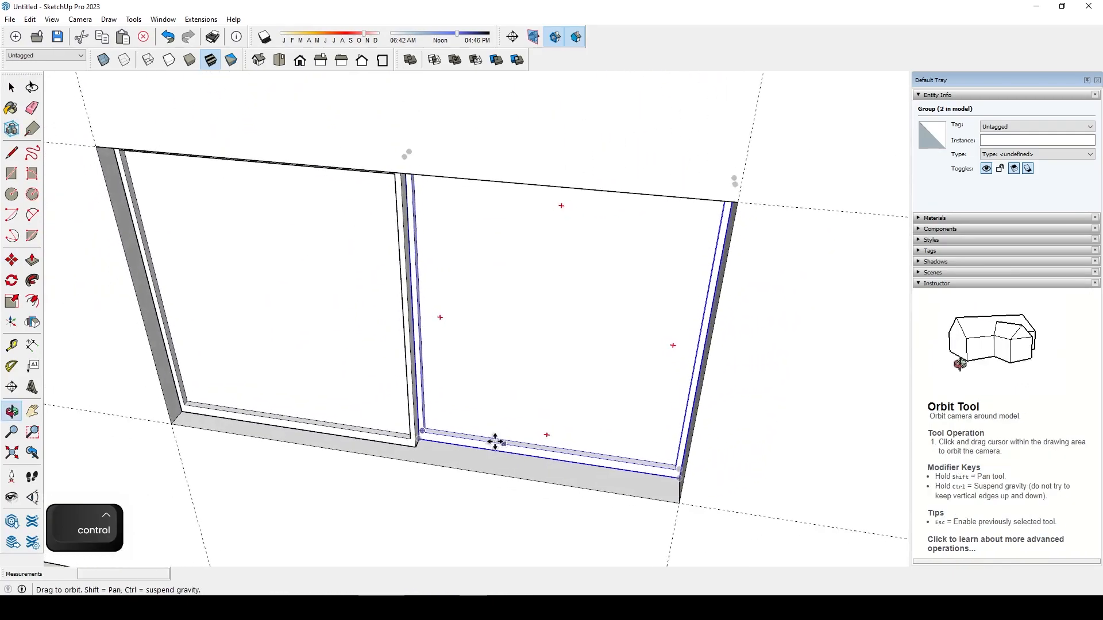
# - Move the right-hand window frame about 20 mm along the opening to overlap the left-hand frame's edge
pyautogui.scroll(5, 645, 458)
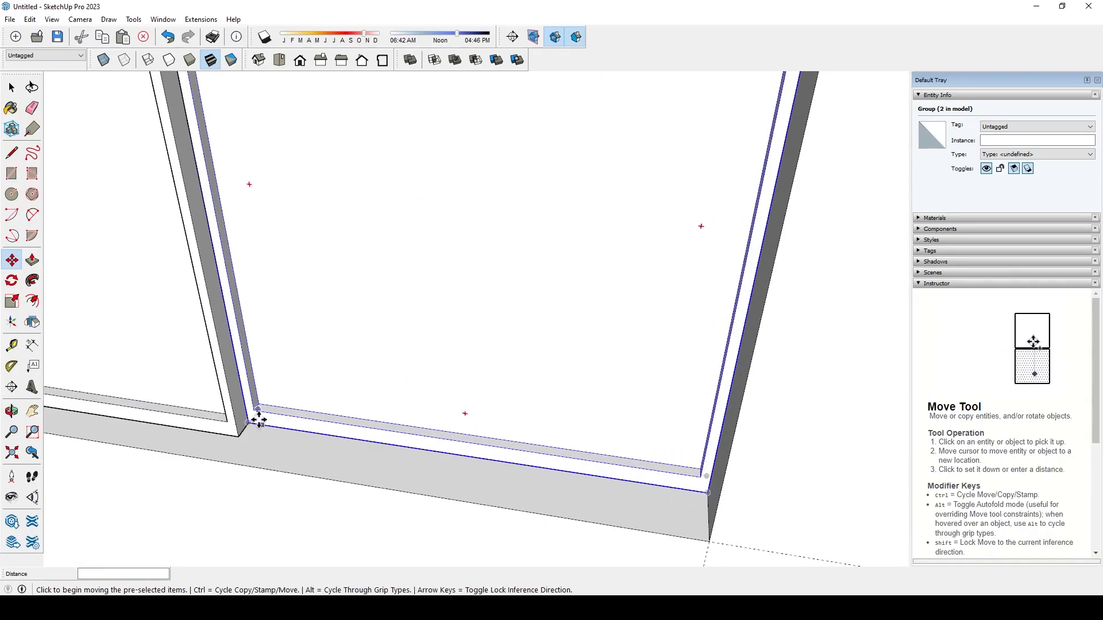
pyautogui.press('m')
pyautogui.scroll(2, 253, 408)
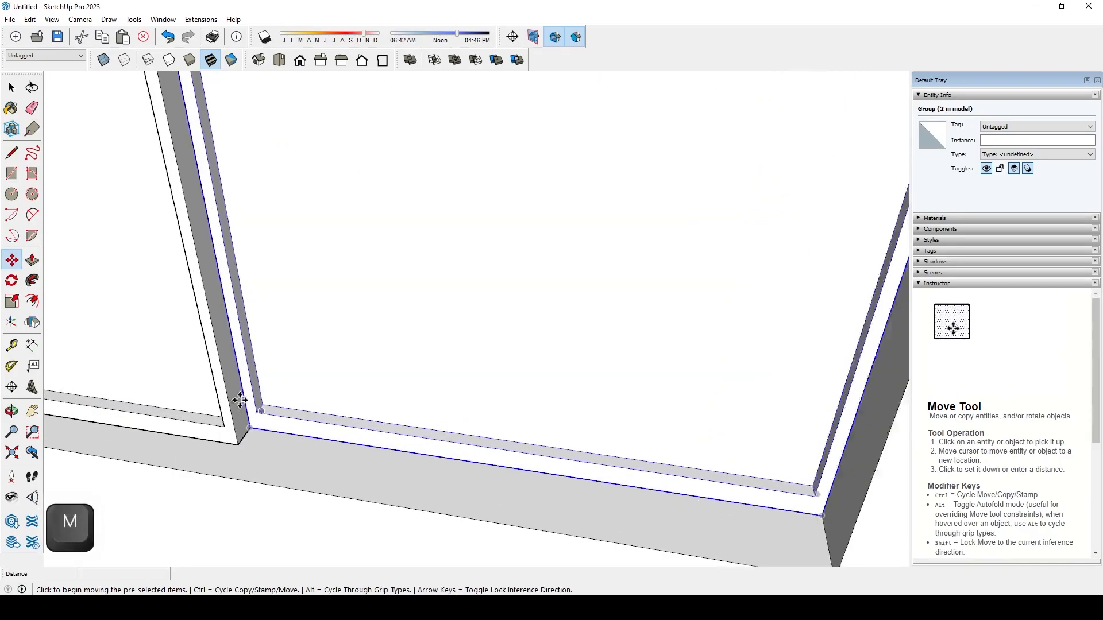
pyautogui.click(265, 421)
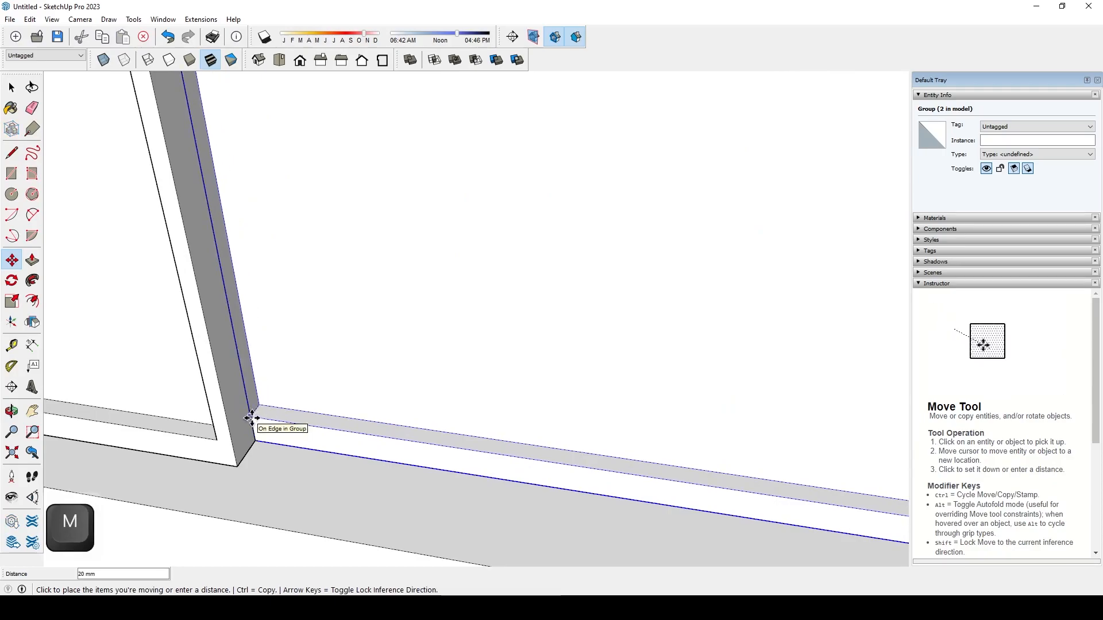
pyautogui.click(251, 418)
# - Shift the right-hand window frame sideways so its outer corner meets the right edge of the wall opening
pyautogui.scroll(-2, 278, 400)
pyautogui.scroll(5, 485, 418)
pyautogui.moveTo(594, 480); pyautogui.dragTo(626, 457, button='middle')
pyautogui.click(628, 455)
pyautogui.click(650, 457)
pyautogui.scroll(-5, 650, 457)
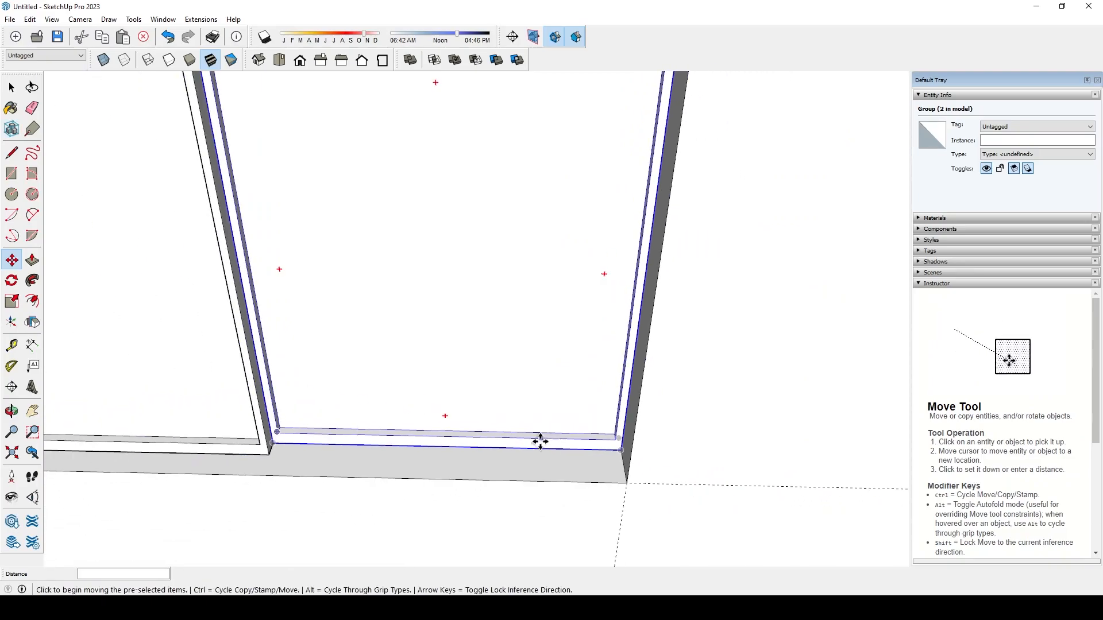
pyautogui.press('Escape')
# - Inspect how the two window frames sit and meet within the wall opening
pyautogui.moveTo(387, 298); pyautogui.dragTo(403, 219, button='middle')
pyautogui.moveTo(378, 316); pyautogui.dragTo(387, 242, button='middle')
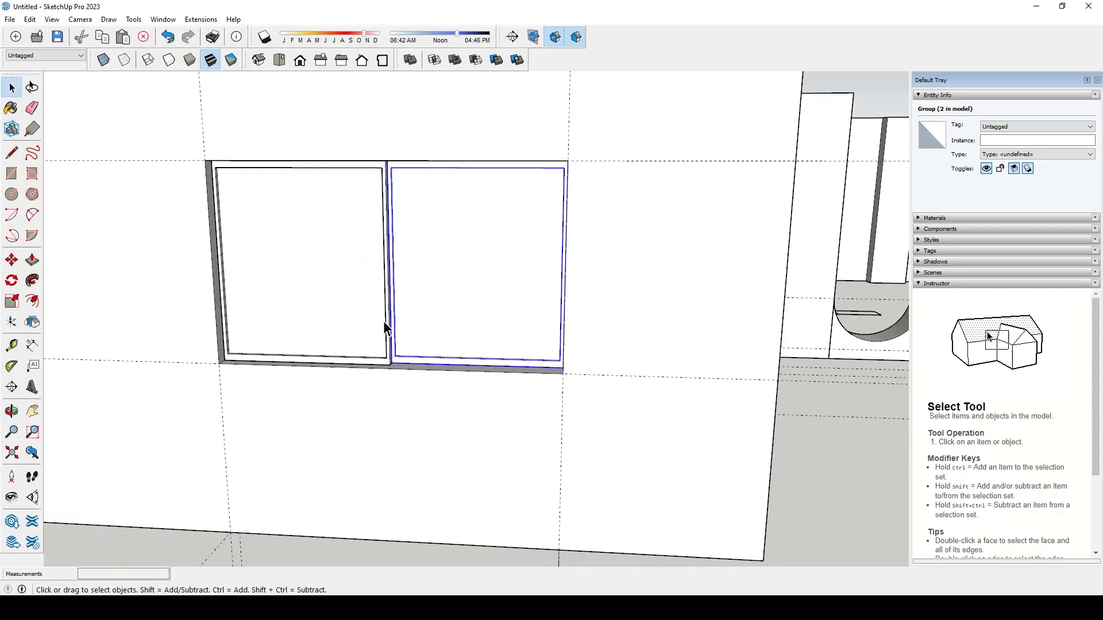
pyautogui.scroll(-5, 432, 360)
pyautogui.press('Escape')
pyautogui.moveTo(446, 382); pyautogui.dragTo(384, 279, button='middle')
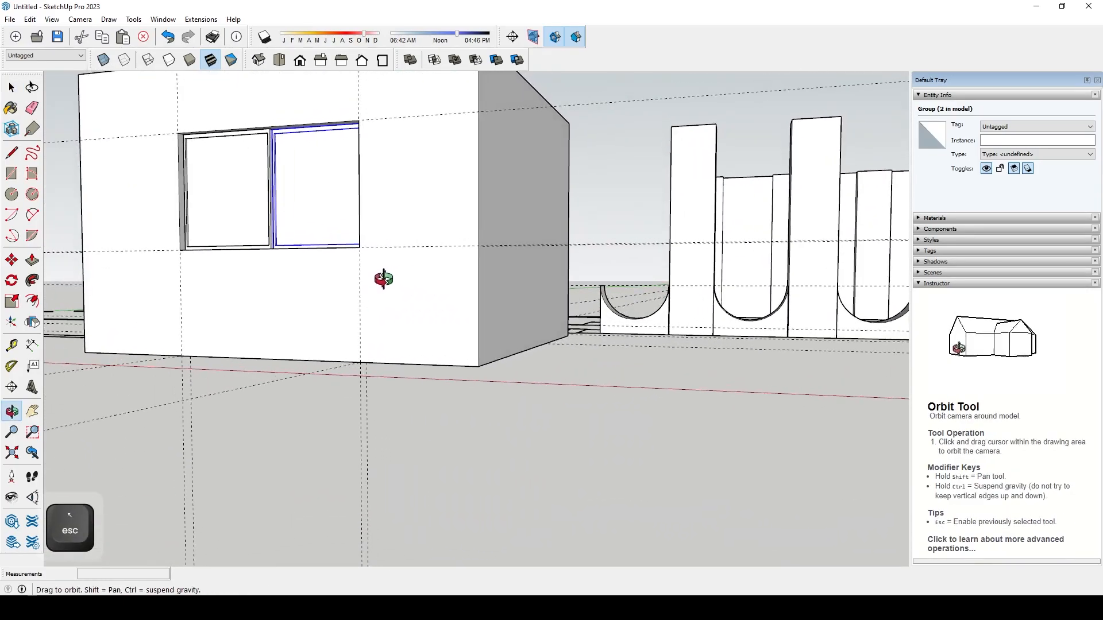
pyautogui.moveTo(253, 222); pyautogui.dragTo(291, 257, button='middle')
pyautogui.scroll(5, 320, 376)
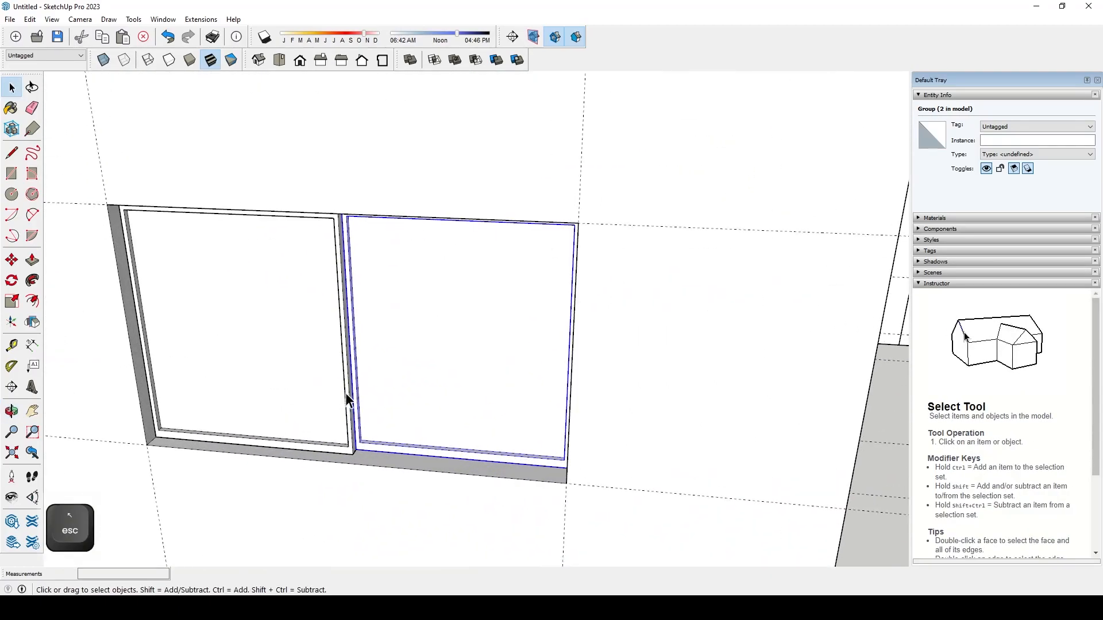
pyautogui.scroll(2, 348, 399)
pyautogui.scroll(4, 344, 381)
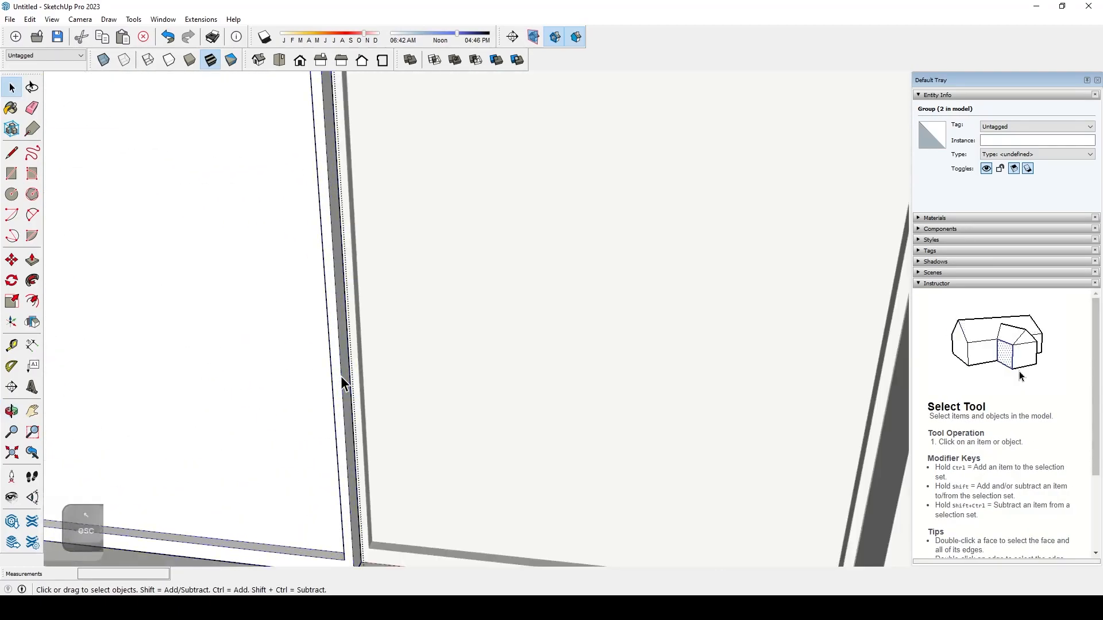
pyautogui.press('Escape')
pyautogui.scroll(-4, 348, 396)
pyautogui.doubleClick(349, 398)
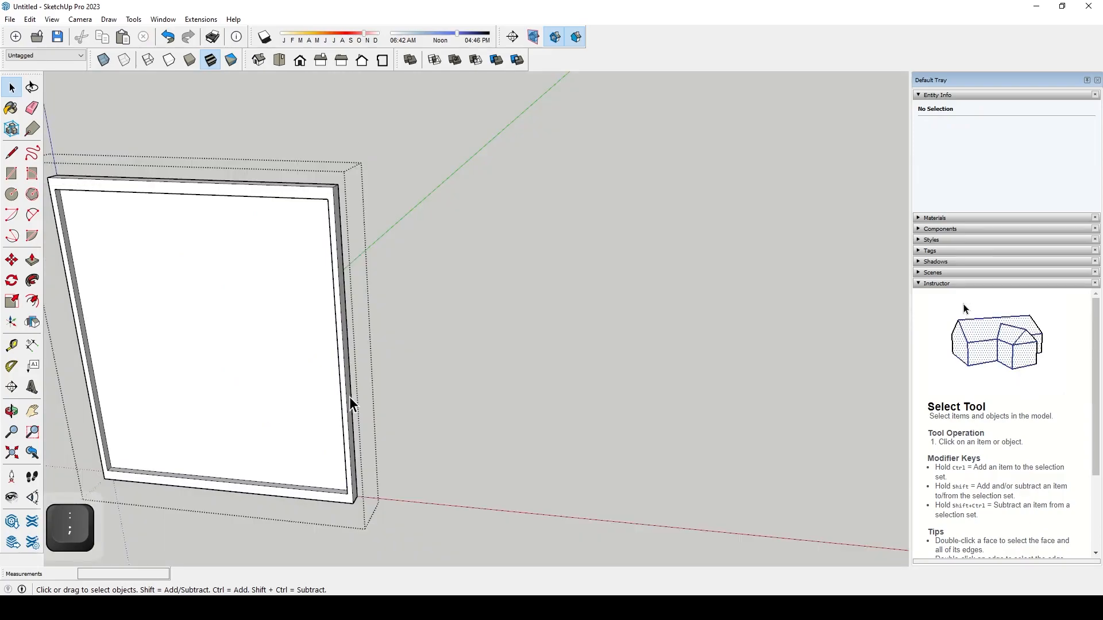
pyautogui.hotkey('ctrl', 'a')
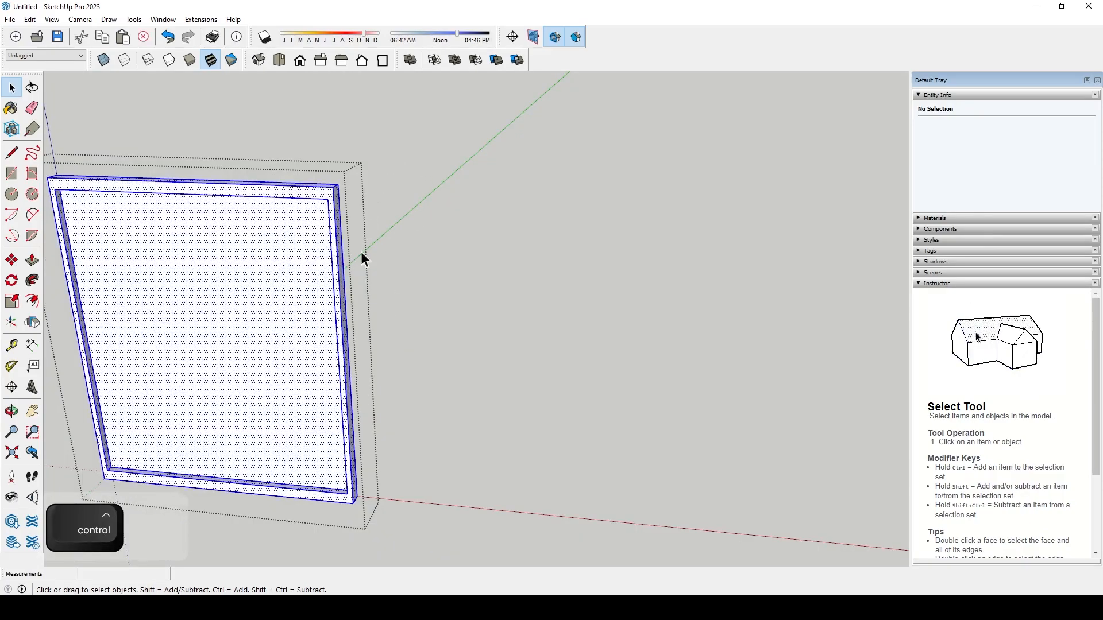
pyautogui.scroll(4, 359, 362)
pyautogui.press('s')
pyautogui.scroll(2, 339, 390)
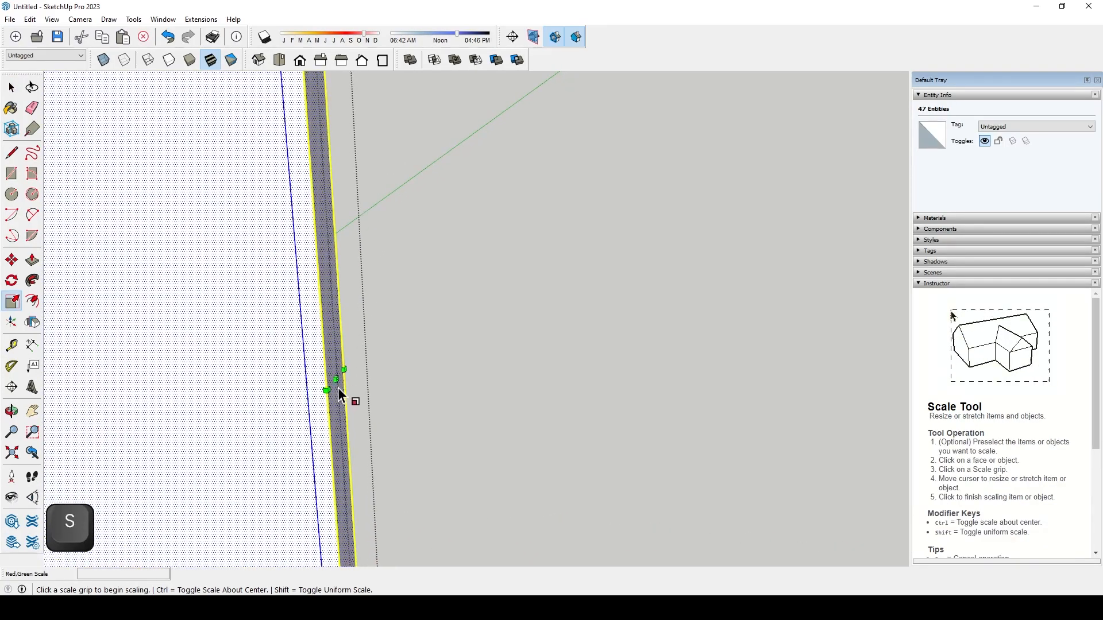
pyautogui.click(335, 379)
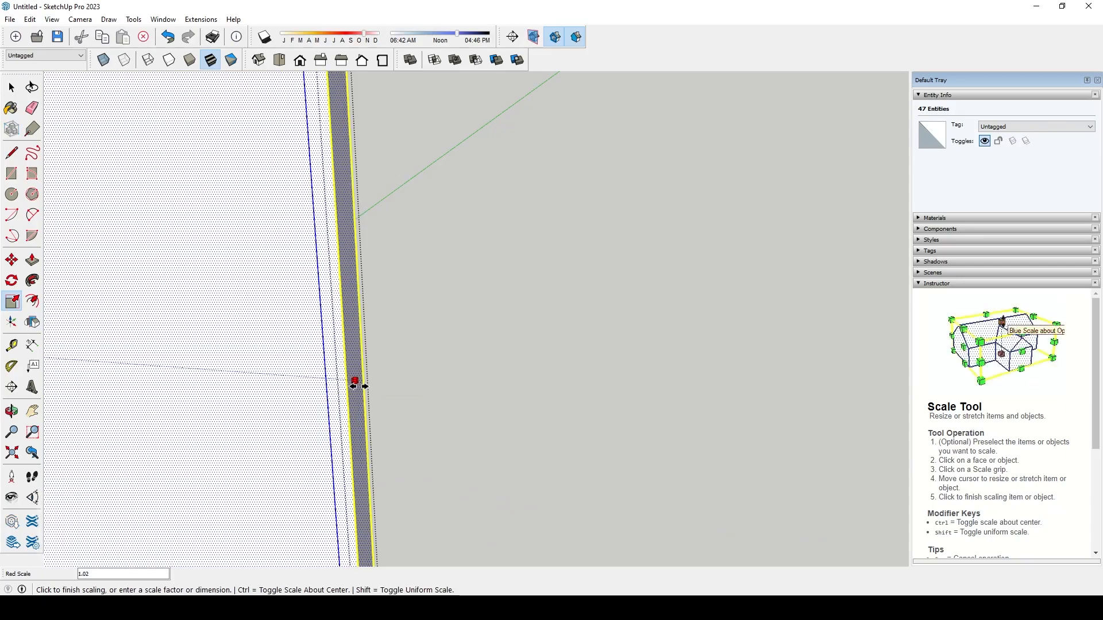
pyautogui.press('Escape')
pyautogui.press('Escape')
pyautogui.scroll(-8, 351, 396)
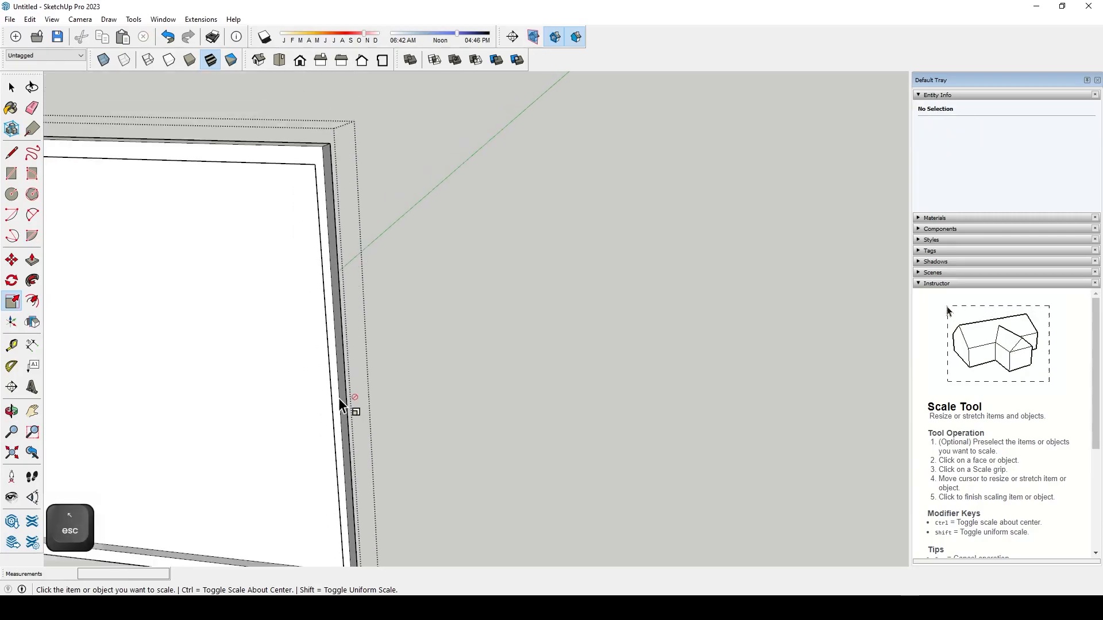
pyautogui.scroll(-4, 363, 314)
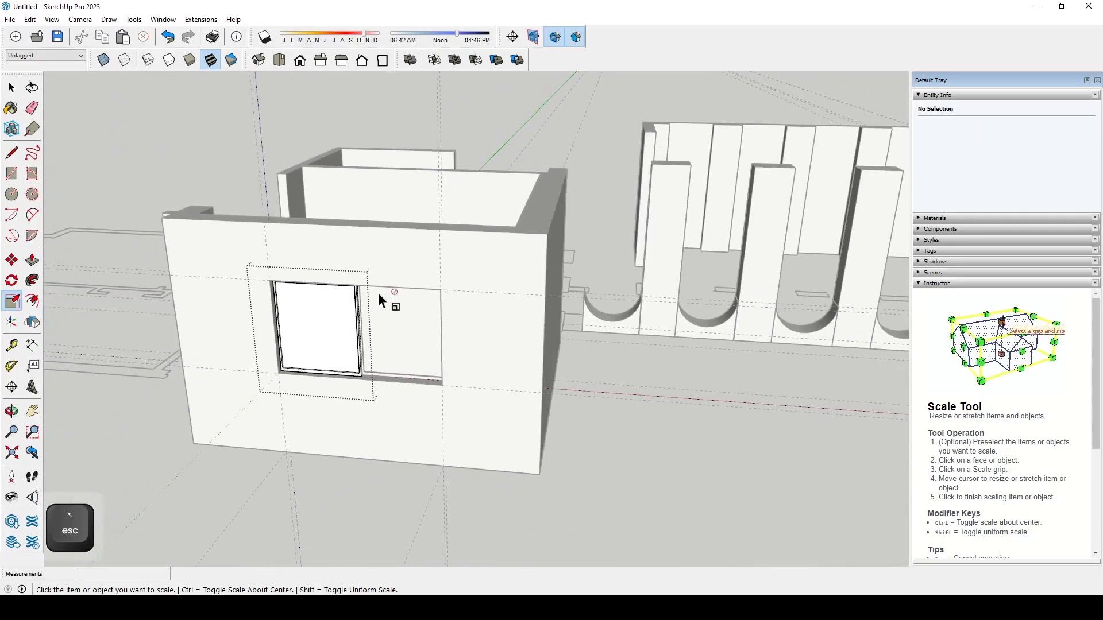
pyautogui.press('space')
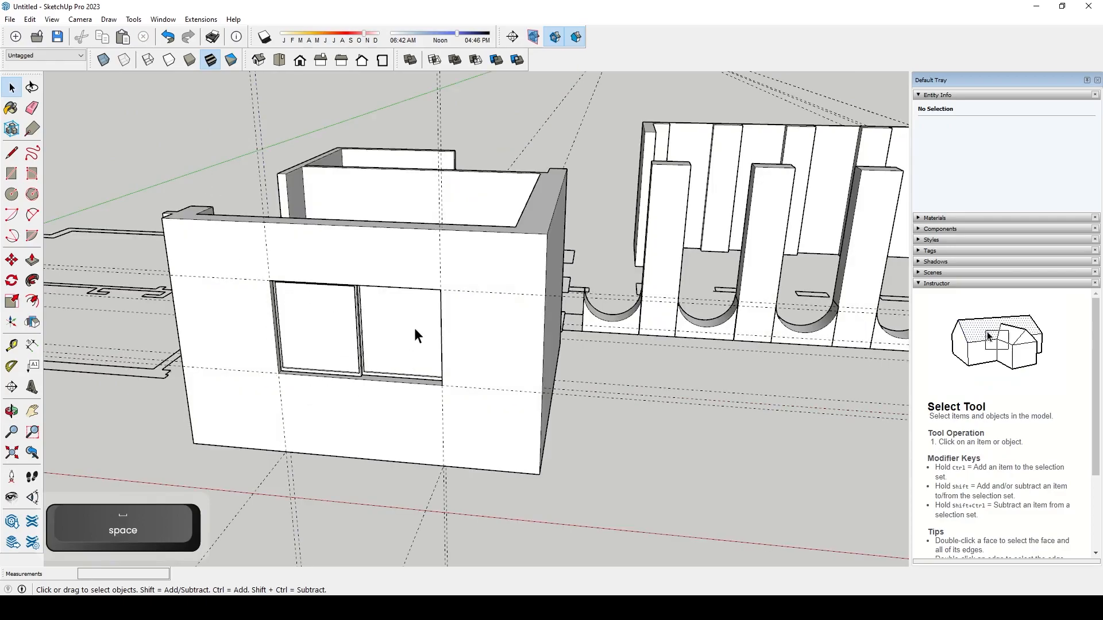
# - Switch to the Ruckers Hill House AXO drawing in AutoCAD to check the window elevation, and return to SketchUp
pyautogui.moveTo(340, 357); pyautogui.dragTo(360, 300, button='middle')
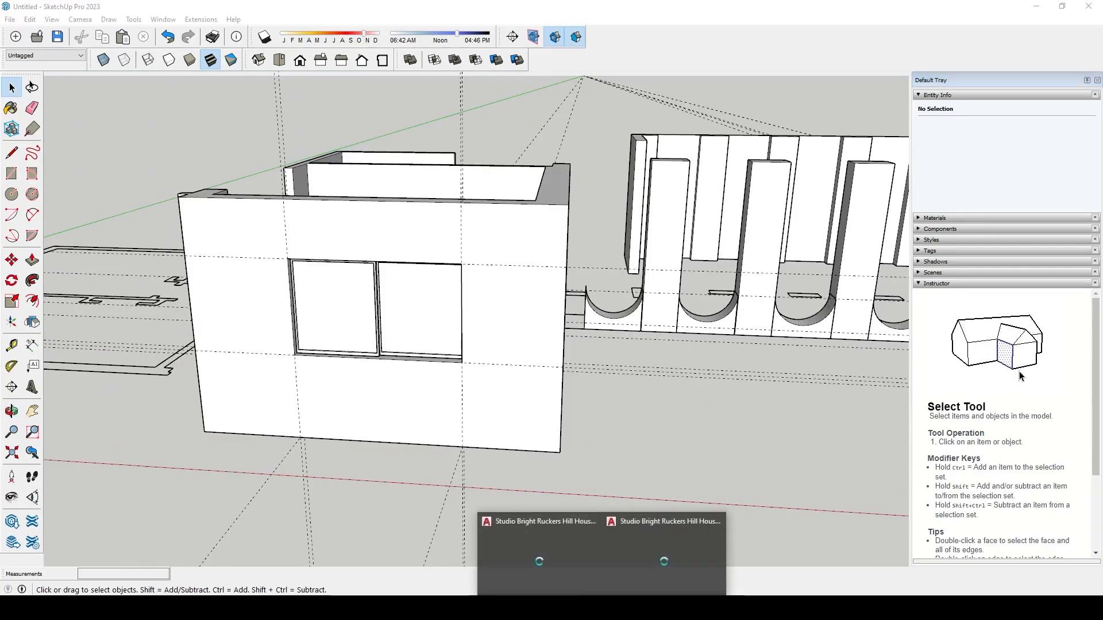
pyautogui.click(543, 554)
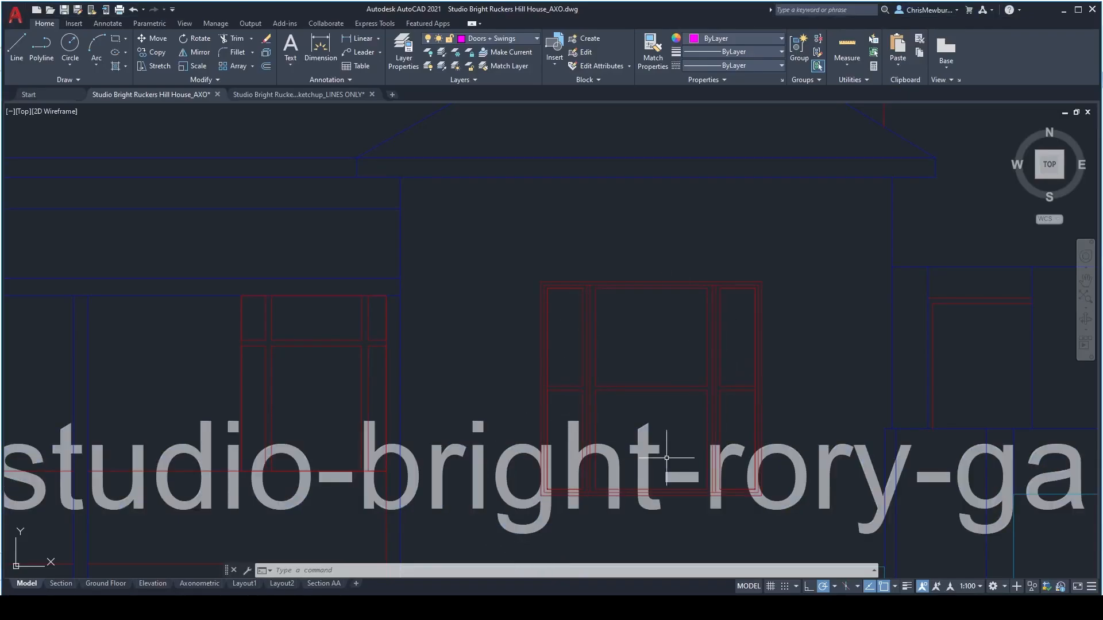
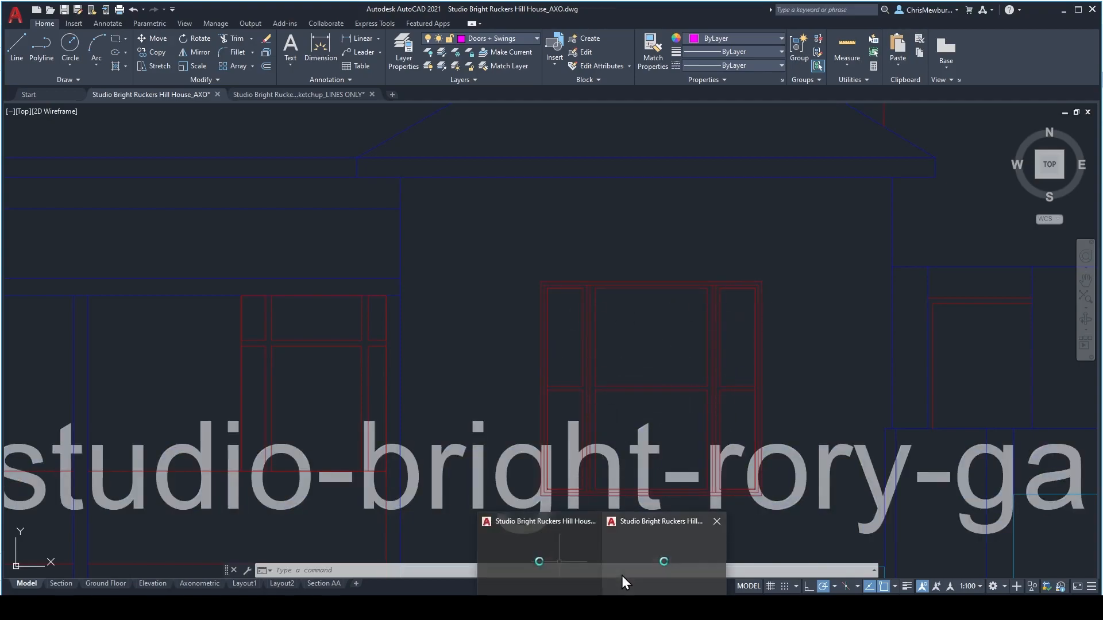
pyautogui.click(577, 608)
# - Examine the paired window frames from several angles, including their depth and alignment inside the wall opening
pyautogui.moveTo(357, 361)
pyautogui.mouseDown(button='middle')
pyautogui.moveTo(377, 365)
pyautogui.moveTo(435, 295)
pyautogui.mouseUp(button='middle')
pyautogui.scroll(3, 336, 220)
pyautogui.scroll(3, 348, 183)
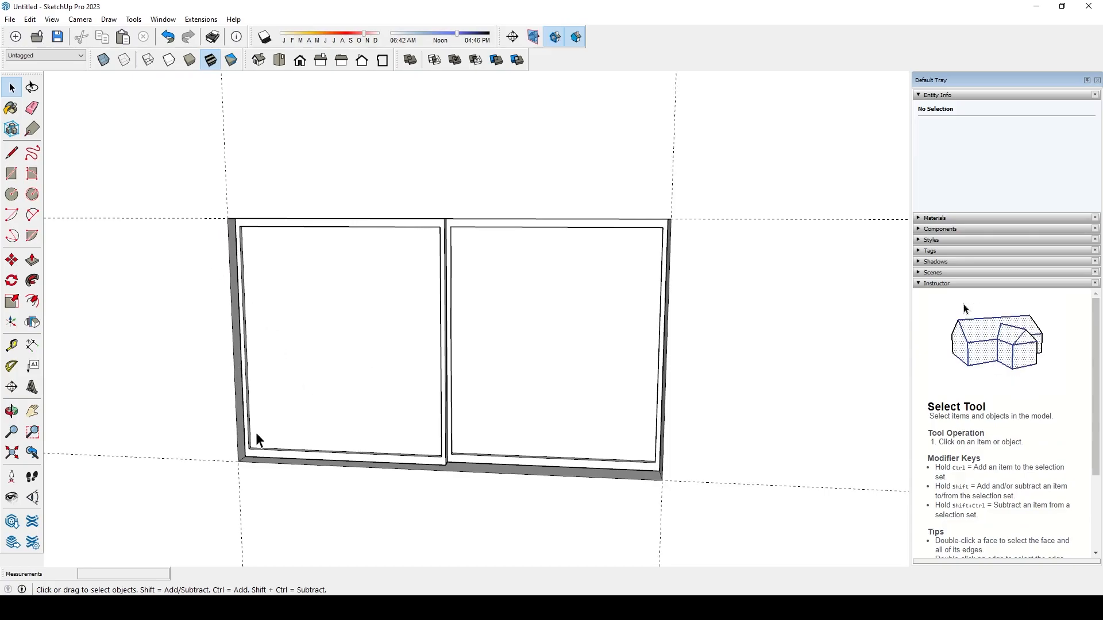
pyautogui.moveTo(645, 241)
pyautogui.mouseDown(button='middle')
pyautogui.moveTo(574, 291)
pyautogui.moveTo(531, 283)
pyautogui.moveTo(490, 339)
pyautogui.mouseUp(button='middle')
pyautogui.moveTo(417, 396)
pyautogui.mouseDown(button='middle')
pyautogui.moveTo(364, 433)
pyautogui.moveTo(364, 389)
pyautogui.moveTo(317, 396)
pyautogui.moveTo(305, 443)
pyautogui.moveTo(307, 419)
pyautogui.mouseUp(button='middle')
pyautogui.scroll(-3, 384, 418)
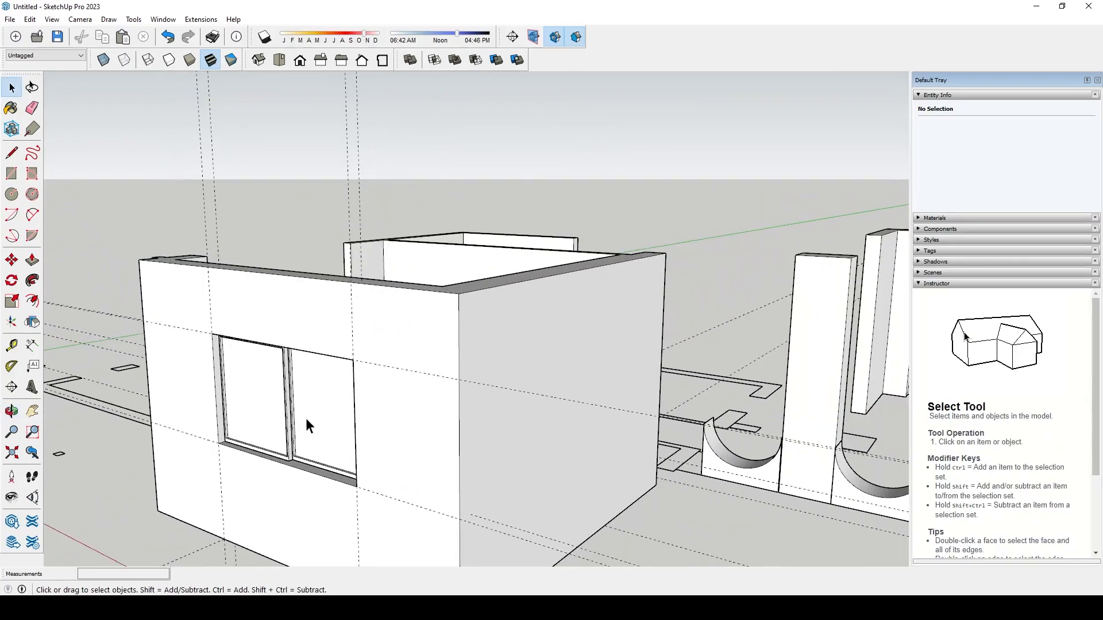
pyautogui.scroll(3, 421, 425)
pyautogui.scroll(5, 496, 494)
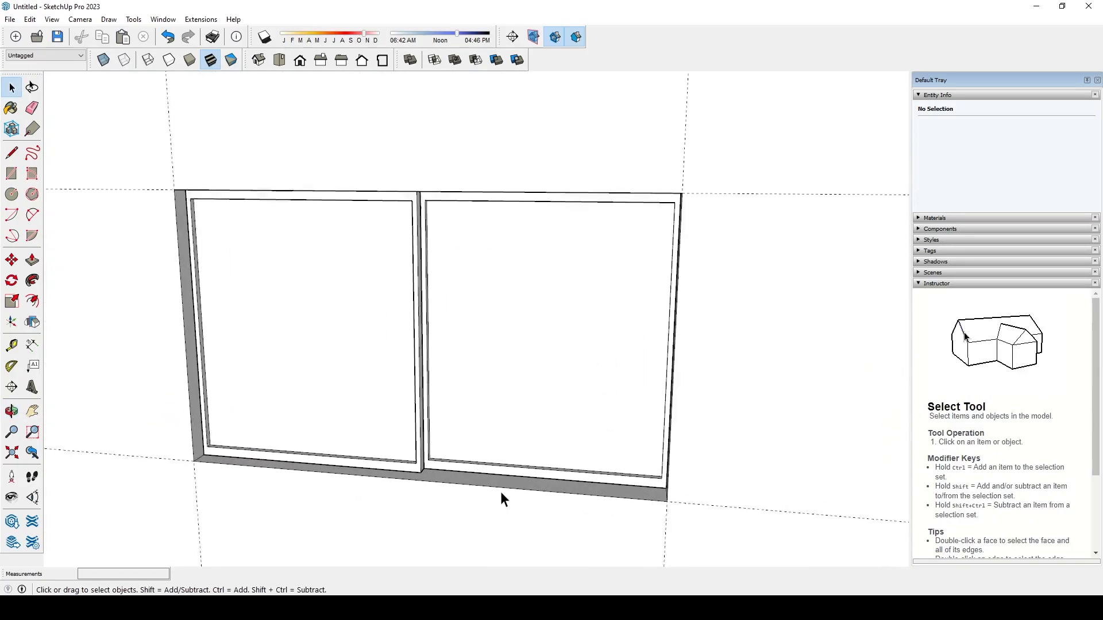
pyautogui.moveTo(501, 492); pyautogui.dragTo(492, 443, button='middle')
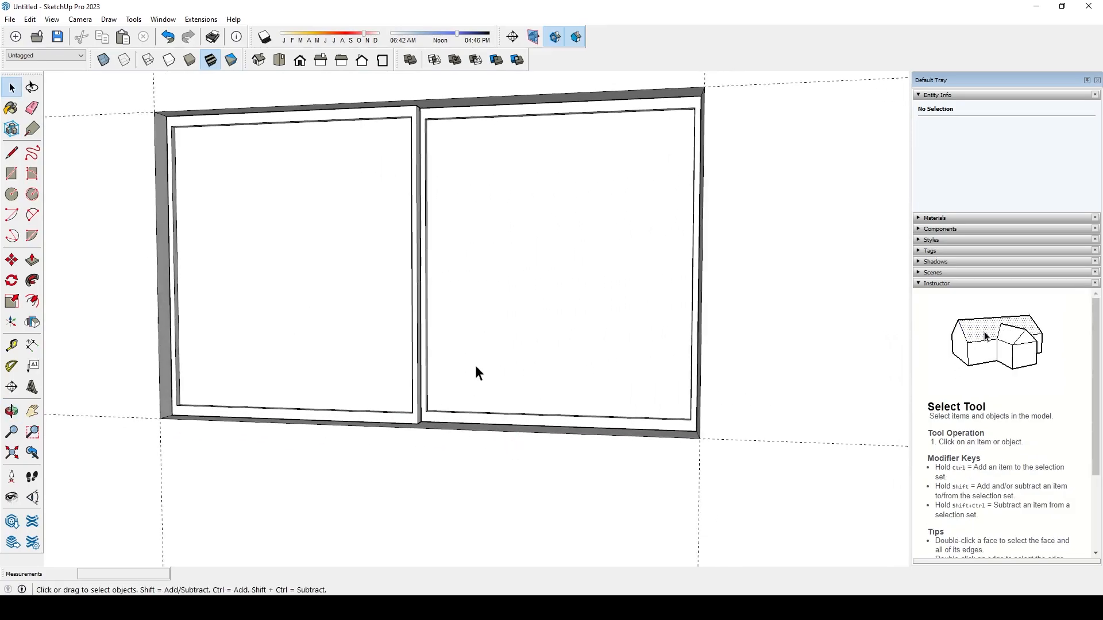
pyautogui.scroll(-4, 527, 542)
pyautogui.scroll(2, 539, 388)
pyautogui.moveTo(539, 388); pyautogui.dragTo(539, 365, button='middle')
pyautogui.scroll(-2, 539, 365)
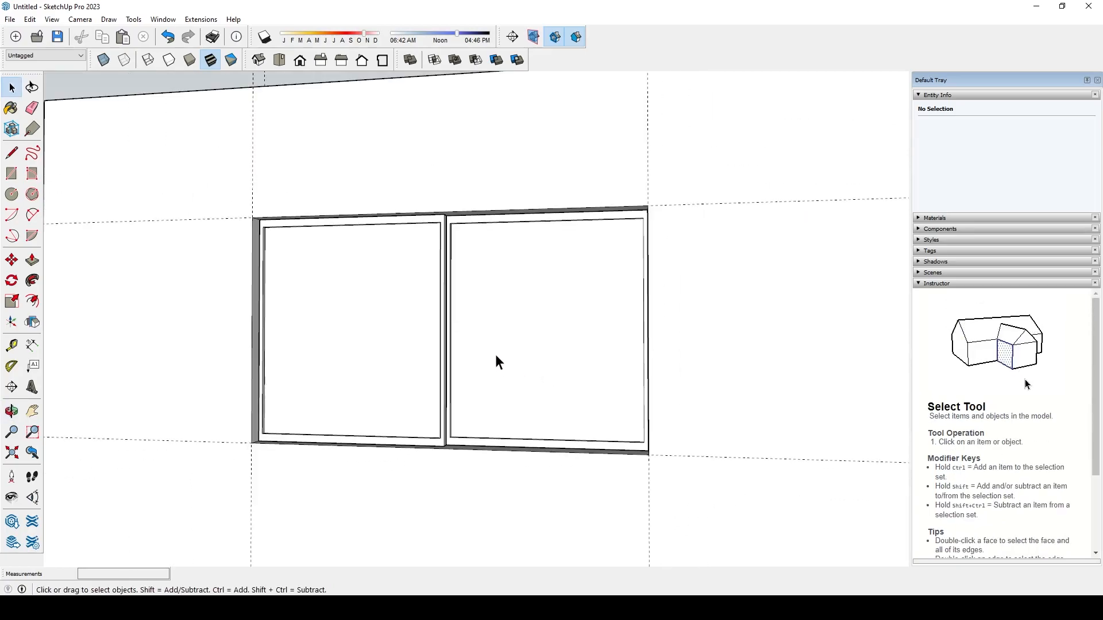
pyautogui.moveTo(522, 359); pyautogui.dragTo(585, 356, button='middle')
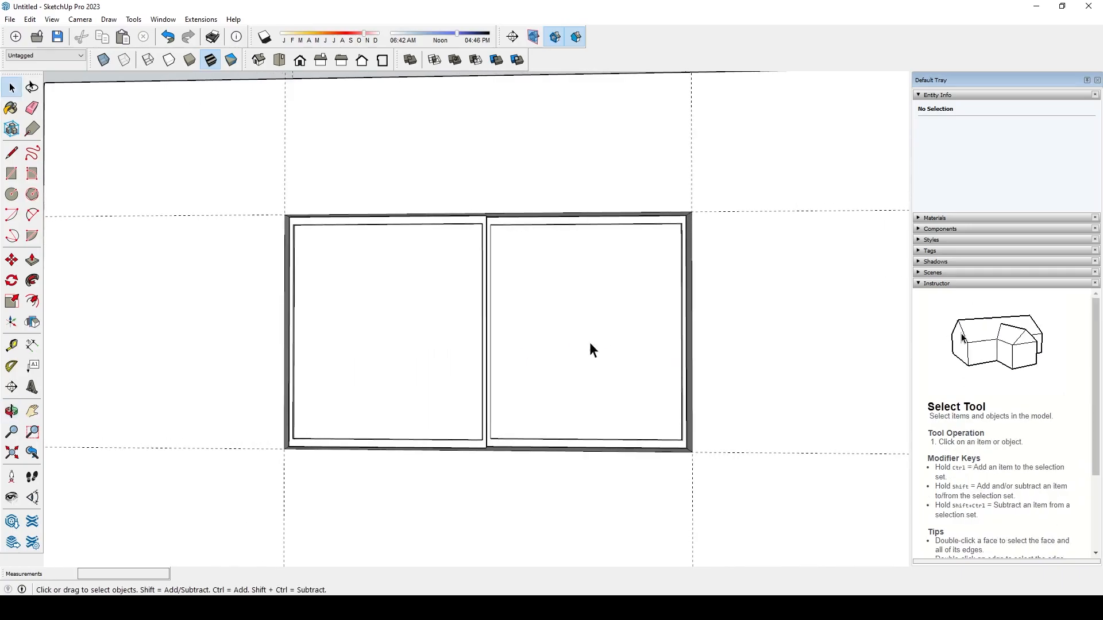
# - Draw a ground-level floor rectangle about 19.7 m by 8.9 m from the far end wall's outer corner to beyond the arched colonnade
pyautogui.scroll(-3, 305, 407)
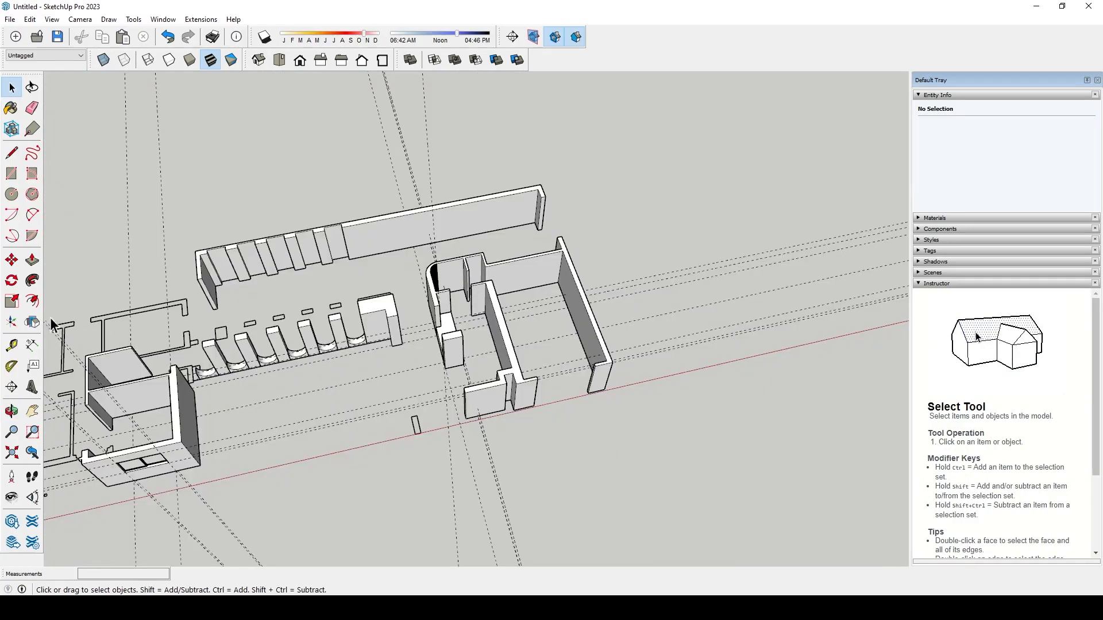
pyautogui.scroll(4, 264, 357)
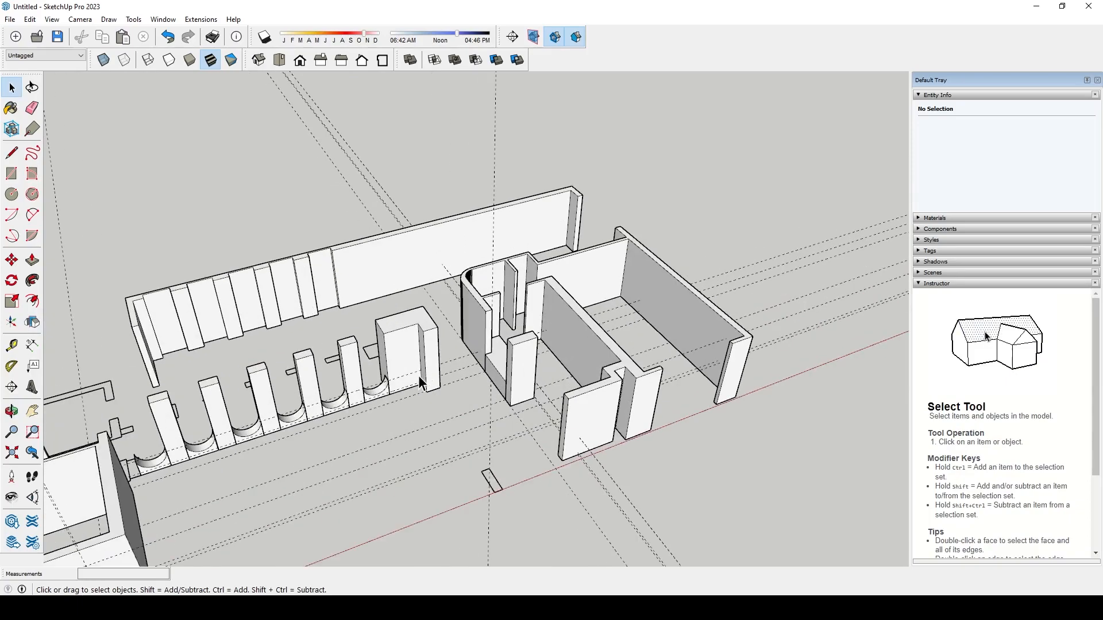
pyautogui.moveTo(625, 387); pyautogui.dragTo(554, 350, button='middle')
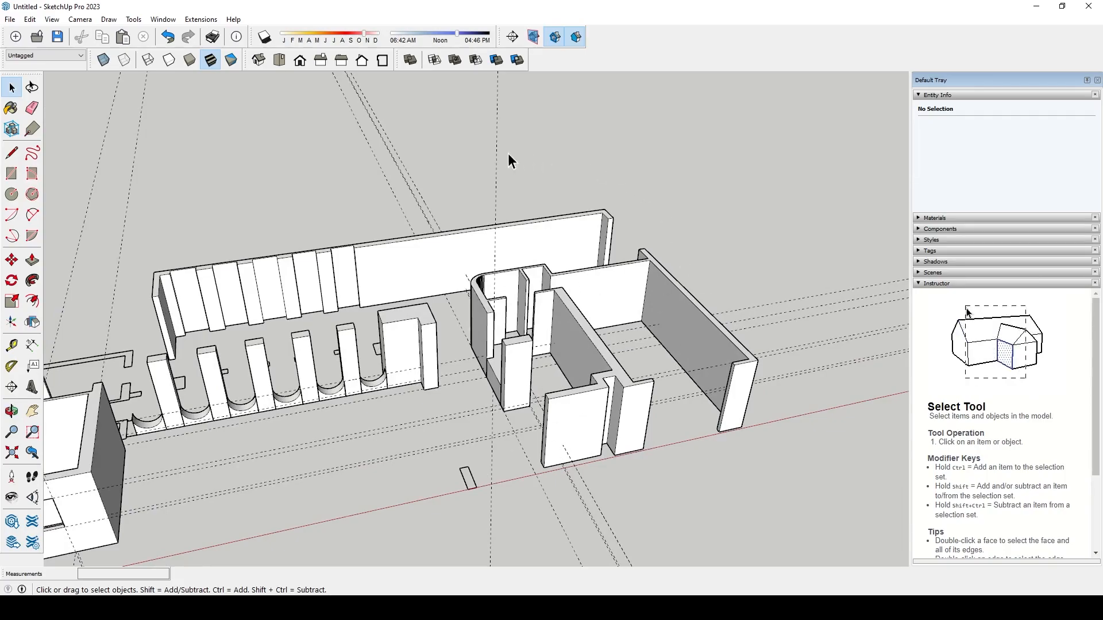
pyautogui.moveTo(574, 247); pyautogui.dragTo(598, 206, button='middle')
pyautogui.click(11, 173)
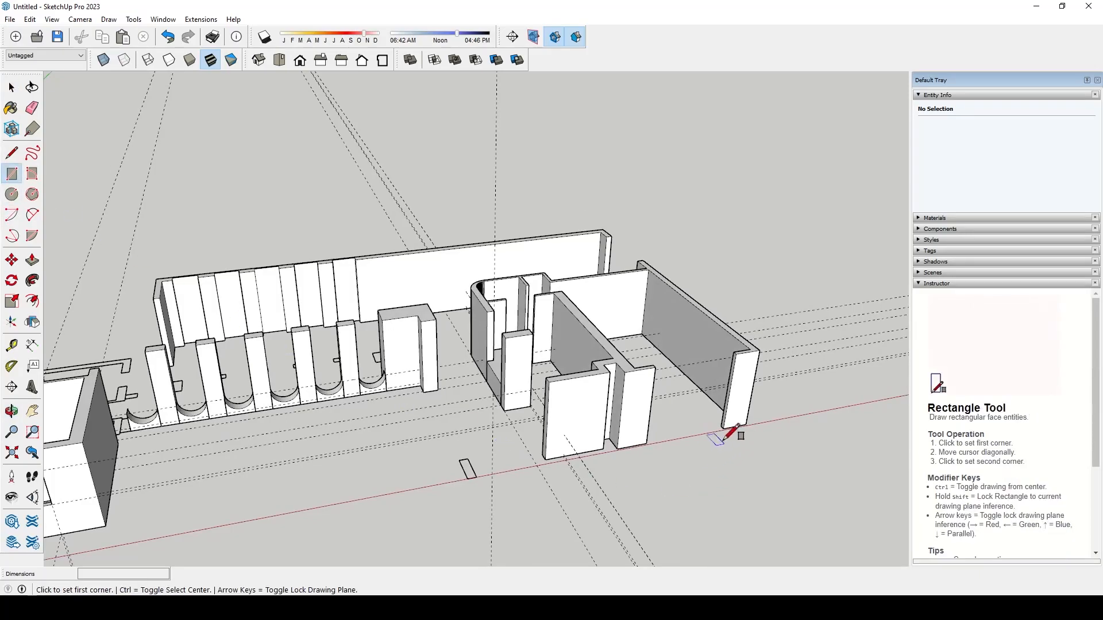
pyautogui.scroll(2, 746, 424)
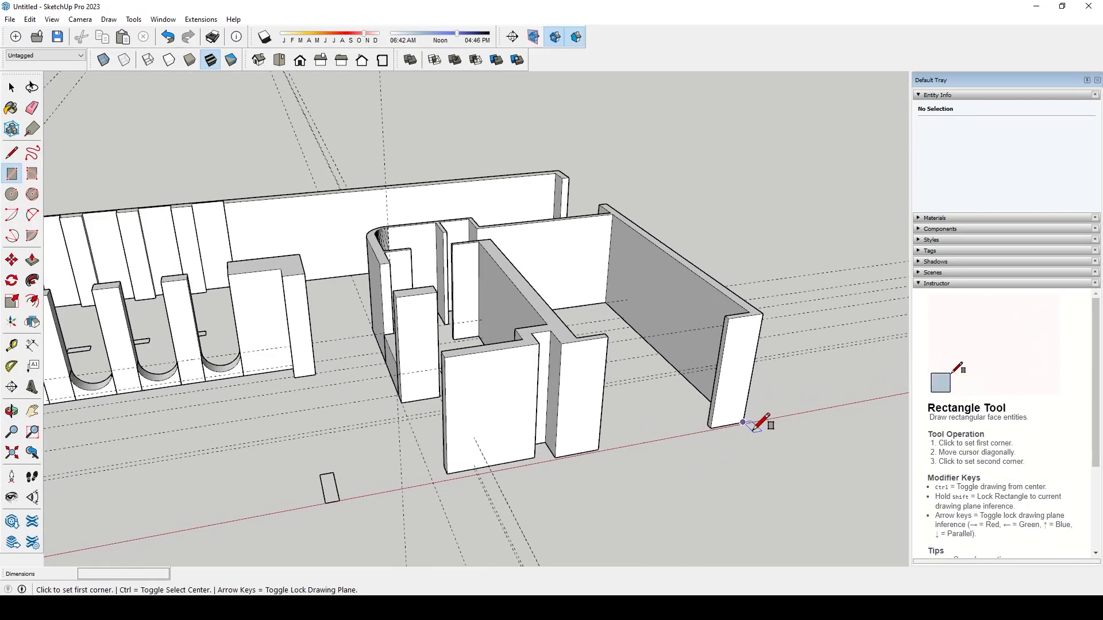
pyautogui.click(745, 424)
pyautogui.scroll(-3, 389, 443)
pyautogui.moveTo(389, 444); pyautogui.dragTo(546, 441, button='middle')
pyautogui.scroll(4, 247, 451)
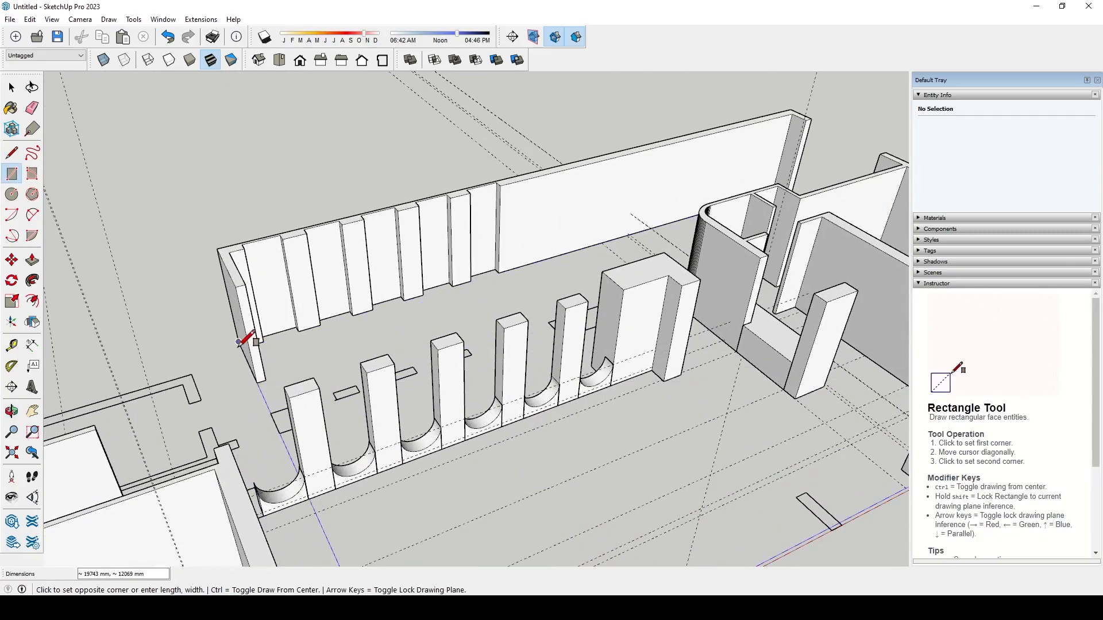
pyautogui.click(271, 414)
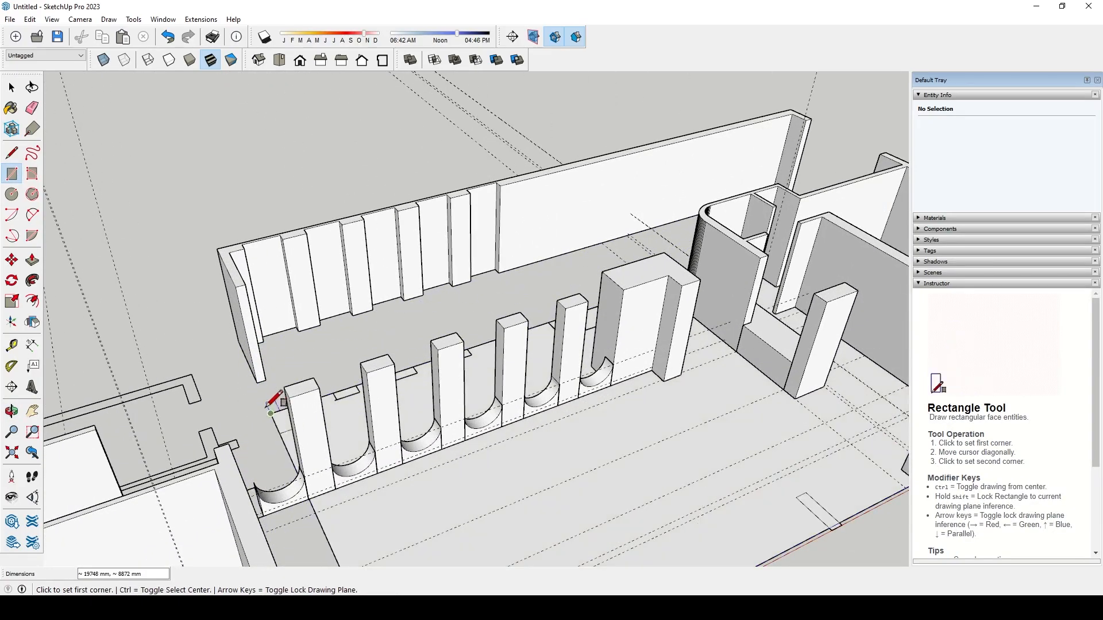
# - Select the new floor face with its bounding edges and make it a group
pyautogui.scroll(-2, 271, 413)
pyautogui.moveTo(364, 338); pyautogui.dragTo(464, 481, button='middle')
pyautogui.scroll(2, 459, 485)
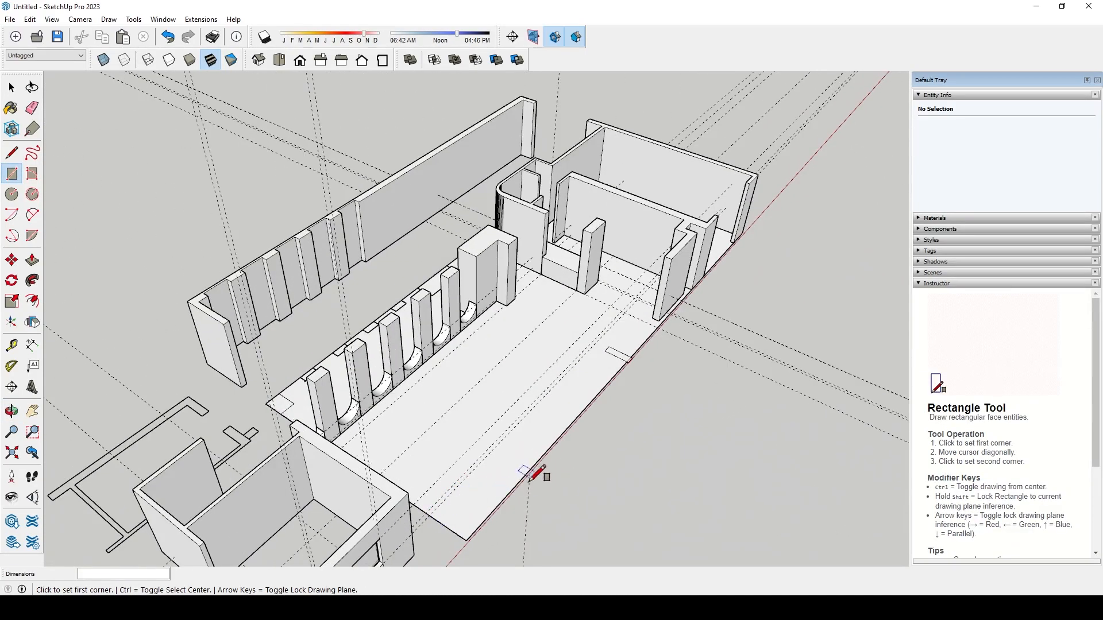
pyautogui.press('space')
pyautogui.doubleClick(515, 440)
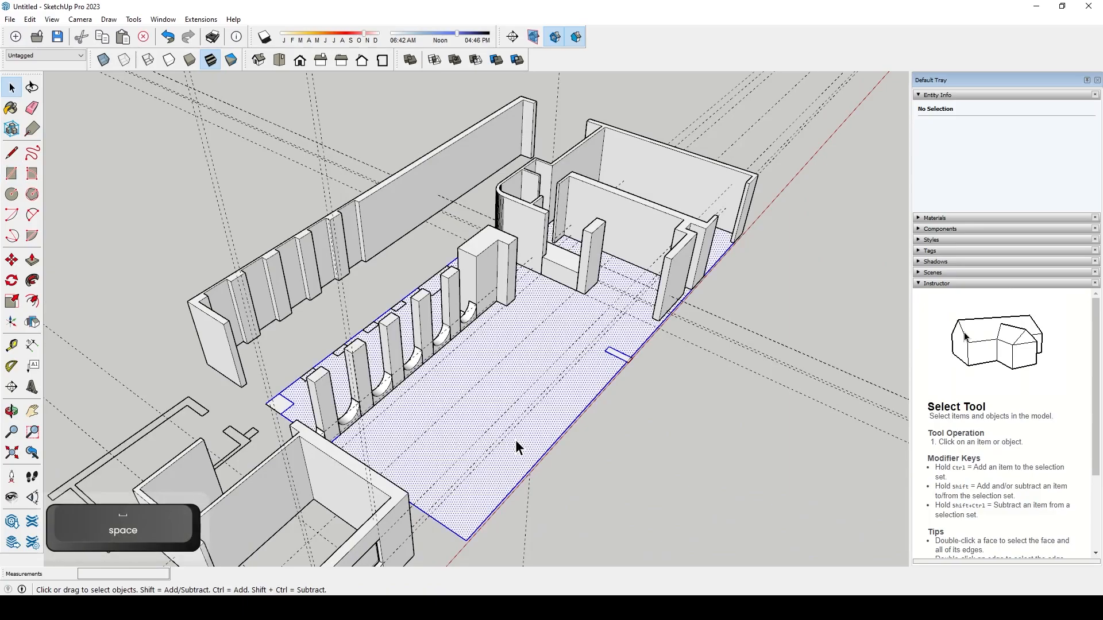
pyautogui.hotkey('ctrl', 'g')
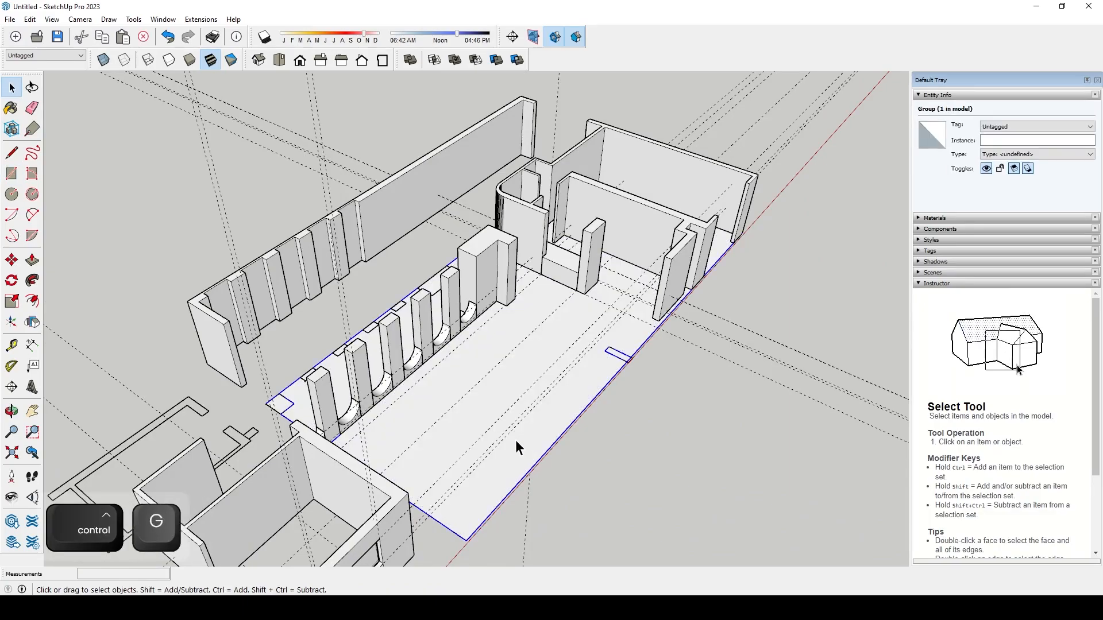
# - Open the floor group and extrude its face 200 mm downward into a slab with Push/Pull
pyautogui.doubleClick(515, 440)
pyautogui.press('p')
pyautogui.click(523, 457)
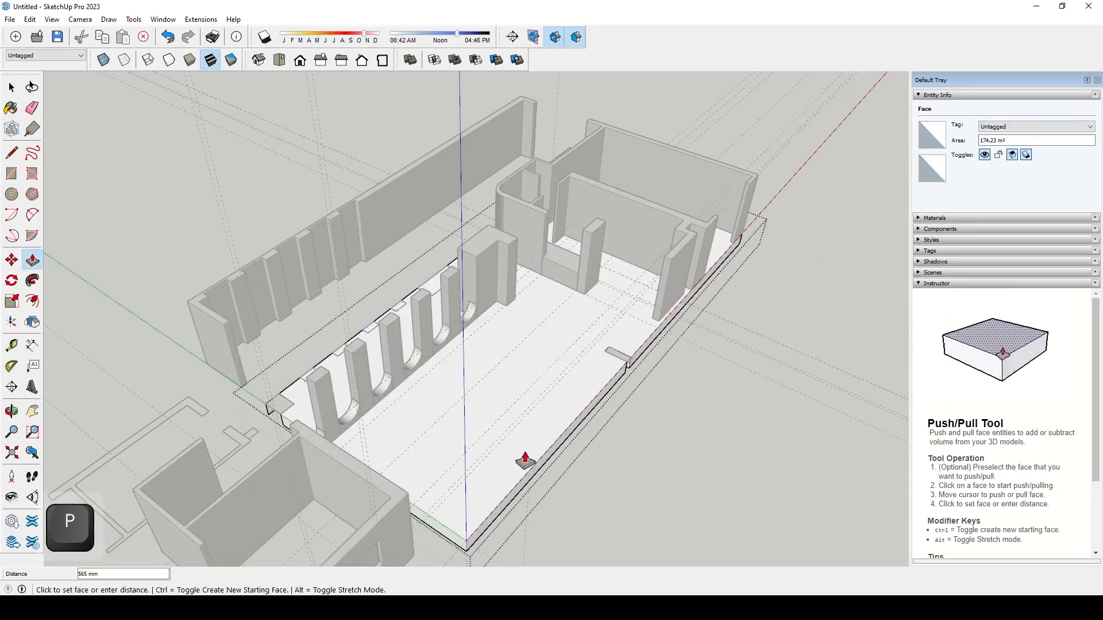
pyautogui.press('Return')
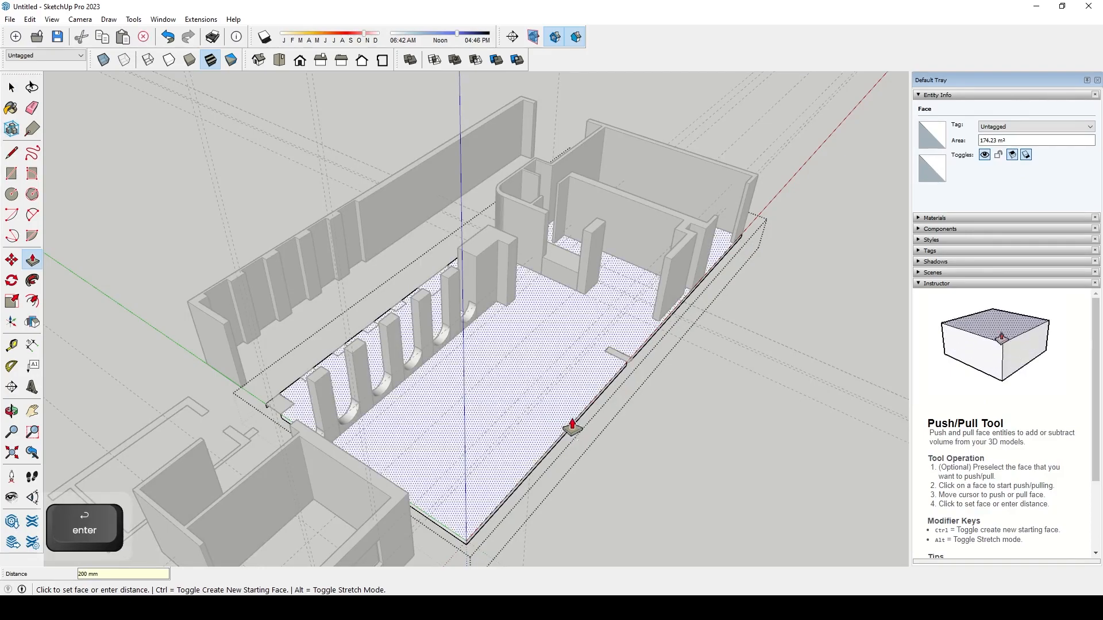
pyautogui.press('space')
# - Fill the small rectangular notch in the slab's long outer edge by pulling its inner face flush with the slab side
pyautogui.moveTo(653, 435); pyautogui.dragTo(622, 443, button='middle')
pyautogui.scroll(3, 623, 442)
pyautogui.moveTo(555, 411); pyautogui.dragTo(436, 236, button='middle')
pyautogui.scroll(5, 442, 221)
pyautogui.scroll(2, 442, 224)
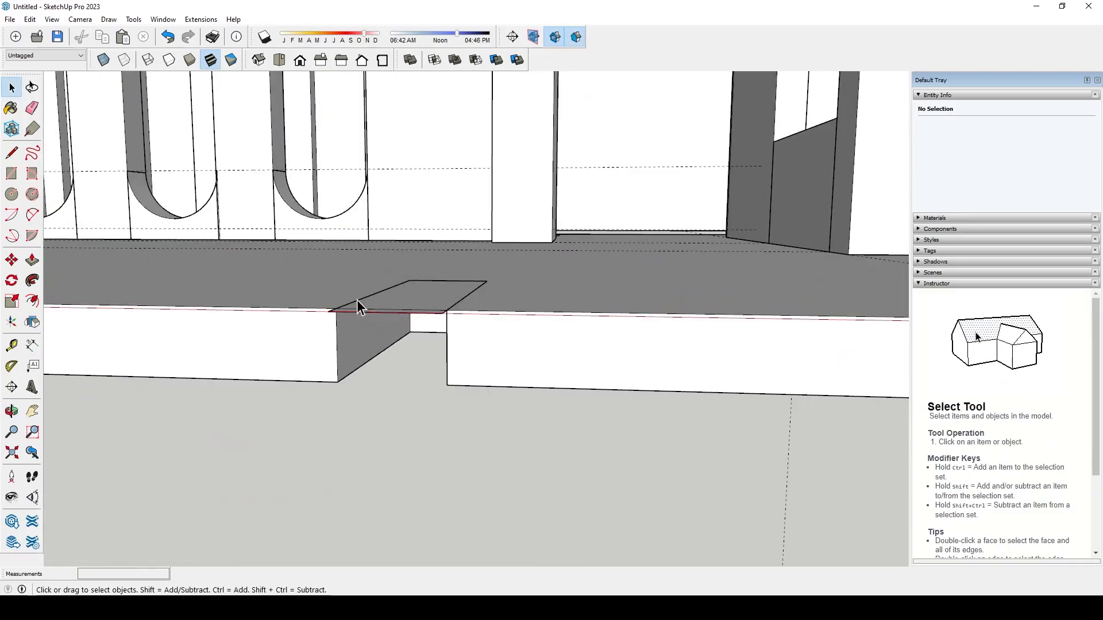
pyautogui.moveTo(358, 289); pyautogui.dragTo(520, 292, button='middle')
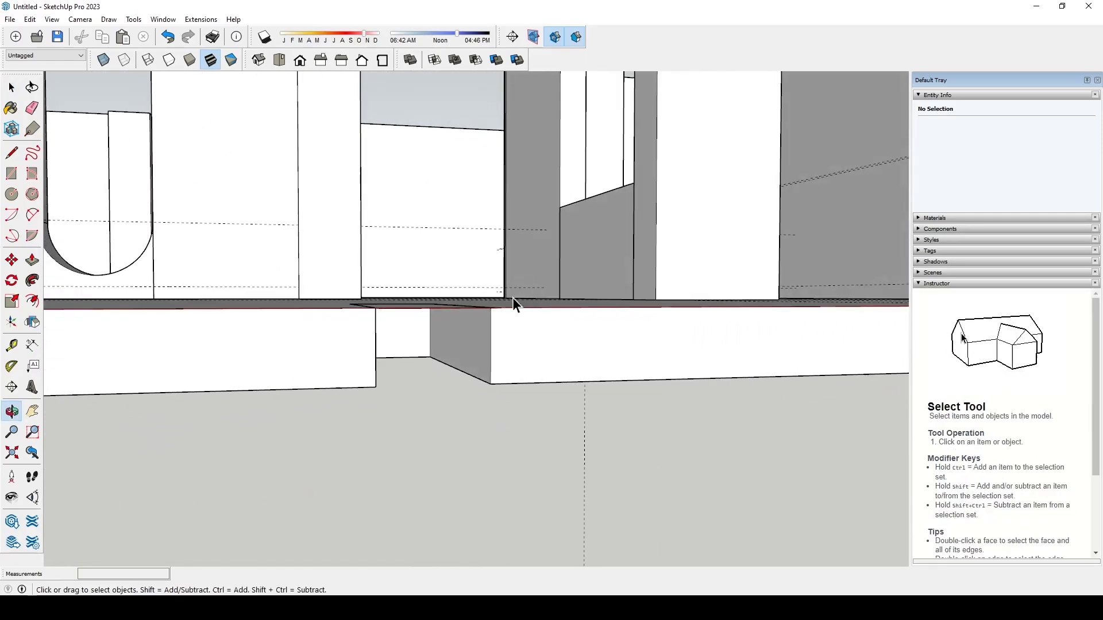
pyautogui.press('p')
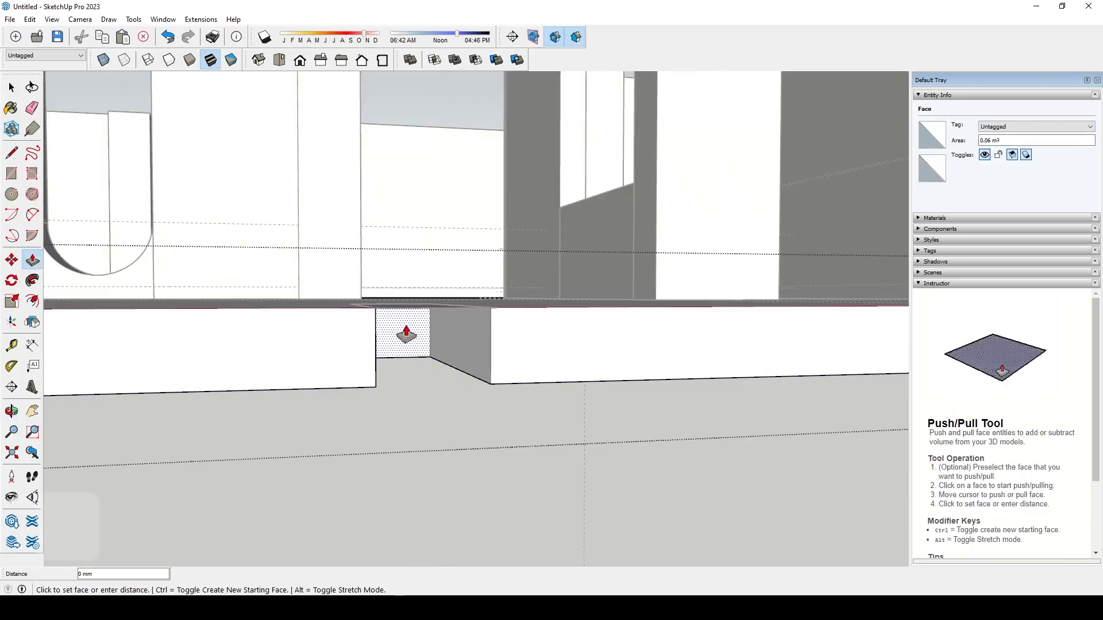
pyautogui.click(402, 329)
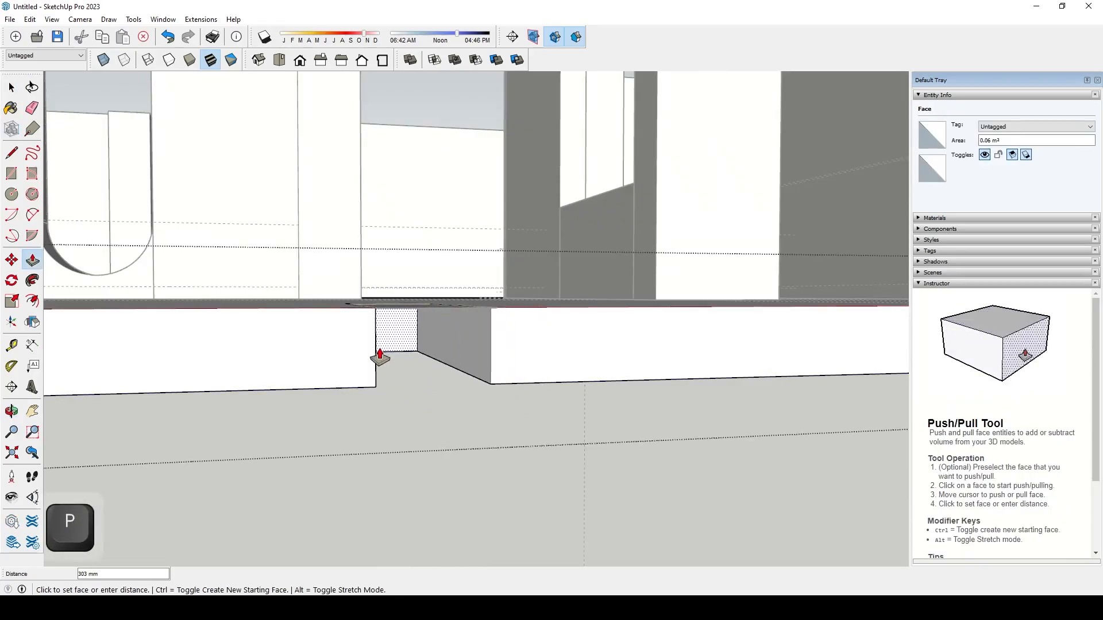
pyautogui.click(377, 358)
pyautogui.press('space')
pyautogui.press('Escape')
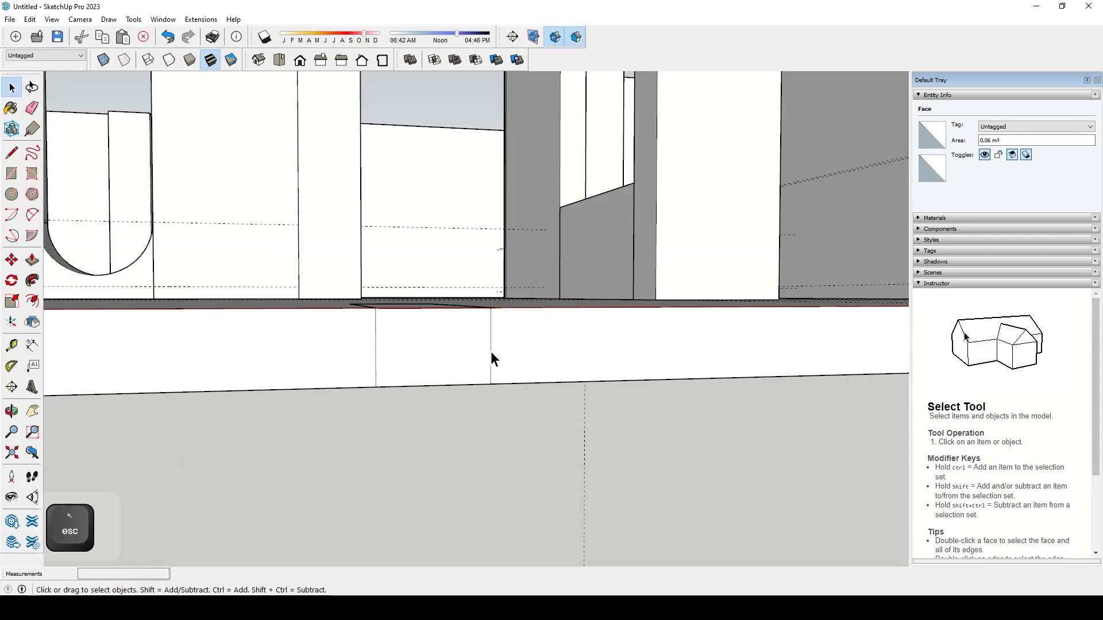
# - Delete the two leftover vertical seam edges at the filled notch on the slab's long side, and close the group
pyautogui.tripleClick(491, 350)
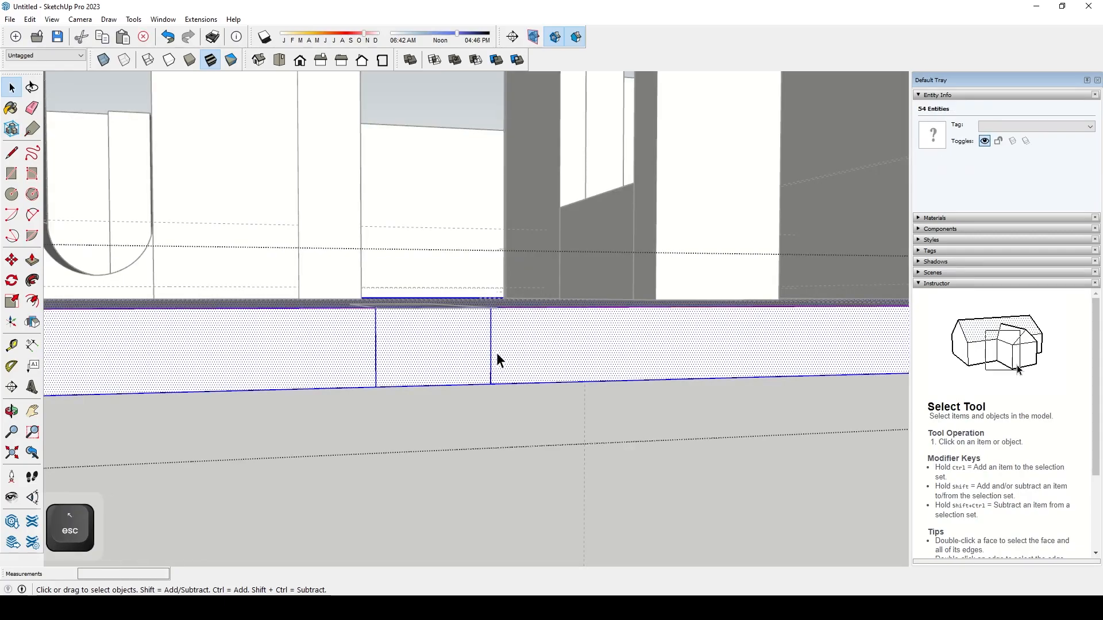
pyautogui.click(496, 352)
pyautogui.click(491, 347)
pyautogui.press('Delete')
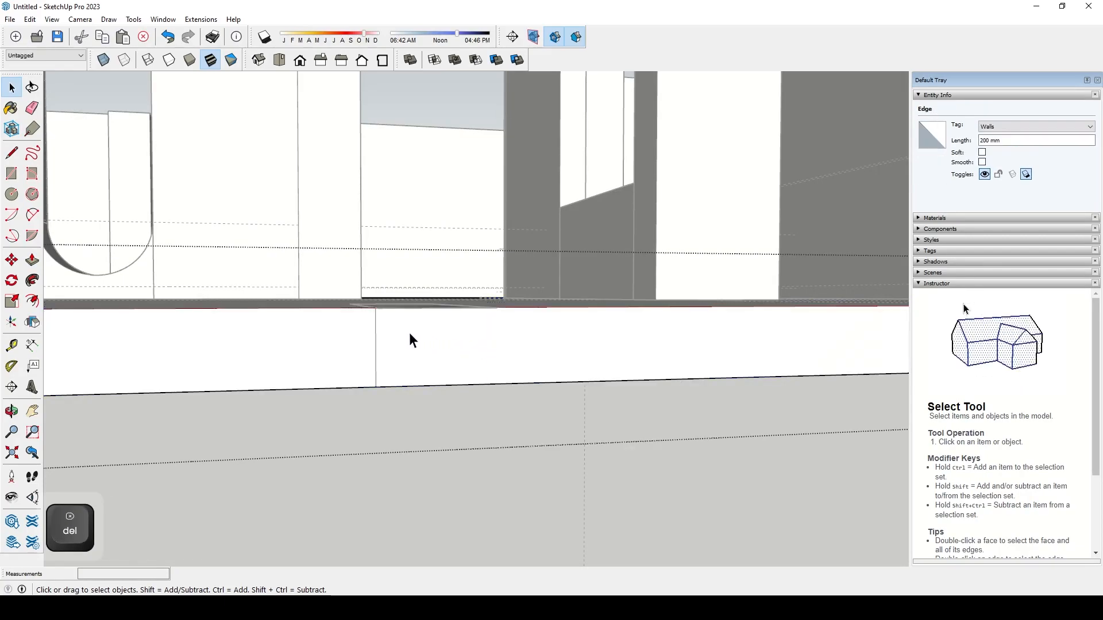
pyautogui.click(375, 335)
pyautogui.press('Delete')
pyautogui.click(403, 438)
# - Open the slab group and fill the notch beneath the colonnade's end pier by pulling its inner face flush with the slab edge
pyautogui.moveTo(405, 416); pyautogui.dragTo(501, 486, button='middle')
pyautogui.scroll(-10, 719, 490)
pyautogui.moveTo(571, 411)
pyautogui.mouseDown(button='middle')
pyautogui.moveTo(517, 398)
pyautogui.moveTo(340, 426)
pyautogui.mouseUp(button='middle')
pyautogui.scroll(5, 402, 432)
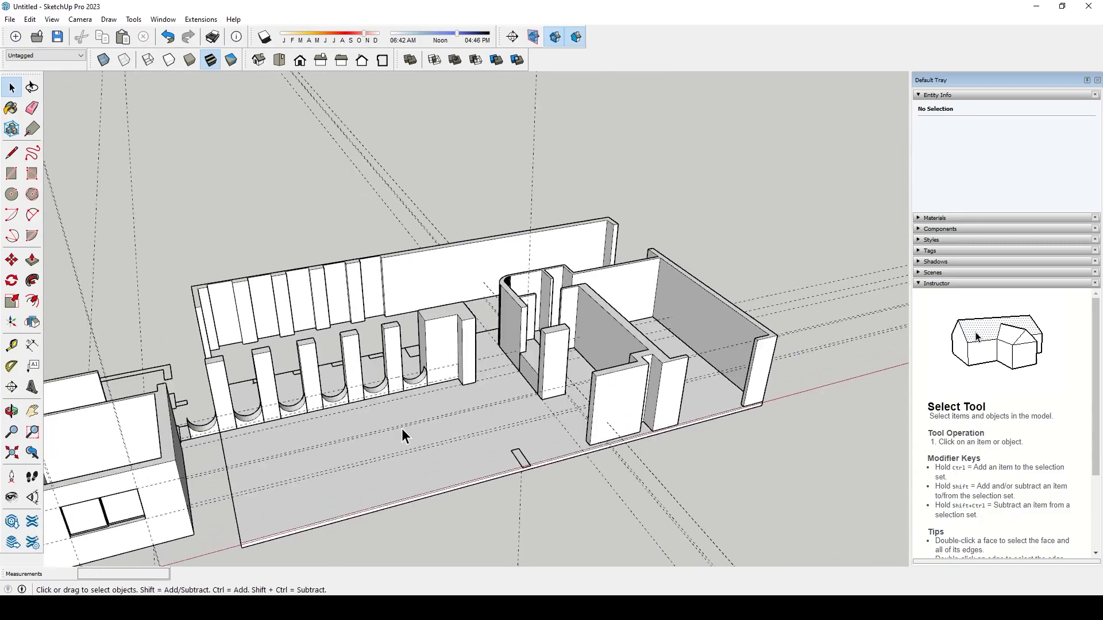
pyautogui.moveTo(278, 453); pyautogui.dragTo(608, 443, button='middle')
pyautogui.scroll(-5, 475, 423)
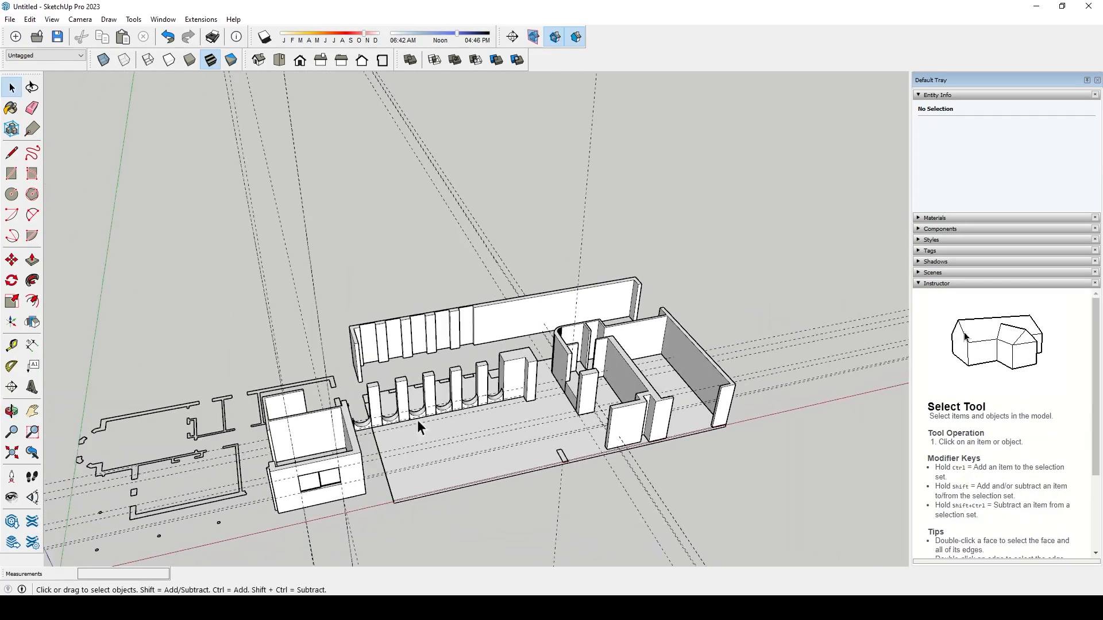
pyautogui.scroll(6, 408, 450)
pyautogui.moveTo(409, 451); pyautogui.dragTo(598, 493, button='middle')
pyautogui.scroll(5, 453, 447)
pyautogui.moveTo(456, 396)
pyautogui.mouseDown(button='middle')
pyautogui.moveTo(645, 421)
pyautogui.moveTo(678, 451)
pyautogui.mouseUp(button='middle')
pyautogui.scroll(4, 478, 419)
pyautogui.doubleClick(492, 403)
pyautogui.scroll(-2, 342, 405)
pyautogui.scroll(8, 505, 408)
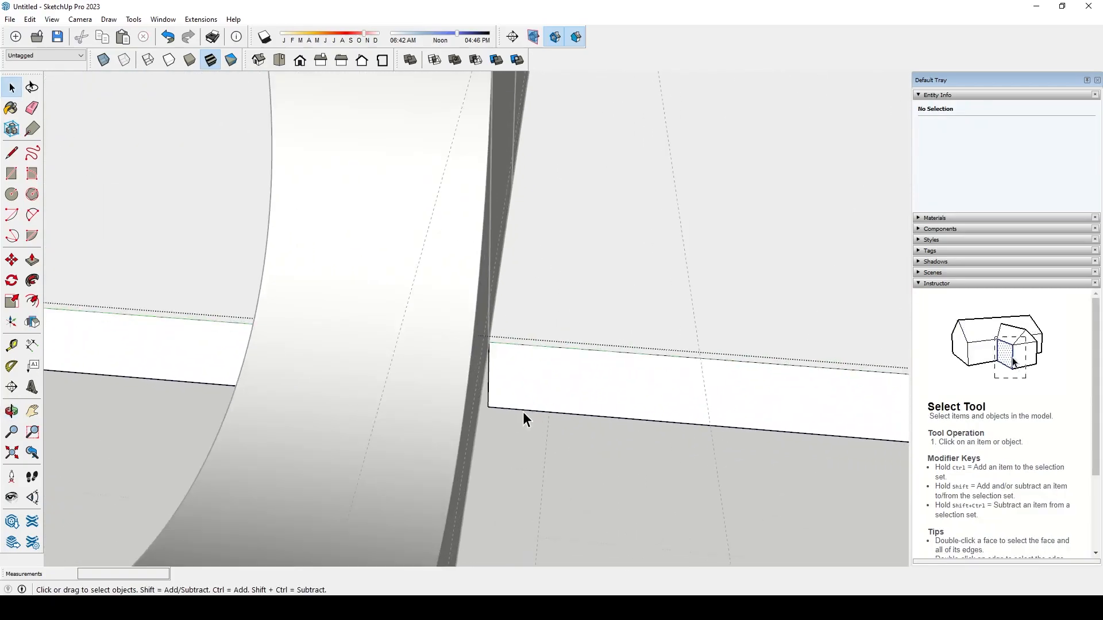
pyautogui.moveTo(522, 412)
pyautogui.mouseDown(button='middle')
pyautogui.moveTo(438, 328)
pyautogui.moveTo(446, 386)
pyautogui.moveTo(418, 261)
pyautogui.moveTo(433, 225)
pyautogui.mouseUp(button='middle')
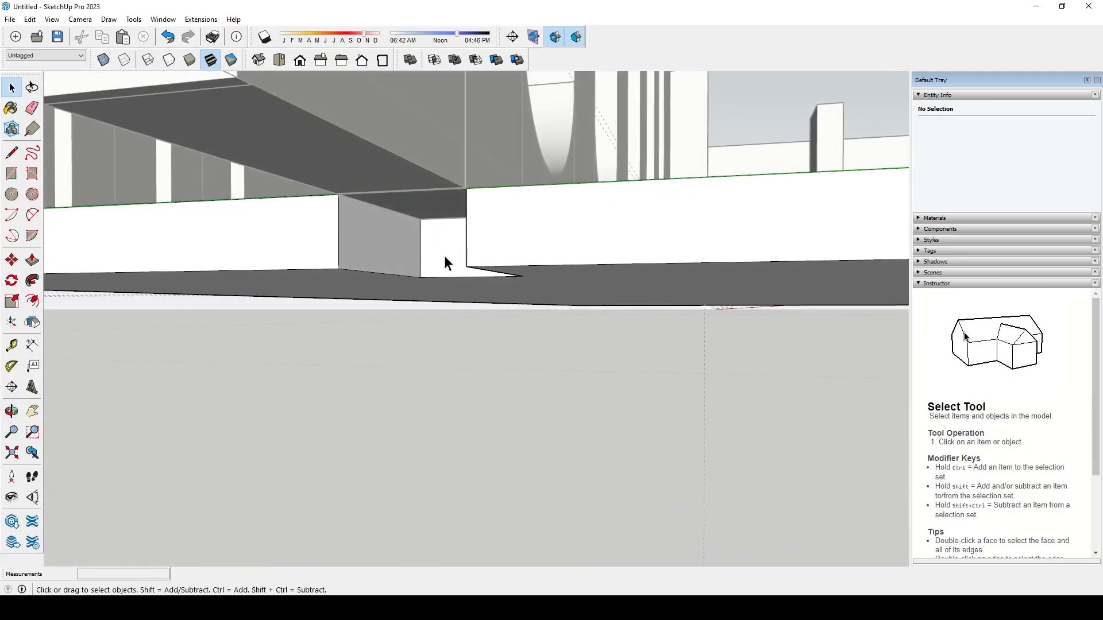
pyautogui.doubleClick(445, 261)
pyautogui.press('p')
pyautogui.click(445, 261)
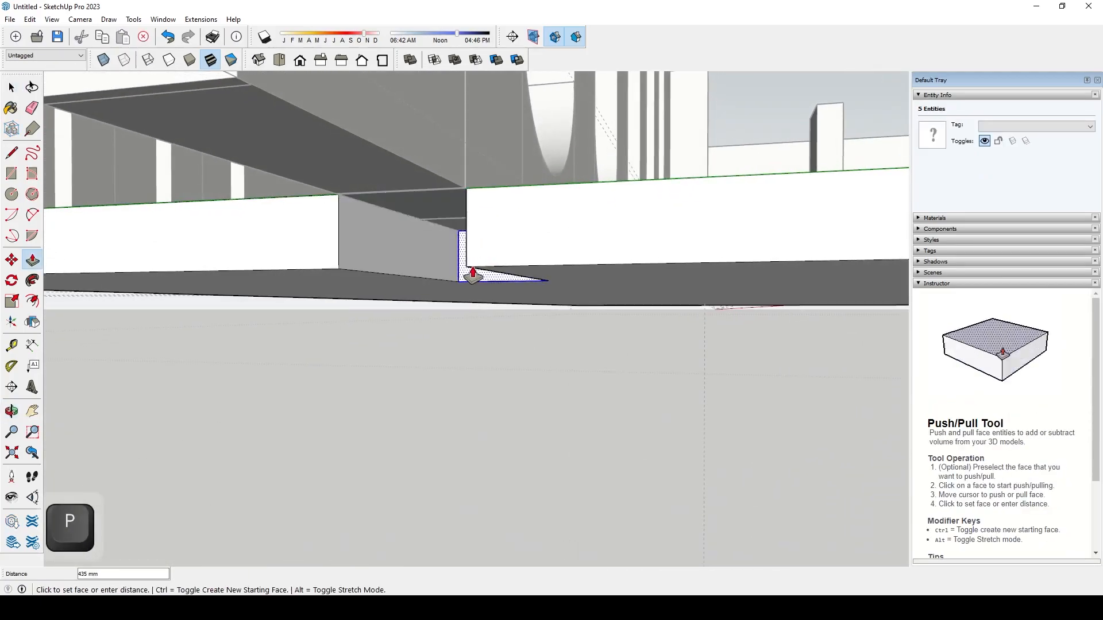
pyautogui.click(463, 279)
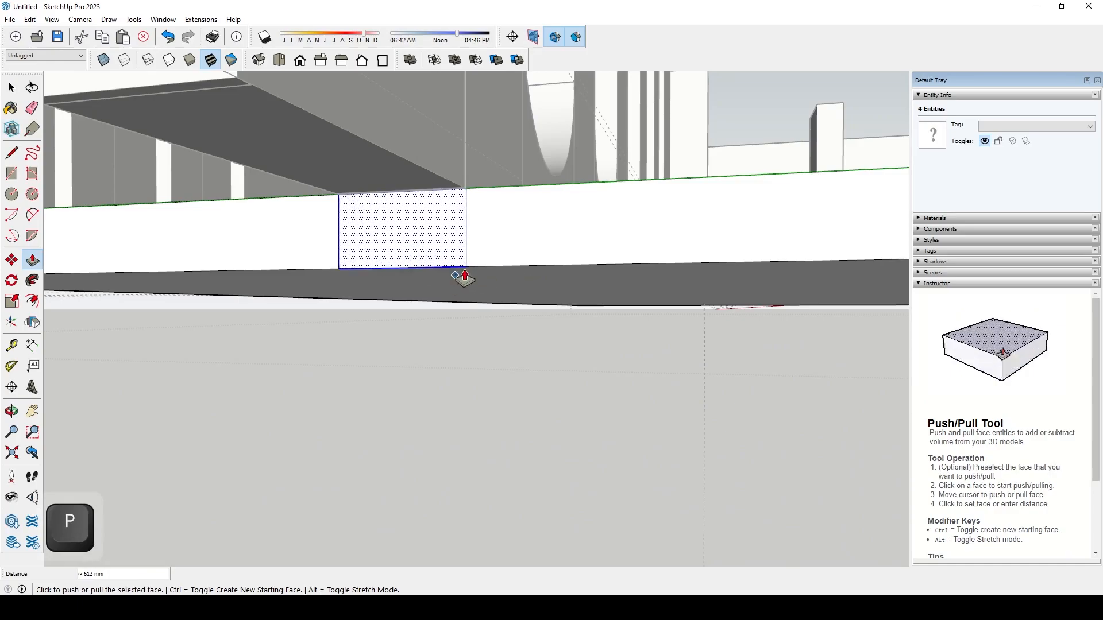
# - Delete the leftover vertical seam edge beside the filled notch at the colonnade's end pier
pyautogui.press('space')
pyautogui.click(465, 246)
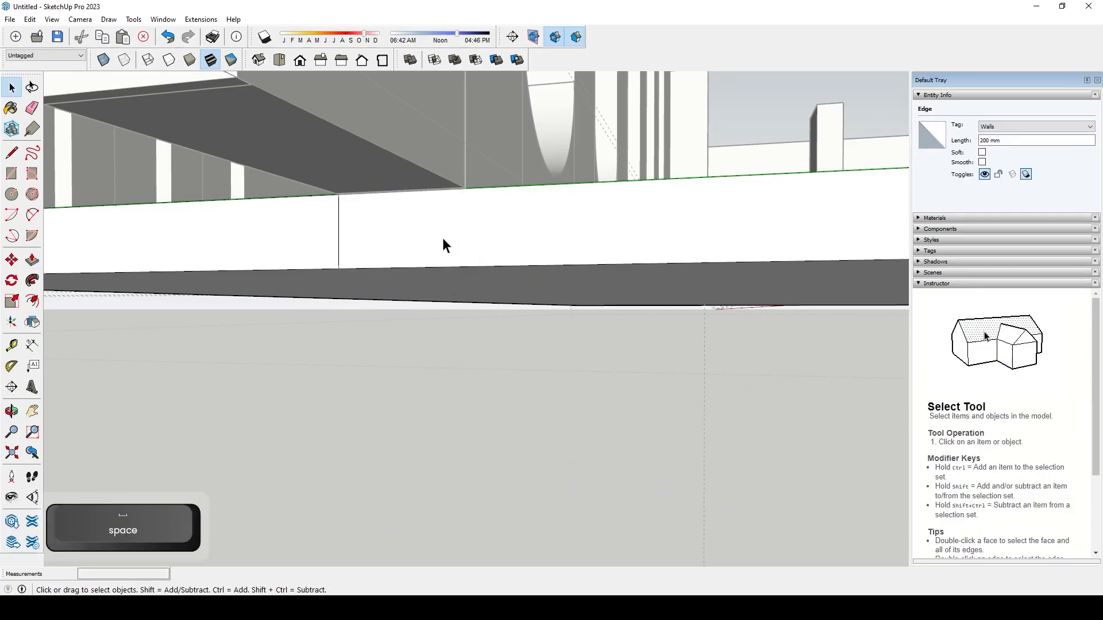
pyautogui.press('Delete')
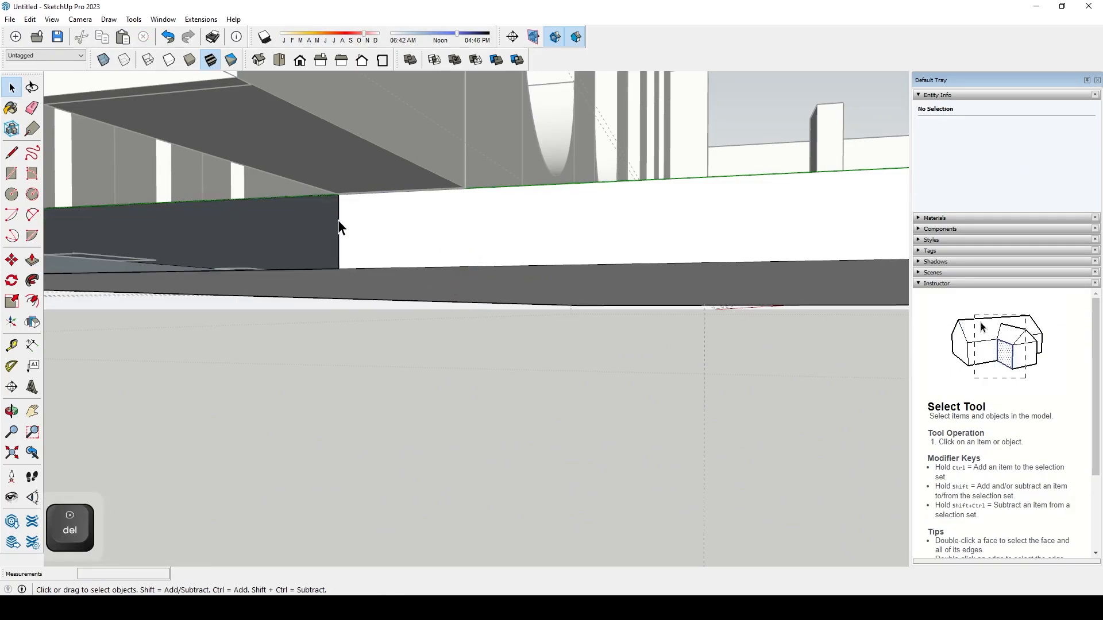
# - Try deleting the remaining seam edge beside the end pier, undoing each deletion
pyautogui.hotkey('ctrl', 'z')
pyautogui.press('Delete')
pyautogui.moveTo(338, 220); pyautogui.dragTo(418, 308, button='middle')
pyautogui.moveTo(523, 287); pyautogui.dragTo(529, 330, button='middle')
pyautogui.moveTo(323, 382); pyautogui.dragTo(362, 374, button='middle')
pyautogui.hotkey('ctrl', 'z')
# - Place a vertical Tape Measure guide parallel to the end pier's edge through the point where the pier meets the slab edge
pyautogui.press('t')
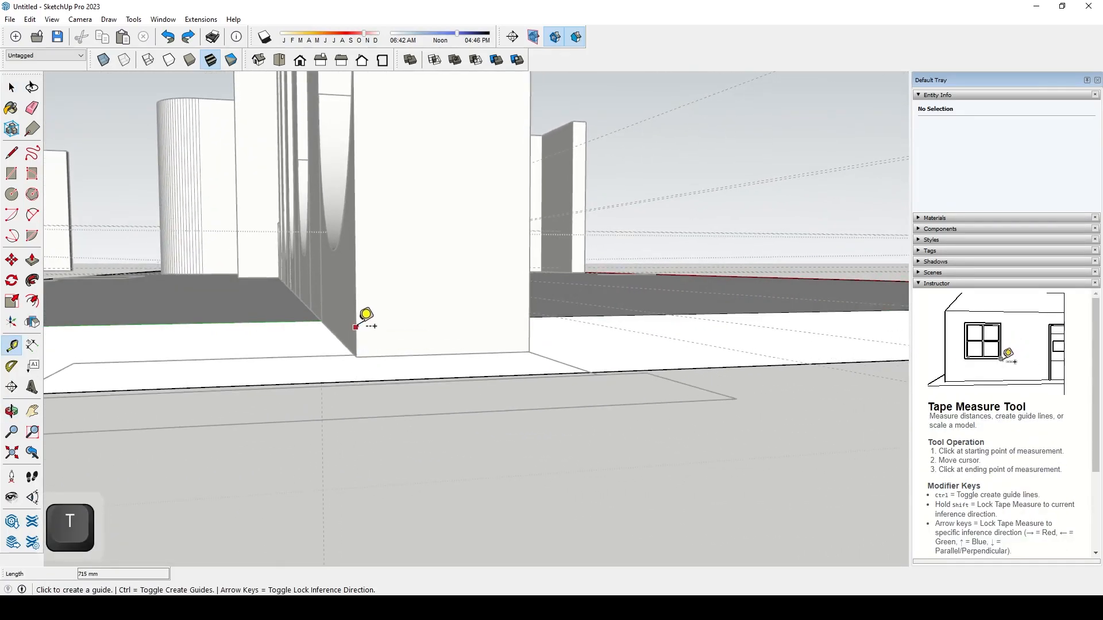
pyautogui.moveTo(357, 327); pyautogui.dragTo(443, 357, button='middle')
pyautogui.click(425, 334)
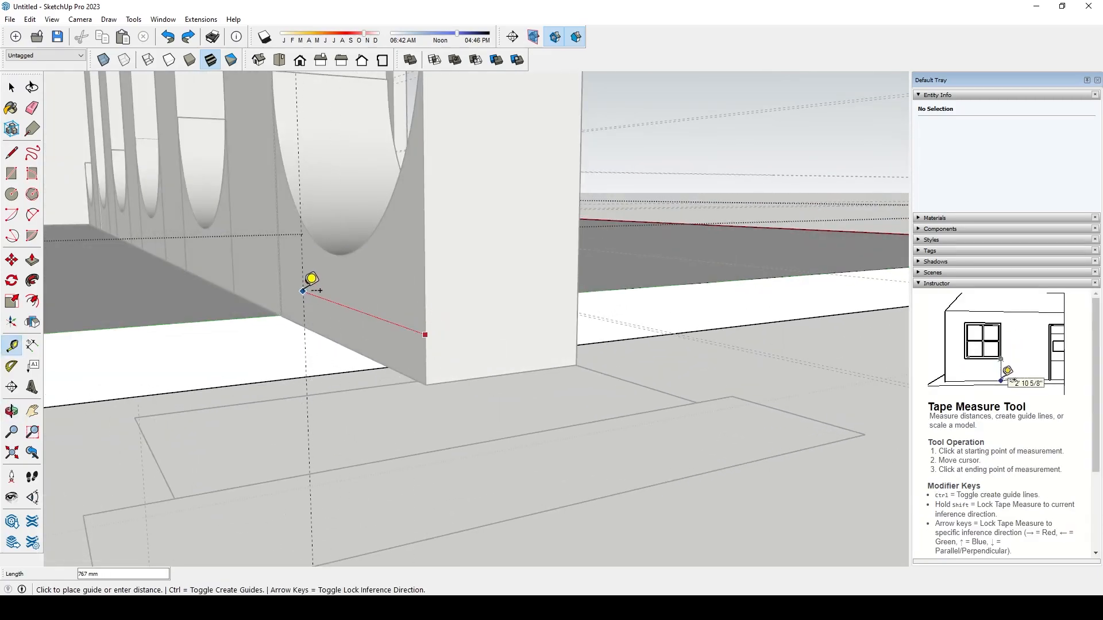
pyautogui.press('shift')
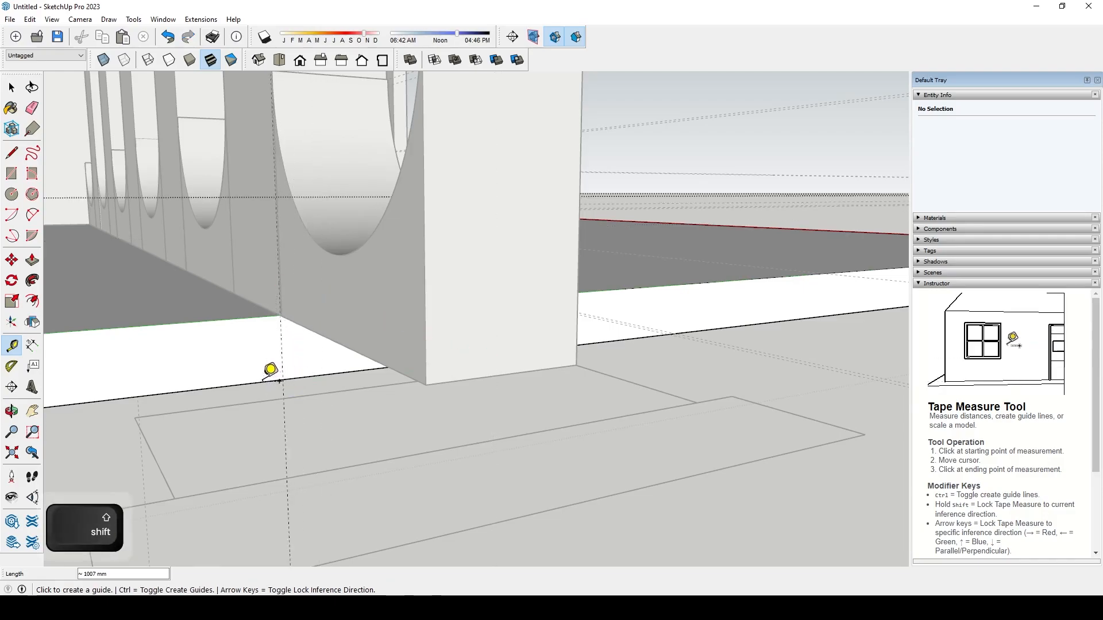
pyautogui.moveTo(278, 340); pyautogui.dragTo(289, 391, button='middle')
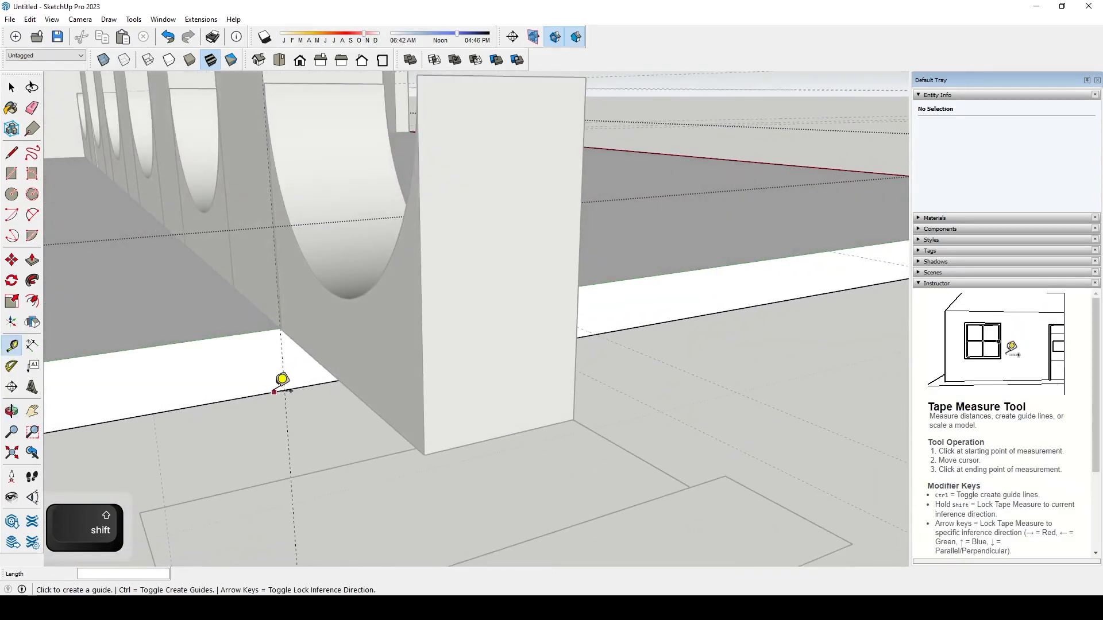
# - Draw a 200 mm vertical line along the guide from the slab's lower edge up to its upper edge beside the pier
pyautogui.press('l')
pyautogui.click(285, 396)
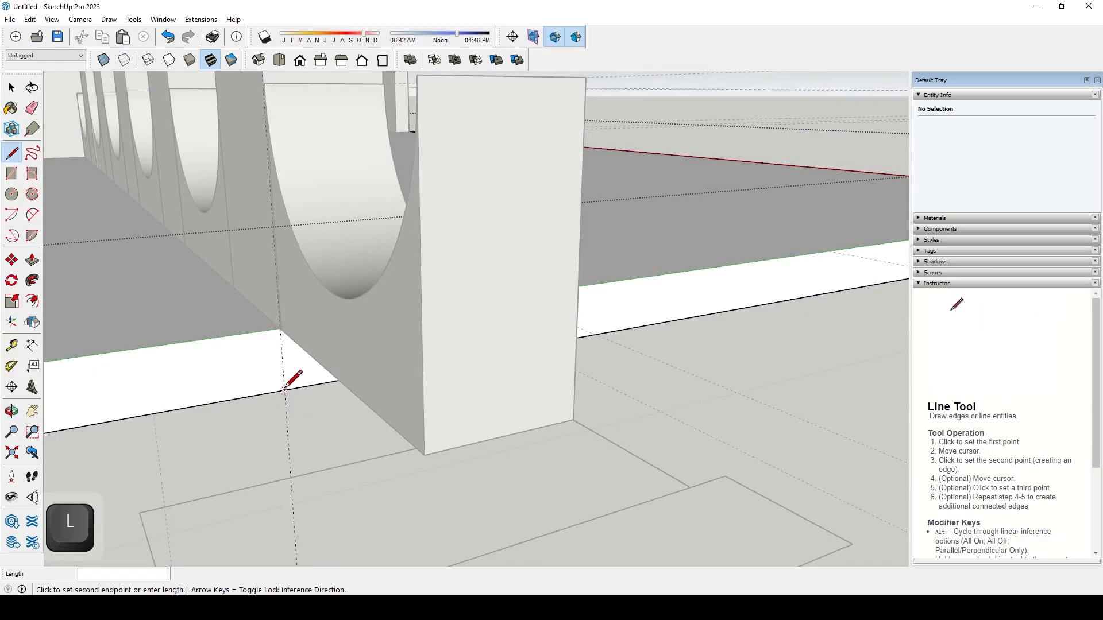
pyautogui.scroll(5, 289, 332)
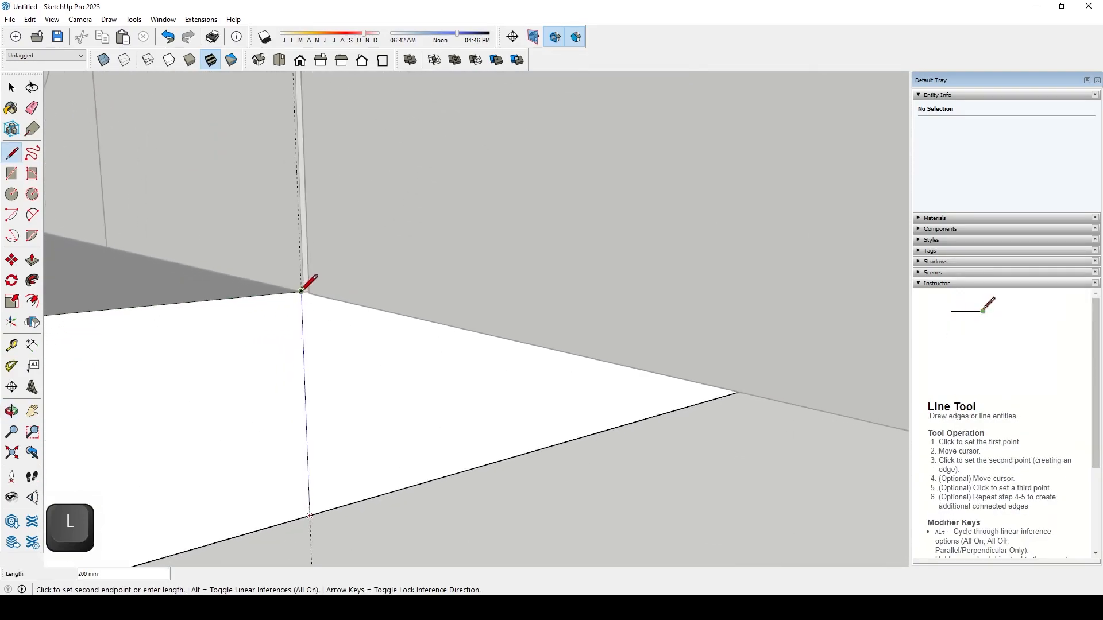
pyautogui.scroll(3, 302, 290)
pyautogui.click(311, 260)
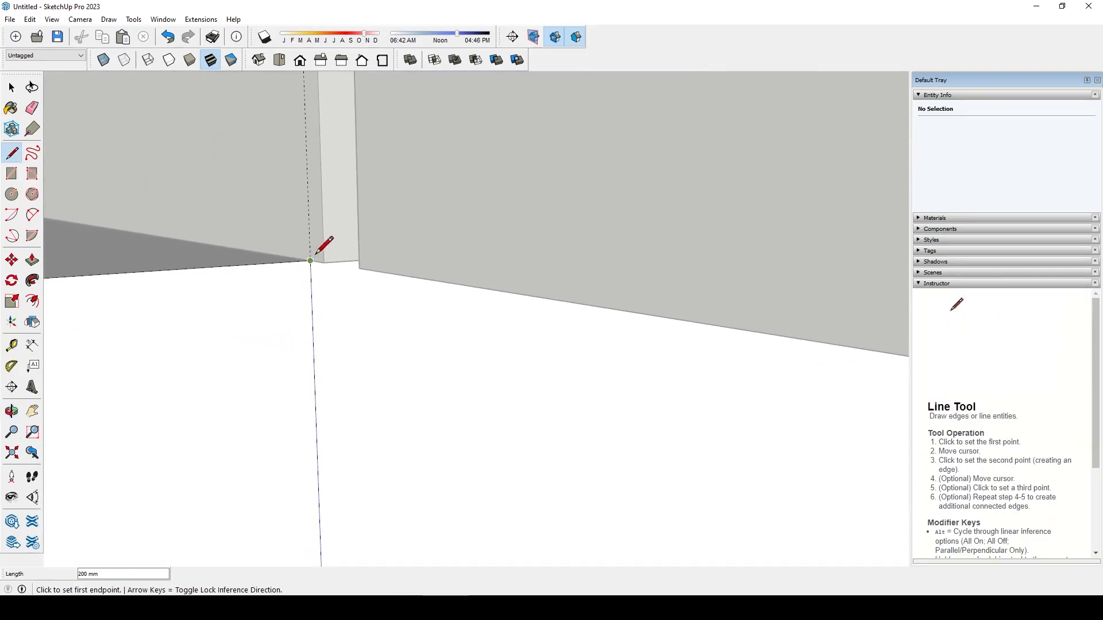
pyautogui.scroll(5, 313, 337)
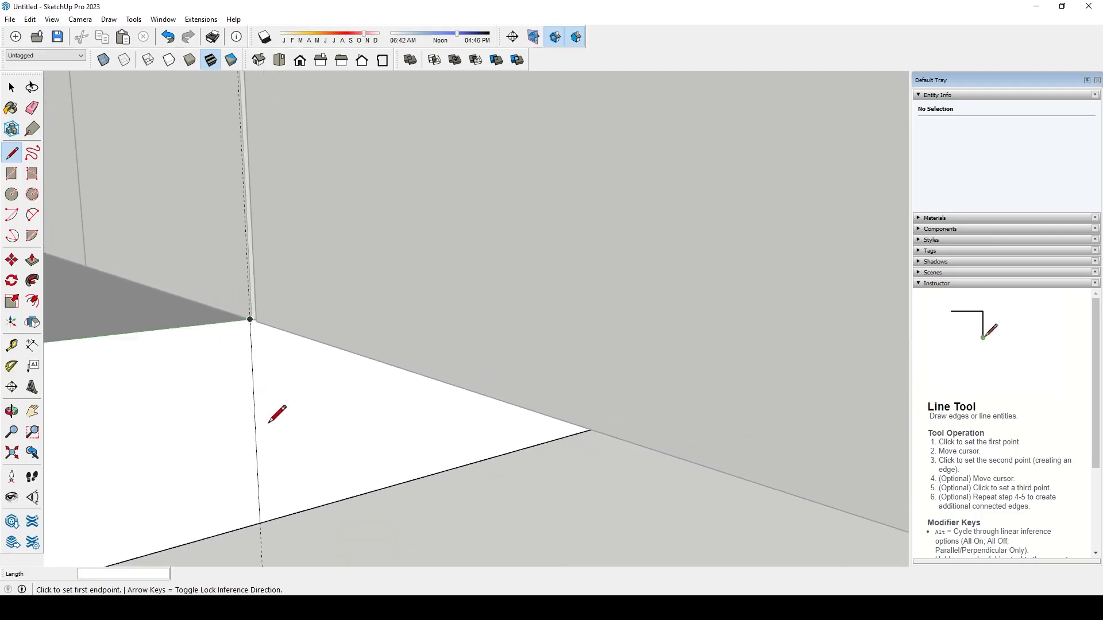
# - Try to push the slab's end face beside the new line with Push/Pull, and cancel the change
pyautogui.press('p')
pyautogui.scroll(-4, 264, 445)
pyautogui.click(298, 433)
pyautogui.scroll(-4, 281, 407)
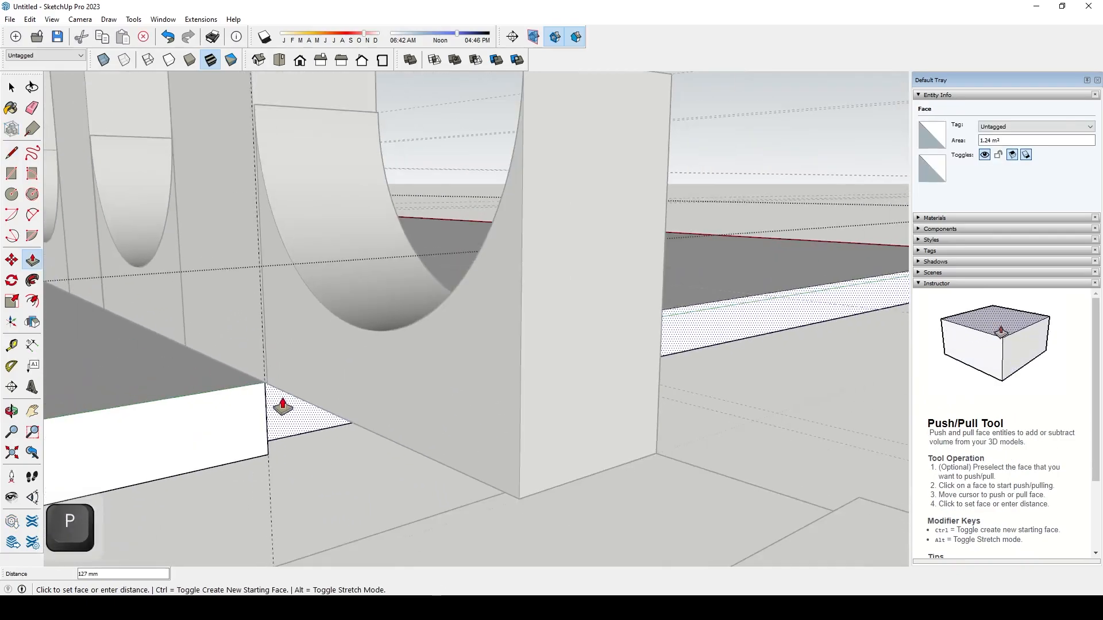
pyautogui.press('Escape')
# - Examine the floor slab's edges and its fit under the walls from several angles, and close the slab group
pyautogui.moveTo(492, 356); pyautogui.dragTo(381, 455, button='middle')
pyautogui.scroll(-5, 384, 448)
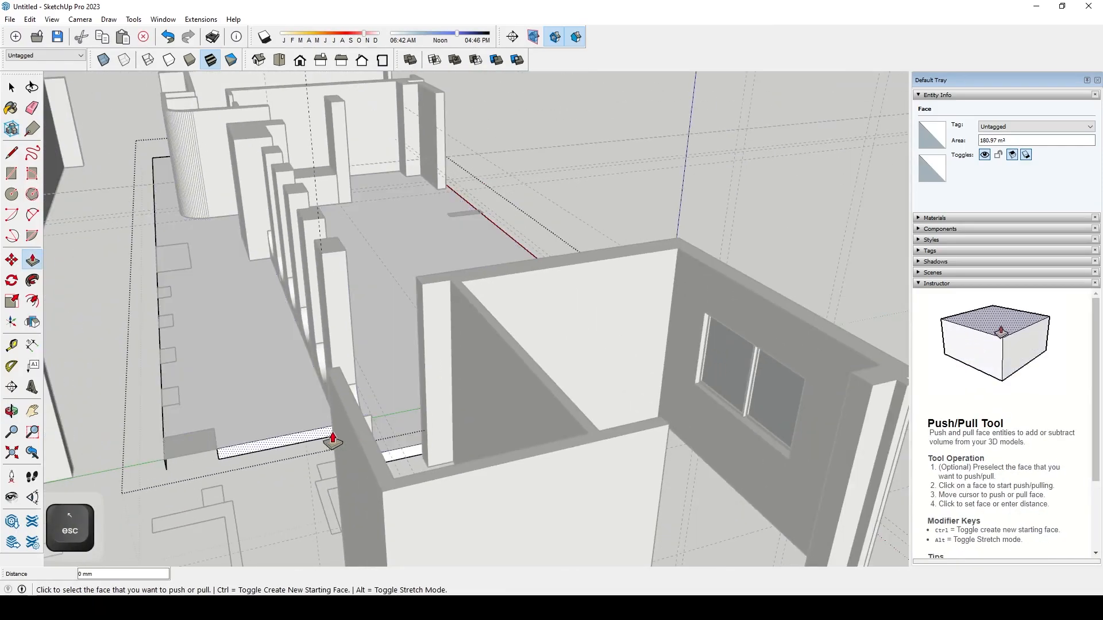
pyautogui.press('space')
pyautogui.moveTo(296, 426); pyautogui.dragTo(305, 506, button='middle')
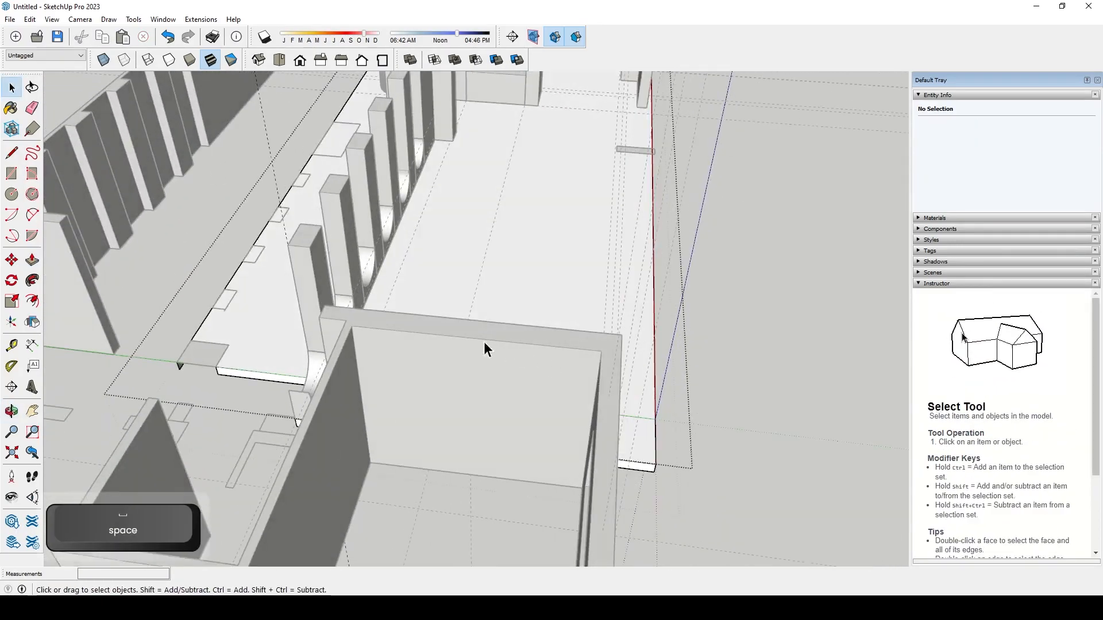
pyautogui.scroll(-4, 492, 346)
pyautogui.moveTo(596, 382); pyautogui.dragTo(267, 273, button='middle')
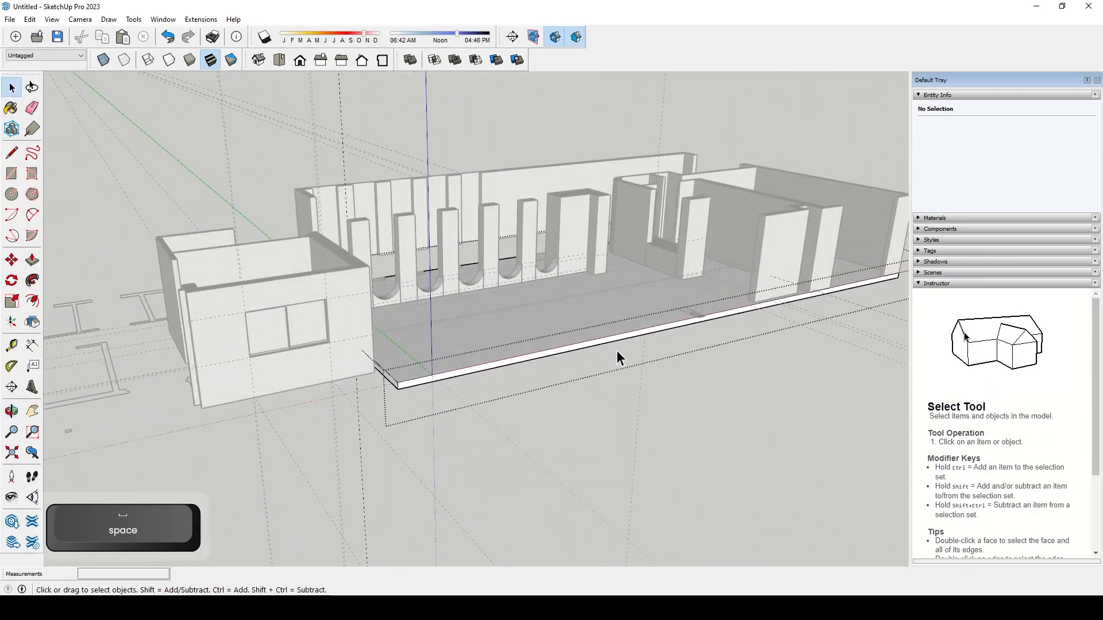
pyautogui.moveTo(488, 381); pyautogui.dragTo(382, 363, button='middle')
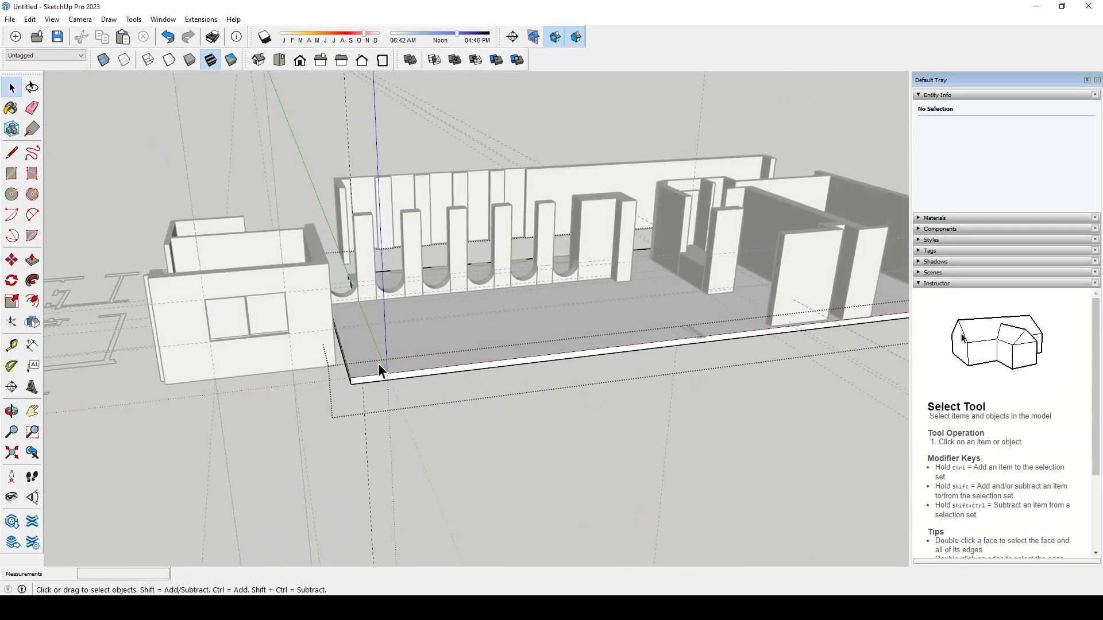
pyautogui.scroll(-3, 184, 376)
pyautogui.moveTo(125, 376); pyautogui.dragTo(460, 378, button='middle')
pyautogui.press('Escape')
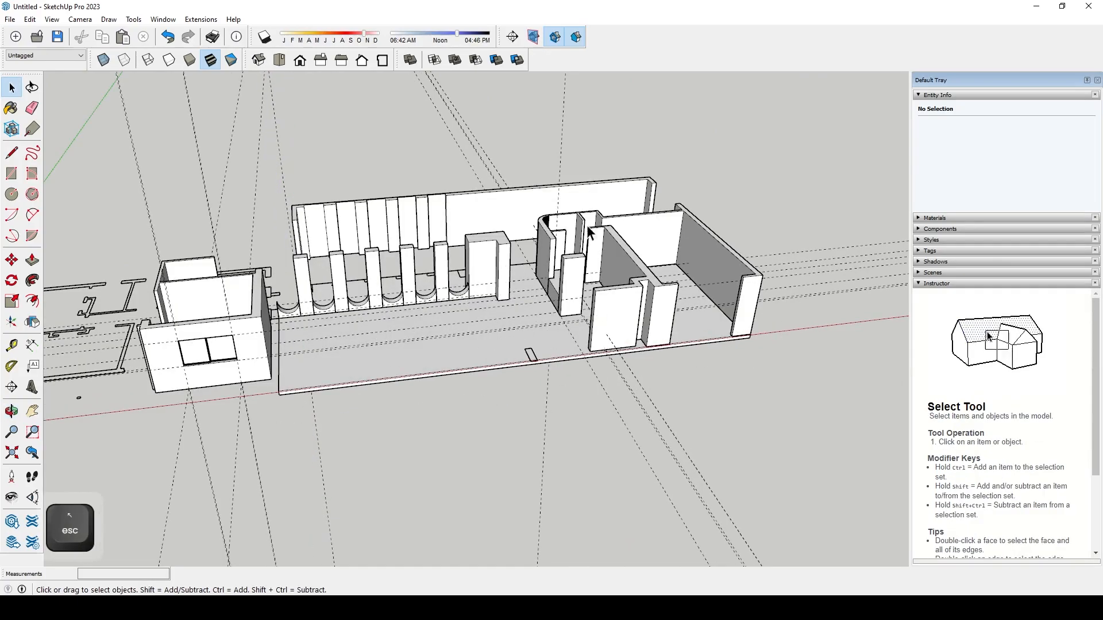
# - Copy the floor slab group 3200 mm straight up onto the tops of the walls
pyautogui.scroll(2, 652, 232)
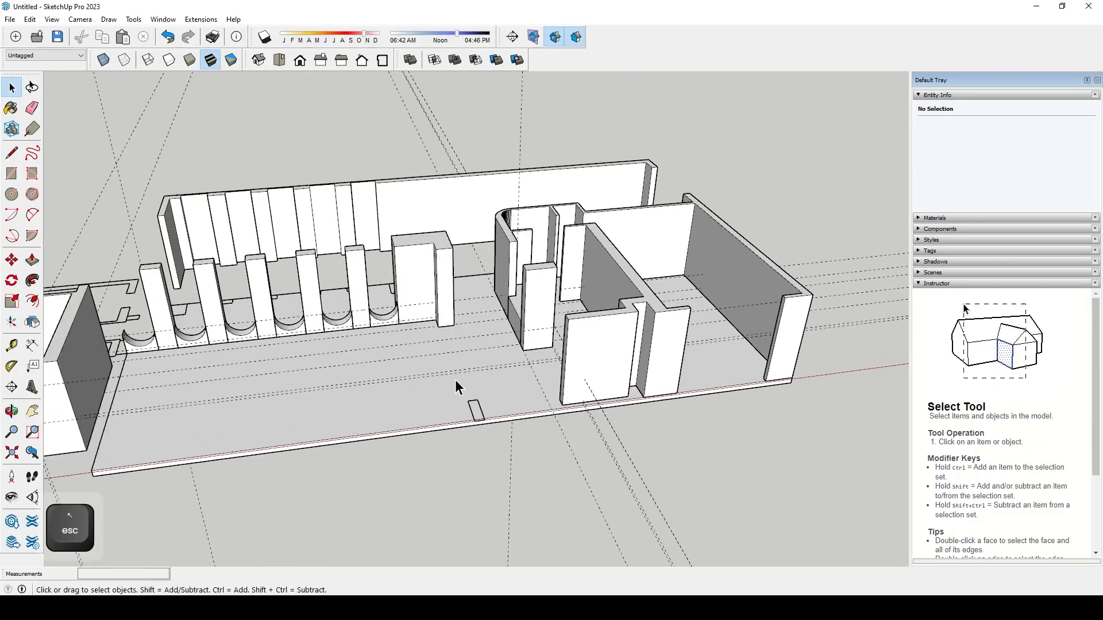
pyautogui.click(415, 402)
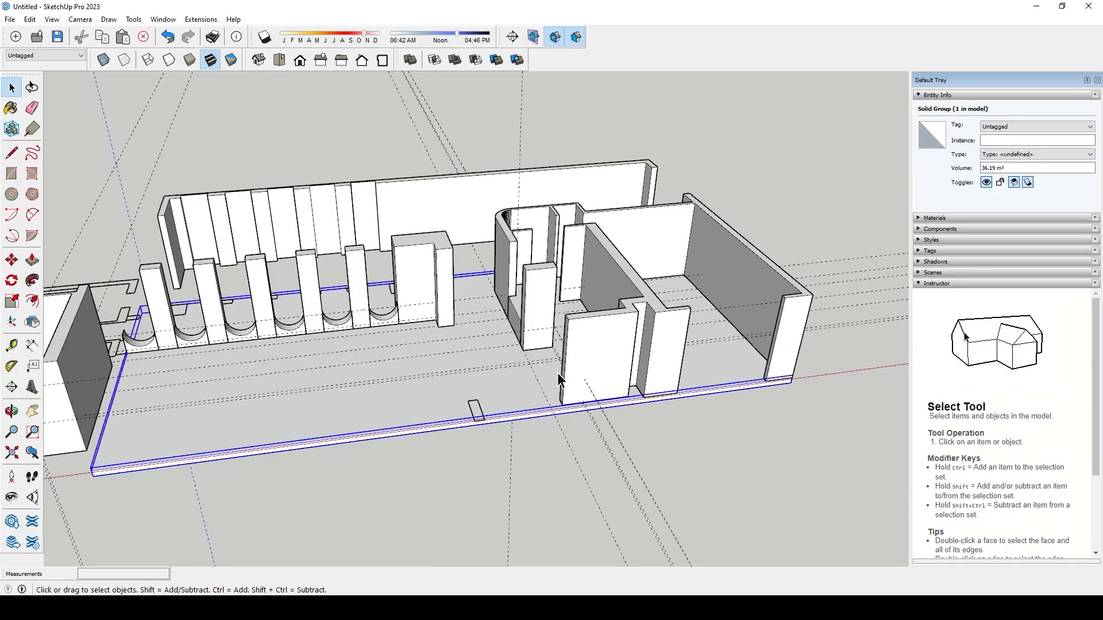
pyautogui.press('m')
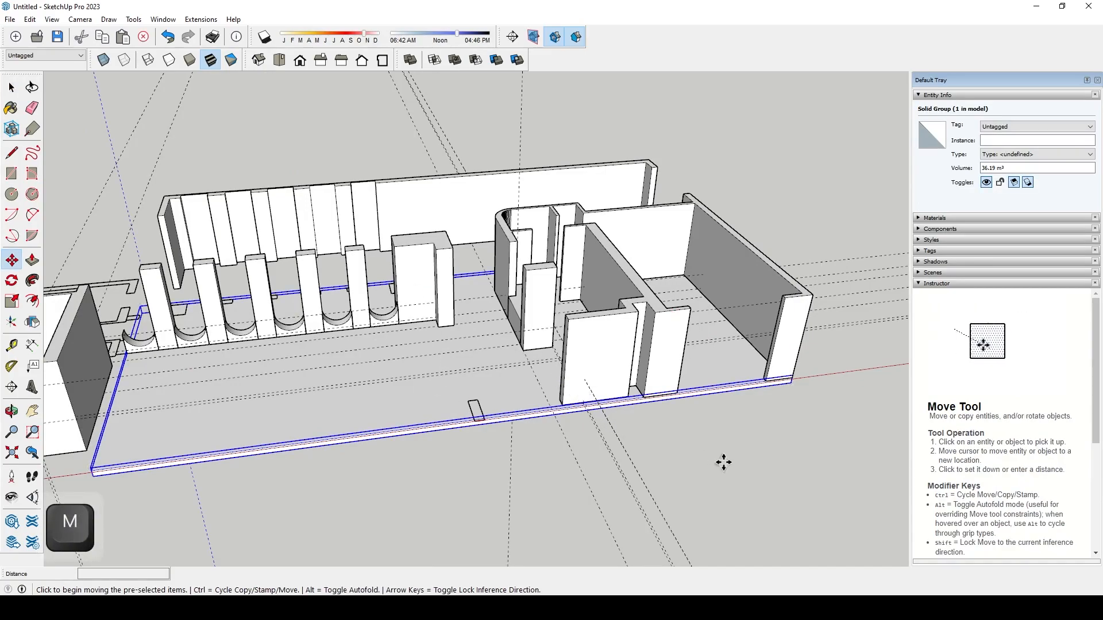
pyautogui.press('ctrl')
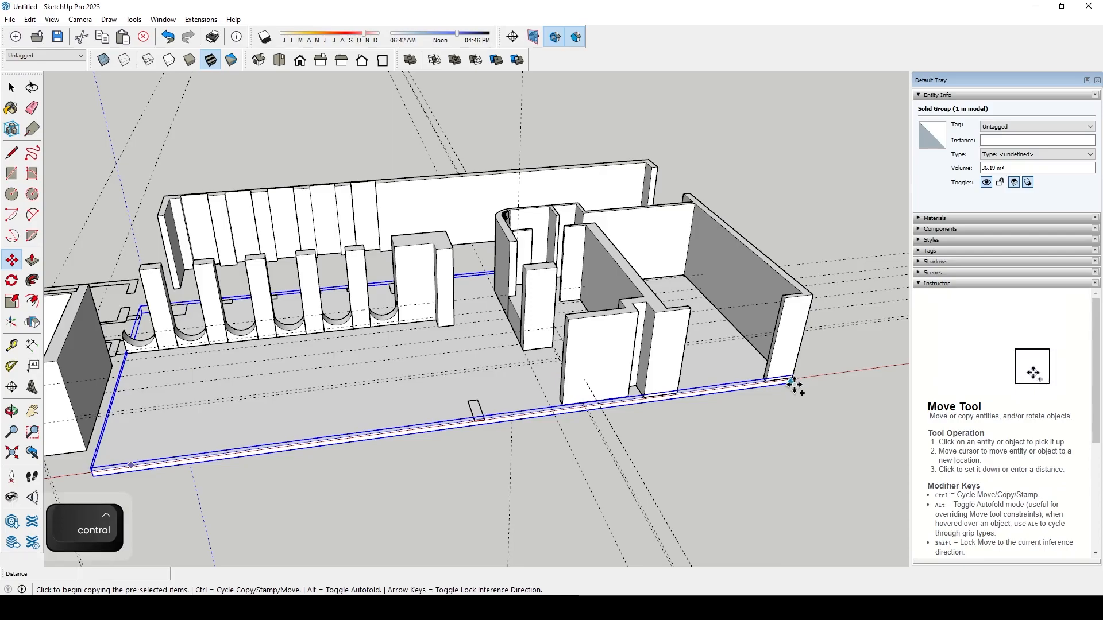
pyautogui.click(791, 382)
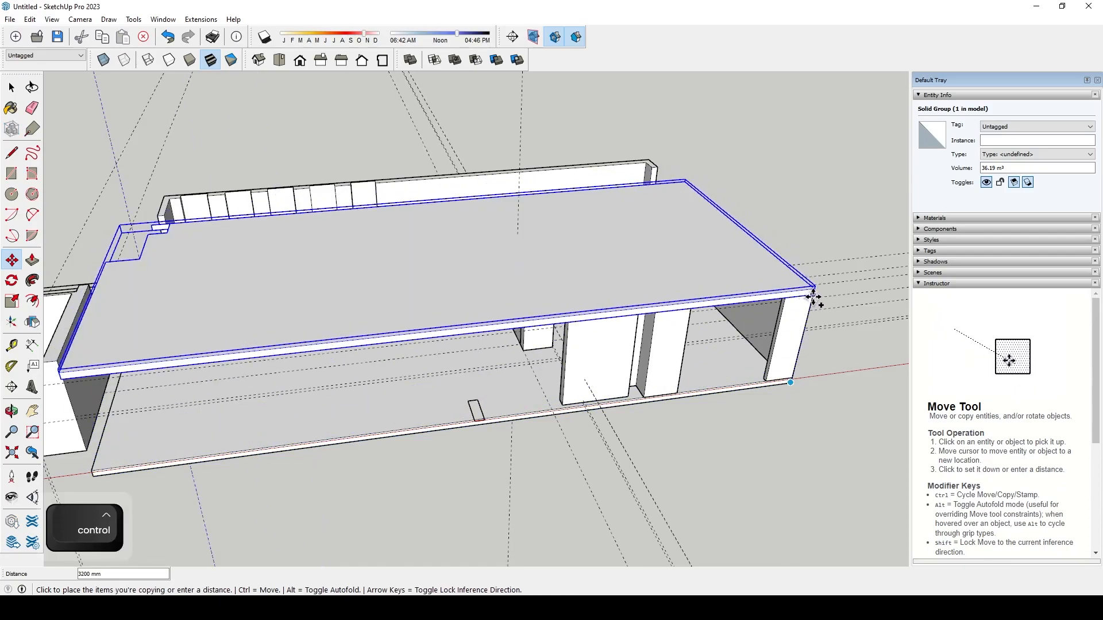
pyautogui.click(813, 296)
pyautogui.moveTo(684, 287); pyautogui.dragTo(574, 307, button='middle')
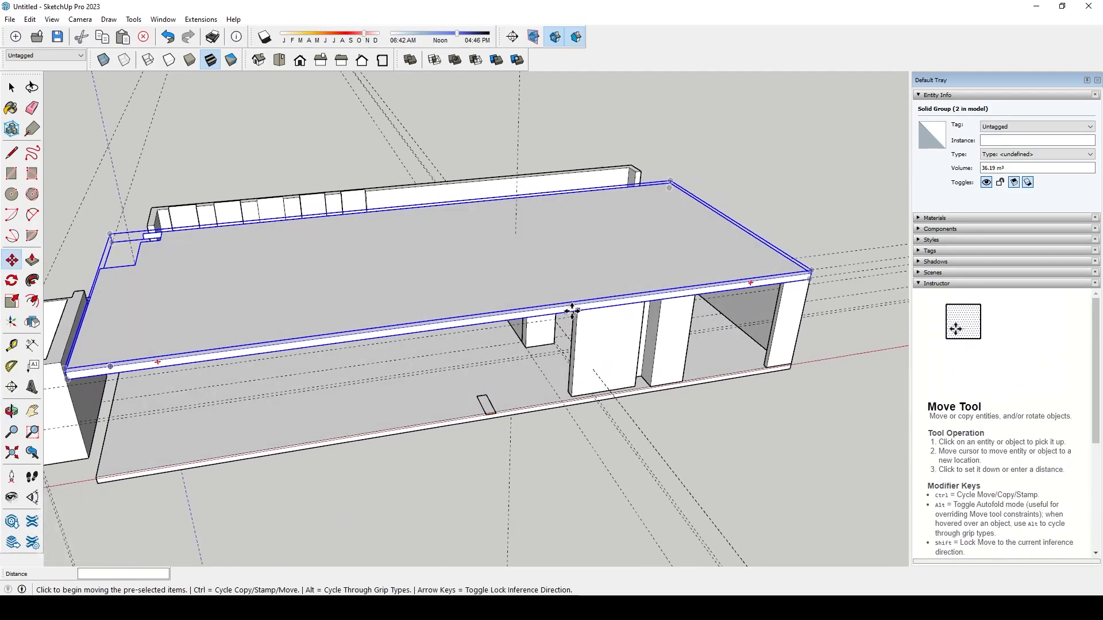
# - Inside the copied slab's group, draw a 200 mm vertical line across its front face at the front wall pier's corner
pyautogui.press('space')
pyautogui.press('Escape')
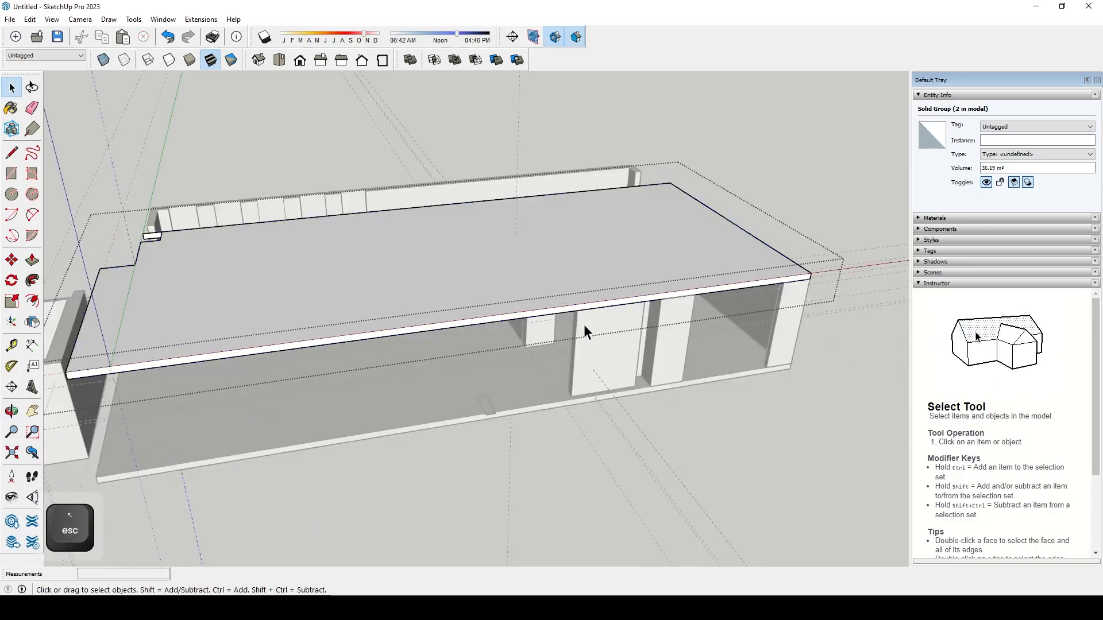
pyautogui.scroll(4, 580, 321)
pyautogui.press('l')
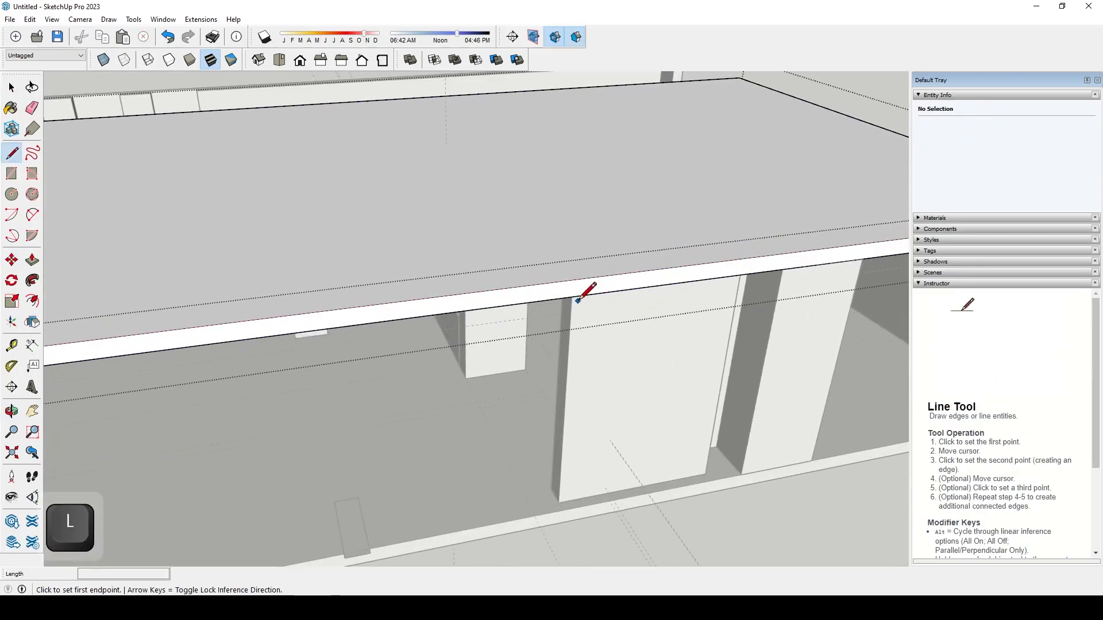
pyautogui.click(571, 297)
pyautogui.click(573, 280)
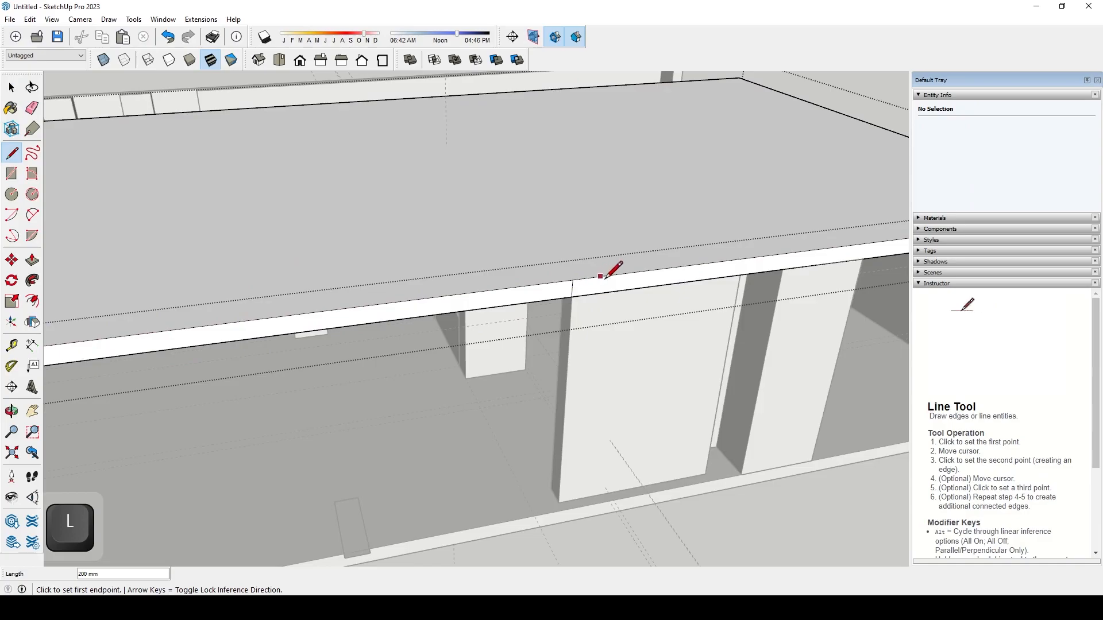
# - Push the slab copy's front face section beside the line back about 5341 mm to the row of columns
pyautogui.press('p')
pyautogui.click(537, 300)
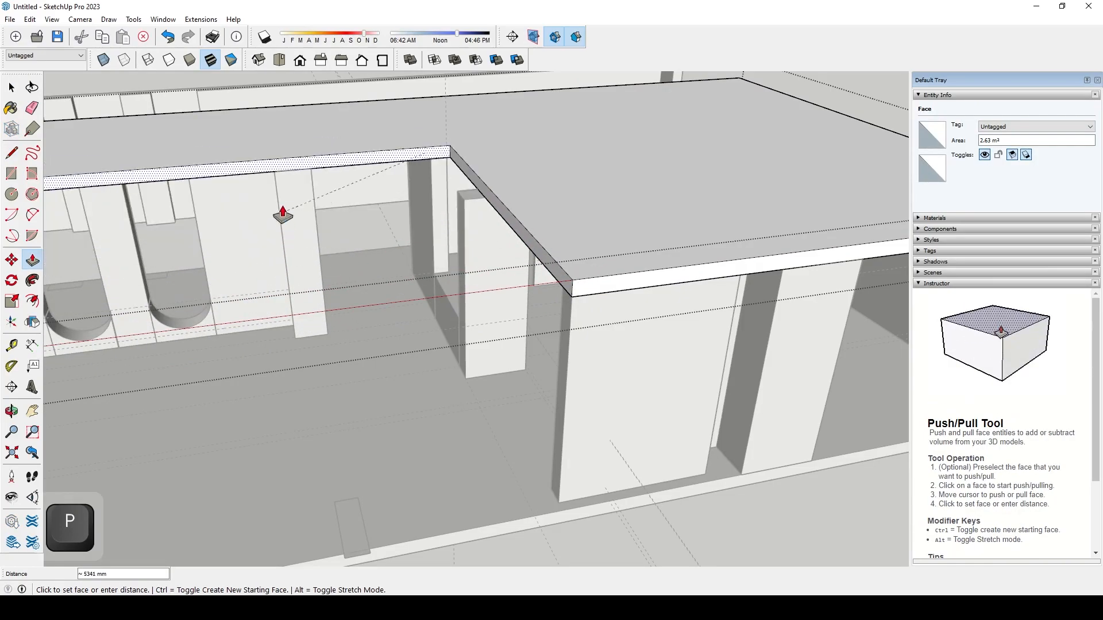
pyautogui.click(279, 194)
pyautogui.moveTo(280, 194); pyautogui.dragTo(653, 254, button='middle')
# - Pull the side face of the slab copy's cut-out about 2651 mm over the open area and undo that change
pyautogui.click(652, 253)
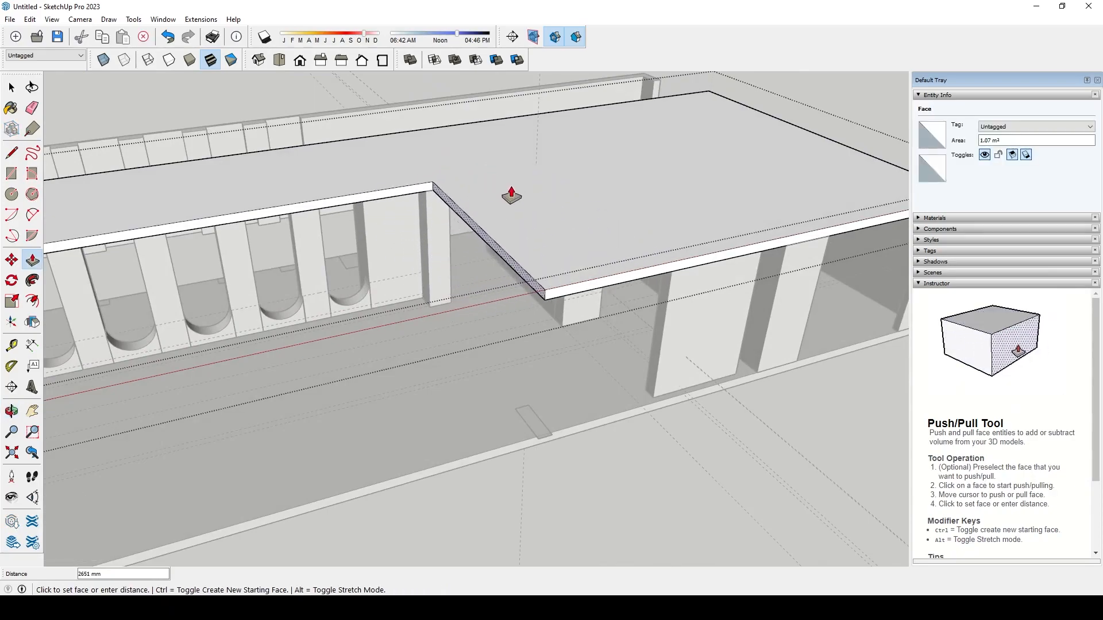
pyautogui.press('Escape')
pyautogui.moveTo(502, 190); pyautogui.dragTo(745, 172, button='middle')
pyautogui.press('o')
pyautogui.moveTo(569, 308); pyautogui.dragTo(323, 414)
pyautogui.press('p')
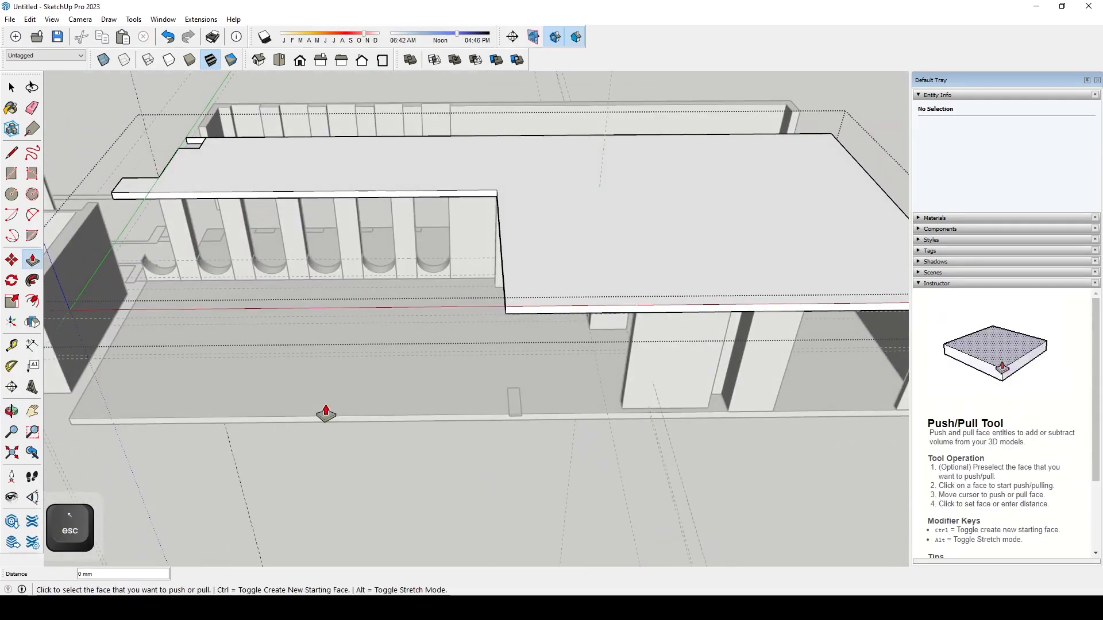
pyautogui.press('ctrl')
pyautogui.press('space')
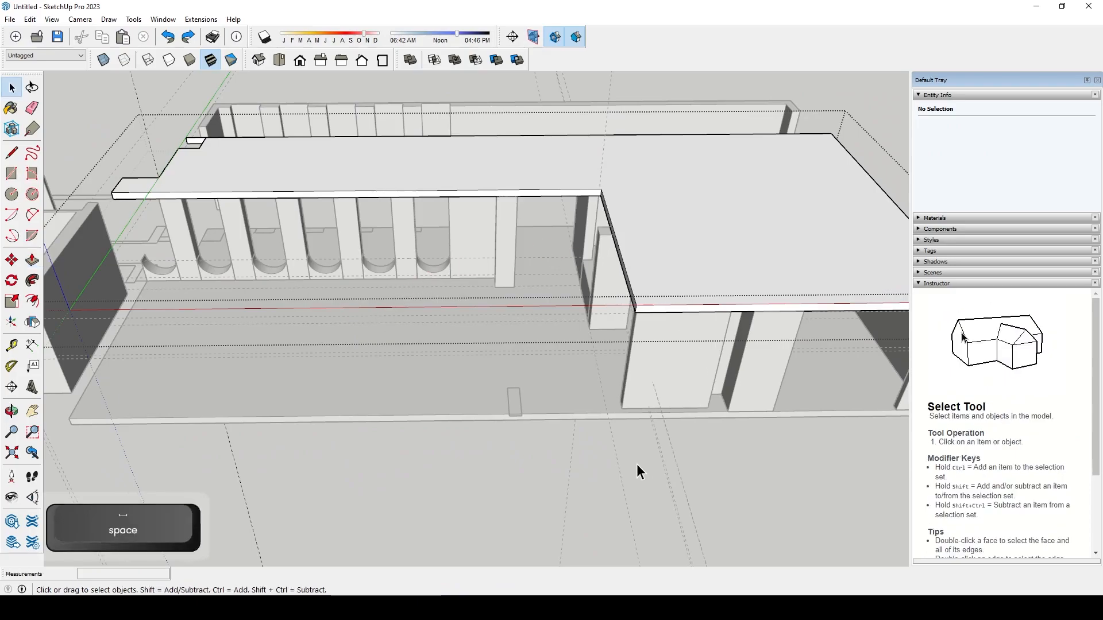
# - Close the copied slab's group and delete the slab copy from the top of the walls
pyautogui.press('1')
pyautogui.click(661, 168)
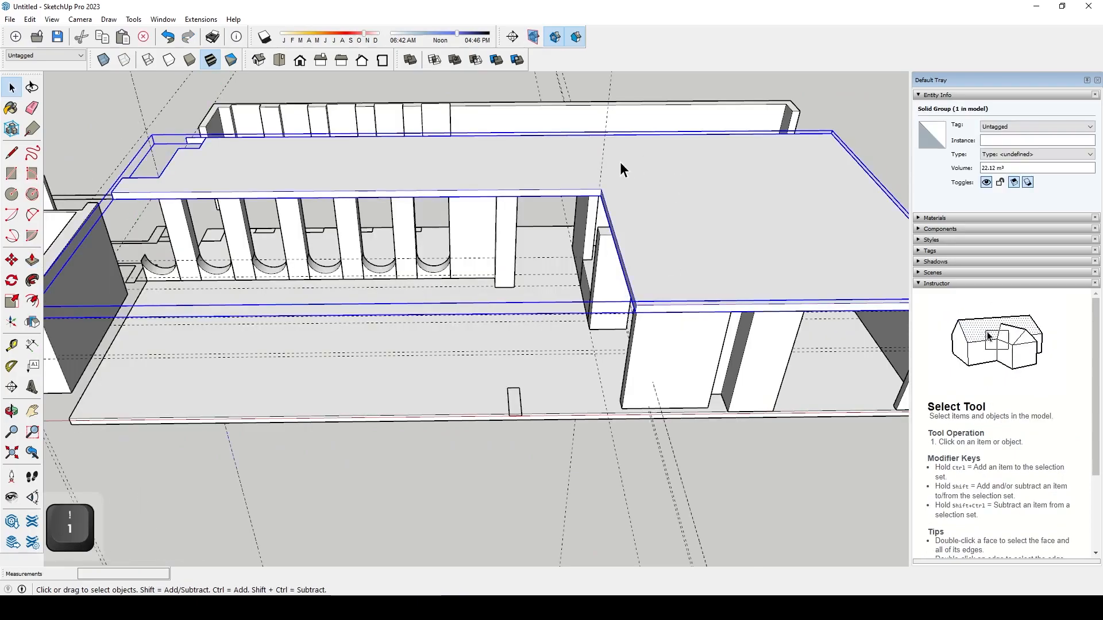
pyautogui.press('Delete')
# - Draw a roof rectangle of about 19743 x 12069 mm between the opposite outer corners of the wall tops
pyautogui.scroll(-3, 387, 290)
pyautogui.moveTo(387, 291); pyautogui.dragTo(638, 374, button='middle')
pyautogui.scroll(4, 553, 212)
pyautogui.click(613, 253)
pyautogui.scroll(-2, 626, 250)
pyautogui.click(802, 271)
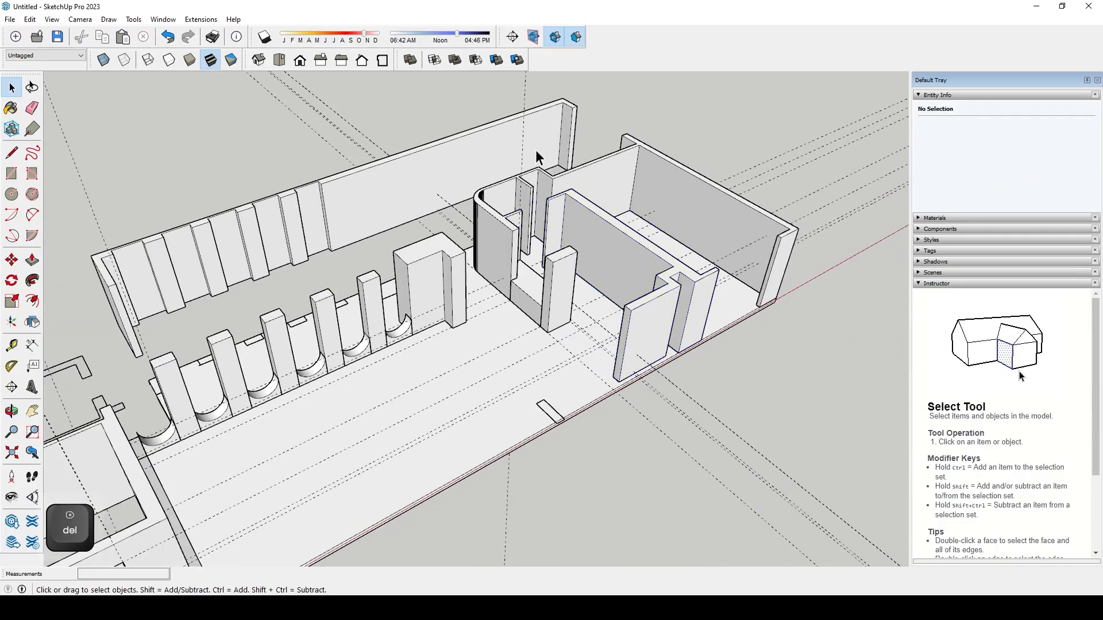
pyautogui.click(8, 175)
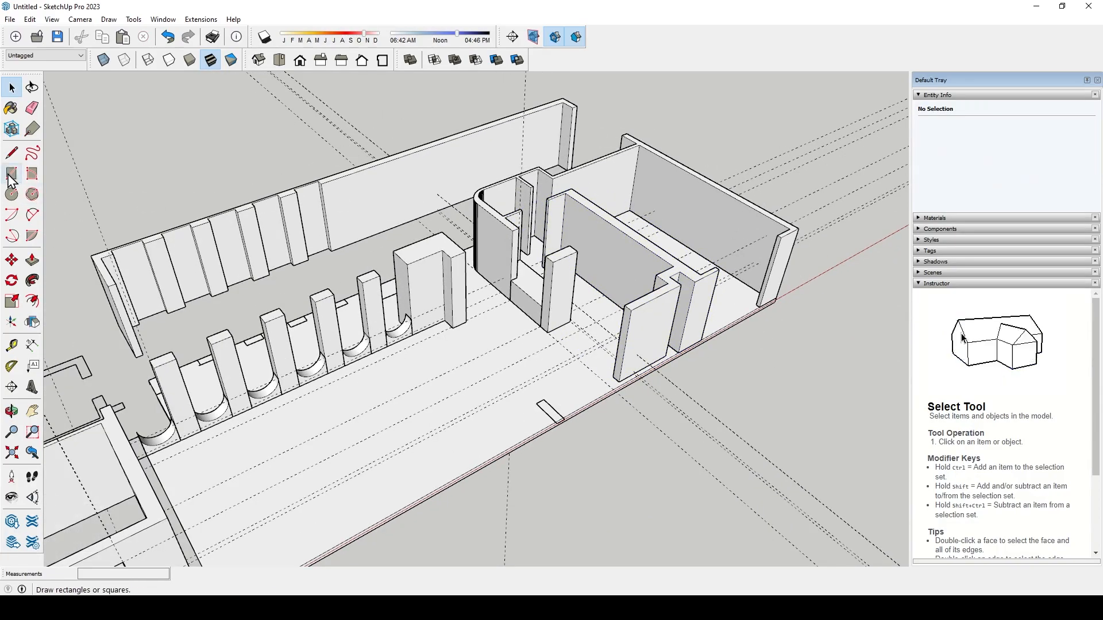
pyautogui.click(798, 229)
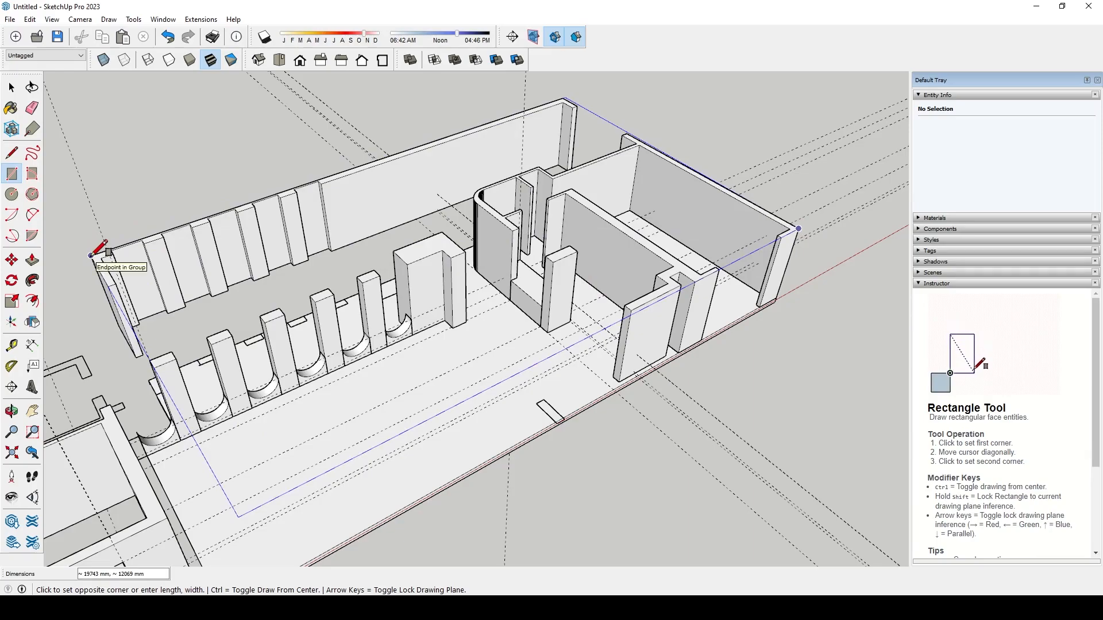
pyautogui.click(92, 255)
pyautogui.moveTo(158, 236); pyautogui.dragTo(493, 219, button='middle')
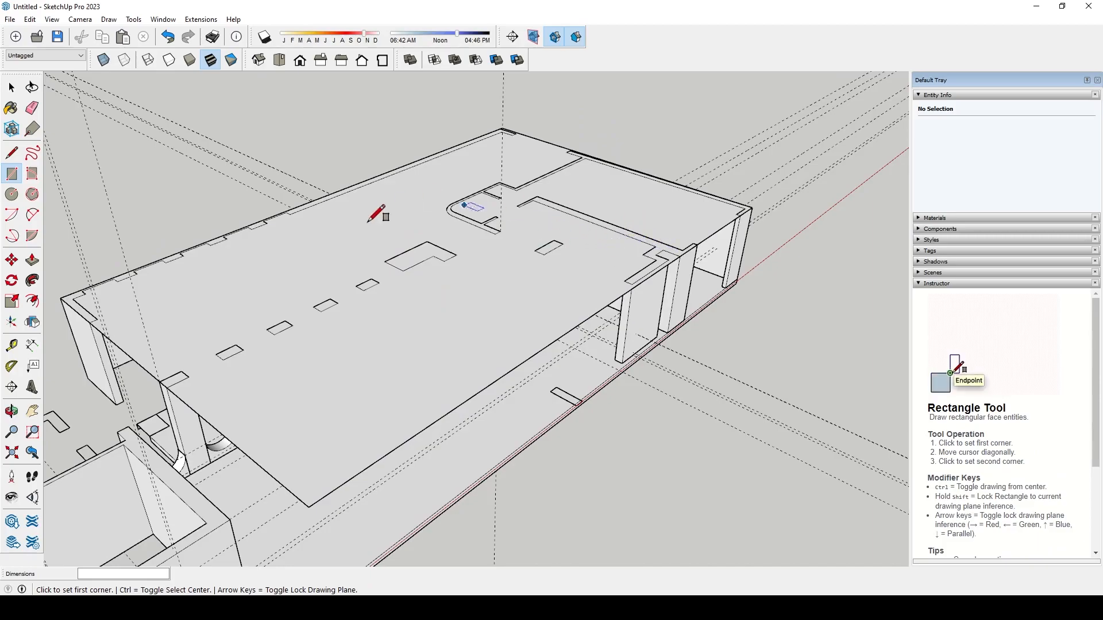
pyautogui.press('p')
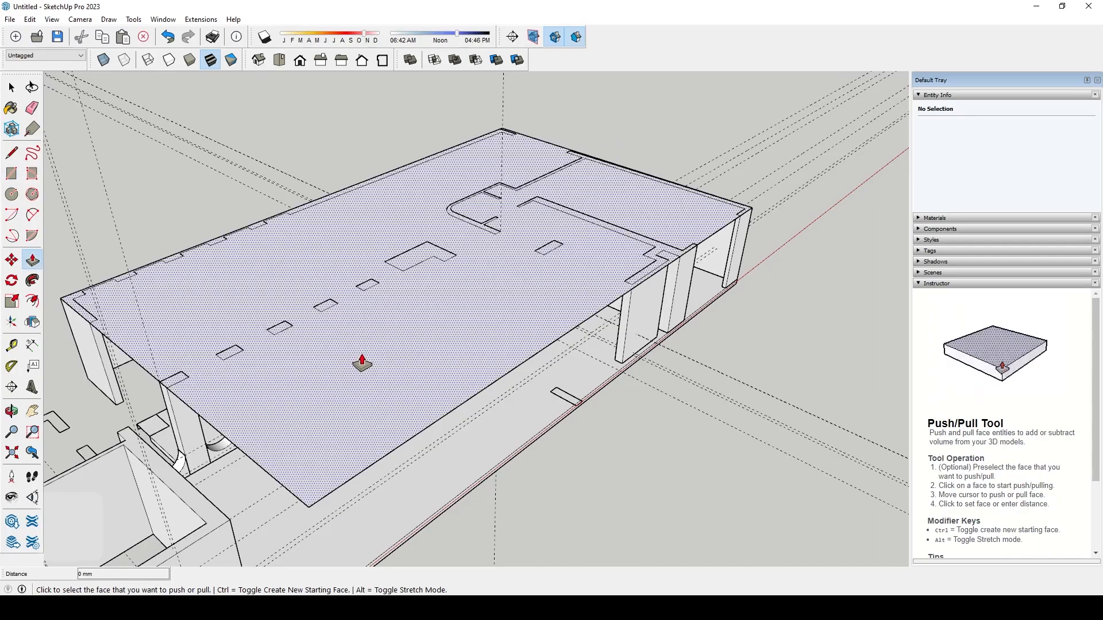
pyautogui.press('ctrl')
pyautogui.press('Escape')
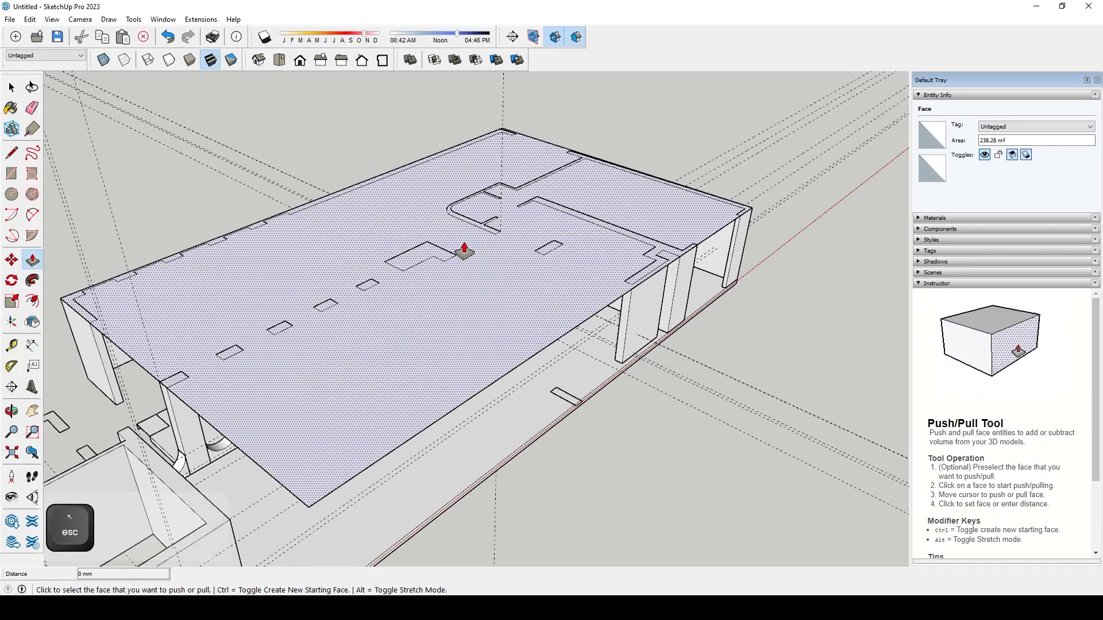
# - Group the roof rectangle's face together with its edges
pyautogui.press('space')
pyautogui.doubleClick(404, 373)
pyautogui.hotkey('ctrl', 'g')
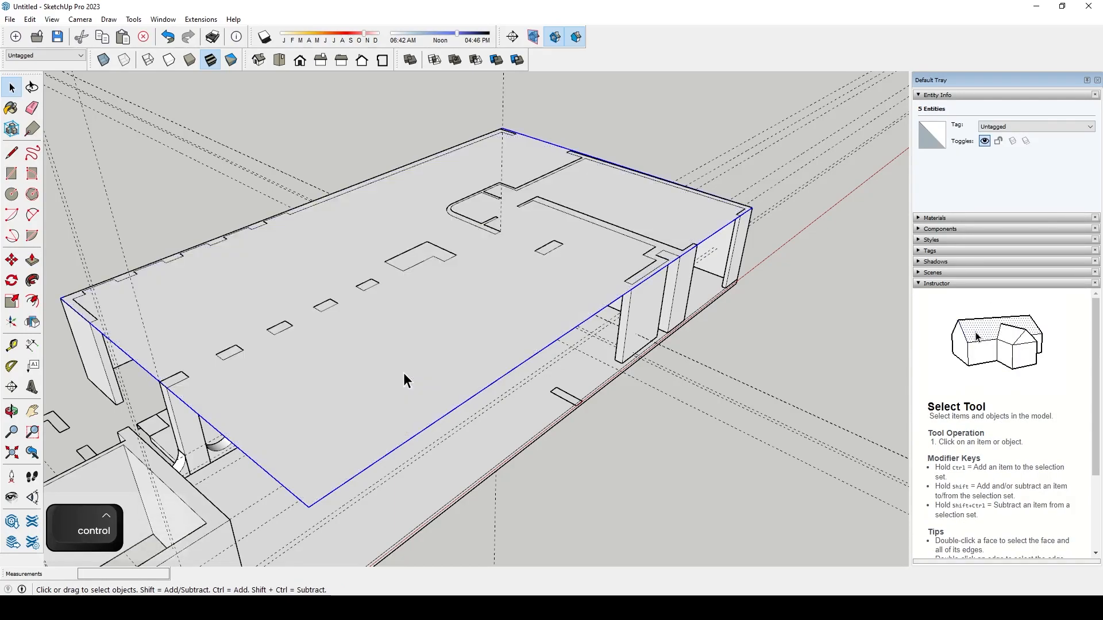
# - Inside the roof group, extrude the rectangular face 300 mm upward with Push/Pull
pyautogui.press('Return')
pyautogui.press('p')
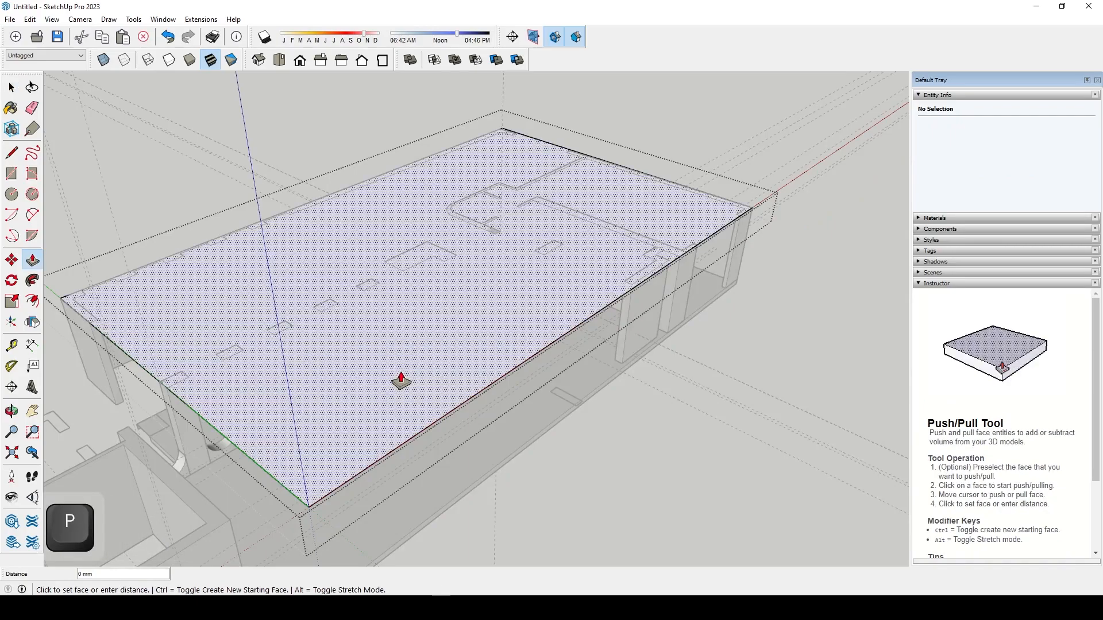
pyautogui.click(401, 379)
pyautogui.write('300')
pyautogui.press('Return')
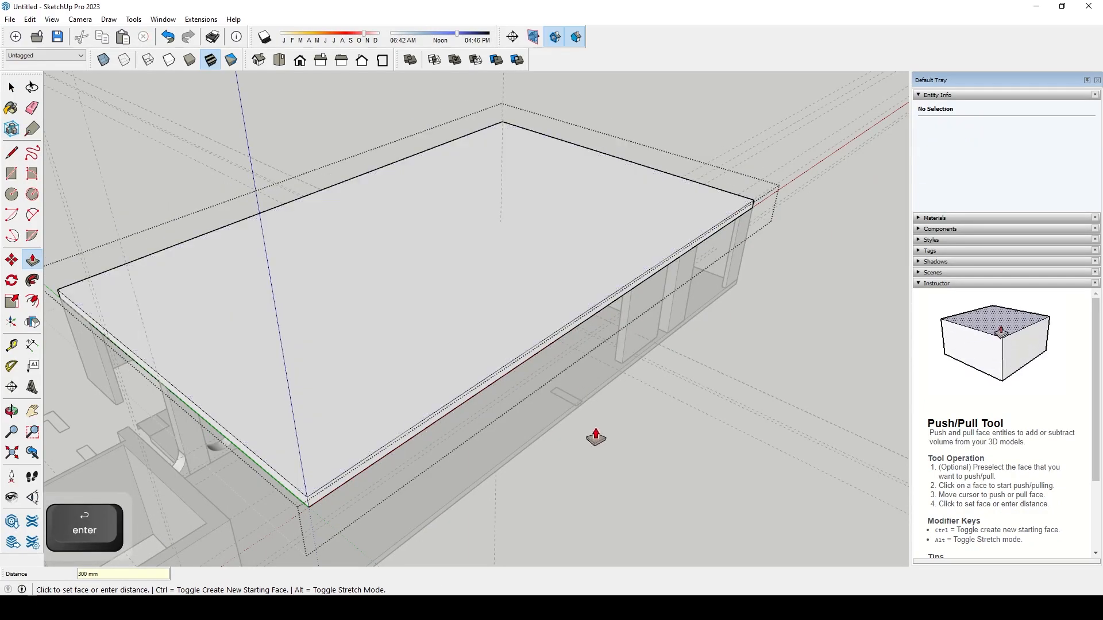
pyautogui.press('space')
# - Inside the roof group, sketch a rectangle of about 2913 x 1699 mm on the top face near the front corner facing the small building
pyautogui.moveTo(602, 467); pyautogui.dragTo(182, 332, button='middle')
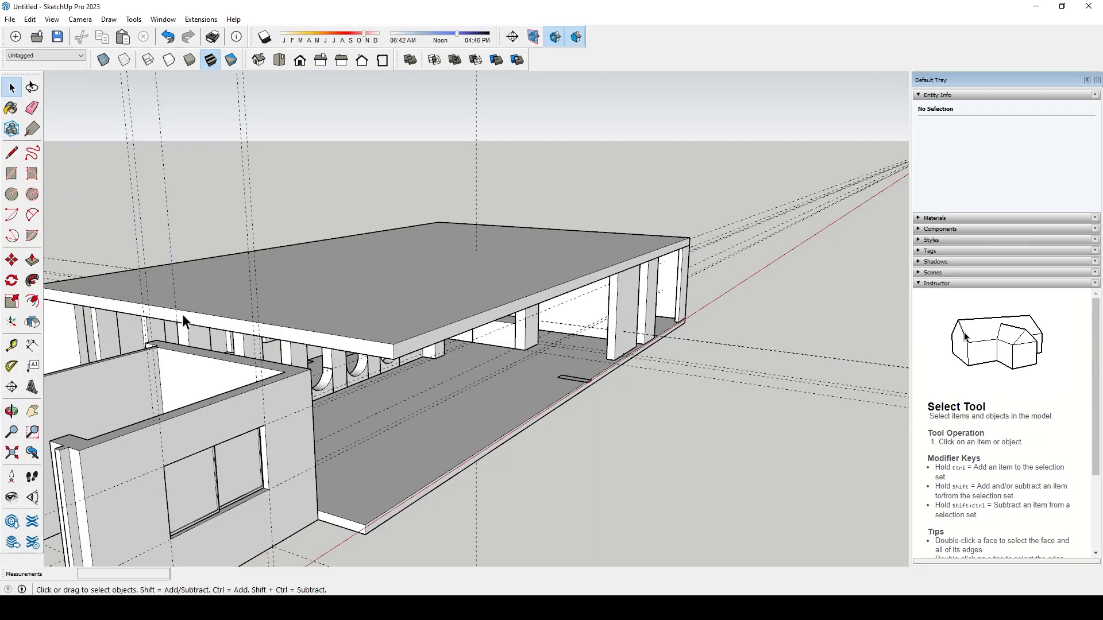
pyautogui.moveTo(257, 305); pyautogui.dragTo(729, 307, button='middle')
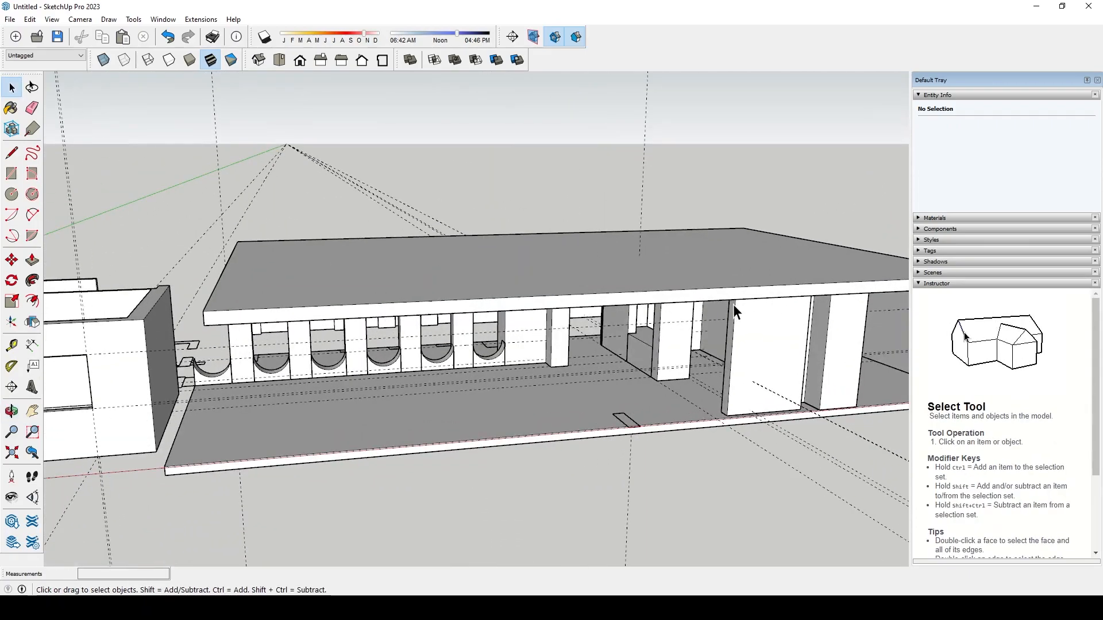
pyautogui.moveTo(594, 219); pyautogui.dragTo(649, 310, button='middle')
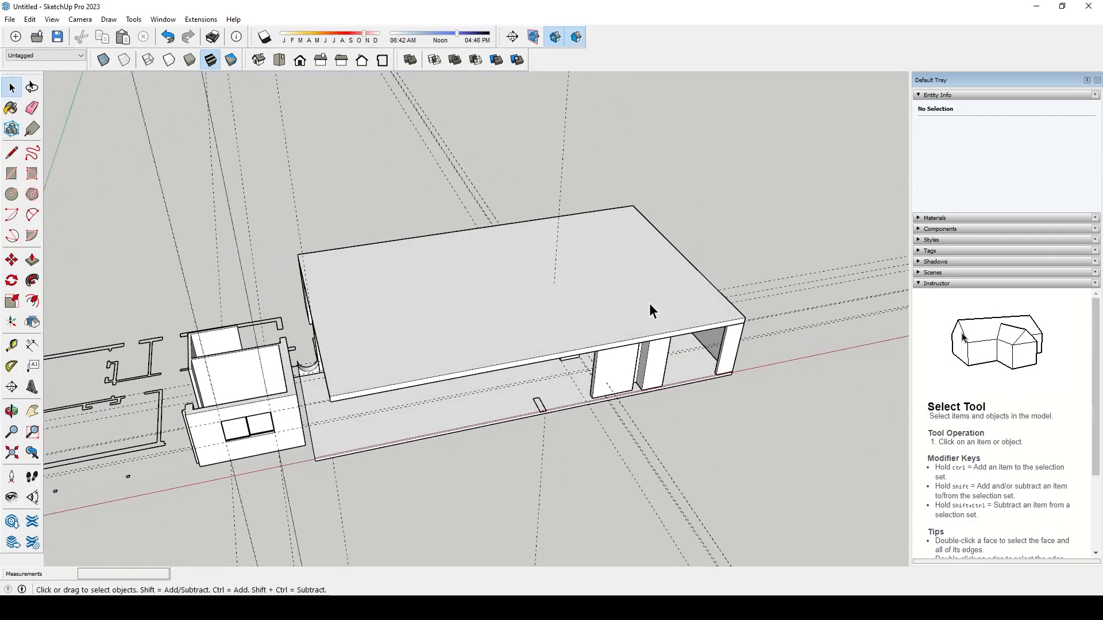
pyautogui.scroll(2, 476, 321)
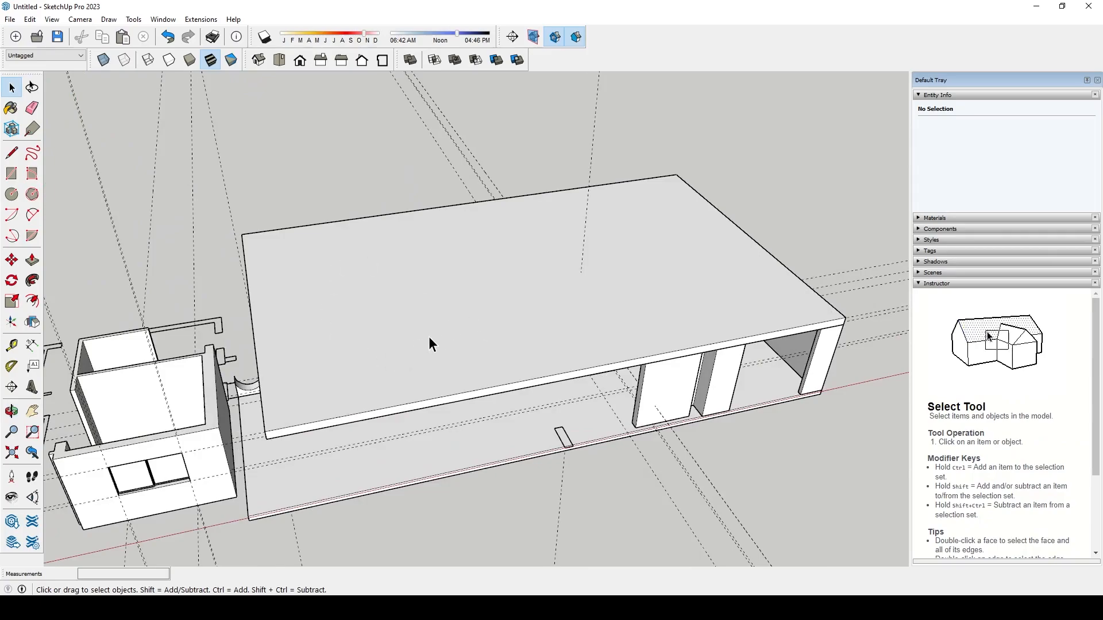
pyautogui.doubleClick(387, 366)
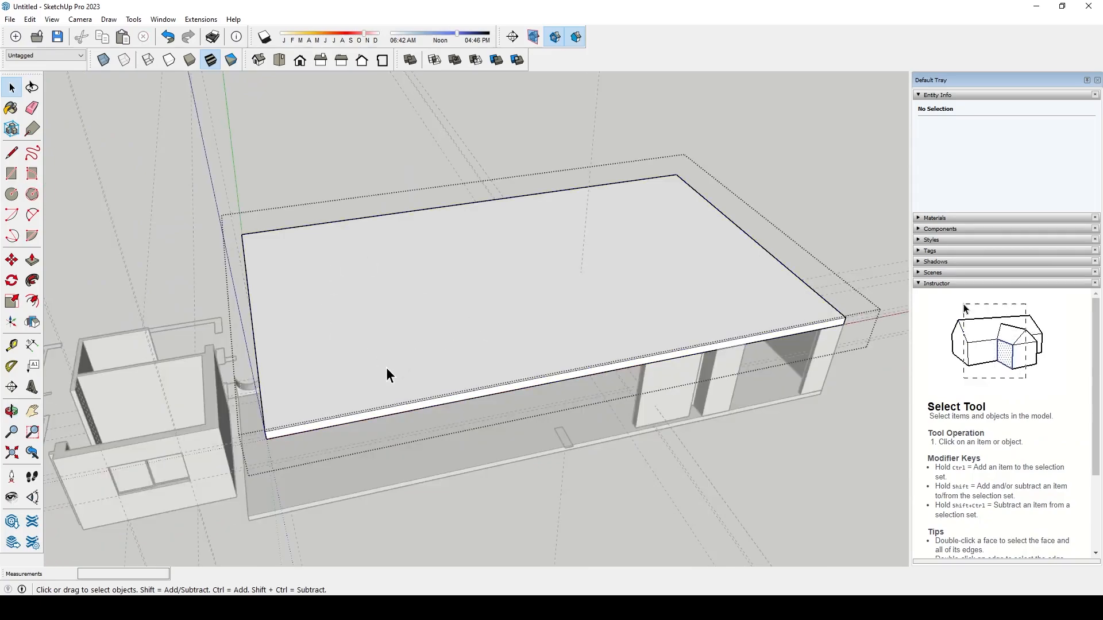
pyautogui.press('r')
pyautogui.click(337, 359)
pyautogui.click(419, 377)
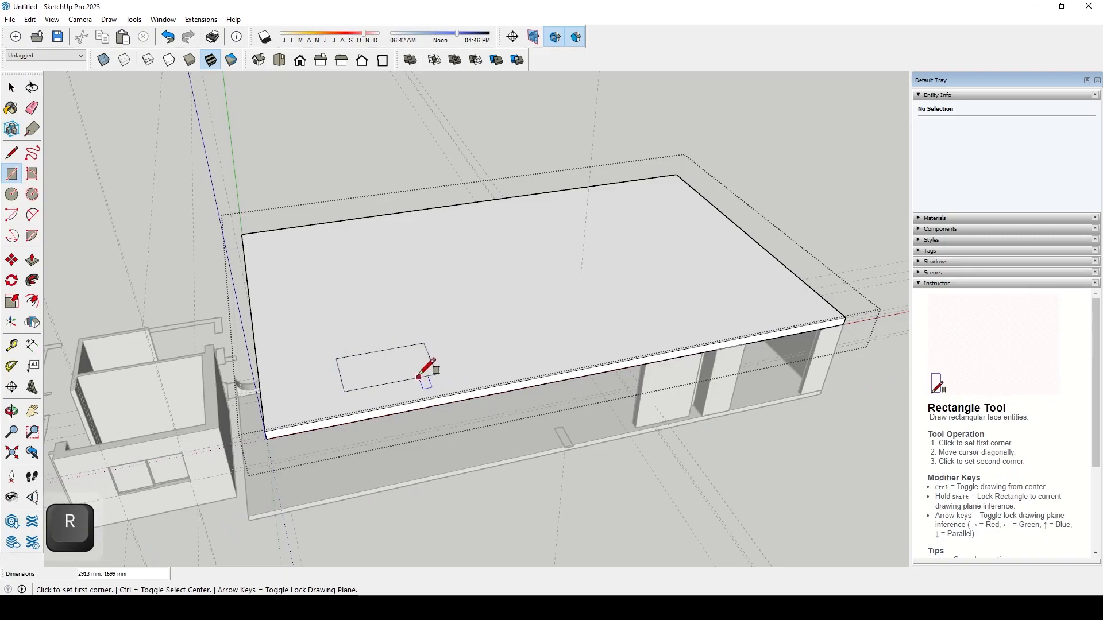
# - Push the small rectangle 300 mm down through the roof slab to cut an opening
pyautogui.press('p')
pyautogui.click(394, 375)
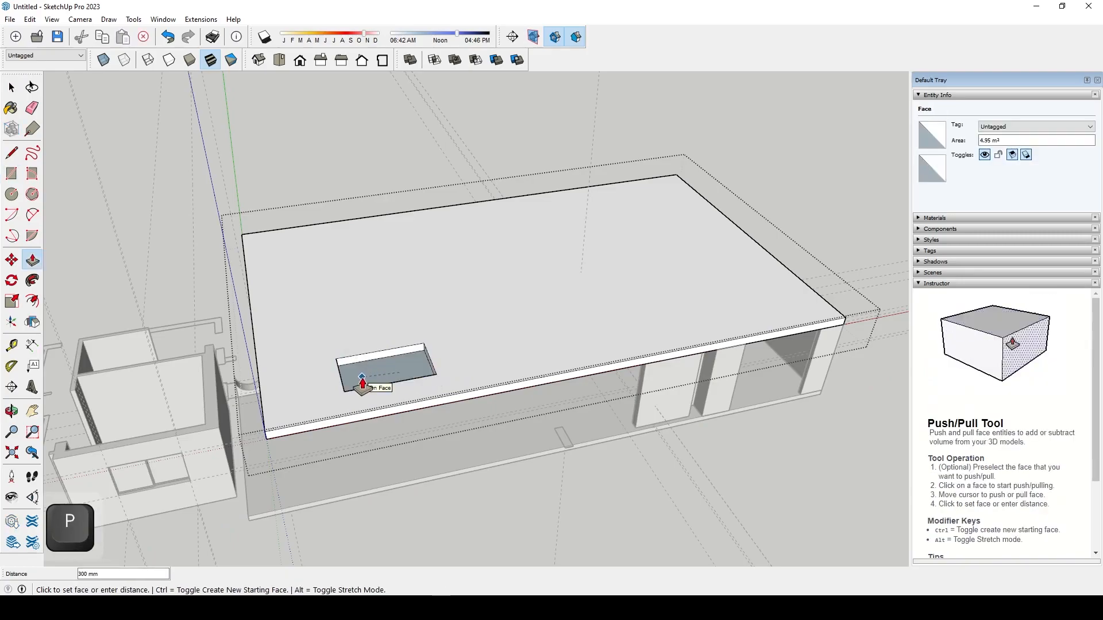
pyautogui.click(360, 374)
pyautogui.moveTo(356, 377); pyautogui.dragTo(418, 350, button='middle')
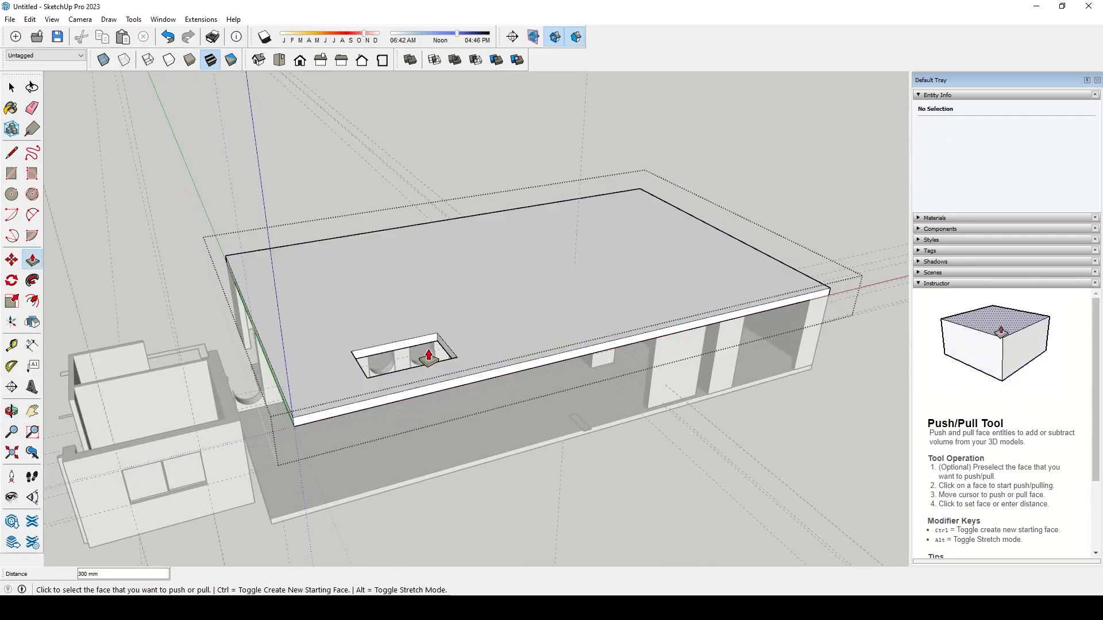
# - Undo the rectangular opening and its outline on the roof slab
pyautogui.press('space')
pyautogui.hotkey('ctrl', 'z')
pyautogui.hotkey('ctrl', 'z')
pyautogui.hotkey('ctrl', 'z')
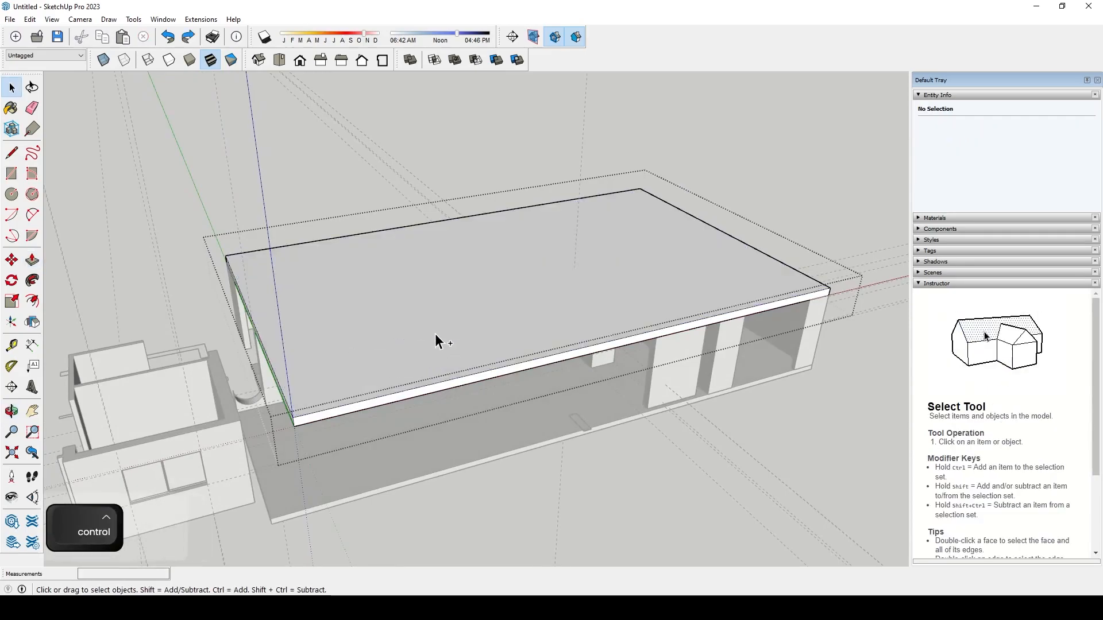
# - Draw a circle on the roof slab's top face near the front corner facing the small building
pyautogui.press('c')
pyautogui.click(385, 357)
pyautogui.click(436, 344)
# - Push the circle down through the roof slab to cut a round opening
pyautogui.press('p')
pyautogui.click(391, 364)
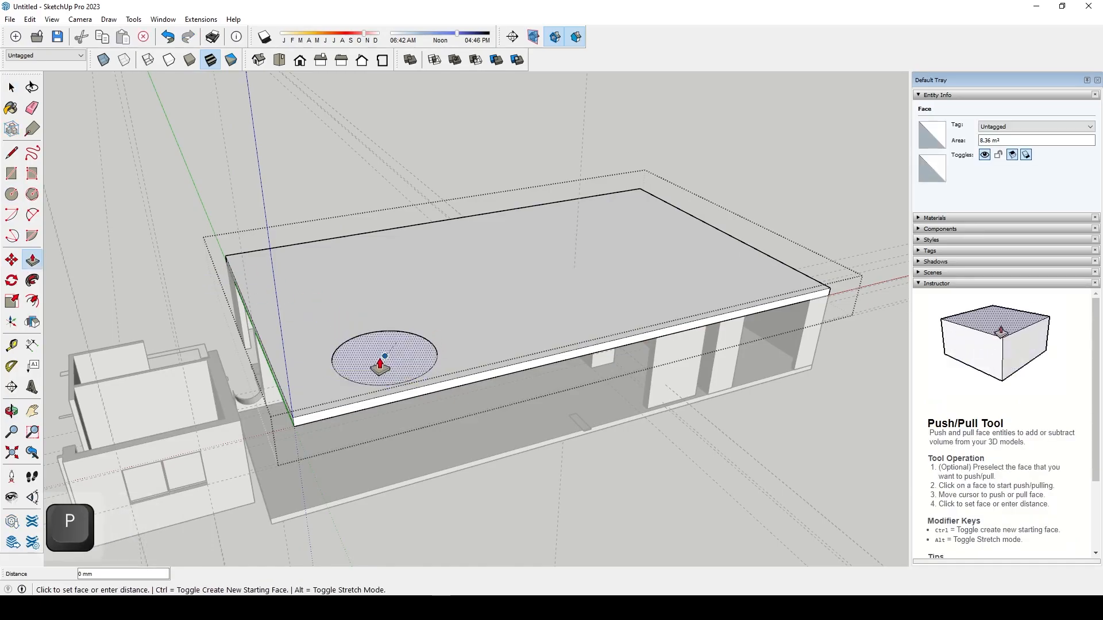
pyautogui.click(366, 361)
pyautogui.click(366, 360)
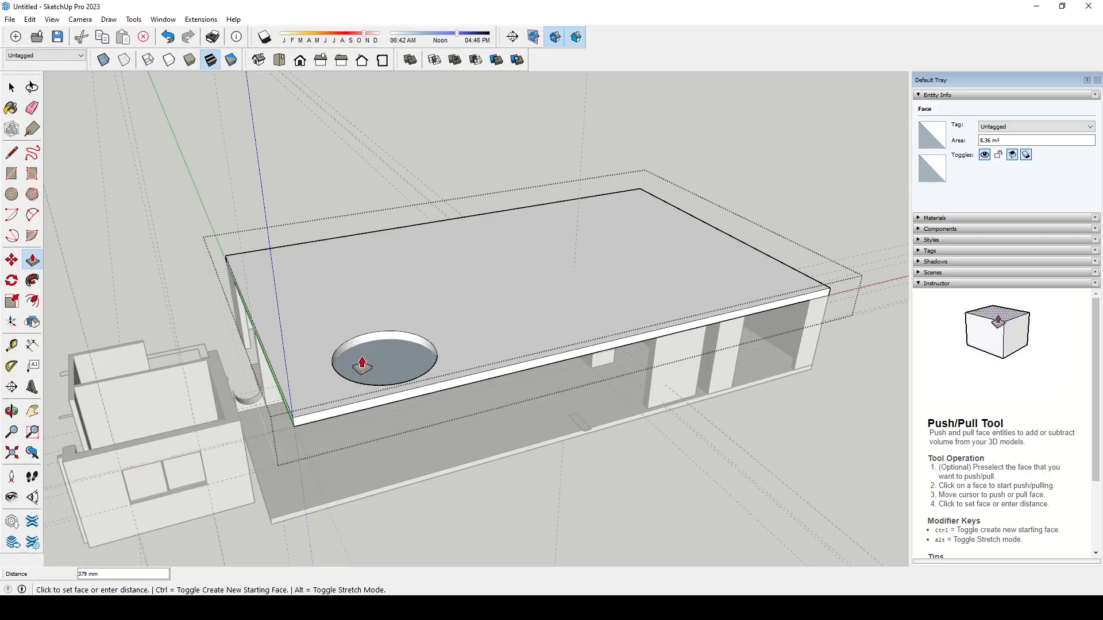
pyautogui.click(362, 359)
pyautogui.hotkey('ctrl', 'z')
pyautogui.click(369, 363)
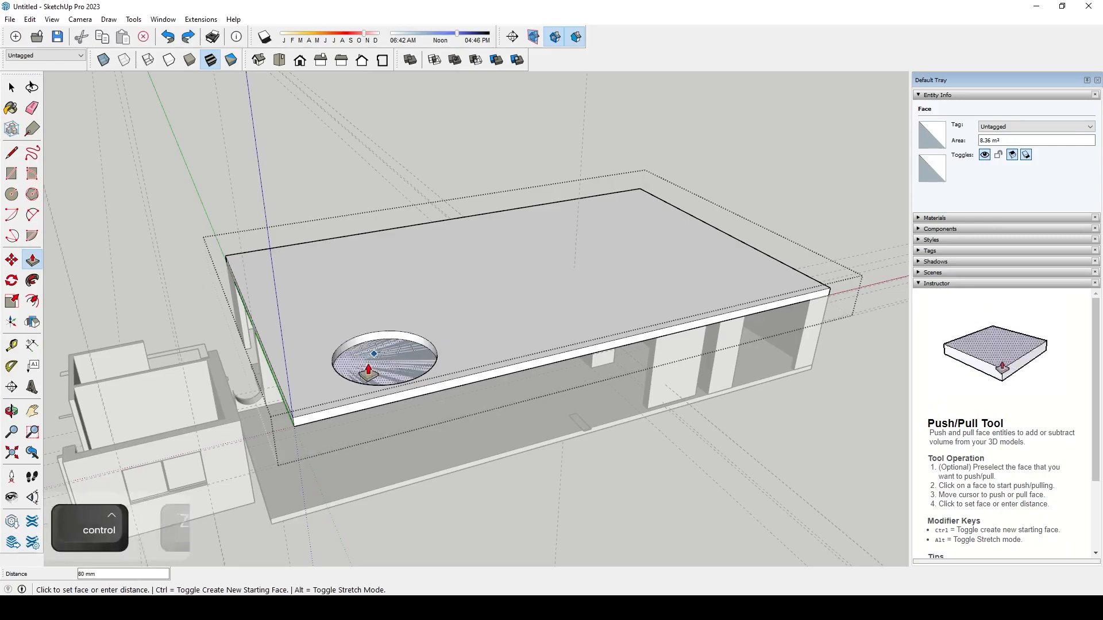
pyautogui.click(358, 368)
pyautogui.moveTo(468, 424); pyautogui.dragTo(683, 410, button='middle')
pyautogui.press('Escape')
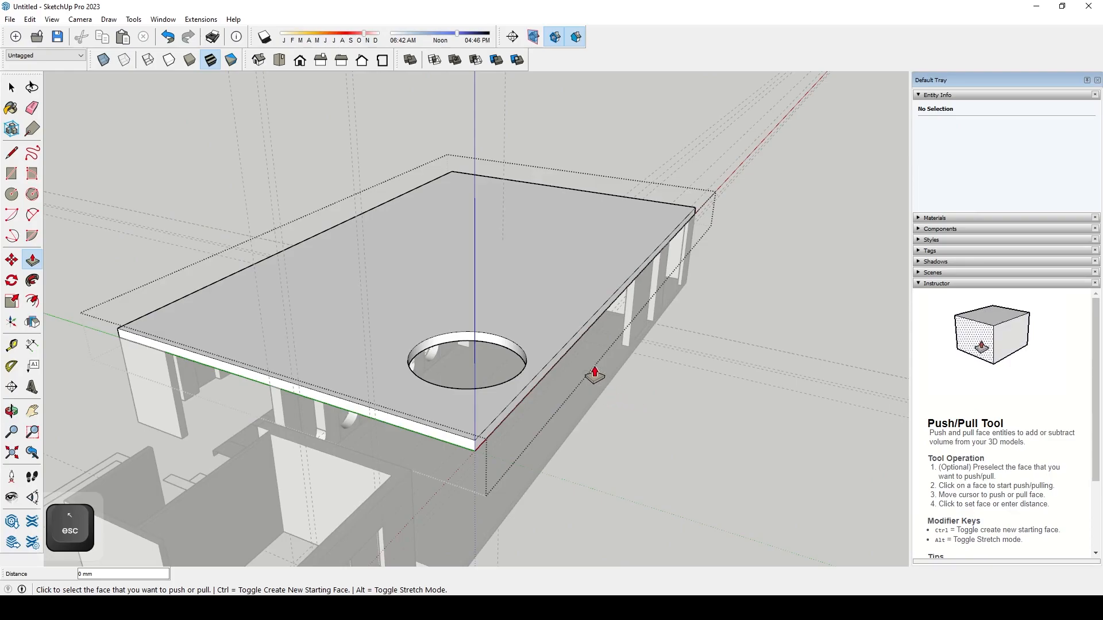
# - Undo the round opening and delete the whole roof slab group
pyautogui.hotkey('ctrl', 'z')
pyautogui.hotkey('ctrl', 'z')
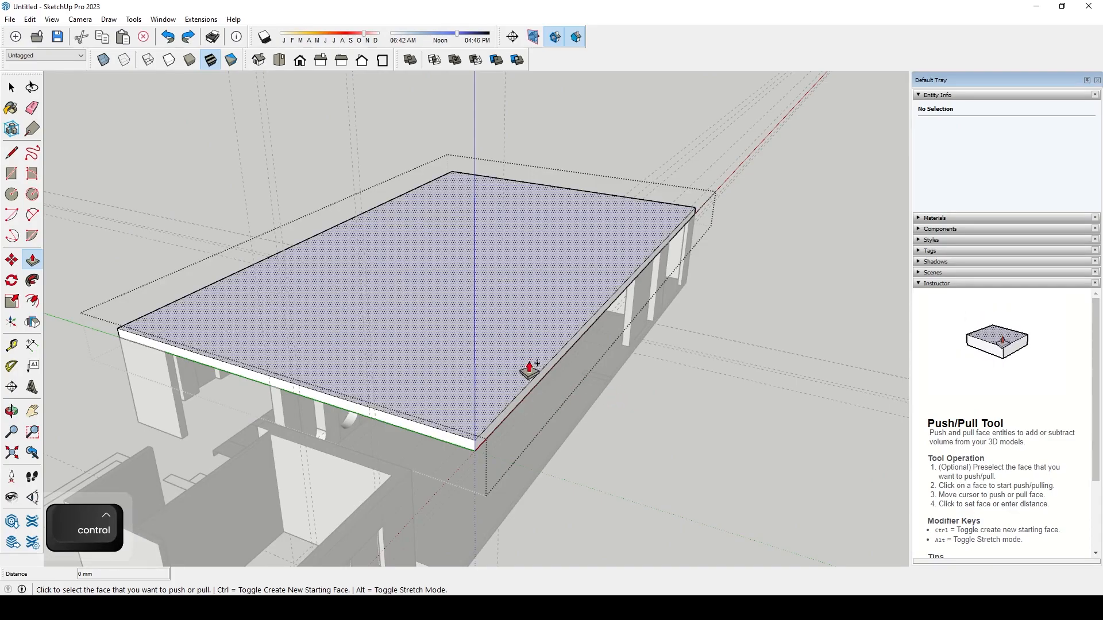
pyautogui.press('Escape')
pyautogui.click(547, 335)
pyautogui.press('Delete')
# - Examine the wall tops and the curved wall of the rooms at the far end of the house
pyautogui.moveTo(543, 336); pyautogui.dragTo(552, 391, button='middle')
pyautogui.scroll(-3, 507, 309)
pyautogui.scroll(3, 416, 230)
pyautogui.moveTo(415, 229); pyautogui.dragTo(361, 286, button='middle')
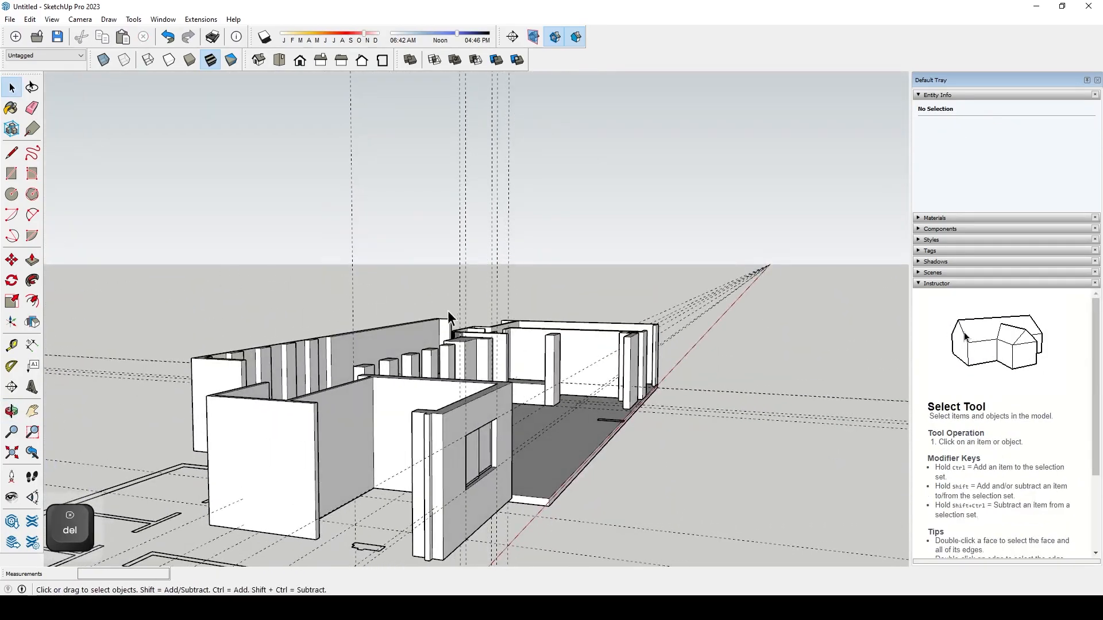
pyautogui.moveTo(439, 309); pyautogui.dragTo(486, 378, button='middle')
pyautogui.scroll(-3, 458, 436)
pyautogui.scroll(4, 563, 287)
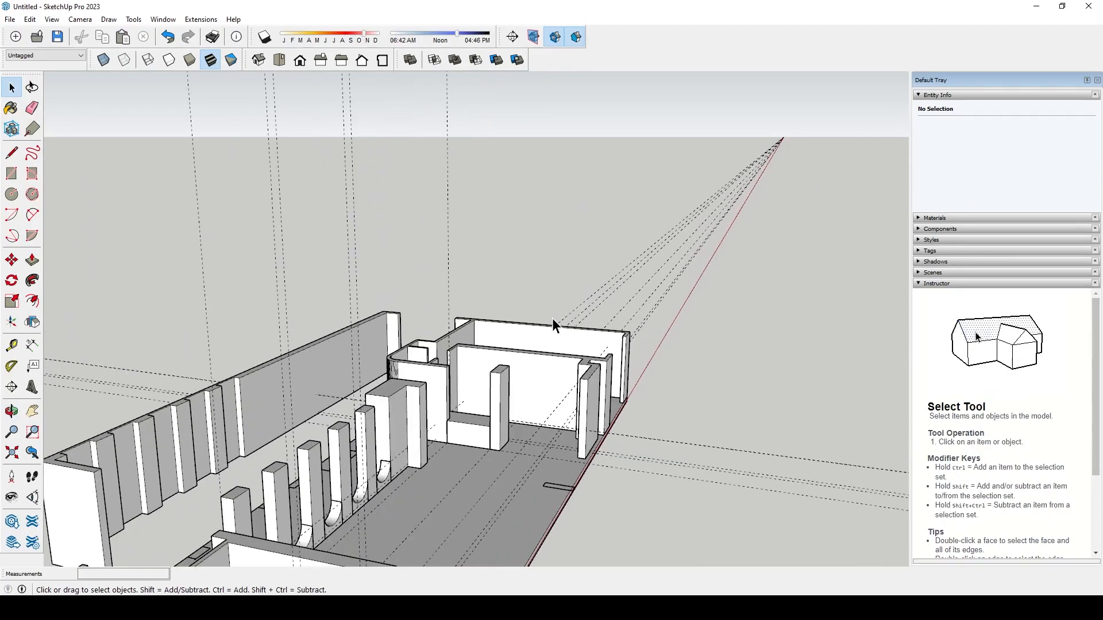
pyautogui.scroll(3, 553, 319)
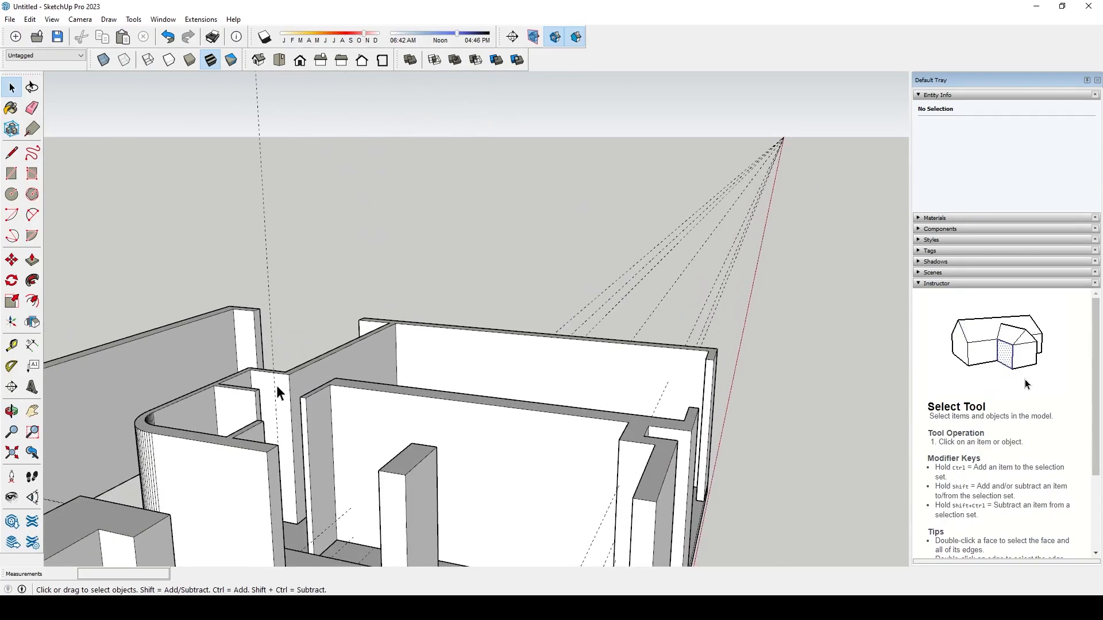
pyautogui.scroll(-3, 554, 339)
pyautogui.moveTo(554, 339); pyautogui.dragTo(502, 382, button='middle')
pyautogui.scroll(3, 502, 381)
pyautogui.scroll(-3, 532, 330)
pyautogui.moveTo(532, 330); pyautogui.dragTo(592, 373, button='middle')
pyautogui.scroll(3, 592, 373)
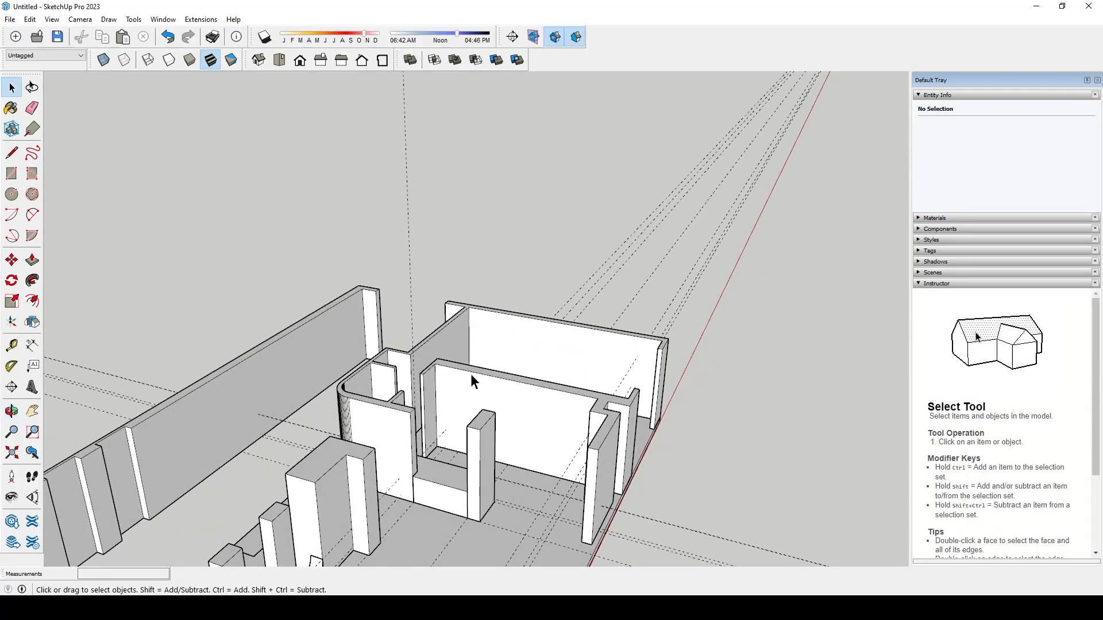
pyautogui.moveTo(485, 411); pyautogui.dragTo(443, 431, button='middle')
pyautogui.press('r')
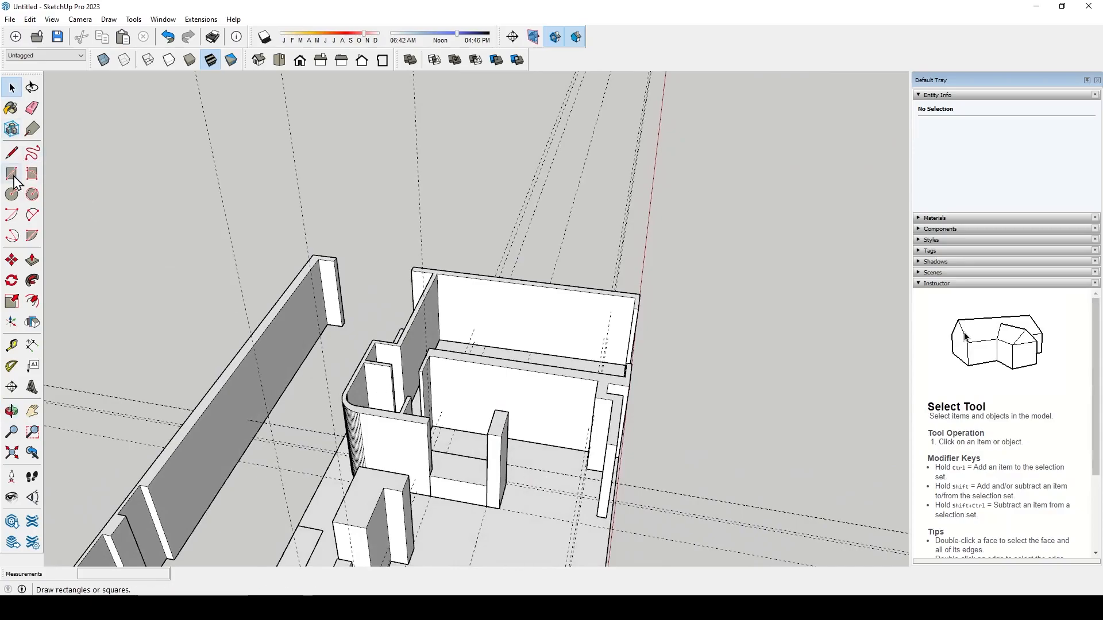
pyautogui.click(411, 270)
pyautogui.moveTo(411, 270); pyautogui.dragTo(388, 327, button='middle')
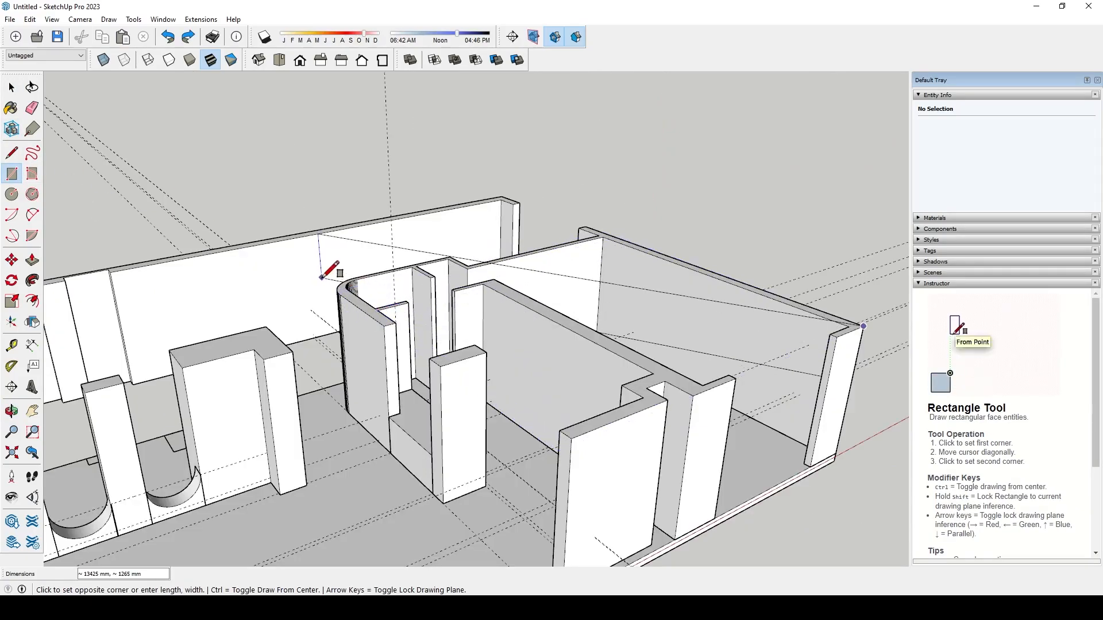
pyautogui.press('Escape')
# - Place guides from the far wall's outer end and along the curved wall's outer face, crossing outside the rounded corner
pyautogui.moveTo(739, 320); pyautogui.dragTo(711, 354, button='middle')
pyautogui.press('t')
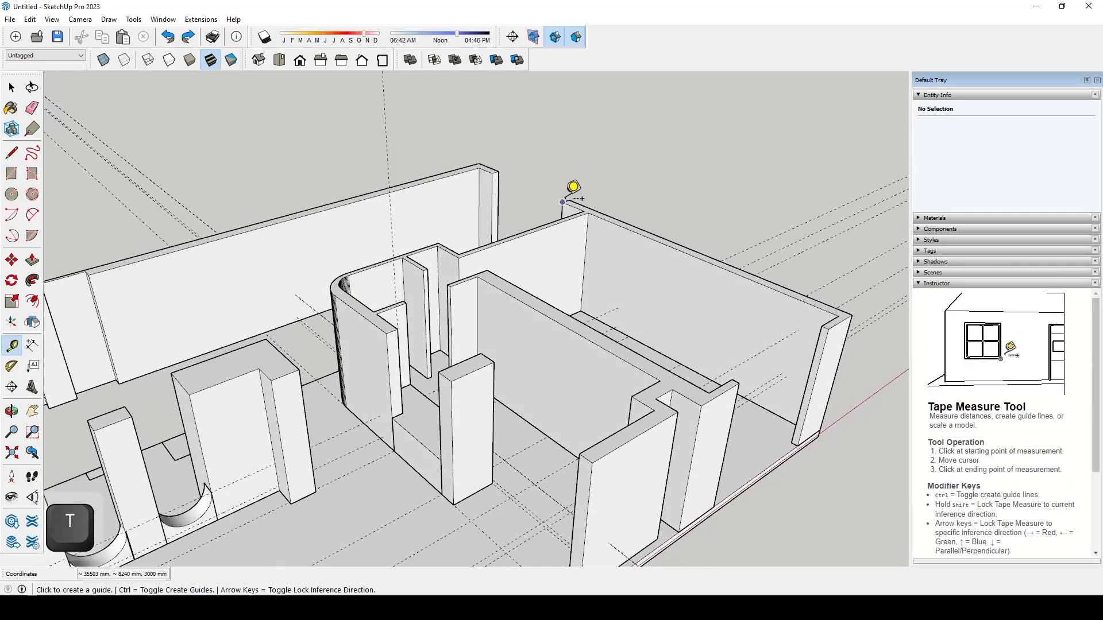
pyautogui.scroll(5, 578, 194)
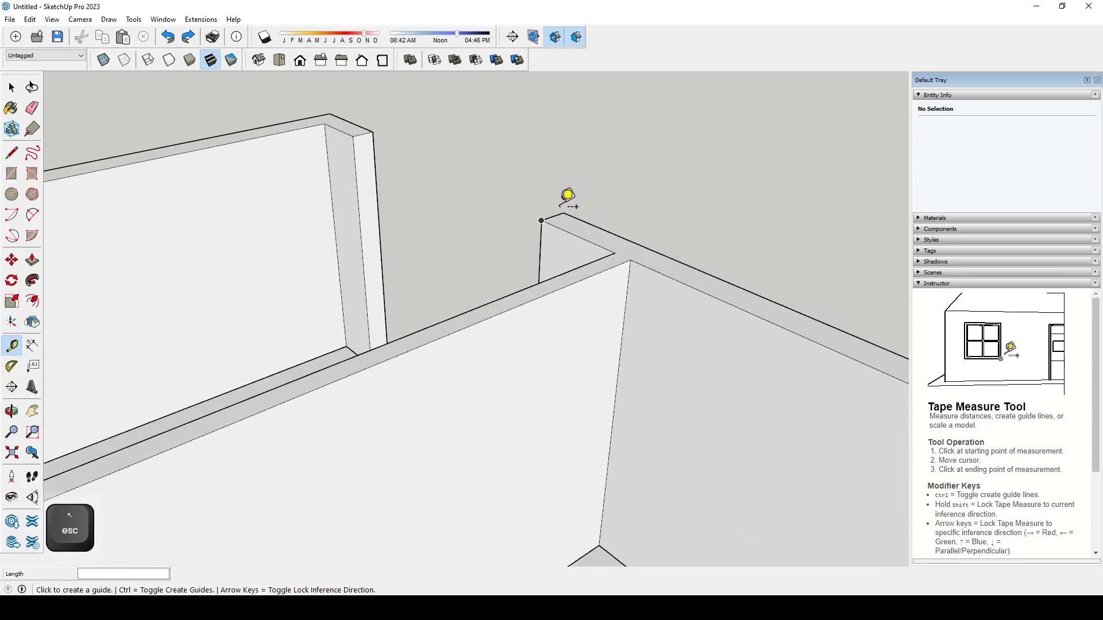
pyautogui.press('Escape')
pyautogui.scroll(-10, 446, 204)
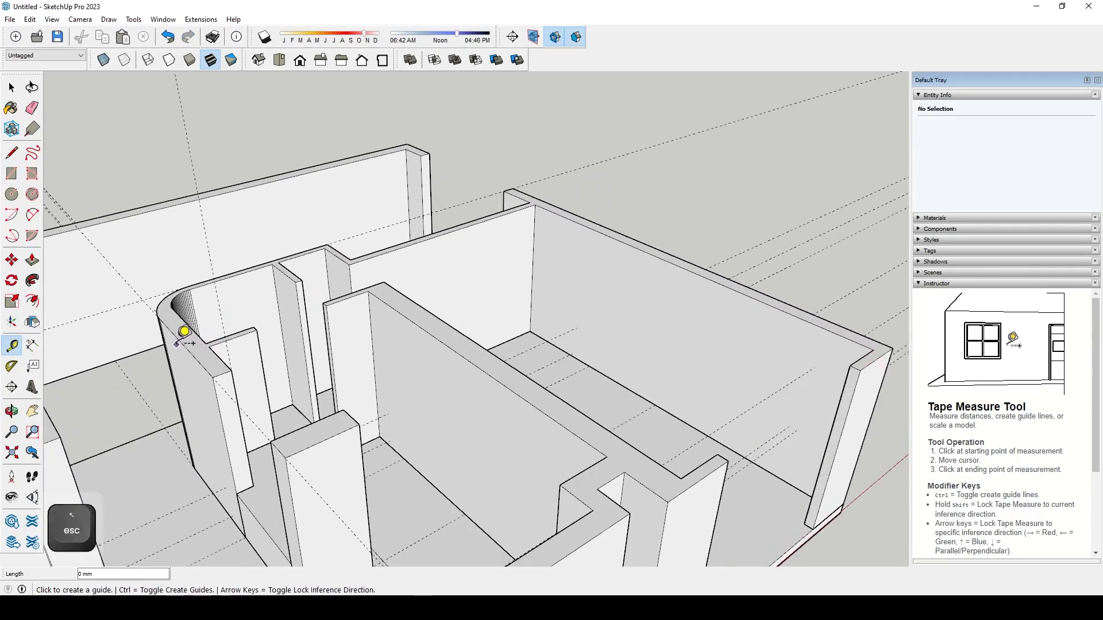
pyautogui.scroll(-2, 258, 310)
# - Draw a rectangle about 8172 mm wide over the far rooms' wall tops, from the guide intersection to the opposite outer wall corner
pyautogui.press('r')
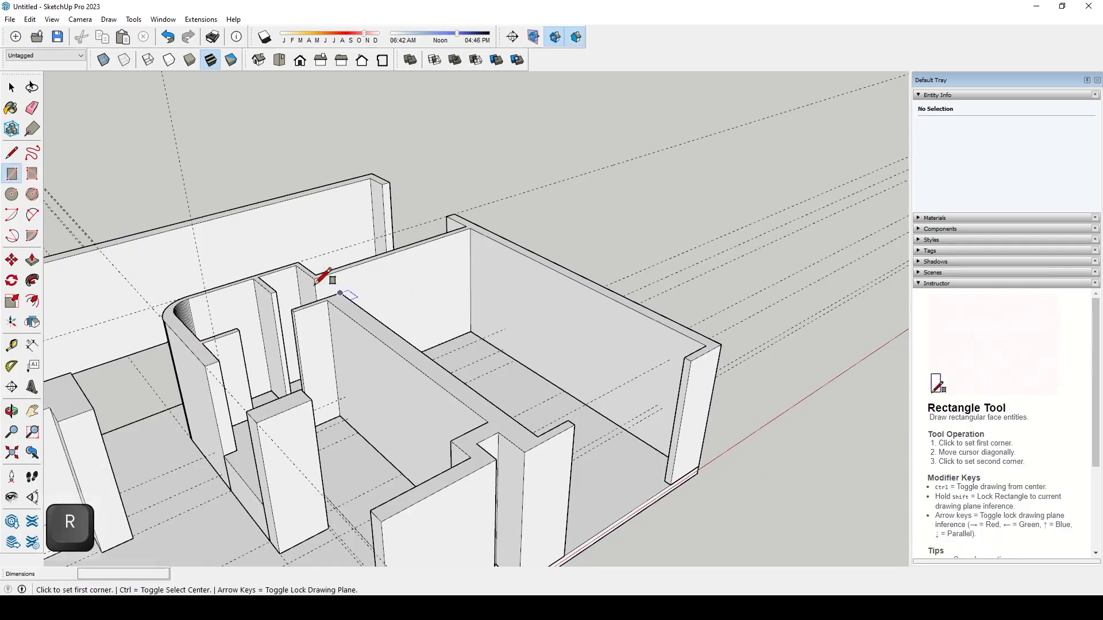
pyautogui.click(151, 308)
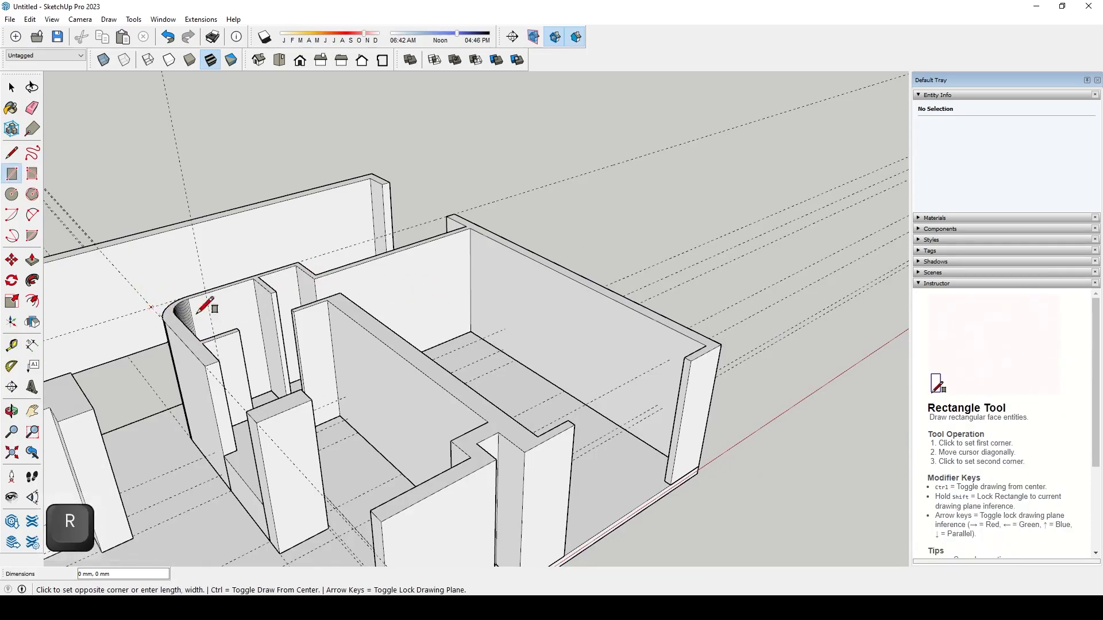
pyautogui.click(721, 345)
pyautogui.middleClick(206, 322)
pyautogui.moveTo(207, 322); pyautogui.dragTo(295, 320, button='middle')
pyautogui.scroll(3, 246, 351)
pyautogui.moveTo(243, 351); pyautogui.dragTo(425, 376, button='middle')
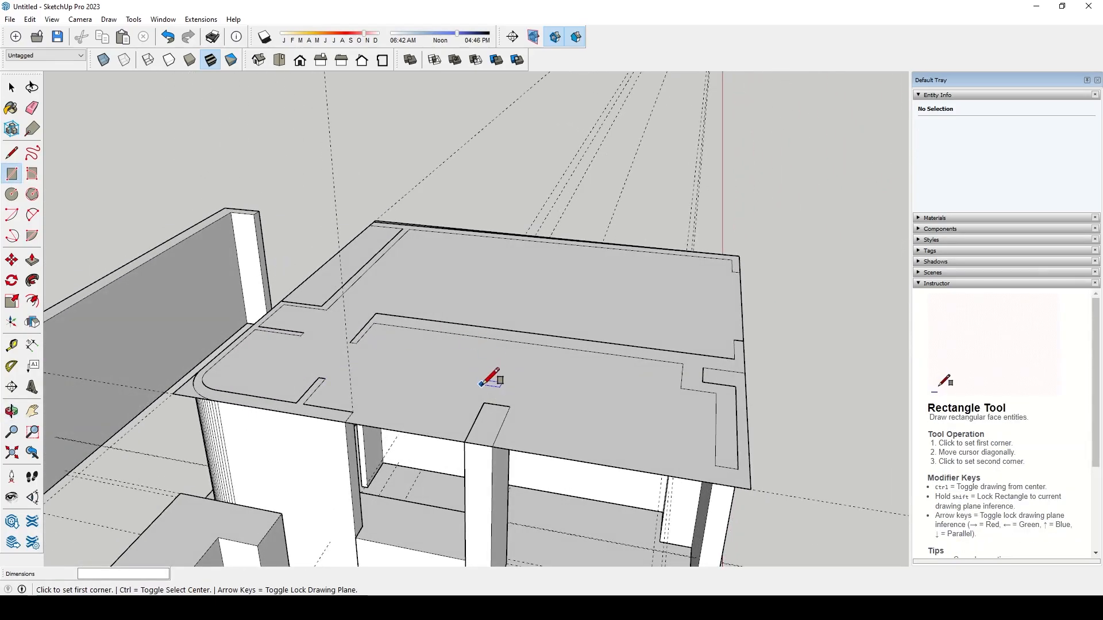
# - Measure the rectangle's edge beside the freestanding column and place a perpendicular guide through that edge's midpoint
pyautogui.press('t')
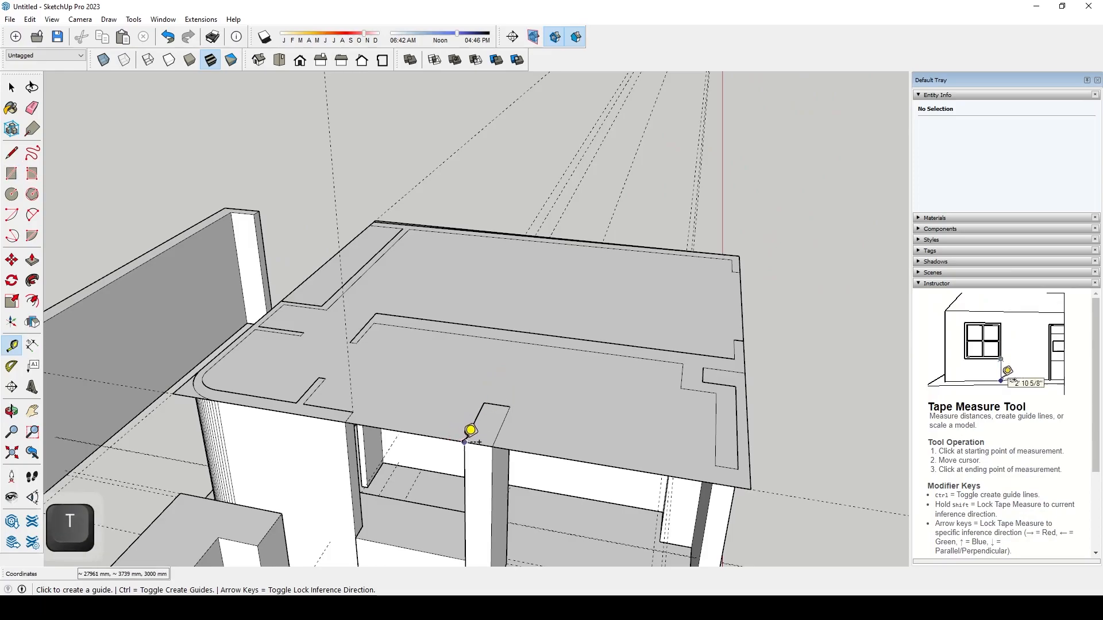
pyautogui.click(172, 394)
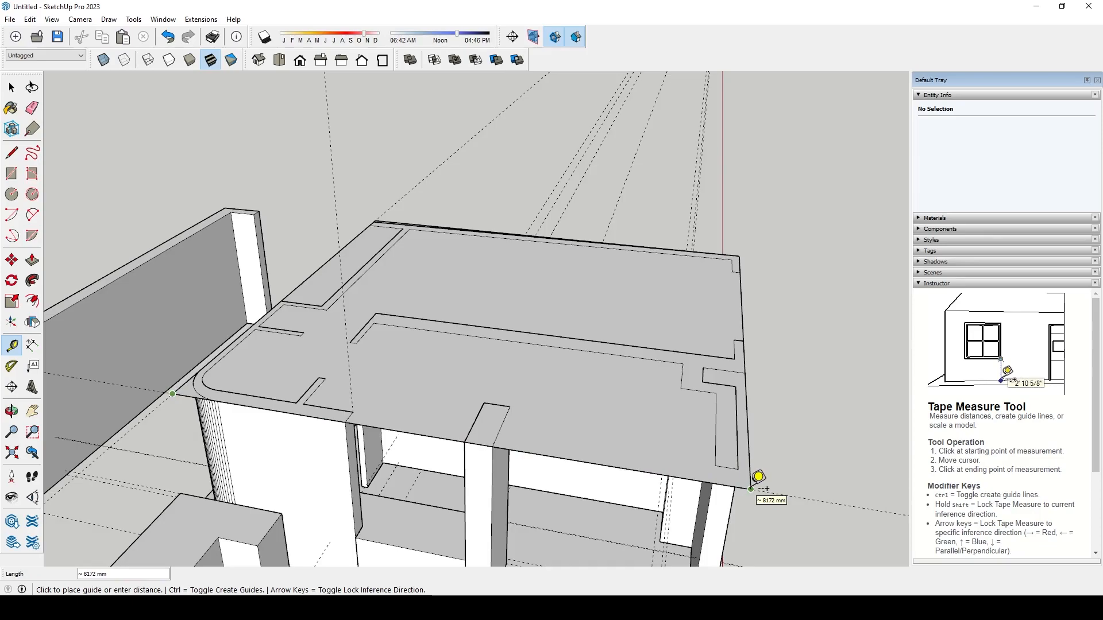
pyautogui.press('Escape')
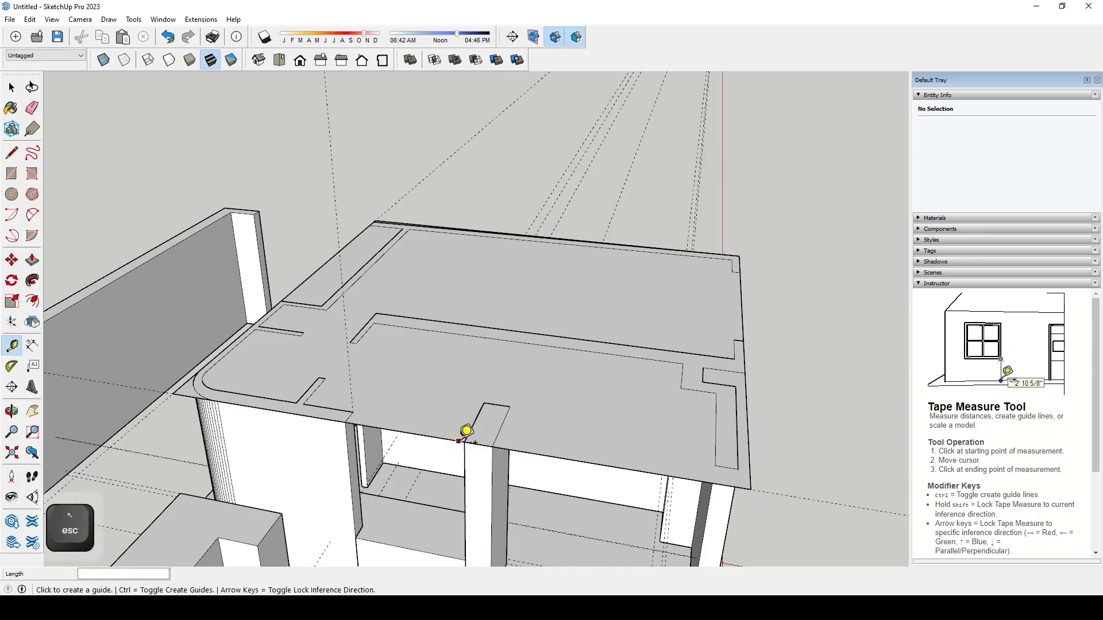
pyautogui.click(750, 489)
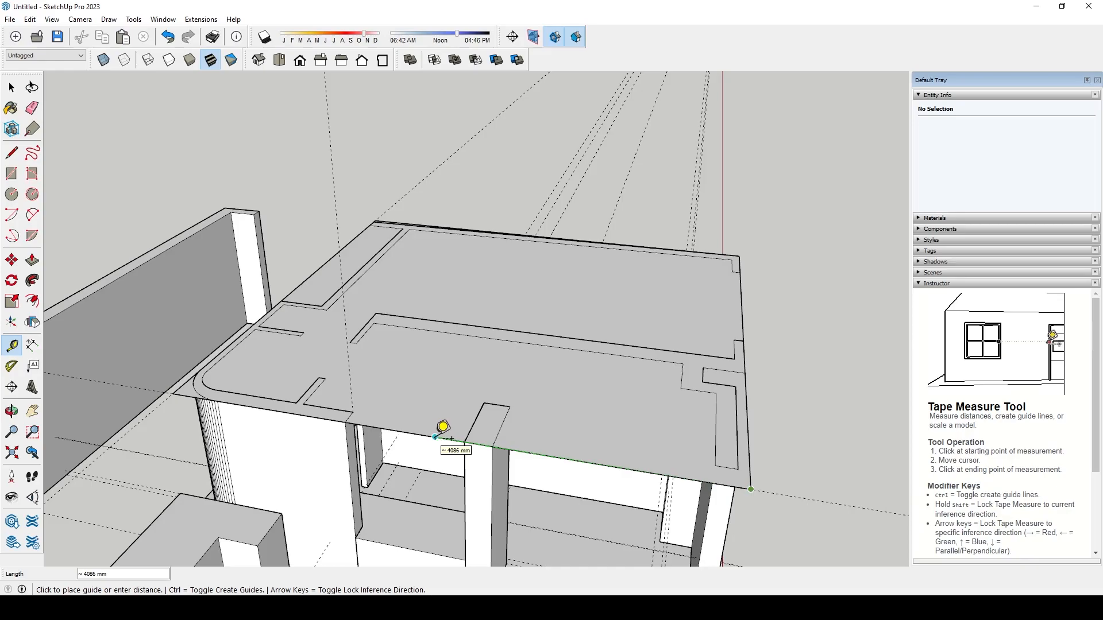
pyautogui.press('Escape')
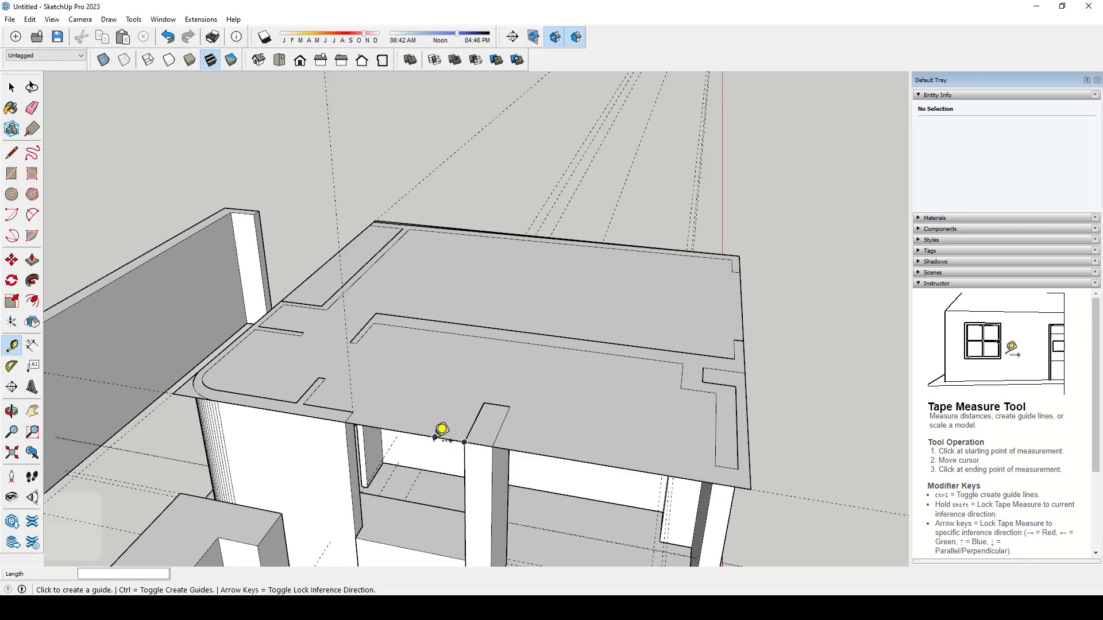
pyautogui.click(749, 473)
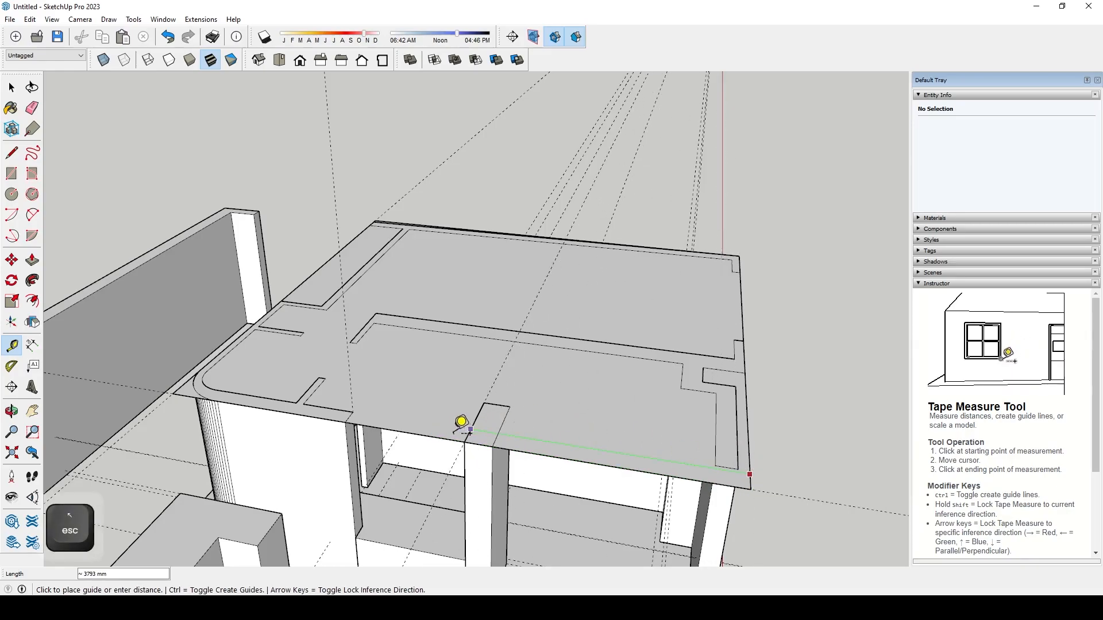
pyautogui.press('Escape')
# - Remove the flat rectangle from the wall tops of the far rooms
pyautogui.moveTo(510, 337); pyautogui.dragTo(569, 400, button='middle')
pyautogui.hotkey('ctrl', 'z')
pyautogui.hotkey('ctrl', 'z')
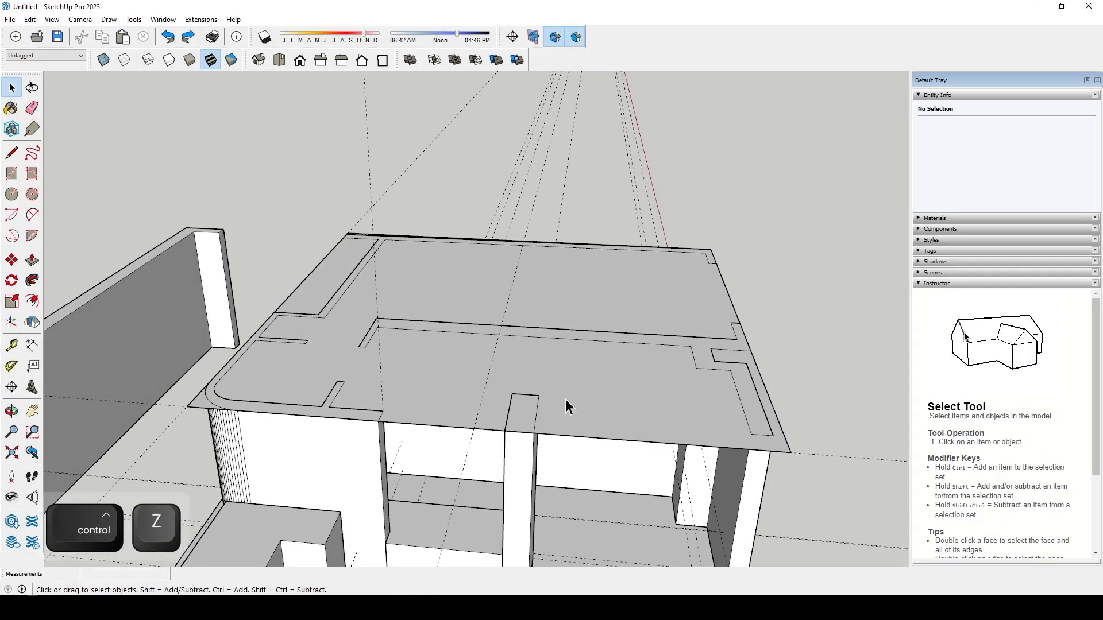
pyautogui.press('Delete')
# - Delete the surplus guides parallel to the red axis beyond the far rooms, keeping the middle and outer wall guides
pyautogui.moveTo(550, 401); pyautogui.dragTo(482, 347, button='middle')
pyautogui.moveTo(684, 258); pyautogui.dragTo(763, 247, button='middle')
pyautogui.moveTo(763, 246); pyautogui.dragTo(607, 241)
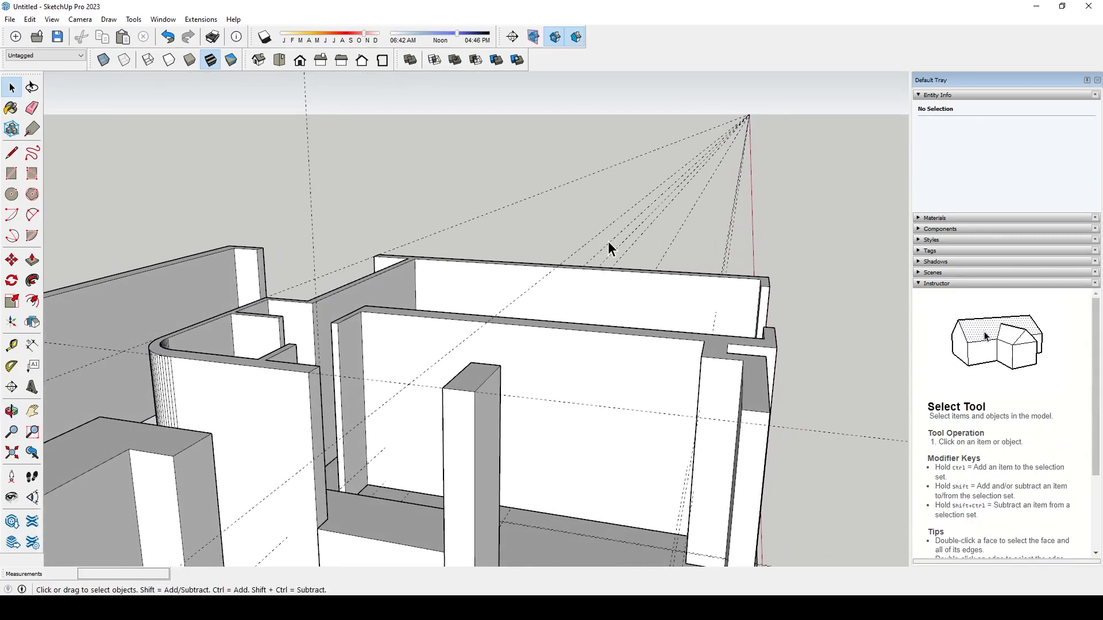
pyautogui.moveTo(774, 263); pyautogui.dragTo(647, 235)
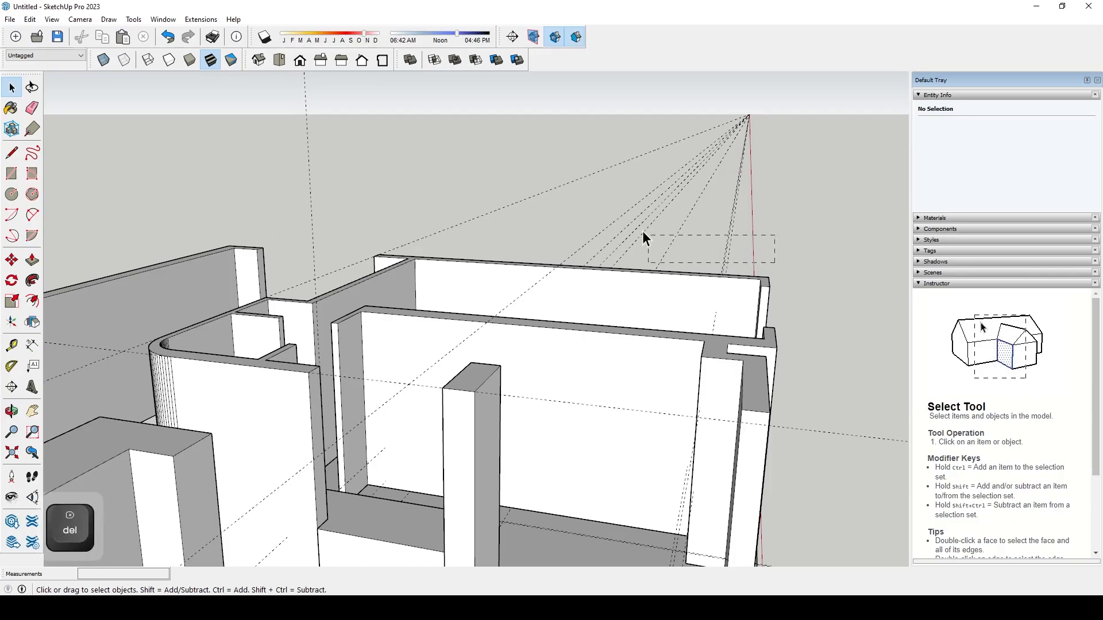
pyautogui.press('Delete')
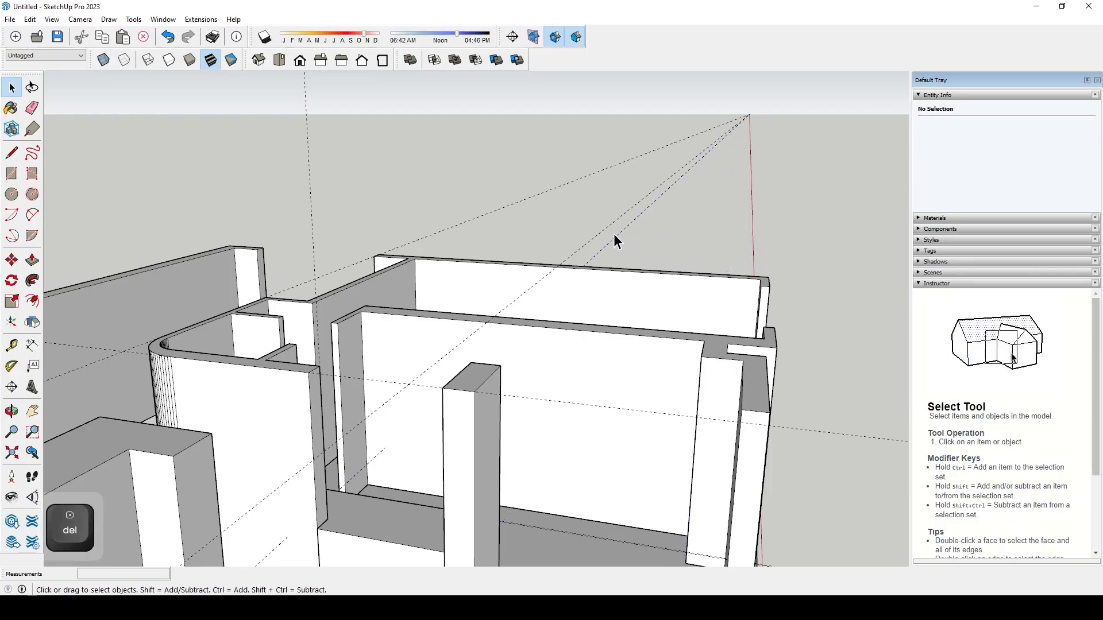
pyautogui.press('Delete')
# - Try to delete the vertical guide together with the low block's group, and undo the deletion
pyautogui.moveTo(536, 212); pyautogui.dragTo(636, 247, button='middle')
pyautogui.moveTo(428, 122); pyautogui.dragTo(290, 195)
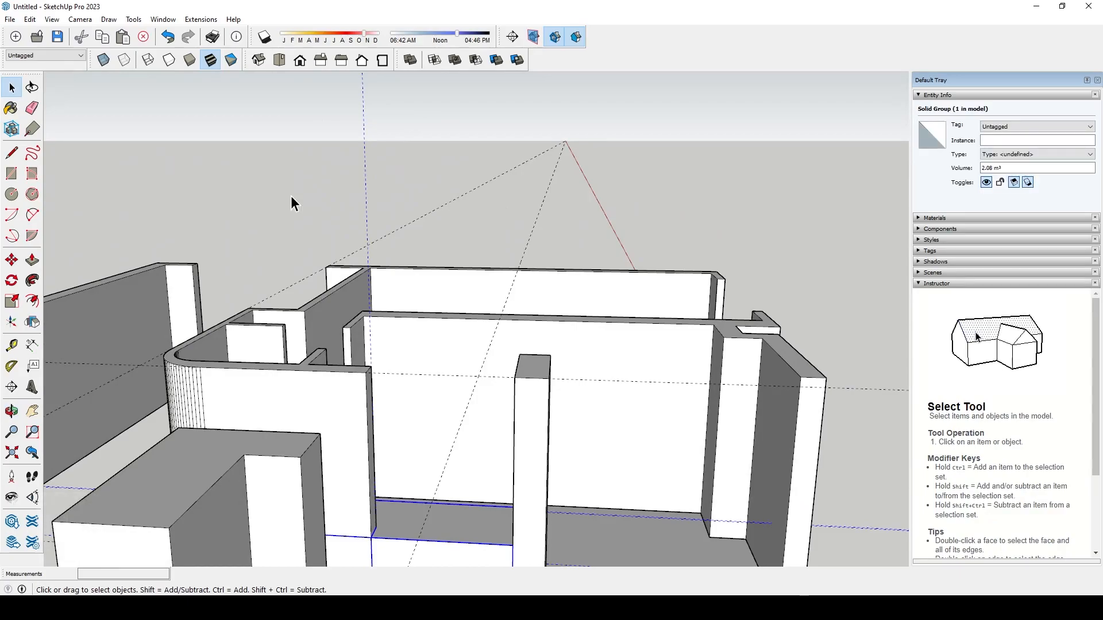
pyautogui.moveTo(291, 195); pyautogui.dragTo(538, 287, button='middle')
pyautogui.scroll(2, 406, 317)
pyautogui.press('Delete')
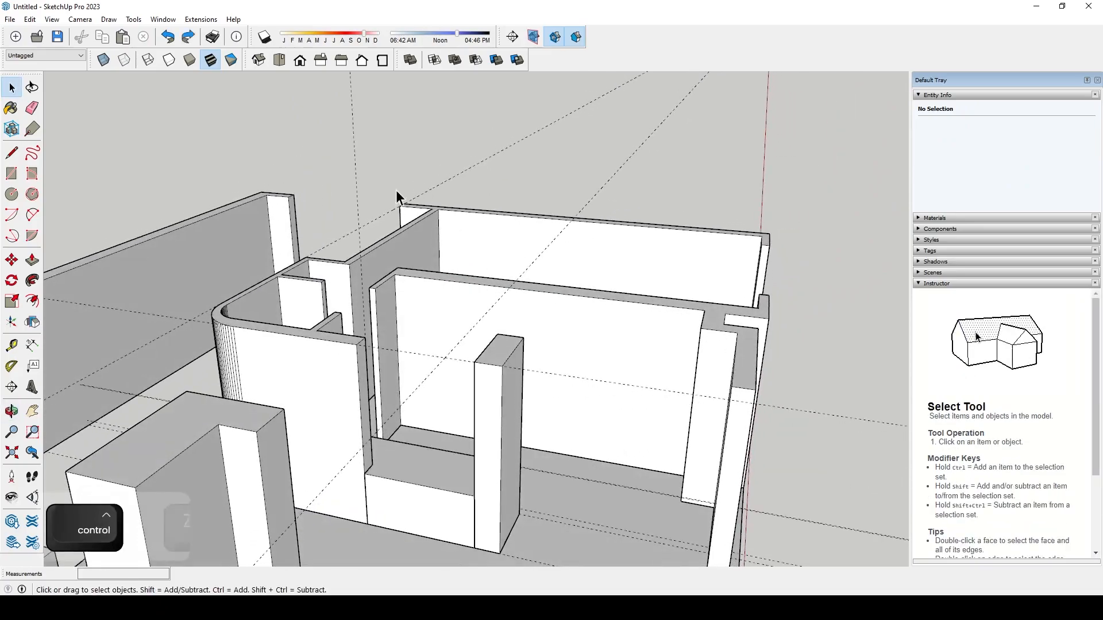
pyautogui.hotkey('ctrl', 'z')
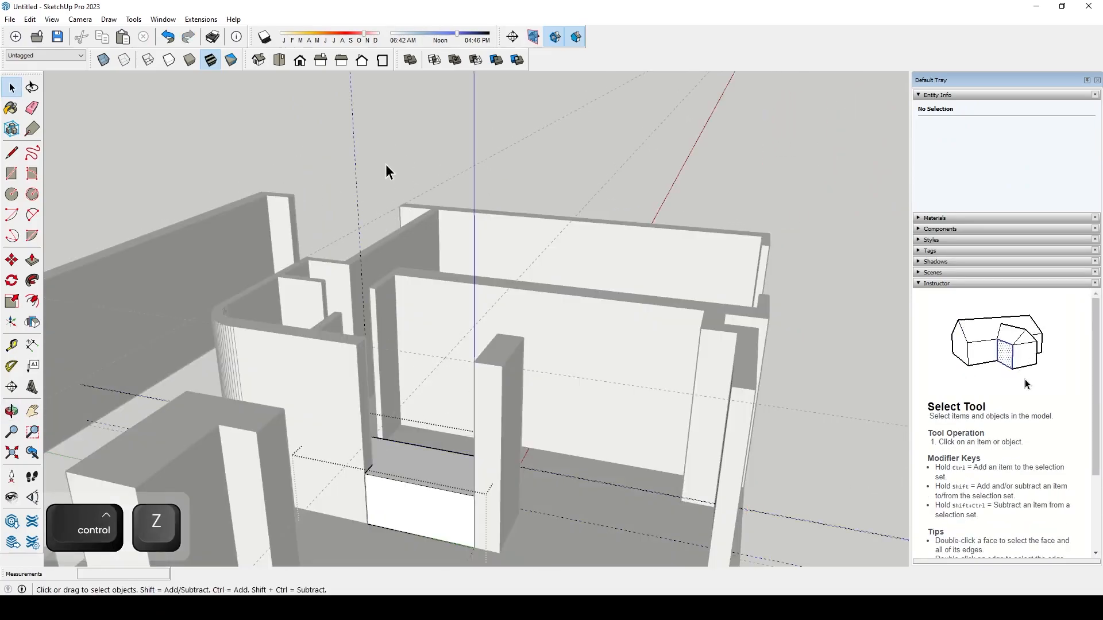
# - Delete the vertical guide inside the low block's group and leave the group
pyautogui.click(355, 148)
pyautogui.press('Delete')
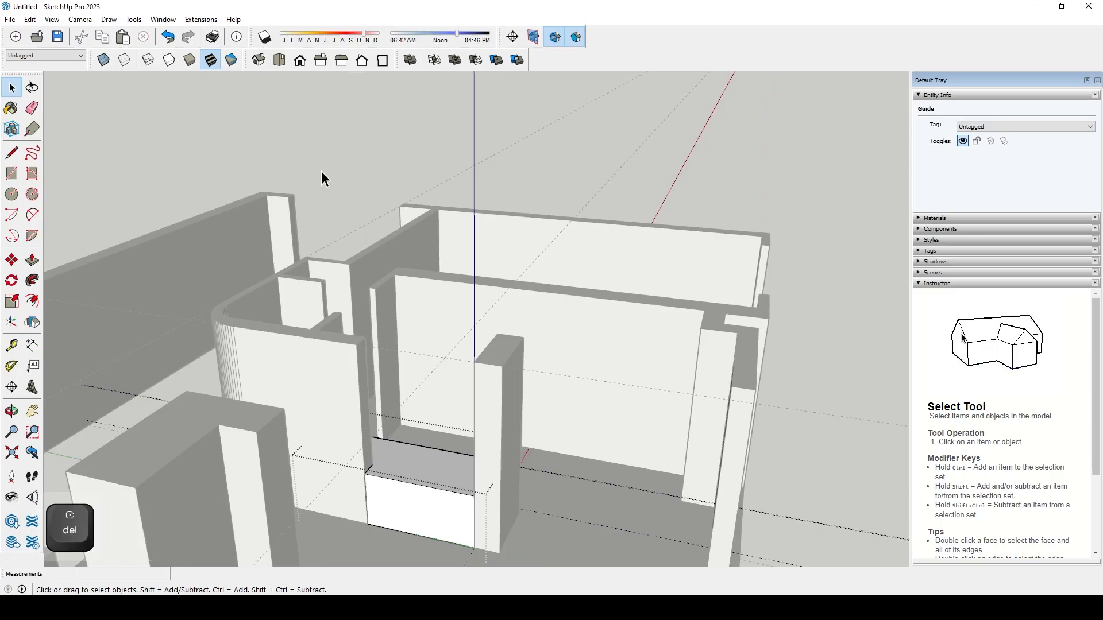
pyautogui.click(322, 171)
# - Copy the middle guide over the far rooms 2000 mm straight up along the blue axis
pyautogui.moveTo(322, 171); pyautogui.dragTo(694, 232, button='middle')
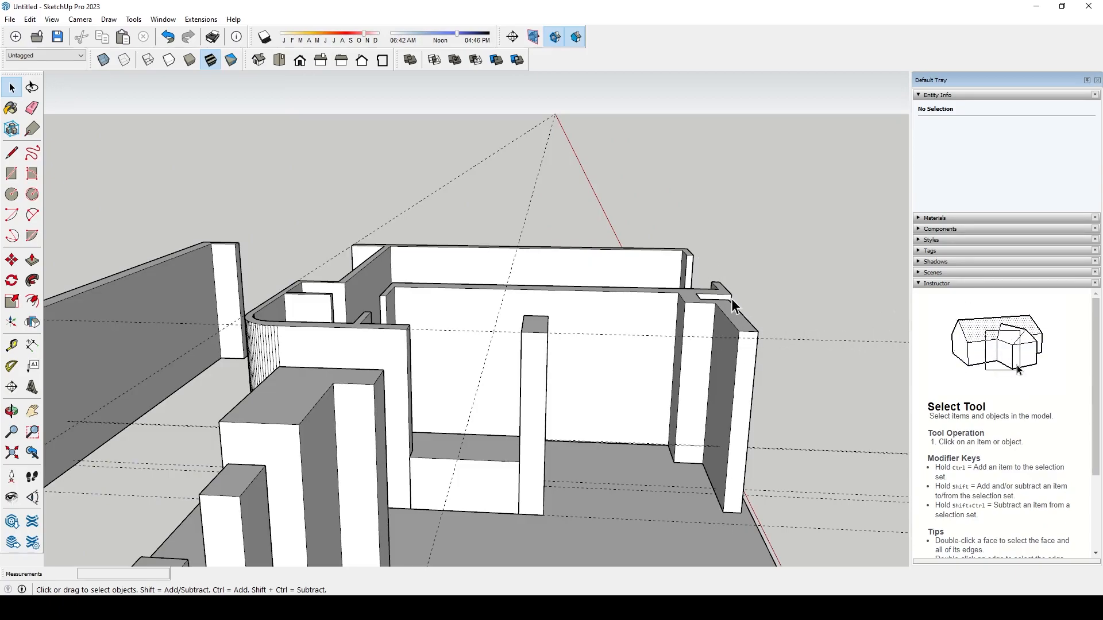
pyautogui.moveTo(522, 240); pyautogui.dragTo(439, 233, button='middle')
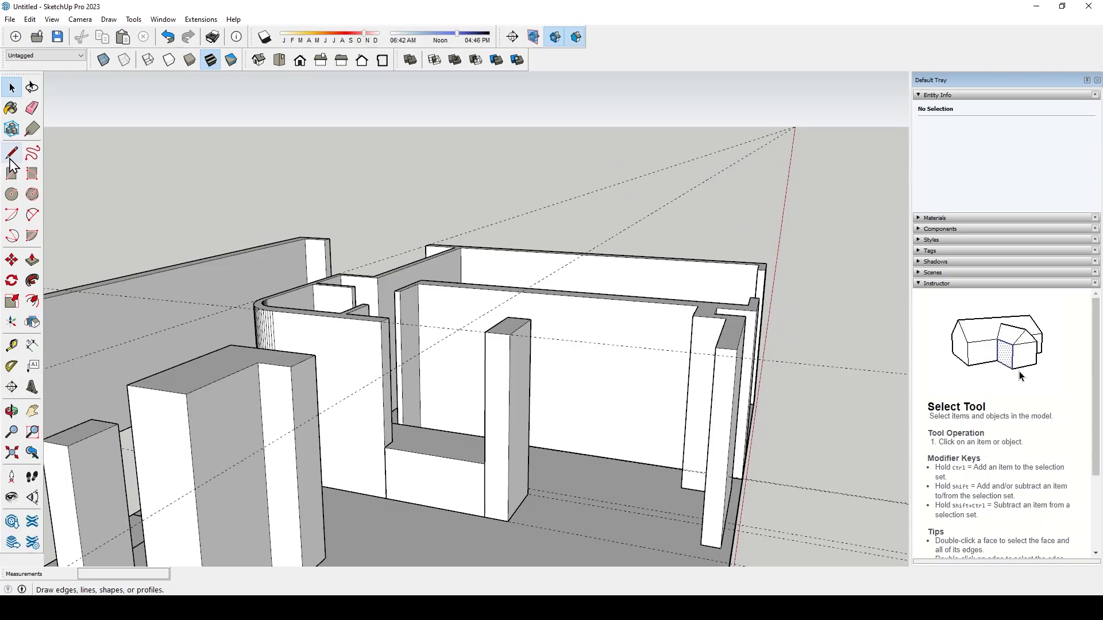
pyautogui.click(619, 233)
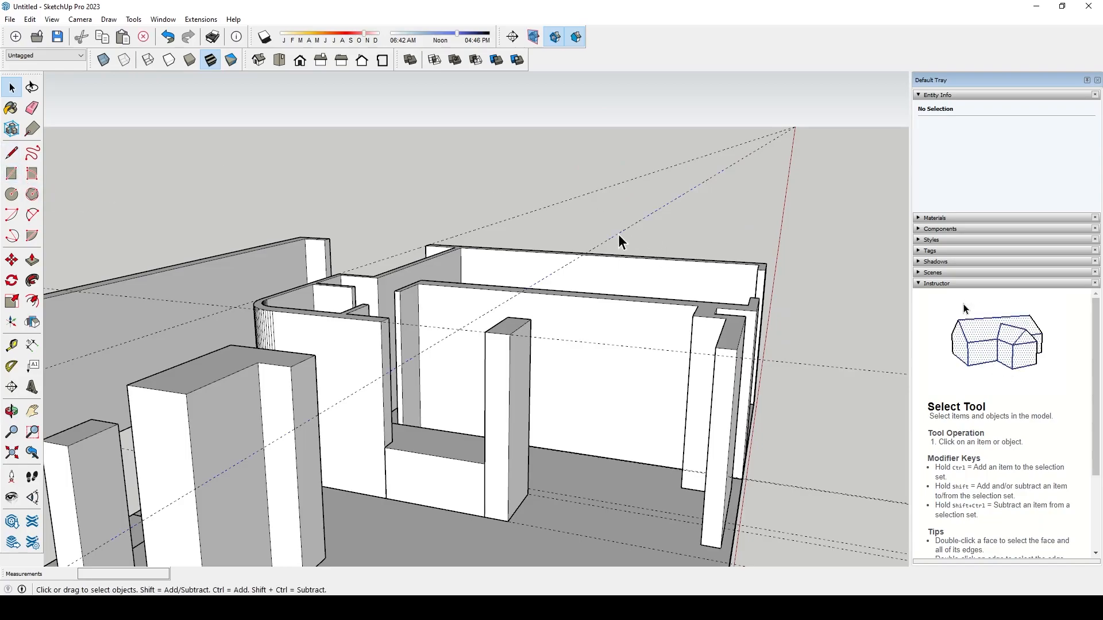
pyautogui.moveTo(629, 229); pyautogui.dragTo(611, 209, button='middle')
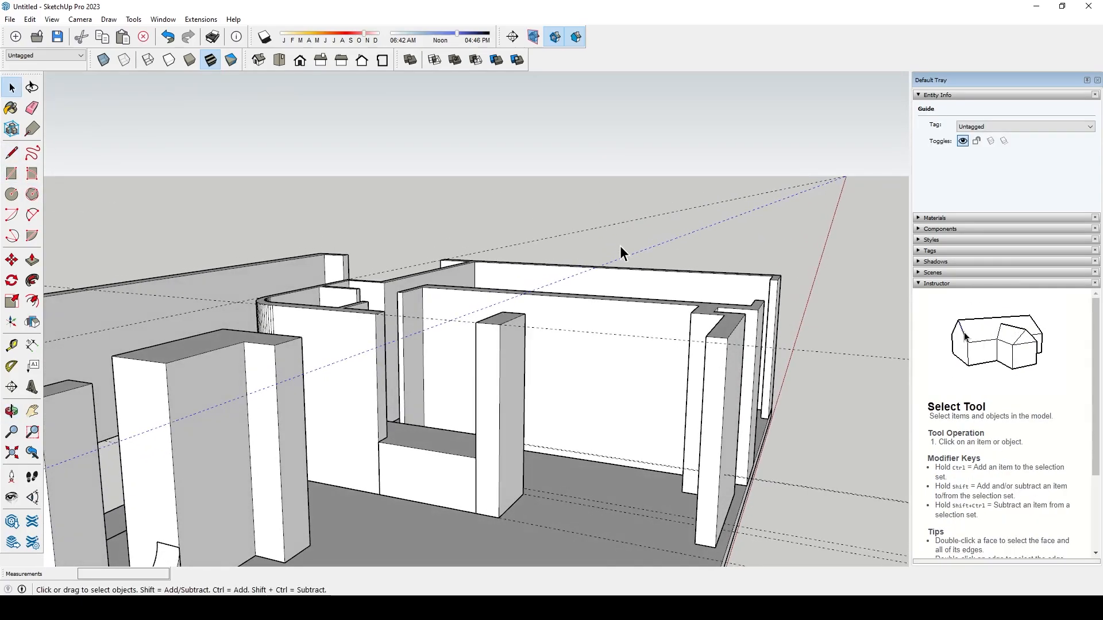
pyautogui.press('m')
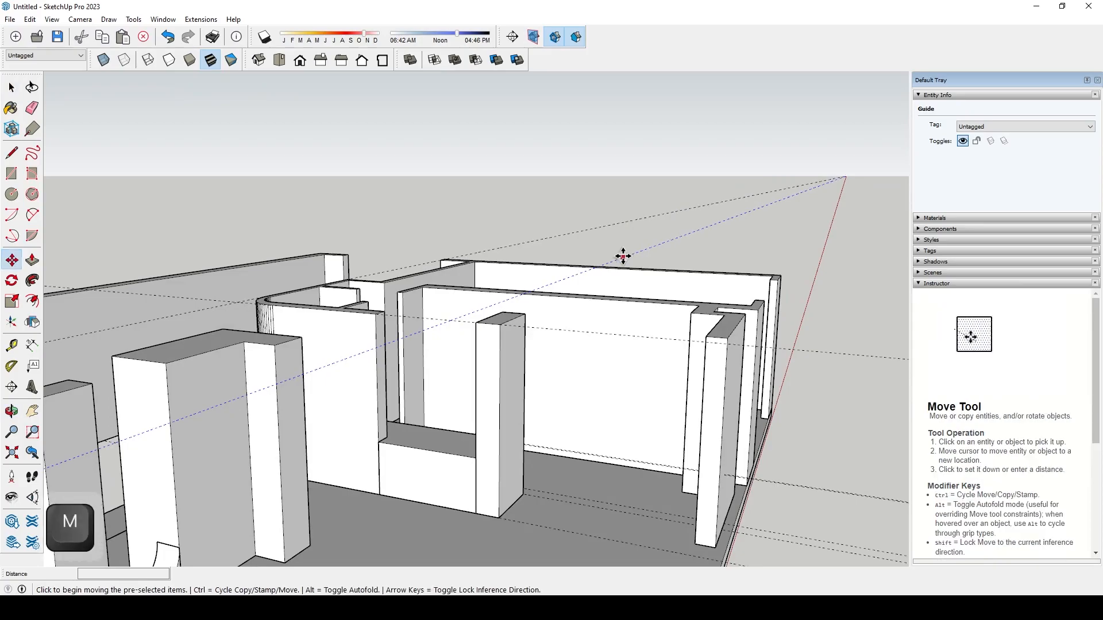
pyautogui.click(623, 256)
pyautogui.press('ctrl')
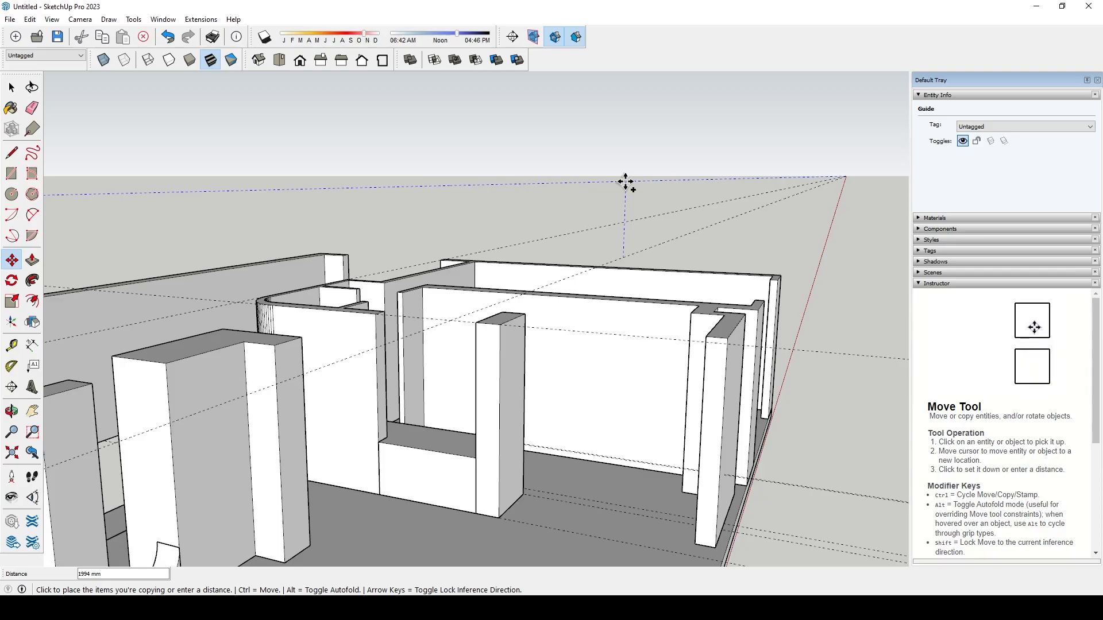
pyautogui.press('o')
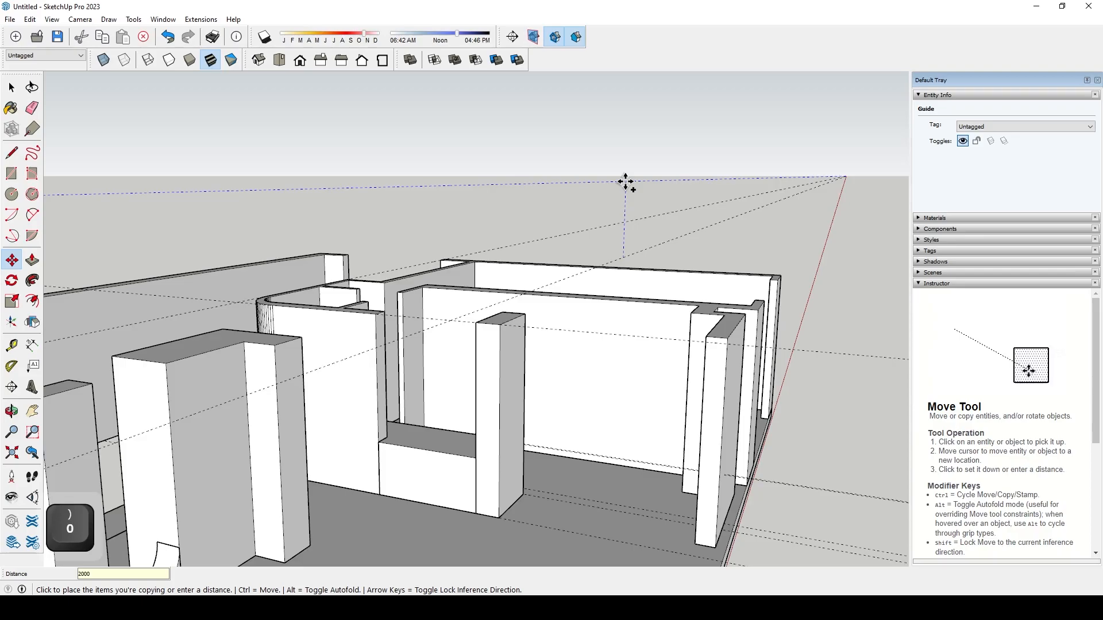
pyautogui.moveTo(625, 180); pyautogui.dragTo(596, 241)
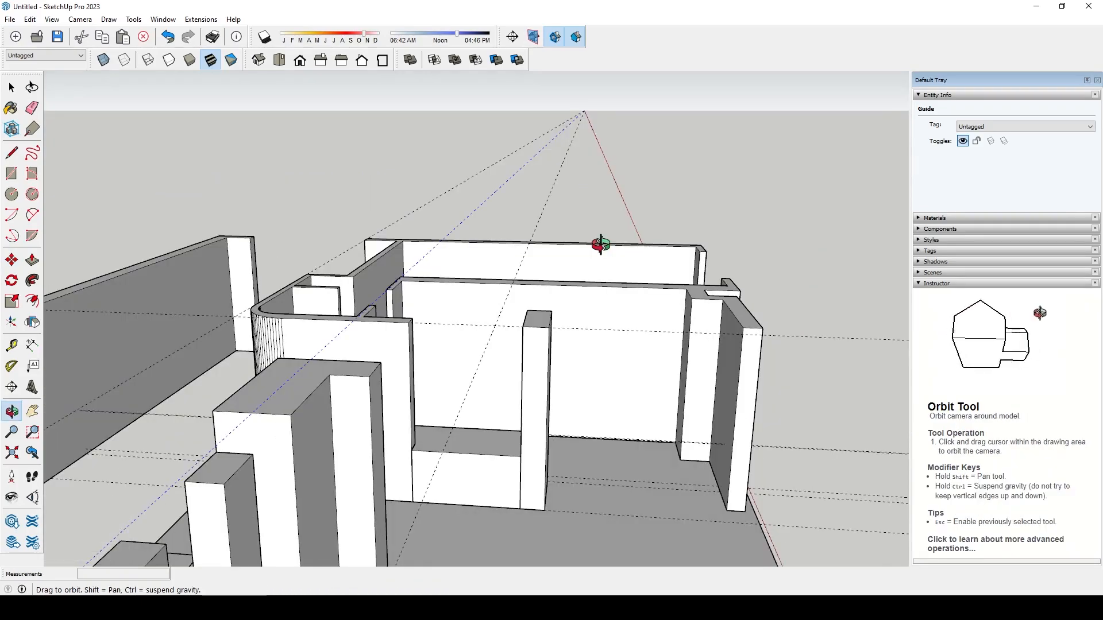
pyautogui.press('m')
pyautogui.moveTo(598, 204); pyautogui.dragTo(546, 212, button='middle')
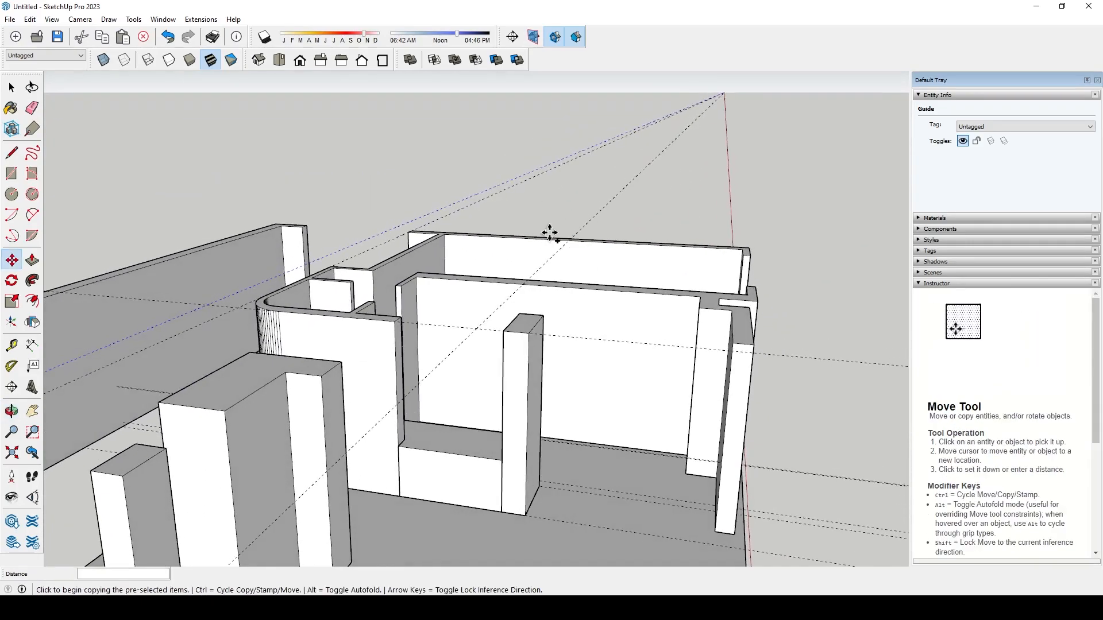
# - Draw a closed triangle joining the middle guide at wall-top height, the raised guide above it and the outer wall's top corner
pyautogui.click(11, 153)
pyautogui.click(476, 327)
pyautogui.moveTo(477, 326); pyautogui.dragTo(475, 207, button='middle')
pyautogui.click(474, 163)
pyautogui.moveTo(726, 254); pyautogui.dragTo(767, 309, button='middle')
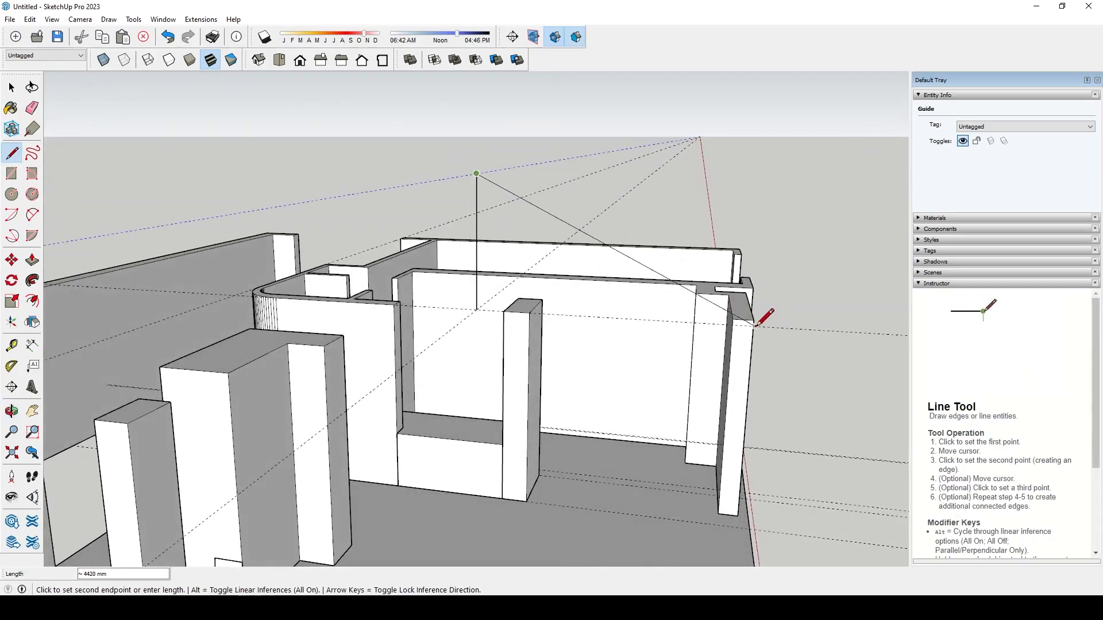
pyautogui.click(756, 326)
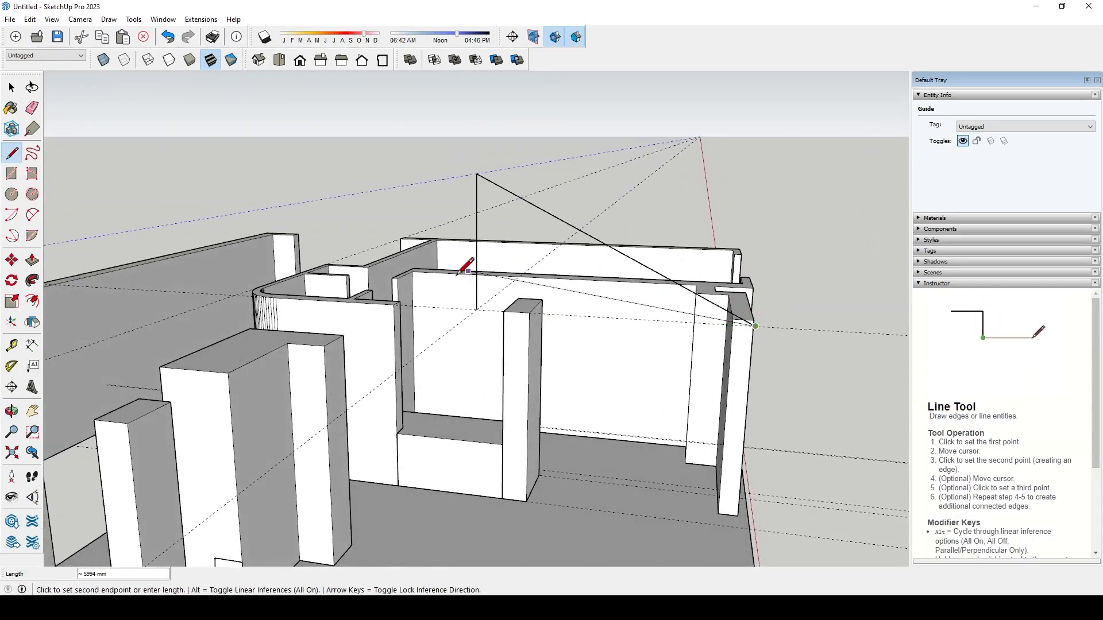
pyautogui.click(476, 310)
pyautogui.moveTo(481, 311); pyautogui.dragTo(441, 328, button='middle')
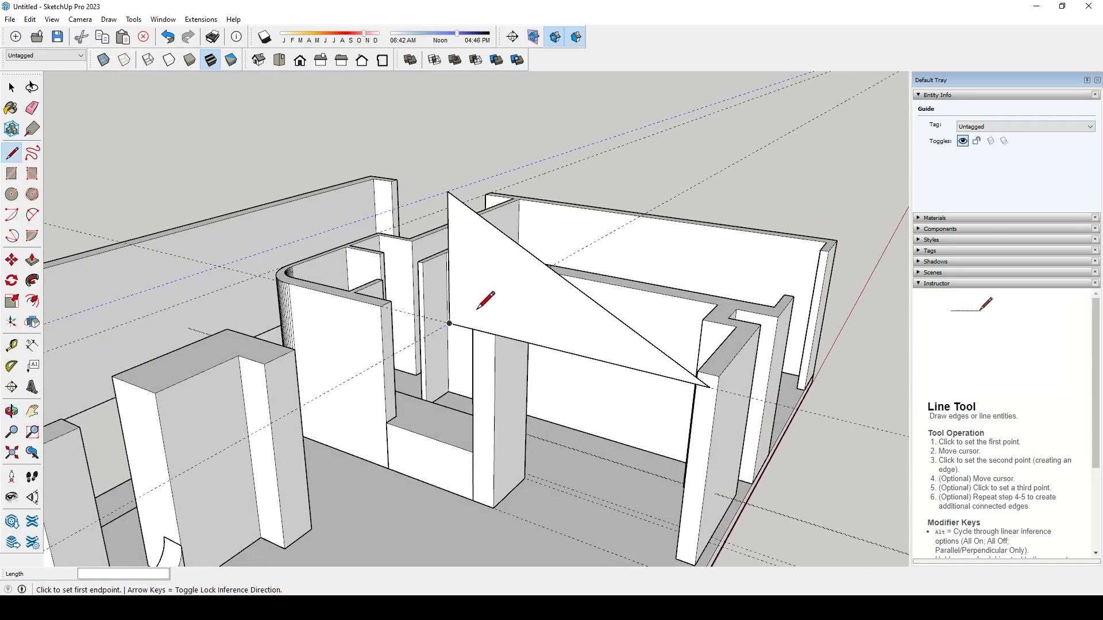
# - Try to extrude the triangular gable face along the far rooms, and undo the extrusion and the triangle
pyautogui.press('space')
pyautogui.press('p')
pyautogui.click(503, 291)
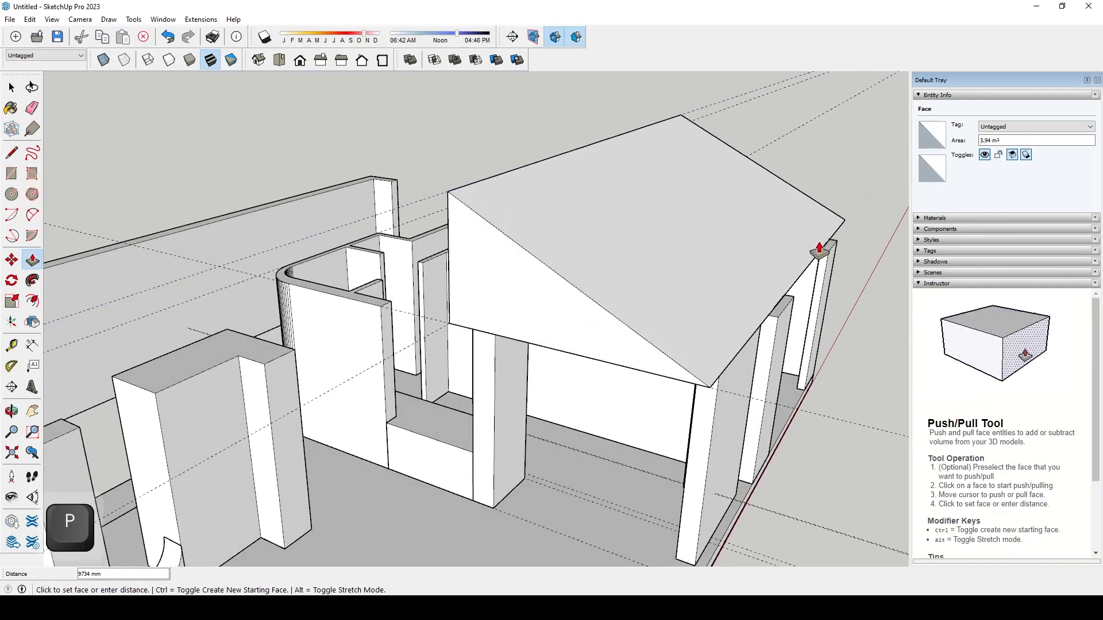
pyautogui.hotkey('ctrl', 'z')
pyautogui.hotkey('ctrl', 'z')
# - Draw a flat rectangle of about 7893 × 4086 mm over the wall tops, from the far outer corner to the near end of the middle guide
pyautogui.press('r')
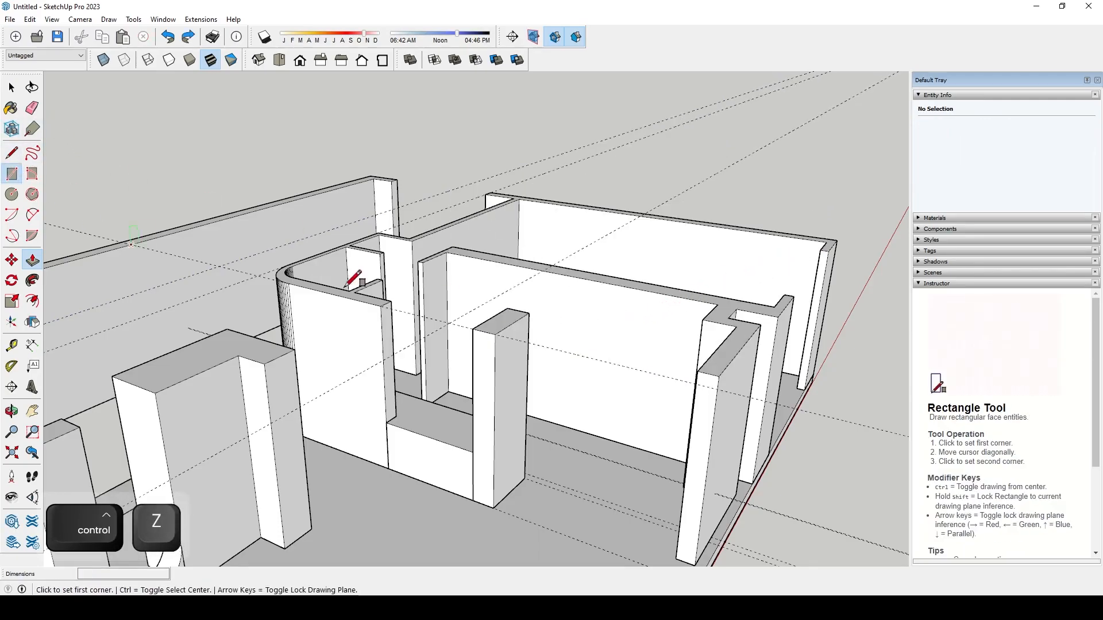
pyautogui.click(836, 240)
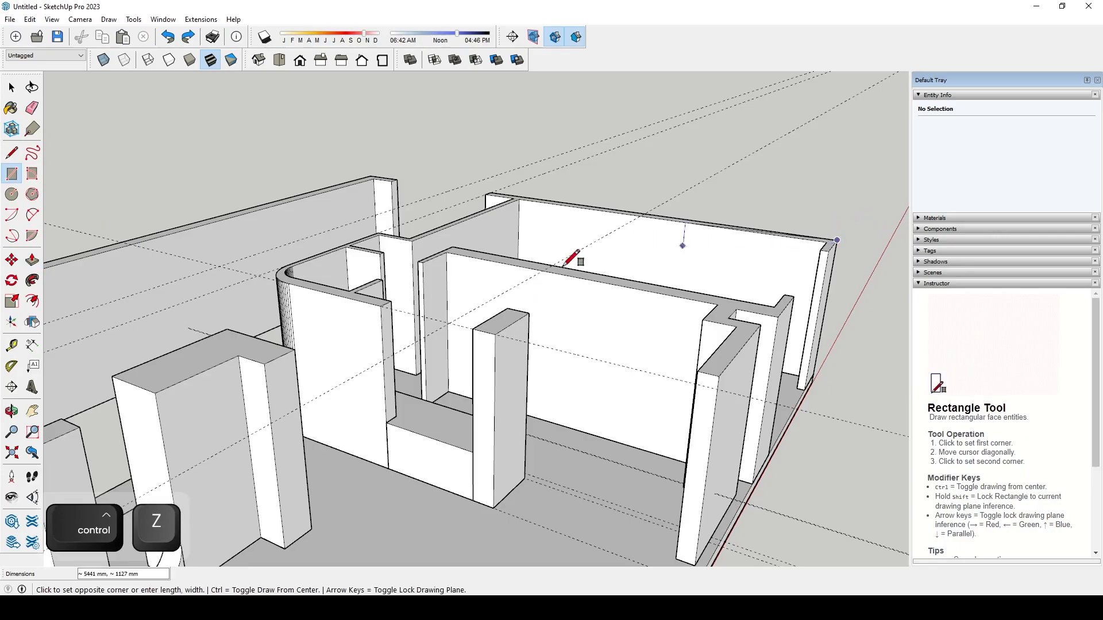
pyautogui.click(450, 323)
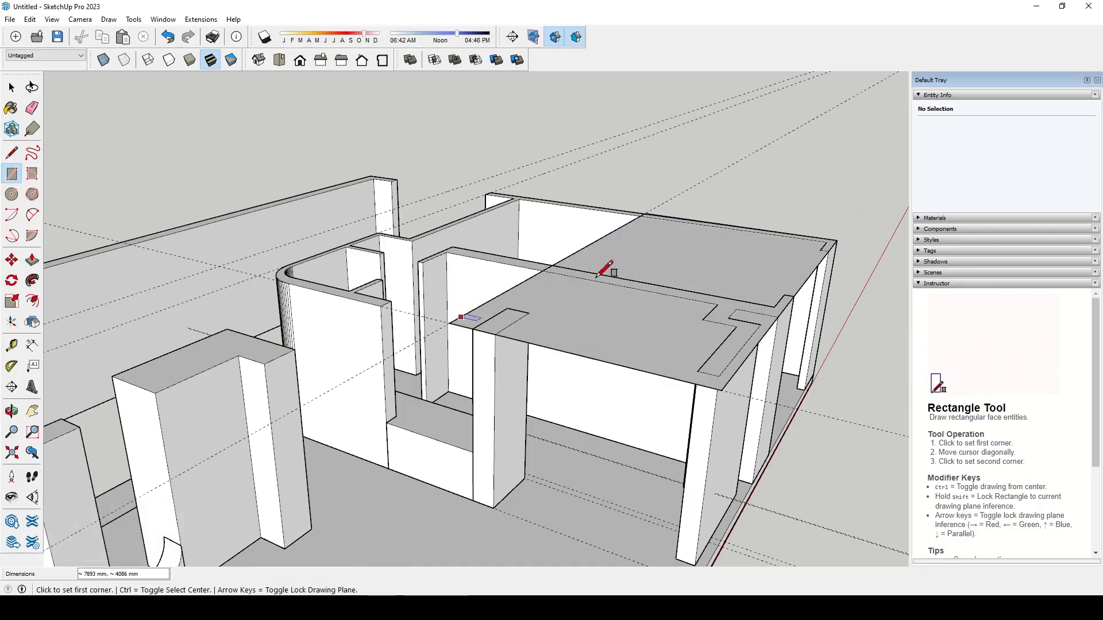
# - Rotate the flat rectangle upward about 28 degrees around its outer eave edge towards the raised guide
pyautogui.press('space')
pyautogui.click(661, 257)
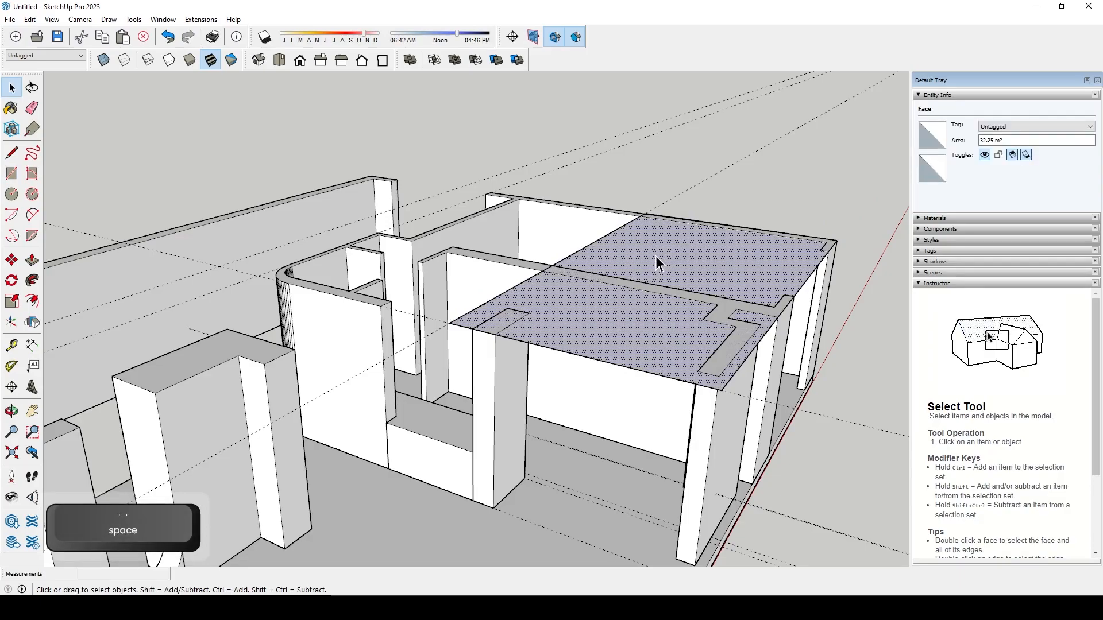
pyautogui.press('q')
pyautogui.press('shift')
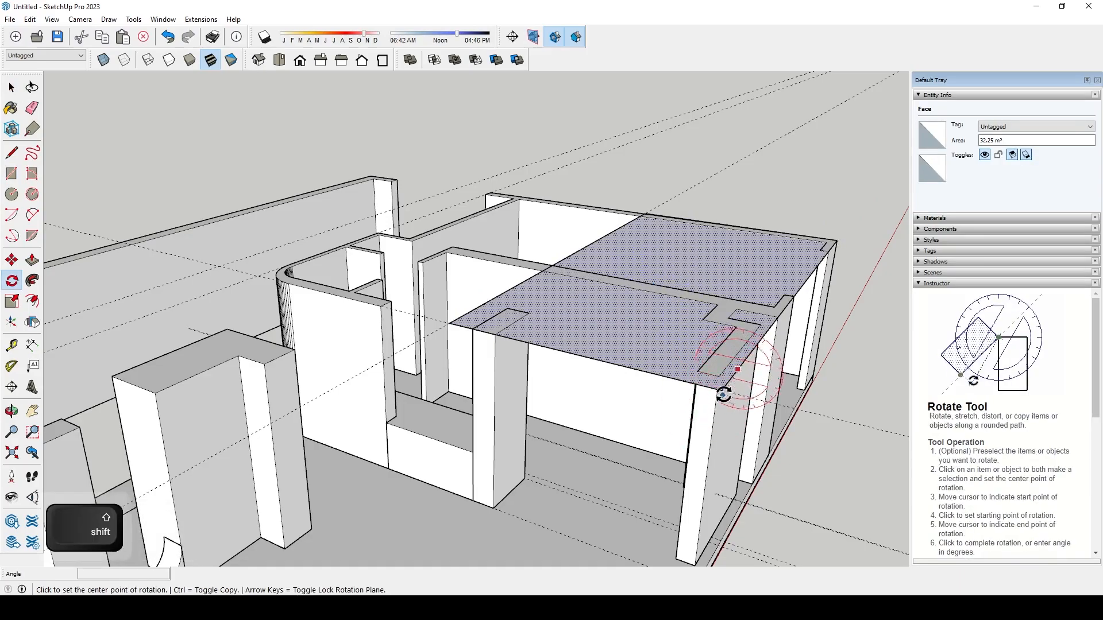
pyautogui.click(722, 390)
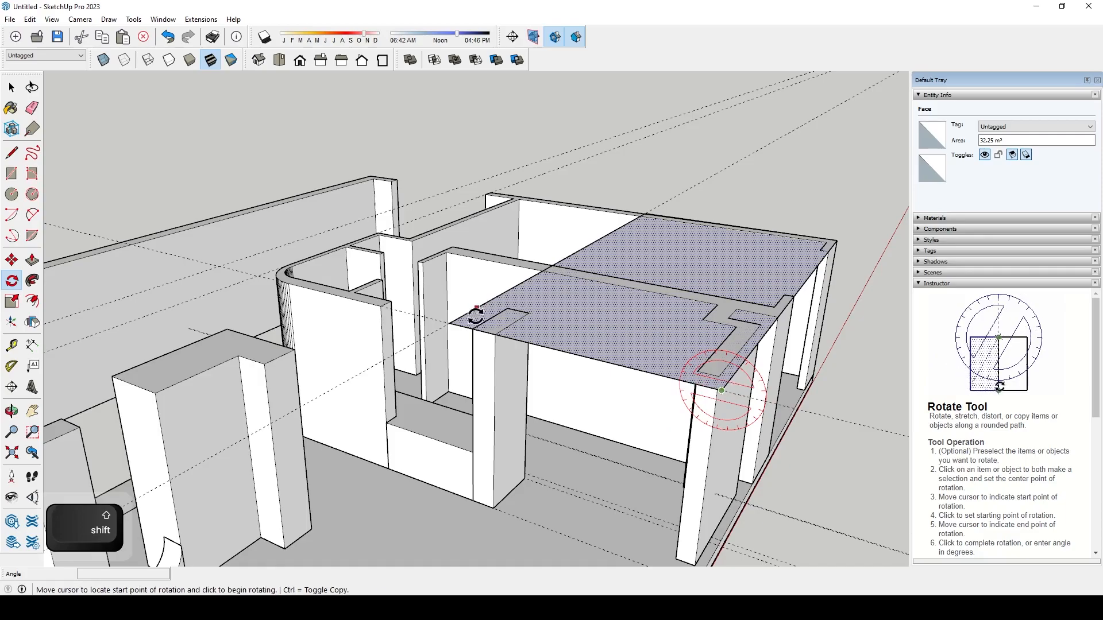
pyautogui.click(451, 319)
pyautogui.moveTo(467, 234); pyautogui.dragTo(566, 148, button='middle')
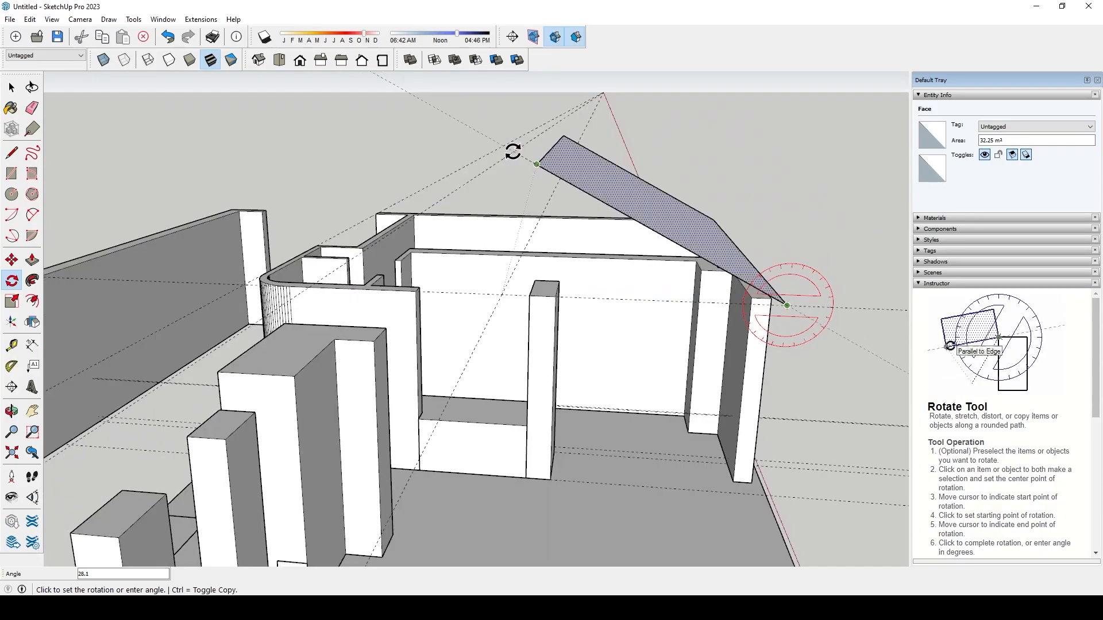
pyautogui.click(512, 151)
pyautogui.moveTo(673, 138); pyautogui.dragTo(677, 179, button='middle')
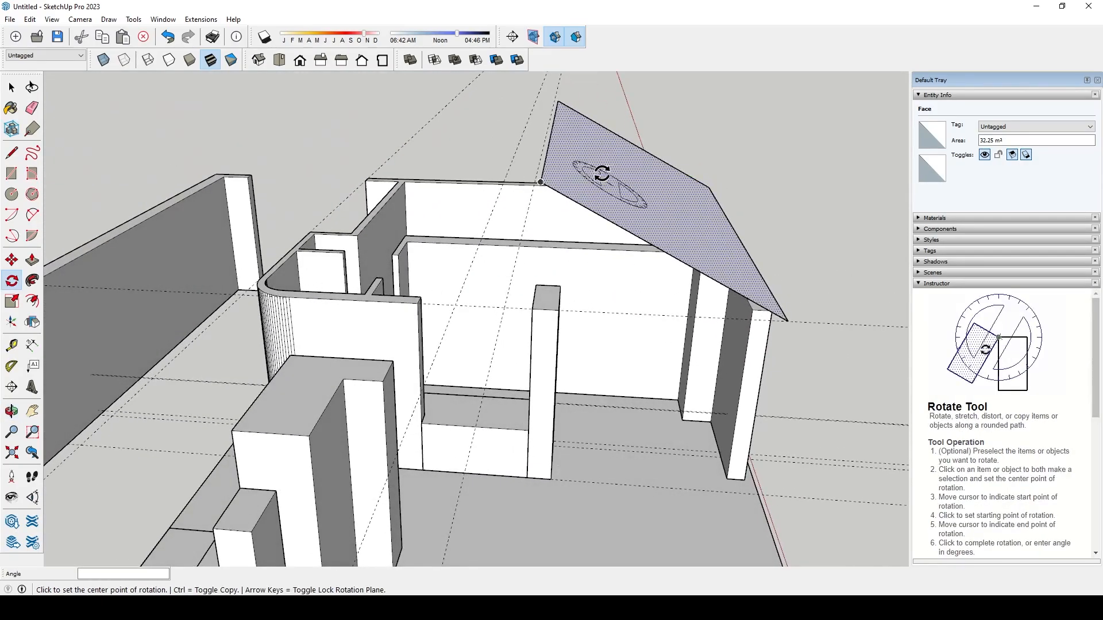
# - Move the tilted face's upper edge onto the raised guide
pyautogui.moveTo(605, 174); pyautogui.dragTo(526, 143, button='middle')
pyautogui.press('m')
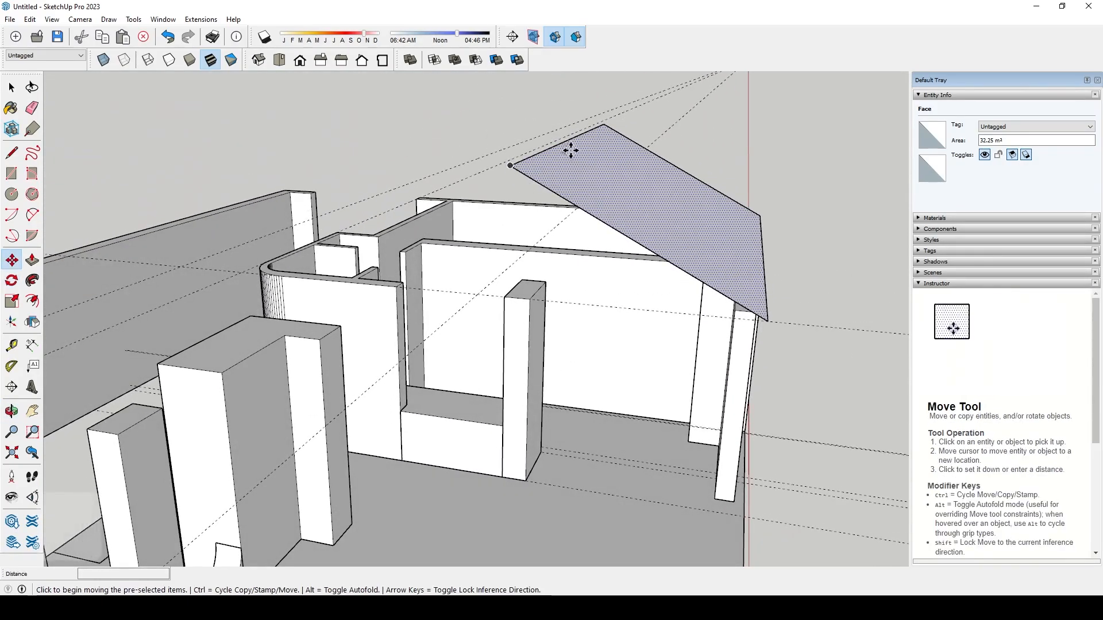
pyautogui.press('space')
pyautogui.click(537, 155)
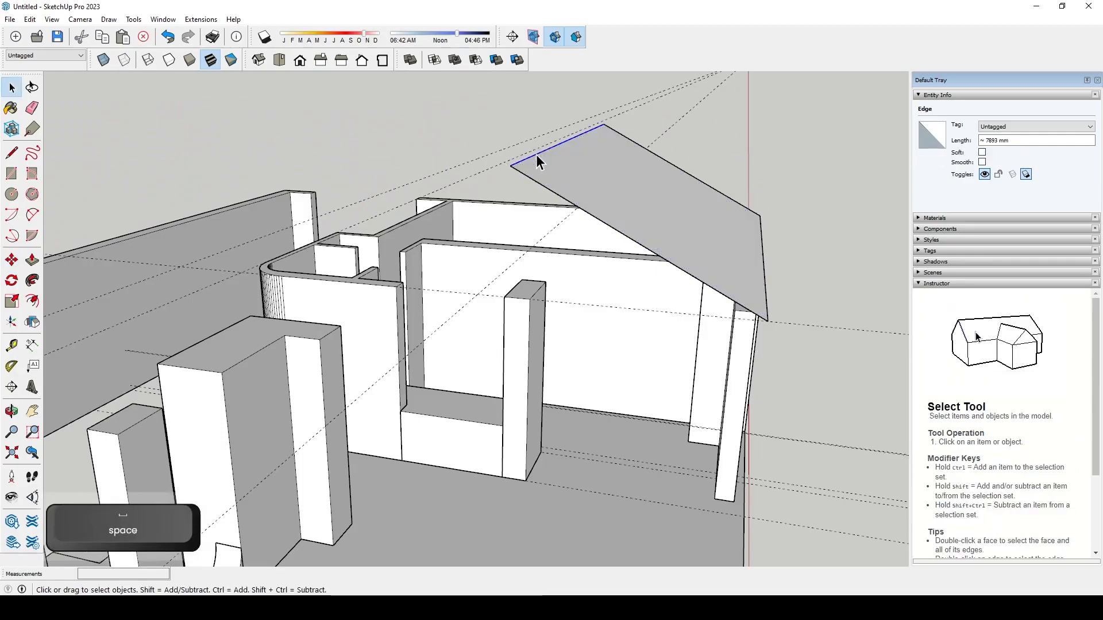
pyautogui.press(',')
pyautogui.press('m')
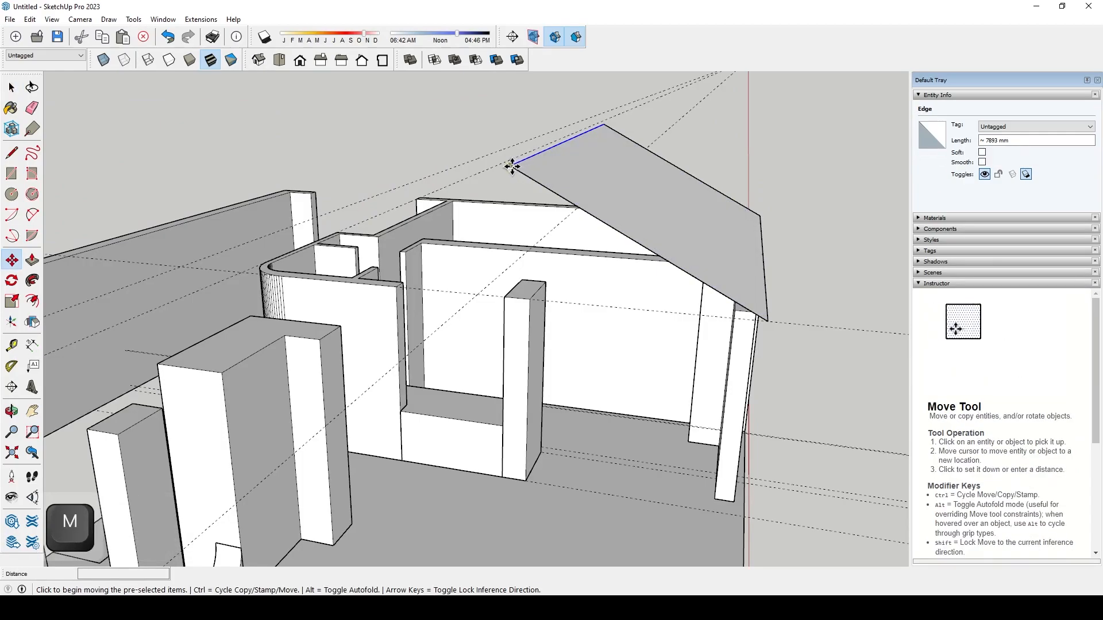
pyautogui.click(513, 166)
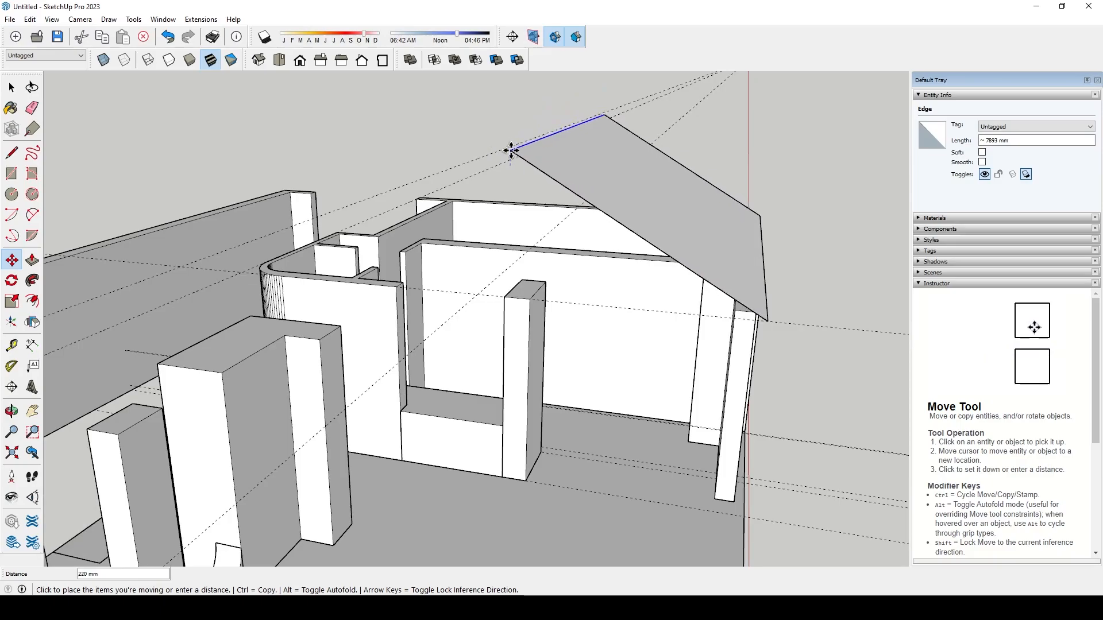
pyautogui.moveTo(502, 150); pyautogui.dragTo(325, 167, button='middle')
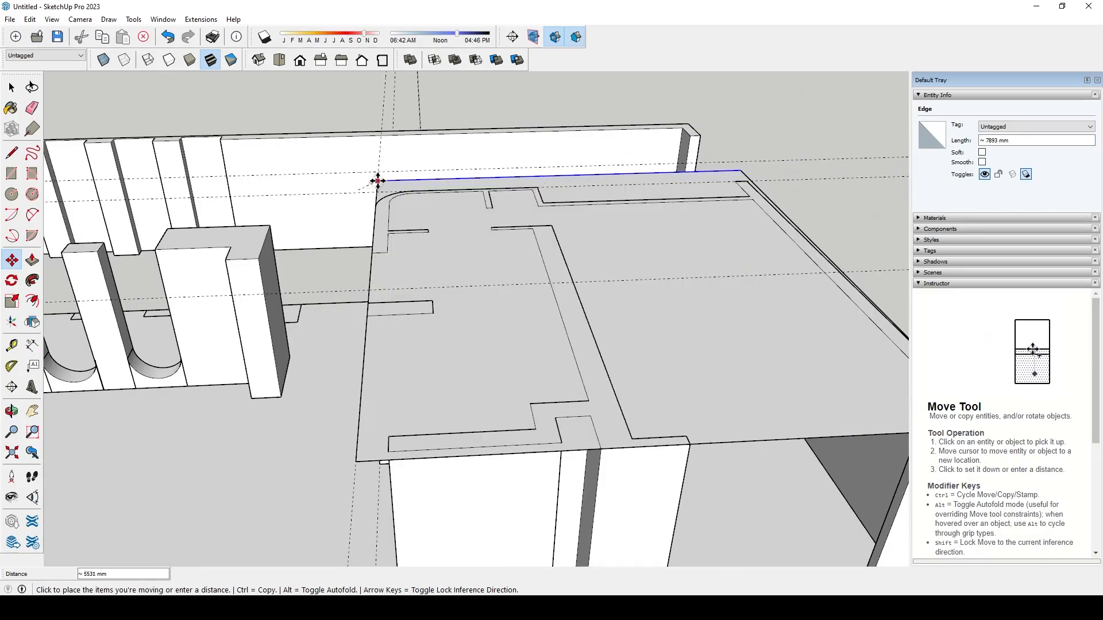
pyautogui.moveTo(364, 136); pyautogui.dragTo(377, 172, button='middle')
# - Thicken the sloped roof face into a slab about 207 mm thick with Push/Pull
pyautogui.press('p')
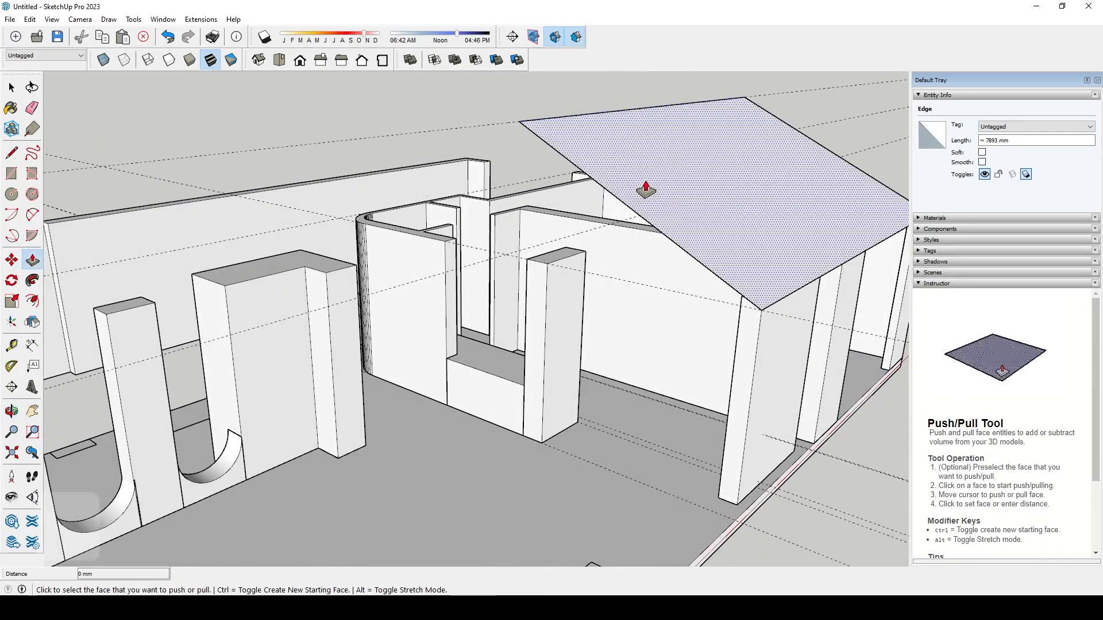
pyautogui.press('ctrl')
pyautogui.hotkey('ctrl', 'z')
pyautogui.click(675, 188)
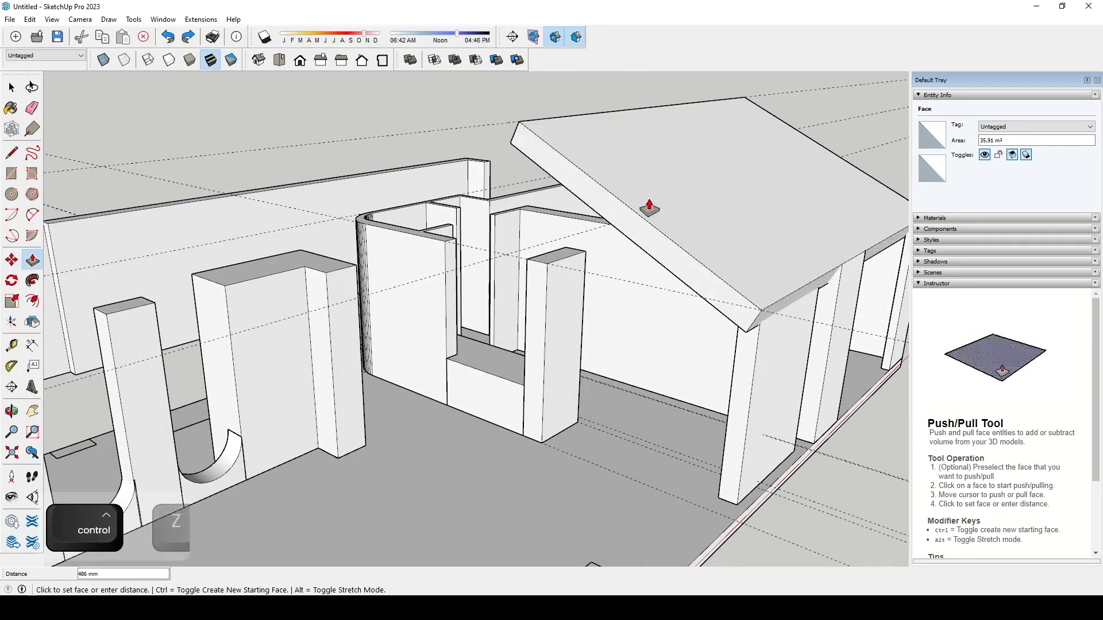
pyautogui.click(664, 192)
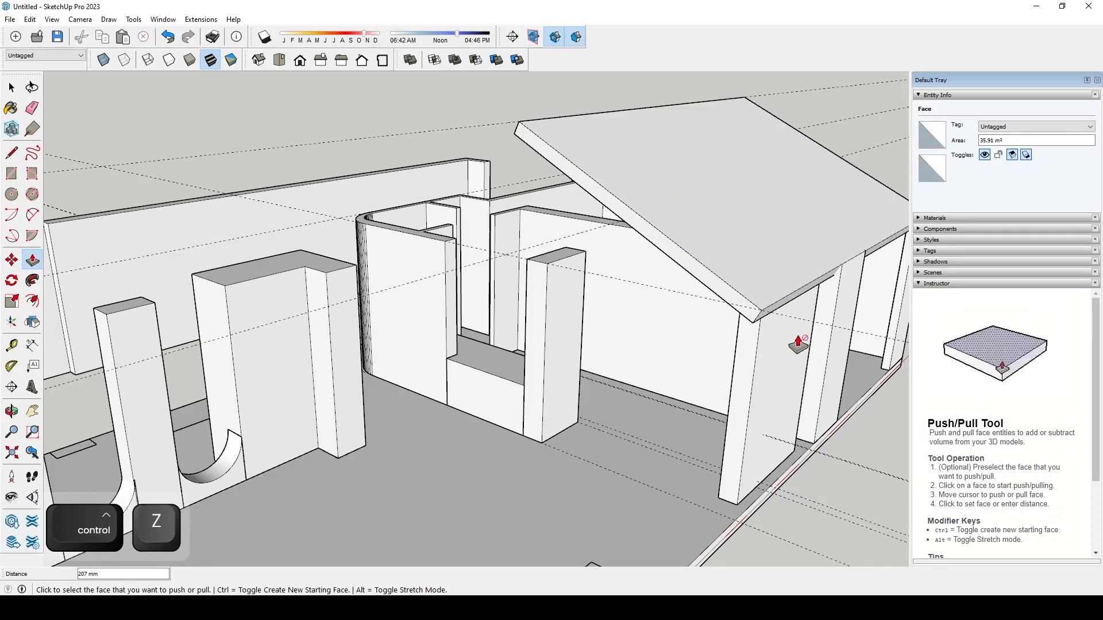
pyautogui.press('Escape')
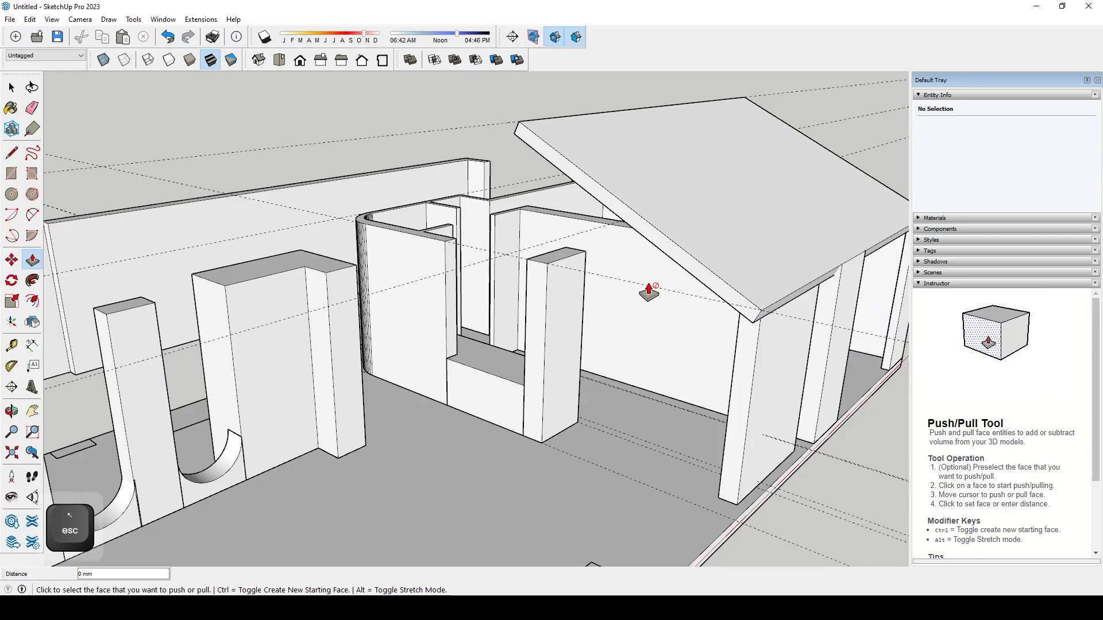
# - Undo the roof slab's thickness, the upper edge's move and the rectangle's rotation
pyautogui.hotkey('ctrl', 'z')
pyautogui.hotkey('ctrl', 'z')
pyautogui.hotkey('ctrl', 'z')
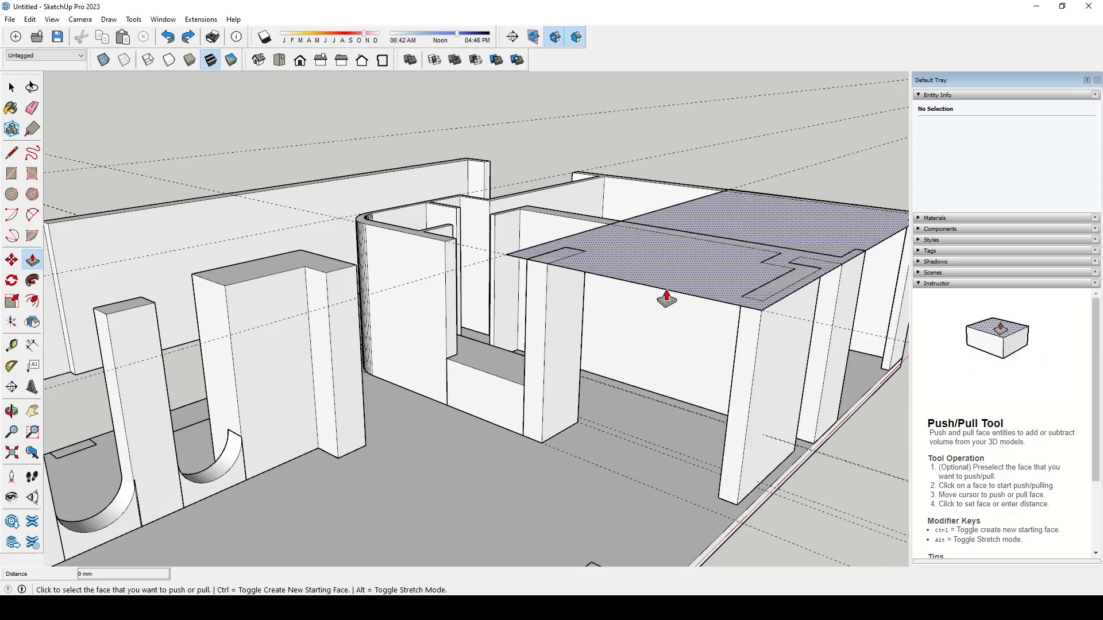
# - Move the flat rectangle with all its edges straight up from the middle guide onto the raised guide
pyautogui.press('space')
pyautogui.doubleClick(639, 260)
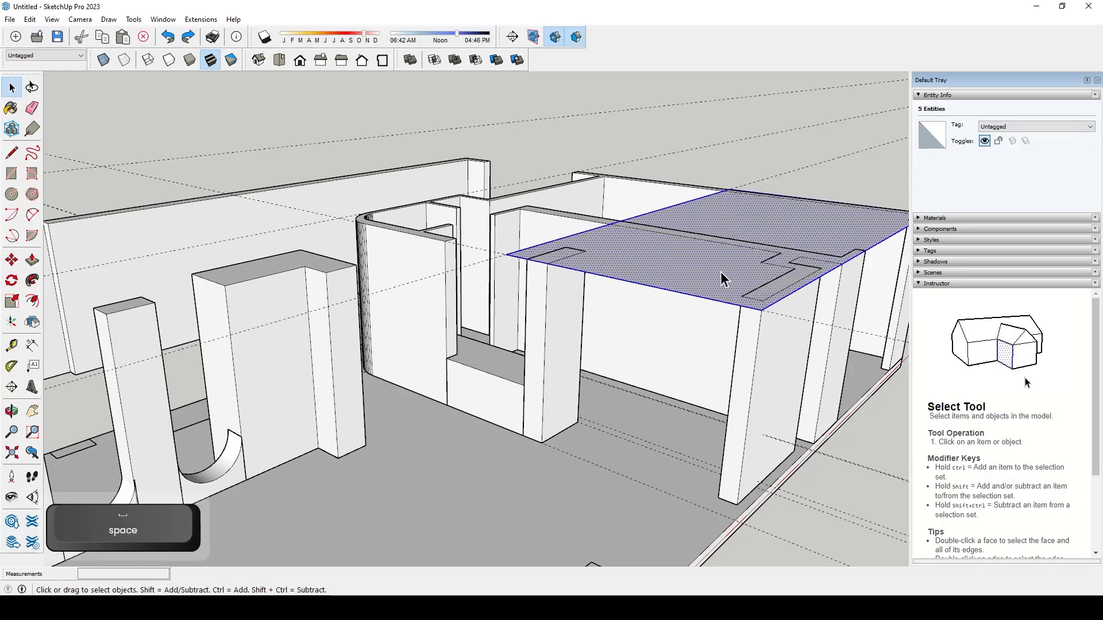
pyautogui.press('m')
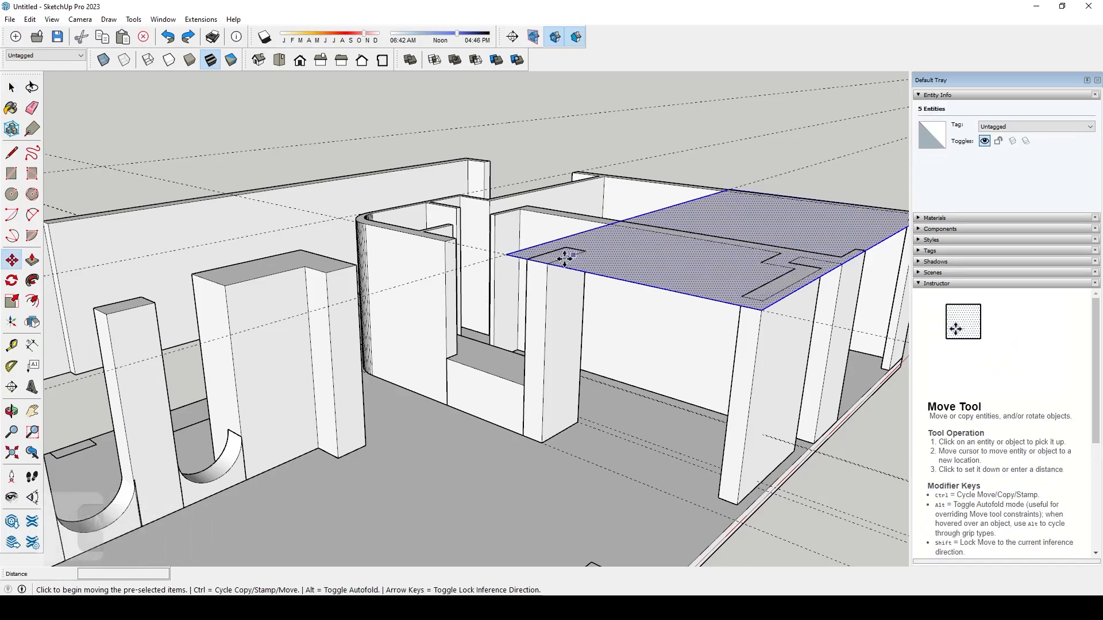
pyautogui.press('m')
pyautogui.click(508, 255)
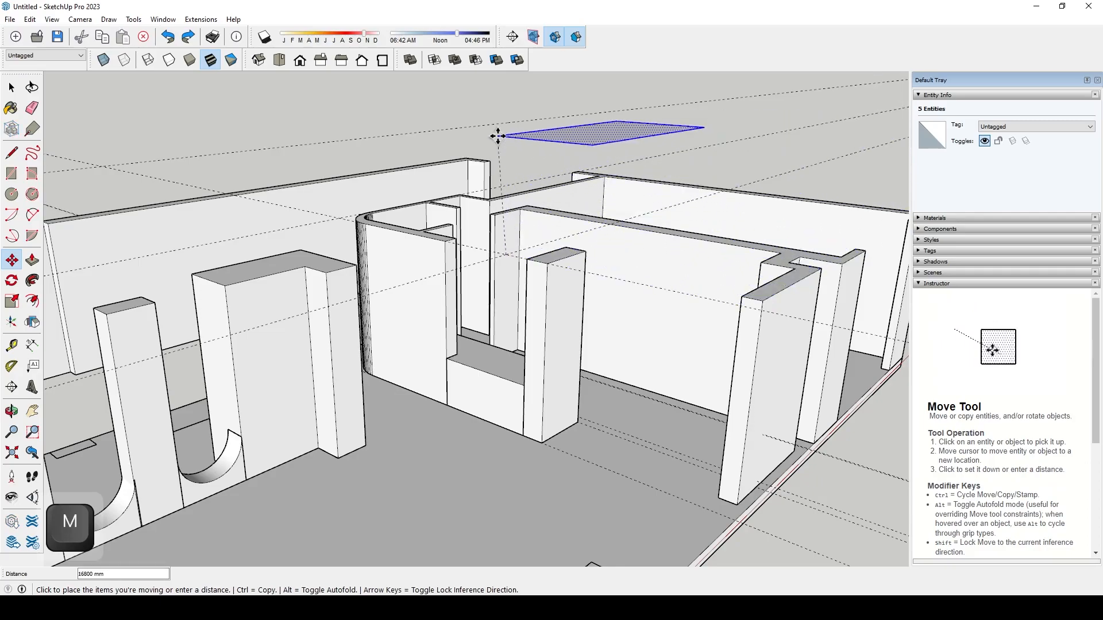
pyautogui.click(508, 122)
pyautogui.moveTo(493, 167); pyautogui.dragTo(571, 184, button='middle')
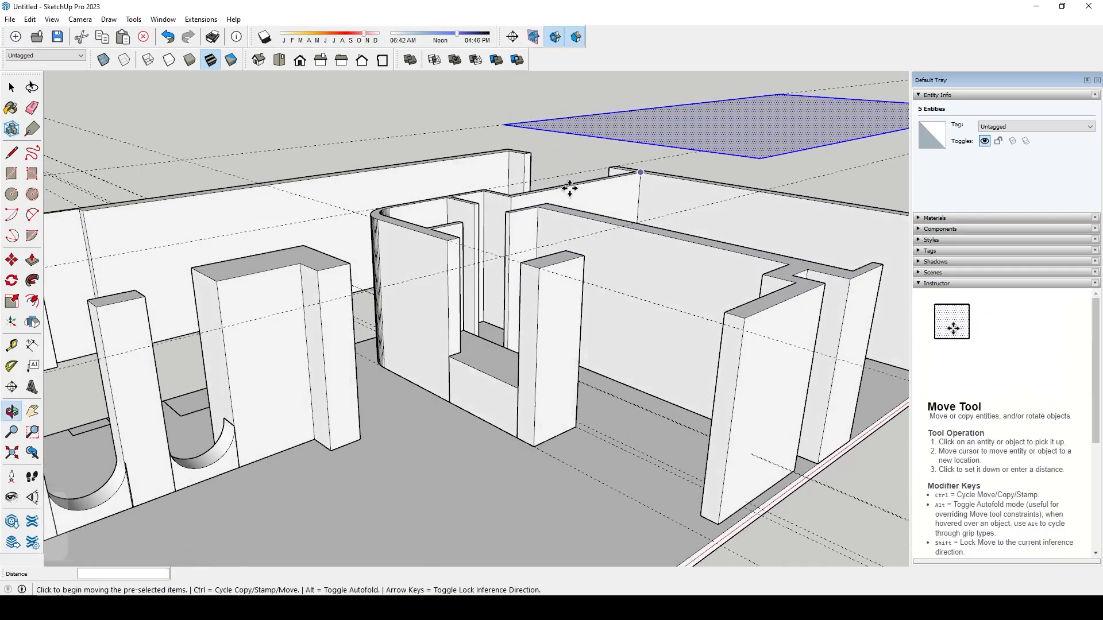
# - Lower only the raised rectangle's front edge onto the front wall's top corner to tilt the face into a roof slope
pyautogui.press('space')
pyautogui.click(792, 163)
pyautogui.click(795, 154)
pyautogui.scroll(-2, 406, 205)
pyautogui.press('m')
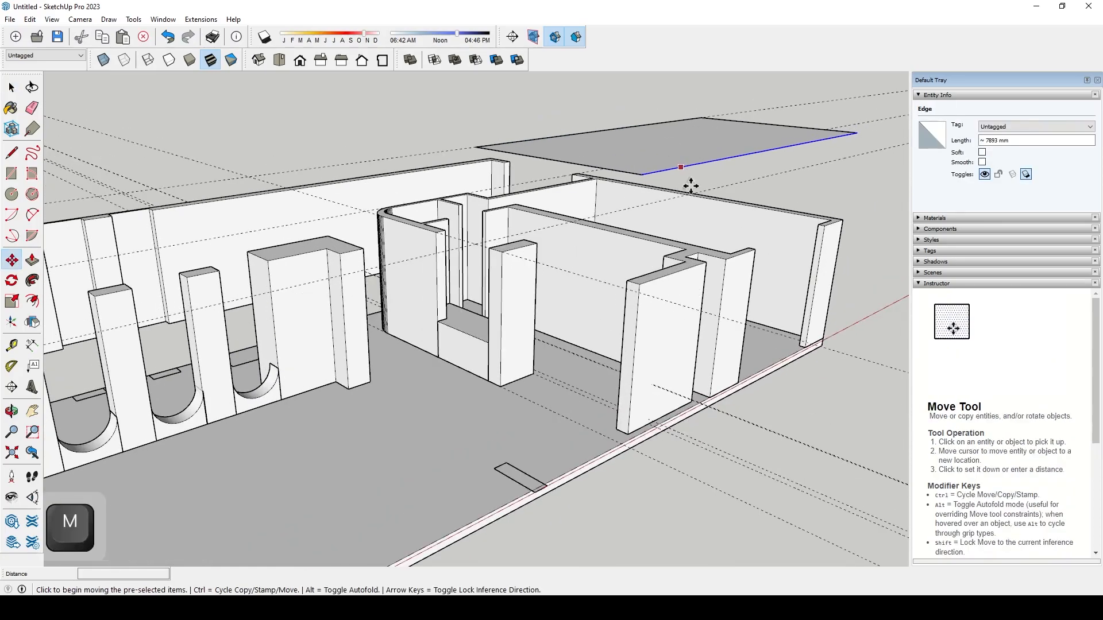
pyautogui.click(643, 175)
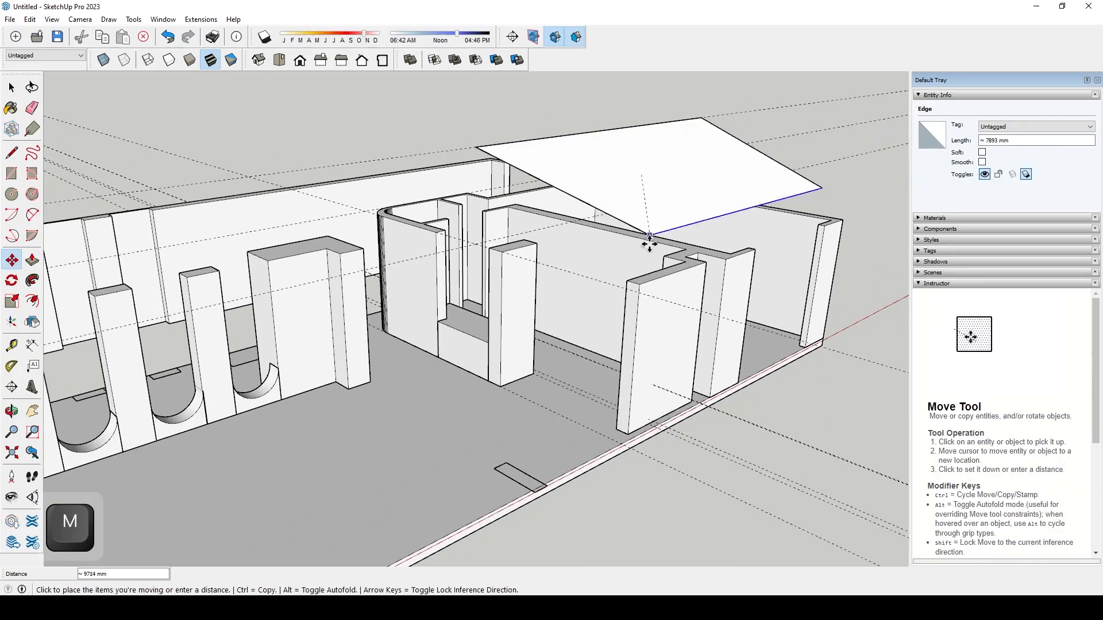
pyautogui.click(640, 289)
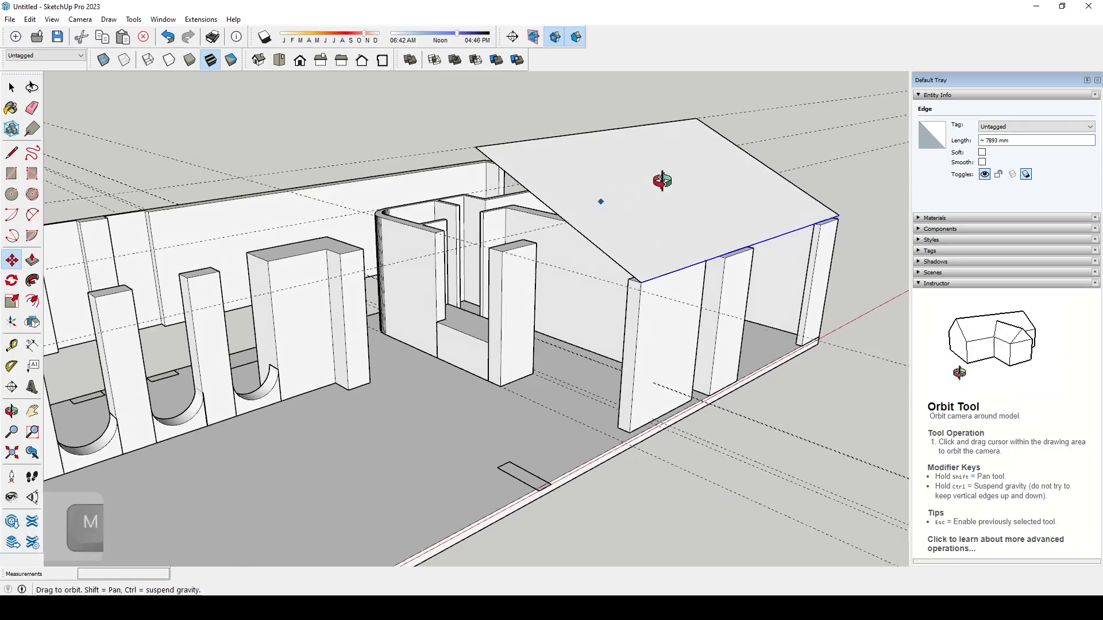
# - Thicken the sloped roof face into a slab about 440 mm thick with Push/Pull
pyautogui.moveTo(636, 191); pyautogui.dragTo(707, 153, button='middle')
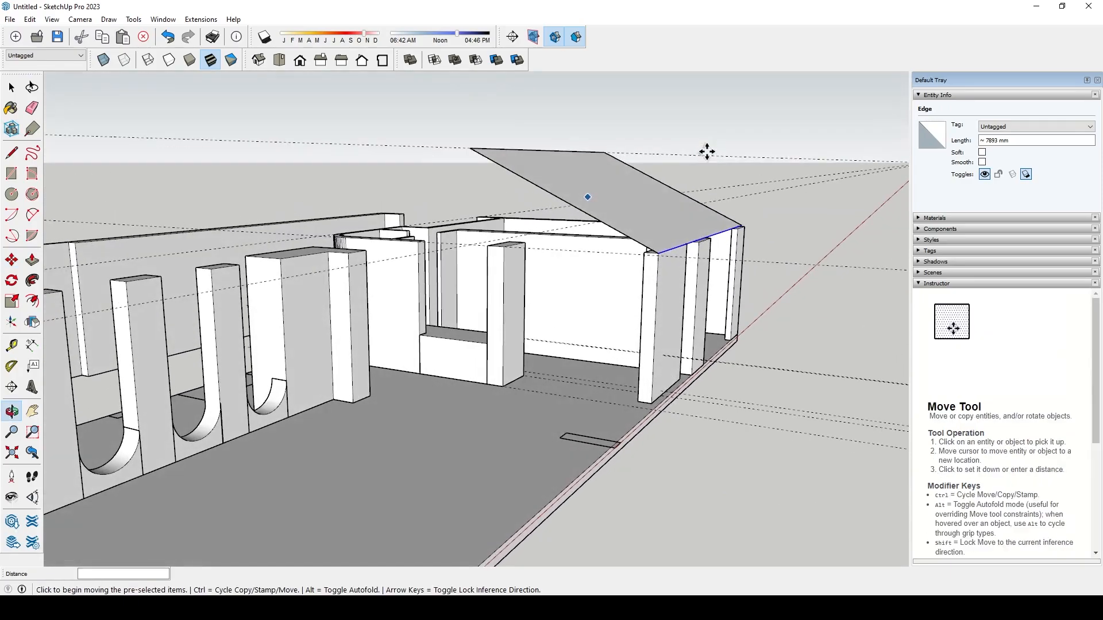
pyautogui.press('space')
pyautogui.press('p')
pyautogui.click(645, 204)
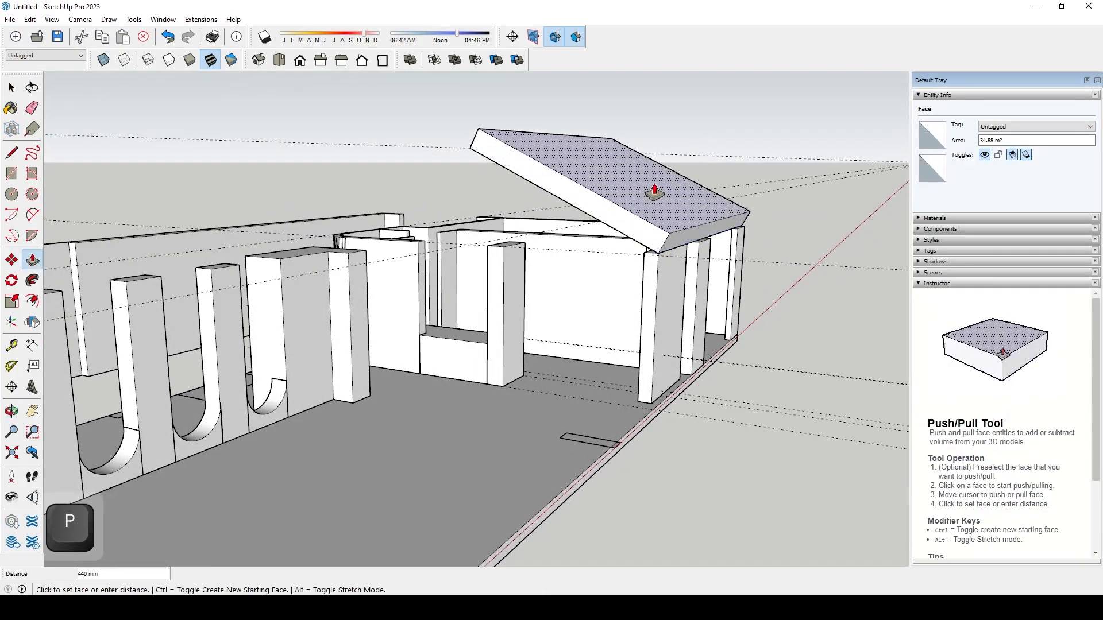
pyautogui.click(654, 193)
pyautogui.press('Escape')
pyautogui.click(687, 244)
pyautogui.press('Escape')
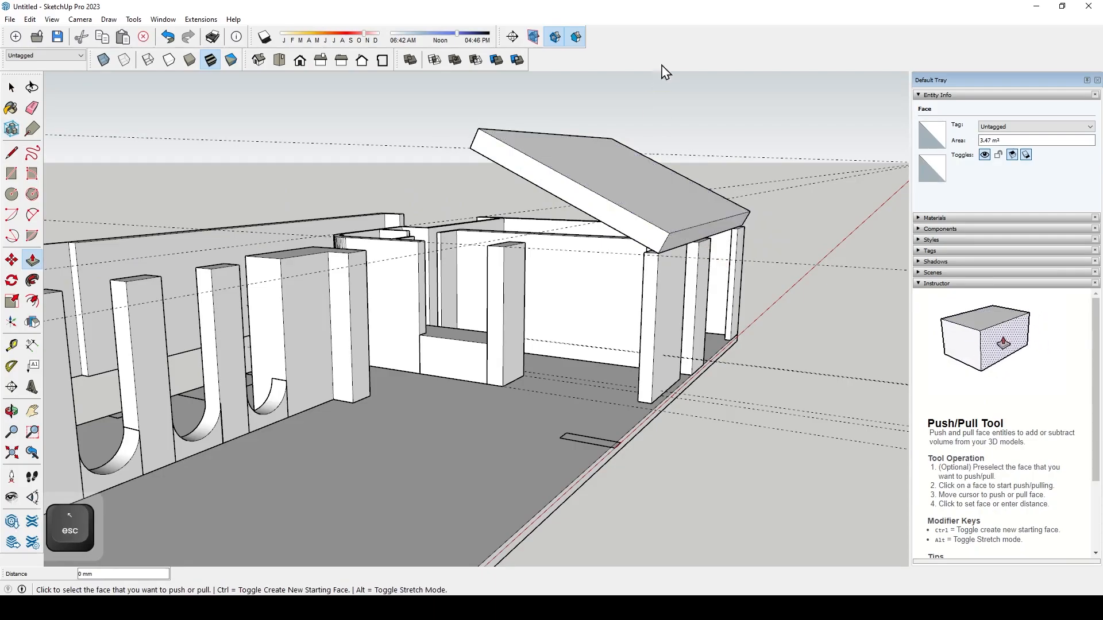
# - Undo the roof slab's thickness and the front edge's downward move
pyautogui.hotkey('ctrl', 'z')
pyautogui.hotkey('ctrl', 'z')
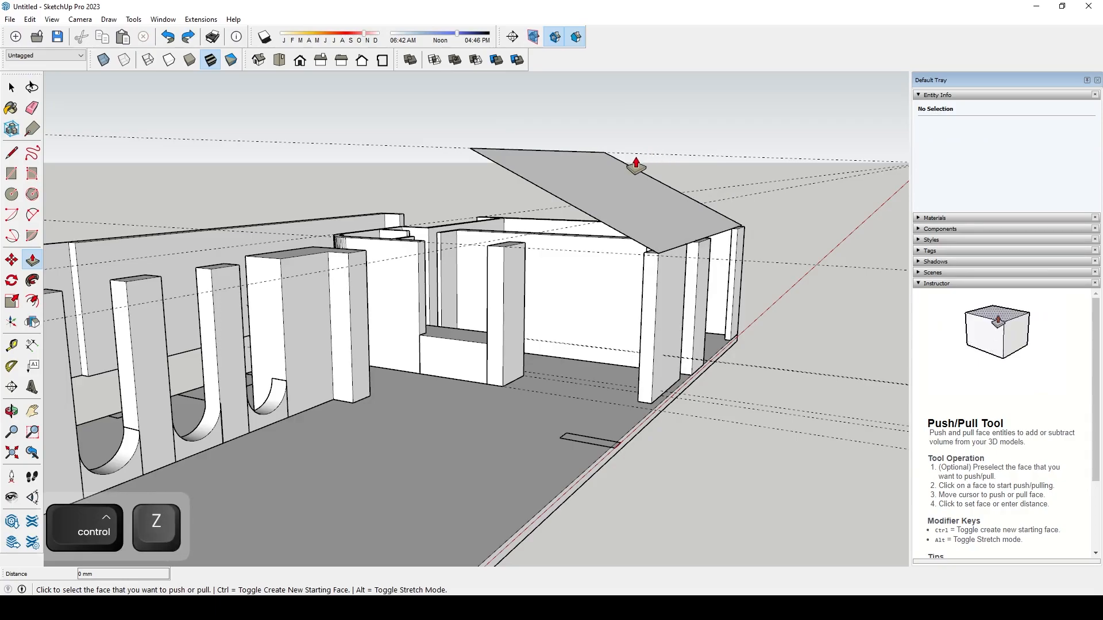
pyautogui.moveTo(636, 168); pyautogui.dragTo(561, 209, button='middle')
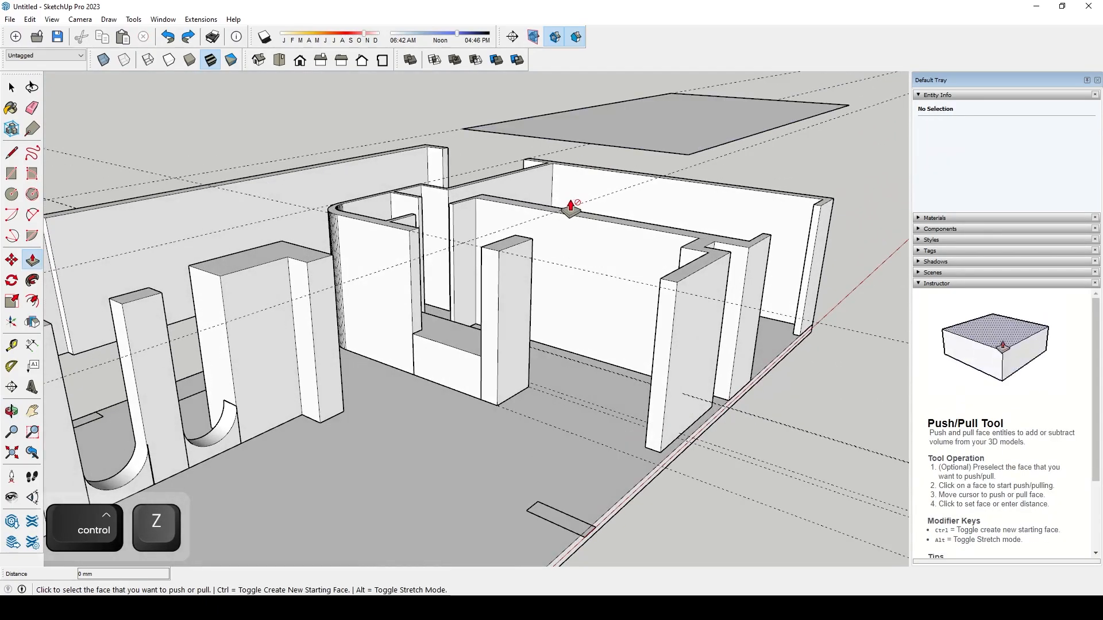
pyautogui.press('Escape')
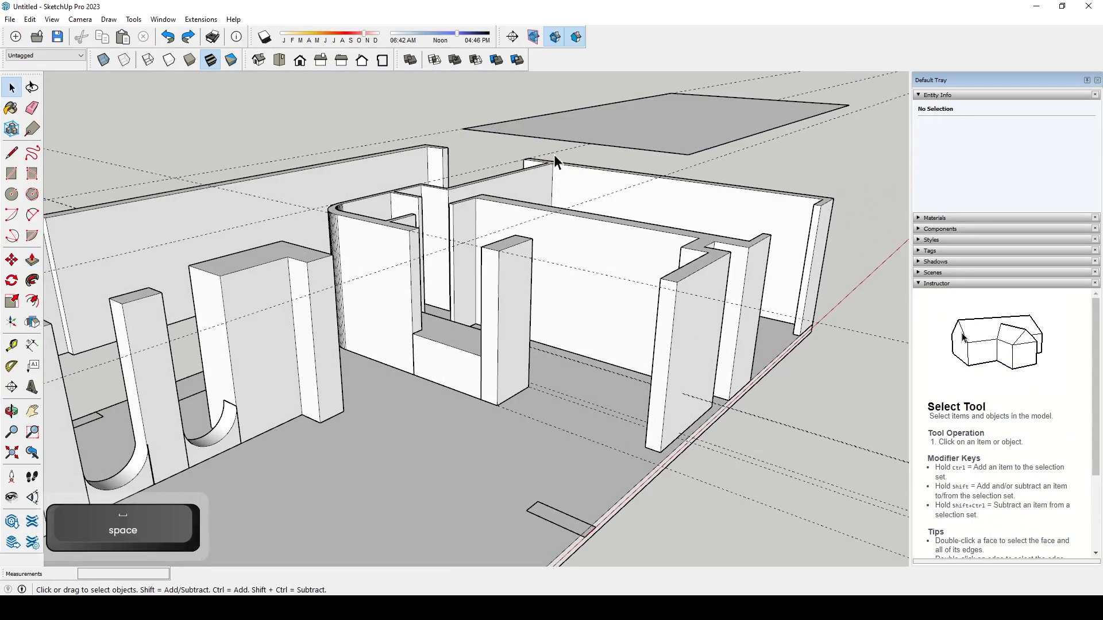
# - Delete the raised flat rectangle together with all its edges
pyautogui.click(616, 124)
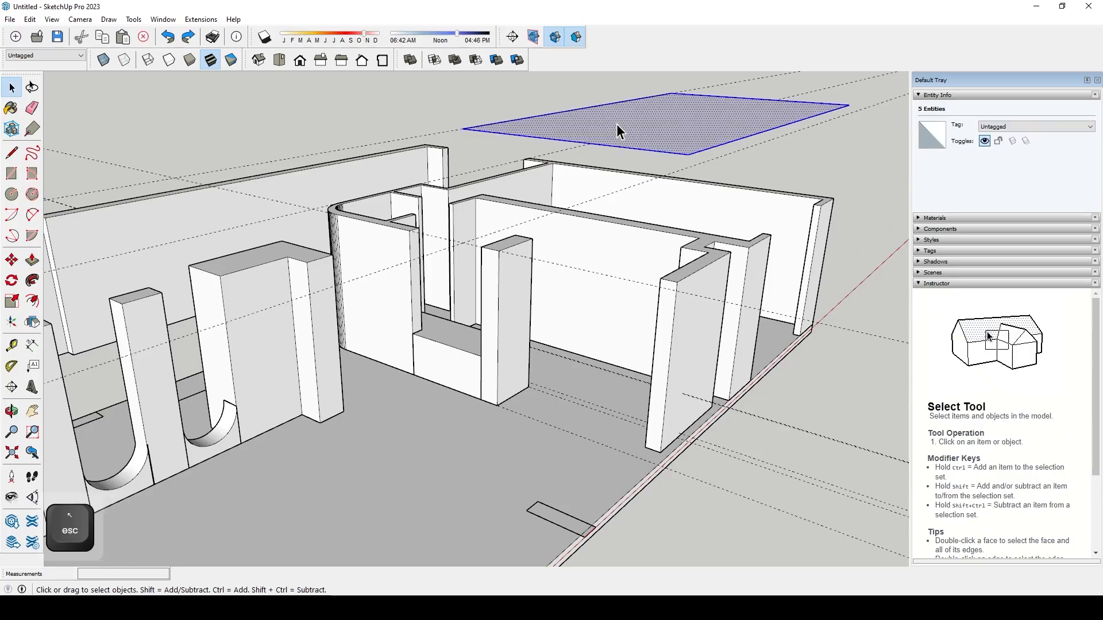
pyautogui.press('Delete')
pyautogui.moveTo(610, 127); pyautogui.dragTo(560, 311, button='middle')
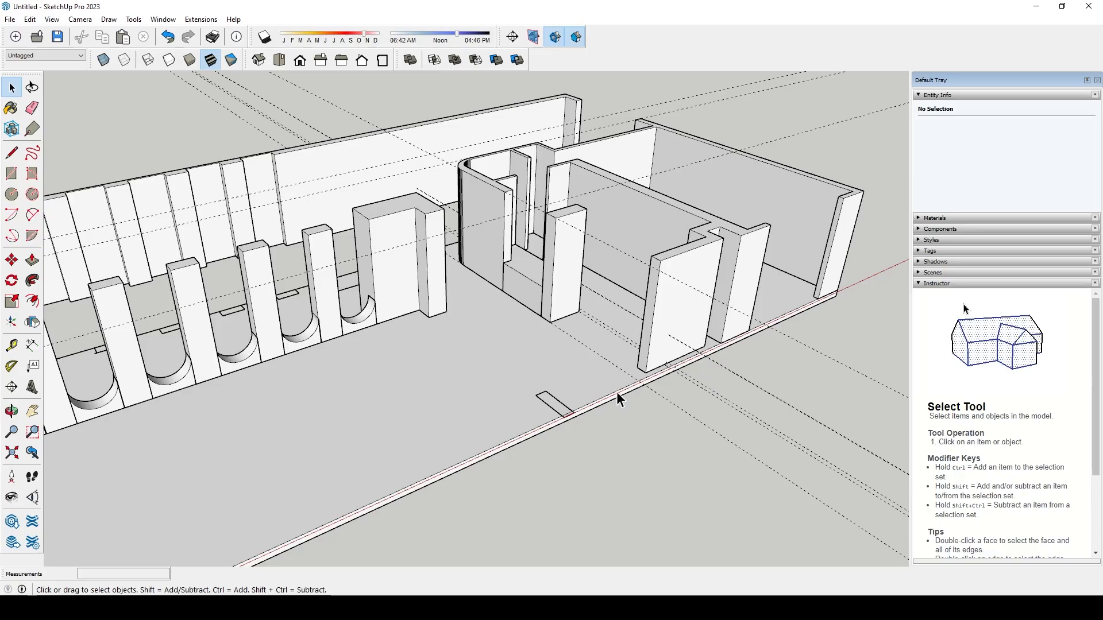
# - Examine the modelled walls, the floor slab and the remaining floor-plan outlines from several raised viewpoints
pyautogui.scroll(-10, 617, 412)
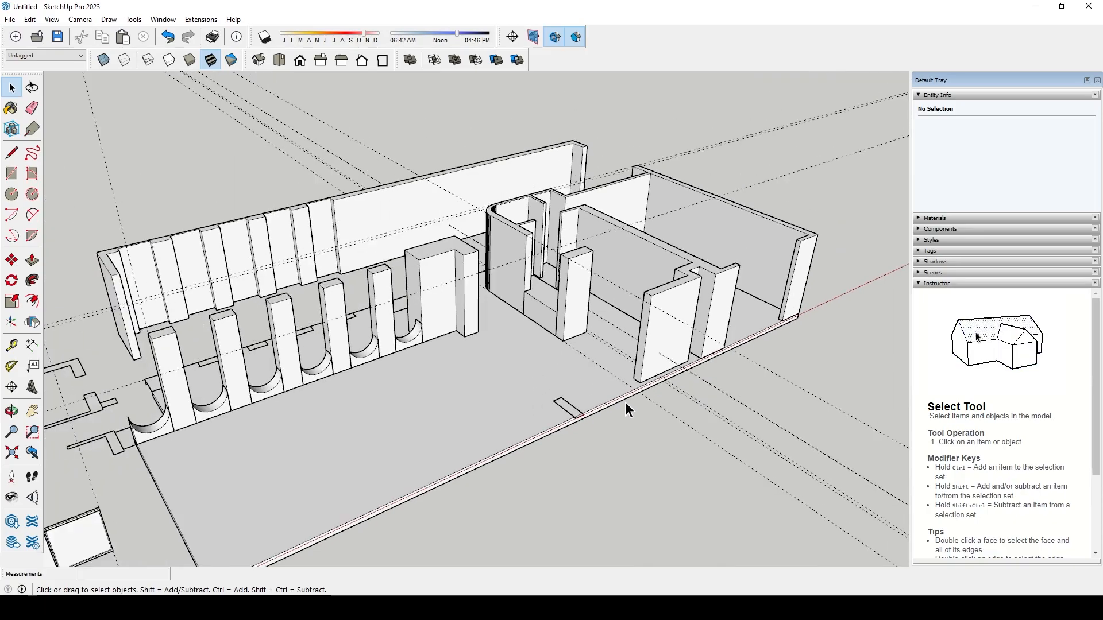
pyautogui.moveTo(639, 412); pyautogui.dragTo(593, 345, button='middle')
pyautogui.scroll(5, 654, 381)
pyautogui.moveTo(247, 257); pyautogui.dragTo(492, 300, button='middle')
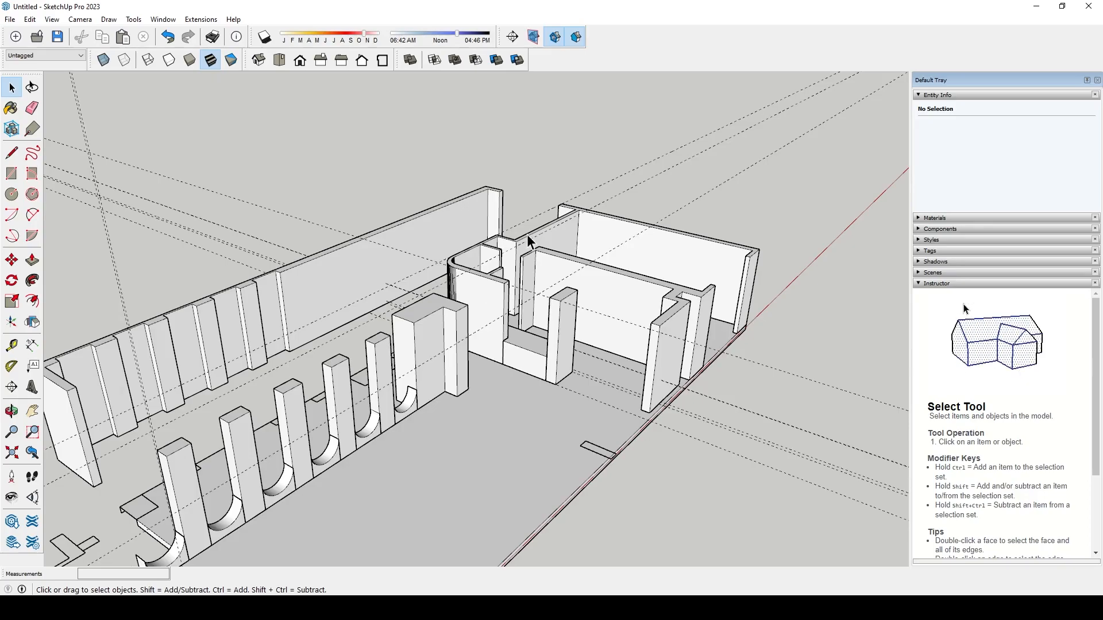
pyautogui.moveTo(536, 236); pyautogui.dragTo(297, 352, button='middle')
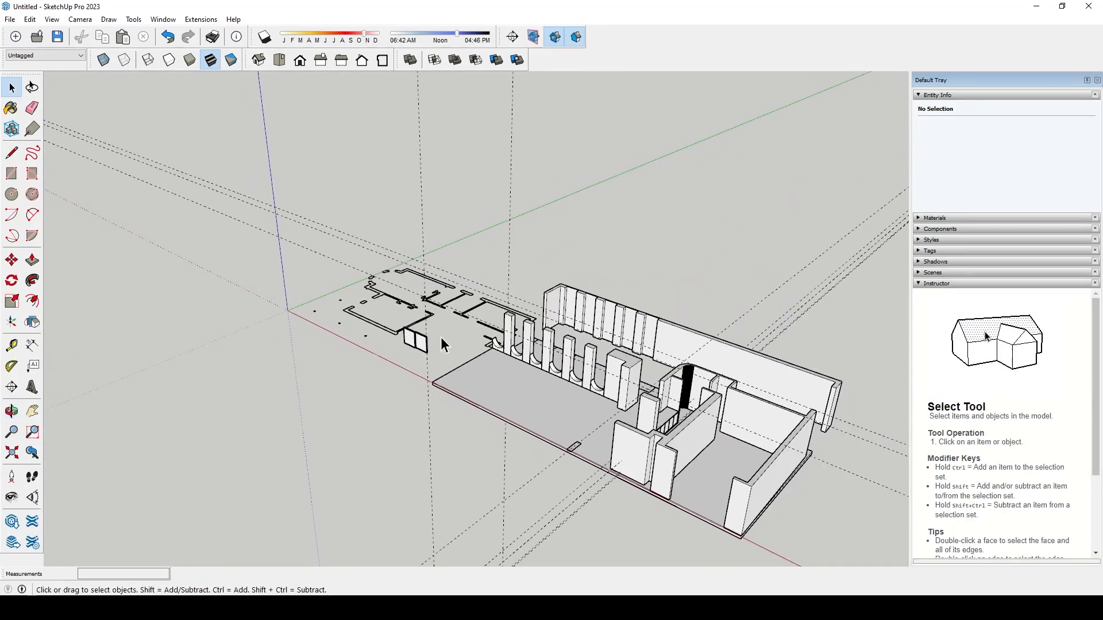
pyautogui.moveTo(413, 332); pyautogui.dragTo(600, 404, button='middle')
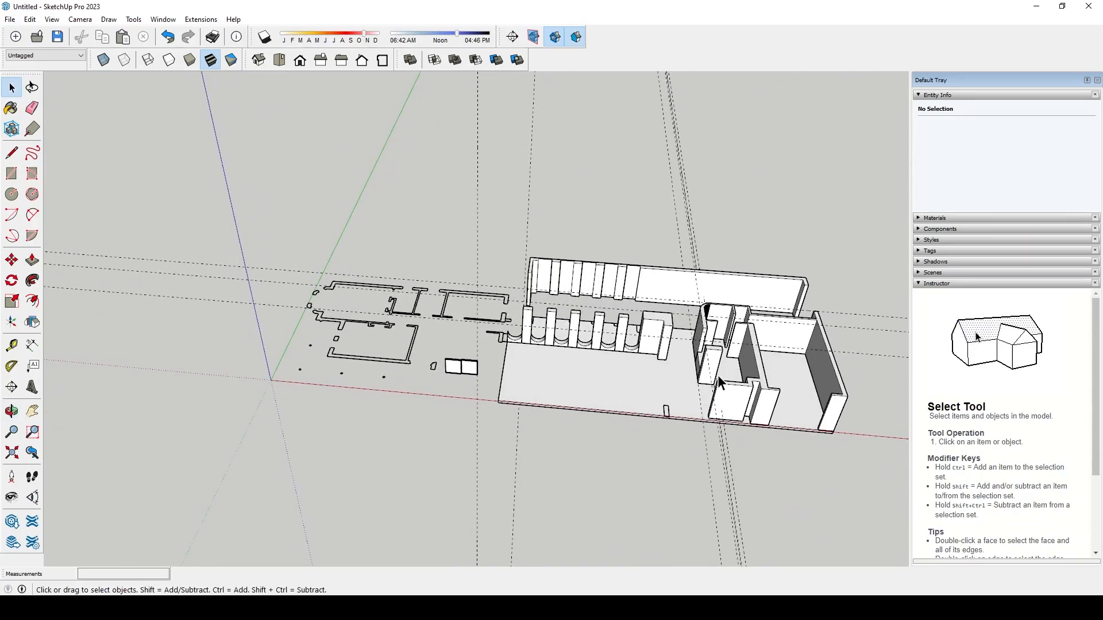
pyautogui.scroll(-1, 567, 375)
pyautogui.moveTo(504, 316); pyautogui.dragTo(709, 192, button='middle')
pyautogui.scroll(5, 709, 193)
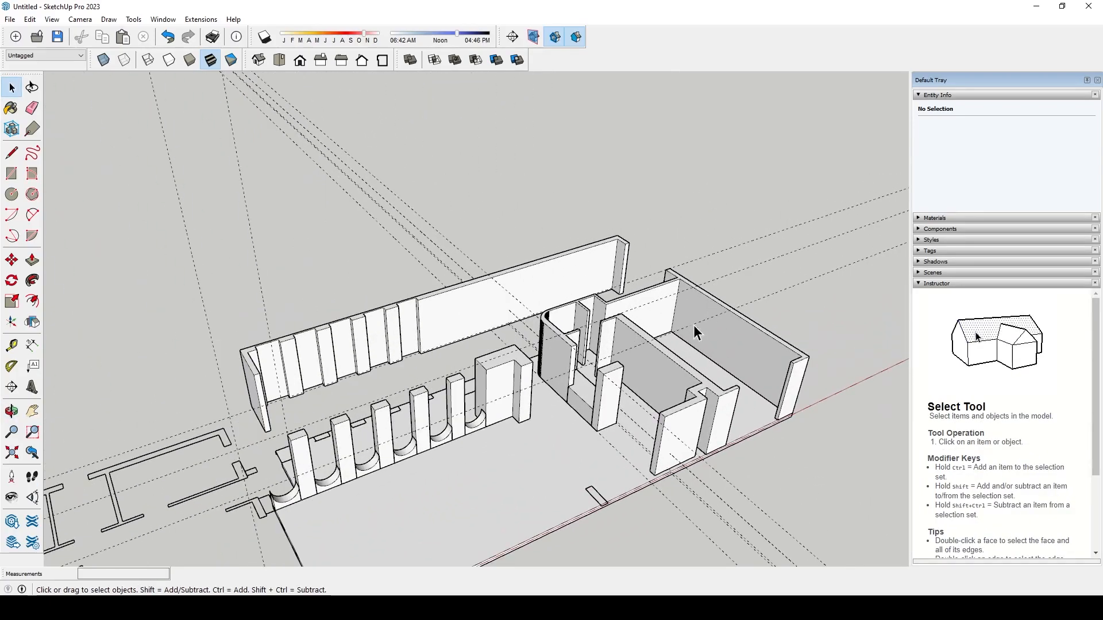
# - Examine the row of arched columns and the far rooms from low viewpoints along the open floor
pyautogui.moveTo(708, 297); pyautogui.dragTo(692, 199, button='middle')
pyautogui.scroll(4, 553, 397)
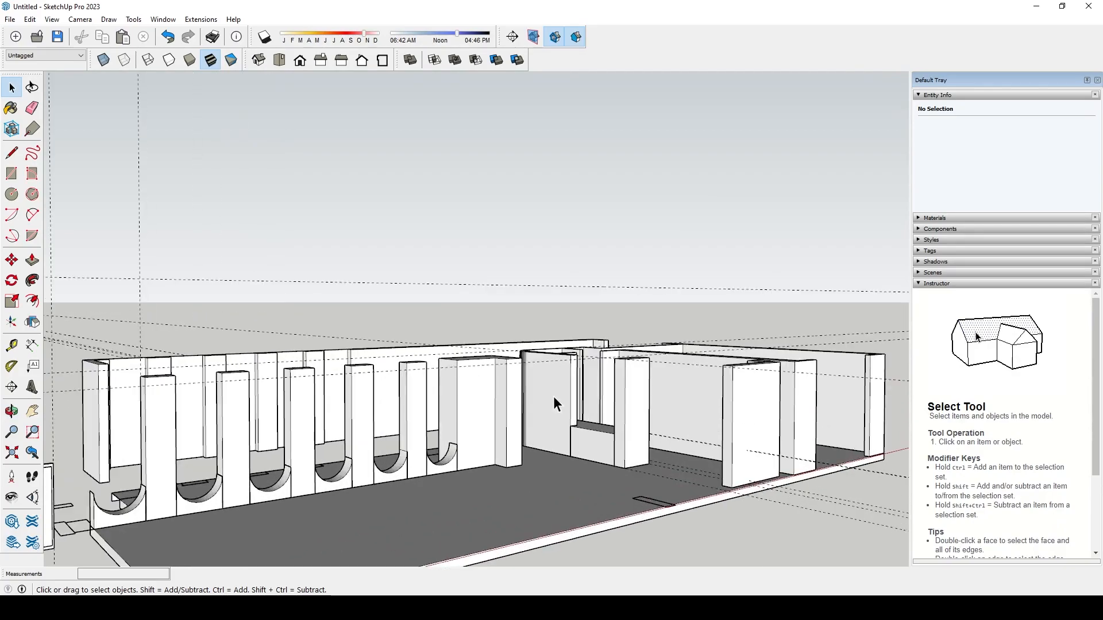
pyautogui.scroll(1, 554, 394)
pyautogui.moveTo(564, 379); pyautogui.dragTo(584, 388, button='middle')
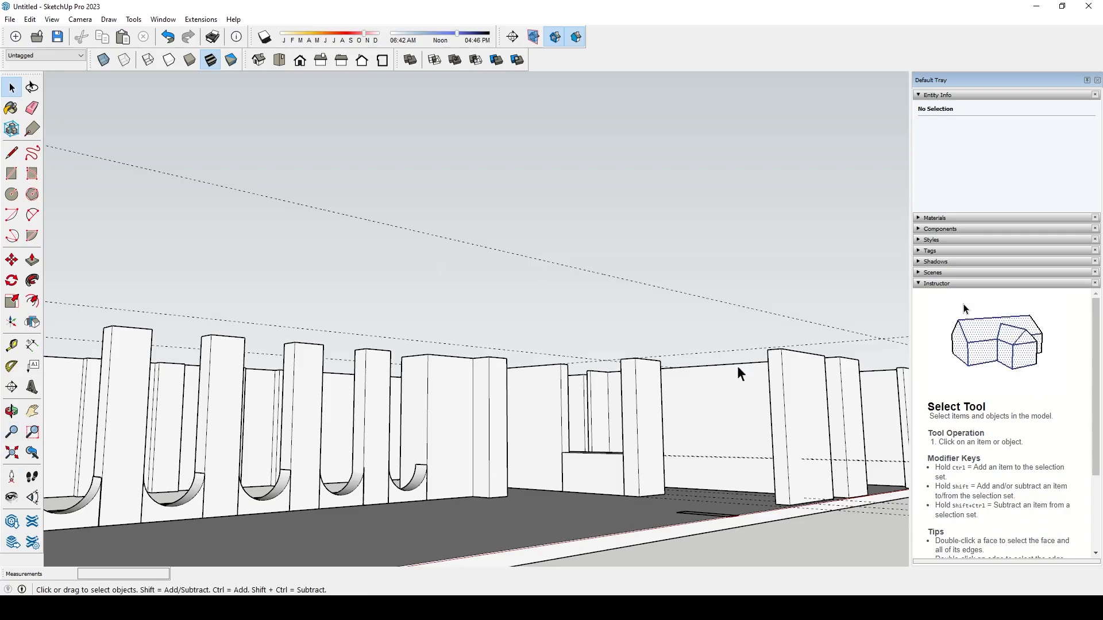
pyautogui.moveTo(571, 346); pyautogui.dragTo(636, 382, button='middle')
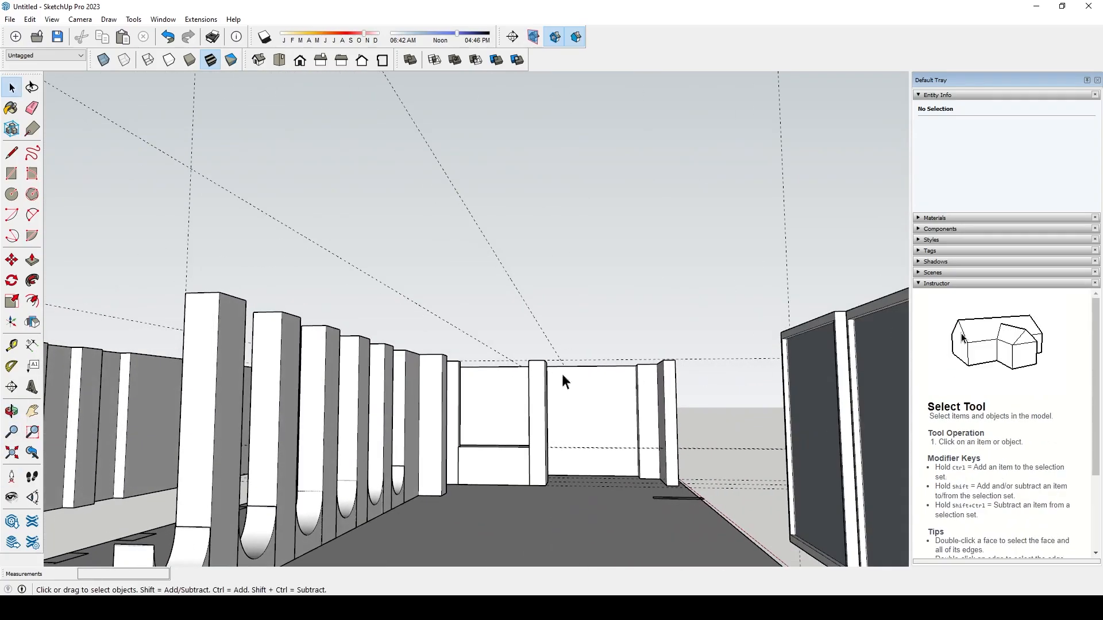
pyautogui.scroll(-6, 483, 428)
pyautogui.moveTo(532, 382); pyautogui.dragTo(502, 436, button='middle')
pyautogui.scroll(-1, 502, 436)
pyautogui.scroll(2, 433, 484)
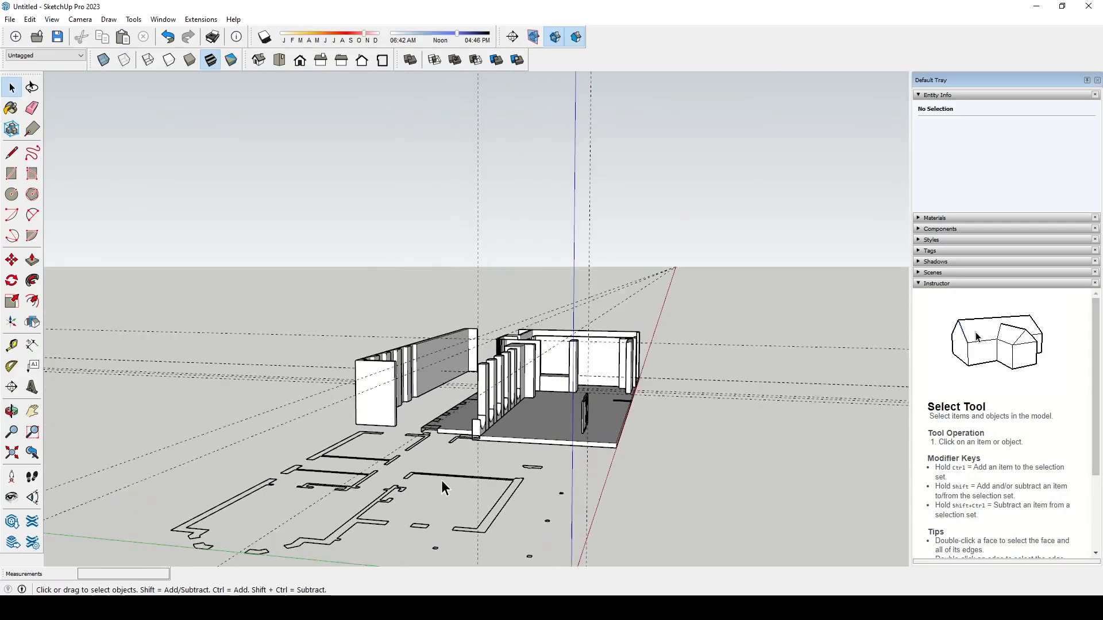
# - Switch to the Studio Bright Ruckers Hill House white model and examine its colonnade, upper storey, courtyard and site from all round
pyautogui.scroll(3, 626, 309)
pyautogui.scroll(2, 544, 378)
pyautogui.scroll(2, 544, 377)
pyautogui.moveTo(534, 359); pyautogui.dragTo(554, 316, button='middle')
pyautogui.scroll(2, 593, 322)
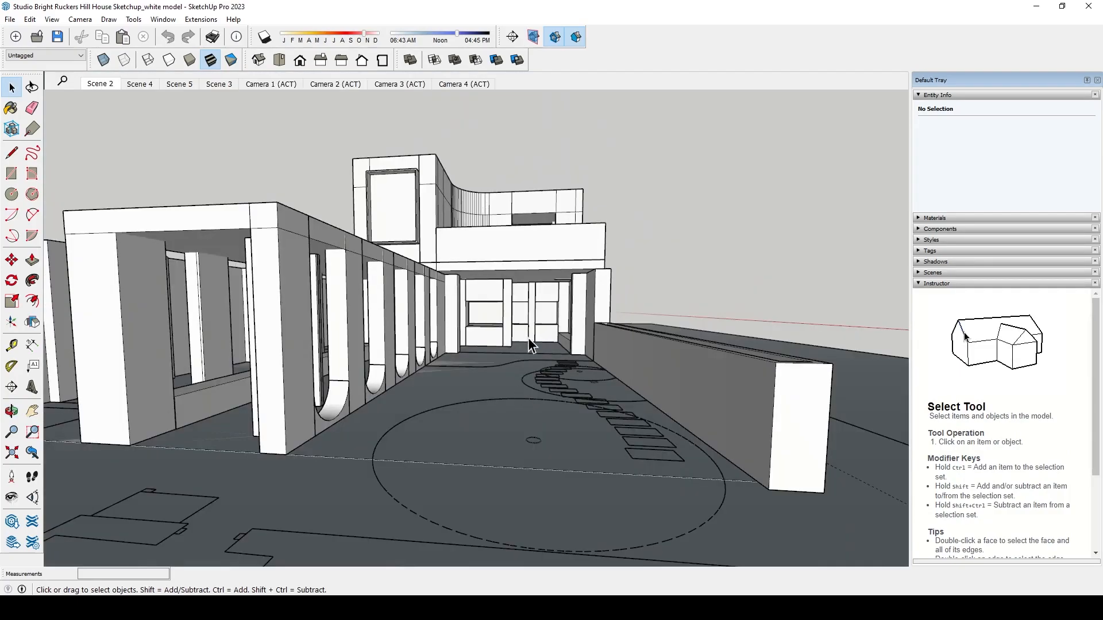
pyautogui.moveTo(532, 344); pyautogui.dragTo(281, 472, button='middle')
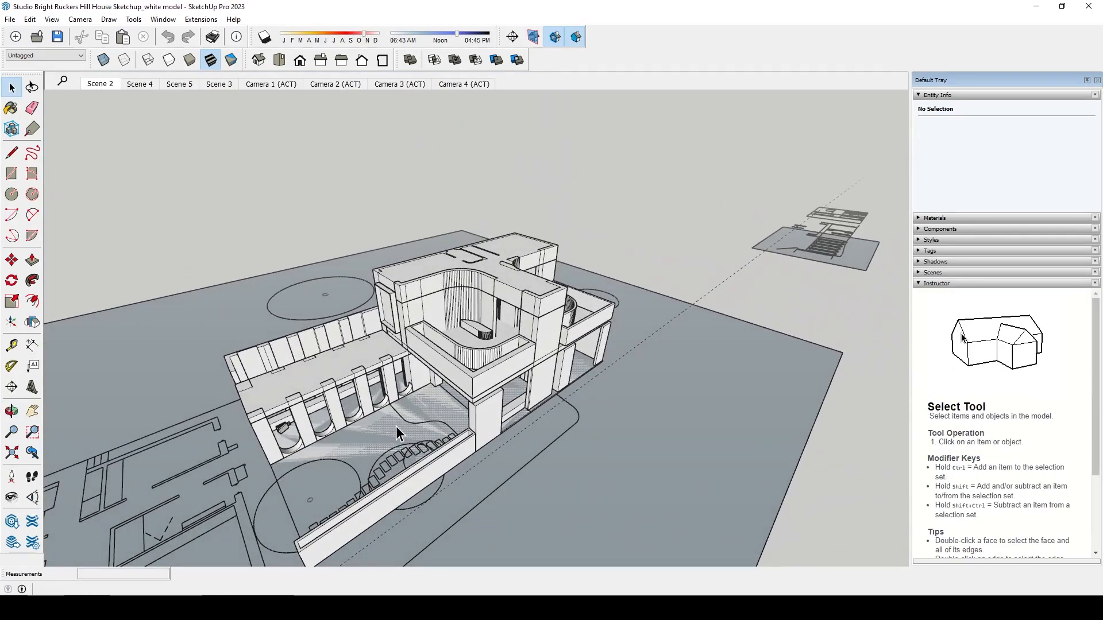
pyautogui.scroll(1, 251, 467)
pyautogui.scroll(-4, 251, 467)
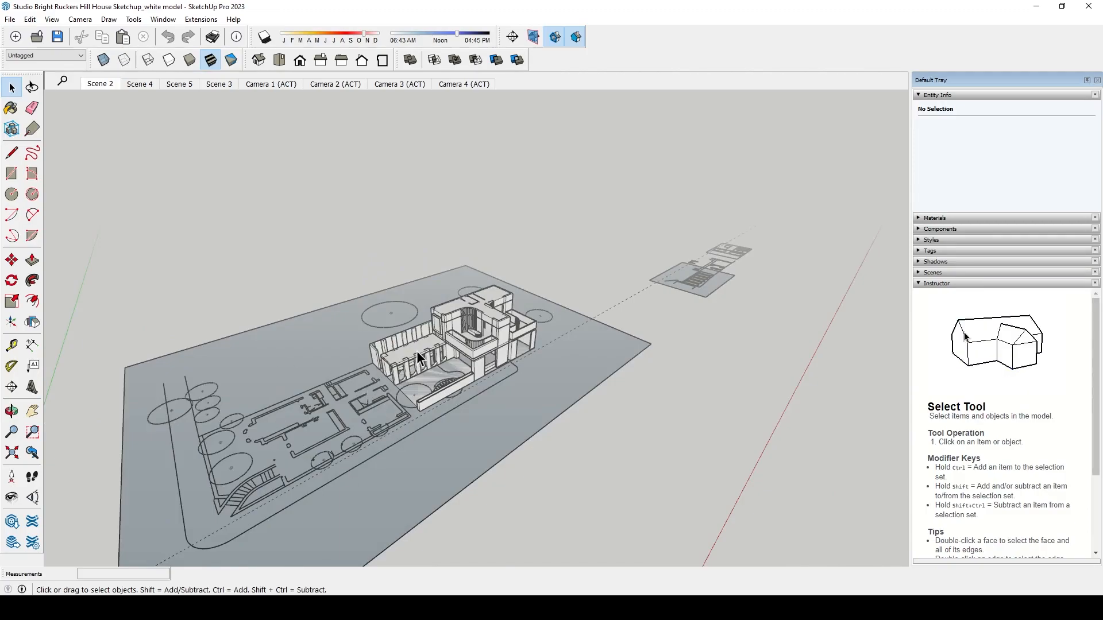
pyautogui.scroll(4, 419, 357)
pyautogui.moveTo(418, 357); pyautogui.dragTo(356, 344, button='middle')
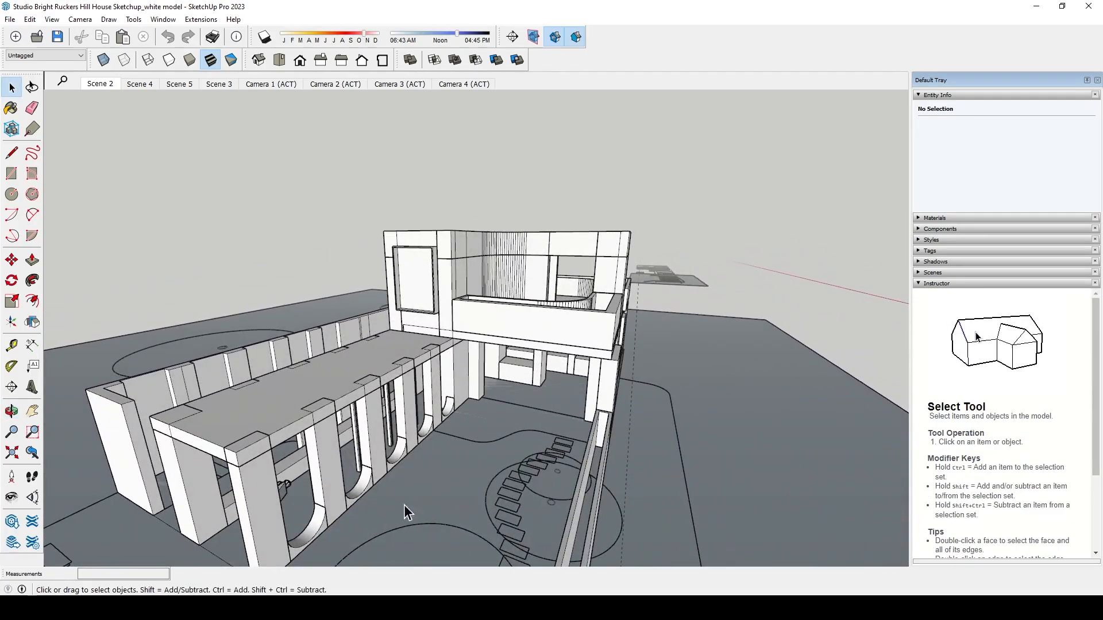
pyautogui.moveTo(483, 356); pyautogui.dragTo(582, 364, button='middle')
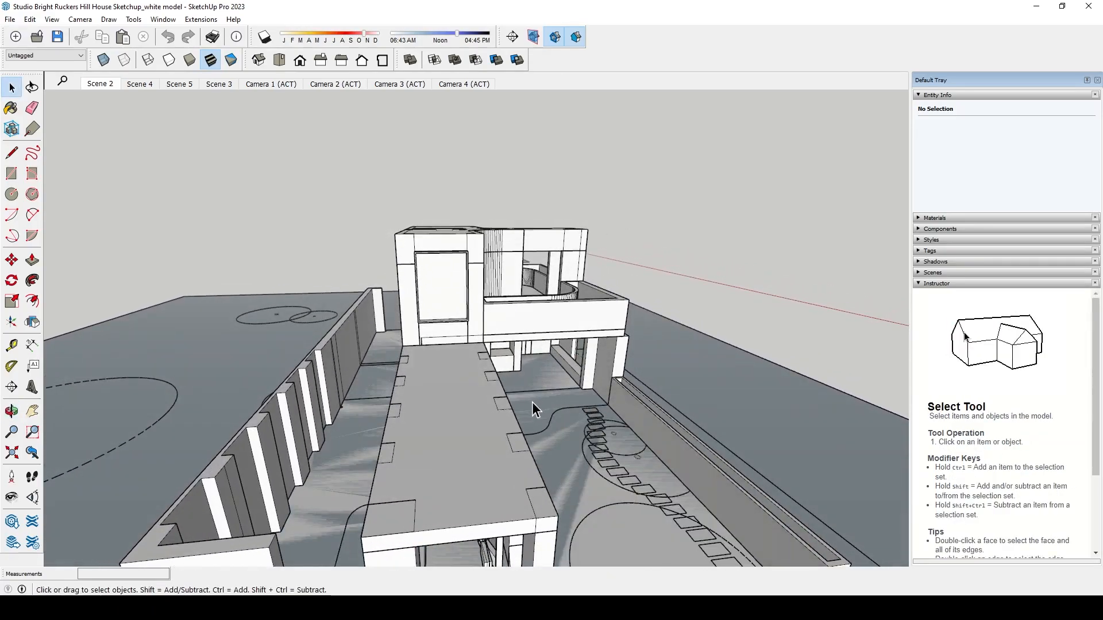
pyautogui.scroll(-2, 534, 411)
pyautogui.moveTo(563, 401); pyautogui.dragTo(402, 250, button='middle')
pyautogui.scroll(-2, 553, 251)
pyautogui.scroll(-2, 551, 248)
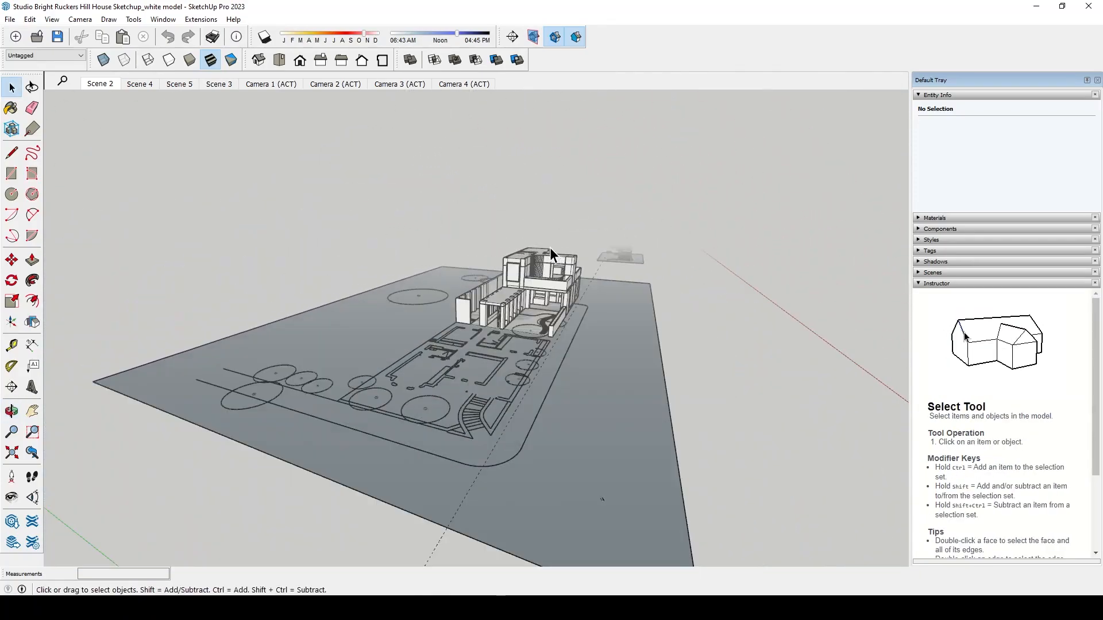
pyautogui.scroll(5, 549, 247)
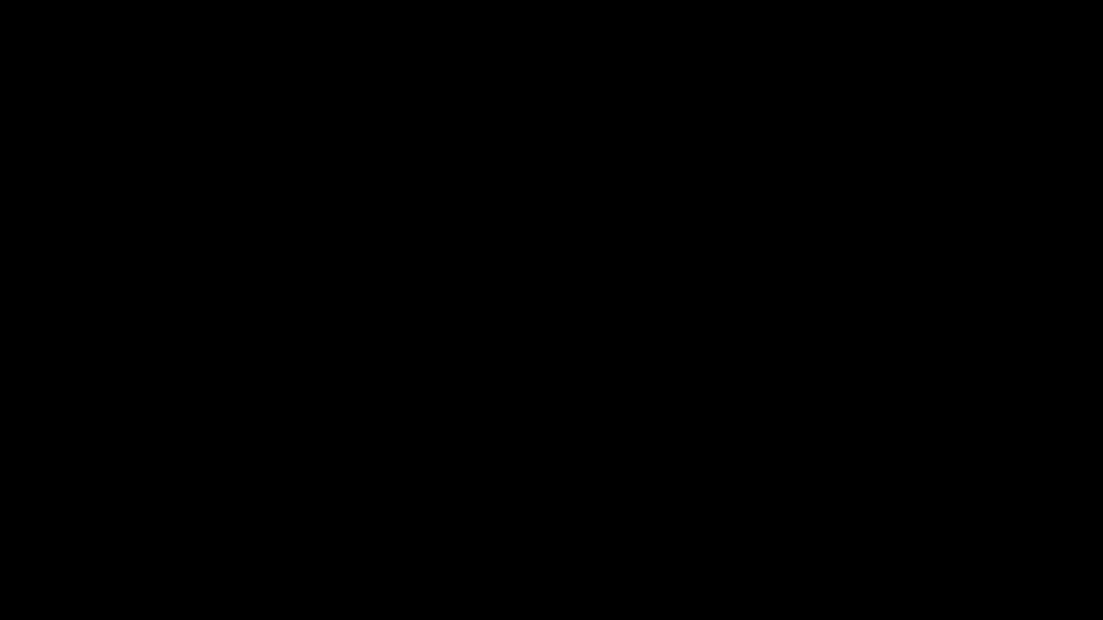
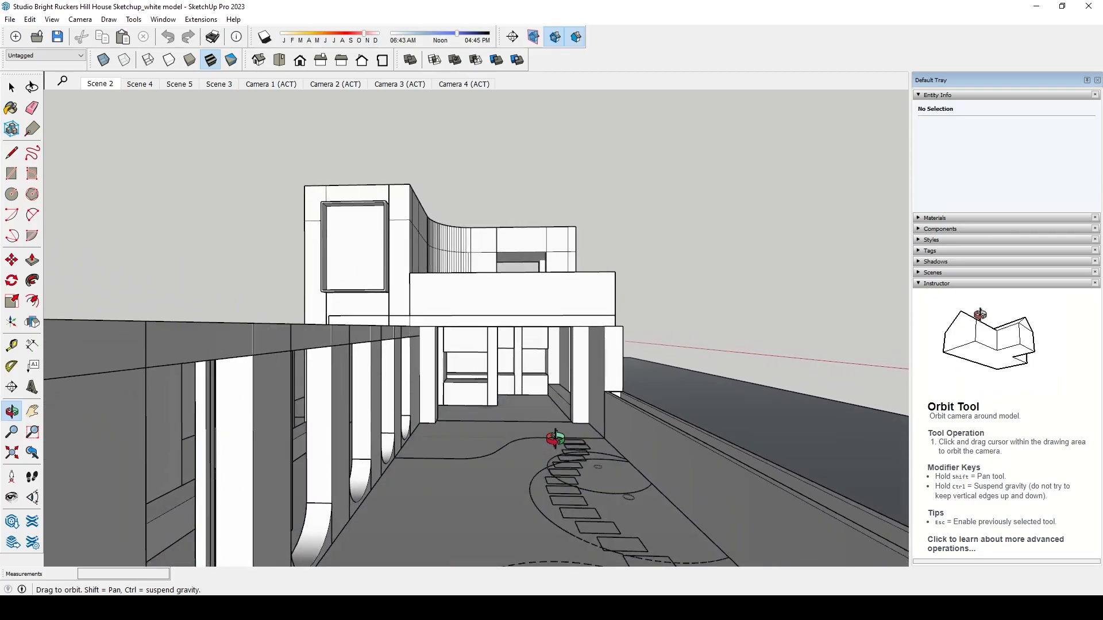
# - Frame a low view down the courtyard beside the arched columns with Orbit and Pan, turning the camera slightly right with Look Around
pyautogui.press('space')
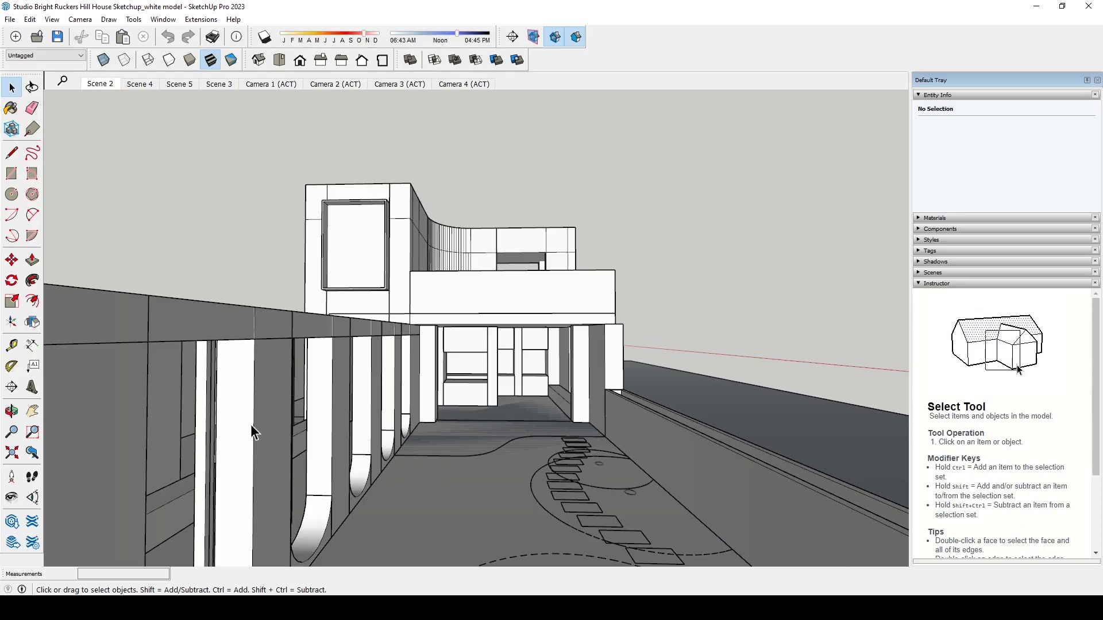
pyautogui.press('o')
pyautogui.moveTo(539, 439); pyautogui.dragTo(525, 448)
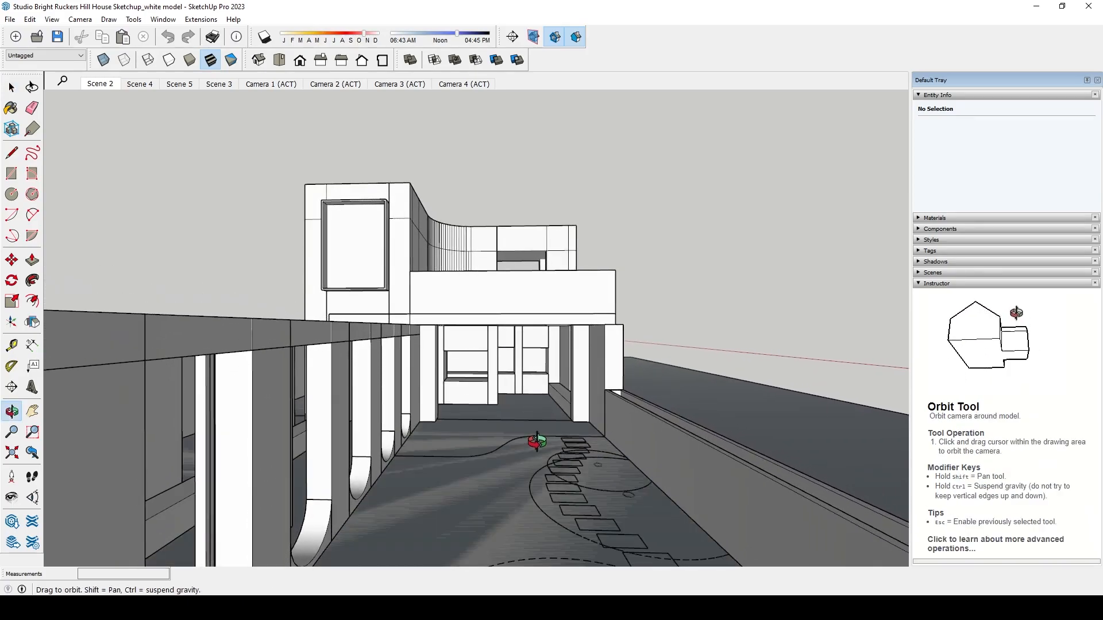
pyautogui.press('space')
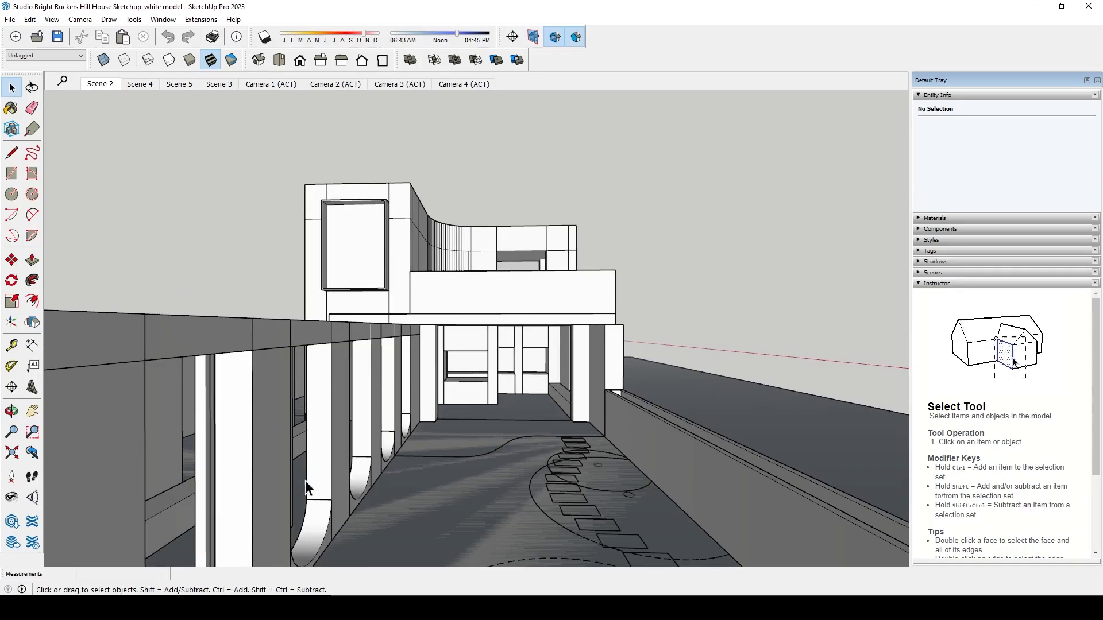
pyautogui.press('shift')
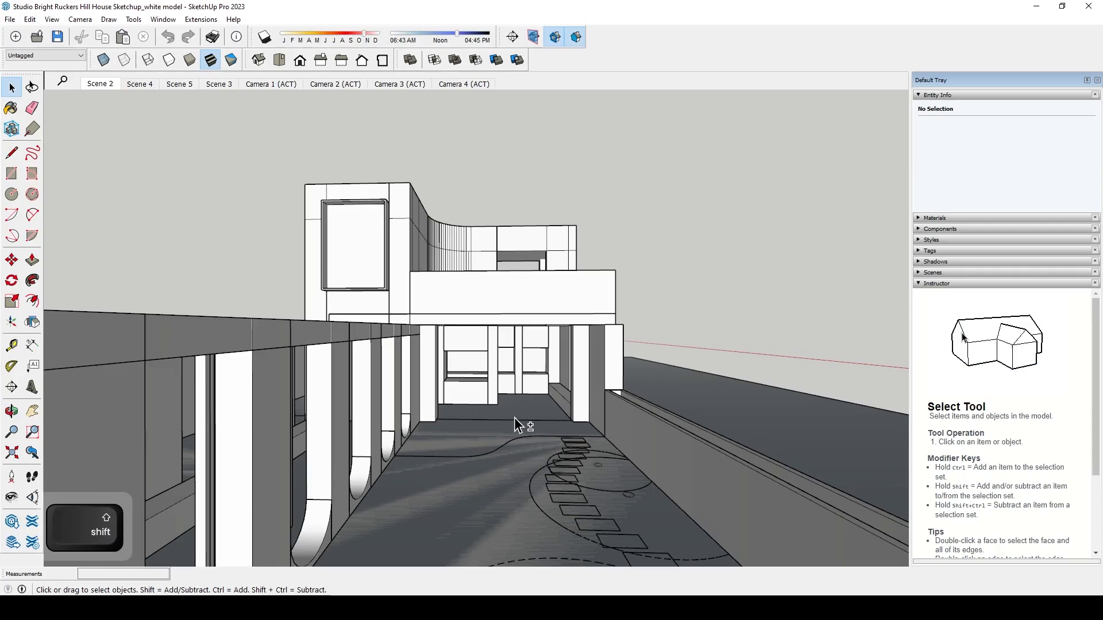
pyautogui.keyDown('shift'); pyautogui.moveTo(515, 419); pyautogui.dragTo(517, 366, button='middle'); pyautogui.keyUp('shift')
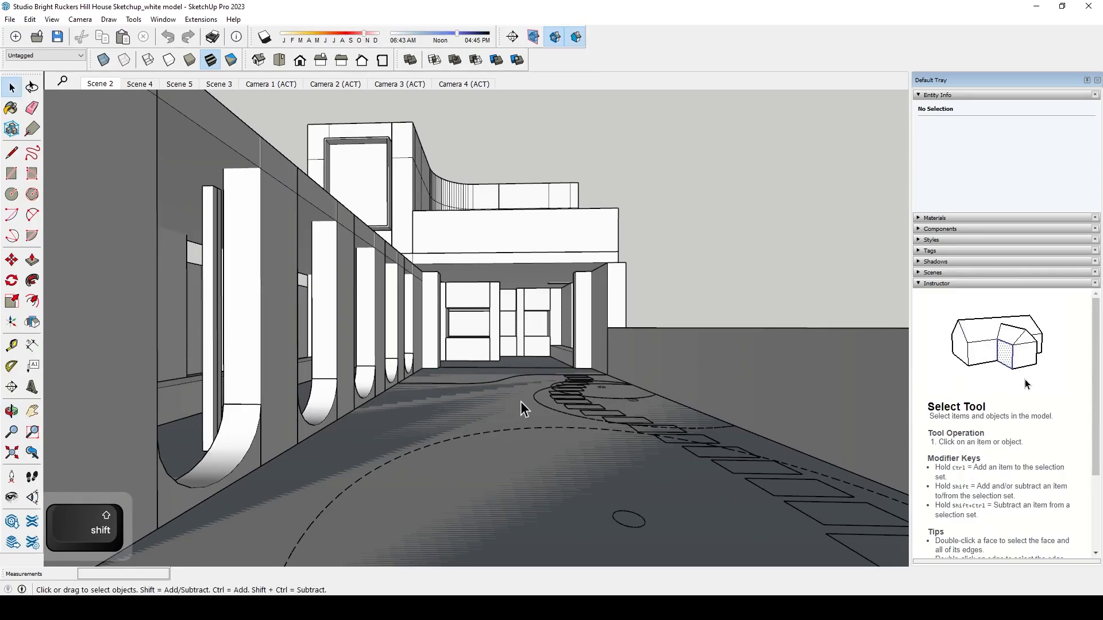
pyautogui.moveTo(635, 333); pyautogui.dragTo(626, 334, button='middle')
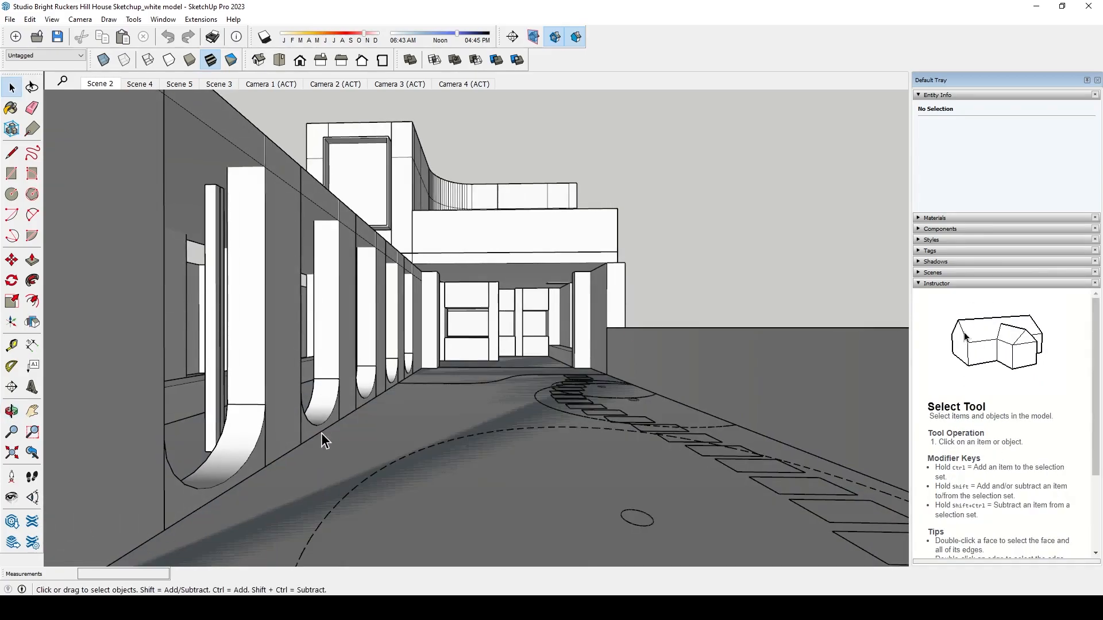
pyautogui.click(12, 497)
pyautogui.moveTo(486, 332); pyautogui.dragTo(533, 326)
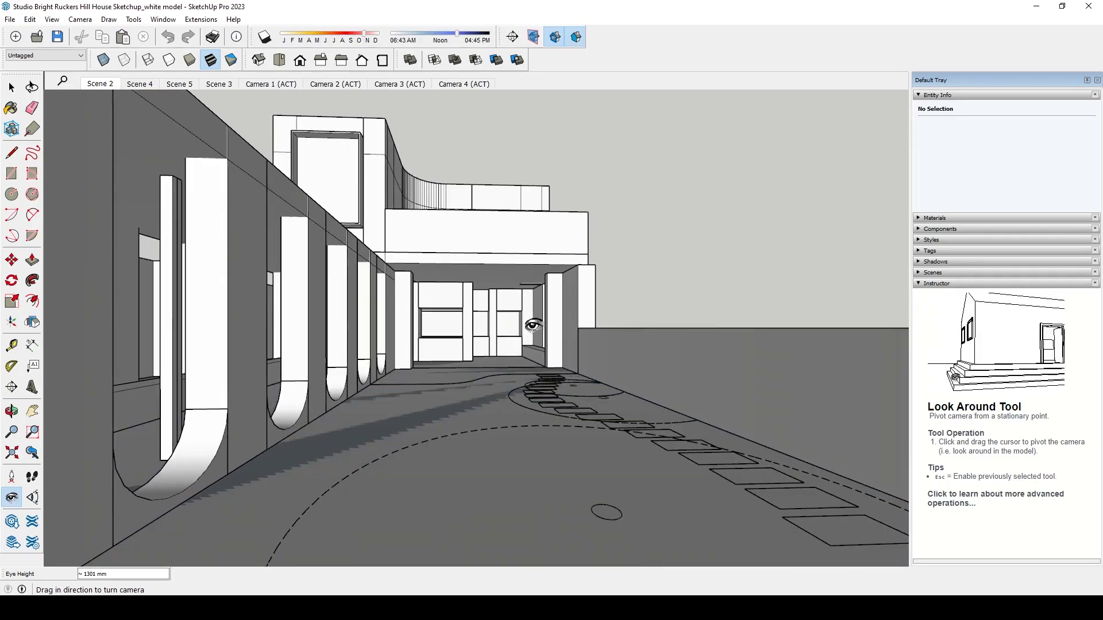
# - Set the Look Around eye height to 1500 mm and frame the courtyard view beside the arched columns
pyautogui.moveTo(540, 373)
pyautogui.mouseDown(button='middle')
pyautogui.moveTo(511, 369)
pyautogui.moveTo(529, 371)
pyautogui.mouseUp(button='middle')
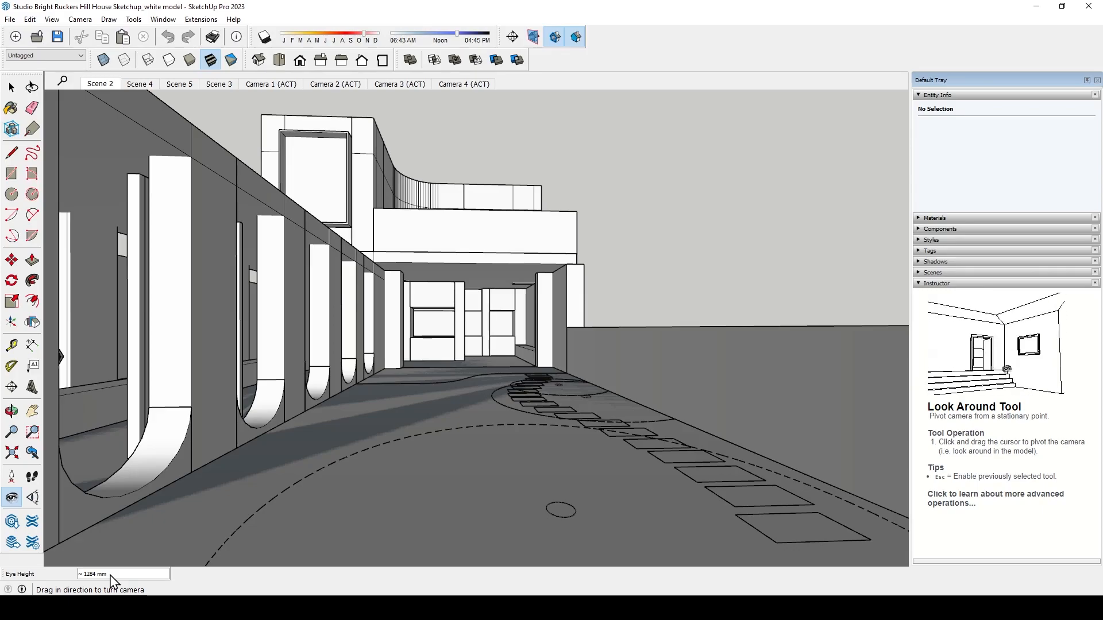
pyautogui.write('1500')
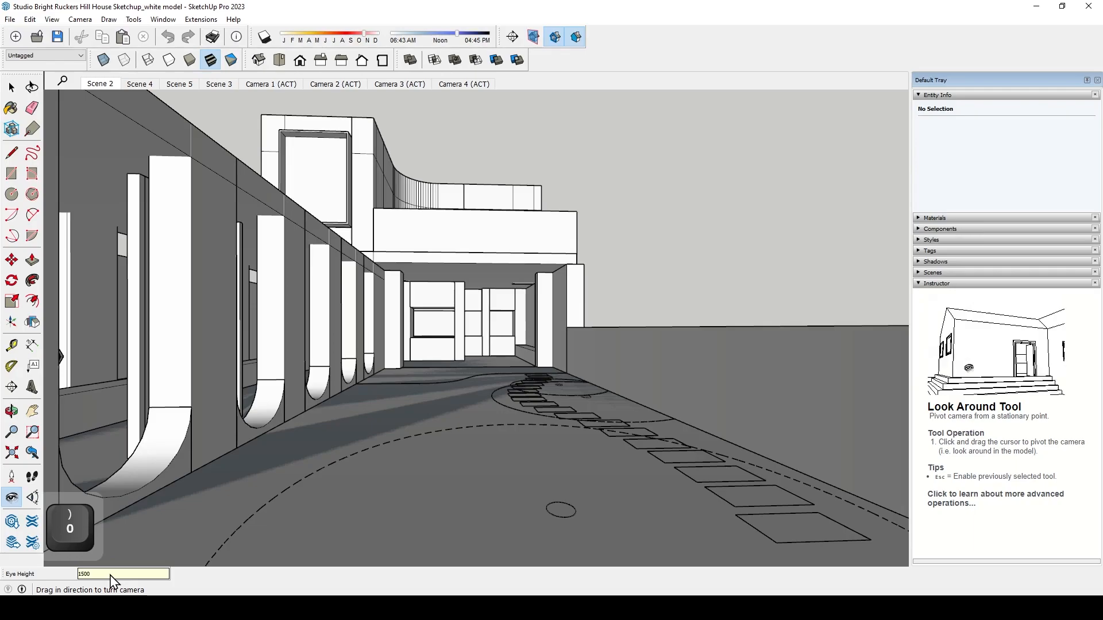
pyautogui.press('Return')
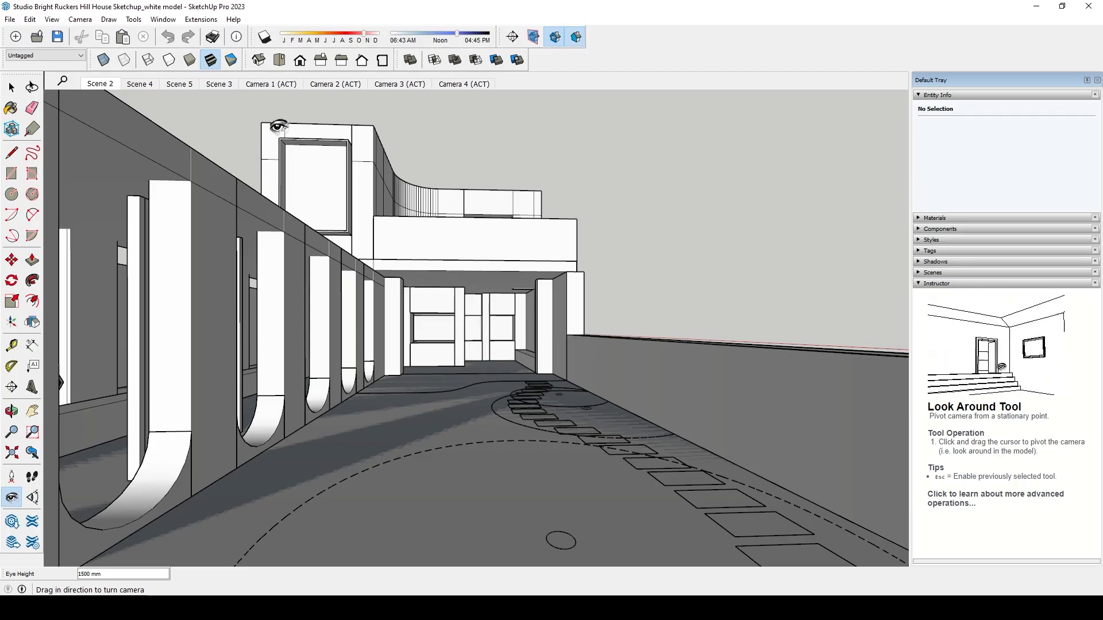
pyautogui.moveTo(476, 380); pyautogui.dragTo(451, 377)
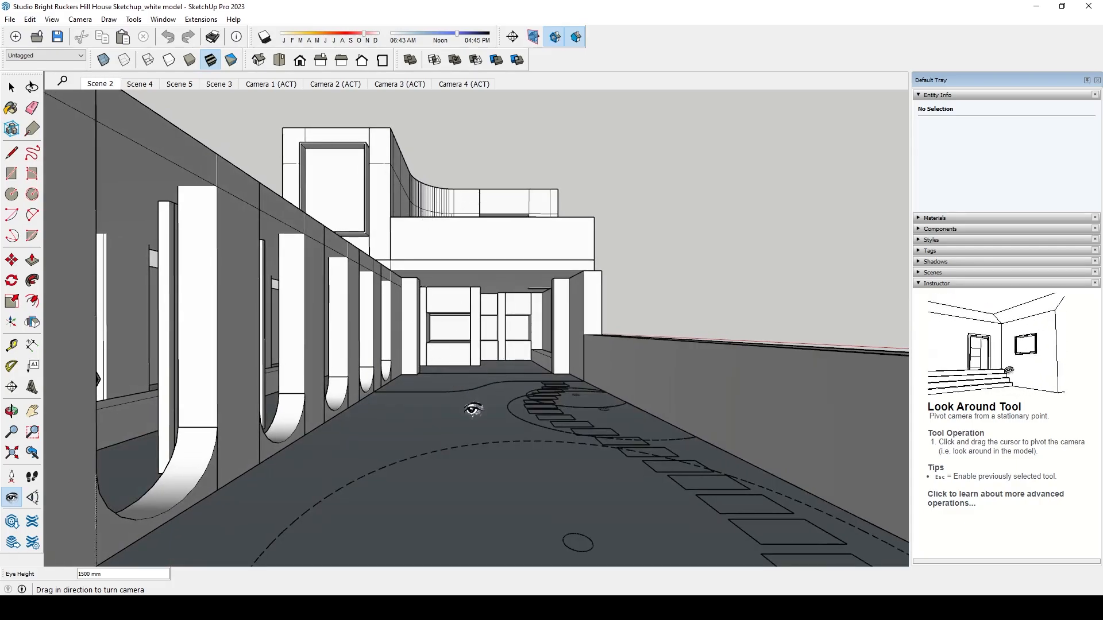
pyautogui.moveTo(497, 416)
pyautogui.keyDown('shift'); pyautogui.mouseDown(button='middle')
pyautogui.moveTo(507, 418)
pyautogui.moveTo(490, 411)
pyautogui.mouseUp(button='middle'); pyautogui.keyUp('shift')
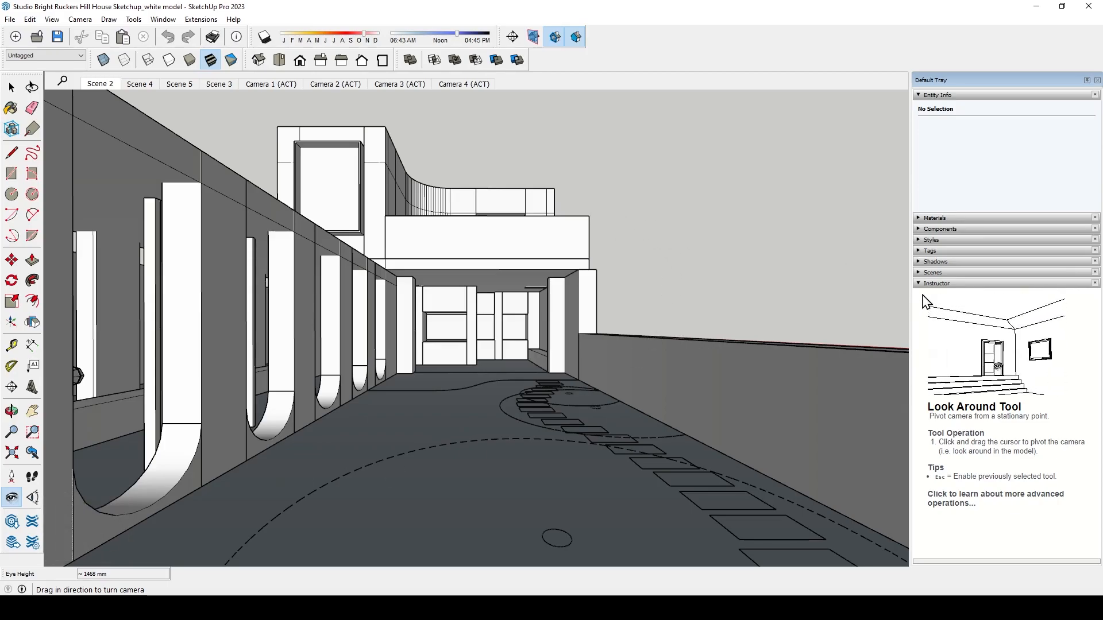
# - Save the courtyard view as a new scene after Scene 2 and name it "Main Exterior Shot"
pyautogui.click(918, 272)
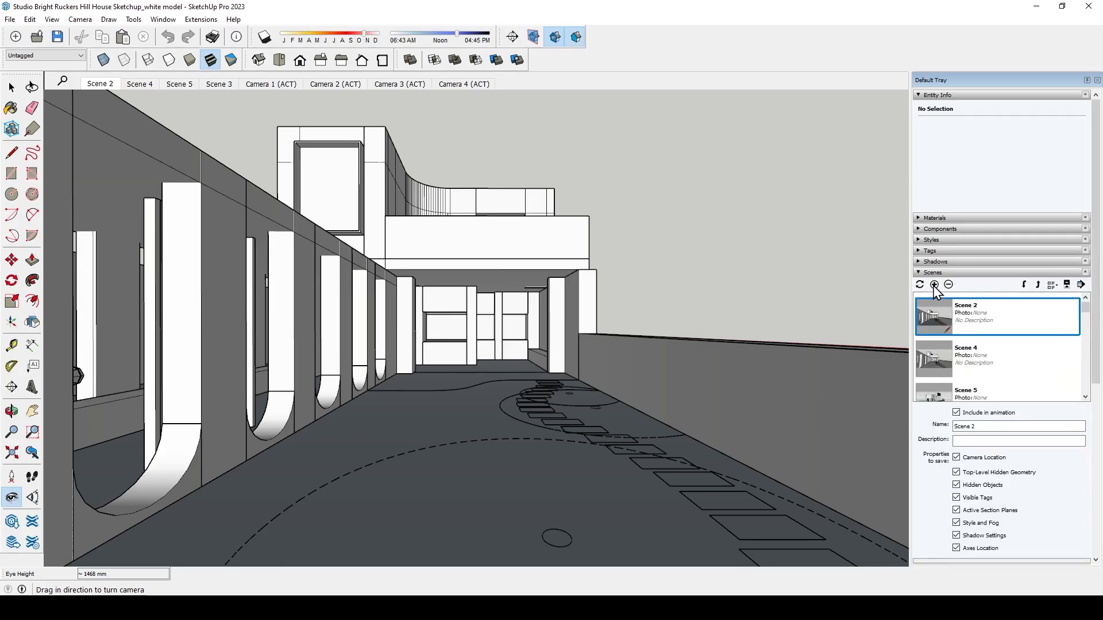
pyautogui.click(934, 286)
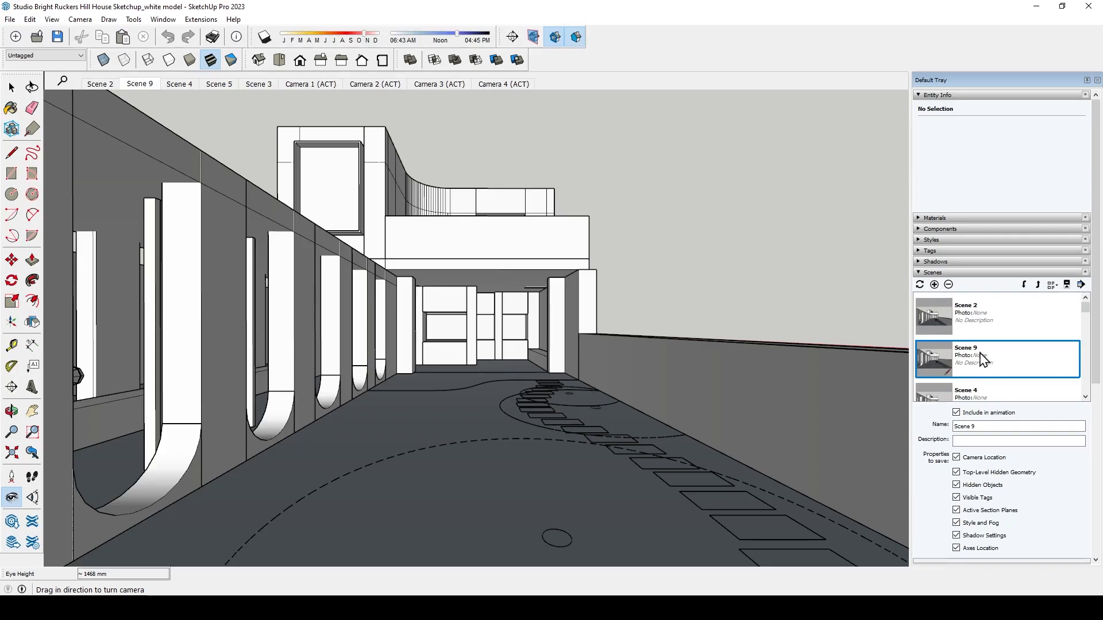
pyautogui.moveTo(978, 424); pyautogui.dragTo(942, 421)
pyautogui.write('M')
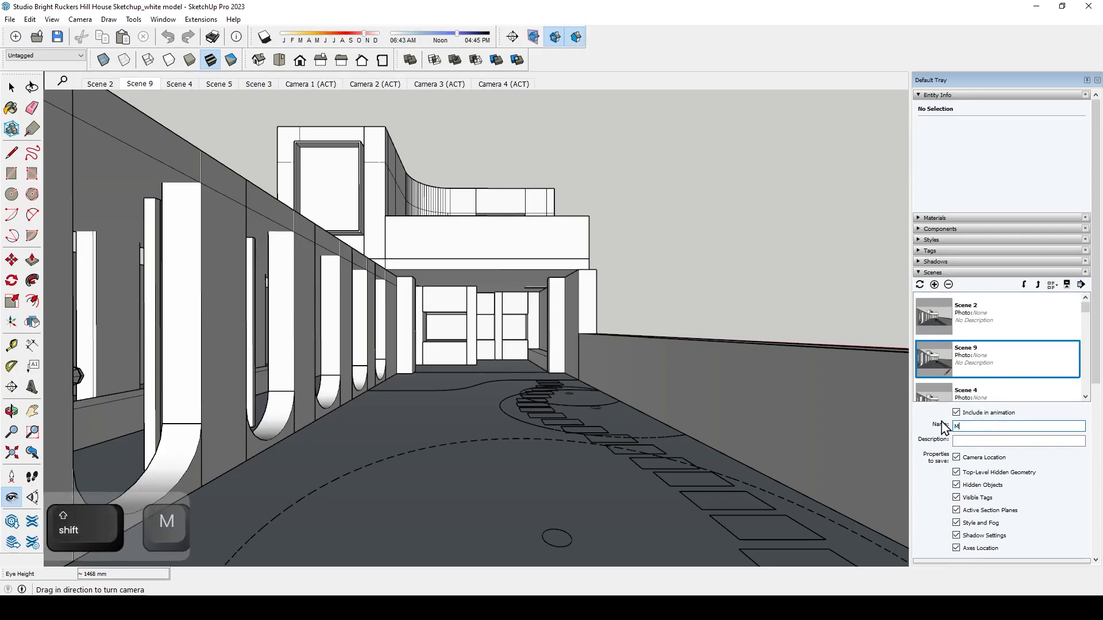
pyautogui.write('ain Exterio')
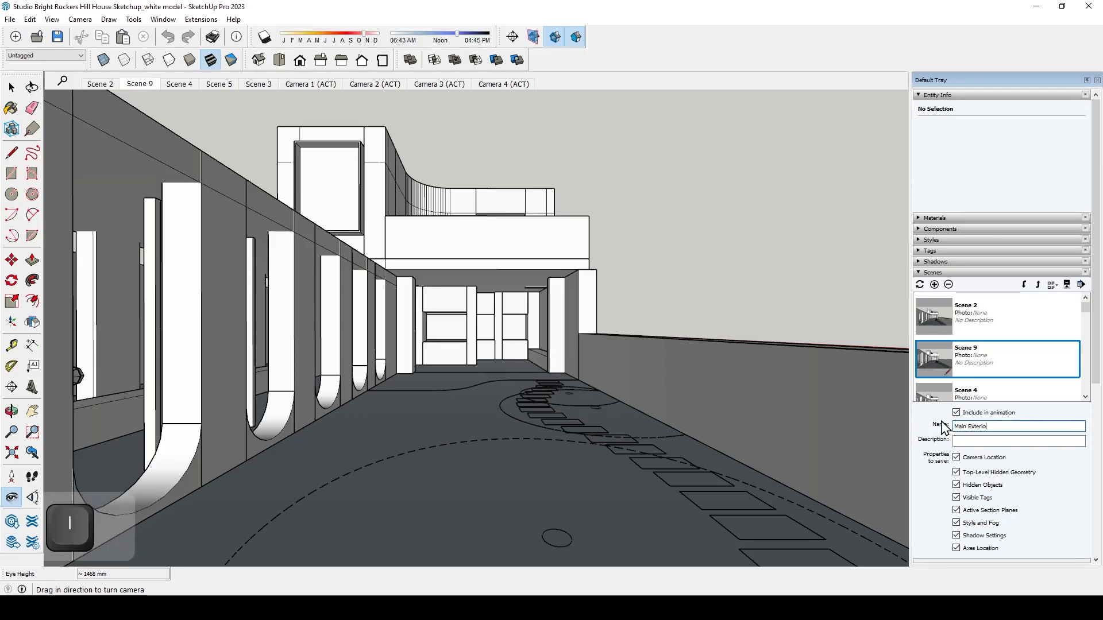
pyautogui.write('r Shot')
pyautogui.press('Return')
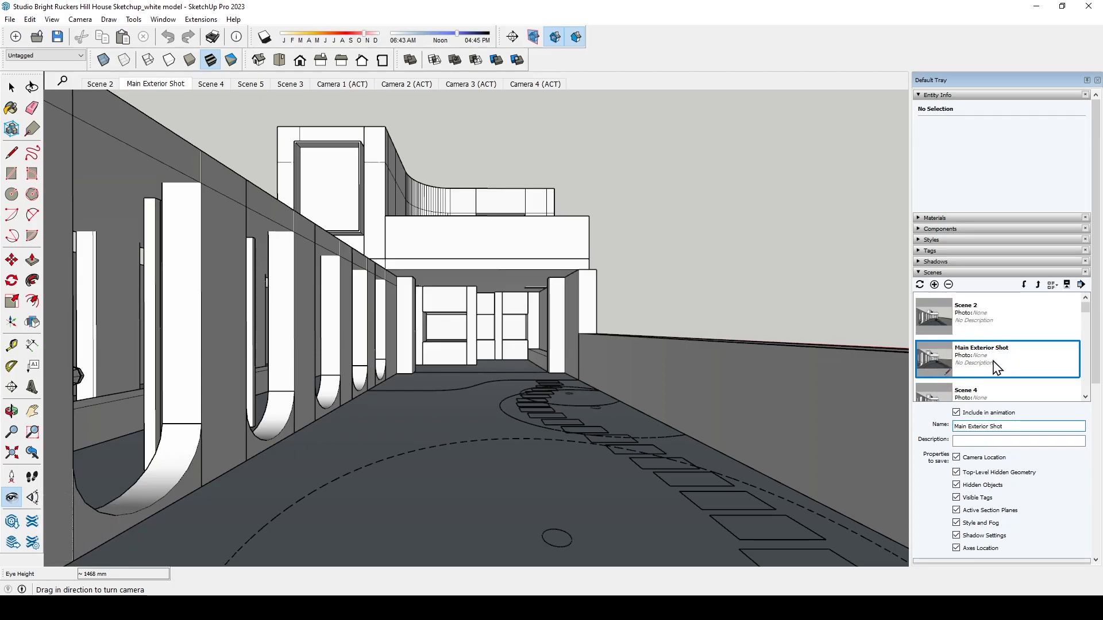
# - Compare the saved courtyard shot with a raised exterior view of the house's end facade and boundary wall
pyautogui.moveTo(743, 248); pyautogui.dragTo(578, 342, button='middle')
pyautogui.moveTo(241, 356); pyautogui.dragTo(630, 214, button='middle')
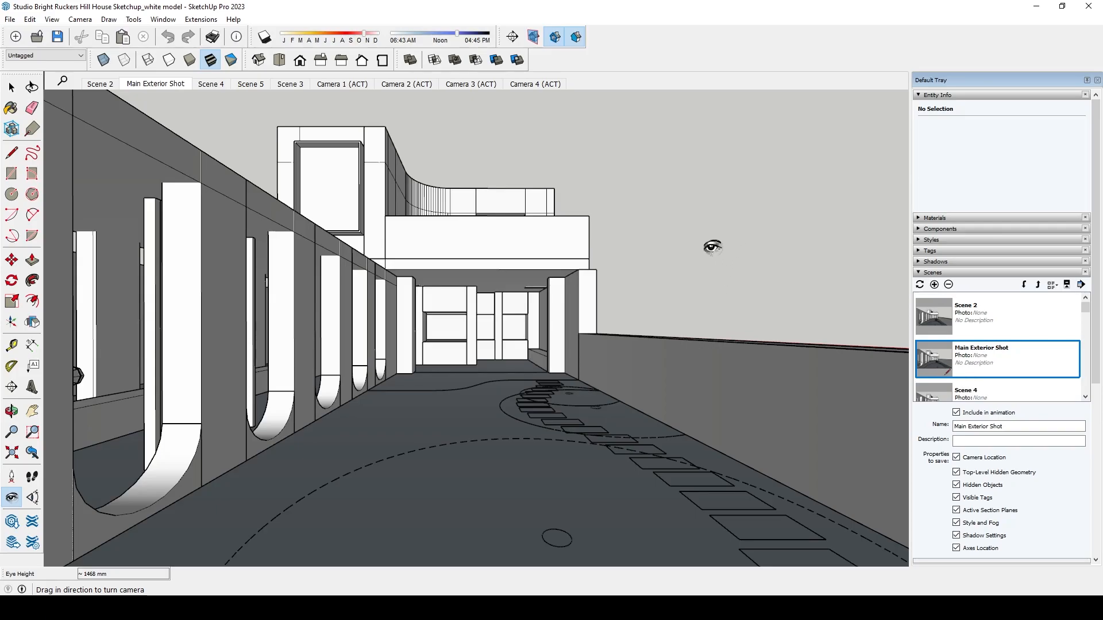
pyautogui.moveTo(712, 247); pyautogui.dragTo(545, 359, button='middle')
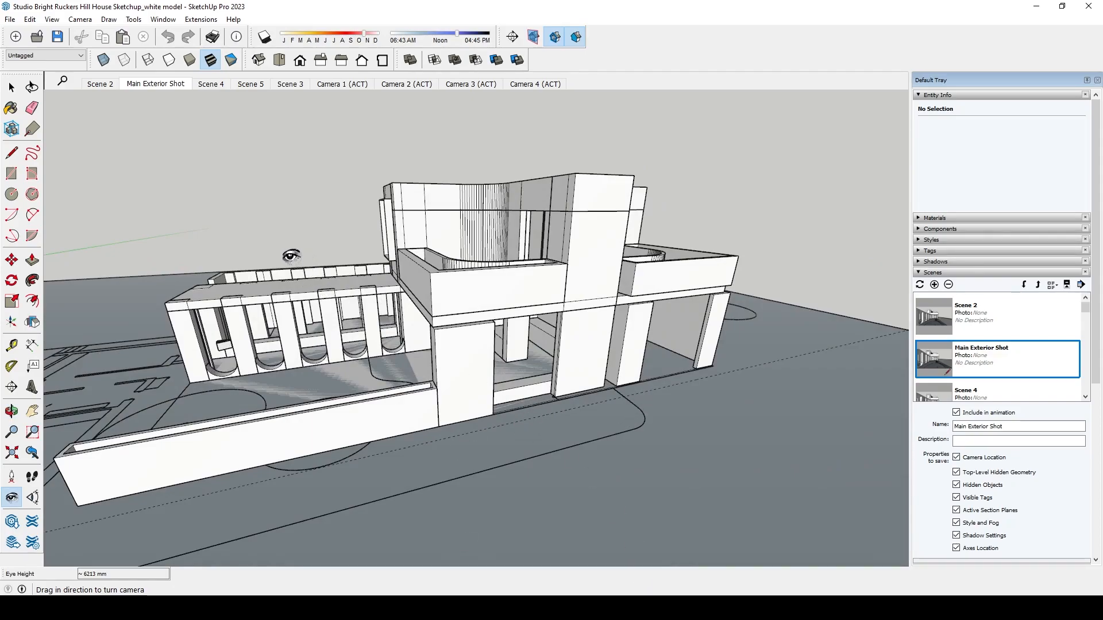
pyautogui.click(514, 39)
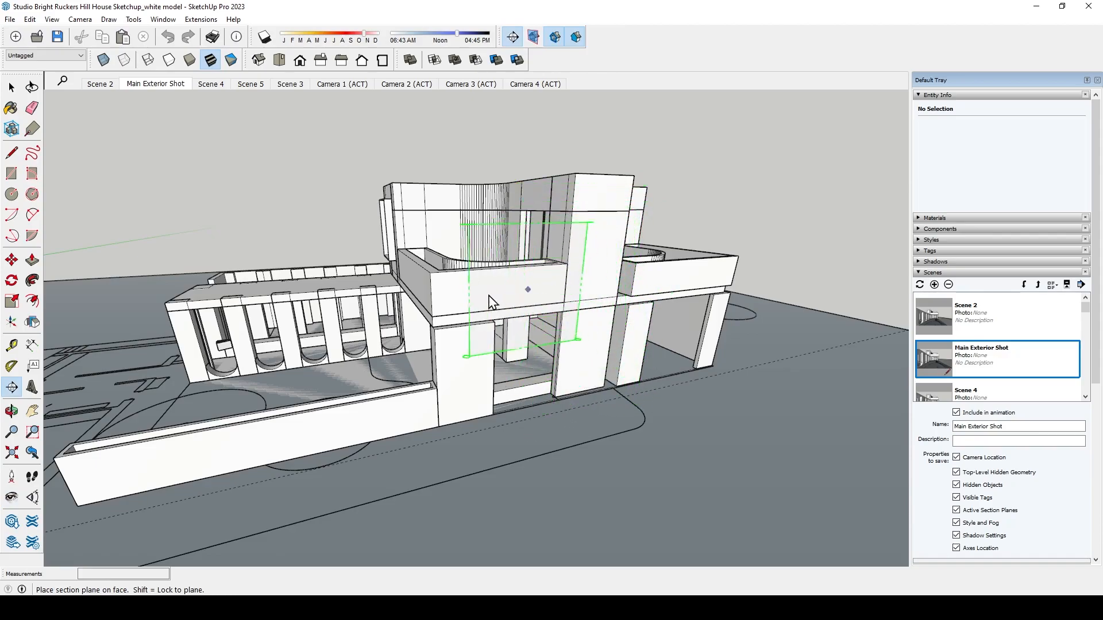
pyautogui.click(418, 288)
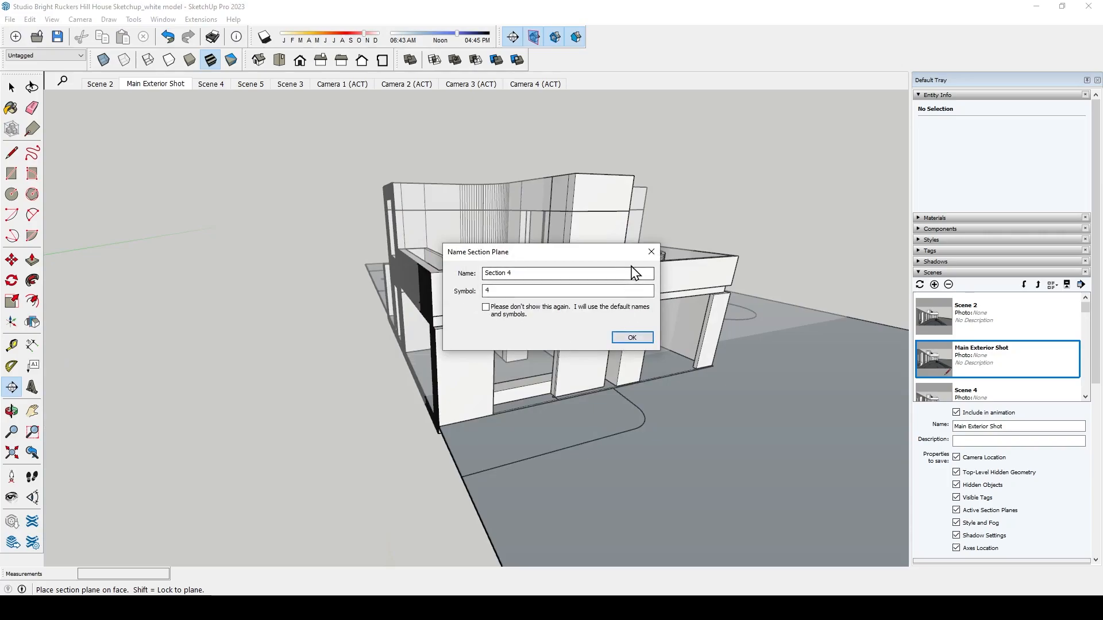
pyautogui.press('Escape')
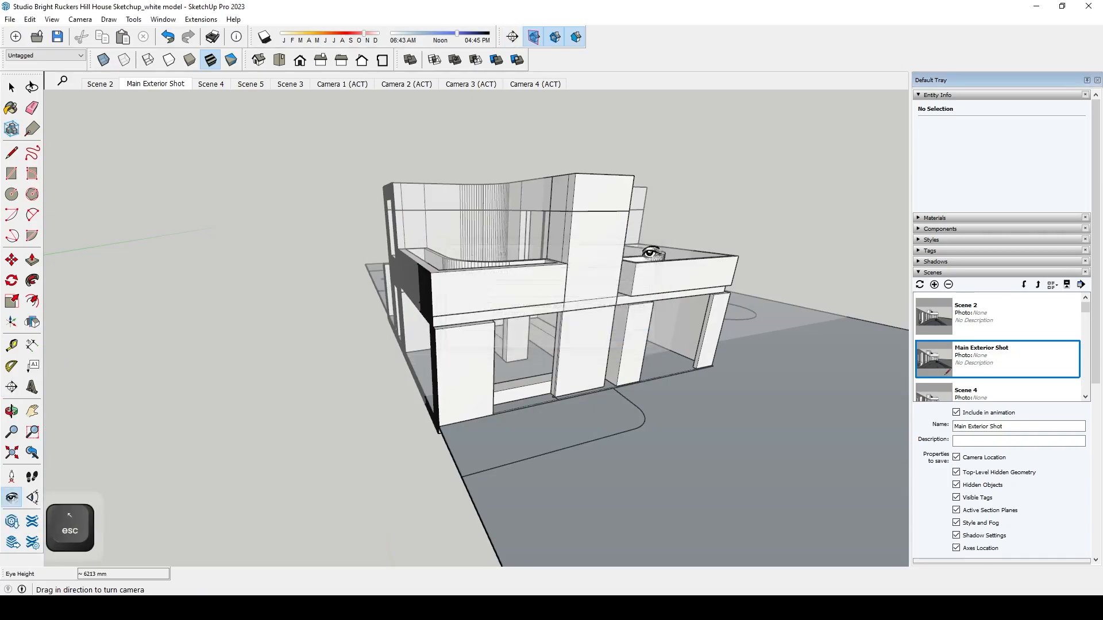
pyautogui.hotkey('ctrl', 'z')
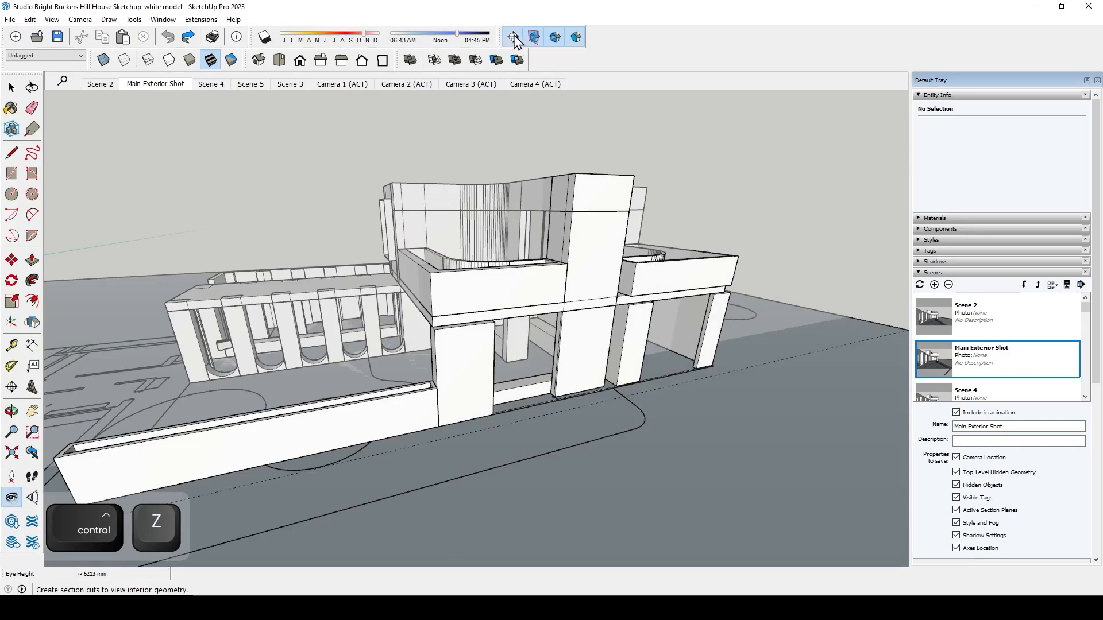
# - Place a section plane parallel to the long front facade, dismissing the naming prompt
pyautogui.click(590, 271)
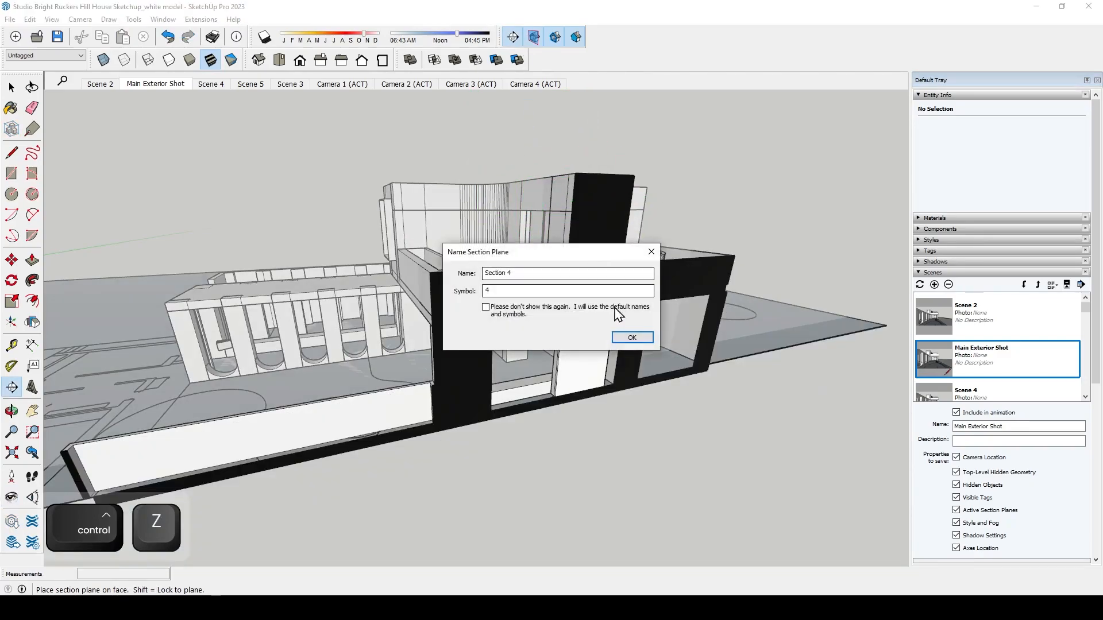
pyautogui.press('Escape')
pyautogui.moveTo(636, 334); pyautogui.dragTo(702, 364)
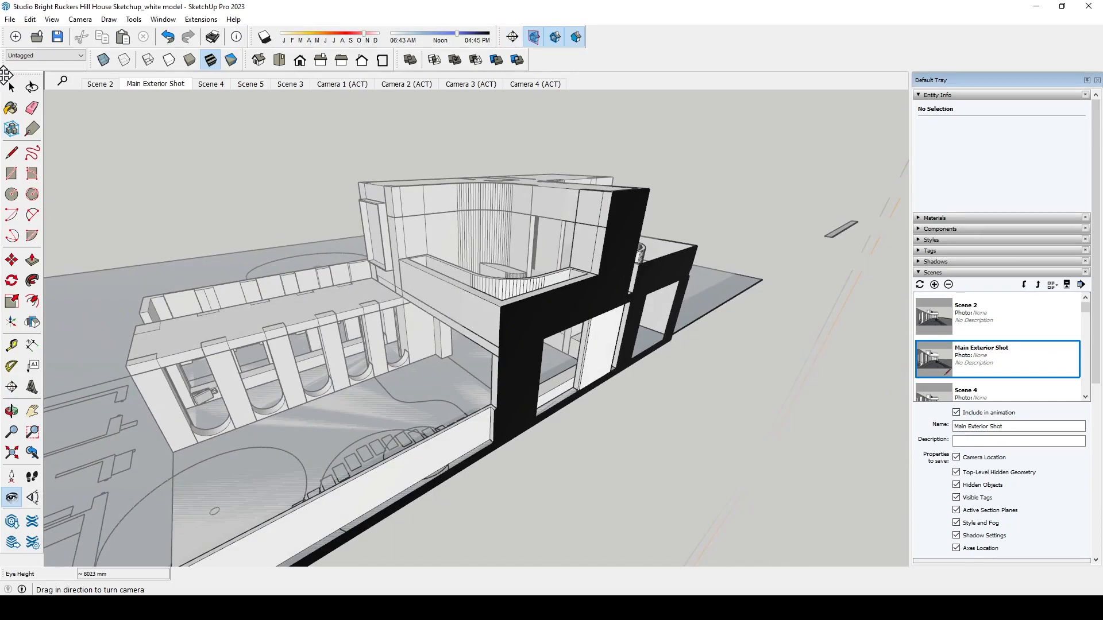
# - Select the new section plane and move it about 1662 mm into the house to cut through the rooms
pyautogui.press('space')
pyautogui.click(821, 350)
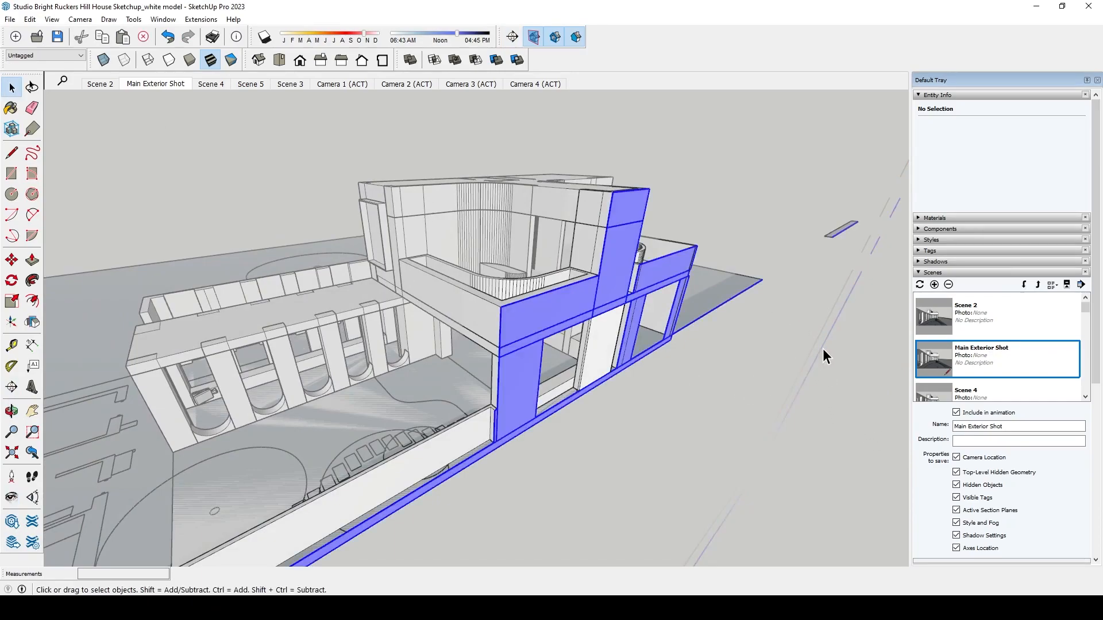
pyautogui.scroll(-2, 727, 328)
pyautogui.press('m')
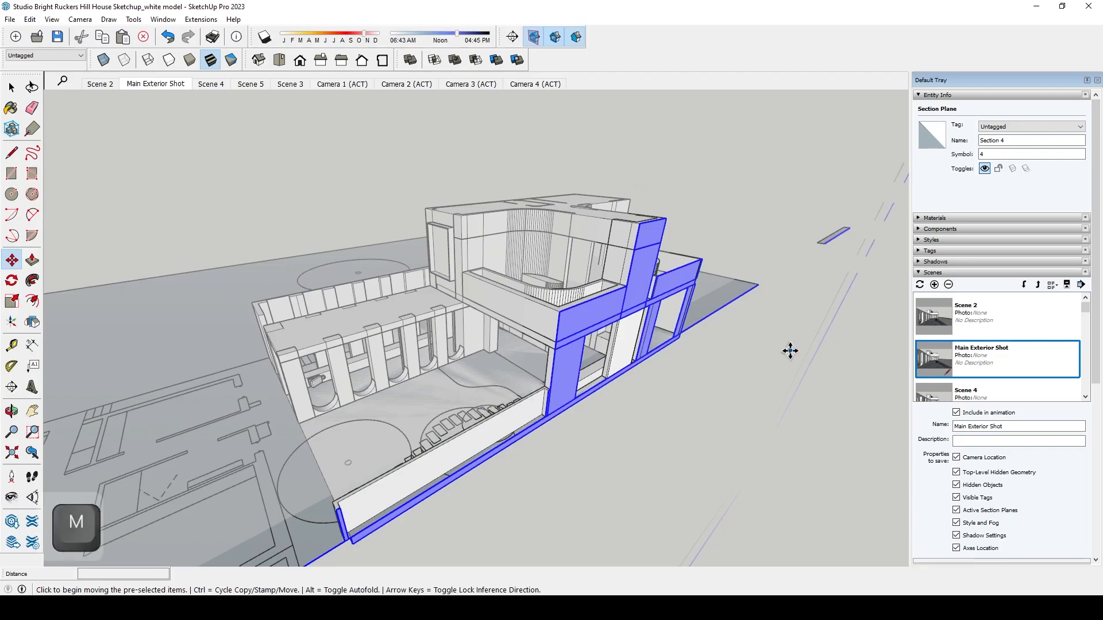
pyautogui.click(789, 350)
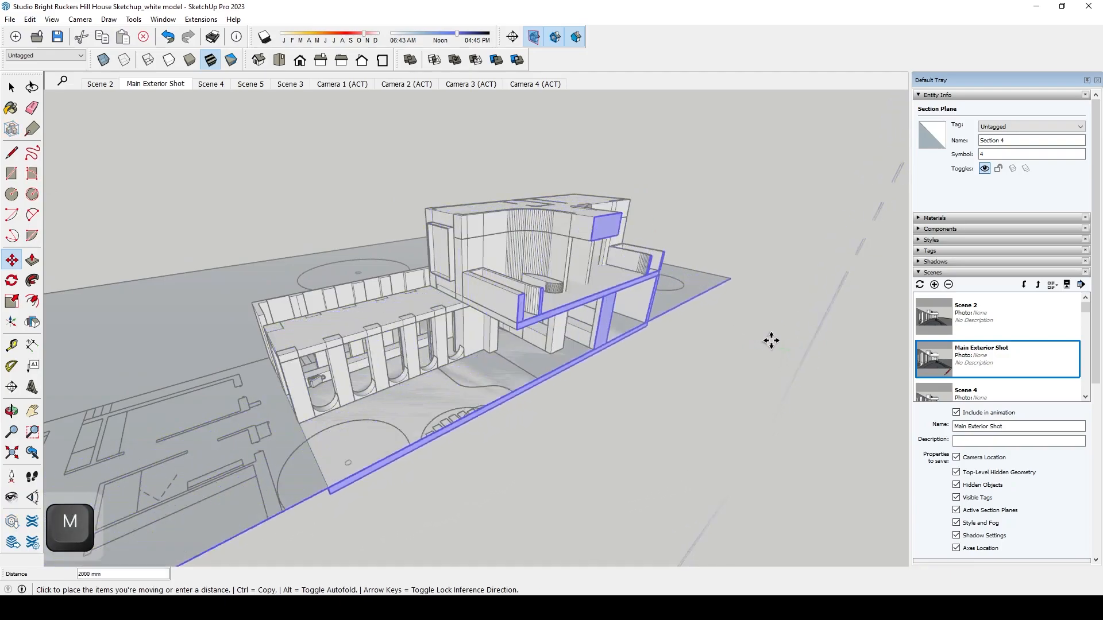
pyautogui.moveTo(753, 334); pyautogui.dragTo(611, 241, button='middle')
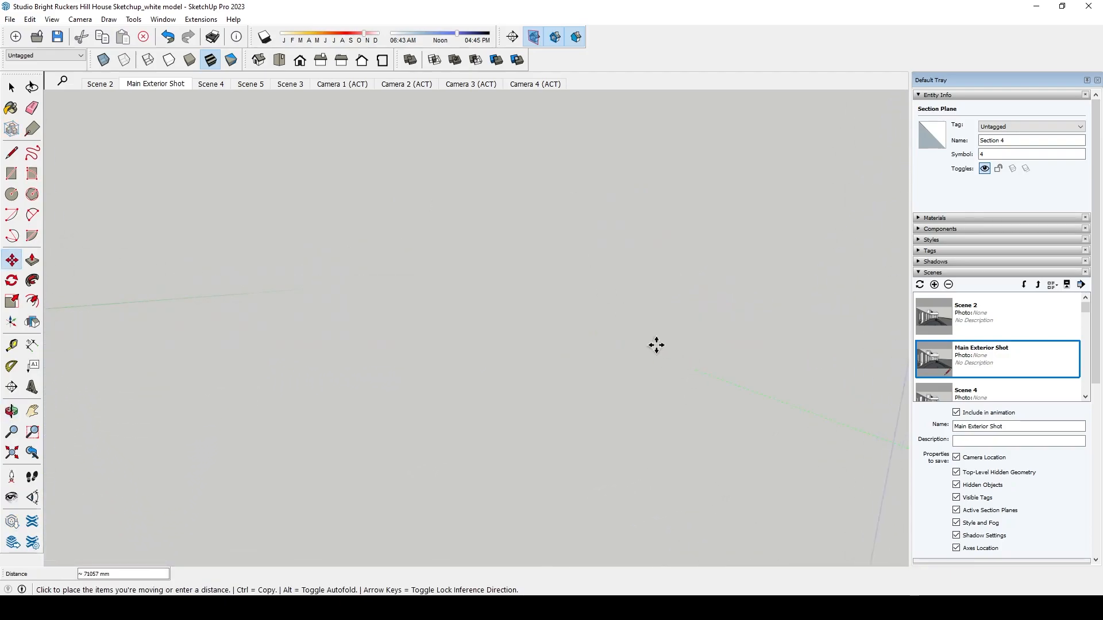
pyautogui.scroll(-6, 596, 304)
pyautogui.moveTo(596, 298); pyautogui.dragTo(753, 320, button='middle')
pyautogui.scroll(5, 606, 301)
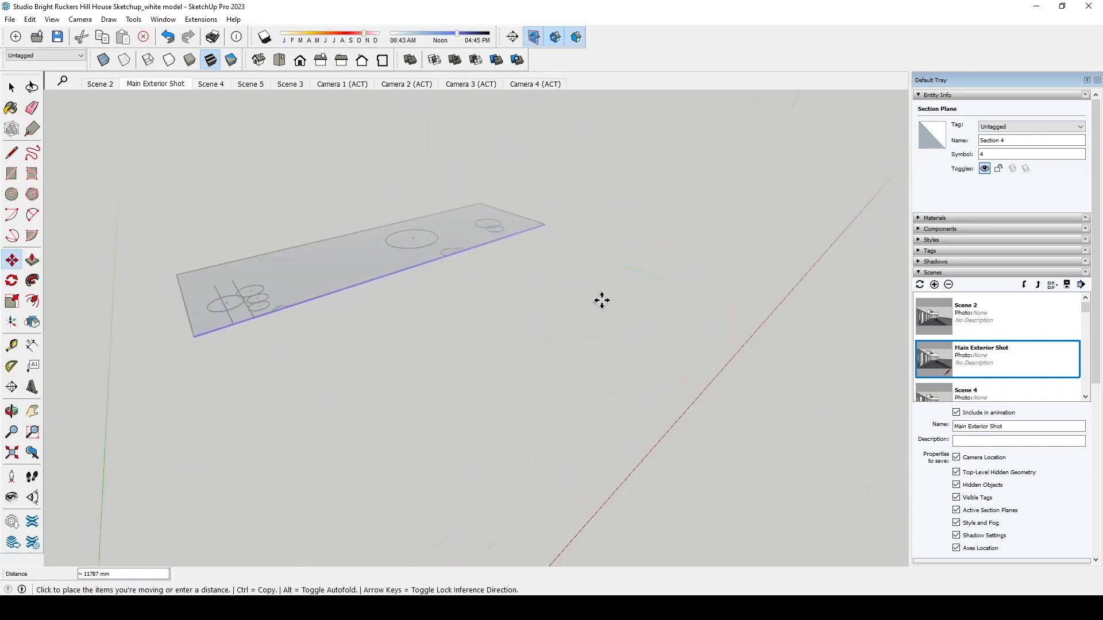
pyautogui.scroll(3, 527, 302)
pyautogui.scroll(-3, 611, 353)
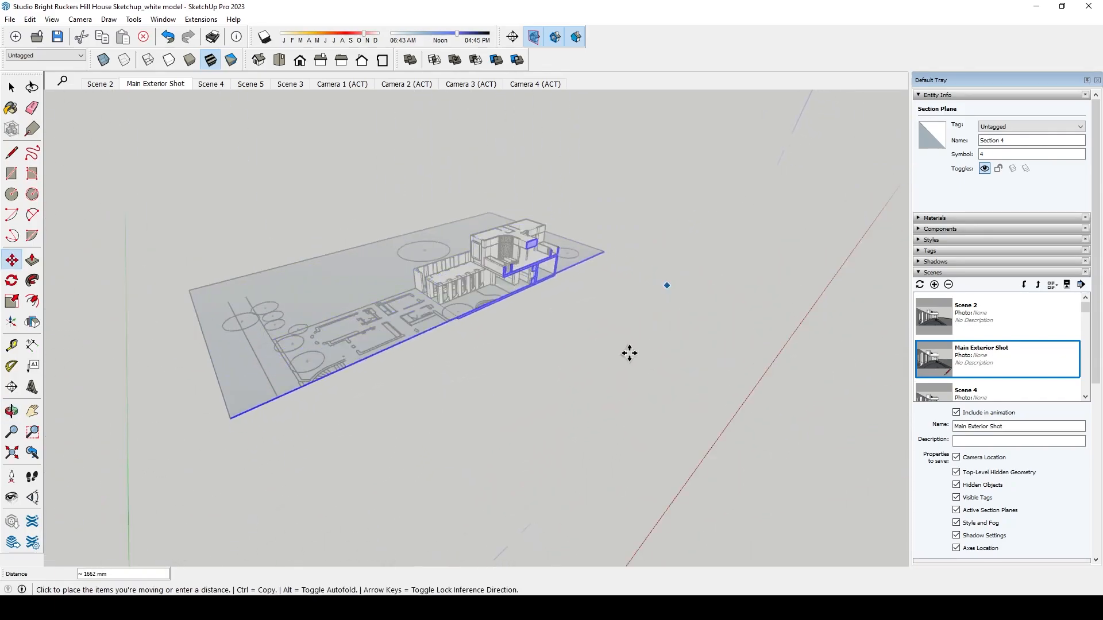
pyautogui.click(630, 353)
pyautogui.scroll(3, 568, 283)
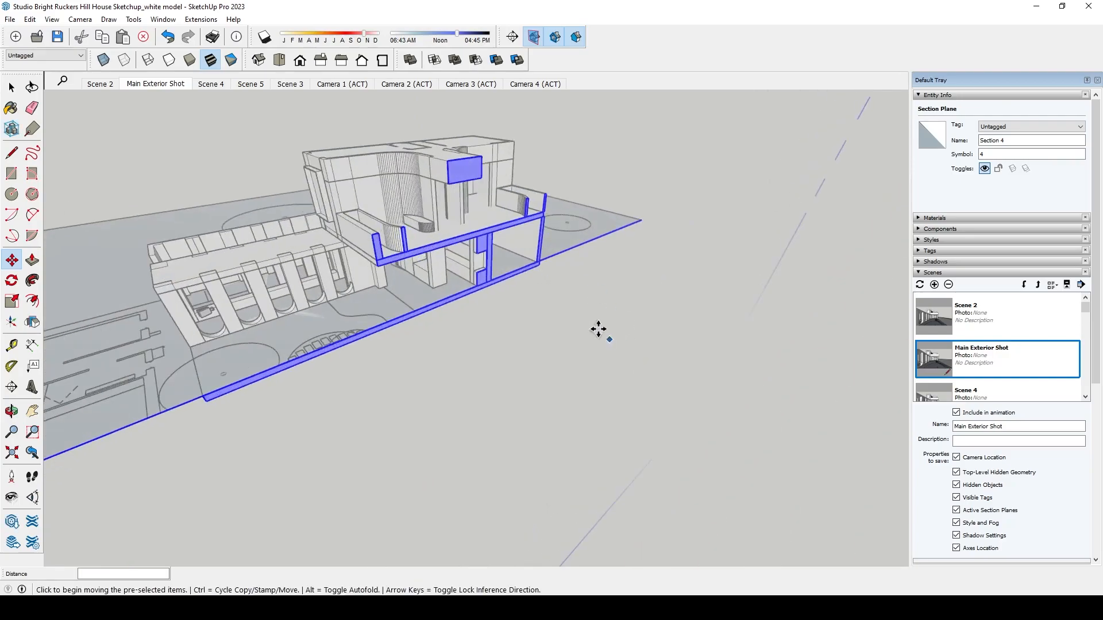
# - Adjust the section plane's depth, shifting it about 1244 mm back toward the front facade, and clear the selection
pyautogui.click(623, 329)
pyautogui.moveTo(620, 328); pyautogui.dragTo(446, 364, button='middle')
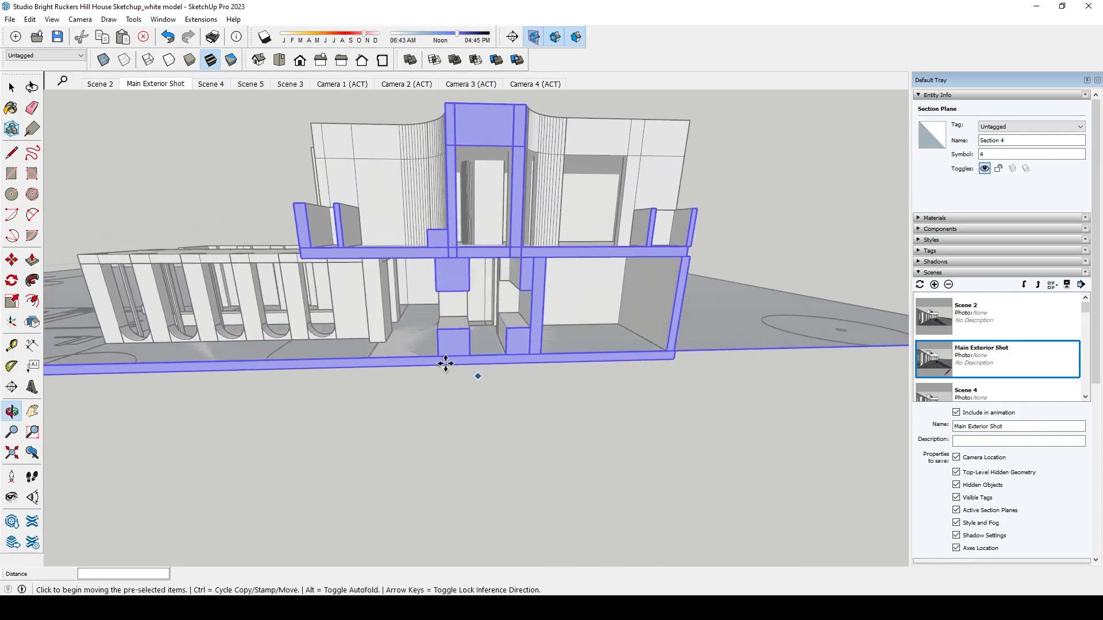
pyautogui.click(574, 435)
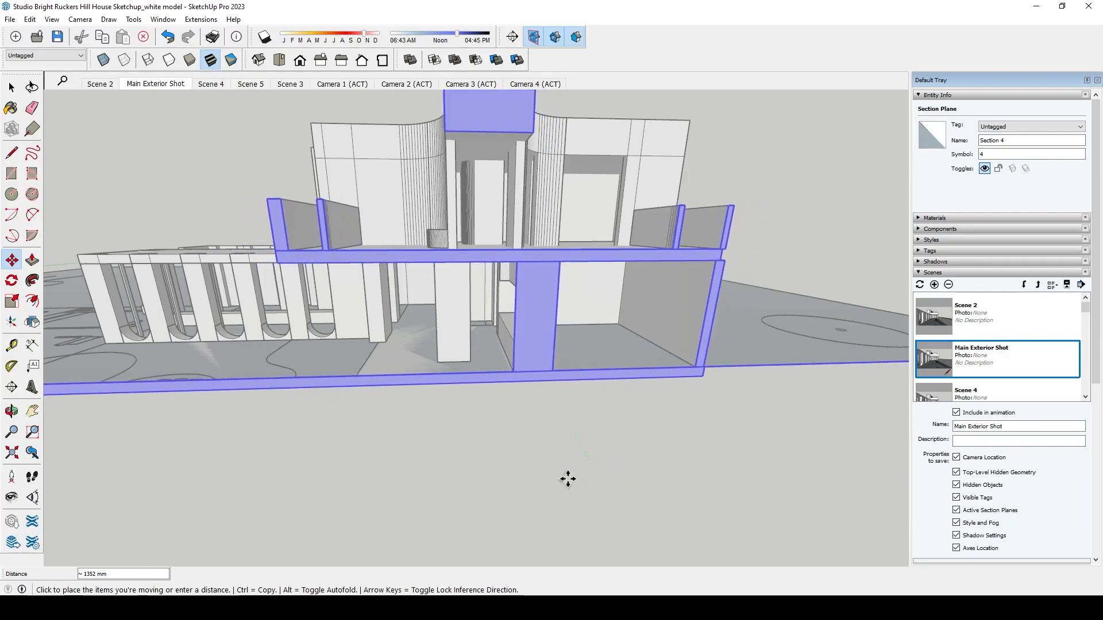
pyautogui.click(568, 474)
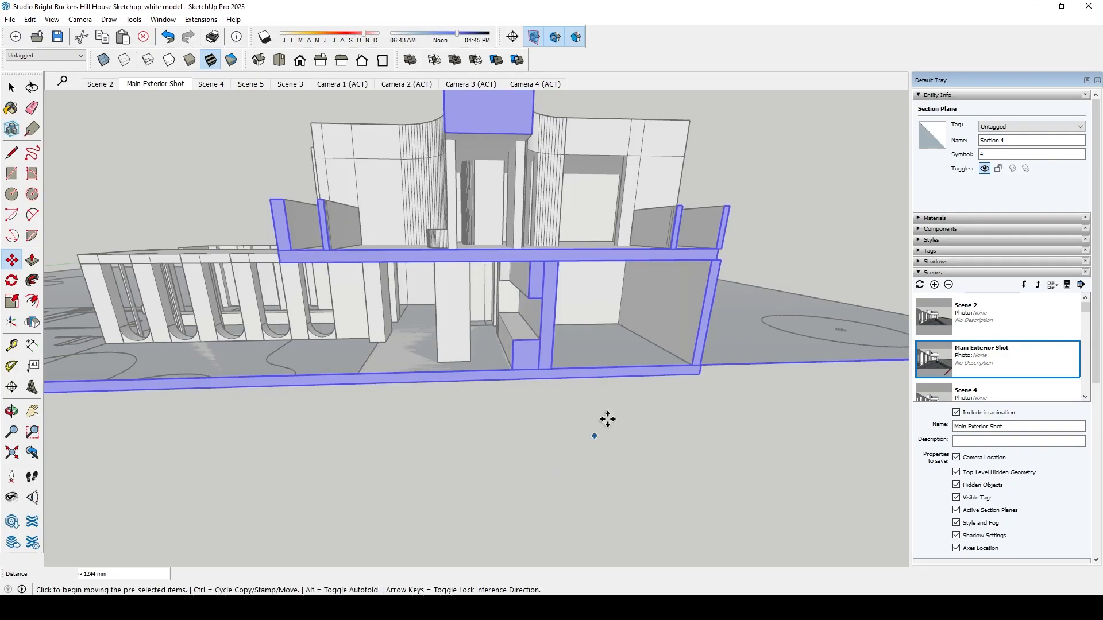
pyautogui.moveTo(606, 419); pyautogui.dragTo(605, 449, button='middle')
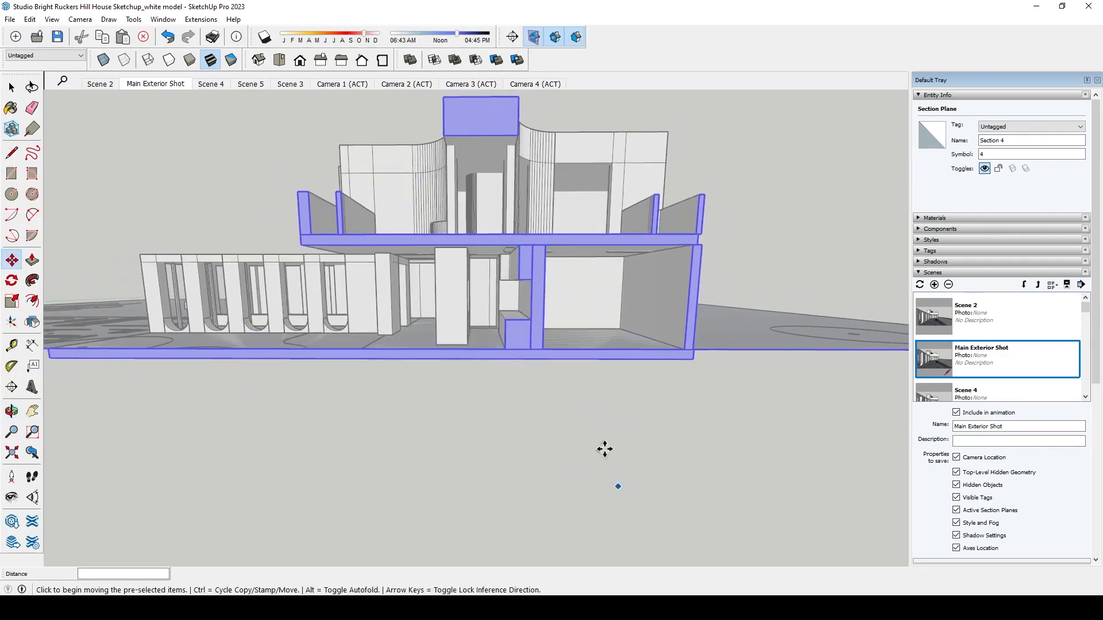
pyautogui.press('space')
pyautogui.click(251, 185)
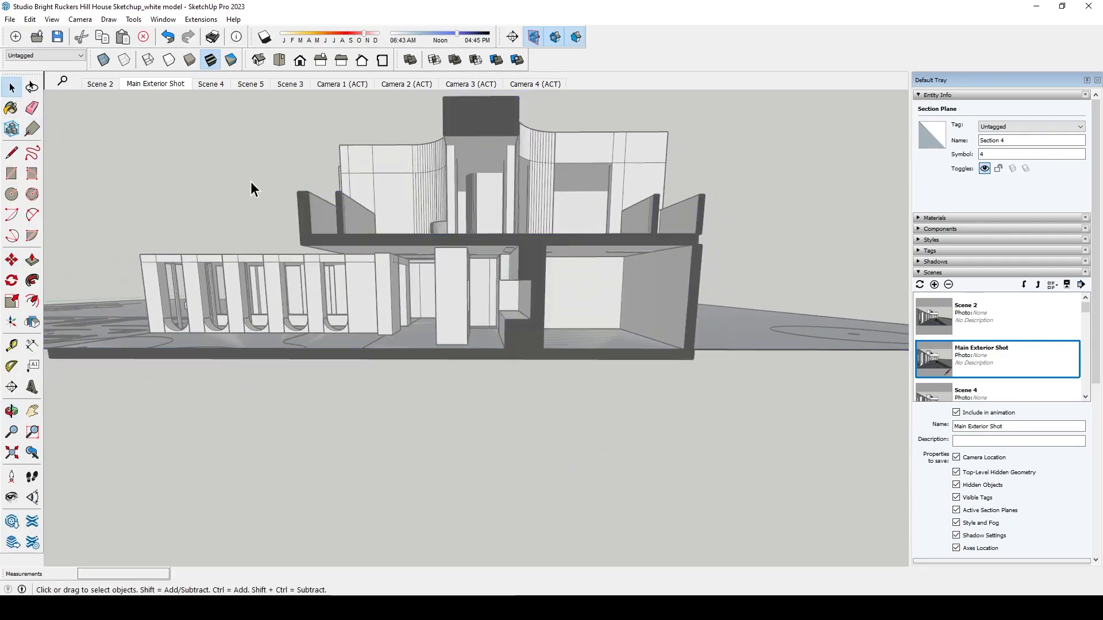
# - Turn off the fog in the sectioned view of the house
pyautogui.moveTo(438, 386); pyautogui.dragTo(577, 443, button='middle')
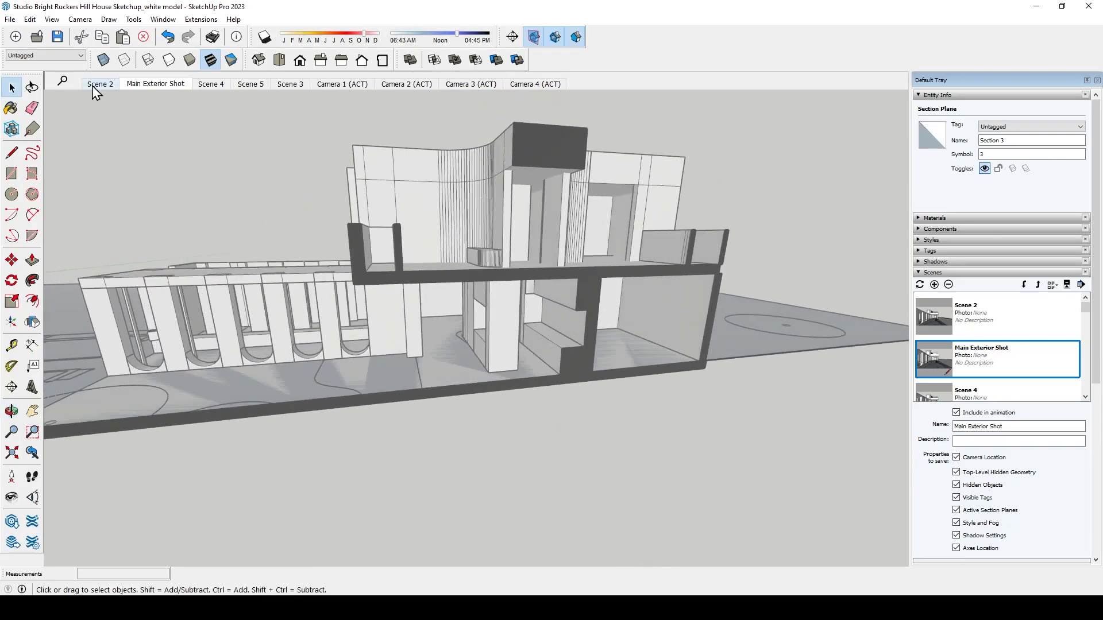
pyautogui.click(52, 20)
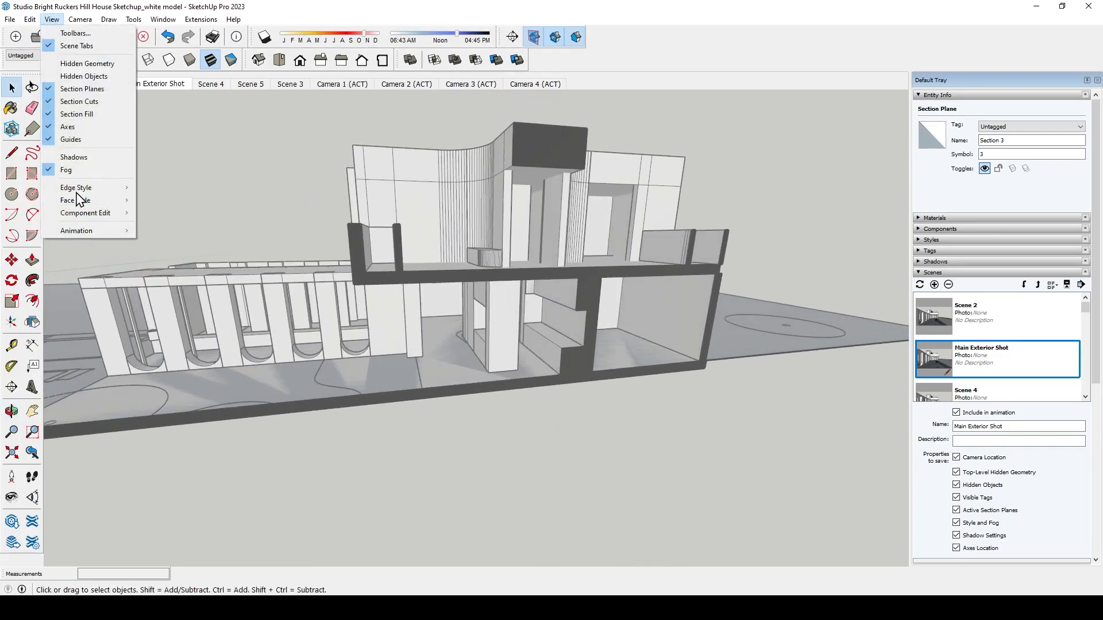
pyautogui.click(66, 170)
# - Frame a straight-on view of the section cut showing the whole house and its colonnade
pyautogui.moveTo(406, 369); pyautogui.dragTo(332, 338, button='middle')
pyautogui.moveTo(448, 125); pyautogui.dragTo(514, 316, button='middle')
pyautogui.scroll(5, 276, 172)
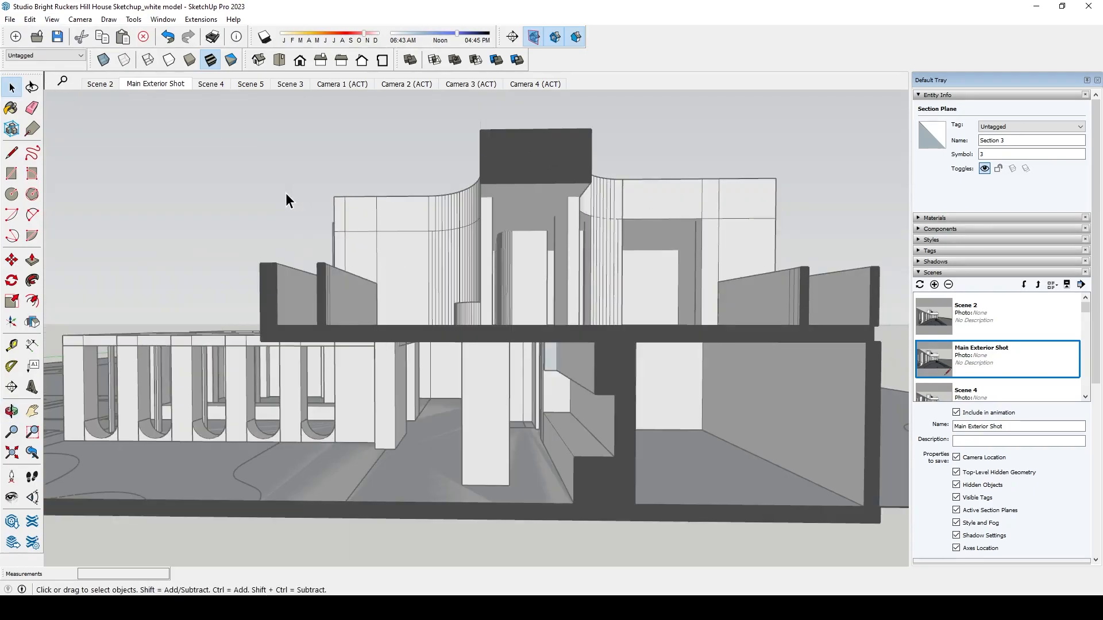
pyautogui.scroll(-5, 291, 209)
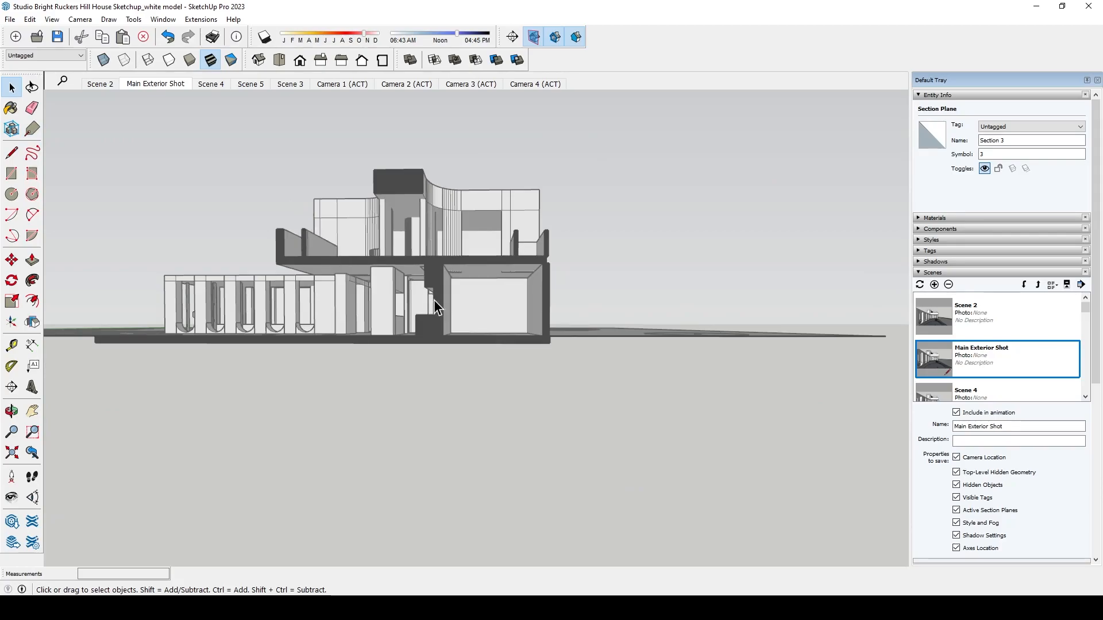
pyautogui.keyDown('shift'); pyautogui.moveTo(480, 394); pyautogui.dragTo(465, 313, button='middle'); pyautogui.keyUp('shift')
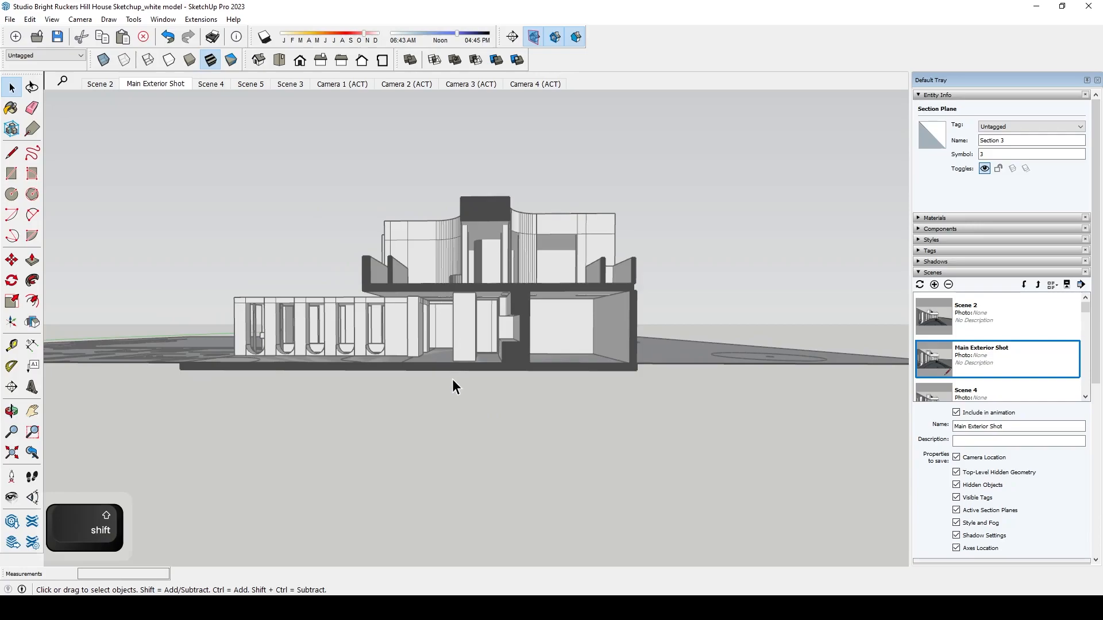
# - Examine the section cut of the house from oblique and straight-on angles, covering the rooms, upper terrace and colonnade
pyautogui.moveTo(454, 386); pyautogui.dragTo(458, 414, button='middle')
pyautogui.scroll(4, 402, 292)
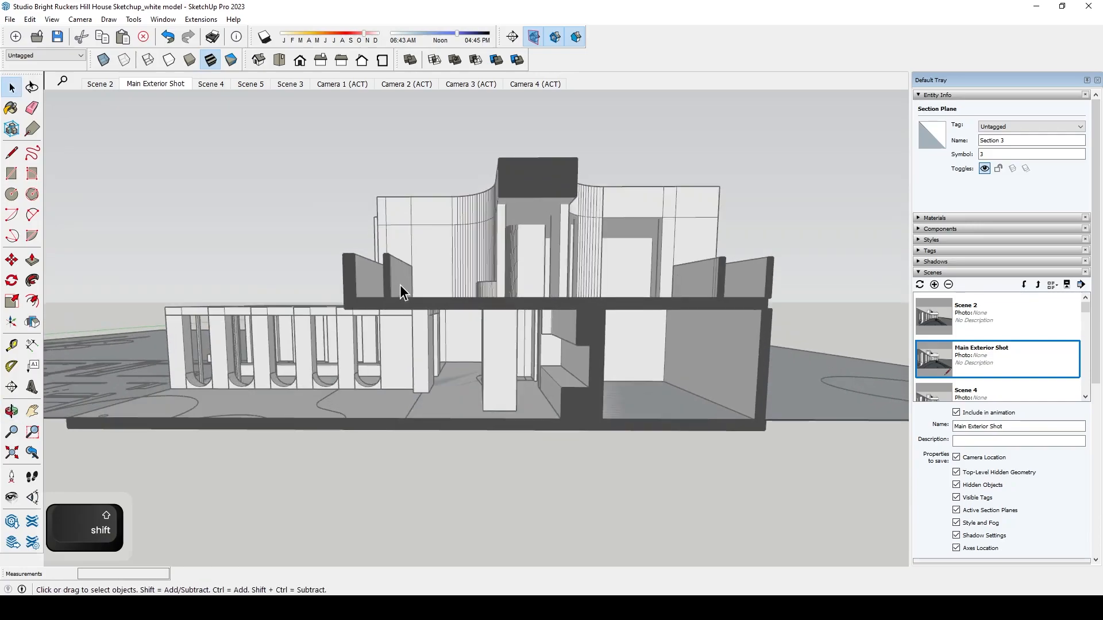
pyautogui.moveTo(566, 432); pyautogui.dragTo(543, 426, button='middle')
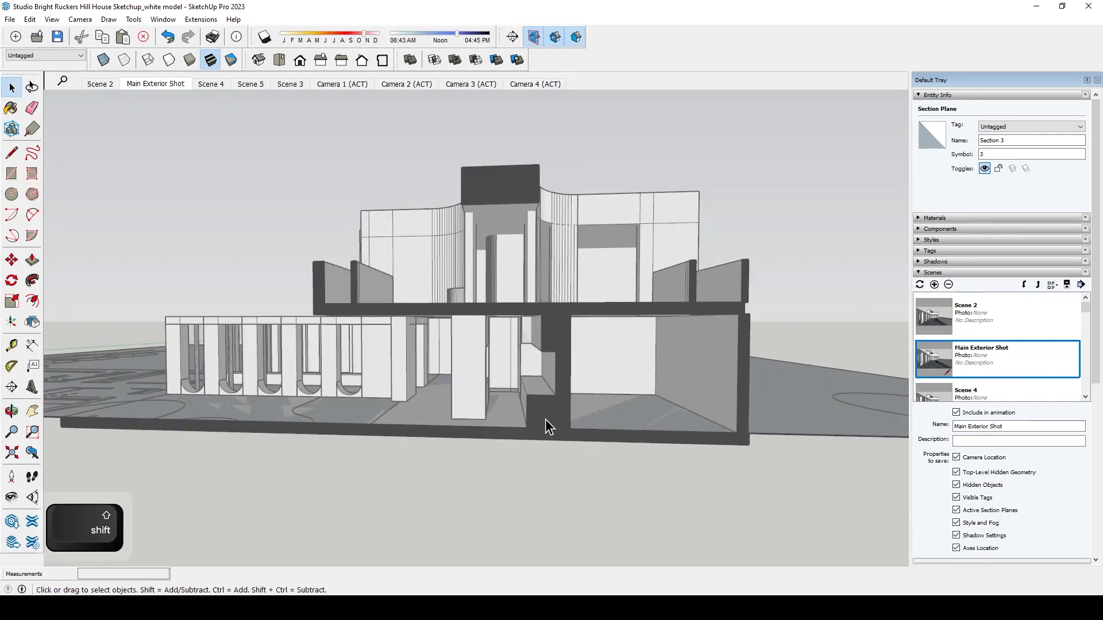
pyautogui.moveTo(557, 435); pyautogui.dragTo(586, 443, button='middle')
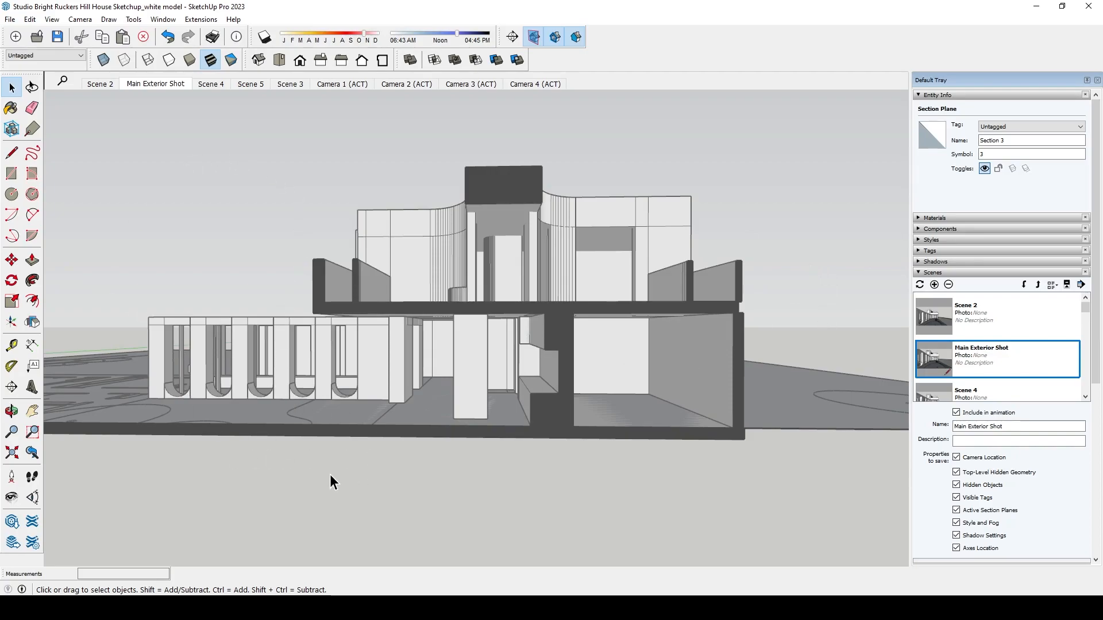
pyautogui.moveTo(313, 488); pyautogui.dragTo(533, 483, button='middle')
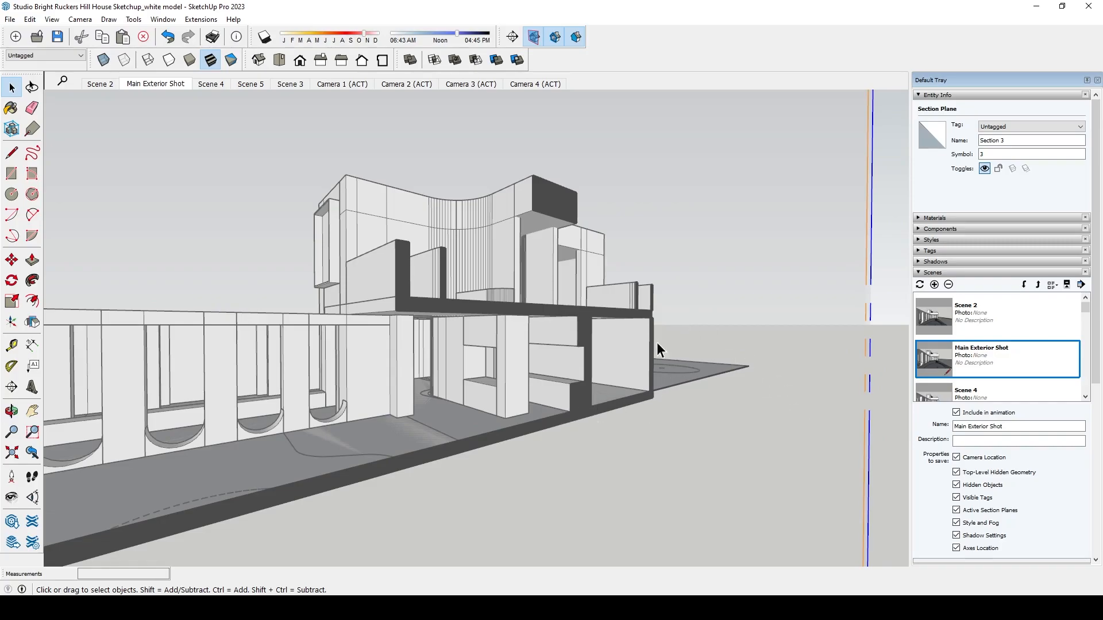
pyautogui.moveTo(720, 435); pyautogui.dragTo(506, 402, button='middle')
pyautogui.scroll(3, 517, 304)
pyautogui.moveTo(517, 304); pyautogui.dragTo(500, 381, button='middle')
pyautogui.scroll(-2, 499, 382)
pyautogui.moveTo(470, 421); pyautogui.dragTo(287, 273, button='middle')
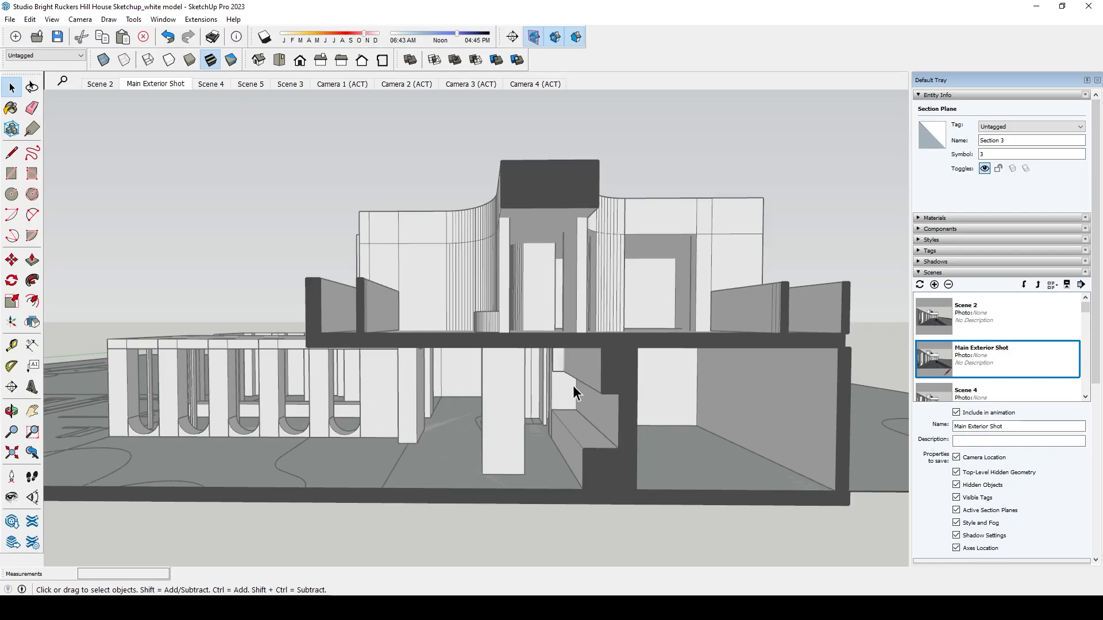
# - Set the camera's field of view to 30 degrees and reframe the whole section cut
pyautogui.click(12, 437)
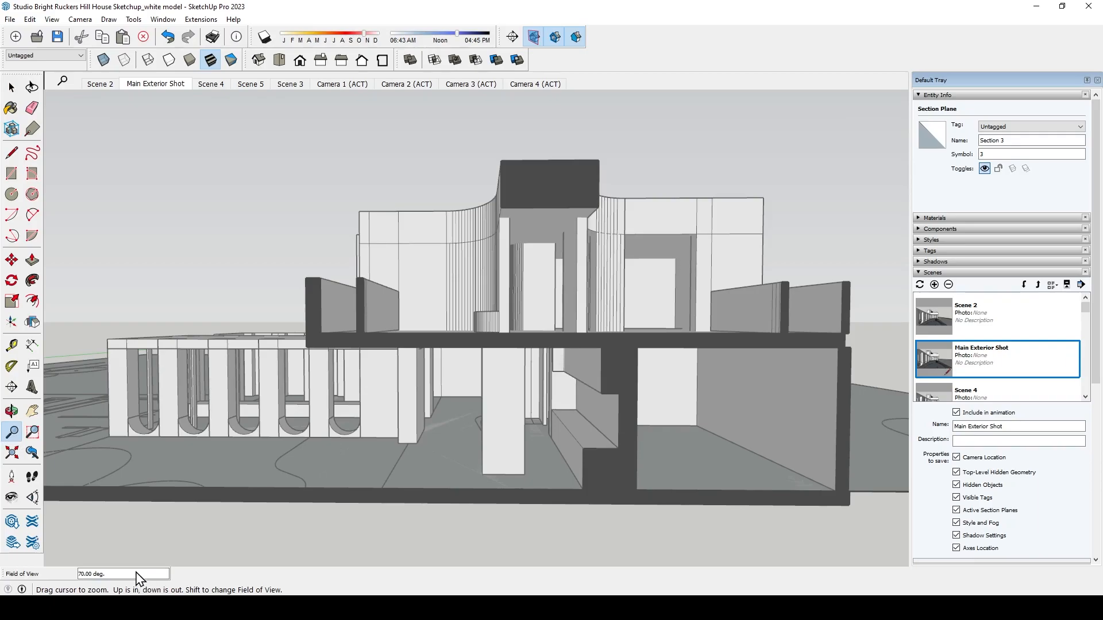
pyautogui.write('30')
pyautogui.press('Return')
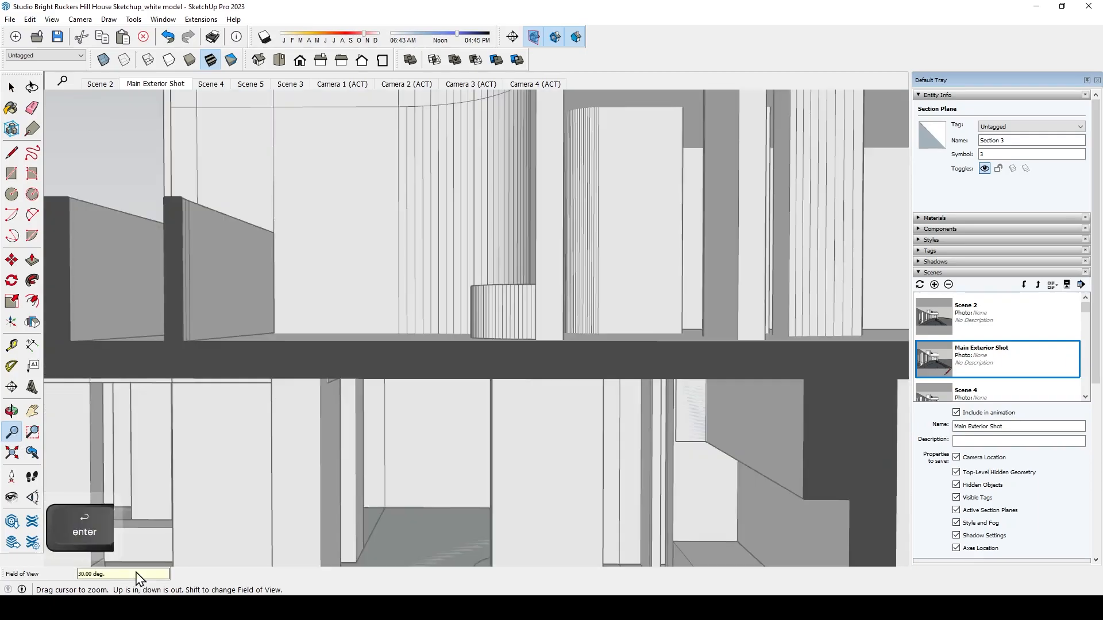
pyautogui.scroll(-5, 421, 357)
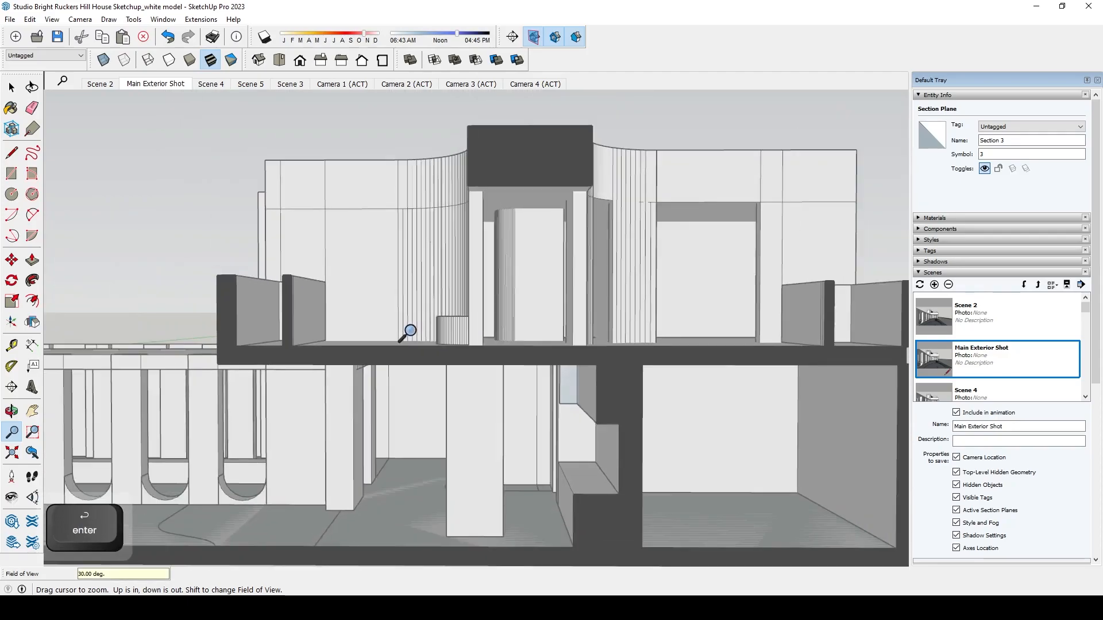
pyautogui.scroll(1, 434, 411)
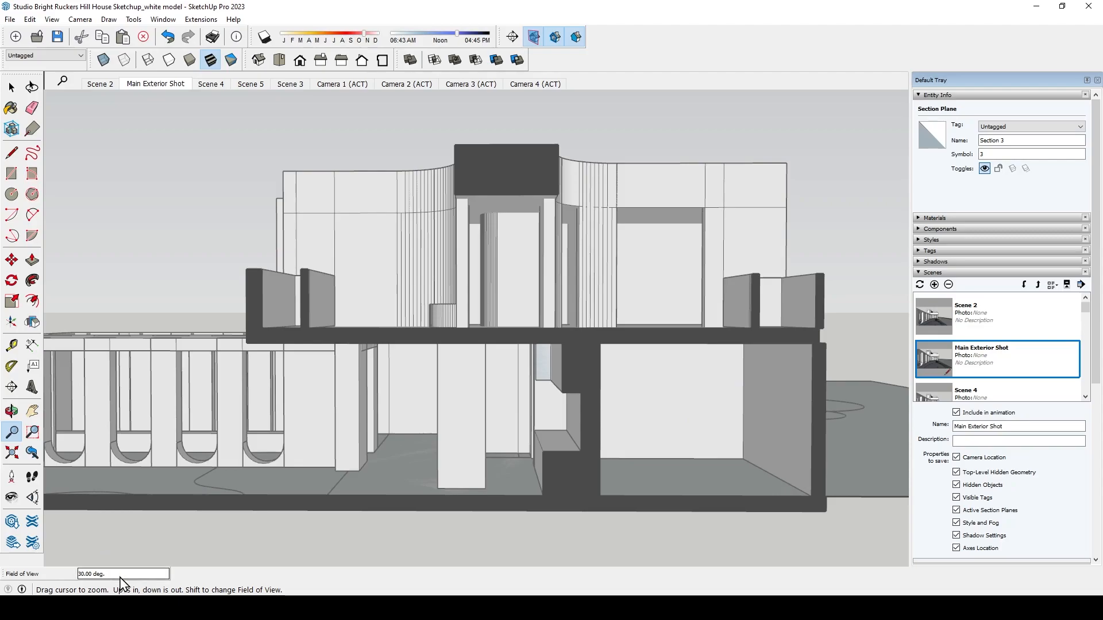
# - Widen the field of view to 120 degrees and bring the camera closer to the section cut
pyautogui.write('120')
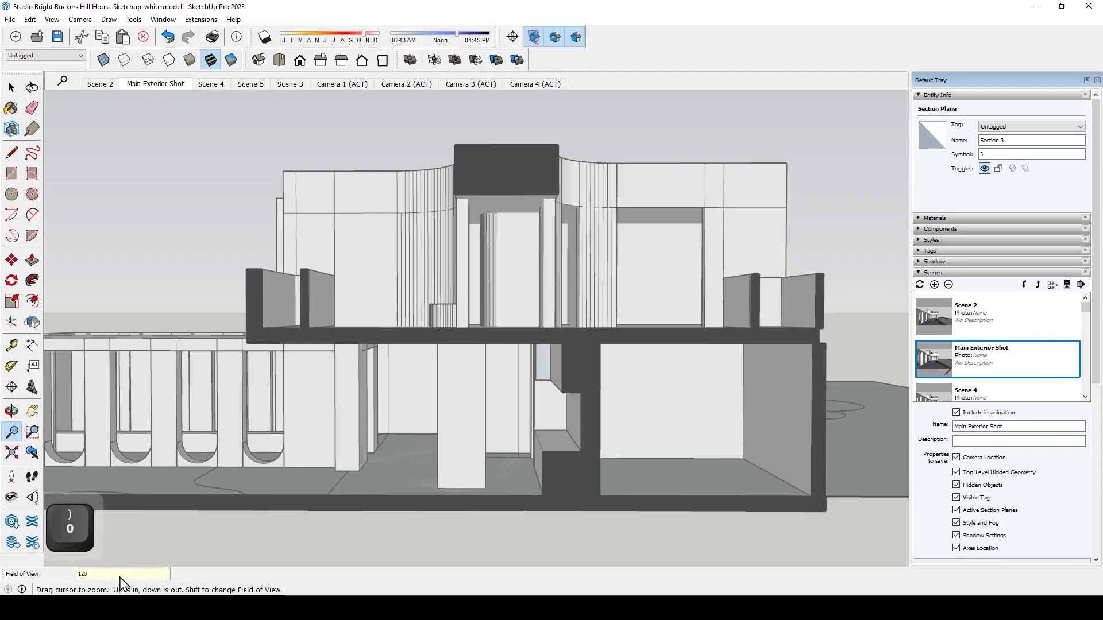
pyautogui.press('Return')
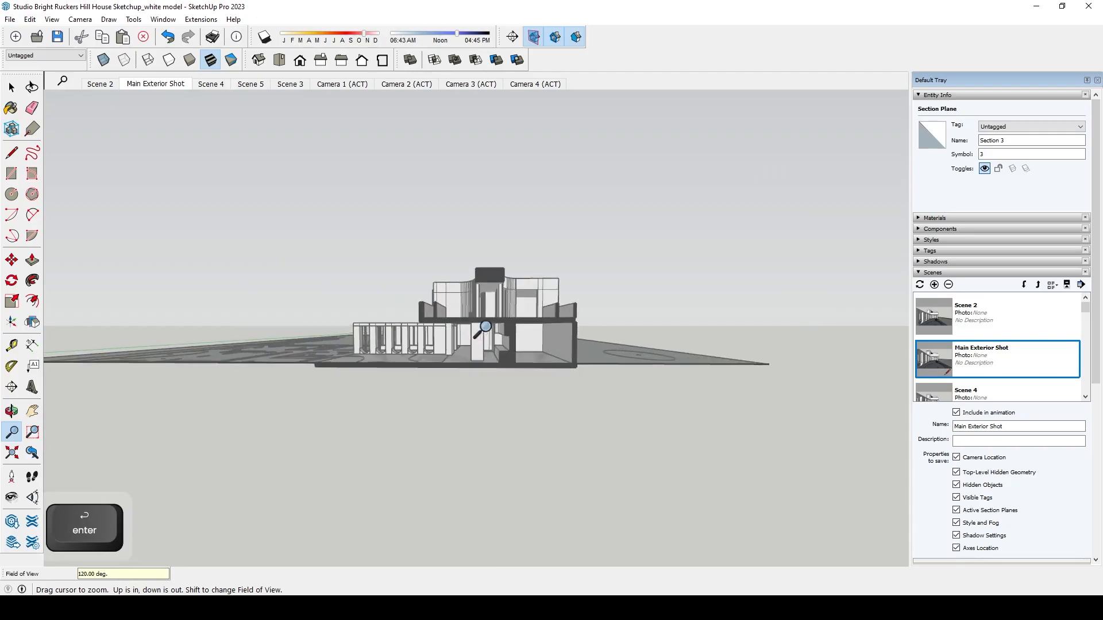
pyautogui.scroll(5, 485, 327)
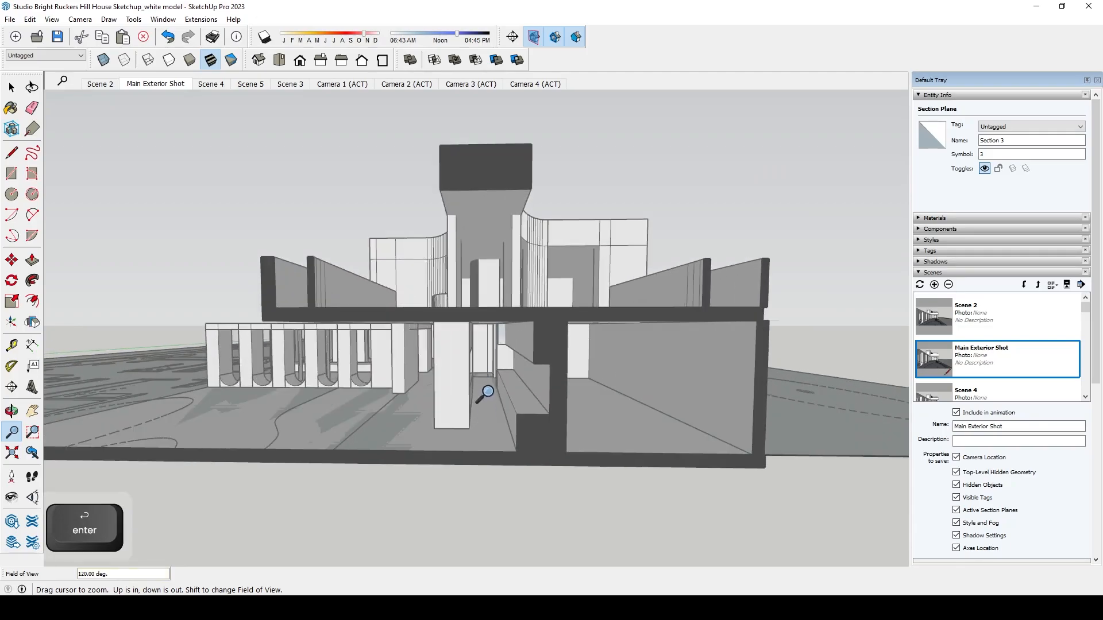
pyautogui.moveTo(491, 404)
pyautogui.mouseDown(button='middle')
pyautogui.moveTo(505, 402)
pyautogui.moveTo(498, 387)
pyautogui.moveTo(569, 360)
pyautogui.moveTo(706, 357)
pyautogui.moveTo(494, 376)
pyautogui.moveTo(497, 394)
pyautogui.mouseUp(button='middle')
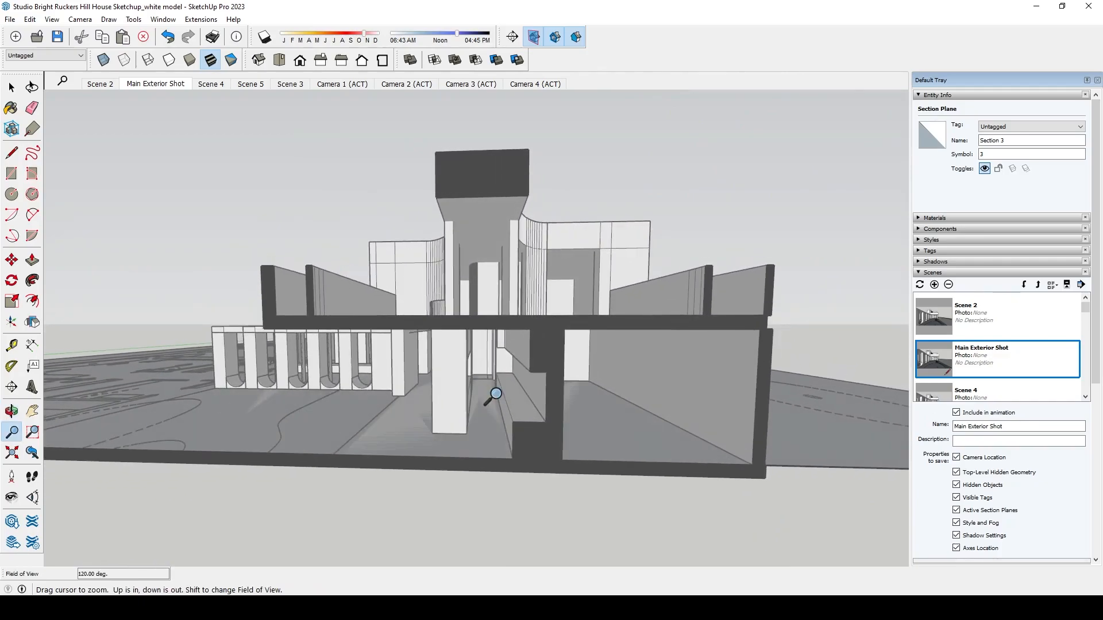
pyautogui.keyDown('shift'); pyautogui.scroll(-5, 486, 396); pyautogui.keyUp('shift')
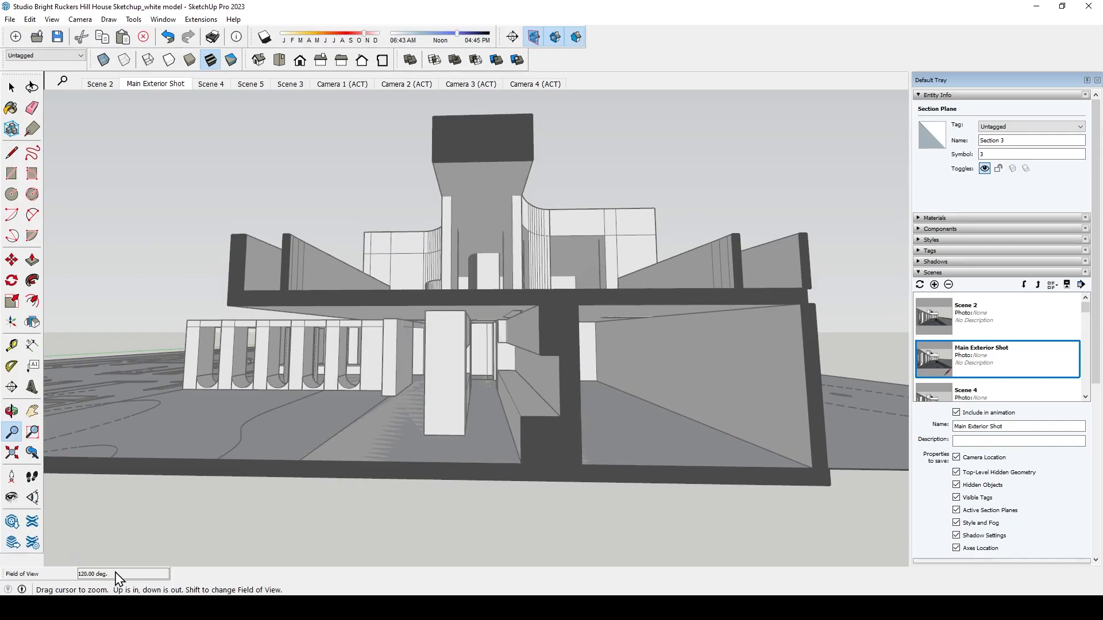
# - Set the field of view to 75 degrees and reframe the sectioned house
pyautogui.write('75')
pyautogui.press('Return')
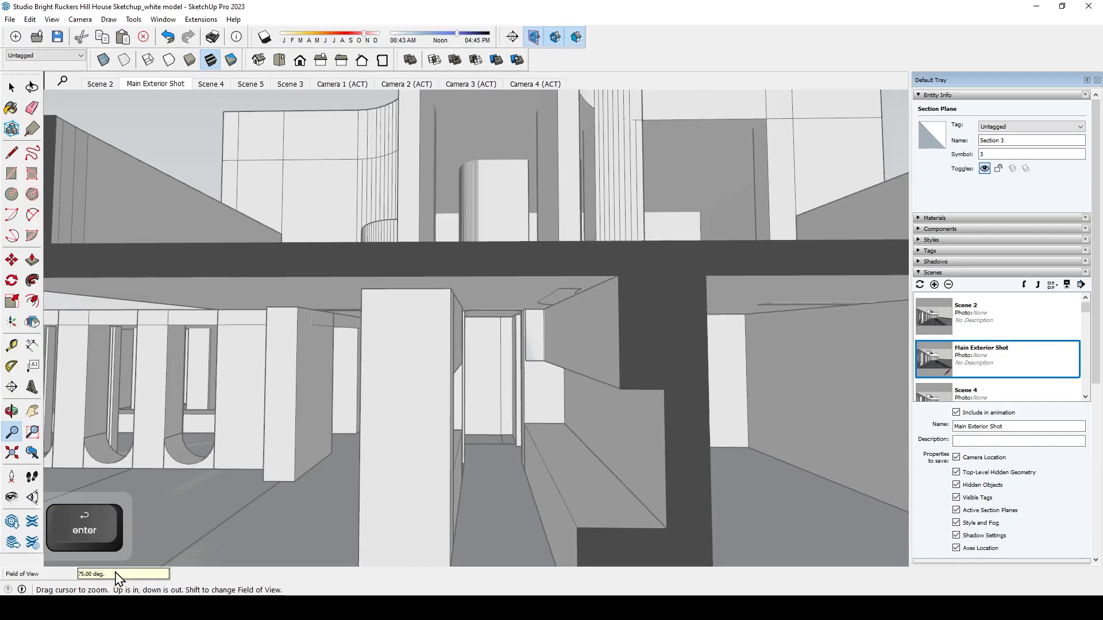
pyautogui.scroll(-5, 384, 406)
pyautogui.scroll(-2, 374, 454)
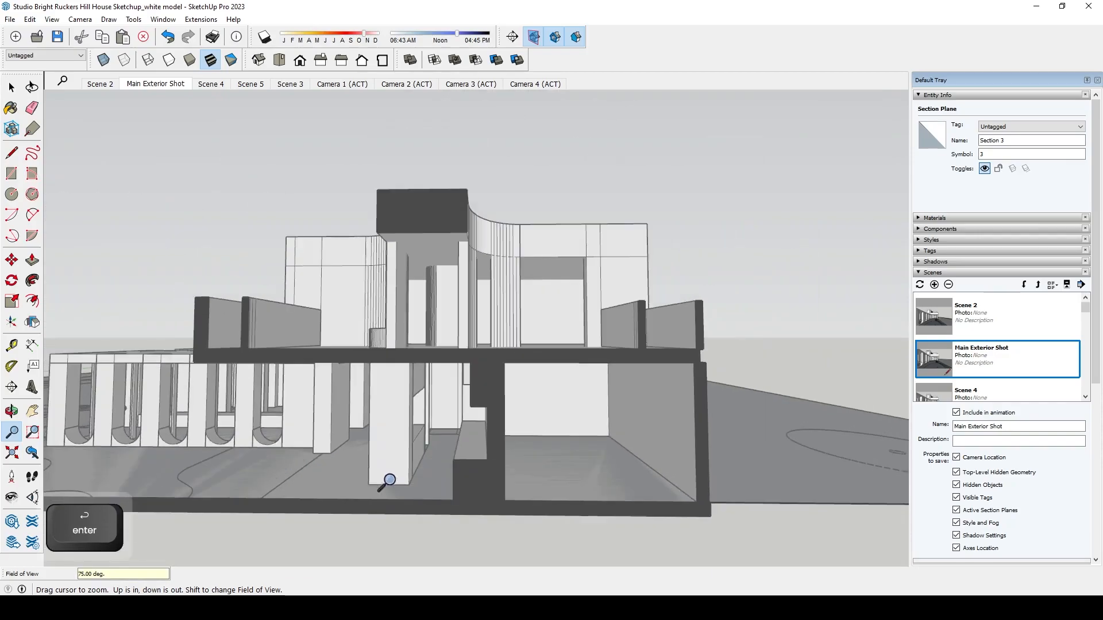
pyautogui.moveTo(387, 481); pyautogui.dragTo(406, 423, button='middle')
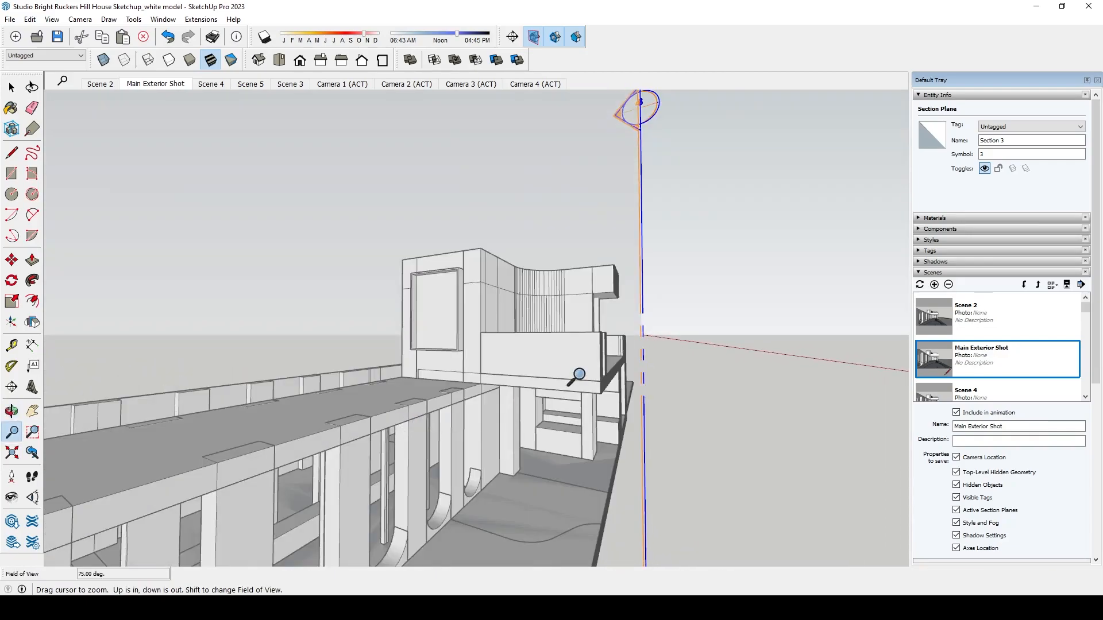
# - Turn off the display of section planes and section cuts, and recall the Main Exterior Shot scene
pyautogui.click(534, 38)
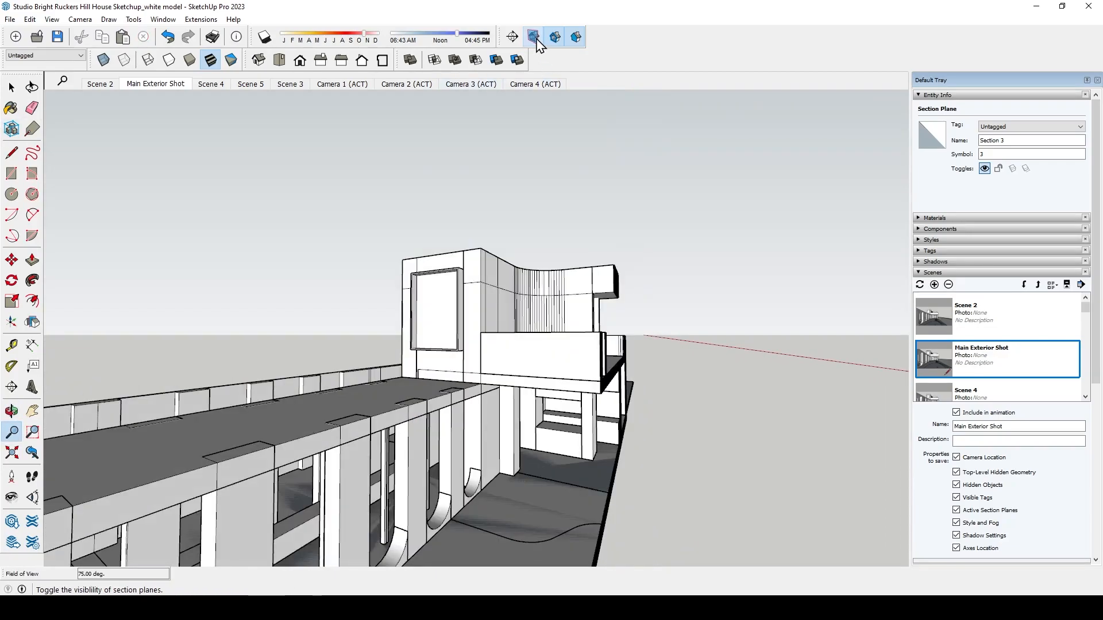
pyautogui.click(555, 38)
pyautogui.moveTo(579, 101); pyautogui.dragTo(547, 209, button='middle')
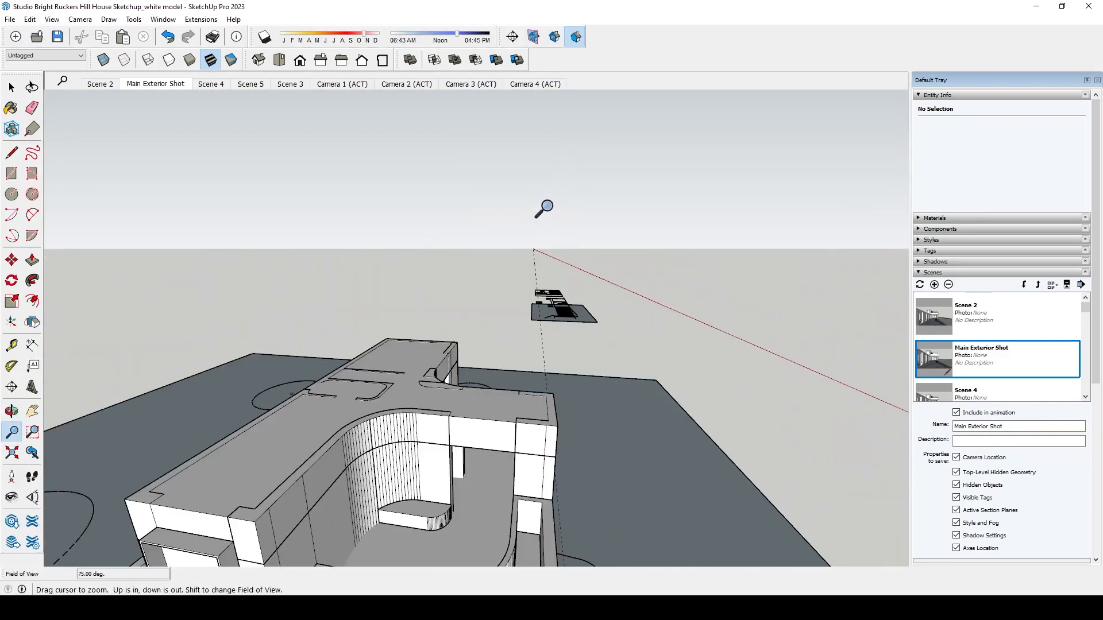
pyautogui.click(980, 359)
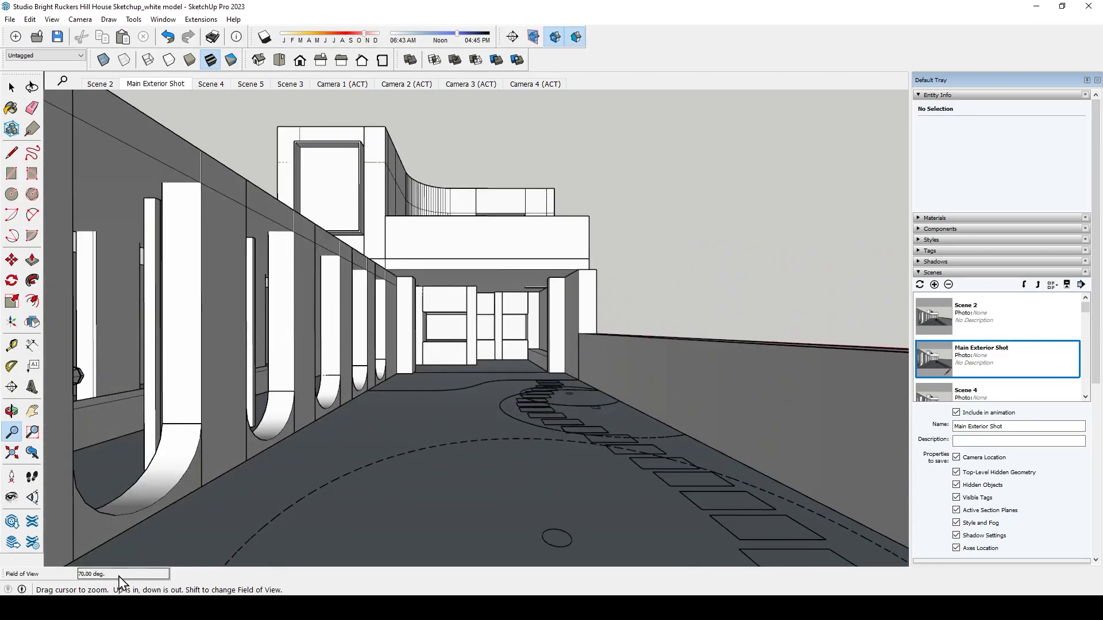
# - Try field of view values of 30 and 120 degrees on the exterior shot, reframing the colonnade at the wider angle
pyautogui.write('30')
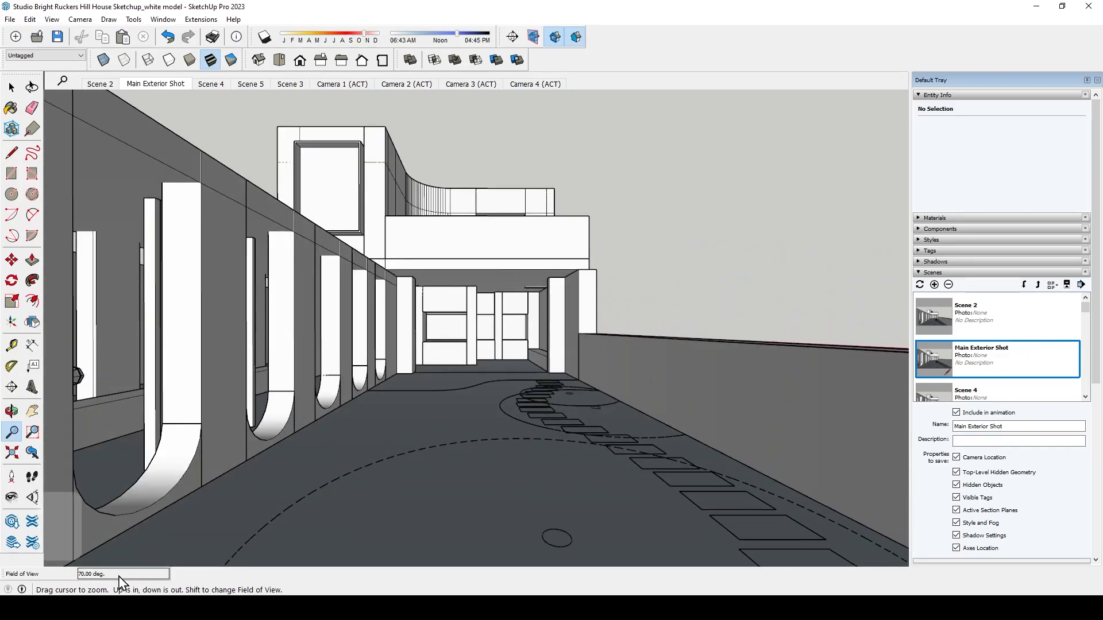
pyautogui.press('Return')
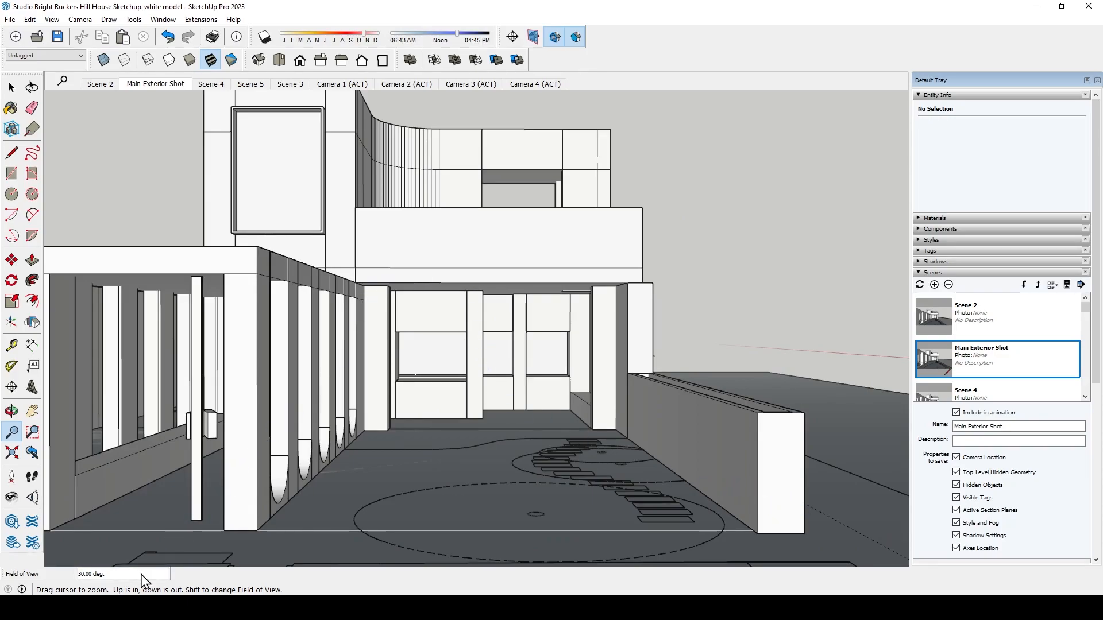
pyautogui.write('120')
pyautogui.press('Return')
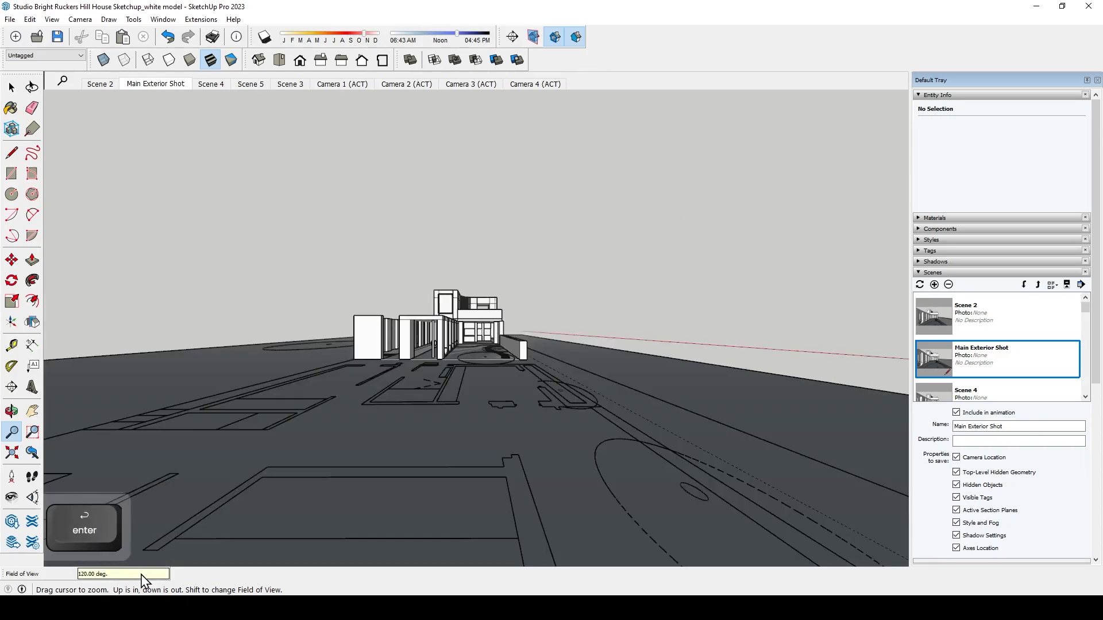
pyautogui.scroll(10, 469, 316)
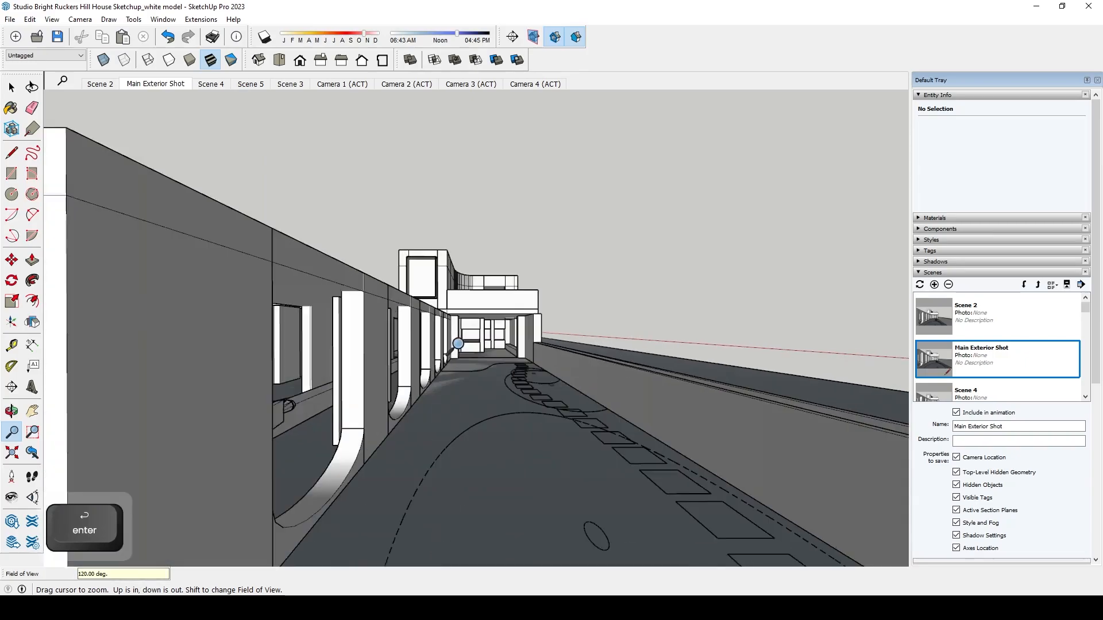
pyautogui.moveTo(539, 381); pyautogui.dragTo(527, 370, button='middle')
pyautogui.scroll(2, 527, 379)
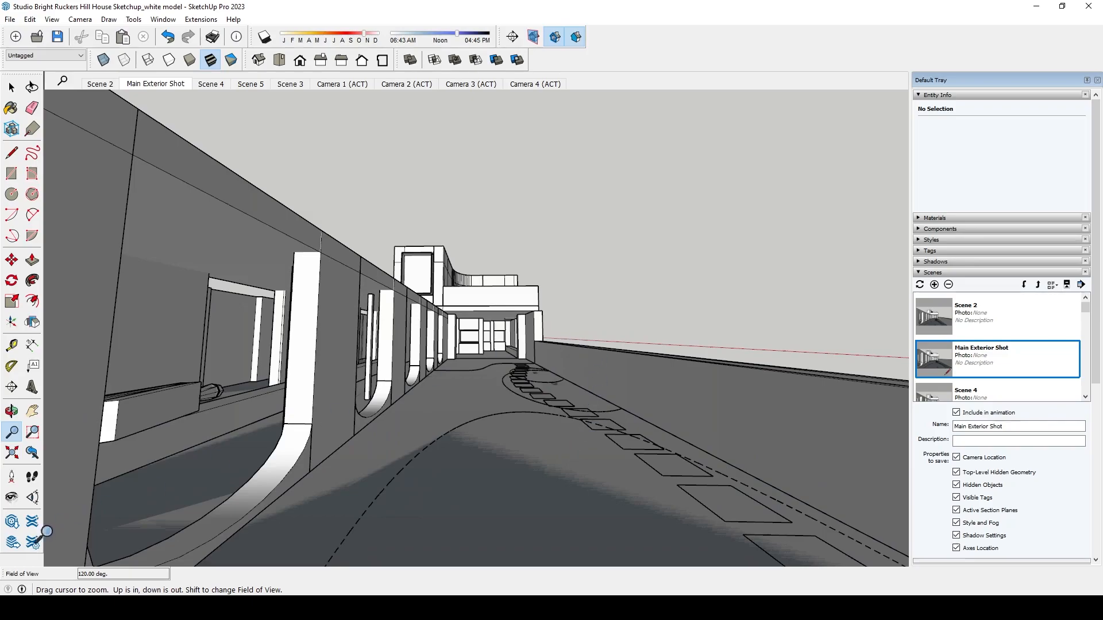
# - Set the field of view to 70 degrees and restore the saved Main Exterior Shot camera
pyautogui.write('70')
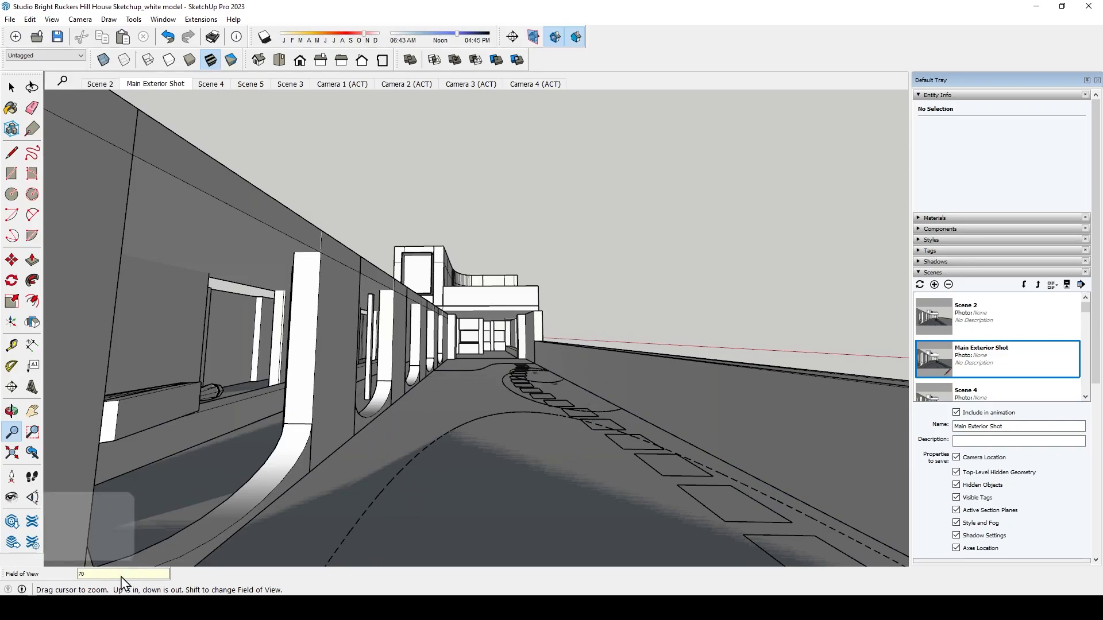
pyautogui.press('Return')
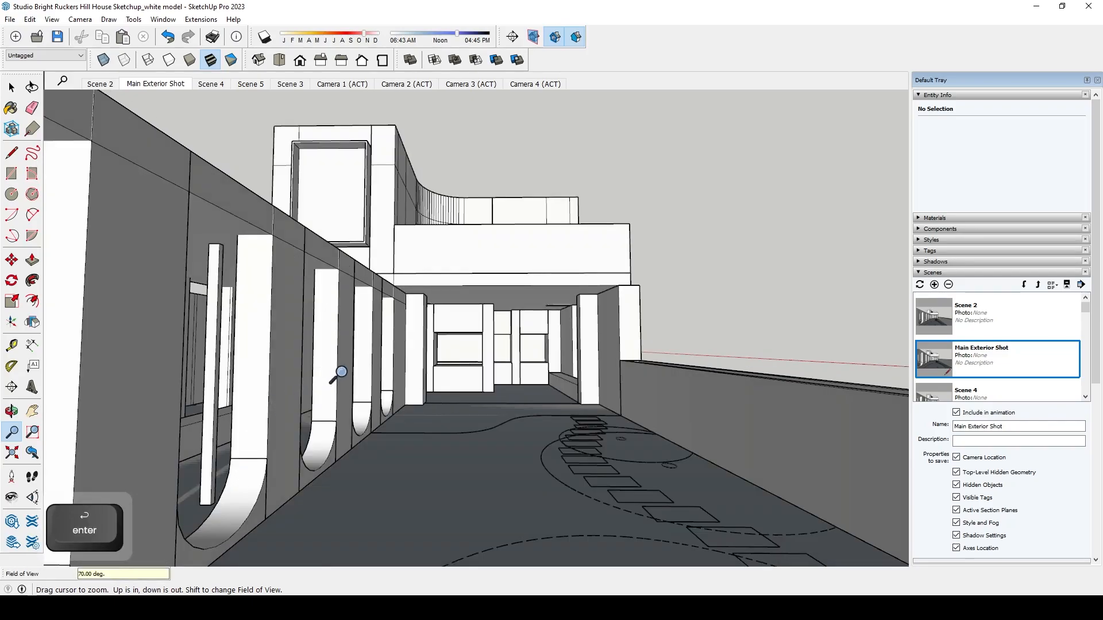
pyautogui.moveTo(336, 377); pyautogui.dragTo(347, 382, button='middle')
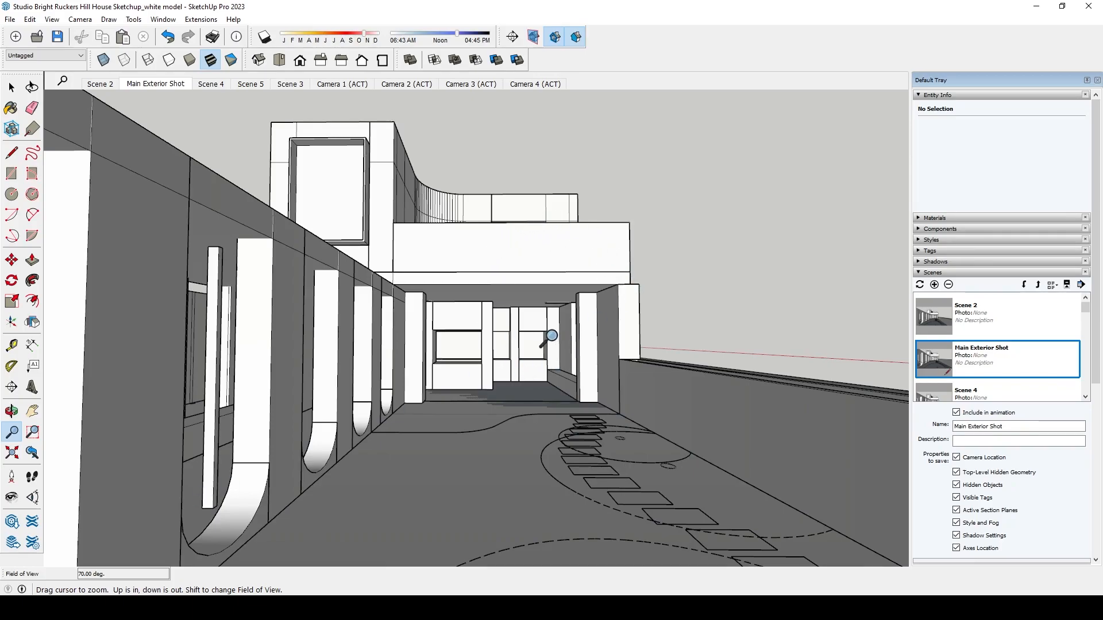
pyautogui.doubleClick(946, 356)
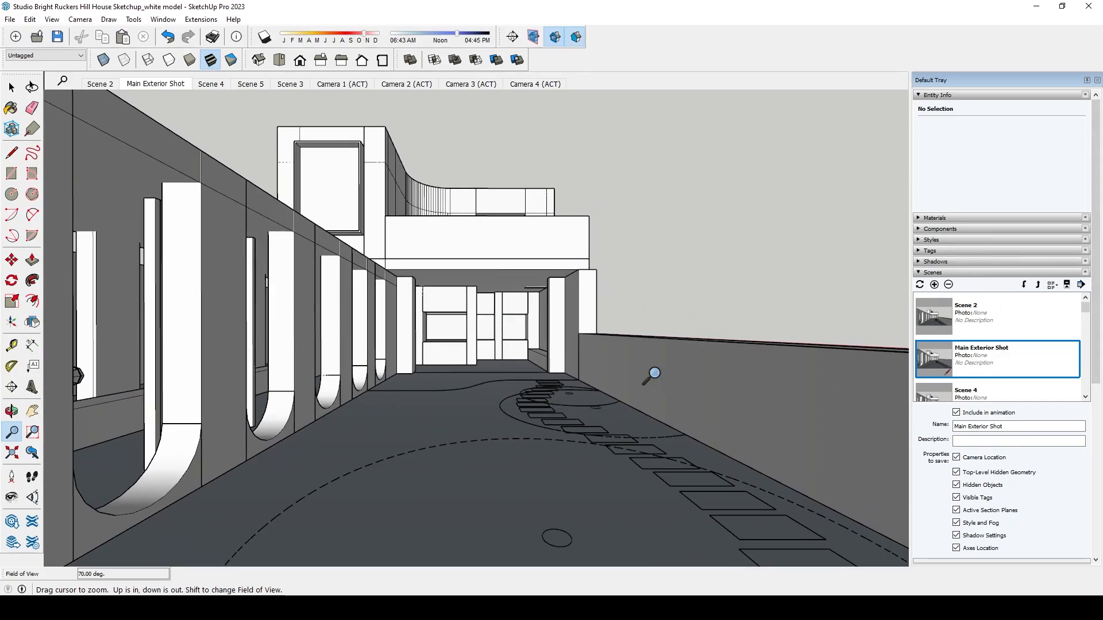
# - View the saved section in Scene 5 and return to the Main Exterior Shot scene
pyautogui.scroll(-3, 1069, 265)
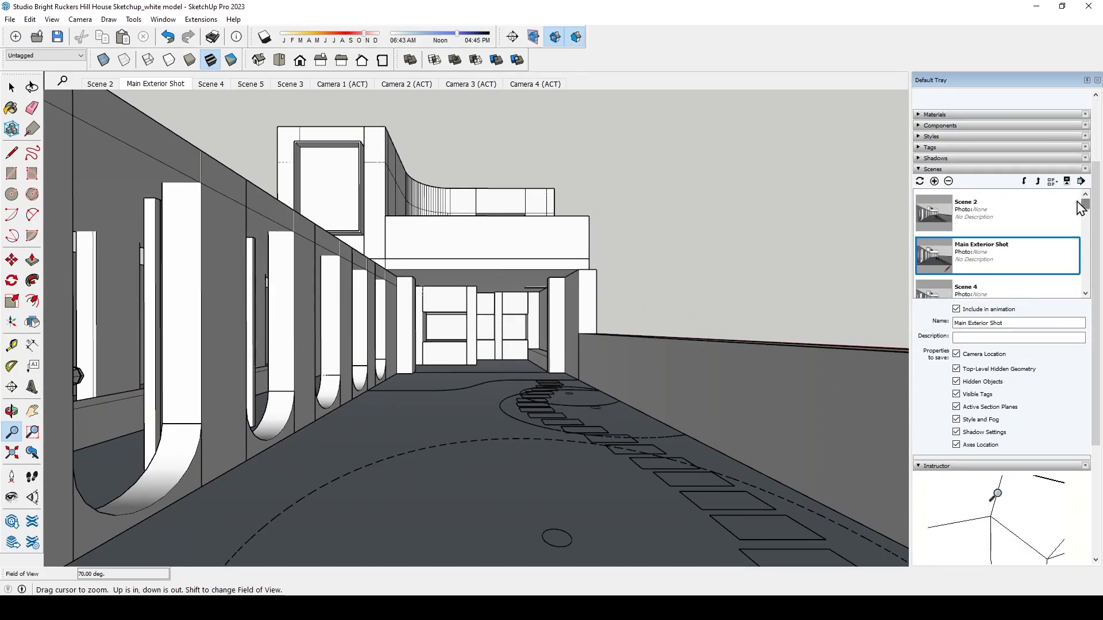
pyautogui.moveTo(1085, 213); pyautogui.dragTo(1087, 237)
pyautogui.doubleClick(965, 261)
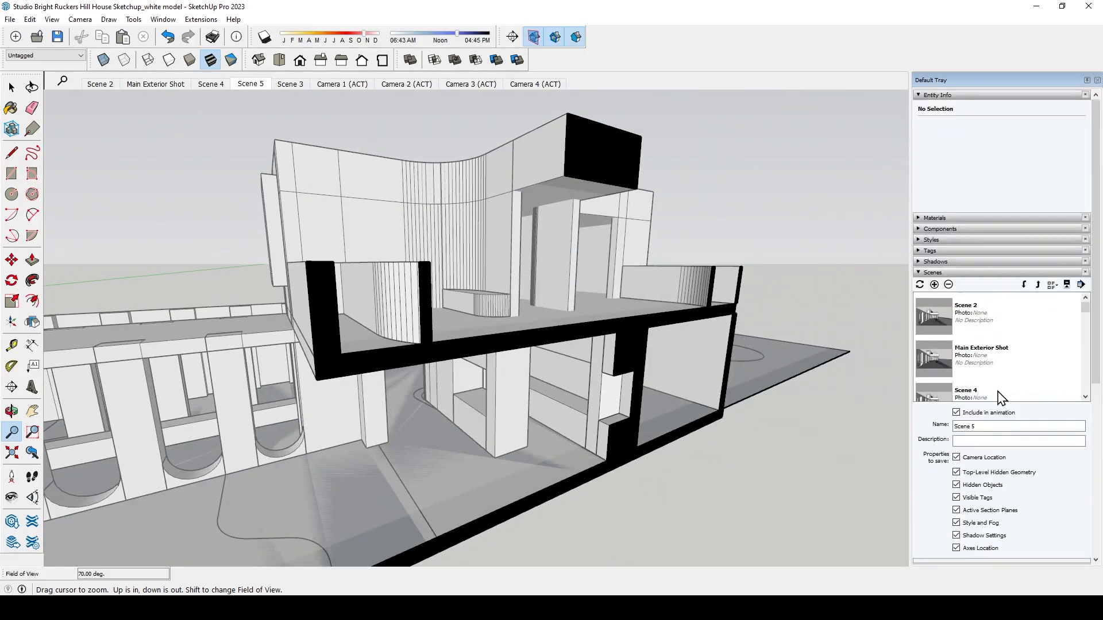
pyautogui.doubleClick(1004, 361)
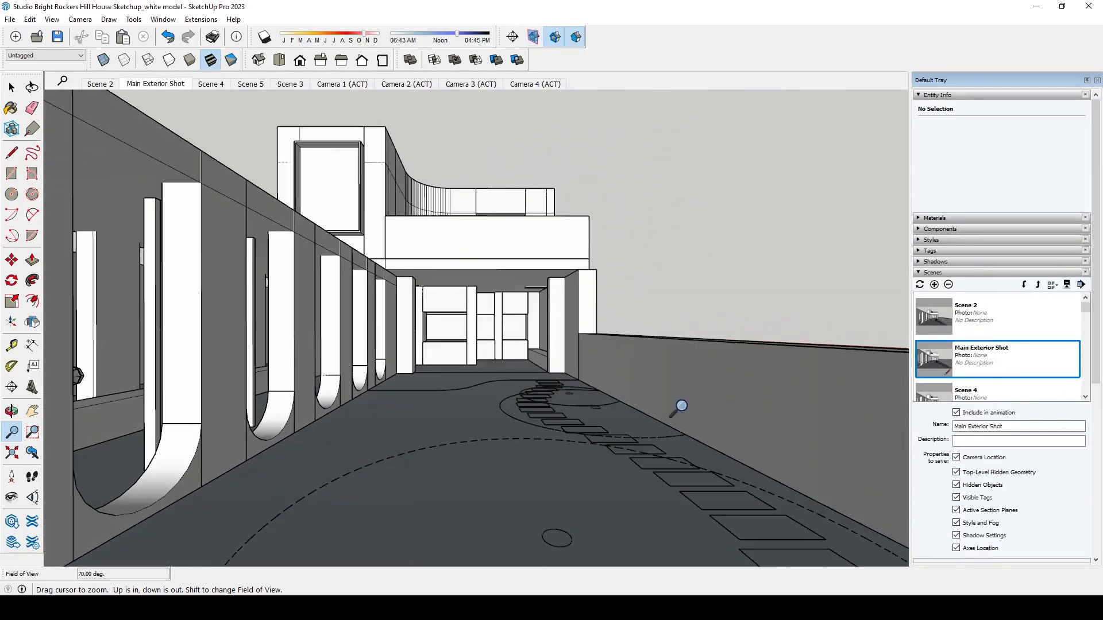
# - Look over the management options for the Main Exterior Shot scene, and return to the Select tool
pyautogui.rightClick(938, 351)
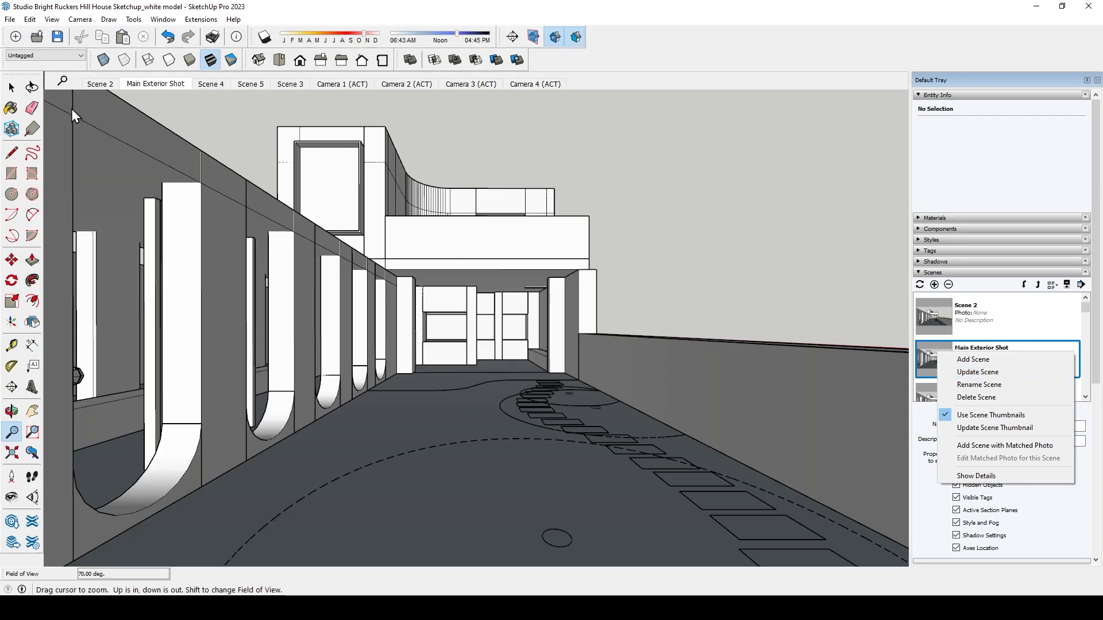
pyautogui.click(10, 87)
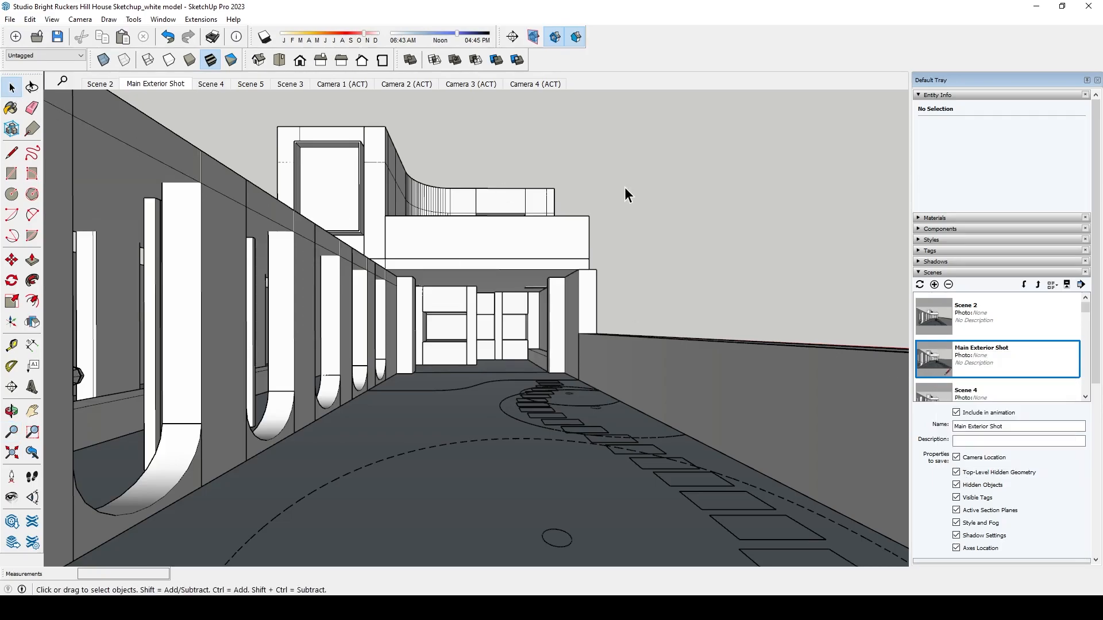
pyautogui.moveTo(624, 187); pyautogui.dragTo(595, 200, button='middle')
pyautogui.moveTo(895, 374); pyautogui.dragTo(725, 389, button='middle')
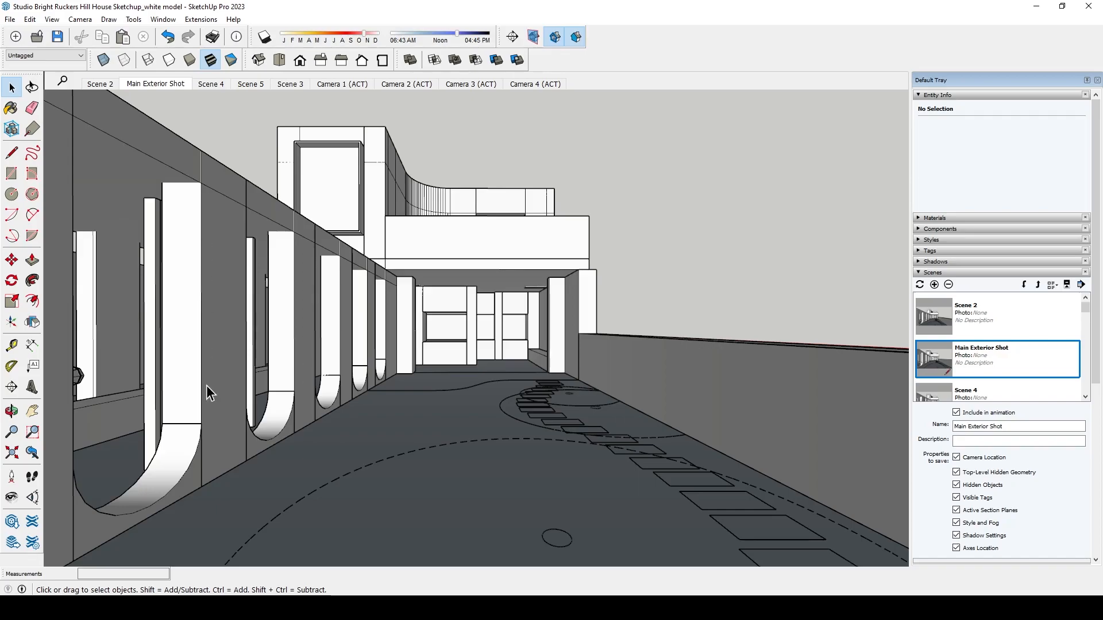
pyautogui.click(12, 432)
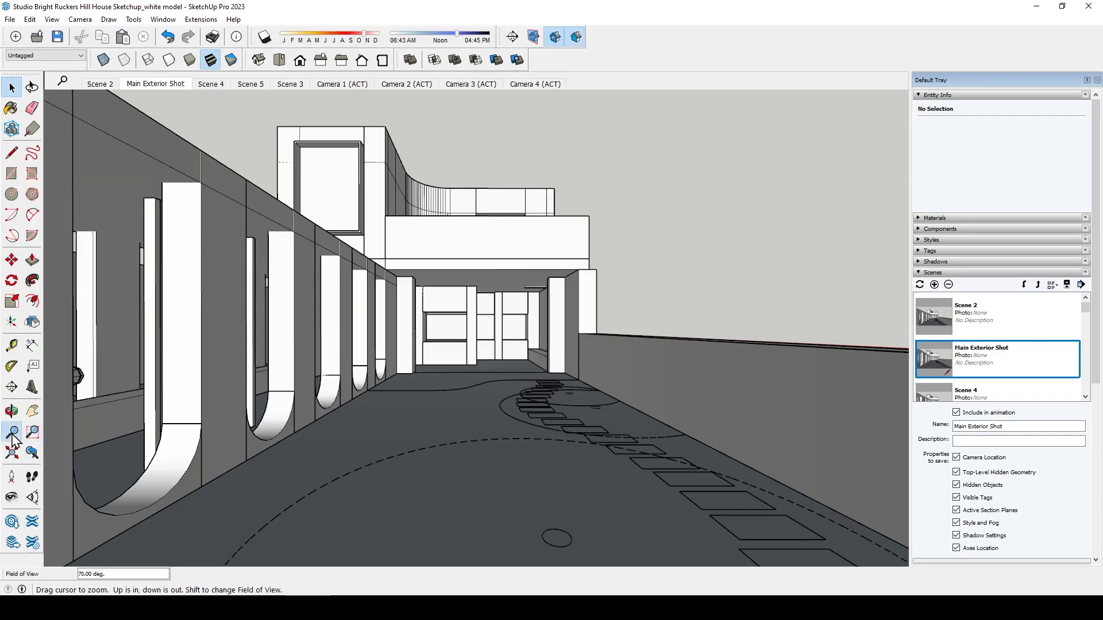
pyautogui.click(9, 499)
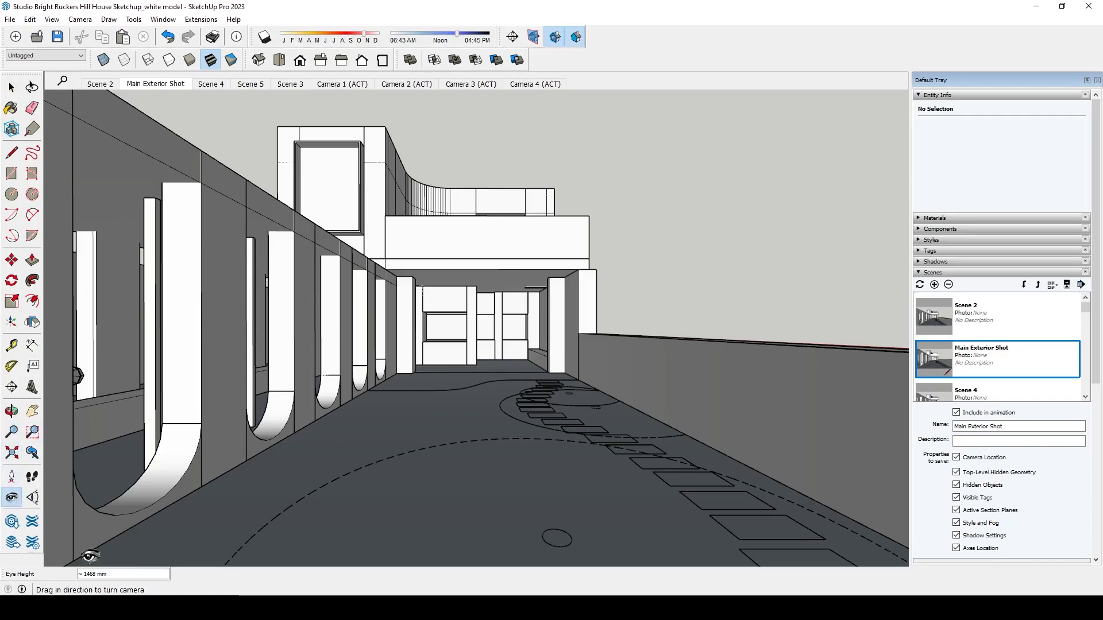
pyautogui.click(12, 89)
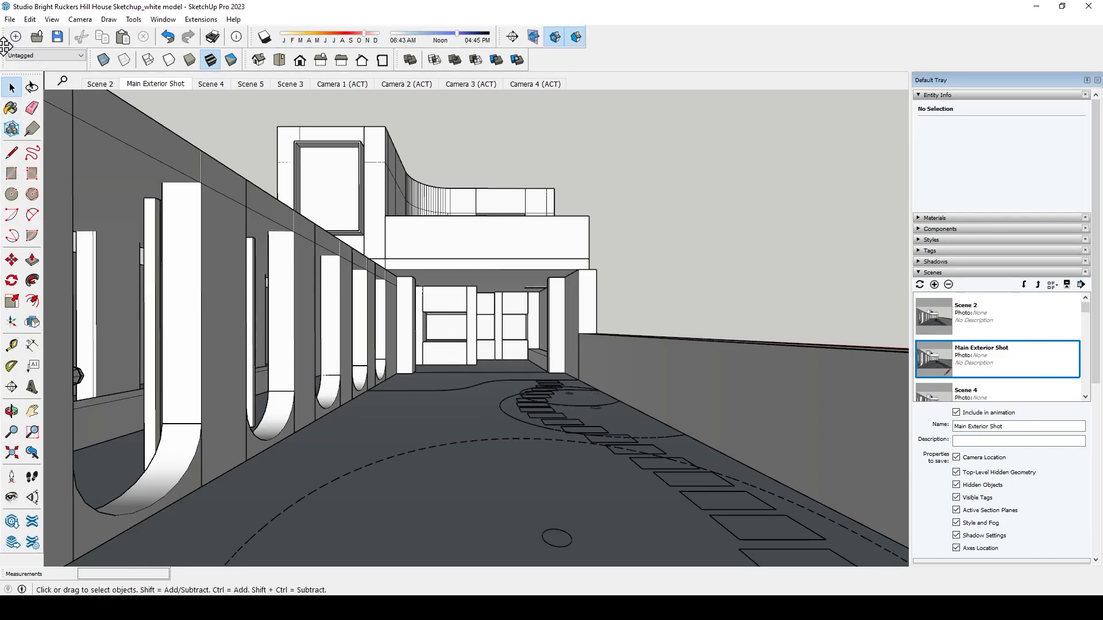
# - Export the Main Exterior Shot view as a 2D graphic in PDF format, named Studio Bright Ruckers Hill House Sketchup_white model.pdf, accepting the PDF export options
pyautogui.click(10, 20)
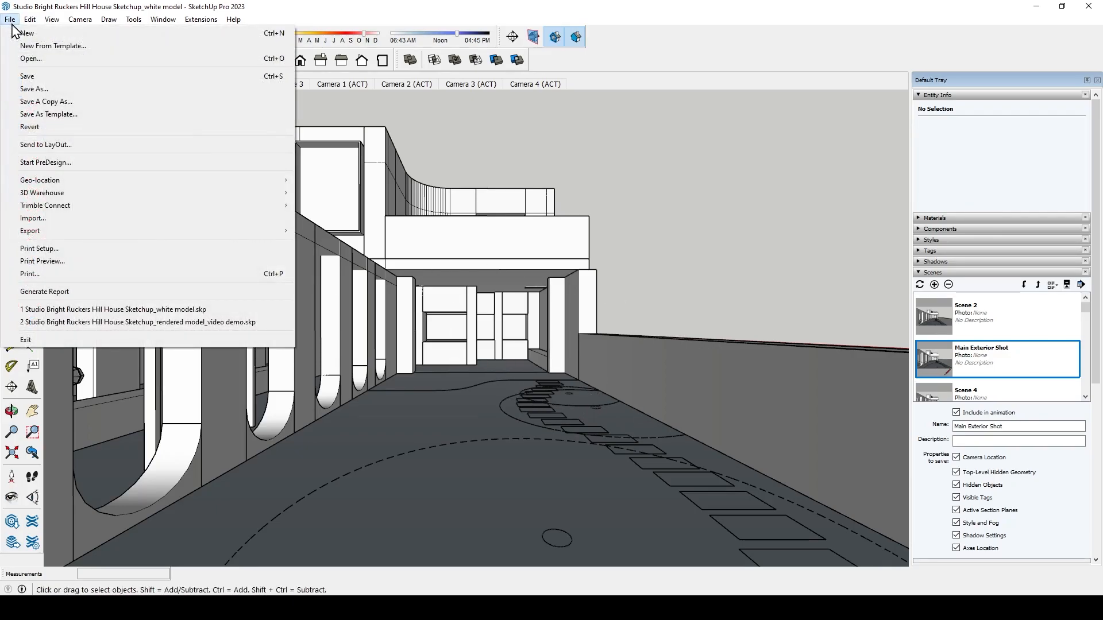
pyautogui.moveTo(18, 233)
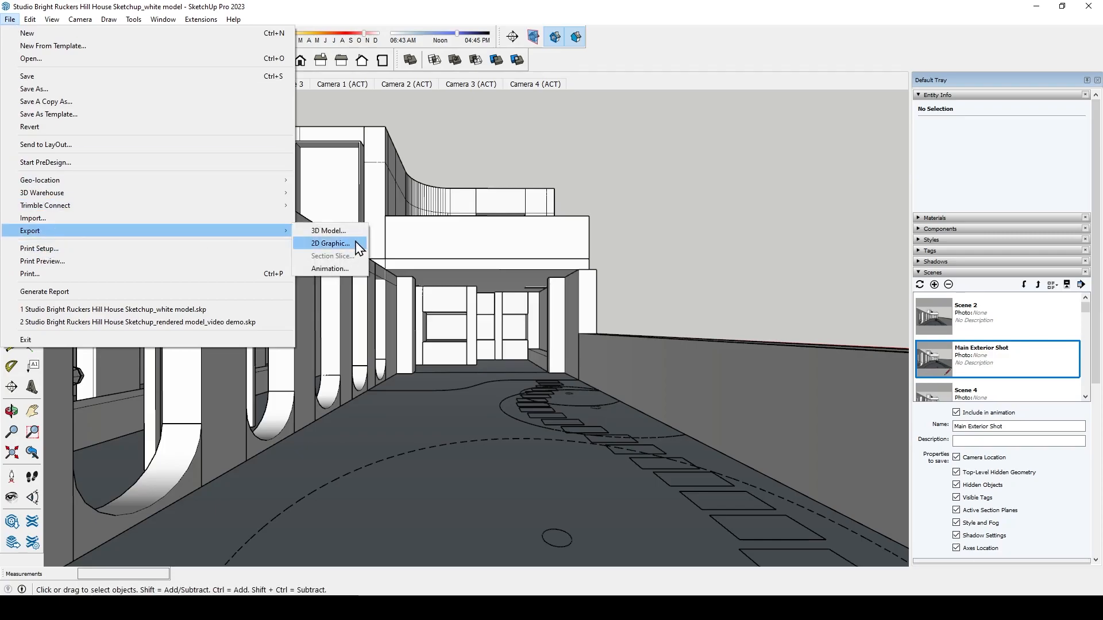
pyautogui.click(332, 243)
pyautogui.click(613, 419)
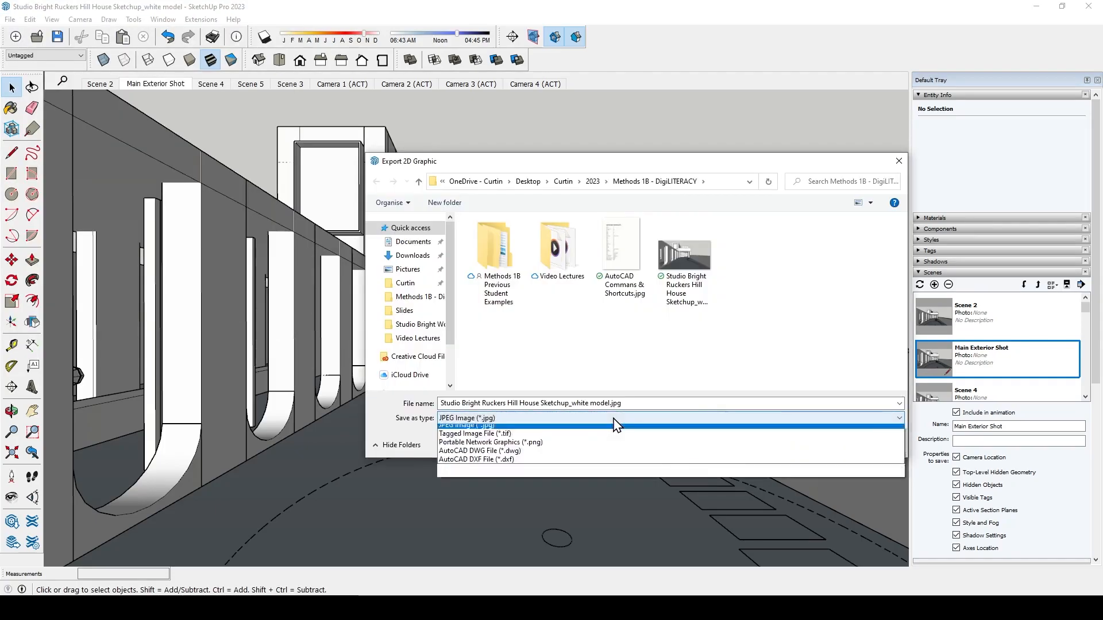
pyautogui.click(608, 438)
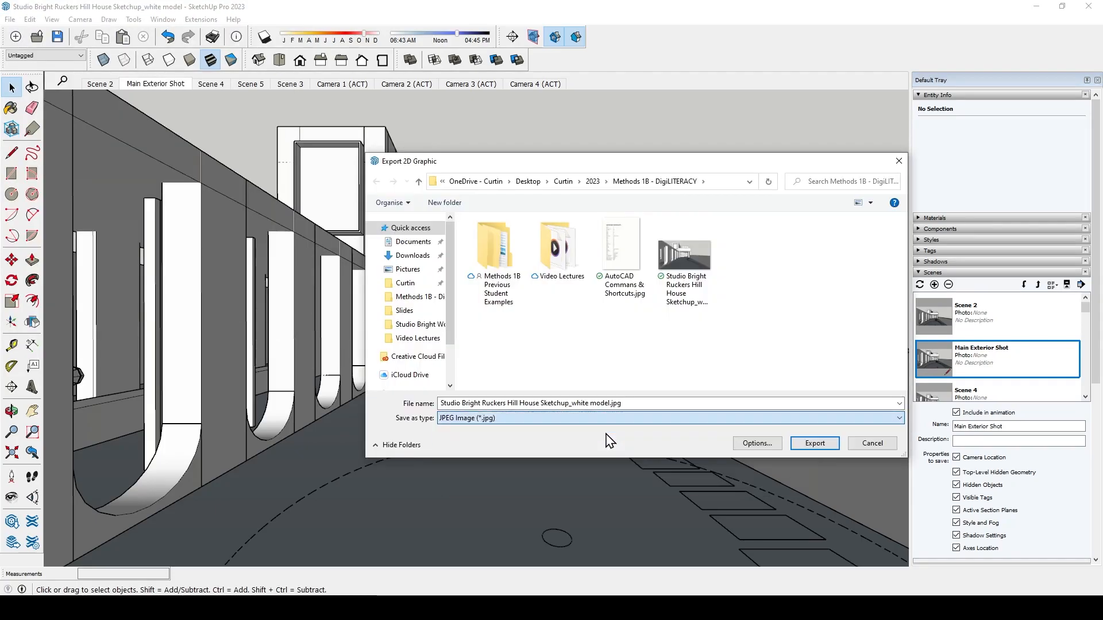
pyautogui.click(753, 444)
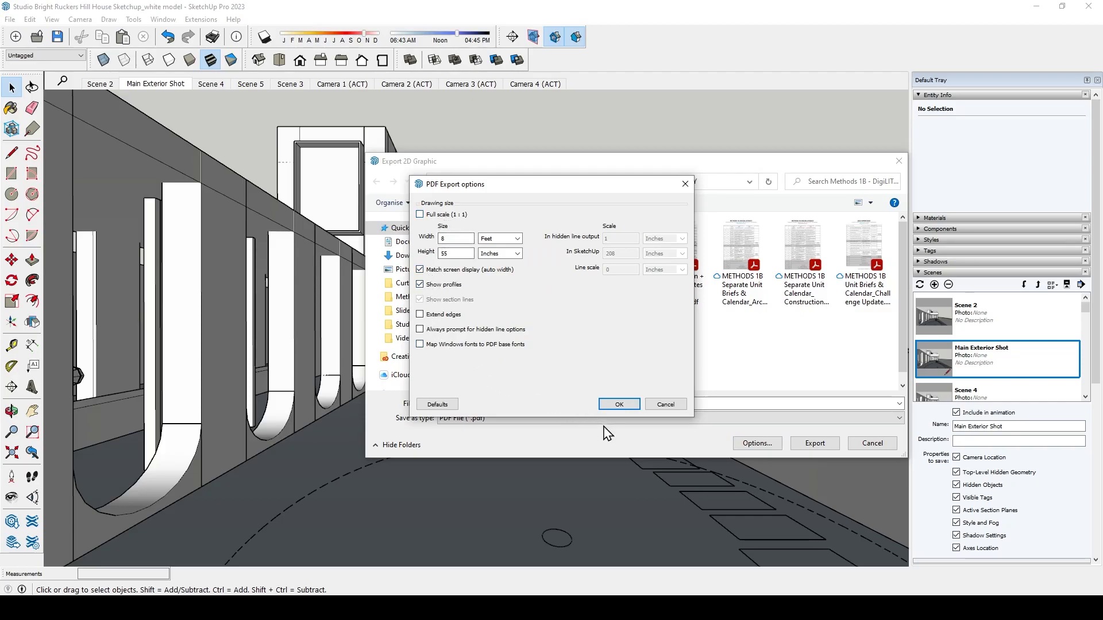
pyautogui.click(628, 406)
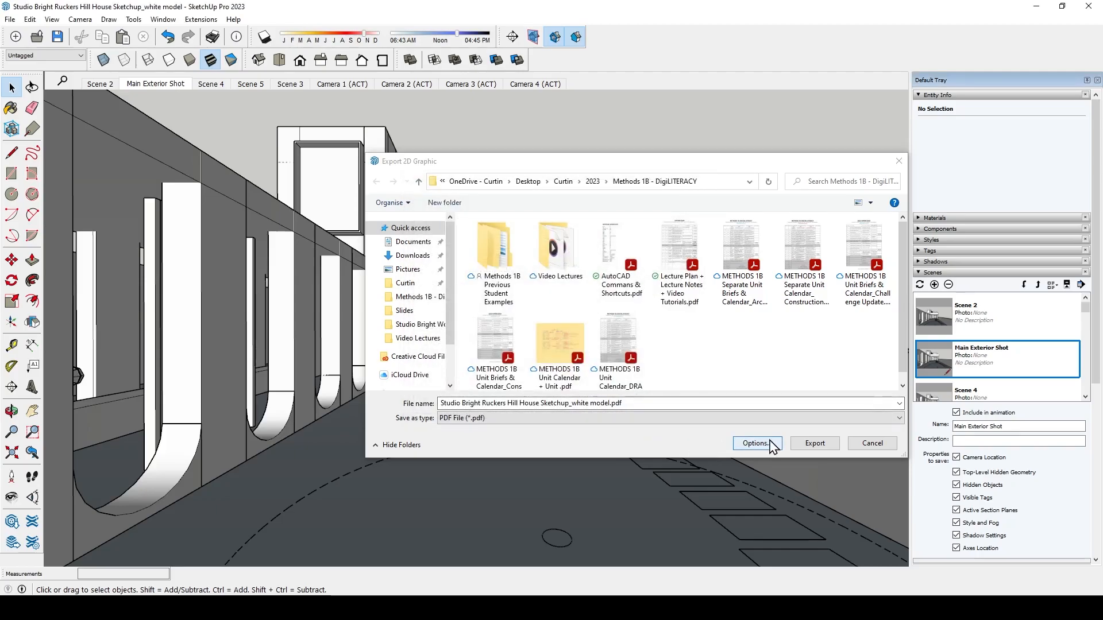
pyautogui.click(829, 446)
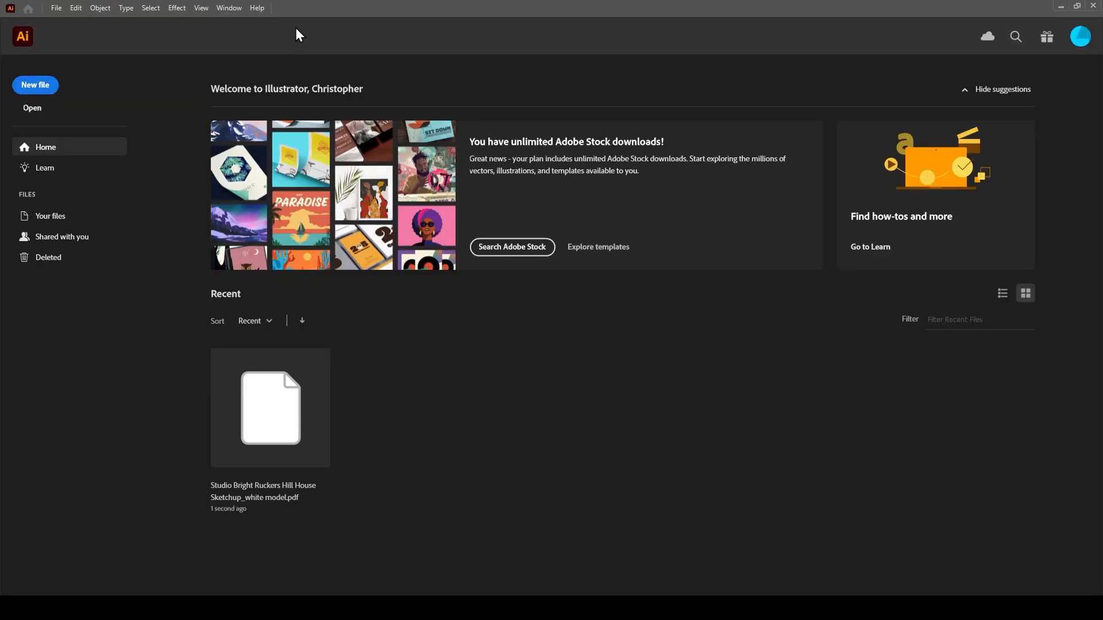
# - Switch to Illustrator and open the exported Studio Bright Ruckers Hill House Sketchup_white model.pdf
pyautogui.click(53, 10)
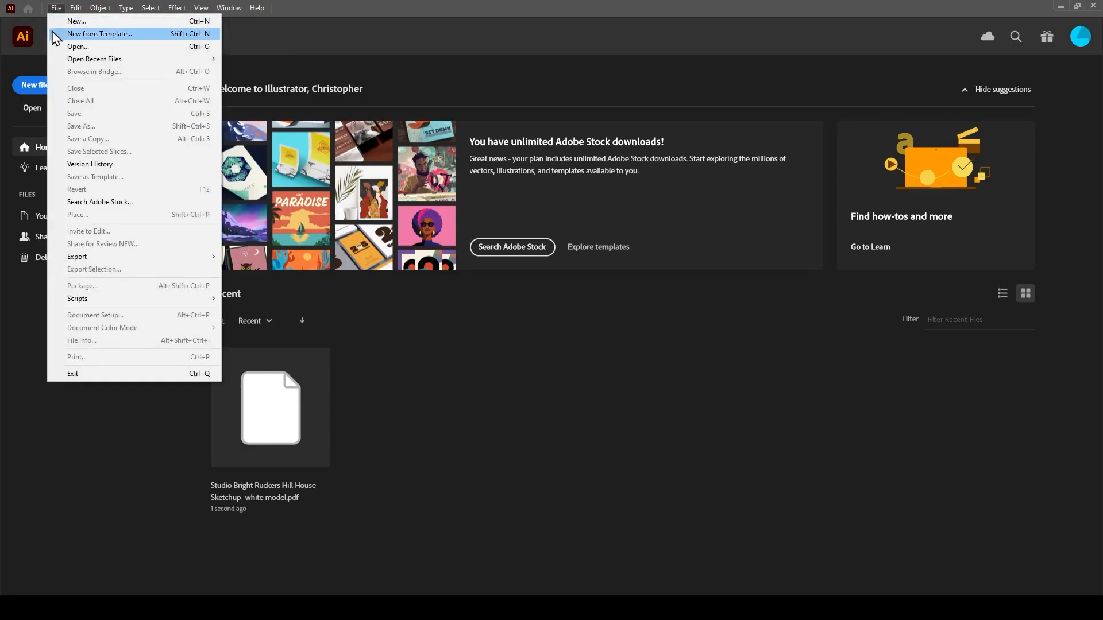
pyautogui.click(70, 48)
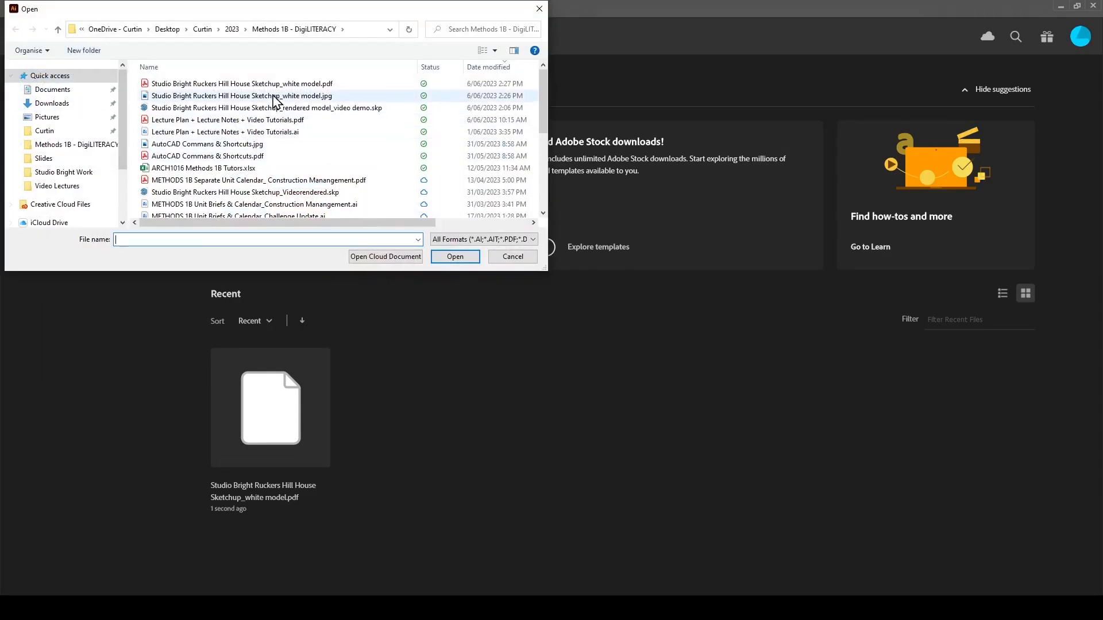
pyautogui.click(276, 85)
pyautogui.click(452, 258)
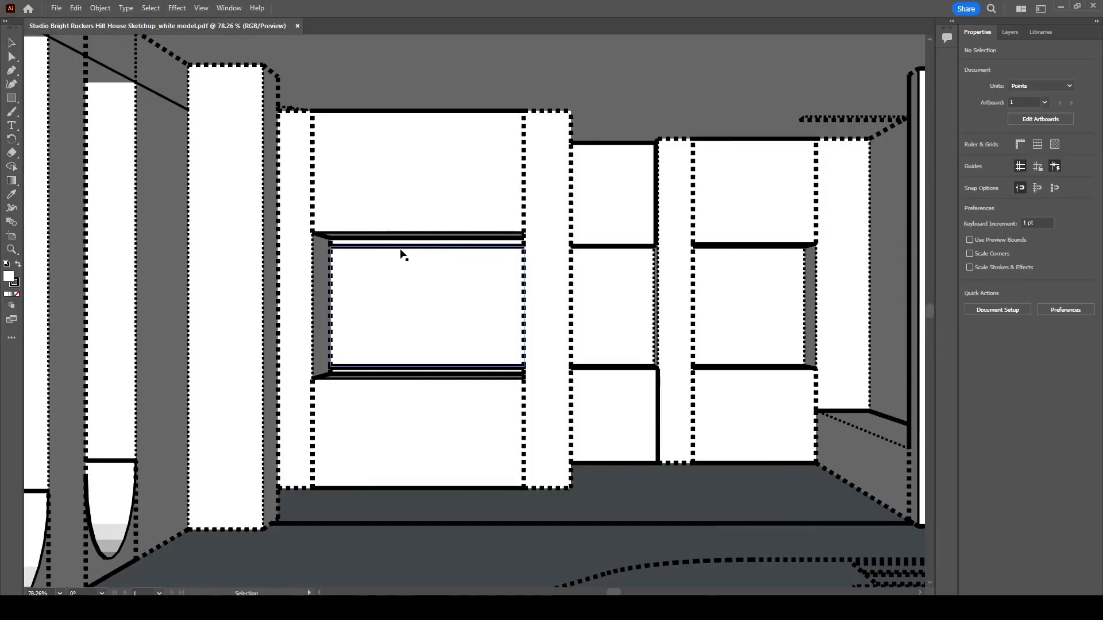
# - Show the rulers and change the document's ruler units to millimetres
pyautogui.scroll(-1, 345, 288)
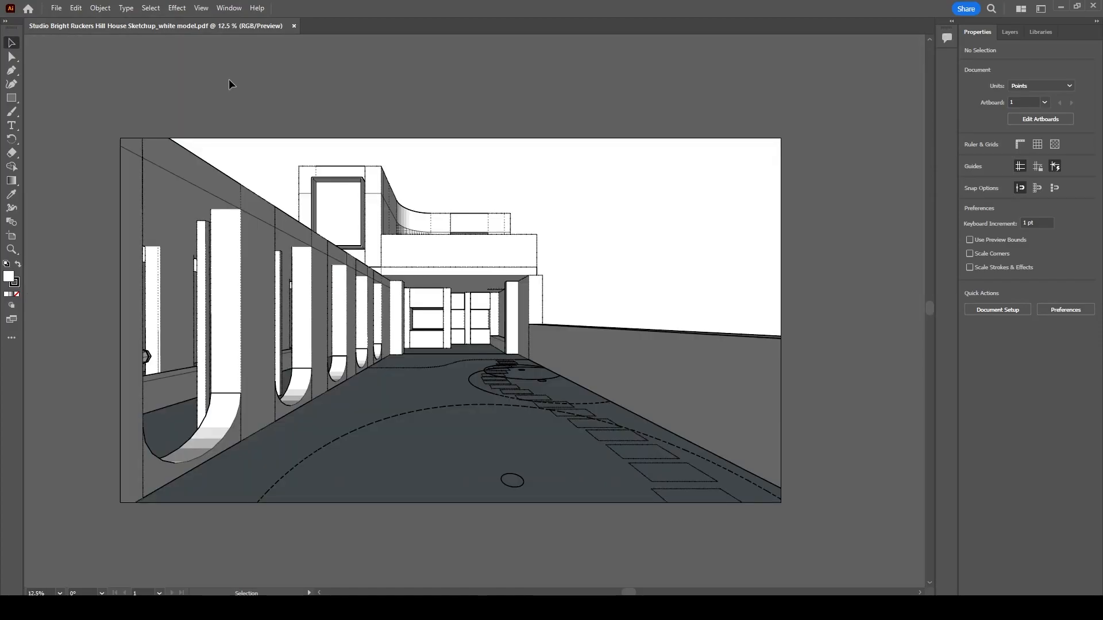
pyautogui.hotkey('ctrl', 'r')
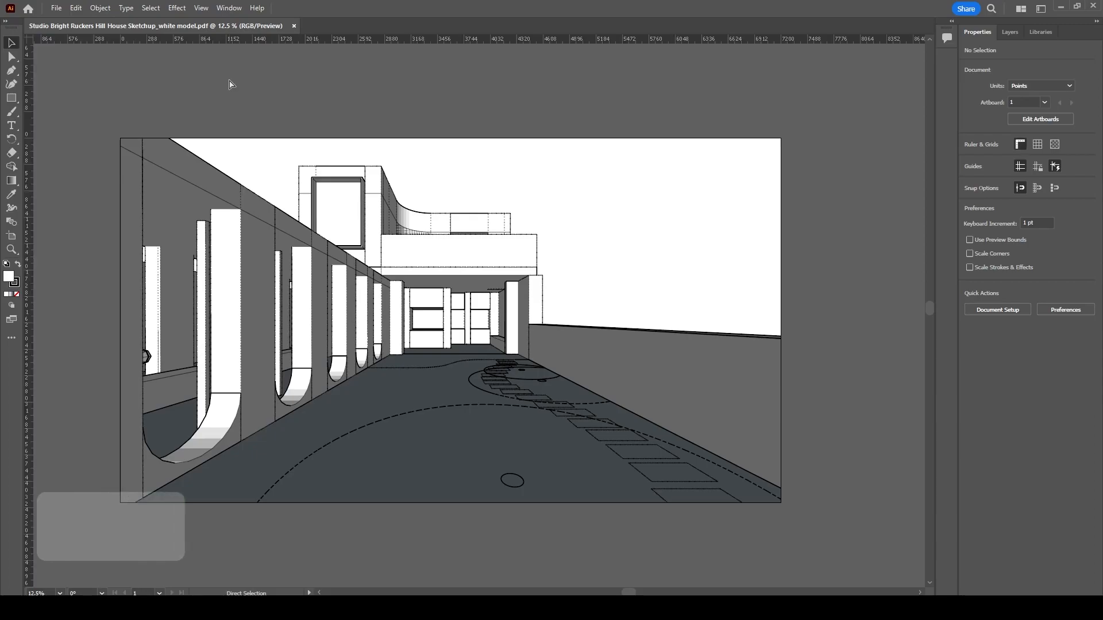
pyautogui.rightClick(247, 36)
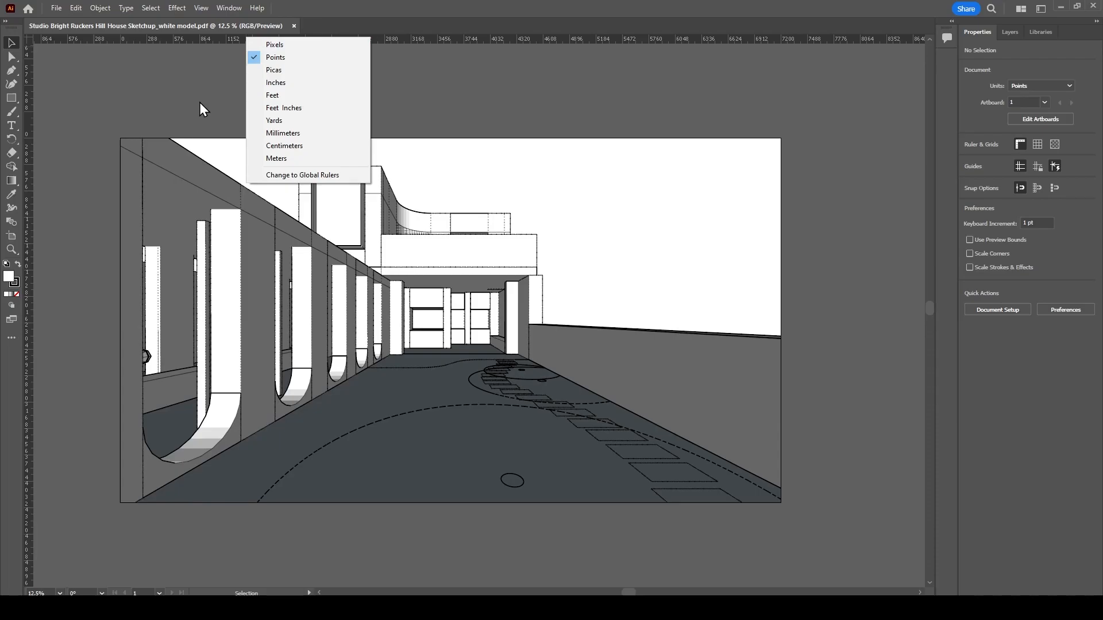
pyautogui.click(215, 77)
pyautogui.rightClick(230, 40)
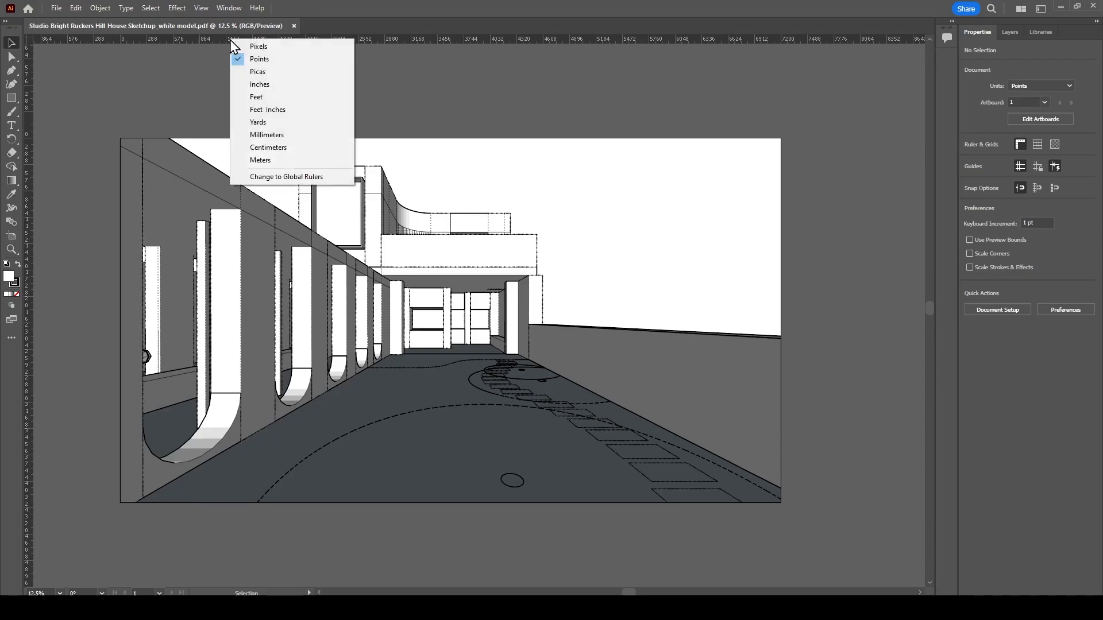
pyautogui.click(275, 133)
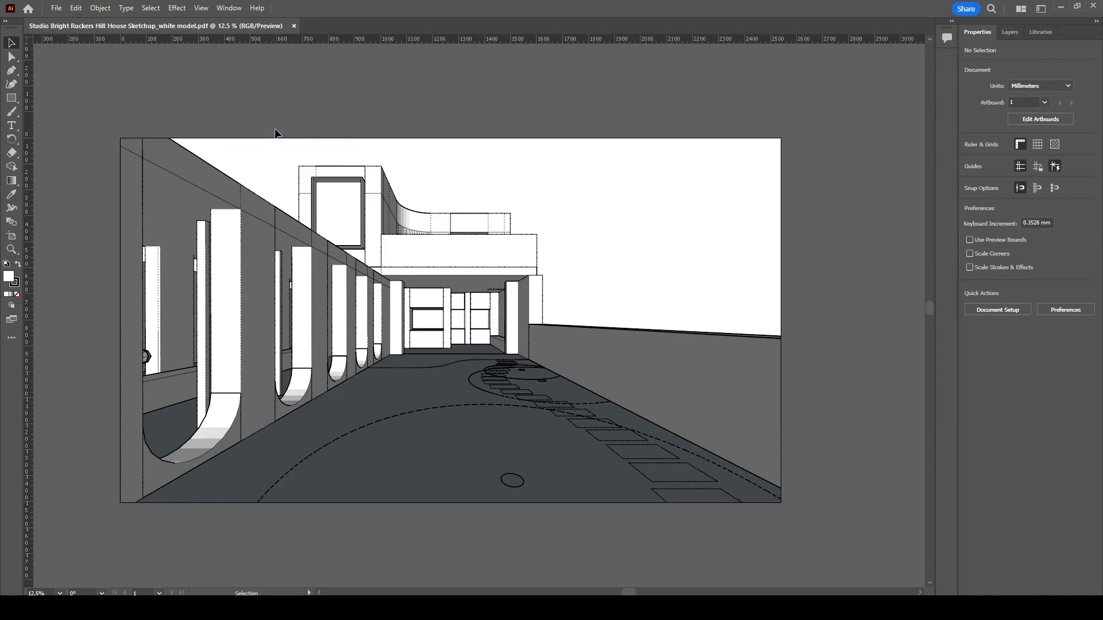
# - Resize the artboard to A3 landscape, 420 mm wide and 297 mm high, and leave artboard editing
pyautogui.click(11, 236)
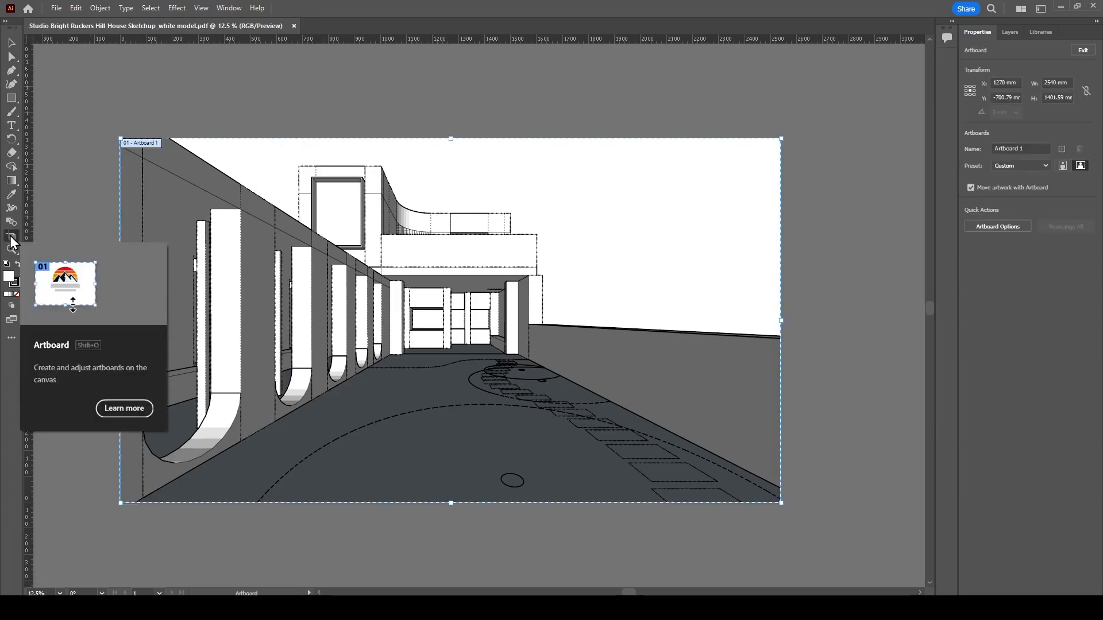
pyautogui.click(1069, 83)
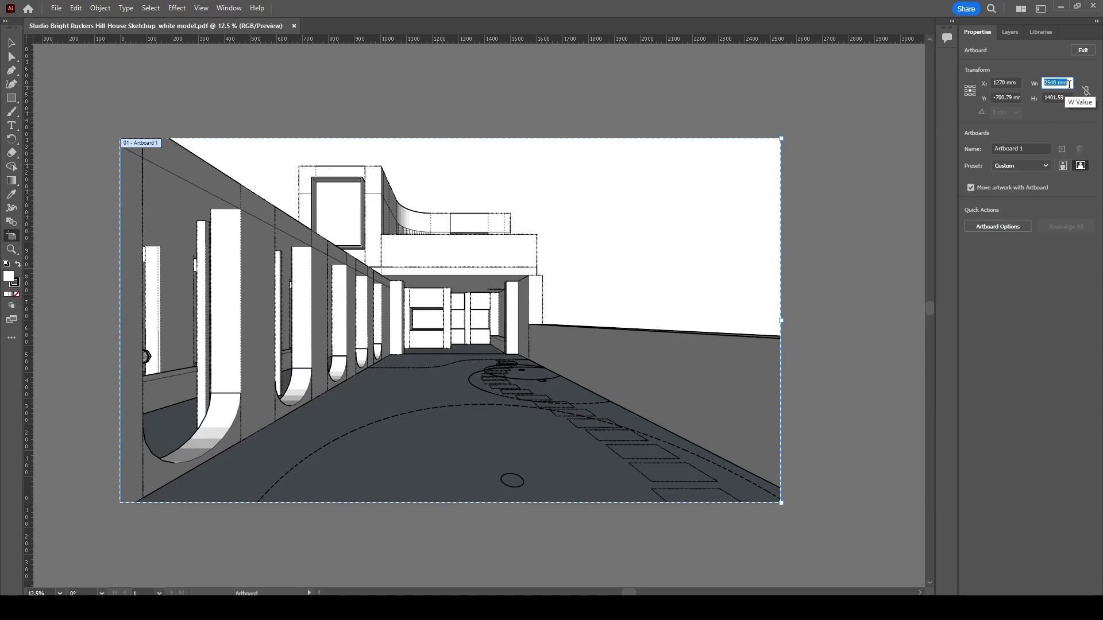
pyautogui.write('420')
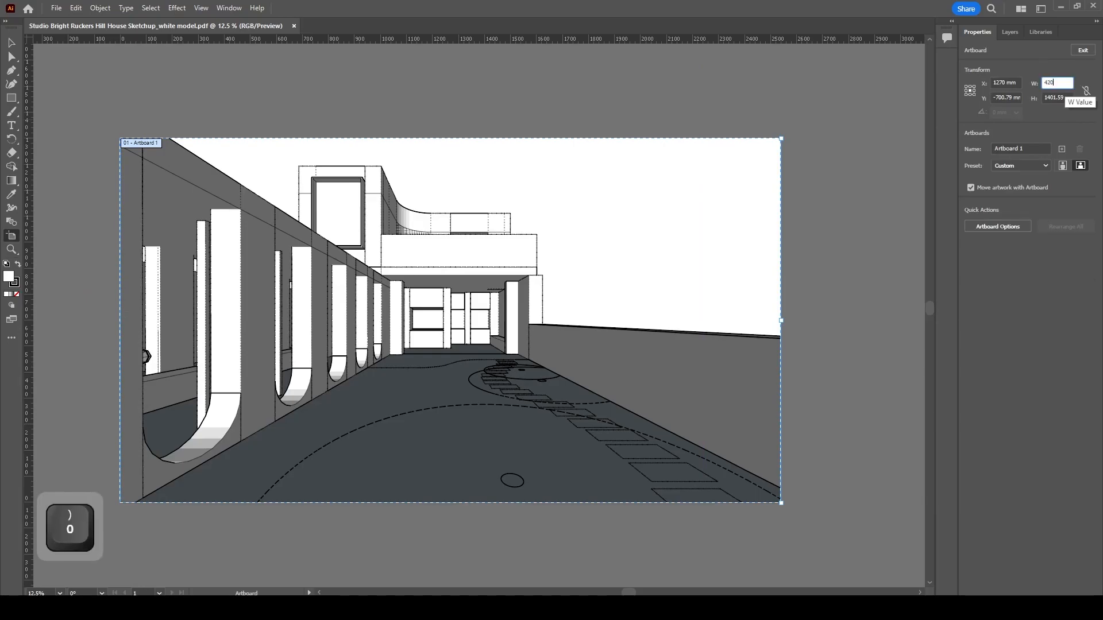
pyautogui.click(1054, 98)
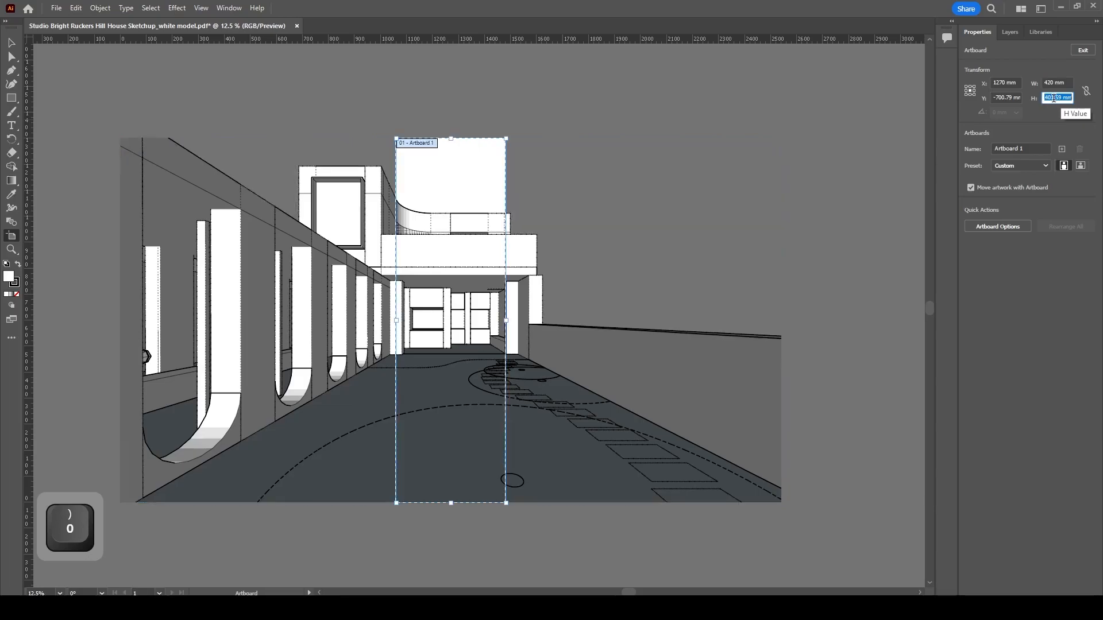
pyautogui.write('297')
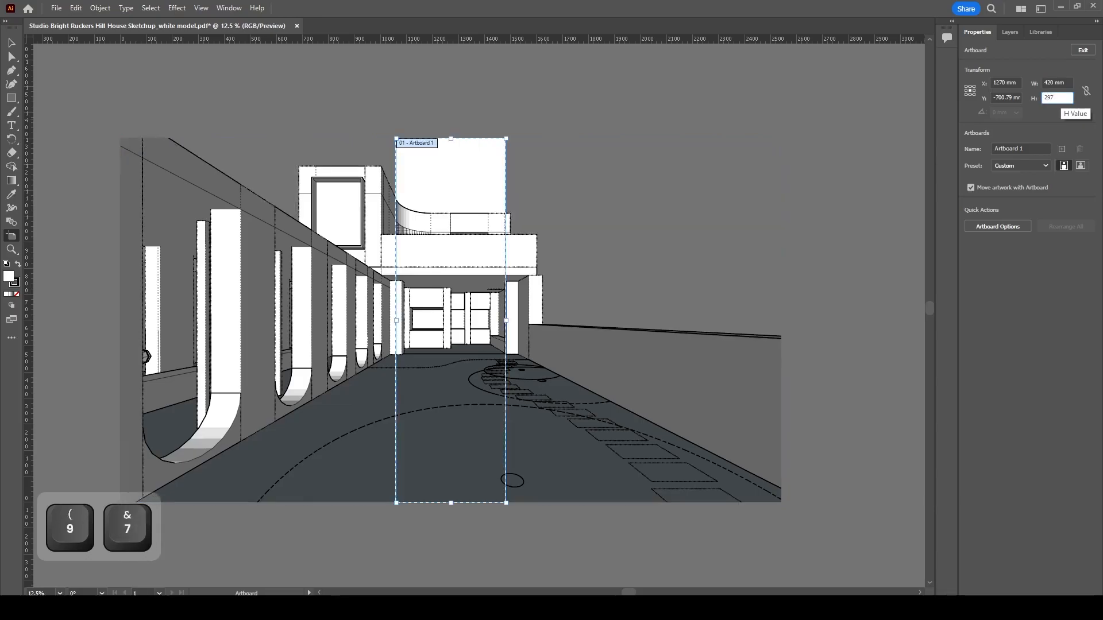
pyautogui.press('Return')
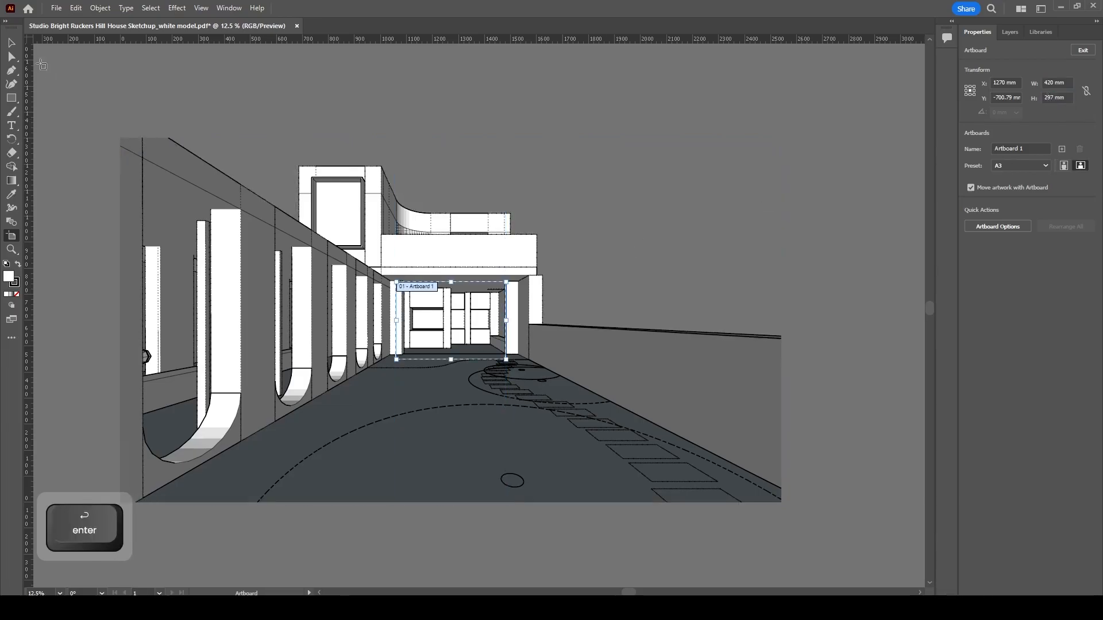
pyautogui.click(10, 42)
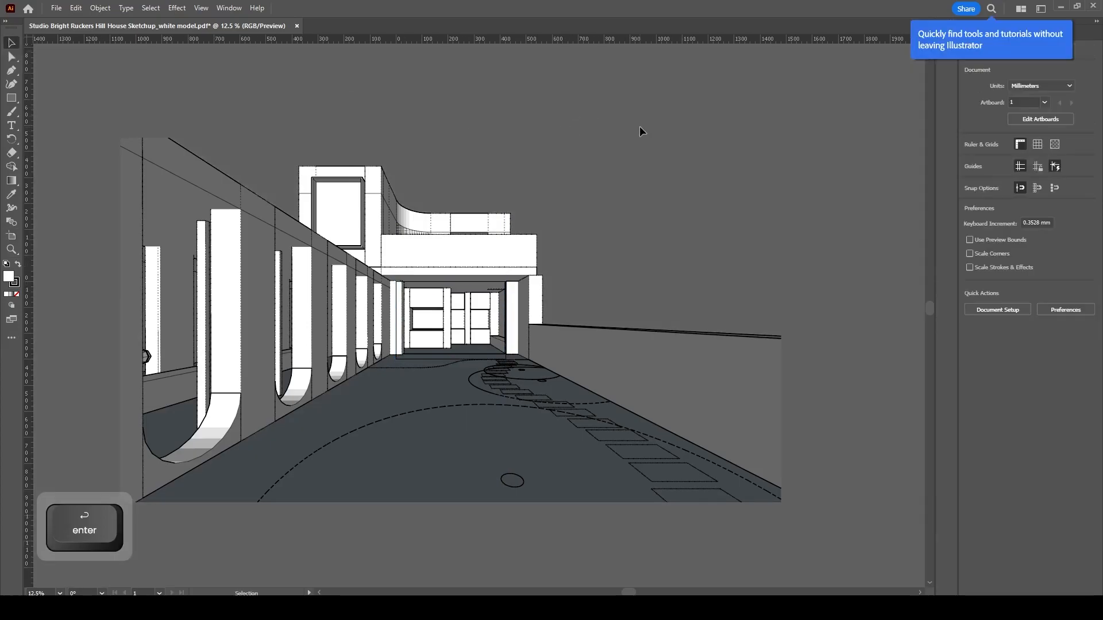
# - Select all the artwork and scale it about its centre to fit the artboard's 420 mm width
pyautogui.hotkey('ctrl', 'a')
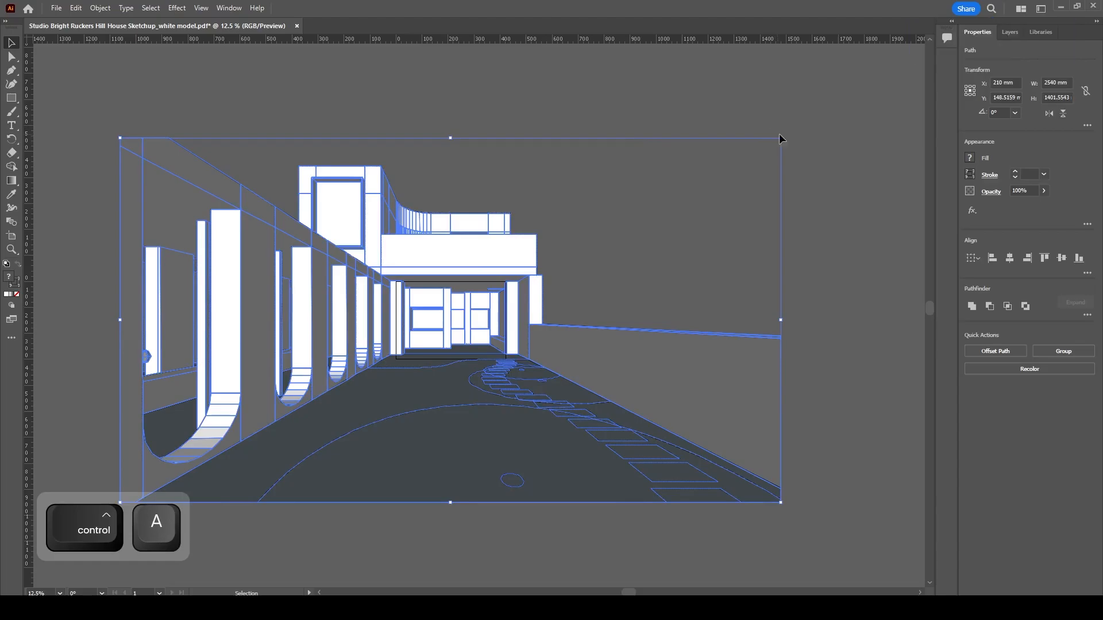
pyautogui.keyDown('alt'); pyautogui.moveTo(780, 139); pyautogui.dragTo(479, 305); pyautogui.keyUp('alt')
pyautogui.scroll(2, 460, 362)
pyautogui.press('super')
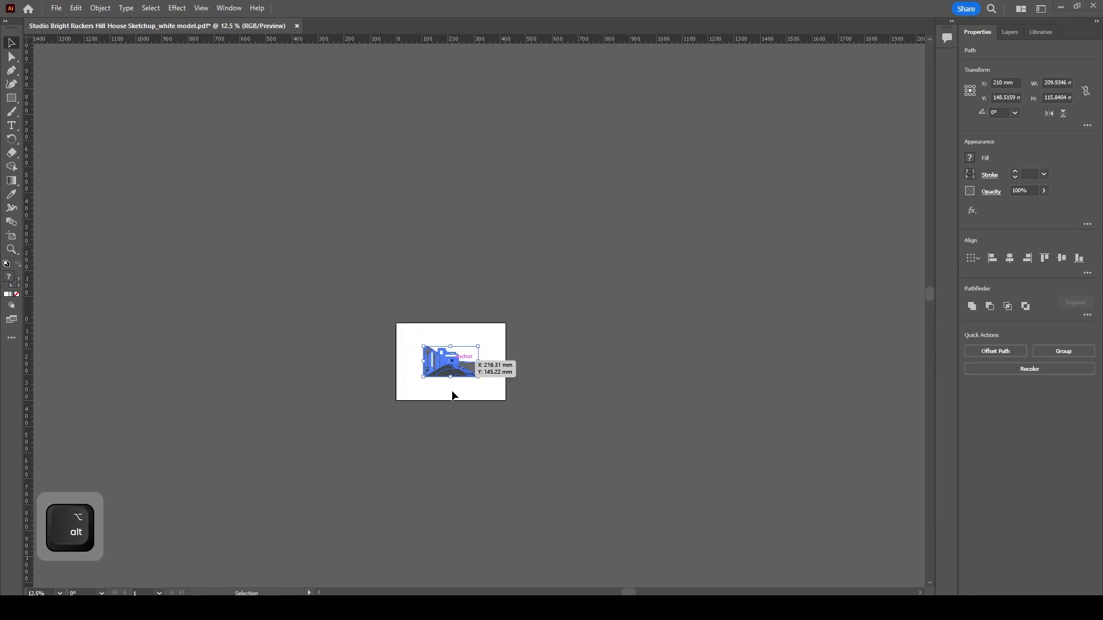
pyautogui.keyDown('alt'); pyautogui.scroll(3, 454, 391); pyautogui.keyUp('alt')
pyautogui.keyDown('alt'); pyautogui.scroll(2, 453, 394); pyautogui.keyUp('alt')
pyautogui.scroll(-1, 597, 370)
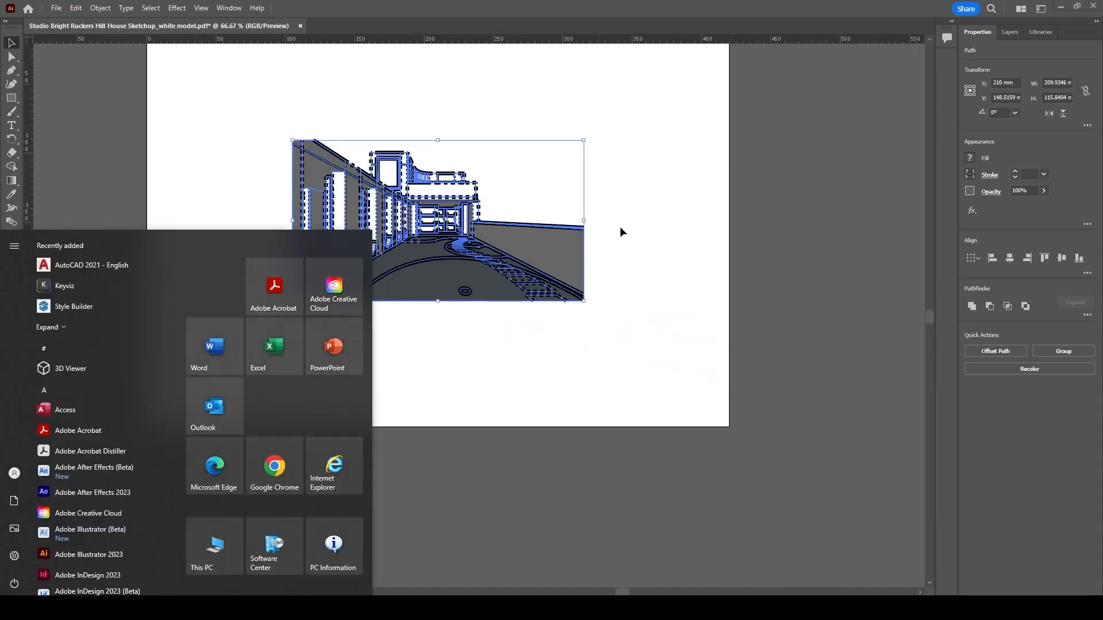
pyautogui.click(658, 273)
pyautogui.scroll(3, 635, 298)
pyautogui.moveTo(643, 143); pyautogui.dragTo(249, 396)
pyautogui.moveTo(585, 196); pyautogui.dragTo(730, 94)
pyautogui.click(779, 106)
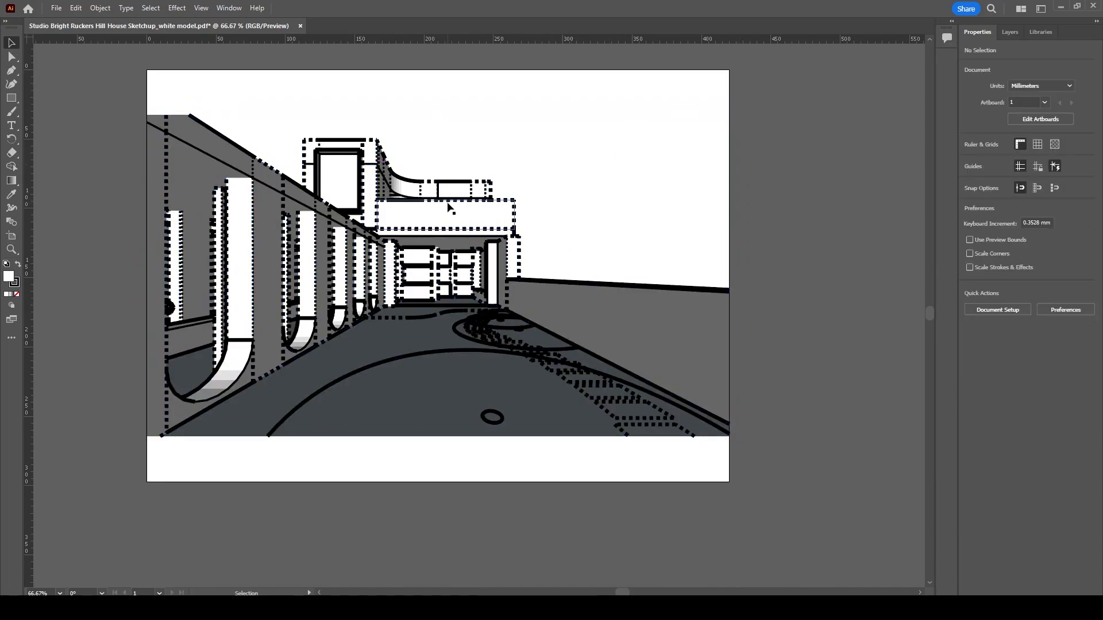
# - Set the stroke weight of all the linework to 0.1
pyautogui.hotkey('ctrl', 'a')
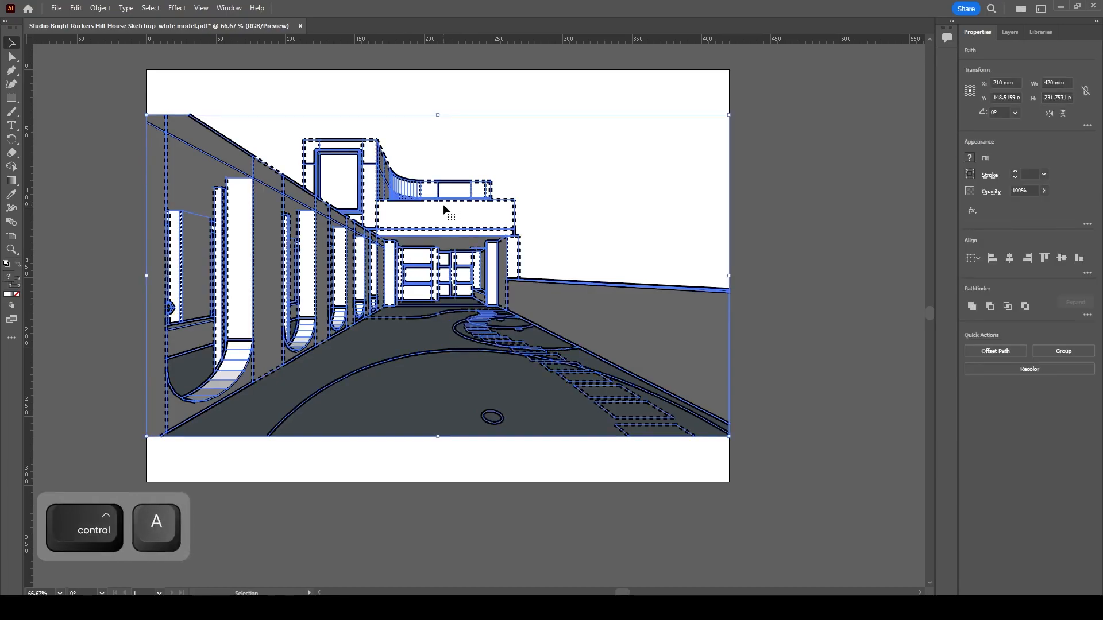
pyautogui.click(990, 177)
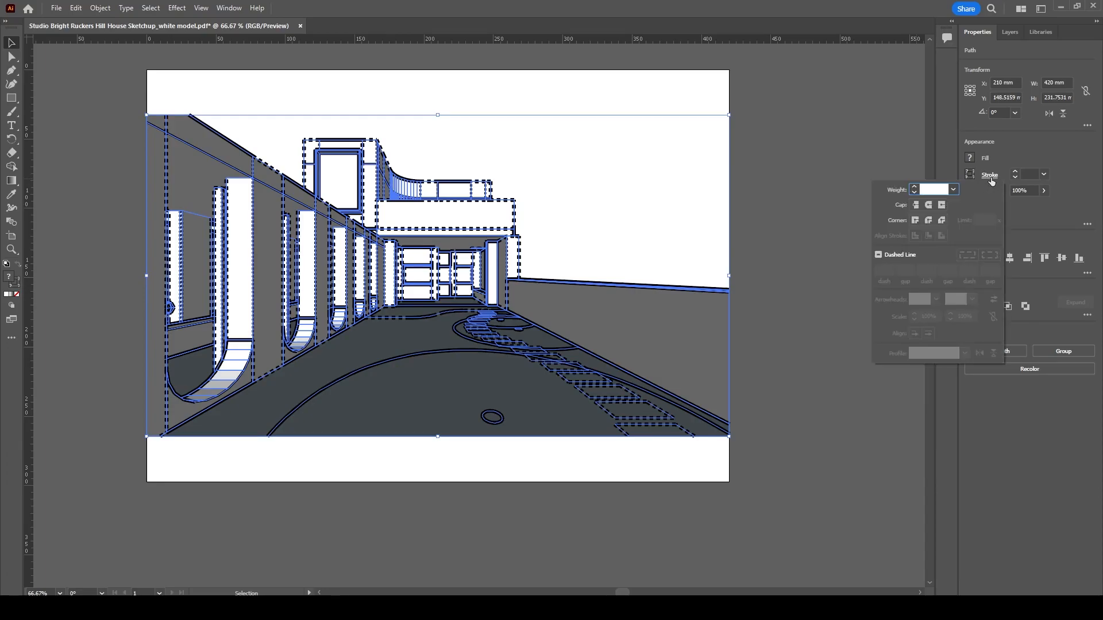
pyautogui.write('0.1')
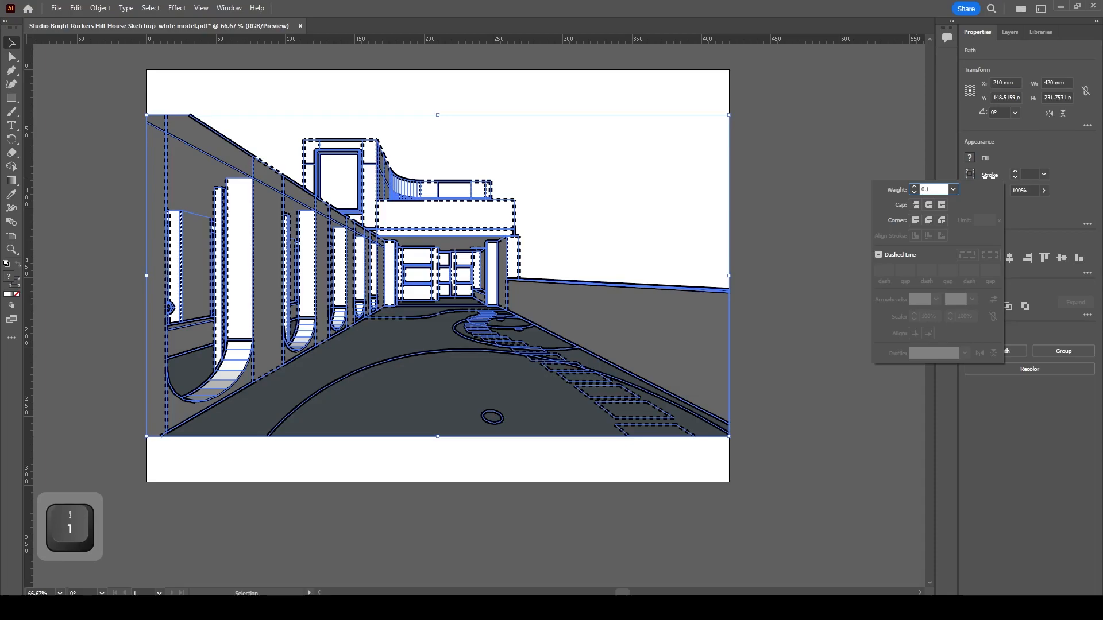
pyautogui.press('Return')
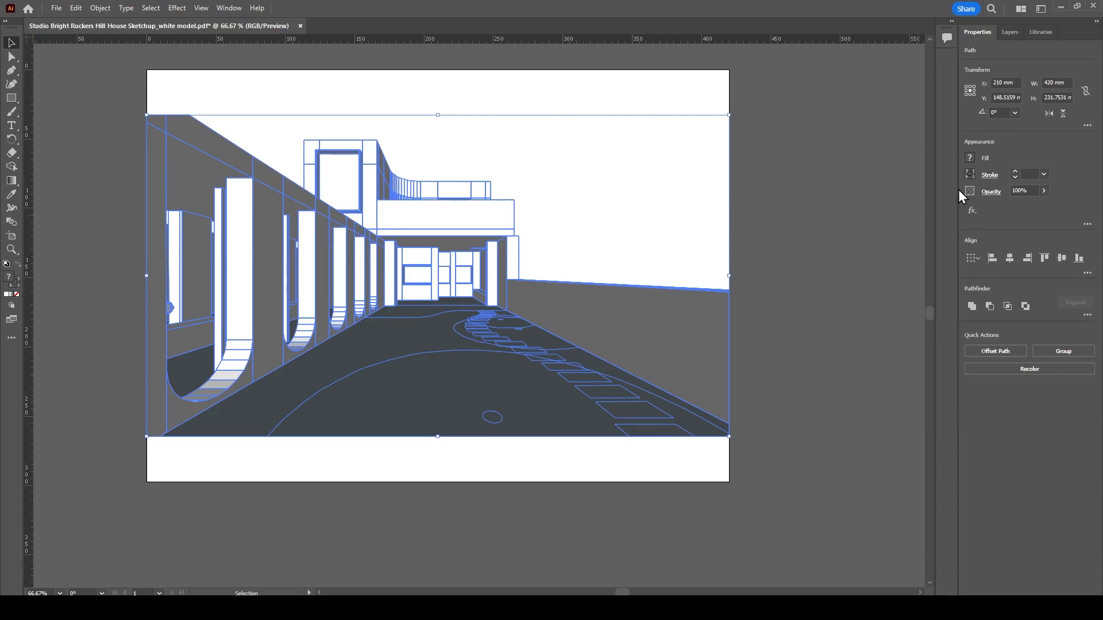
# - Set the stroke colour of all the artwork to black (000000) and close the Color panel
pyautogui.doubleClick(17, 287)
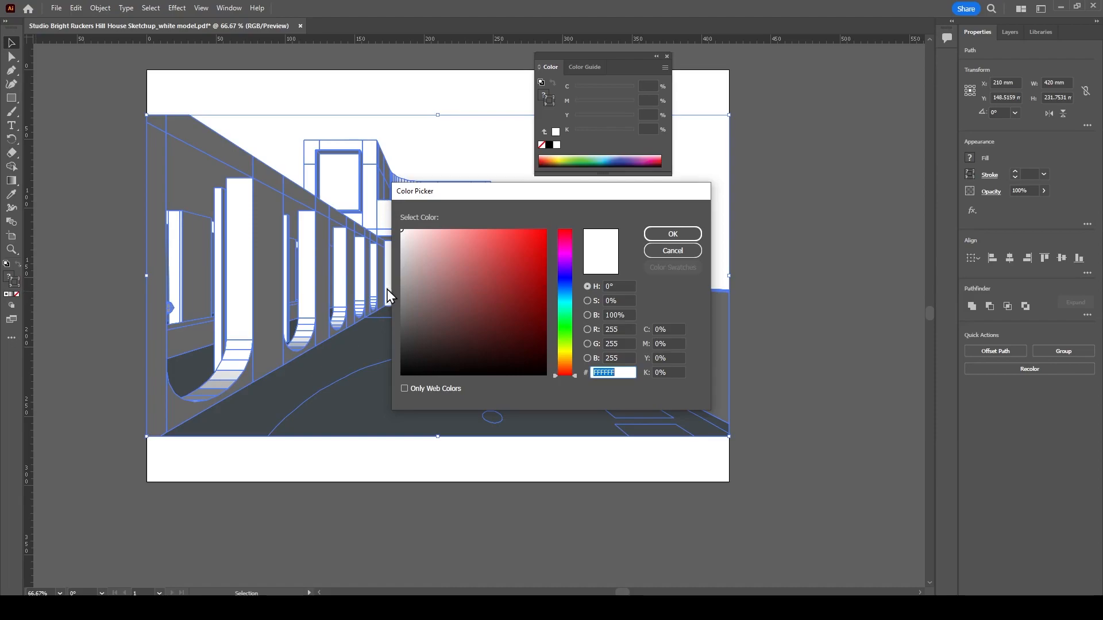
pyautogui.click(15, 282)
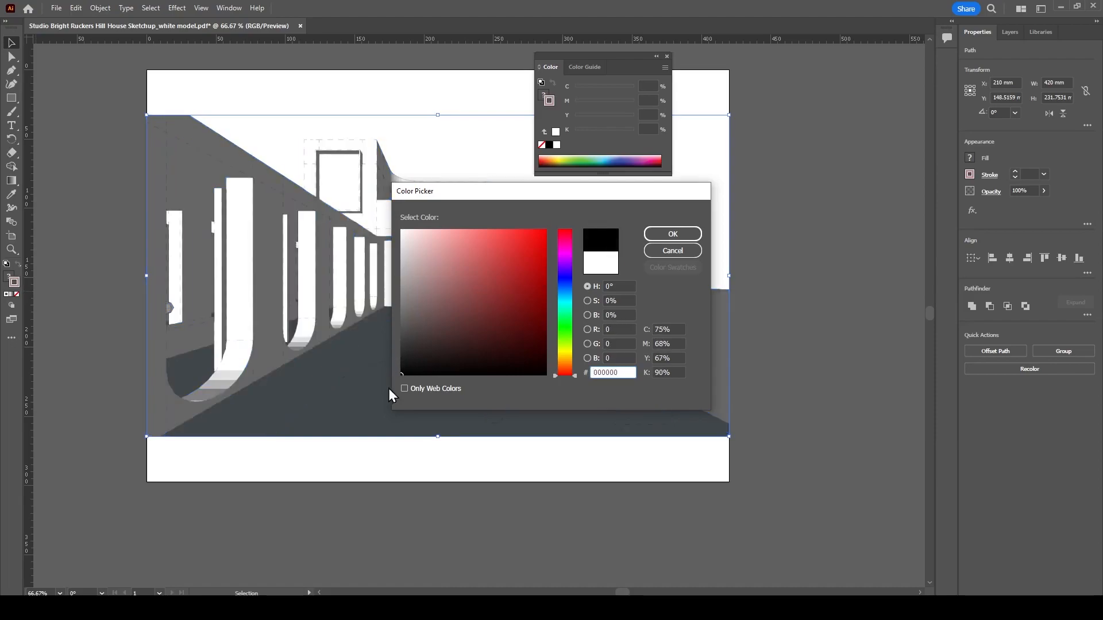
pyautogui.click(657, 233)
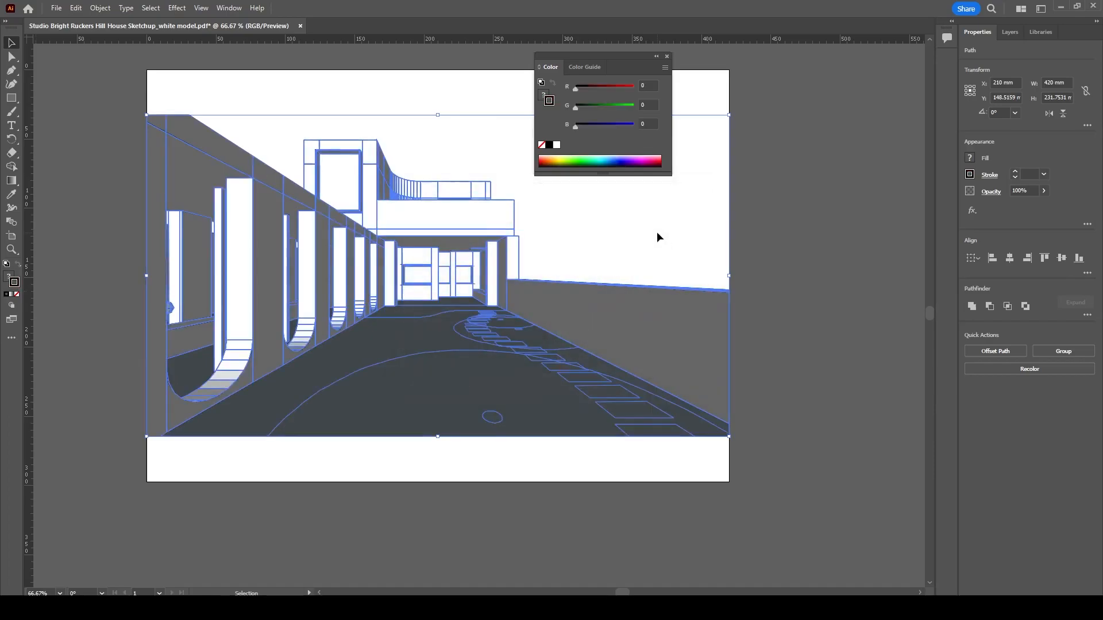
pyautogui.click(666, 56)
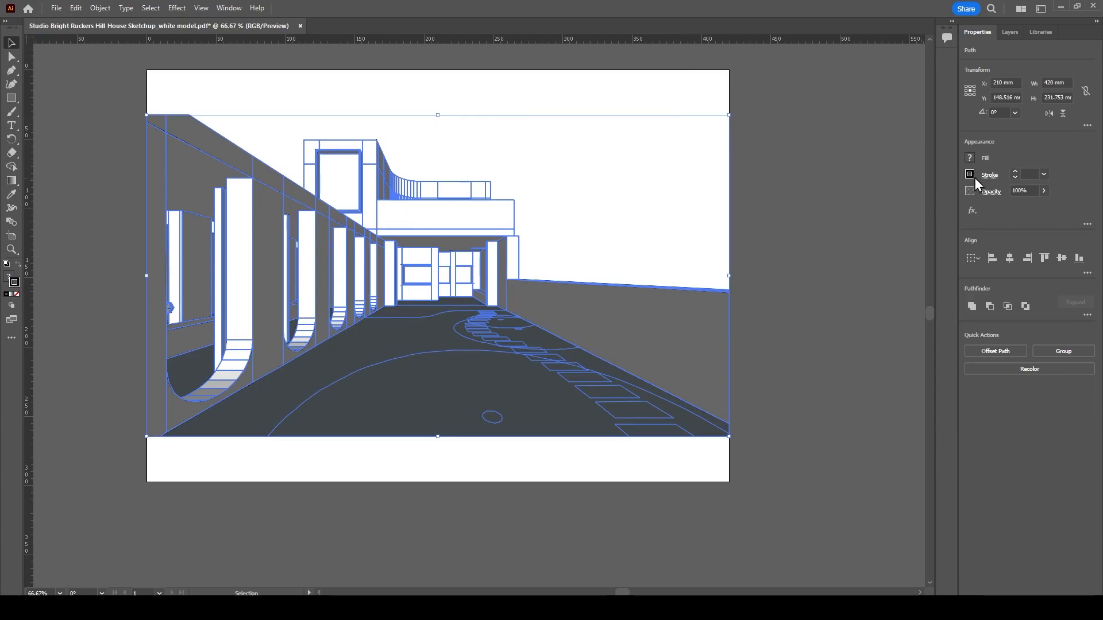
# - Apply a uniform 0.1 pt stroke weight to all the selected artwork
pyautogui.click(1026, 174)
pyautogui.write('0.1')
pyautogui.press('Return')
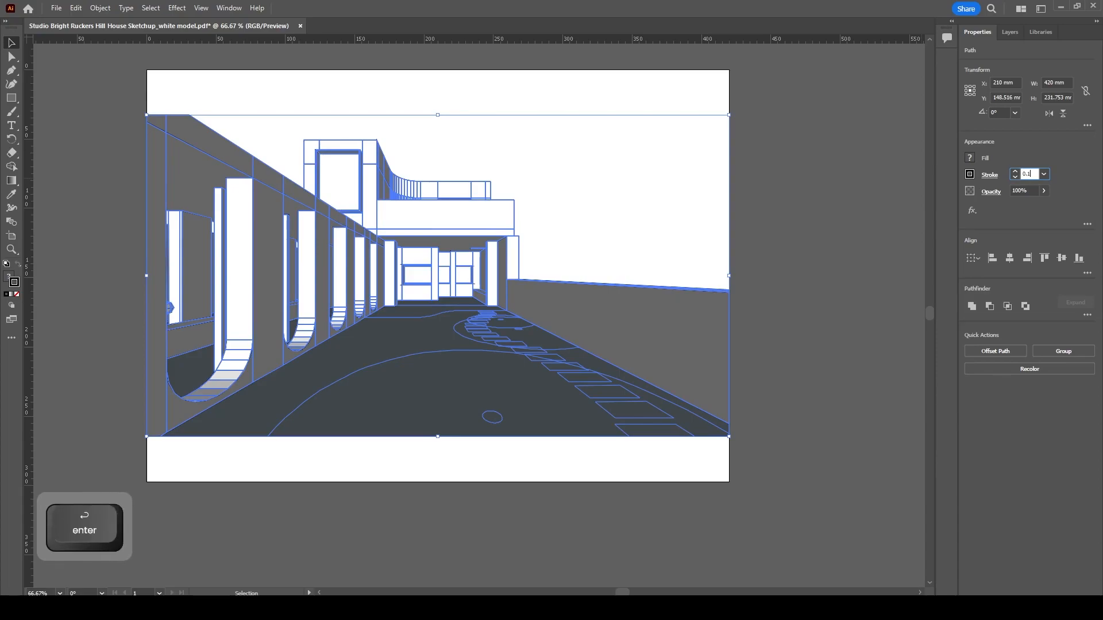
# - Turn off the dashed line option in the artwork's stroke settings and deselect everything
pyautogui.click(988, 175)
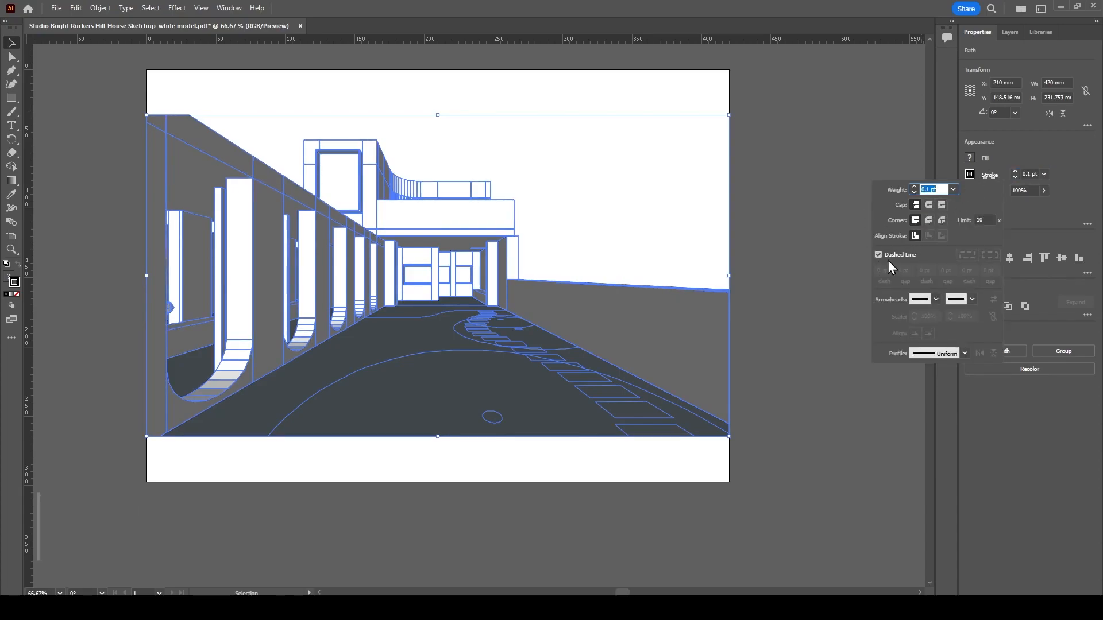
pyautogui.click(996, 173)
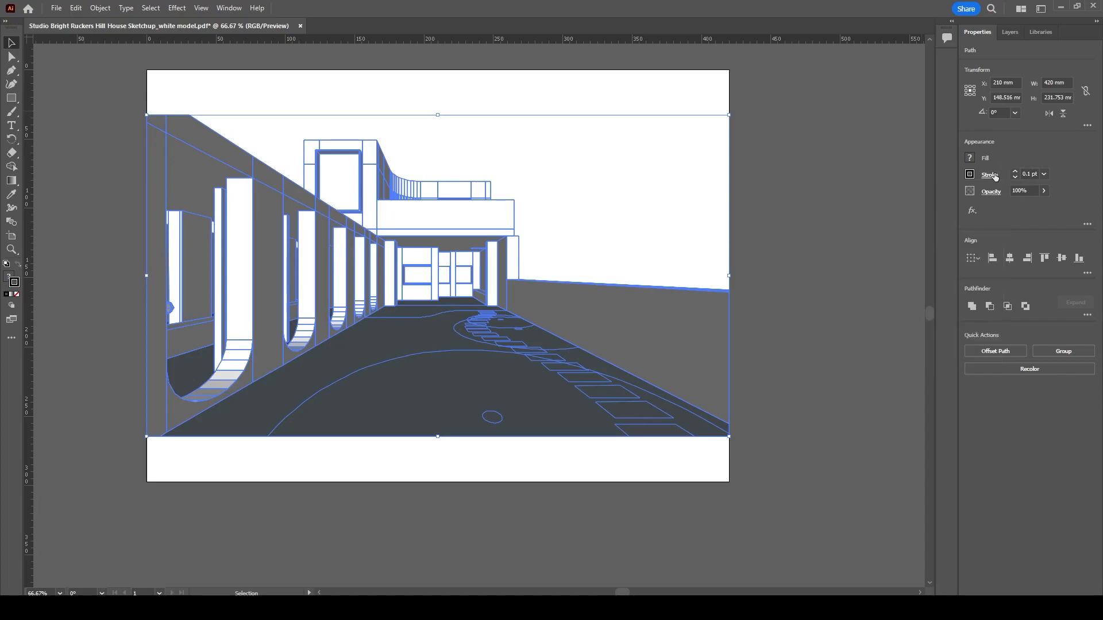
pyautogui.click(996, 172)
pyautogui.click(896, 255)
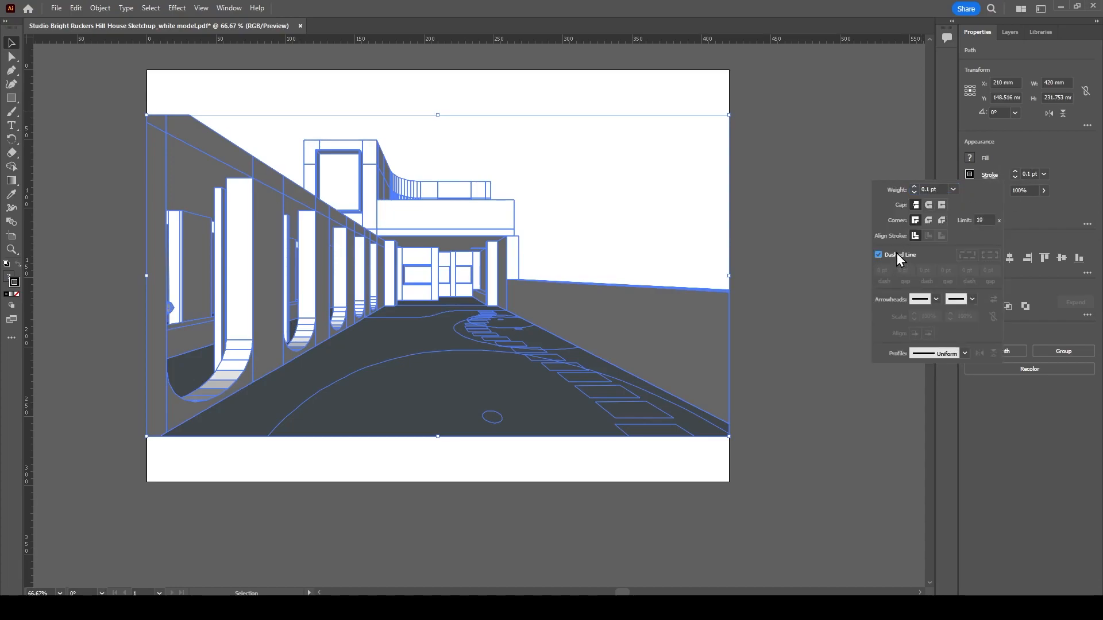
pyautogui.click(778, 275)
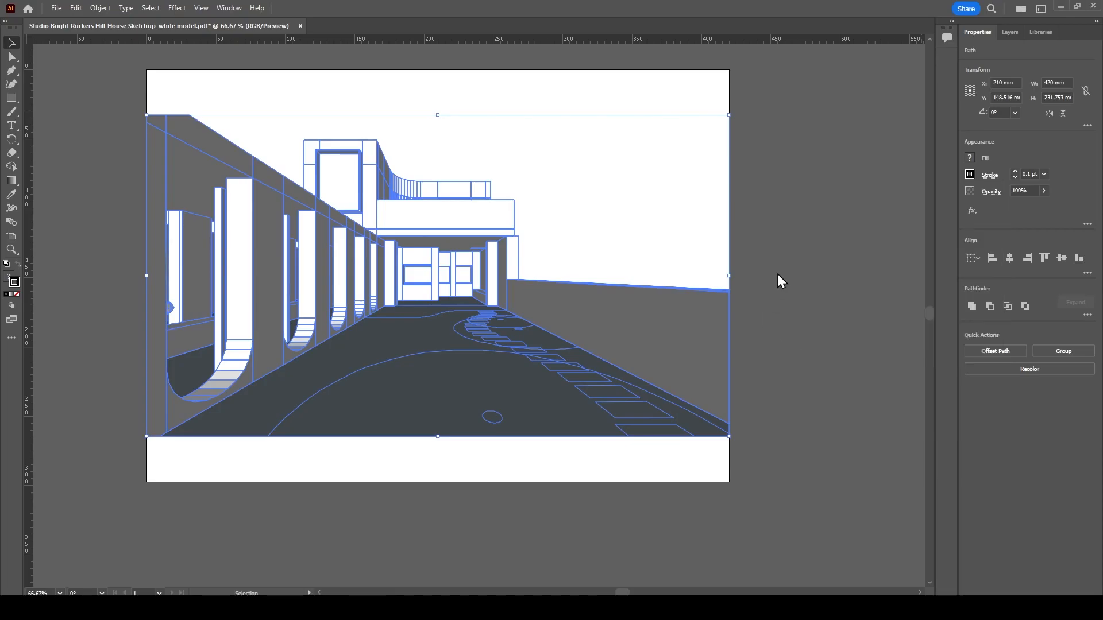
pyautogui.click(660, 227)
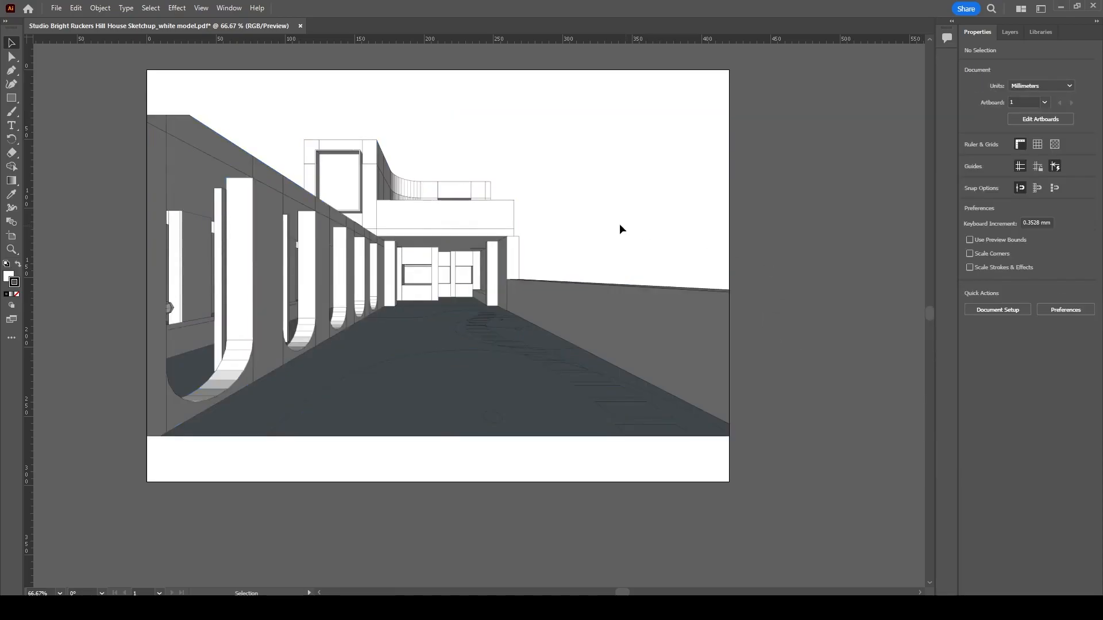
# - Examine the linework up close around the upper volume, the covered opening and the boundary wall to judge the stroke thickness
pyautogui.keyDown('alt'); pyautogui.scroll(5, 467, 239); pyautogui.keyUp('alt')
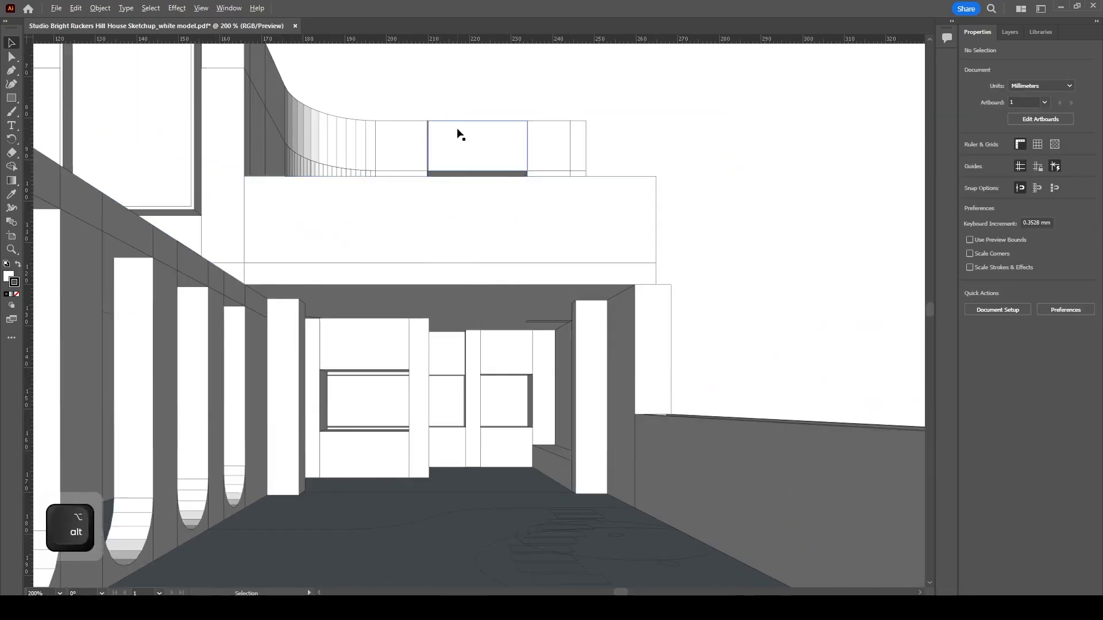
pyautogui.keyDown('alt'); pyautogui.scroll(1, 581, 208); pyautogui.keyUp('alt')
pyautogui.keyDown('alt'); pyautogui.scroll(-5, 524, 135); pyautogui.keyUp('alt')
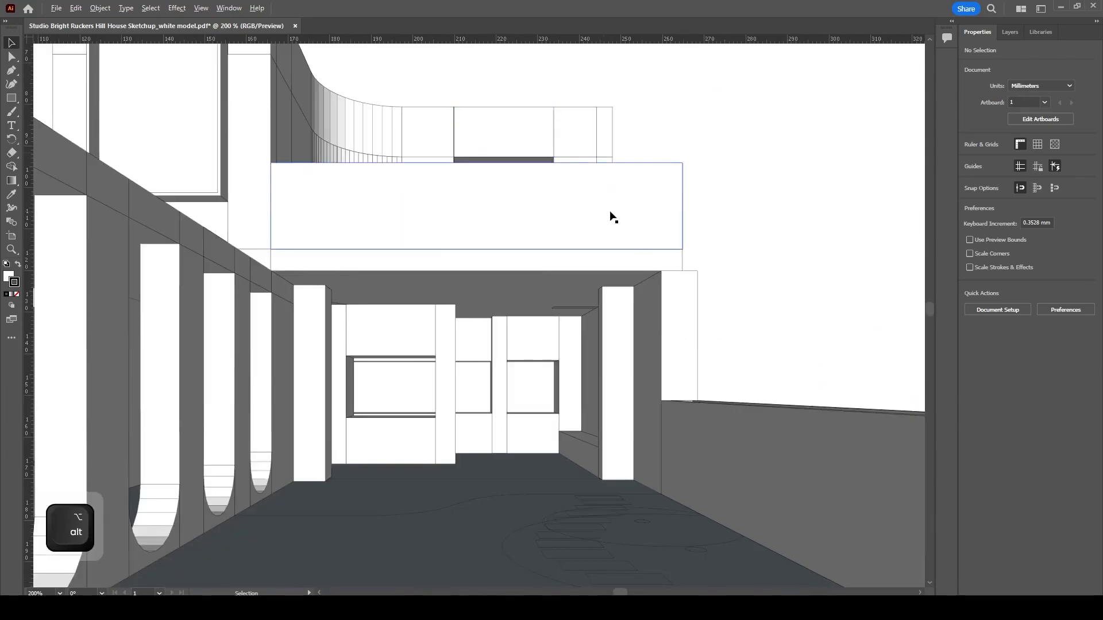
pyautogui.keyDown('alt'); pyautogui.scroll(-1, 608, 217); pyautogui.keyUp('alt')
pyautogui.keyDown('alt'); pyautogui.scroll(-2, 608, 217); pyautogui.keyUp('alt')
pyautogui.keyDown('alt'); pyautogui.scroll(4, 318, 108); pyautogui.keyUp('alt')
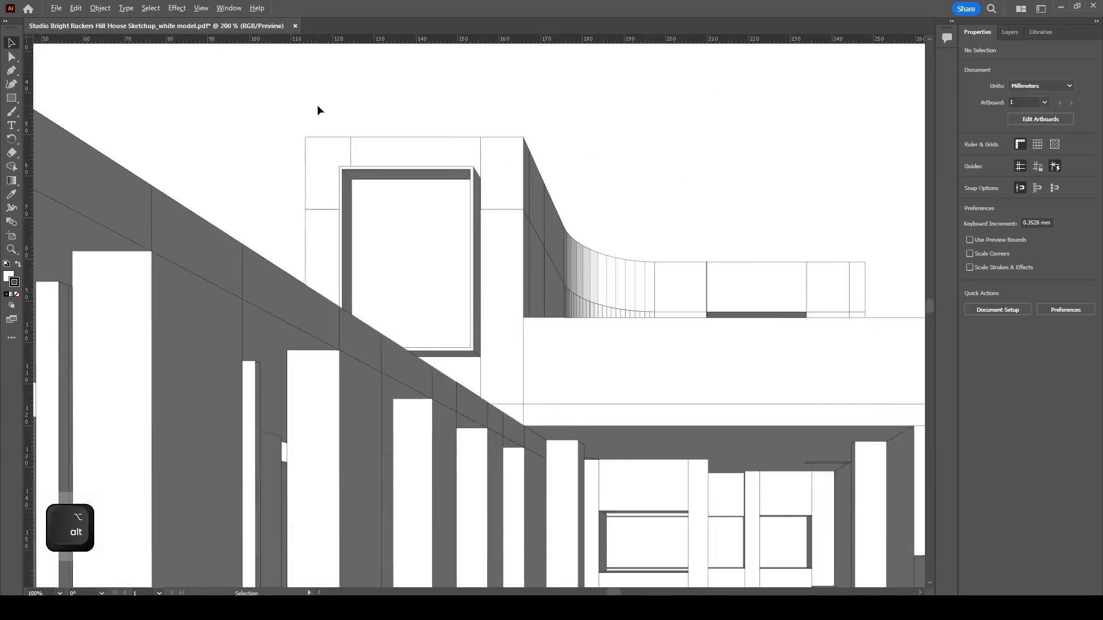
pyautogui.keyDown('alt'); pyautogui.scroll(2, 344, 140); pyautogui.keyUp('alt')
pyautogui.keyDown('alt'); pyautogui.scroll(-6, 369, 146); pyautogui.keyUp('alt')
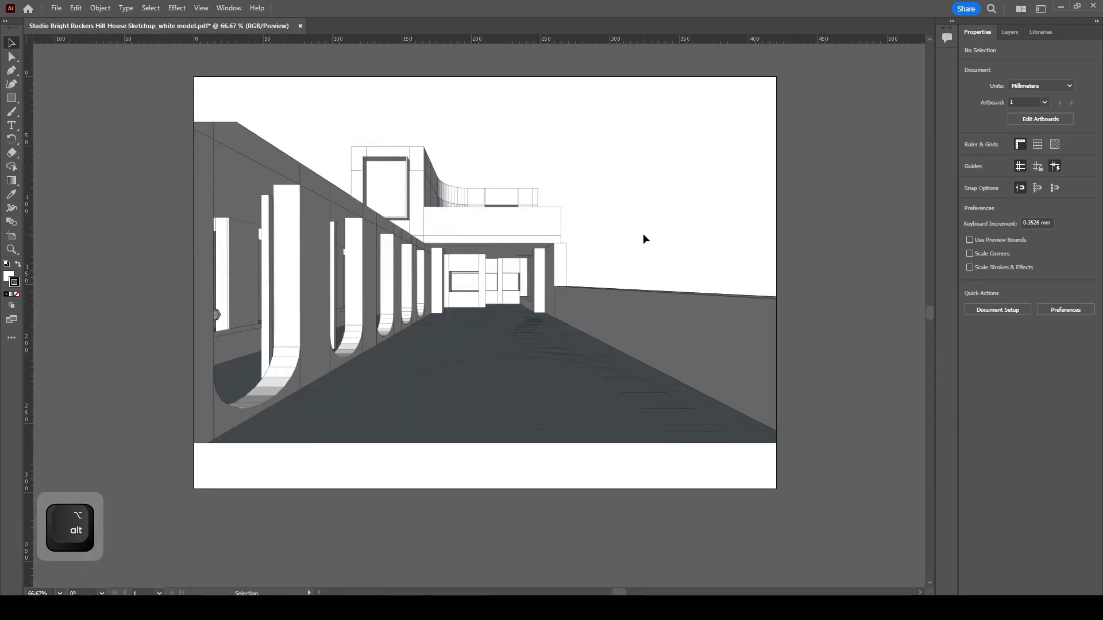
pyautogui.keyDown('alt'); pyautogui.scroll(1, 449, 188); pyautogui.keyUp('alt')
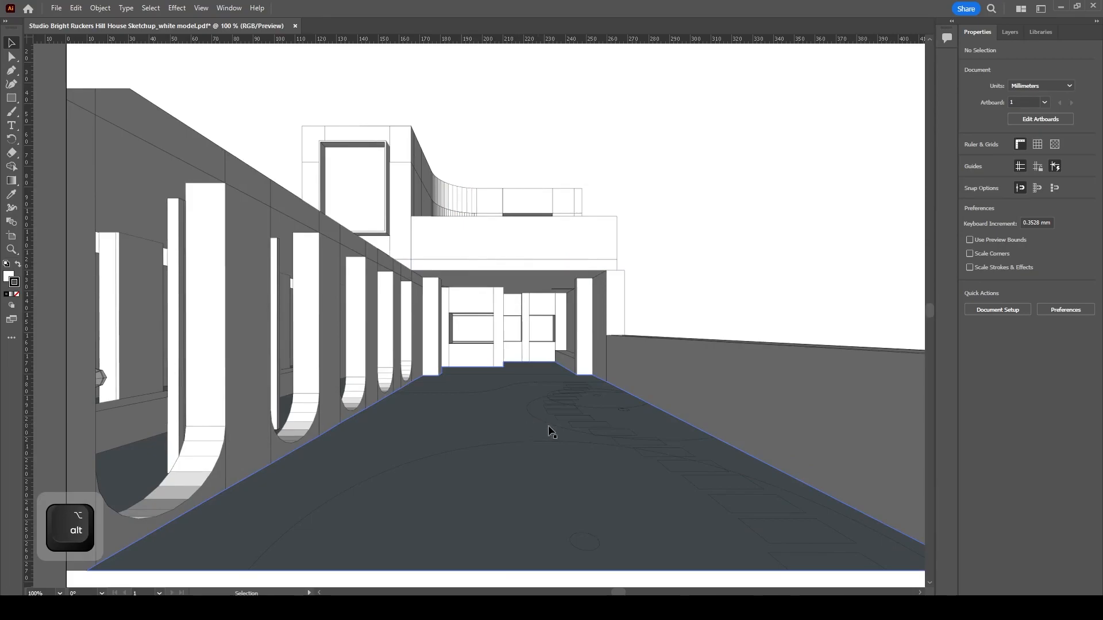
pyautogui.keyDown('alt'); pyautogui.scroll(4, 643, 310); pyautogui.keyUp('alt')
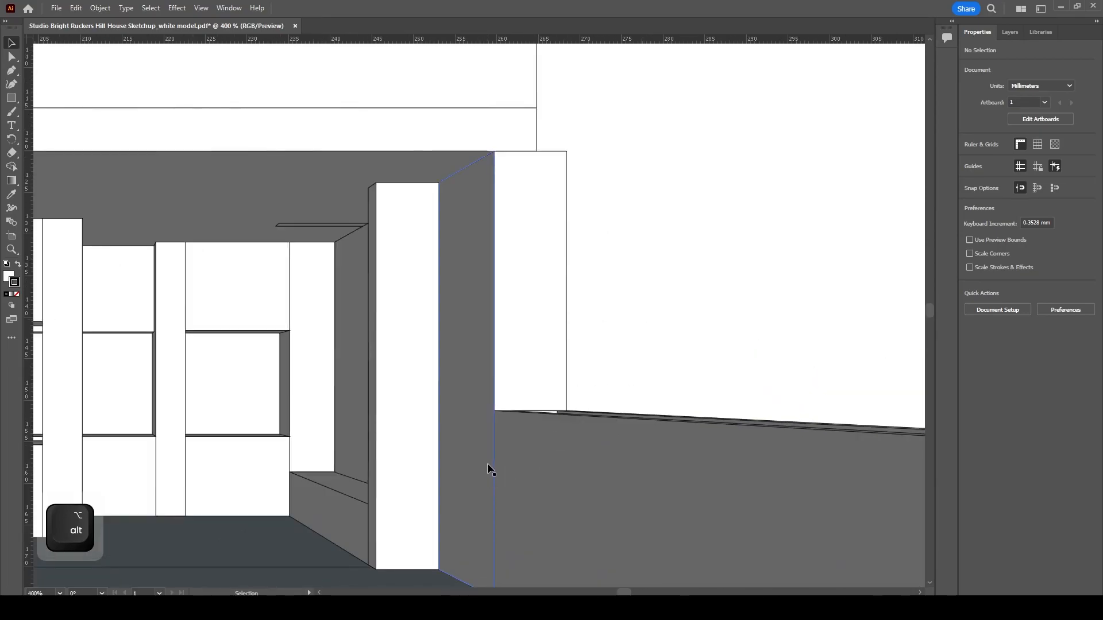
pyautogui.keyDown('alt'); pyautogui.scroll(2, 487, 417); pyautogui.keyUp('alt')
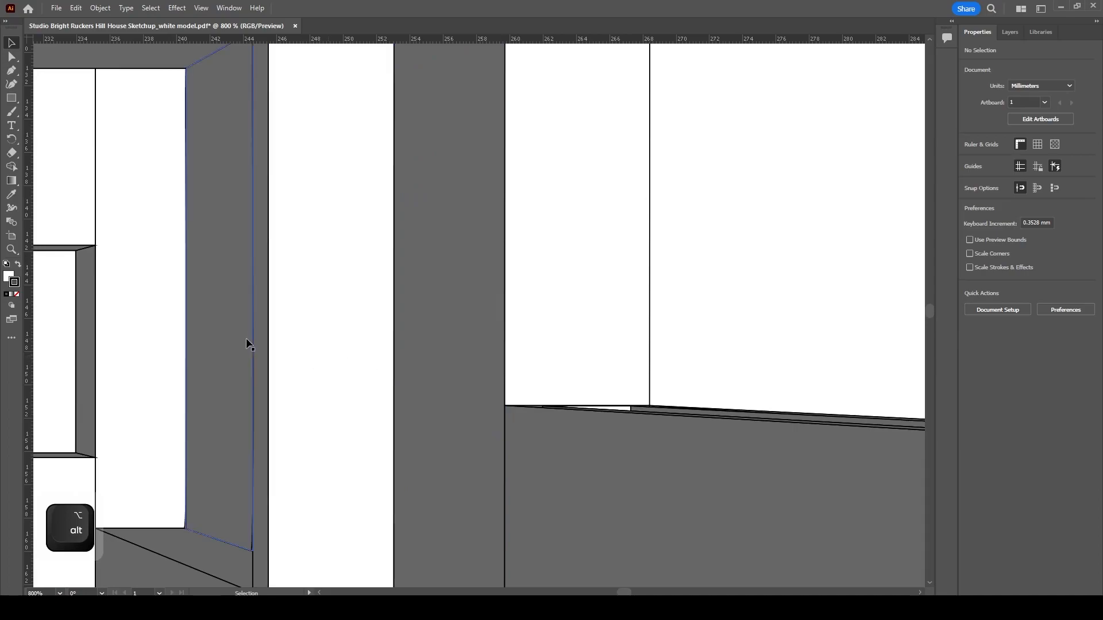
pyautogui.keyDown('alt'); pyautogui.scroll(-3, 571, 387); pyautogui.keyUp('alt')
pyautogui.keyDown('alt'); pyautogui.scroll(4, 556, 354); pyautogui.keyUp('alt')
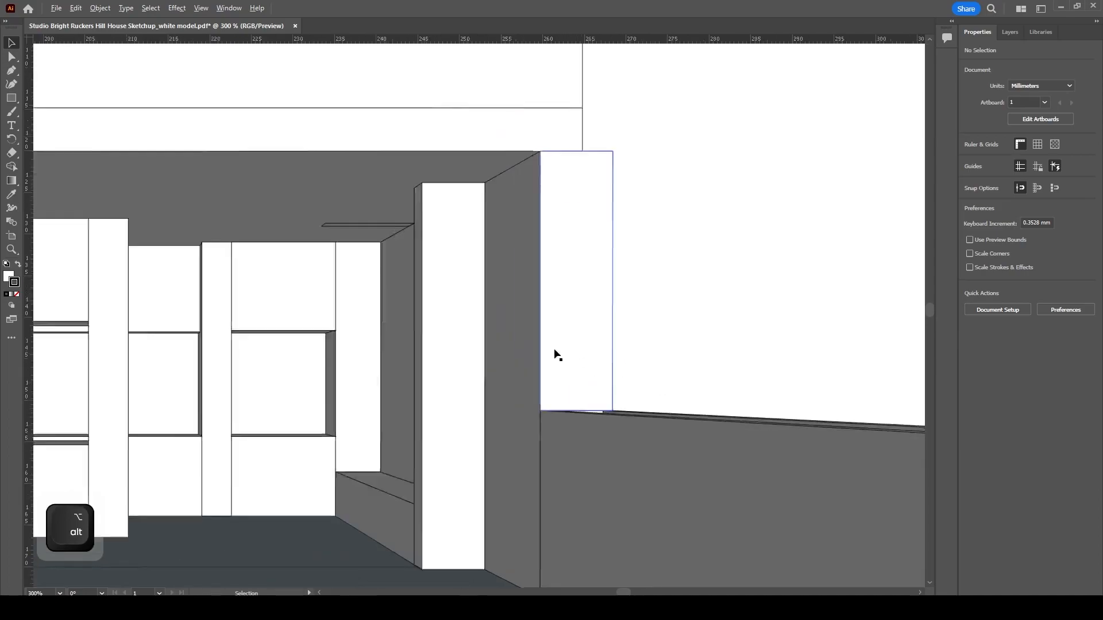
pyautogui.keyDown('alt'); pyautogui.scroll(-6, 544, 409); pyautogui.keyUp('alt')
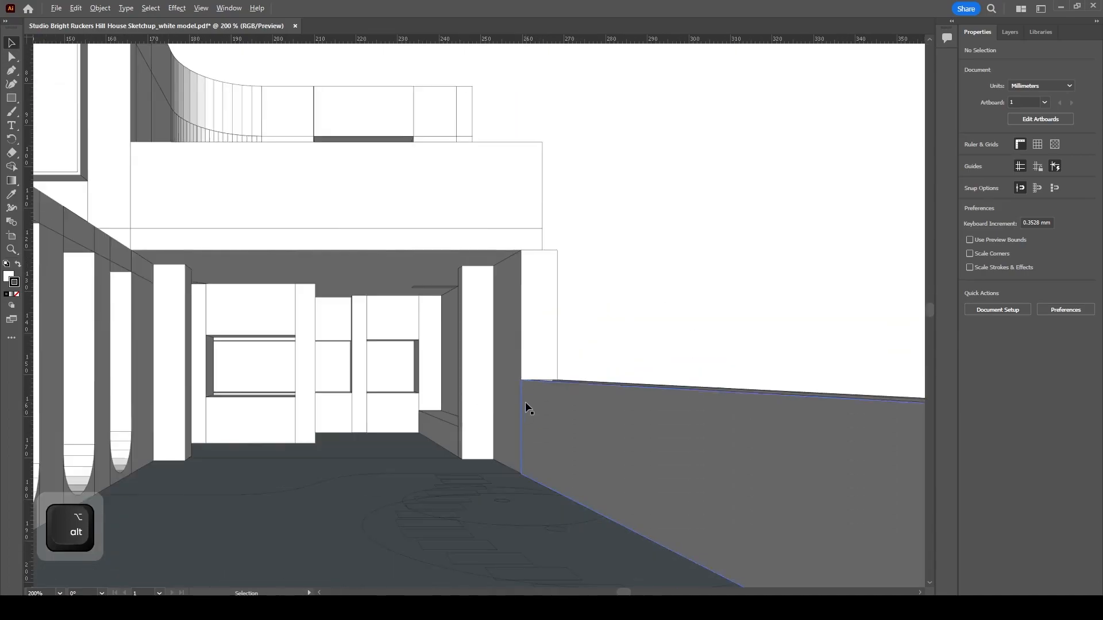
pyautogui.keyDown('alt'); pyautogui.scroll(-1, 535, 390); pyautogui.keyUp('alt')
# - Select all the artwork, set its stroke weight to 0.05 pt, and deselect it
pyautogui.hotkey('ctrl', 'a')
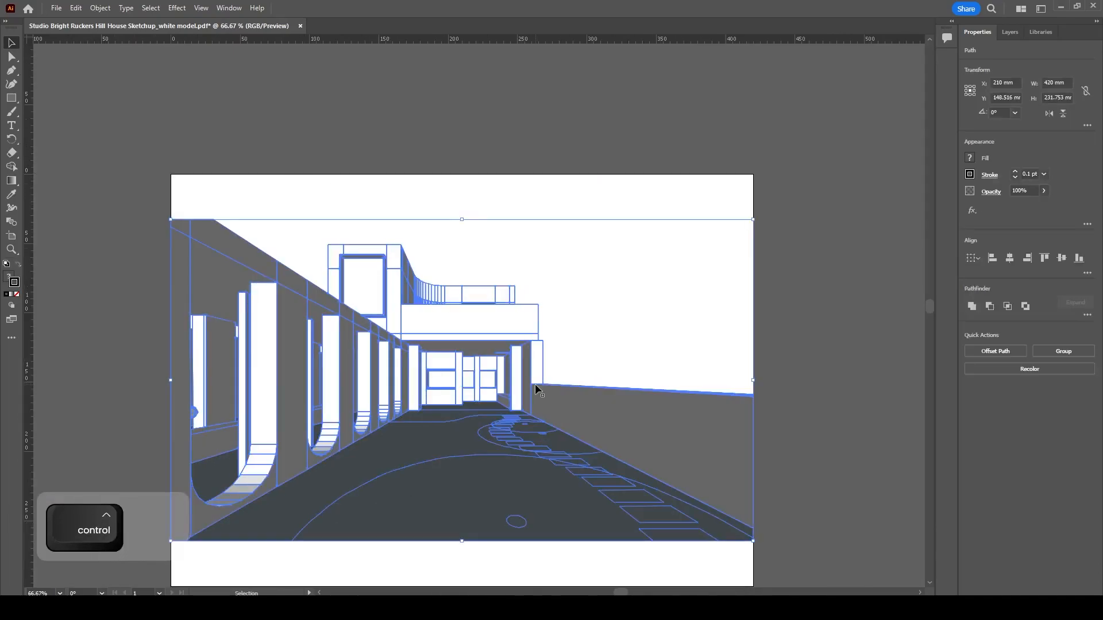
pyautogui.click(1031, 174)
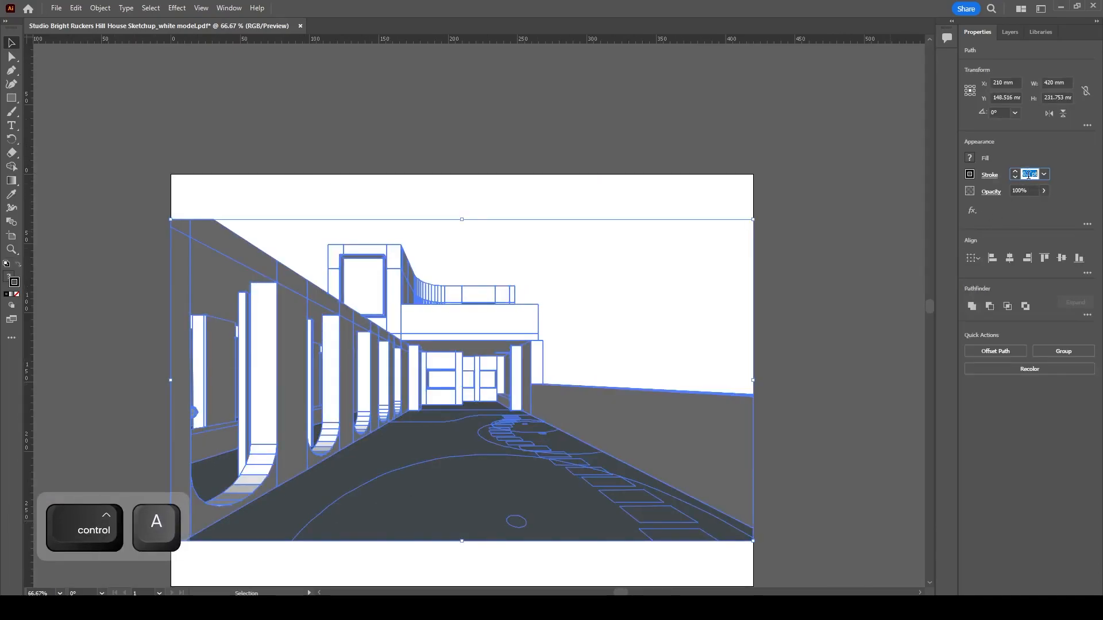
pyautogui.write('0.05')
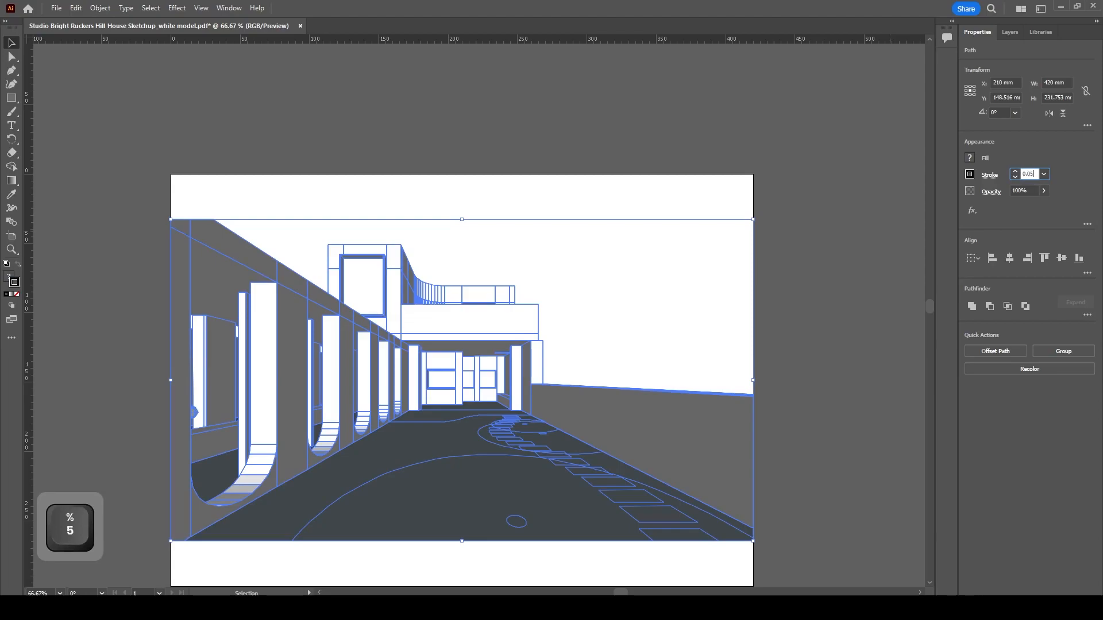
pyautogui.press('Return')
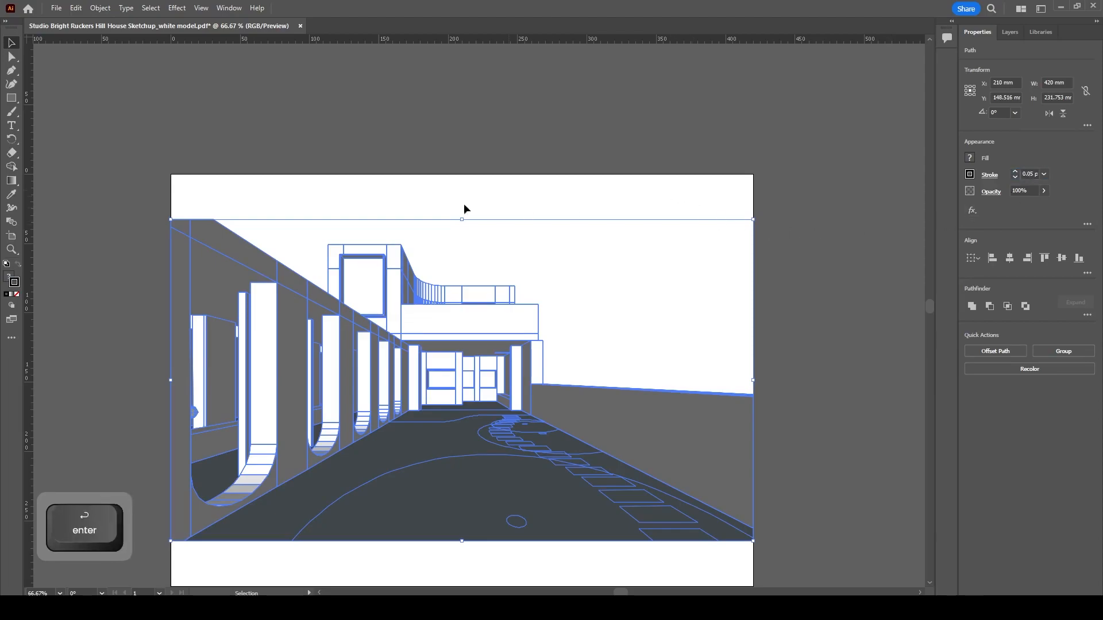
pyautogui.click(301, 178)
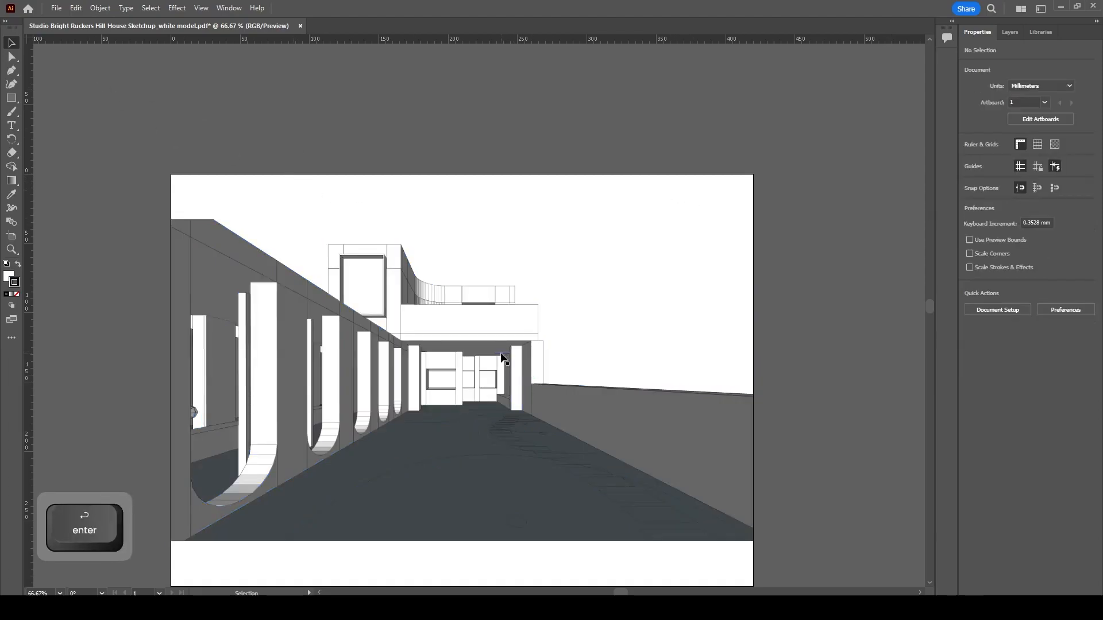
# - Inspect the thinner lines on the upper volume and check the dark ground shape and surrounding surfaces
pyautogui.keyDown('ctrl'); pyautogui.hscroll(-2, 510, 321); pyautogui.keyUp('ctrl')
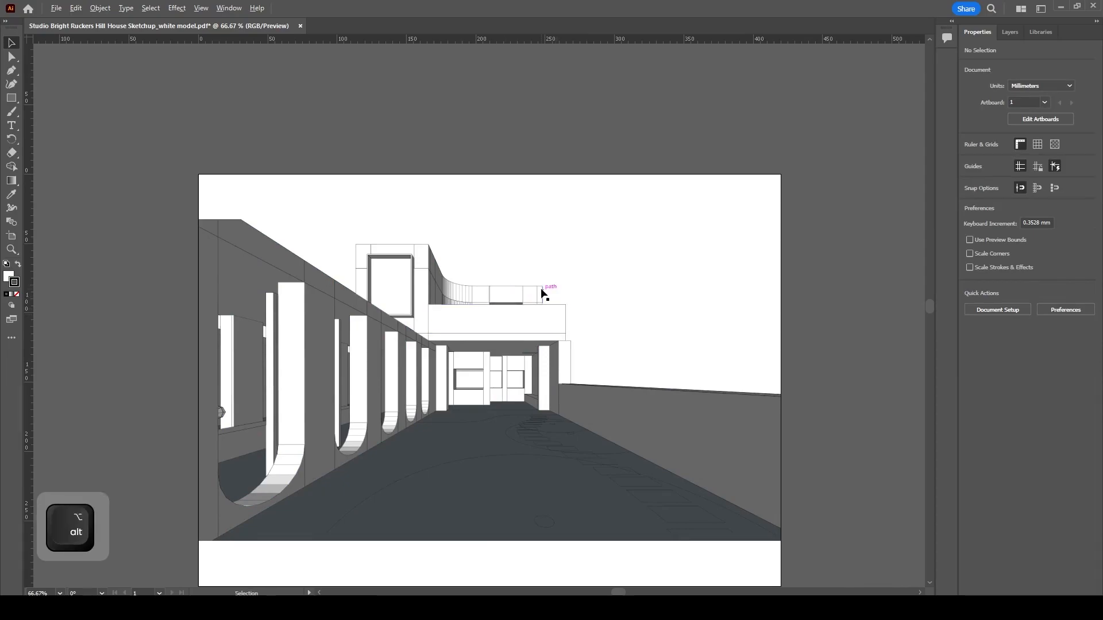
pyautogui.keyDown('alt'); pyautogui.scroll(5, 542, 292); pyautogui.keyUp('alt')
pyautogui.keyDown('alt'); pyautogui.scroll(-3, 664, 178); pyautogui.keyUp('alt')
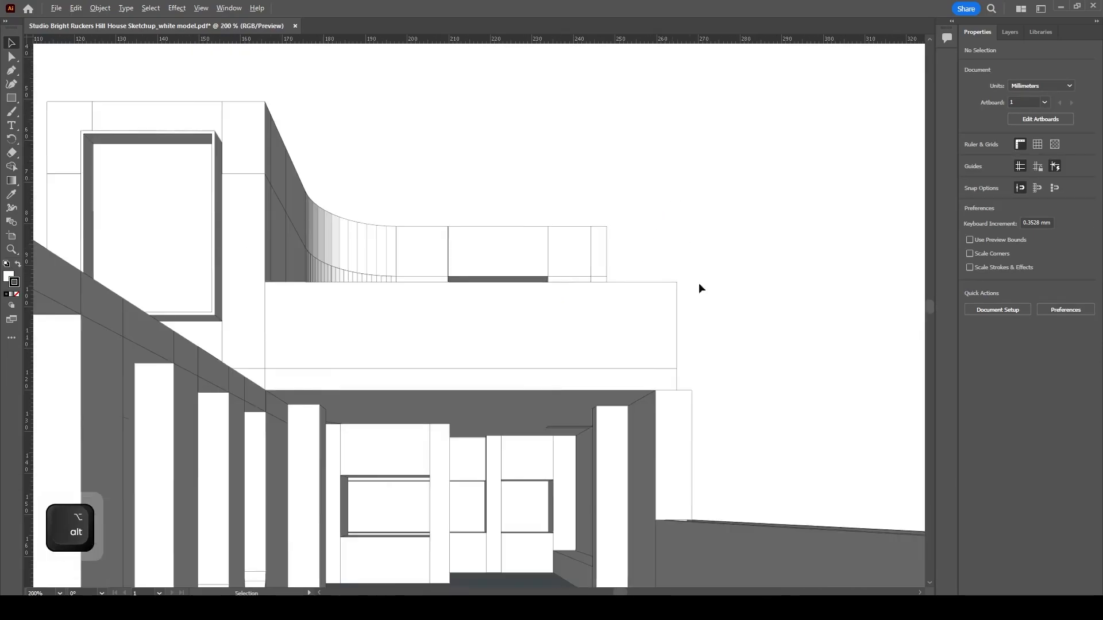
pyautogui.keyDown('alt'); pyautogui.scroll(3, 701, 291); pyautogui.keyUp('alt')
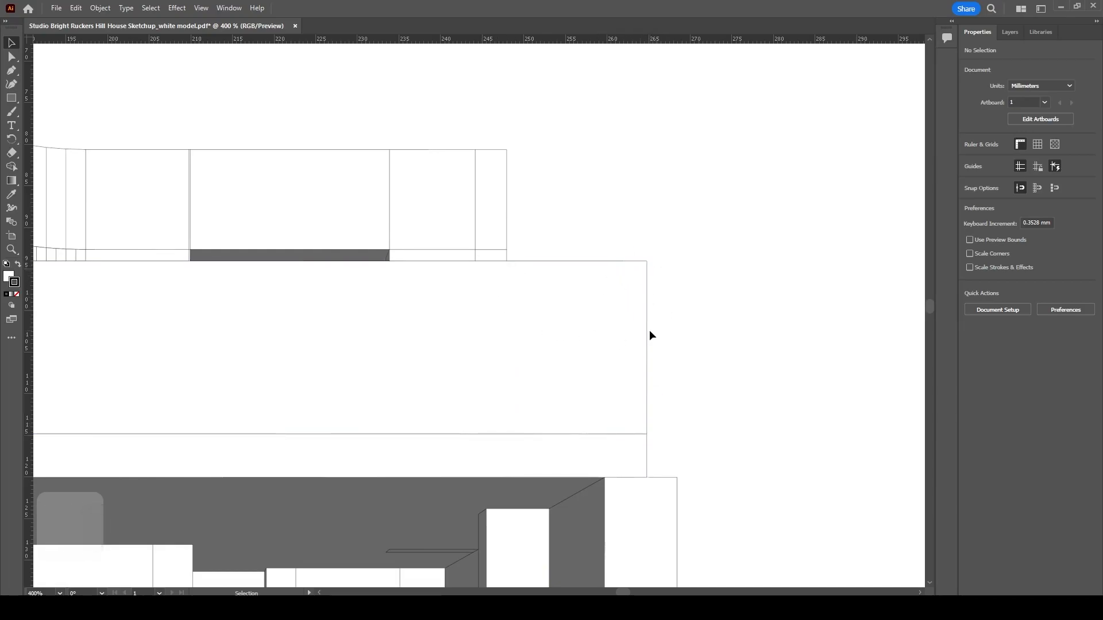
pyautogui.keyDown('alt'); pyautogui.scroll(-4, 679, 240); pyautogui.keyUp('alt')
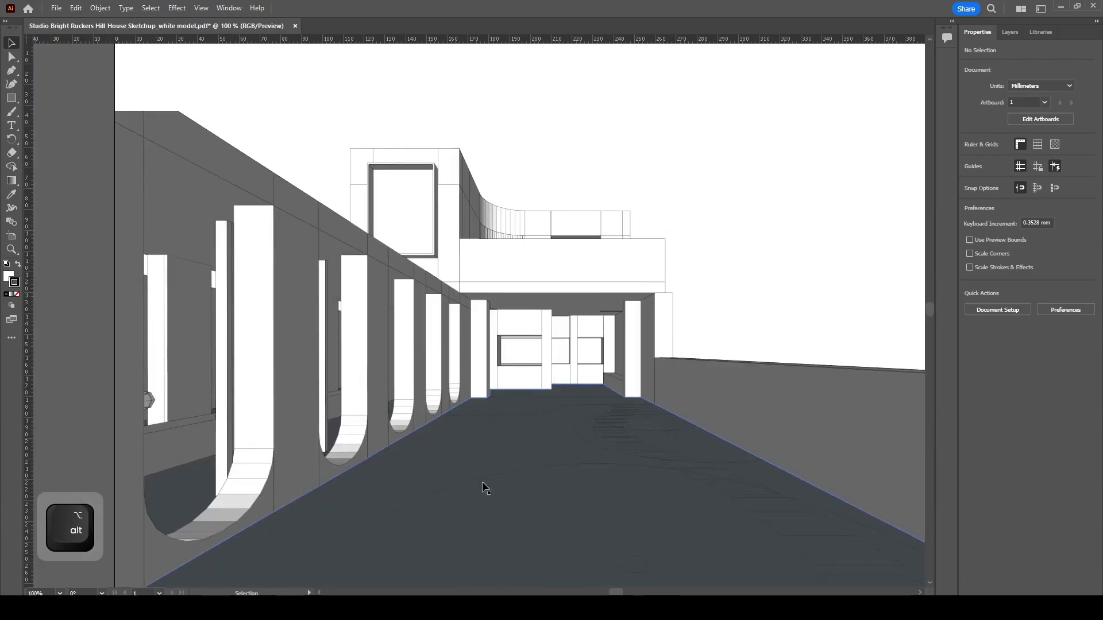
pyautogui.keyDown('alt'); pyautogui.click(510, 442); pyautogui.keyUp('alt')
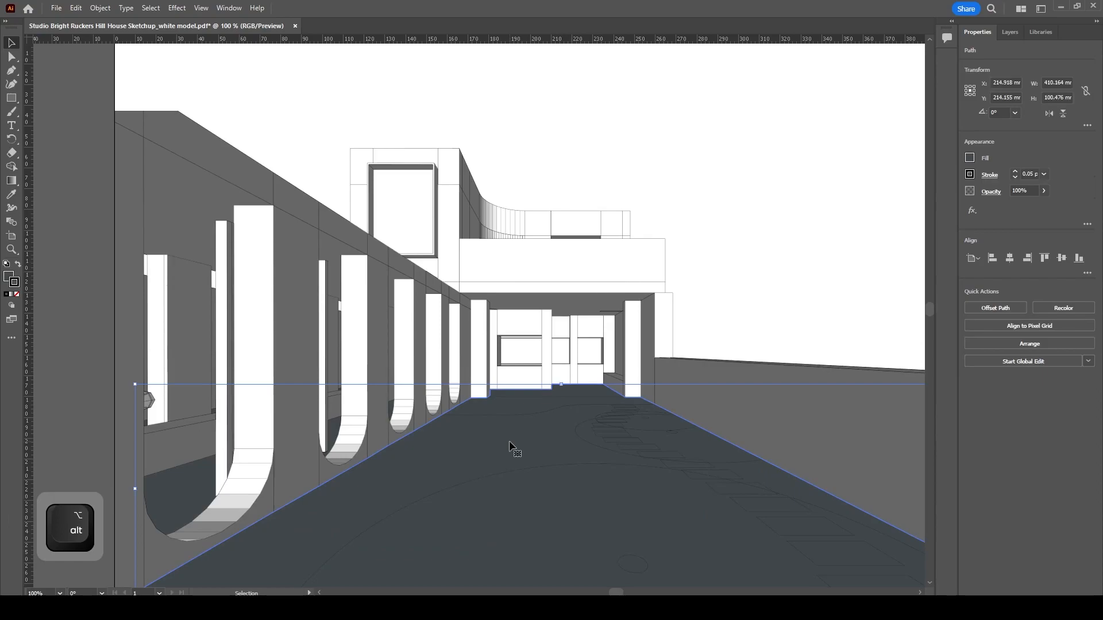
pyautogui.click(728, 232)
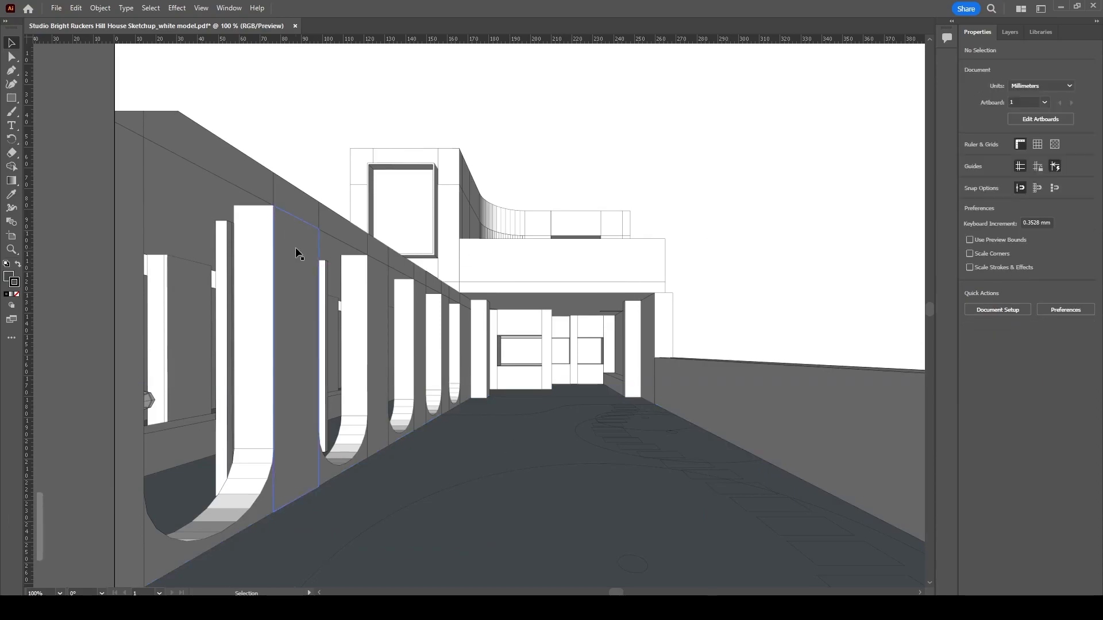
pyautogui.scroll(1, 463, 166)
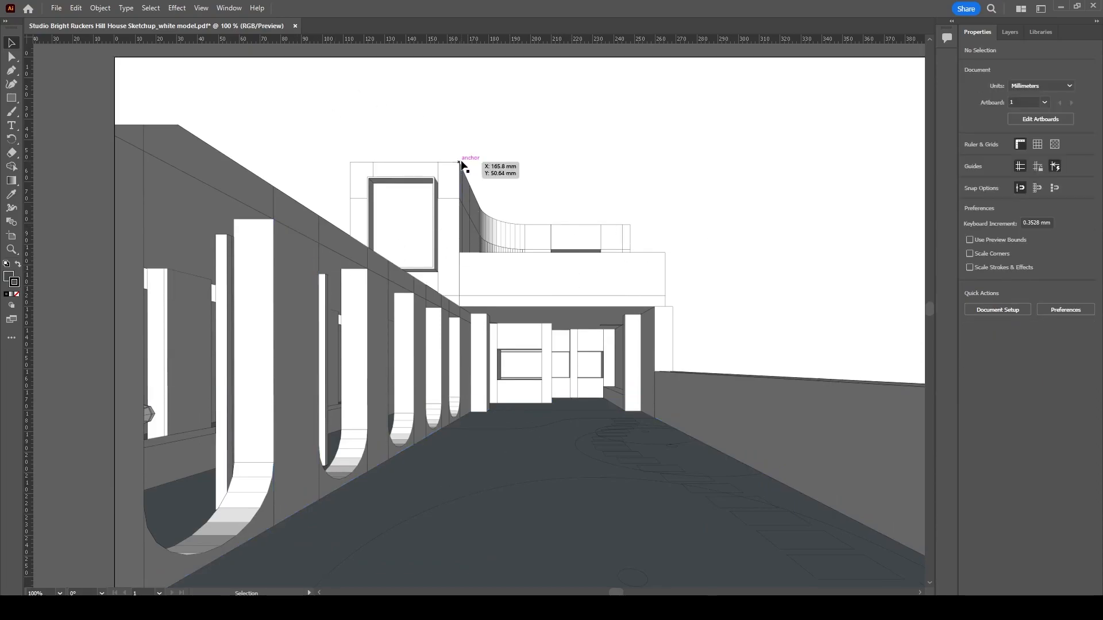
pyautogui.scroll(-4, 673, 335)
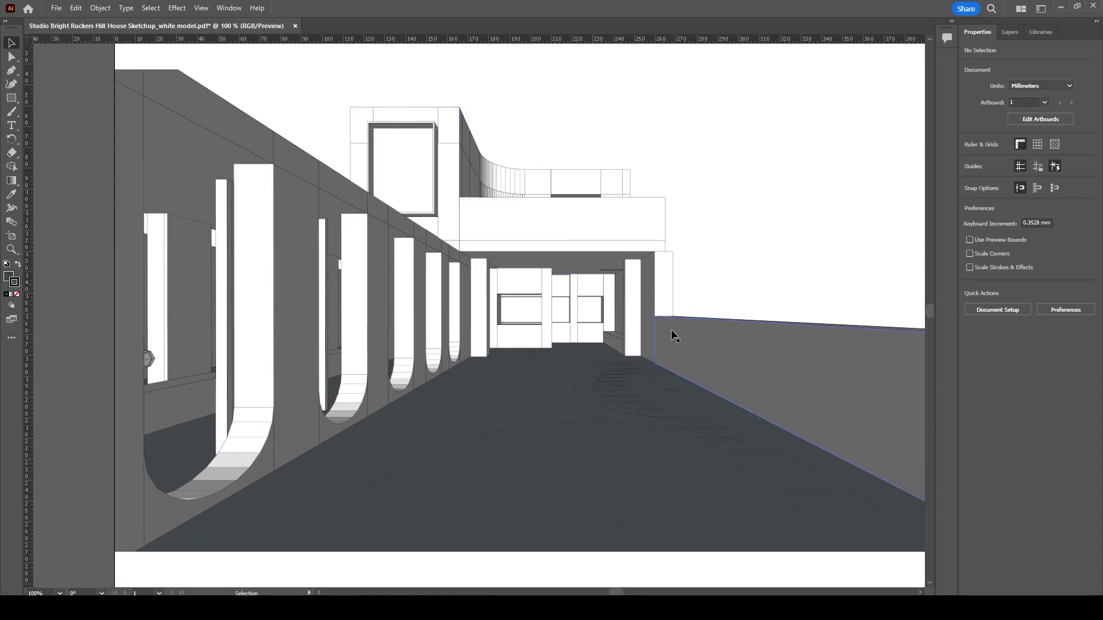
# - Delete the dark ground shape that covers the path linework, and select the grey boundary wall beside it
pyautogui.click(455, 425)
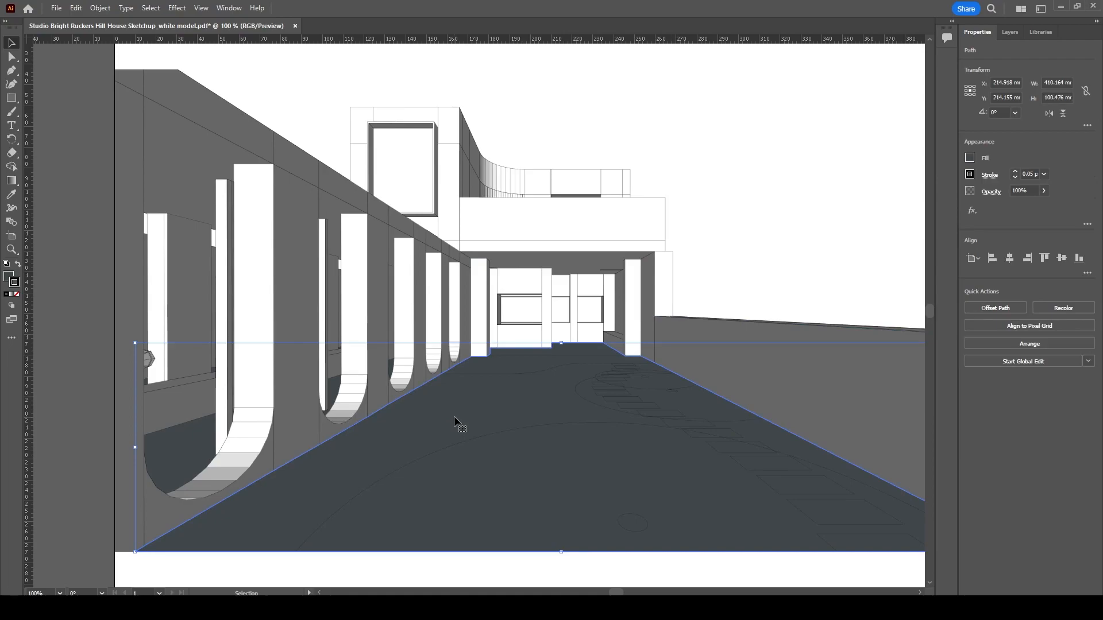
pyautogui.press('Delete')
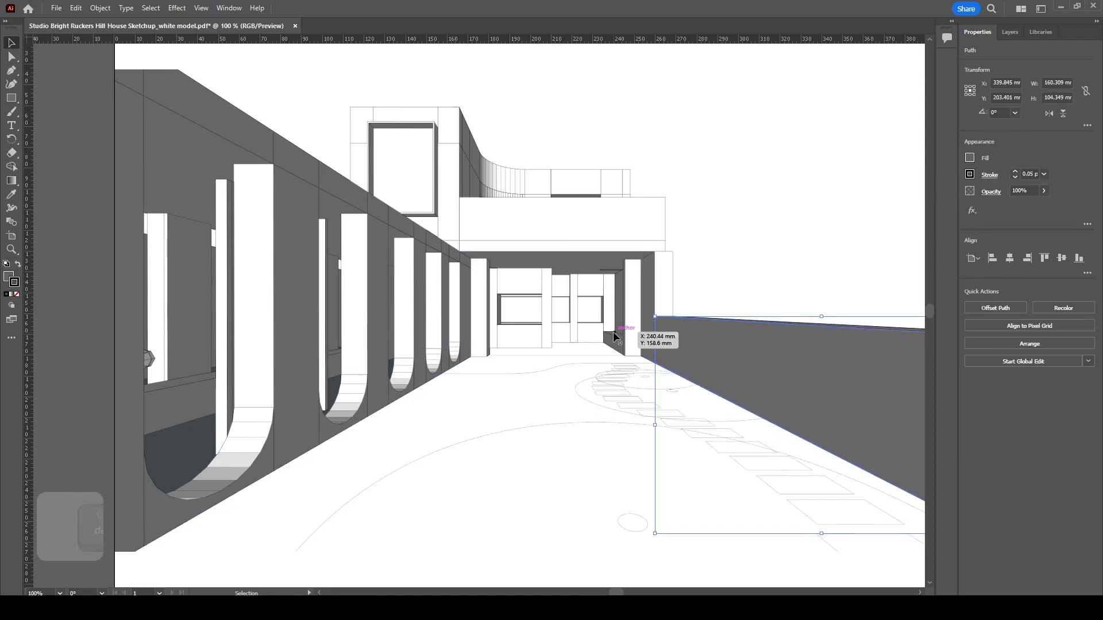
pyautogui.click(718, 316)
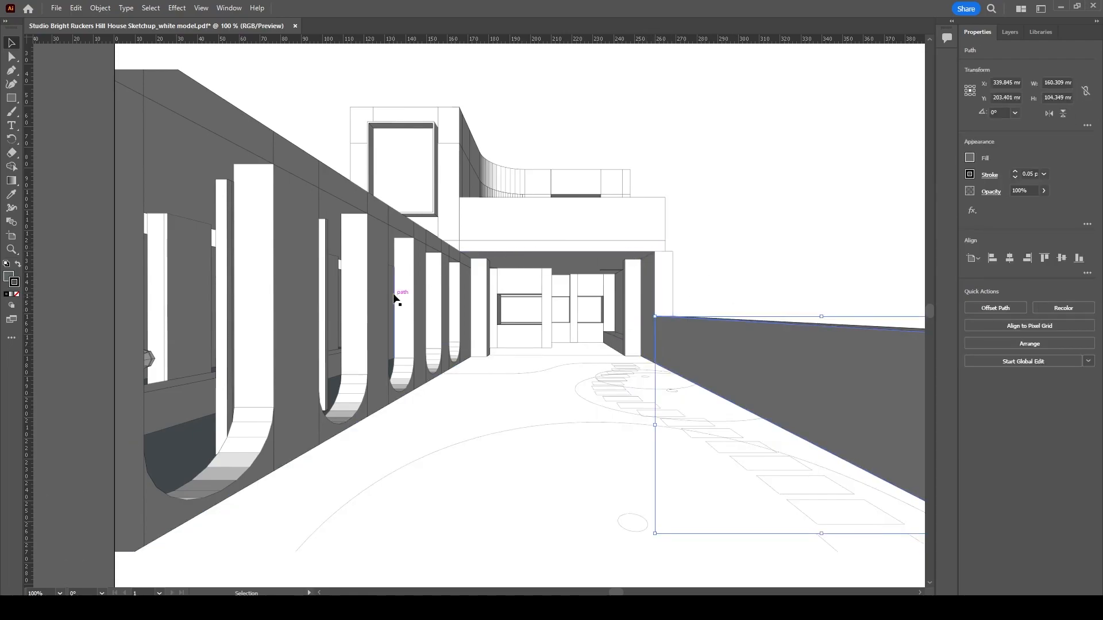
# - Select every shape with the same fill colour as the grey boundary wall and delete them all
pyautogui.click(151, 9)
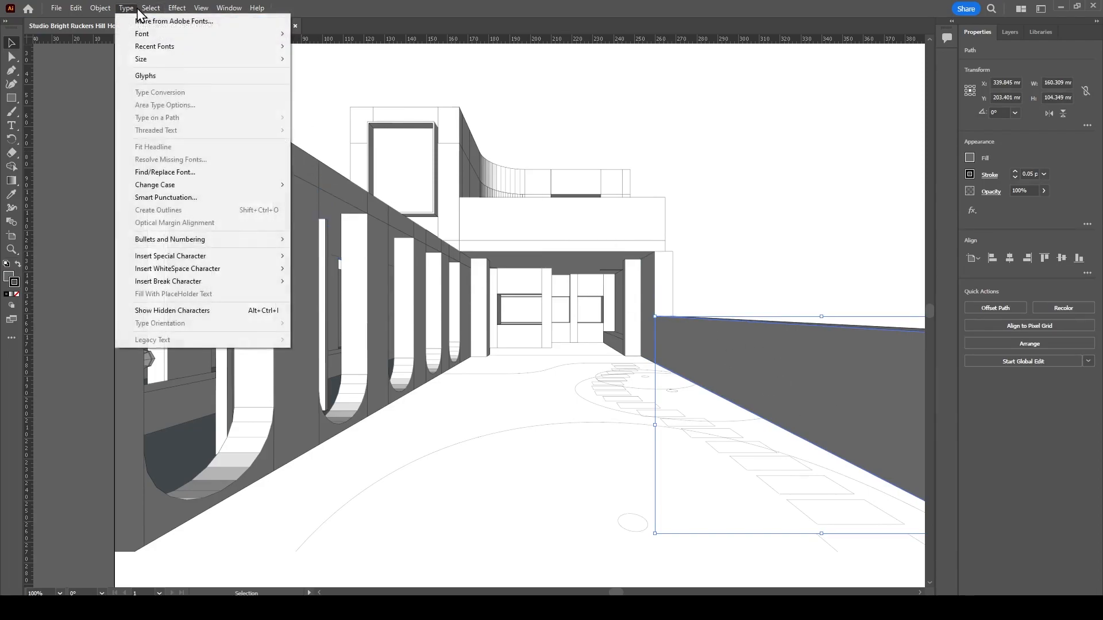
pyautogui.moveTo(238, 118)
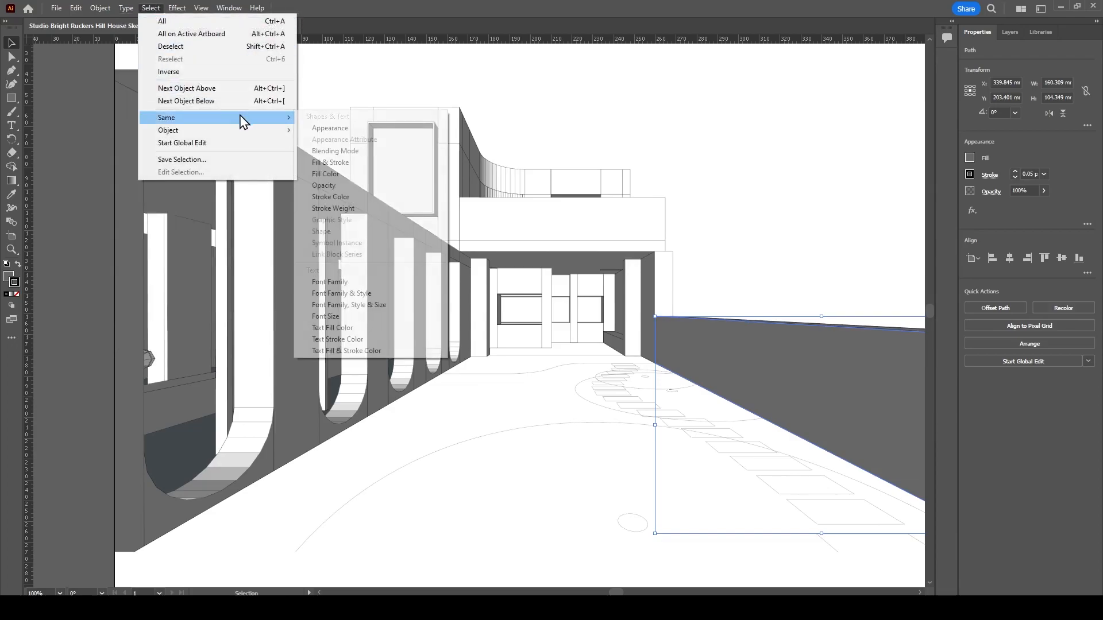
pyautogui.click(357, 175)
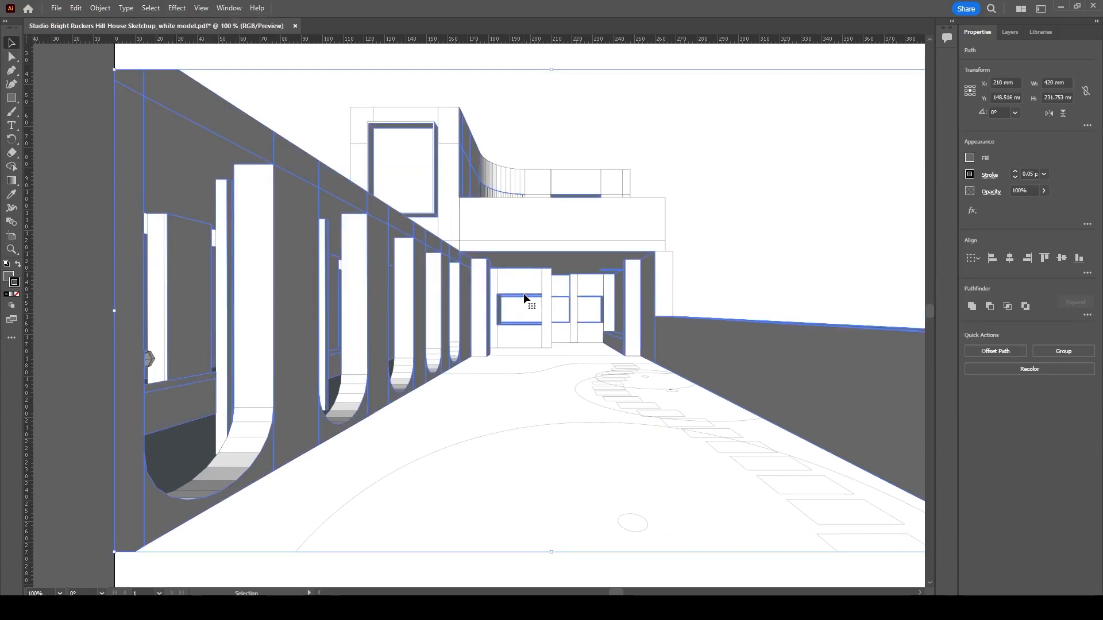
pyautogui.press('Delete')
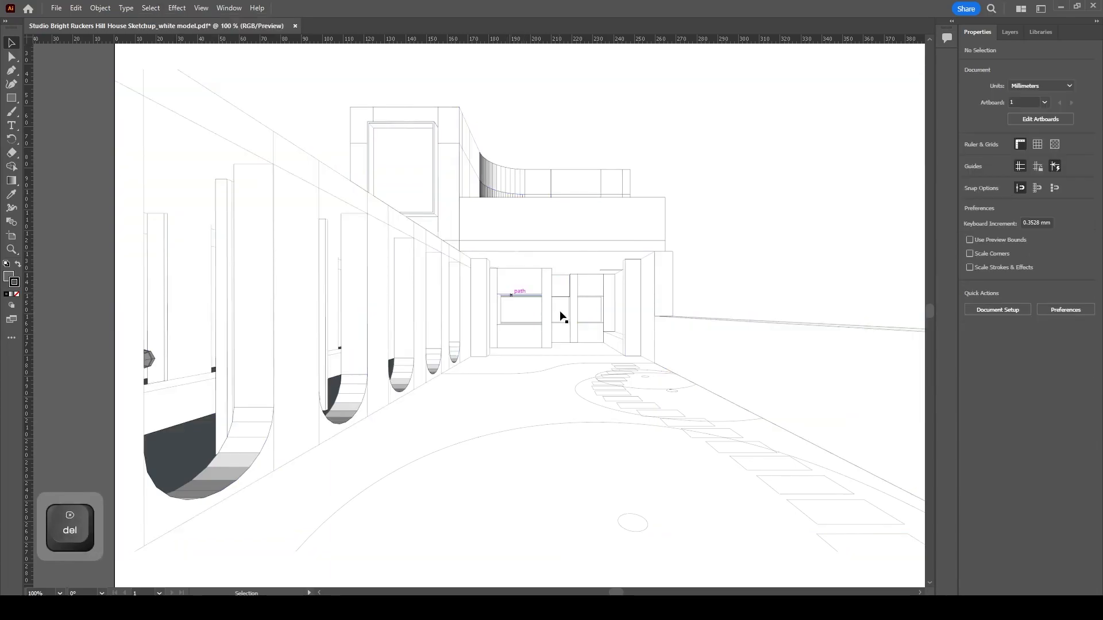
# - Delete the dark ground shape inside the first arched opening together with every shape sharing its fill colour
pyautogui.click(183, 448)
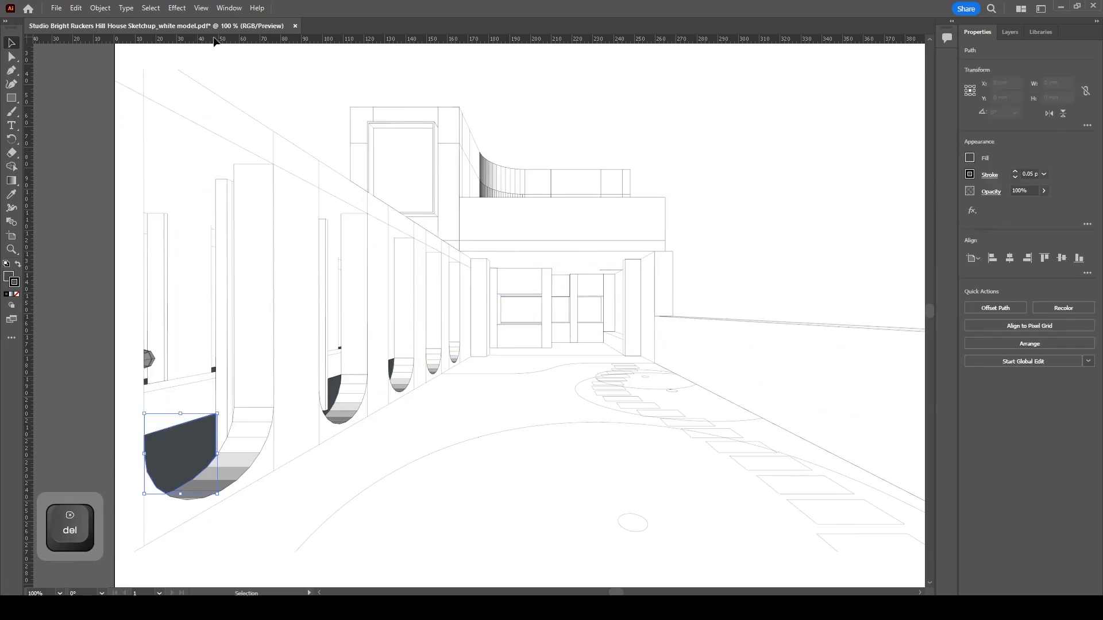
pyautogui.click(151, 9)
pyautogui.moveTo(212, 118)
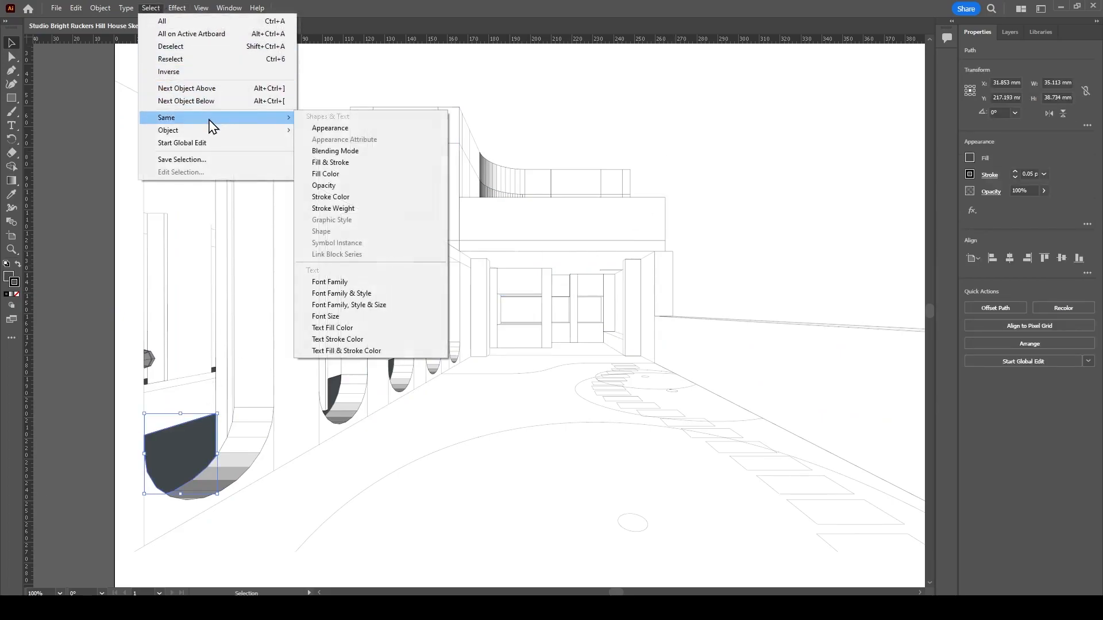
pyautogui.click(340, 176)
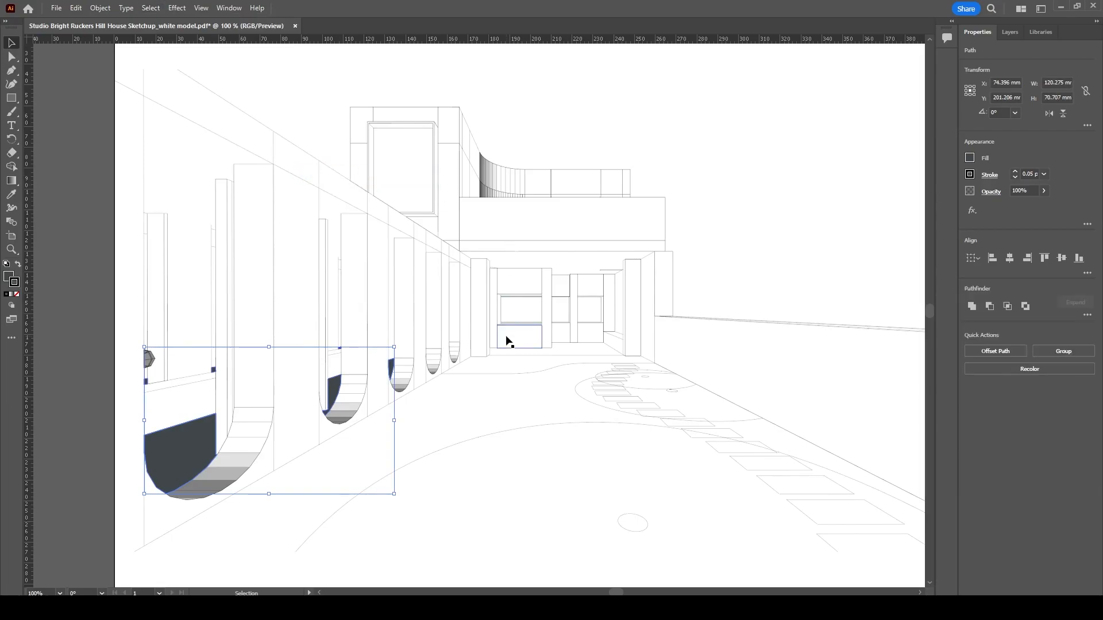
pyautogui.press('Delete')
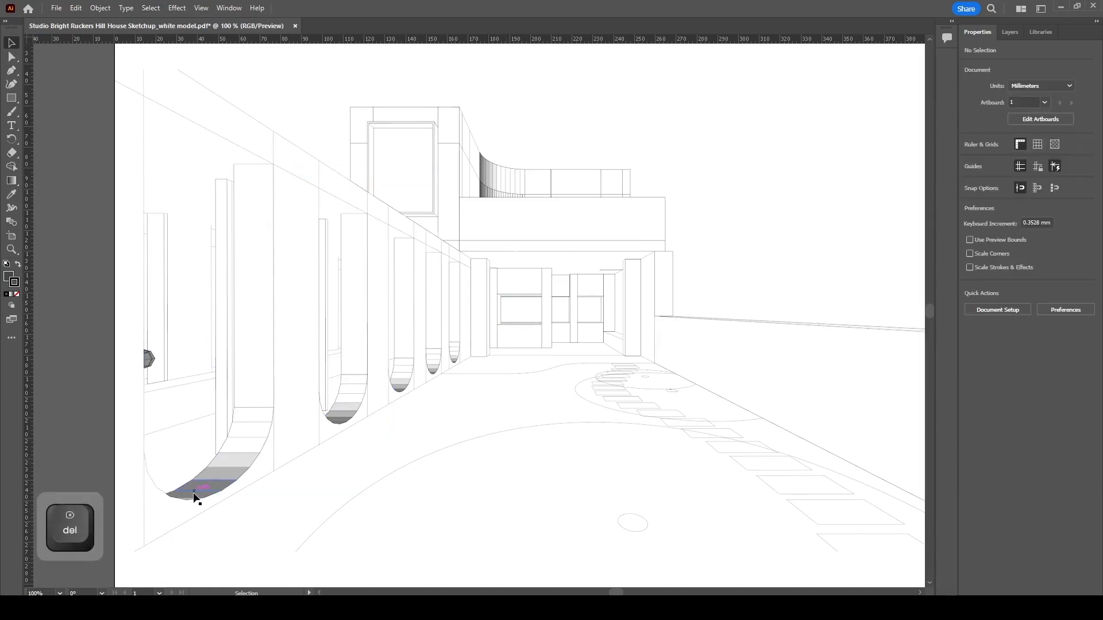
# - Delete the grey-shaded segments along the curved bases of the arched openings, including the last sliver under the first arch
pyautogui.click(195, 498)
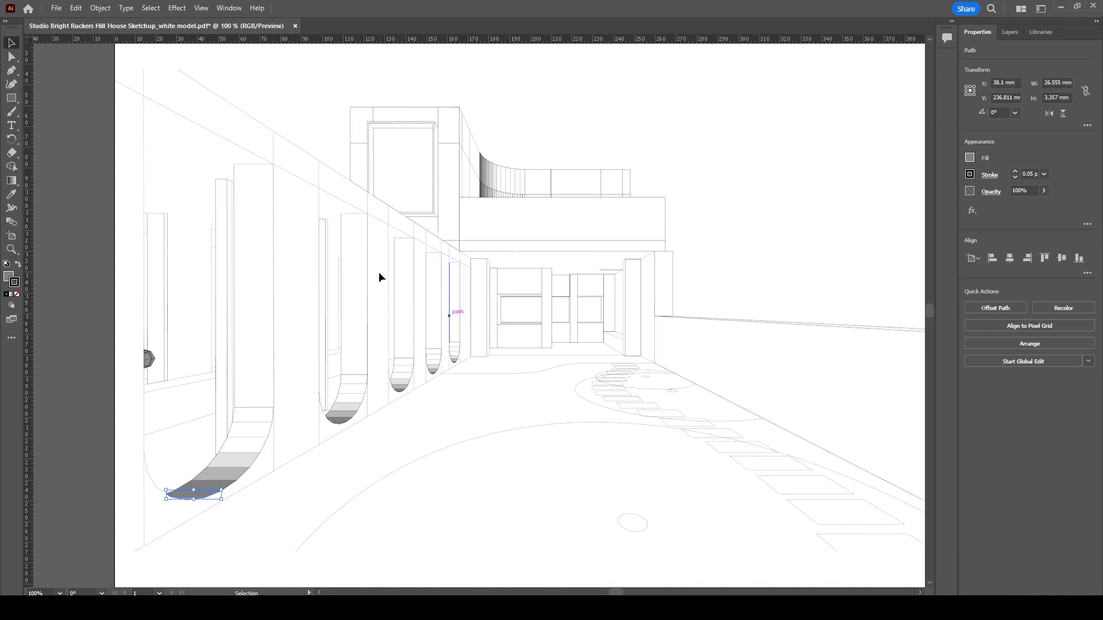
pyautogui.click(185, 530)
pyautogui.keyDown('alt'); pyautogui.scroll(3, 185, 530); pyautogui.keyUp('alt')
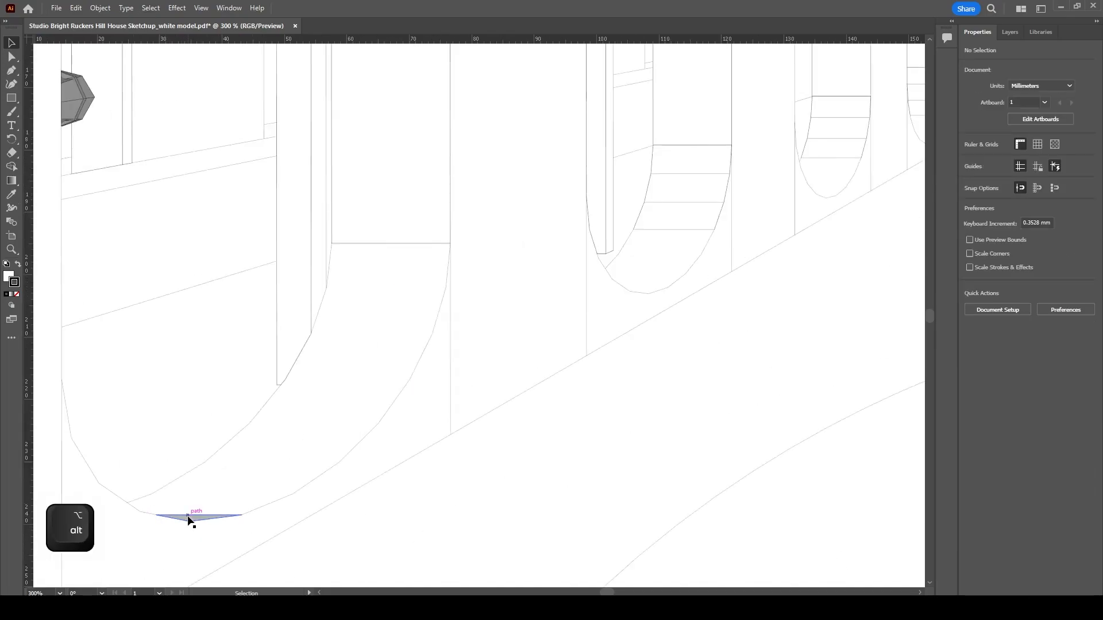
pyautogui.keyDown('alt'); pyautogui.click(190, 521); pyautogui.keyUp('alt')
pyautogui.press('Delete')
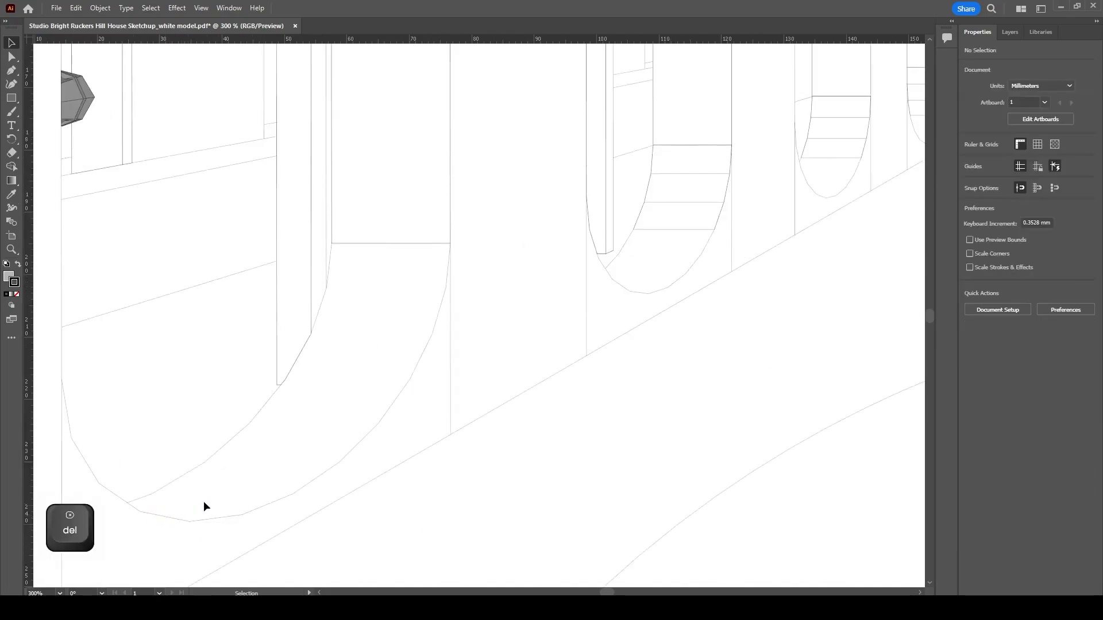
# - Delete the six grey-shaded vertical strips in the upper row of the curved upper-storey wall
pyautogui.keyDown('alt'); pyautogui.scroll(-3, 230, 482); pyautogui.keyUp('alt')
pyautogui.keyDown('alt'); pyautogui.scroll(1, 373, 408); pyautogui.keyUp('alt')
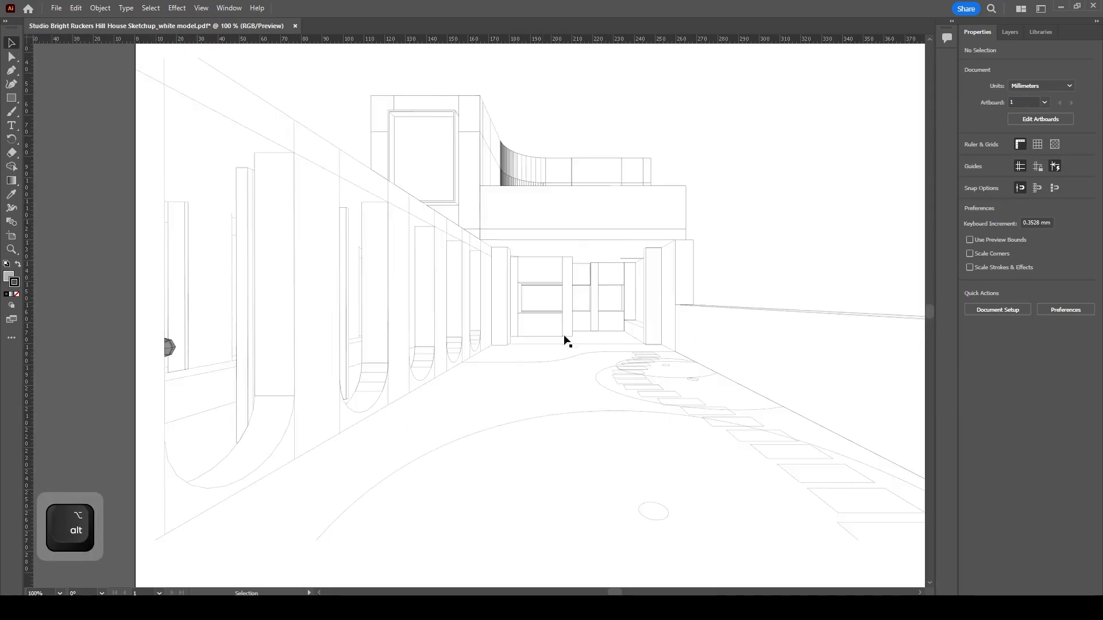
pyautogui.keyDown('alt'); pyautogui.scroll(3, 594, 303); pyautogui.keyUp('alt')
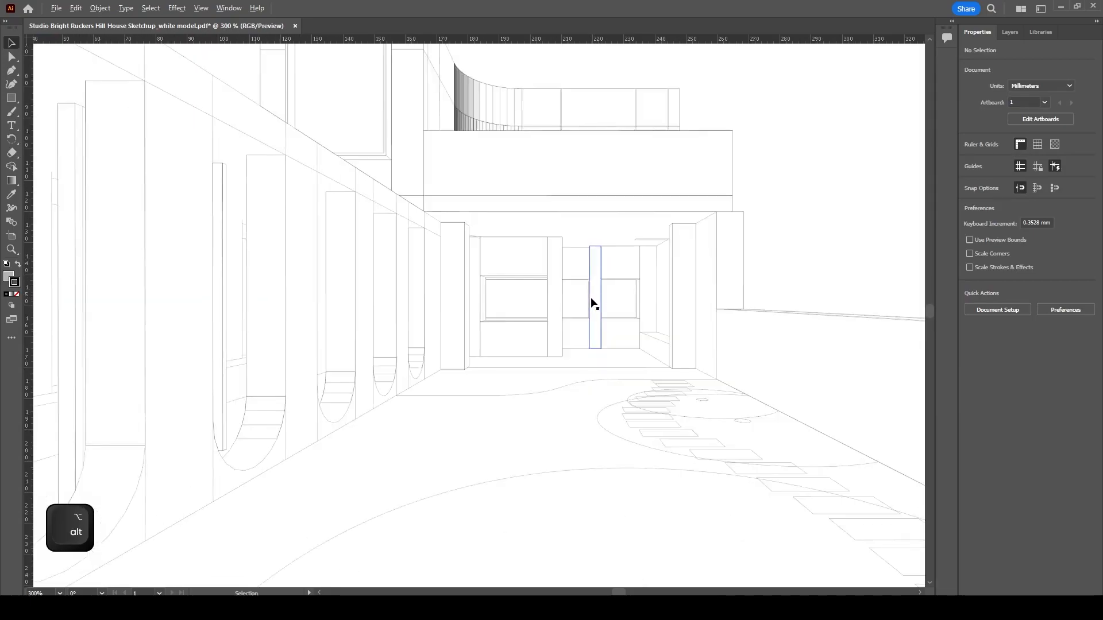
pyautogui.keyDown('alt'); pyautogui.scroll(-5, 594, 304); pyautogui.keyUp('alt')
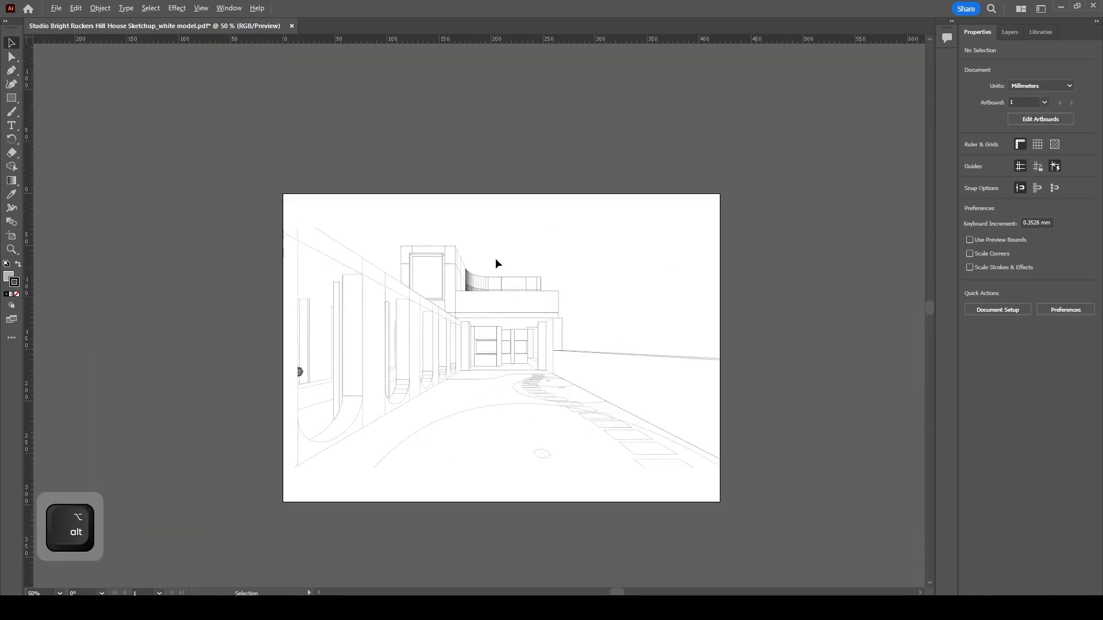
pyautogui.keyDown('alt'); pyautogui.scroll(6, 497, 263); pyautogui.keyUp('alt')
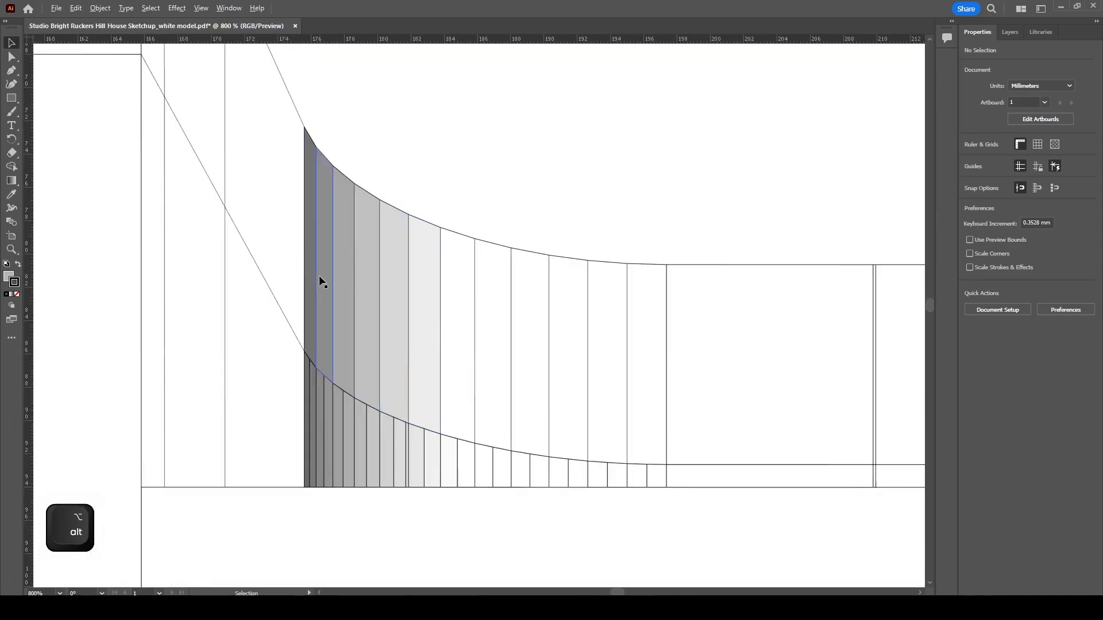
pyautogui.click(309, 269)
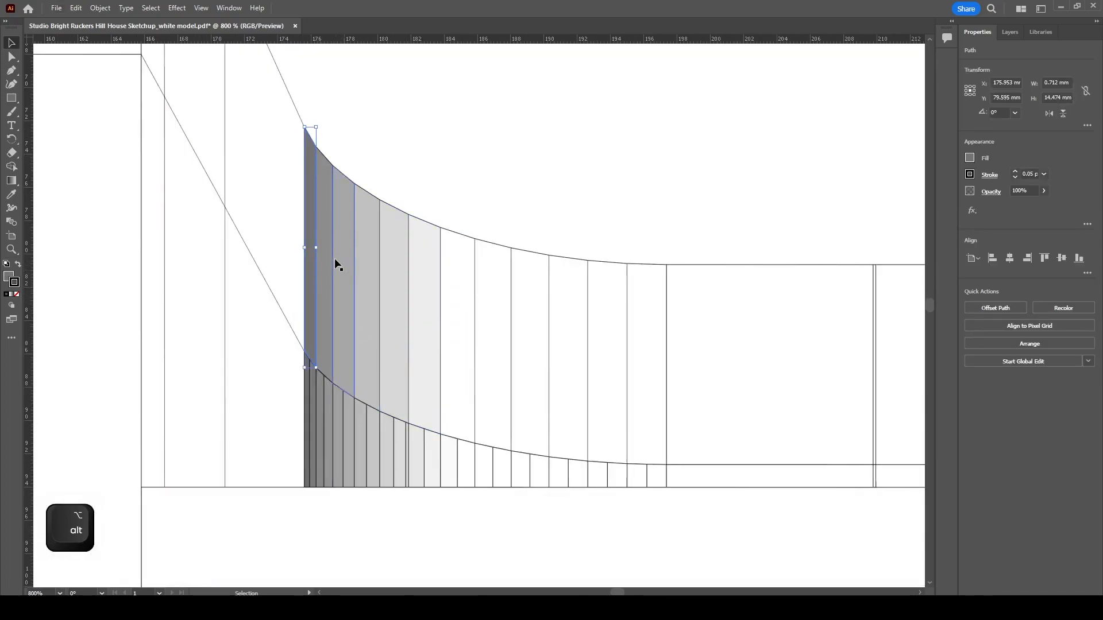
pyautogui.press('Delete')
pyautogui.click(321, 259)
pyautogui.press('Delete')
pyautogui.click(347, 275)
pyautogui.press('Delete')
pyautogui.click(376, 286)
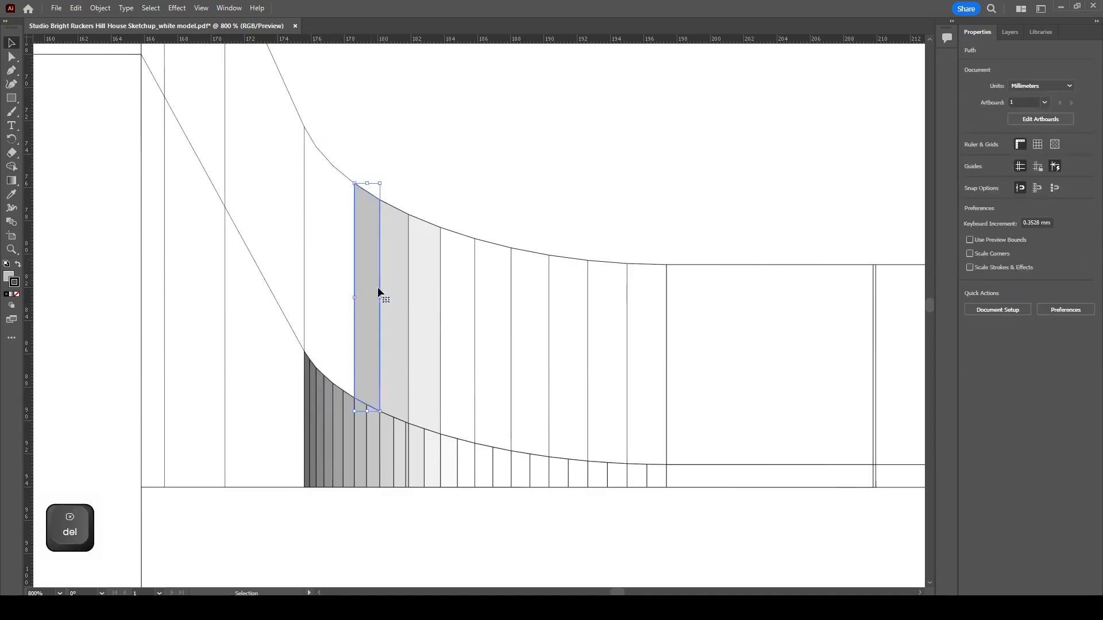
pyautogui.press('Delete')
pyautogui.click(410, 311)
pyautogui.press('Delete')
pyautogui.click(394, 306)
pyautogui.press('Delete')
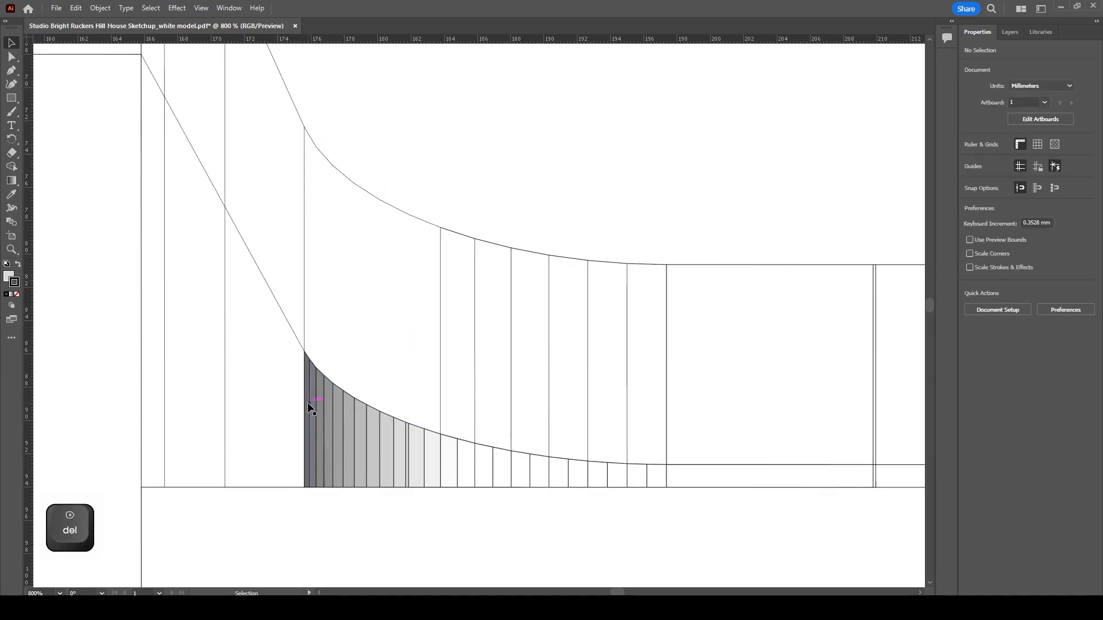
# - Delete the narrow grey-shaded strips in the lower row along the base of the curved upper-storey wall
pyautogui.click(310, 409)
pyautogui.moveTo(425, 392); pyautogui.dragTo(306, 435)
pyautogui.press('Delete')
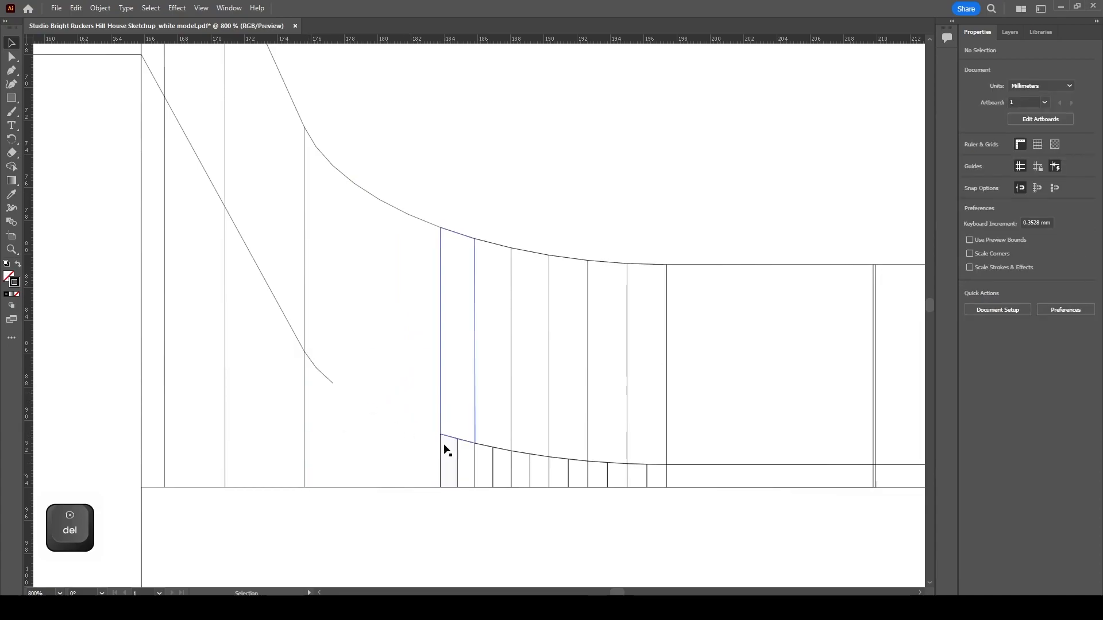
# - Examine the curved upper wall and the whole line drawing for any remaining shaded faces
pyautogui.keyDown('alt'); pyautogui.scroll(-4, 397, 351); pyautogui.keyUp('alt')
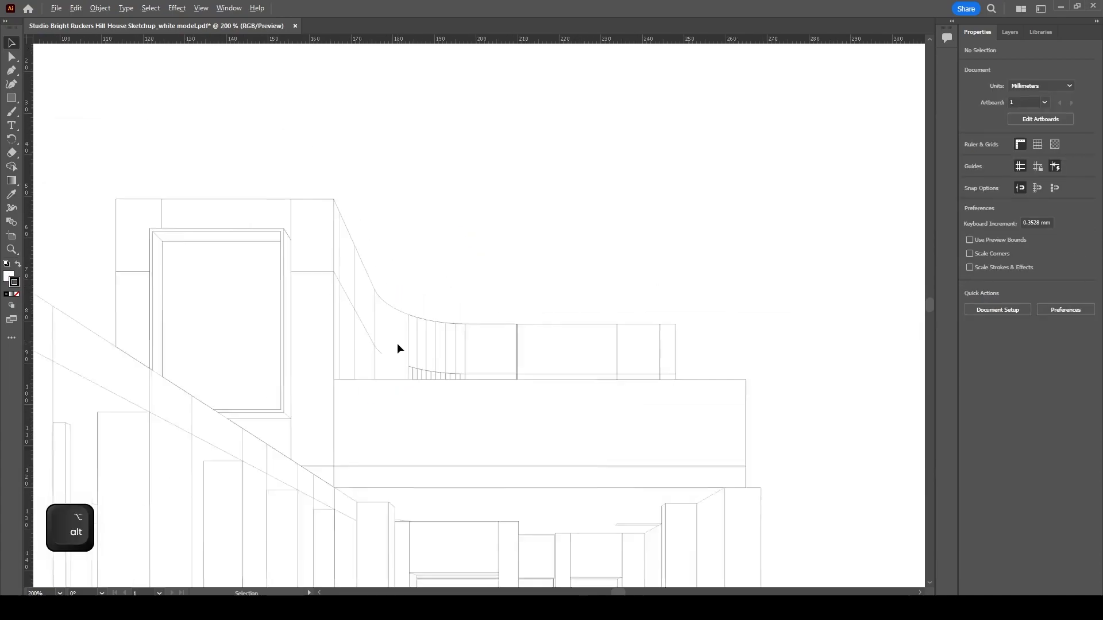
pyautogui.keyDown('alt'); pyautogui.scroll(2, 395, 352); pyautogui.keyUp('alt')
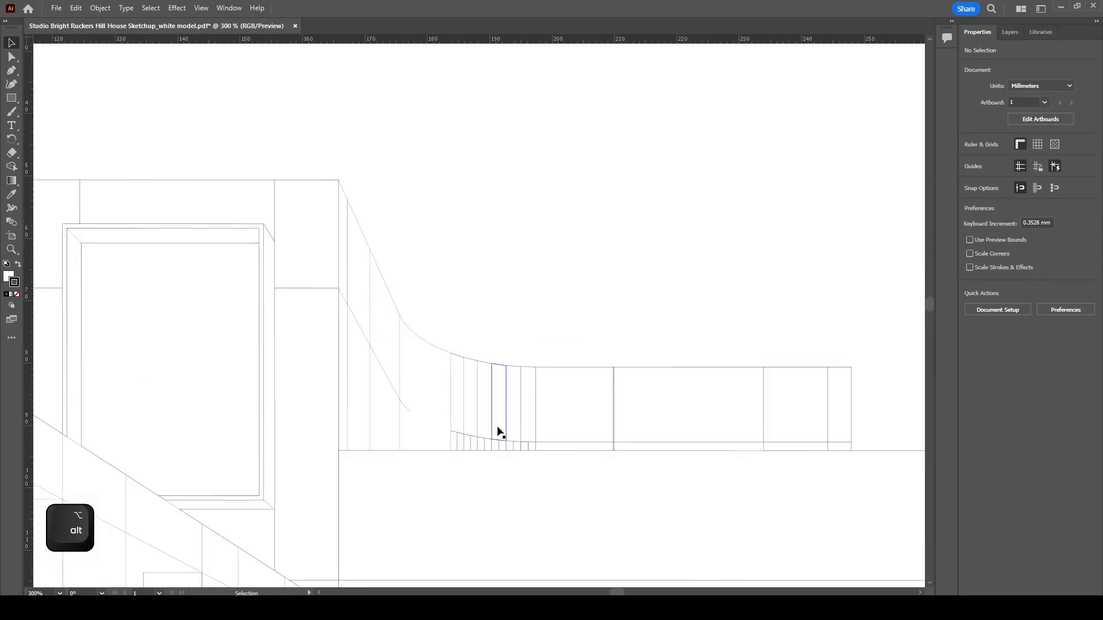
pyautogui.keyDown('alt'); pyautogui.scroll(-3, 825, 395); pyautogui.keyUp('alt')
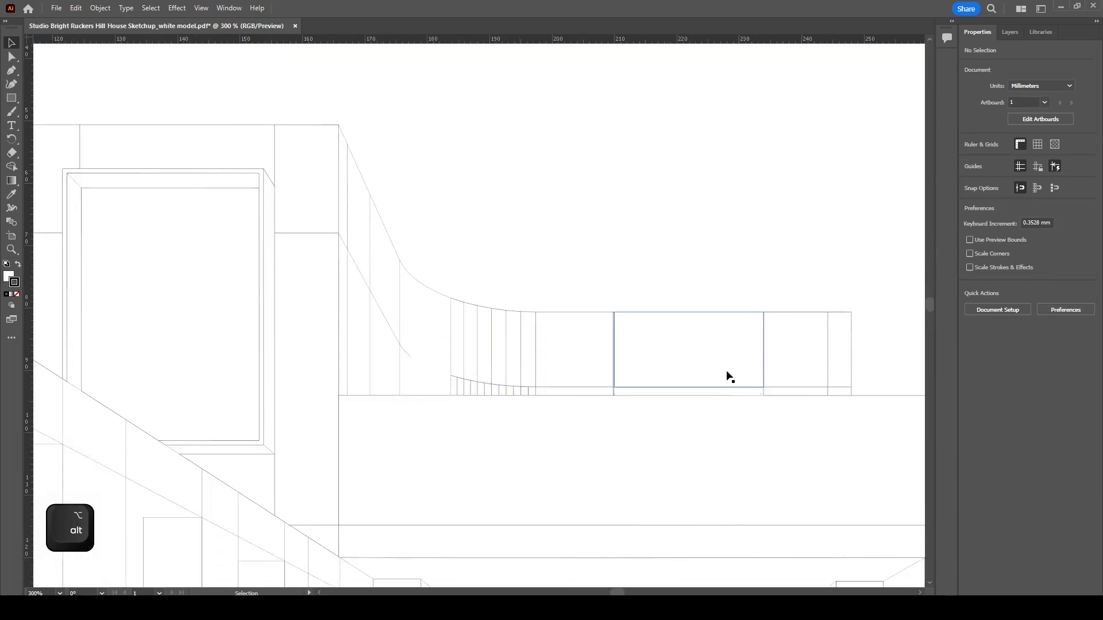
pyautogui.keyDown('alt'); pyautogui.scroll(-1, 516, 287); pyautogui.keyUp('alt')
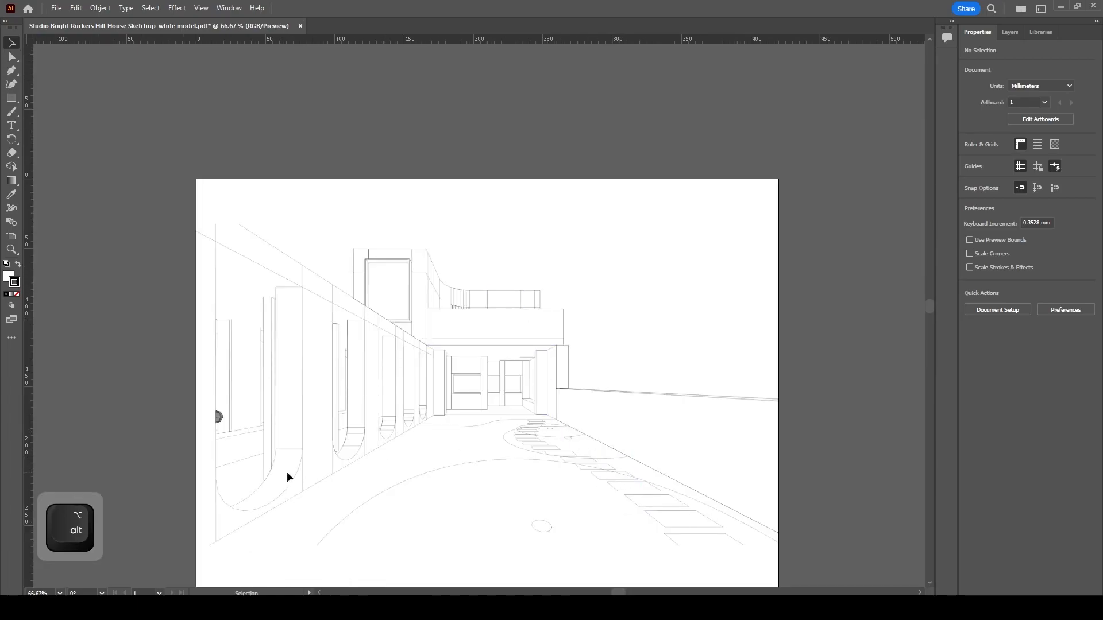
pyautogui.keyDown('alt'); pyautogui.scroll(2, 287, 476); pyautogui.keyUp('alt')
pyautogui.keyDown('alt'); pyautogui.scroll(-1, 347, 347); pyautogui.keyUp('alt')
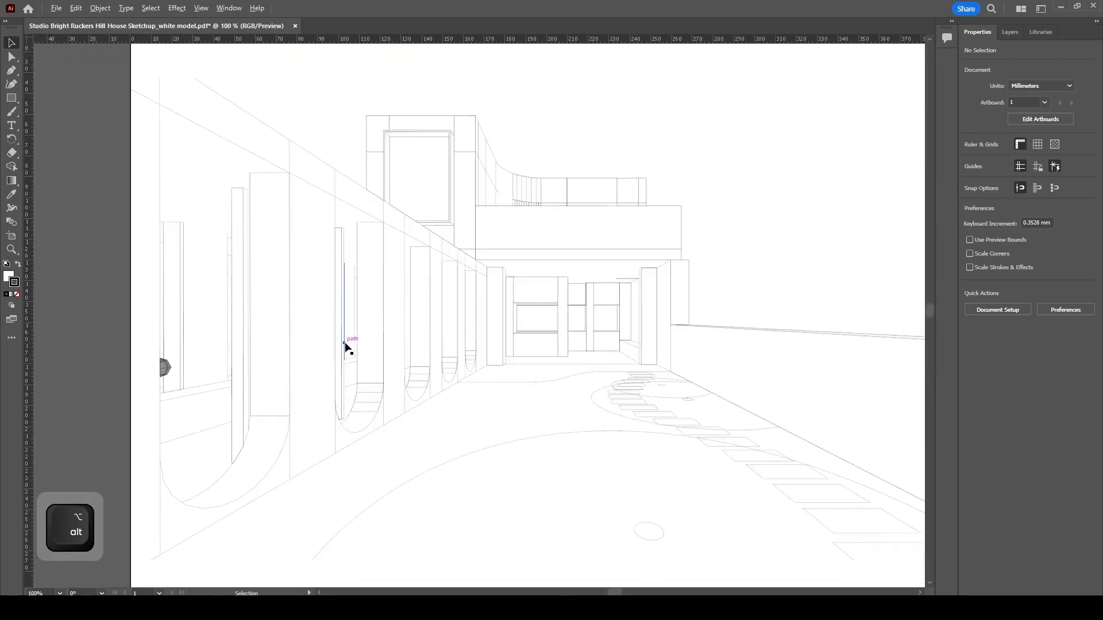
pyautogui.keyDown('alt'); pyautogui.scroll(-1, 412, 367); pyautogui.keyUp('alt')
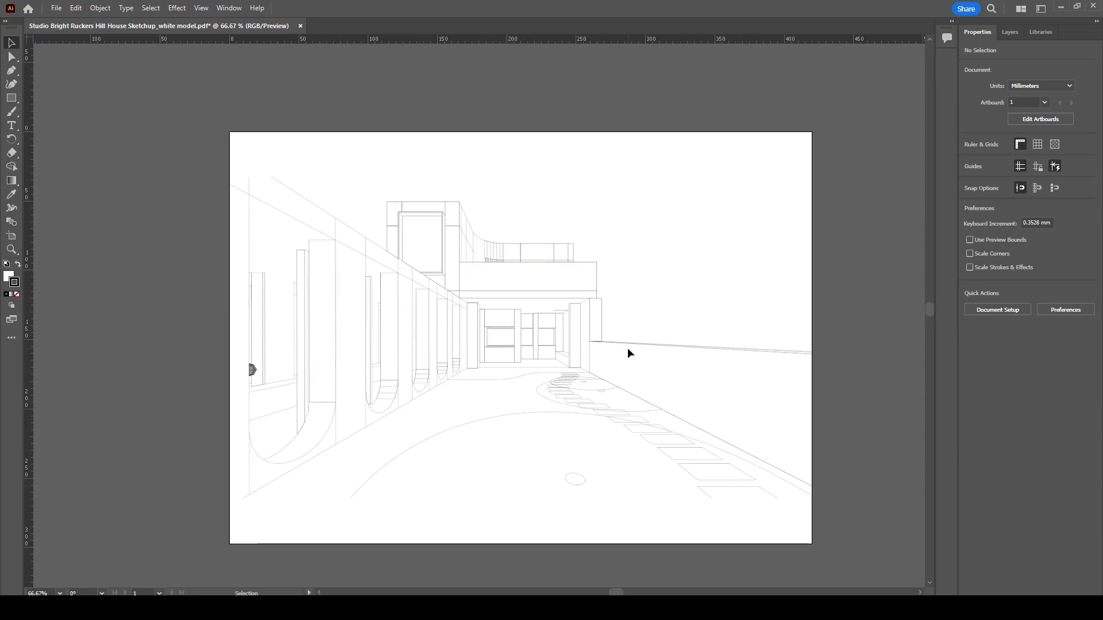
# - Save a copy of the drawing on the computer as an Adobe PDF, adding "_illustrator edited" after "white model" in the file name
pyautogui.click(57, 8)
pyautogui.click(110, 128)
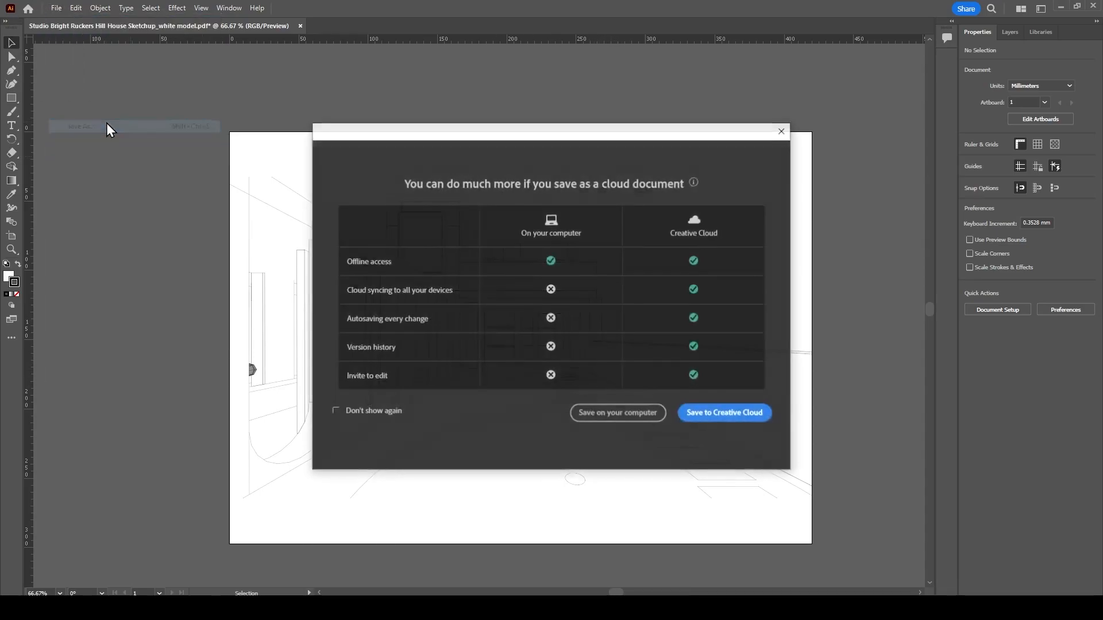
pyautogui.click(603, 414)
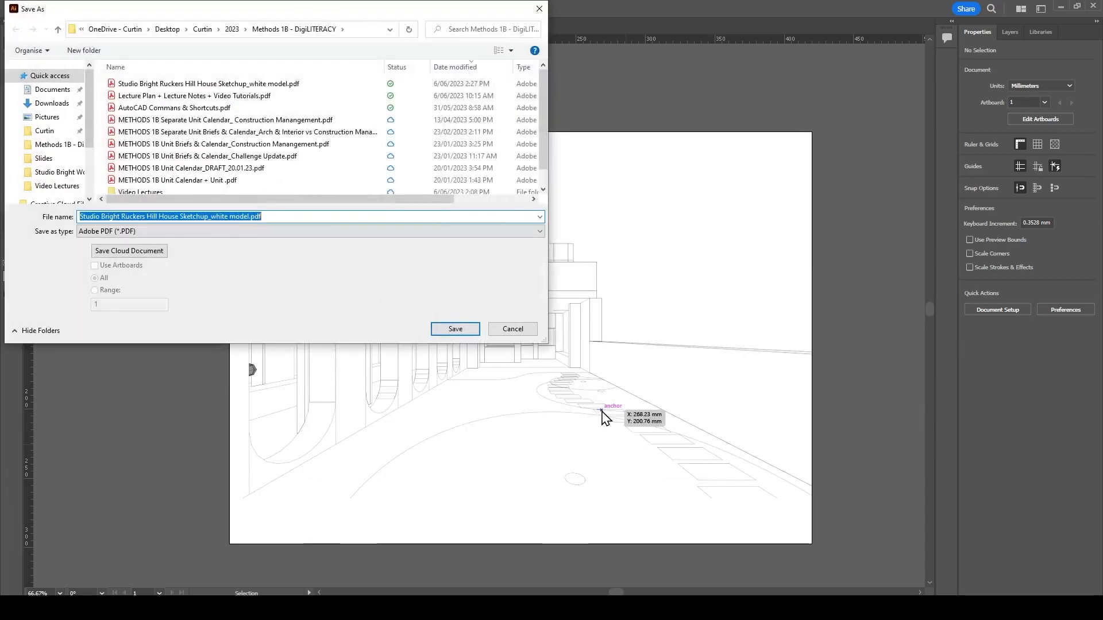
pyautogui.click(265, 216)
pyautogui.press('Left')
pyautogui.press('Left')
pyautogui.press('Left')
pyautogui.press('Left')
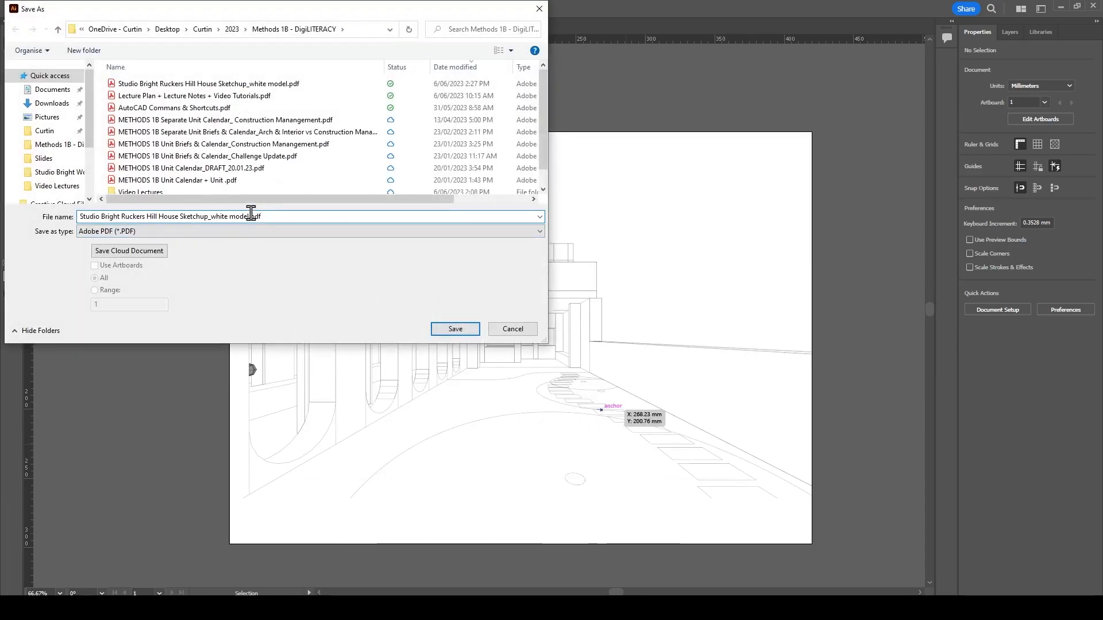
pyautogui.write('_ill')
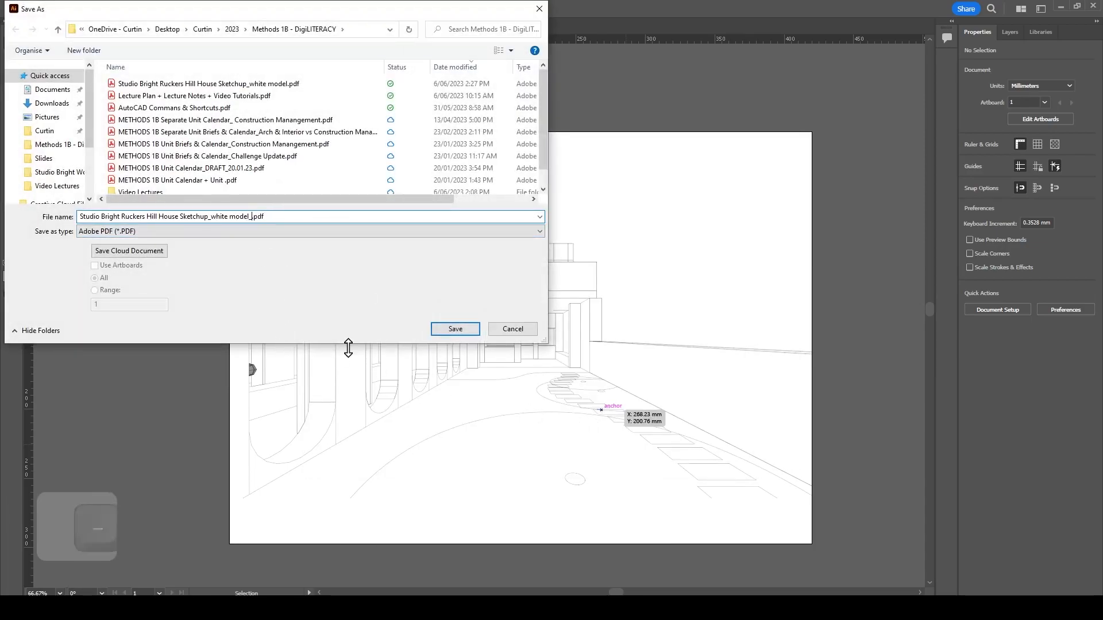
pyautogui.write('ustrator ed')
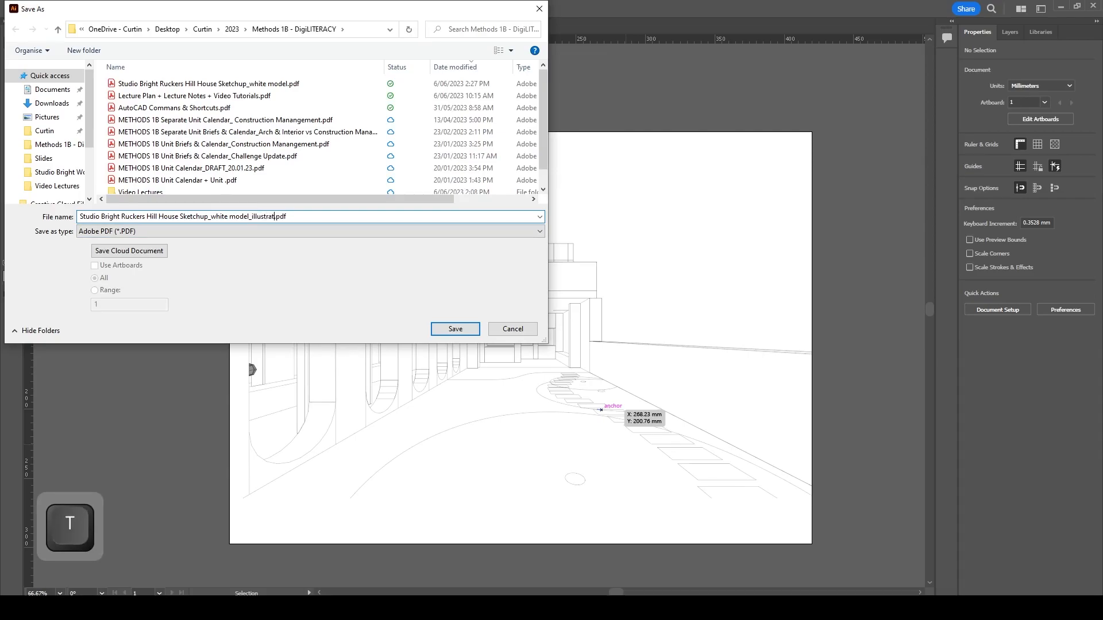
pyautogui.write('its')
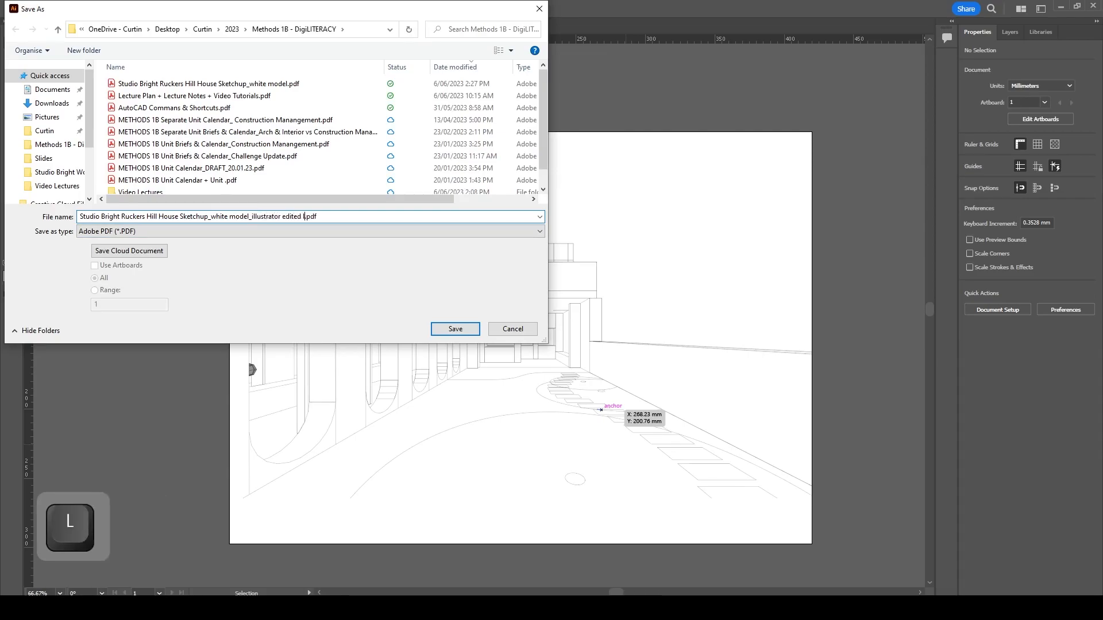
pyautogui.press('Return')
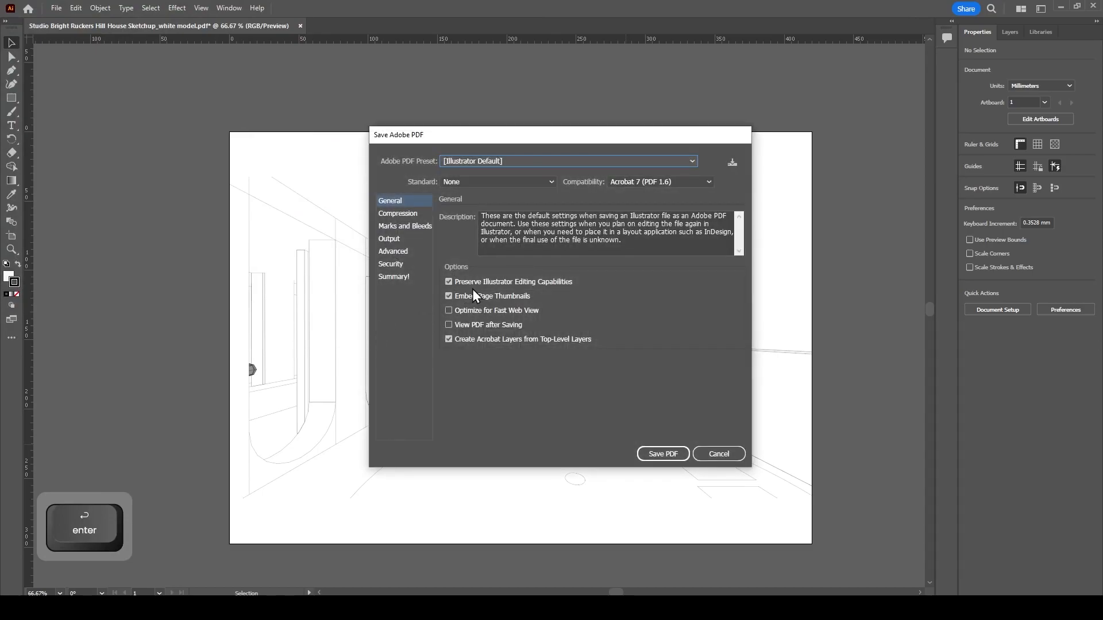
# - Turn off Preserve Illustrator Editing Capabilities in the PDF options and save the PDF, accepting the reduced editability
pyautogui.click(475, 284)
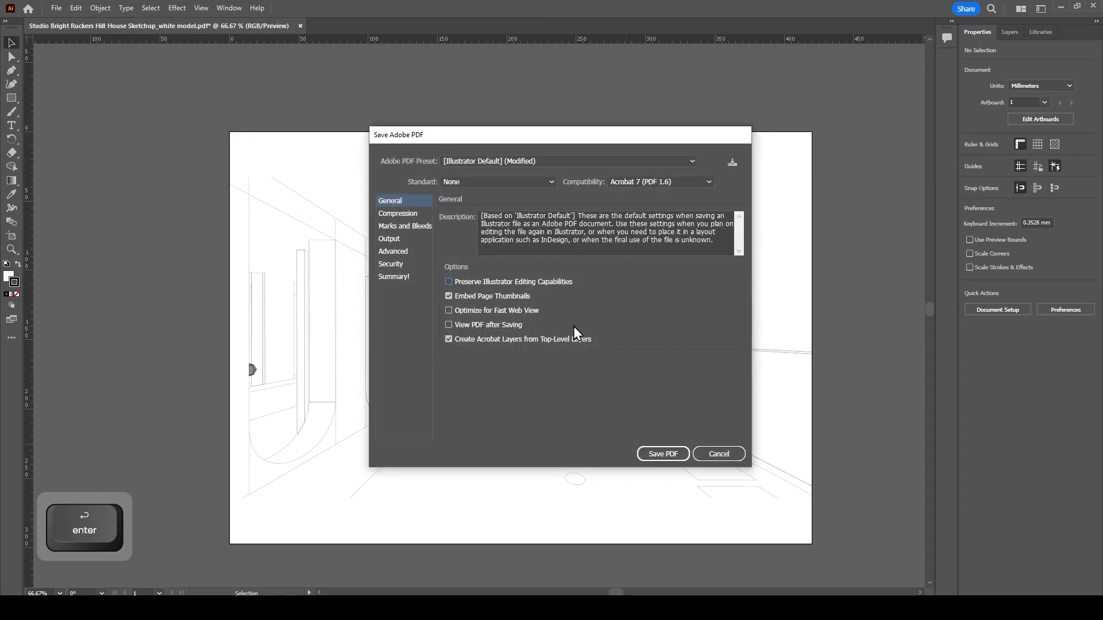
pyautogui.click(670, 455)
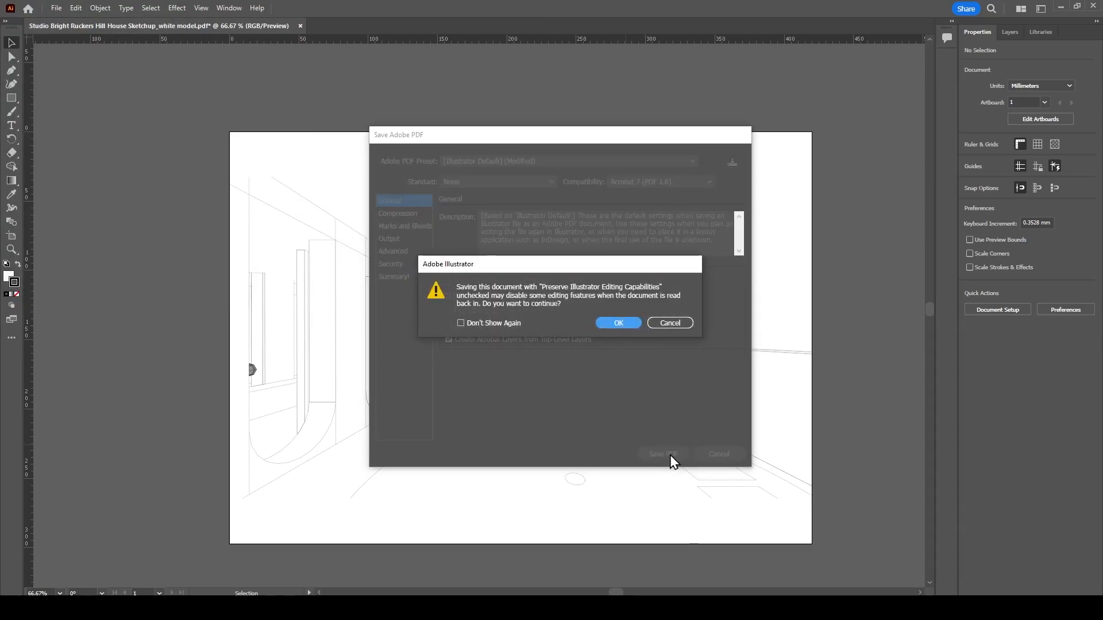
pyautogui.click(616, 324)
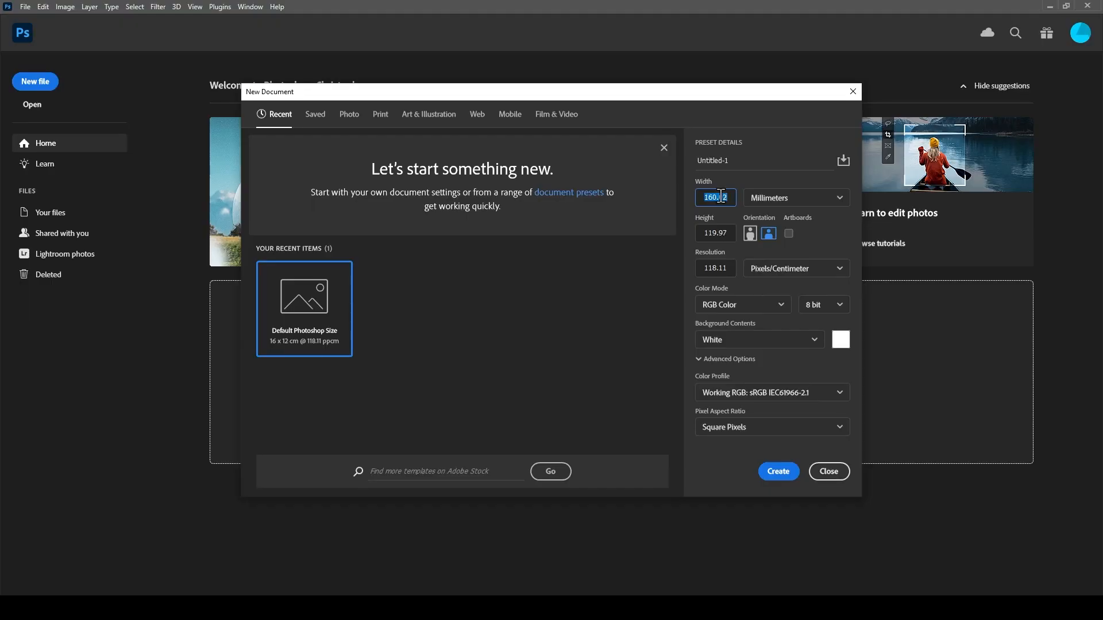
# - Create a new document 420 mm wide and 297 mm high at a resolution of 300 pixels/inch
pyautogui.write('420')
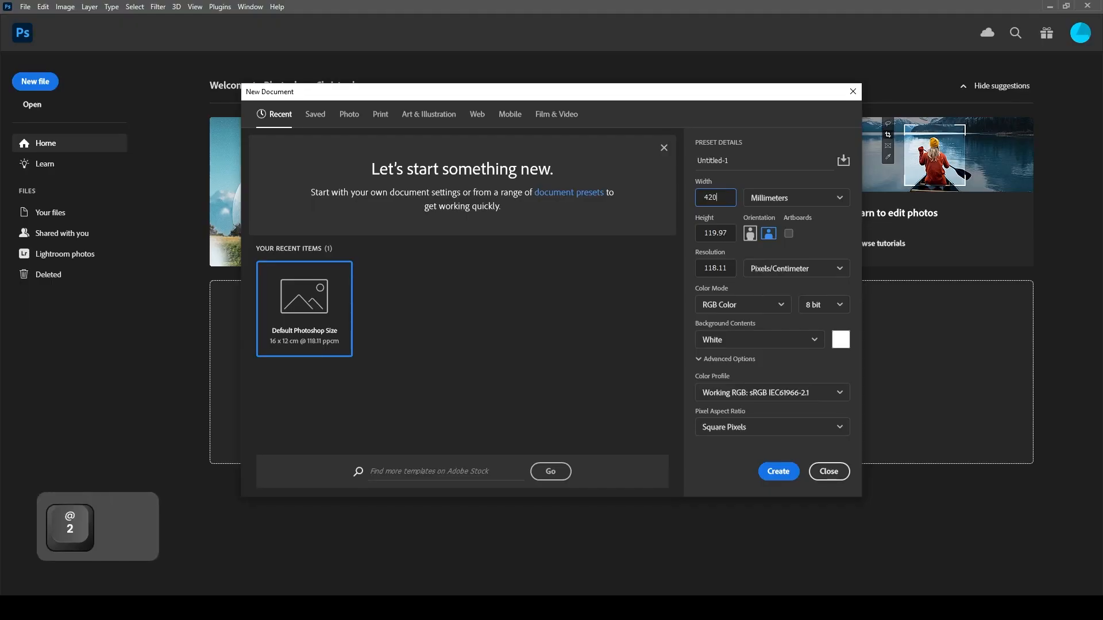
pyautogui.press('Tab')
pyautogui.write('297')
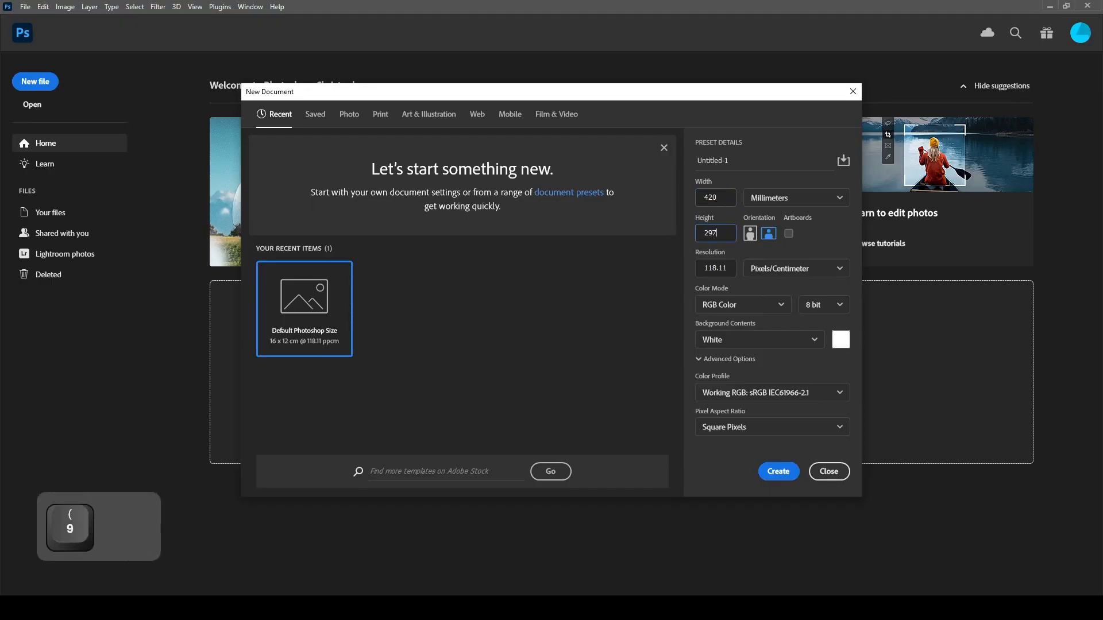
pyautogui.click(709, 265)
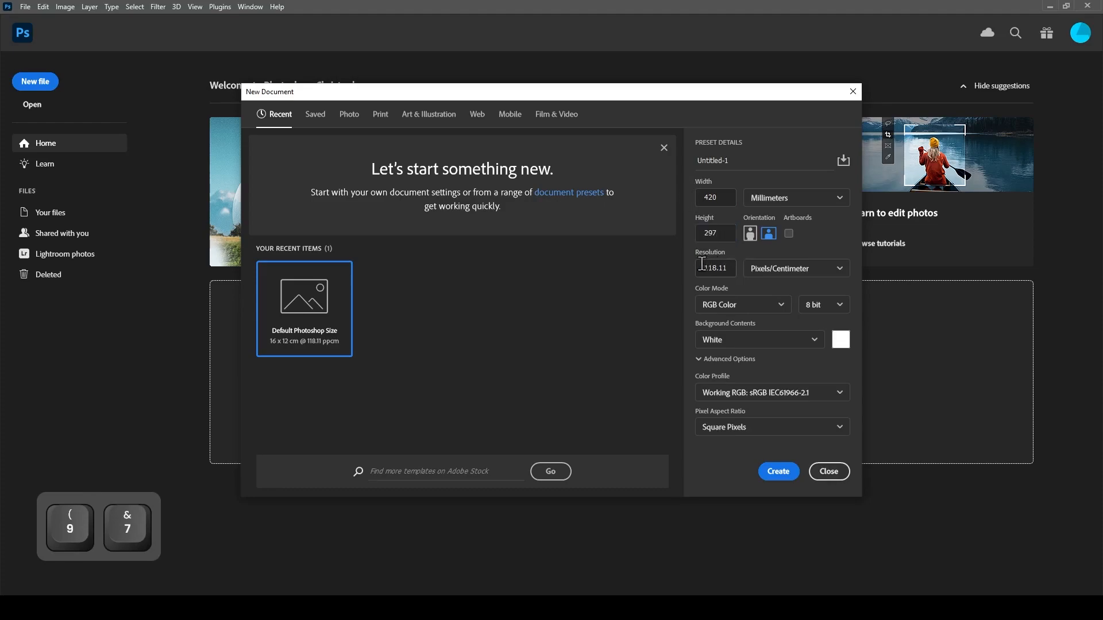
pyautogui.doubleClick(710, 266)
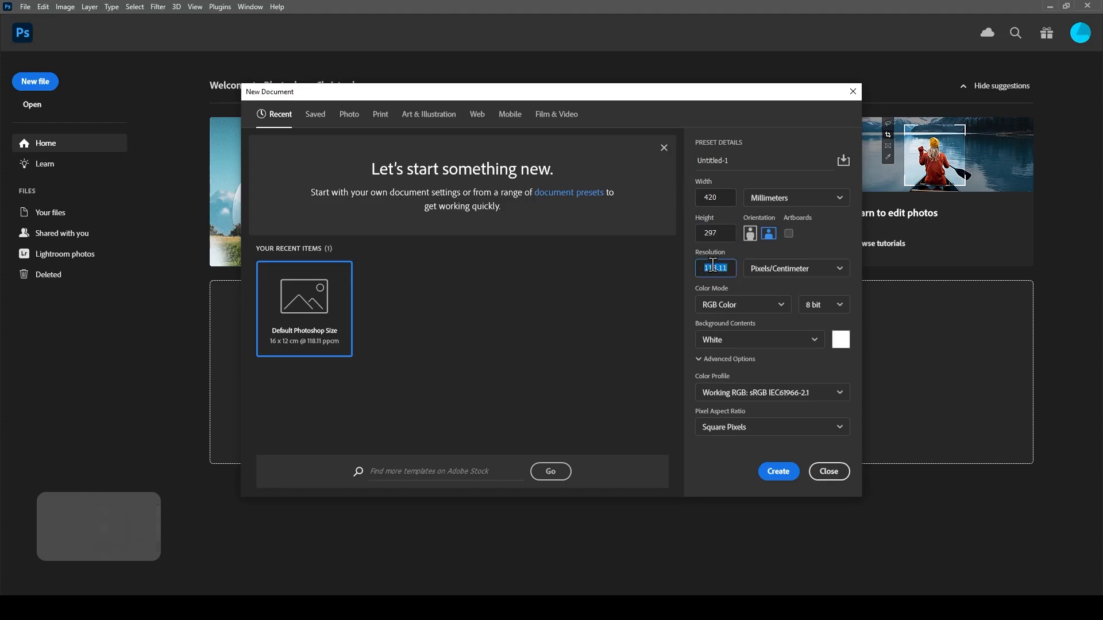
pyautogui.write('300')
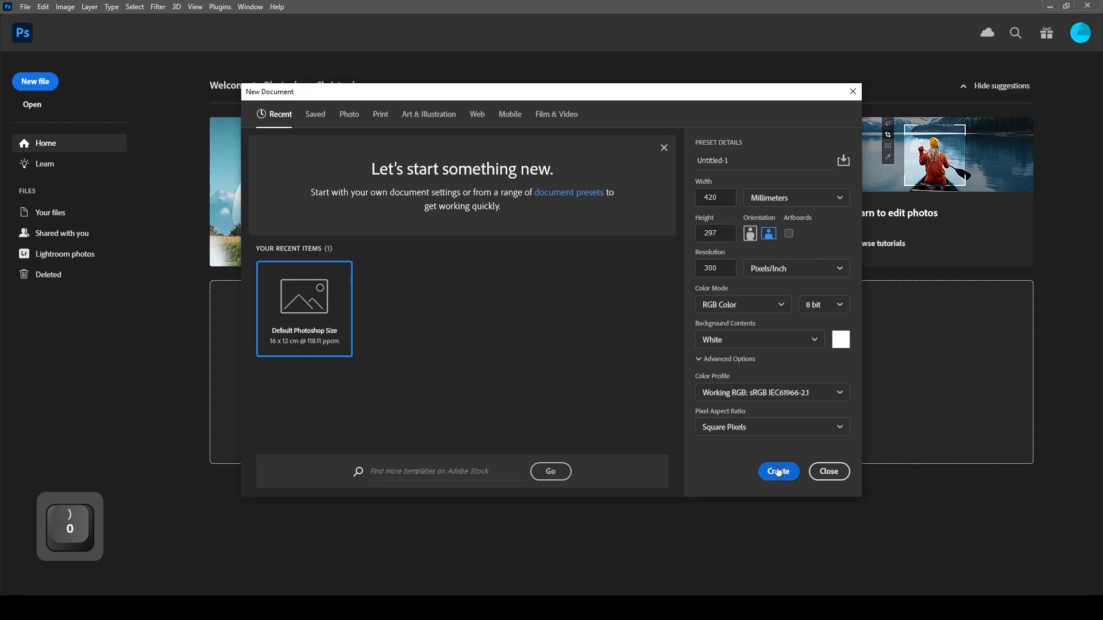
pyautogui.click(777, 472)
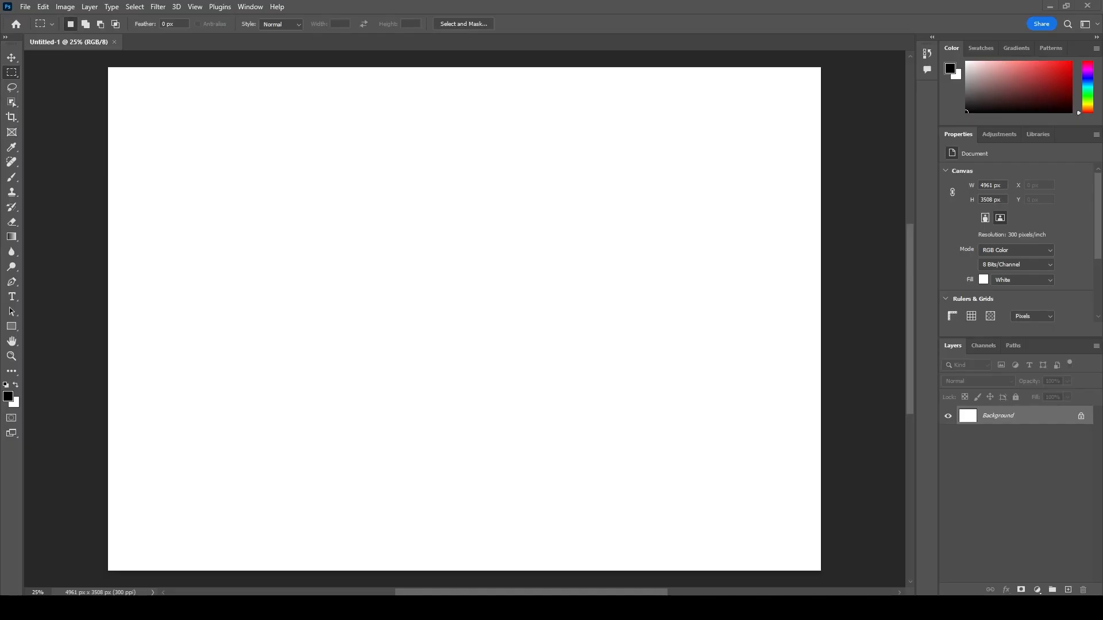
# - Place the "white model_illustrator edited lines" PDF from the project folder onto the canvas as a smart object cropped to Media Box
pyautogui.hotkey('alt', 'Tab')
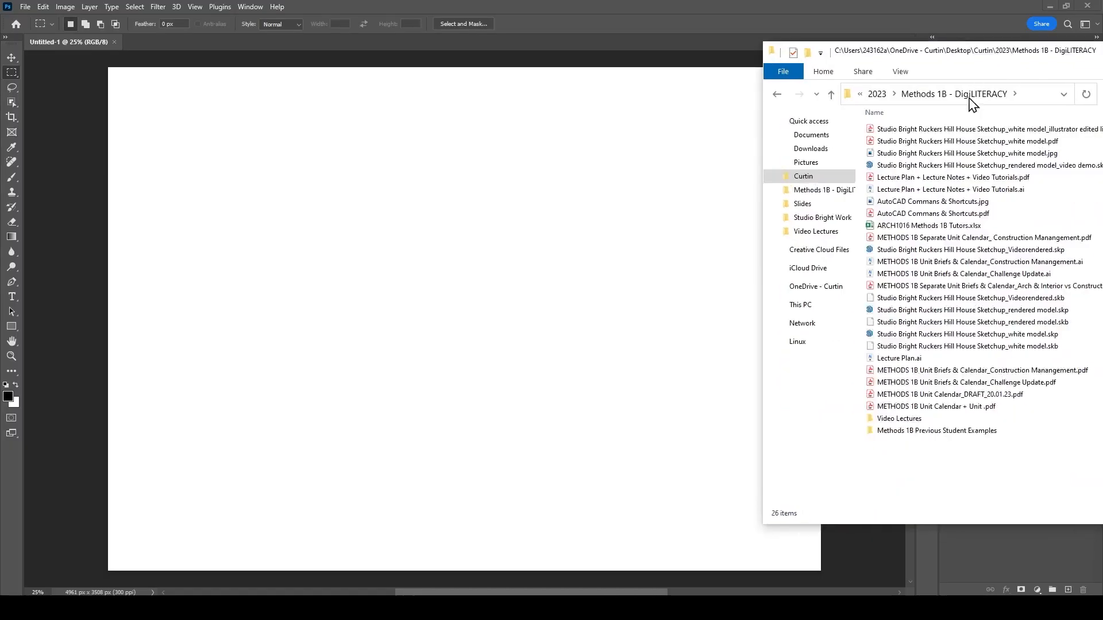
pyautogui.moveTo(972, 103); pyautogui.dragTo(837, 189)
pyautogui.moveTo(845, 237); pyautogui.dragTo(546, 226)
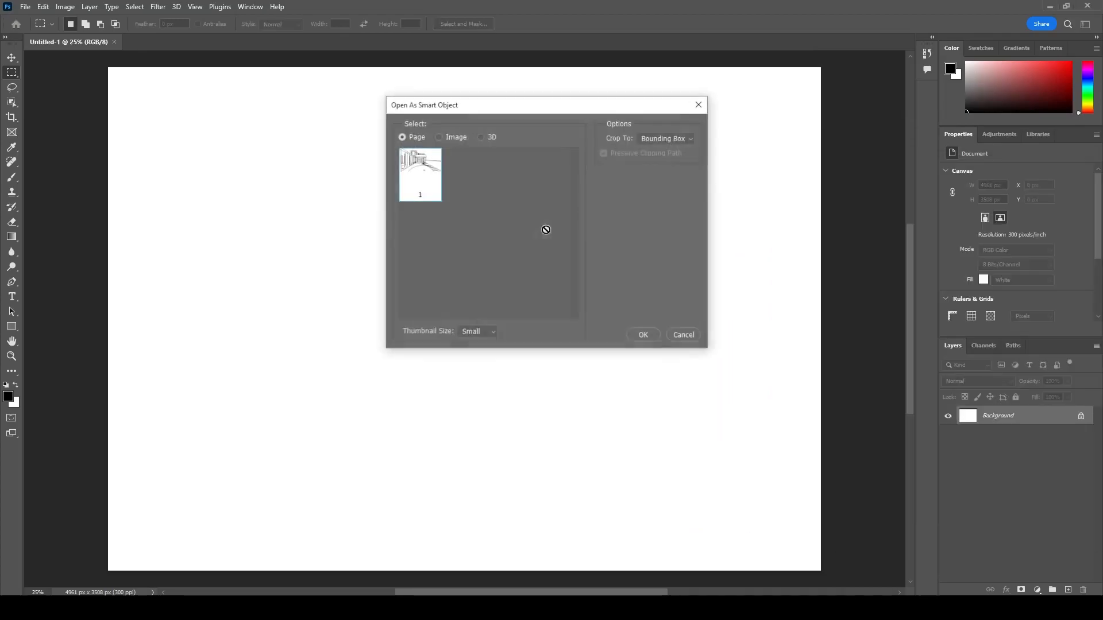
pyautogui.click(660, 138)
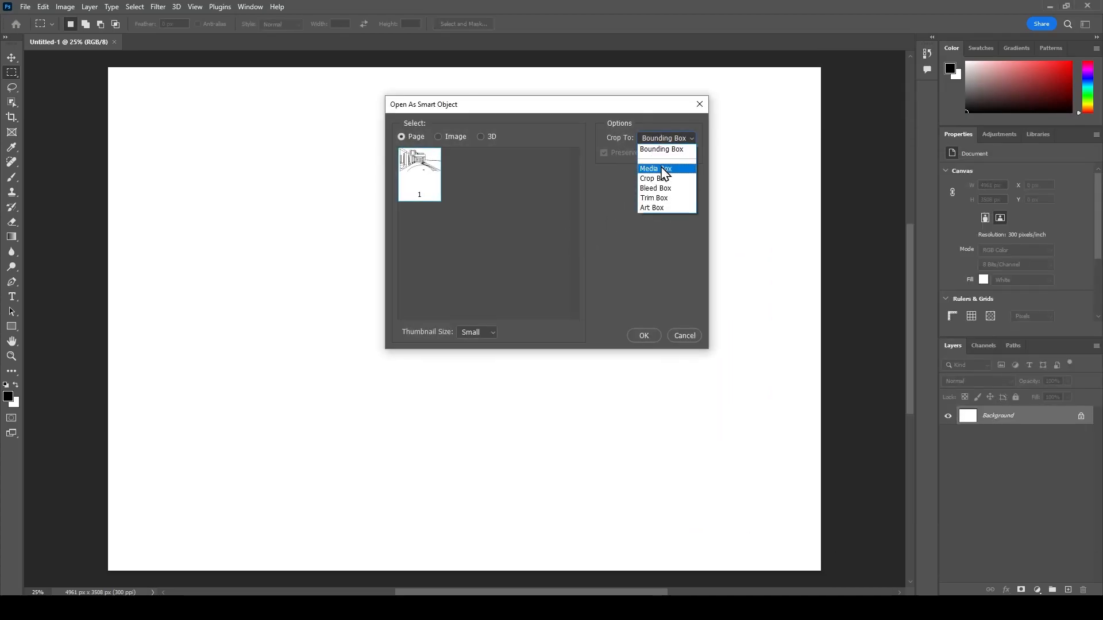
pyautogui.click(660, 167)
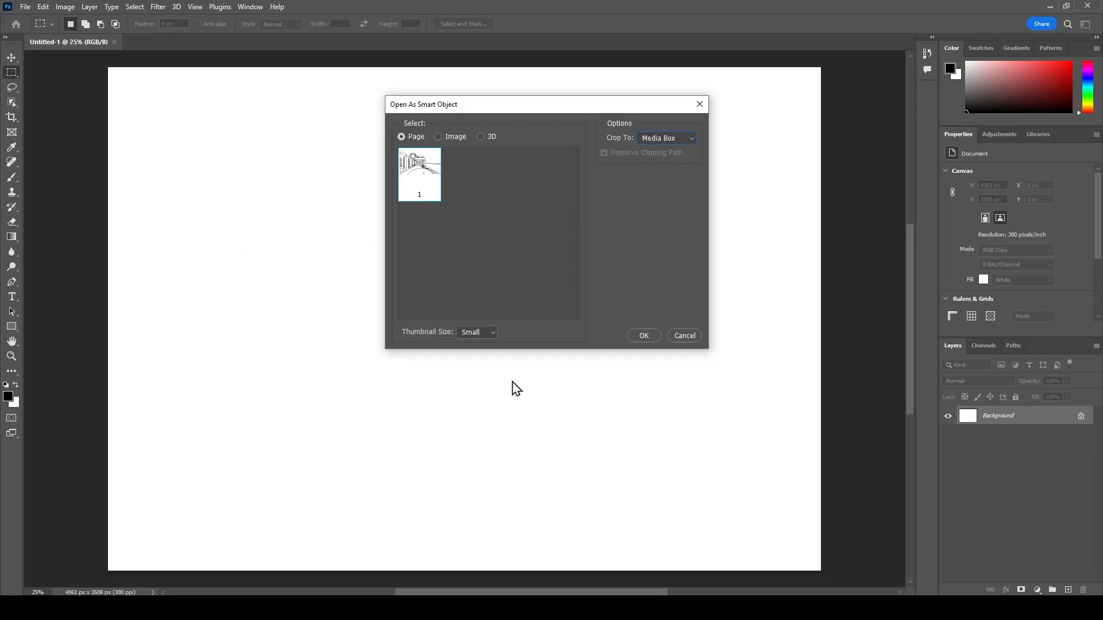
pyautogui.click(645, 338)
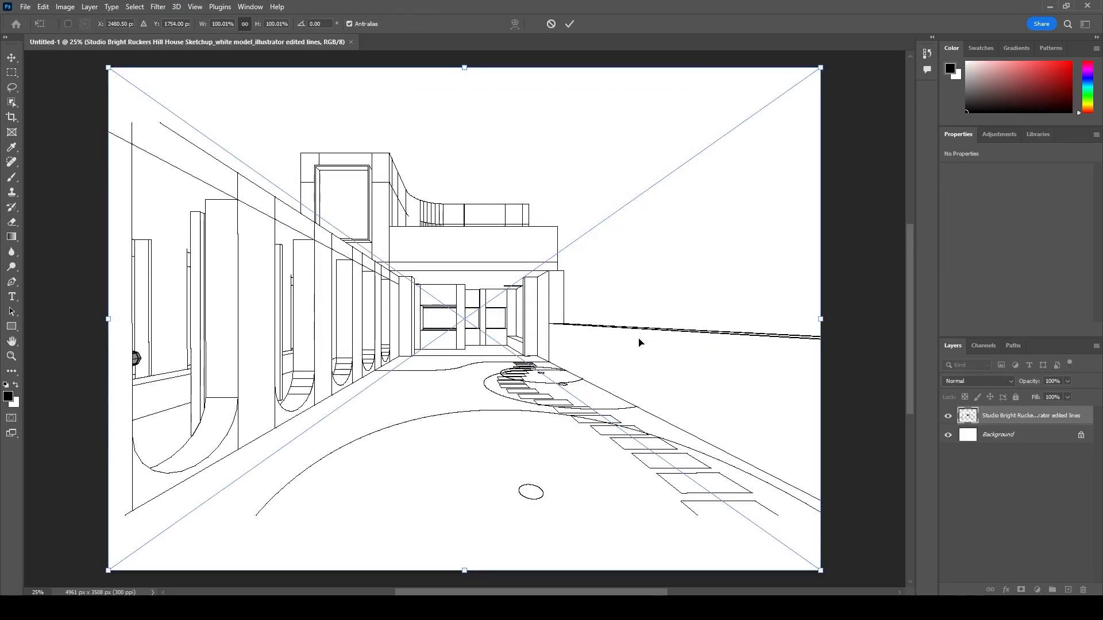
pyautogui.press('Return')
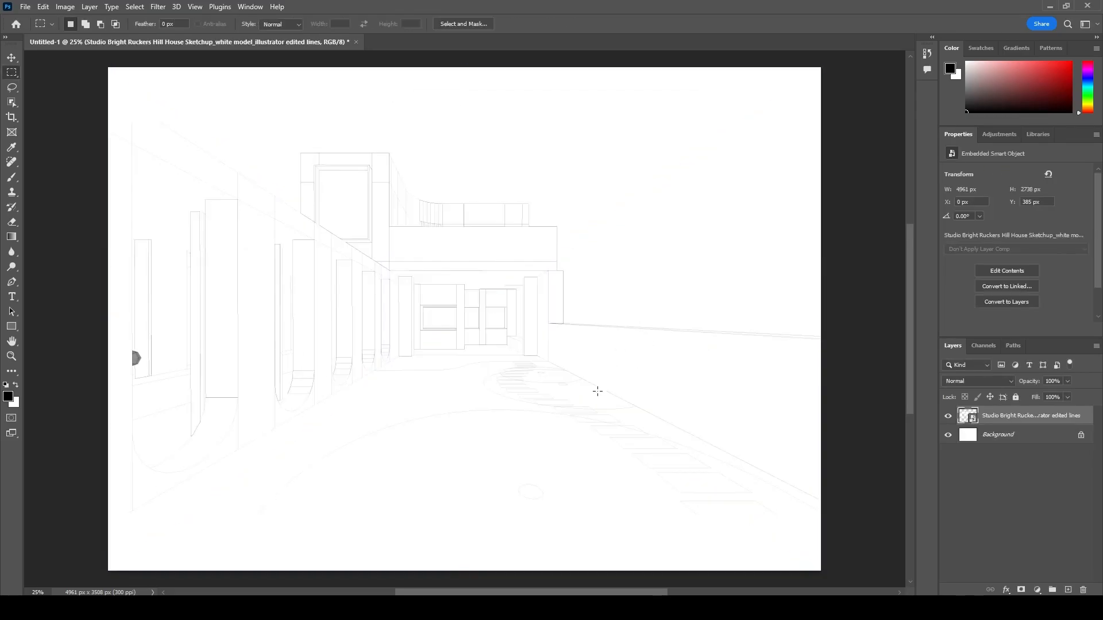
# - Examine the line quality of the placed house drawing up close and at overview scale
pyautogui.keyDown('alt'); pyautogui.scroll(5, 489, 270); pyautogui.keyUp('alt')
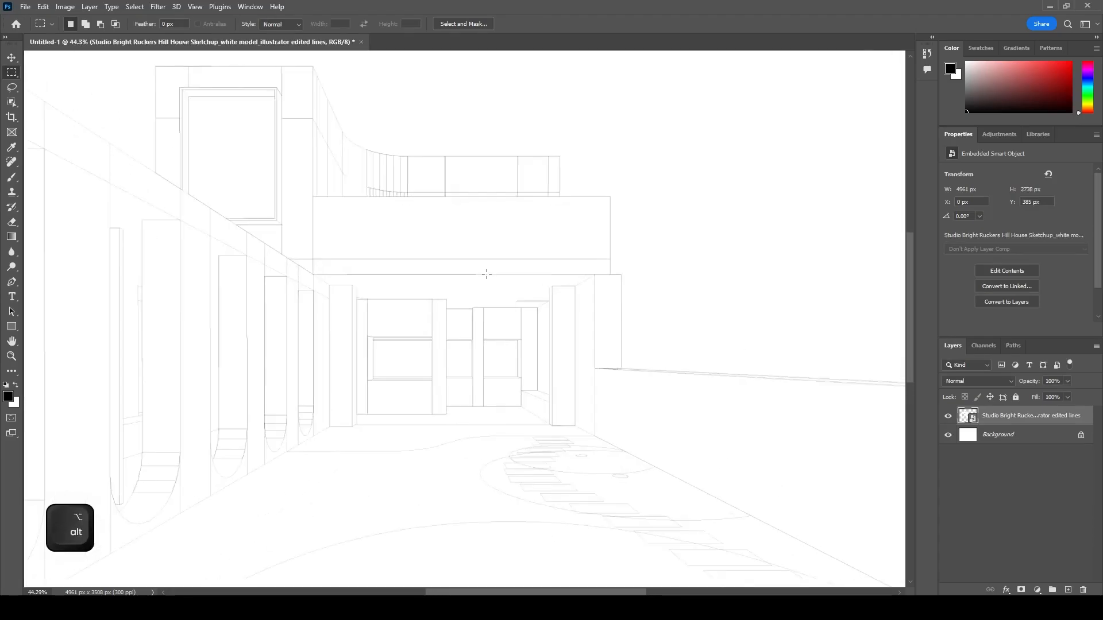
pyautogui.keyDown('alt'); pyautogui.scroll(3, 487, 279); pyautogui.keyUp('alt')
pyautogui.keyDown('alt'); pyautogui.scroll(-5, 486, 279); pyautogui.keyUp('alt')
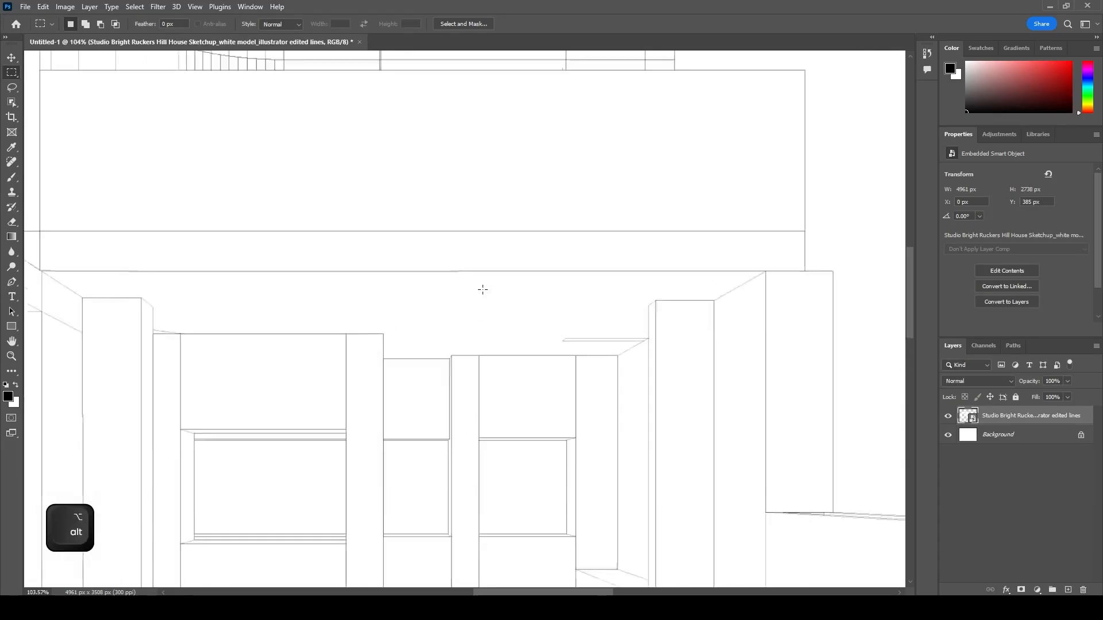
pyautogui.keyDown('alt'); pyautogui.scroll(-1, 565, 453); pyautogui.keyUp('alt')
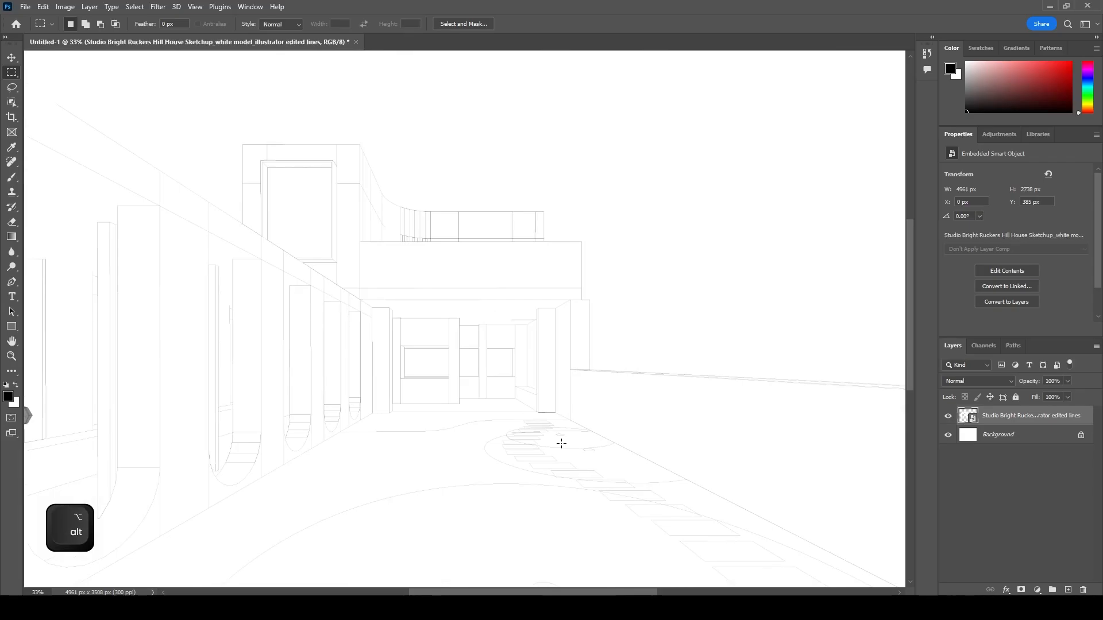
pyautogui.keyDown('alt'); pyautogui.scroll(1, 449, 427); pyautogui.keyUp('alt')
pyautogui.keyDown('alt'); pyautogui.scroll(3, 446, 353); pyautogui.keyUp('alt')
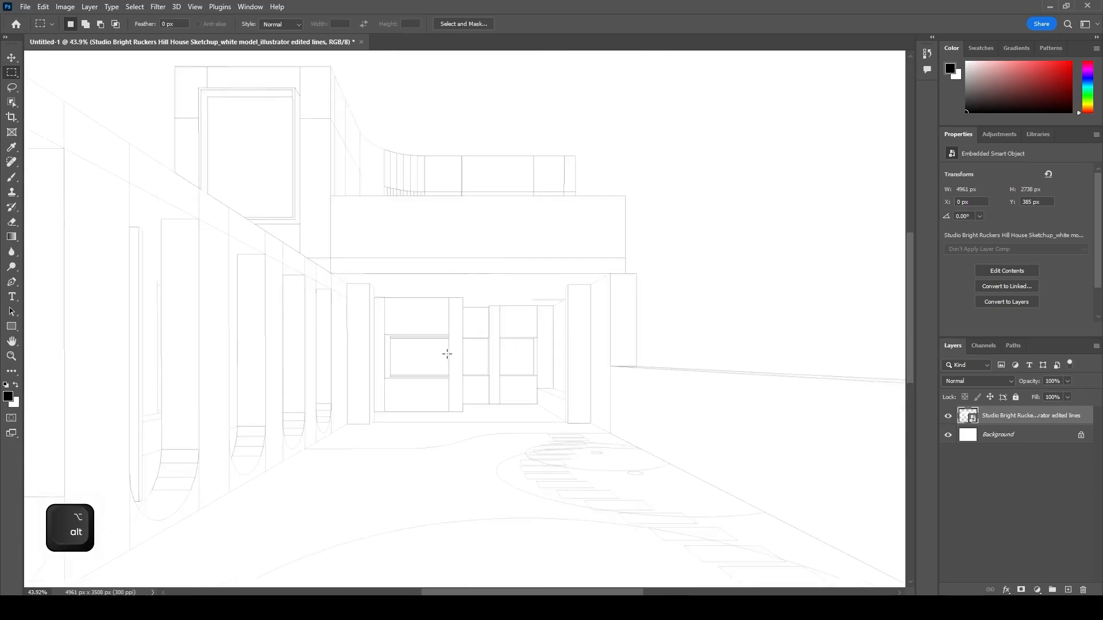
pyautogui.keyDown('alt'); pyautogui.scroll(-1, 448, 359); pyautogui.keyUp('alt')
pyautogui.keyDown('alt'); pyautogui.scroll(-1, 583, 330); pyautogui.keyUp('alt')
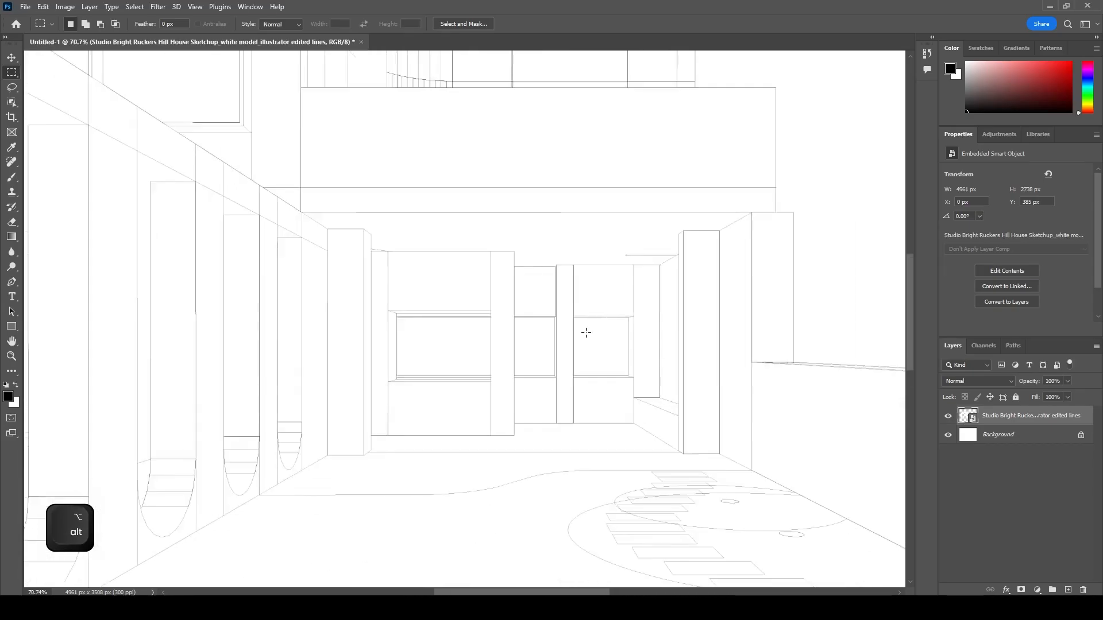
pyautogui.keyDown('alt'); pyautogui.scroll(-1, 517, 312); pyautogui.keyUp('alt')
pyautogui.keyDown('alt'); pyautogui.scroll(-2, 483, 325); pyautogui.keyUp('alt')
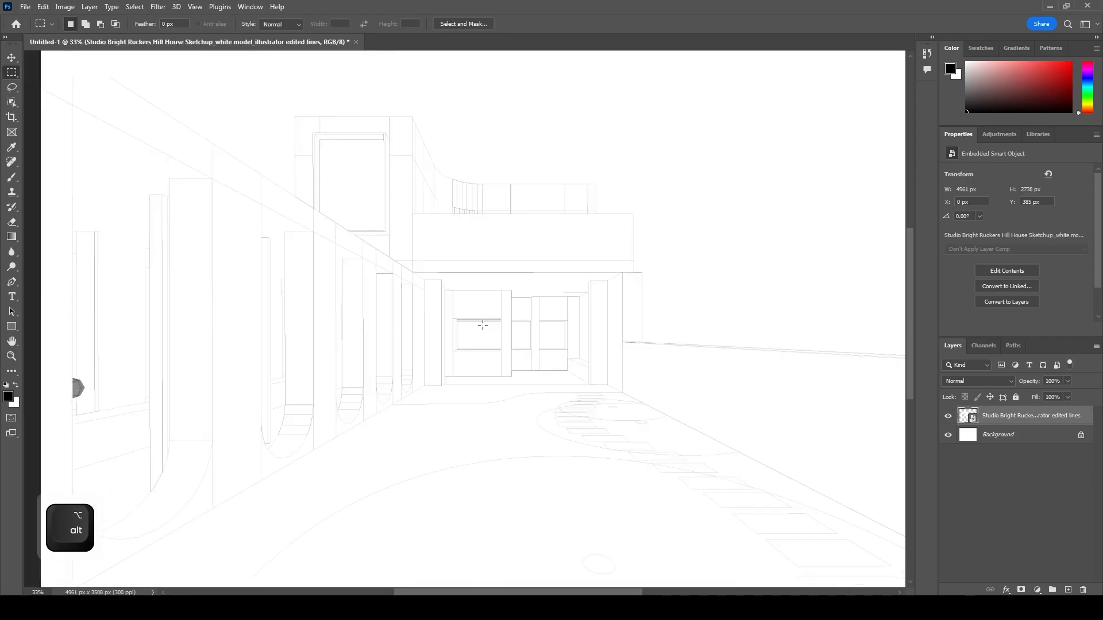
pyautogui.keyDown('alt'); pyautogui.scroll(-1, 509, 308); pyautogui.keyUp('alt')
pyautogui.keyDown('alt'); pyautogui.scroll(-1, 505, 310); pyautogui.keyUp('alt')
pyautogui.keyDown('alt'); pyautogui.scroll(1, 492, 316); pyautogui.keyUp('alt')
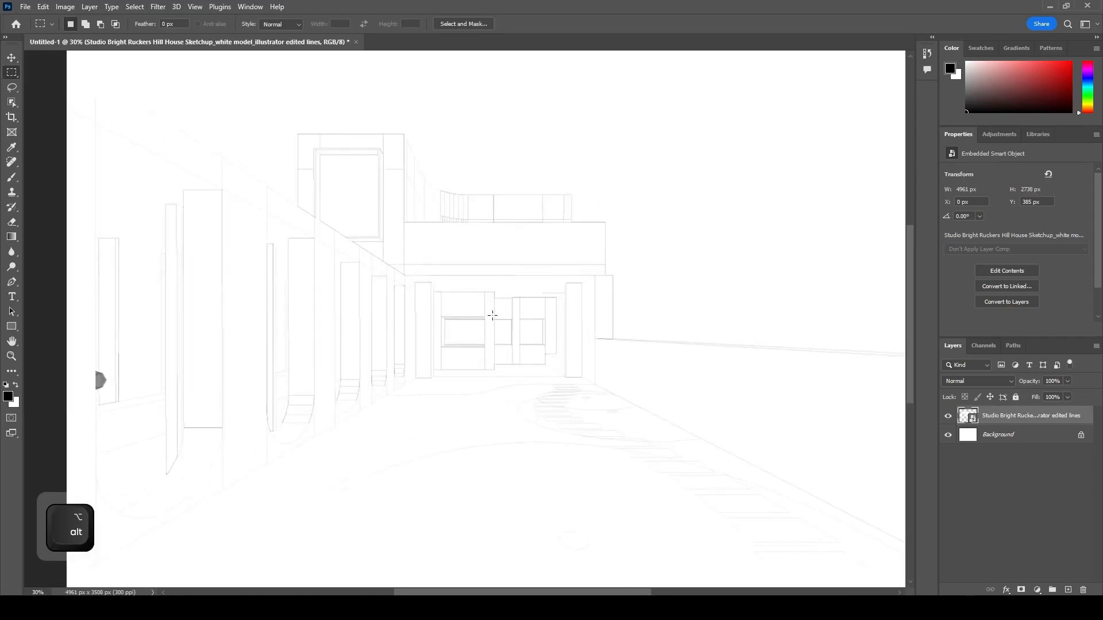
pyautogui.keyDown('alt'); pyautogui.scroll(1, 492, 315); pyautogui.keyUp('alt')
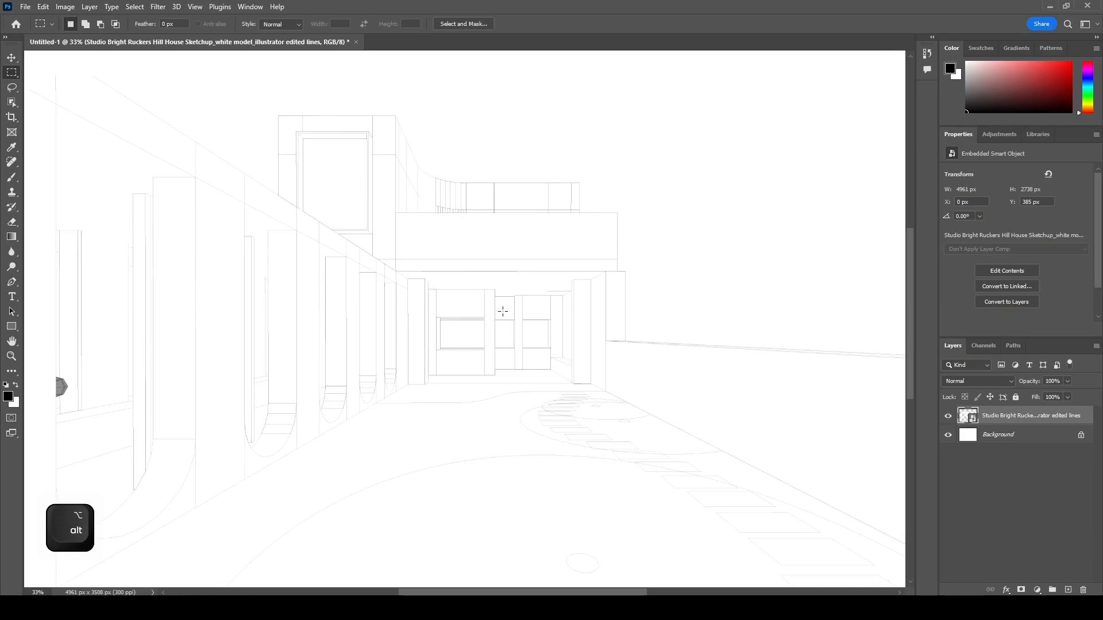
pyautogui.keyDown('alt'); pyautogui.scroll(1, 503, 304); pyautogui.keyUp('alt')
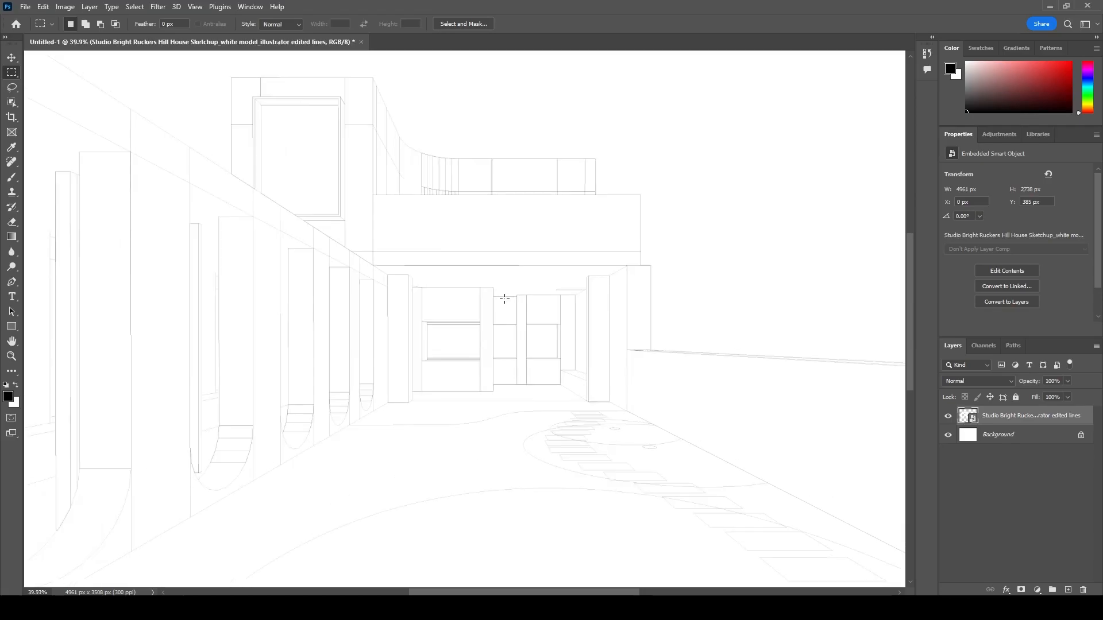